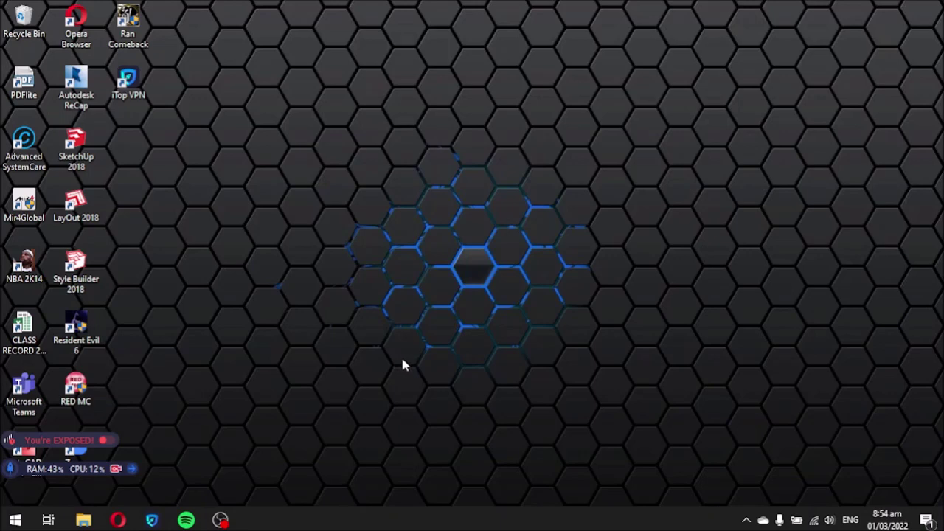
Open File Explorer from the taskbar to show the BD 2 project folder.
click(84, 520)
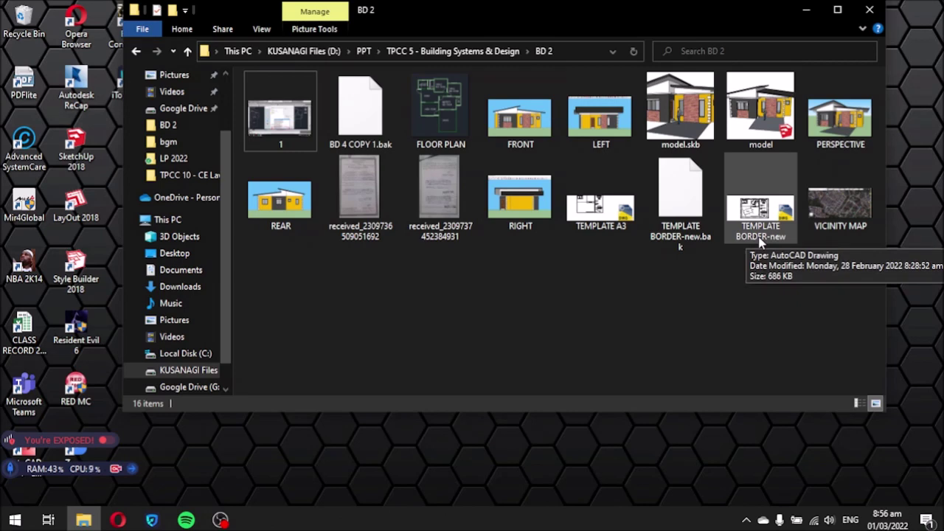
Open the TEMPLATE BORDER-new drawing from the BD 2 folder in AutoCAD.
click(752, 231)
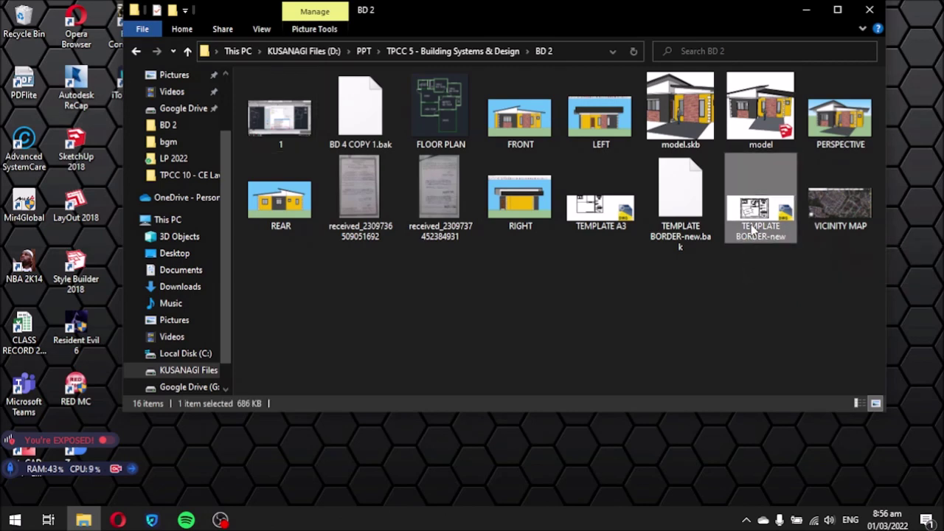
double_click(753, 231)
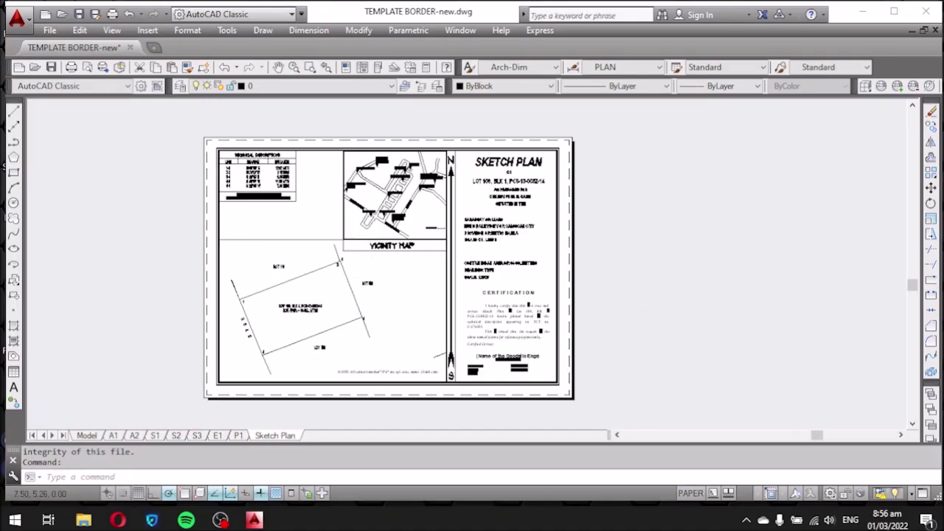
Show TEMPLATE BORDER-new's model space with the floor plans centred in view.
scroll(374, 278, up, 4)
scroll(375, 278, down, 4)
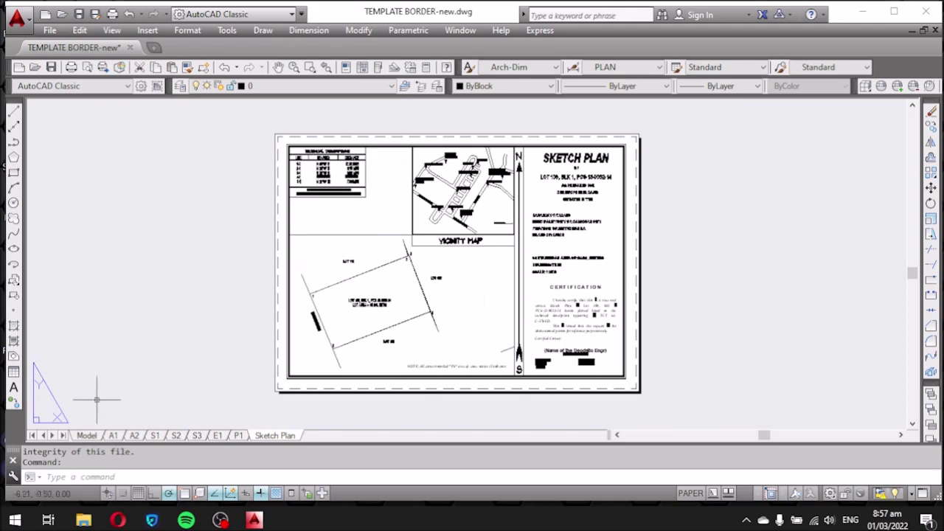
click(86, 435)
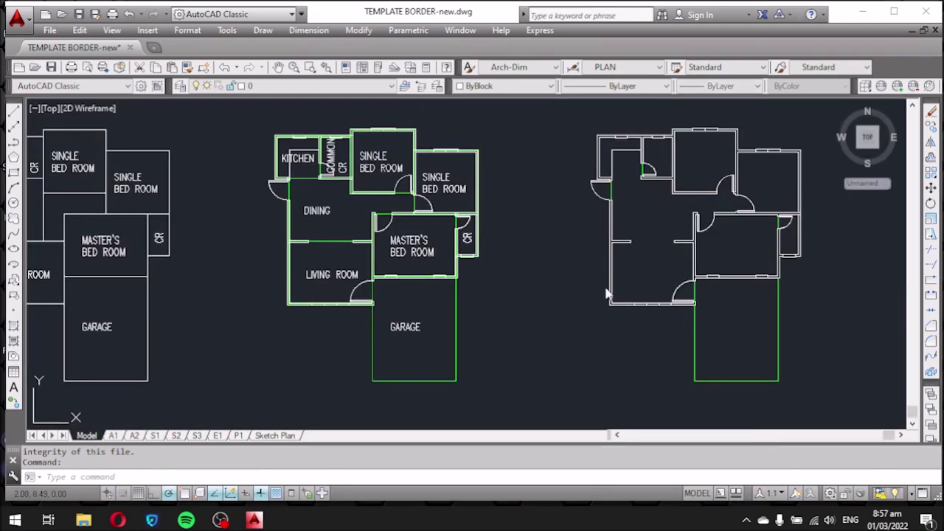
scroll(555, 341, down, 4)
click(565, 280)
click(547, 300)
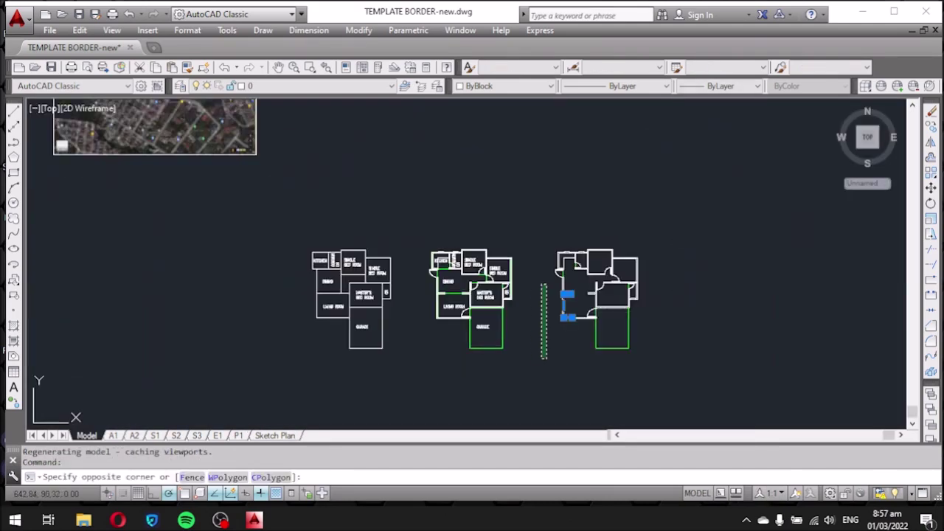
scroll(528, 273, up, 4)
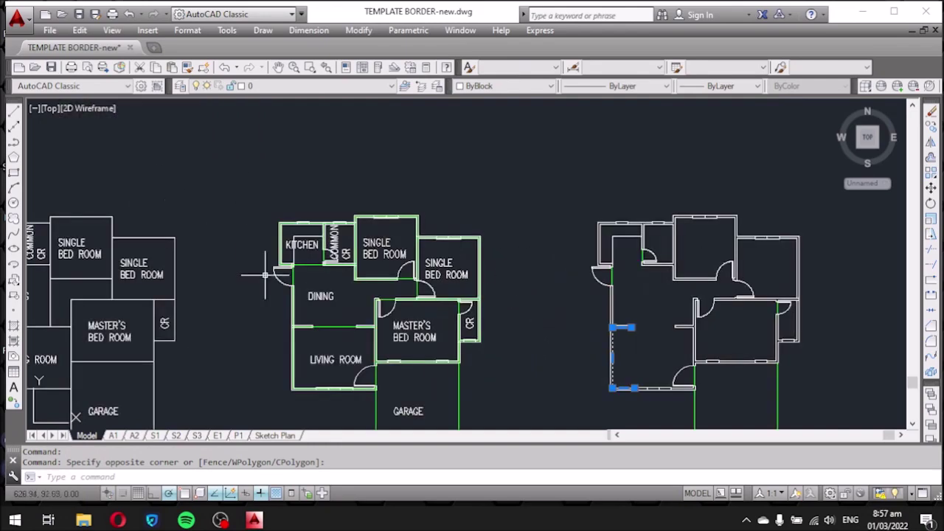
key(Escape)
middle_drag(494, 332, 508, 233)
scroll(499, 240, down, 2)
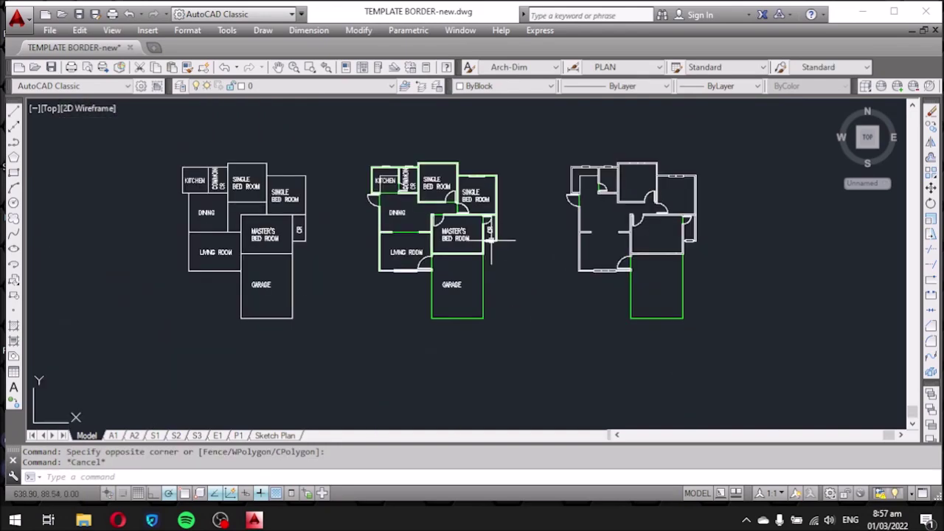
Window-select and copy the middle floor plan, then open the TEMPLATE A3 drawing.
click(343, 134)
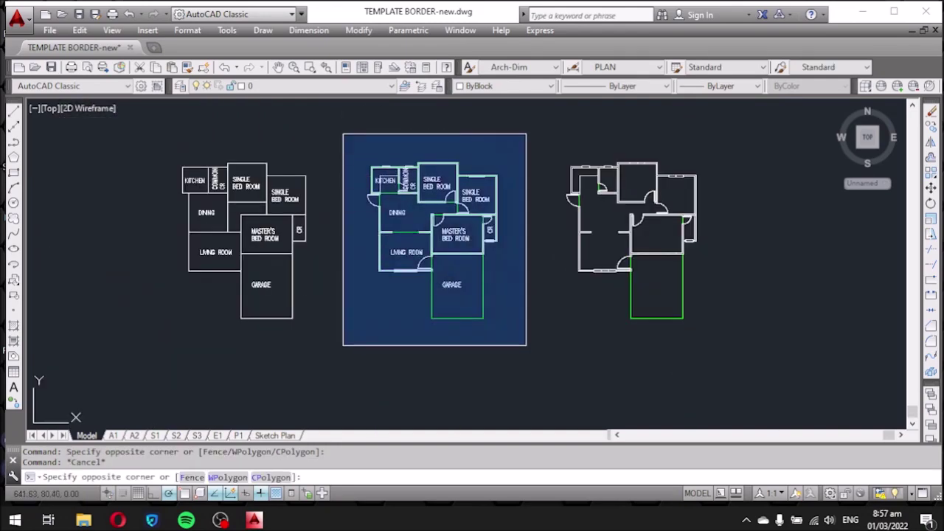
click(527, 334)
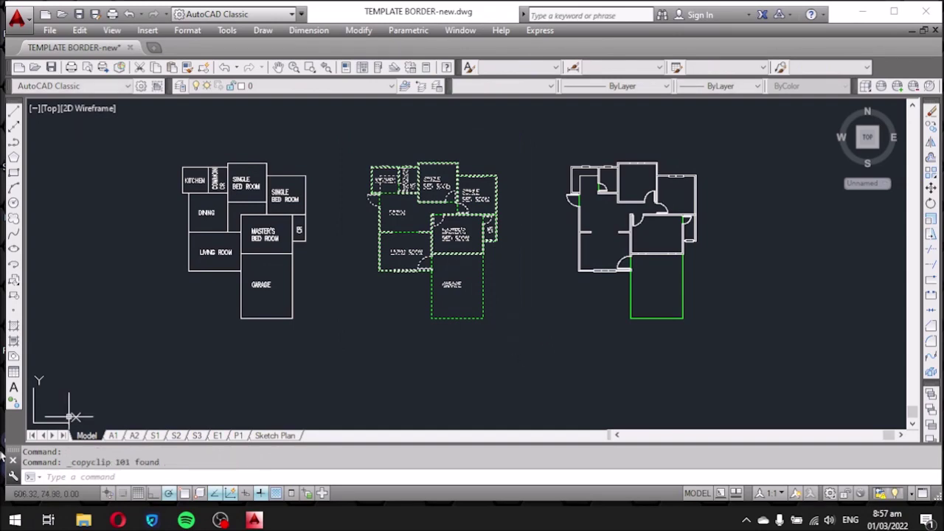
click(91, 523)
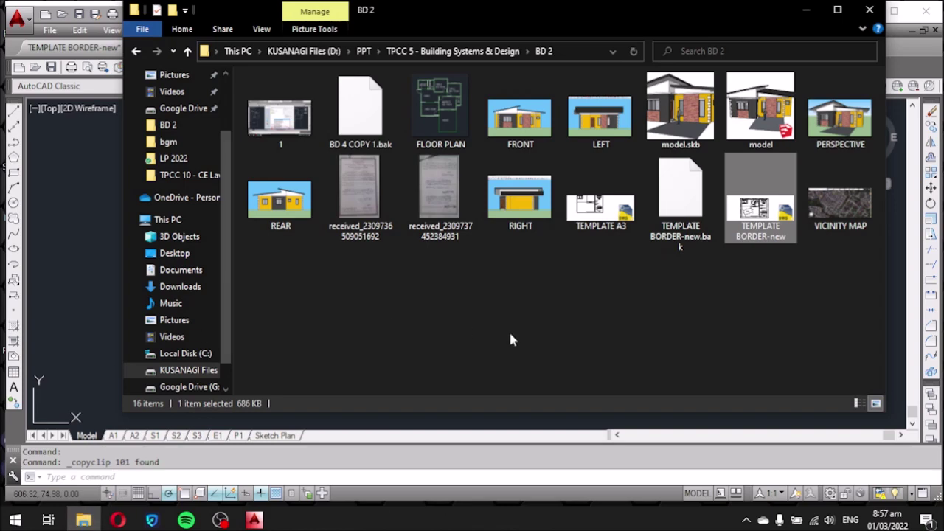
double_click(613, 212)
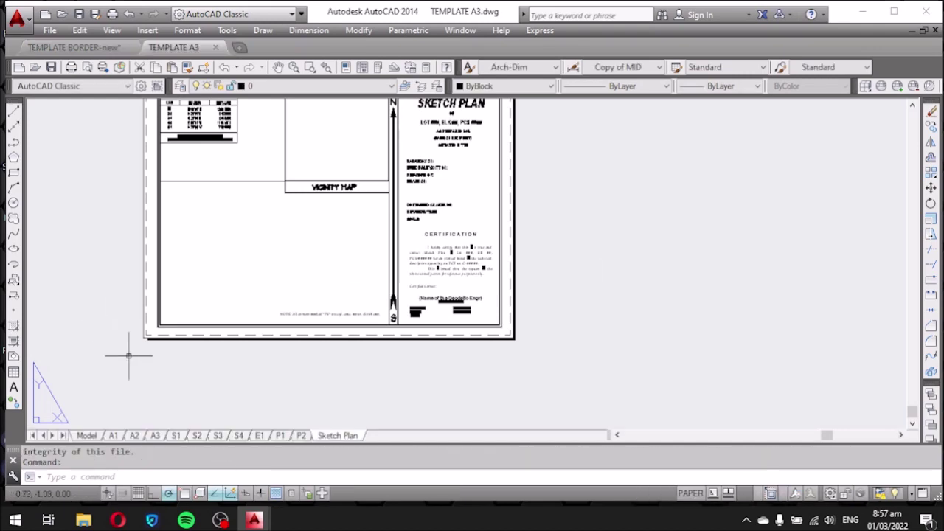
Paste the copied floor plan into TEMPLATE A3's model space.
click(87, 435)
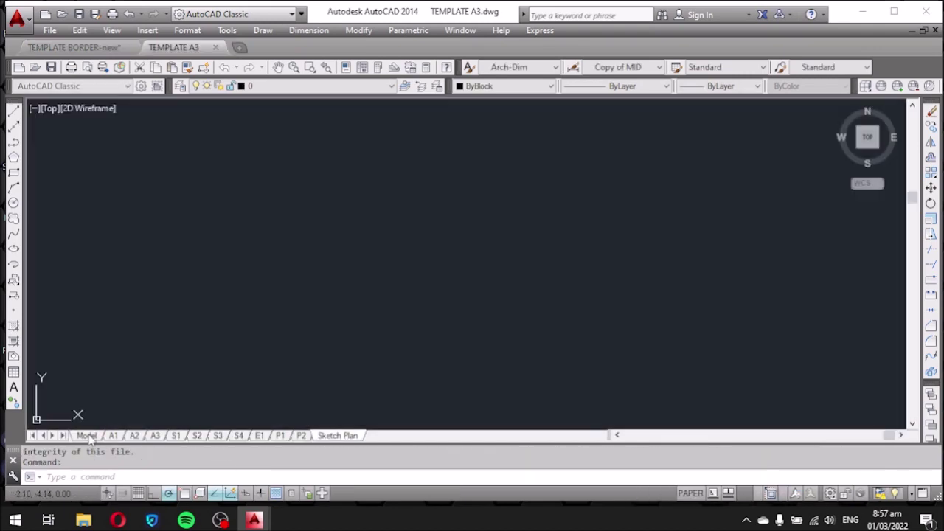
scroll(406, 255, down, 1)
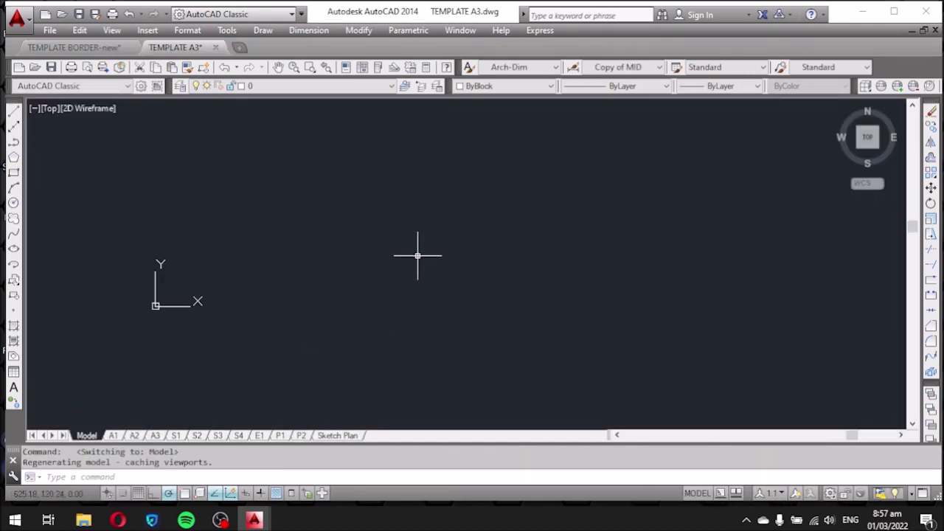
key(ctrl+v)
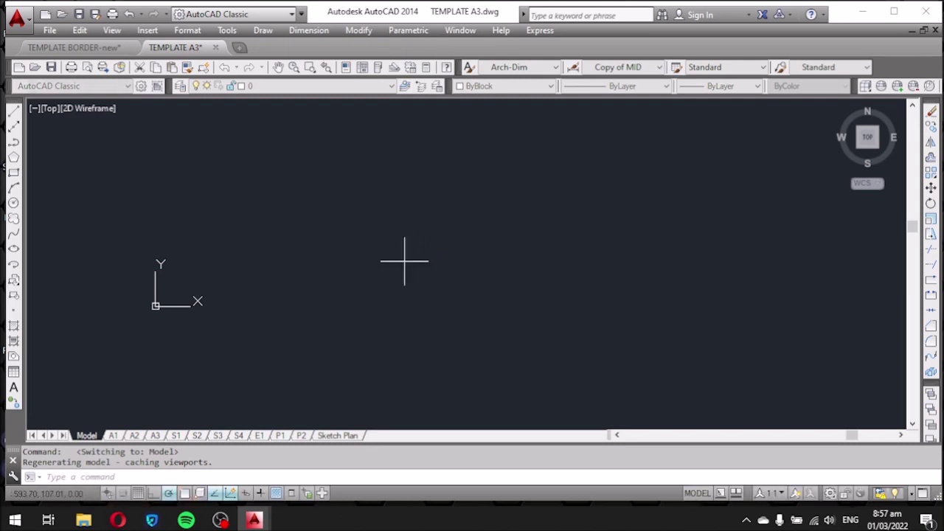
scroll(284, 265, up, 1)
scroll(305, 254, up, 3)
scroll(312, 270, up, 2)
click(328, 322)
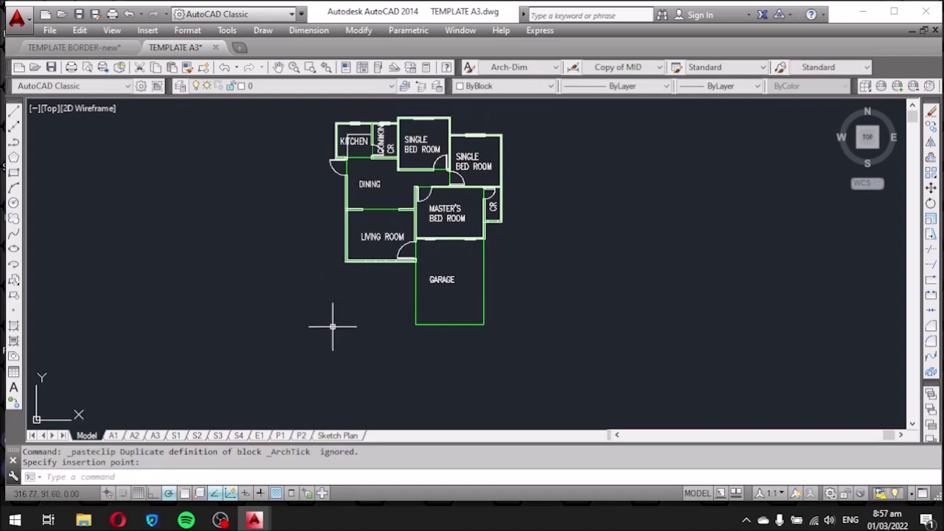
Maximize the AutoCAD window to fill the screen.
scroll(392, 147, up, 4)
scroll(344, 159, down, 4)
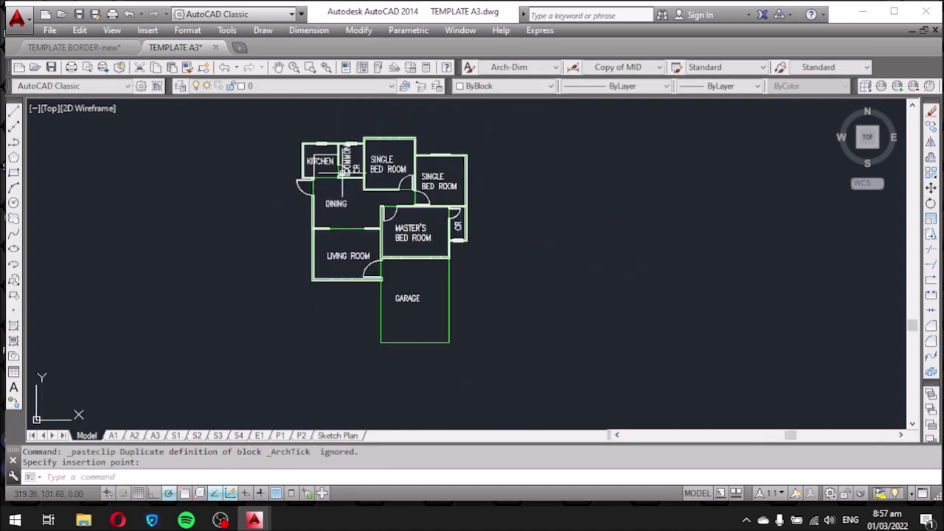
scroll(393, 161, up, 2)
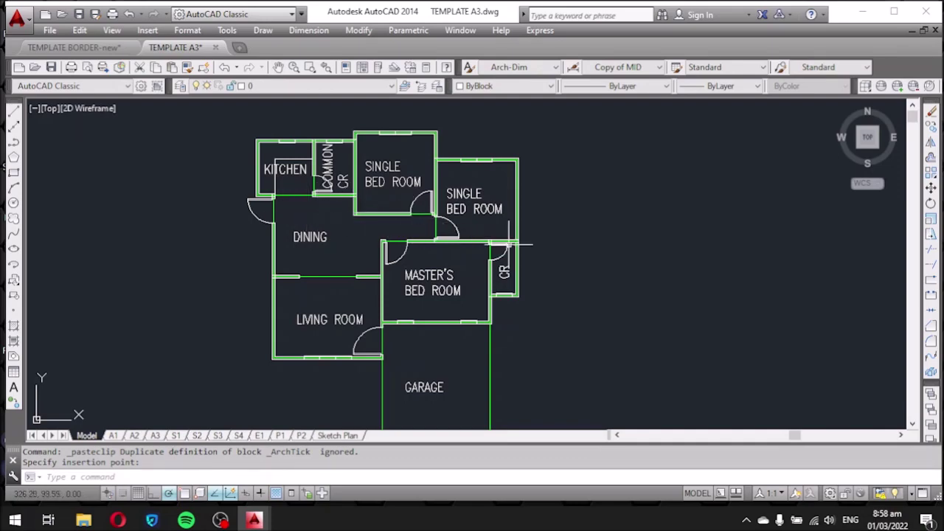
click(894, 12)
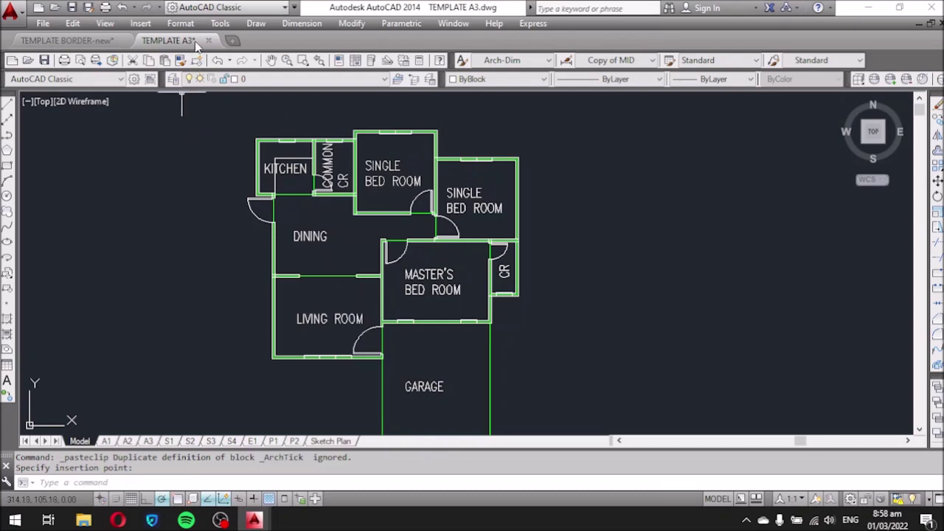
click(181, 23)
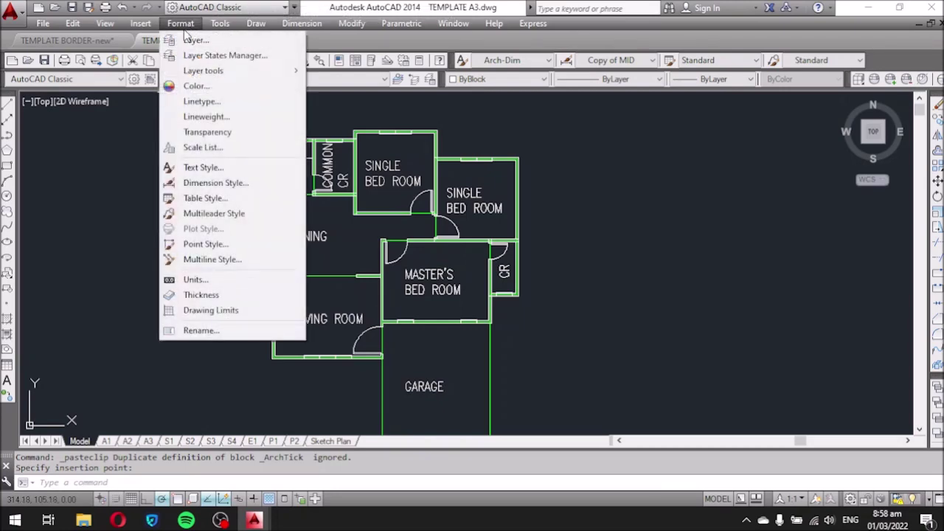
Keep Decimal length and Decimal Degrees angle types in Drawing Units and confirm.
click(194, 282)
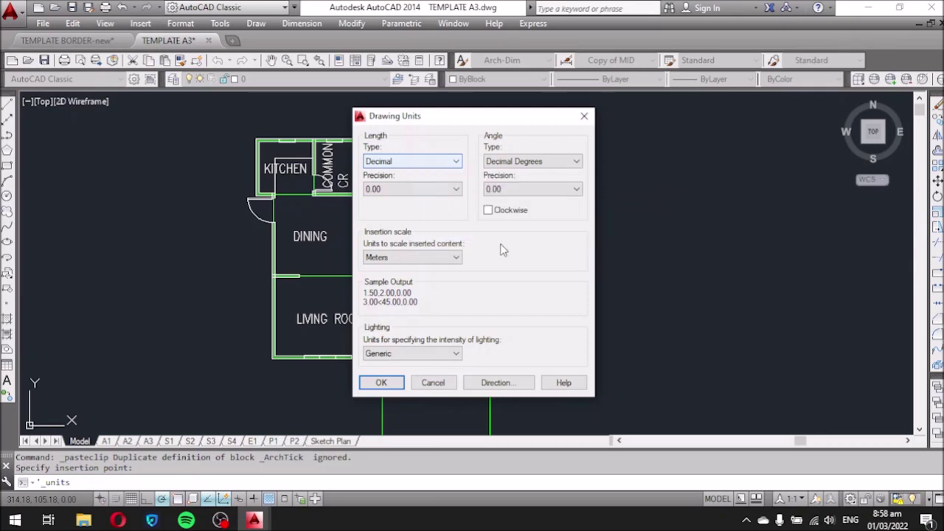
click(455, 162)
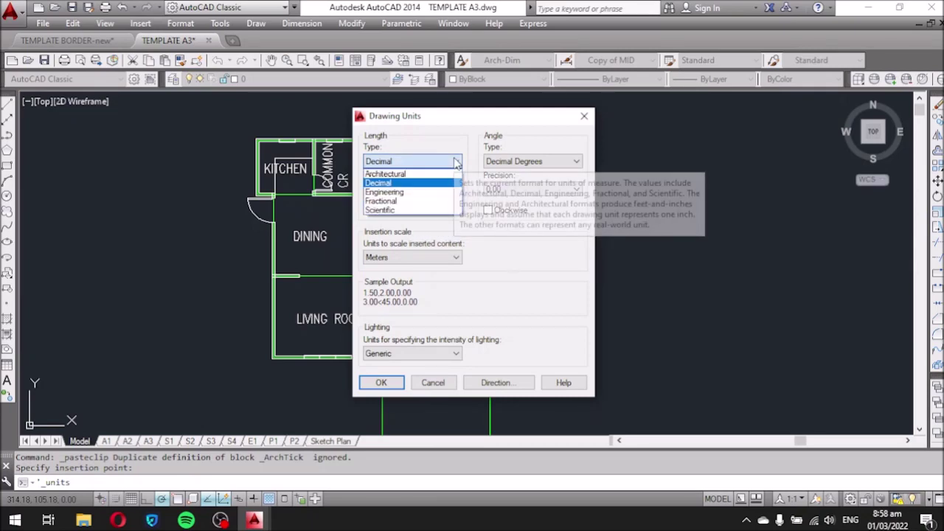
click(455, 162)
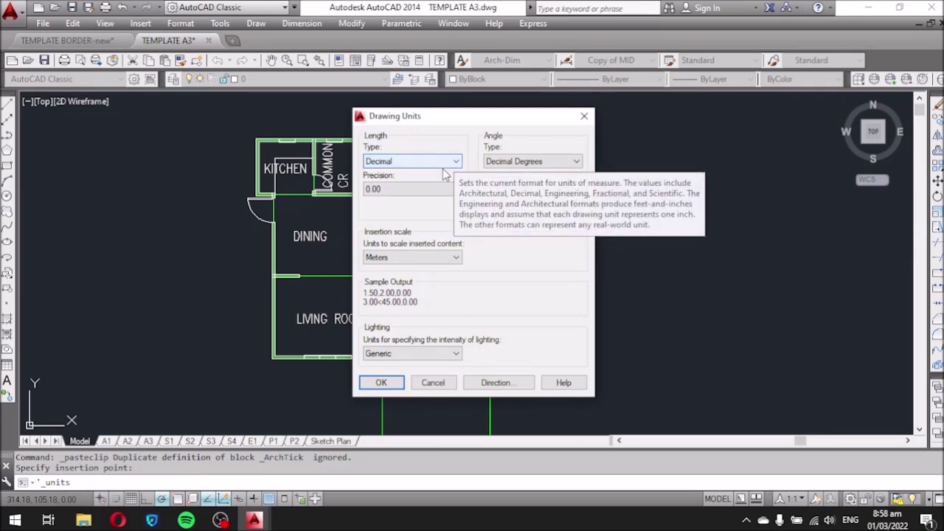
click(455, 163)
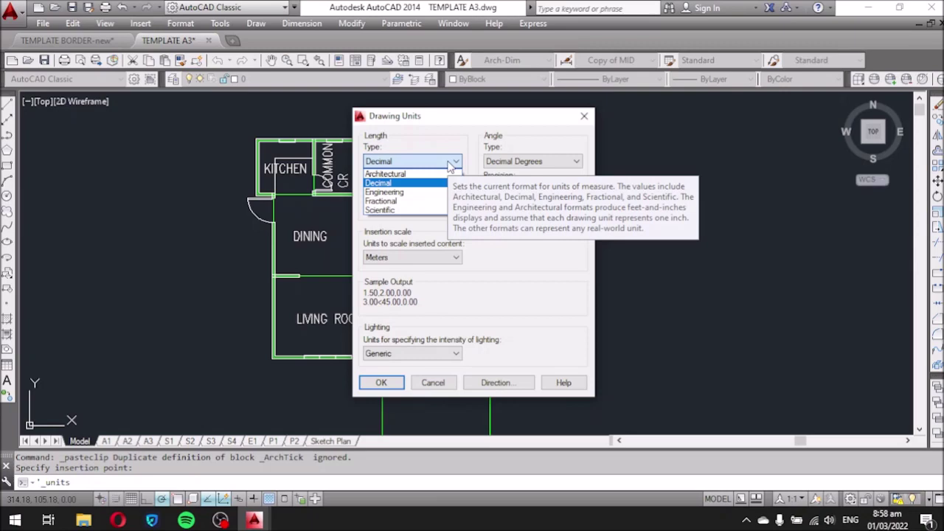
click(449, 166)
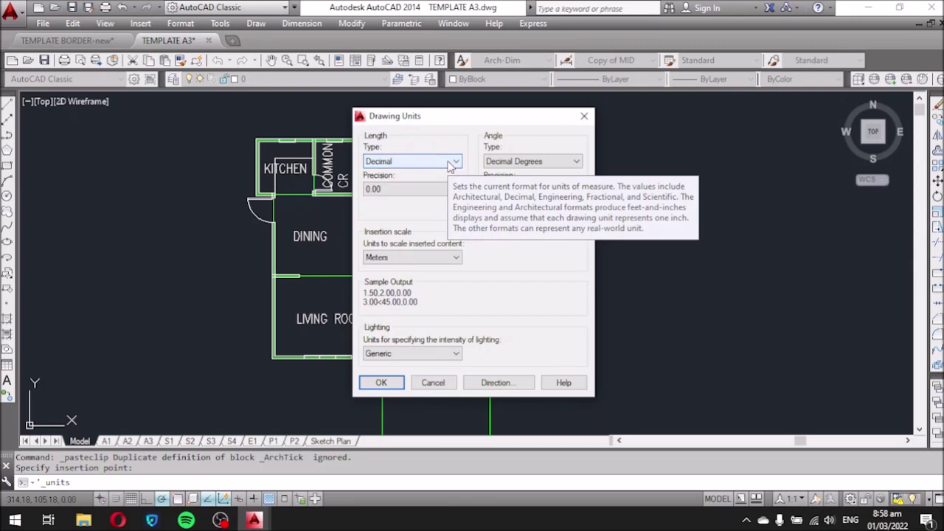
click(565, 162)
click(563, 164)
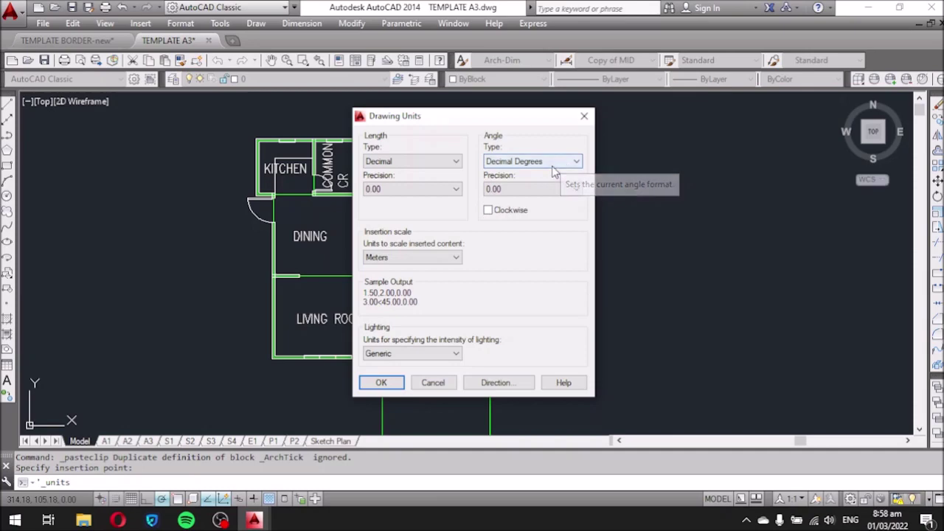
click(556, 167)
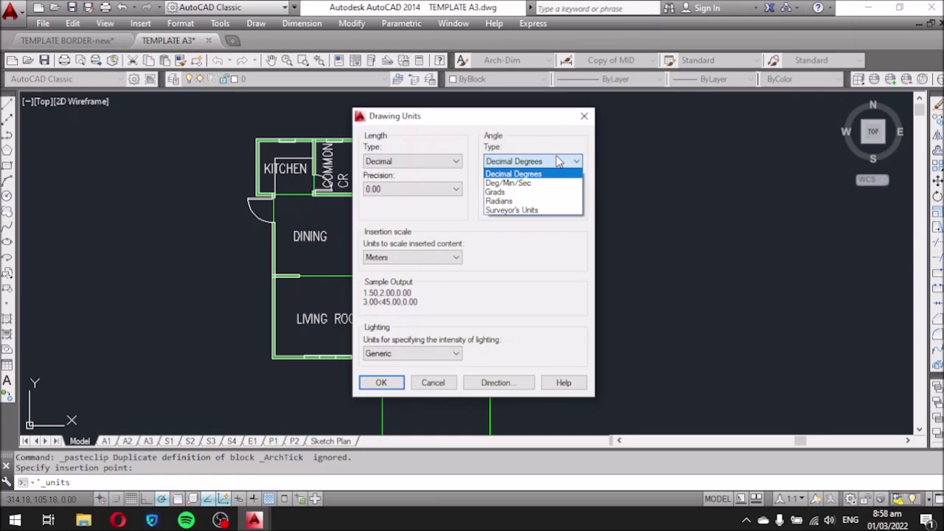
click(558, 163)
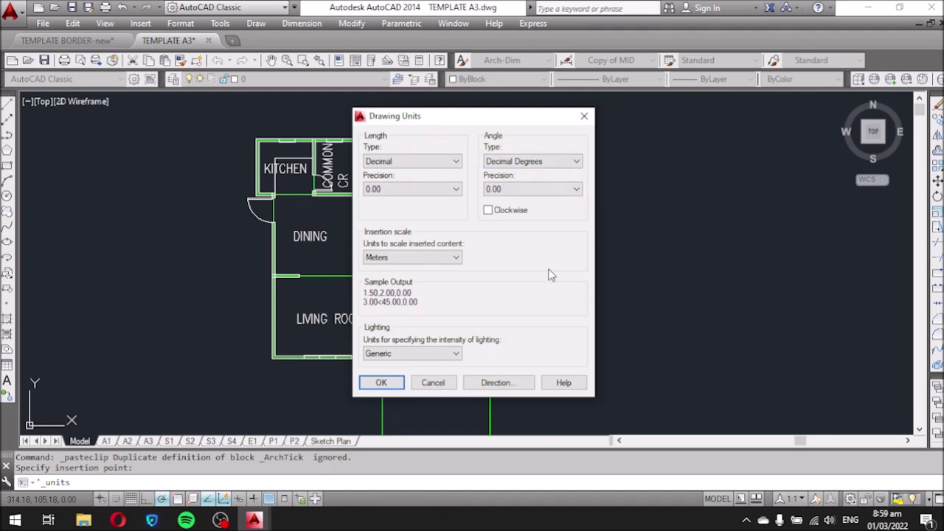
click(390, 383)
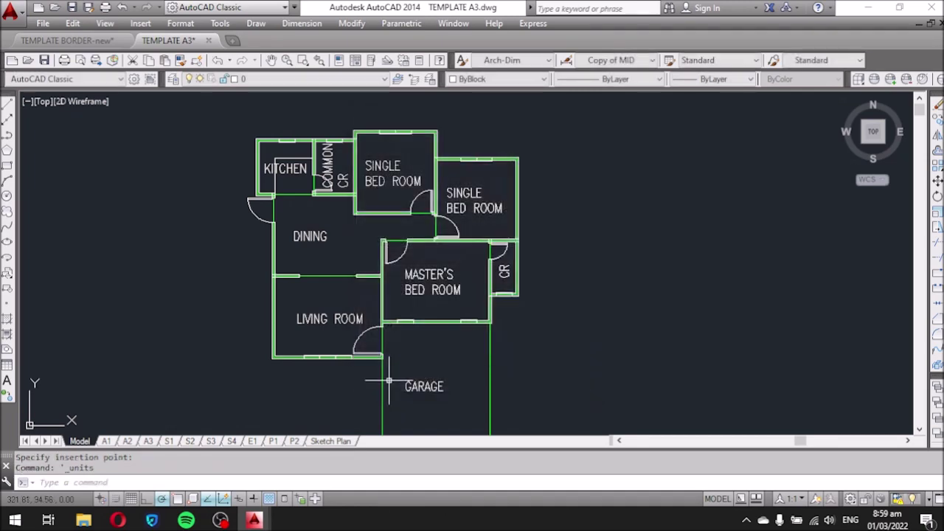
Recentre the pasted floor plan in the model space view.
scroll(501, 208, down, 4)
scroll(457, 222, up, 4)
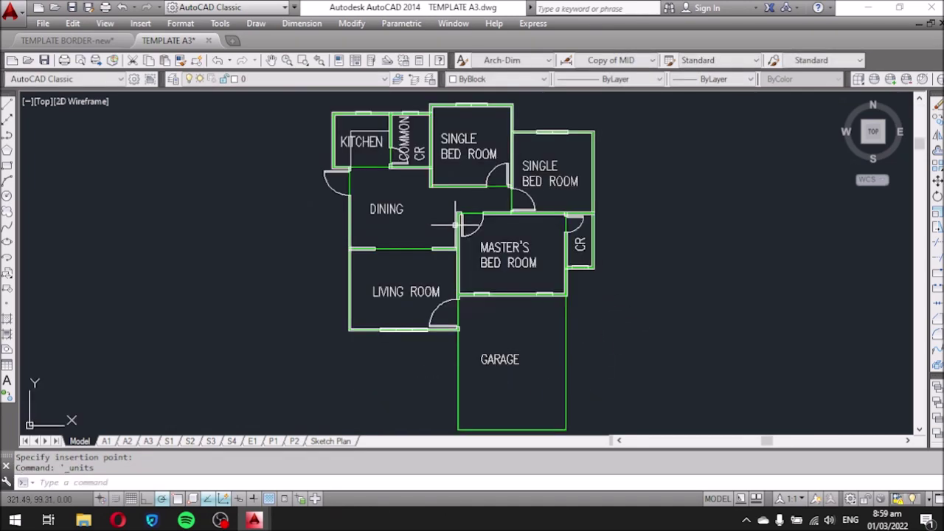
middle_drag(727, 258, 666, 253)
scroll(661, 254, down, 2)
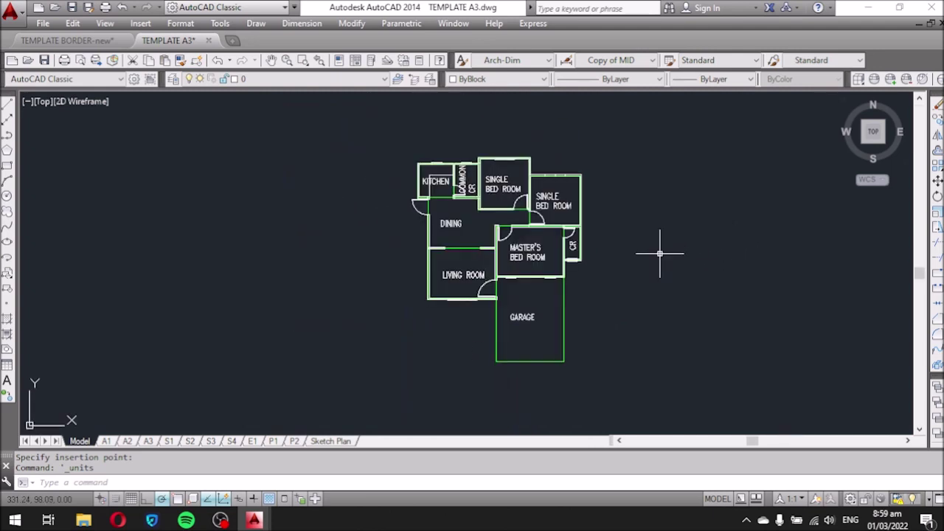
scroll(659, 253, up, 2)
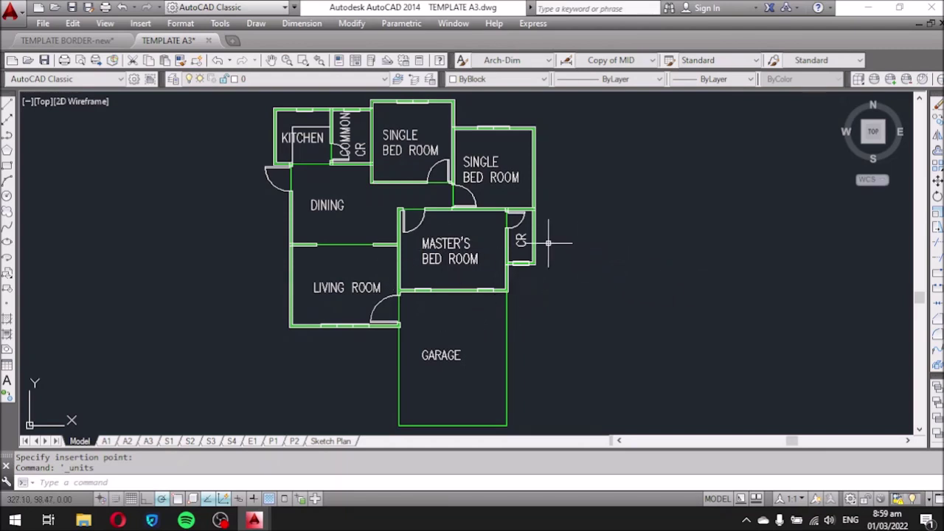
scroll(529, 243, down, 2)
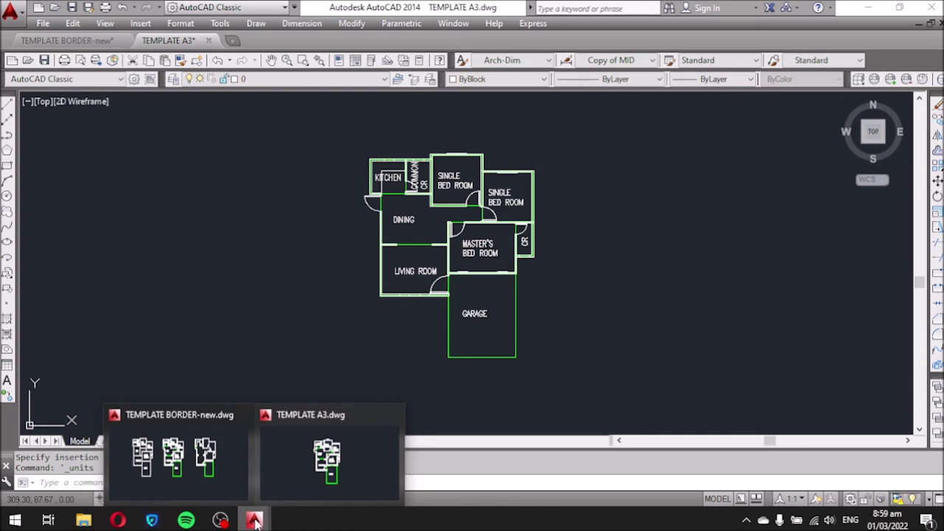
mouse_move(254, 520)
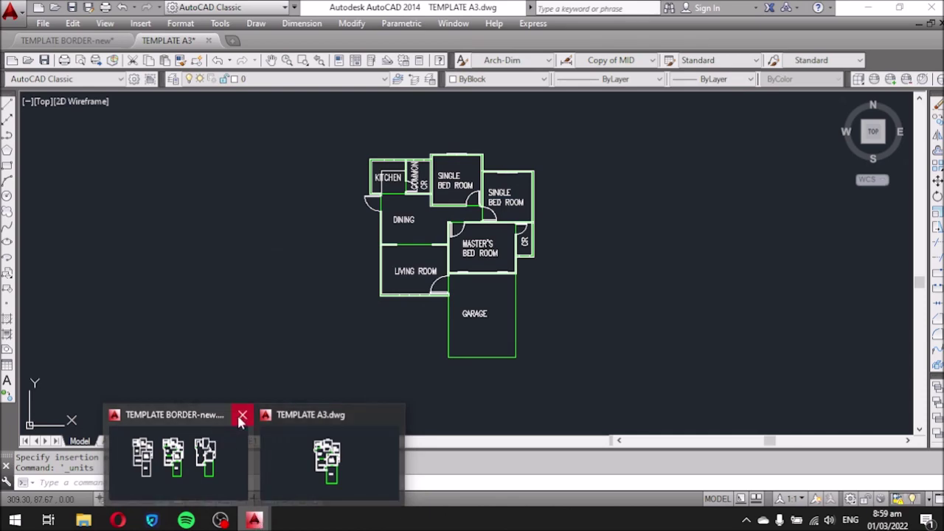
Close TEMPLATE BORDER-new with its changes saved, then minimise AutoCAD.
click(242, 418)
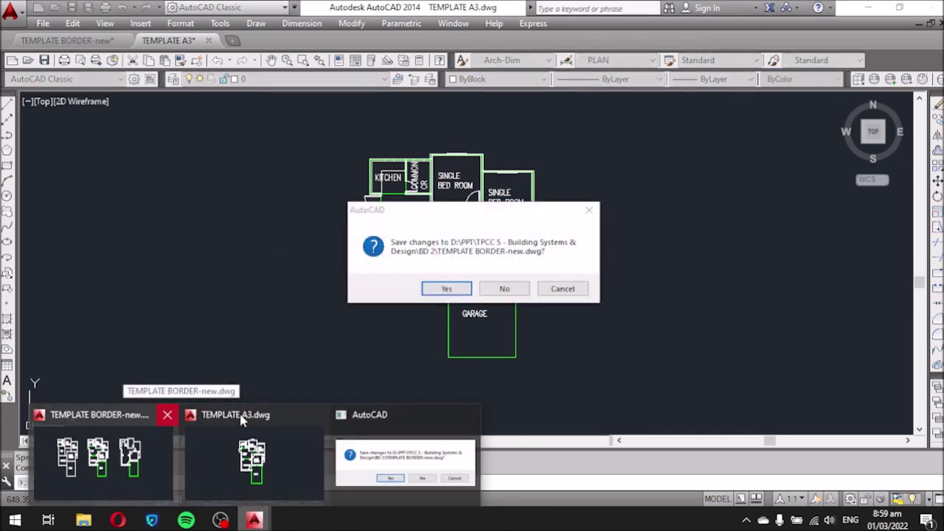
click(445, 289)
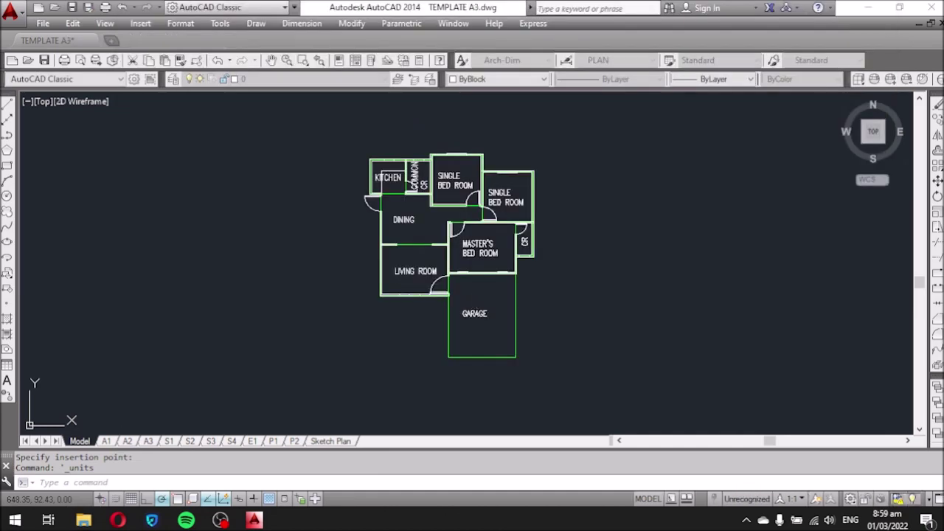
click(868, 9)
click(489, 302)
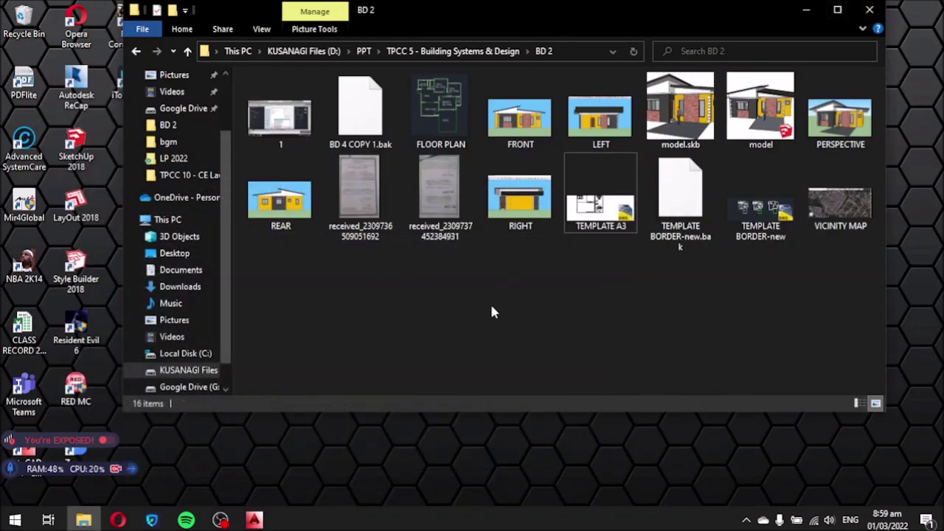
Select the SketchUp file 'model' in the BD 2 folder.
click(766, 124)
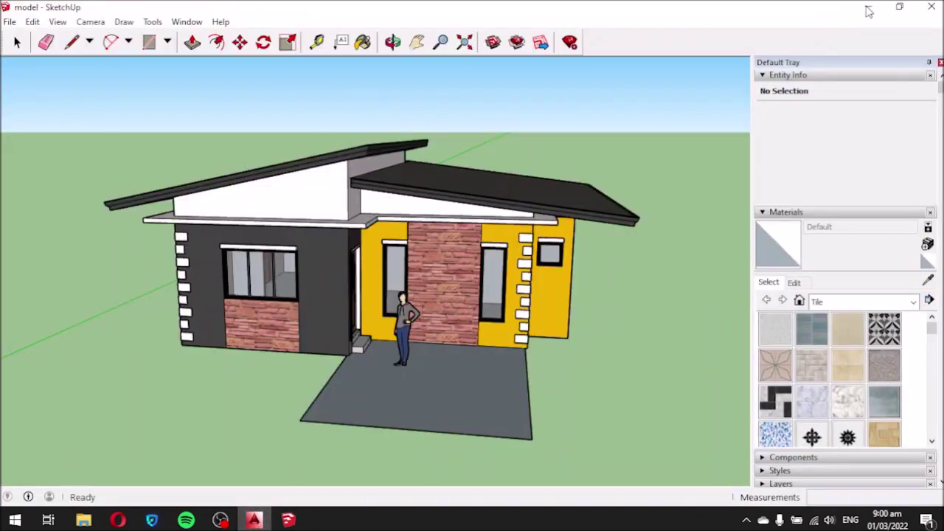
Switch between AutoCAD and SketchUp, minimise SketchUp, and show TEMPLATE A3's A2 layout.
click(253, 520)
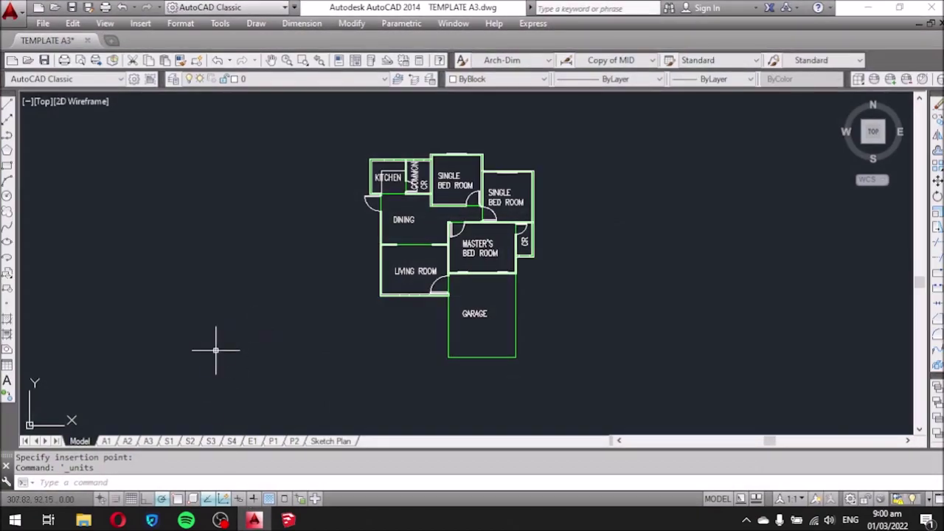
key(alt+Tab)
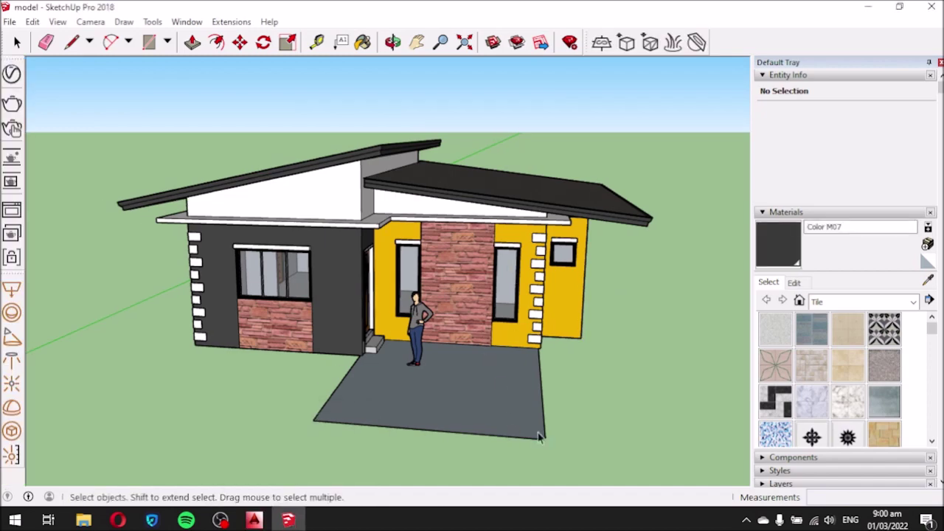
click(857, 7)
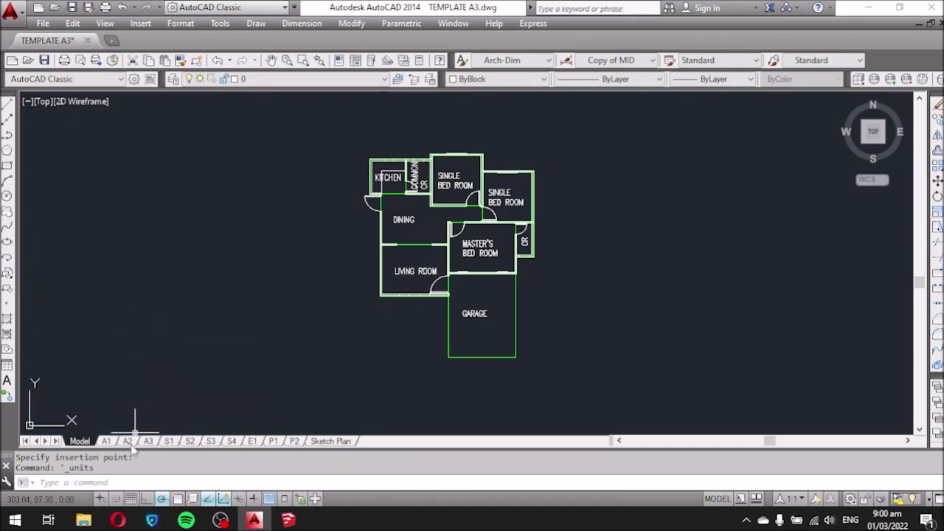
click(128, 440)
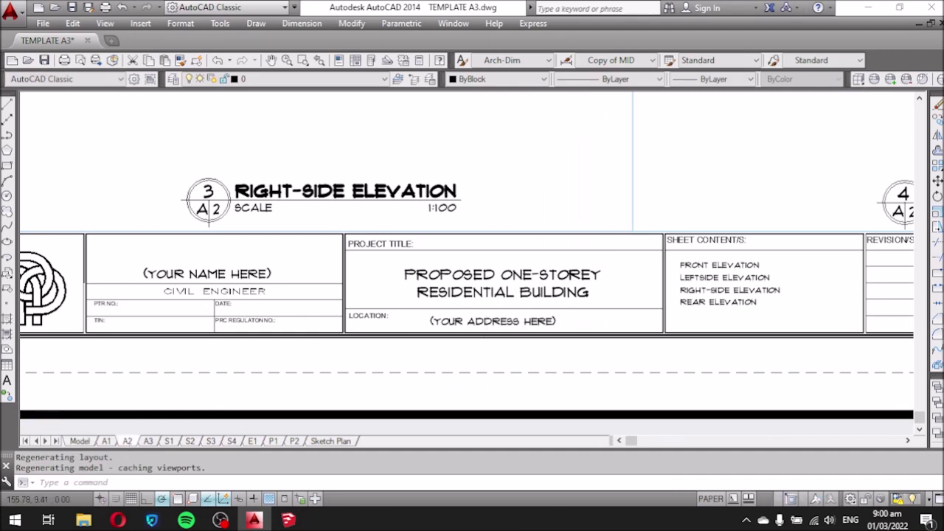
Zoom around the A2 sheet to inspect its elevation titles and title block.
scroll(485, 362, down, 5)
scroll(469, 328, up, 2)
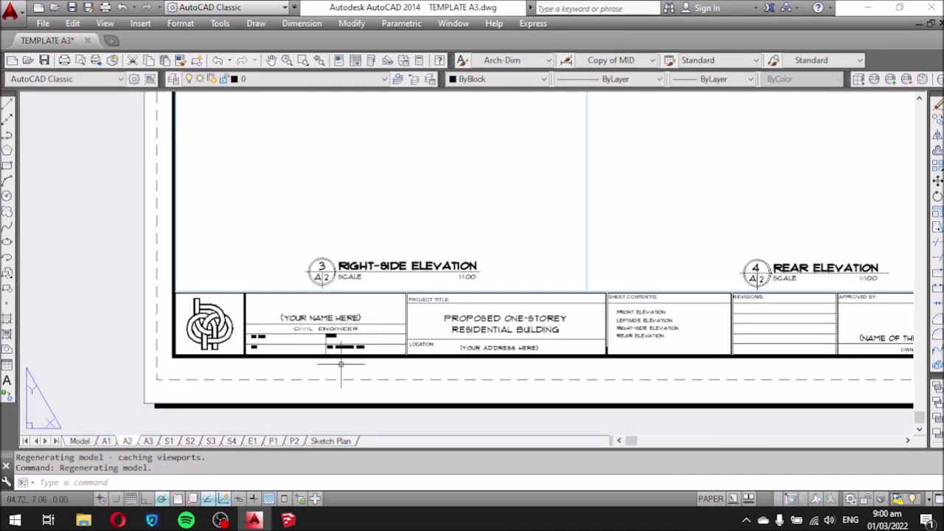
middle_drag(341, 364, 251, 378)
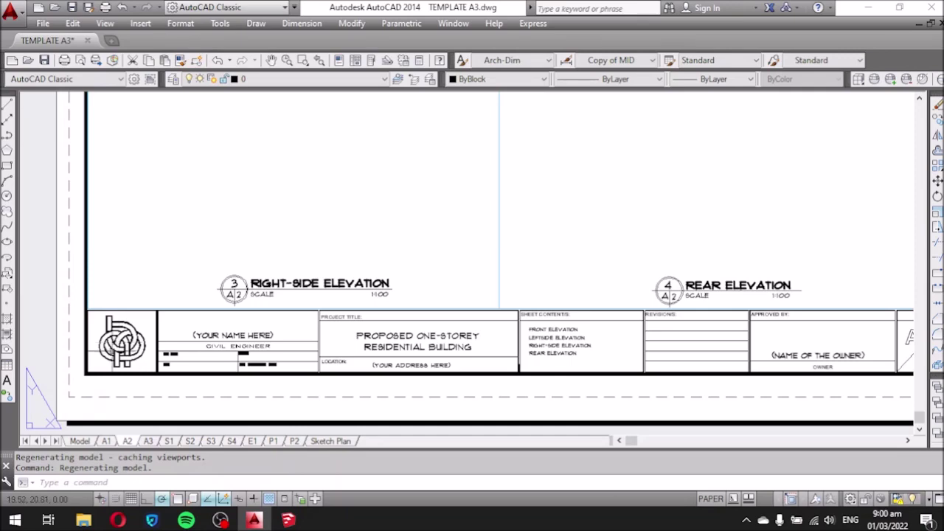
scroll(122, 346, up, 5)
scroll(129, 347, up, 2)
scroll(137, 349, down, 2)
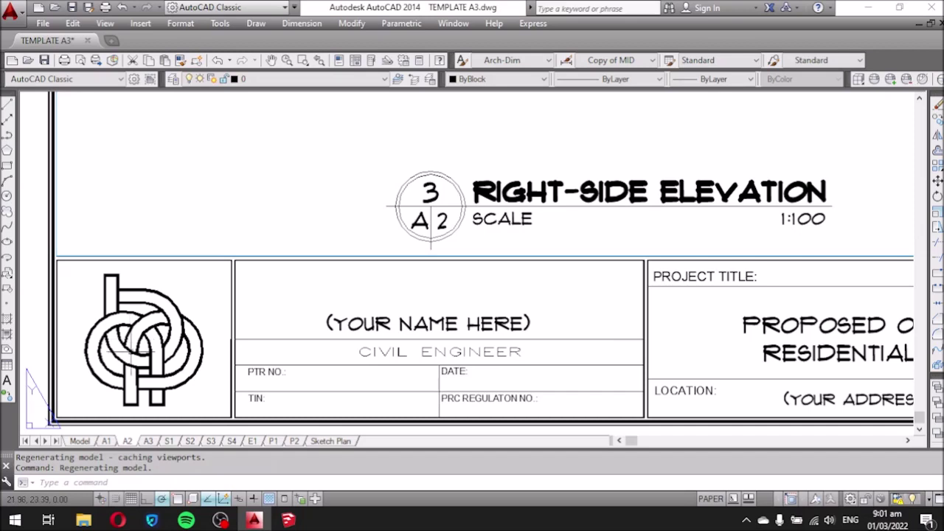
scroll(168, 304, down, 2)
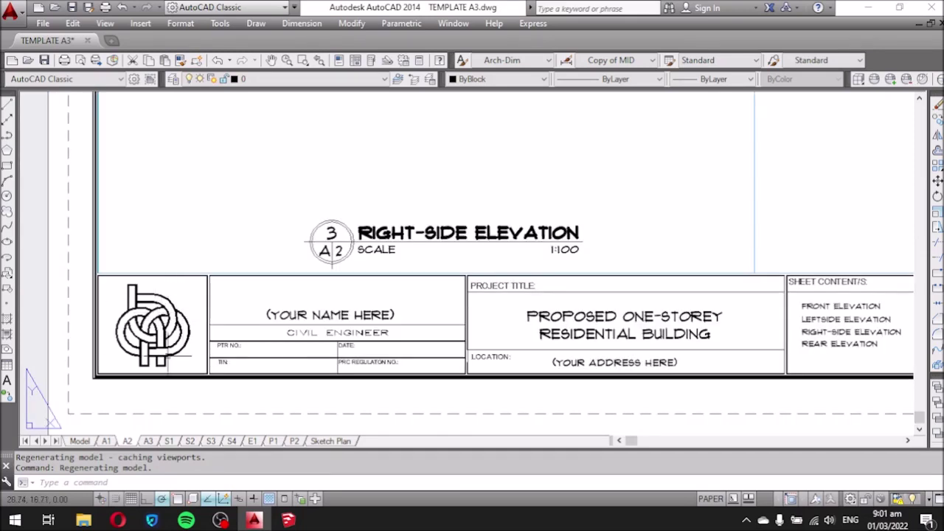
scroll(151, 324, down, 2)
scroll(151, 329, up, 3)
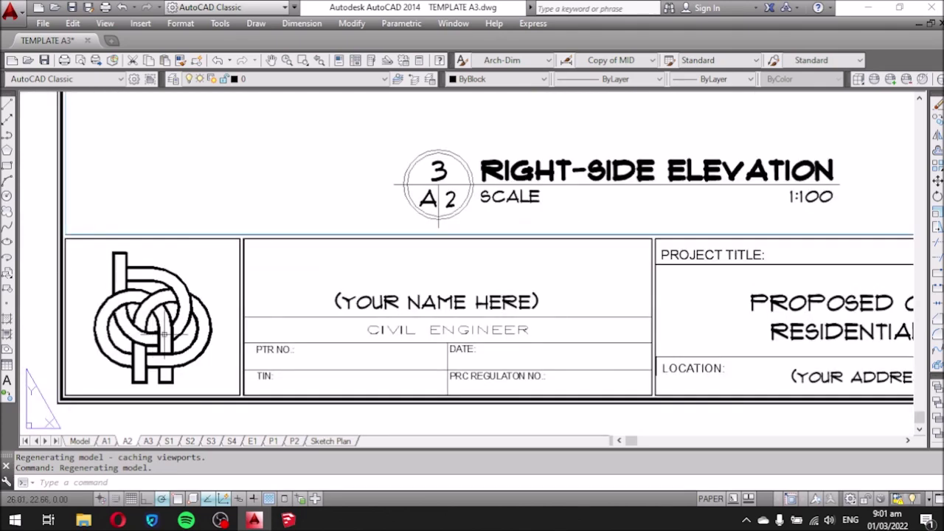
scroll(107, 328, down, 2)
scroll(354, 330, up, 2)
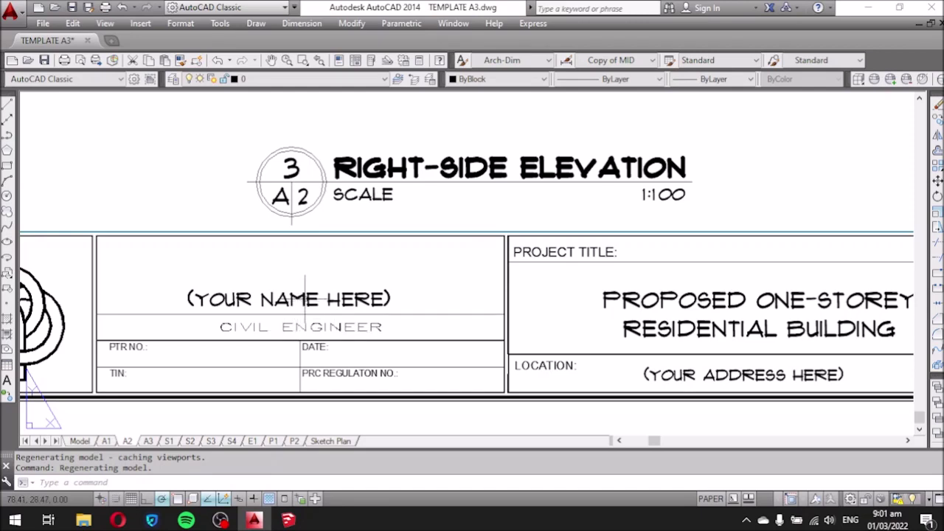
scroll(225, 301, down, 6)
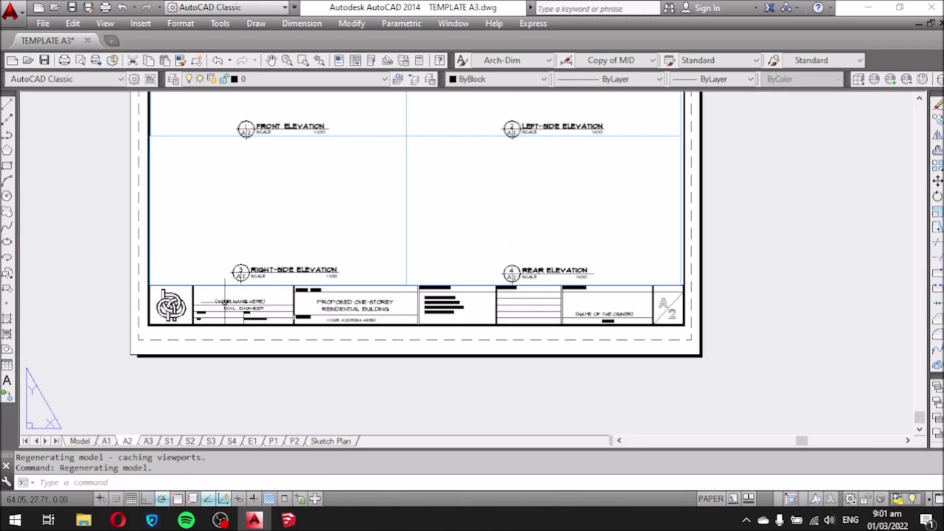
scroll(673, 315, up, 4)
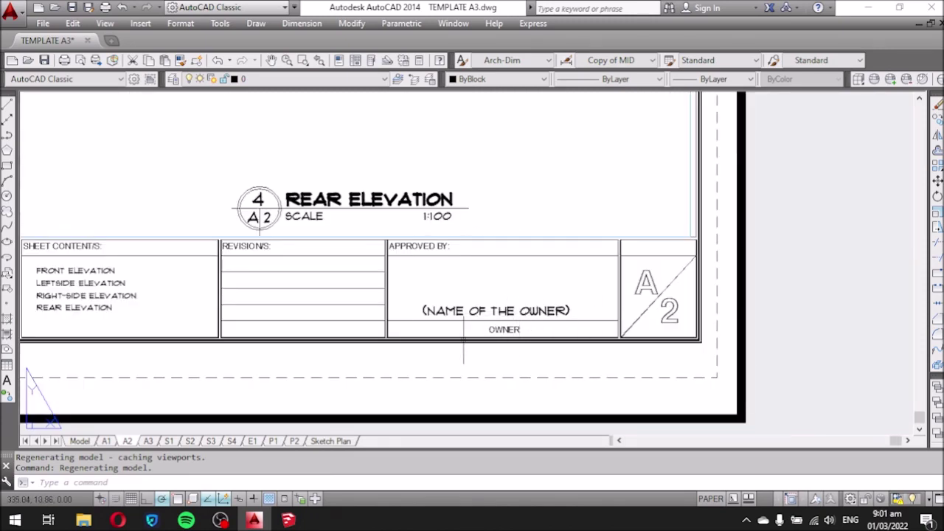
Pan over the rear elevation and project title areas, then show the A3 sheet.
middle_drag(454, 344, 529, 359)
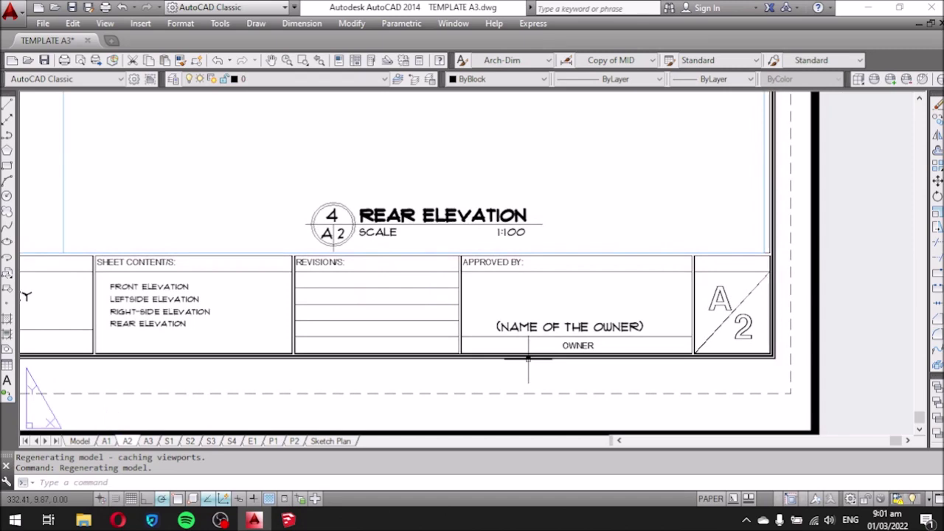
scroll(607, 354, down, 1)
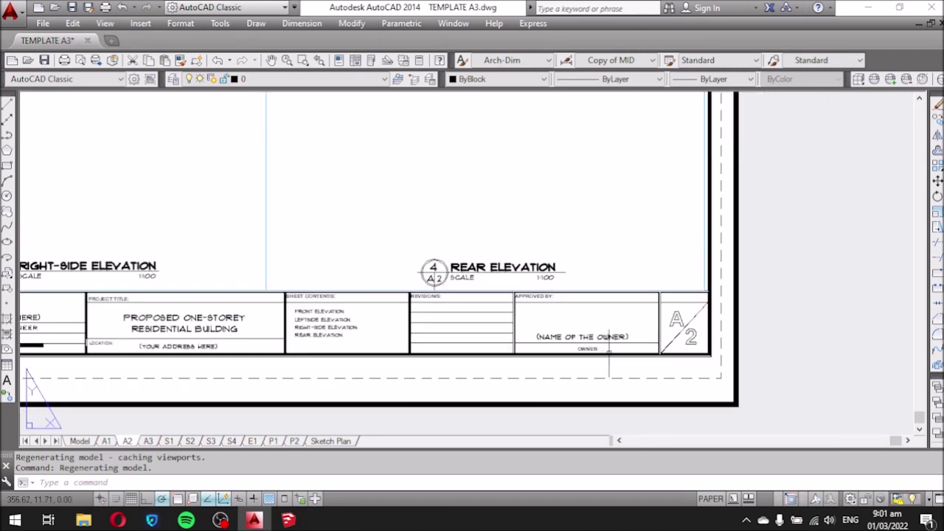
scroll(71, 317, up, 2)
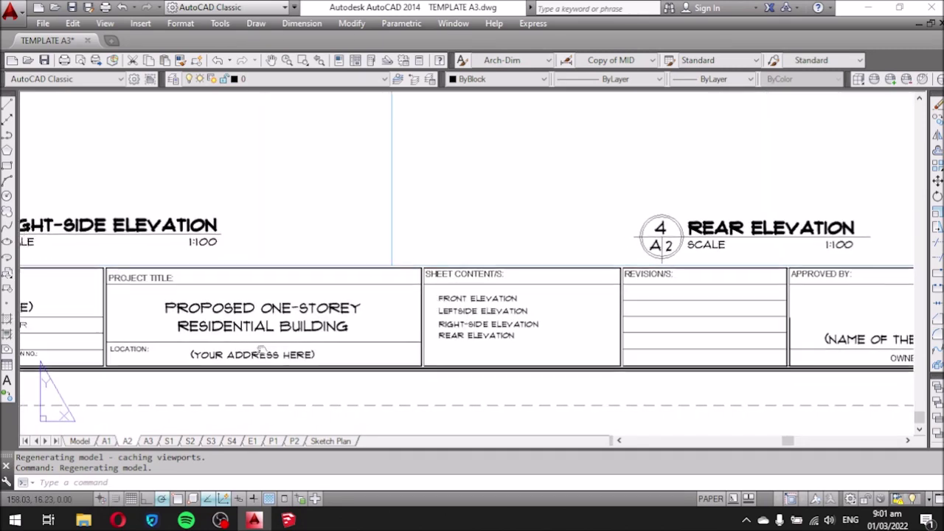
middle_drag(236, 354, 332, 335)
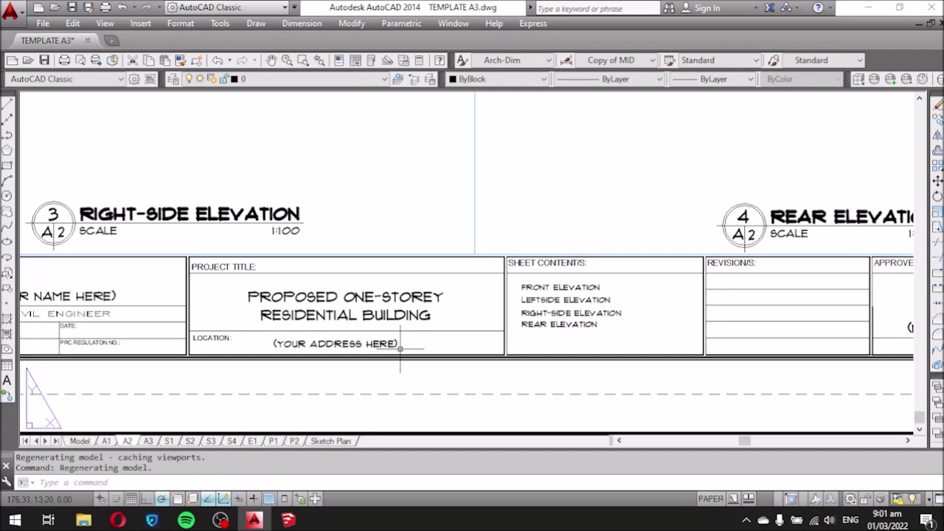
scroll(531, 399, down, 5)
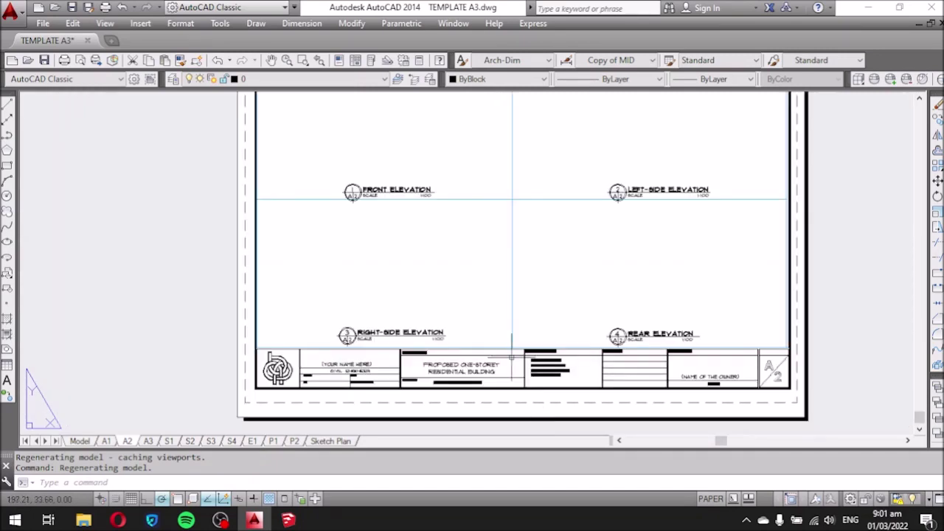
middle_drag(543, 307, 496, 351)
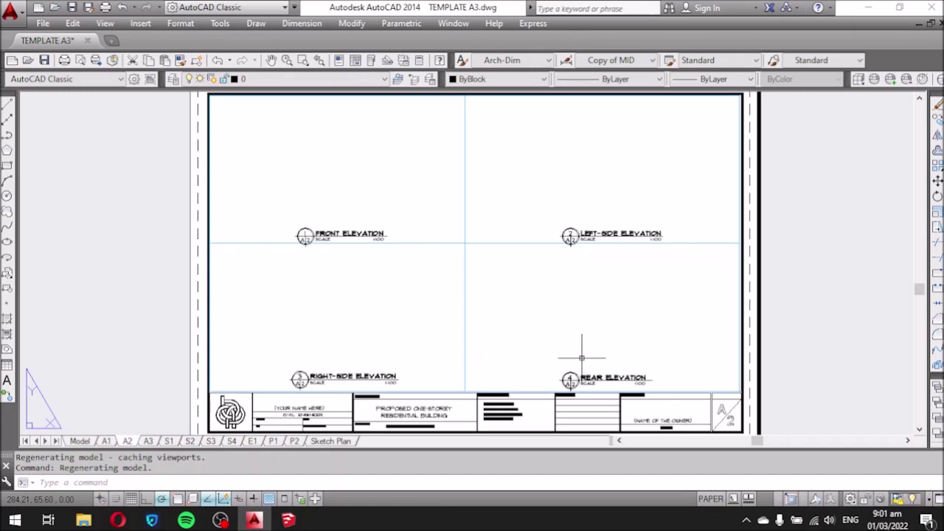
click(148, 441)
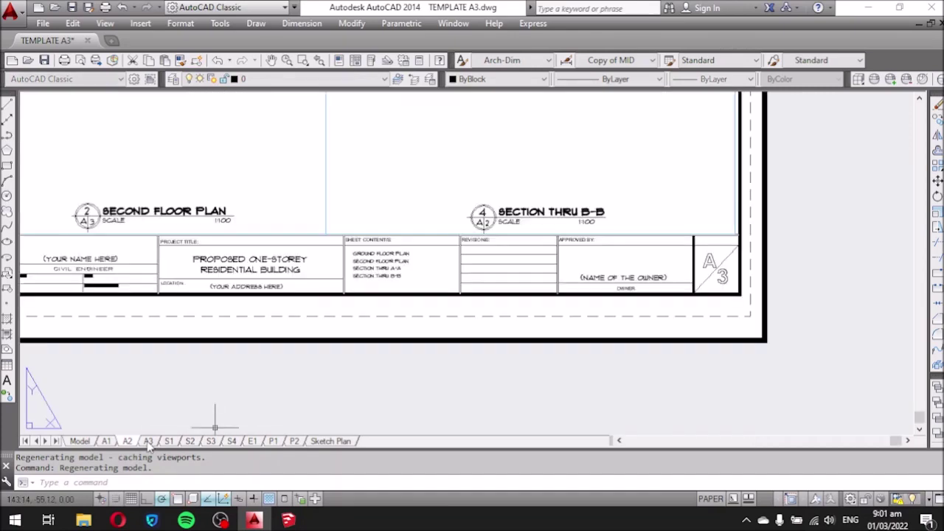
Pan and zoom the A3 sheet to view the Ground Floor Plan and Section A-A.
scroll(548, 407, down, 3)
scroll(492, 333, up, 2)
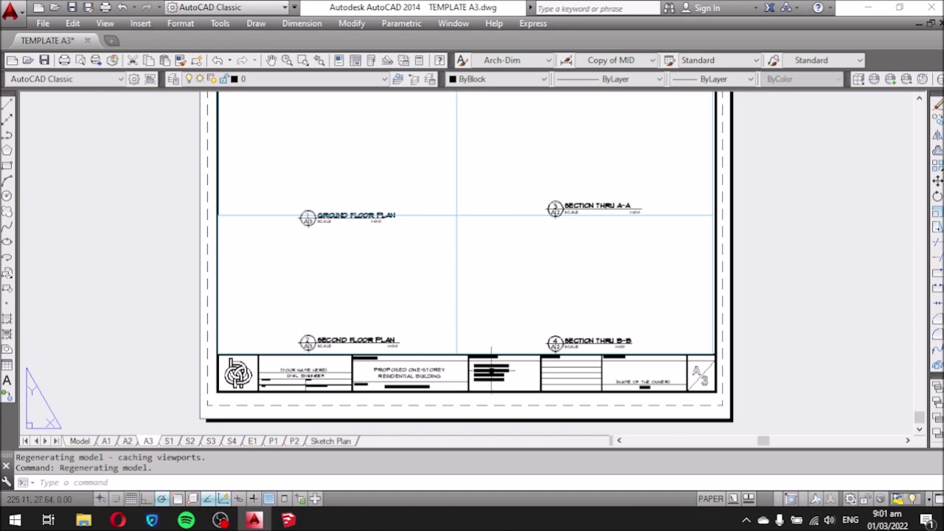
scroll(412, 406, up, 2)
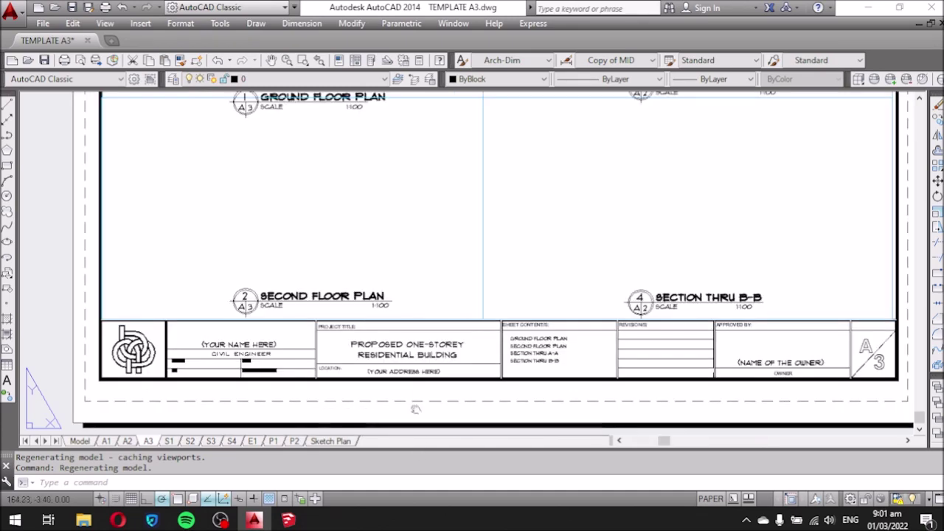
middle_drag(420, 411, 409, 395)
middle_drag(383, 317, 337, 387)
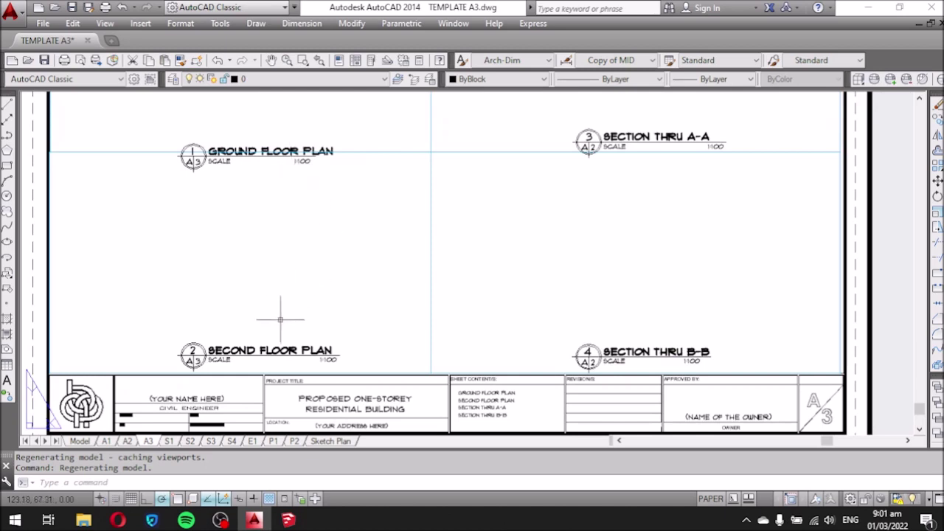
middle_drag(542, 239, 541, 247)
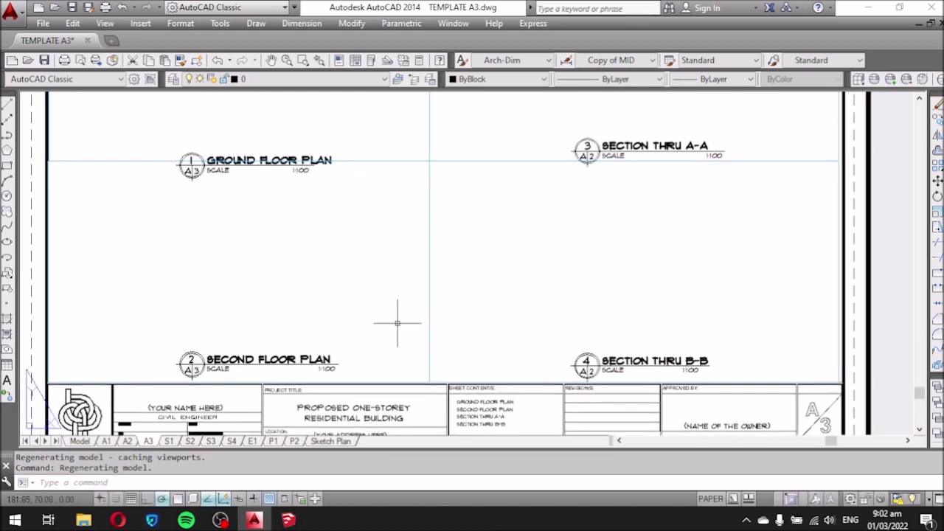
middle_drag(308, 290, 289, 320)
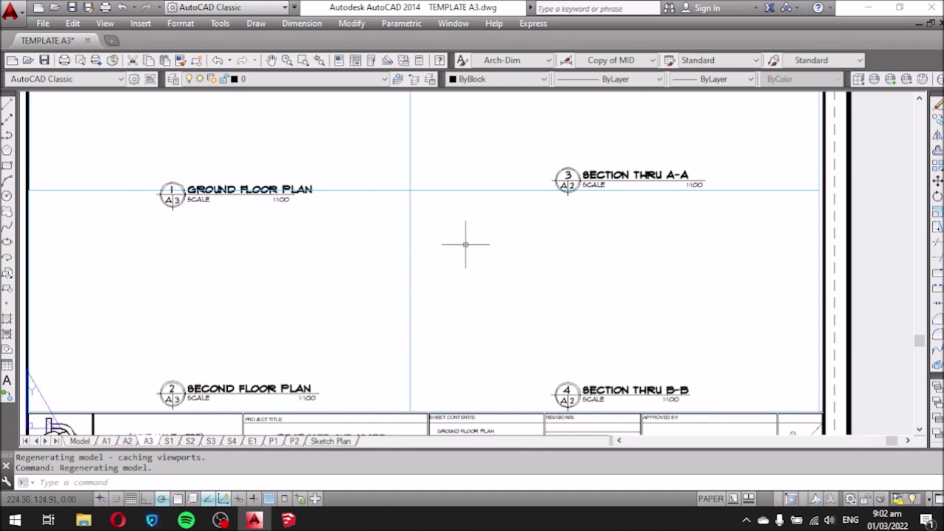
scroll(453, 254, down, 2)
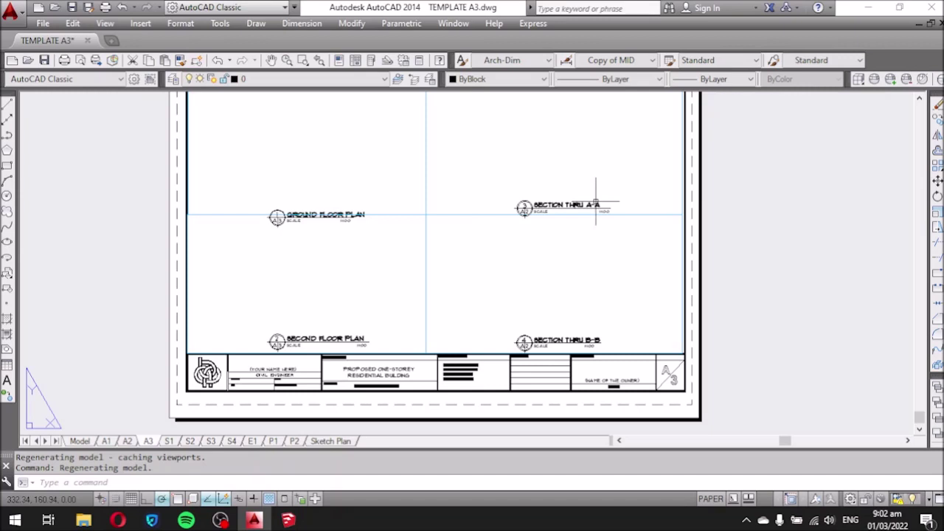
scroll(605, 194, up, 2)
Pan along the A3 title block strip, then switch to the A2 and A1 sheets.
middle_drag(576, 266, 542, 256)
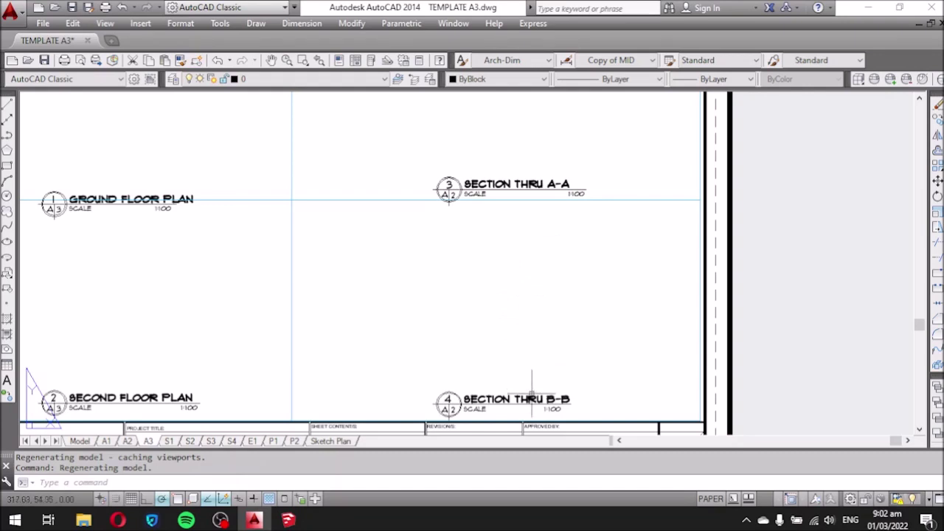
middle_drag(527, 268, 514, 301)
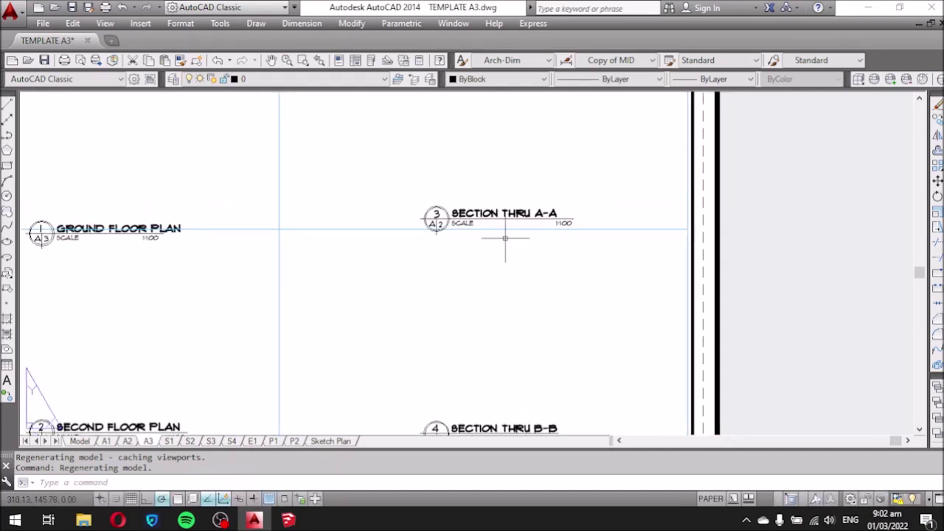
middle_drag(505, 241, 497, 238)
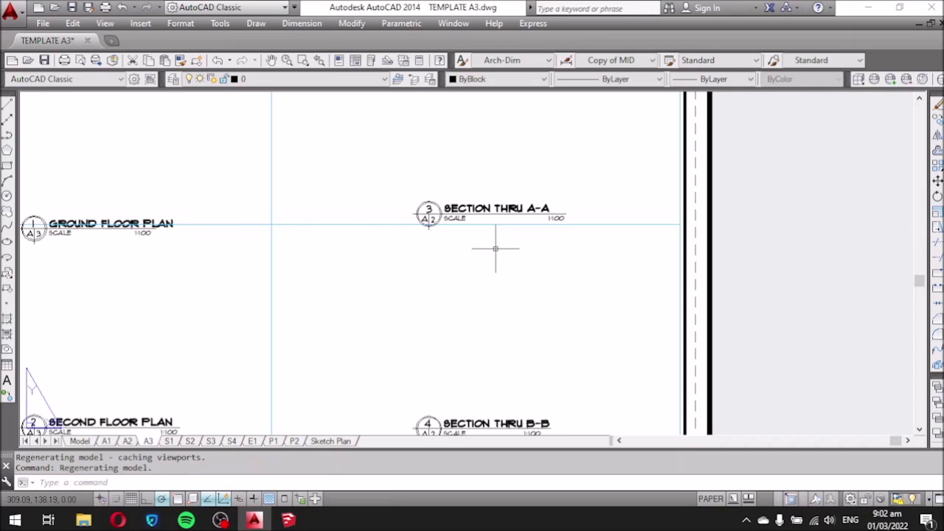
middle_drag(494, 250, 589, 249)
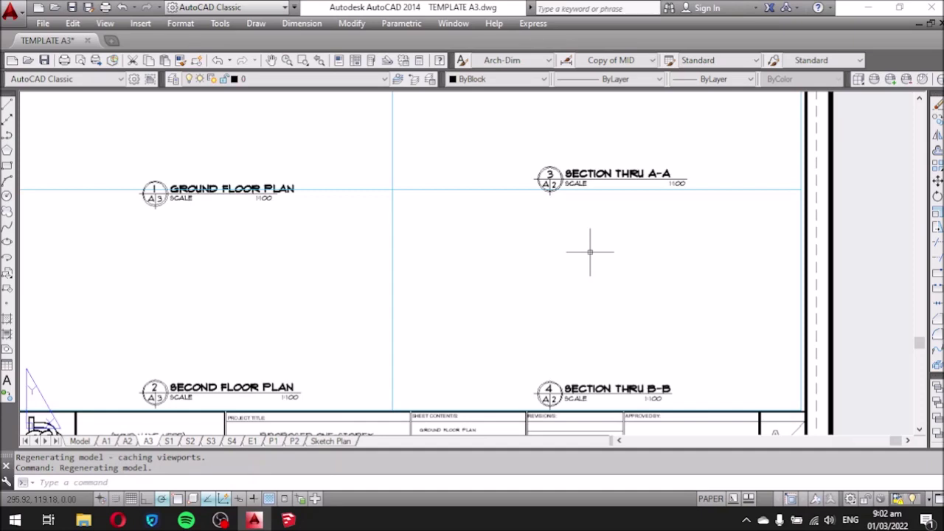
middle_drag(572, 242, 626, 218)
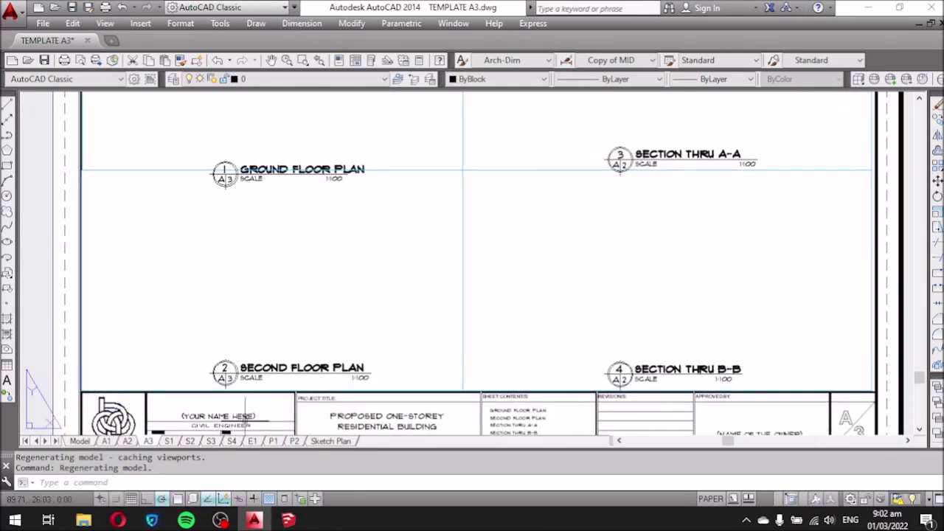
click(127, 441)
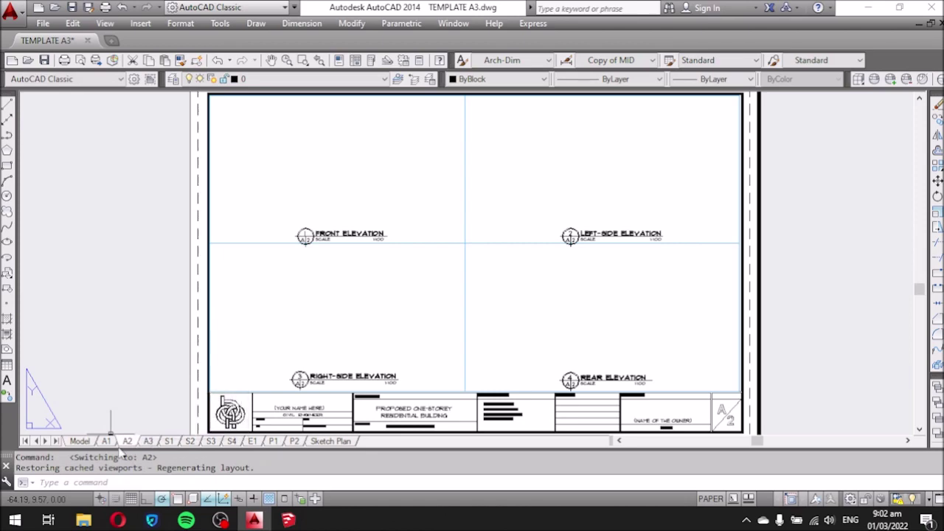
click(106, 441)
Zoom and pan across the A1 sheet's Vicinity Map and Site Development Plan frames.
scroll(590, 424, down, 3)
scroll(566, 397, down, 2)
scroll(566, 396, up, 2)
scroll(451, 367, up, 2)
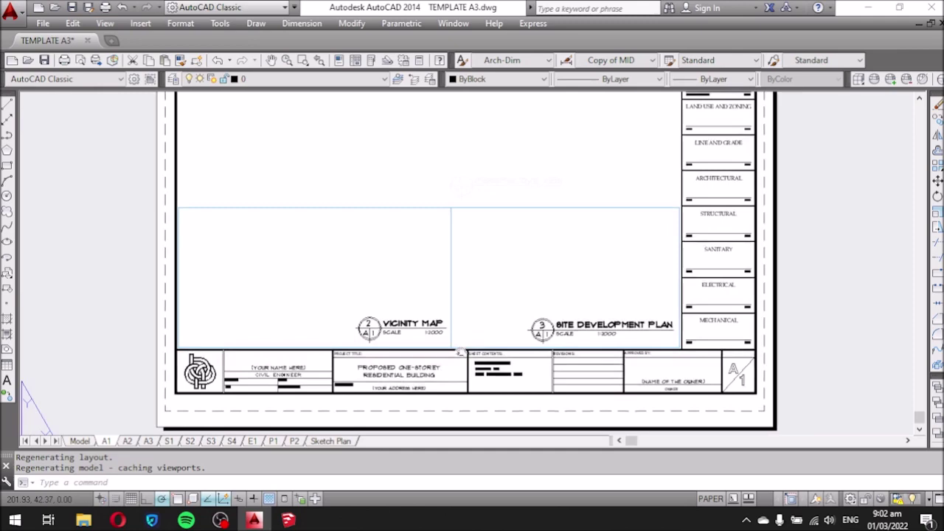
middle_drag(451, 350, 420, 399)
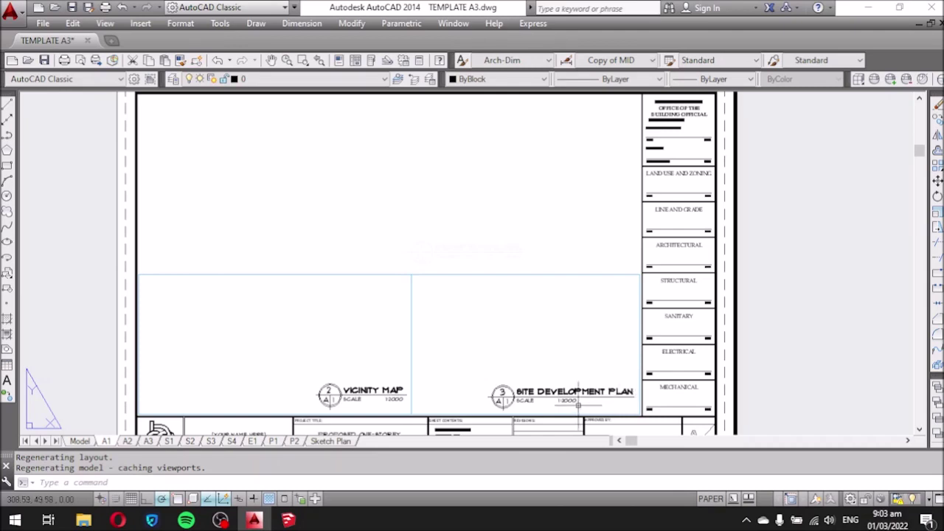
scroll(561, 403, up, 2)
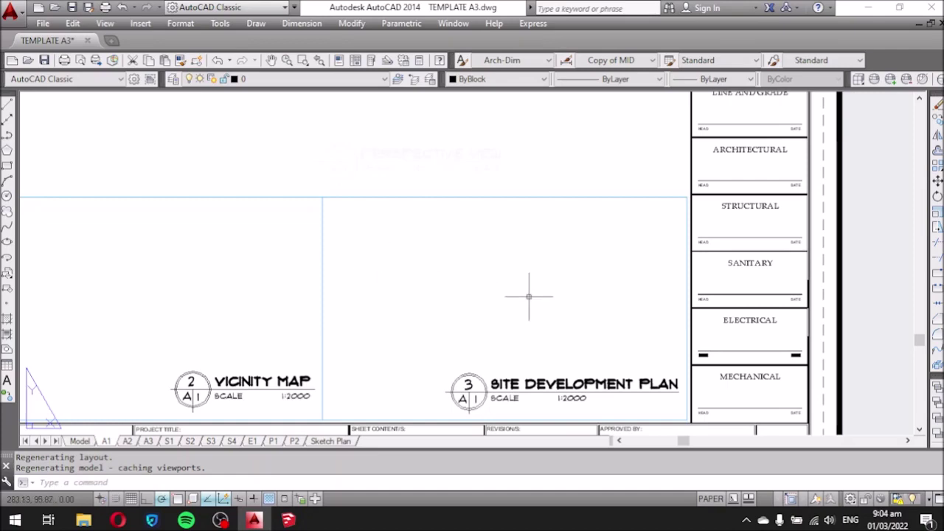
mouse_move(499, 322)
middle_down()
mouse_move(516, 312)
mouse_move(617, 308)
middle_up()
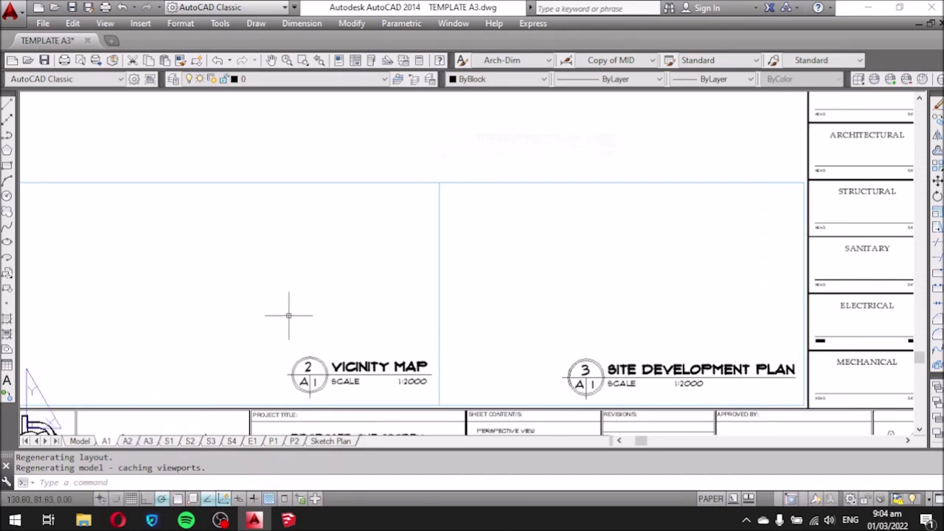
Bring SketchUp forward and orbit to a more frontal view of the house.
click(288, 521)
middle_drag(308, 357, 243, 346)
click(90, 21)
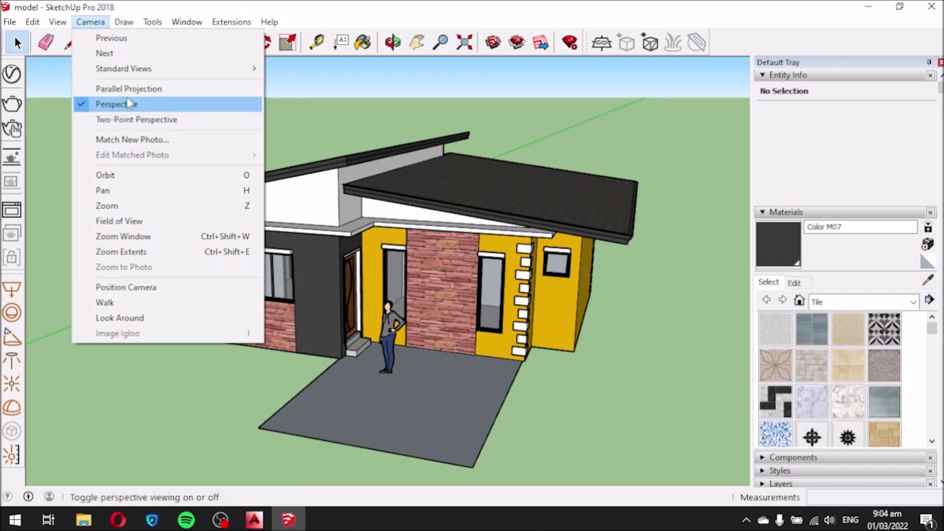
click(134, 390)
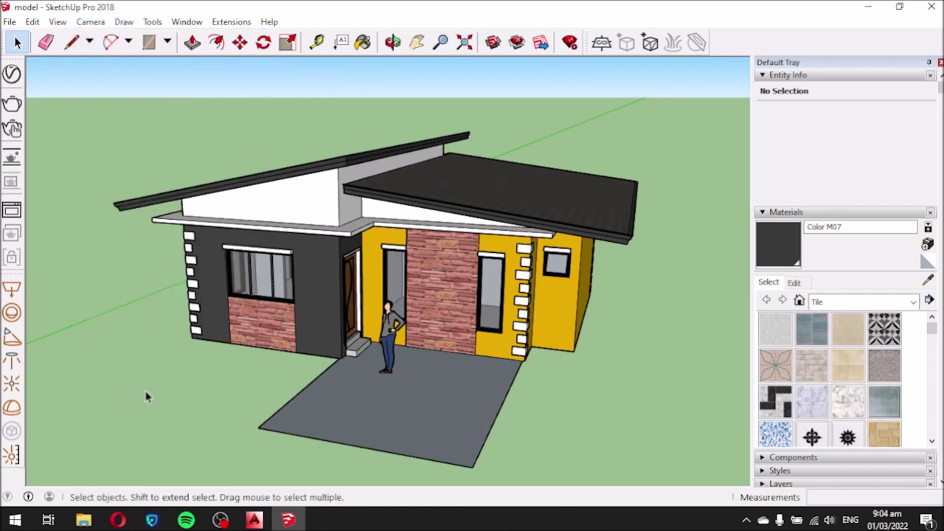
middle_drag(324, 406, 432, 428)
scroll(467, 371, up, 3)
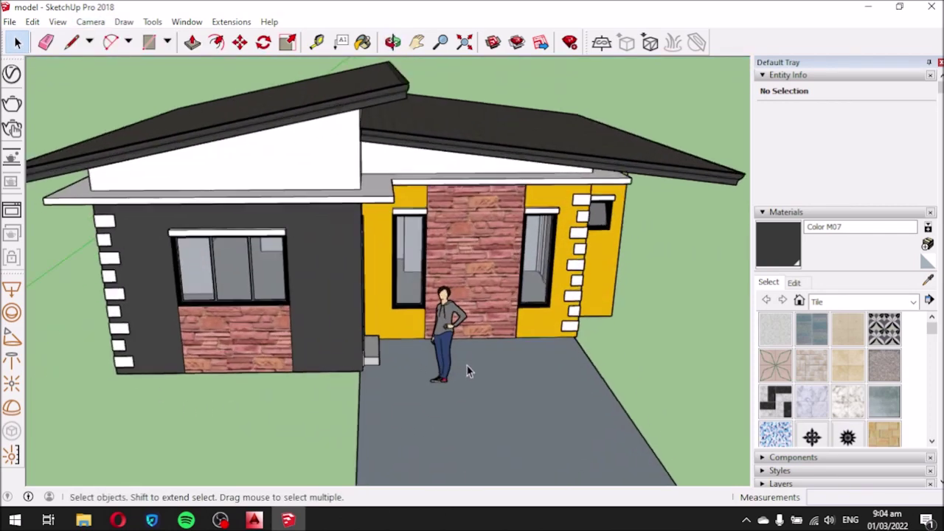
Move the Stacy figure far to the left of the house.
click(446, 365)
mouse_move(492, 388)
middle_down()
mouse_move(499, 369)
mouse_move(472, 393)
middle_up()
key(m)
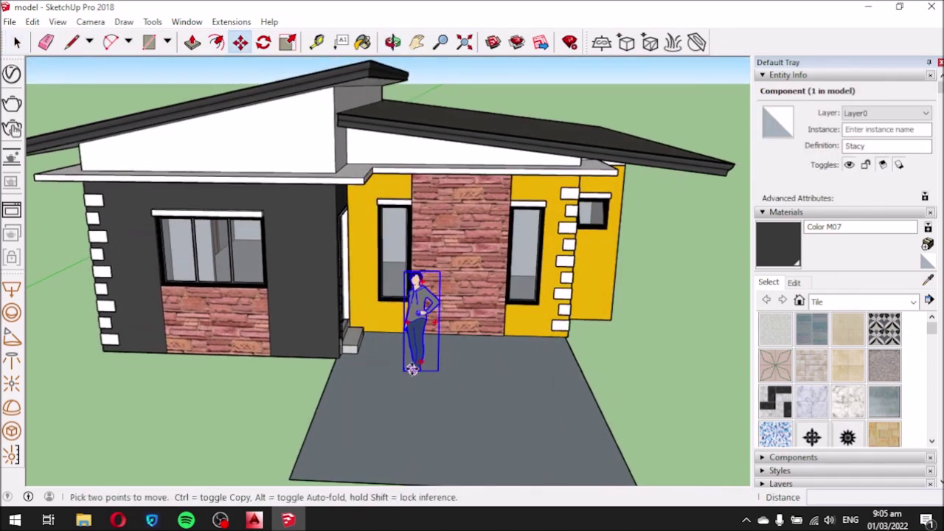
click(412, 369)
scroll(450, 318, down, 2)
scroll(472, 327, down, 2)
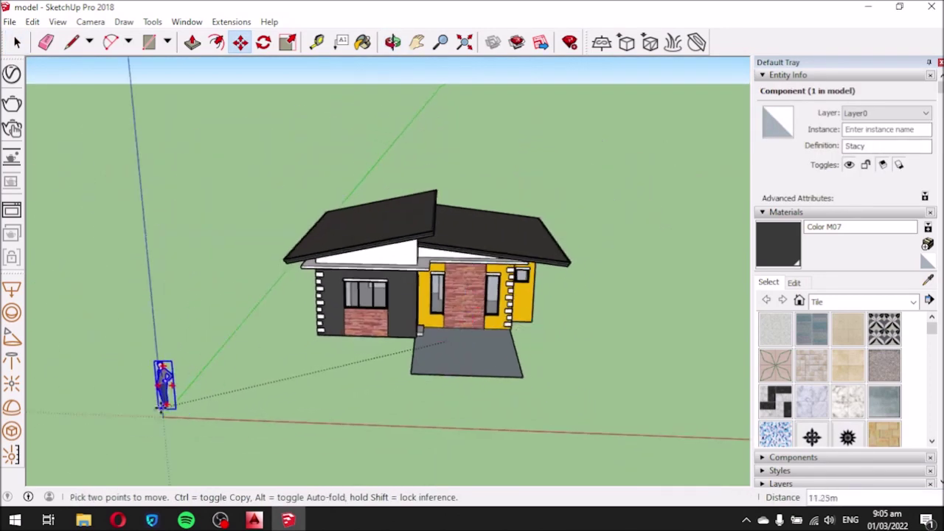
click(130, 390)
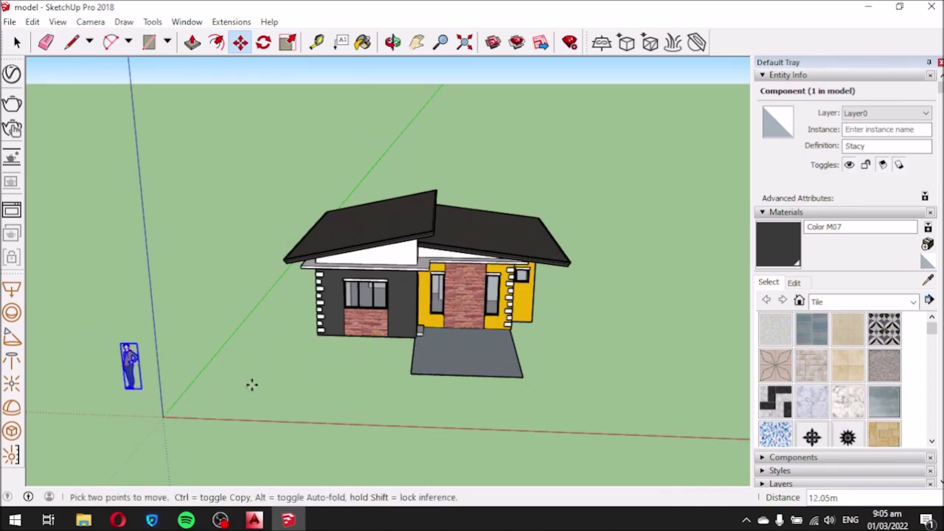
scroll(385, 303, up, 2)
mouse_move(440, 303)
middle_down()
mouse_move(435, 281)
mouse_move(443, 330)
mouse_move(312, 342)
mouse_move(121, 297)
mouse_move(447, 394)
mouse_move(533, 376)
mouse_move(582, 391)
mouse_move(514, 478)
mouse_move(388, 341)
mouse_move(425, 354)
middle_up()
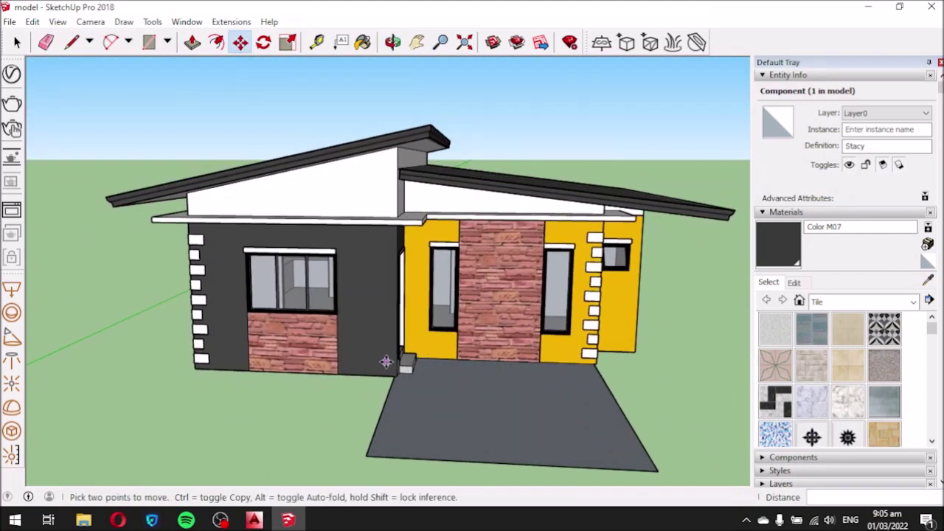
Switch the camera to Parallel Projection and return to AutoCAD.
click(90, 21)
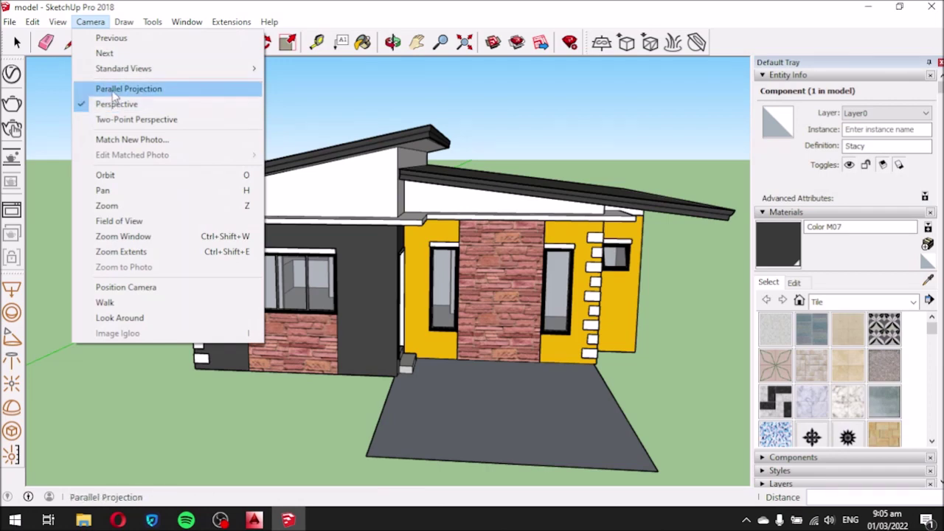
click(115, 90)
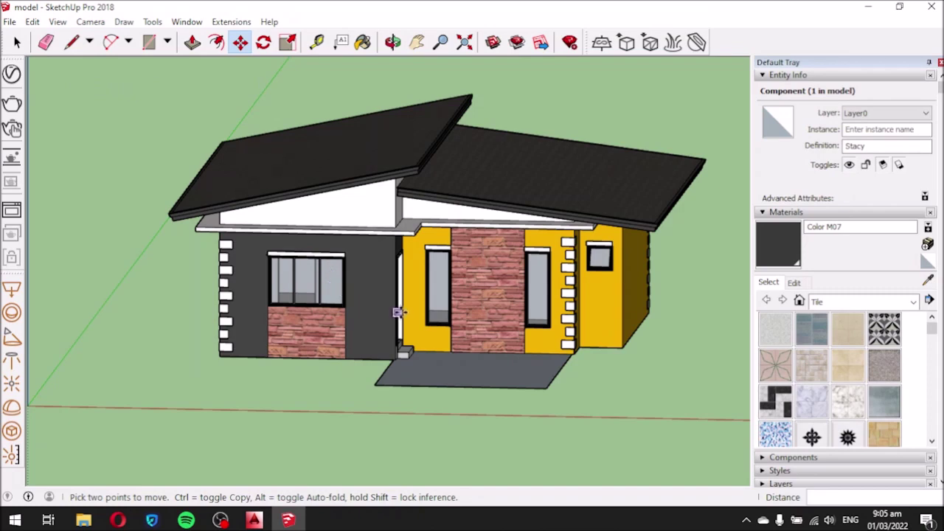
middle_drag(398, 314, 413, 306)
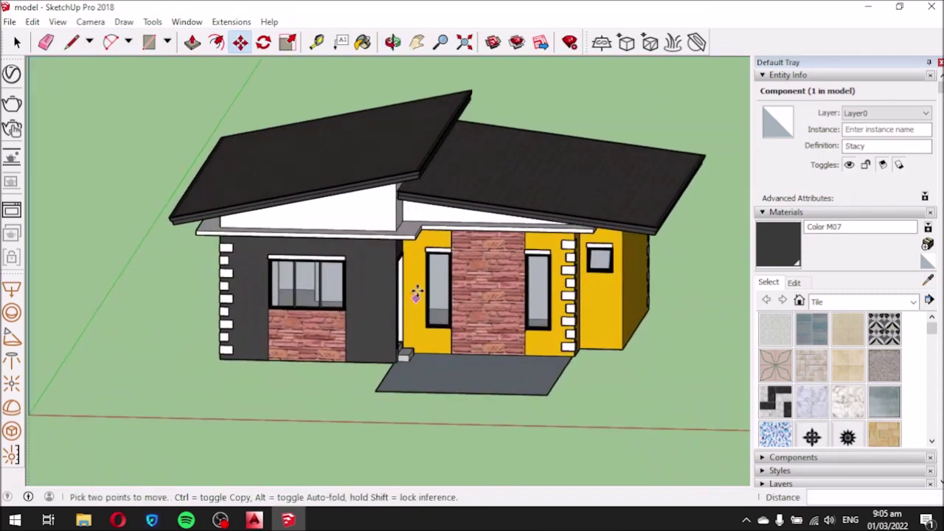
click(254, 520)
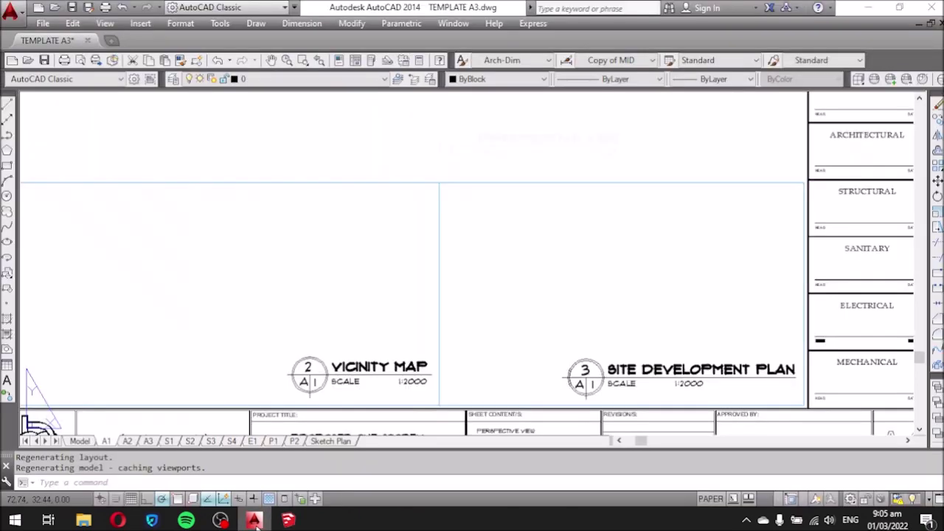
Glance at the A2 elevations sheet, then switch back to the SketchUp house model.
click(129, 440)
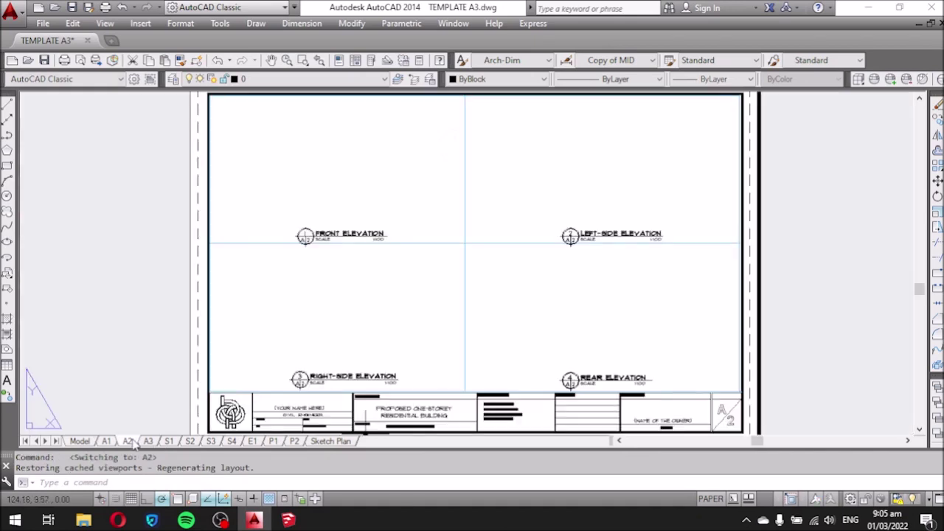
scroll(323, 240, up, 3)
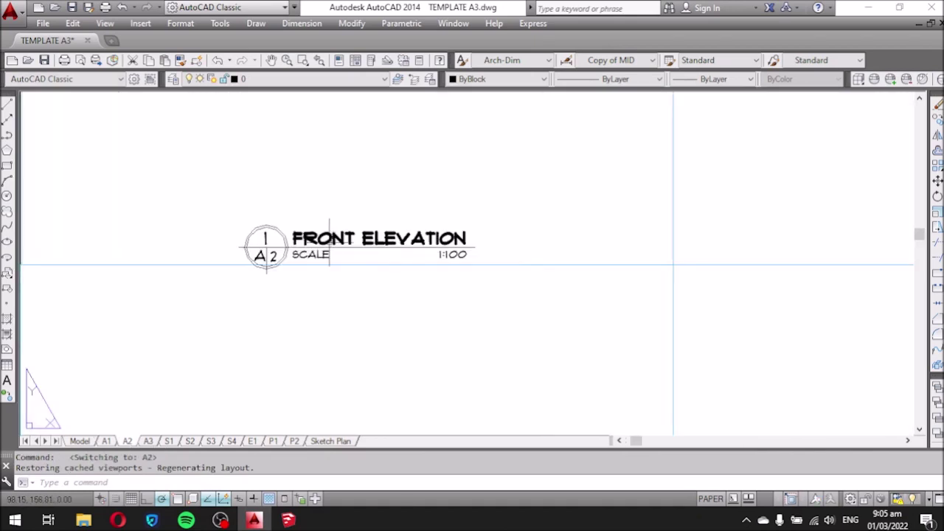
scroll(329, 249, down, 3)
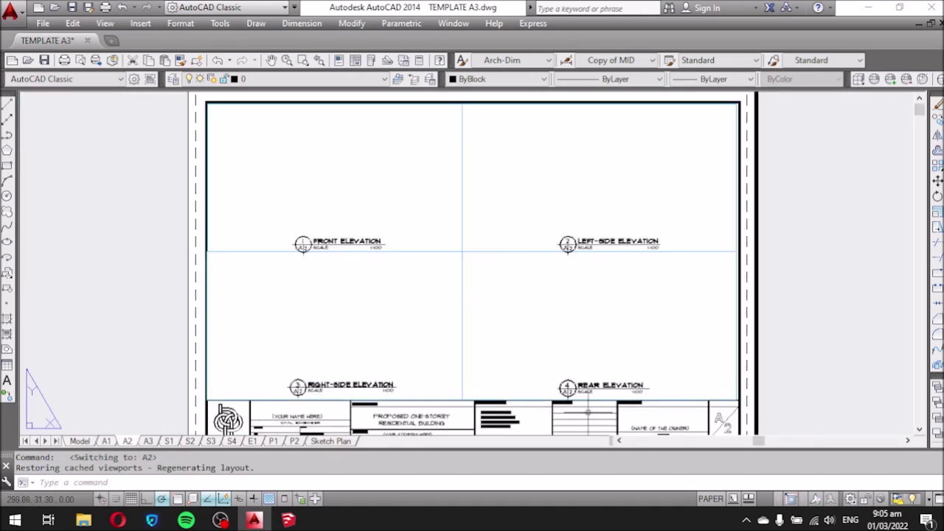
click(288, 520)
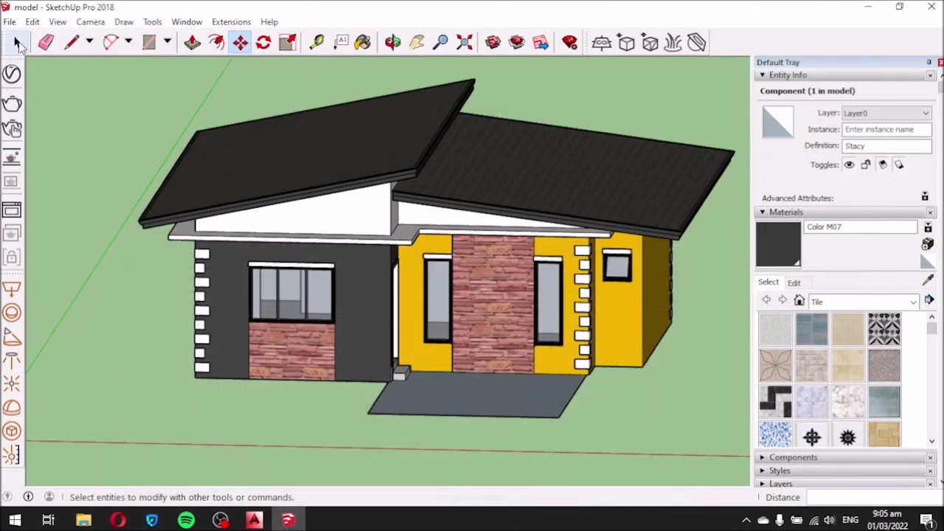
click(91, 22)
mouse_move(123, 68)
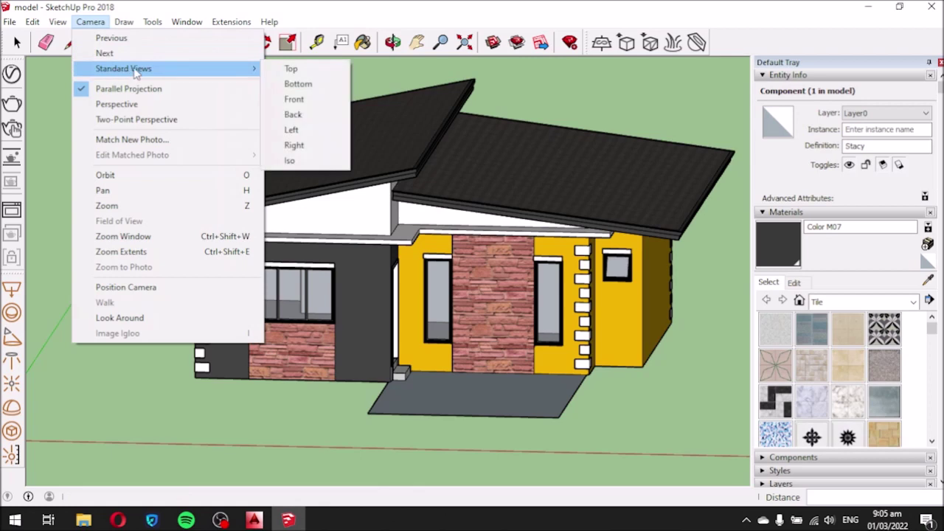
Set the house to the Front standard view, ready for export.
click(290, 103)
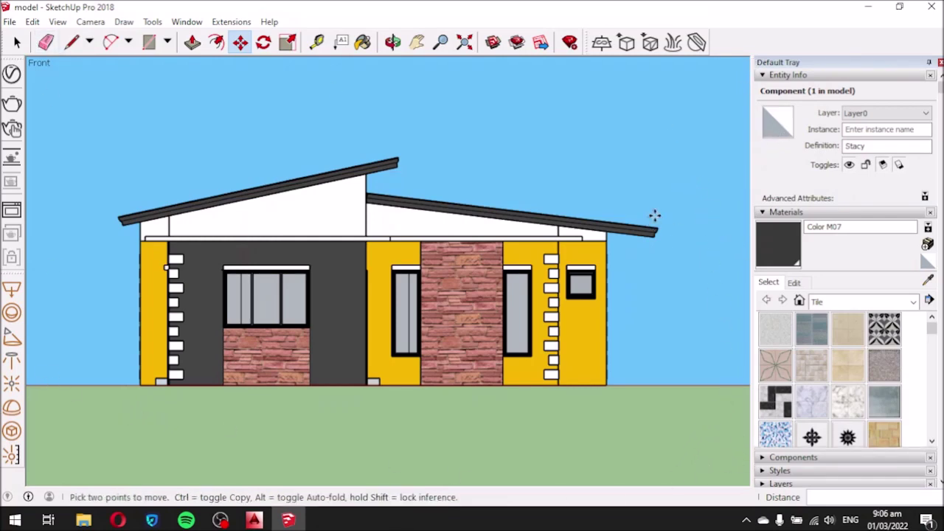
click(10, 22)
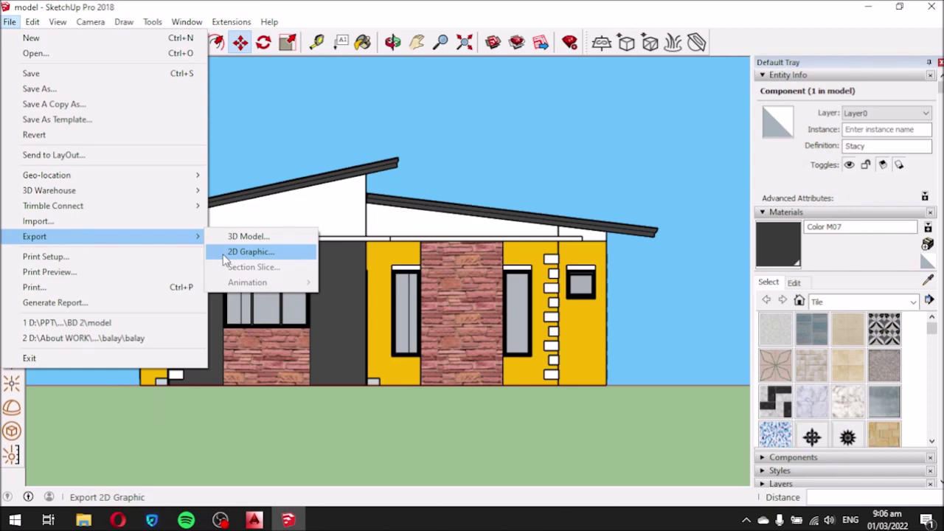
mouse_move(34, 236)
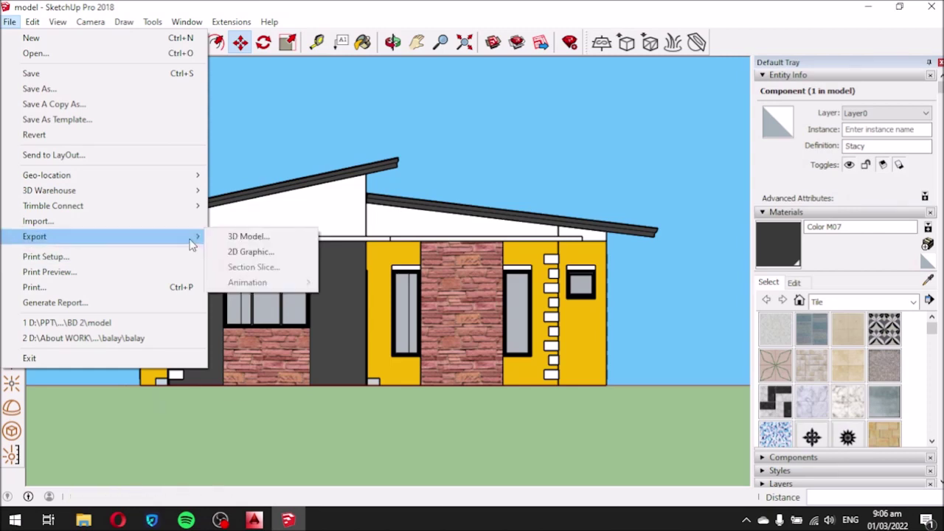
Start a 2D graphic export and browse to D:\PPT\TPCC 5\BD 2.
click(221, 255)
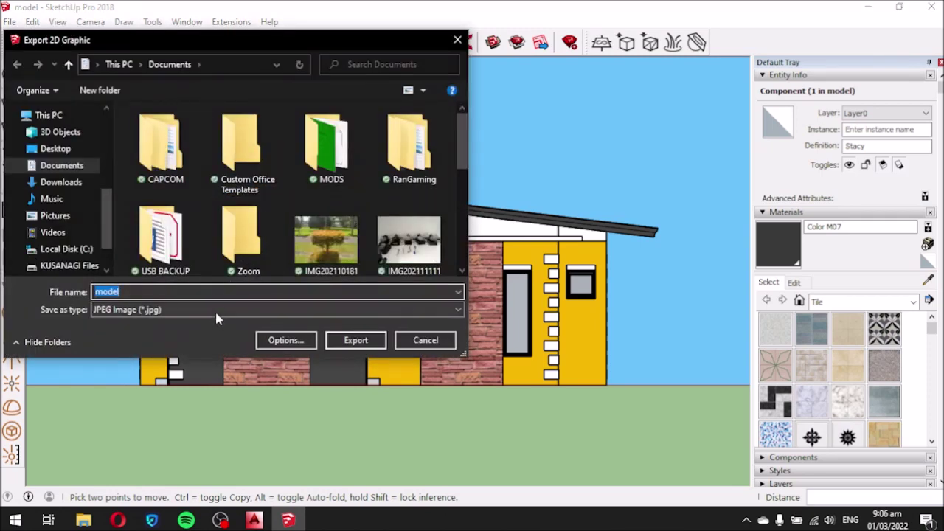
click(53, 267)
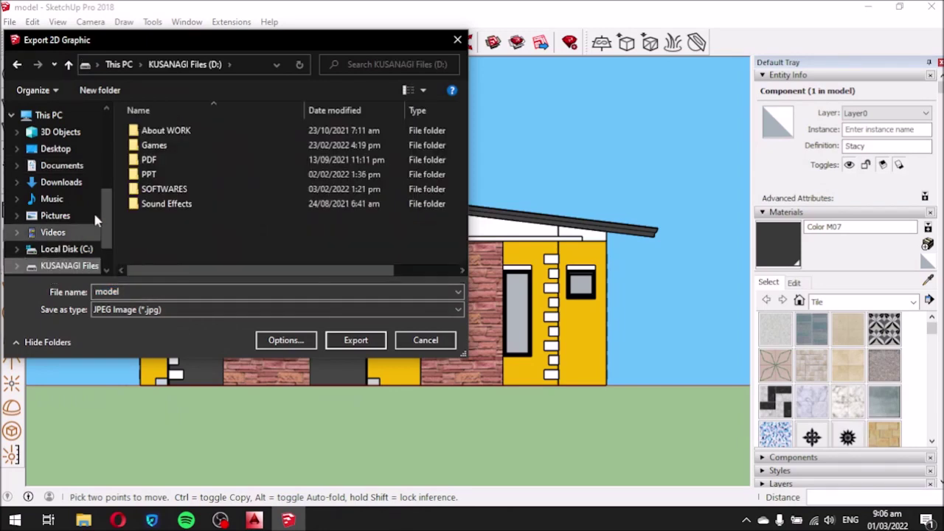
double_click(151, 175)
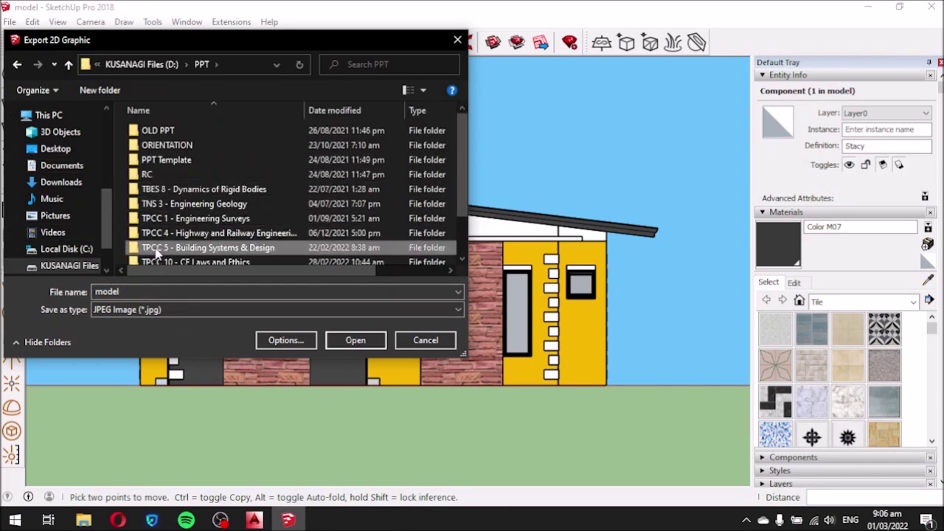
double_click(156, 249)
double_click(235, 153)
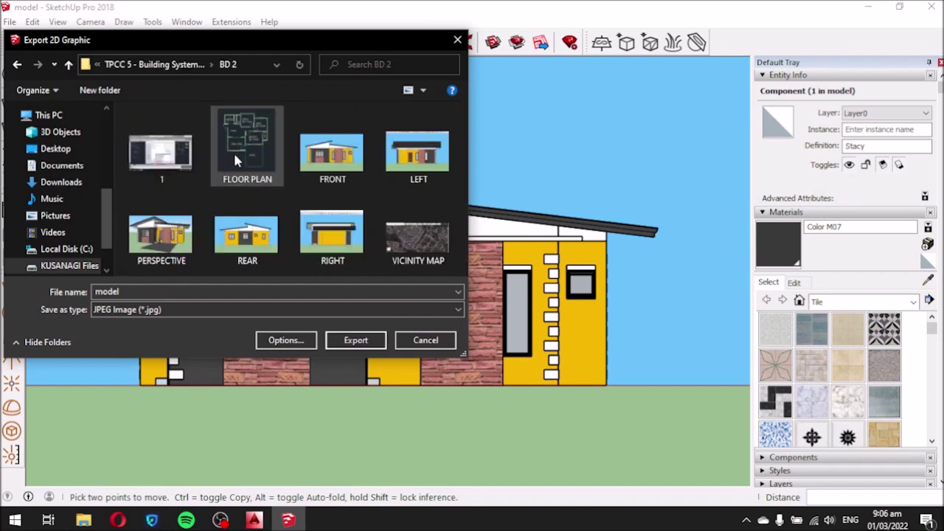
Export the view as AutoCAD DWG named FRONT, accept the audit, and minimise SketchUp.
double_click(157, 293)
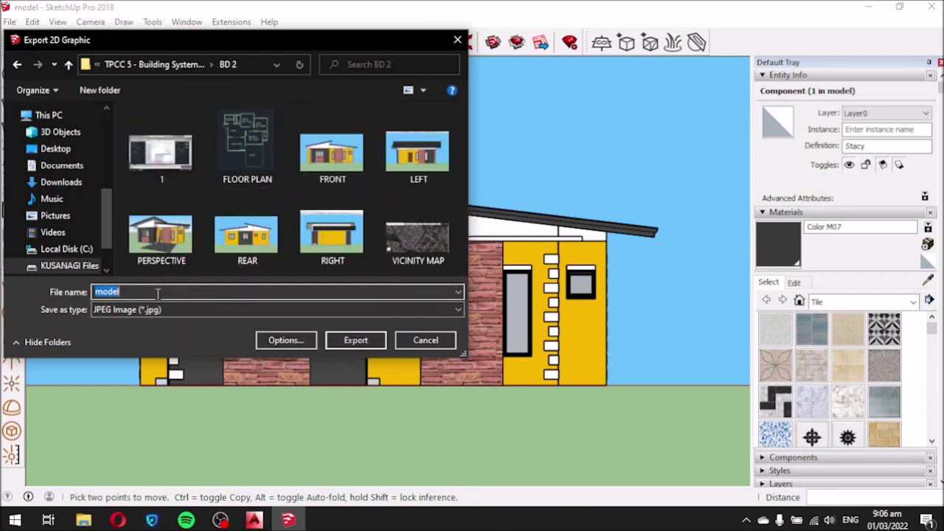
text(front)
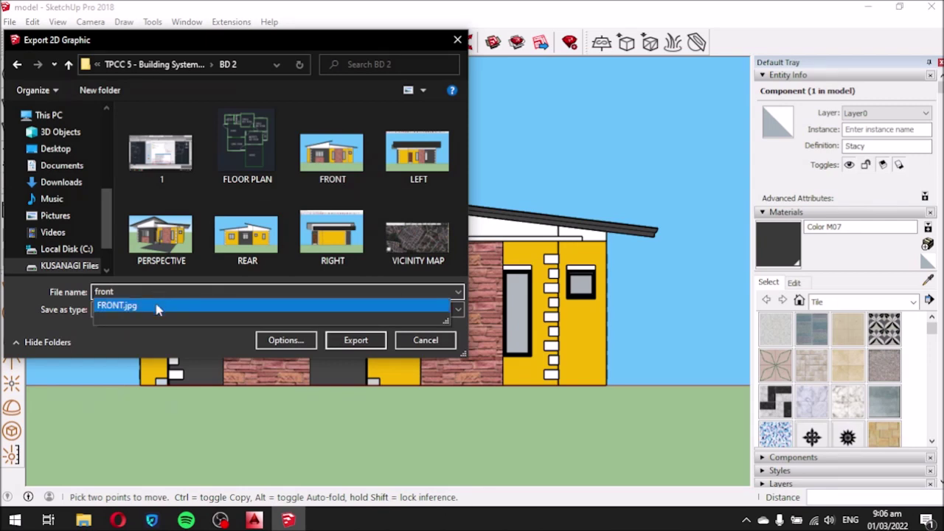
click(133, 305)
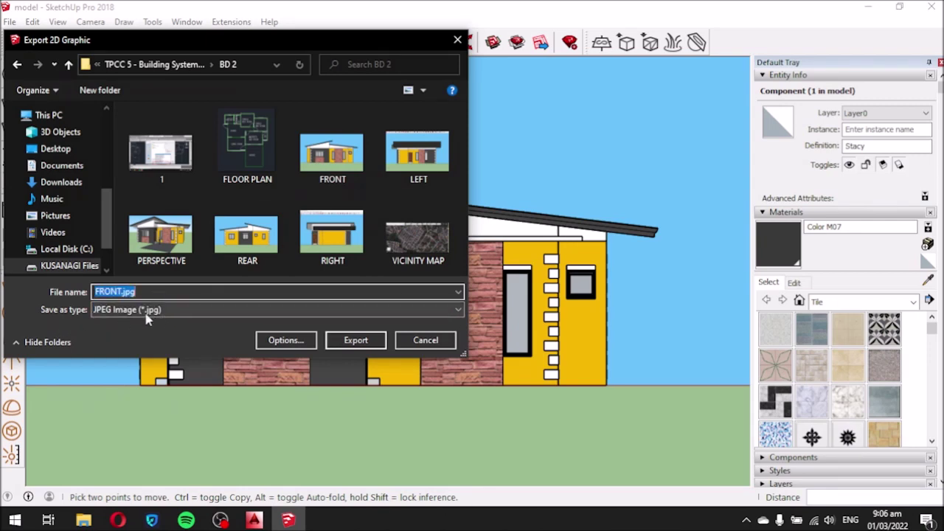
click(144, 313)
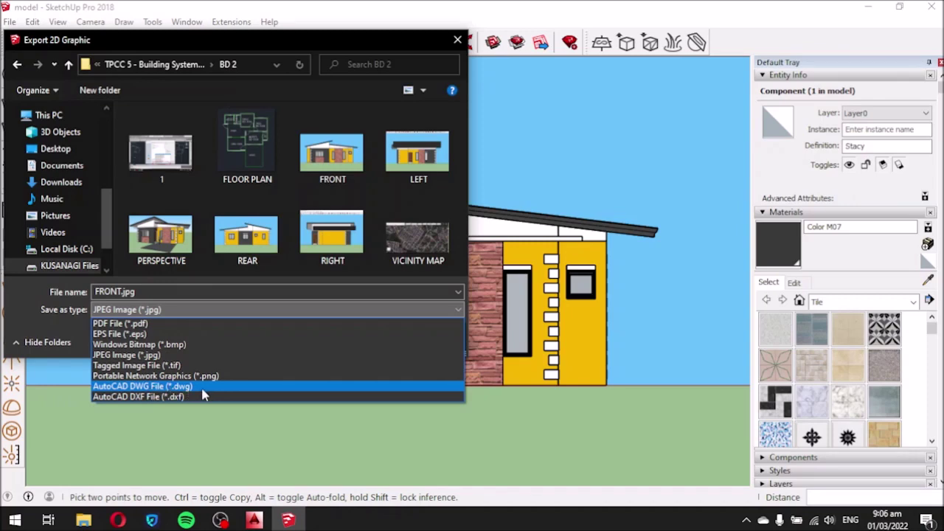
click(202, 389)
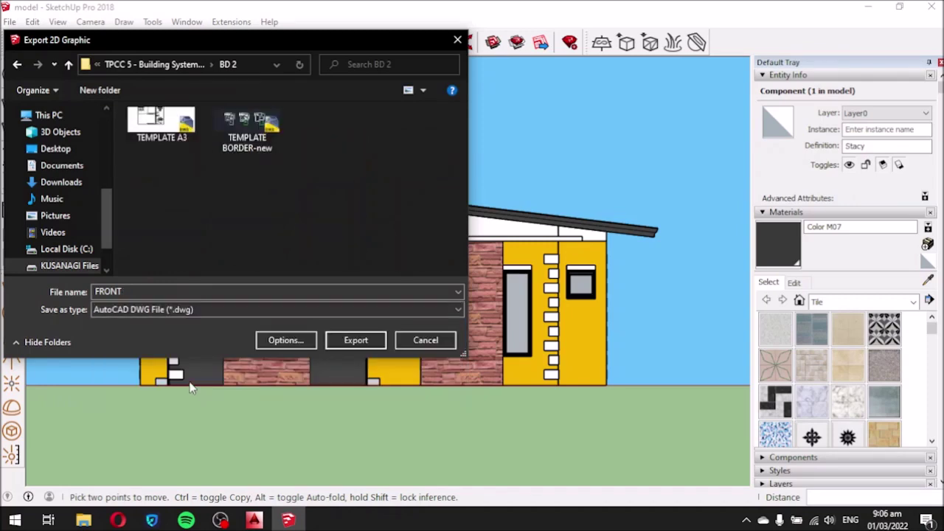
click(366, 345)
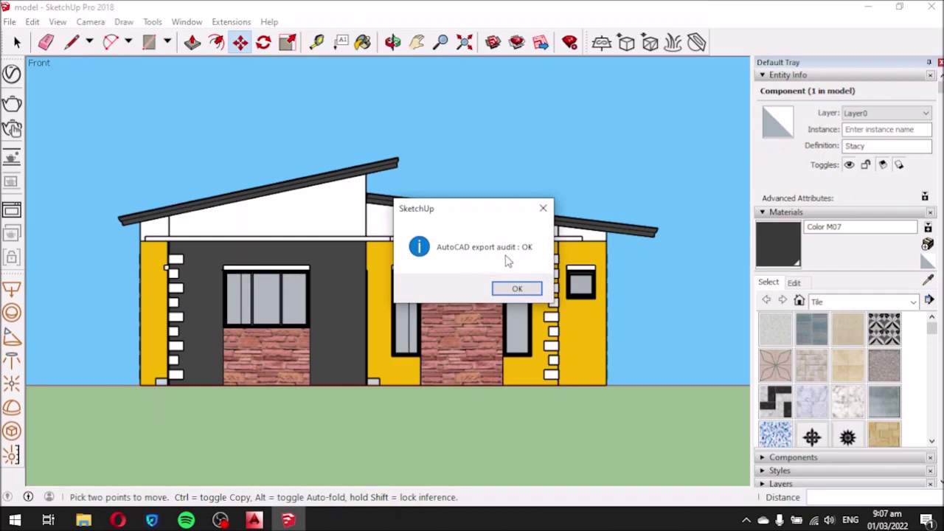
click(519, 290)
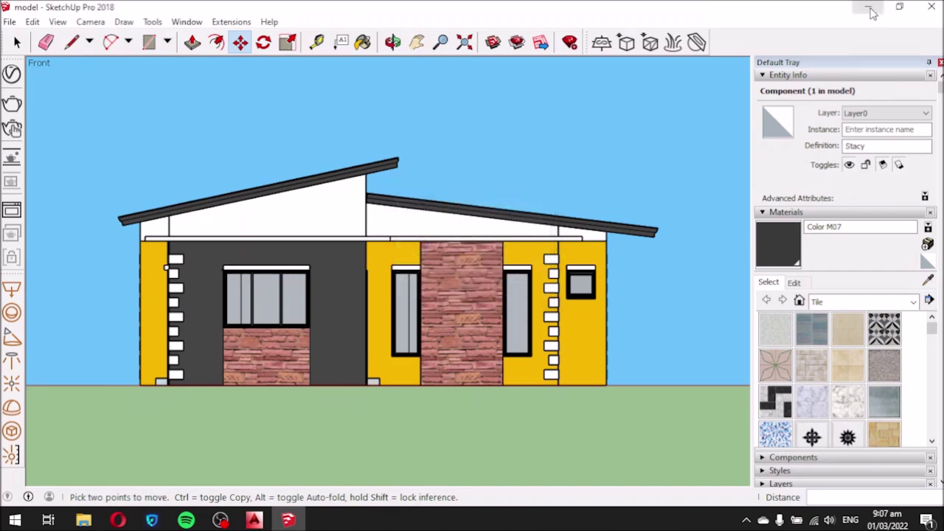
click(869, 8)
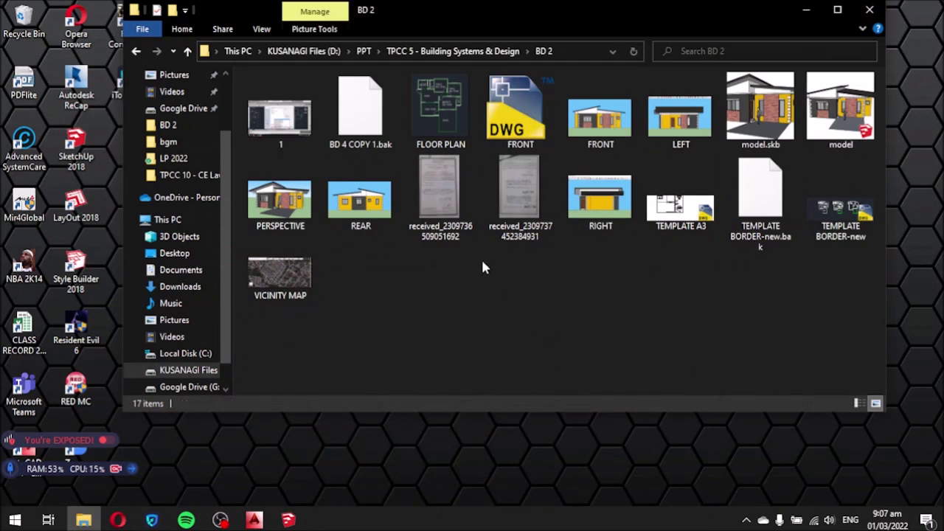
Open FRONT.dwg from the BD 2 folder in AutoCAD.
double_click(521, 111)
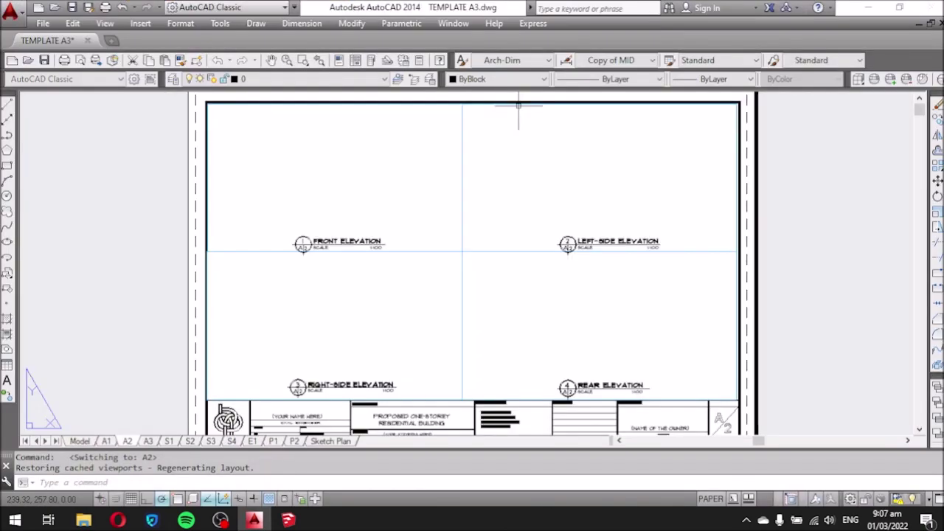
Window-select the whole front elevation in FRONT.dwg and copy it.
scroll(376, 236, down, 2)
scroll(398, 251, down, 2)
scroll(350, 277, up, 1)
scroll(266, 221, up, 2)
scroll(255, 255, down, 1)
scroll(253, 259, down, 1)
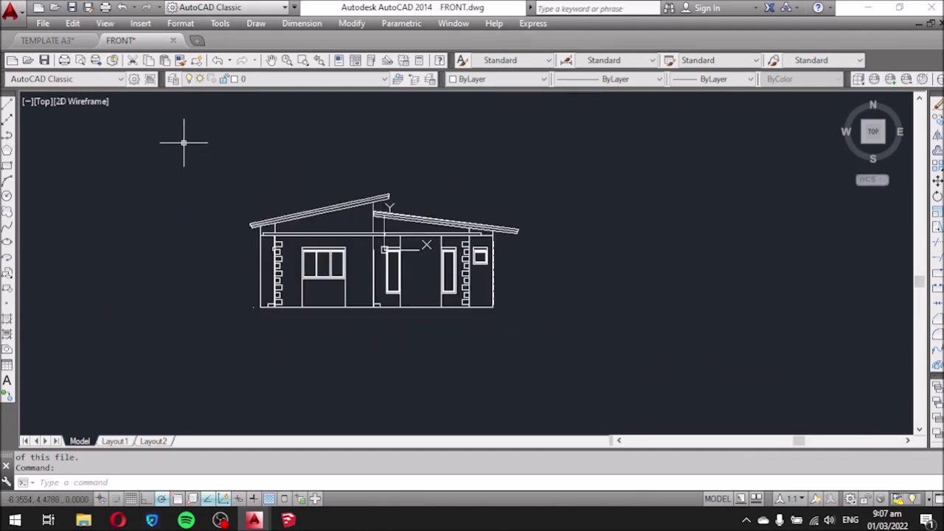
click(184, 142)
click(623, 398)
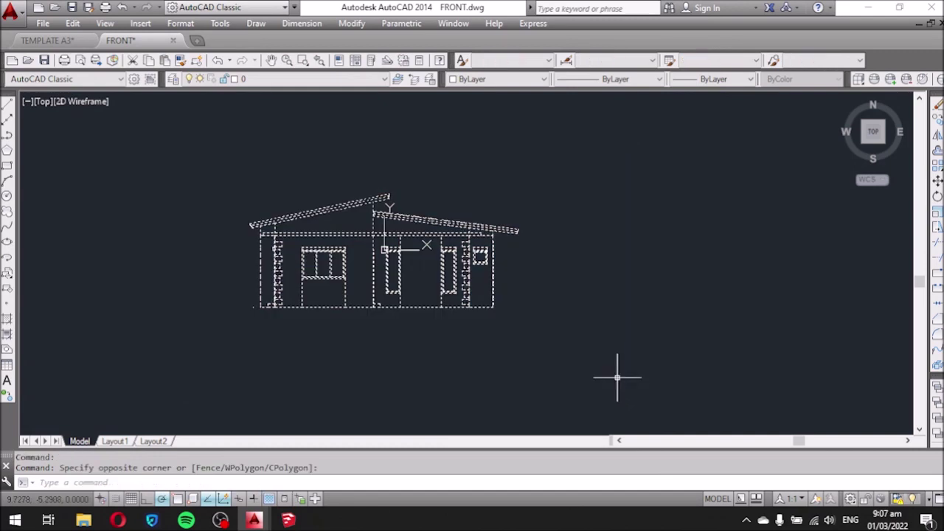
key(ctrl+c)
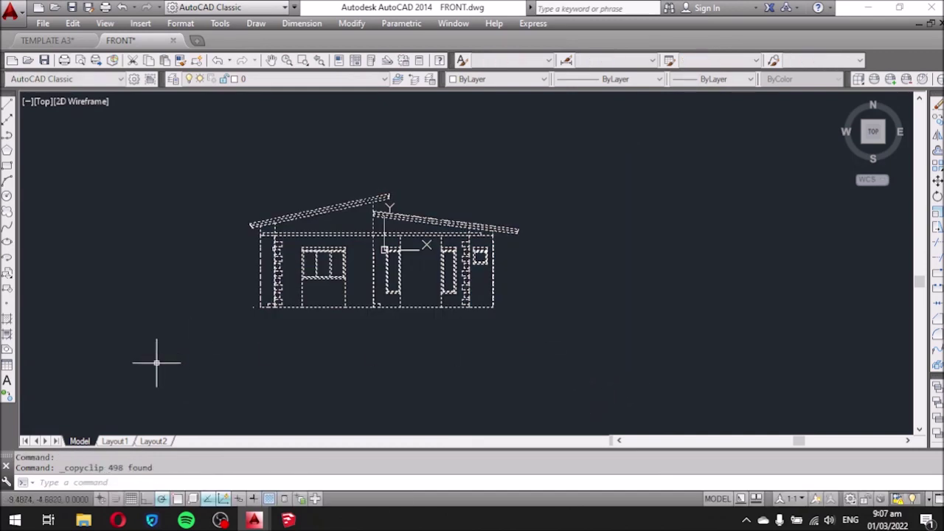
Paste the elevation into TEMPLATE A3's model space, right of the floor plan.
click(255, 522)
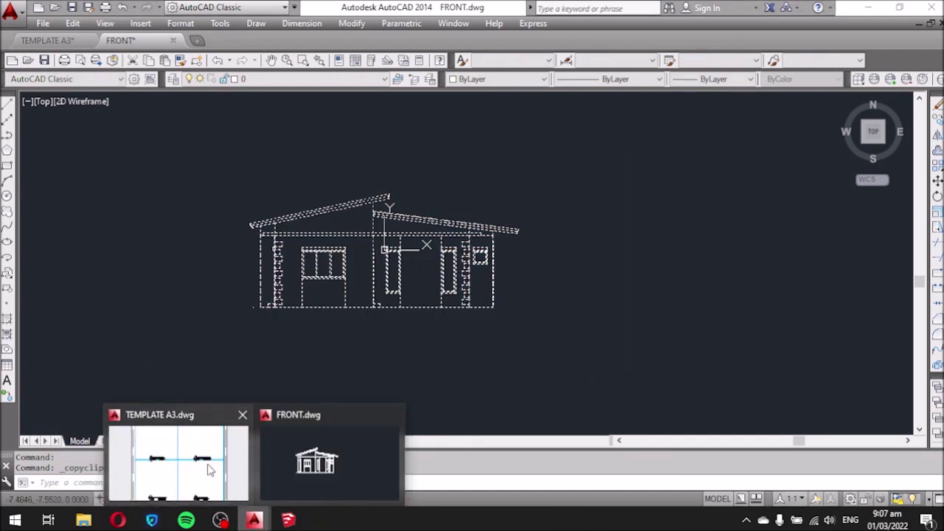
click(206, 465)
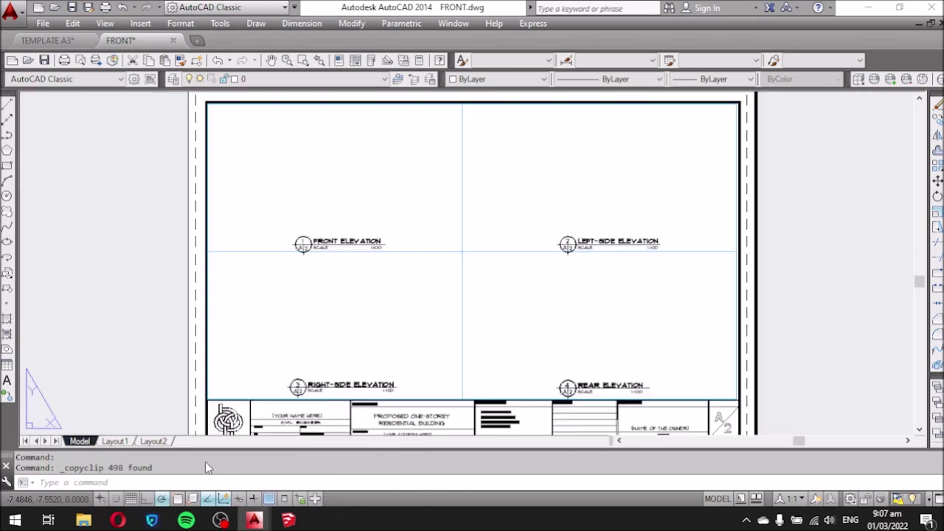
click(81, 440)
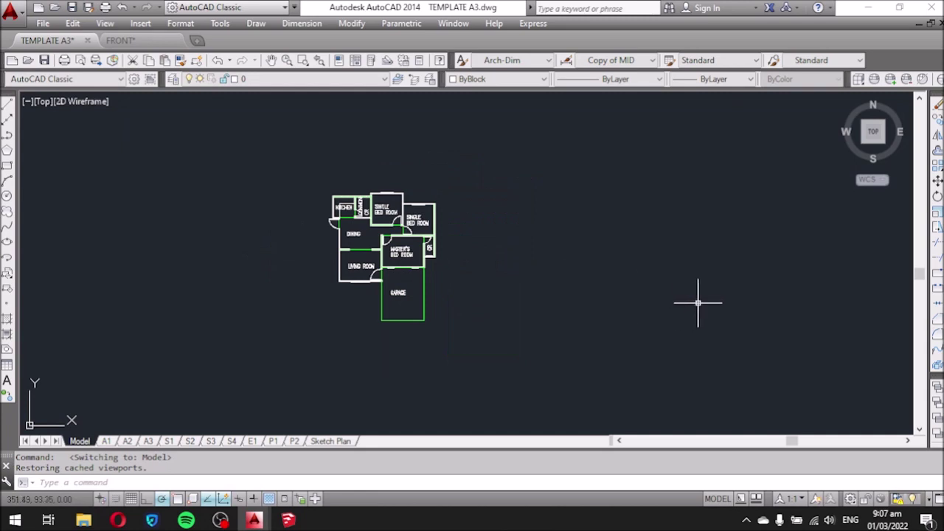
middle_drag(698, 302, 592, 284)
scroll(580, 295, down, 2)
key(ctrl+v)
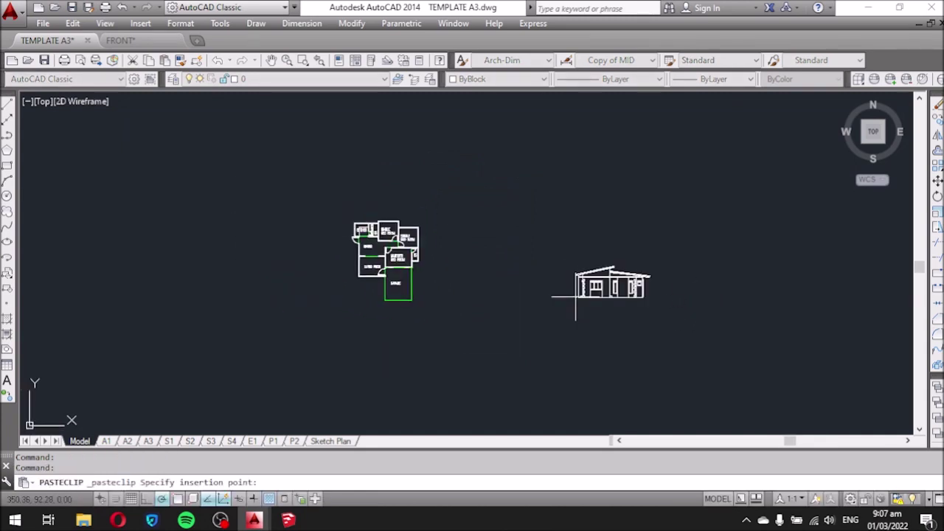
click(495, 264)
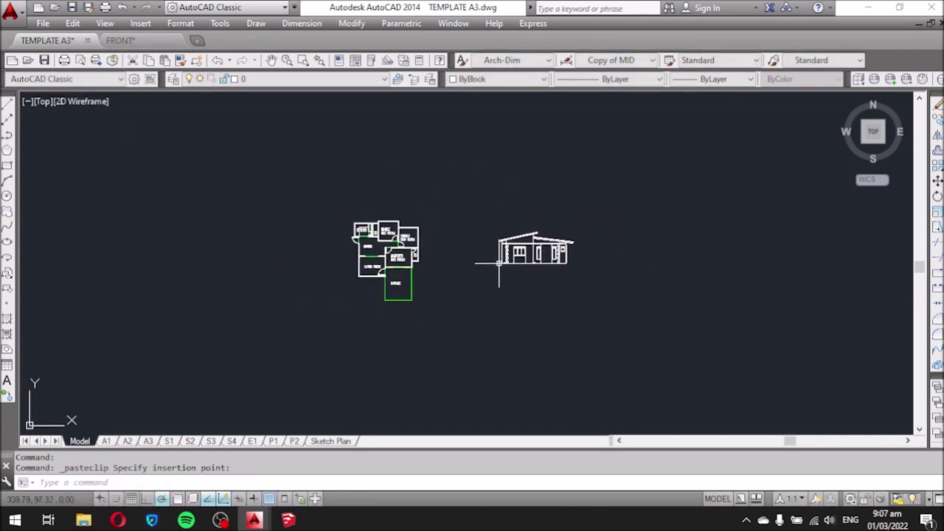
Begin a rectangle around the plan and elevation, setting its first corner.
scroll(426, 177, down, 3)
scroll(526, 185, up, 2)
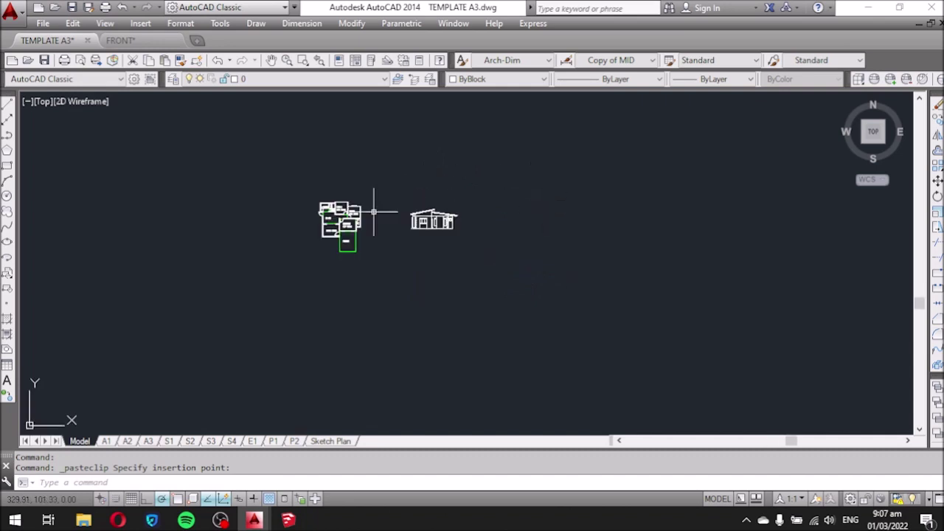
click(8, 169)
scroll(453, 257, down, 2)
click(336, 201)
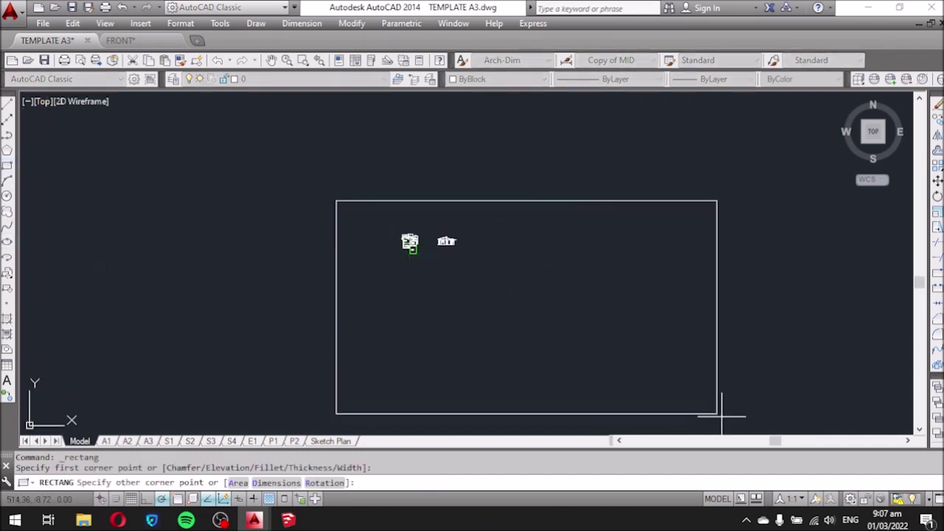
Finish the enclosing rectangle and add an ARCHITECTURAL text label in the title box.
click(606, 351)
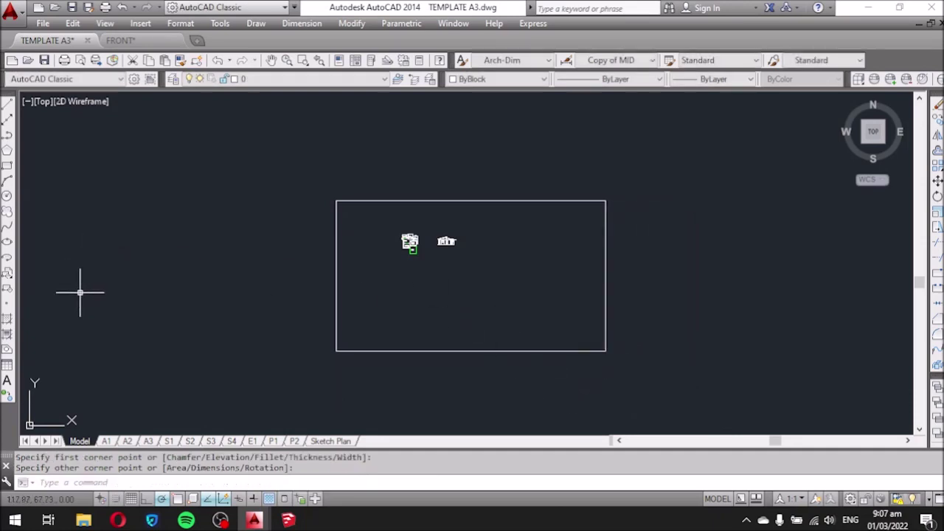
click(8, 381)
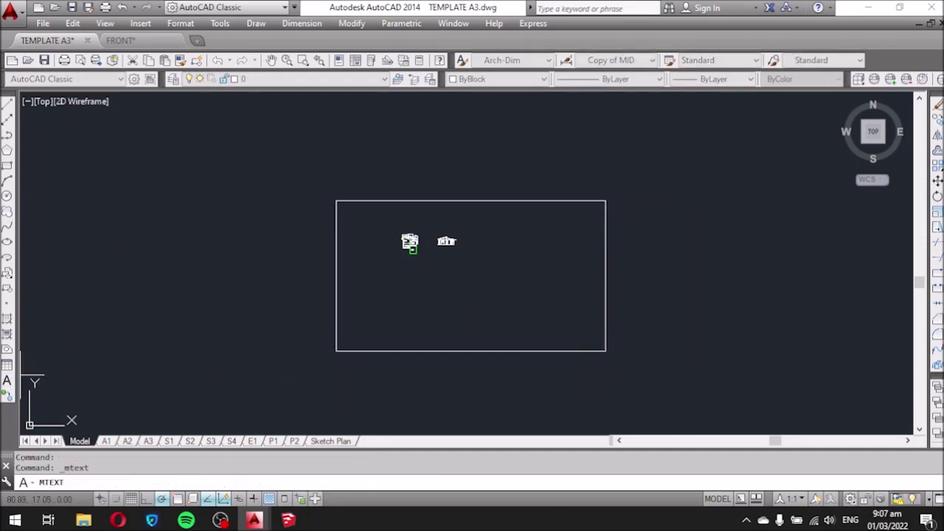
click(351, 327)
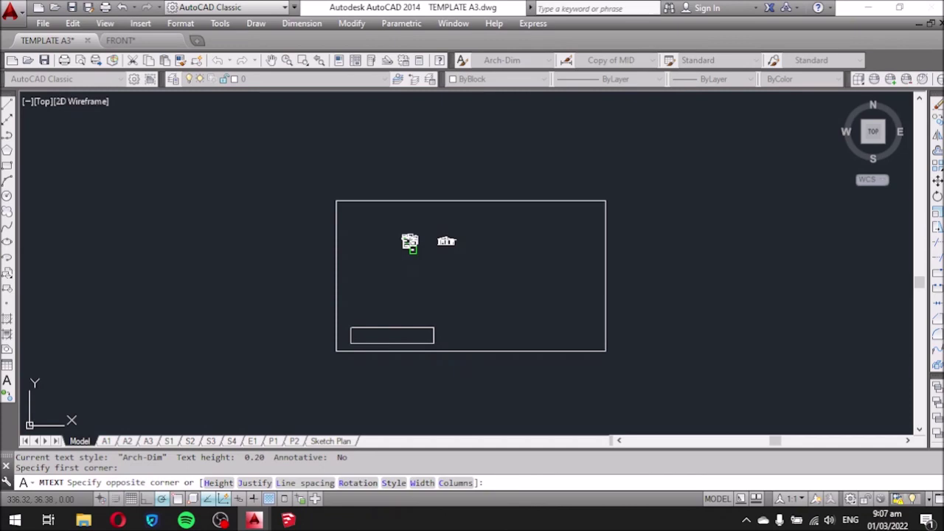
click(434, 343)
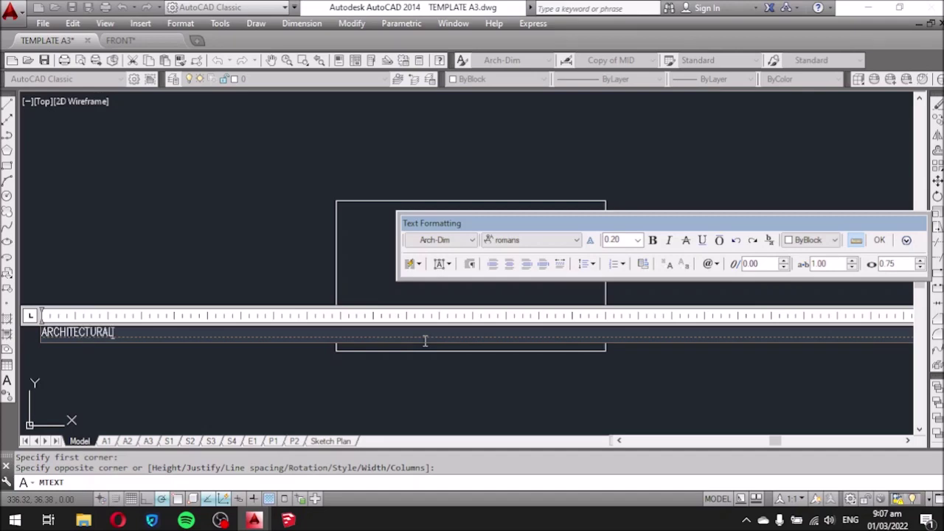
scroll(347, 344, up, 2)
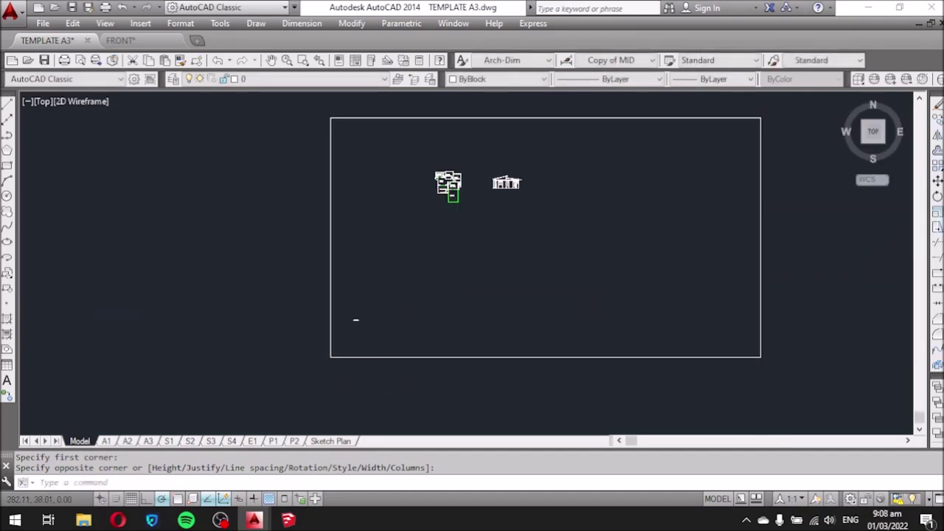
scroll(358, 336, up, 2)
key(Escape)
Scale the ARCHITECTURAL label up.
click(369, 316)
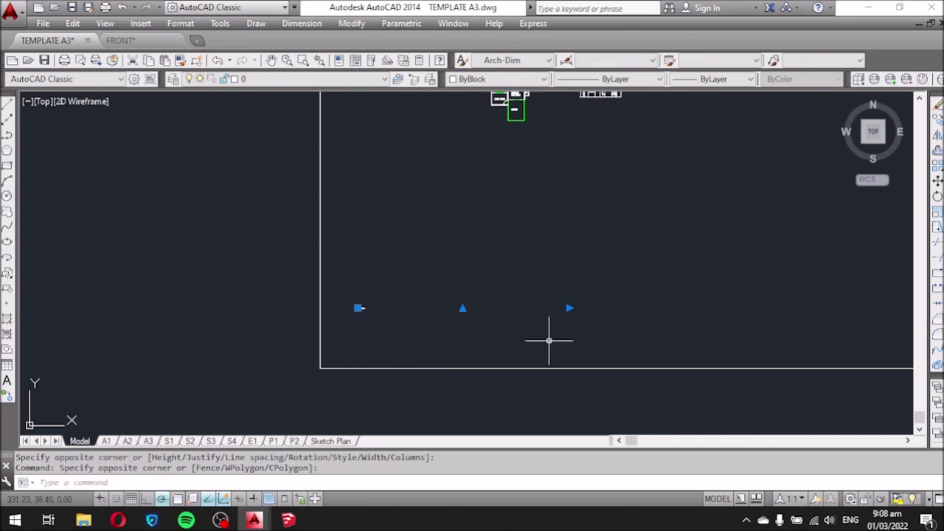
text(SC)
key(Return)
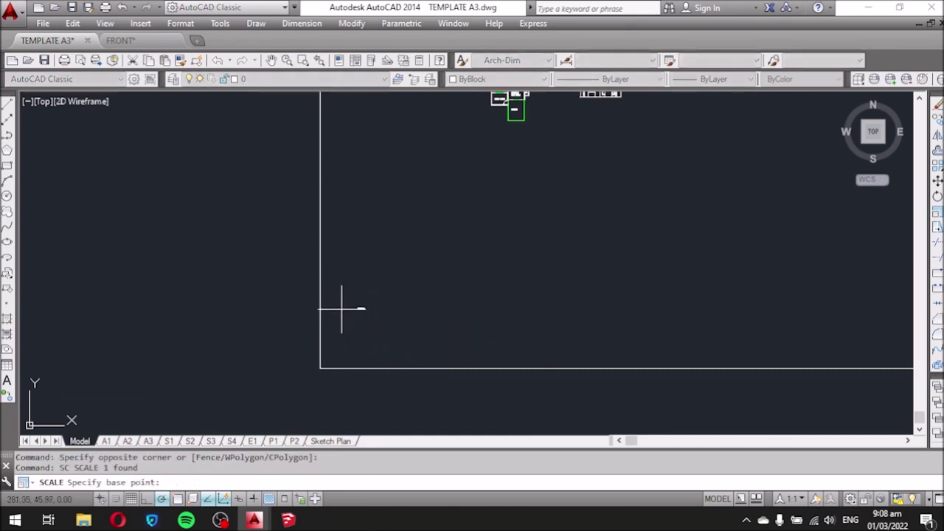
click(356, 306)
click(291, 246)
scroll(263, 255, down, 2)
Move the ARCHITECTURAL label into the frame's lower-left corner.
click(541, 354)
click(505, 335)
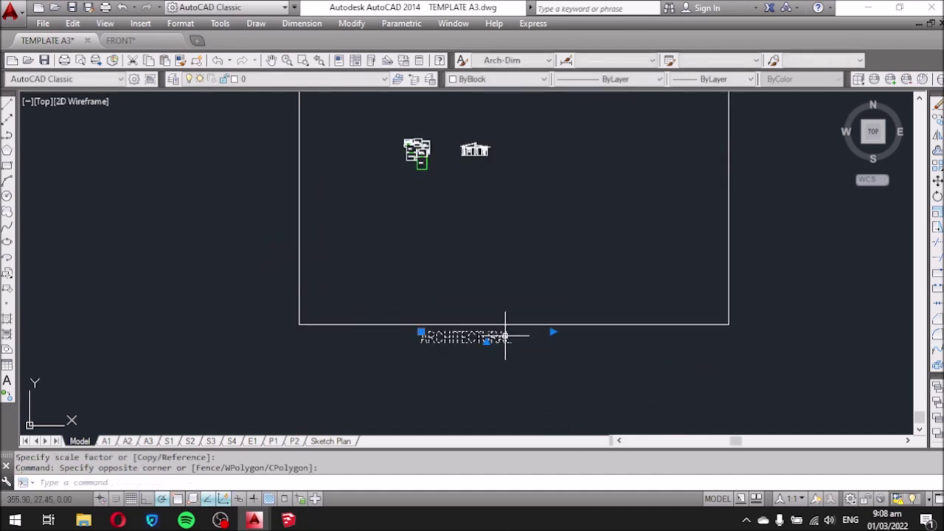
text(m)
key(Return)
click(582, 382)
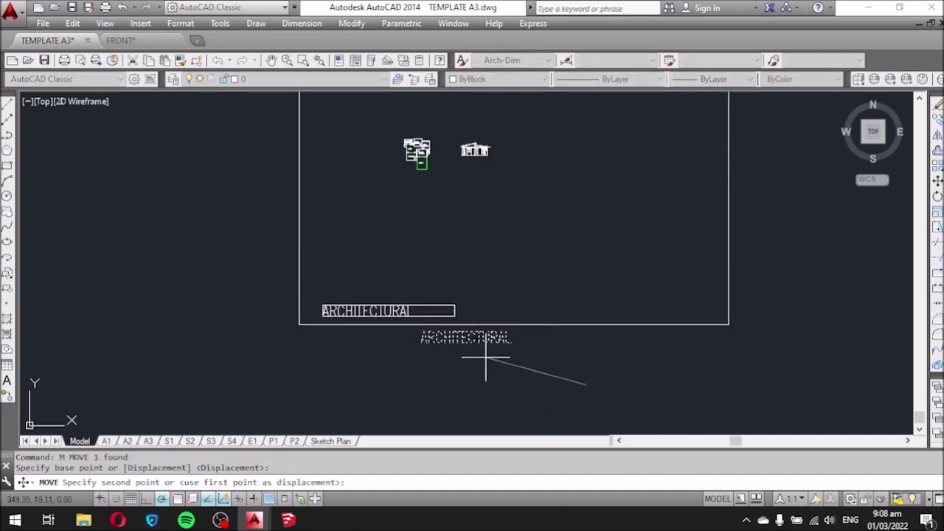
click(480, 356)
Zoom in on the pasted front elevation to inspect it.
scroll(331, 309, down, 3)
scroll(439, 306, up, 1)
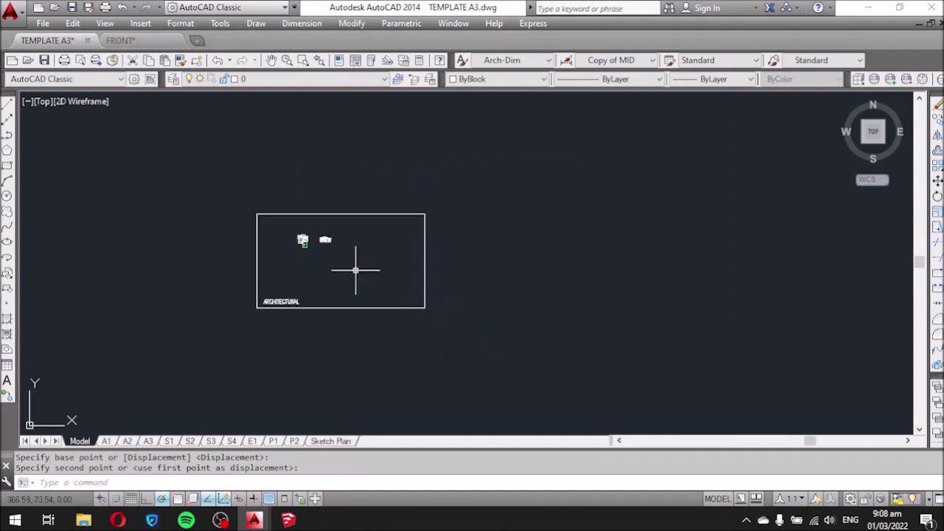
scroll(324, 249, up, 2)
scroll(325, 233, up, 3)
scroll(336, 262, up, 3)
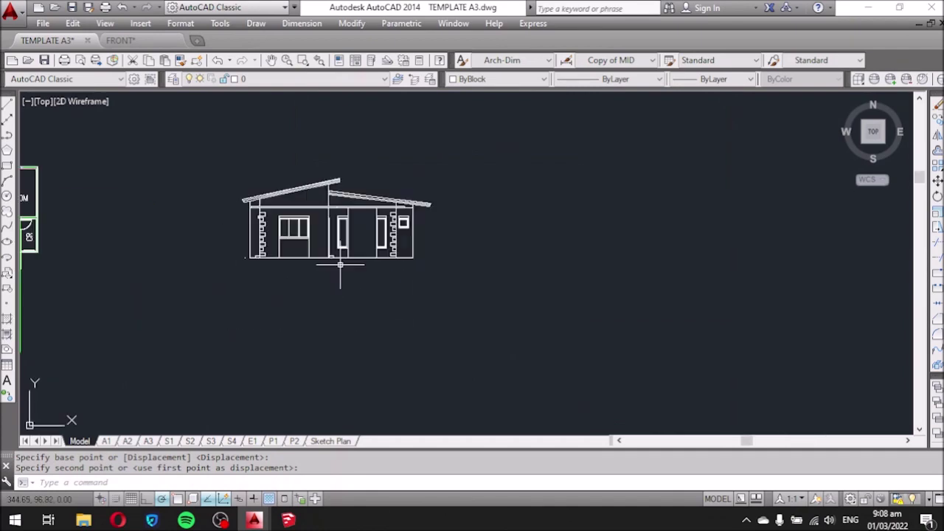
scroll(271, 196, up, 3)
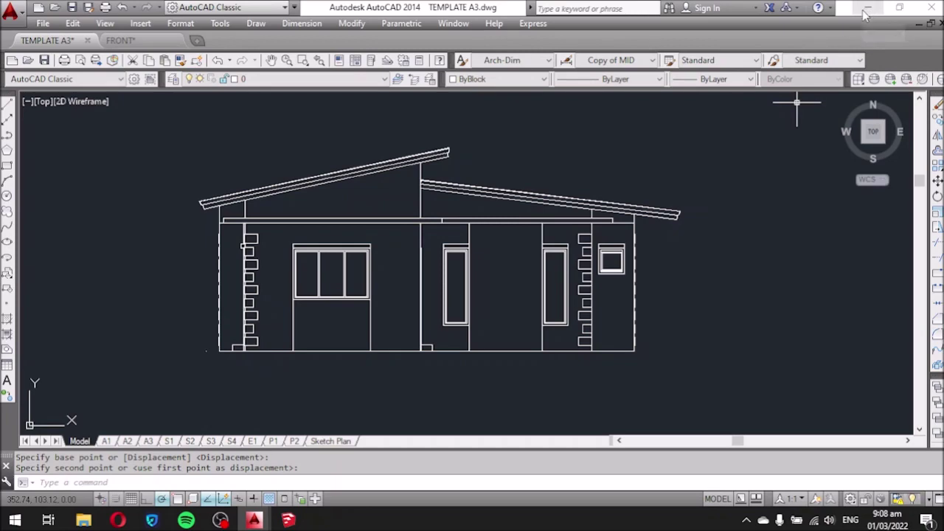
mouse_move(254, 520)
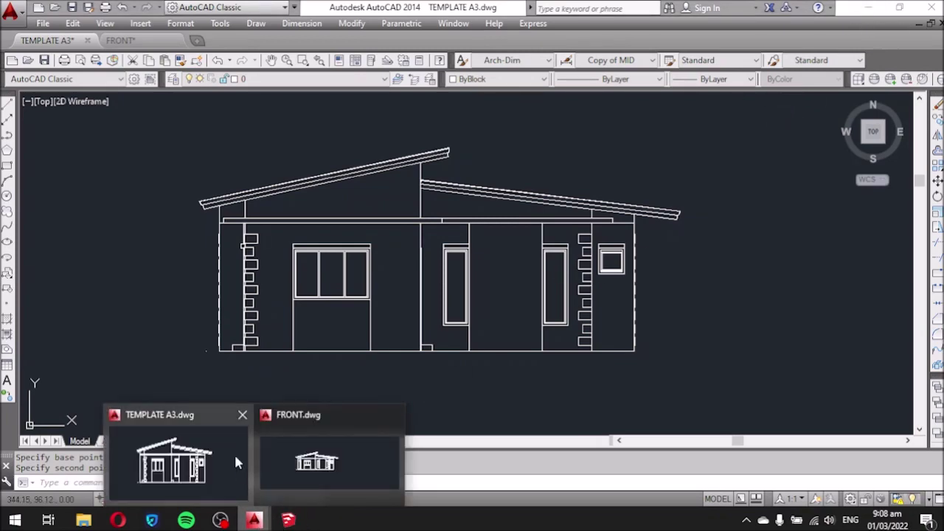
Close FRONT.dwg without saving and minimise AutoCAD.
click(394, 415)
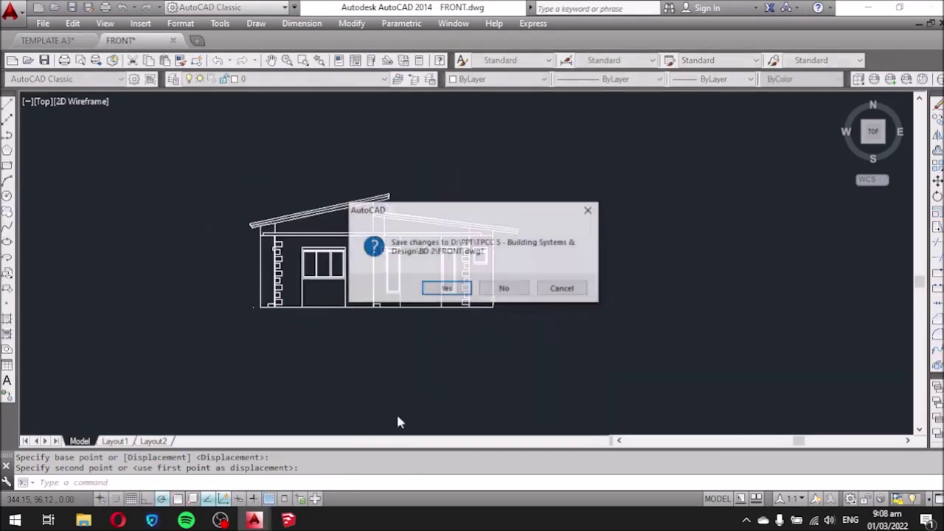
click(504, 290)
scroll(432, 309, down, 5)
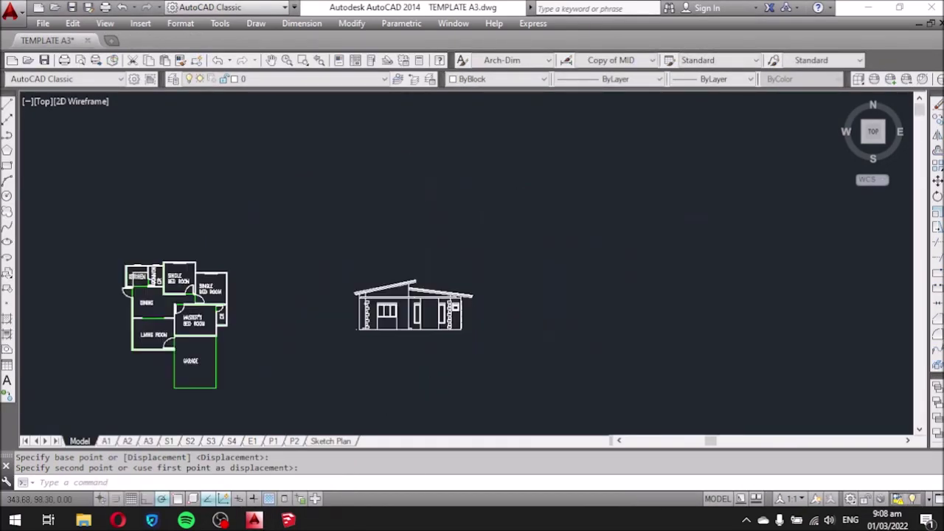
scroll(405, 328, down, 1)
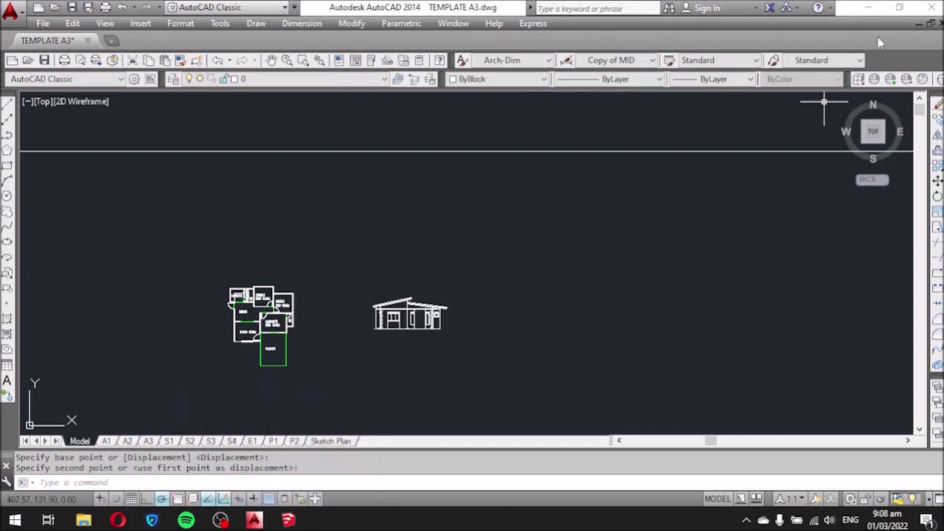
click(873, 9)
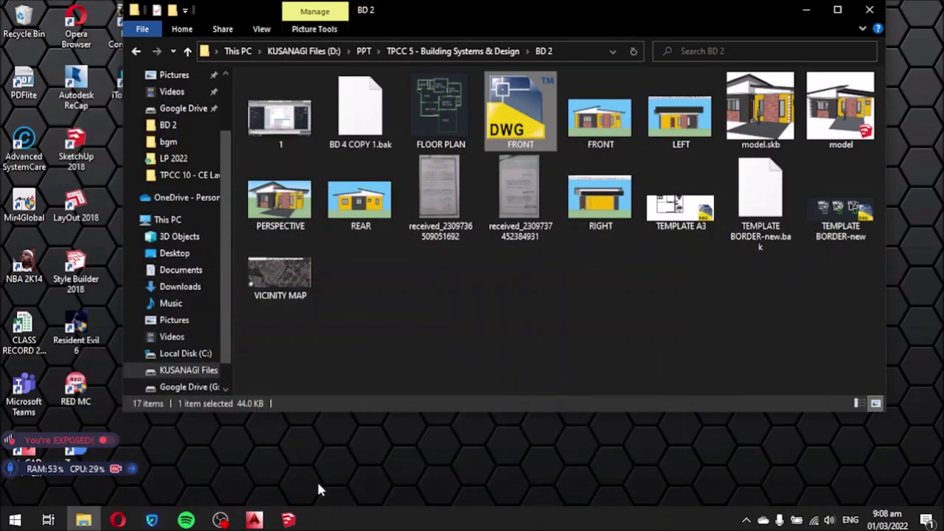
Restore SketchUp and show the house's Left standard view, panned slightly right.
click(287, 520)
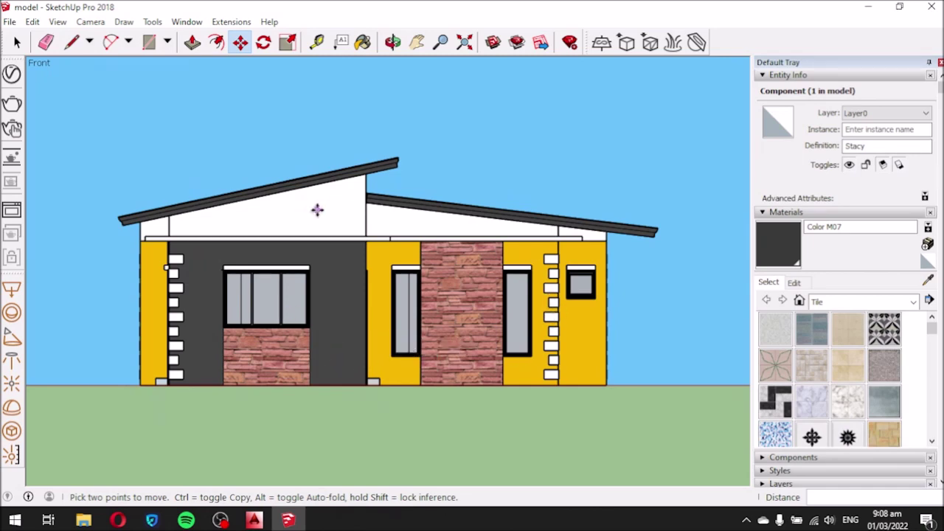
click(9, 22)
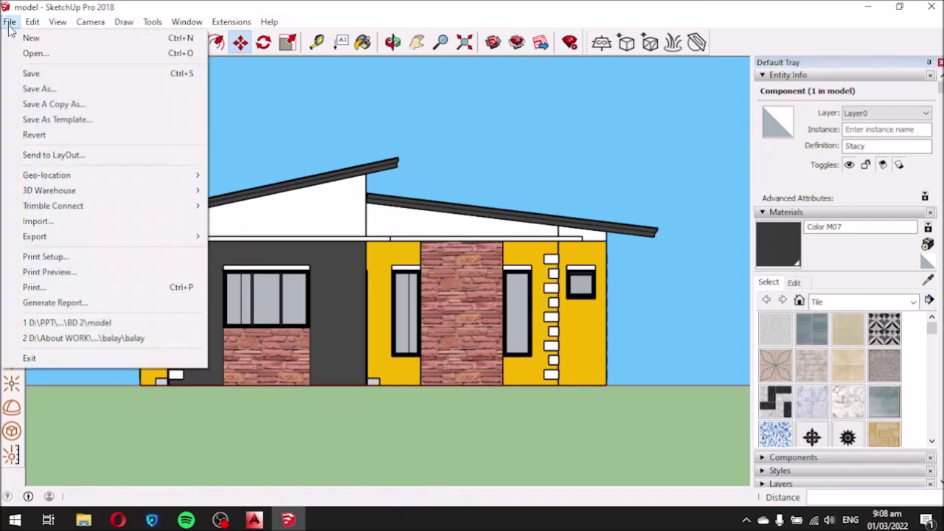
click(344, 16)
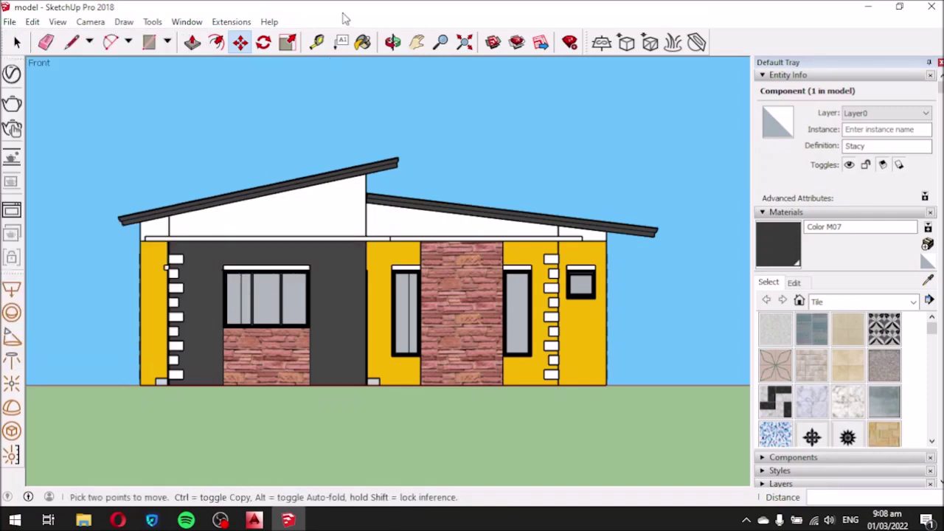
click(91, 21)
mouse_move(123, 69)
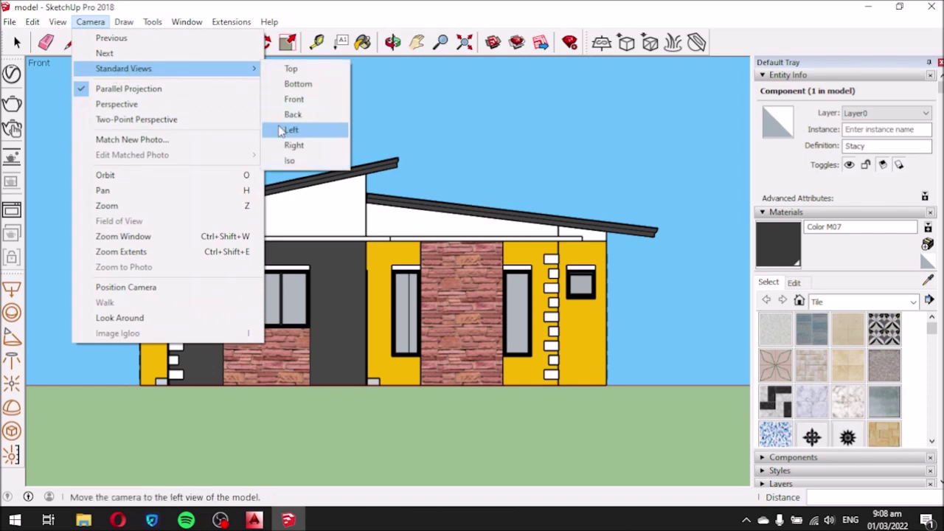
click(281, 131)
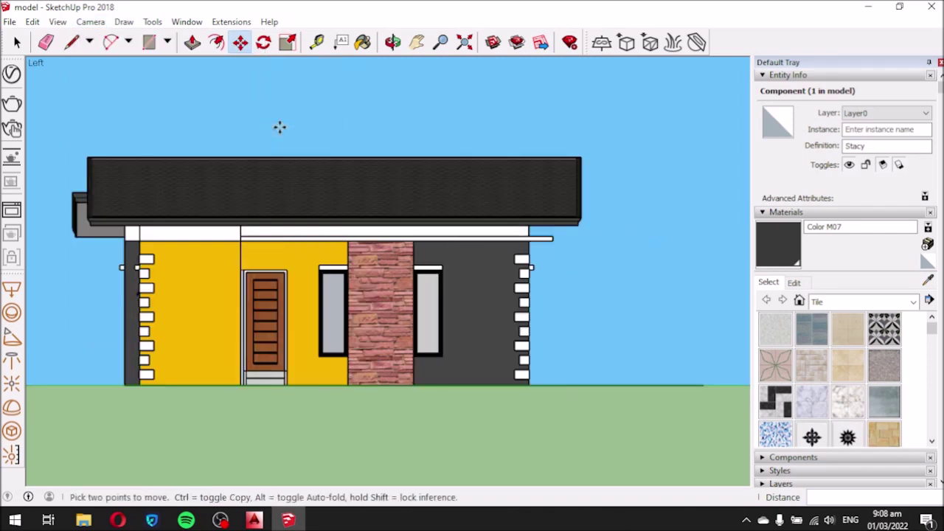
click(416, 42)
drag(320, 156, 368, 157)
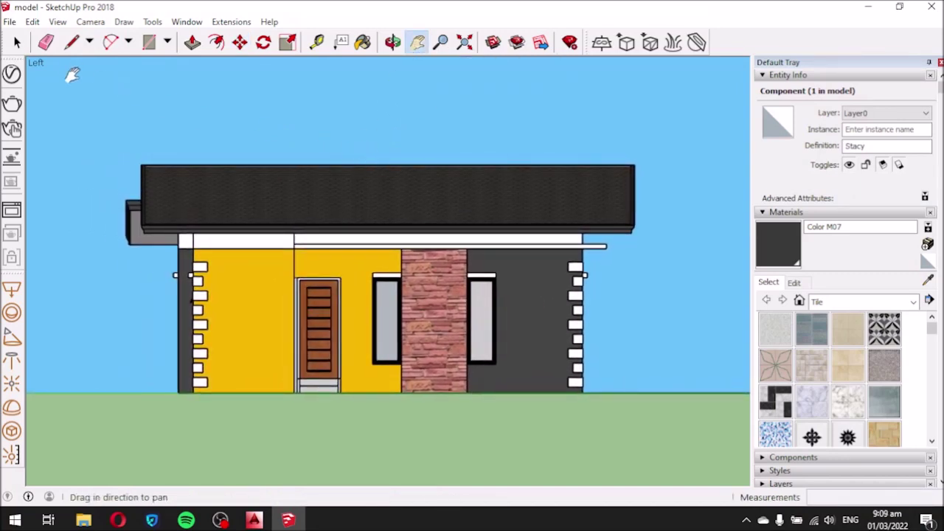
Confirm in the Camera menu that Parallel Projection is still enabled.
click(90, 21)
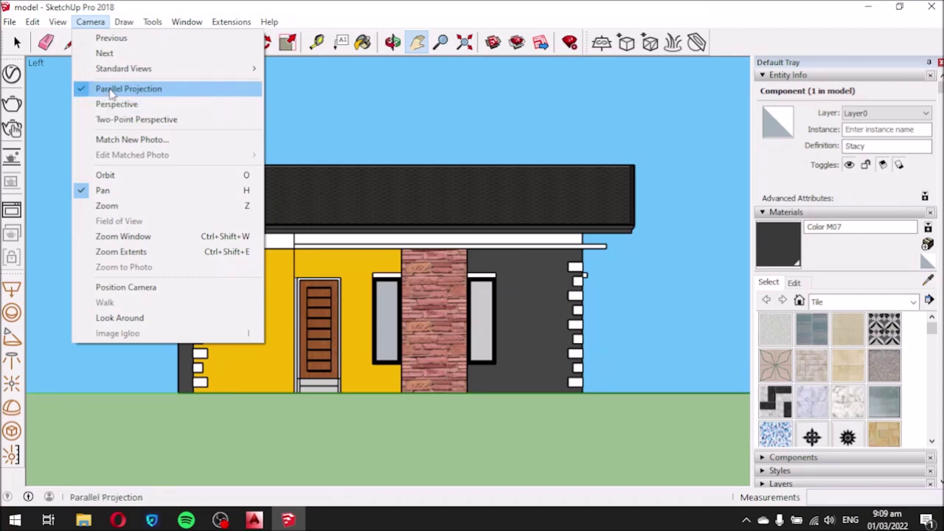
click(94, 25)
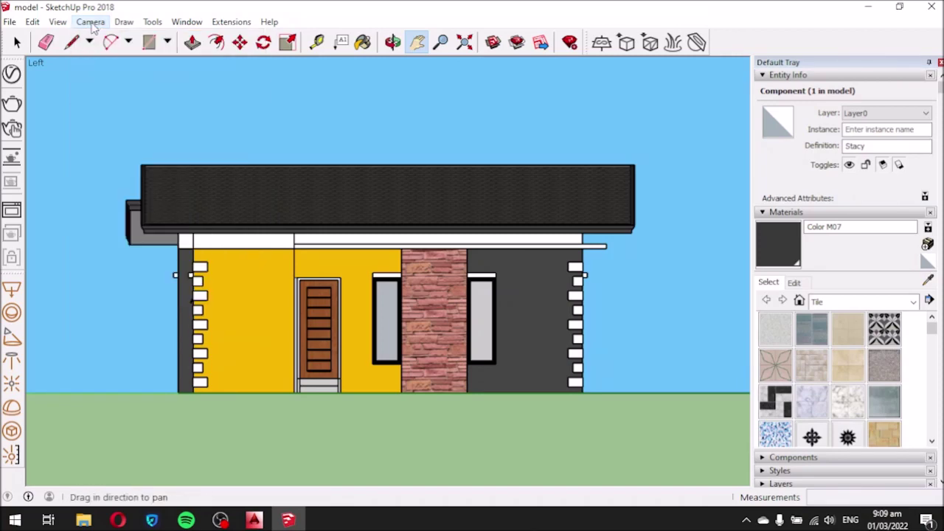
click(90, 22)
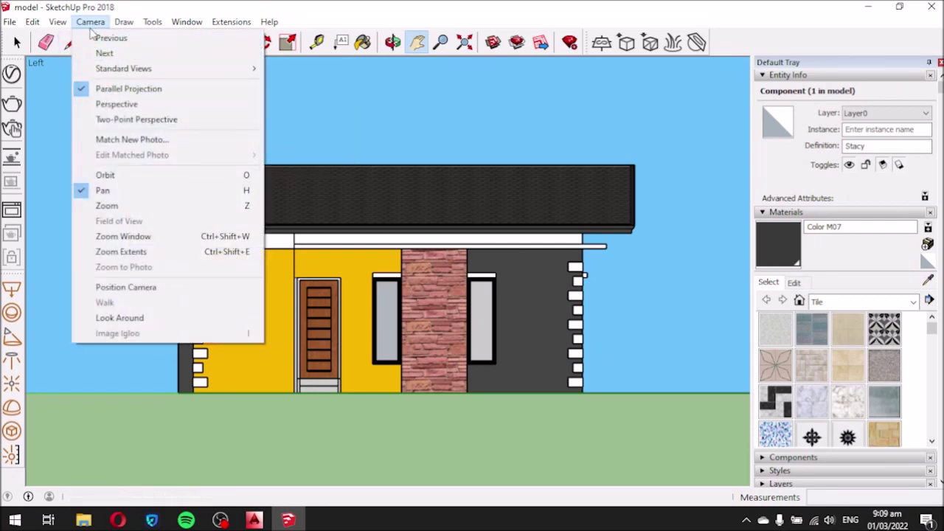
click(94, 26)
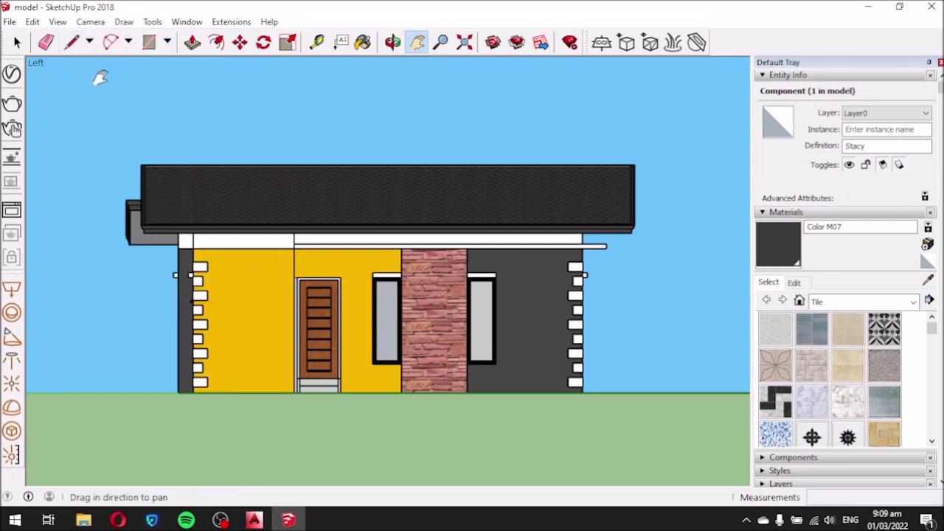
click(90, 22)
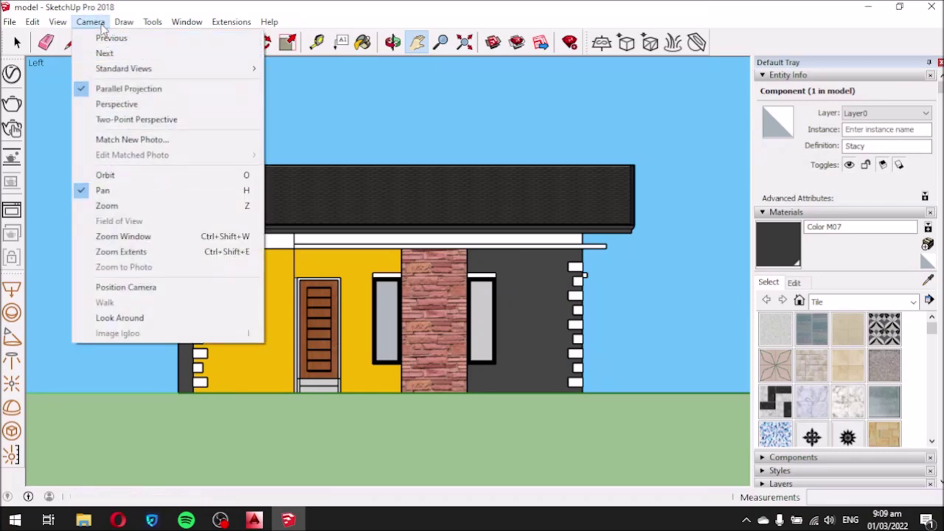
click(103, 26)
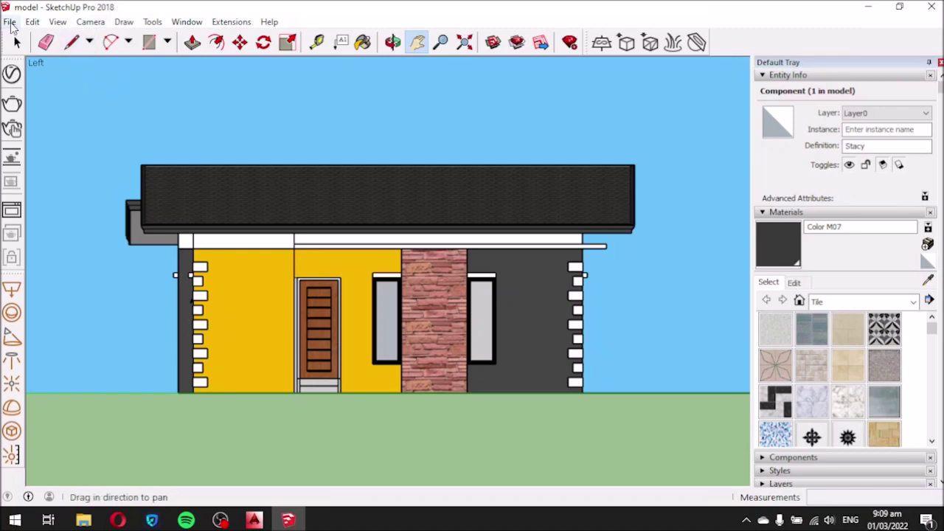
click(10, 22)
mouse_move(34, 236)
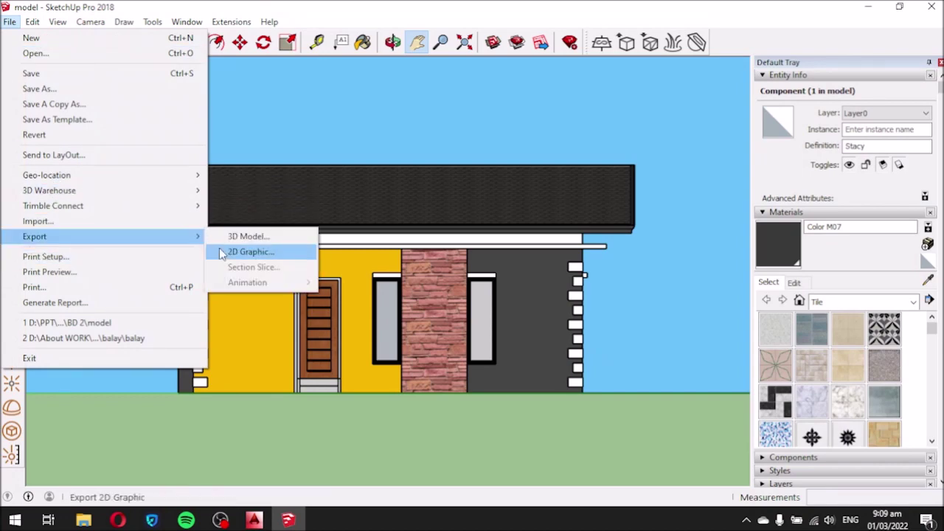
Export the left view as AutoCAD DWG file LEFT into BD 2, then open that folder.
click(223, 253)
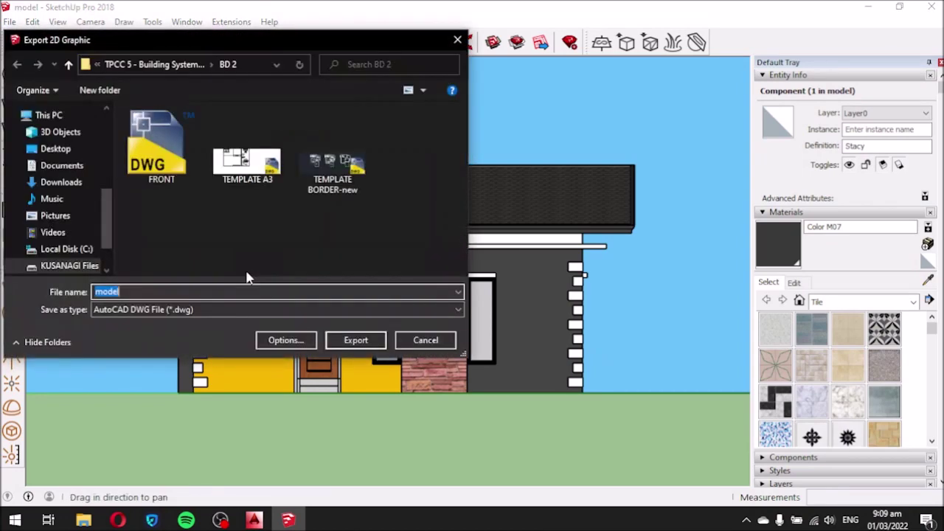
mouse_move(195, 47)
mouse_down()
mouse_move(326, 122)
mouse_move(399, 101)
mouse_up()
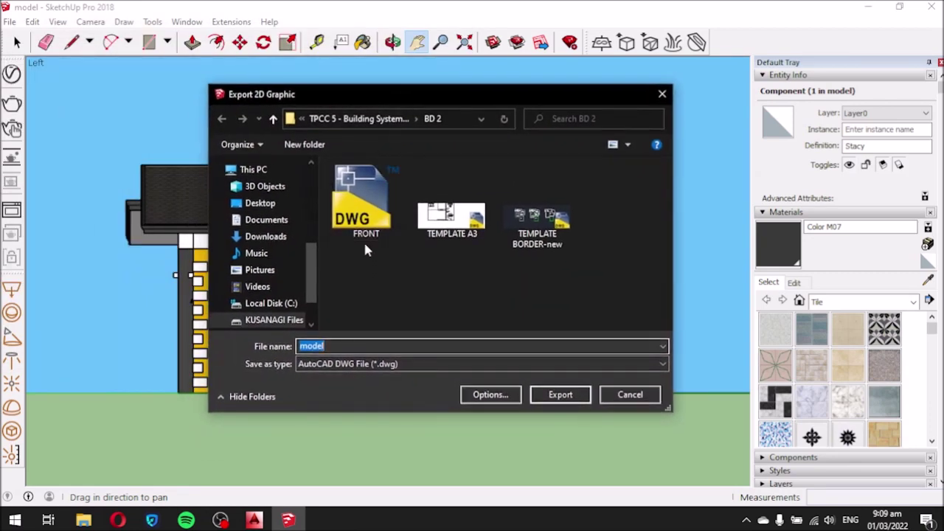
text(LEFT)
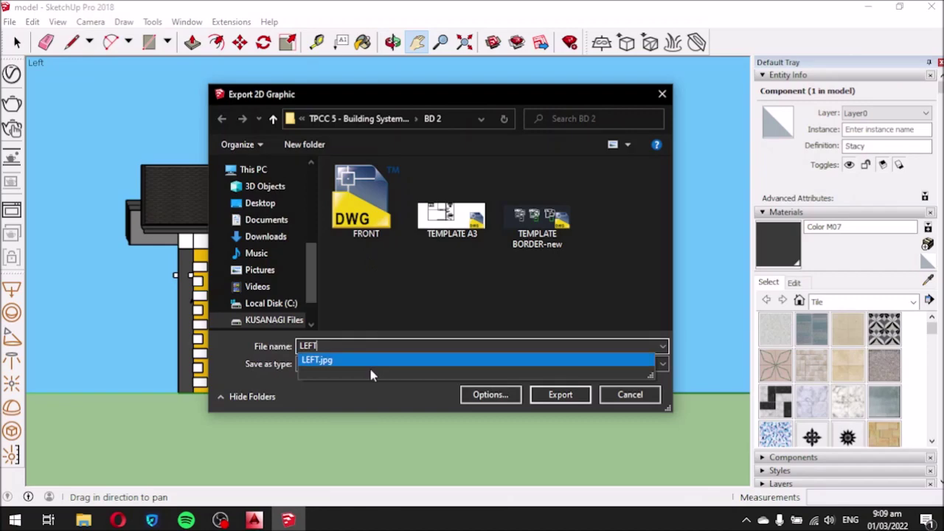
click(371, 405)
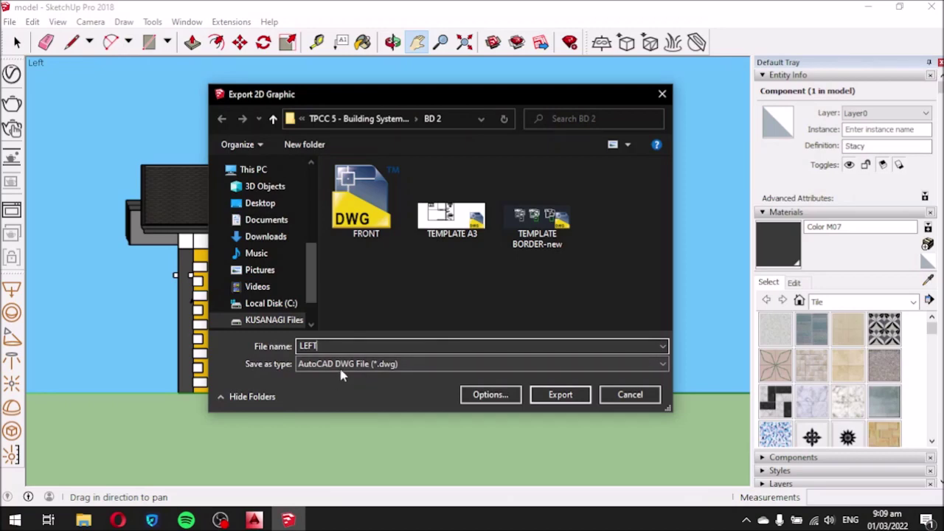
click(561, 395)
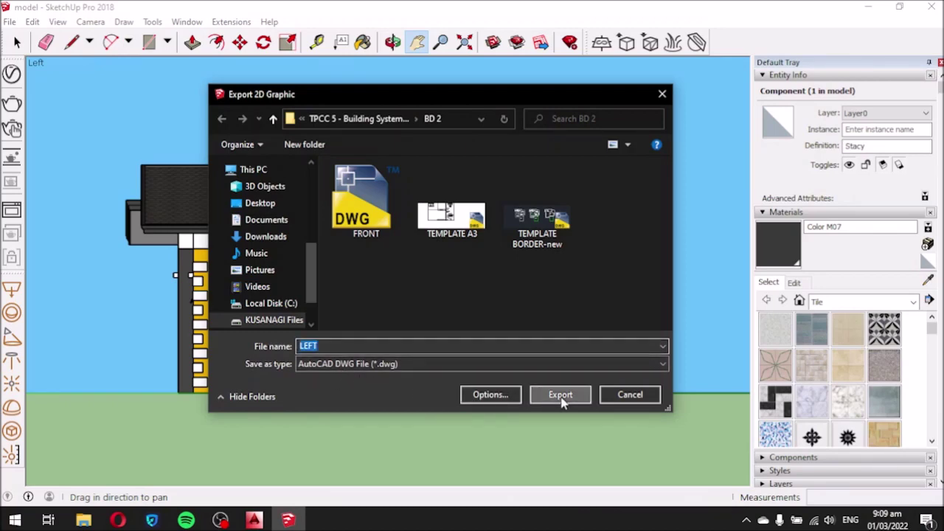
click(515, 288)
click(83, 520)
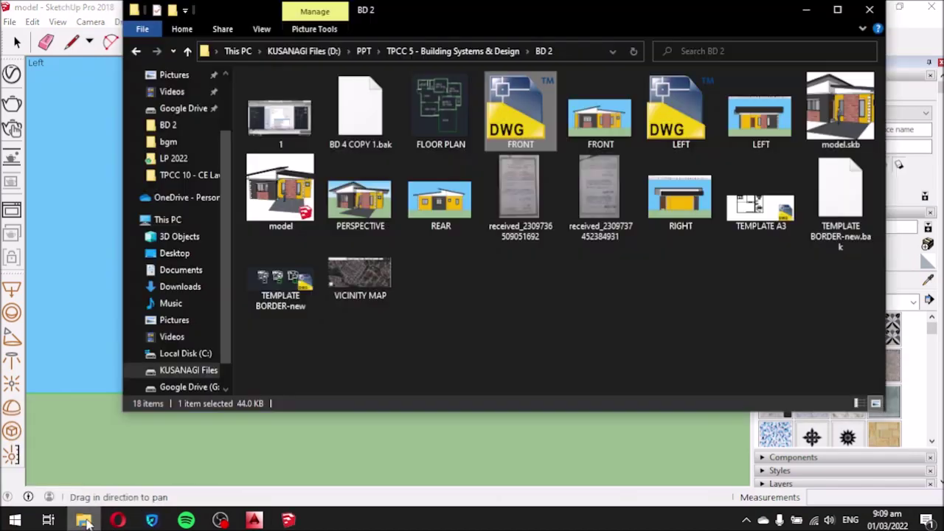
Open LEFT.dwg and copy the whole left elevation.
double_click(666, 111)
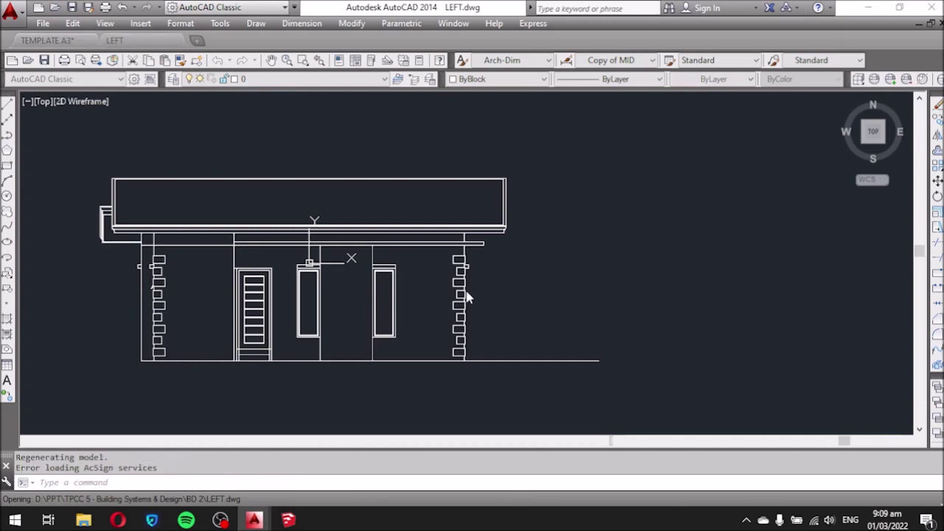
click(635, 379)
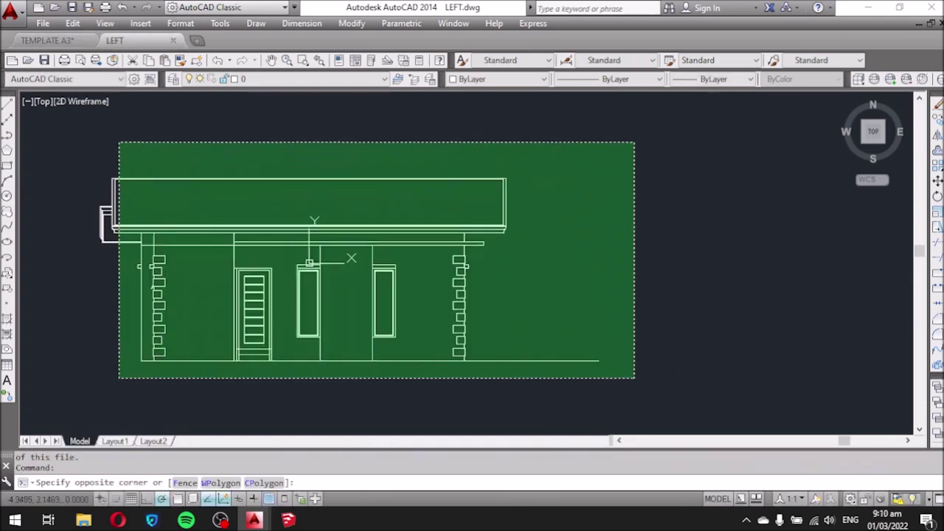
click(80, 135)
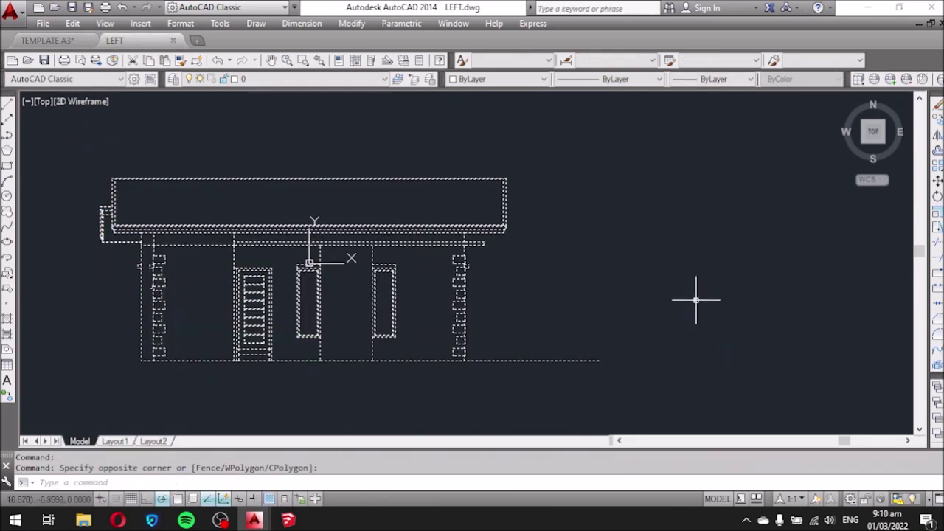
key(ctrl+c)
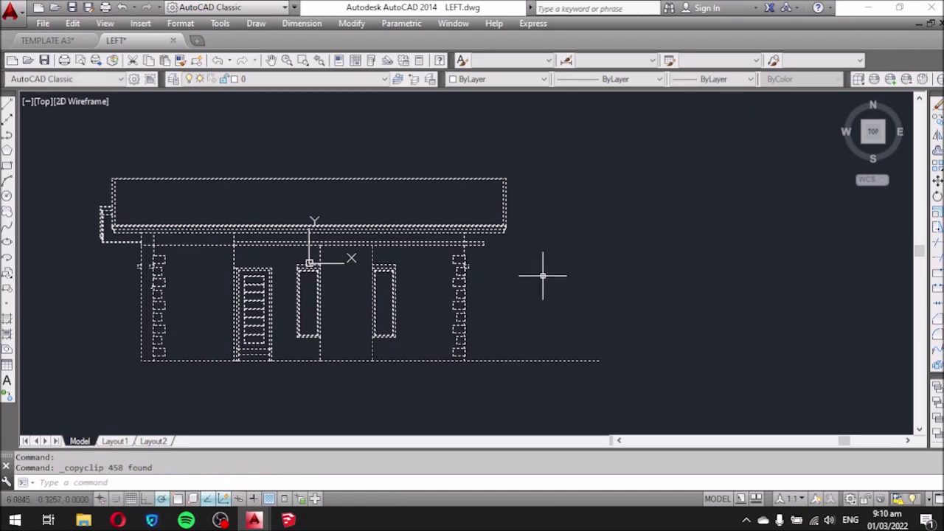
Paste the left elevation into TEMPLATE A3, snapped to the front elevation's ground line.
click(209, 452)
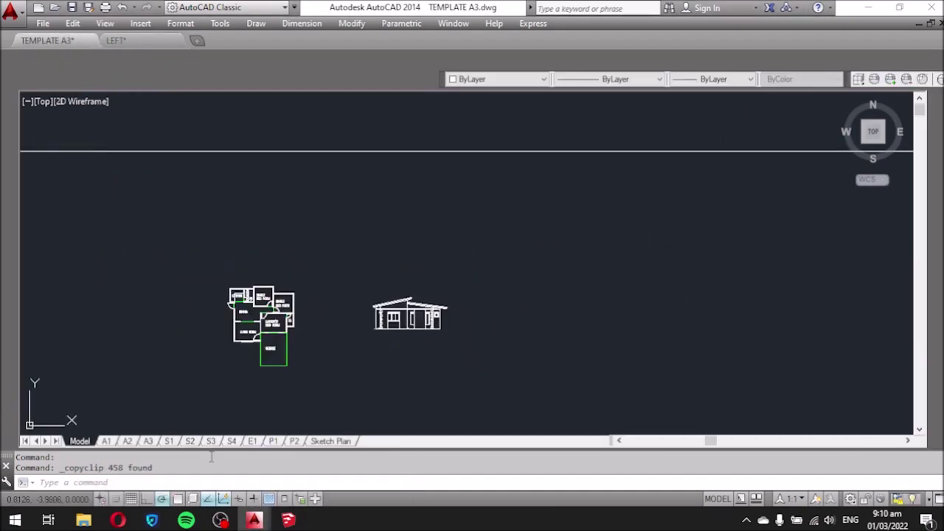
scroll(371, 253, down, 4)
scroll(442, 264, up, 3)
key(ctrl+v)
scroll(413, 288, up, 5)
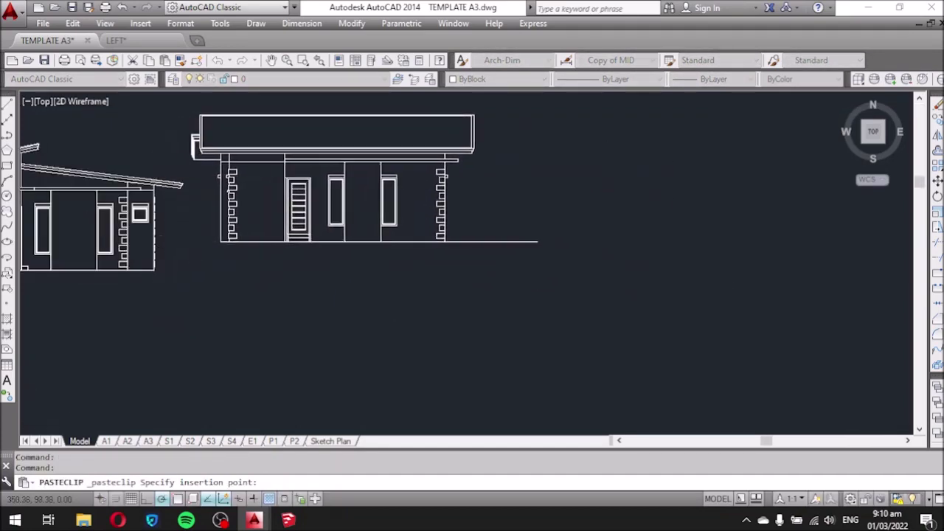
scroll(190, 244, down, 2)
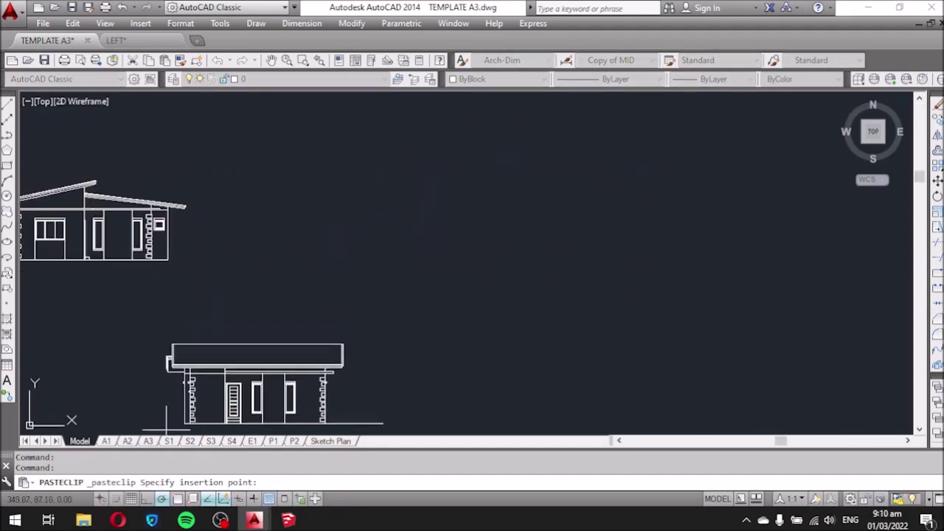
click(177, 500)
scroll(211, 249, up, 2)
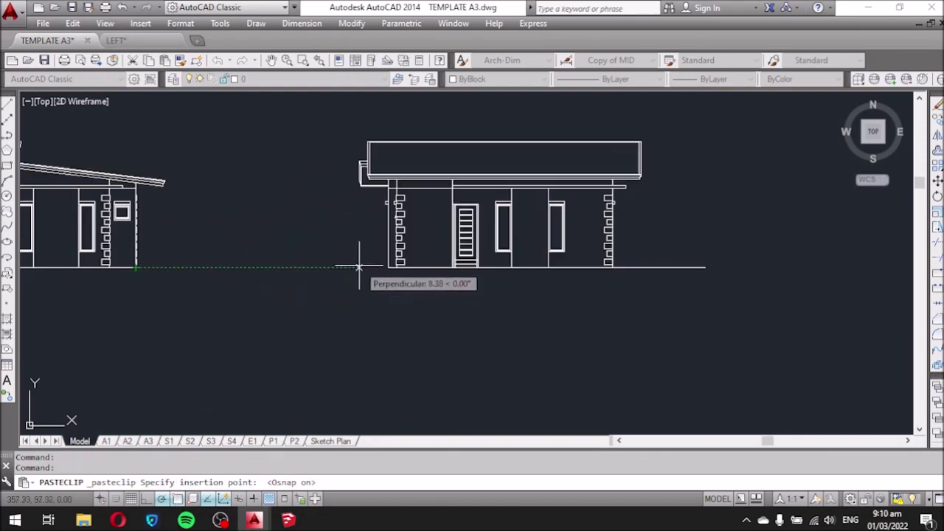
click(359, 267)
scroll(560, 280, down, 5)
scroll(531, 299, up, 2)
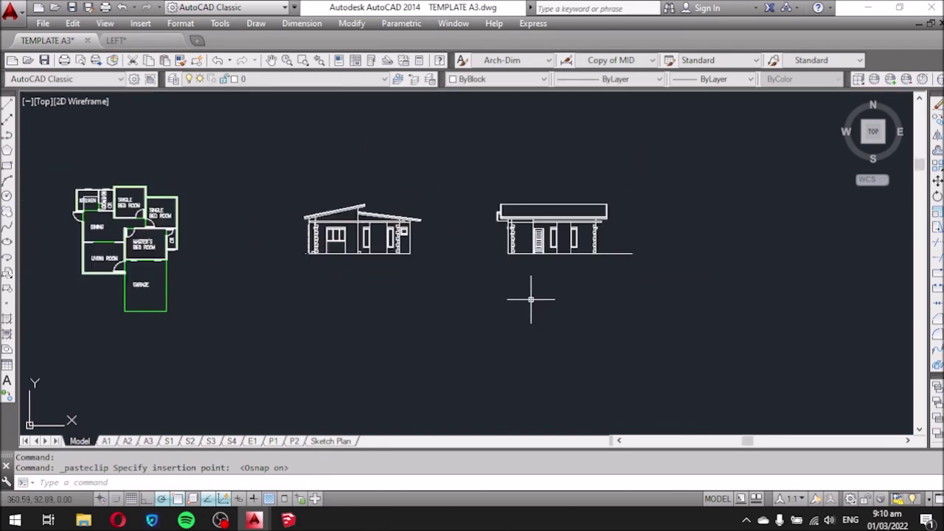
scroll(565, 280, up, 2)
scroll(596, 274, down, 3)
scroll(362, 256, down, 2)
scroll(221, 267, up, 3)
Copy the GARAGE label below the front elevation and change it to FRONT.
click(259, 293)
text(c)
key(Return)
click(307, 333)
click(652, 311)
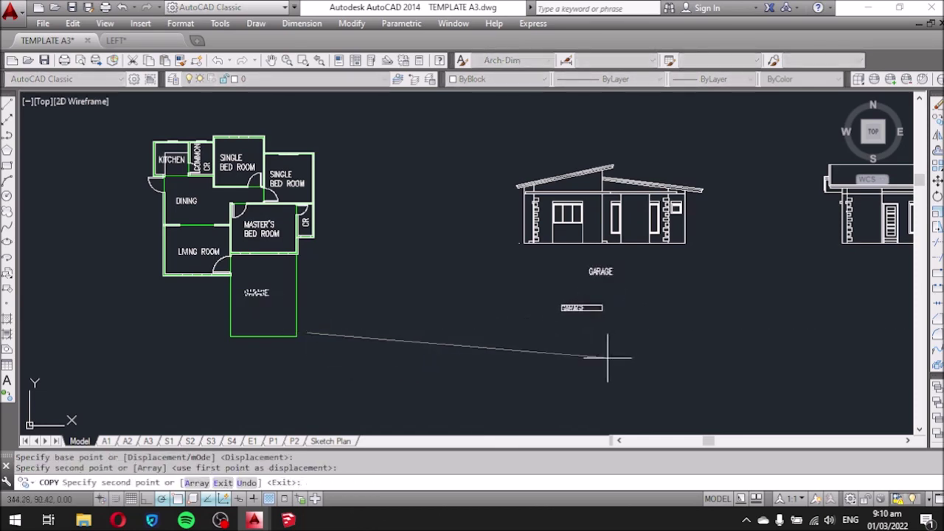
key(Escape)
middle_drag(626, 332, 512, 336)
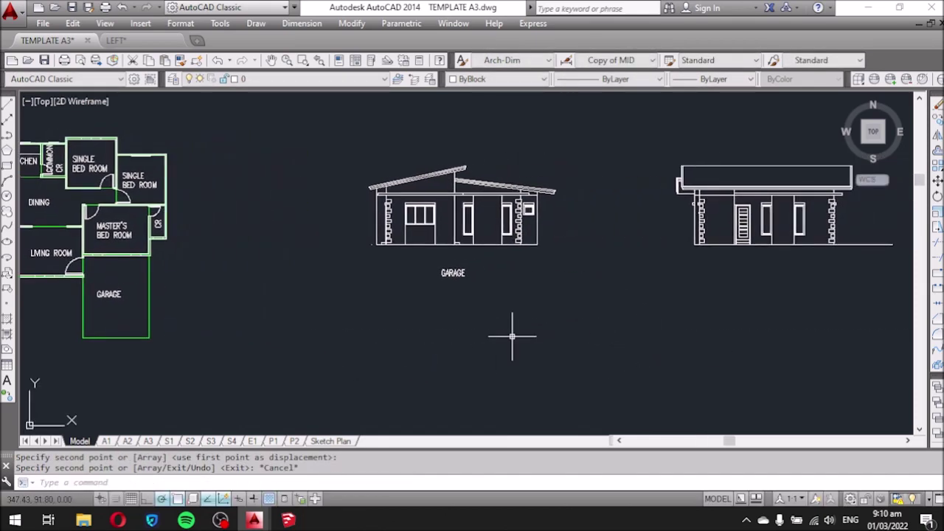
click(448, 273)
double_click(452, 272)
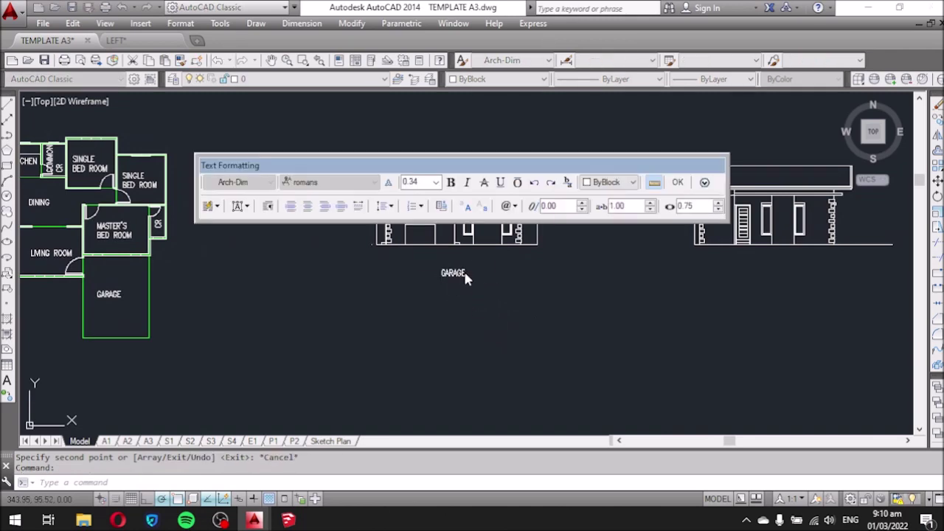
text(FRONT)
click(378, 293)
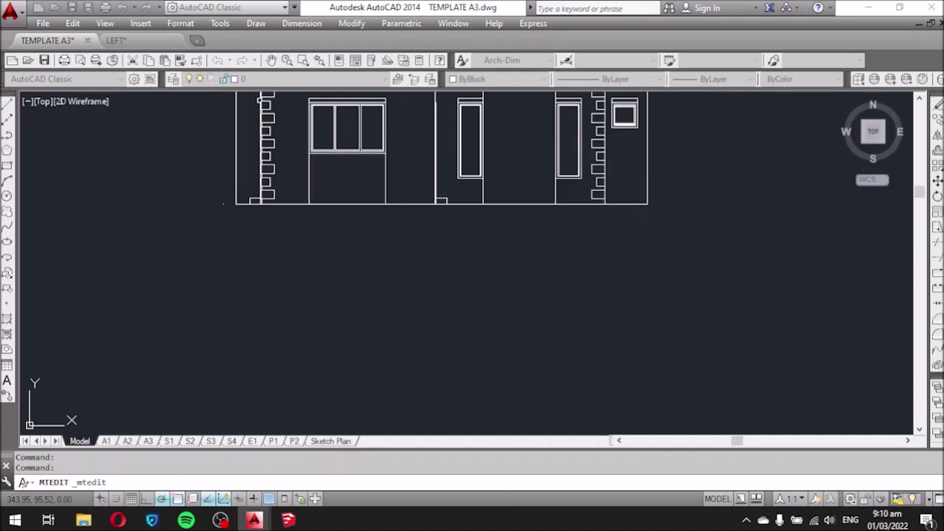
Copy the FRONT title under the left elevation and edit it to read LEFT.
click(462, 324)
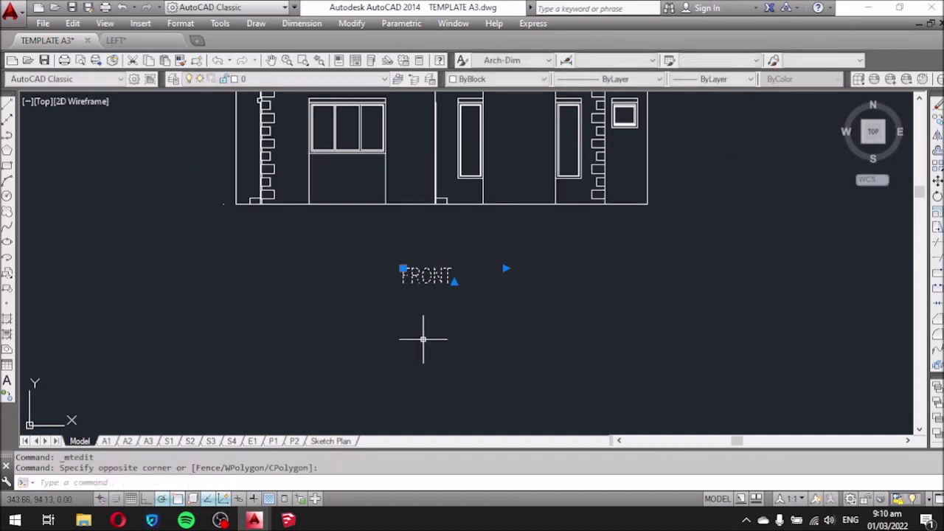
text(co)
key(Return)
click(344, 354)
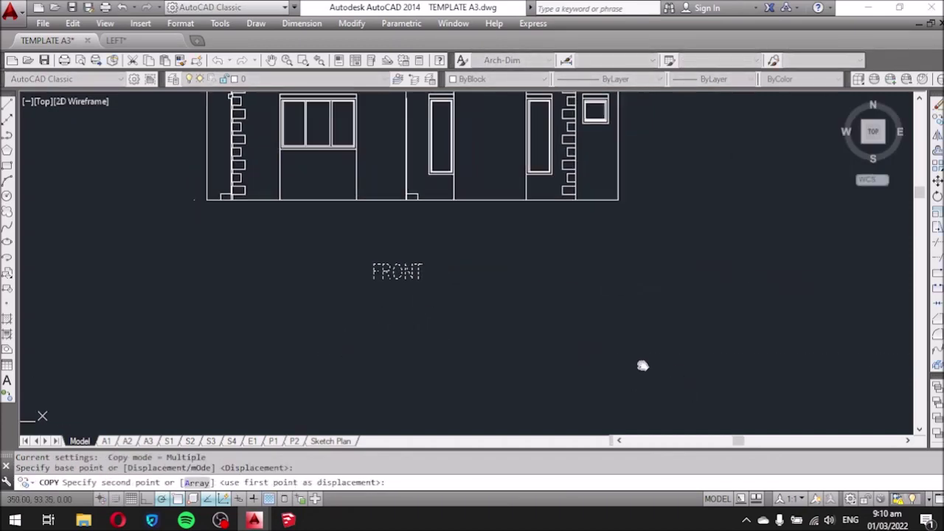
middle_drag(643, 365, 33, 98)
click(664, 301)
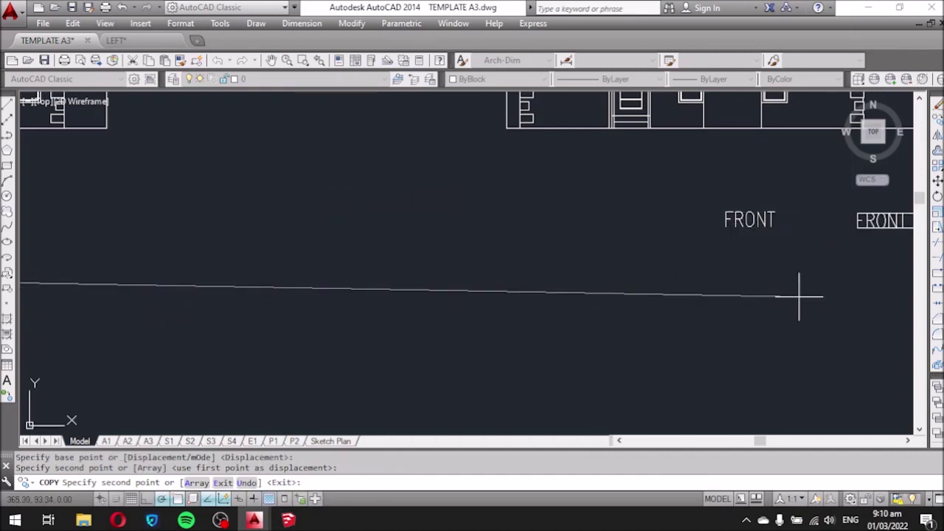
middle_drag(797, 295, 554, 364)
key(Escape)
click(495, 287)
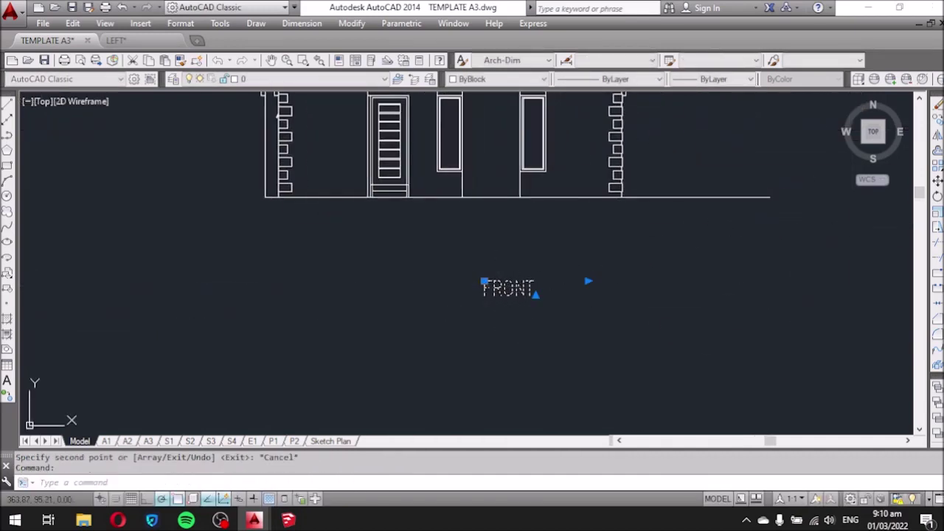
double_click(490, 290)
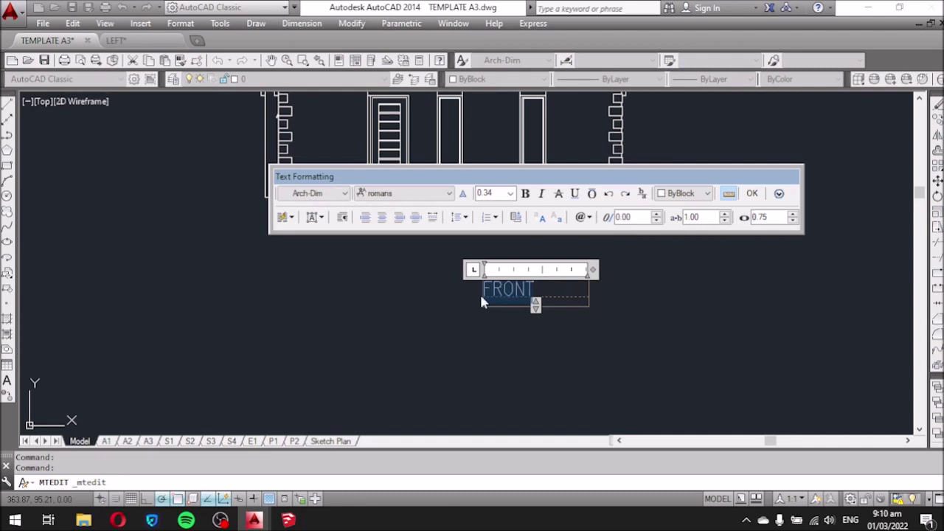
text(LEFT)
click(590, 330)
Move the LEFT title so it is centred beneath the left elevation.
click(590, 330)
click(533, 291)
text(m)
key(Return)
click(602, 374)
click(564, 370)
click(642, 339)
scroll(347, 274, down, 4)
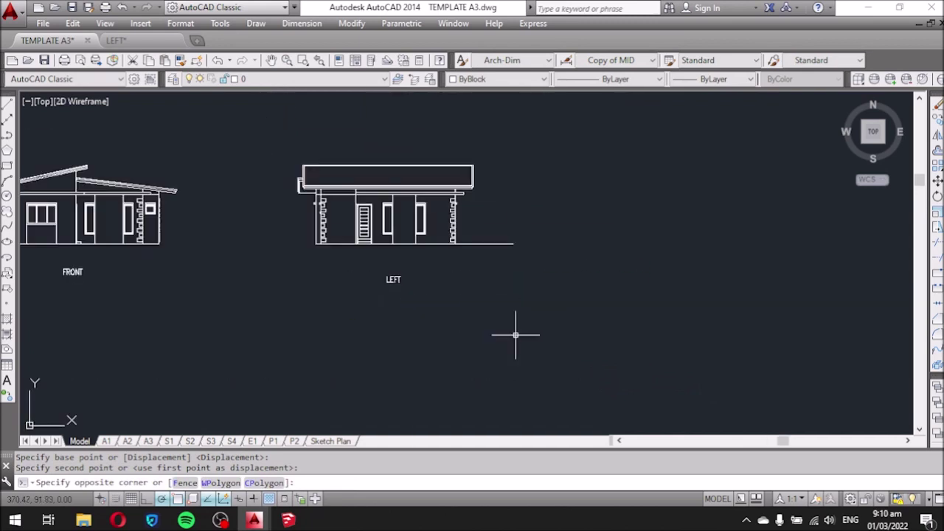
key(Escape)
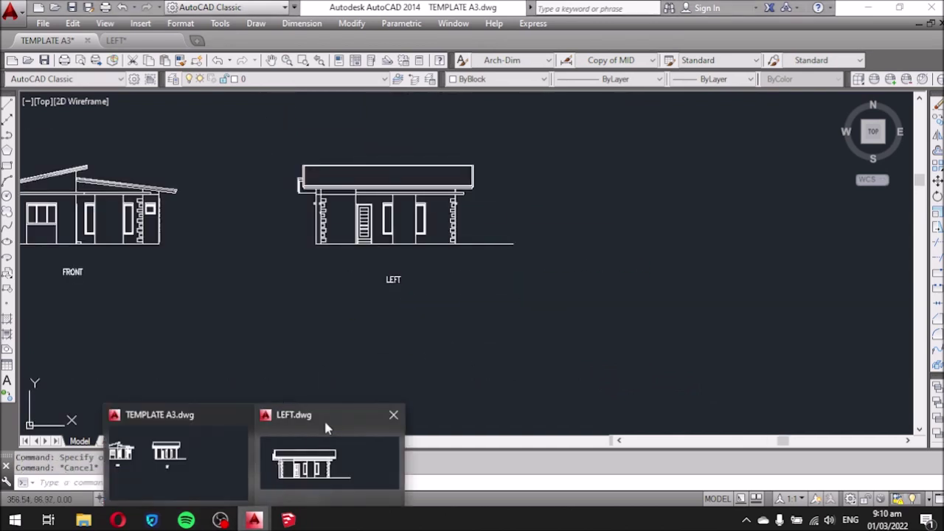
Close LEFT.dwg without saving and return to the SketchUp model.
click(394, 415)
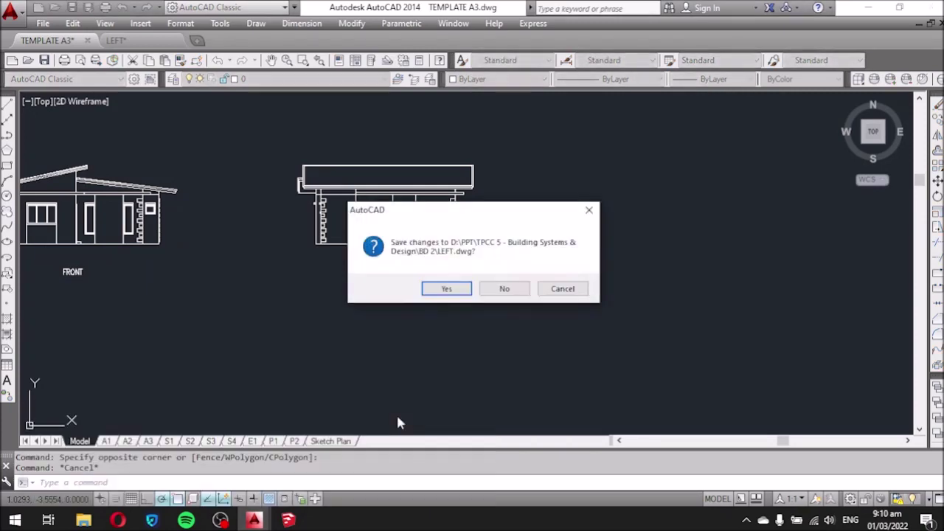
click(505, 288)
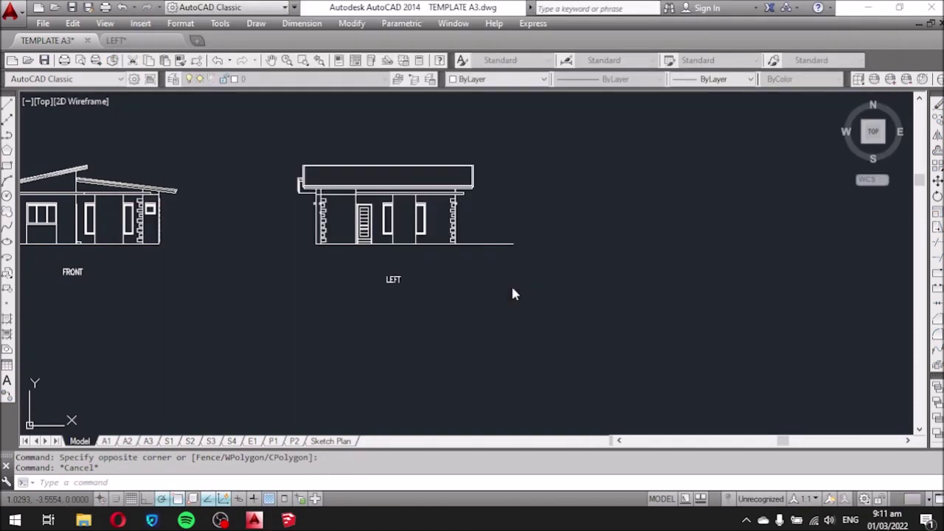
click(288, 518)
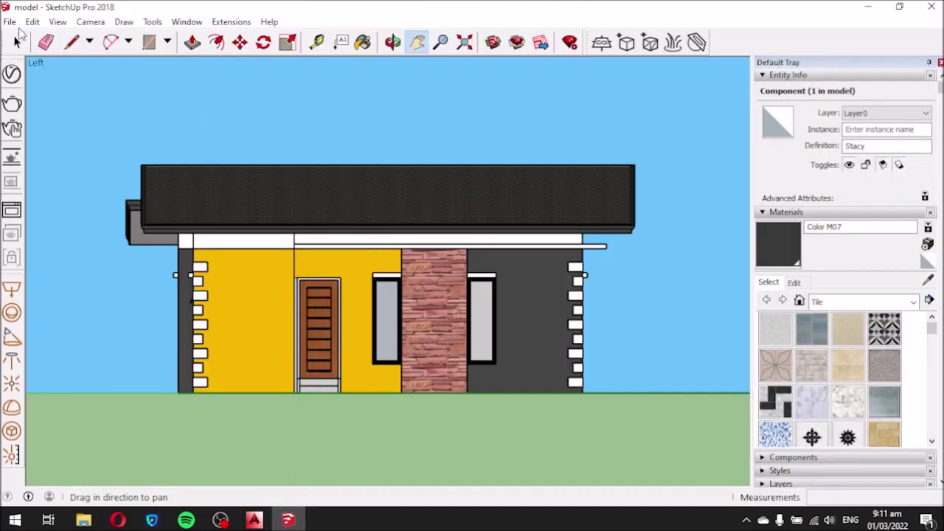
click(89, 23)
mouse_move(123, 68)
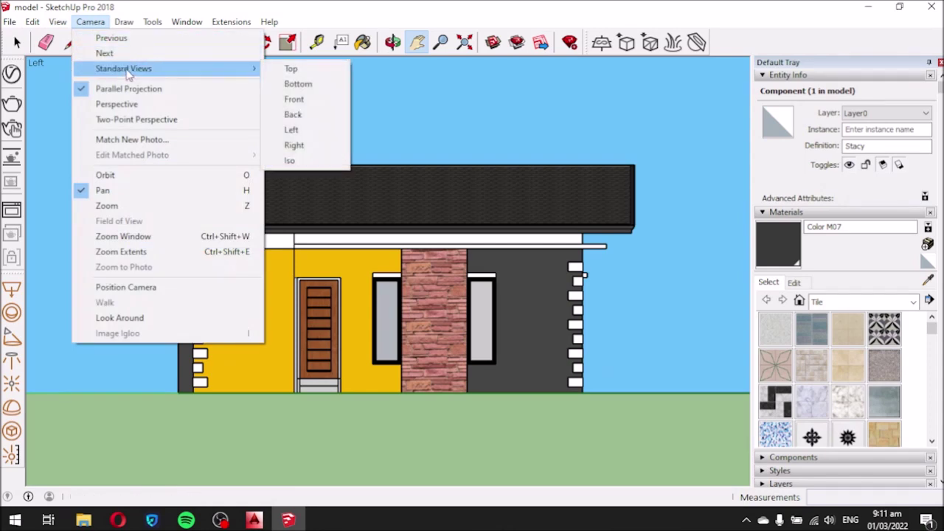
Switch to the Right view and export it as AutoCAD DWG file RIGHT into BD 2.
click(298, 145)
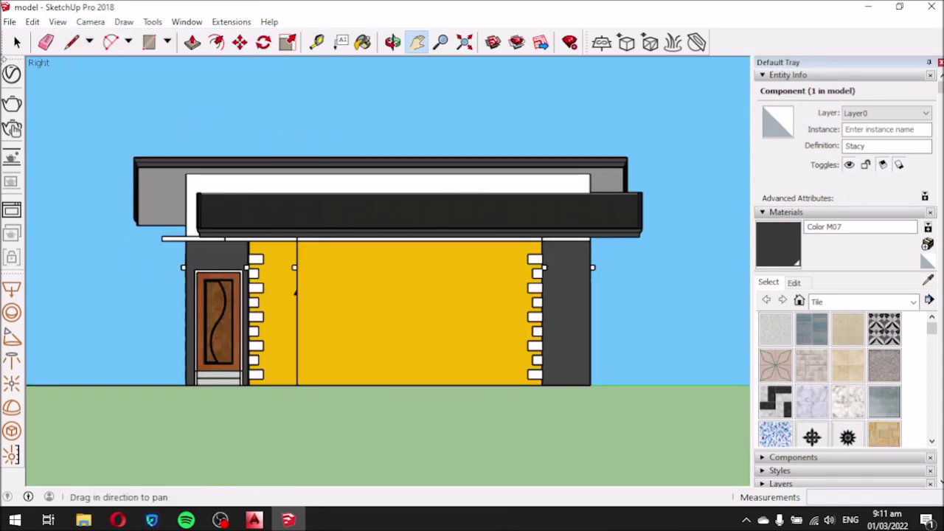
click(10, 21)
mouse_move(35, 236)
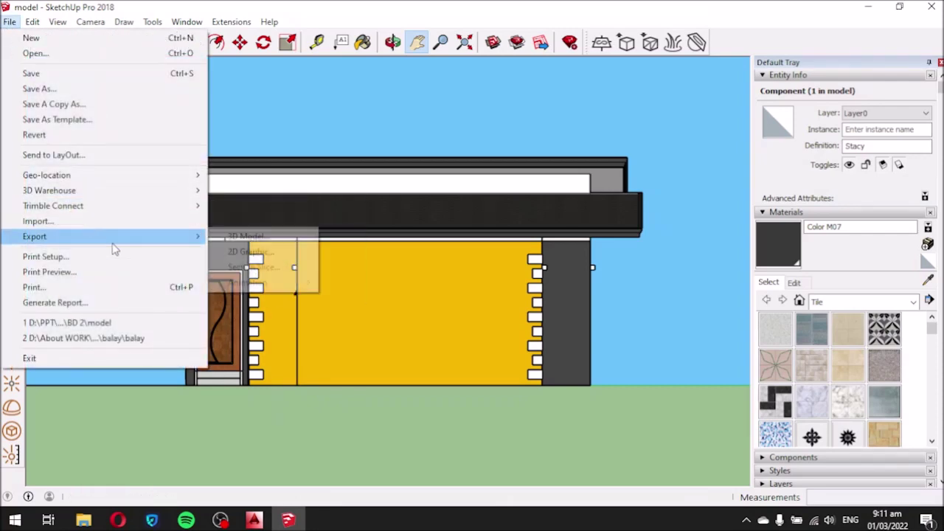
click(237, 255)
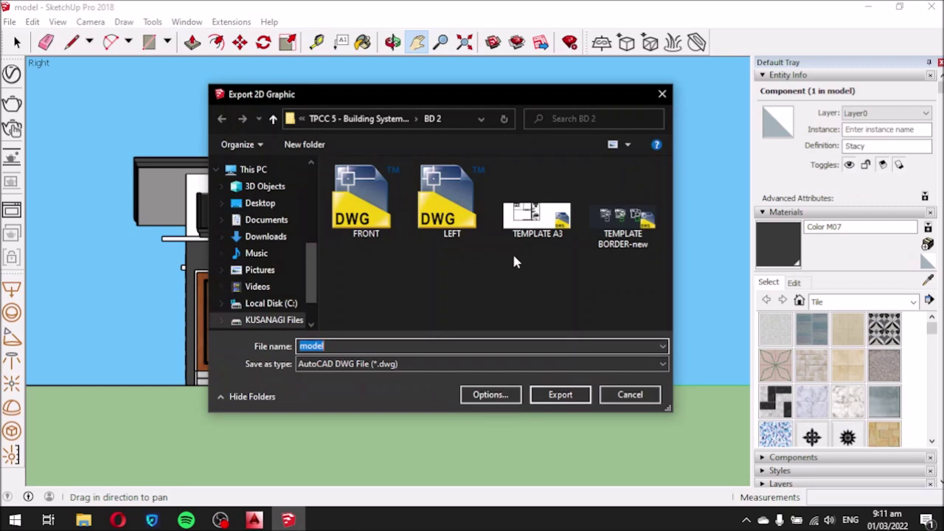
text(R)
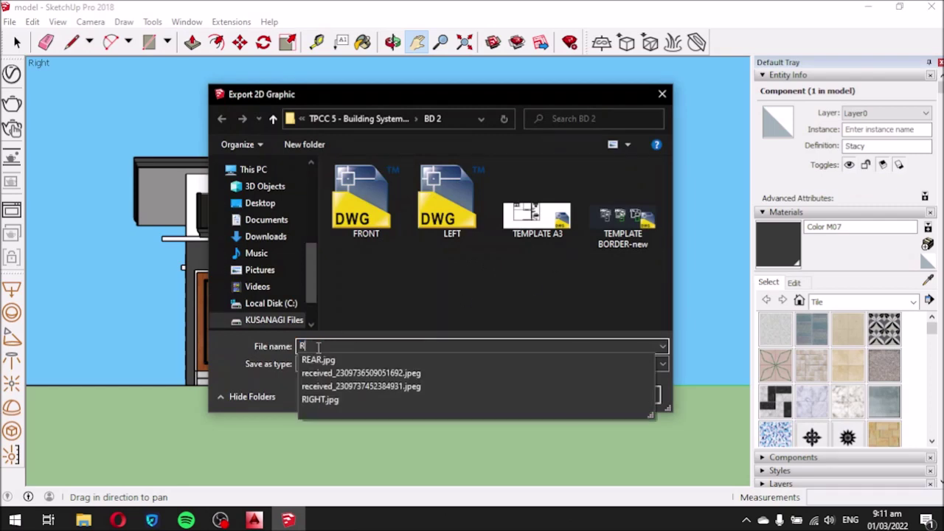
text(IGHT)
click(359, 391)
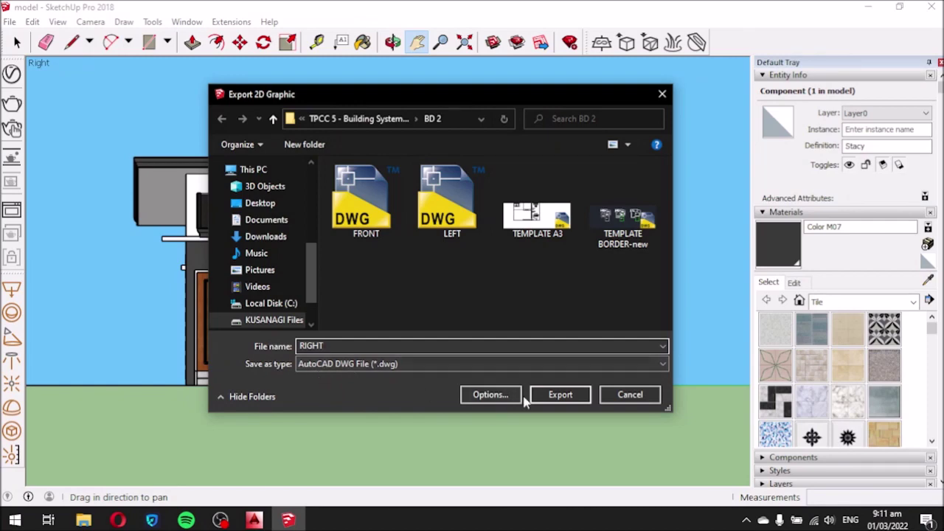
click(554, 394)
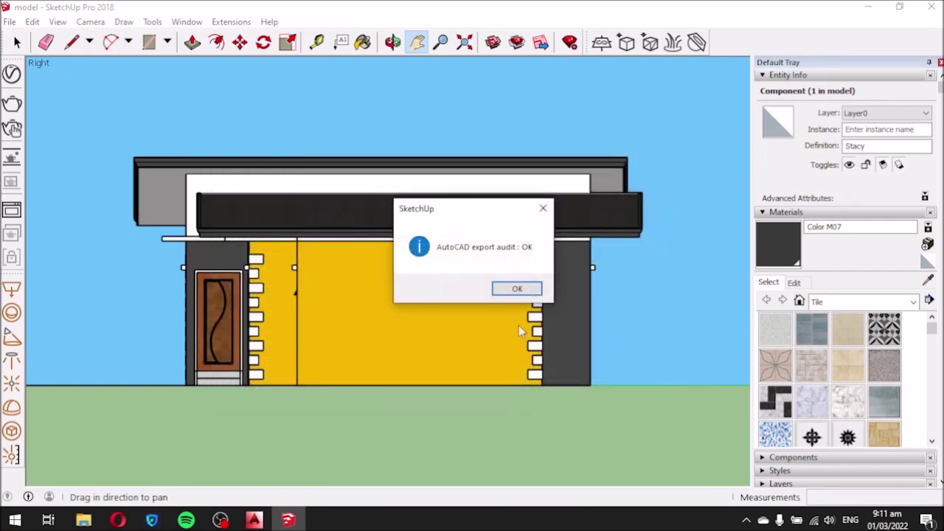
click(519, 289)
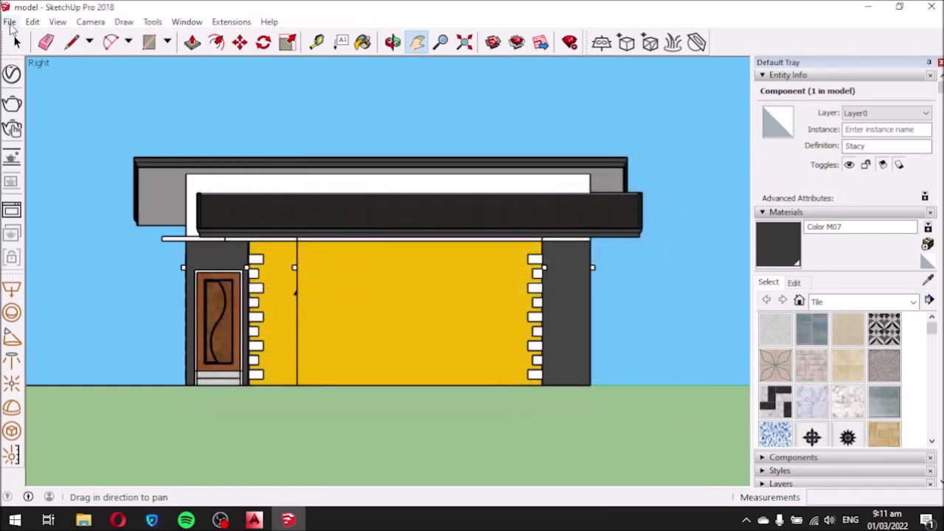
click(79, 25)
mouse_move(123, 68)
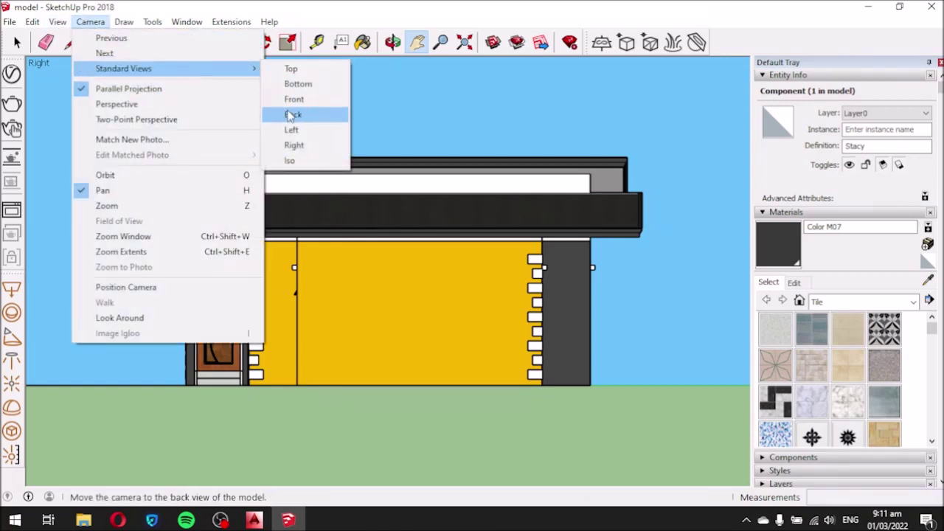
Switch to the Back view and export it as DWG file REAR.
click(290, 116)
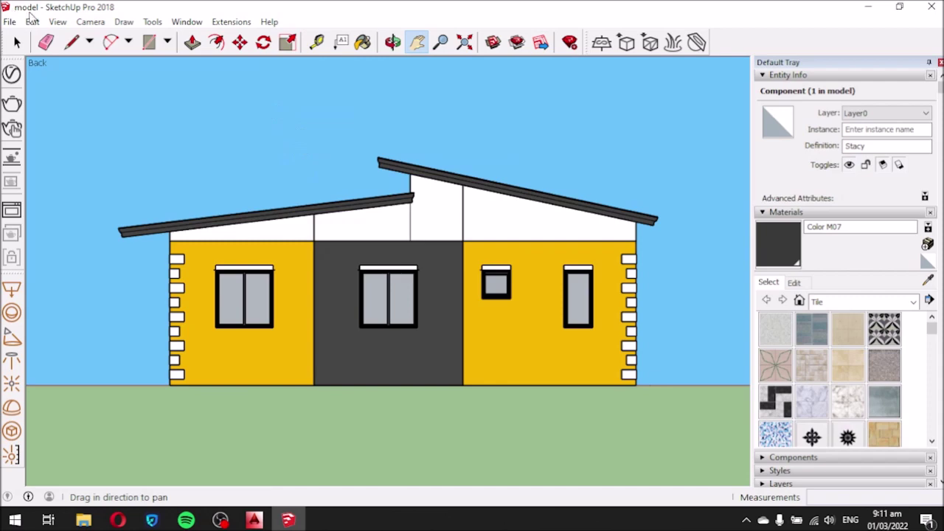
click(10, 22)
mouse_move(35, 236)
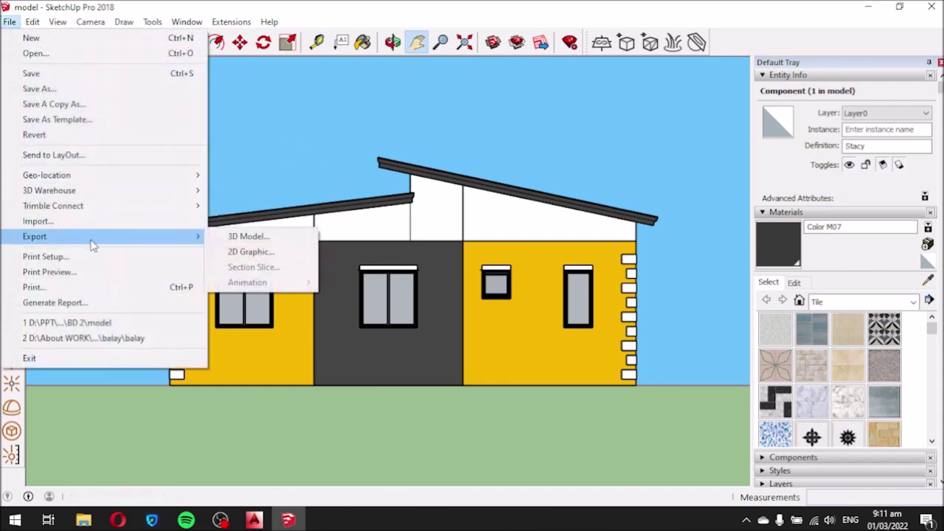
click(233, 255)
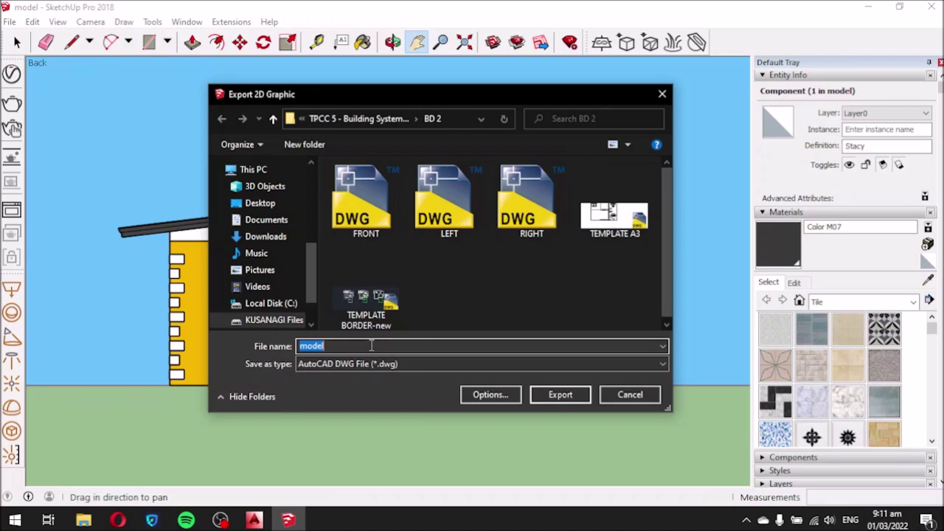
text(REAR)
click(366, 387)
click(549, 398)
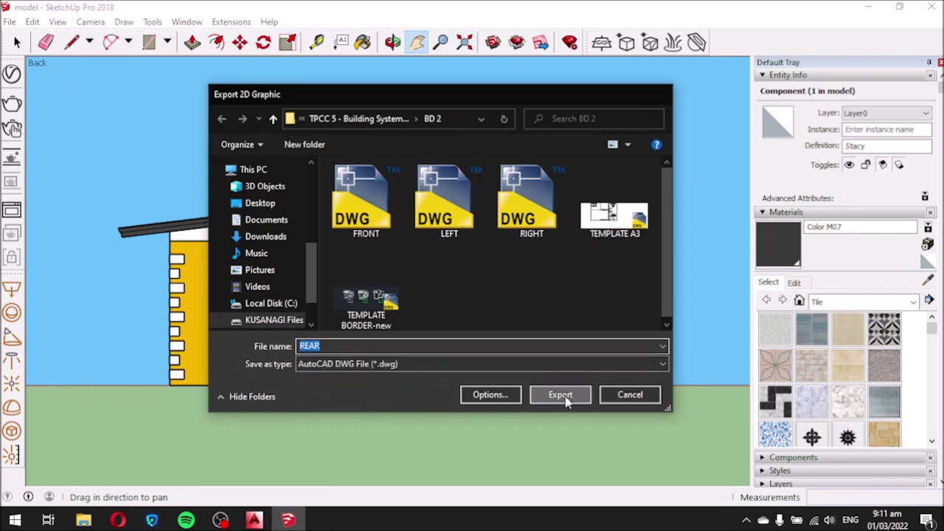
click(516, 288)
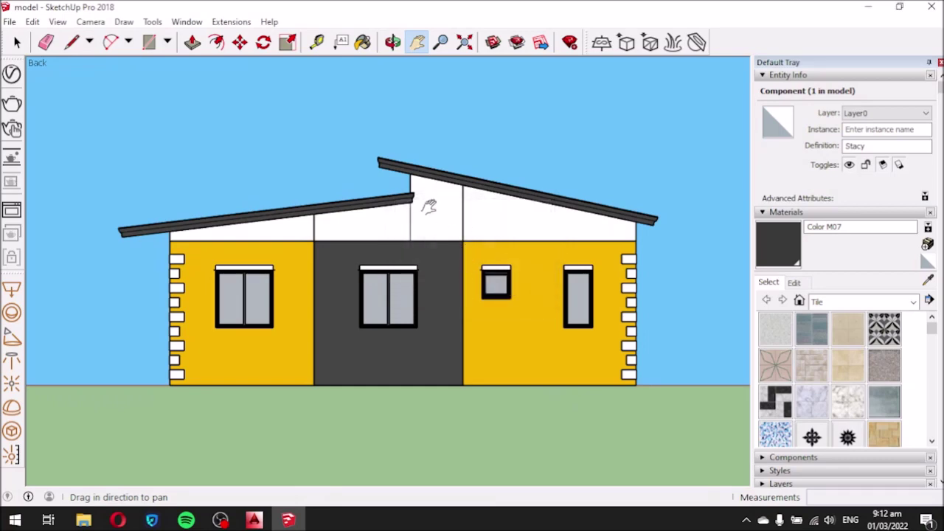
Return the camera to perspective, orbit to an overhead angle, and minimize SketchUp.
click(90, 22)
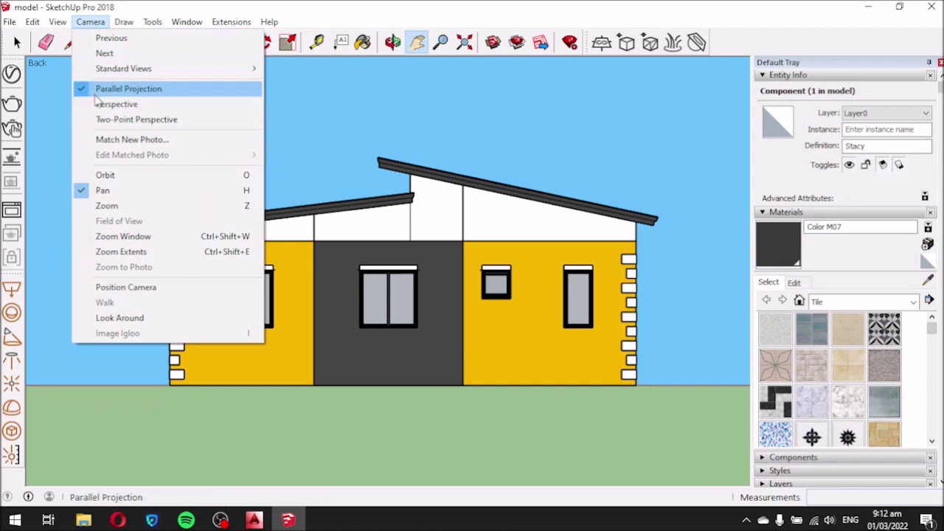
click(116, 104)
mouse_move(236, 153)
middle_down()
mouse_move(294, 214)
mouse_move(303, 463)
middle_up()
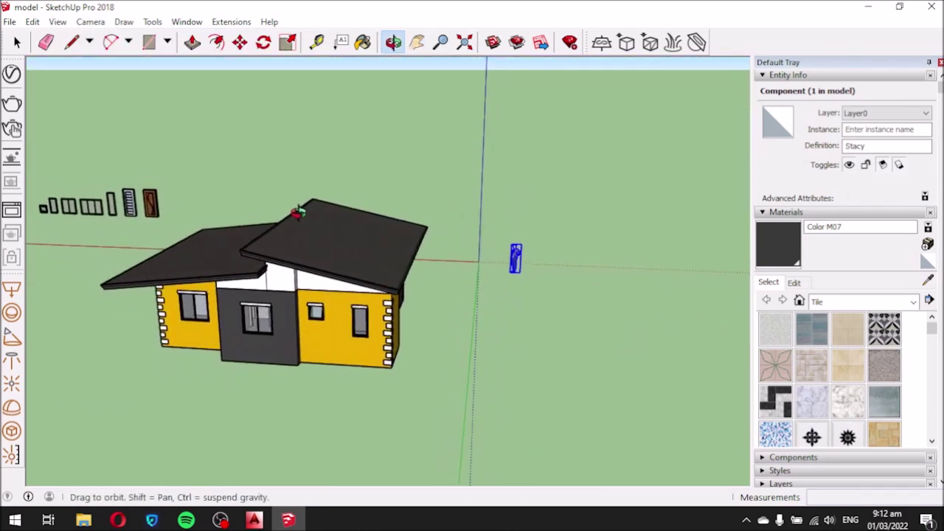
click(288, 520)
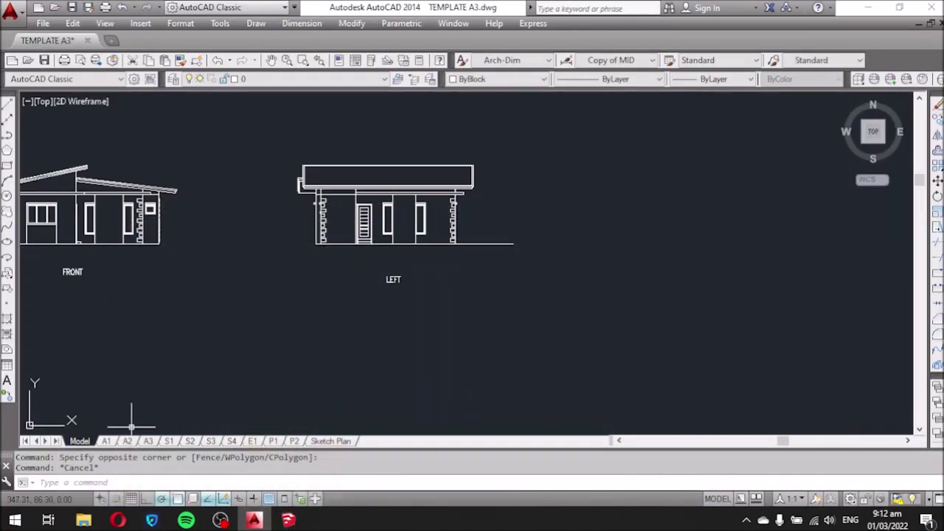
Review the A2 elevations and A3 plans-and-sections layouts, then return to SketchUp.
click(129, 441)
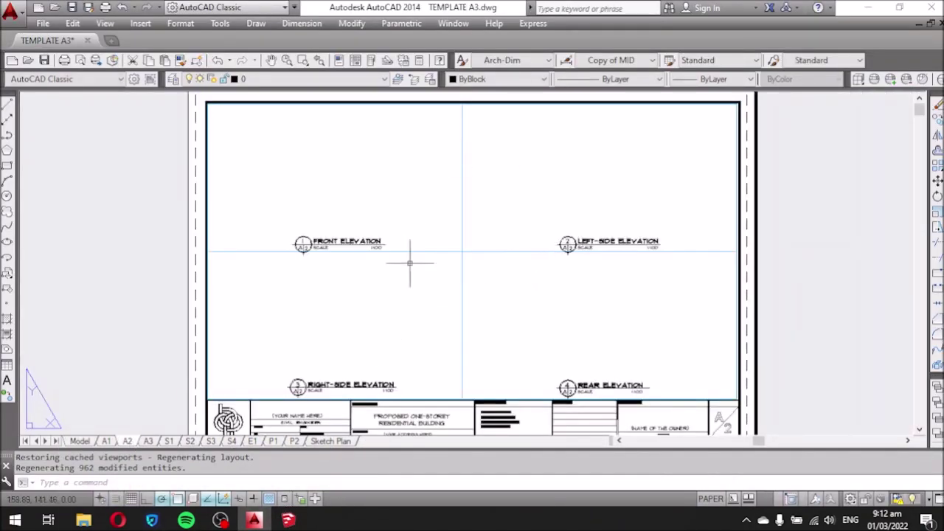
click(148, 441)
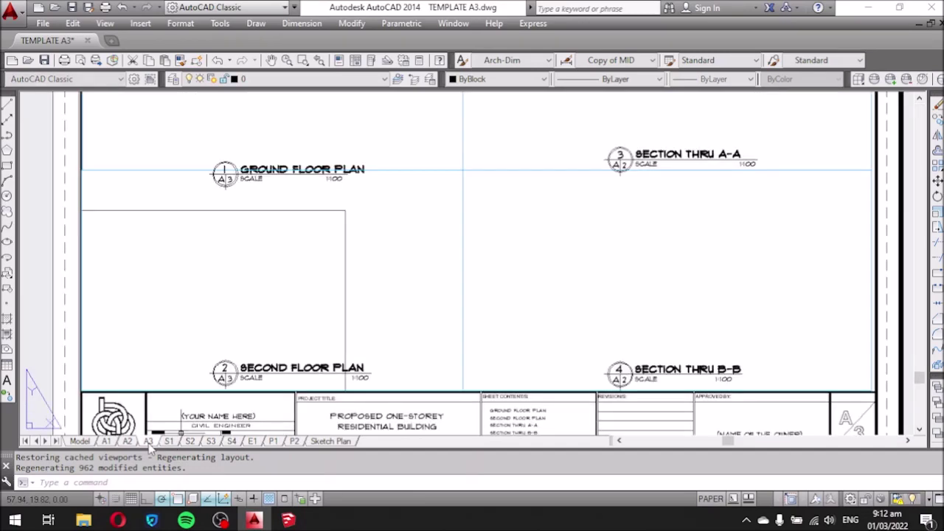
scroll(281, 311, down, 2)
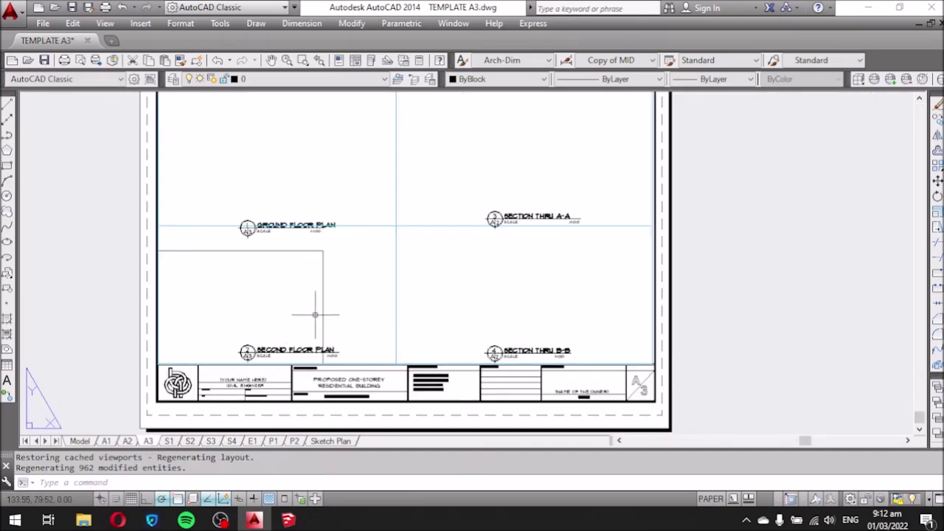
scroll(316, 312, up, 2)
scroll(317, 327, down, 2)
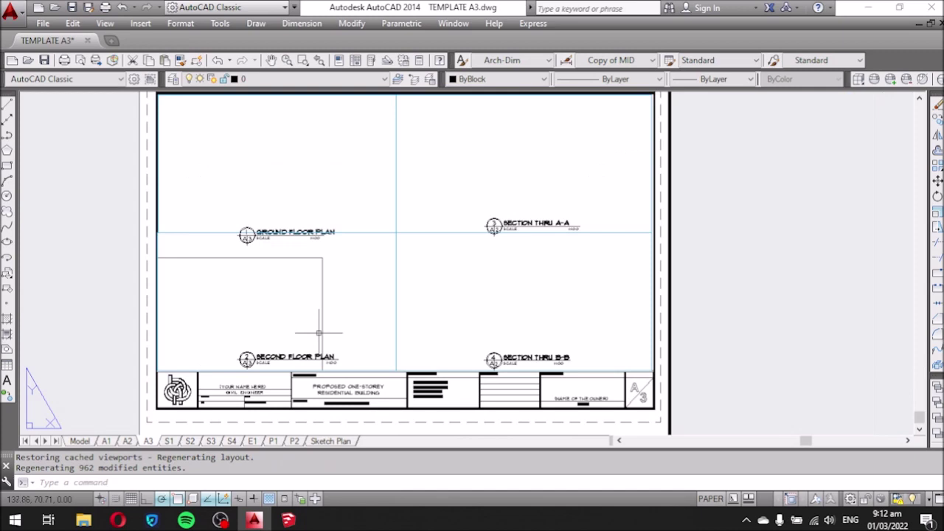
scroll(451, 235, up, 2)
middle_drag(400, 266, 409, 231)
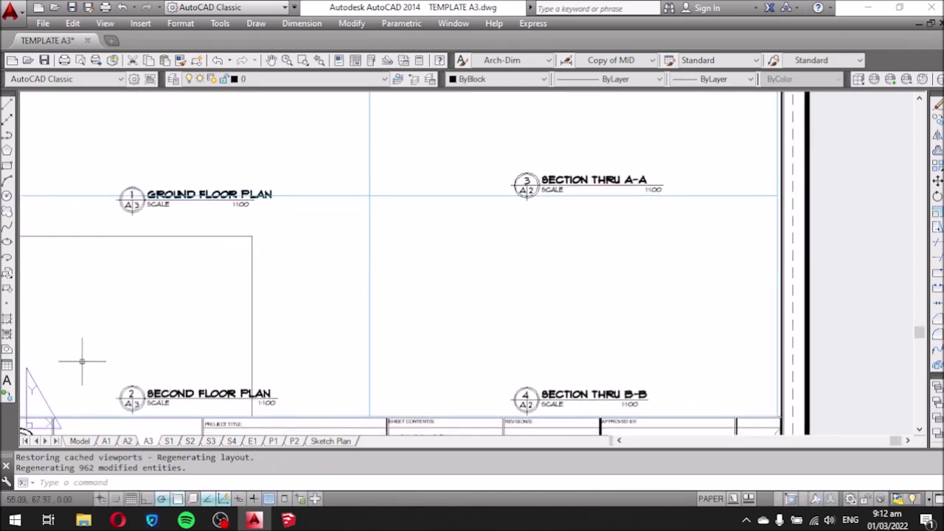
scroll(260, 355, down, 1)
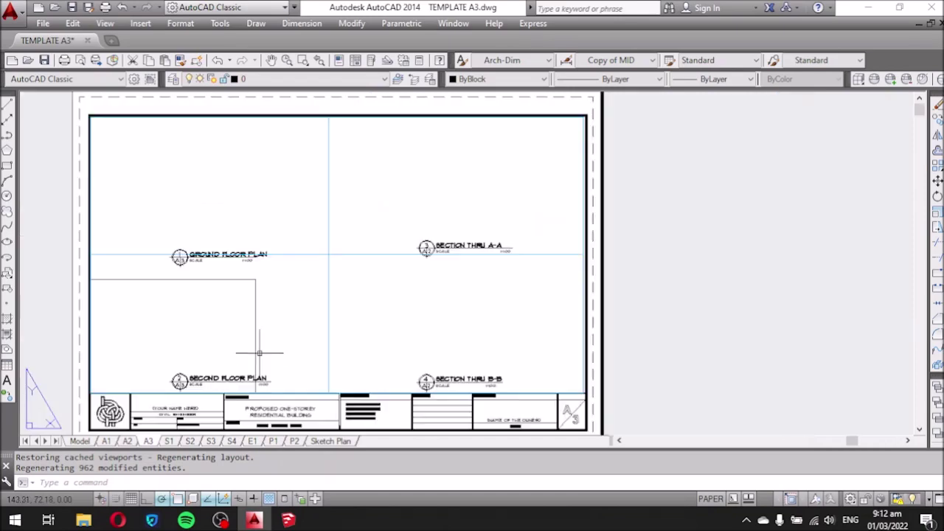
scroll(392, 321, up, 1)
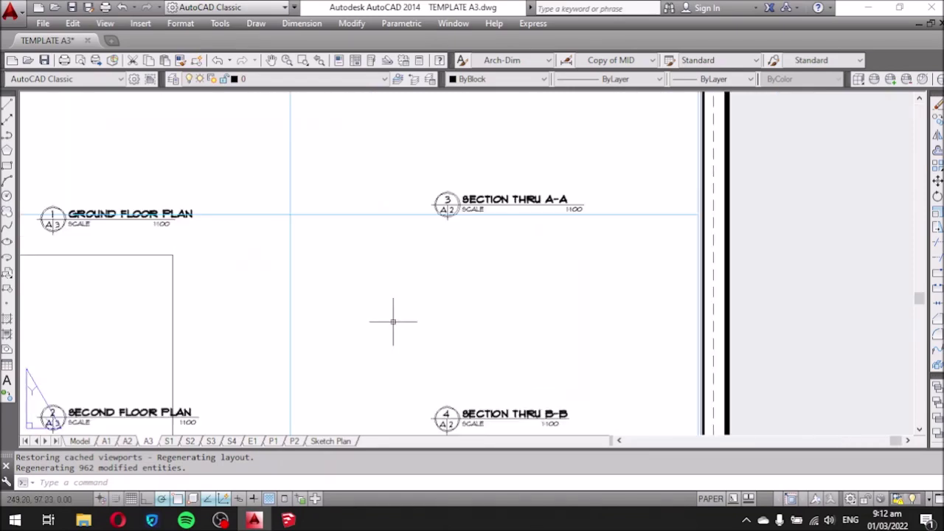
scroll(394, 321, down, 1)
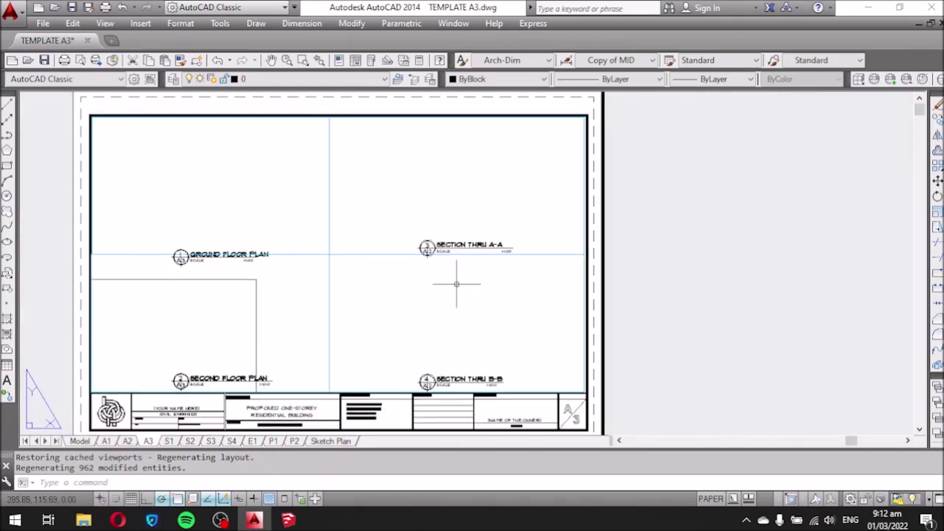
scroll(419, 339, up, 1)
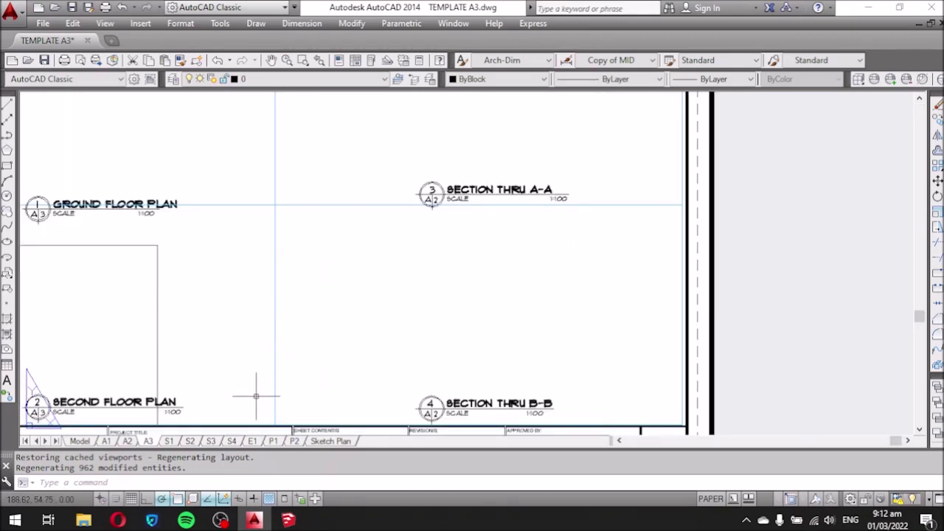
click(287, 520)
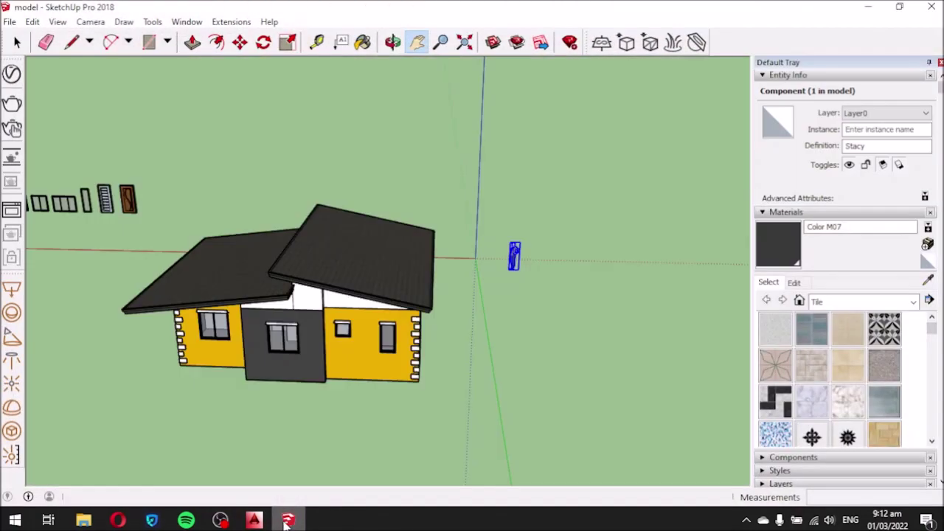
Orbit the house slightly and deselect the scale figure.
scroll(148, 240, up, 1)
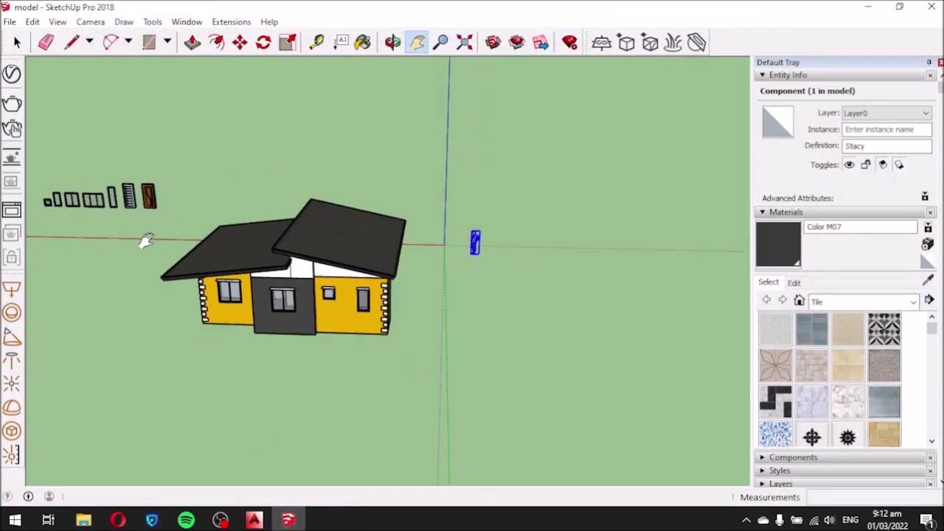
scroll(159, 238, up, 1)
middle_drag(191, 241, 207, 229)
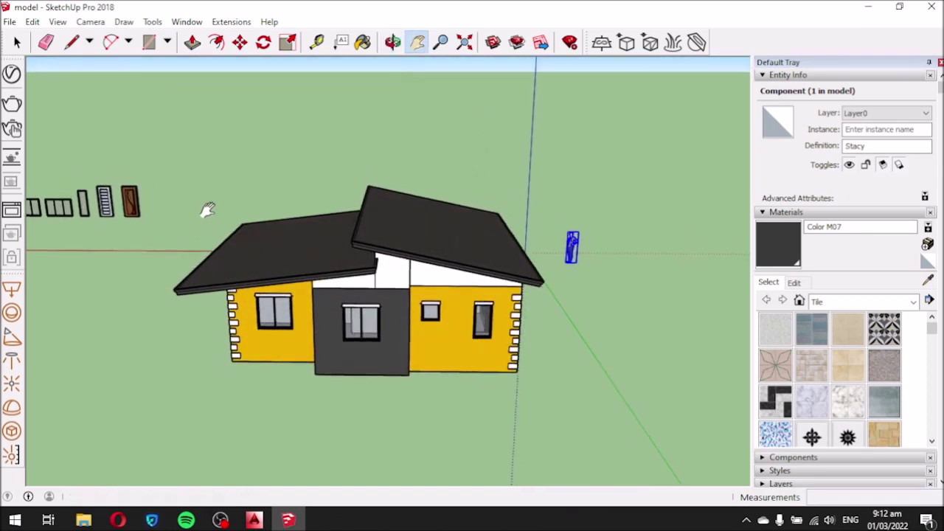
click(17, 45)
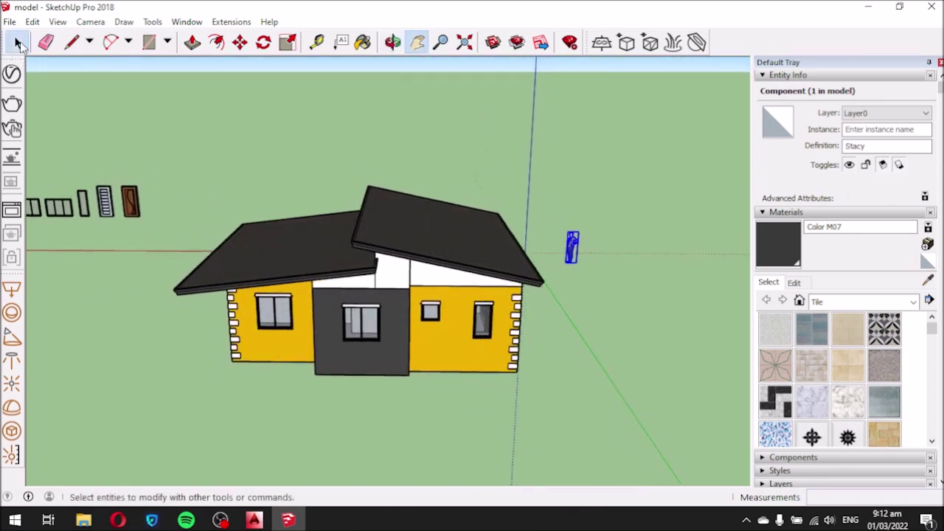
click(297, 164)
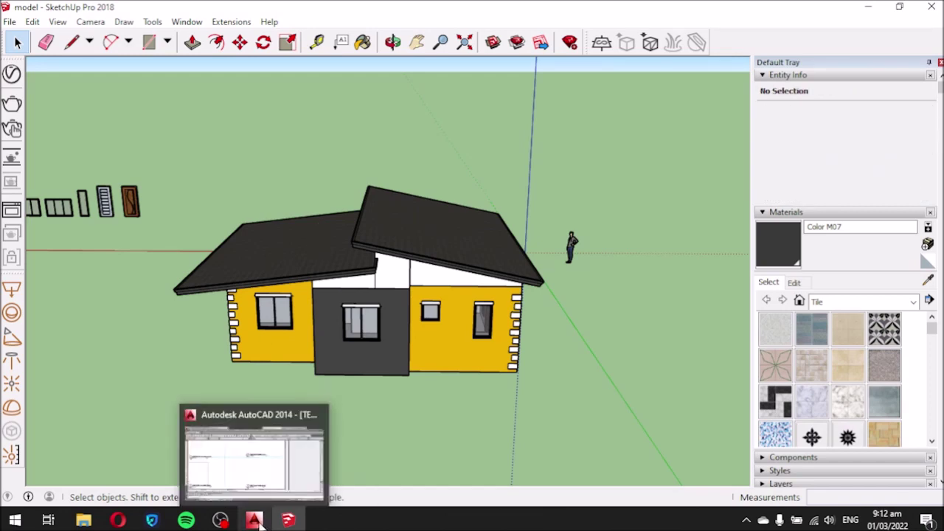
Save TEMPLATE A3, close AutoCAD, and orbit to an elevated view of the roof.
click(255, 521)
click(73, 7)
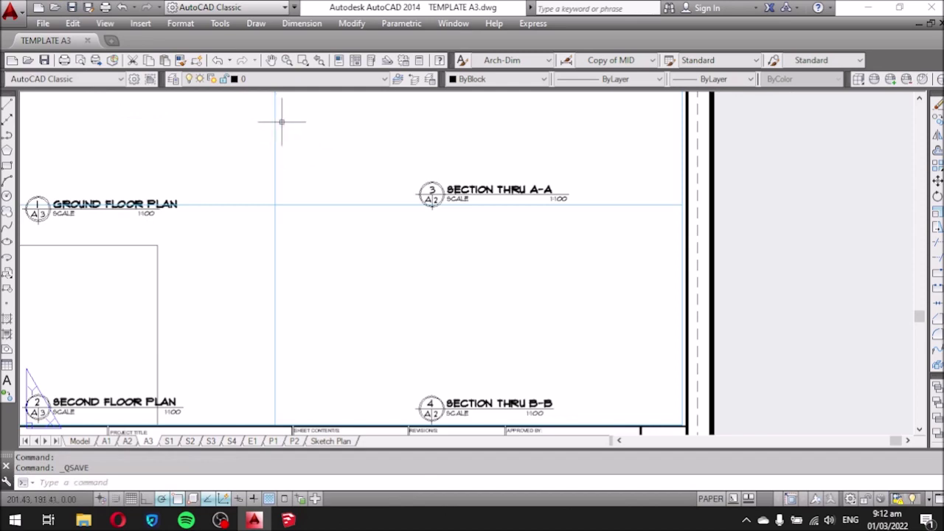
click(933, 8)
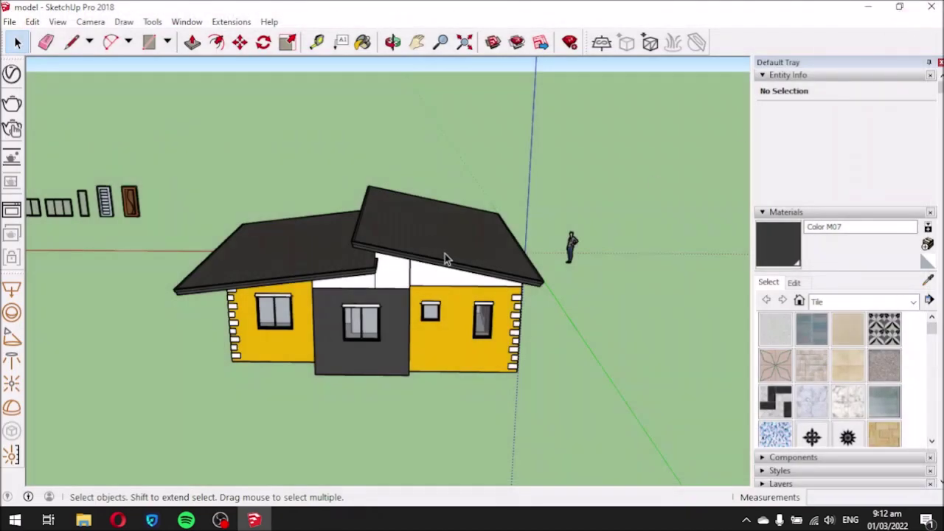
mouse_move(343, 181)
middle_down()
mouse_move(361, 253)
mouse_move(645, 442)
mouse_move(319, 404)
mouse_move(550, 416)
mouse_move(430, 428)
mouse_move(587, 371)
mouse_move(438, 382)
mouse_move(234, 376)
mouse_move(592, 445)
mouse_move(565, 420)
mouse_move(351, 347)
mouse_move(326, 395)
middle_up()
click(98, 26)
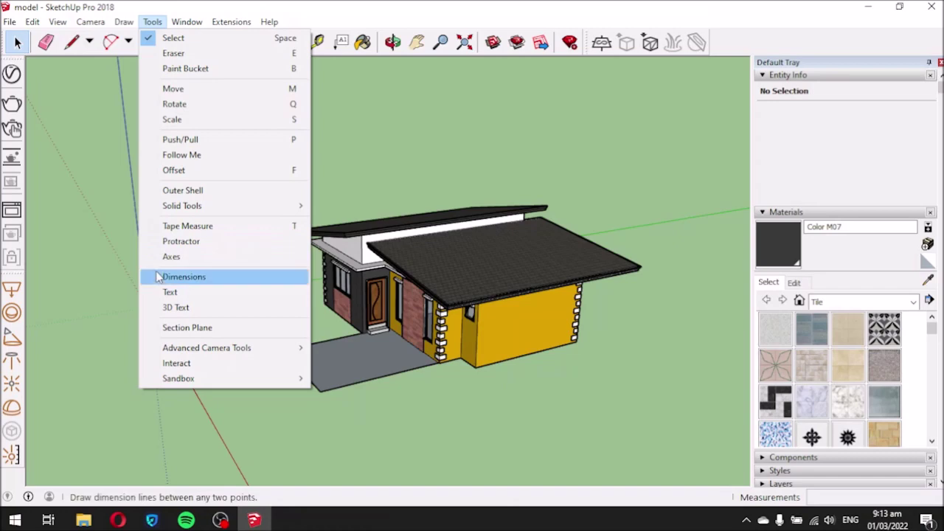
Place section plane Section 1, with default name and symbol, on the yellow side wall.
click(165, 331)
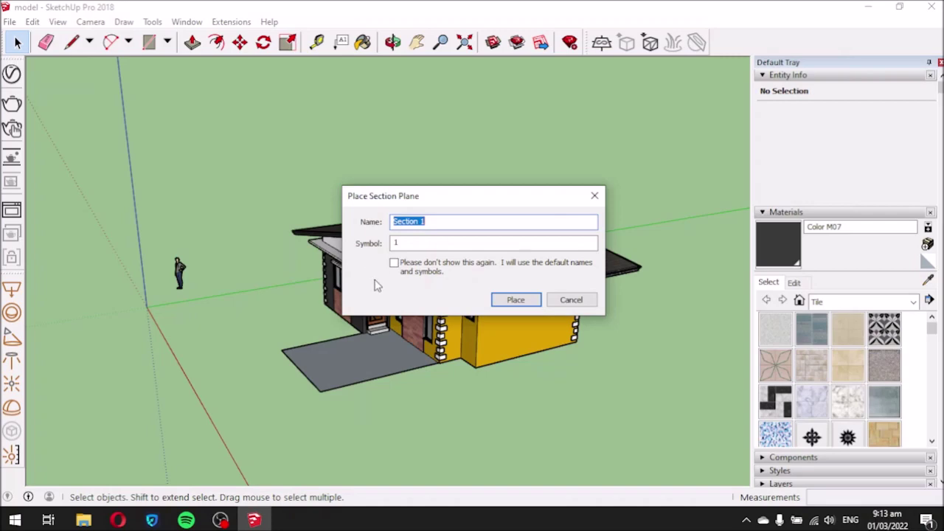
click(507, 303)
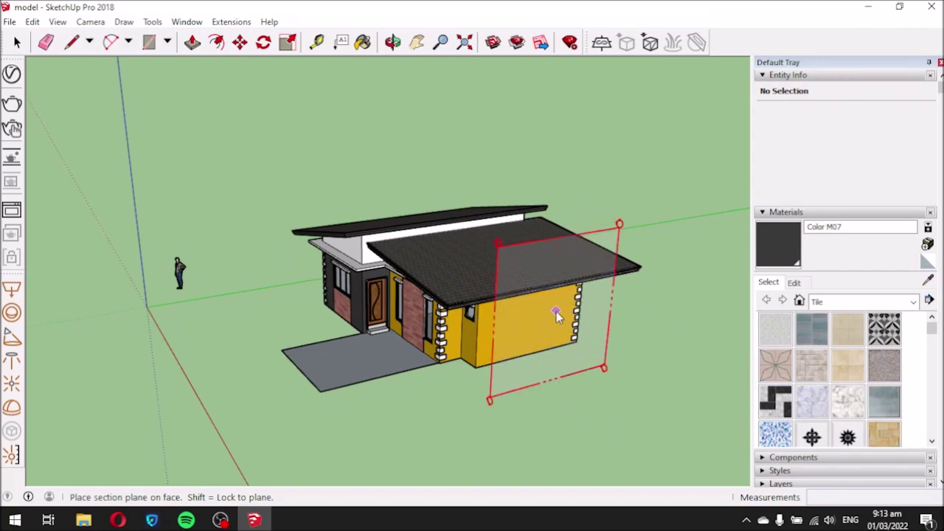
mouse_move(502, 362)
middle_down()
mouse_move(520, 355)
mouse_move(679, 425)
middle_up()
middle_drag(499, 395, 592, 430)
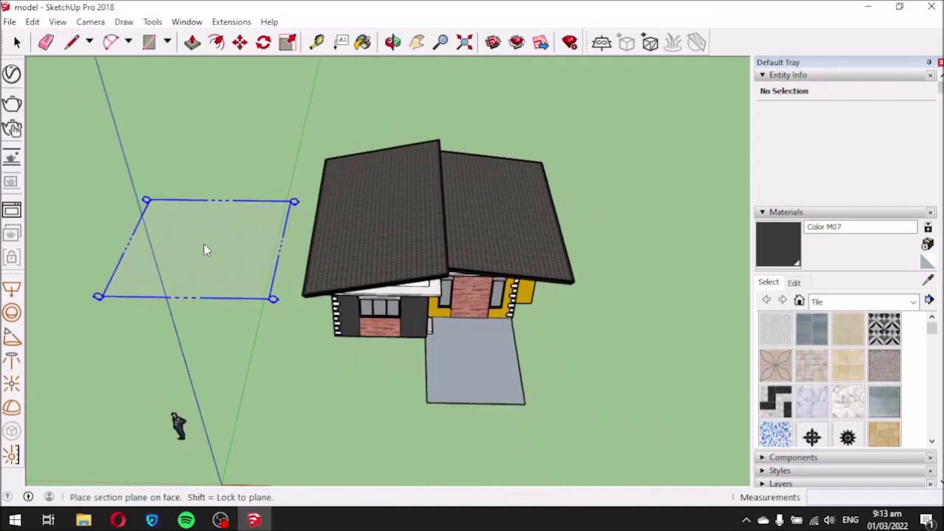
middle_drag(182, 236, 359, 336)
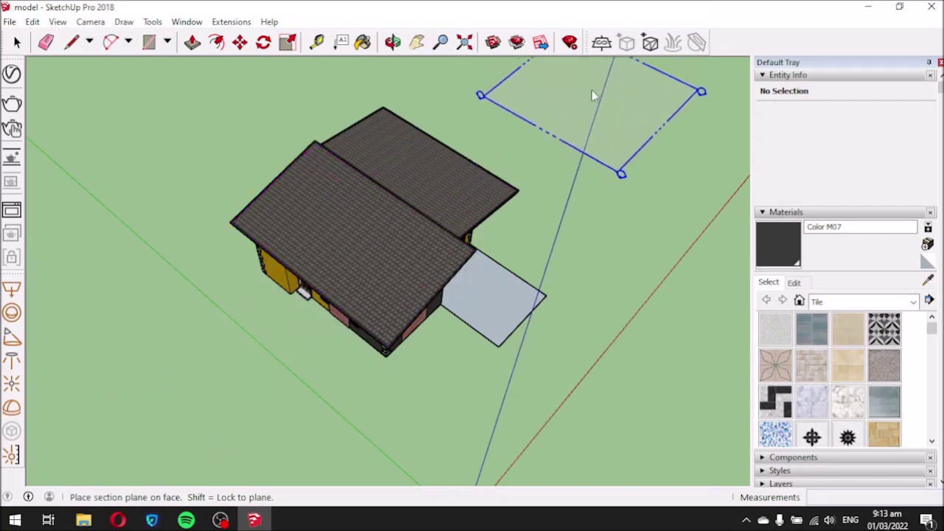
middle_drag(419, 274, 267, 171)
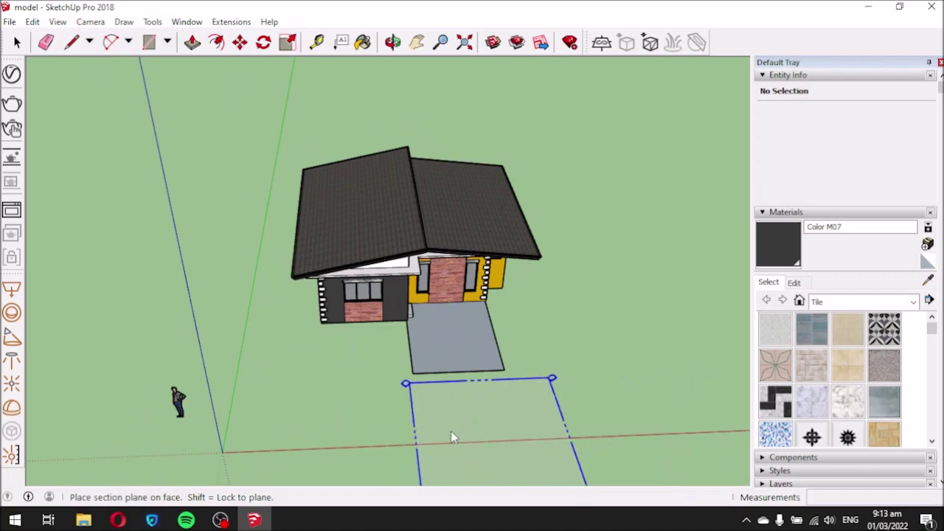
mouse_move(254, 372)
middle_down()
mouse_move(543, 394)
mouse_move(396, 376)
middle_up()
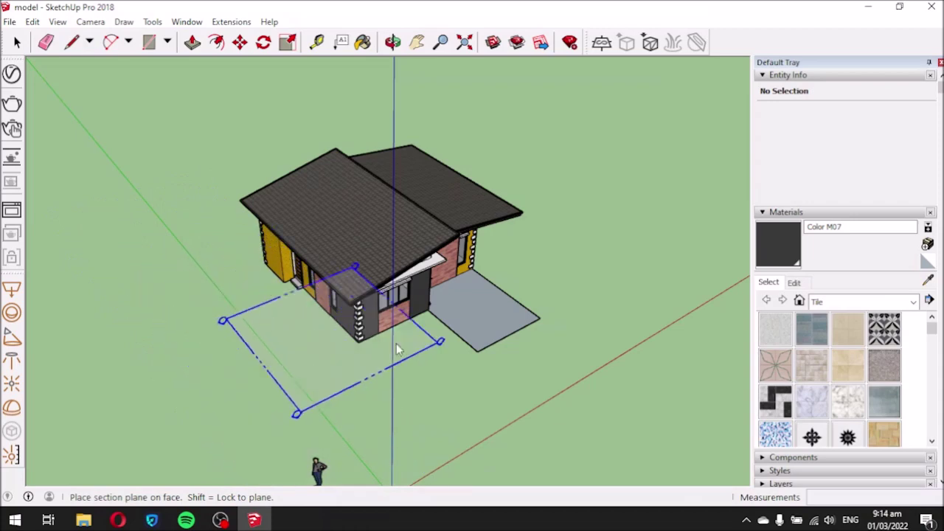
middle_drag(396, 350, 643, 388)
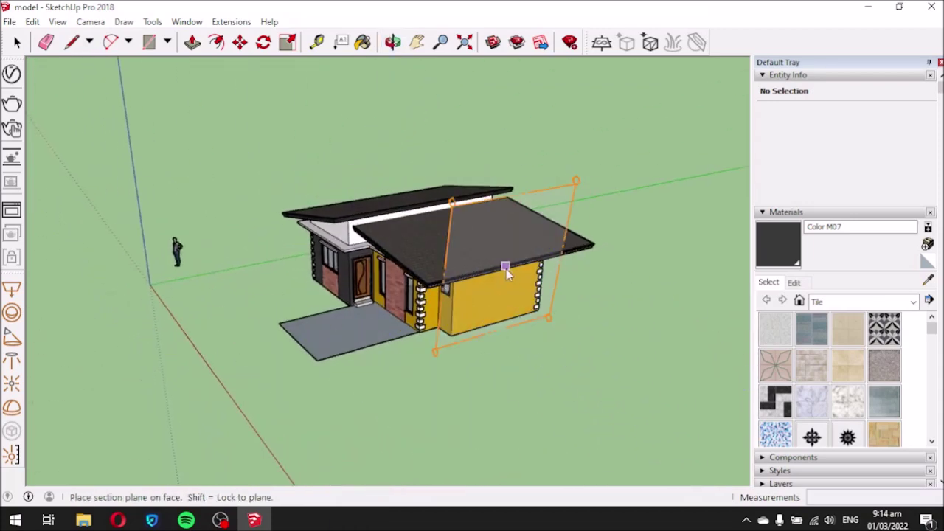
mouse_move(213, 369)
middle_down()
mouse_move(583, 441)
mouse_move(485, 413)
middle_up()
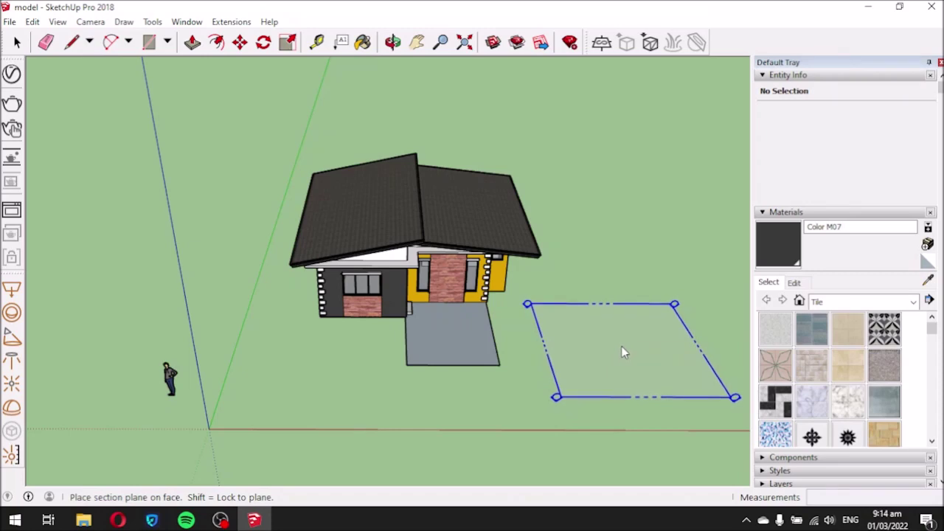
middle_drag(631, 293, 439, 308)
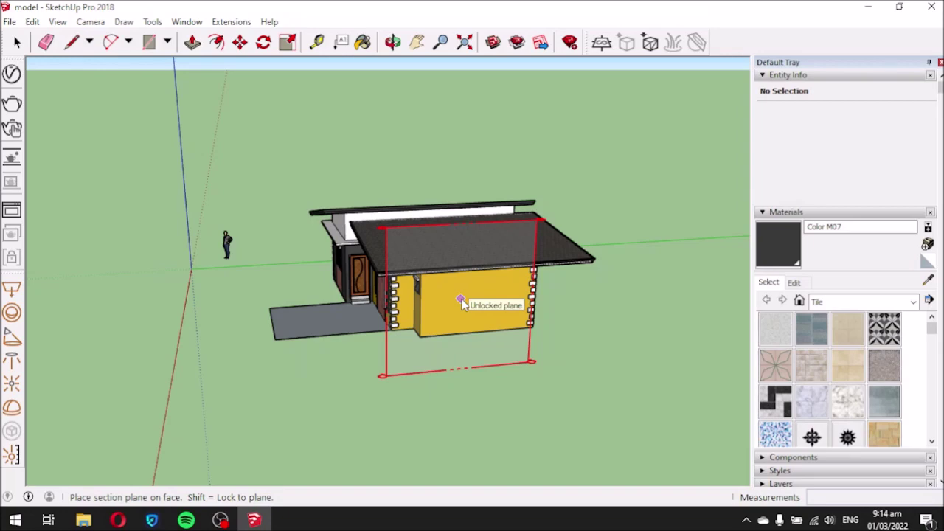
middle_drag(462, 303, 534, 310)
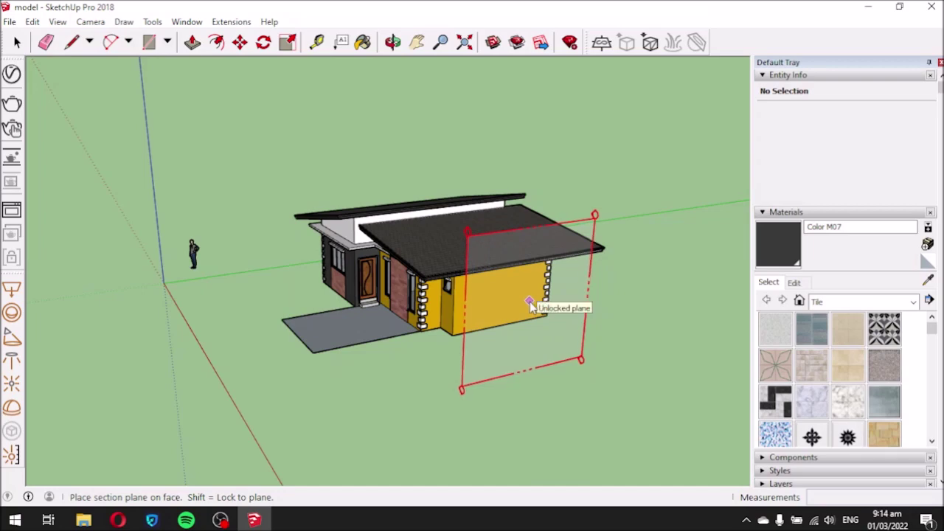
middle_drag(529, 302, 466, 301)
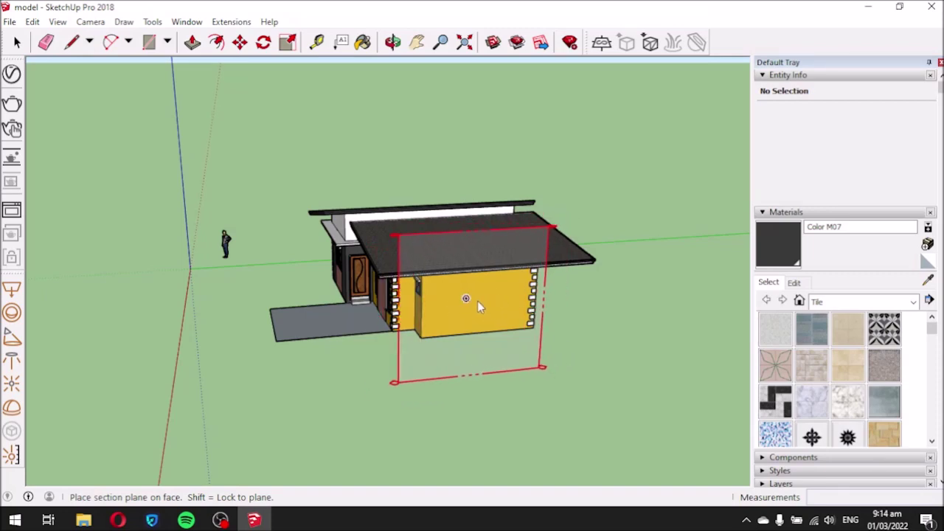
click(471, 299)
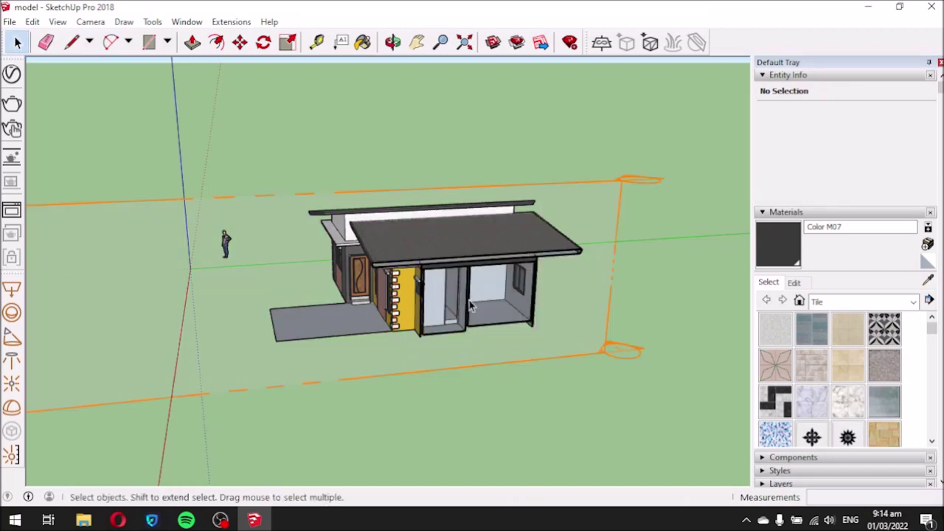
Orbit and zoom around the cut-open house to inspect the section.
middle_drag(406, 344, 670, 344)
scroll(671, 345, down, 3)
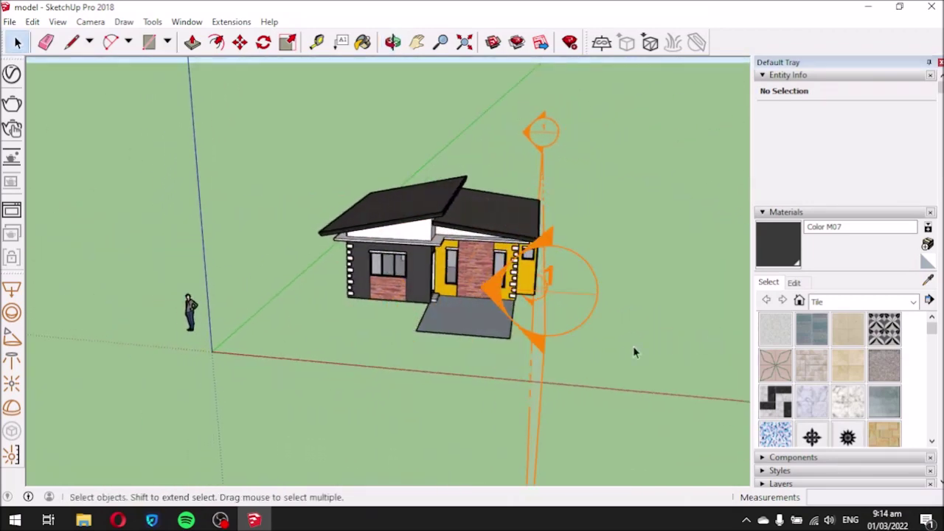
scroll(686, 346, down, 3)
scroll(472, 347, down, 2)
scroll(455, 343, up, 2)
mouse_move(602, 351)
middle_down()
mouse_move(314, 327)
mouse_move(280, 312)
mouse_move(255, 320)
middle_up()
scroll(452, 317, up, 2)
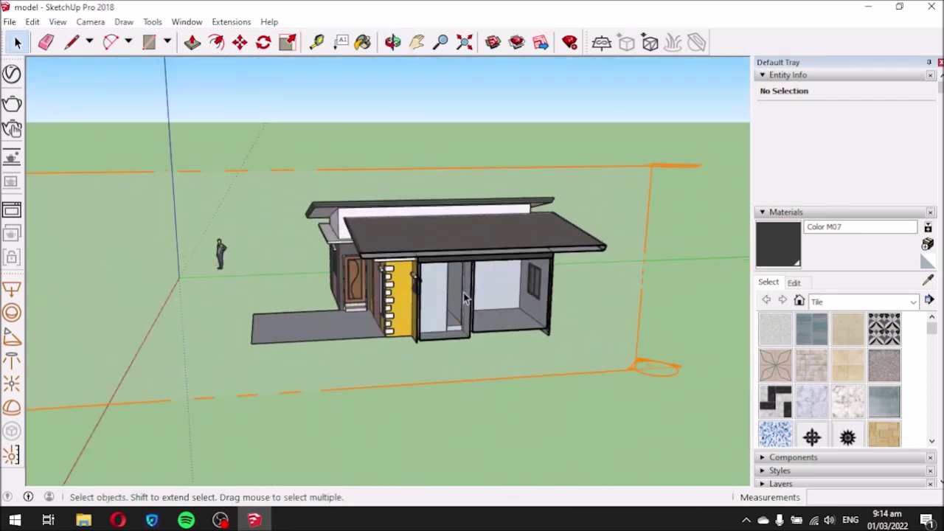
scroll(457, 306, up, 2)
mouse_move(457, 306)
middle_down()
mouse_move(479, 295)
mouse_move(419, 286)
mouse_move(470, 276)
mouse_move(493, 242)
mouse_move(546, 327)
mouse_move(659, 362)
mouse_move(457, 236)
middle_up()
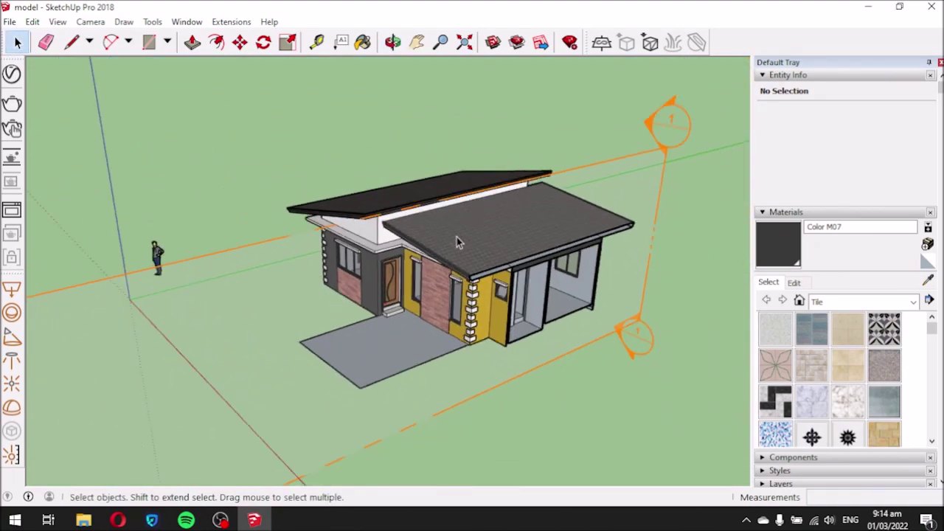
scroll(457, 244, down, 2)
scroll(448, 246, down, 1)
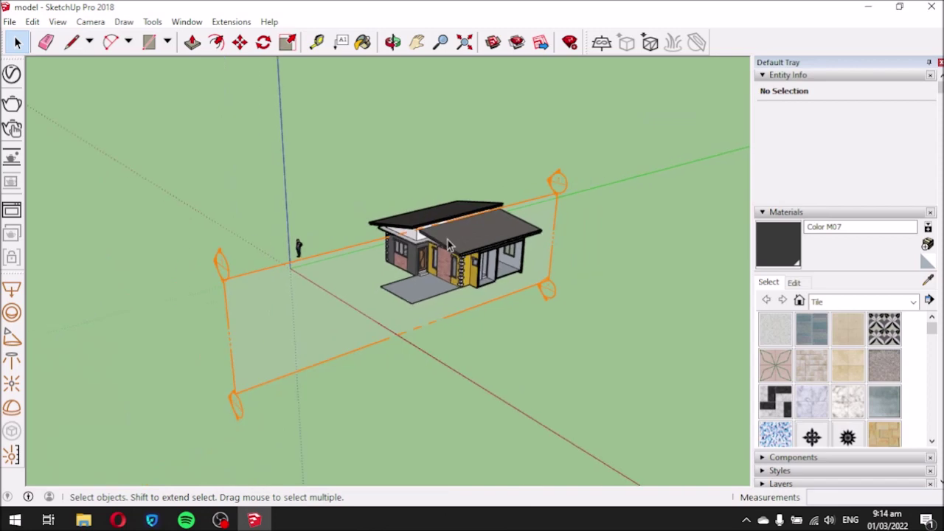
Move the section plane about 6.36 m out from the house.
click(223, 267)
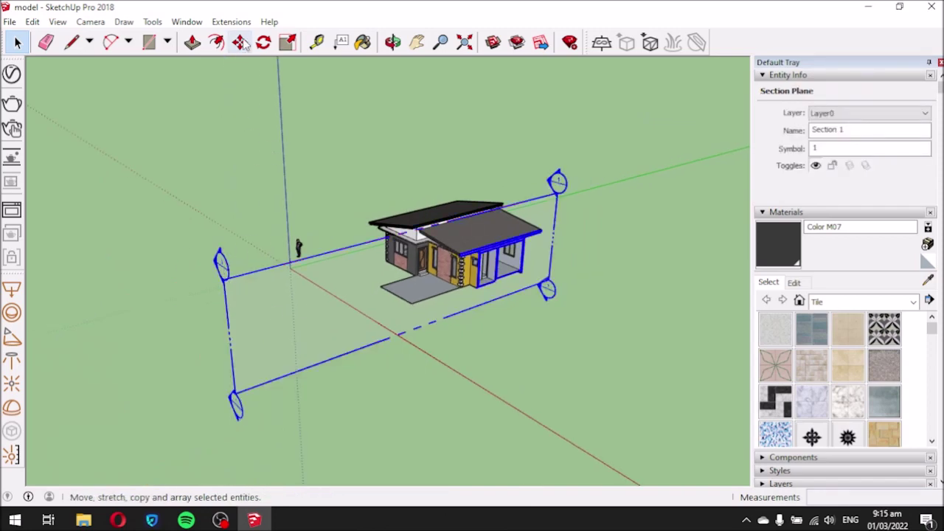
click(240, 42)
click(221, 277)
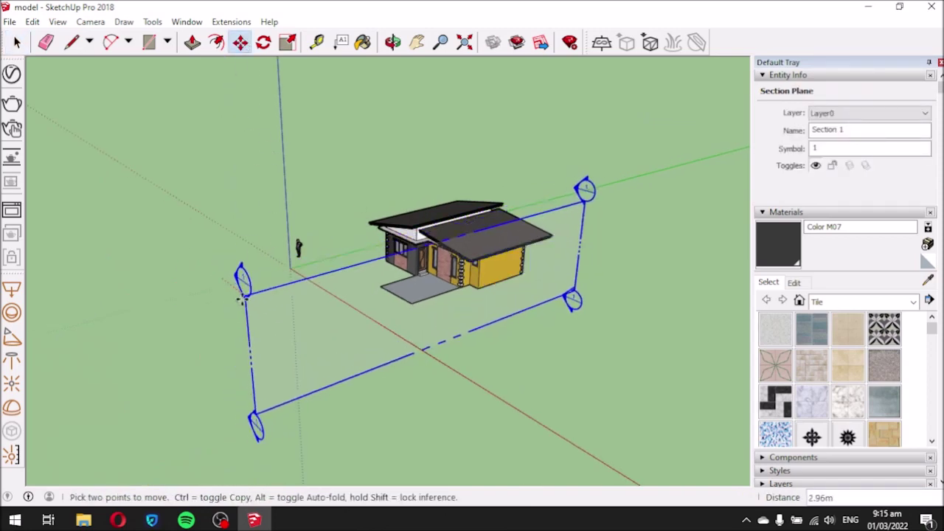
key(space)
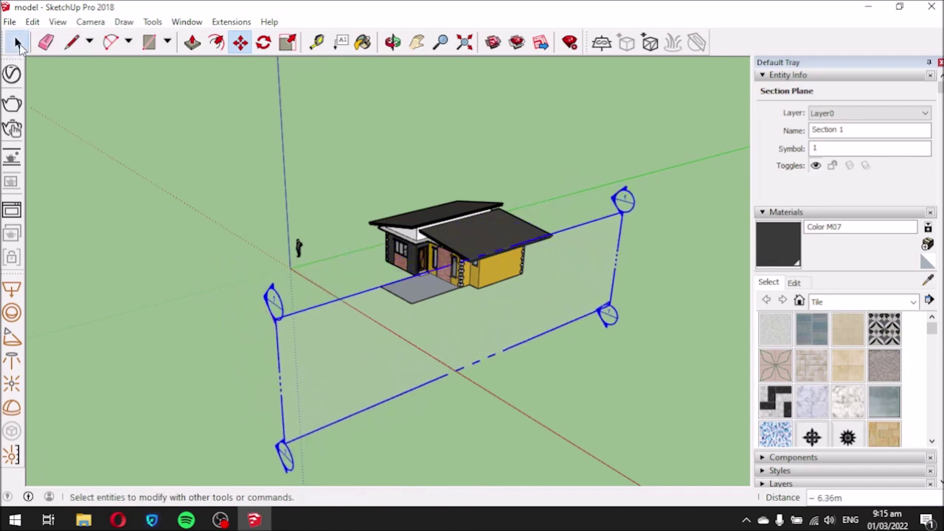
scroll(387, 228, up, 3)
mouse_move(415, 303)
middle_down()
mouse_move(262, 285)
mouse_move(453, 337)
mouse_move(436, 243)
middle_up()
scroll(434, 242, up, 3)
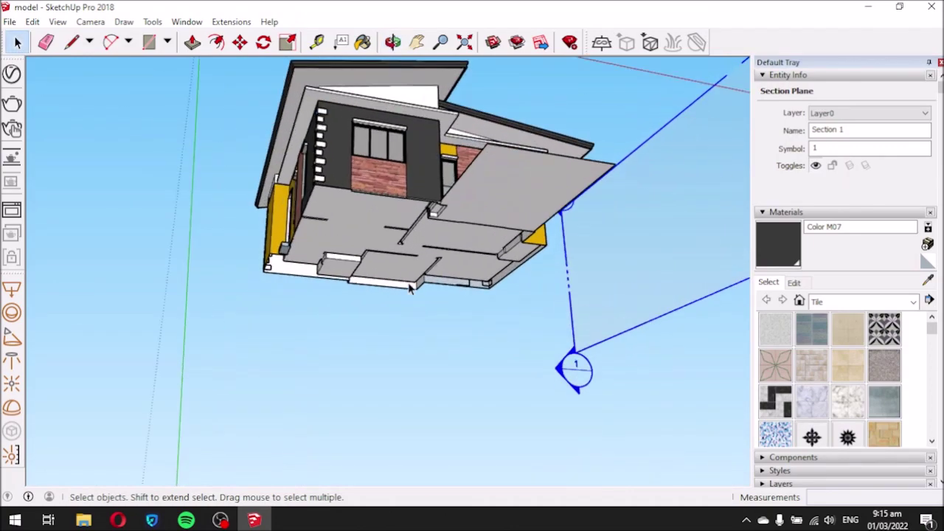
scroll(372, 222, up, 2)
Draw an edge on the underside from the slab corner to the wall corner.
middle_drag(320, 252, 480, 327)
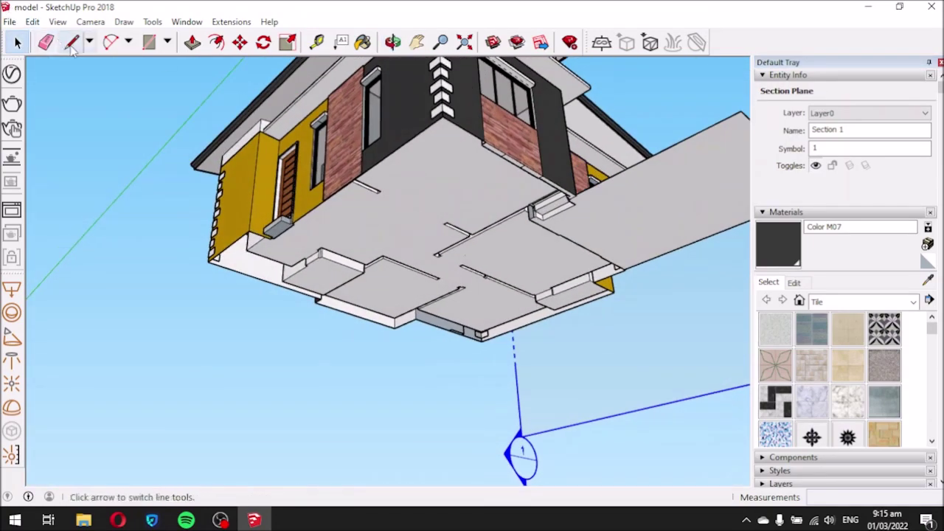
click(71, 42)
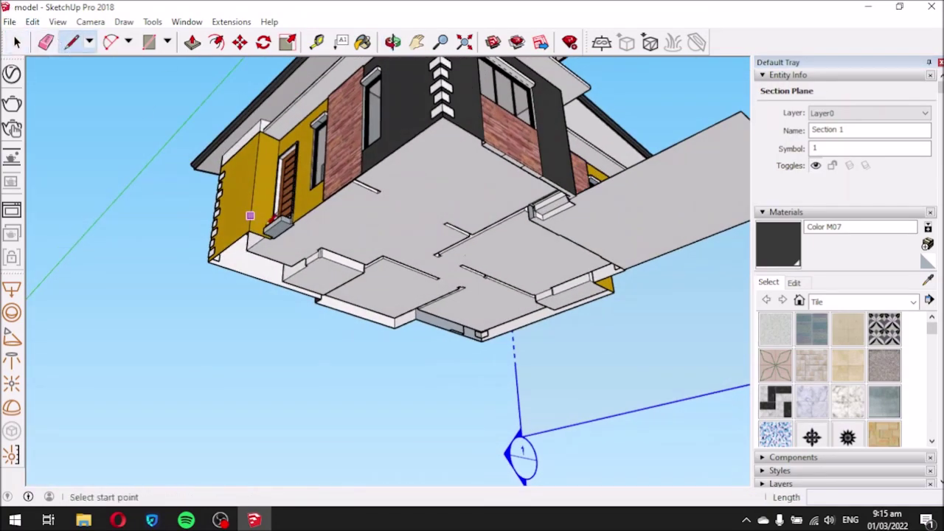
click(249, 231)
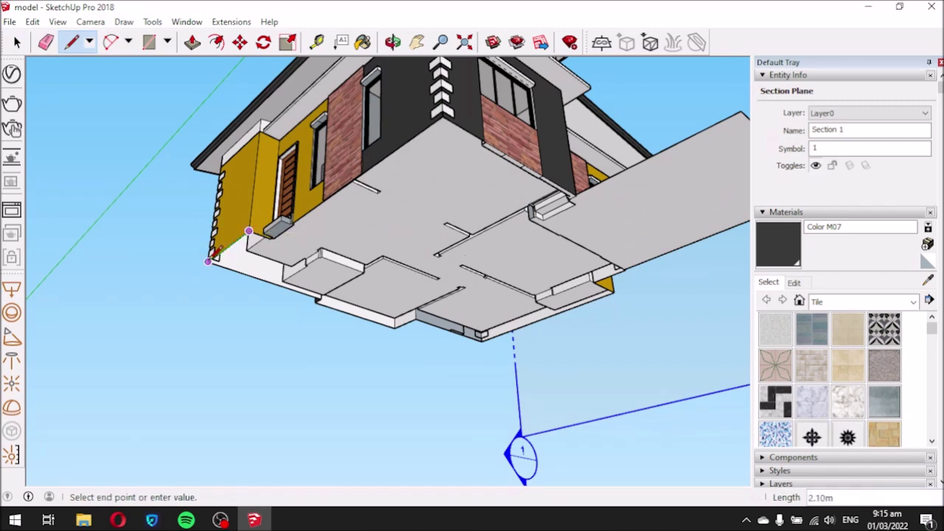
scroll(207, 260, up, 2)
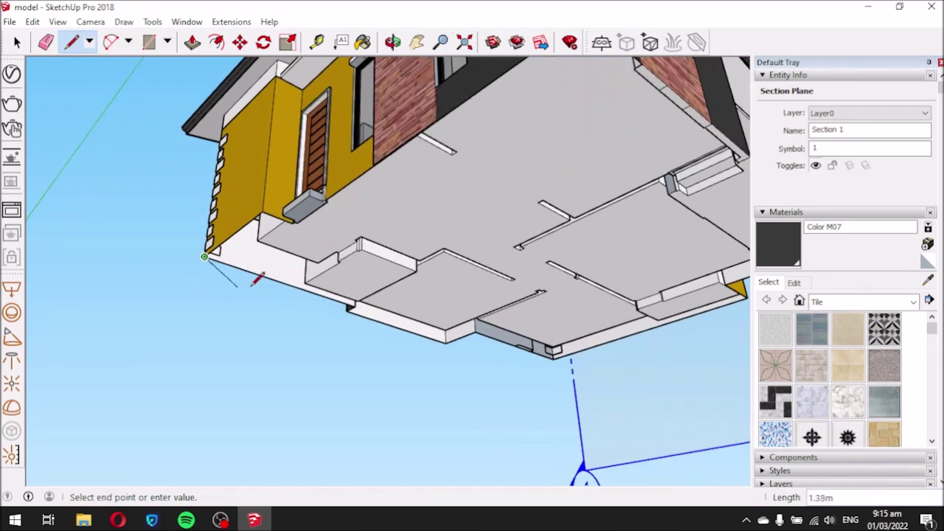
middle_drag(338, 289, 303, 277)
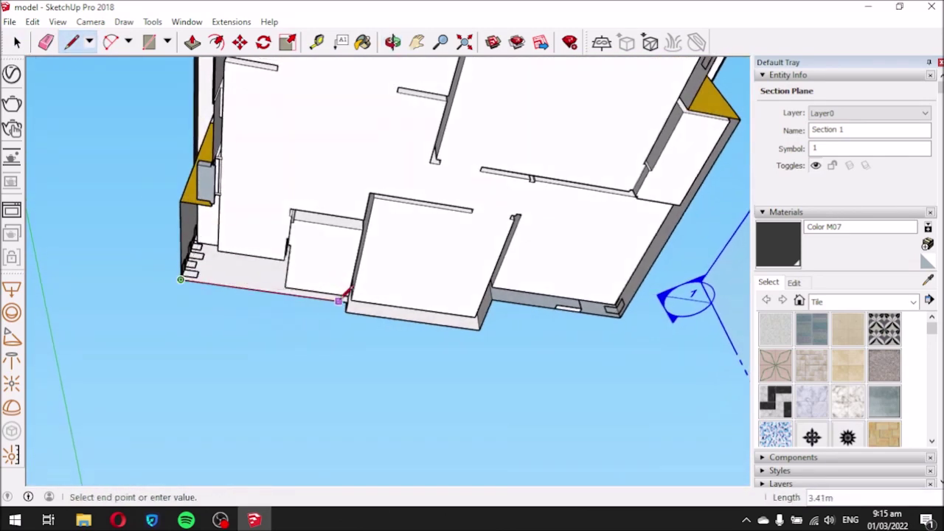
click(347, 302)
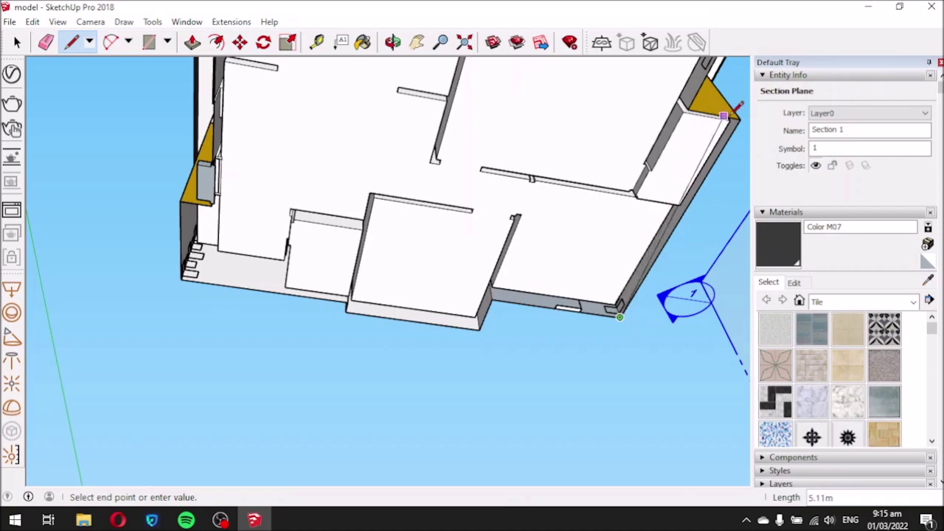
Draw a second edge from a wall endpoint so an underside face closes.
mouse_move(644, 108)
middle_down()
mouse_move(418, 258)
mouse_move(424, 243)
middle_up()
click(439, 162)
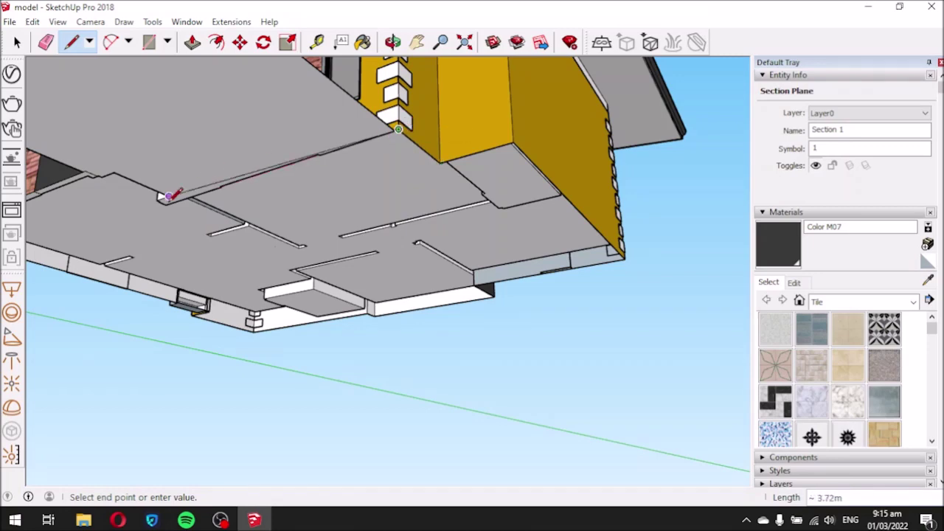
middle_drag(184, 188, 270, 110)
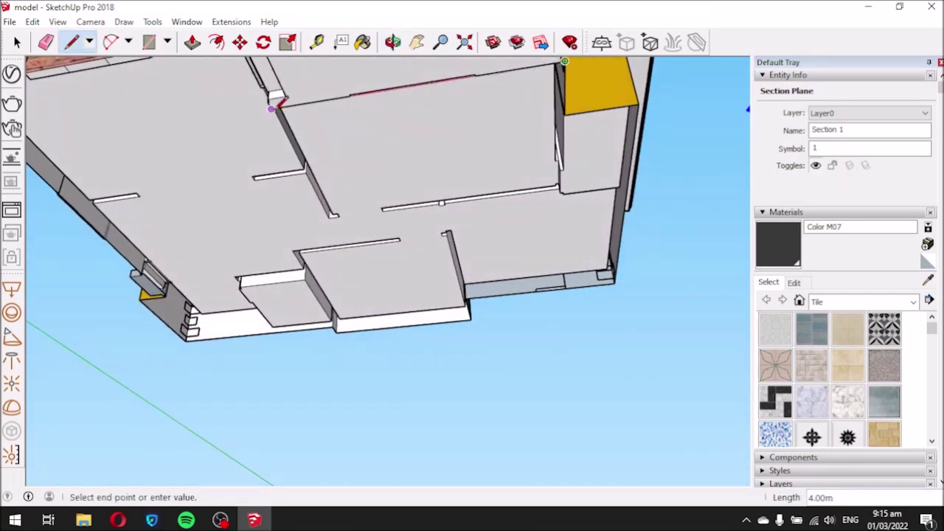
middle_drag(279, 100, 465, 151)
mouse_move(267, 109)
middle_down()
mouse_move(354, 154)
mouse_move(375, 147)
middle_up()
scroll(432, 143, up, 2)
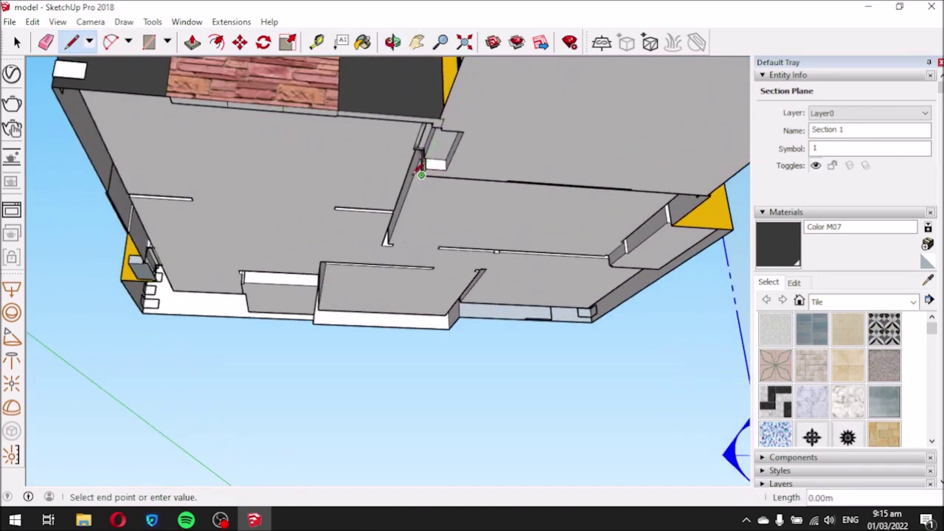
scroll(417, 170, up, 2)
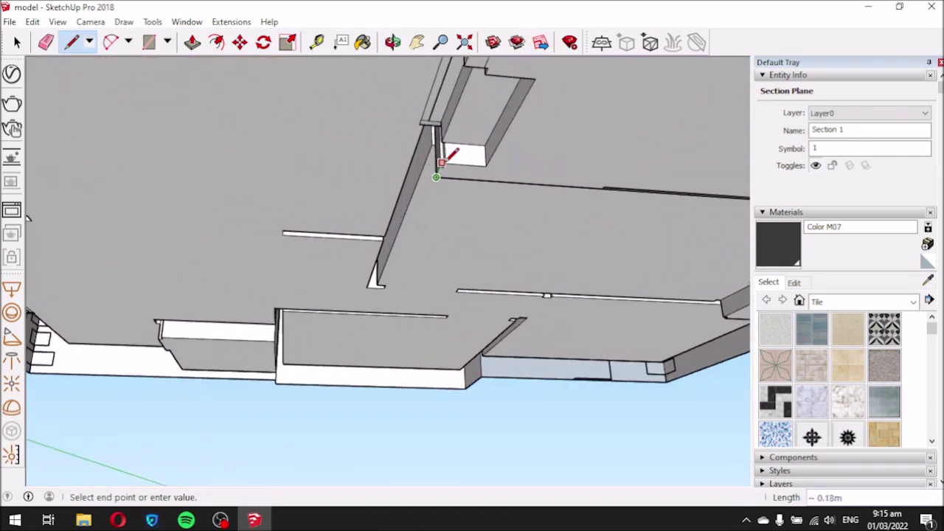
scroll(436, 167, down, 2)
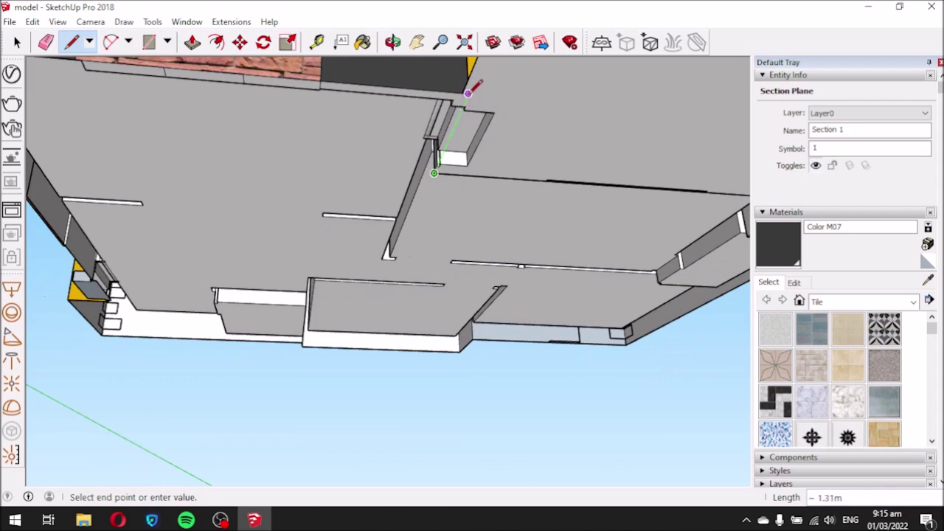
scroll(464, 99, down, 2)
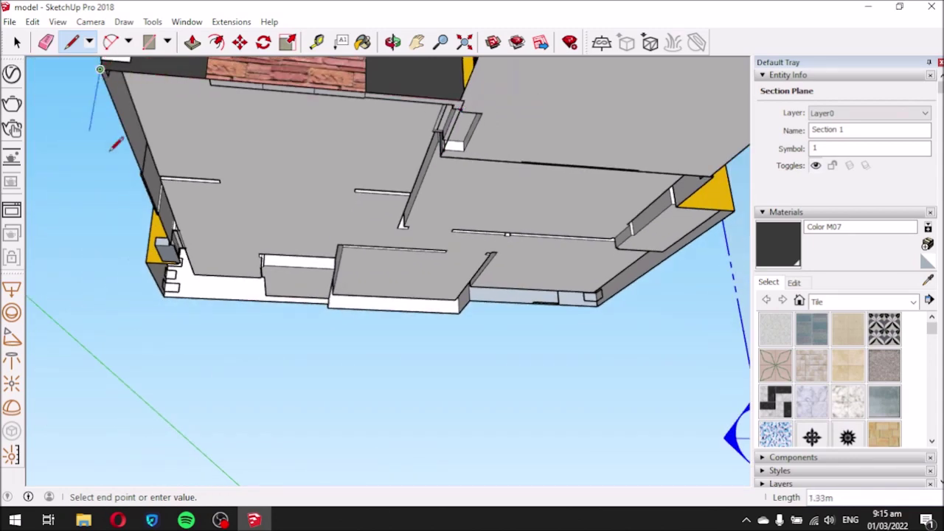
mouse_move(168, 258)
middle_down()
mouse_move(221, 204)
mouse_move(253, 205)
middle_up()
scroll(248, 184, up, 2)
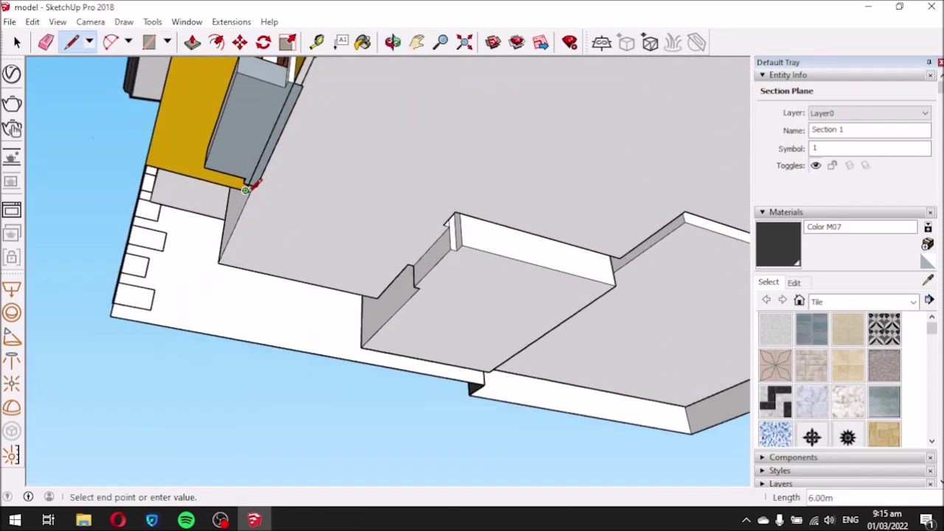
click(146, 164)
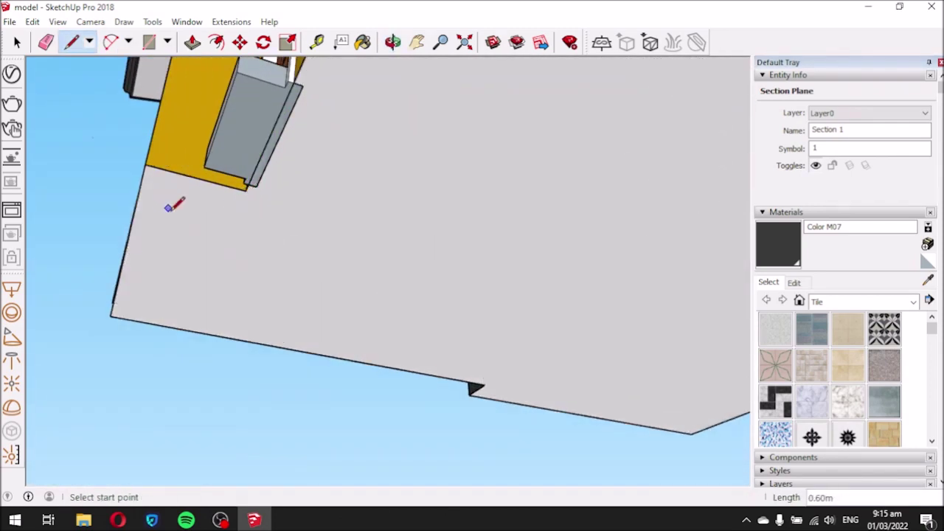
Draw an edge between the corners of the notch in the underside.
scroll(165, 206, down, 2)
scroll(243, 211, down, 2)
mouse_move(259, 211)
middle_down()
mouse_move(332, 189)
mouse_move(264, 190)
middle_up()
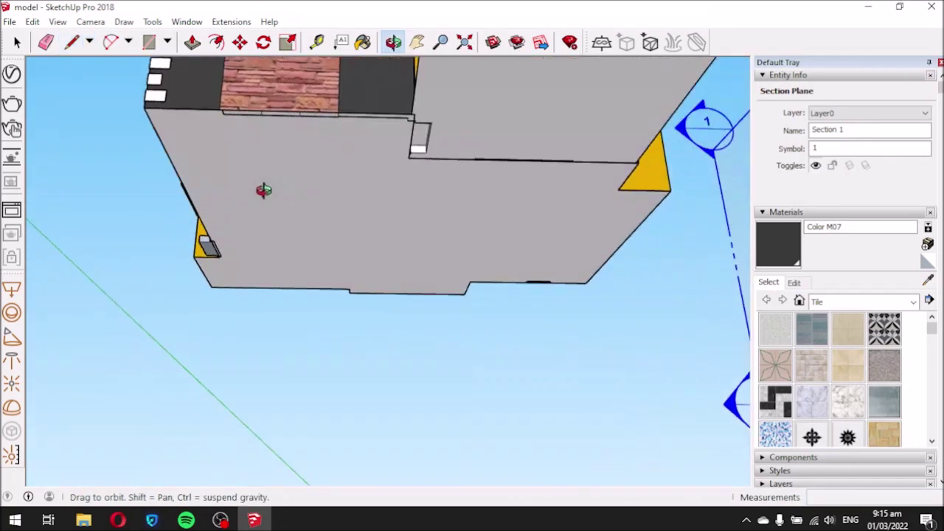
scroll(421, 144, up, 2)
scroll(428, 137, up, 2)
scroll(438, 122, up, 1)
mouse_move(438, 122)
middle_down()
mouse_move(385, 81)
mouse_move(211, 110)
mouse_move(421, 158)
middle_up()
scroll(453, 207, up, 1)
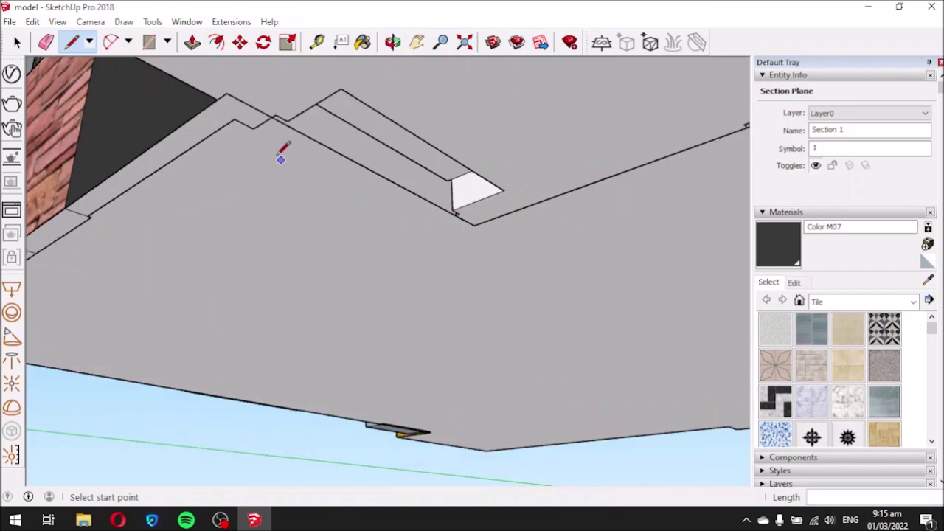
click(272, 117)
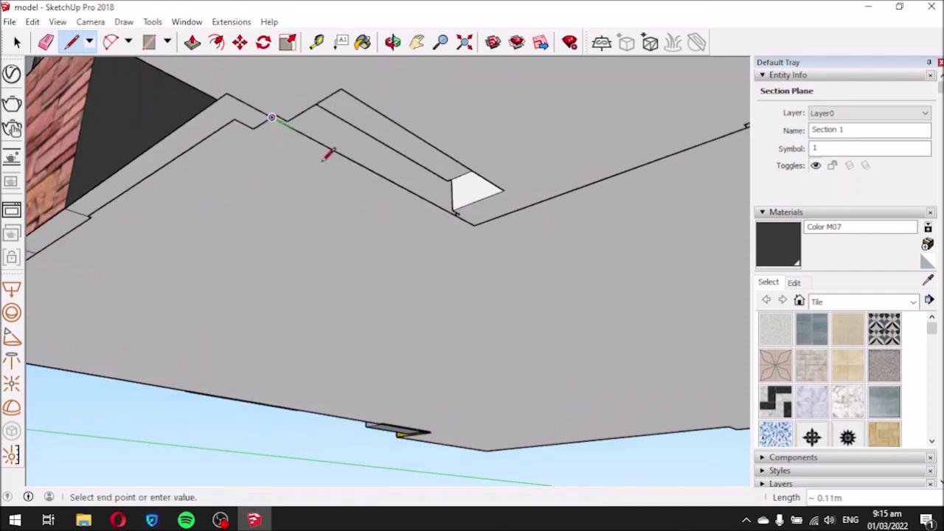
click(455, 216)
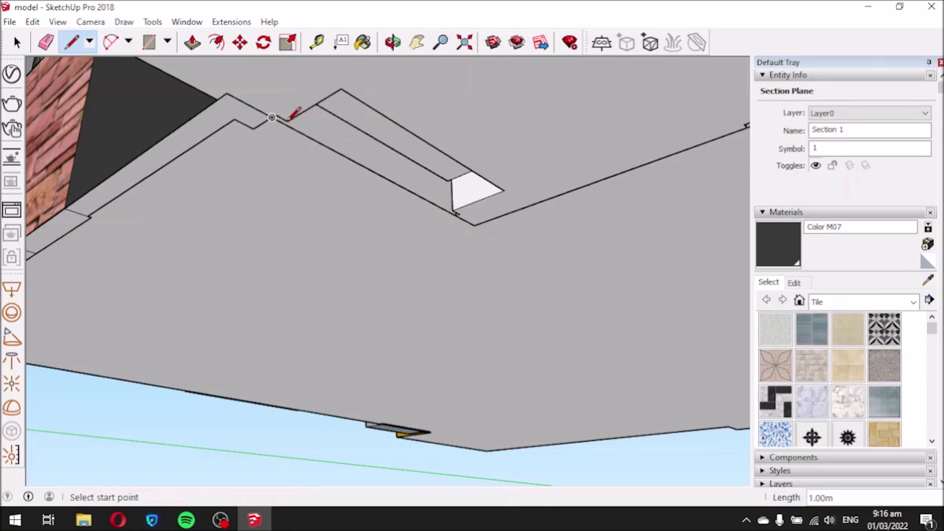
Cancel a stray line with Esc, start another edge, and inspect the floor slab.
scroll(506, 175, up, 2)
middle_drag(506, 175, 490, 166)
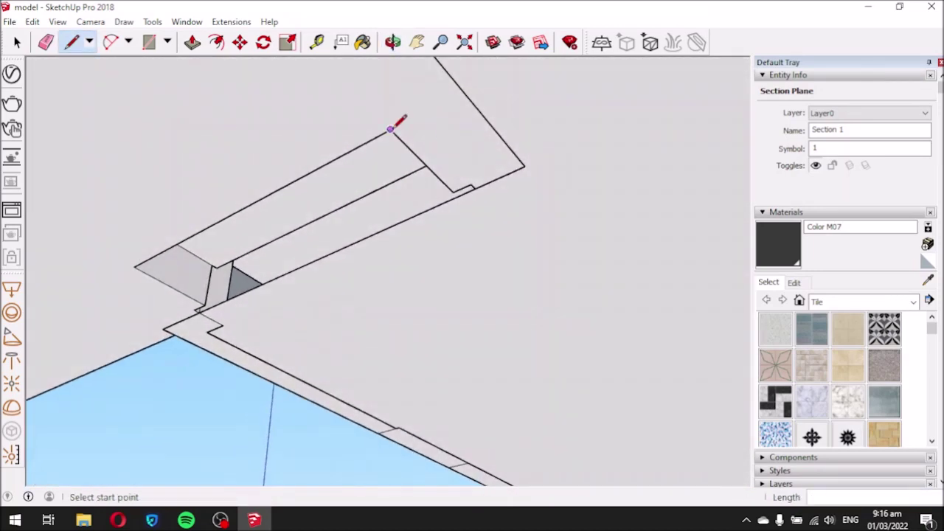
click(390, 129)
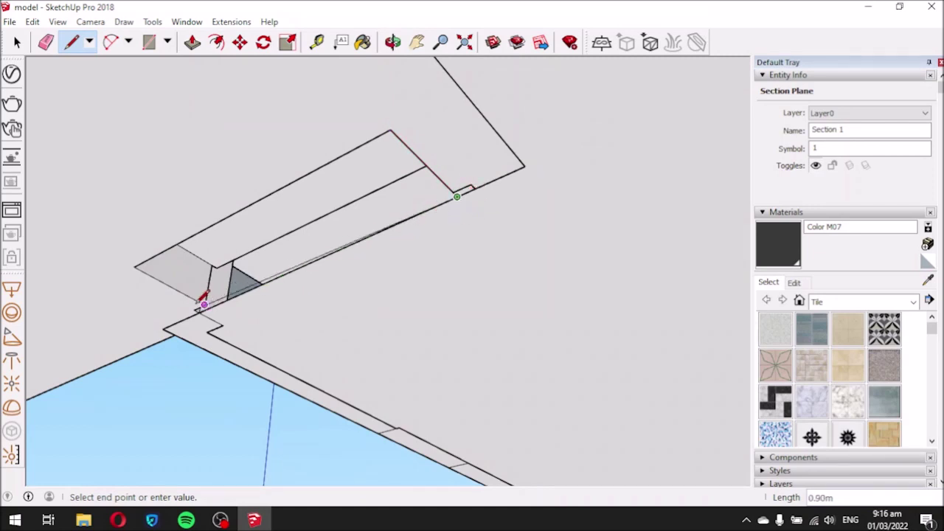
key(Escape)
click(135, 266)
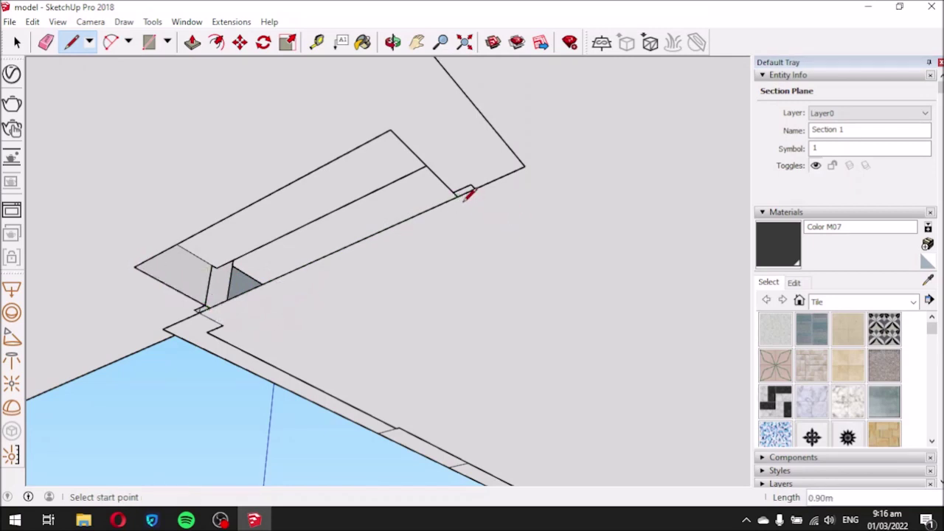
mouse_move(442, 223)
middle_down()
mouse_move(157, 169)
mouse_move(131, 276)
mouse_move(243, 246)
mouse_move(317, 307)
mouse_move(529, 339)
mouse_move(670, 317)
mouse_move(206, 214)
middle_up()
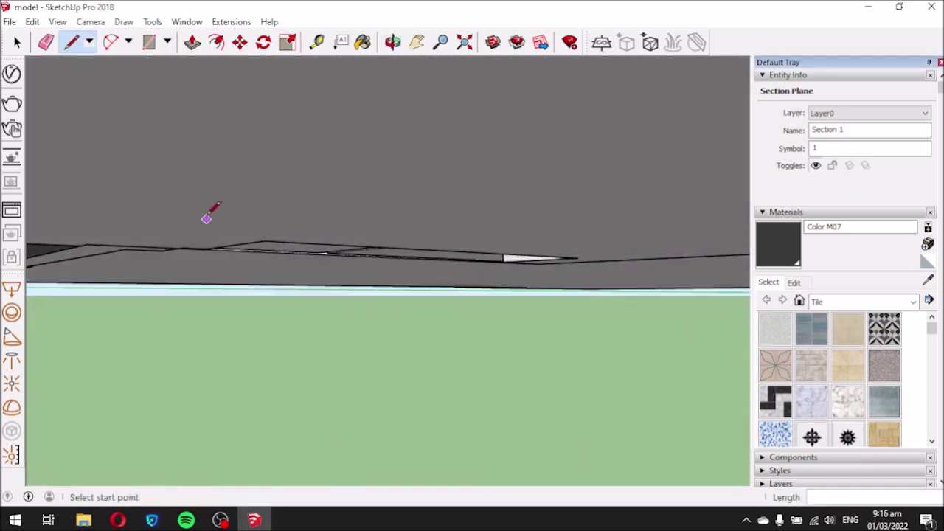
mouse_move(449, 169)
middle_down()
mouse_move(84, 122)
mouse_move(362, 332)
mouse_move(236, 192)
middle_up()
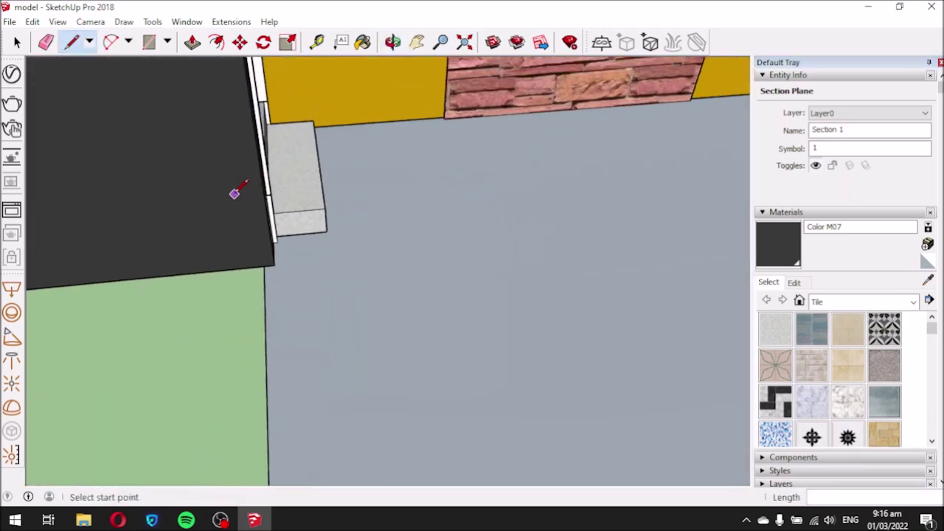
mouse_move(308, 230)
middle_down()
mouse_move(453, 401)
mouse_move(196, 126)
middle_up()
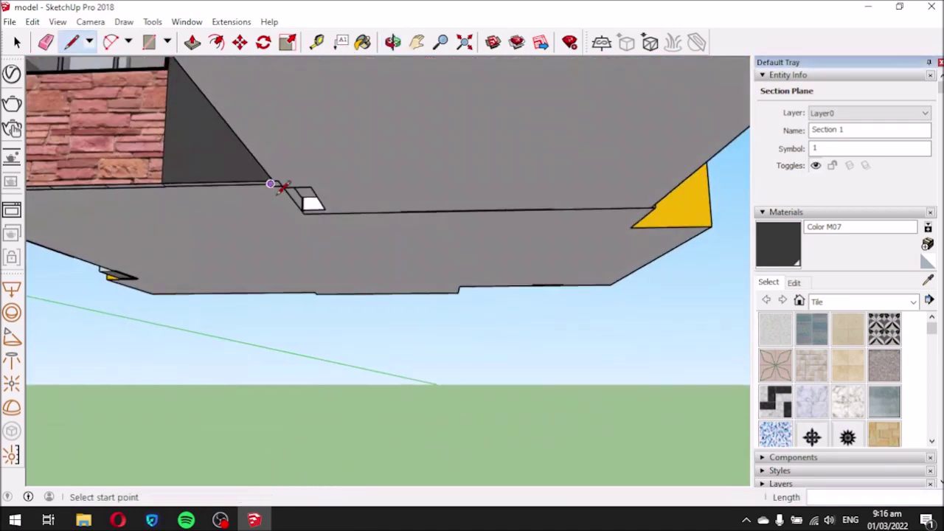
mouse_move(311, 245)
middle_down()
mouse_move(295, 327)
mouse_move(177, 325)
mouse_move(240, 381)
mouse_move(237, 355)
middle_up()
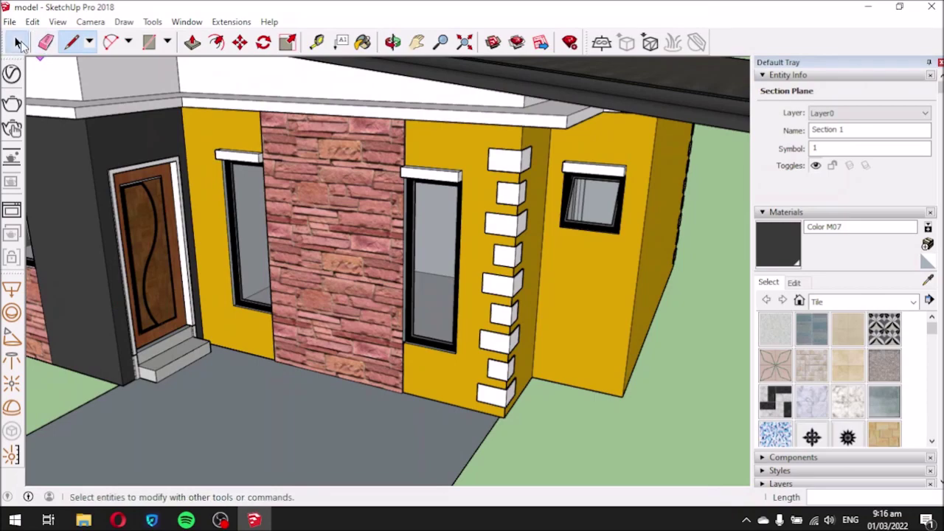
Move the Section 1 plane by its corner toward the yellow side wall, then grab it again.
click(17, 42)
scroll(249, 259, down, 5)
scroll(338, 255, down, 5)
mouse_move(387, 268)
middle_down()
mouse_move(467, 163)
mouse_move(396, 239)
middle_up()
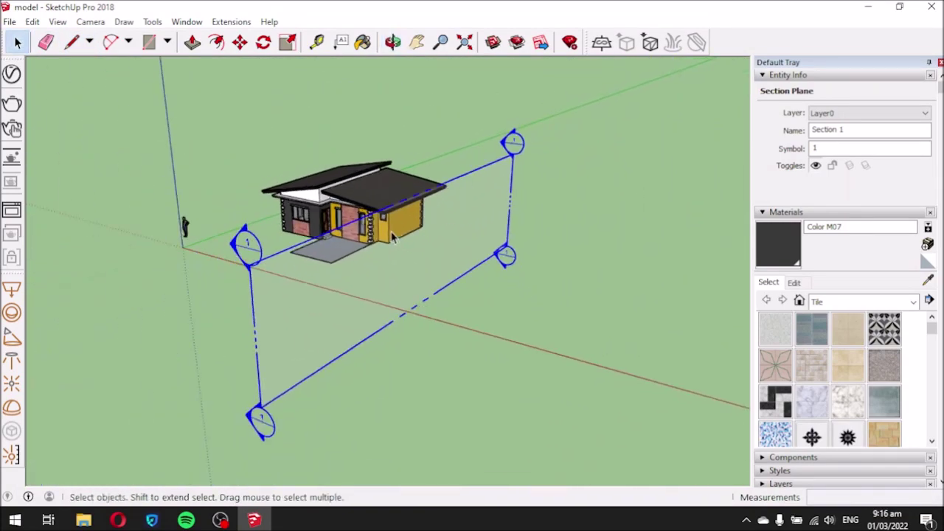
scroll(397, 239, up, 2)
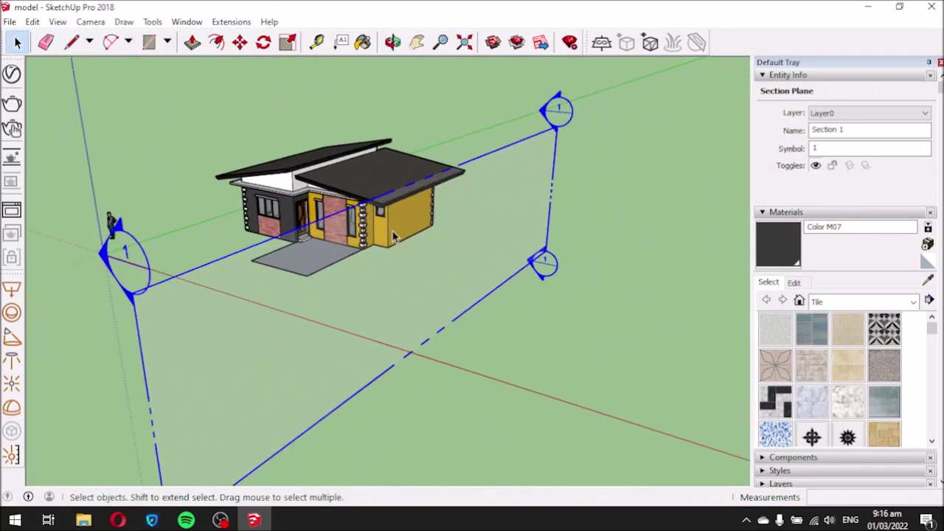
click(240, 43)
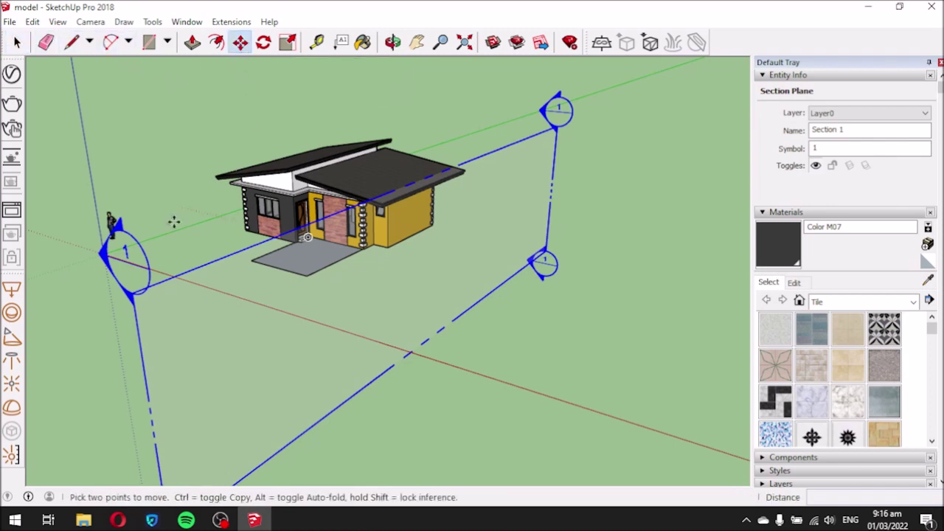
click(132, 295)
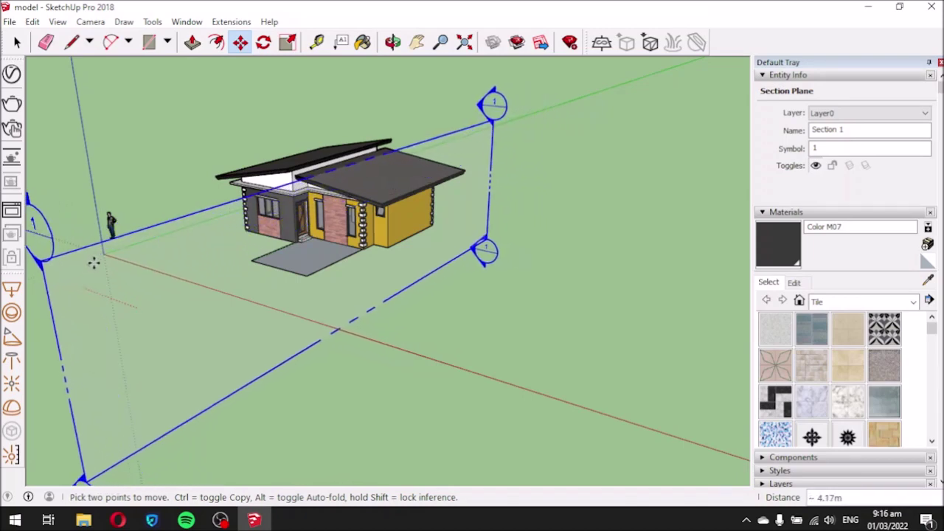
click(90, 261)
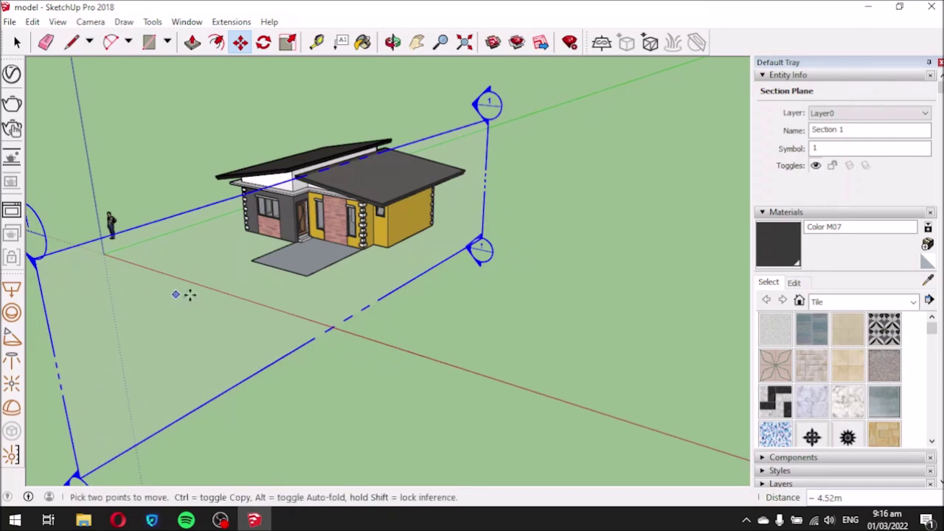
mouse_move(536, 98)
middle_down()
mouse_move(533, 89)
mouse_move(249, 238)
mouse_move(46, 158)
mouse_move(73, 172)
middle_up()
click(468, 151)
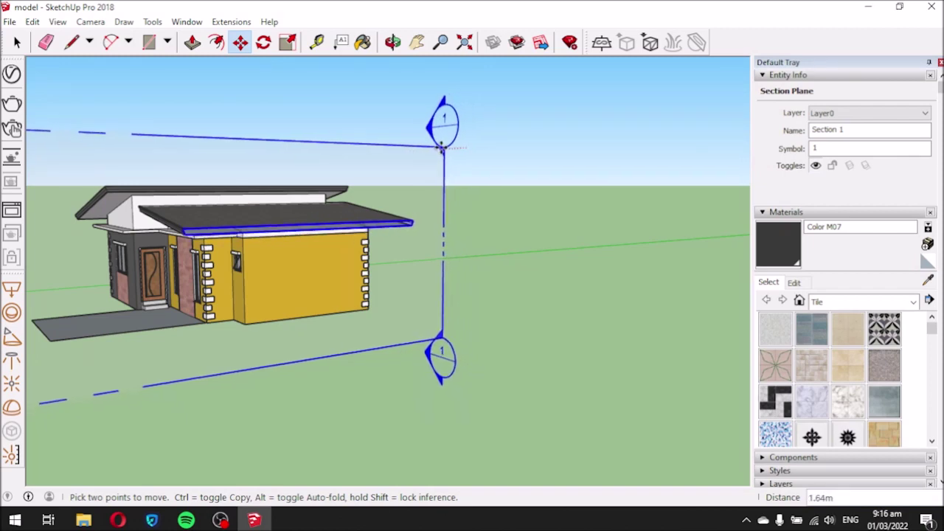
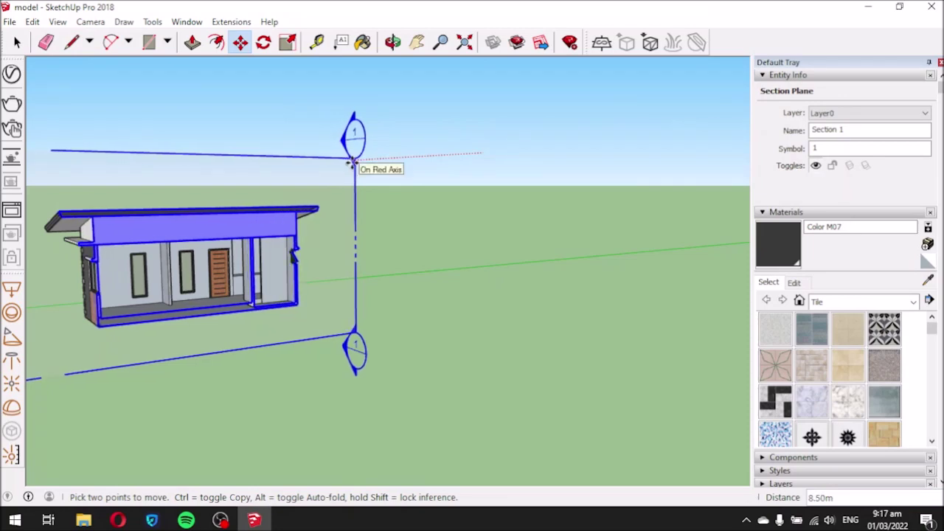
Drop Section 1 along the red axis through the house, then orbit and zoom to check the cut.
click(354, 160)
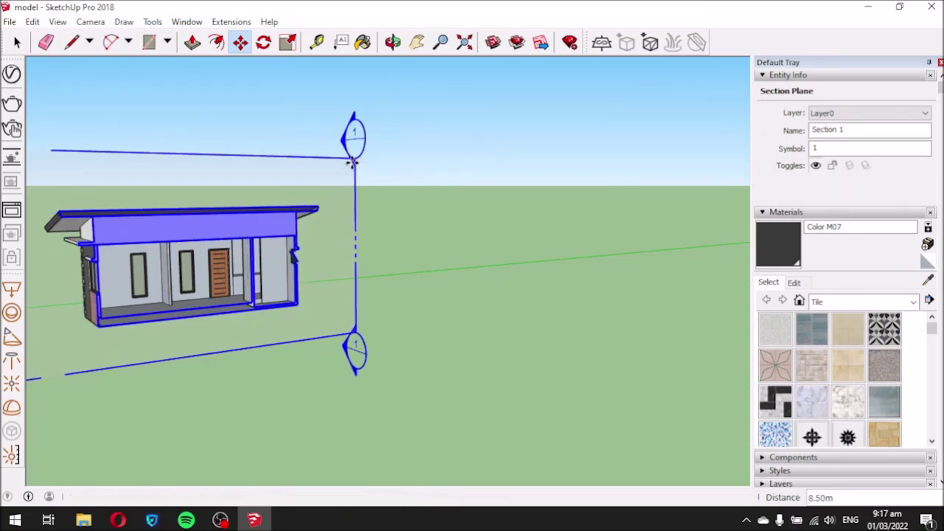
mouse_move(353, 159)
middle_down()
mouse_move(115, 218)
mouse_move(371, 255)
middle_up()
scroll(371, 255, up, 3)
scroll(371, 254, up, 2)
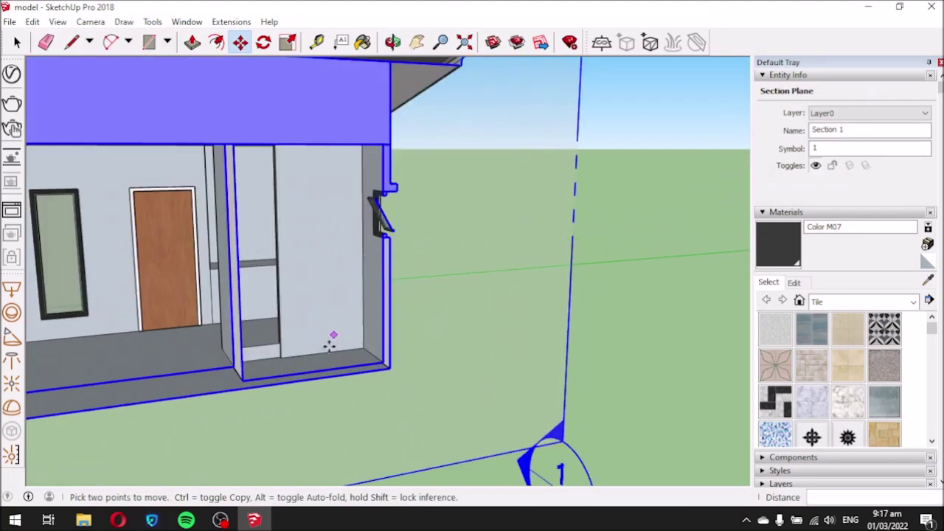
scroll(349, 374, down, 2)
mouse_move(327, 344)
middle_down()
mouse_move(274, 362)
mouse_move(213, 349)
middle_up()
mouse_move(280, 337)
middle_down()
mouse_move(205, 386)
mouse_move(267, 401)
mouse_move(312, 288)
mouse_move(270, 386)
middle_up()
key(m)
middle_drag(460, 226, 434, 312)
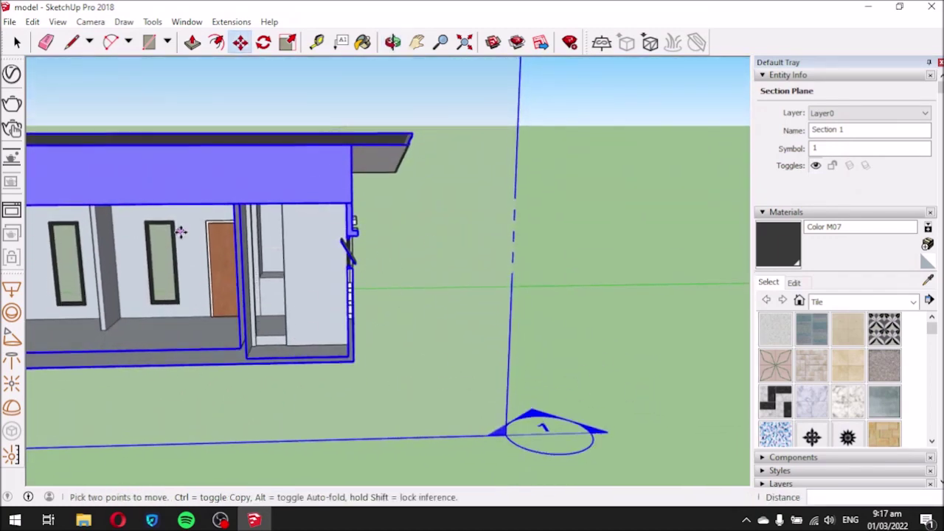
scroll(193, 219, down, 3)
scroll(84, 204, up, 1)
scroll(92, 213, up, 1)
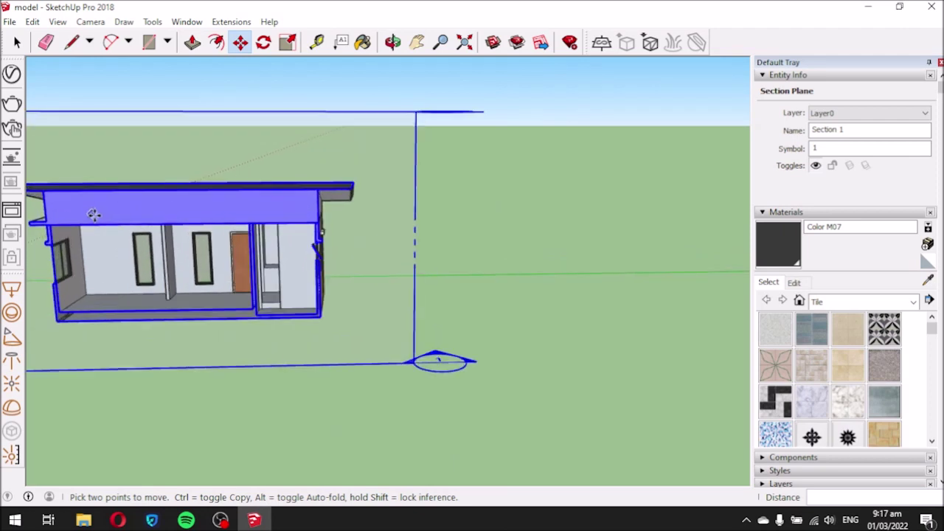
Switch the camera to Parallel Projection and the Right standard view, zoomed in on the house.
click(88, 22)
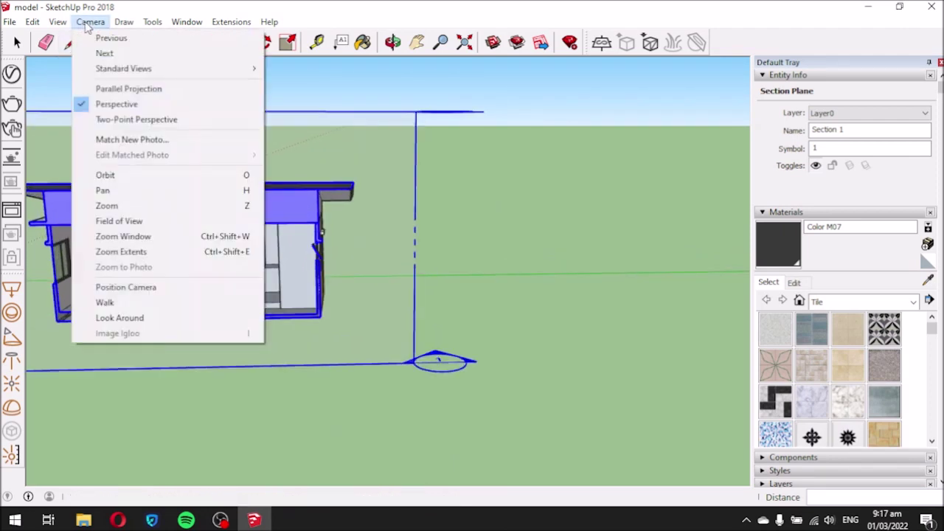
click(116, 89)
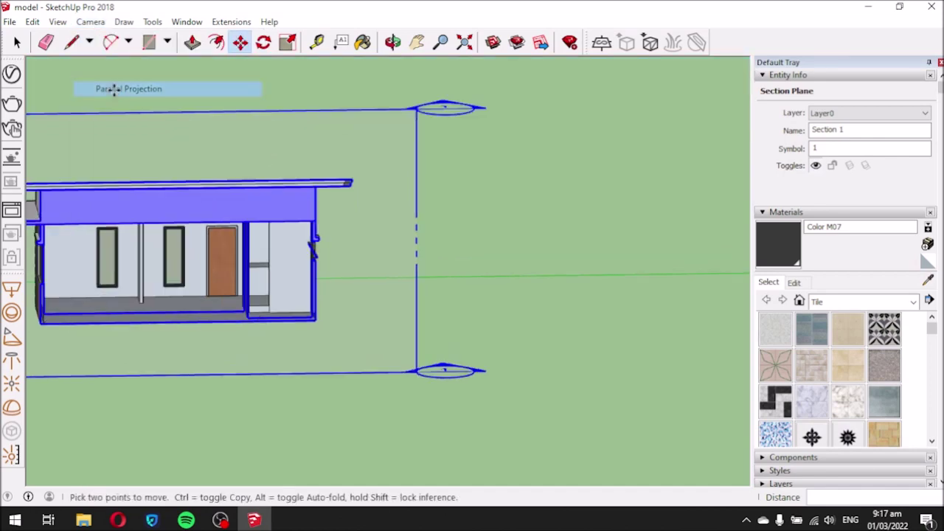
click(82, 24)
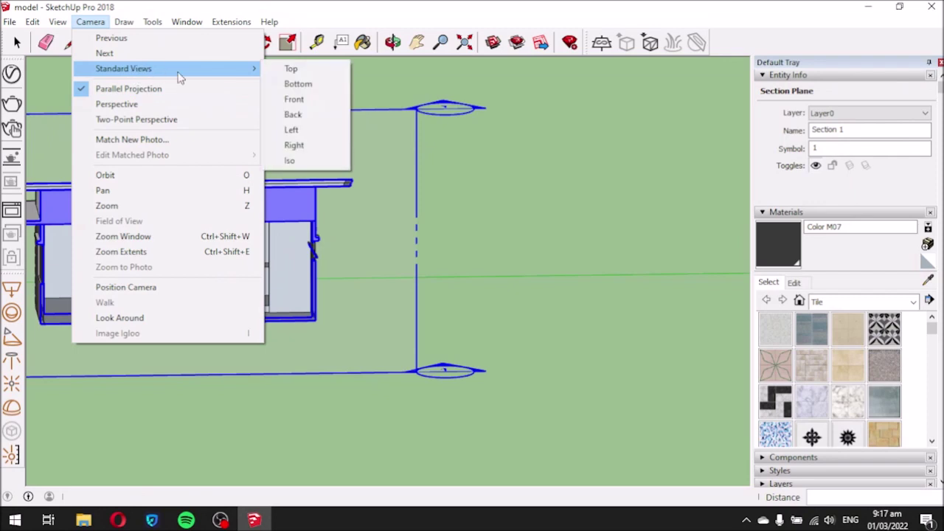
mouse_move(123, 68)
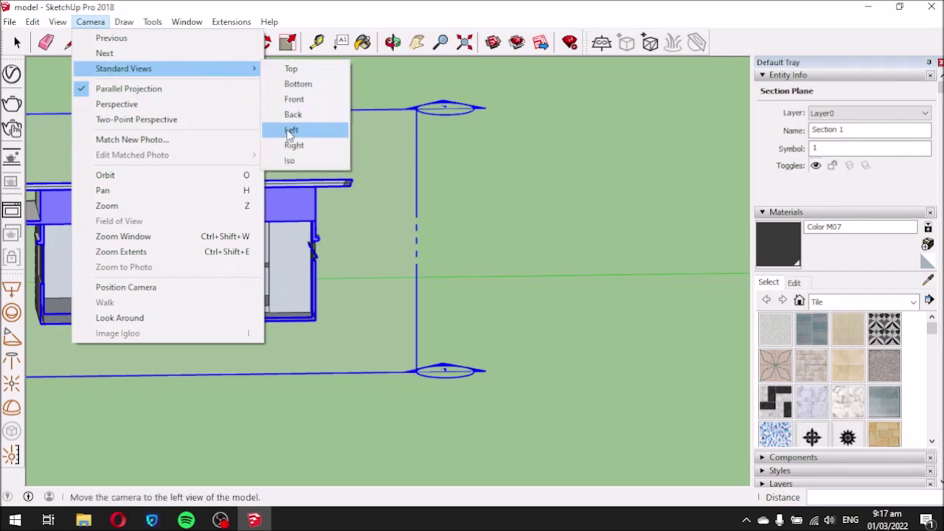
click(284, 145)
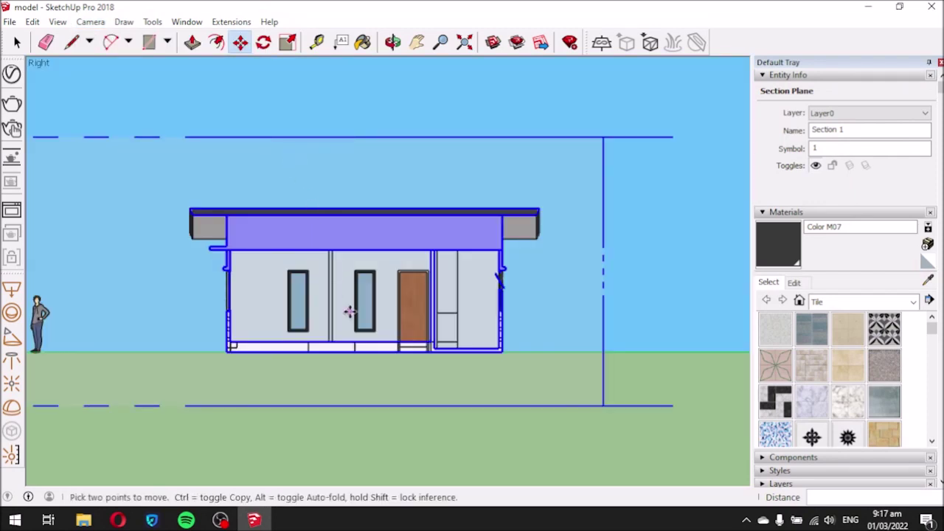
scroll(349, 312, up, 2)
scroll(354, 310, up, 2)
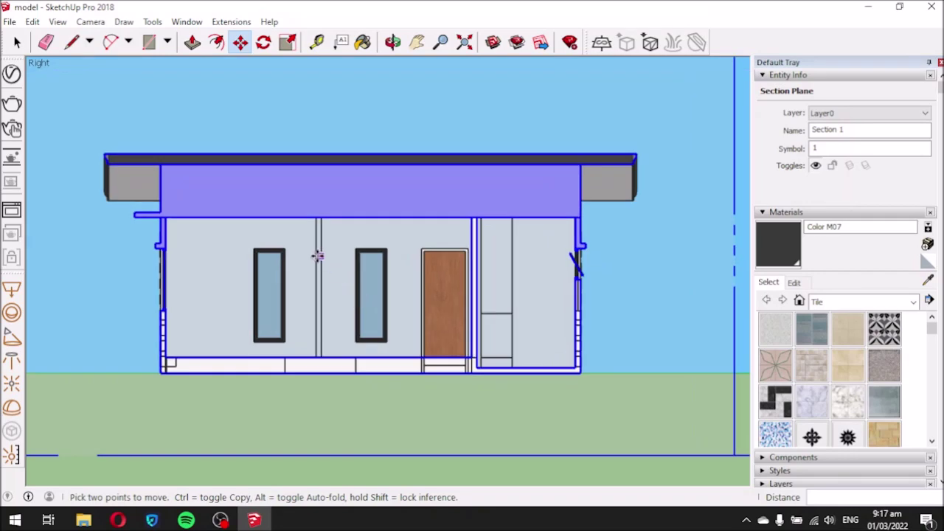
scroll(204, 188, up, 1)
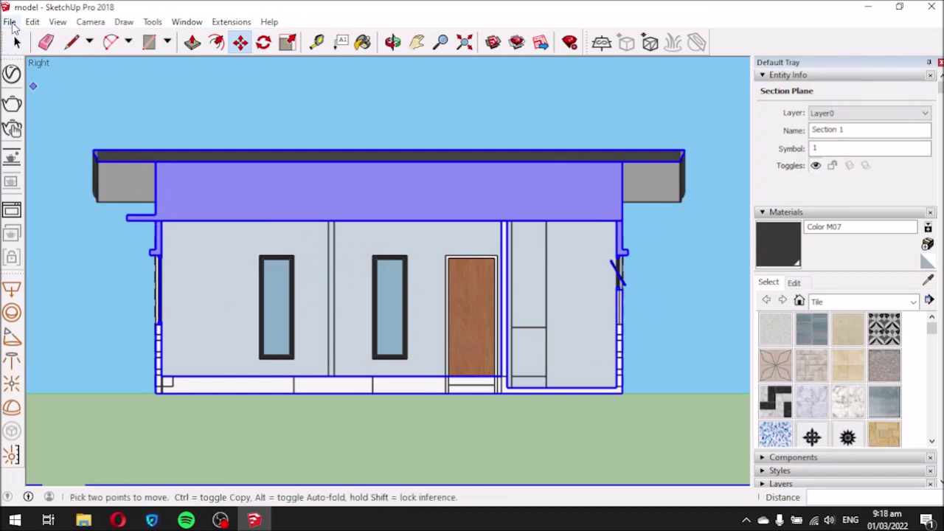
Export the right-side view as the AutoCAD DWG 'SECTION AA' in the BD 2 folder.
click(11, 22)
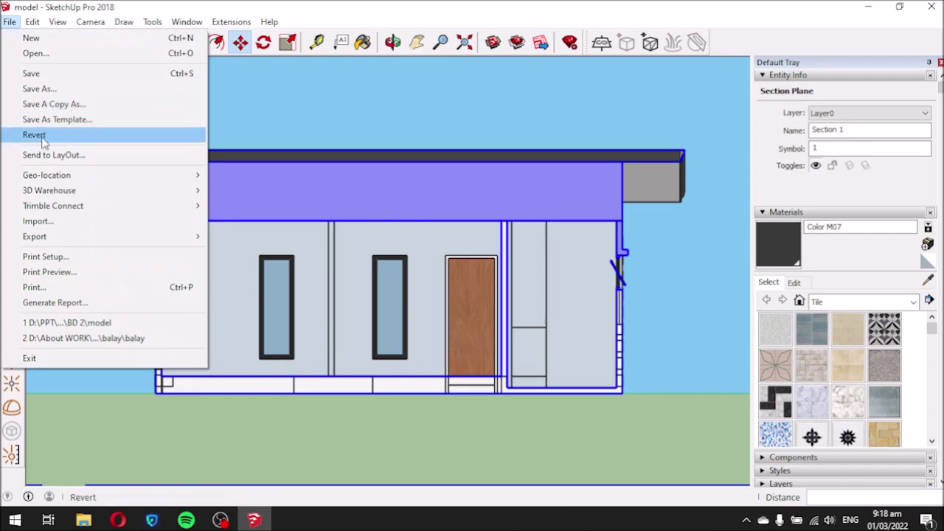
mouse_move(35, 236)
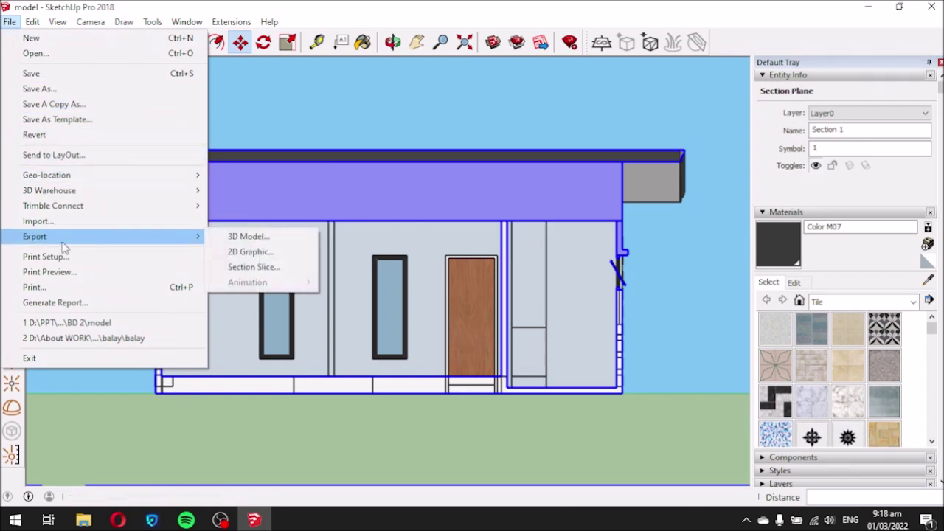
click(249, 255)
text(SECTION AA)
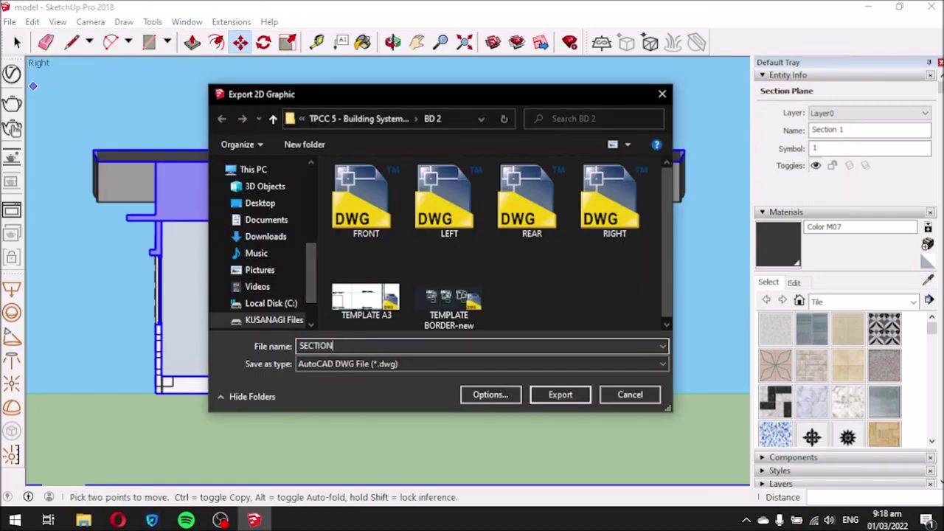
click(559, 394)
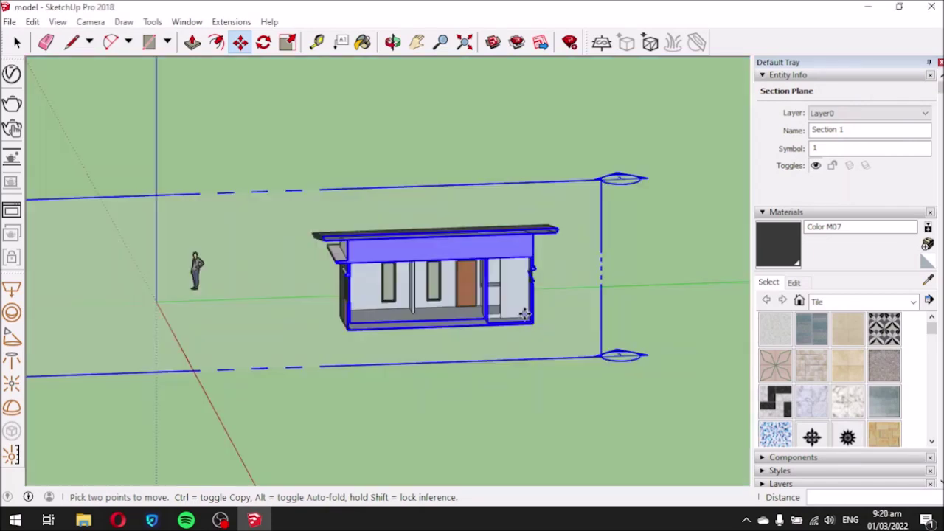
Orbit to a view from above and move Section 1 clear of the house.
scroll(491, 331, down, 2)
scroll(491, 331, down, 2)
scroll(491, 332, down, 2)
mouse_move(350, 340)
middle_down()
mouse_move(534, 442)
mouse_move(440, 430)
middle_up()
click(255, 343)
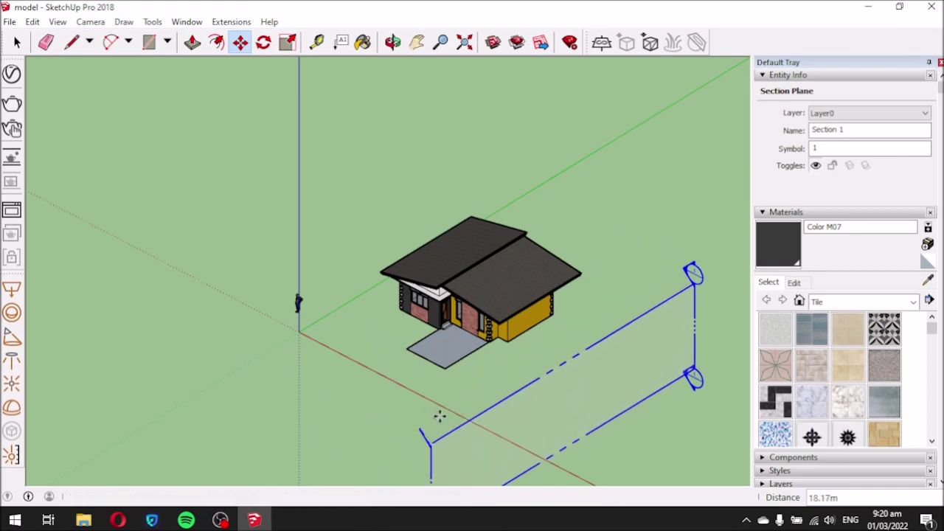
Add a new section plane named Section 2 on the house front.
mouse_move(322, 330)
middle_down()
mouse_move(350, 349)
mouse_move(526, 320)
mouse_move(521, 364)
mouse_move(554, 331)
middle_up()
scroll(464, 306, down, 2)
scroll(655, 214, up, 3)
scroll(655, 214, up, 1)
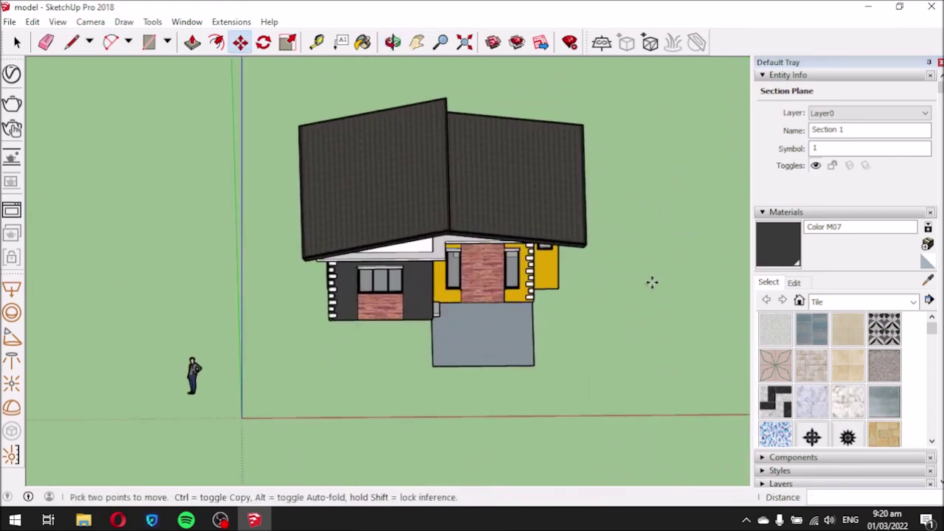
click(153, 21)
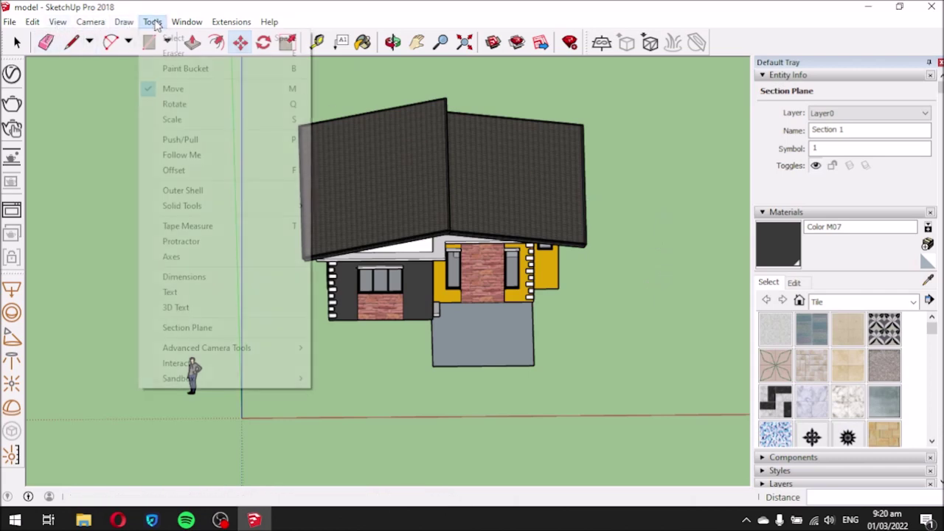
click(187, 327)
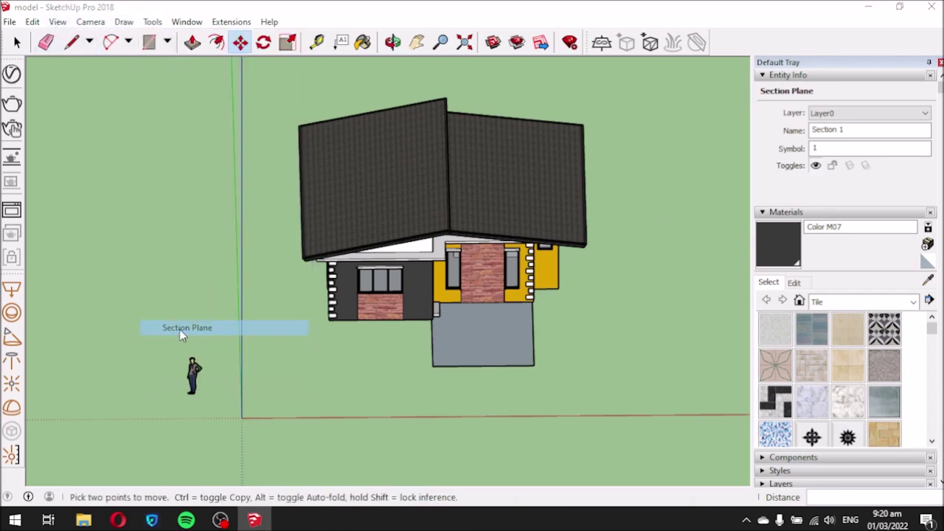
click(422, 371)
click(509, 301)
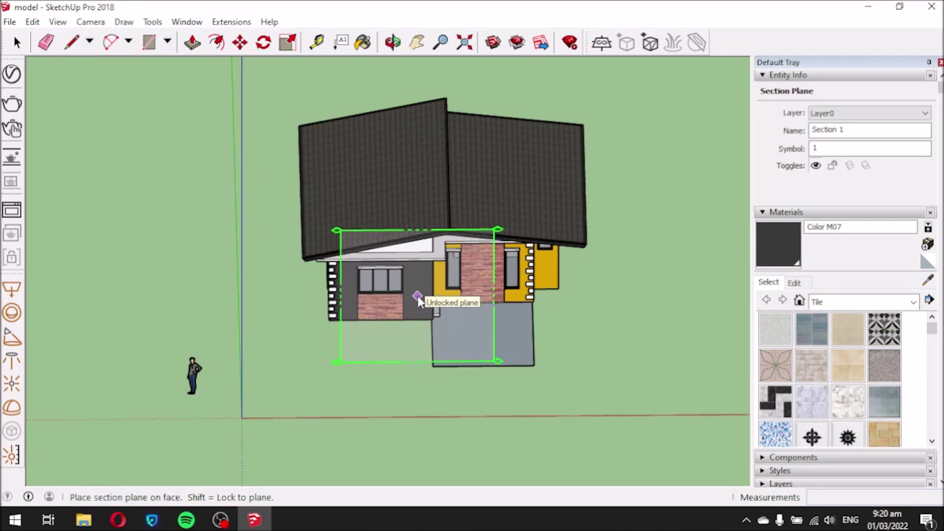
click(417, 297)
Slide the first section plane away from the house.
scroll(402, 343, down, 2)
mouse_move(334, 361)
middle_down()
mouse_move(622, 316)
mouse_move(521, 337)
mouse_move(354, 344)
mouse_move(565, 341)
mouse_move(560, 316)
middle_up()
scroll(443, 306, up, 2)
scroll(437, 309, up, 3)
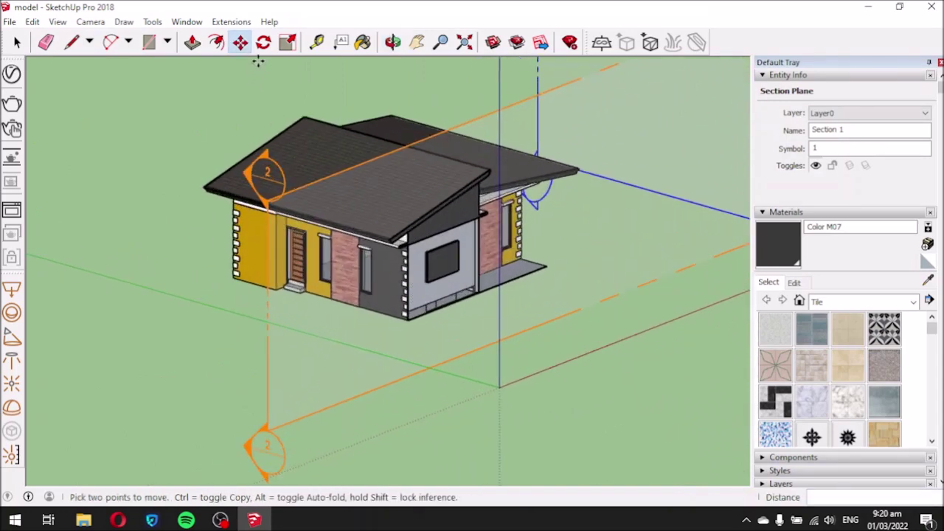
click(240, 42)
drag(247, 70, 267, 186)
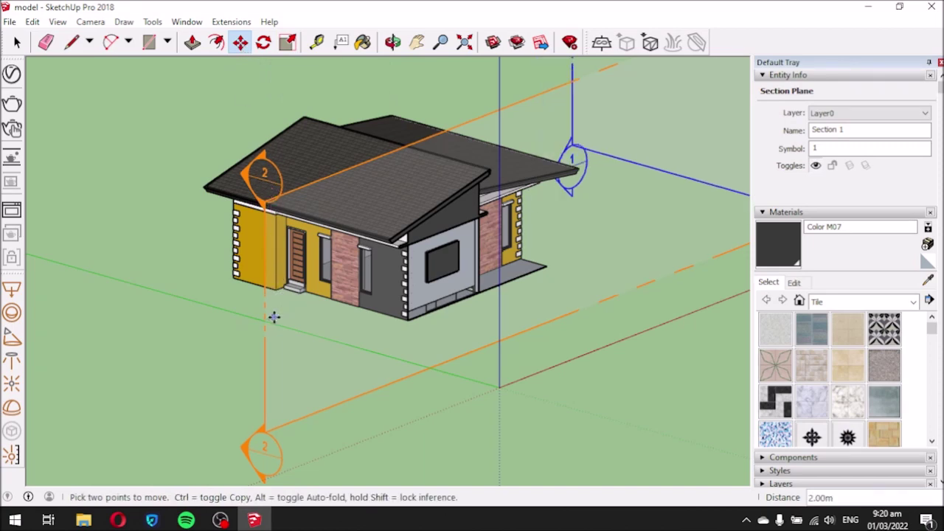
drag(274, 317, 272, 295)
scroll(272, 295, down, 3)
Cancel the move, then select and delete the first section plane.
click(17, 42)
key(m)
middle_drag(295, 332, 180, 338)
key(space)
click(340, 173)
click(693, 289)
key(Delete)
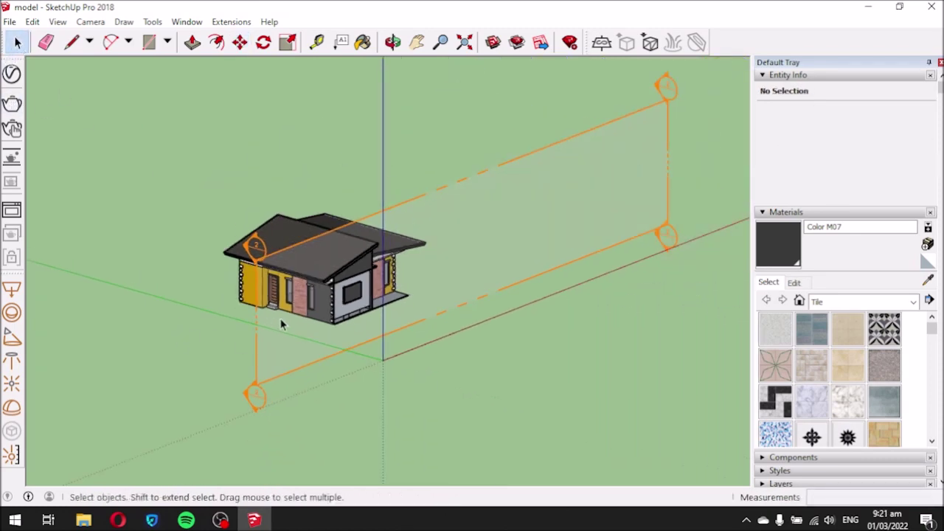
scroll(281, 325, up, 1)
Move Section 2 into the house so it cuts through the interior rooms.
click(240, 42)
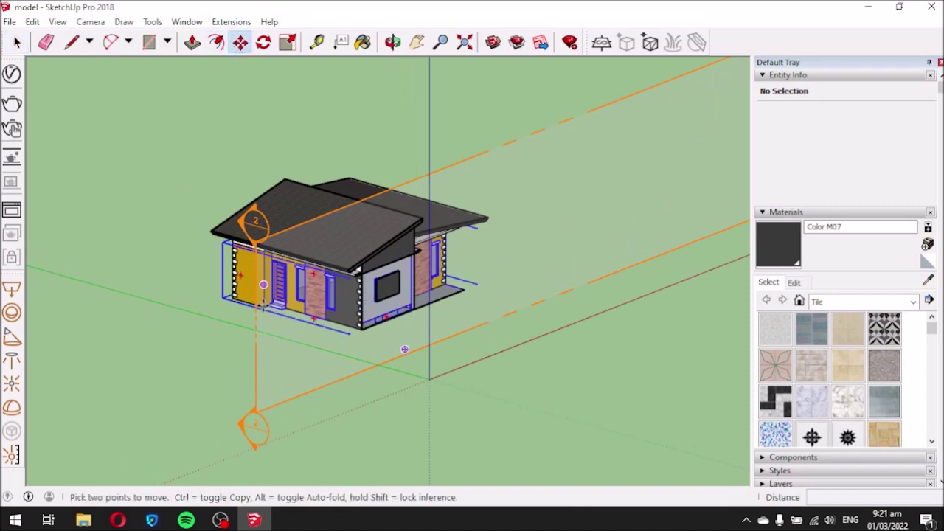
click(262, 306)
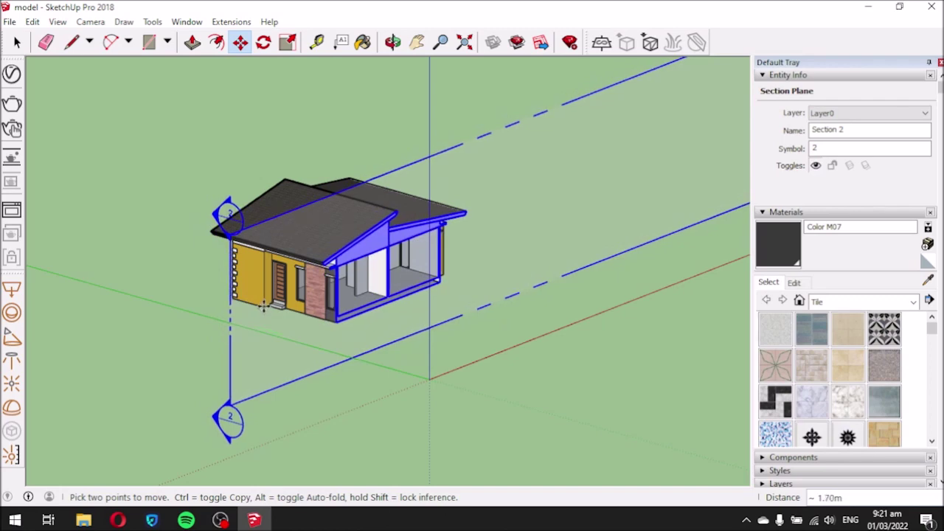
middle_drag(261, 306, 150, 251)
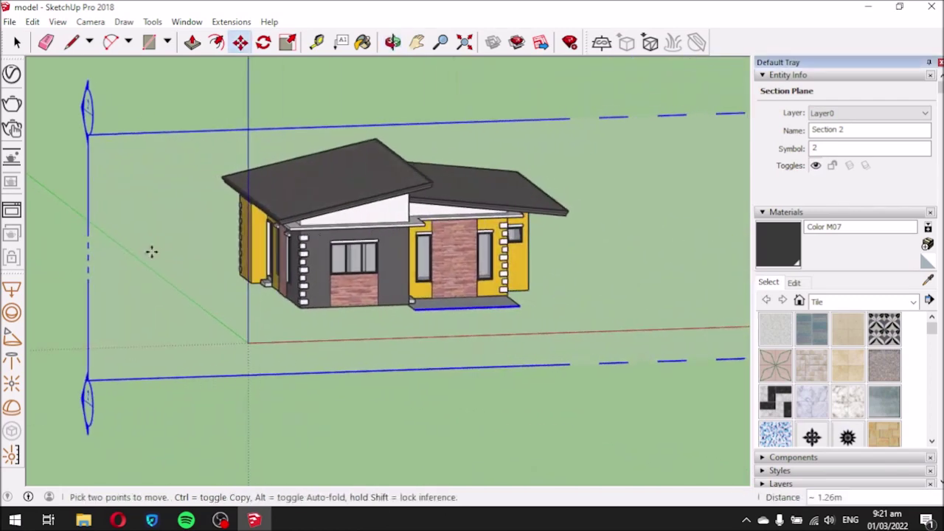
middle_drag(155, 213, 175, 304)
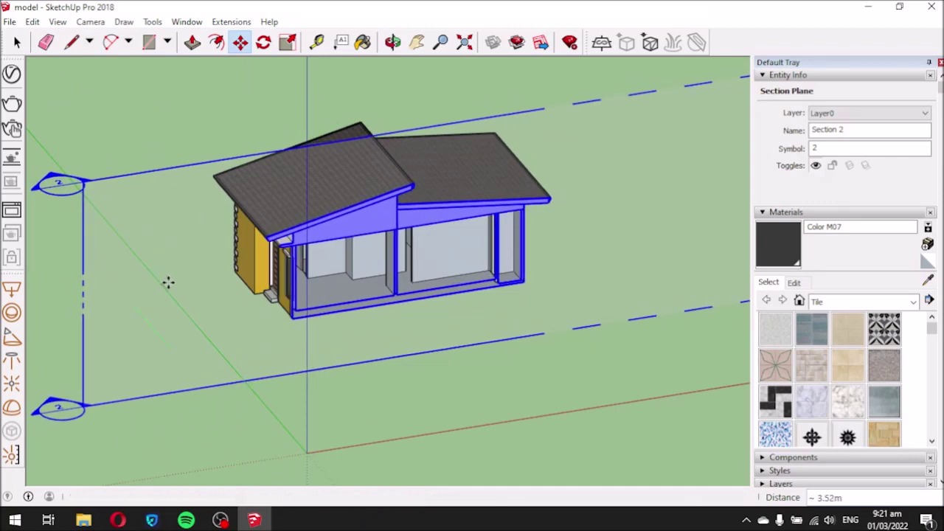
click(169, 283)
mouse_move(506, 339)
middle_down()
mouse_move(337, 271)
mouse_move(443, 347)
mouse_move(586, 377)
mouse_move(344, 297)
mouse_move(343, 277)
mouse_move(400, 327)
middle_up()
Switch to the Front standard view and zoom in on the cut house.
key(m)
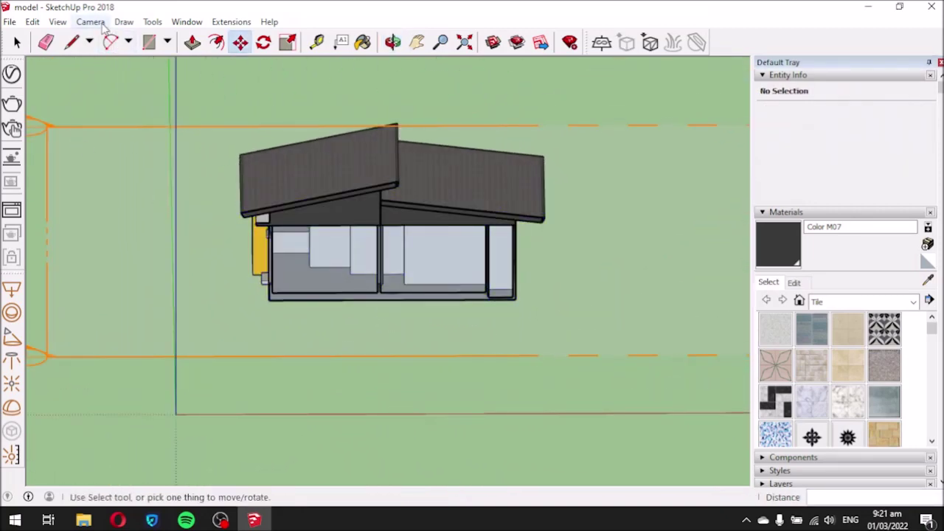
click(103, 23)
mouse_move(109, 67)
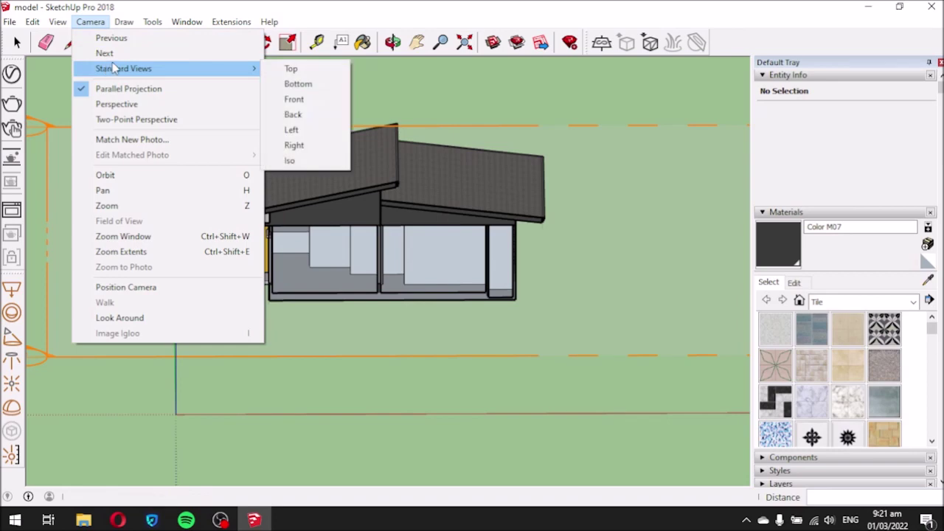
click(293, 102)
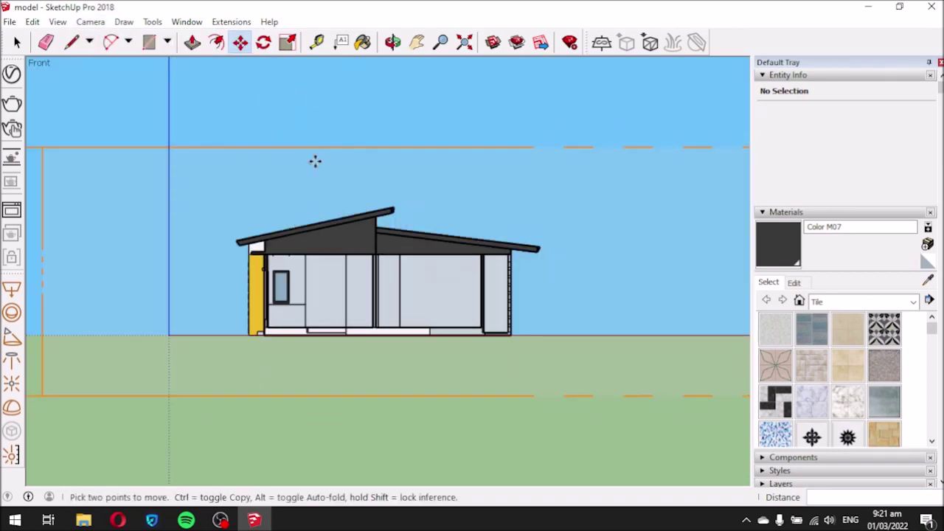
scroll(429, 355, up, 2)
scroll(255, 267, up, 1)
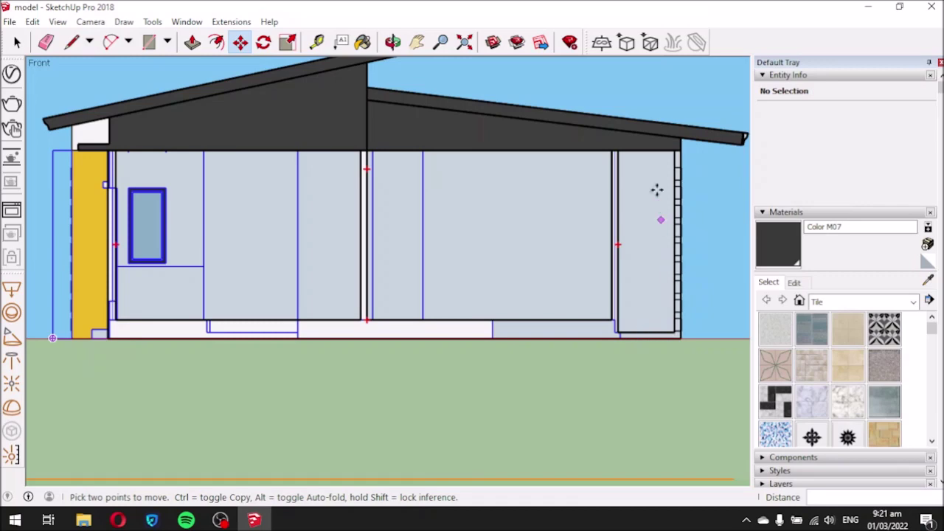
scroll(654, 276, up, 1)
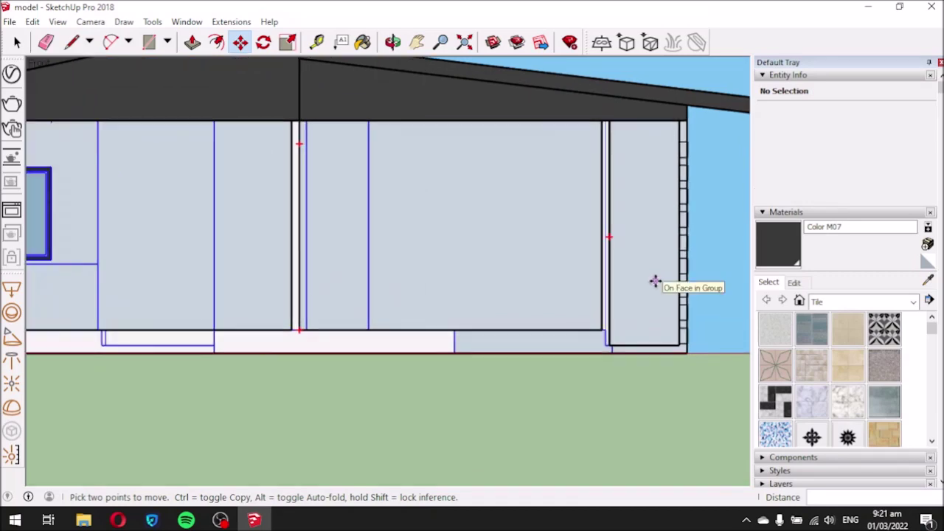
scroll(657, 287, down, 1)
Select the wall group and start moving its corner, then cancel, leaving the walls unchanged.
click(657, 293)
scroll(658, 296, up, 2)
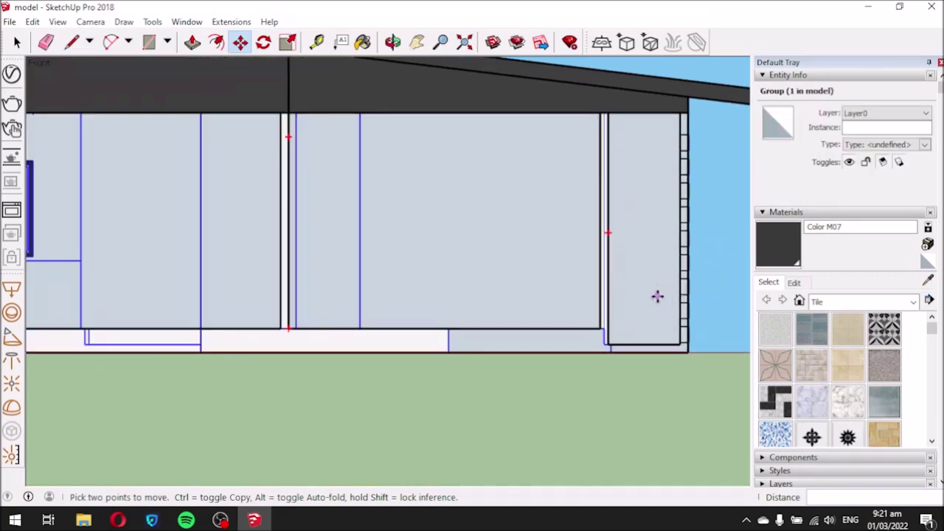
scroll(656, 309, down, 1)
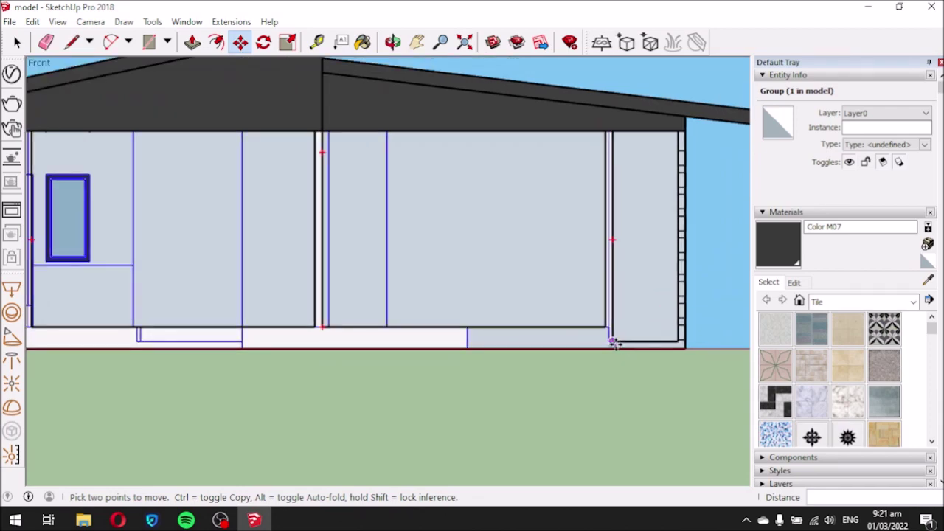
scroll(678, 340, down, 2)
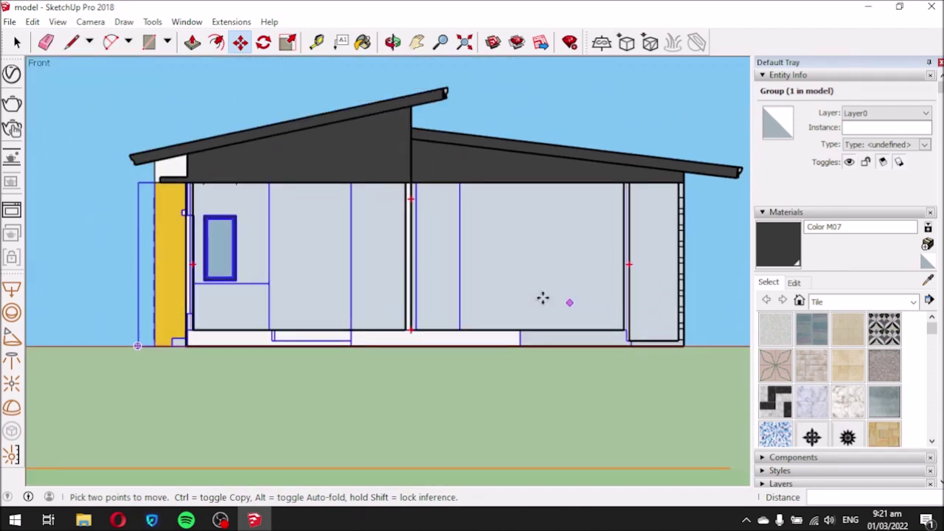
scroll(390, 273, up, 1)
scroll(390, 281, up, 1)
click(519, 348)
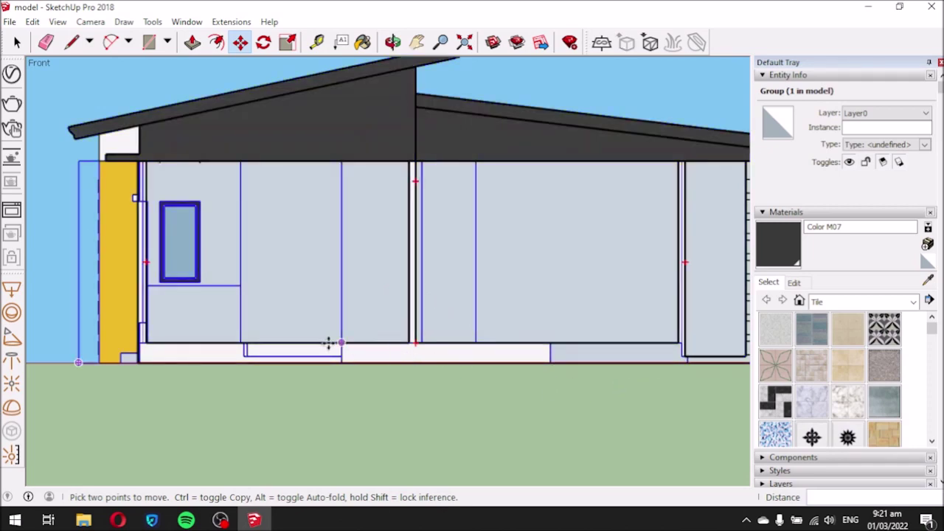
scroll(329, 343, down, 1)
click(653, 354)
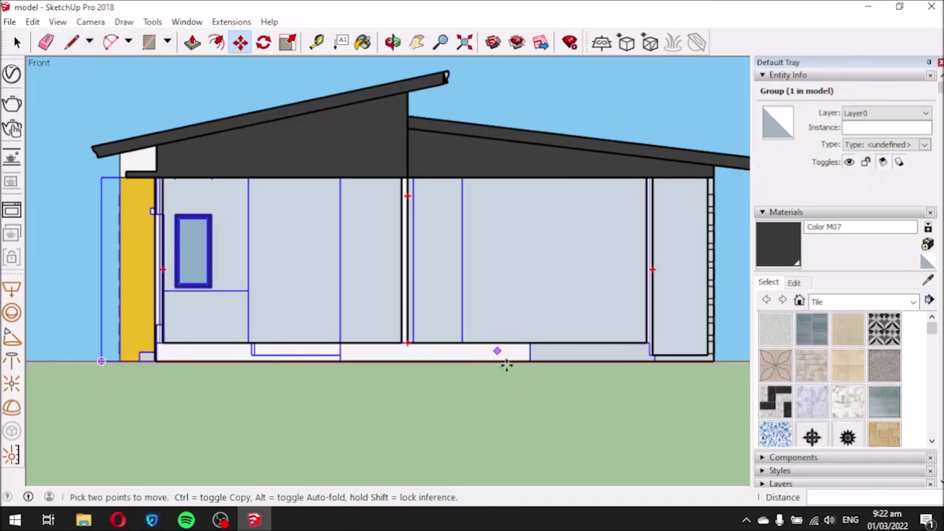
key(ctrl+t)
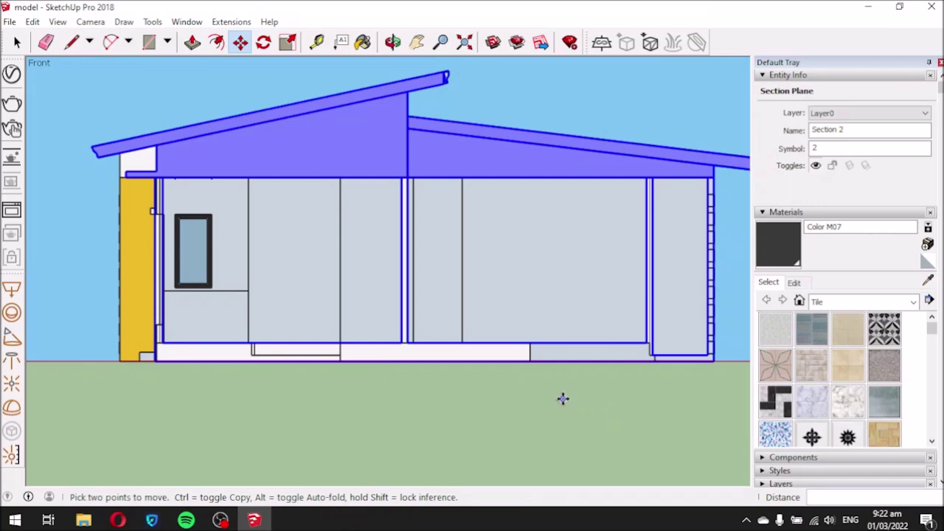
click(535, 373)
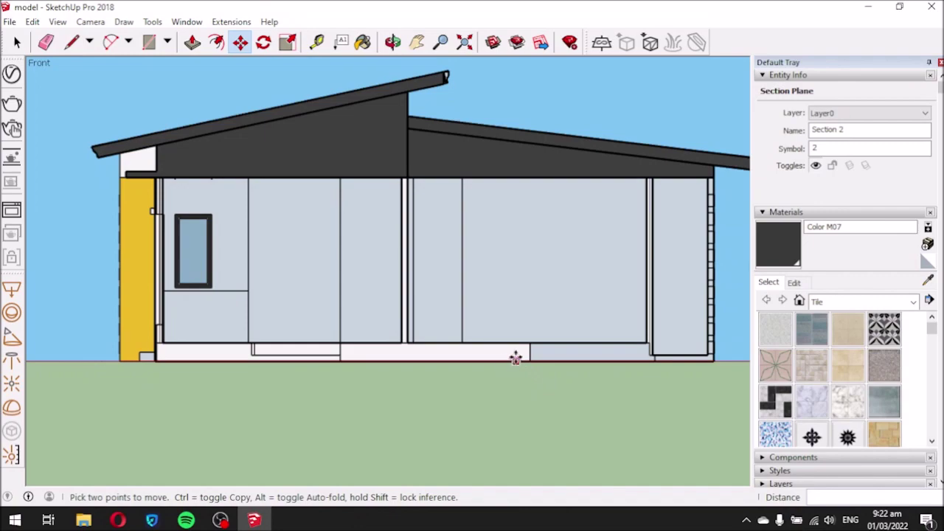
Orbit to a 3D view and move Section 2 about 0.57 m.
scroll(501, 358, down, 2)
mouse_move(483, 341)
middle_down()
mouse_move(415, 427)
mouse_move(420, 447)
mouse_move(84, 358)
mouse_move(297, 417)
mouse_move(213, 413)
middle_up()
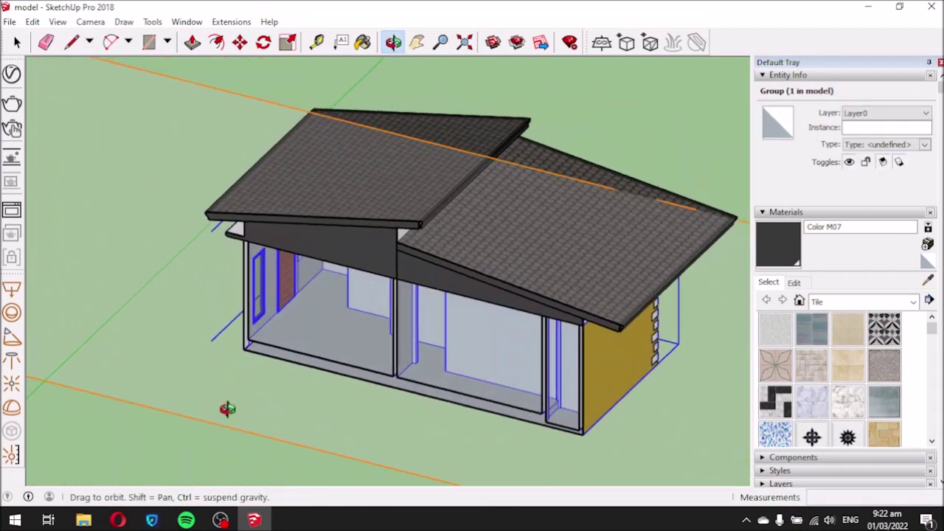
scroll(474, 366, down, 2)
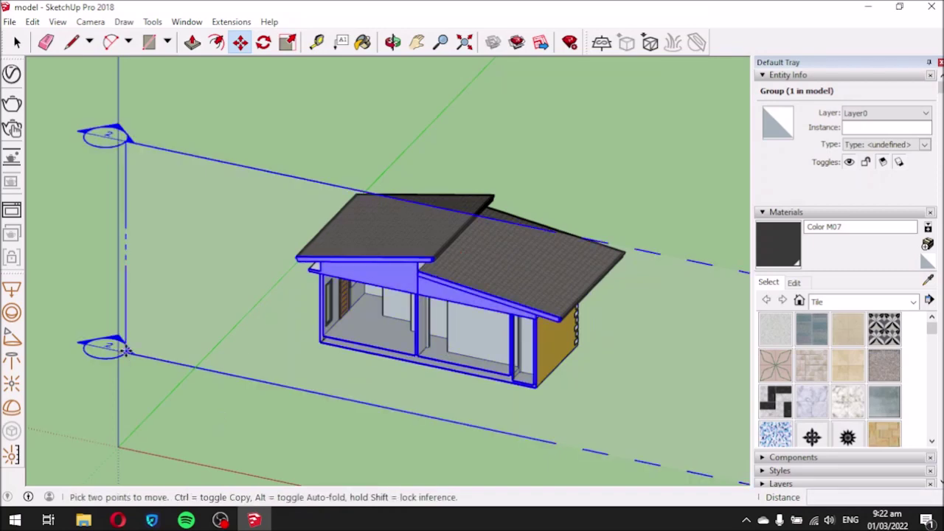
click(122, 352)
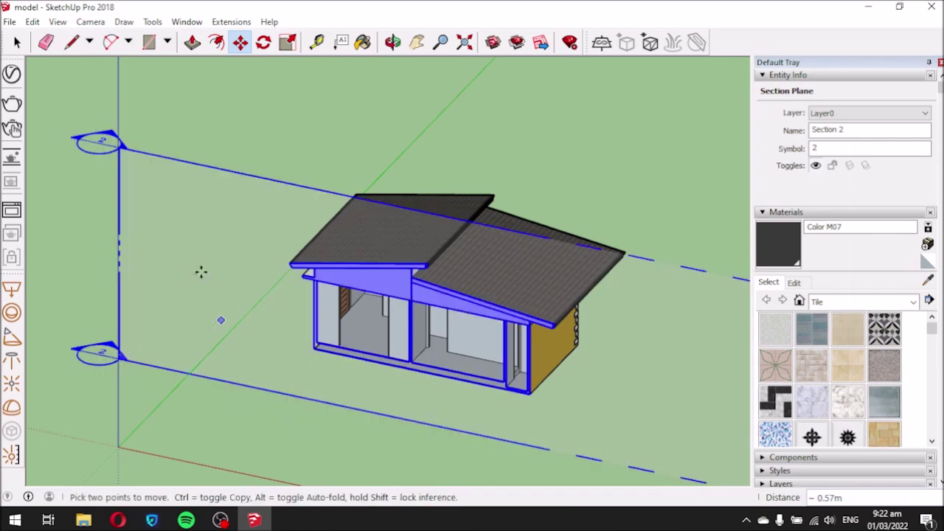
click(224, 329)
Return to the Front standard view and zoom in on the cut house.
click(90, 22)
mouse_move(124, 68)
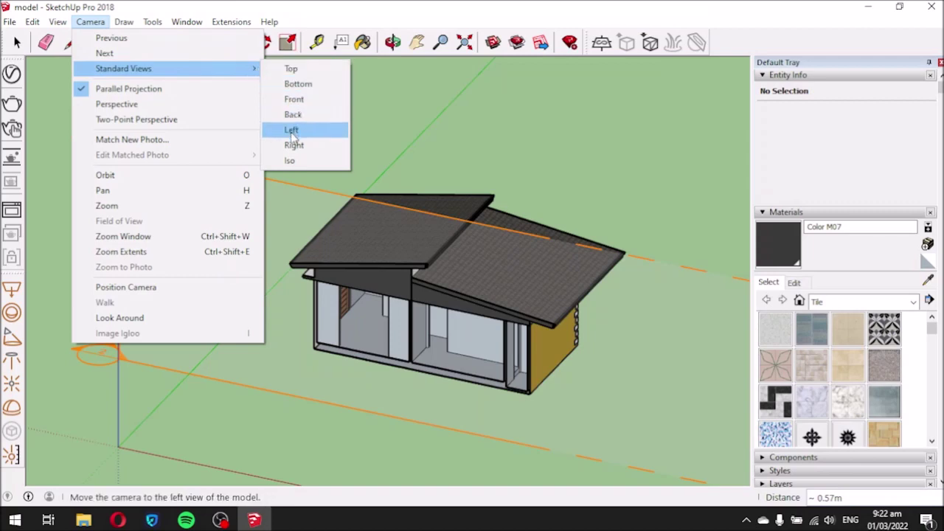
click(293, 99)
key(m)
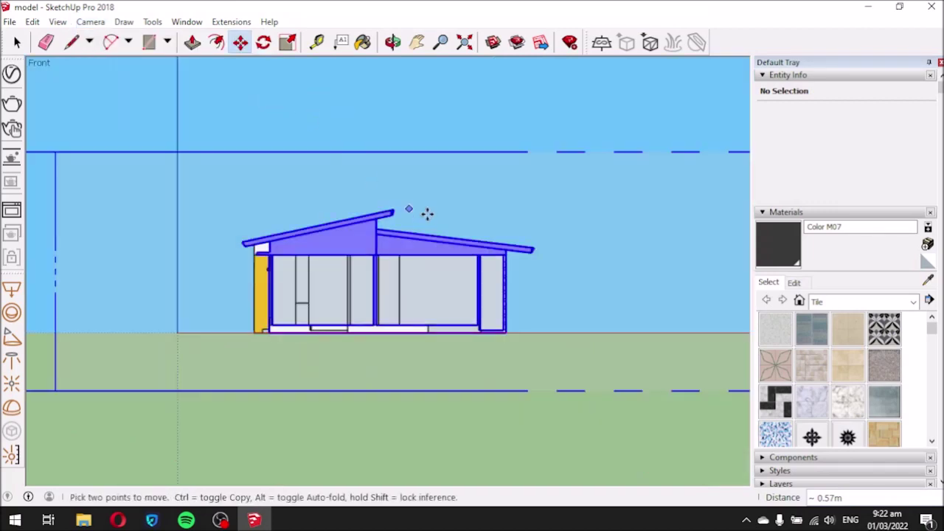
scroll(325, 243, up, 1)
scroll(325, 242, up, 1)
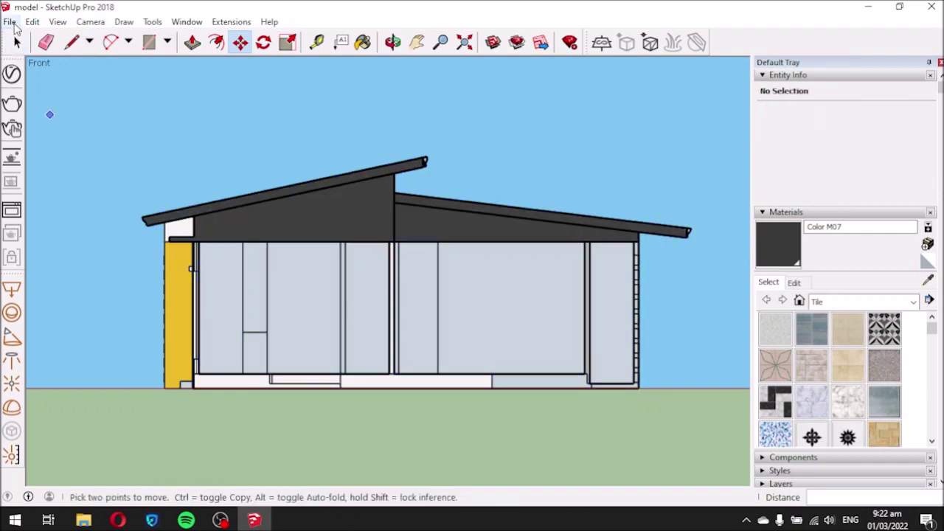
Export the front elevation as the AutoCAD DWG 'SECTION BB' and dismiss the audit message.
click(10, 22)
mouse_move(35, 236)
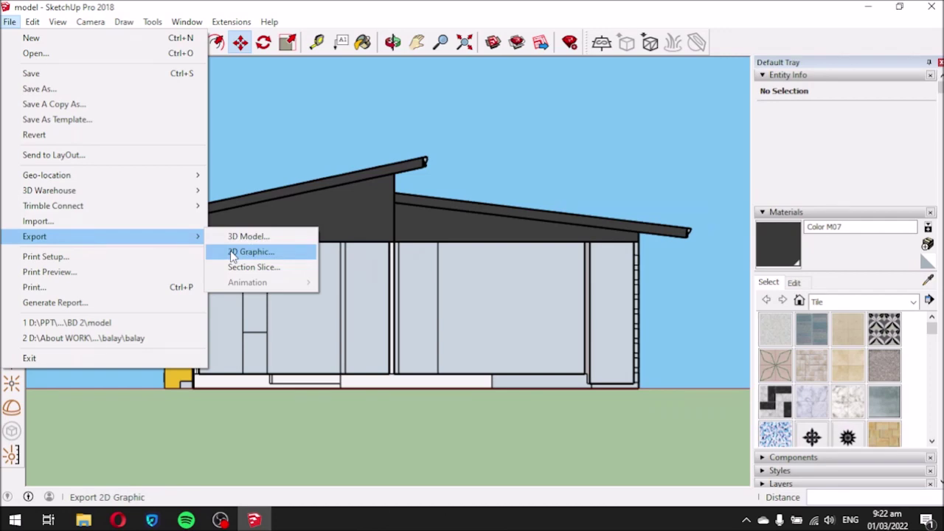
click(231, 254)
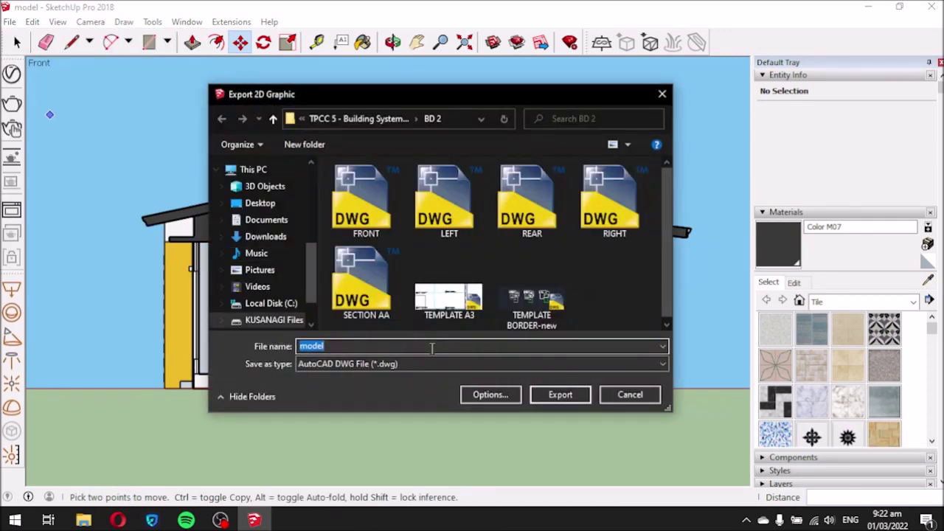
text(SECTIO)
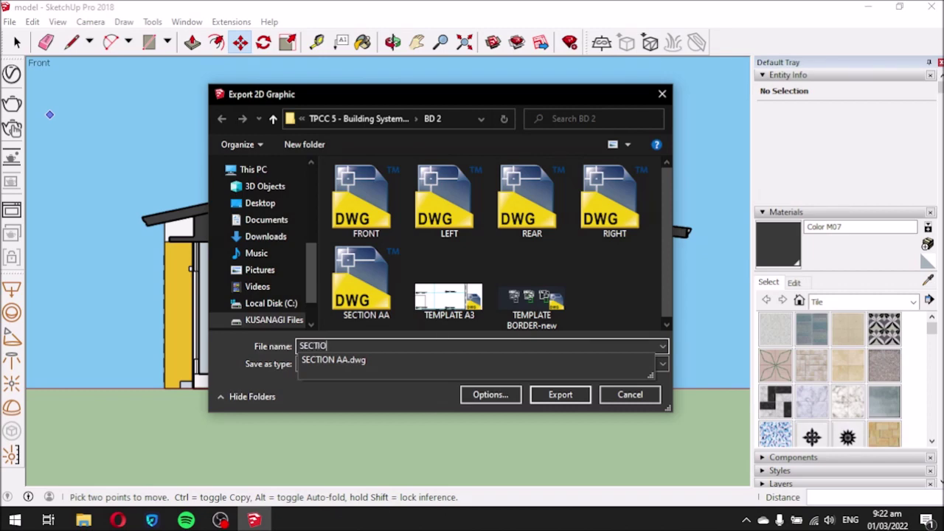
text(N BB)
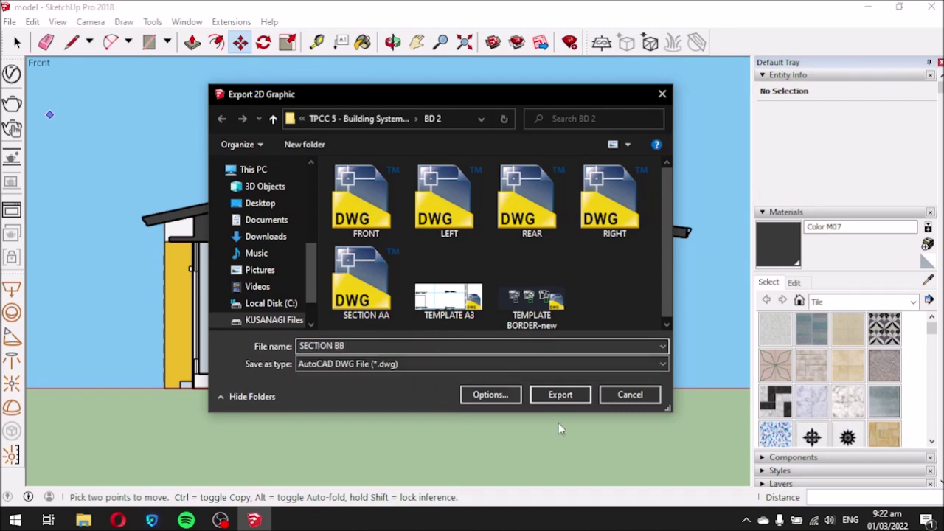
click(569, 395)
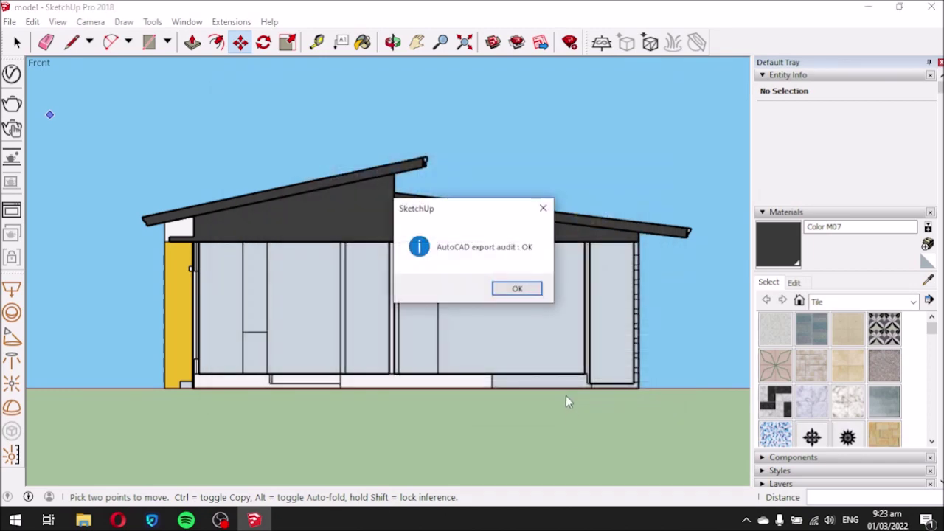
click(499, 290)
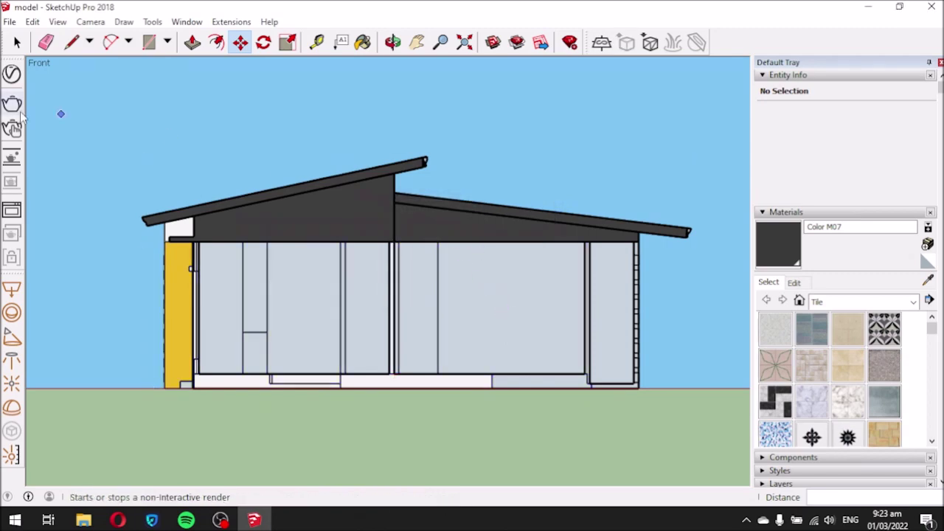
Move the section plane clear of the house and save the model.
scroll(245, 125, down, 3)
mouse_move(326, 173)
middle_down()
mouse_move(316, 301)
mouse_move(365, 141)
middle_up()
scroll(153, 201, down, 2)
click(140, 190)
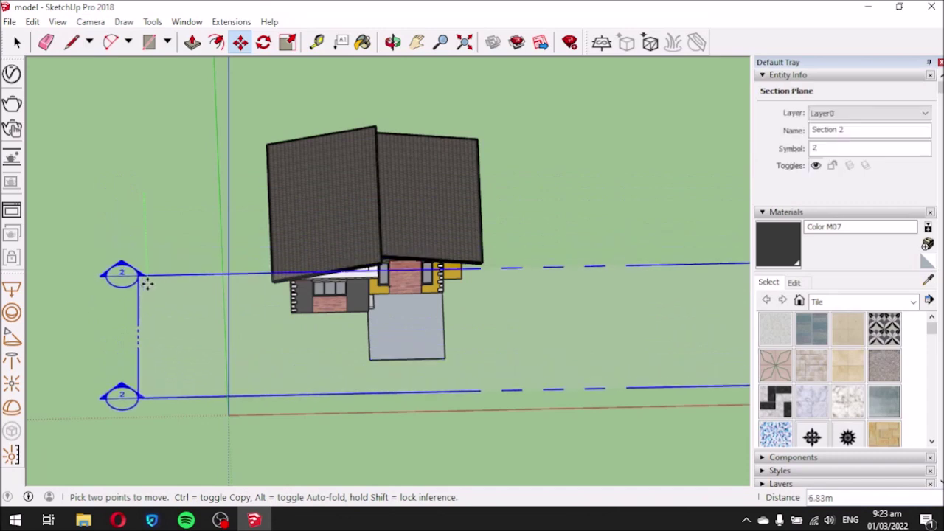
click(145, 309)
click(10, 21)
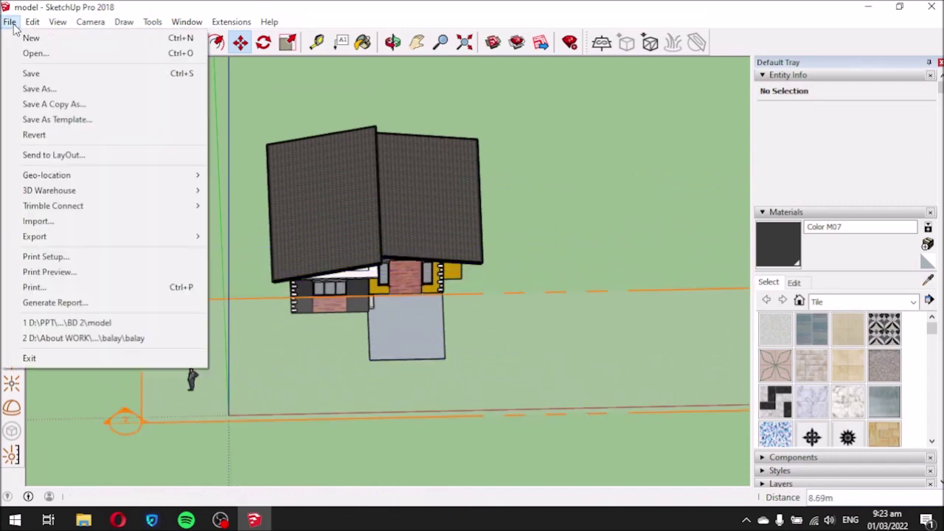
click(41, 74)
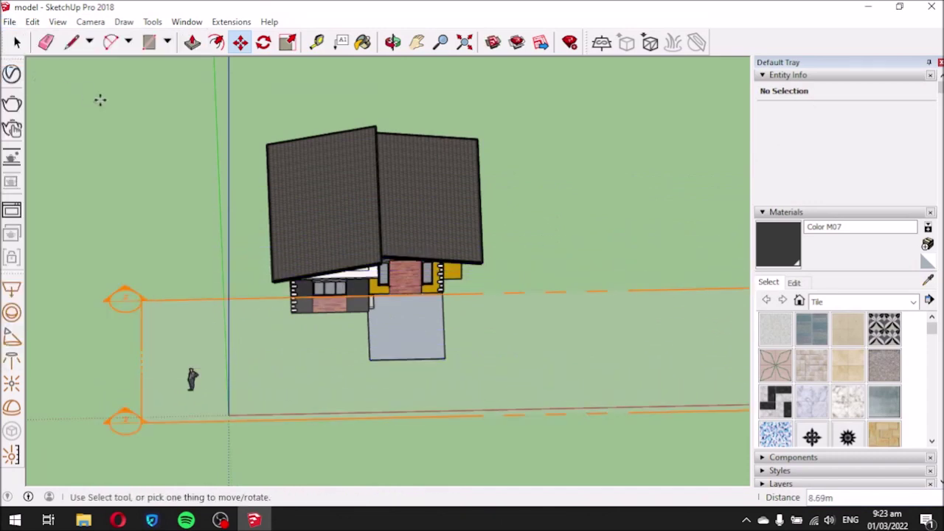
Switch the camera back to Perspective, save again, and close SketchUp.
click(90, 22)
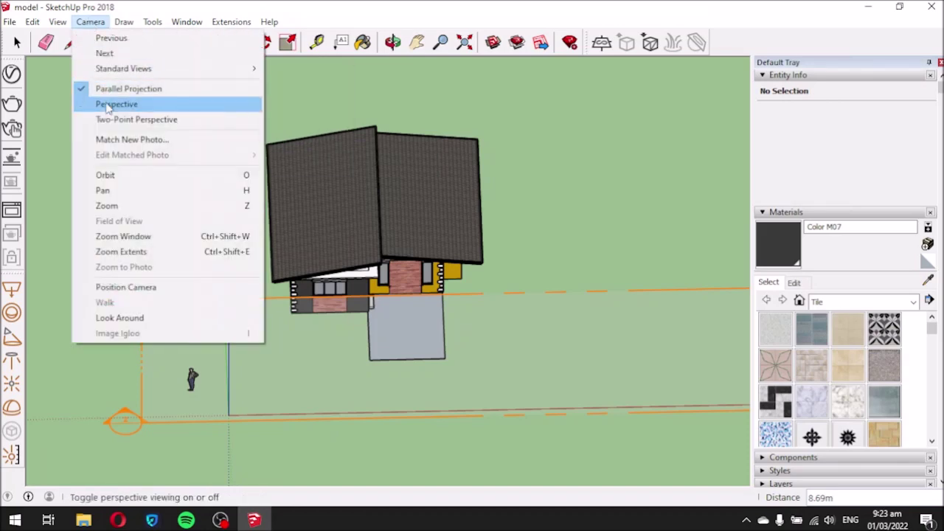
click(105, 104)
middle_drag(197, 208, 120, 154)
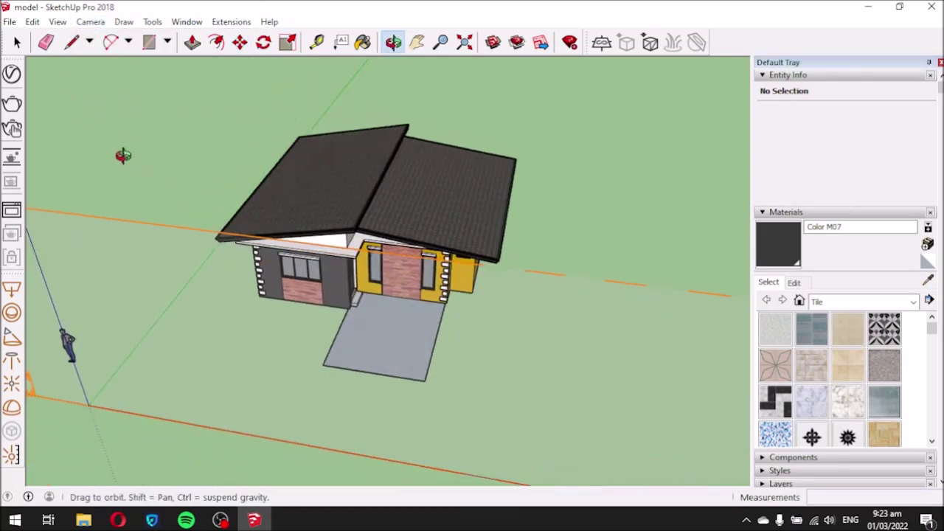
click(10, 22)
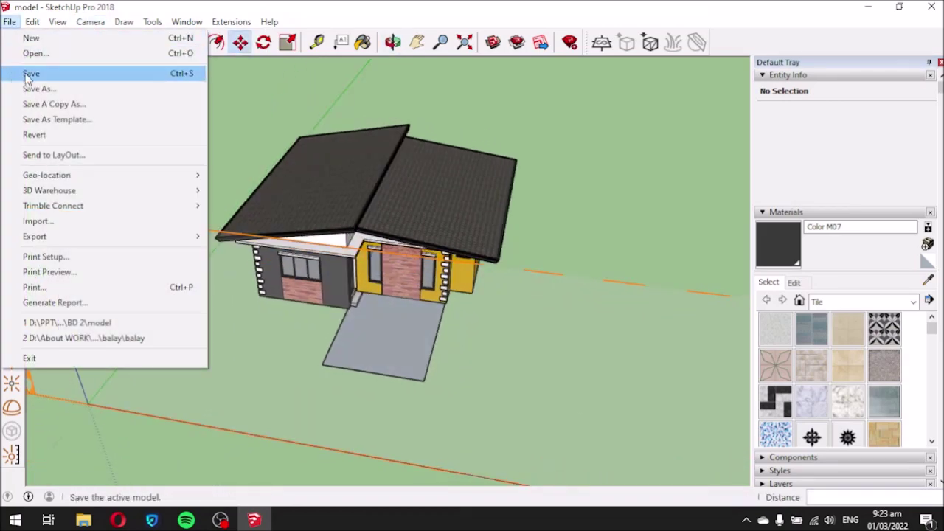
click(28, 74)
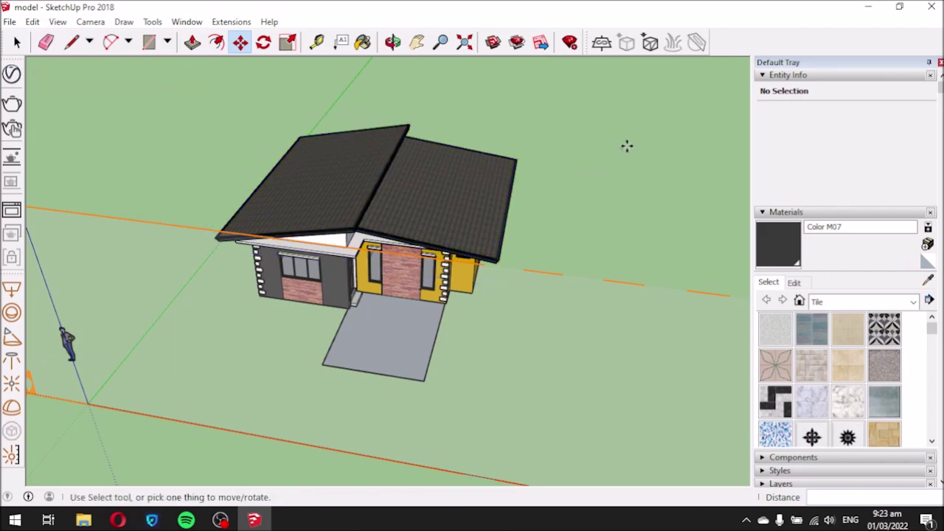
click(932, 10)
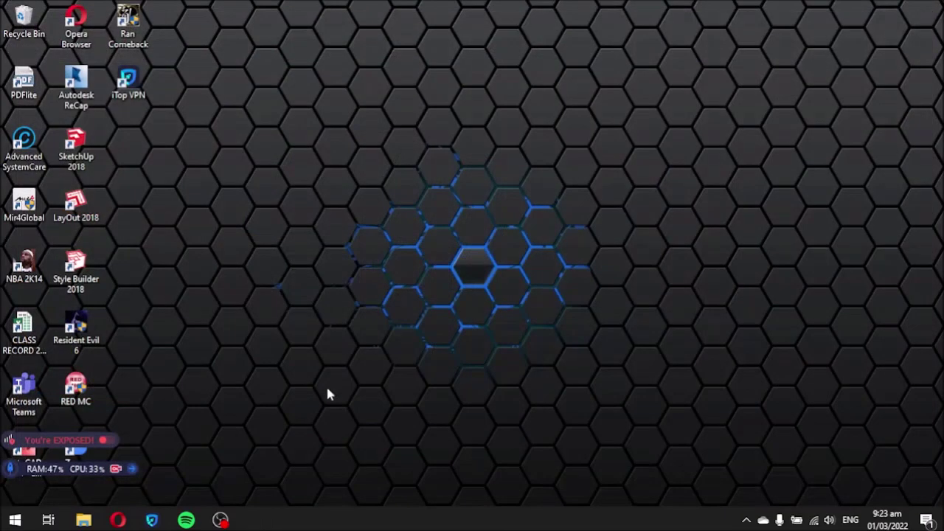
Open TEMPLATE A3.dwg from the BD 2 project folder in AutoCAD 2014.
click(83, 520)
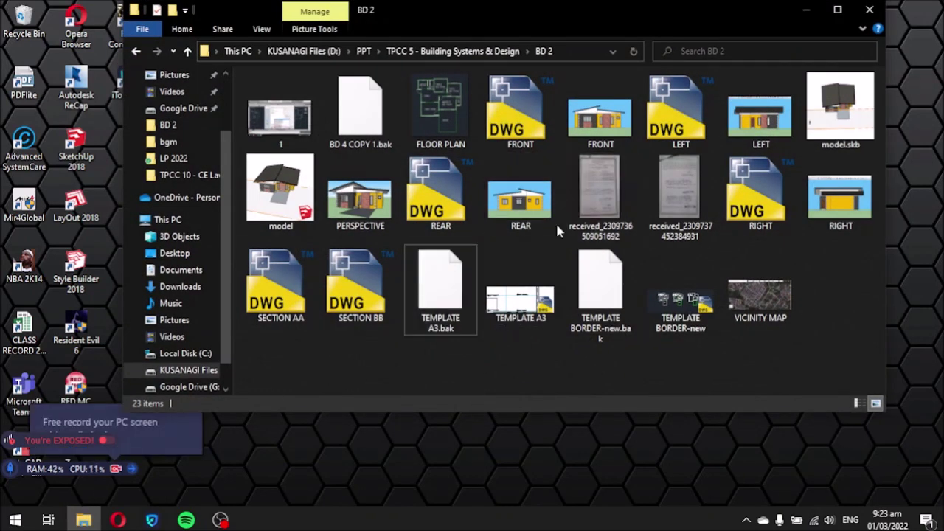
double_click(520, 304)
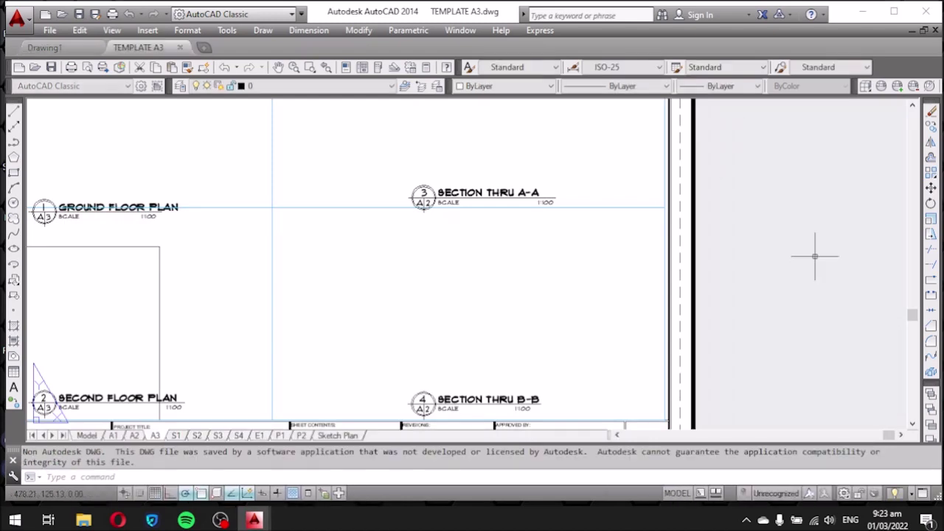
Copy the LEFT elevation label to two new positions further right.
click(88, 437)
scroll(611, 305, down, 4)
scroll(630, 323, up, 5)
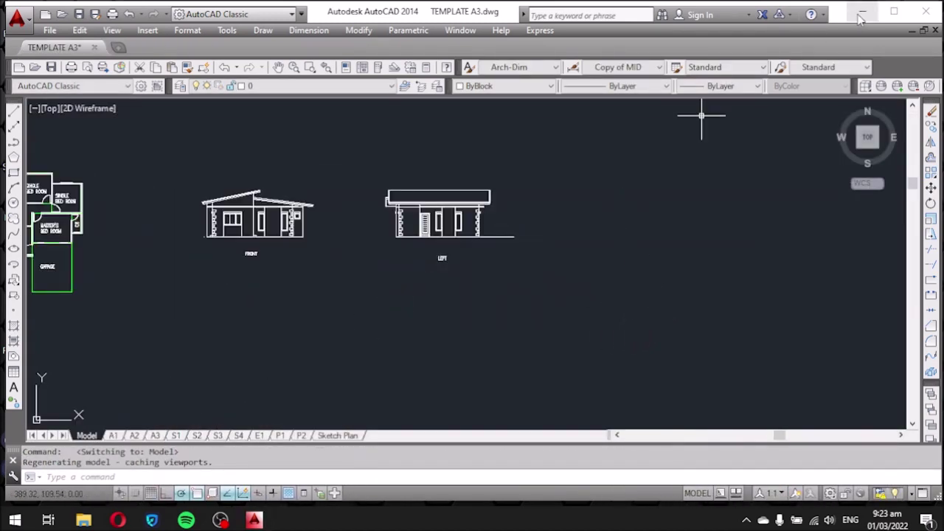
scroll(449, 254, up, 2)
click(443, 260)
click(438, 278)
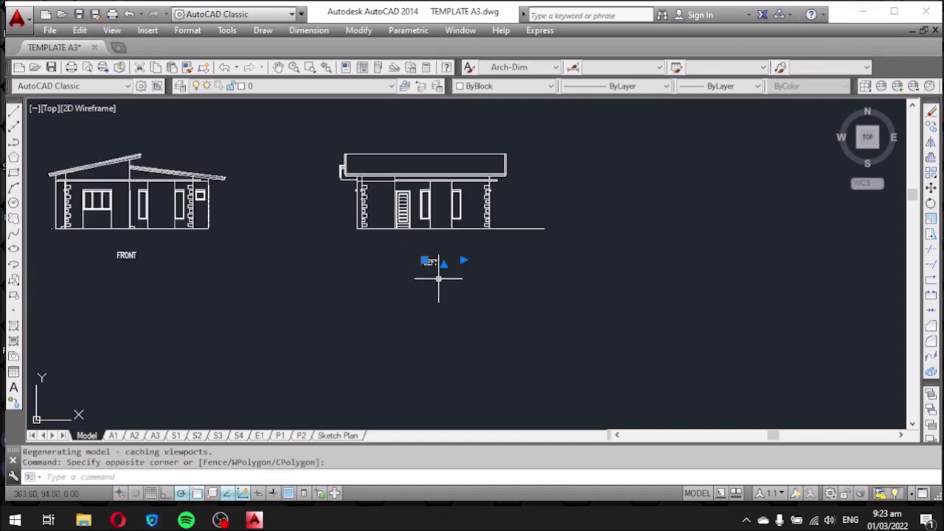
text(co)
key(Return)
click(346, 311)
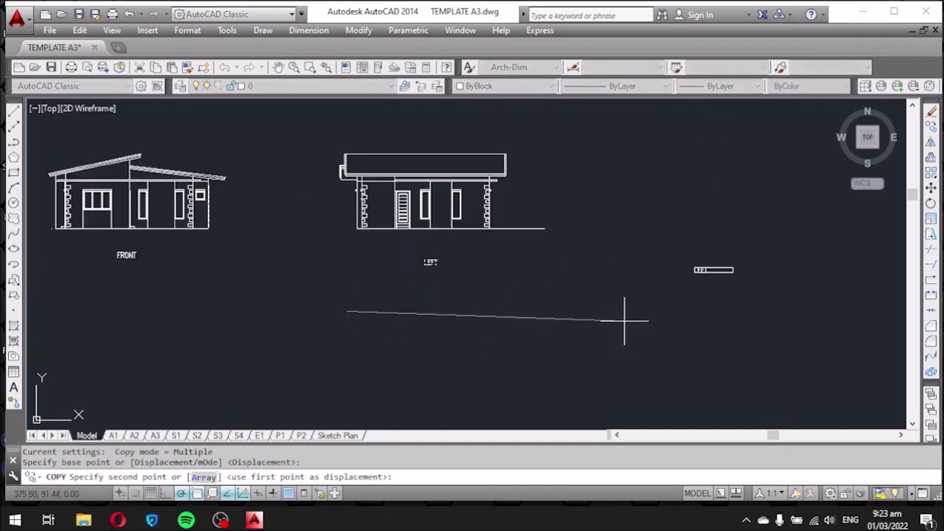
click(619, 311)
middle_drag(626, 327, 404, 312)
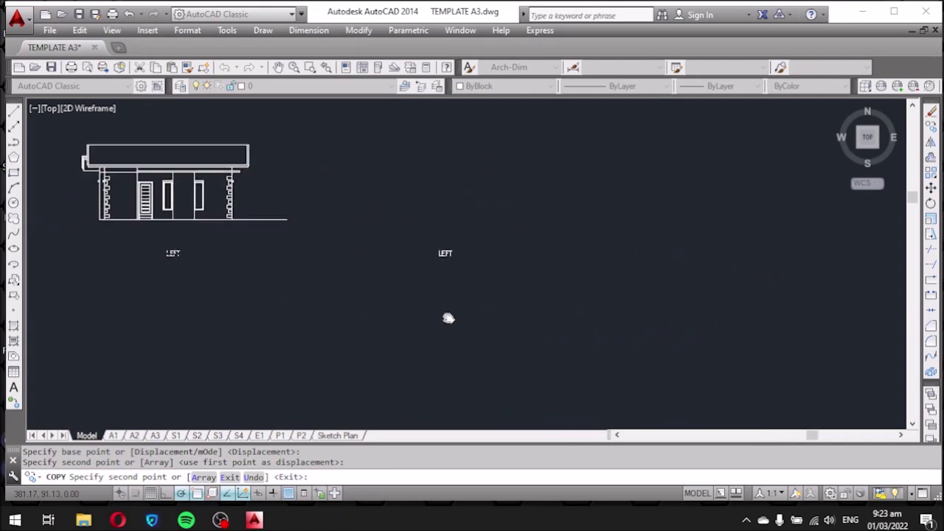
click(571, 309)
key(Escape)
Change the first copied label's text to RIGHT.
scroll(368, 236, up, 5)
click(403, 314)
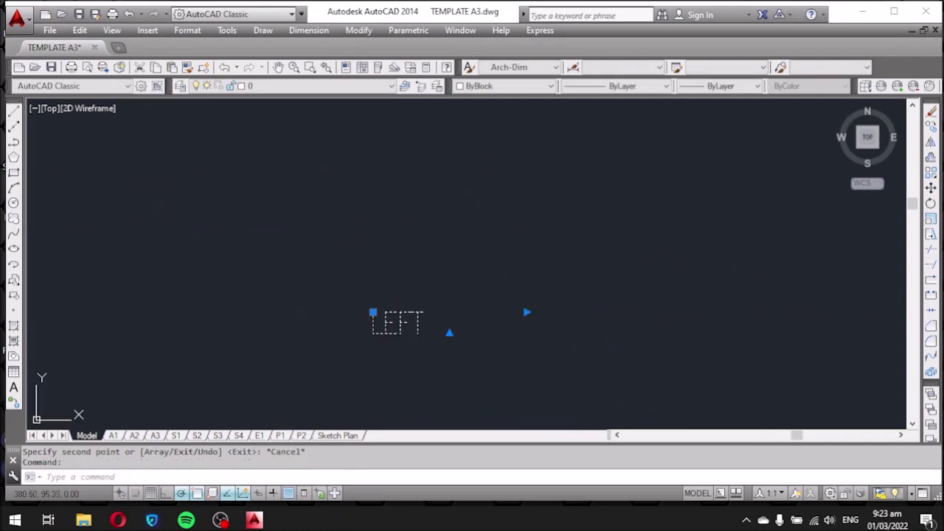
double_click(399, 322)
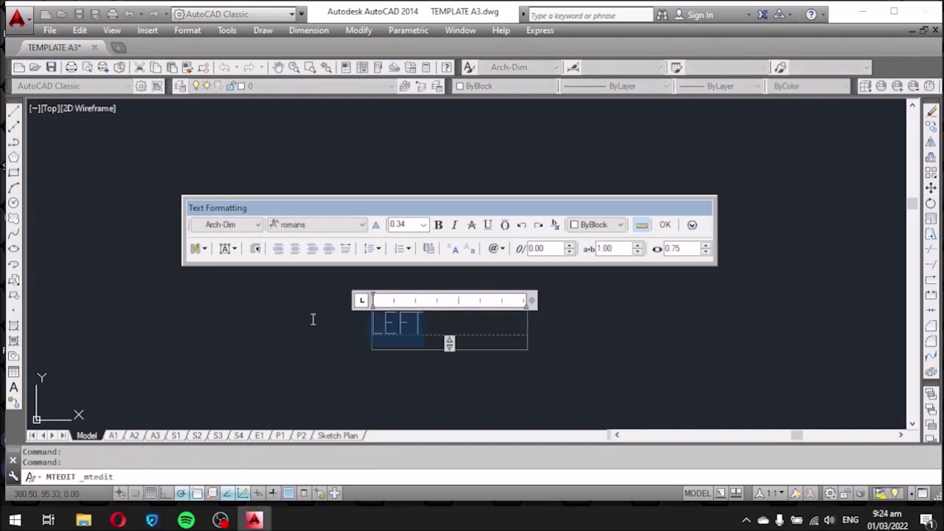
text(RIGHT)
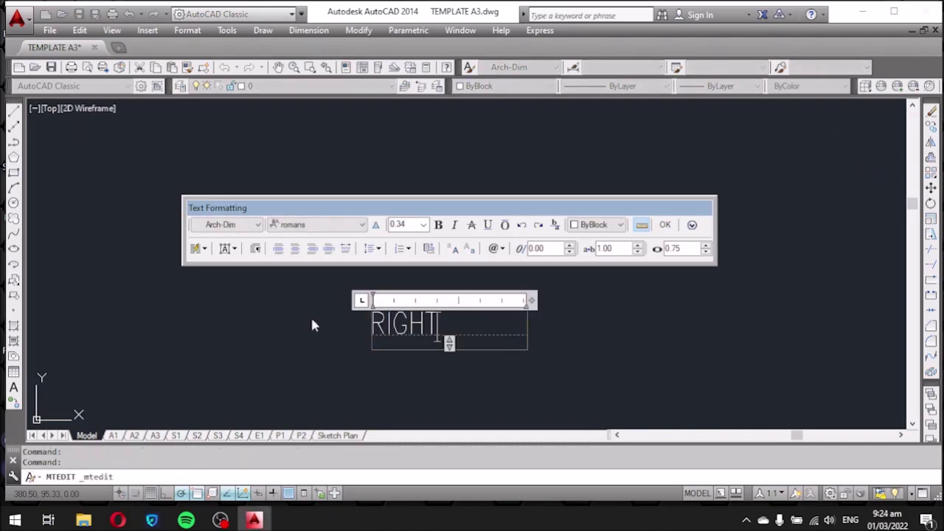
click(308, 324)
scroll(184, 227, down, 5)
scroll(501, 246, up, 2)
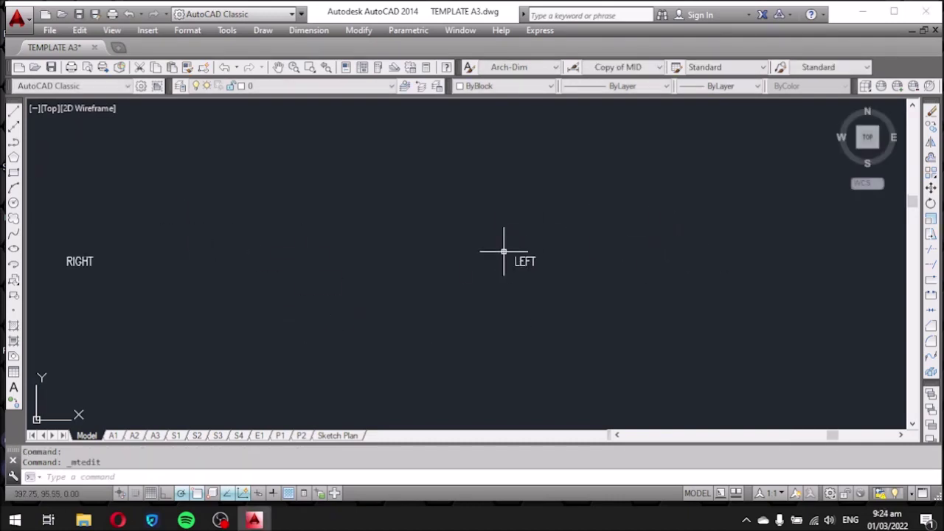
Change the second copied label's text to REAR.
click(519, 259)
double_click(523, 261)
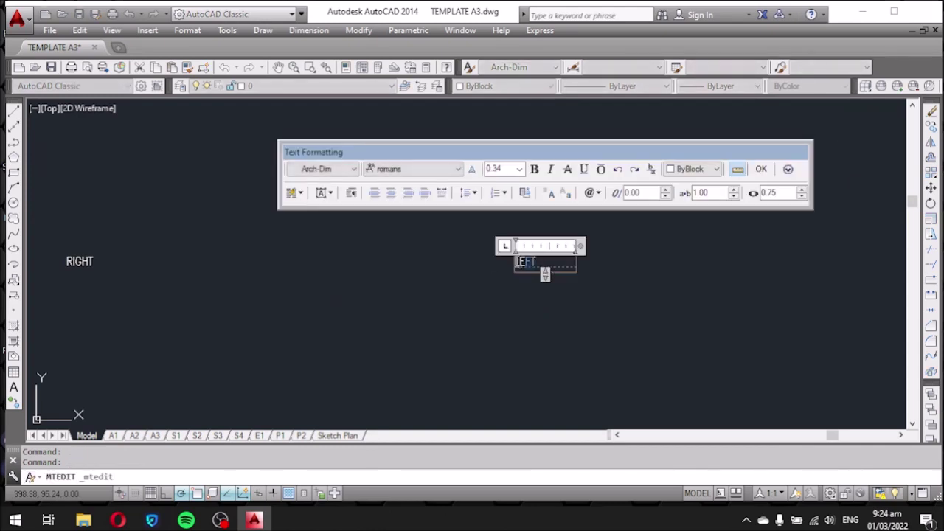
text(REAR)
click(464, 270)
scroll(531, 258, down, 5)
scroll(396, 264, up, 3)
scroll(336, 273, up, 2)
scroll(255, 233, up, 3)
scroll(317, 236, down, 4)
scroll(136, 215, up, 3)
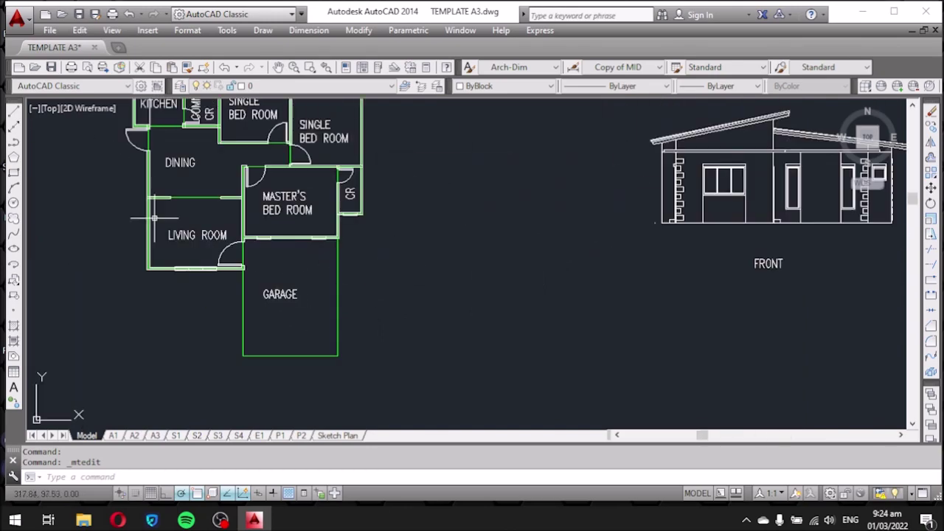
Copy the FRONT label below the floor plan and retitle it GROUND FLOOR PLAN.
scroll(284, 245, down, 2)
scroll(495, 251, up, 2)
drag(497, 271, 403, 226)
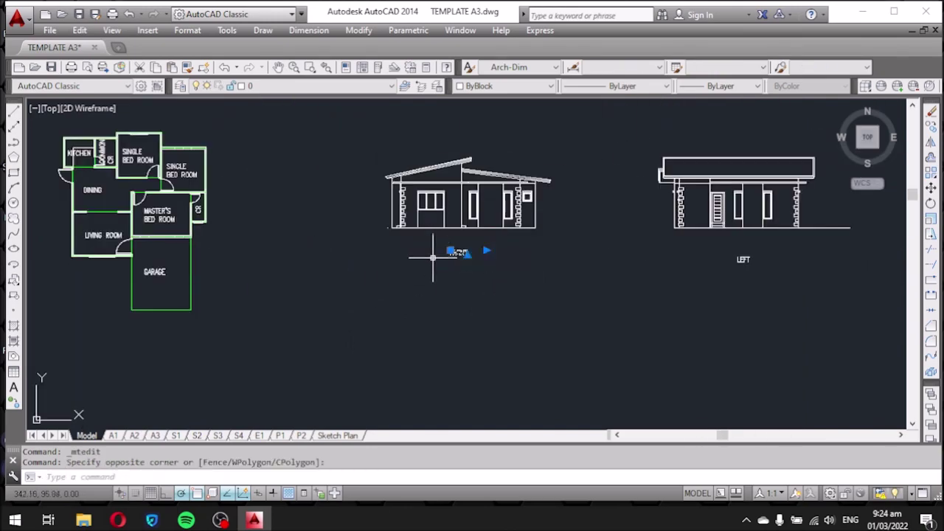
text(CO)
key(Return)
click(494, 328)
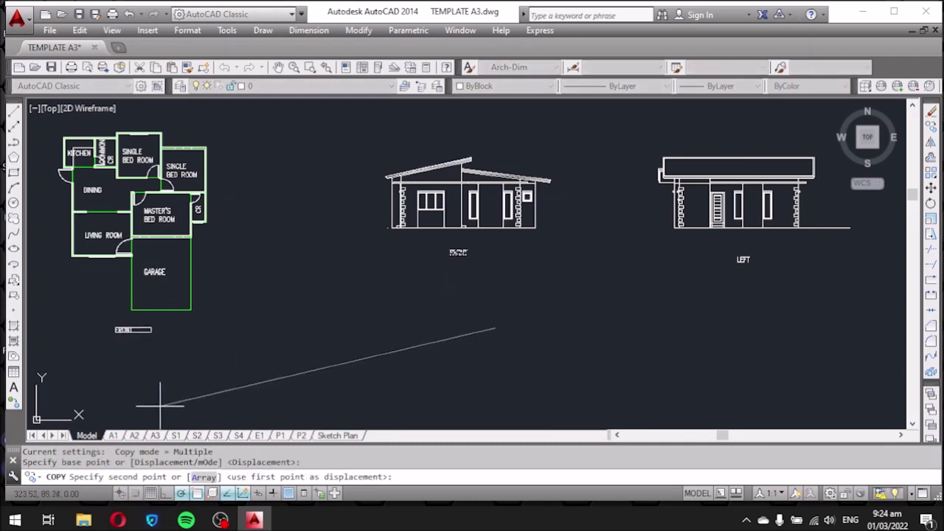
click(163, 411)
scroll(104, 359, up, 5)
key(Escape)
click(169, 270)
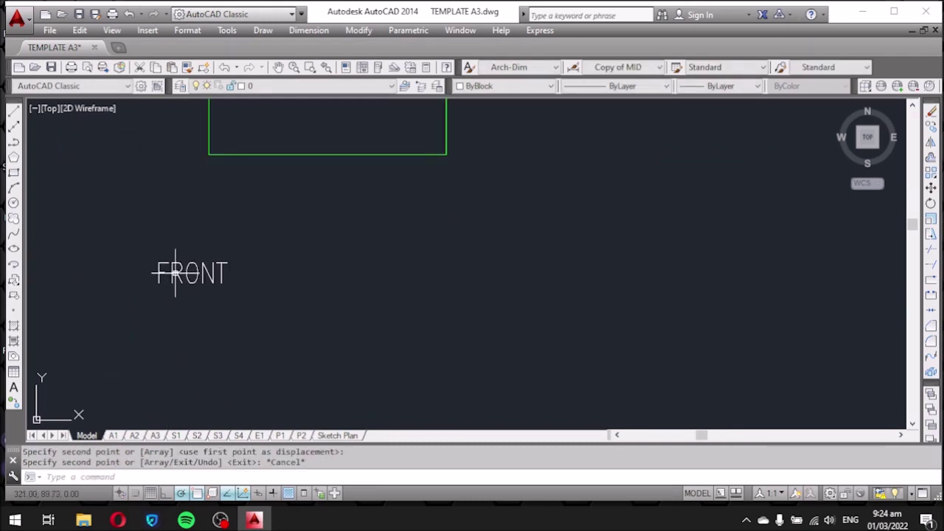
double_click(191, 273)
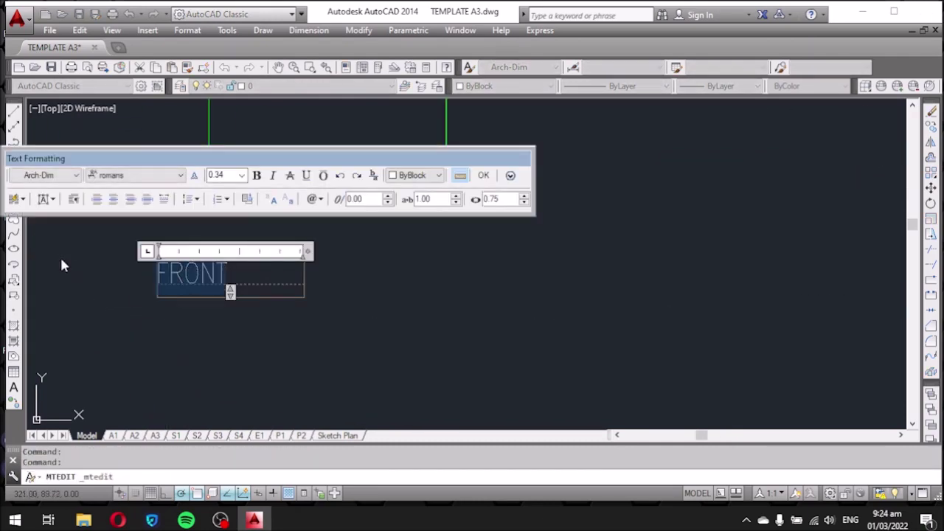
drag(313, 251, 607, 251)
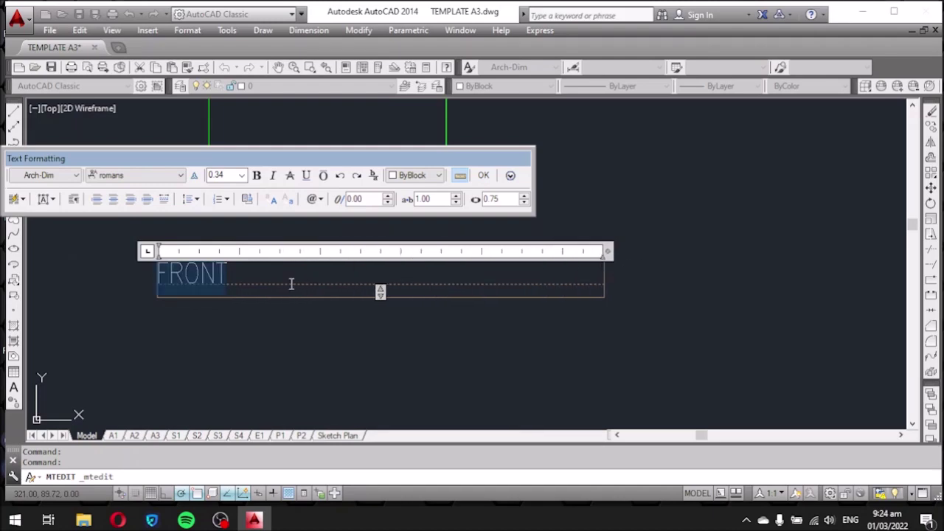
text(GO)
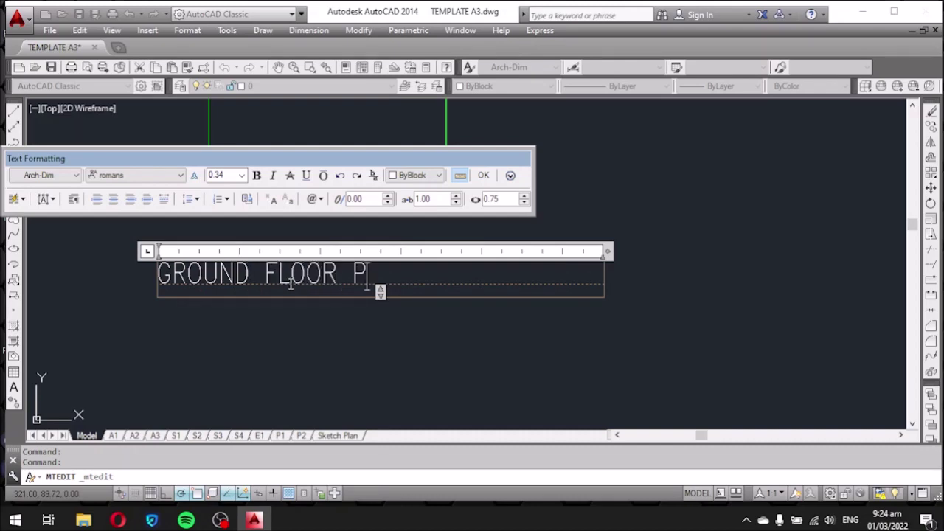
click(280, 316)
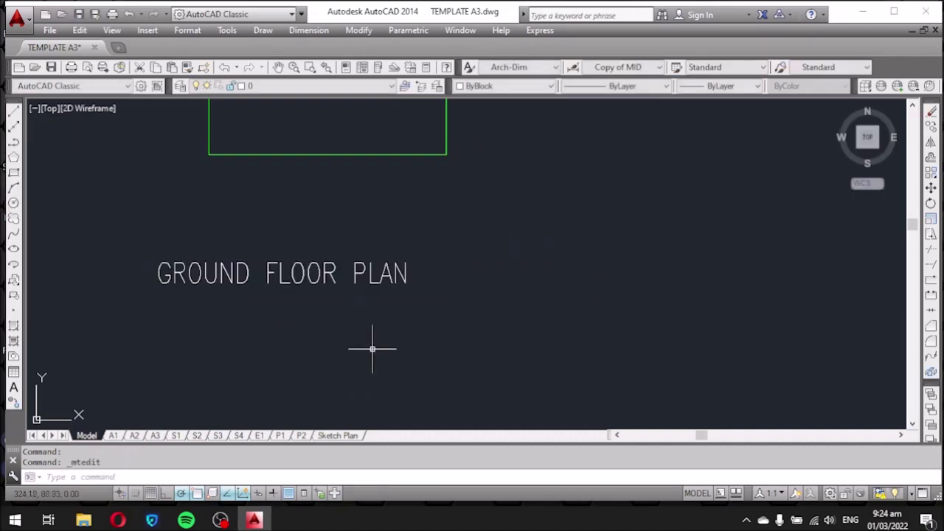
Copy the front elevation's label to a spot below the front elevation.
scroll(260, 207, down, 5)
middle_drag(462, 253, 321, 295)
scroll(358, 243, down, 5)
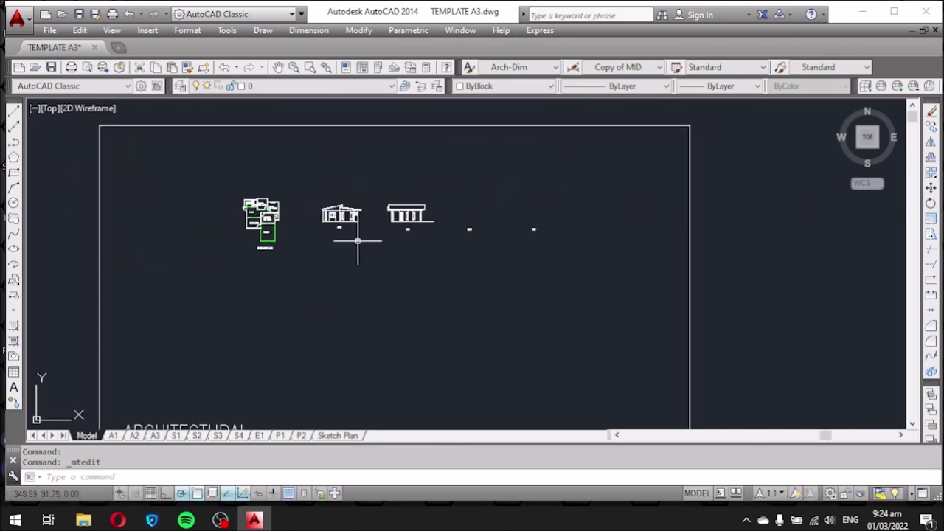
scroll(275, 248, up, 5)
click(428, 194)
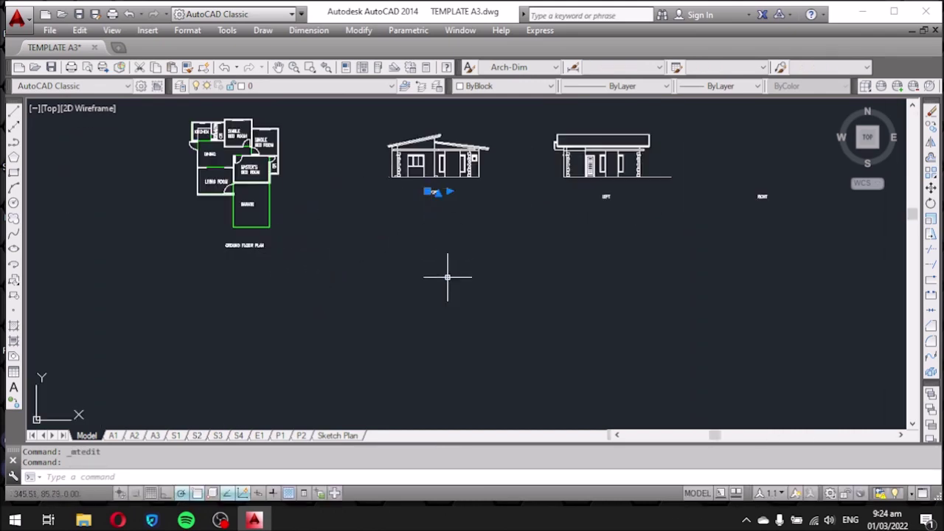
text(co)
key(Return)
click(490, 270)
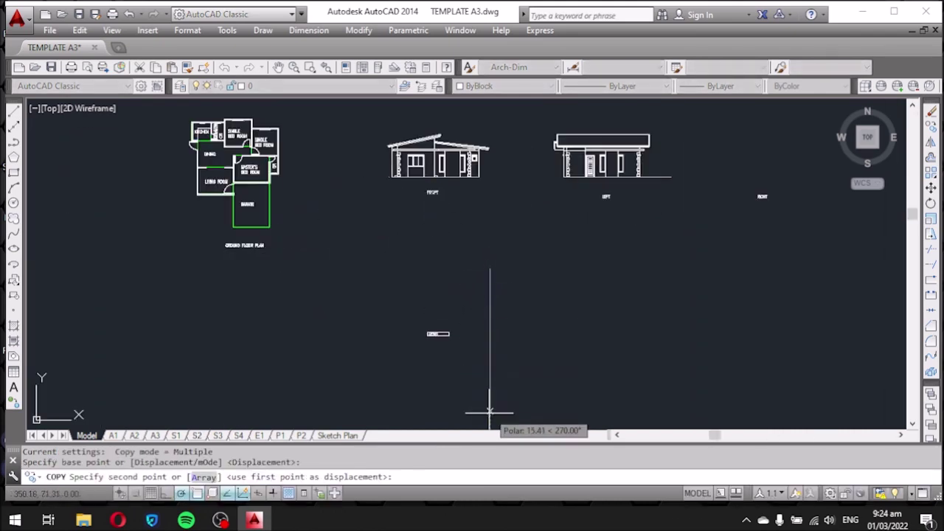
click(490, 413)
middle_drag(554, 337, 376, 288)
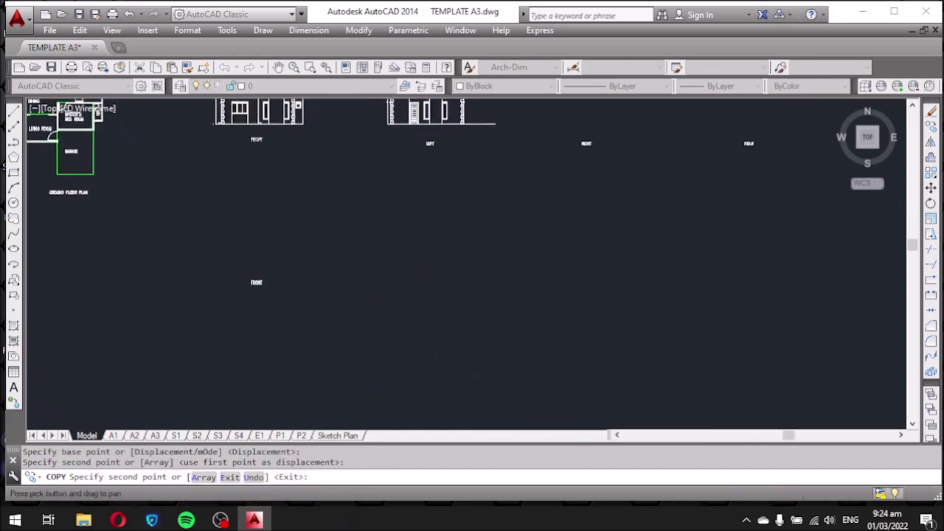
key(Escape)
Retitle the copied label as SECTION A-A, widened to fit on one line.
click(254, 274)
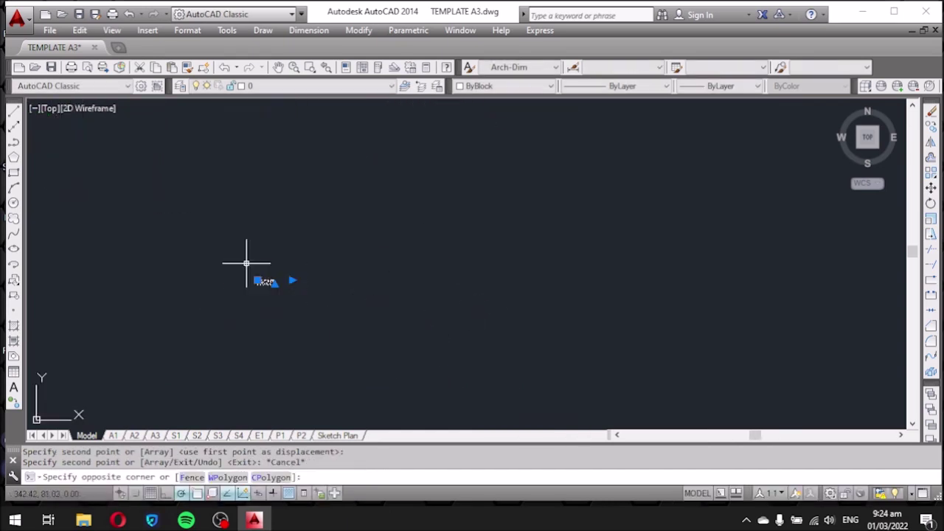
key(Escape)
scroll(265, 291, up, 5)
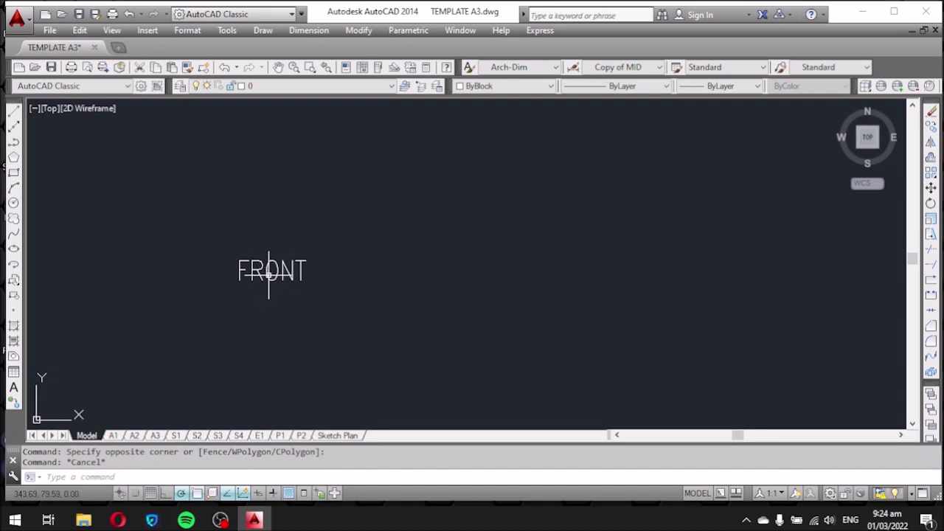
double_click(264, 271)
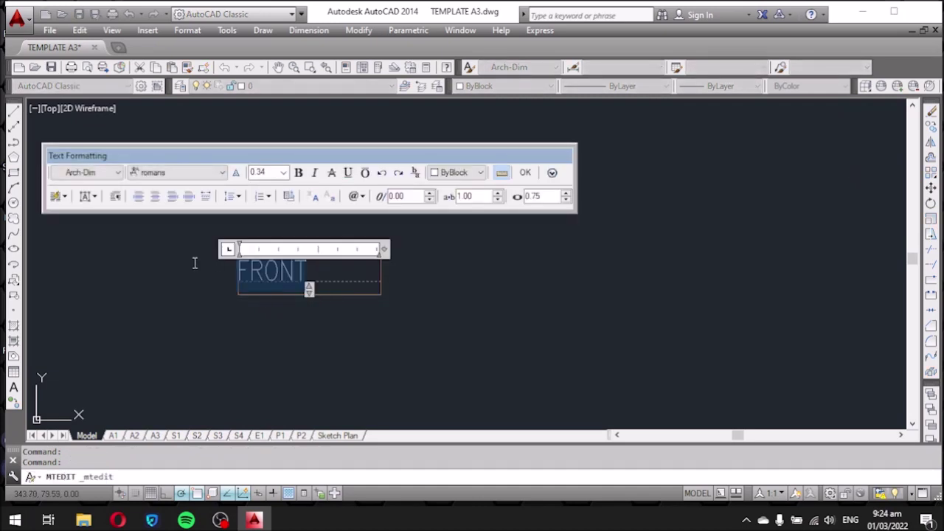
text(SECTION A)
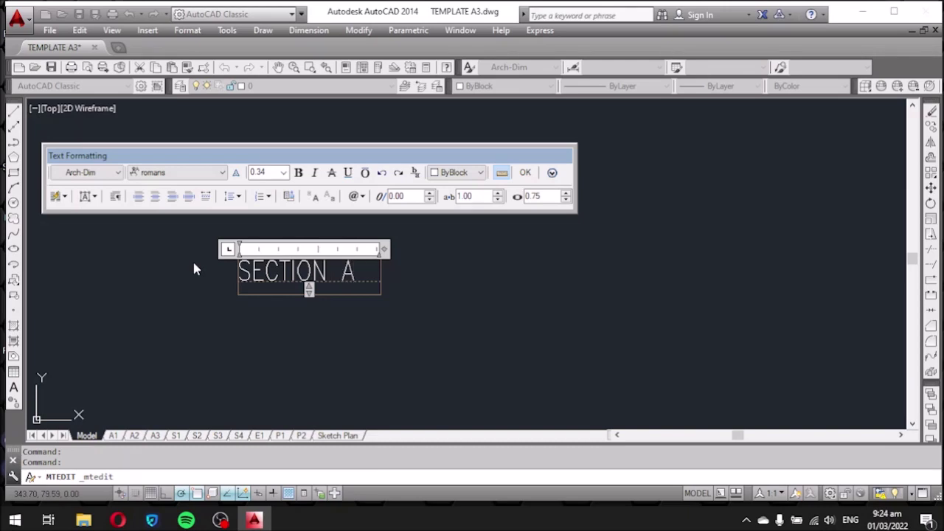
text(-A)
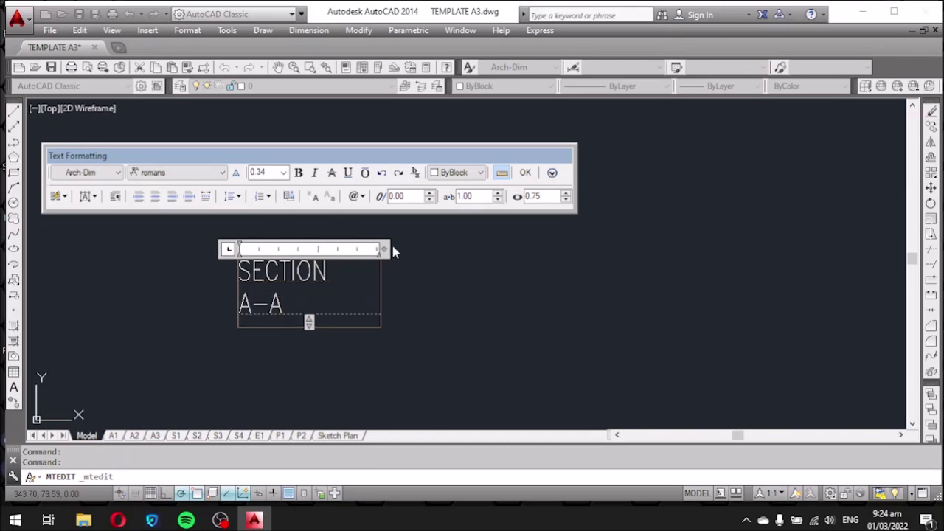
drag(387, 250, 463, 249)
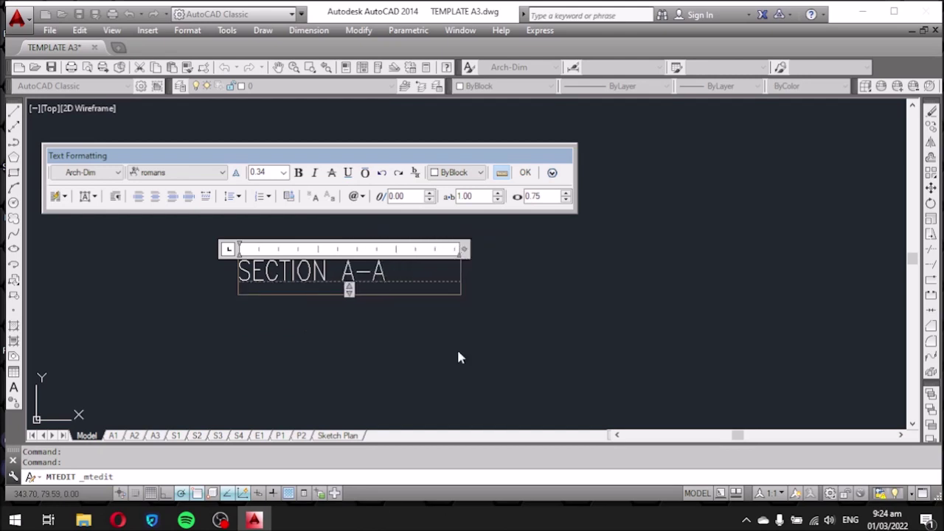
click(457, 348)
Copy the SECTION A-A title to a second position for the next section.
click(195, 270)
click(272, 319)
text(co)
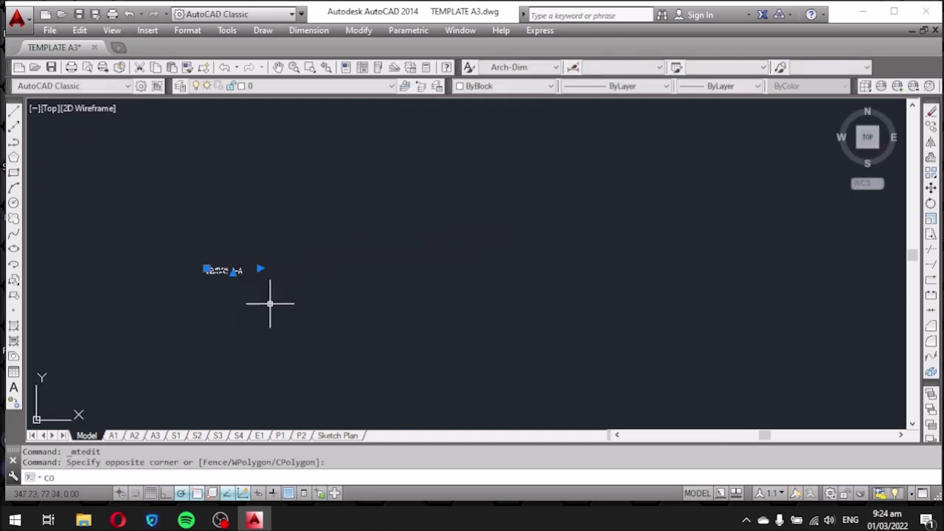
key(Return)
click(270, 306)
scroll(180, 310, down, 3)
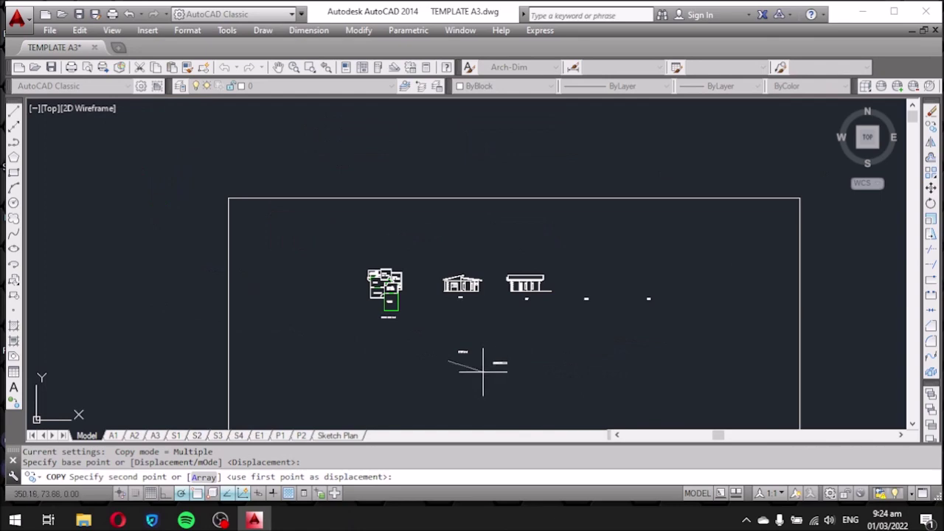
click(510, 361)
key(Escape)
Edit the copied title, replacing both A's so it reads SECTION B-B.
scroll(435, 276, up, 10)
scroll(303, 194, down, 1)
scroll(304, 194, up, 6)
scroll(306, 202, up, 2)
click(307, 210)
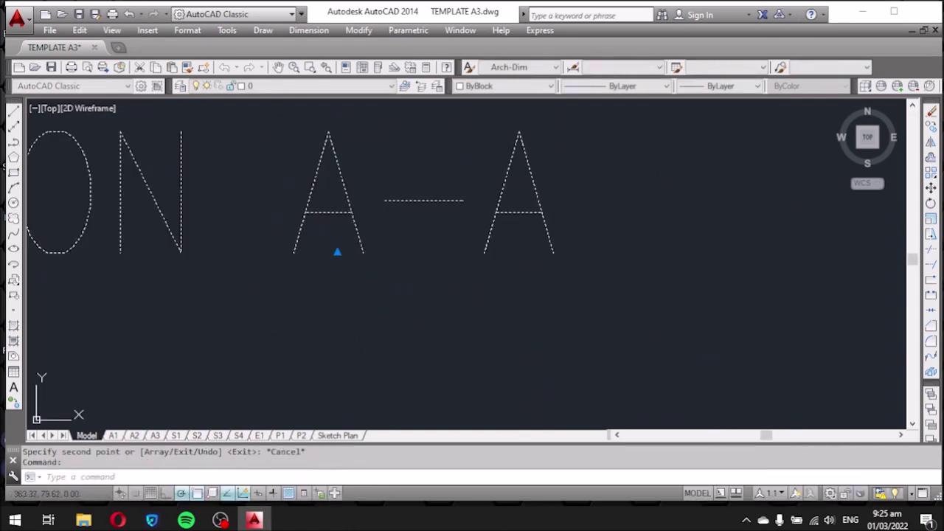
double_click(309, 208)
double_click(309, 209)
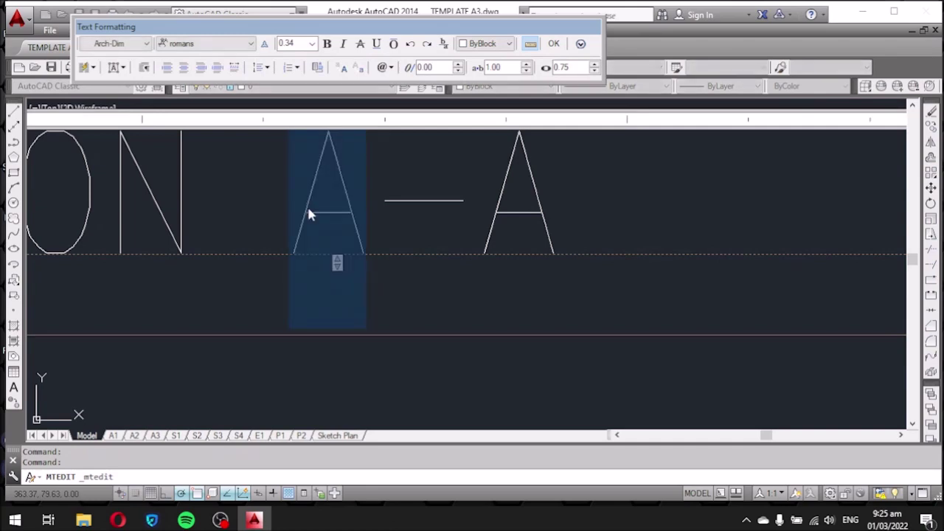
text(B)
drag(572, 217, 493, 210)
text(B)
click(420, 386)
Open the RIGHT elevation drawing from the BD 2 folder.
scroll(477, 313, down, 15)
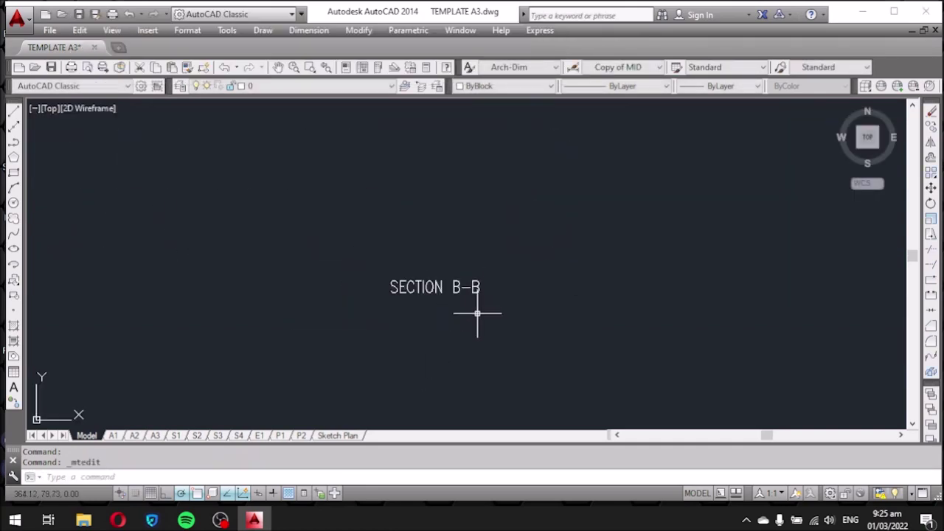
scroll(480, 323, down, 5)
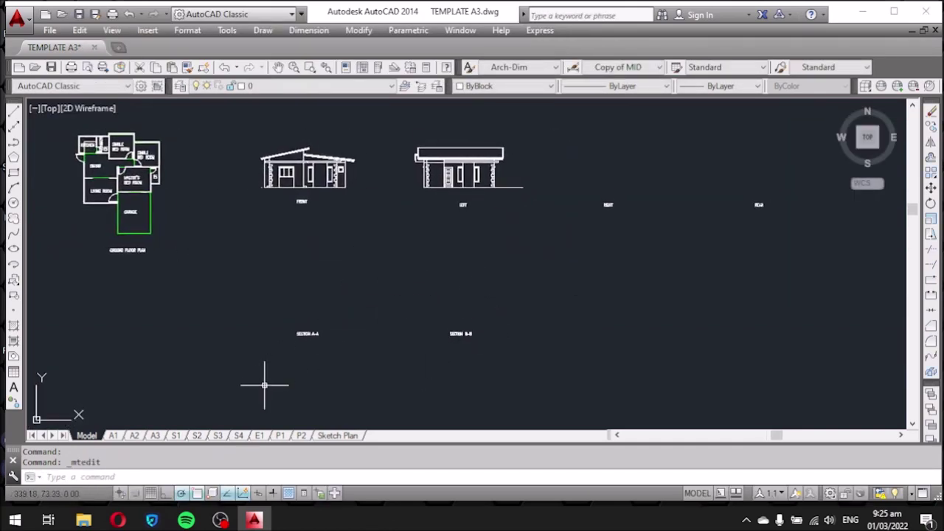
click(253, 520)
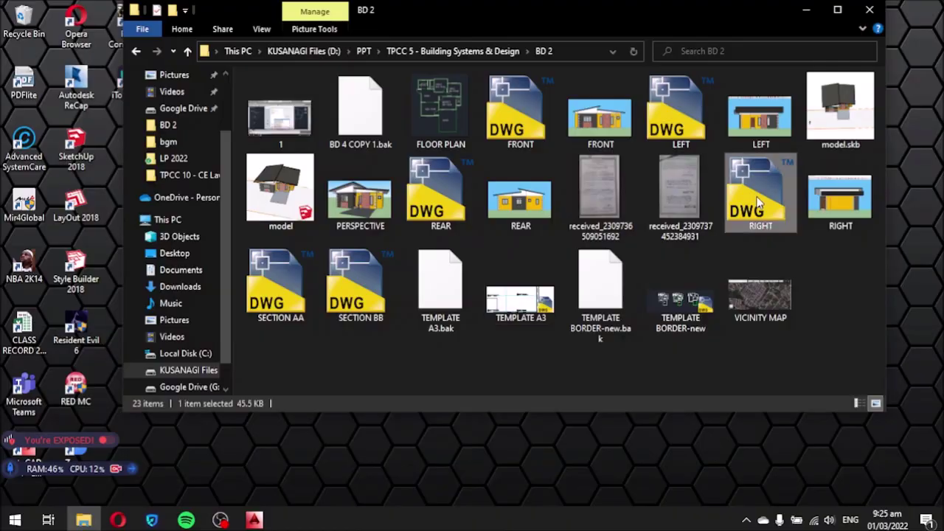
click(253, 520)
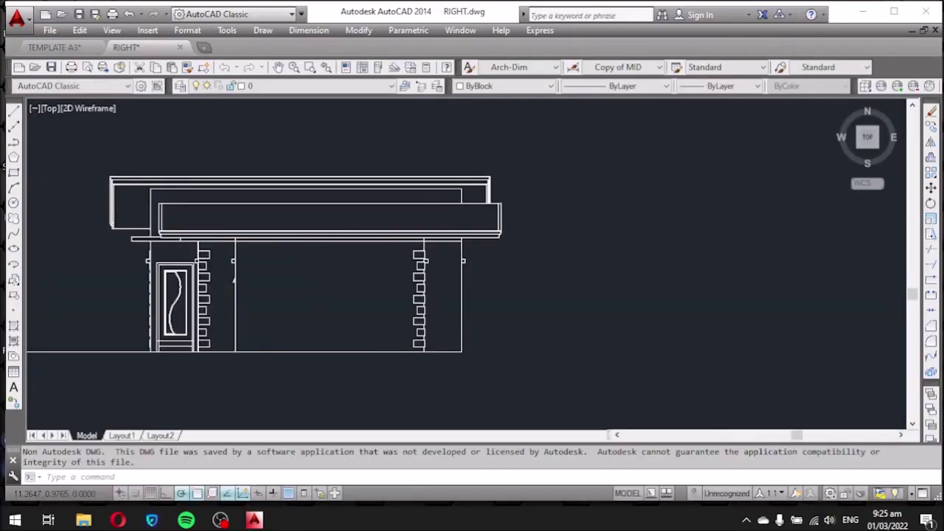
Copy the whole right elevation into TEMPLATE A3, placed above the RIGHT label.
scroll(544, 214, up, 3)
click(240, 154)
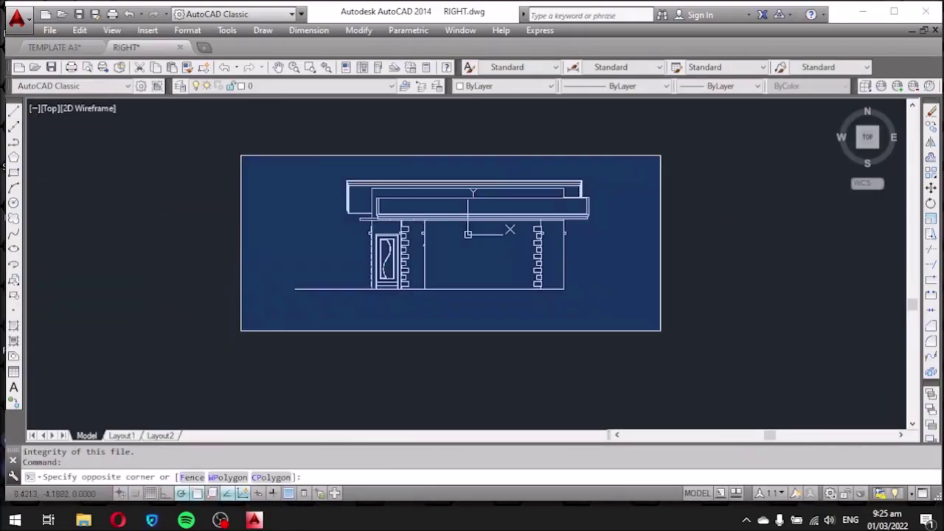
click(653, 331)
key(ctrl+c)
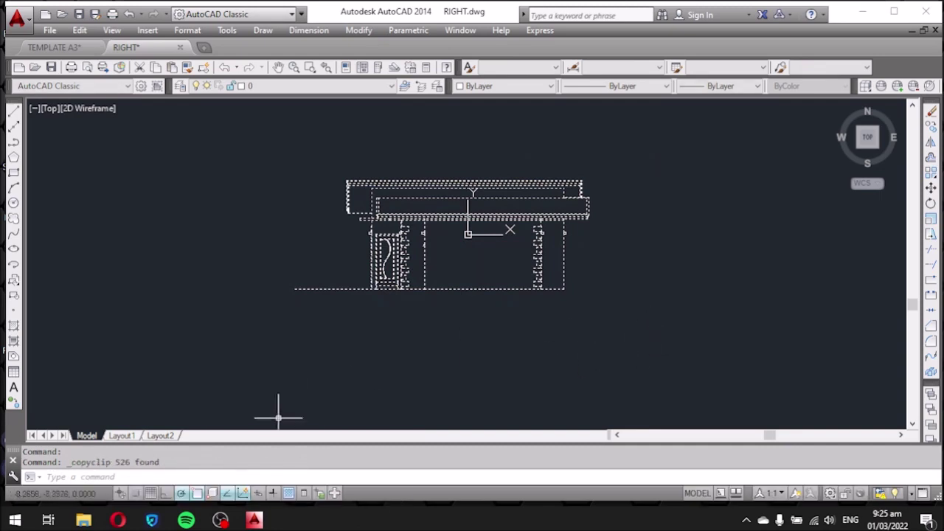
mouse_move(253, 520)
click(161, 453)
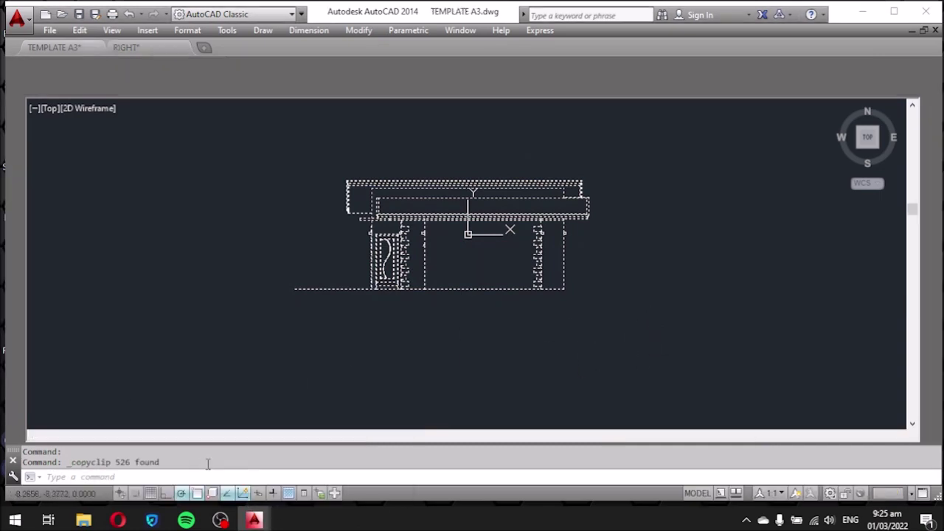
middle_drag(616, 247, 529, 347)
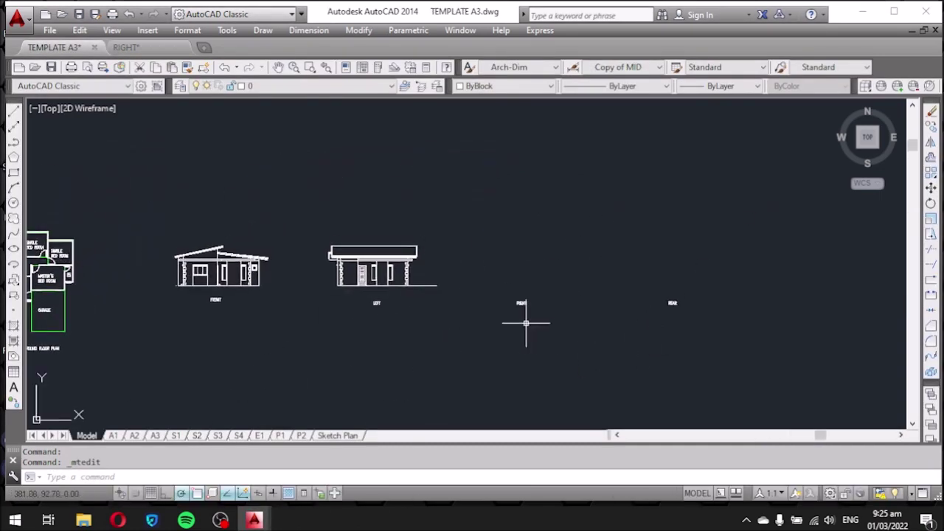
key(ctrl+v)
scroll(472, 288, up, 6)
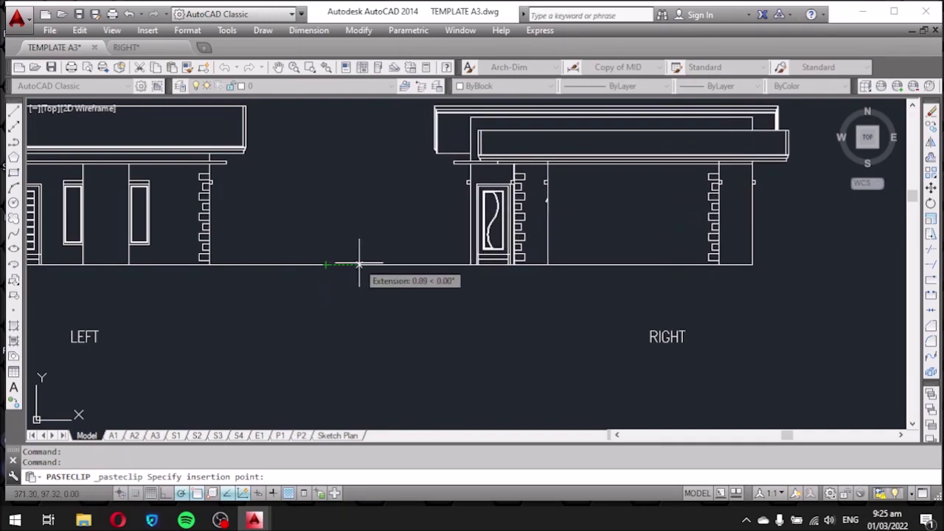
click(406, 268)
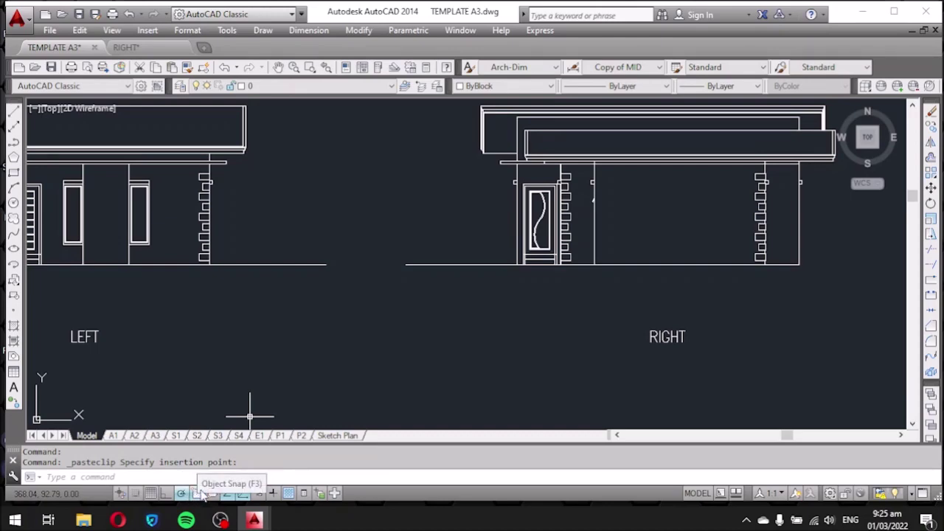
Close RIGHT.dwg without saving and open REAR.dwg from the BD 2 folder.
scroll(369, 327, down, 8)
scroll(374, 324, up, 4)
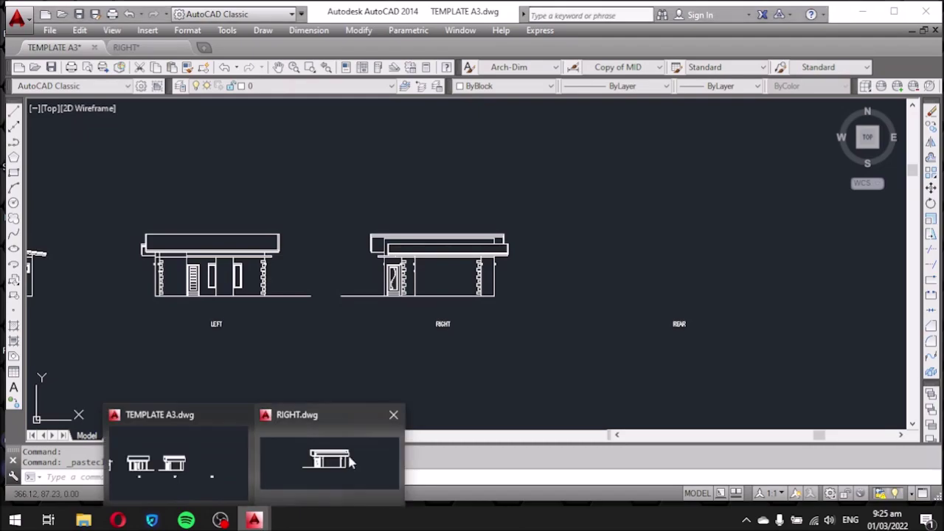
click(394, 416)
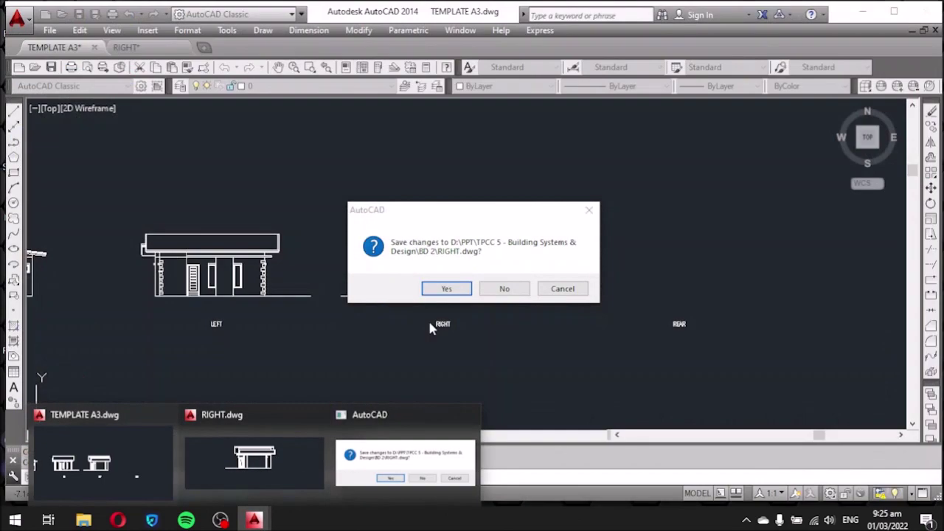
click(483, 291)
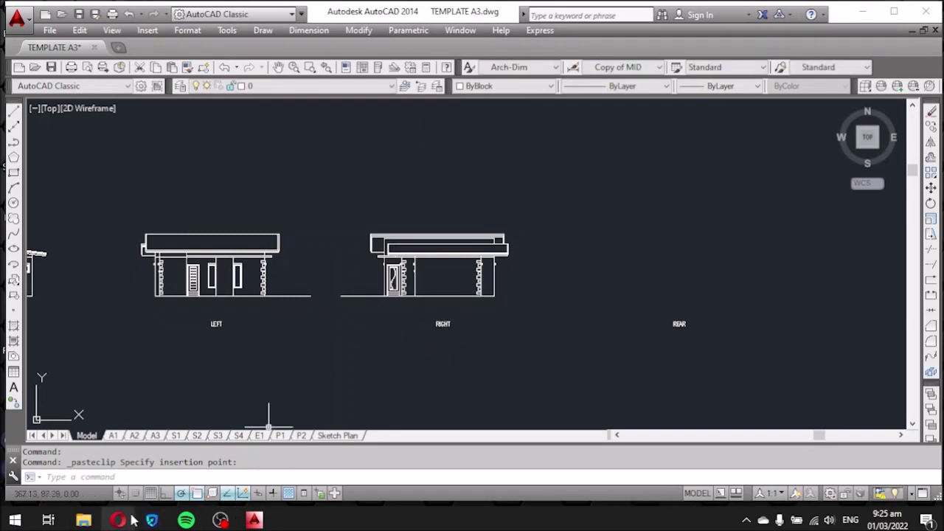
click(83, 520)
double_click(458, 212)
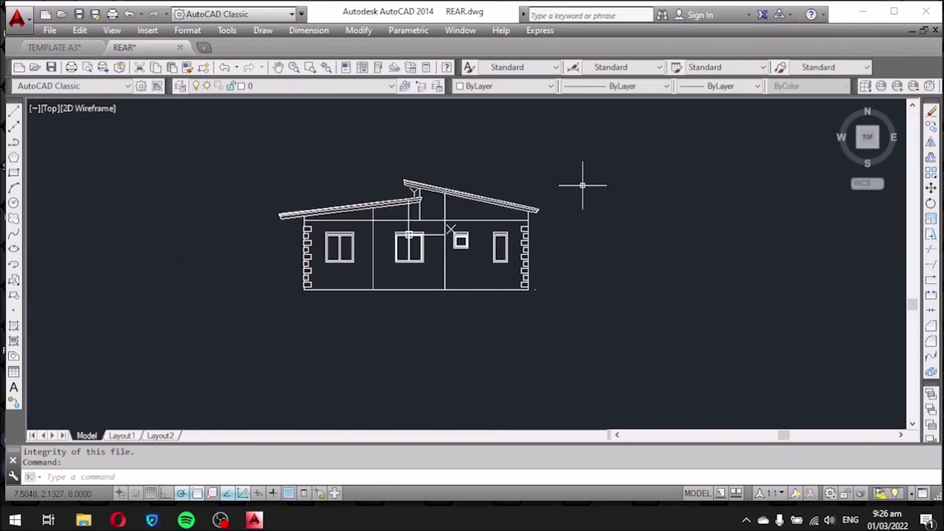
Copy the whole rear elevation into TEMPLATE A3, placed above the REAR label.
click(157, 136)
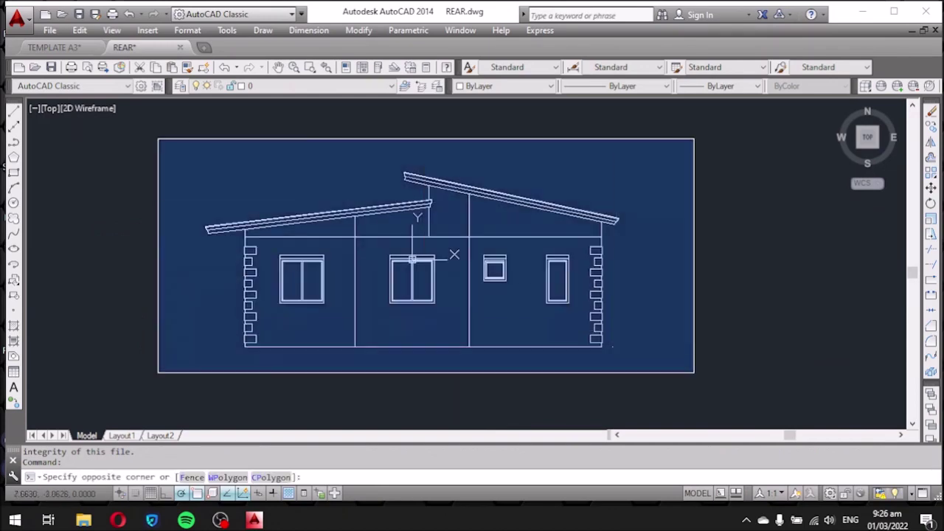
click(694, 373)
key(ctrl+c)
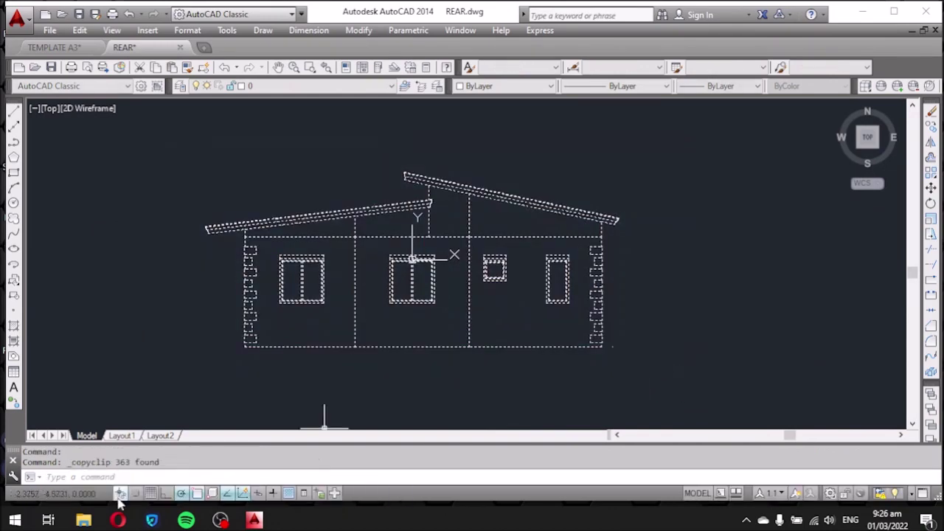
click(198, 465)
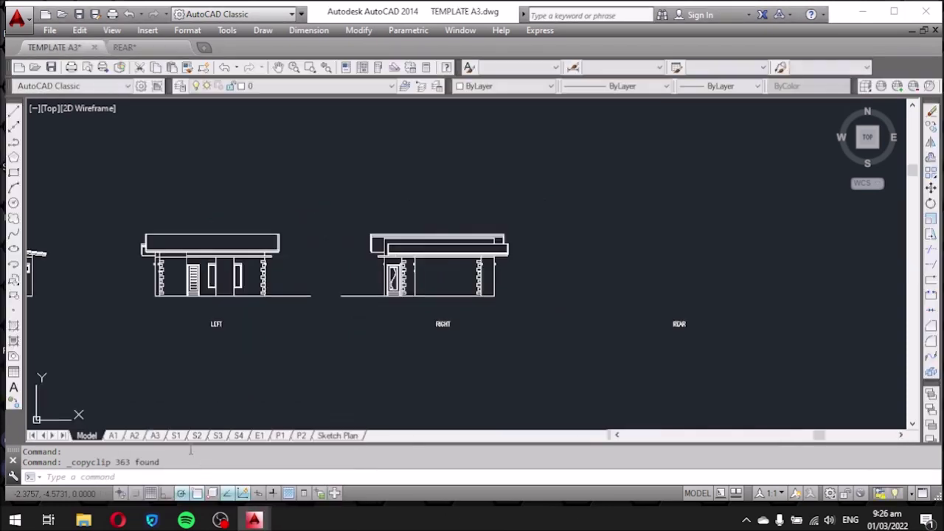
key(ctrl+v)
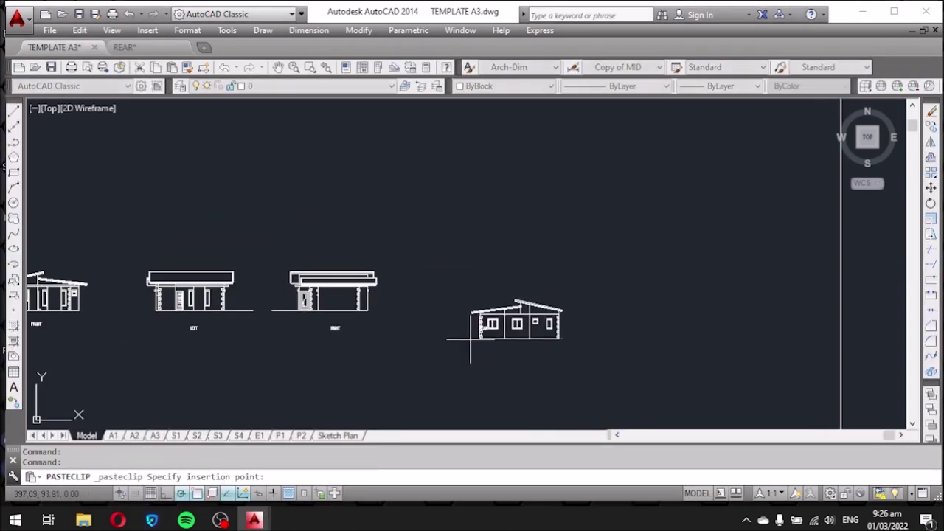
scroll(472, 325, up, 5)
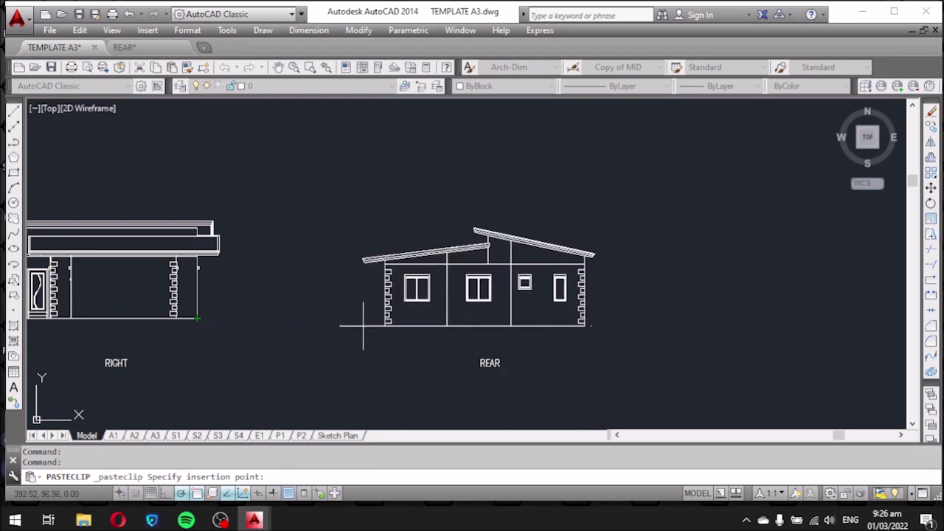
click(363, 318)
Select the FRONT elevation and start a move, then cancel it.
scroll(489, 270, down, 5)
scroll(300, 261, up, 5)
scroll(304, 262, up, 2)
scroll(309, 267, down, 3)
scroll(264, 268, down, 2)
scroll(46, 189, up, 4)
click(70, 179)
click(390, 316)
text(m)
key(Return)
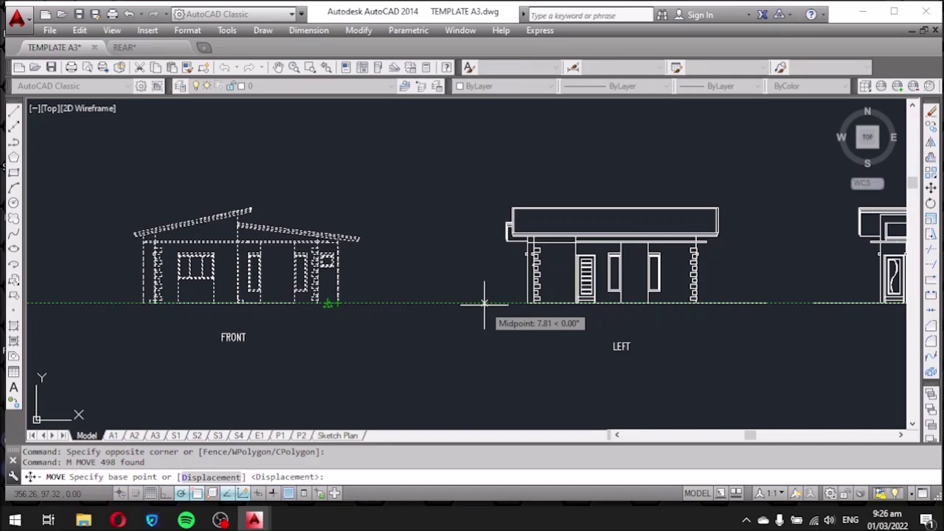
key(Escape)
Frame all elevations, close REAR.dwg without saving, and reopen the BD 2 folder.
scroll(238, 316, down, 5)
scroll(274, 301, up, 2)
scroll(313, 306, up, 2)
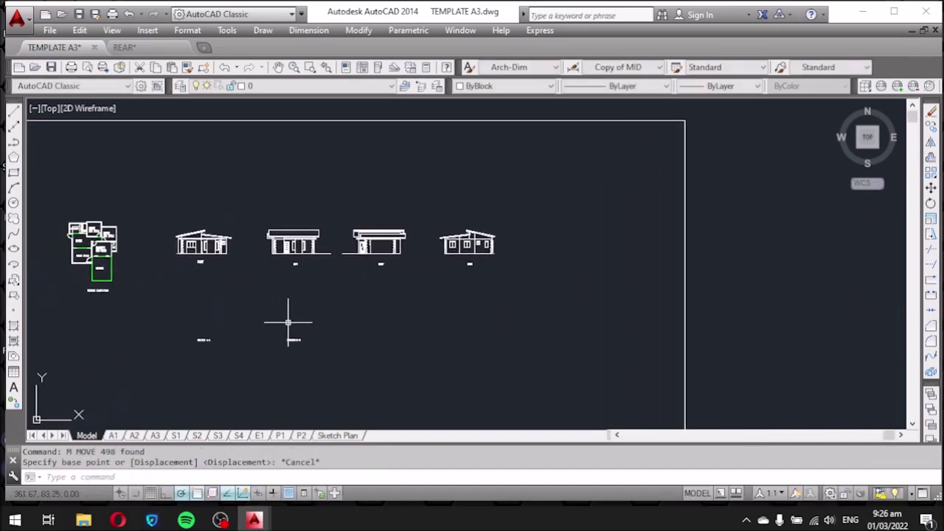
scroll(190, 343, up, 4)
middle_drag(195, 351, 216, 392)
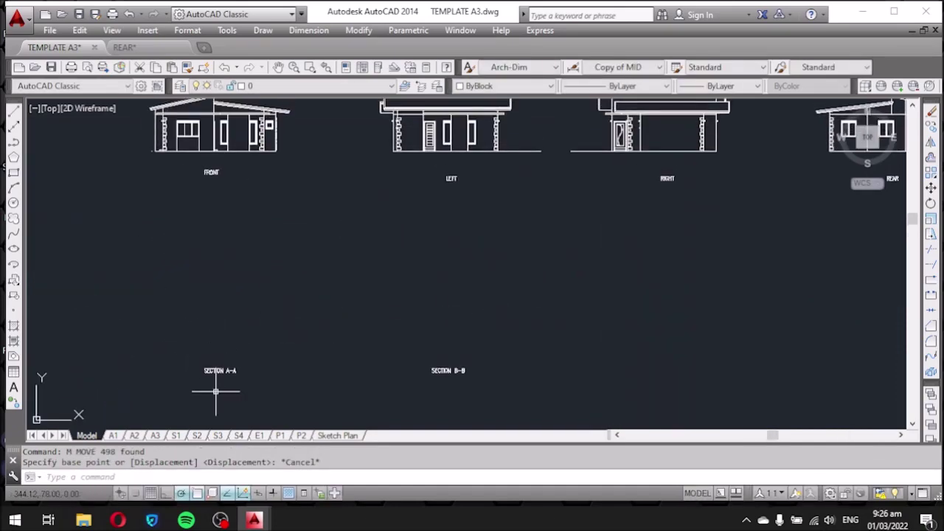
click(255, 523)
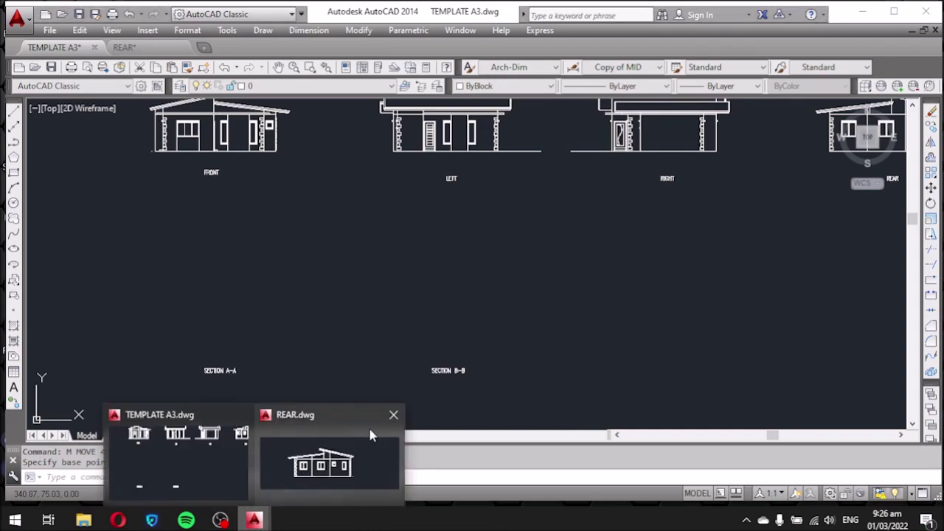
click(393, 414)
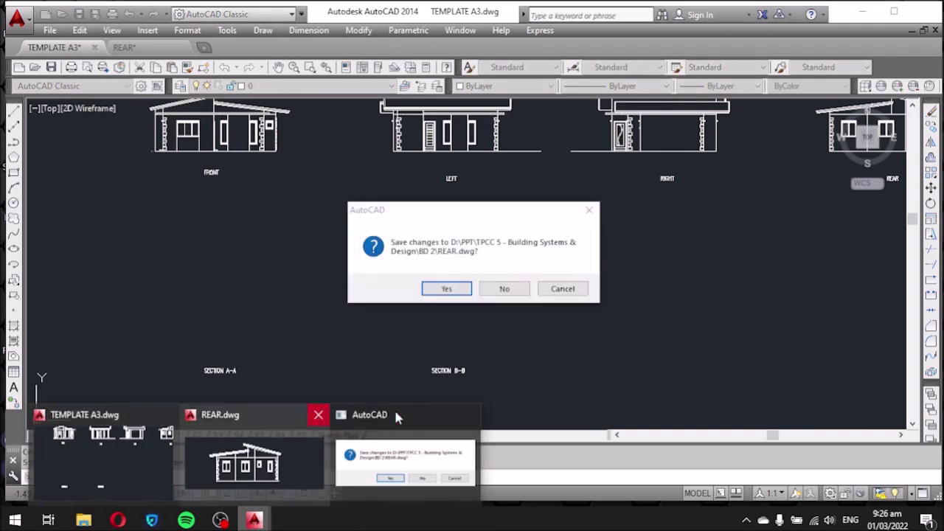
click(505, 288)
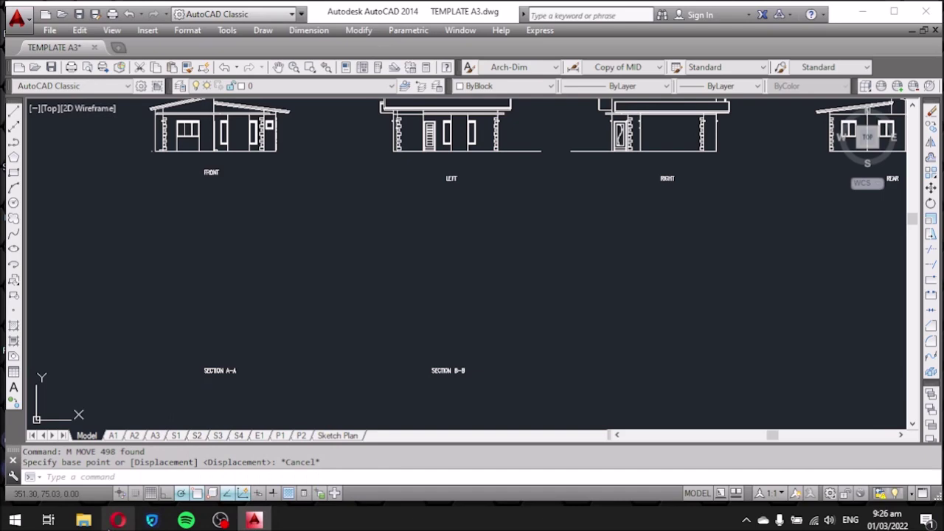
click(84, 521)
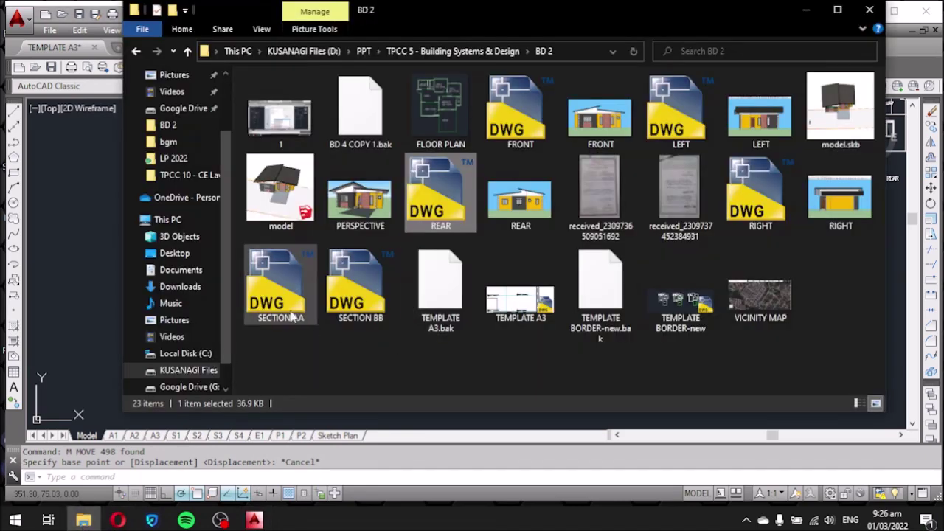
Open the SECTION AA drawing and copy the whole section.
double_click(266, 291)
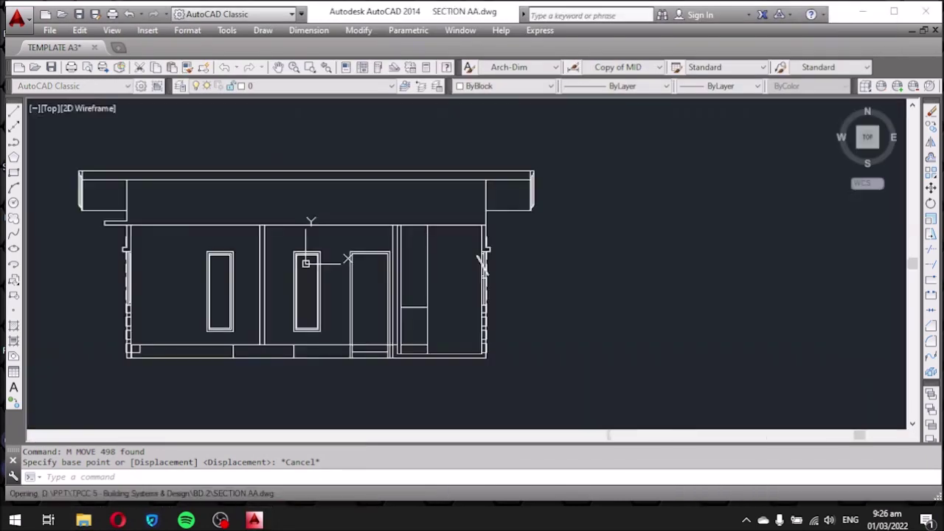
click(218, 166)
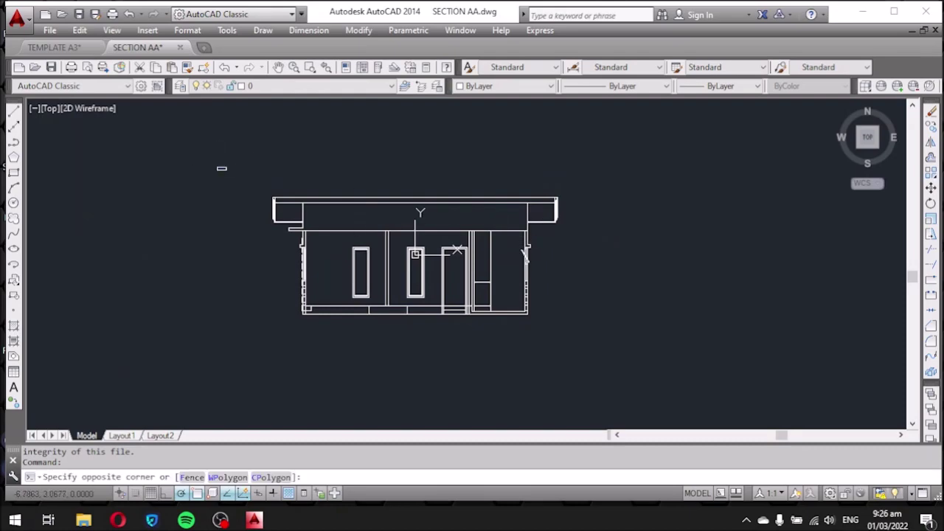
click(601, 337)
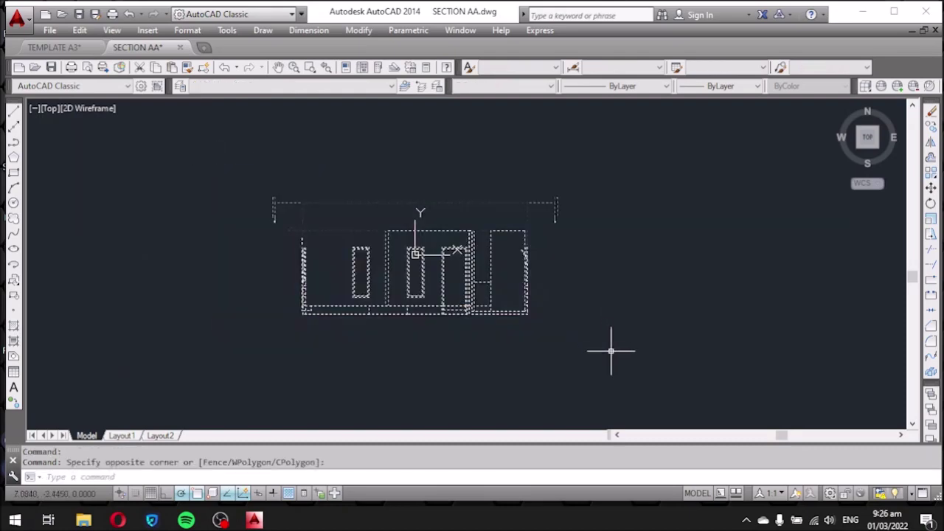
key(ctrl+c)
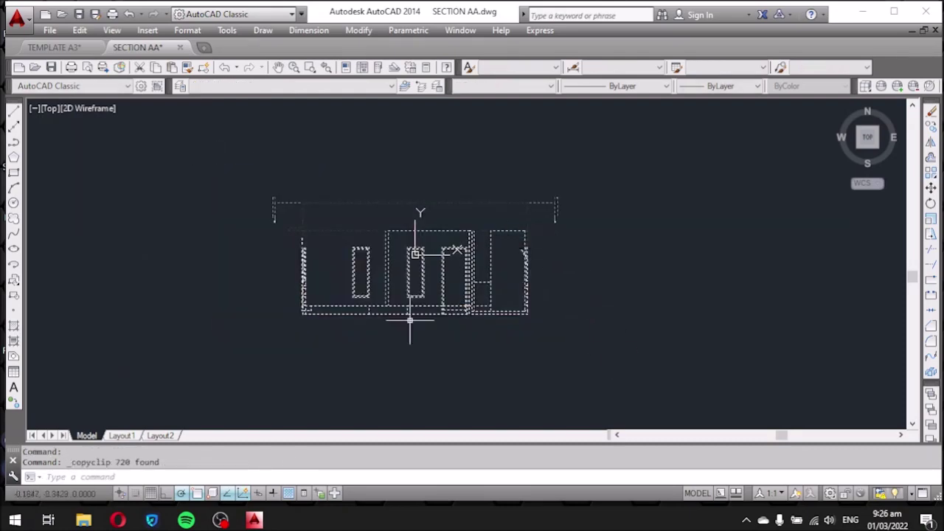
Paste the section into TEMPLATE A3 above the SECTION A-A label.
mouse_move(253, 520)
click(193, 474)
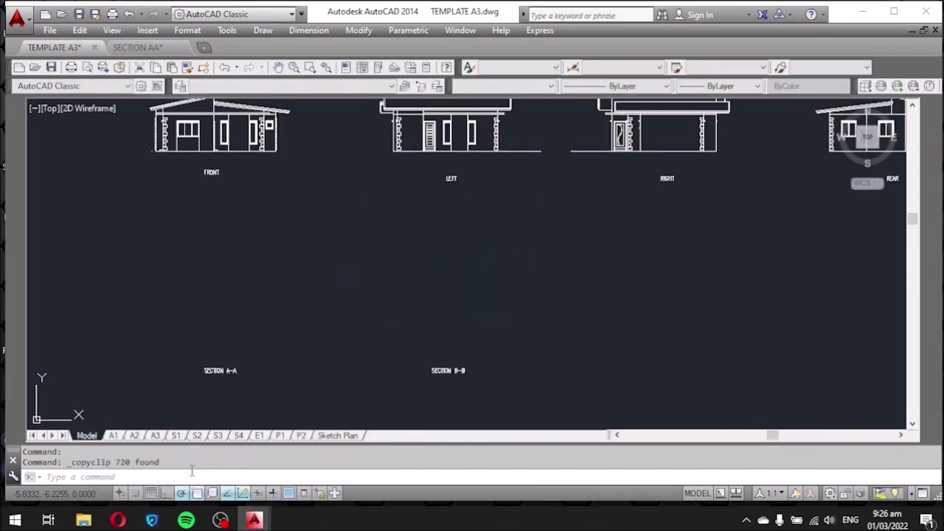
key(ctrl+v)
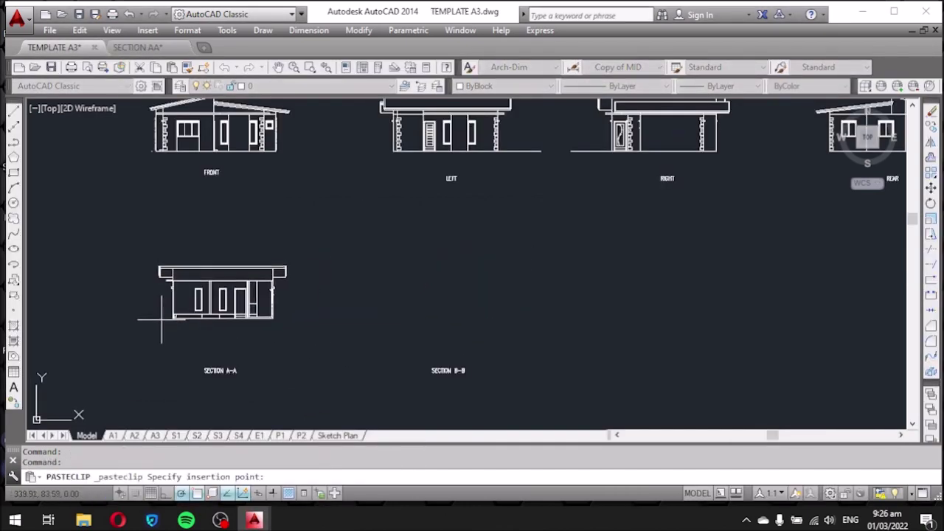
click(159, 349)
scroll(347, 263, down, 3)
scroll(379, 268, up, 3)
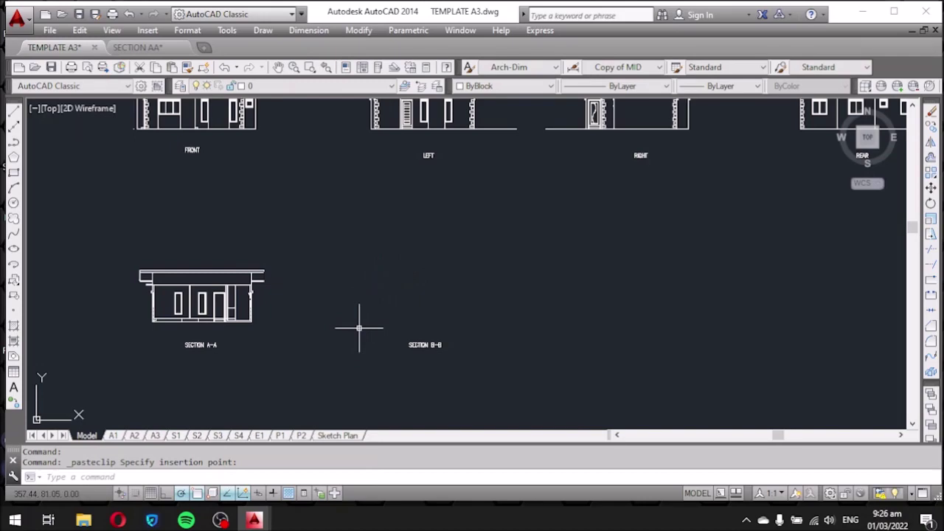
mouse_move(254, 520)
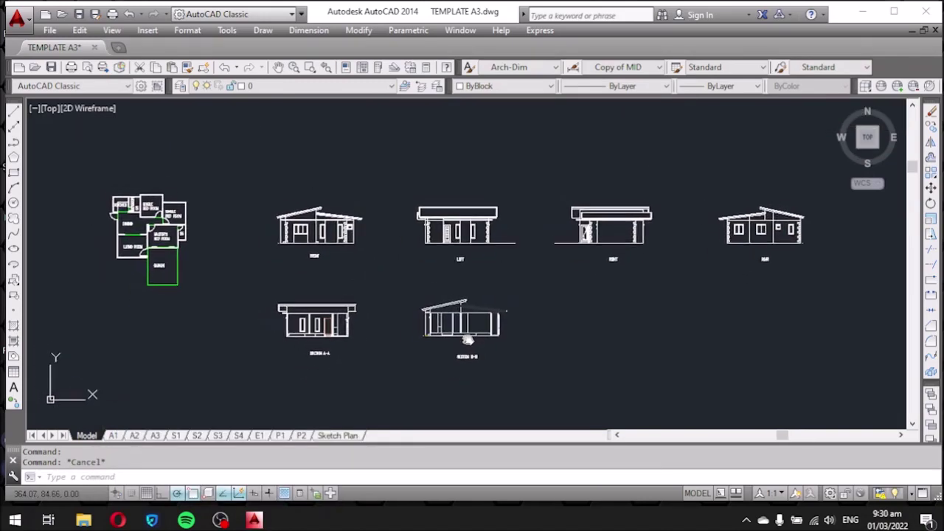
middle_drag(467, 339, 467, 342)
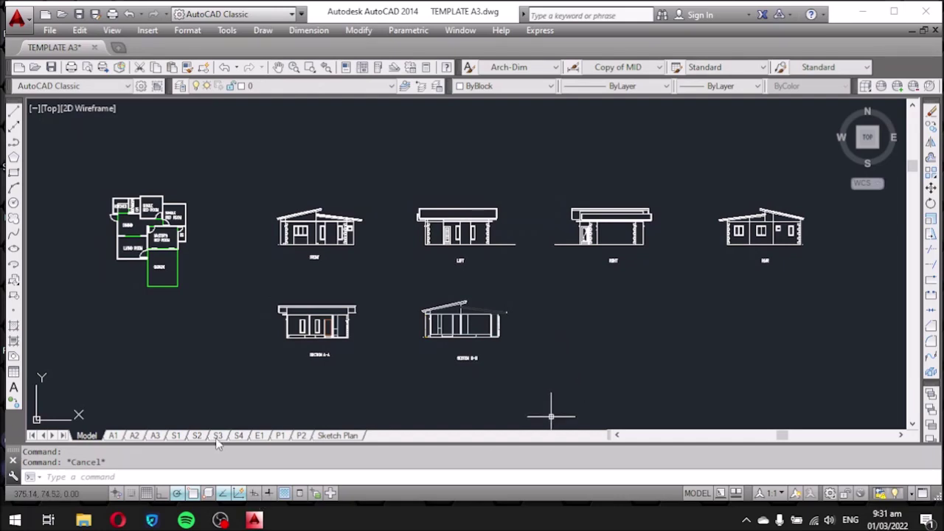
click(139, 436)
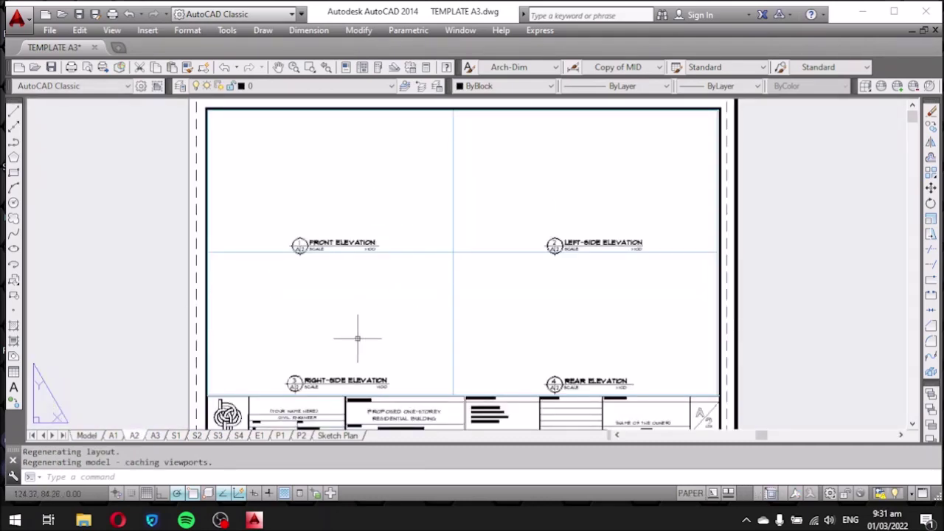
Switch to the A3 layout sheet and zoom around it.
click(155, 435)
scroll(324, 302, down, 5)
scroll(216, 282, up, 5)
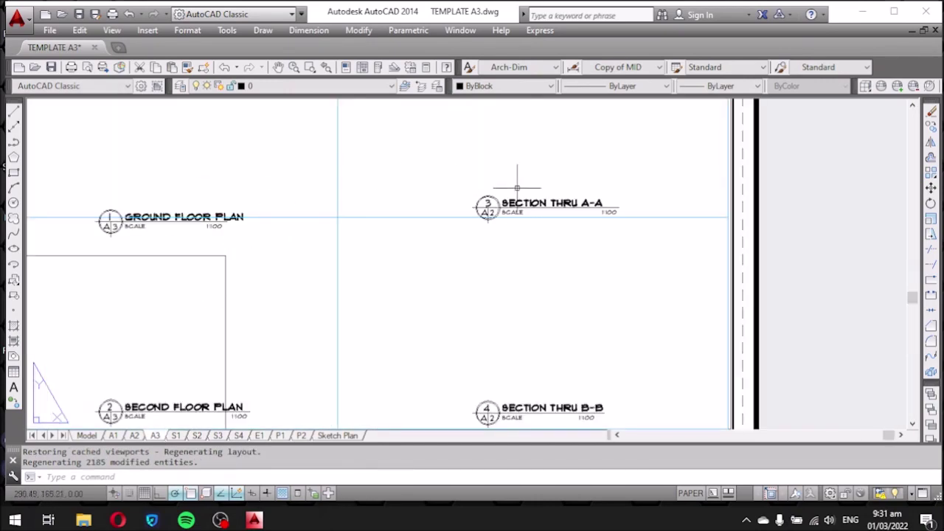
scroll(512, 334, down, 5)
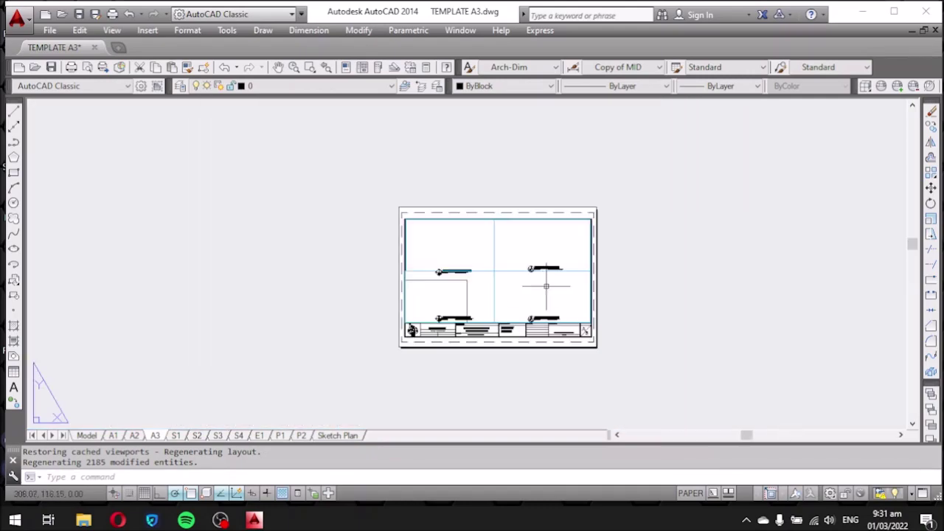
scroll(467, 339, up, 4)
scroll(457, 340, up, 3)
scroll(471, 316, down, 1)
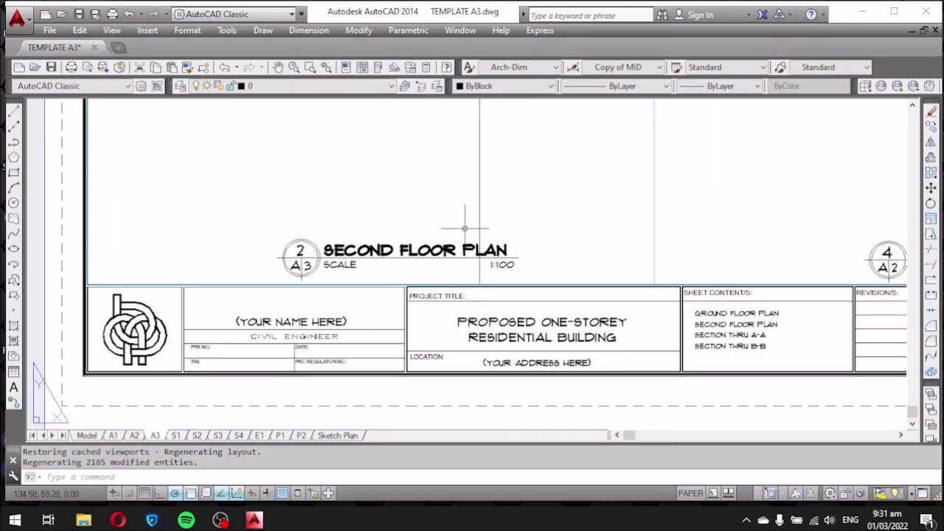
Move the SECOND FLOOR PLAN title off the sheet to the left.
click(229, 220)
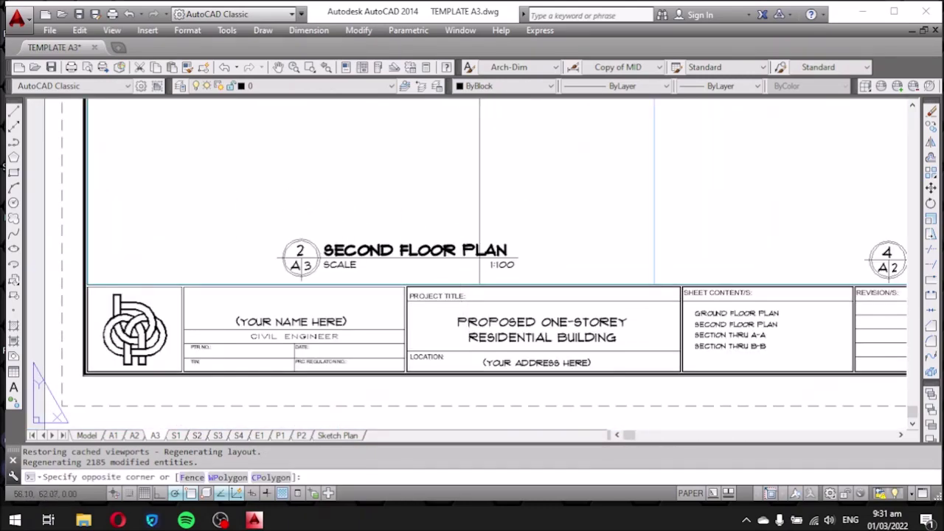
click(543, 292)
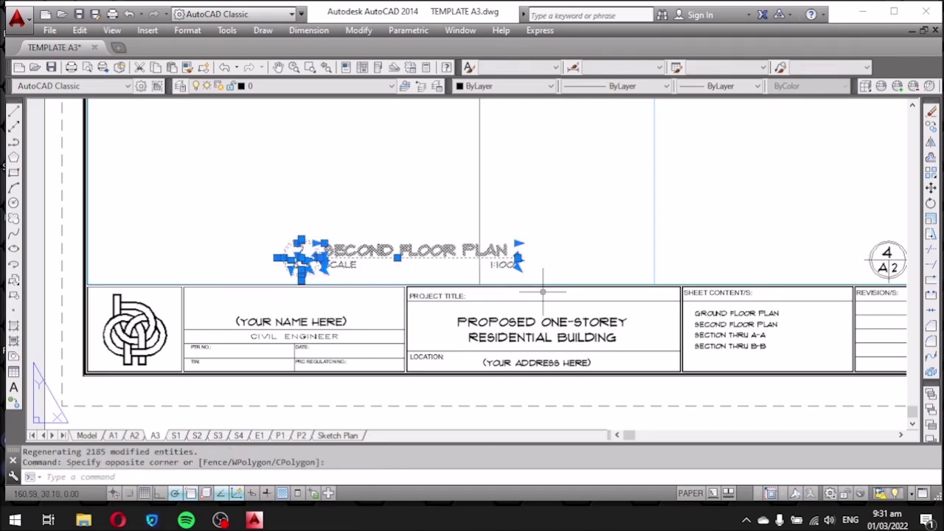
text(m)
key(Return)
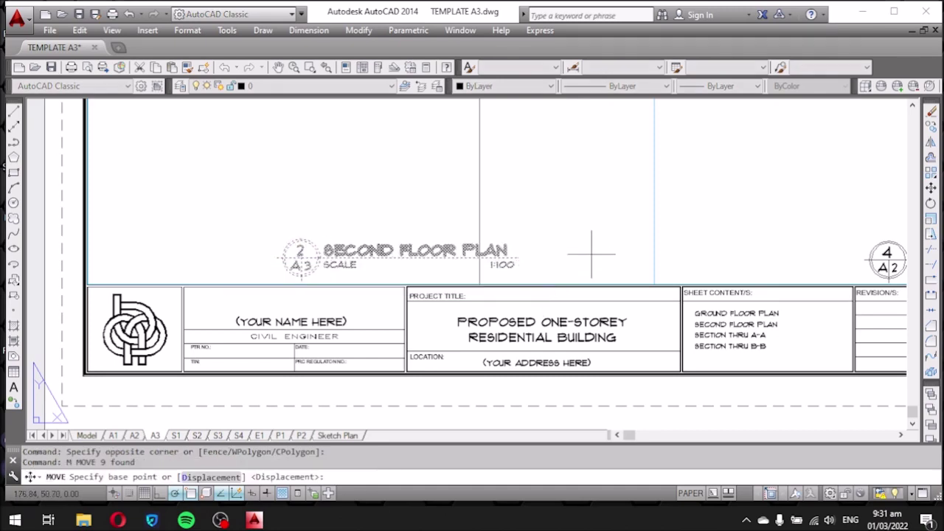
click(597, 257)
scroll(561, 243, down, 5)
click(408, 249)
scroll(669, 215, up, 1)
scroll(642, 215, up, 2)
scroll(620, 228, up, 2)
scroll(605, 273, up, 2)
scroll(605, 277, down, 2)
middle_drag(609, 287, 612, 263)
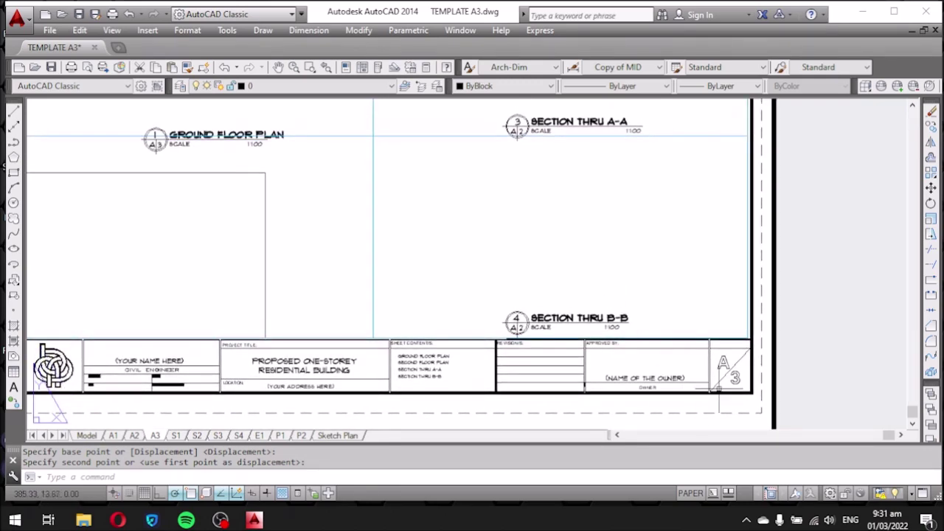
Change the Section A-A bubble's sheet number from A2 to A3.
scroll(516, 125, up, 5)
scroll(549, 174, up, 4)
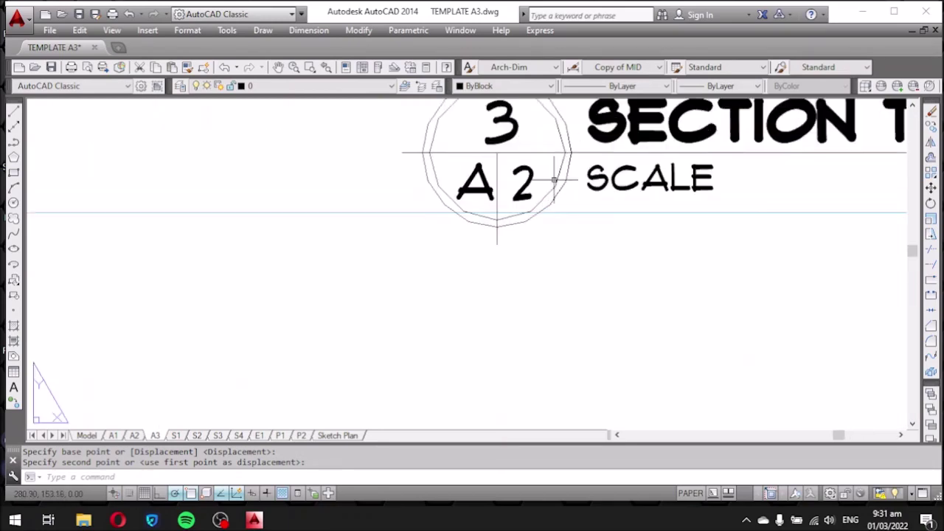
click(528, 179)
double_click(522, 184)
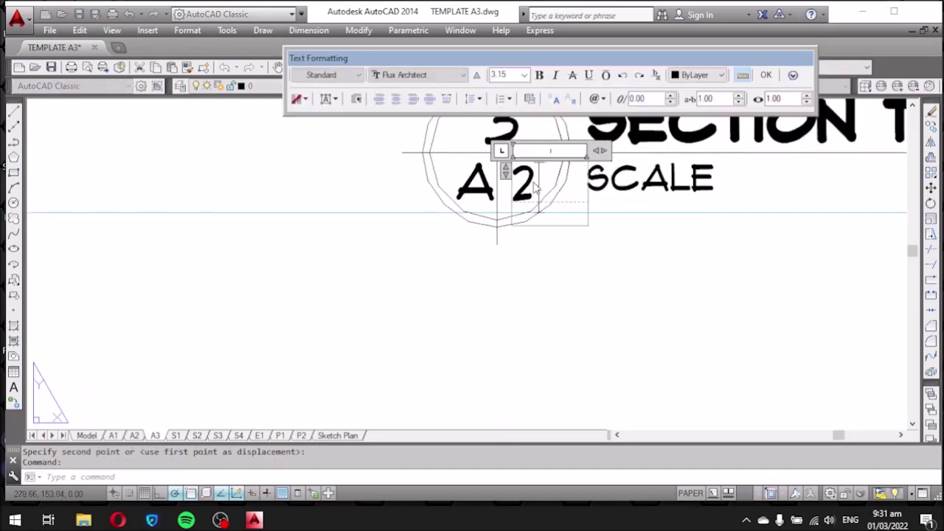
click(510, 189)
scroll(472, 199, down, 5)
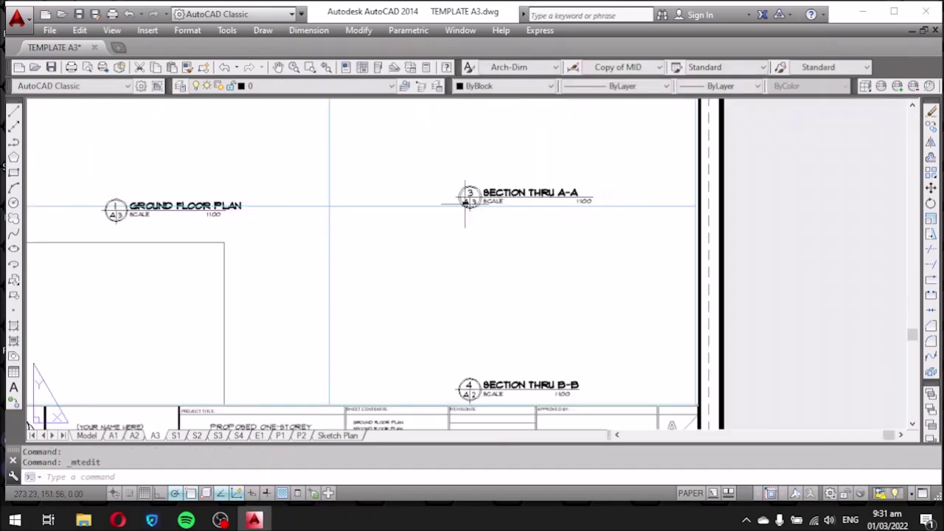
scroll(467, 403, up, 5)
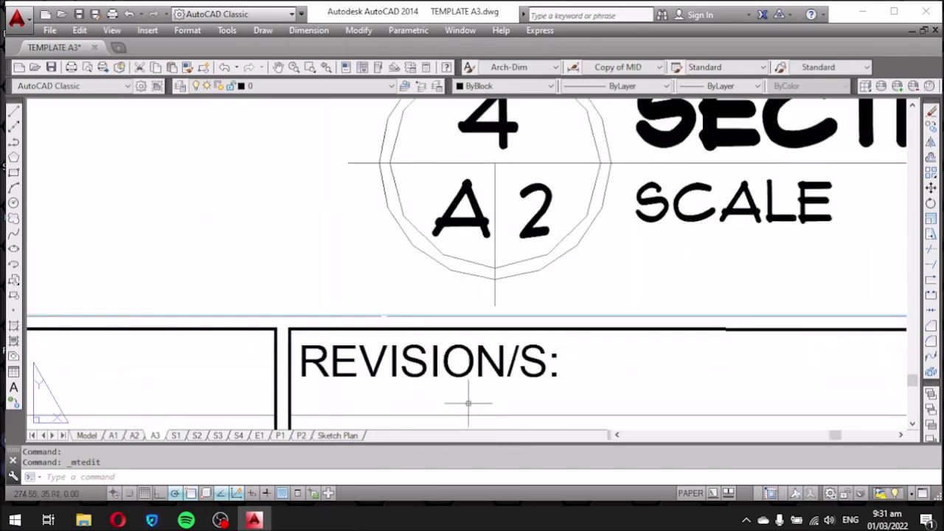
Change the Section B-B bubble's sheet number to A3.
click(536, 219)
double_click(531, 210)
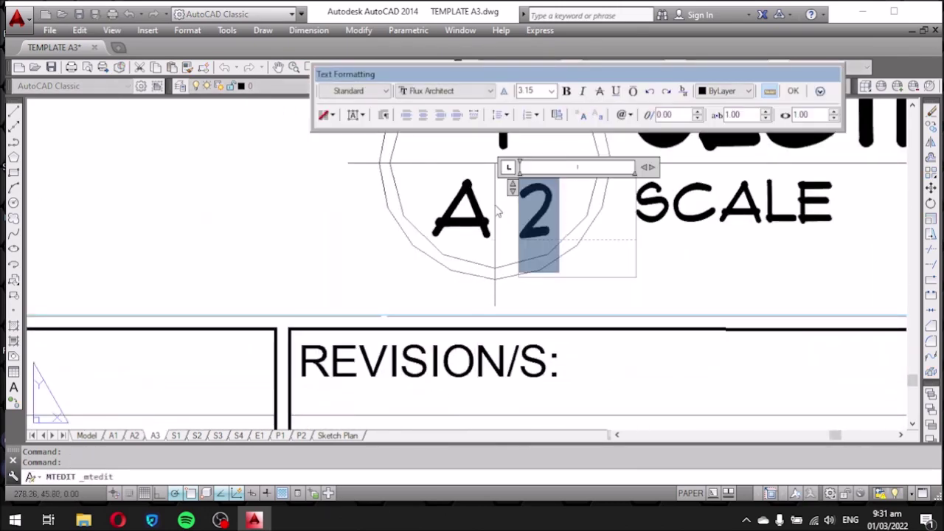
text(3)
click(472, 288)
scroll(347, 311, down, 5)
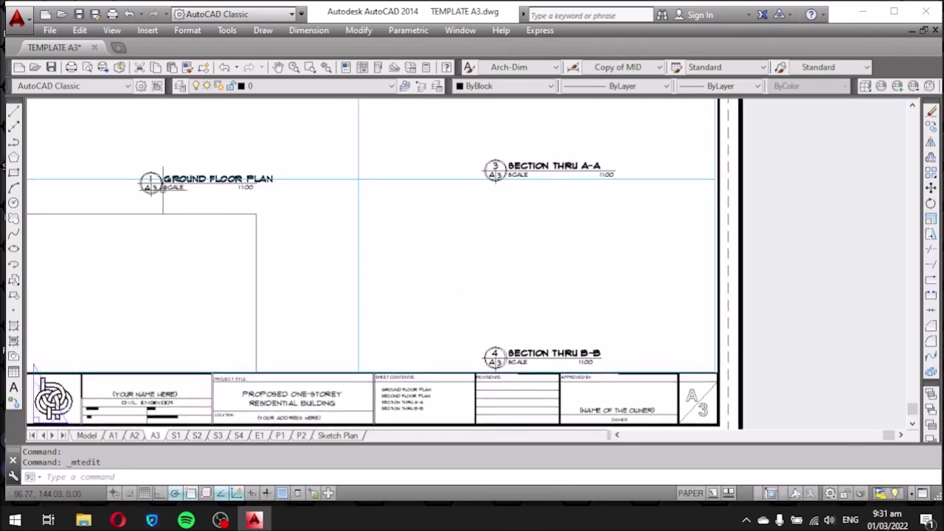
scroll(163, 185, up, 3)
scroll(163, 181, up, 2)
scroll(127, 187, down, 5)
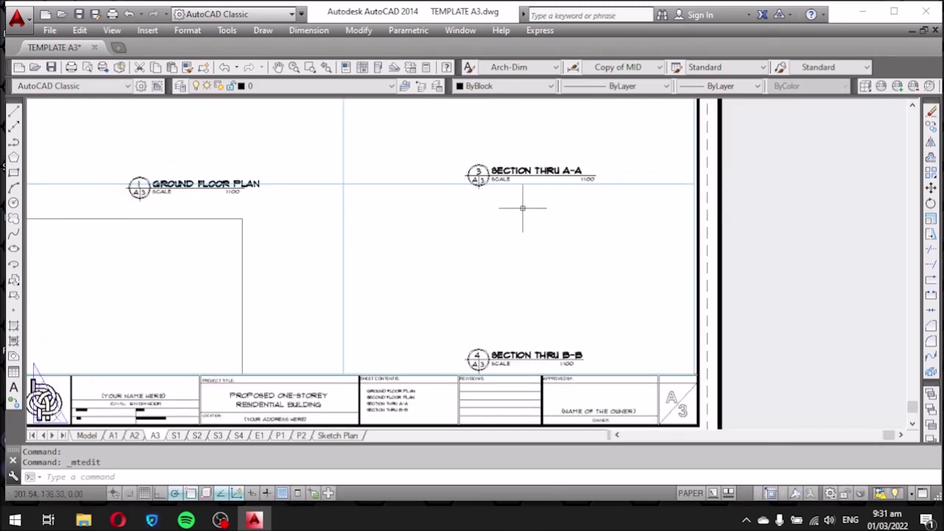
scroll(520, 151, up, 5)
Set the Section A-A bubble's view number to 2.
click(343, 238)
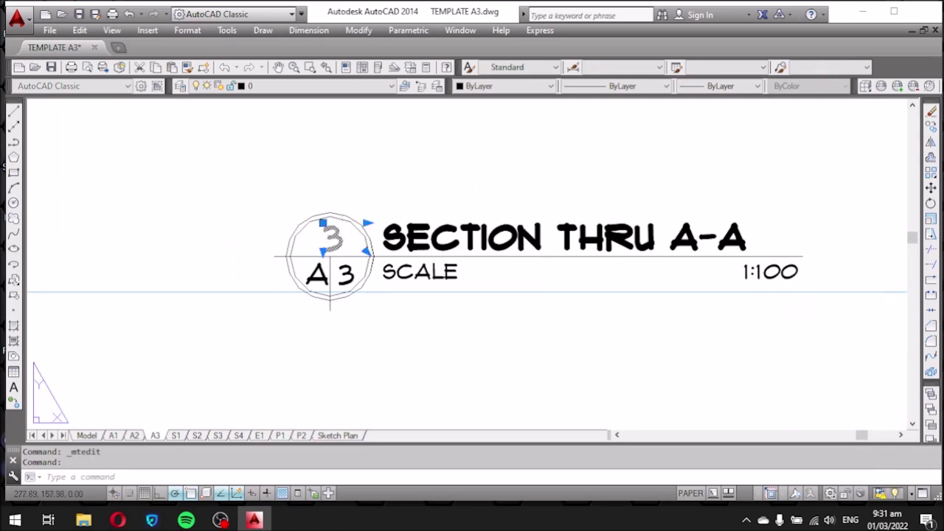
double_click(330, 237)
key(ctrl+a)
text(2)
click(339, 314)
scroll(362, 332, down, 5)
scroll(366, 406, up, 5)
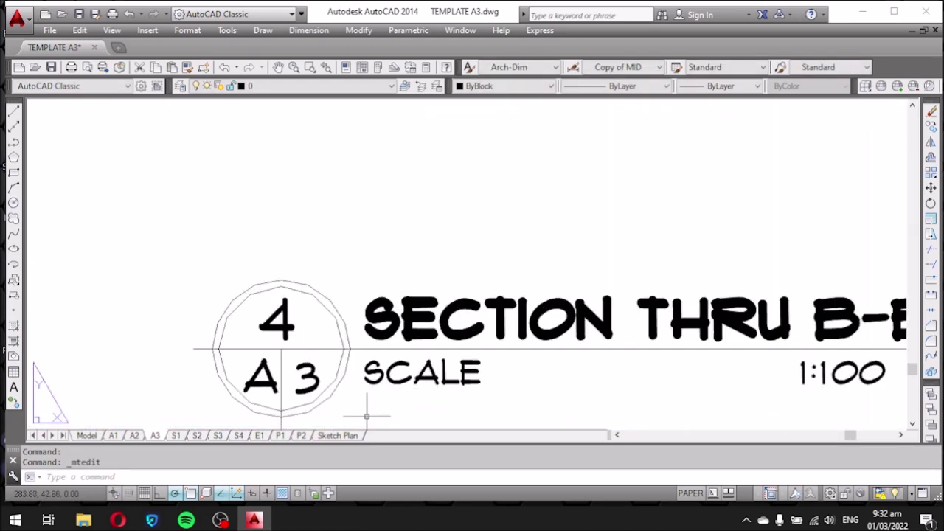
Set the Section B-B bubble's view number to 3.
double_click(273, 334)
text(3)
click(369, 295)
scroll(445, 273, down, 5)
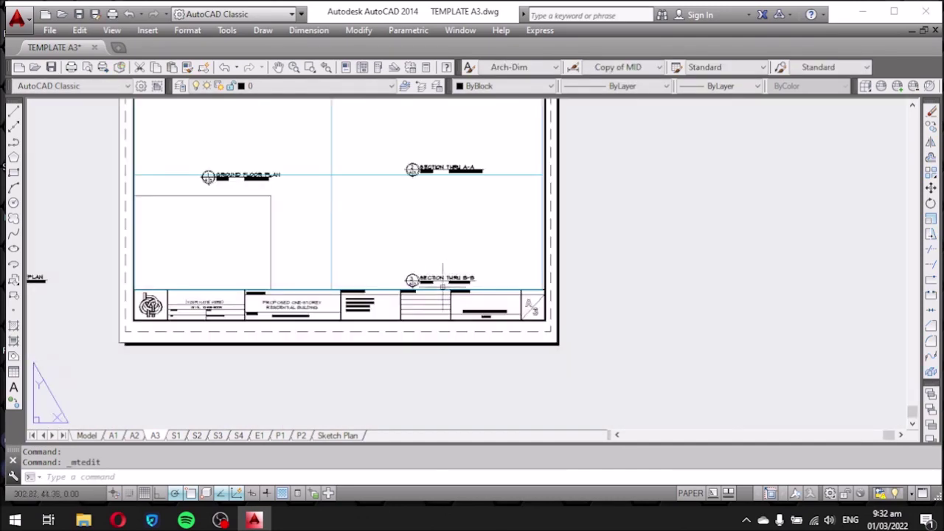
scroll(220, 176, up, 5)
scroll(280, 221, down, 5)
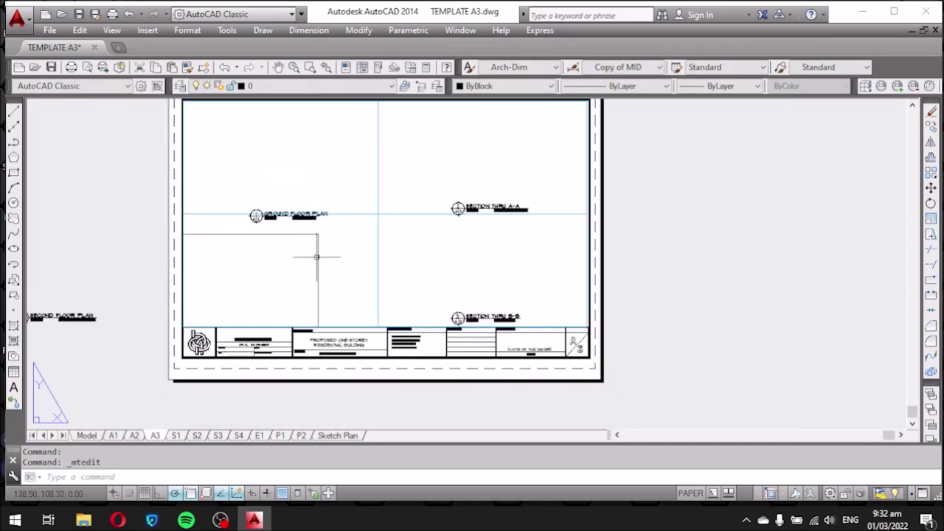
click(317, 251)
key(Escape)
scroll(185, 228, up, 5)
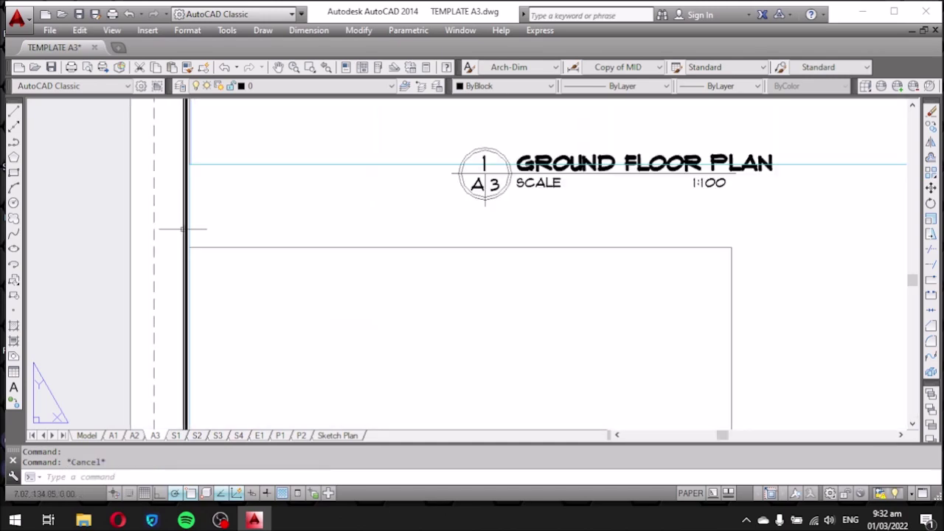
Select the Ground Floor Plan viewport and begin a move, then cancel it.
click(189, 235)
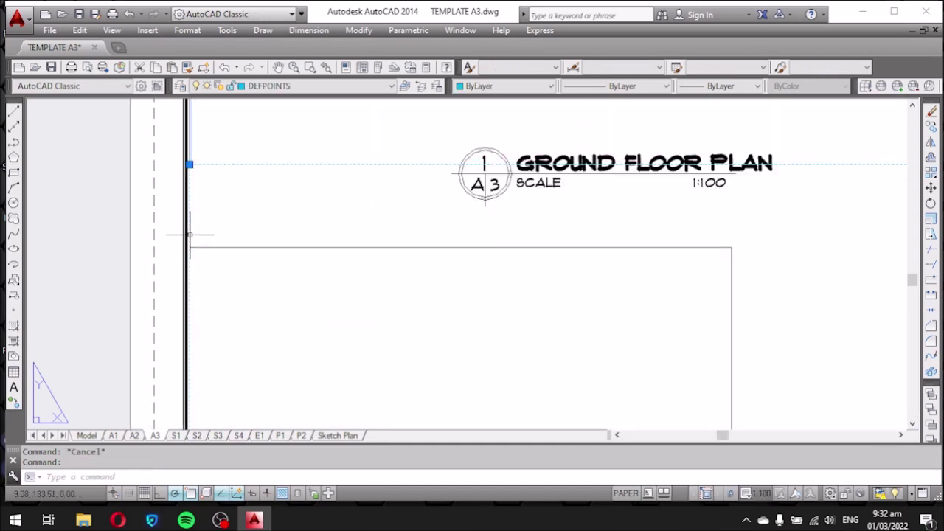
scroll(189, 234, down, 5)
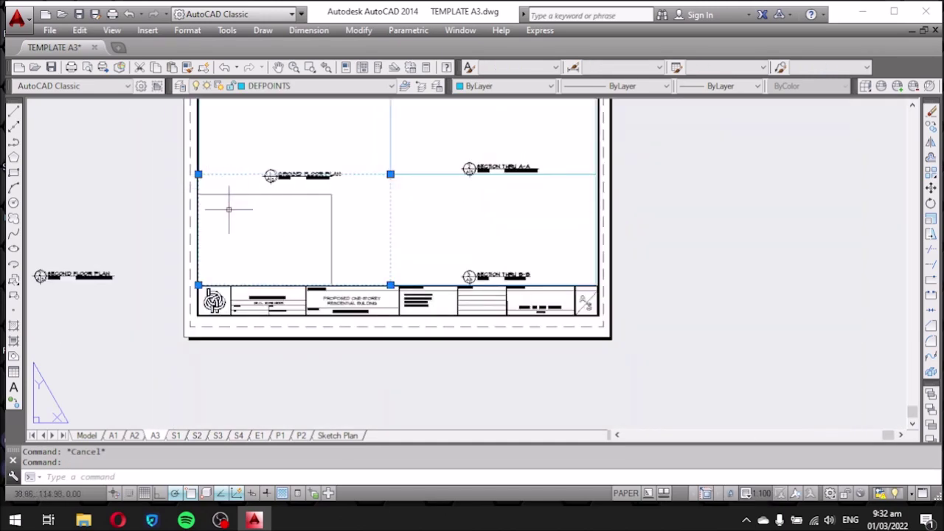
text(m)
key(Return)
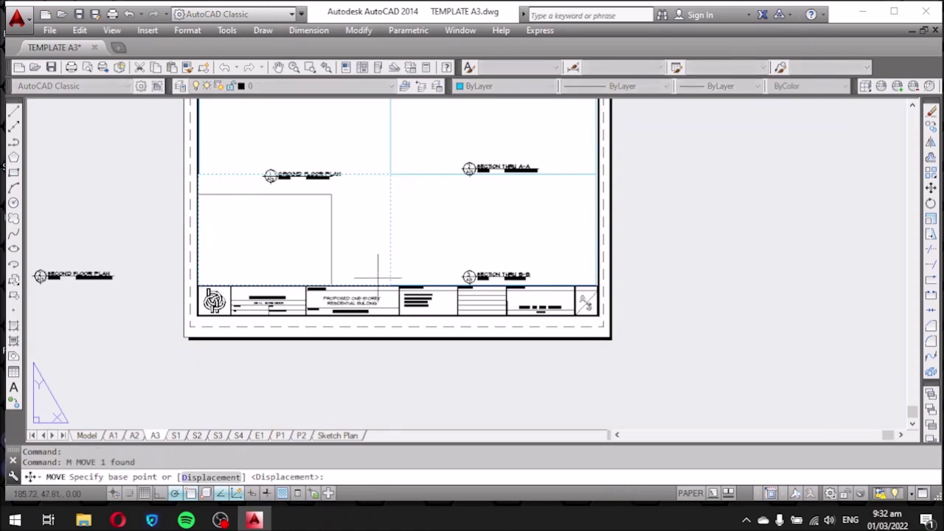
click(378, 279)
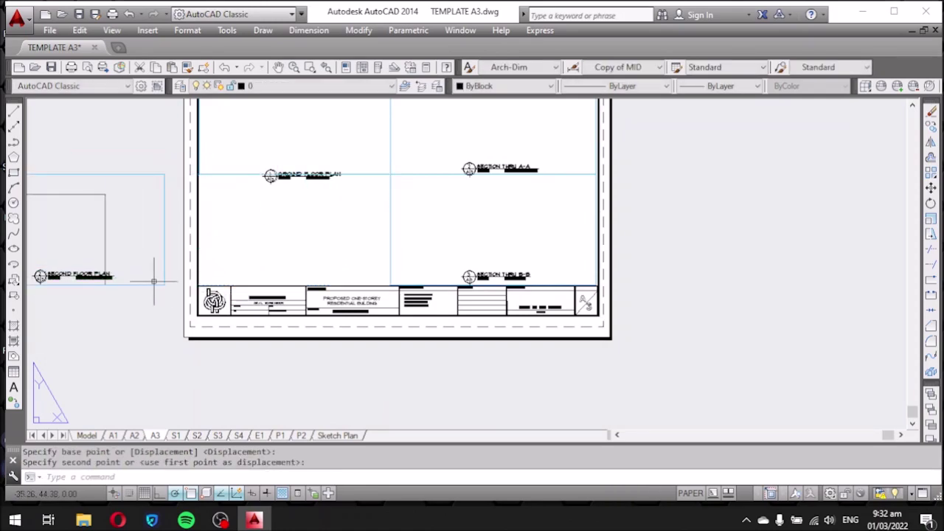
key(Escape)
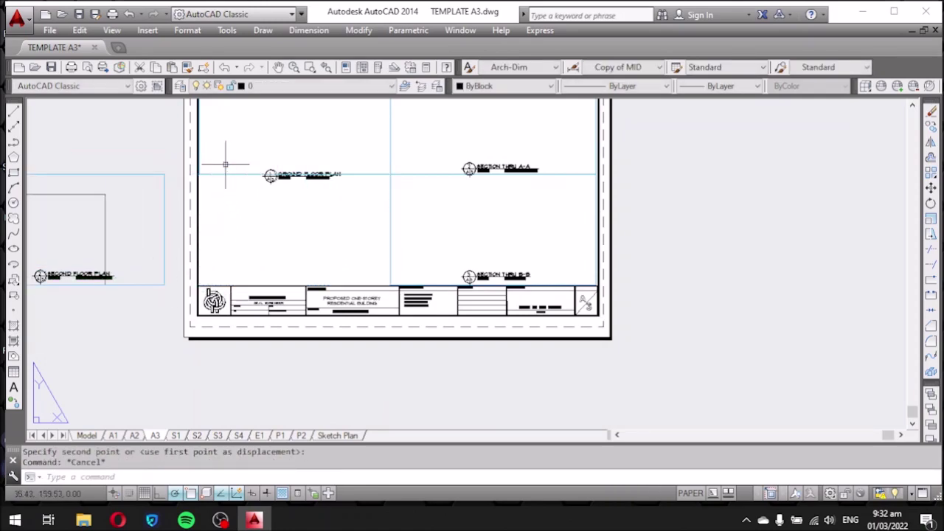
scroll(233, 183, up, 4)
Stretch the Ground Floor Plan viewport's bottom edge down to the title strip.
click(231, 184)
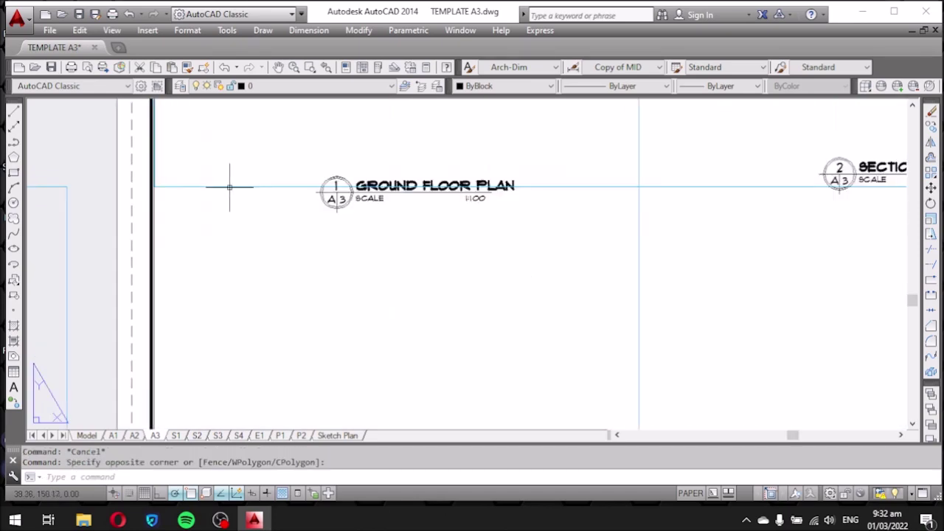
click(227, 185)
scroll(282, 188, down, 4)
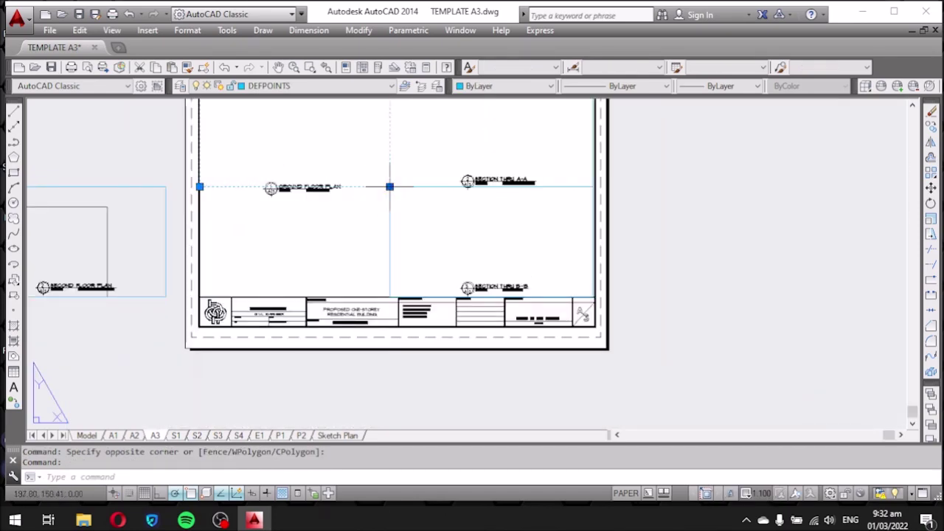
click(389, 187)
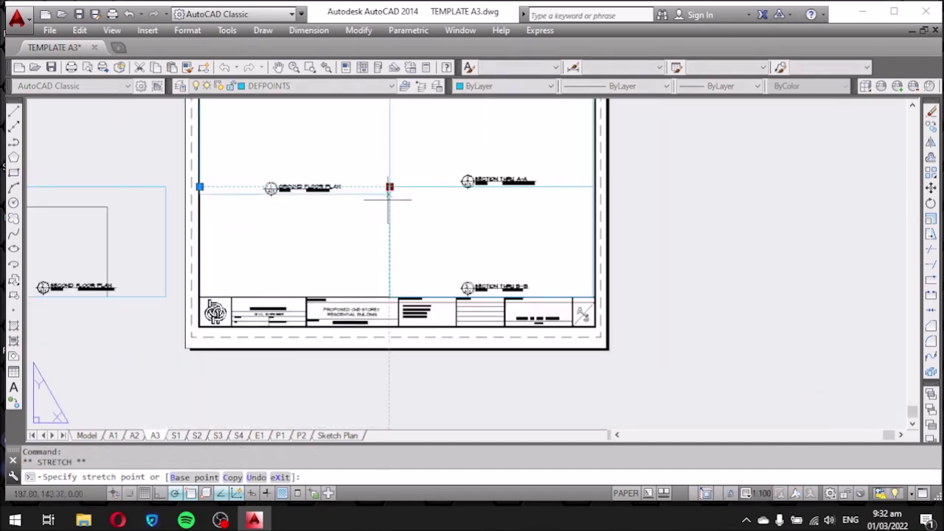
click(386, 278)
key(Escape)
Move the Ground Floor Plan label down beneath its viewport.
click(255, 171)
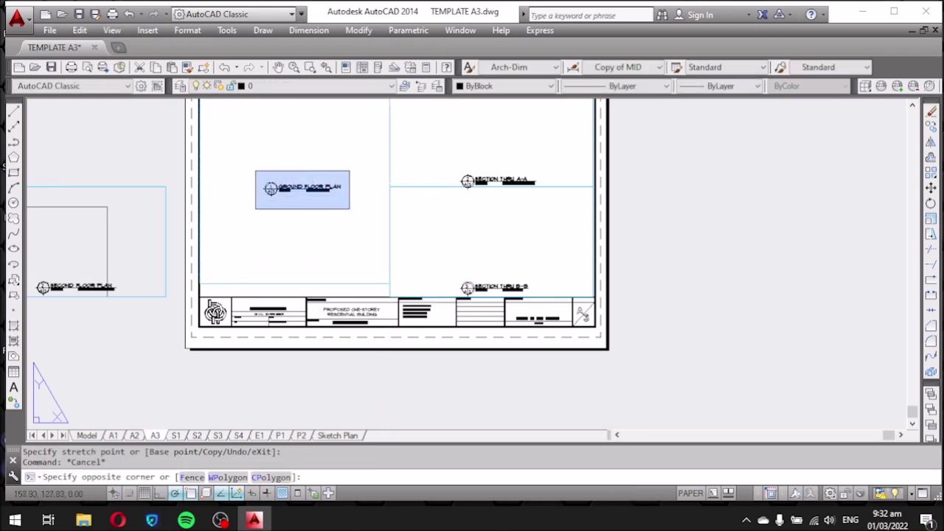
click(349, 208)
scroll(309, 247, up, 2)
text(m)
key(Return)
click(398, 257)
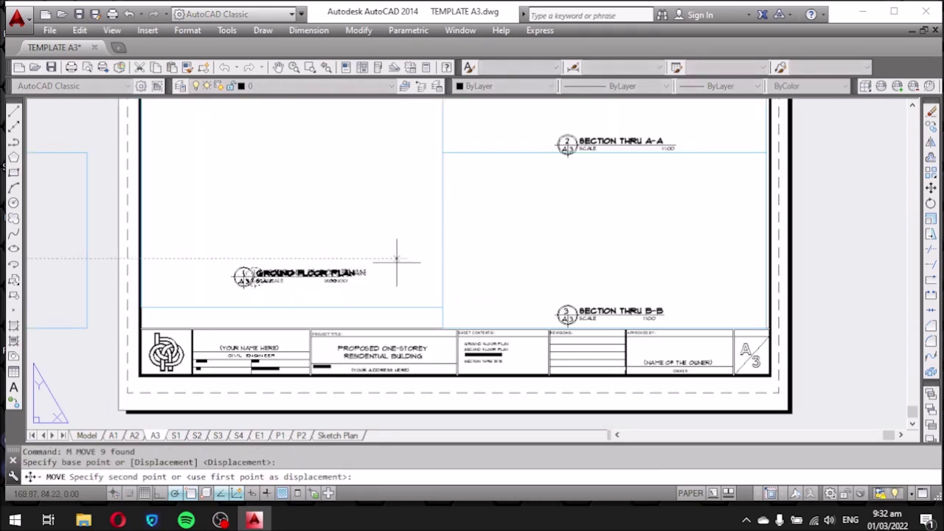
click(397, 259)
Switch to model space to see all the drawings together.
scroll(318, 295, up, 2)
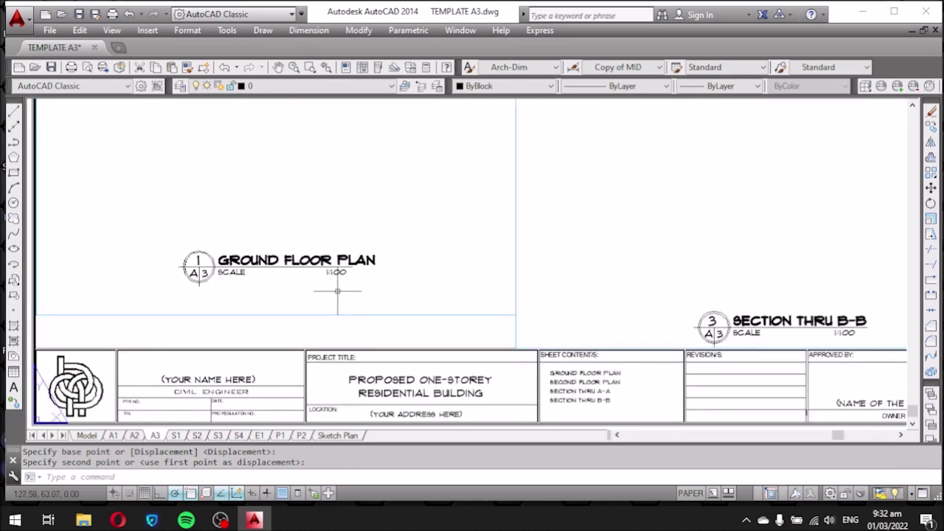
scroll(326, 290, down, 2)
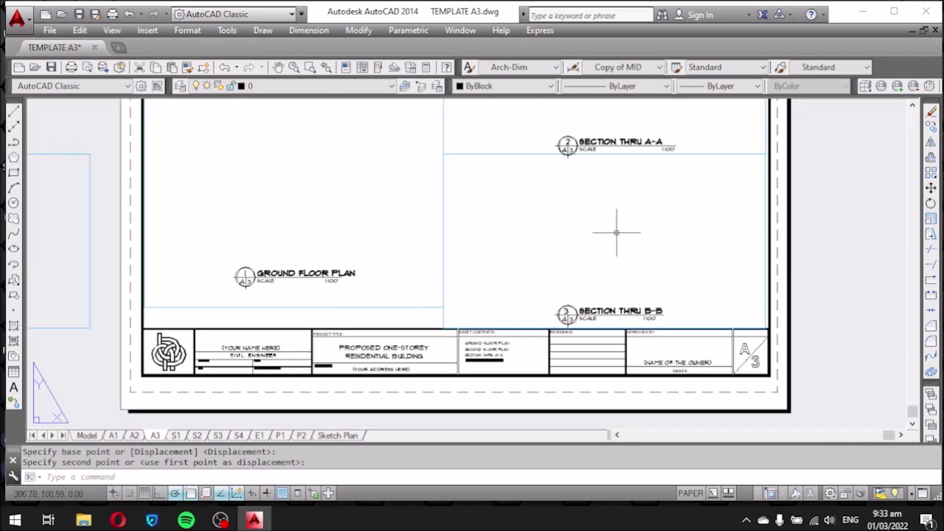
middle_drag(574, 244, 565, 327)
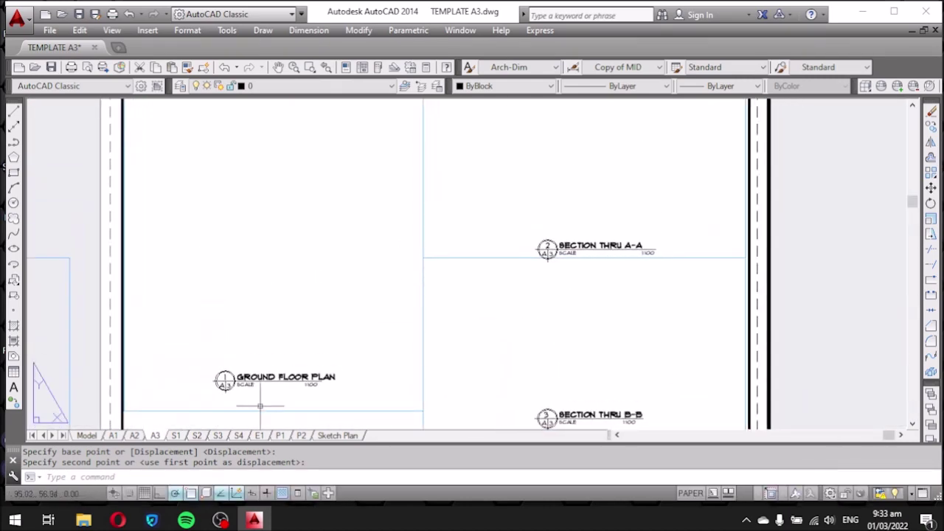
click(96, 438)
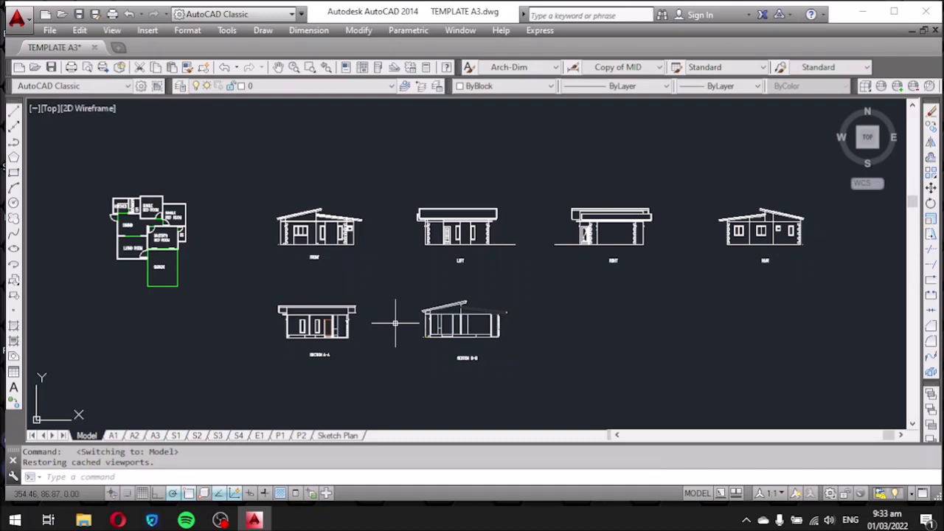
Zoom around the floor plan and elevations in model space, then go to the A2 layout.
scroll(96, 225, up, 4)
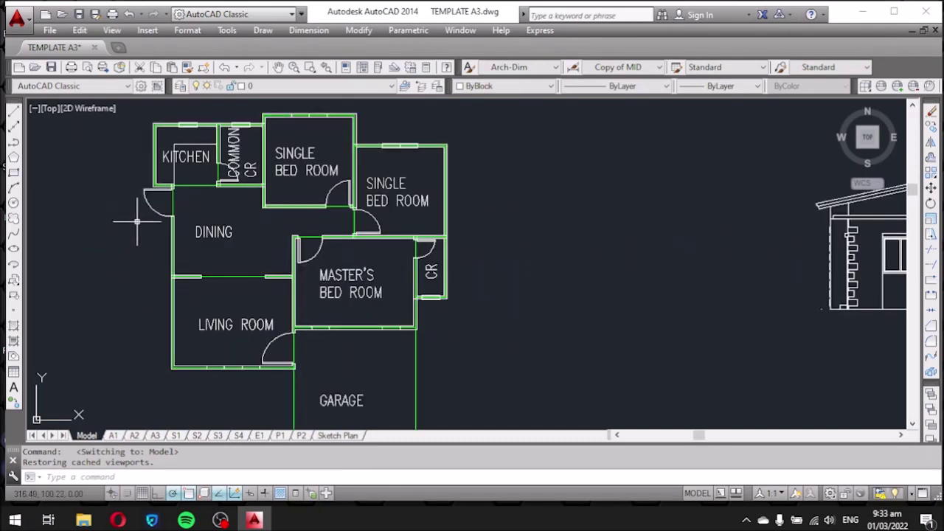
scroll(401, 214, down, 4)
scroll(330, 191, up, 2)
scroll(330, 181, up, 2)
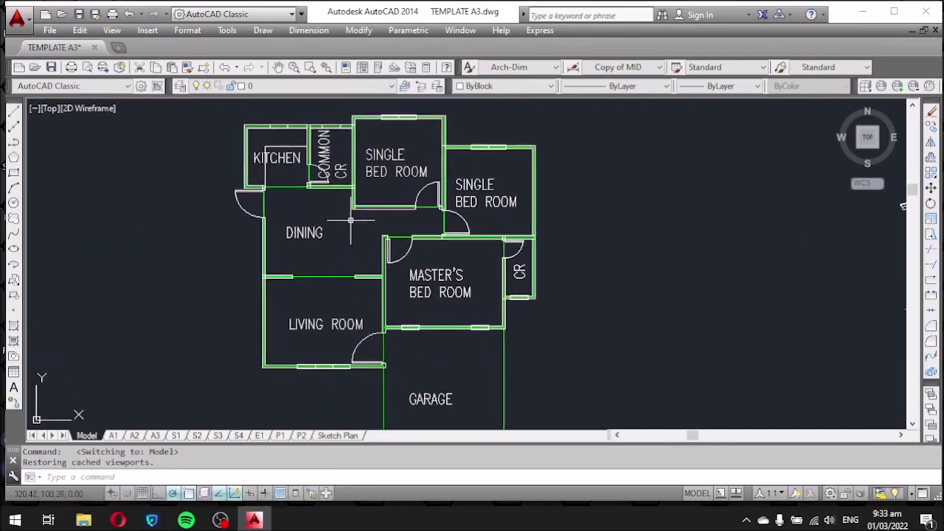
scroll(321, 225, down, 2)
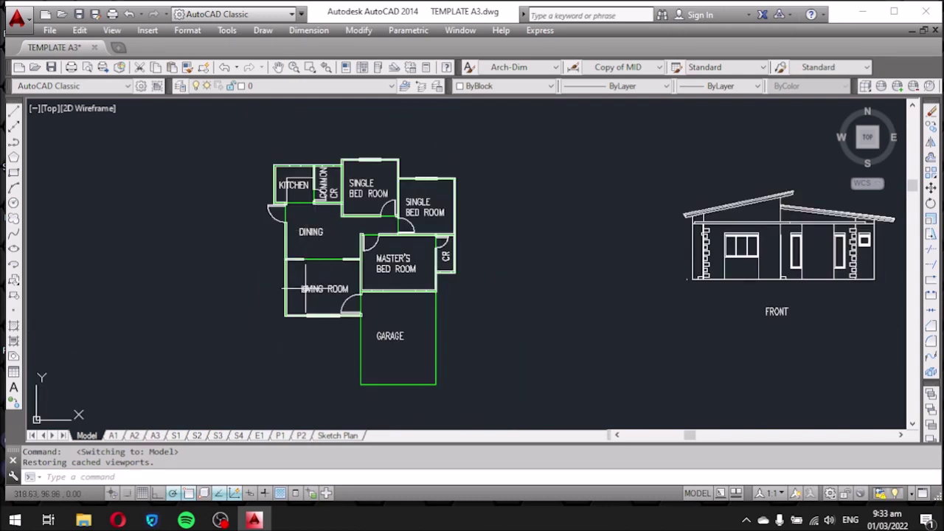
scroll(237, 267, down, 5)
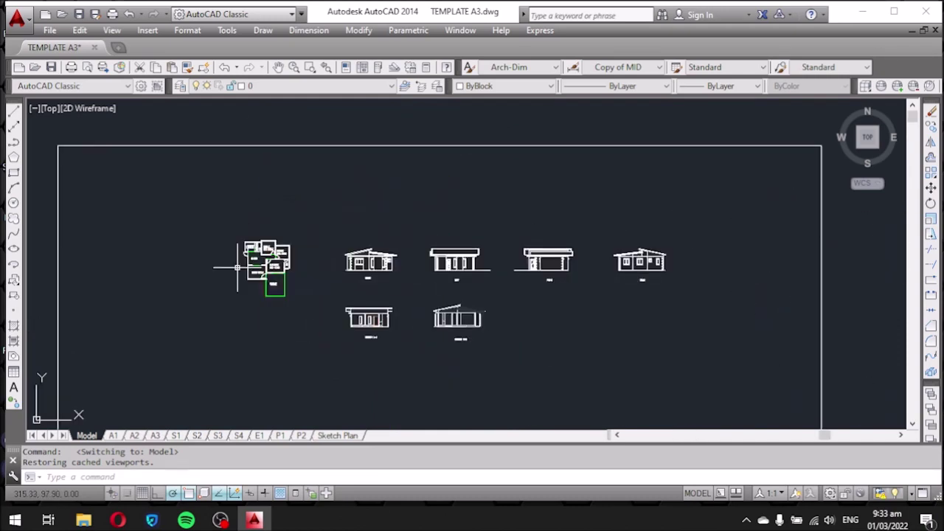
scroll(363, 311, up, 4)
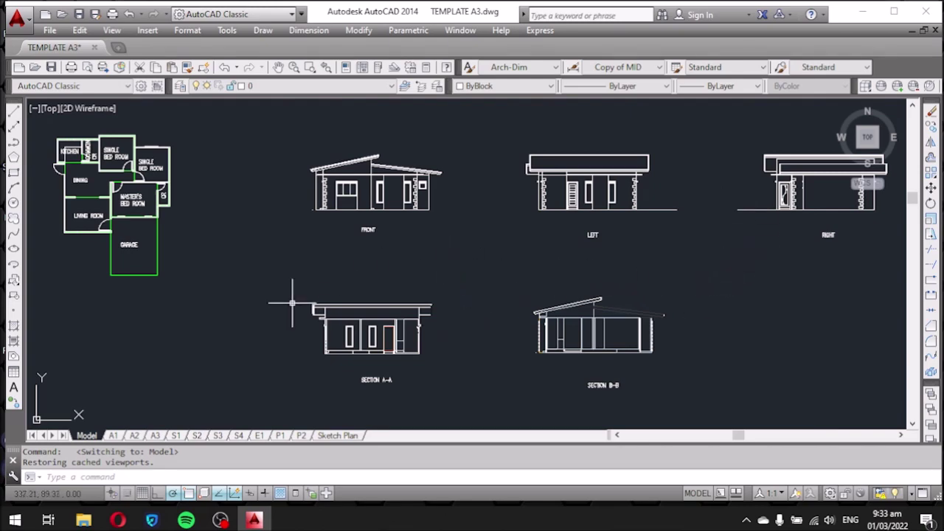
click(133, 436)
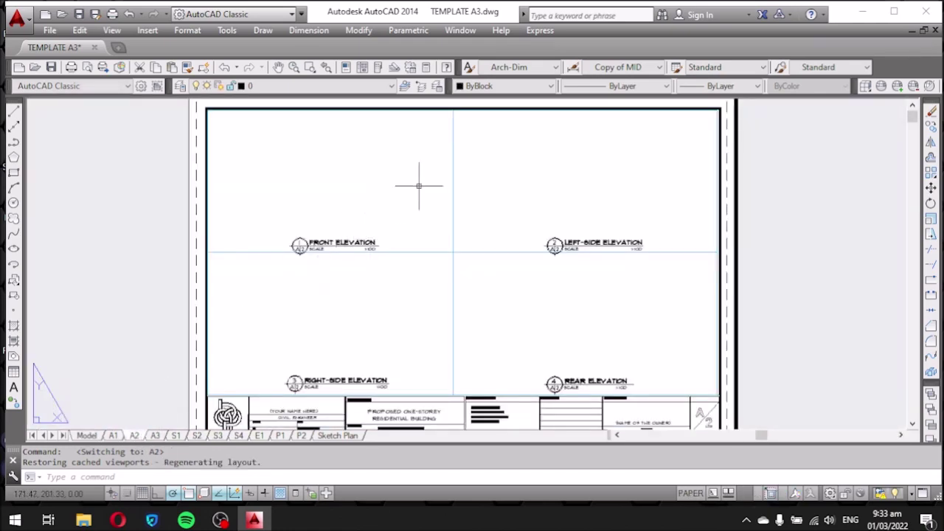
Unlock the display of the A2 sheet's top-left viewport.
click(390, 192)
click(437, 214)
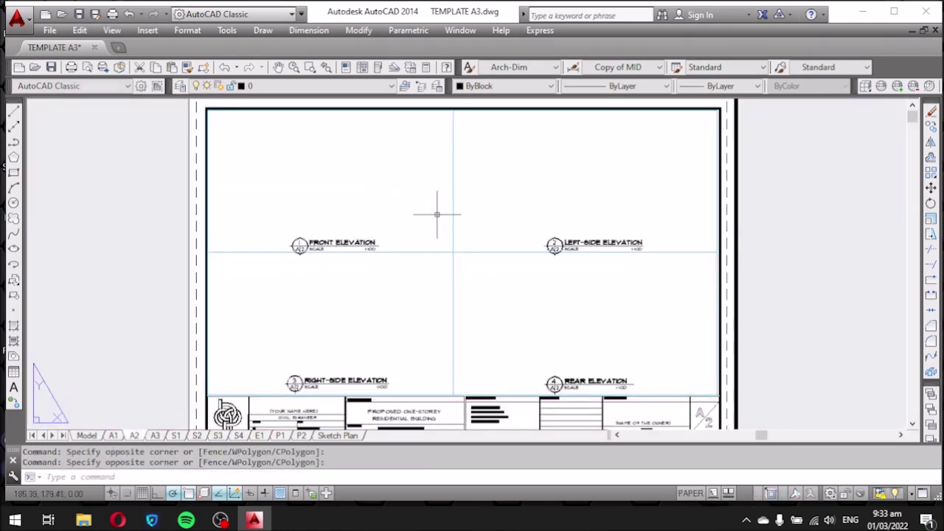
click(452, 200)
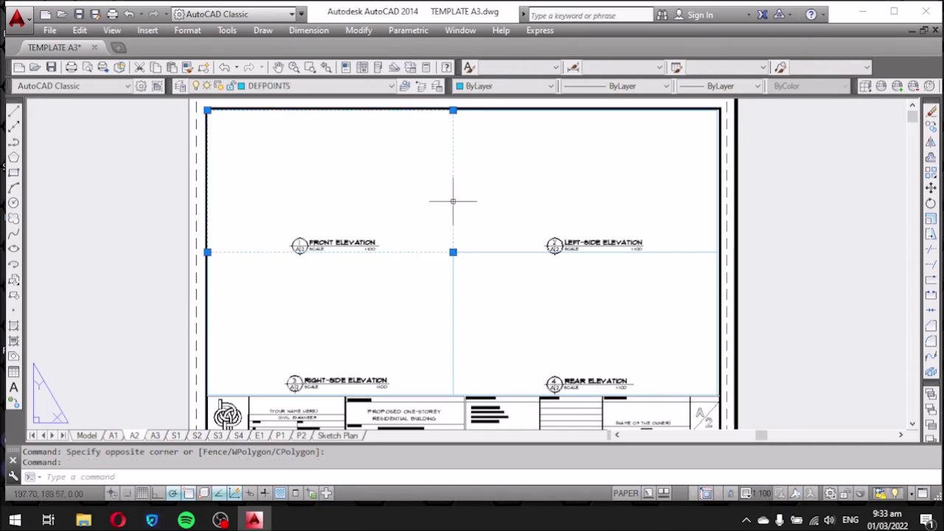
right_click(419, 215)
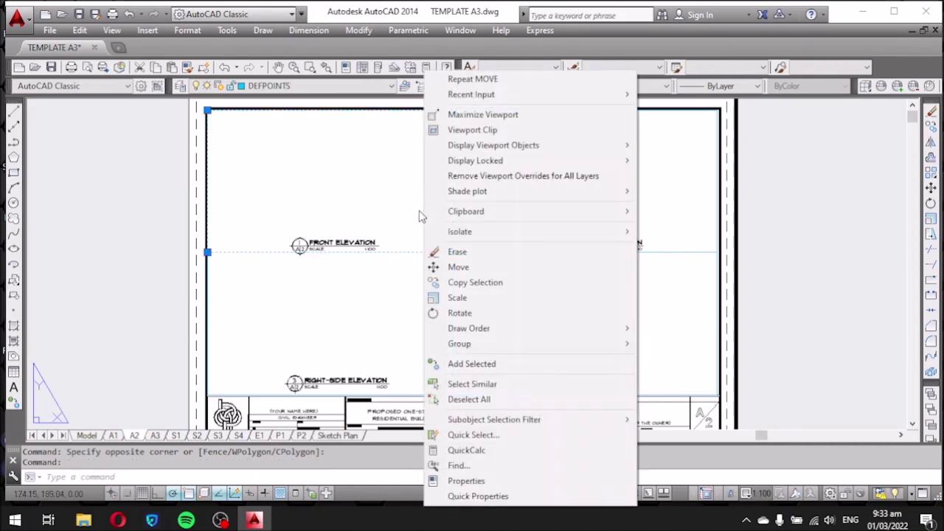
mouse_move(475, 160)
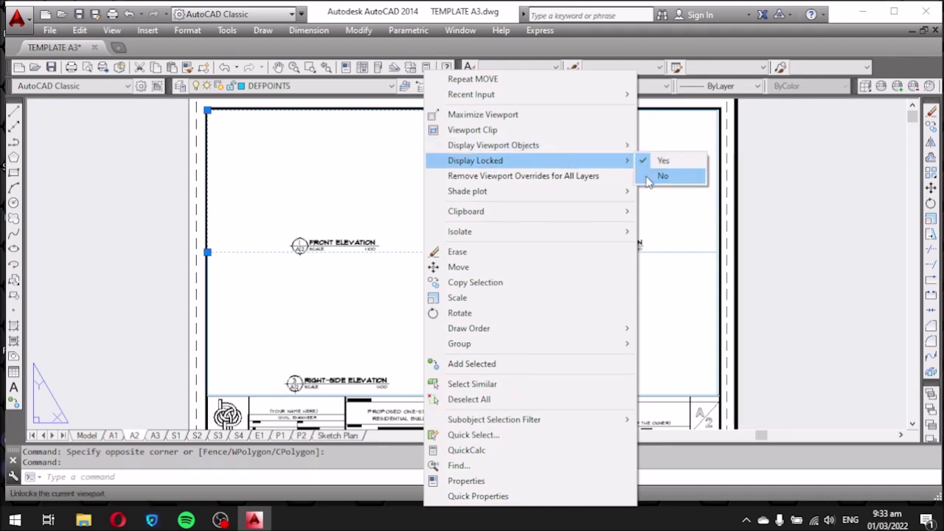
click(662, 176)
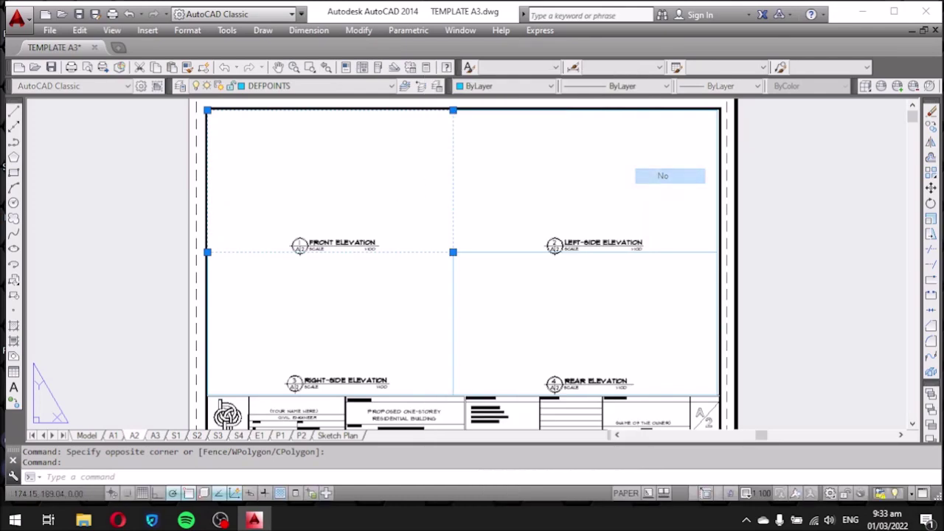
Inside the top-left viewport, zoom and pan to centre the front elevation.
double_click(313, 188)
scroll(316, 195, up, 2)
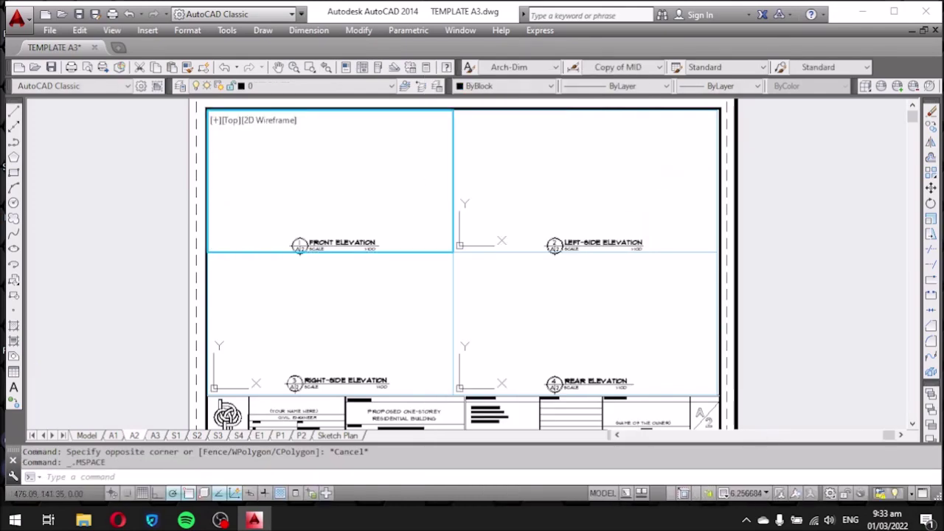
scroll(316, 193, down, 1)
scroll(313, 181, down, 1)
scroll(312, 169, down, 2)
scroll(316, 156, up, 2)
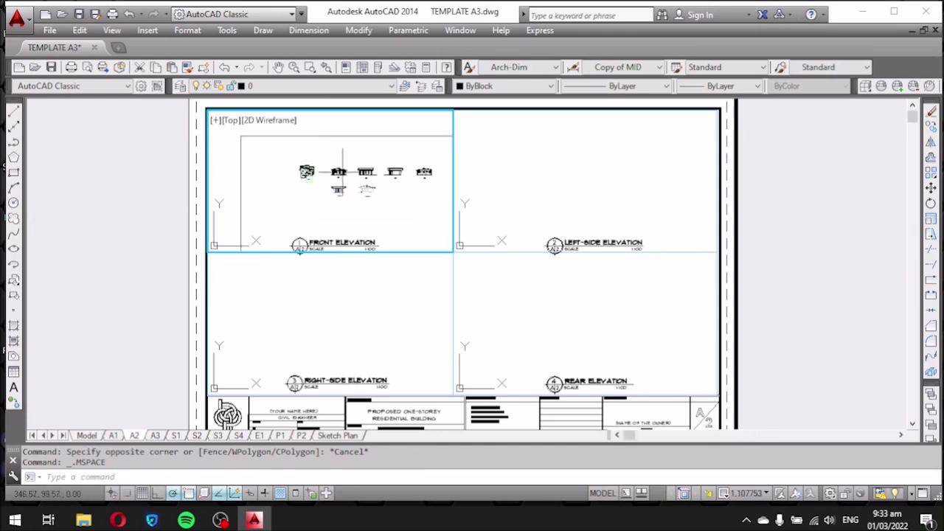
scroll(342, 172, down, 2)
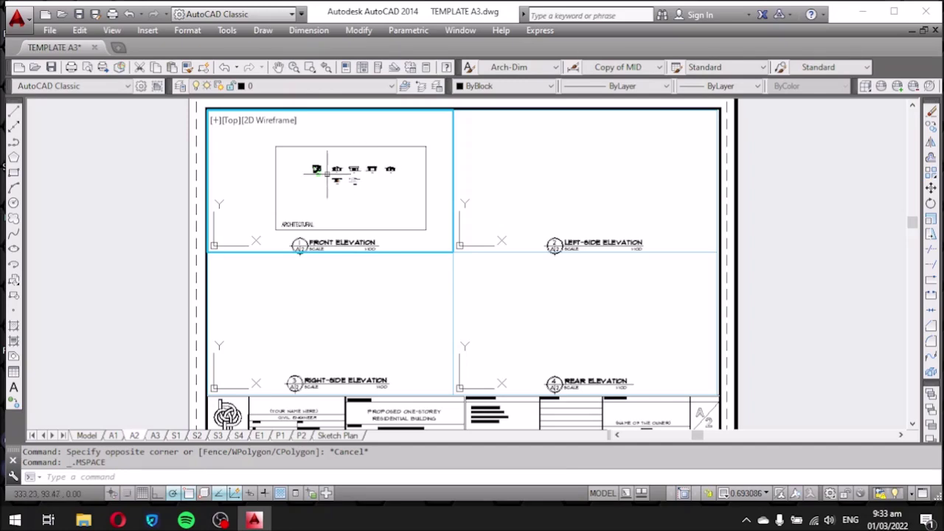
scroll(327, 171, up, 3)
scroll(328, 181, up, 3)
scroll(331, 199, up, 3)
scroll(332, 216, up, 2)
middle_drag(332, 214, 334, 199)
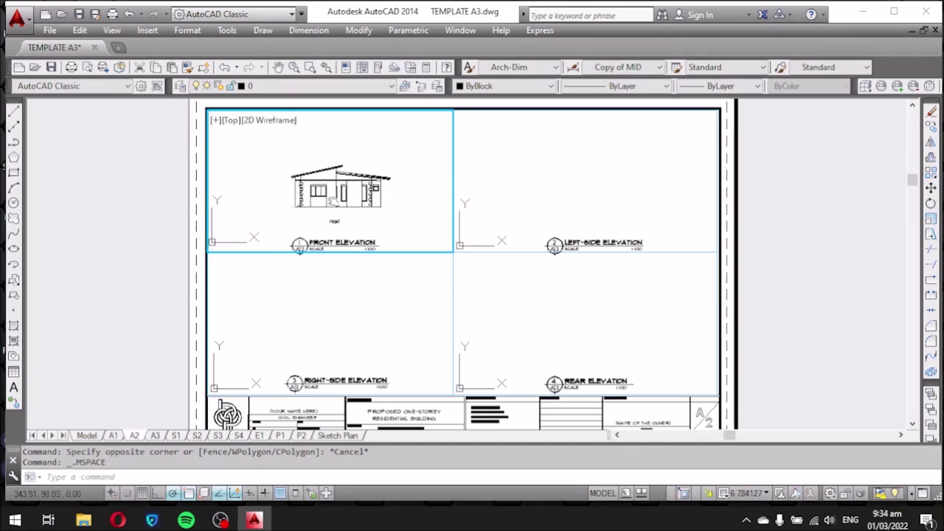
middle_drag(334, 199, 332, 199)
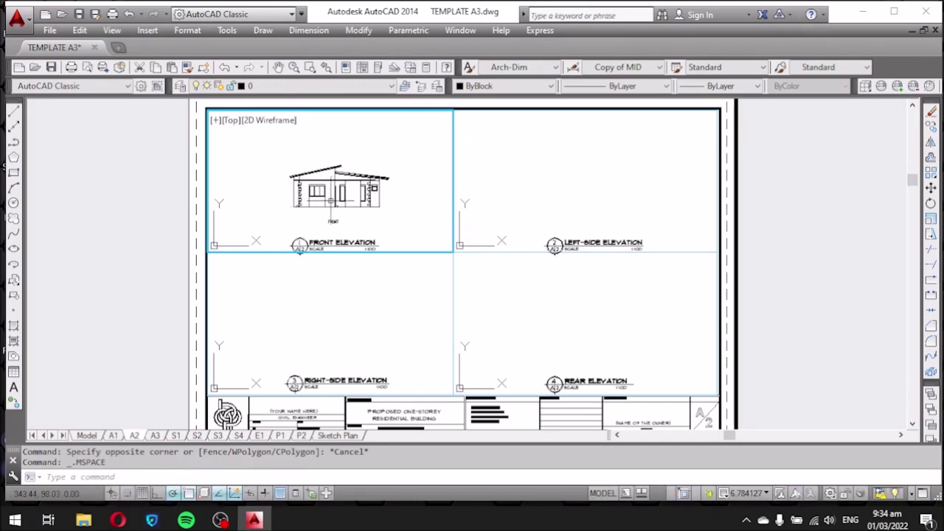
Set the viewport scale to 1:100, nudge the elevation left, and return to paper space.
click(766, 492)
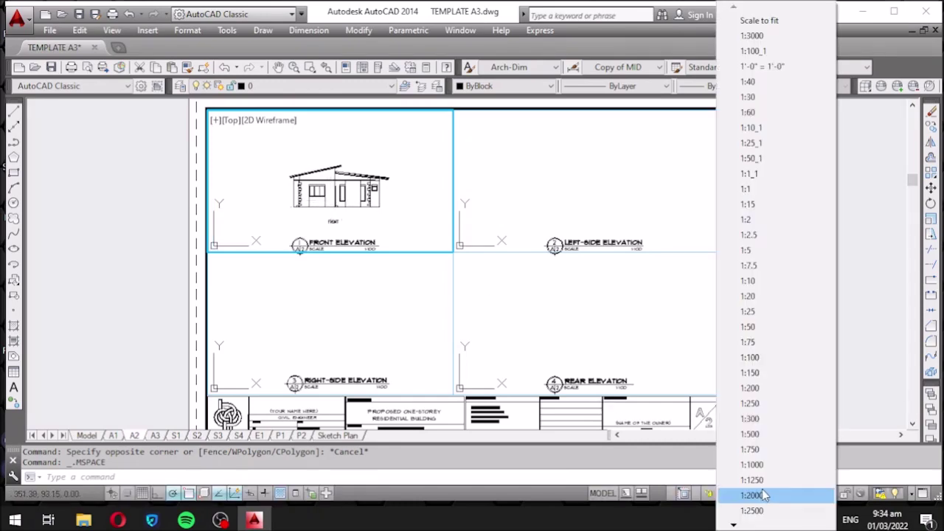
click(749, 358)
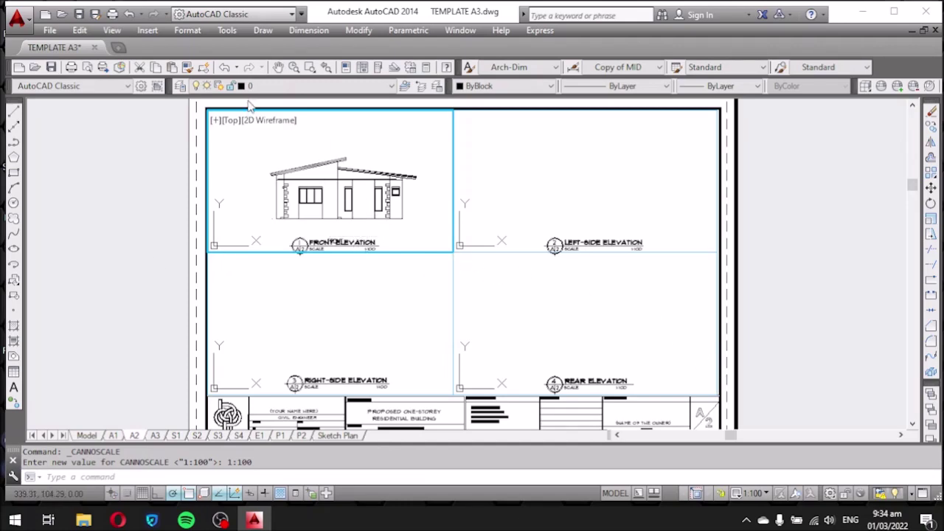
click(278, 67)
drag(389, 163, 377, 161)
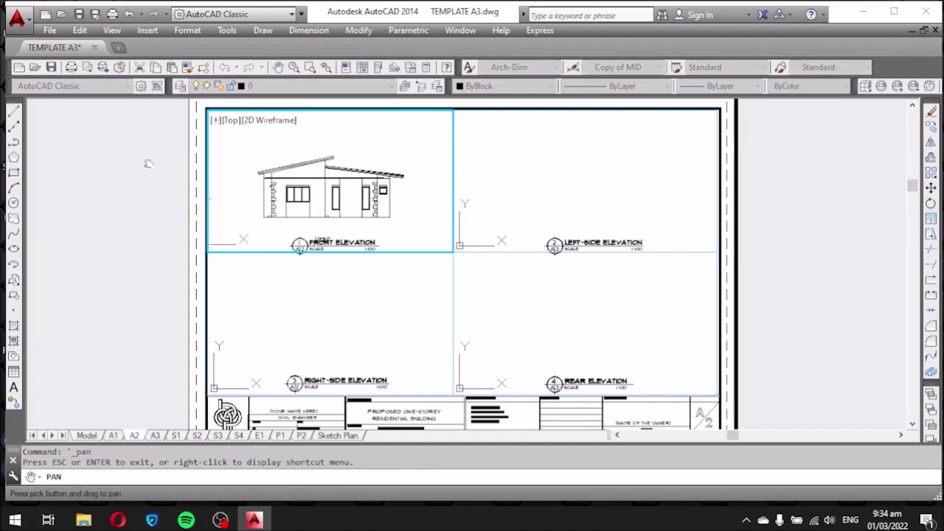
double_click(118, 162)
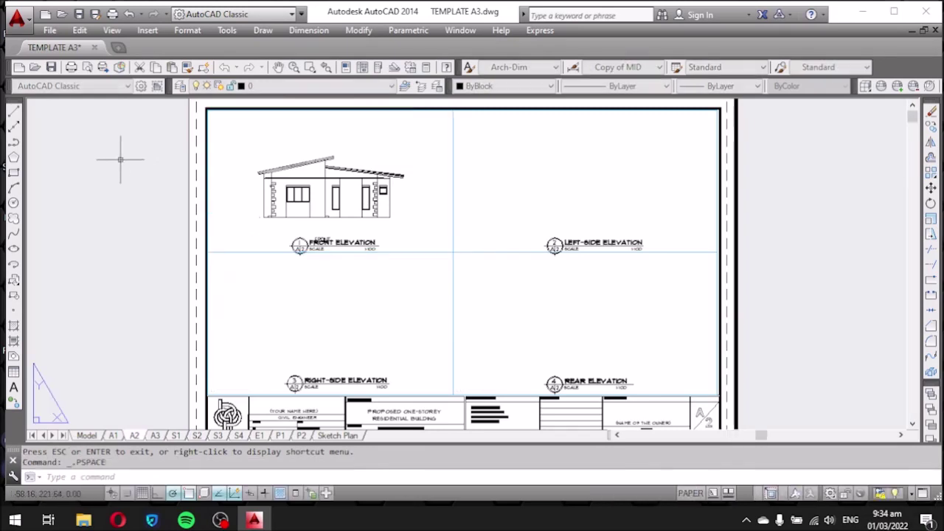
Lock the display of the front elevation viewport.
scroll(185, 188, up, 2)
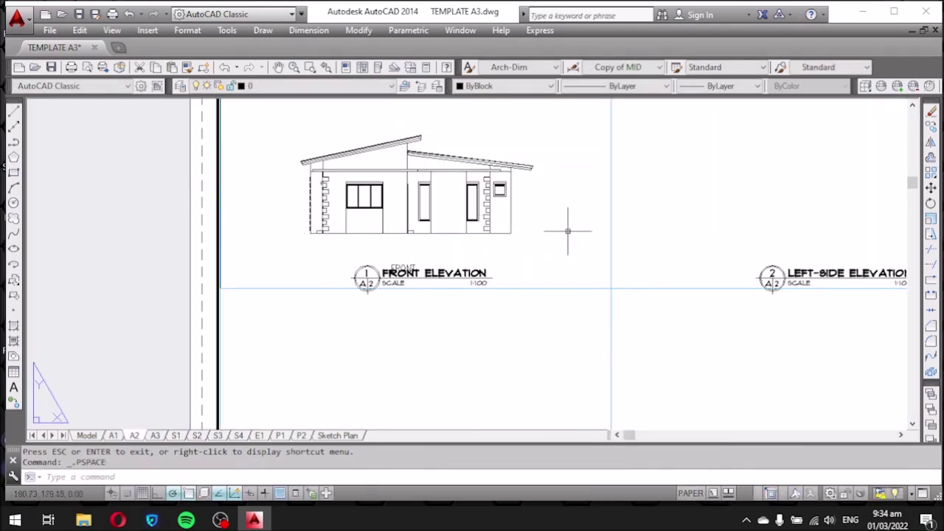
click(609, 228)
scroll(428, 265, down, 4)
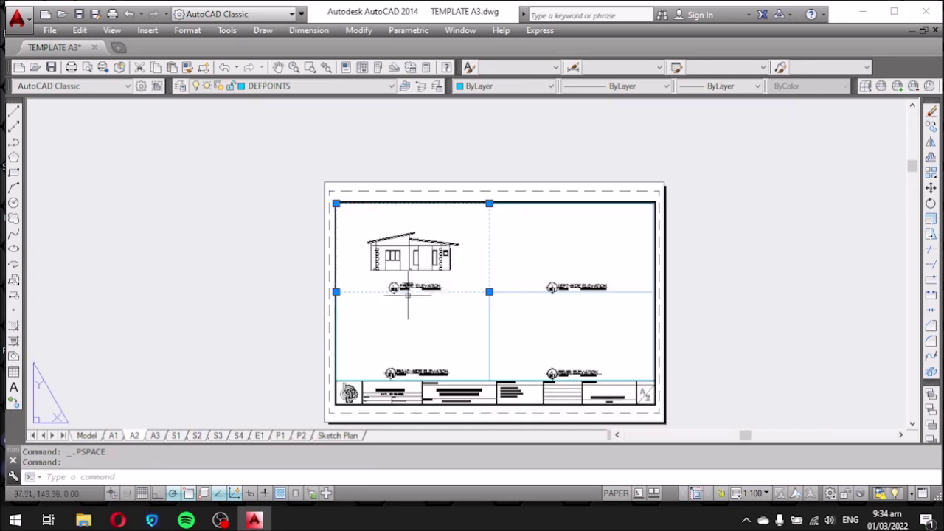
scroll(435, 258, up, 4)
right_click(519, 246)
mouse_move(570, 160)
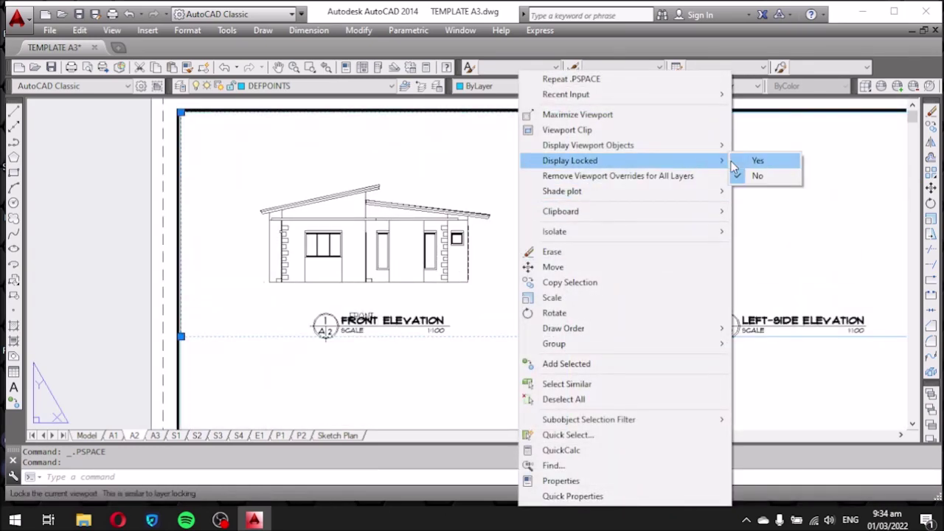
click(756, 160)
Unlock the display of the first empty elevation viewport.
scroll(270, 175, down, 4)
scroll(346, 194, up, 3)
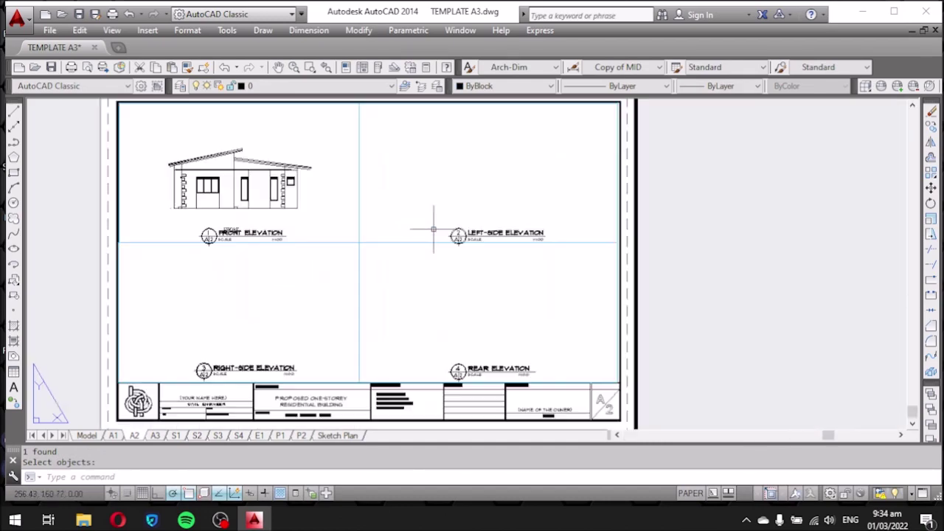
scroll(398, 222, up, 2)
scroll(413, 221, down, 1)
middle_drag(559, 111, 558, 144)
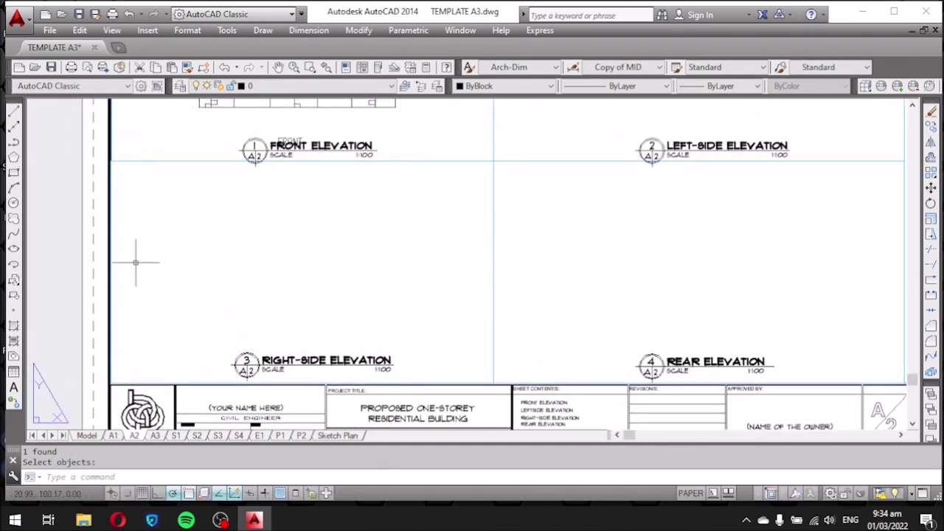
scroll(86, 262, up, 4)
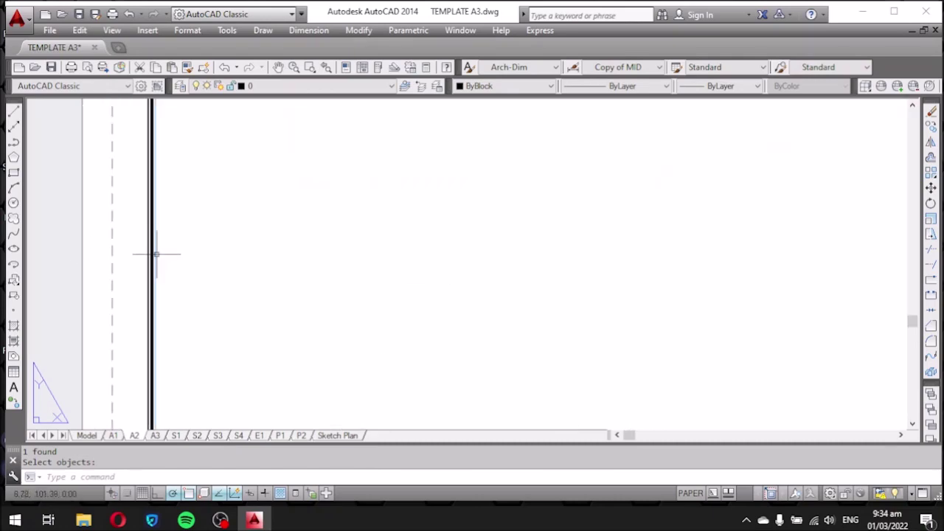
key(Return)
scroll(206, 256, down, 1)
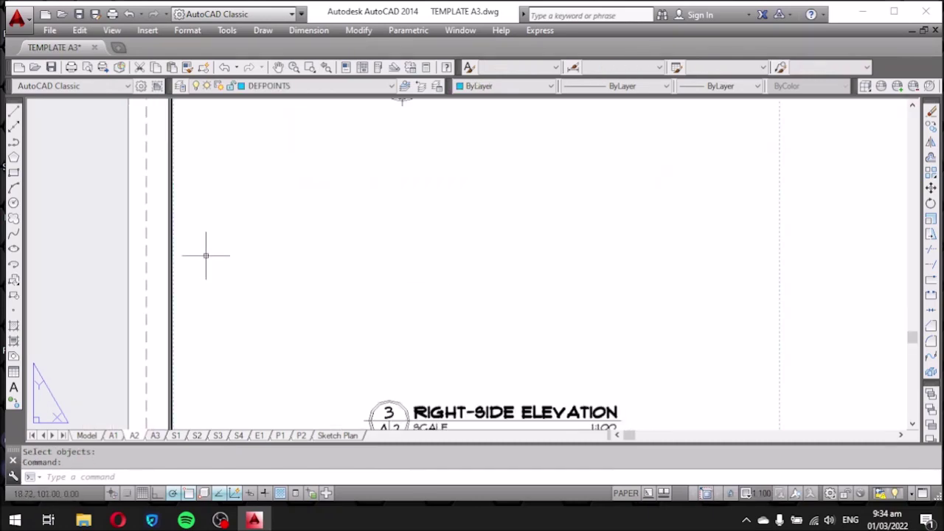
scroll(207, 258, down, 3)
scroll(205, 254, up, 1)
scroll(192, 264, up, 5)
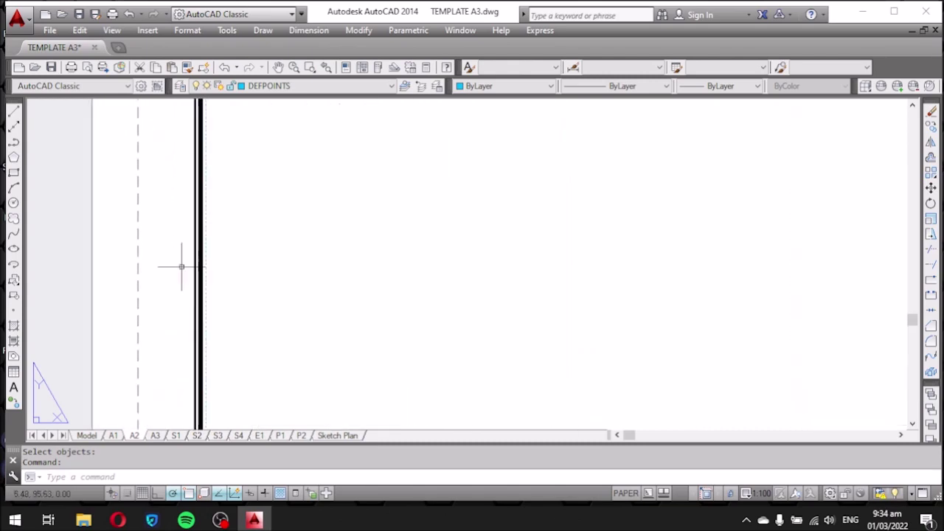
right_click(213, 262)
mouse_move(265, 160)
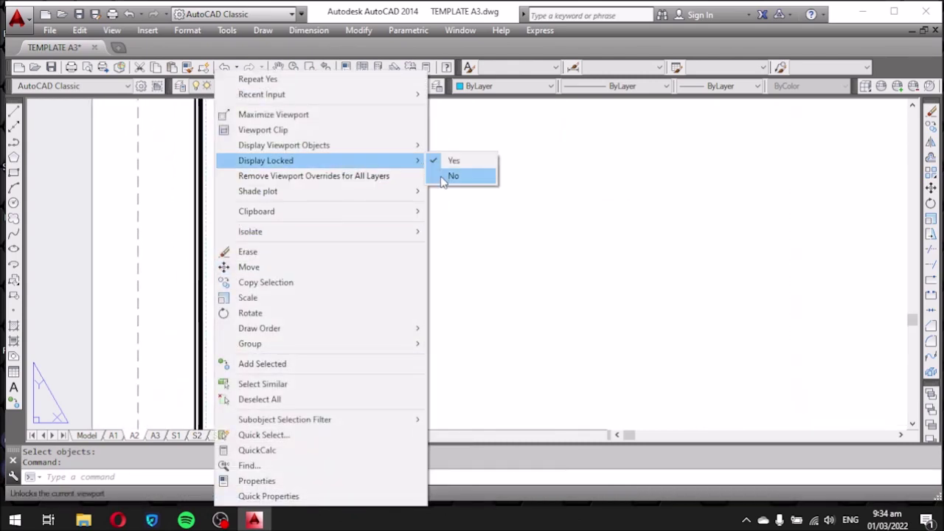
click(443, 181)
Unlock the display of a second empty elevation viewport.
scroll(376, 199, down, 3)
scroll(302, 202, down, 3)
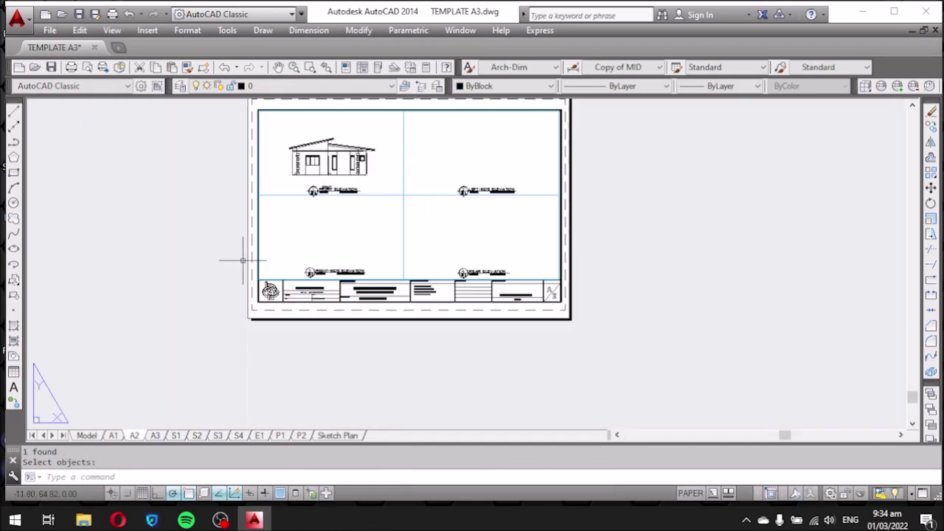
scroll(369, 180, up, 3)
key(Escape)
key(Escape)
click(458, 253)
right_click(458, 253)
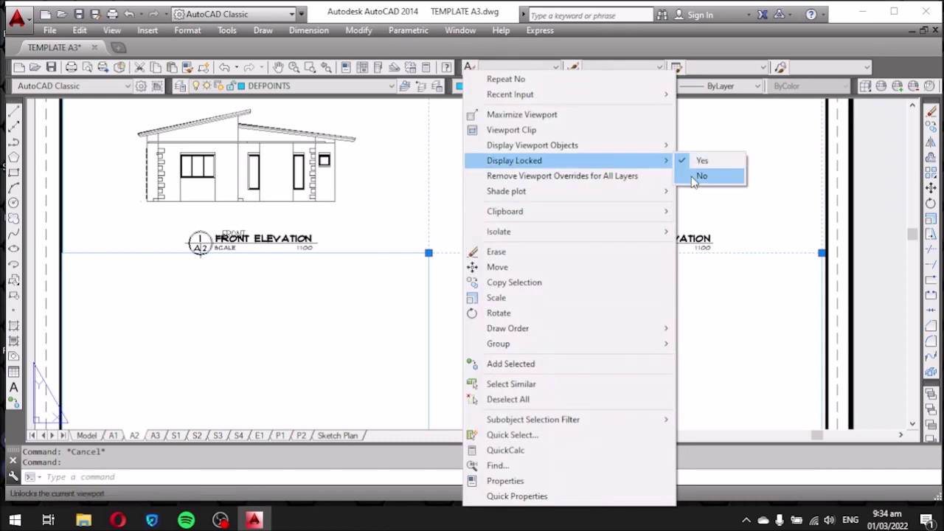
click(701, 176)
Unlock the display of the left-side elevation viewport.
scroll(546, 194, down, 2)
key(Escape)
scroll(716, 247, up, 5)
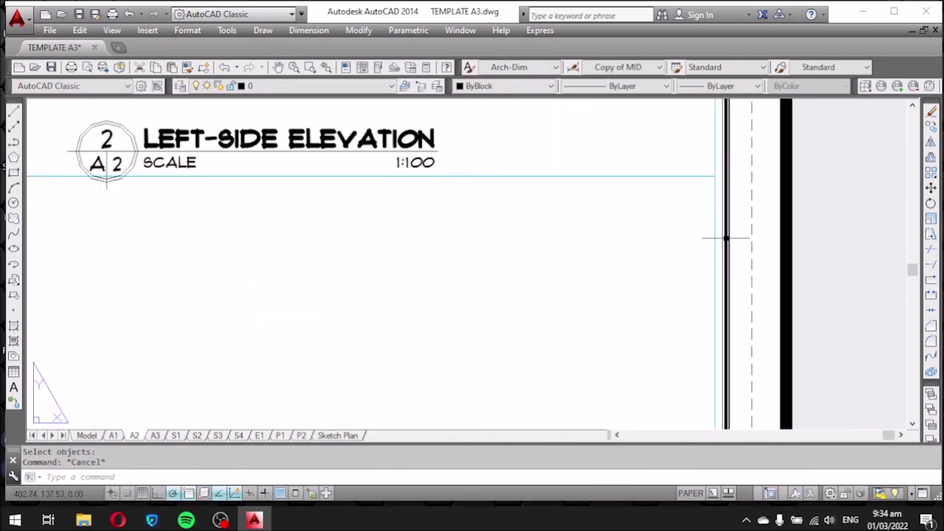
click(714, 240)
right_click(622, 257)
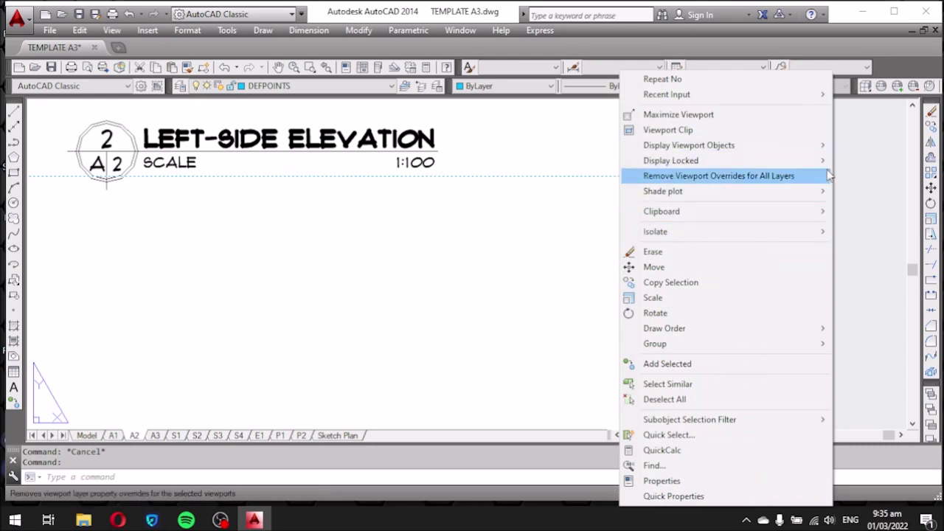
click(858, 176)
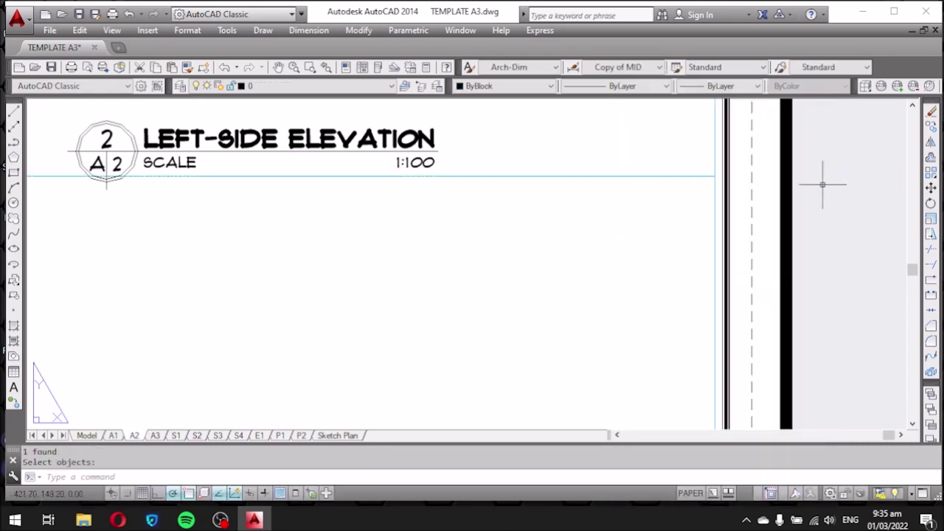
scroll(822, 185, down, 5)
scroll(494, 232, up, 5)
Inside the lower-left viewport, zoom and pan to centre the right-side elevation.
mouse_move(459, 289)
middle_down()
mouse_move(246, 280)
mouse_move(211, 309)
middle_up()
double_click(457, 259)
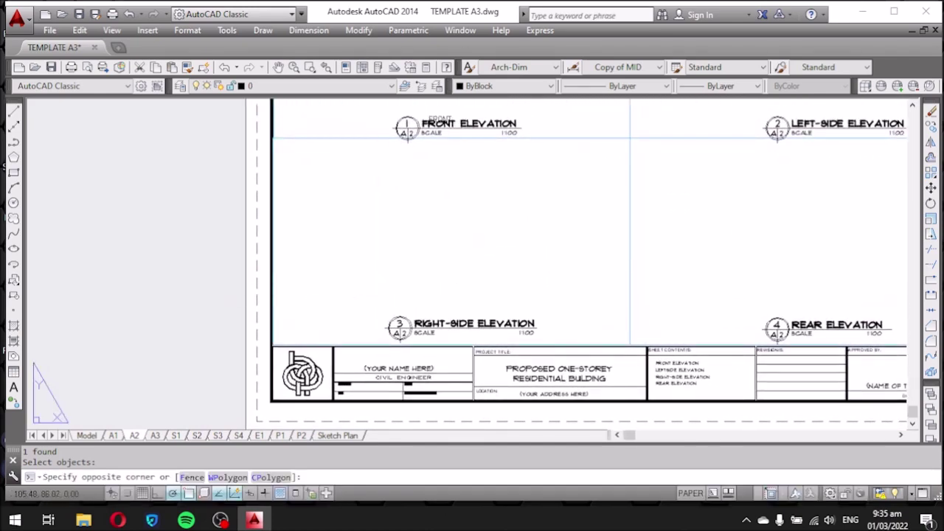
scroll(448, 259, up, 5)
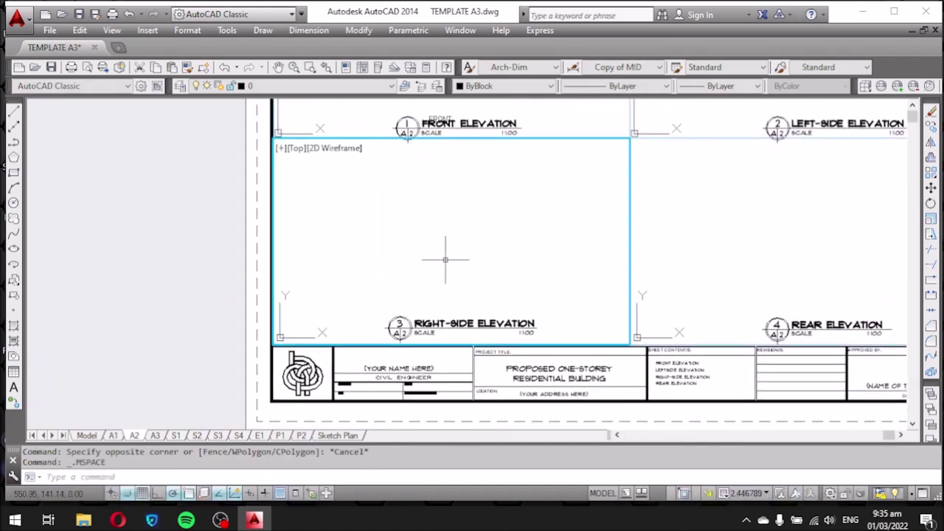
scroll(448, 260, up, 5)
scroll(401, 274, up, 3)
middle_drag(400, 273, 487, 249)
scroll(487, 249, up, 5)
scroll(407, 216, up, 4)
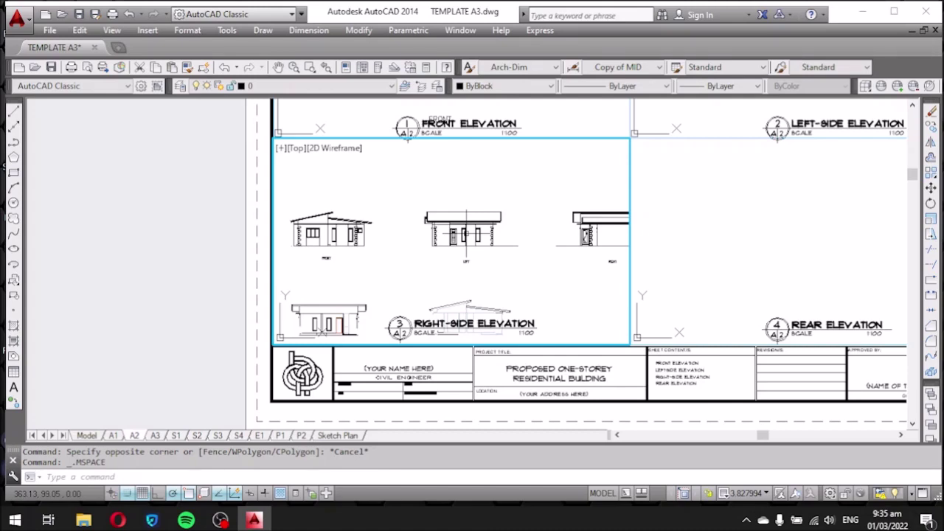
scroll(466, 235, up, 1)
scroll(465, 233, up, 1)
scroll(466, 230, up, 2)
scroll(466, 228, up, 1)
middle_drag(466, 229, 448, 230)
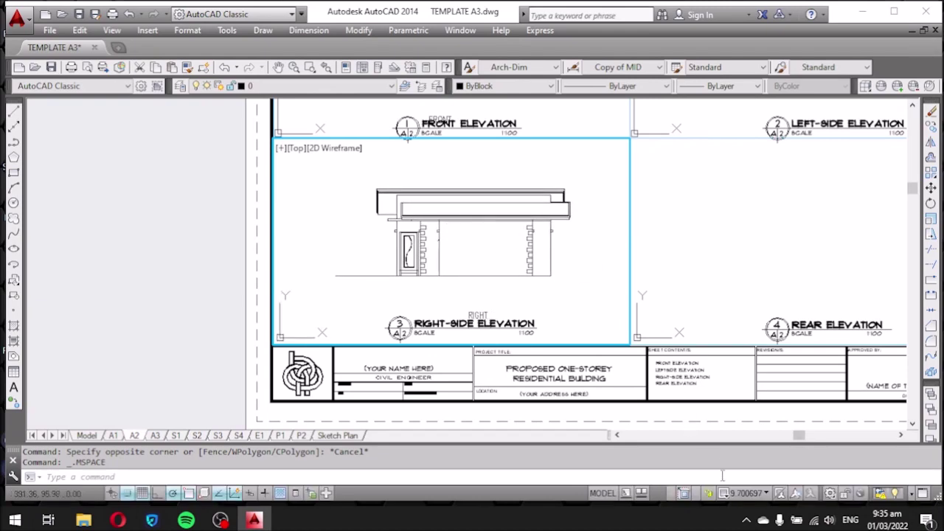
Set the lower-left viewport's scale to 1:100 and return to paper space.
click(745, 493)
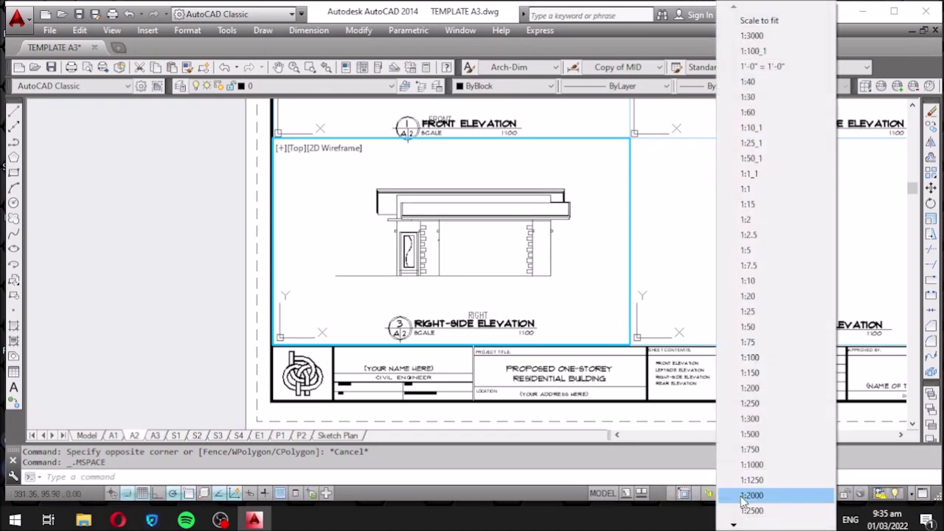
click(750, 357)
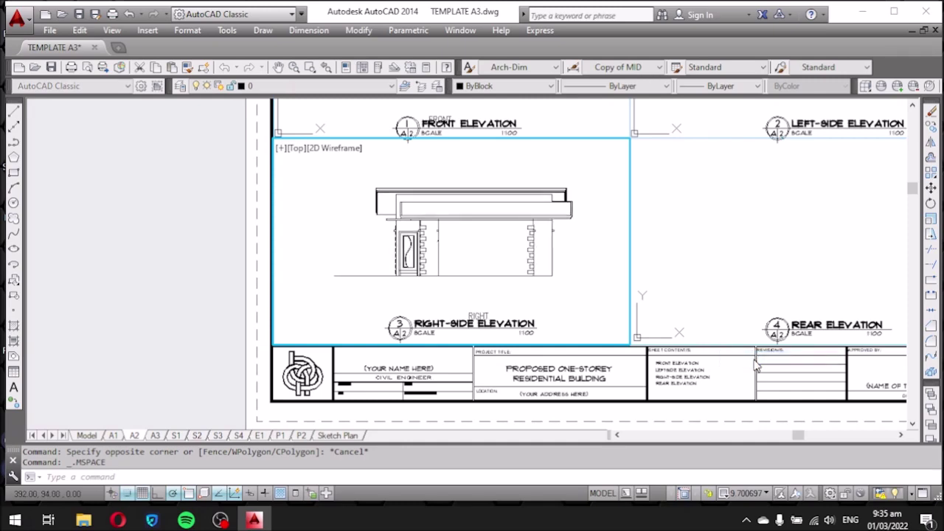
double_click(207, 278)
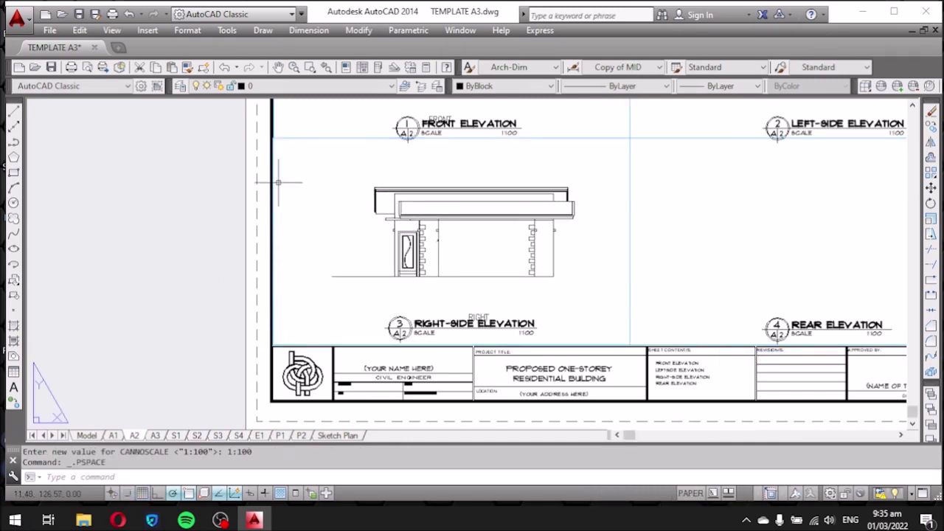
scroll(279, 181, up, 2)
scroll(270, 132, up, 3)
scroll(253, 141, up, 2)
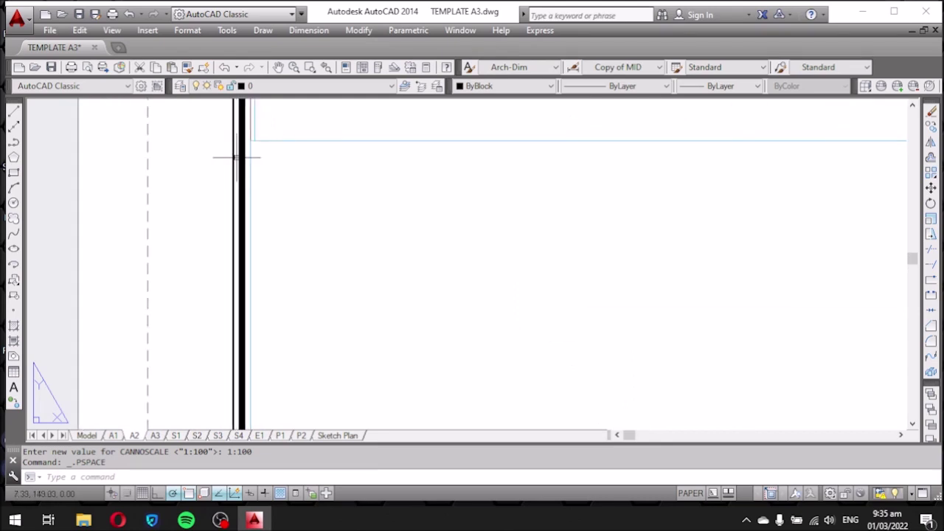
Select the right-side viewport border, then cancel the corner reshape and clear the selection.
click(252, 157)
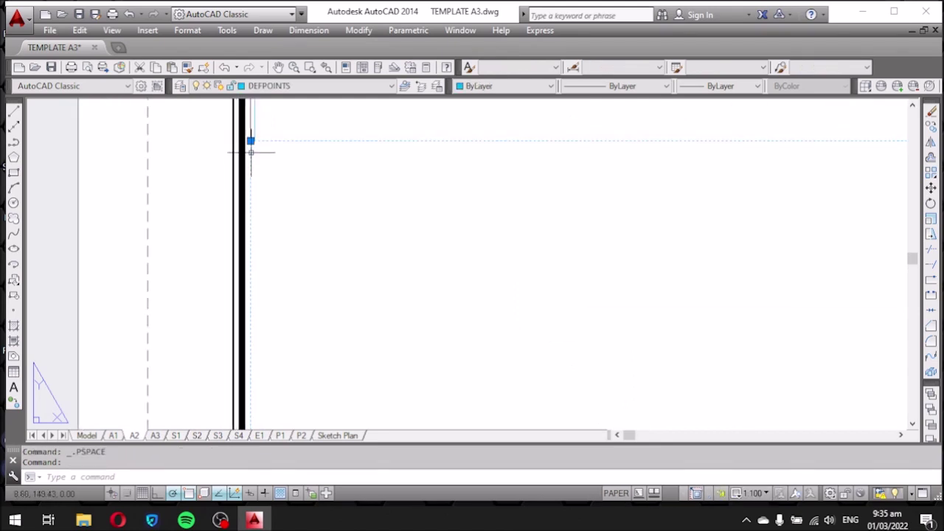
scroll(253, 129, up, 5)
click(240, 177)
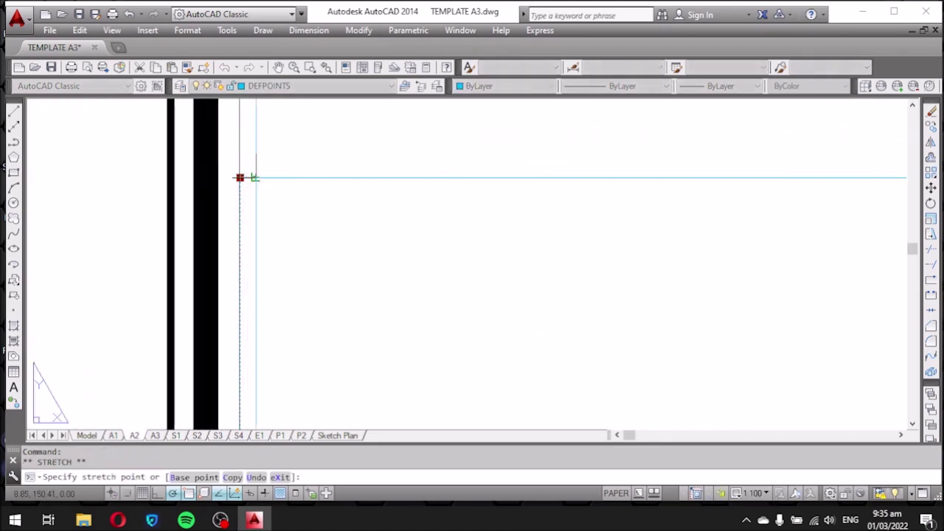
key(Escape)
scroll(152, 143, down, 5)
key(Escape)
scroll(303, 179, down, 3)
scroll(236, 196, down, 2)
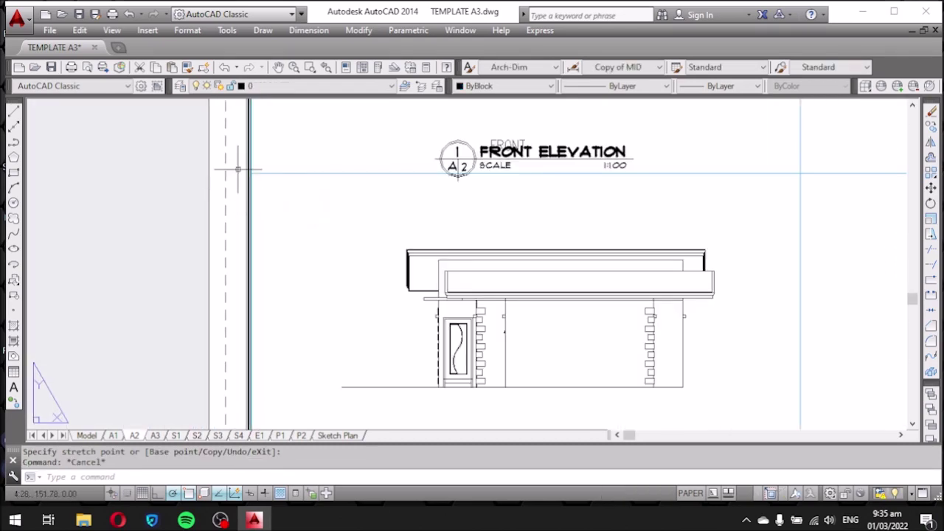
scroll(244, 169, up, 5)
Set Display Locked to Yes on the right-side elevation viewport.
click(285, 211)
right_click(286, 211)
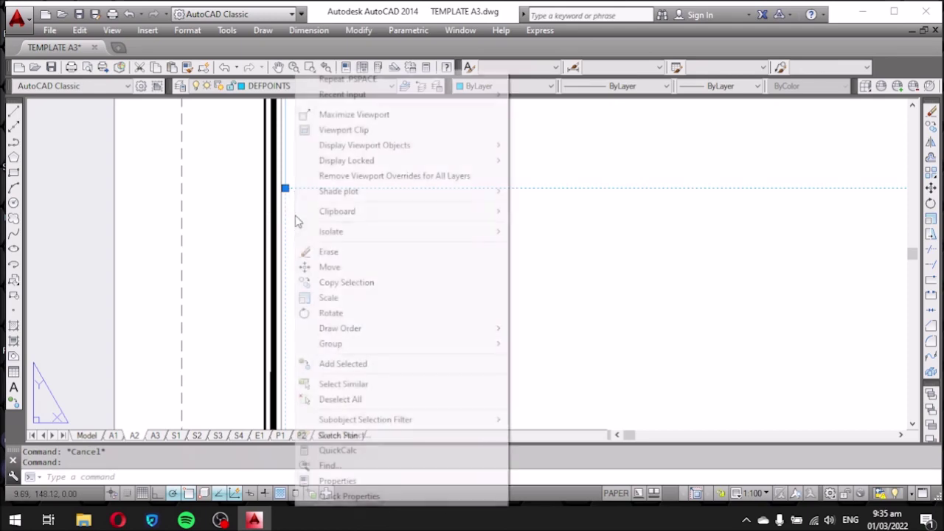
mouse_move(347, 161)
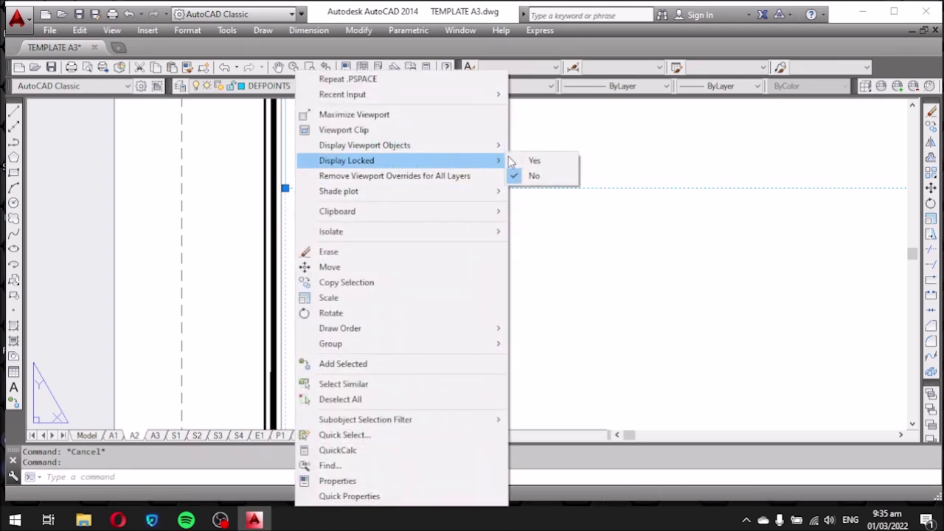
click(534, 160)
scroll(325, 144, down, 3)
scroll(325, 144, down, 2)
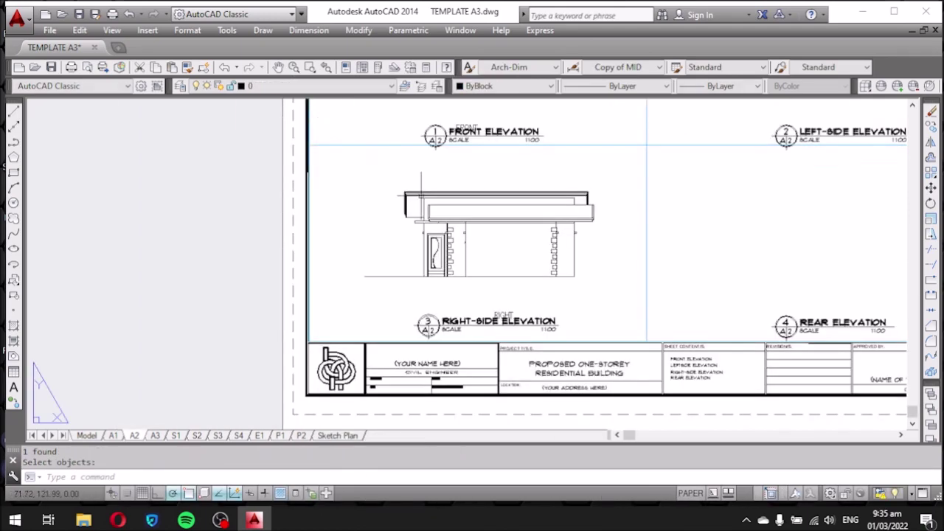
scroll(408, 262, down, 3)
scroll(440, 226, up, 2)
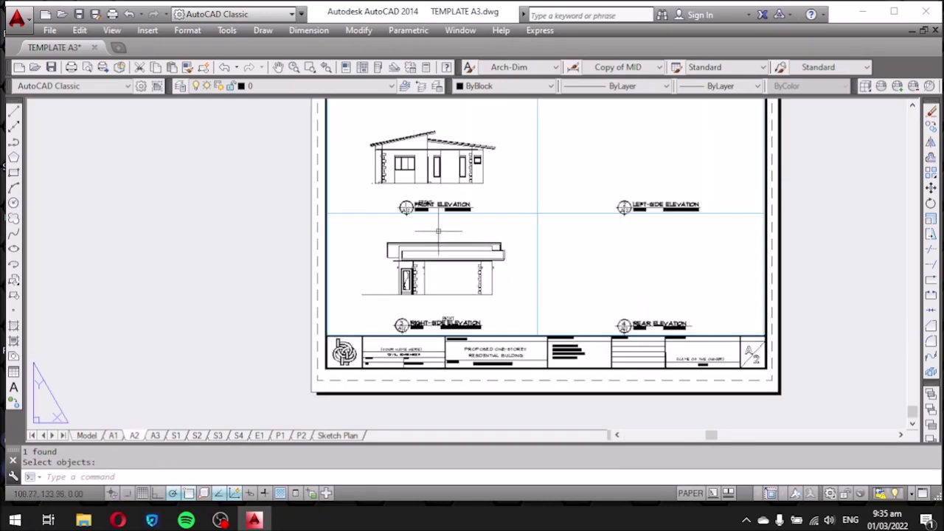
scroll(395, 217, up, 3)
scroll(227, 201, up, 5)
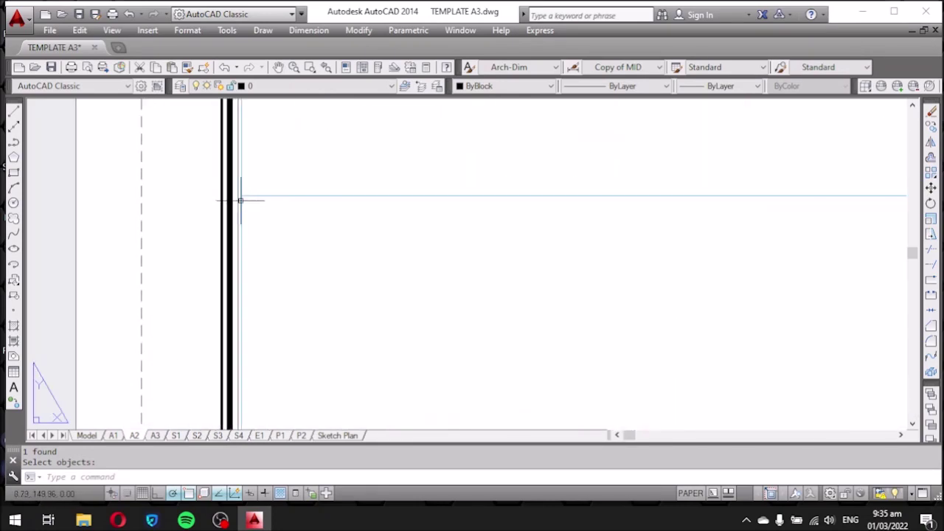
Unlock the right-side viewport's display and pan around the sheet layout.
right_click(241, 198)
mouse_move(347, 160)
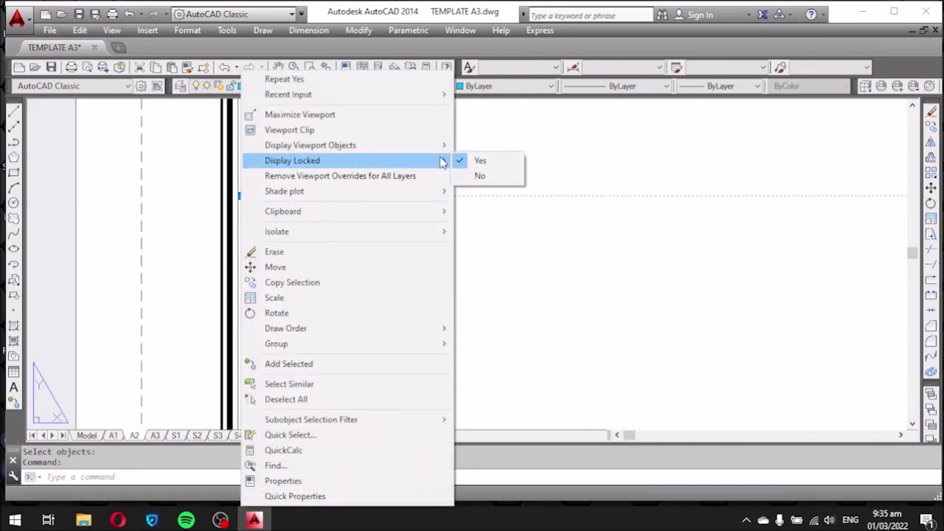
click(479, 176)
scroll(126, 131, down, 2)
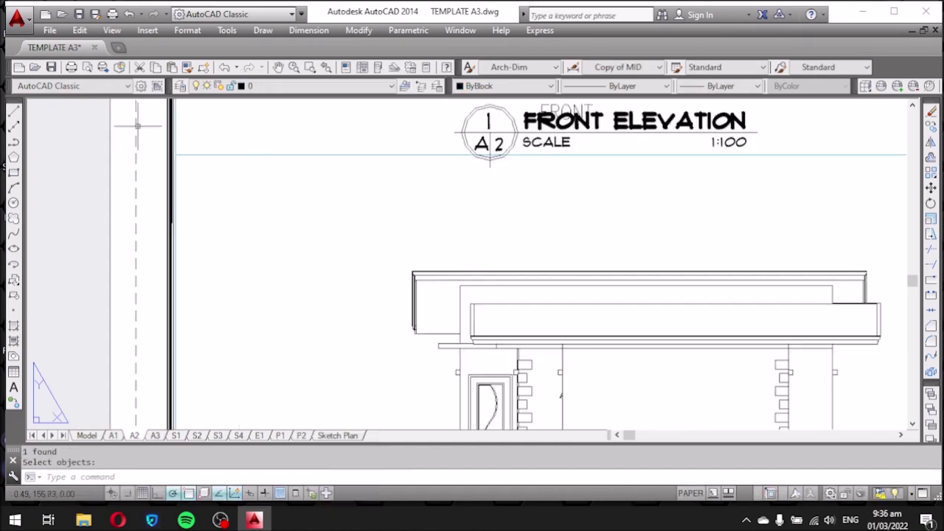
scroll(118, 125, down, 3)
click(278, 69)
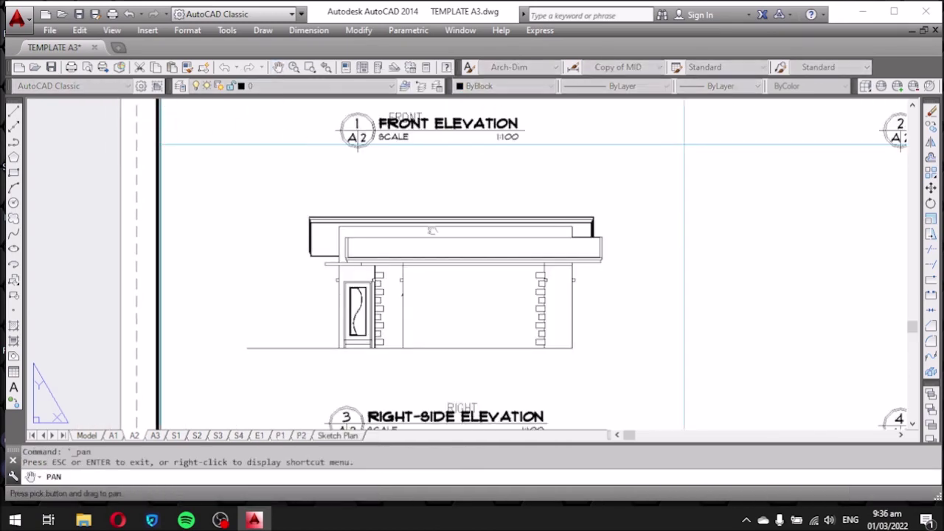
scroll(419, 244, down, 2)
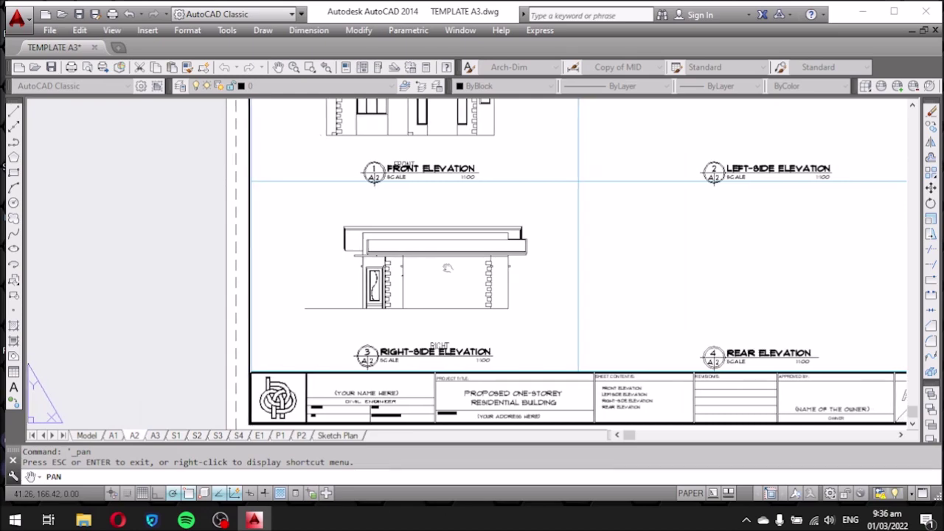
key(Escape)
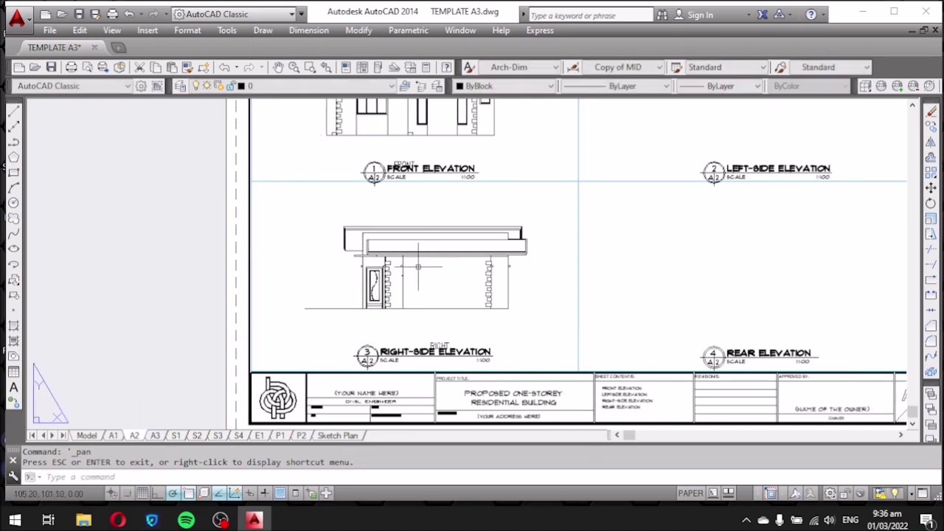
Pan the right-side elevation slightly left within its viewport.
double_click(442, 267)
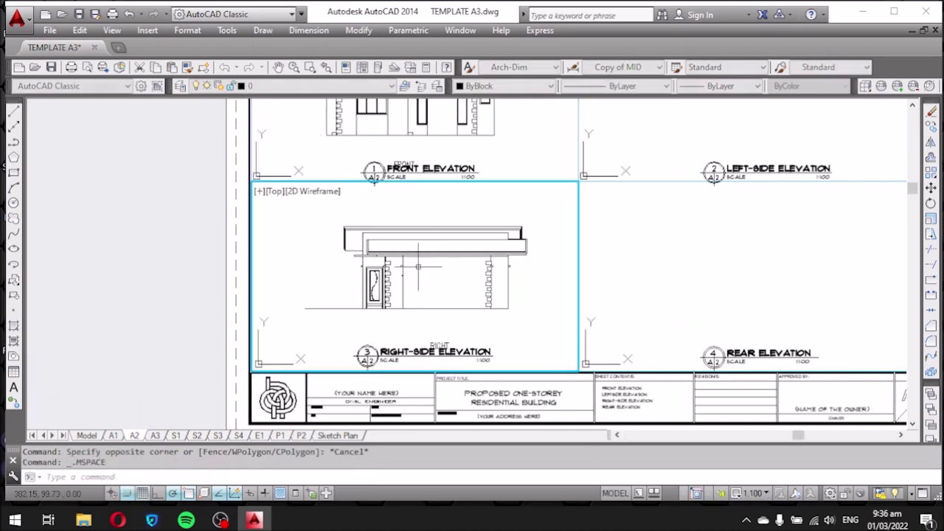
click(278, 67)
drag(433, 254, 414, 249)
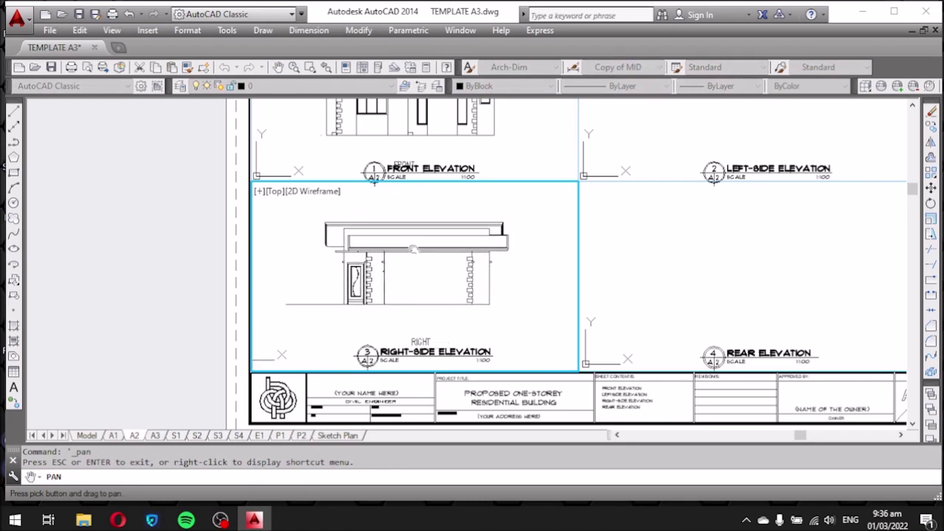
drag(413, 248, 413, 252)
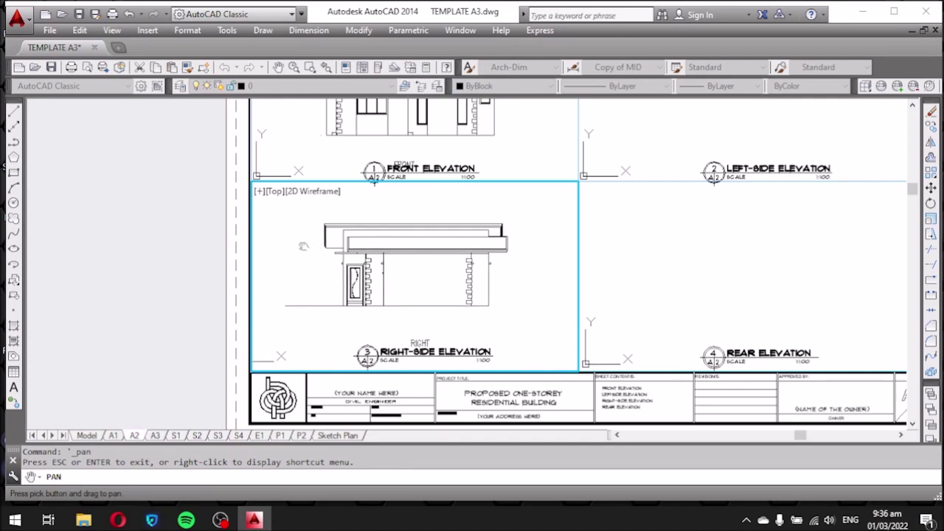
key(Escape)
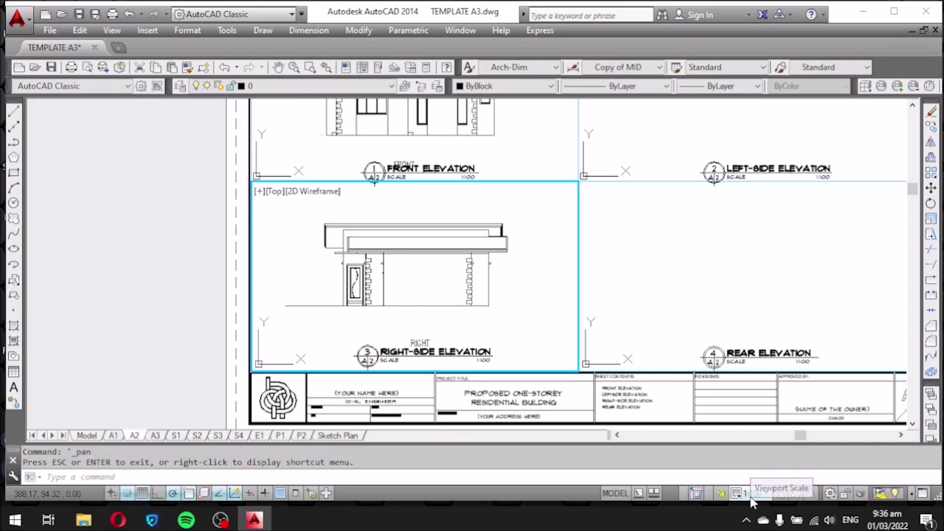
Back on the sheet, set the right-side viewport's Display Locked to Yes again.
double_click(181, 262)
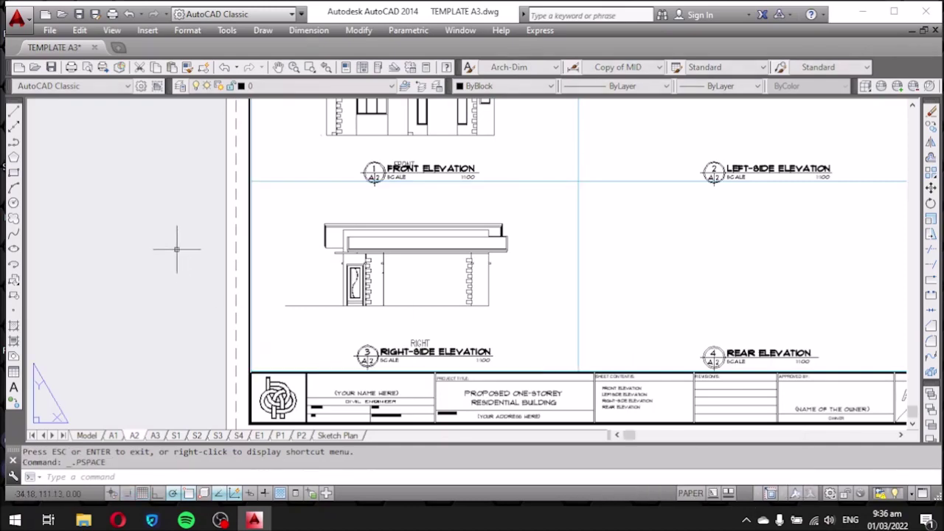
scroll(244, 190, up, 5)
click(289, 188)
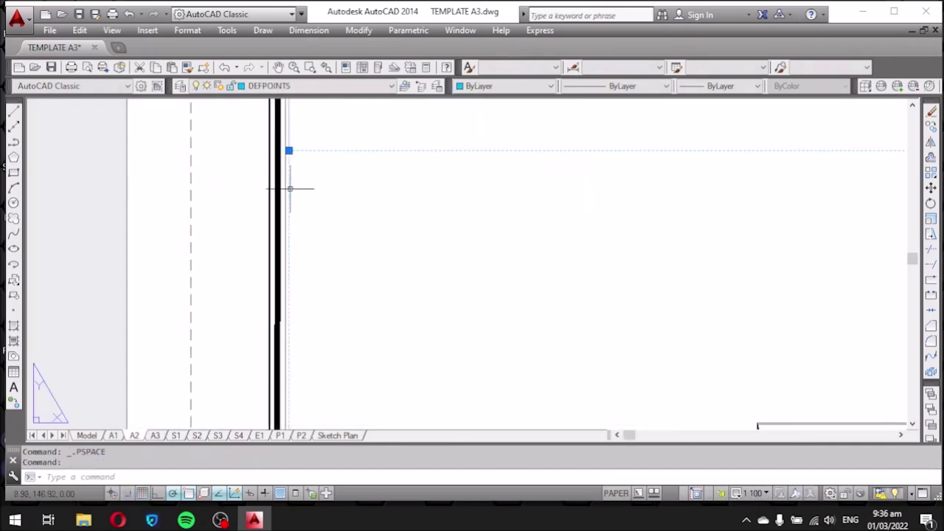
right_click(295, 185)
click(527, 161)
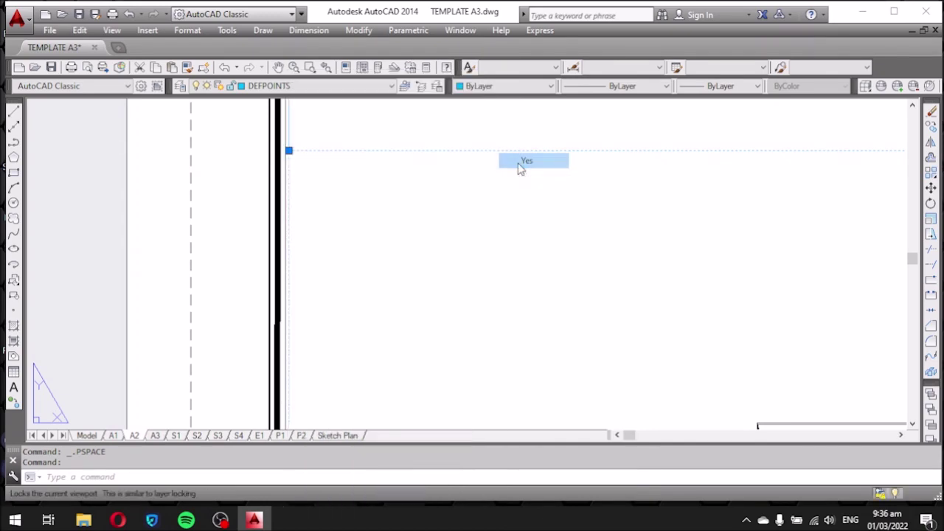
scroll(333, 267, down, 3)
scroll(334, 267, down, 2)
scroll(333, 267, down, 3)
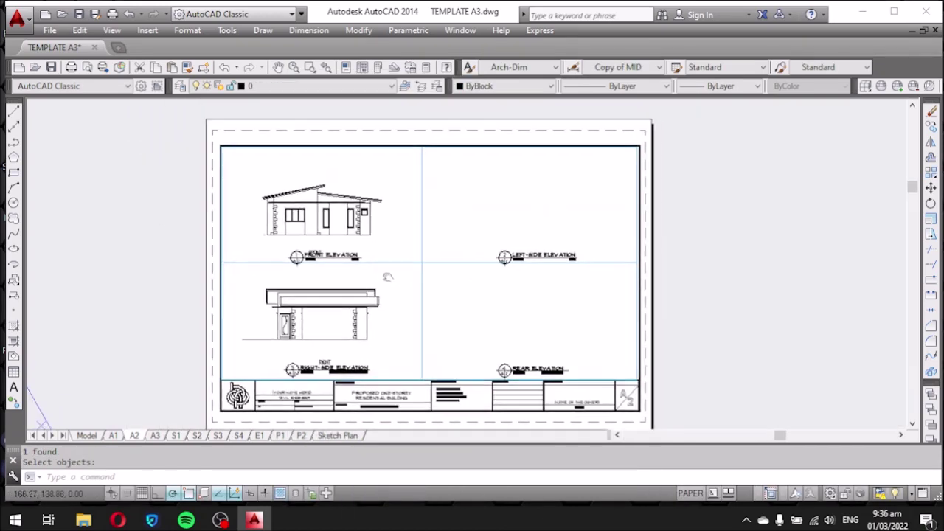
middle_drag(334, 267, 276, 288)
scroll(446, 262, up, 4)
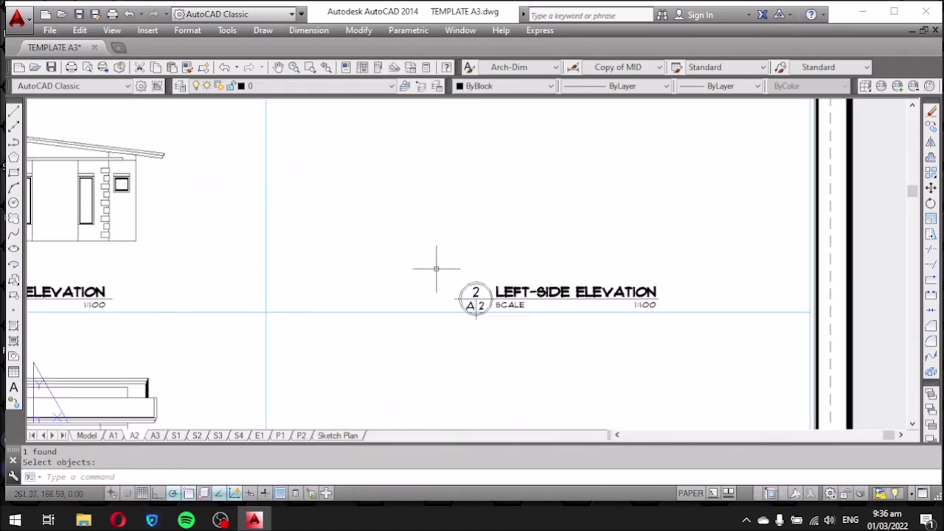
Zoom the empty top-right viewport to the left-side elevation and set its scale to 1:100.
scroll(442, 266, down, 2)
double_click(583, 225)
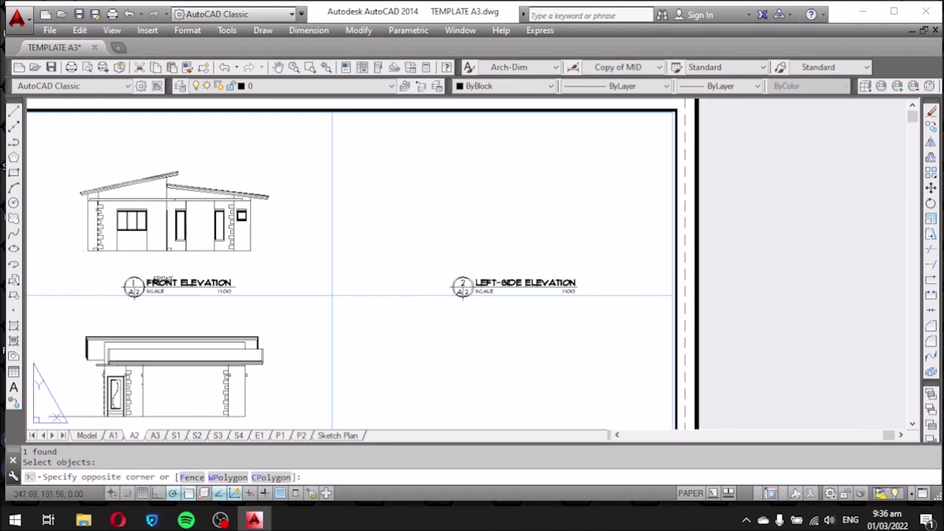
scroll(490, 240, up, 5)
scroll(501, 198, down, 2)
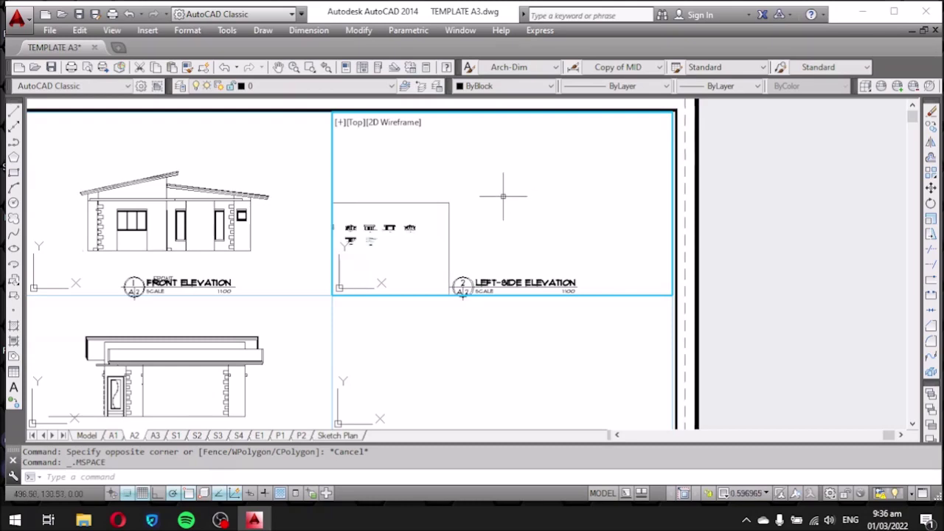
scroll(487, 203, down, 3)
scroll(472, 200, down, 3)
scroll(468, 199, up, 5)
scroll(531, 207, up, 4)
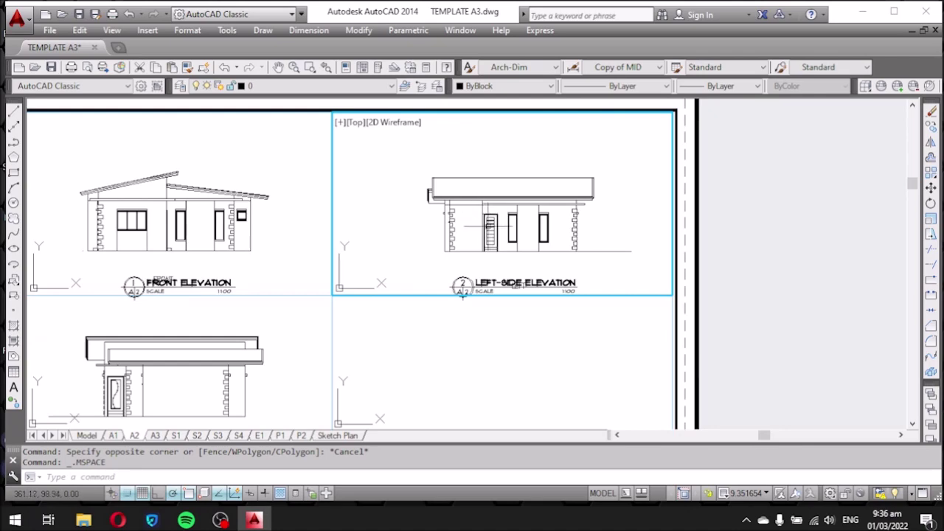
click(748, 493)
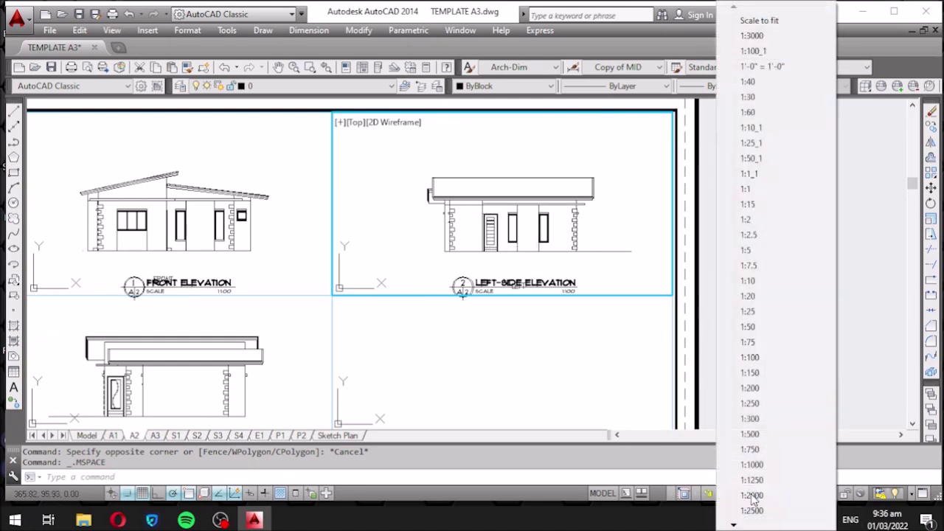
click(757, 360)
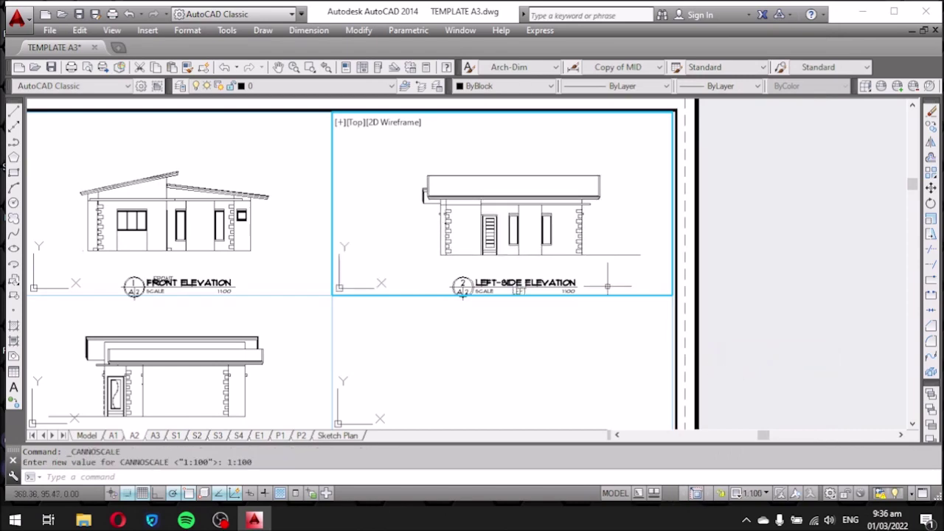
Pan the left-side elevation to centre it above the LEFT-SIDE ELEVATION label.
click(279, 67)
drag(606, 256, 598, 252)
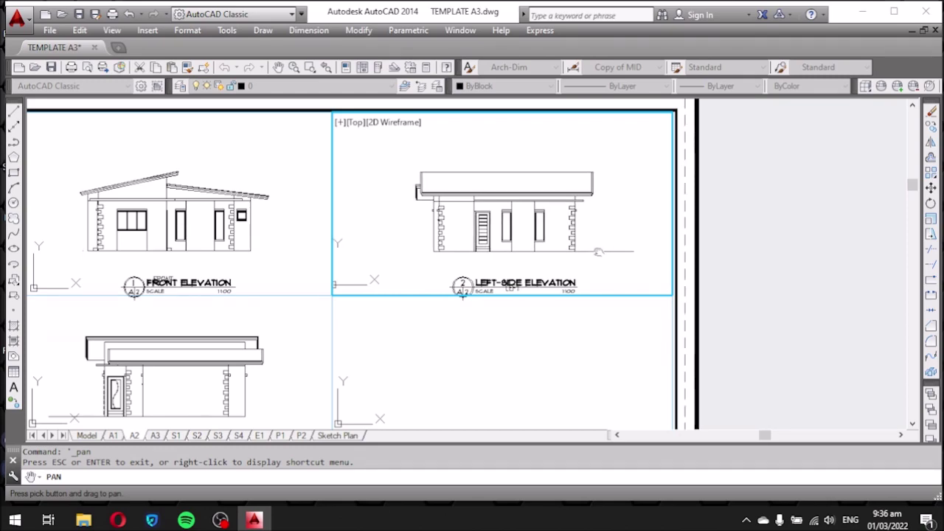
drag(599, 251, 603, 251)
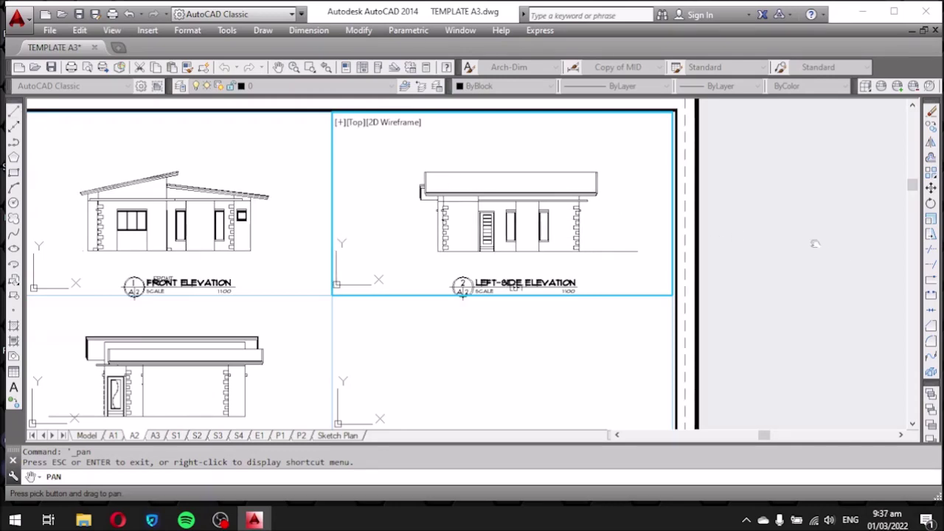
key(Escape)
Set Display Locked to Yes on the left-side elevation viewport.
double_click(741, 225)
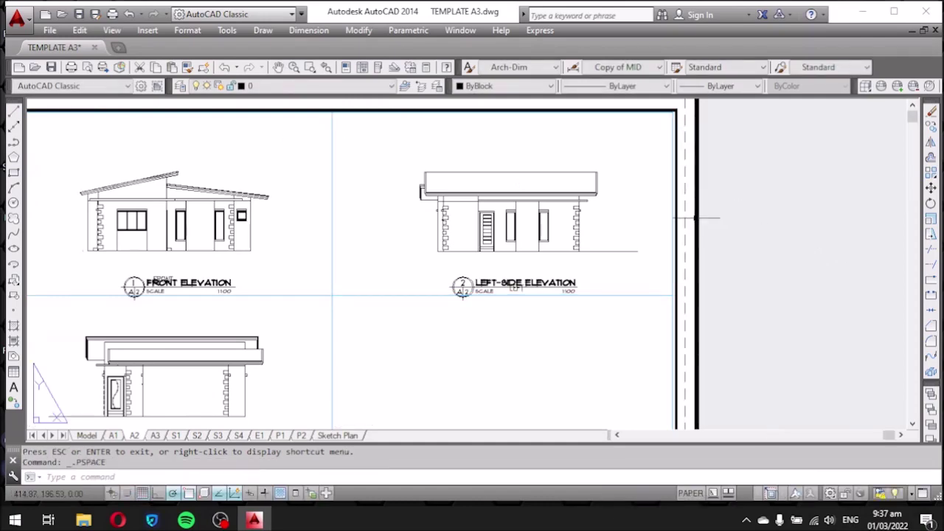
scroll(665, 219, up, 4)
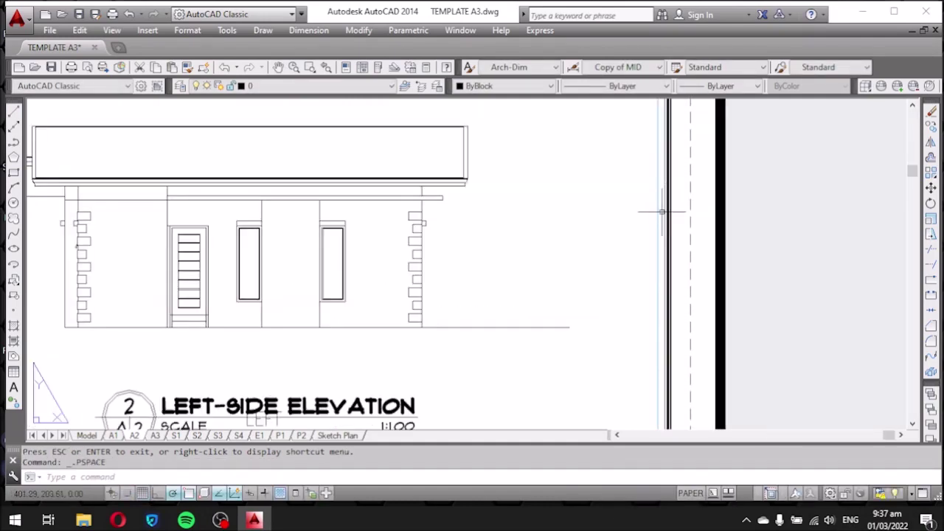
click(664, 206)
right_click(650, 225)
mouse_move(708, 160)
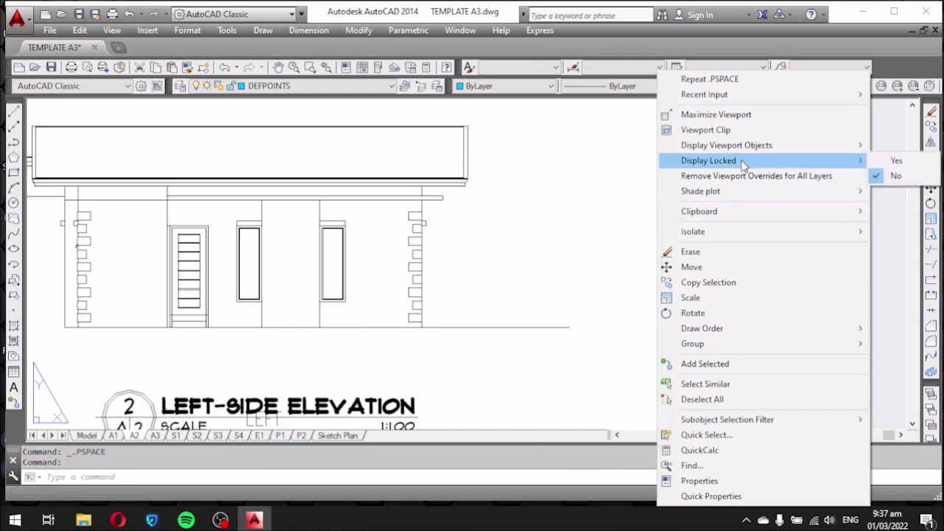
click(896, 161)
scroll(543, 158, down, 3)
scroll(508, 214, down, 4)
scroll(508, 214, up, 4)
middle_drag(495, 250, 474, 255)
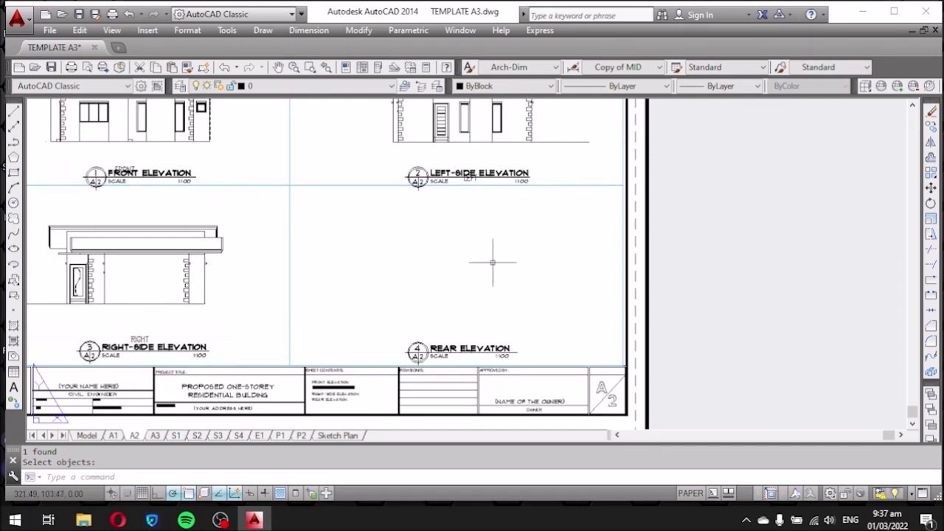
Zoom the lower-right viewport to the rear elevation and set its scale to 1:100.
click(526, 275)
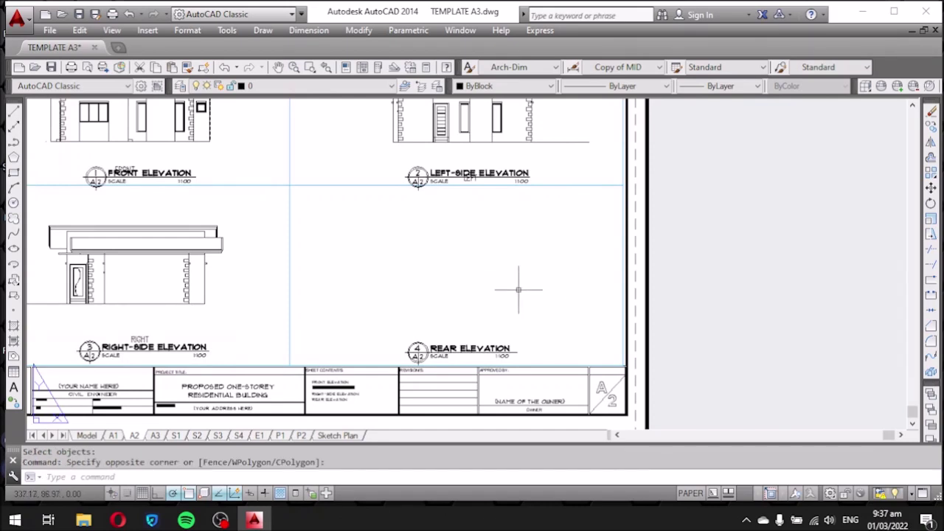
double_click(521, 293)
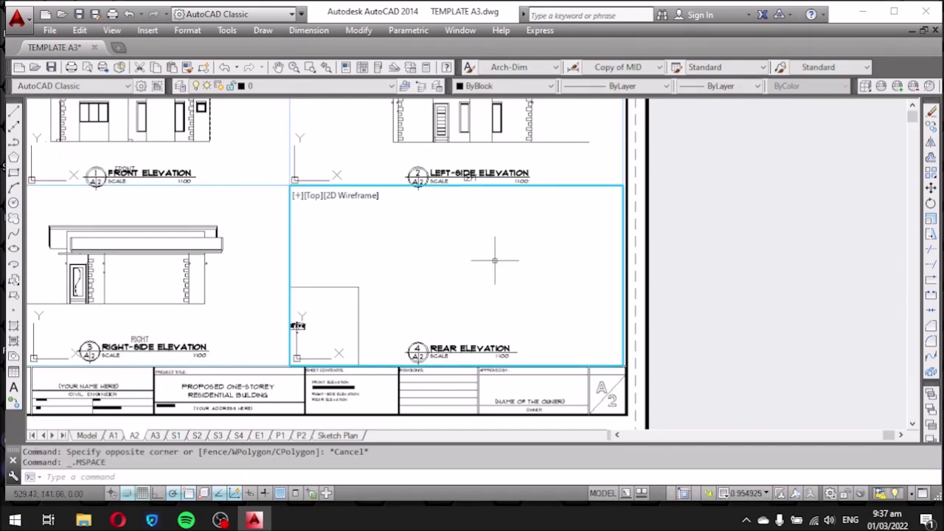
scroll(408, 316, up, 2)
scroll(404, 303, up, 2)
scroll(402, 288, up, 2)
scroll(399, 273, up, 2)
scroll(398, 266, up, 1)
scroll(424, 294, up, 1)
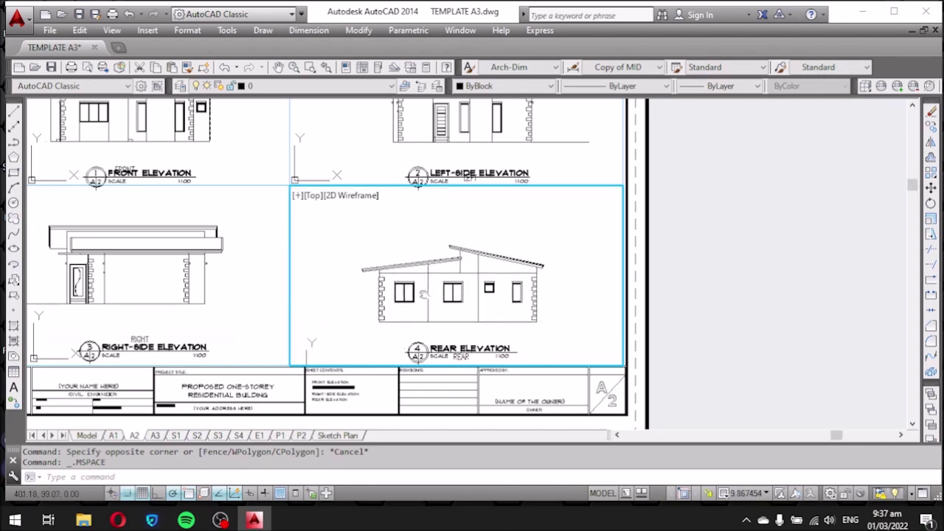
click(746, 493)
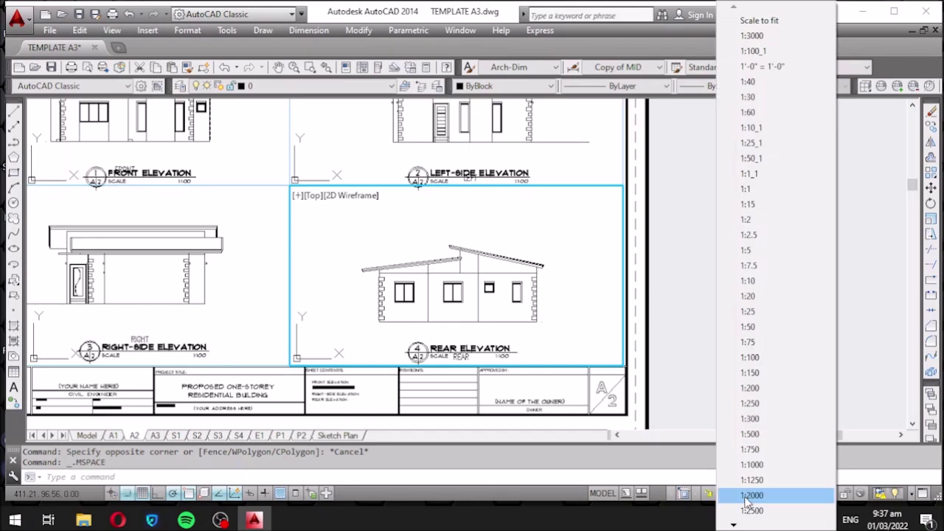
click(760, 359)
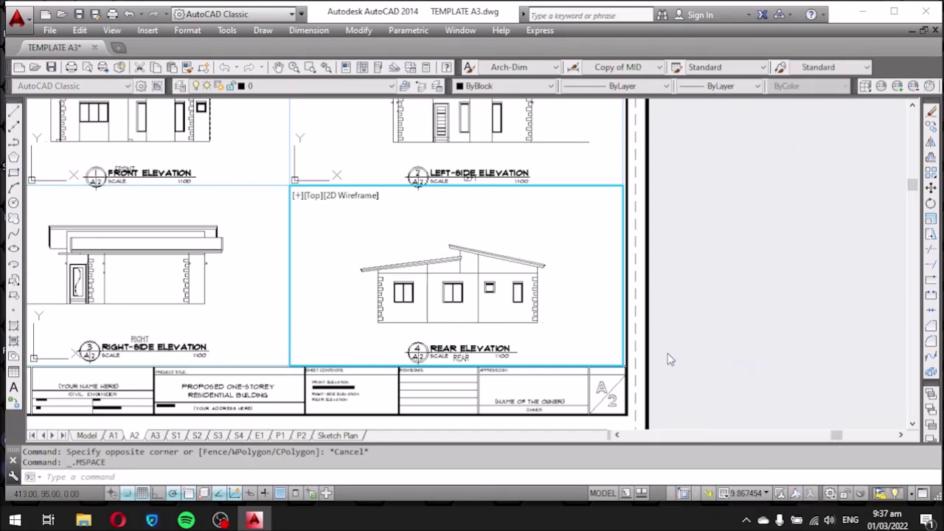
Pan the rear elevation into position above the REAR ELEVATION label.
click(278, 67)
drag(535, 272, 562, 270)
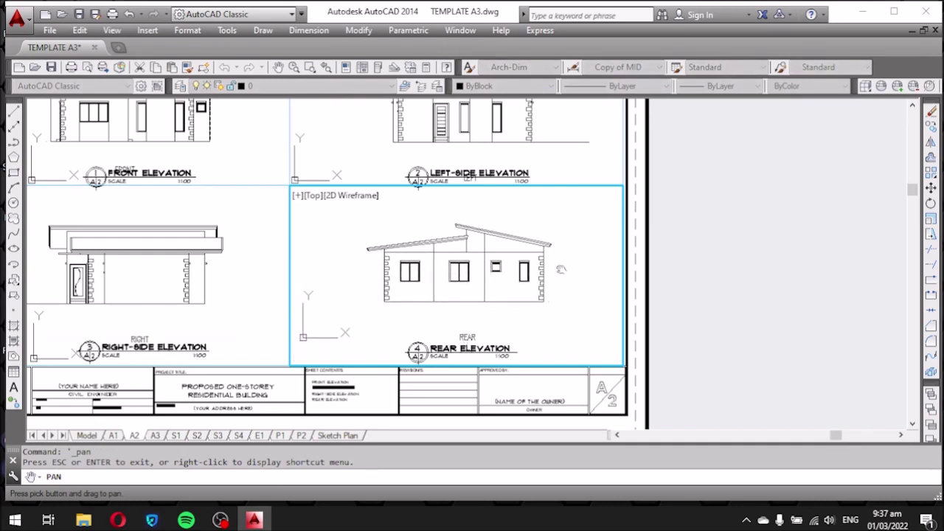
drag(560, 270, 562, 271)
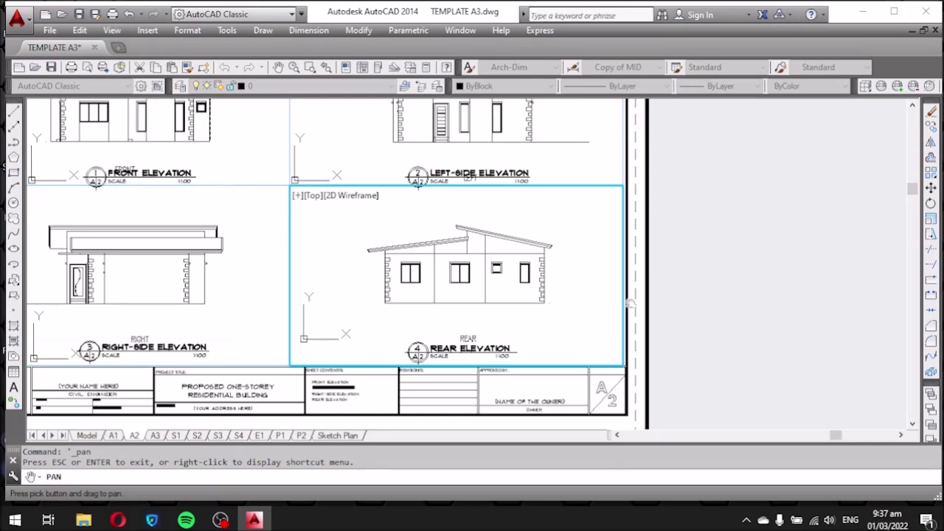
Pan the rear elevation lower in its viewport, then lock that viewport's display.
drag(582, 280, 584, 290)
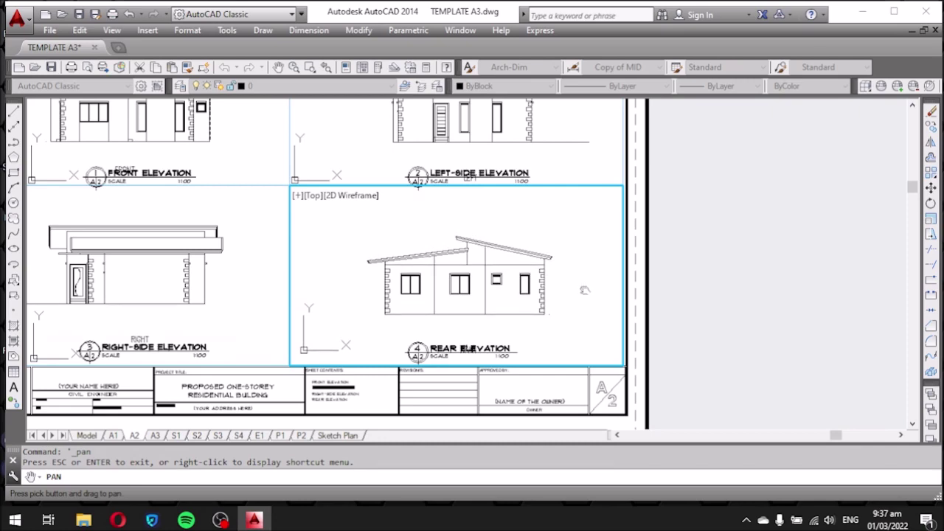
drag(580, 281, 579, 287)
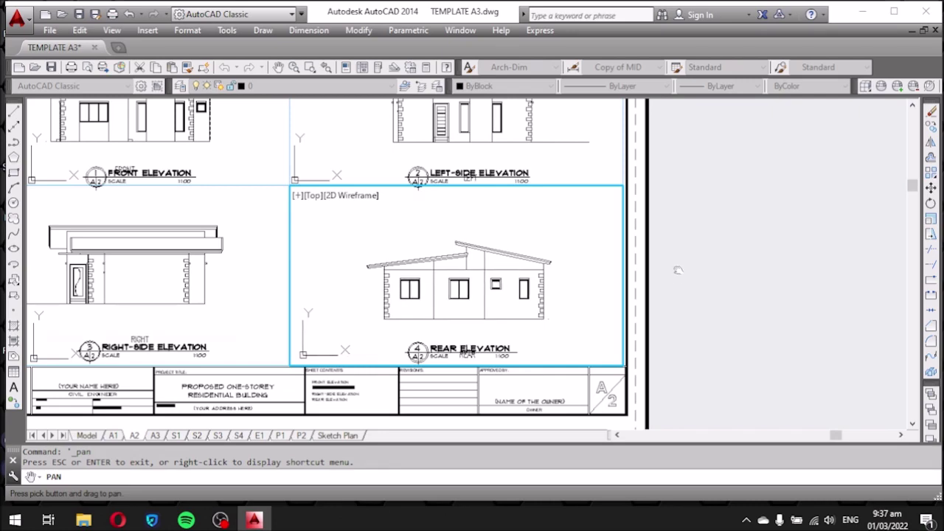
key(Escape)
double_click(692, 245)
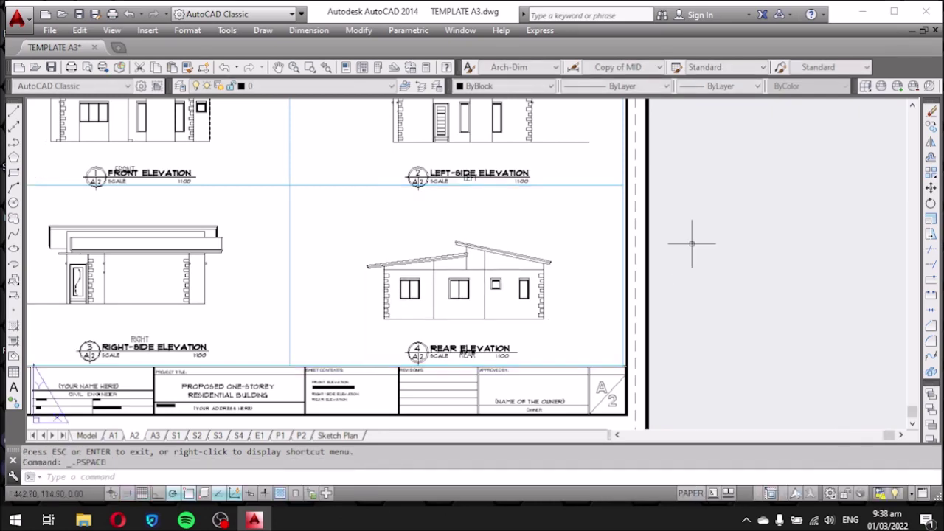
right_click(615, 248)
mouse_move(660, 160)
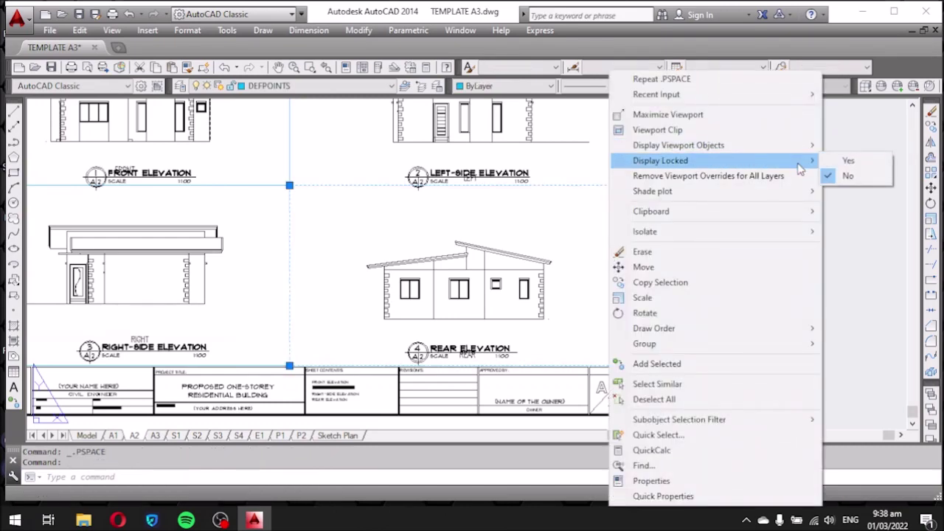
click(829, 166)
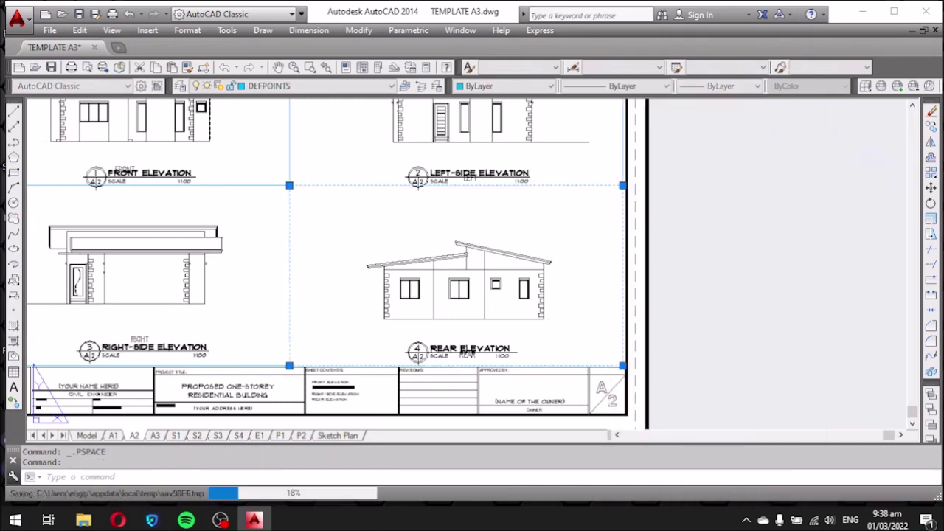
scroll(767, 191, down, 2)
scroll(385, 225, up, 2)
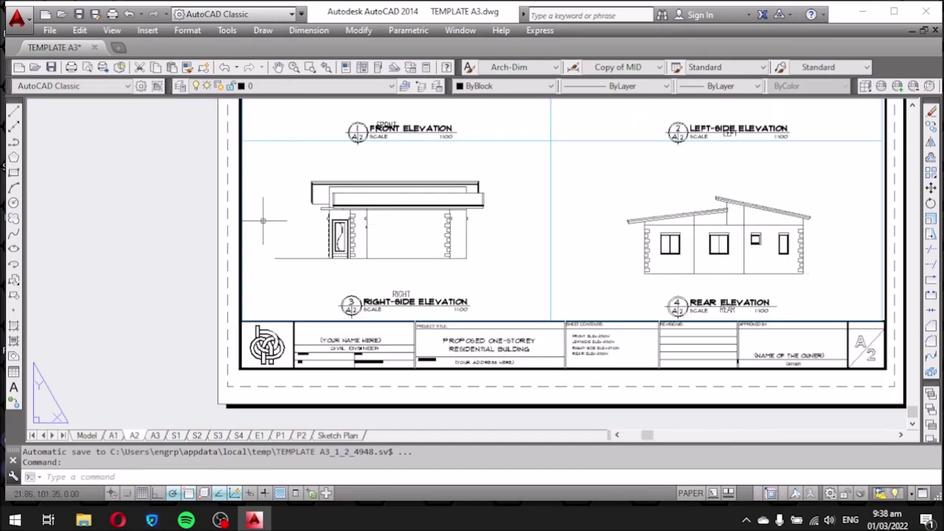
scroll(255, 184, up, 3)
Unlock the right-side elevation viewport's display and enter it for editing.
click(220, 210)
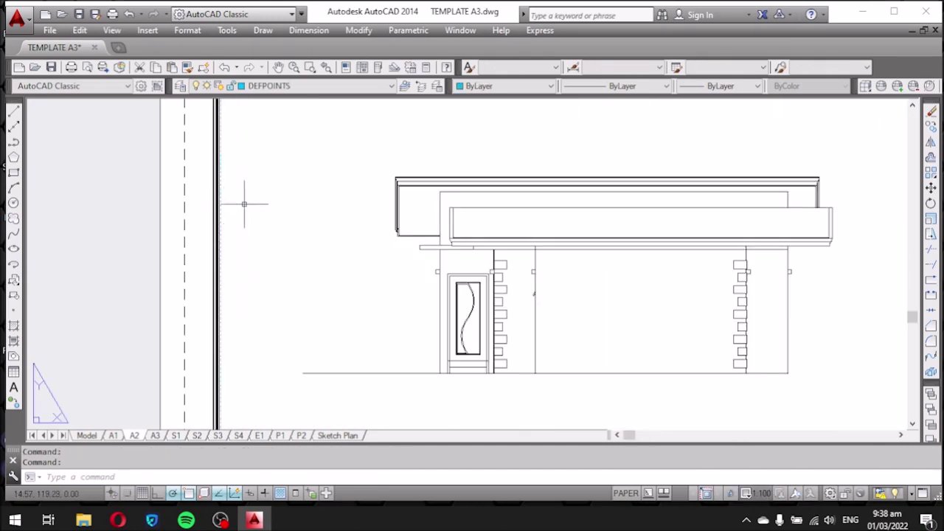
scroll(246, 204, down, 2)
double_click(279, 221)
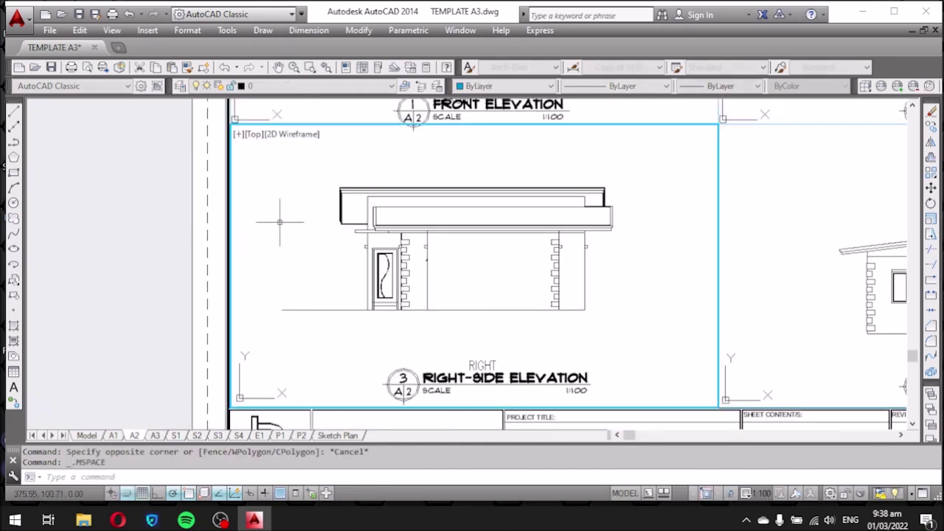
double_click(225, 214)
scroll(229, 210, up, 3)
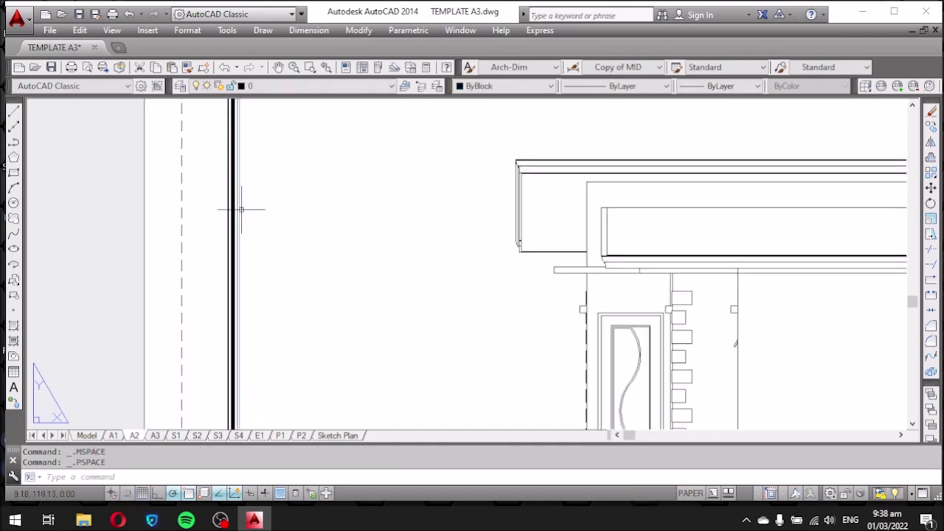
click(239, 210)
right_click(246, 205)
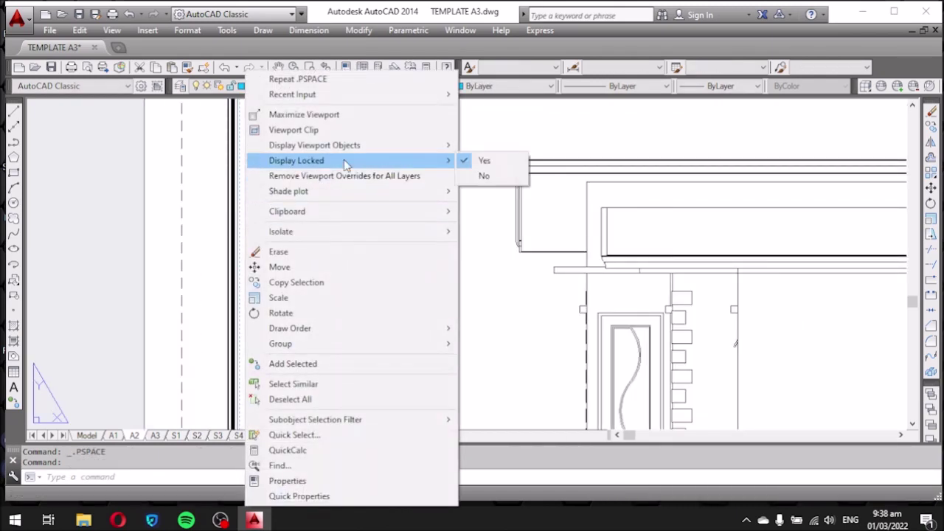
click(480, 176)
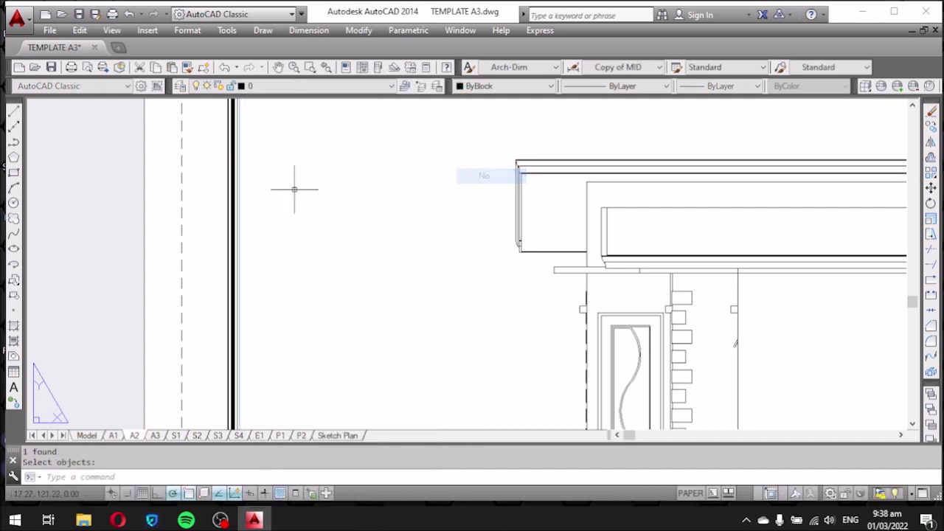
scroll(125, 182, down, 3)
double_click(216, 235)
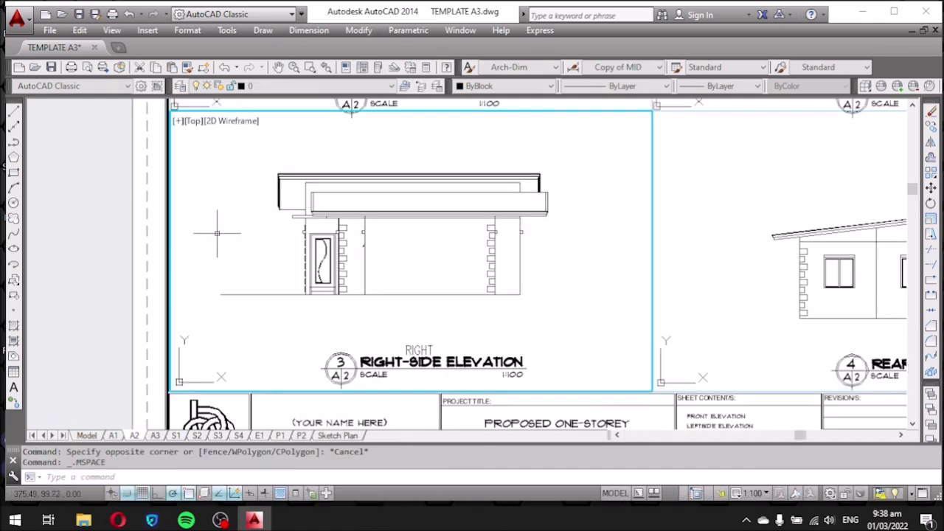
click(278, 67)
Pan the right-side elevation slightly lower and return to paper space.
drag(233, 172, 239, 190)
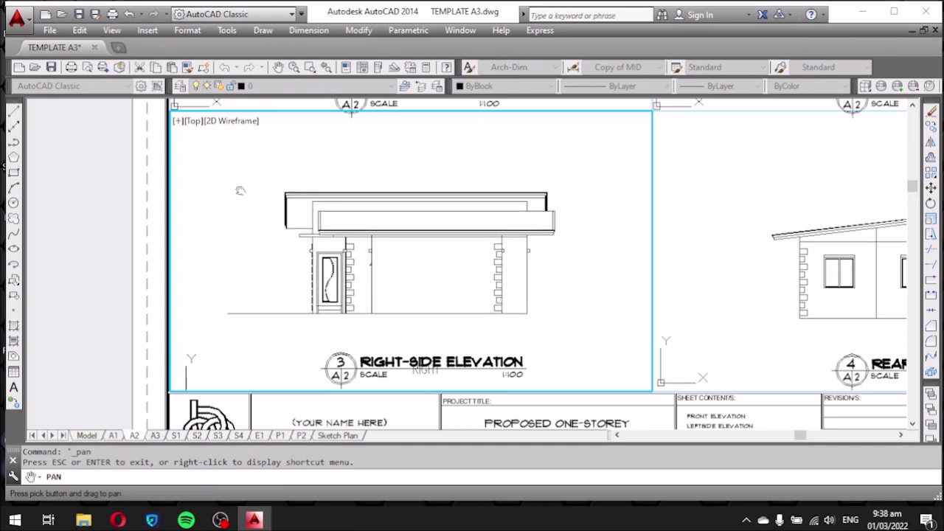
key(Escape)
double_click(105, 218)
scroll(133, 214, down, 4)
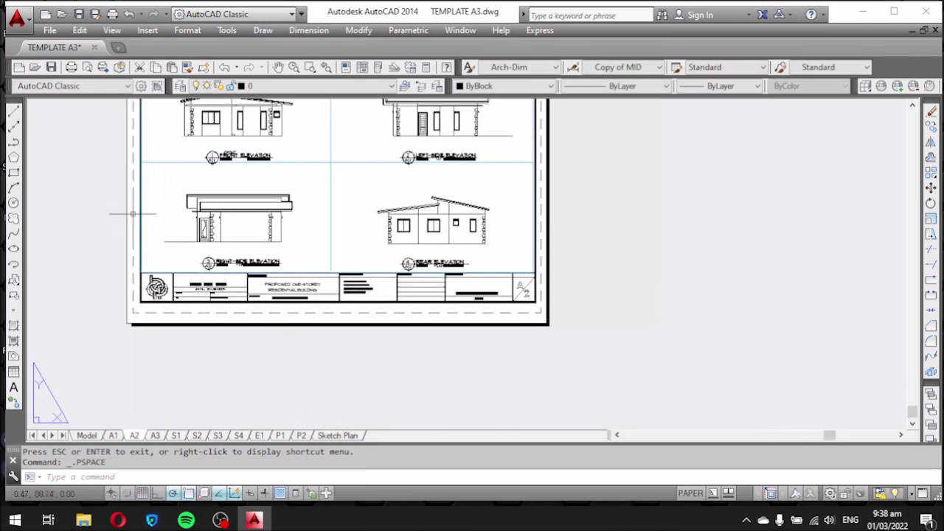
scroll(244, 203, up, 4)
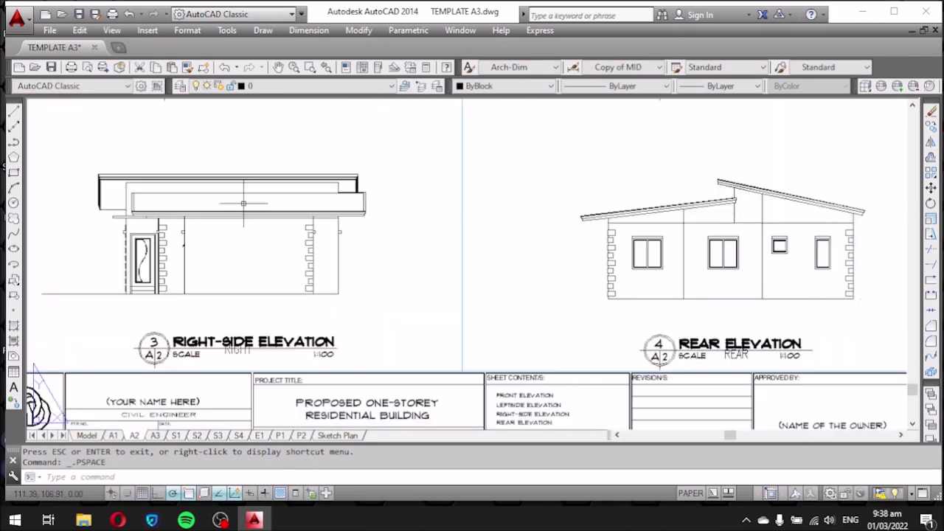
Draw a horizontal sheet line from the right-side elevation's ground line to under the rear elevation.
click(13, 112)
click(338, 295)
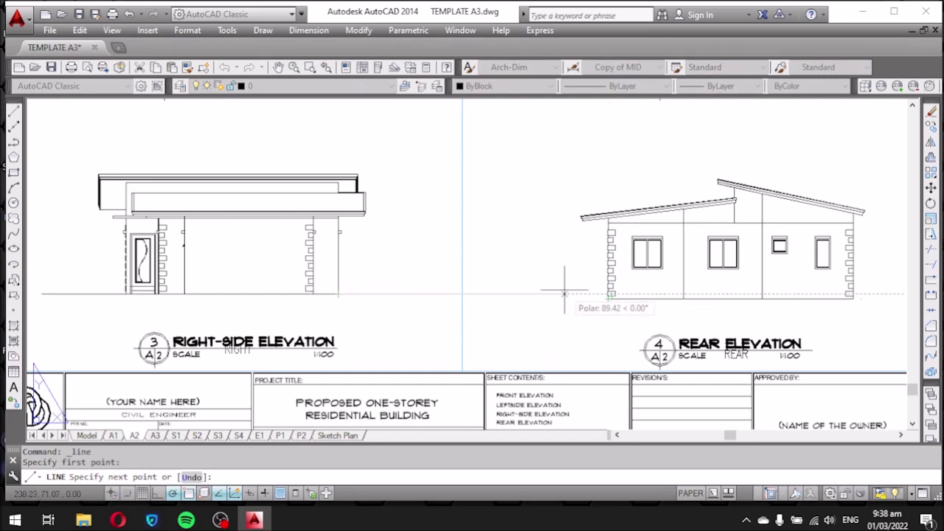
click(590, 295)
key(Escape)
scroll(590, 313, down, 5)
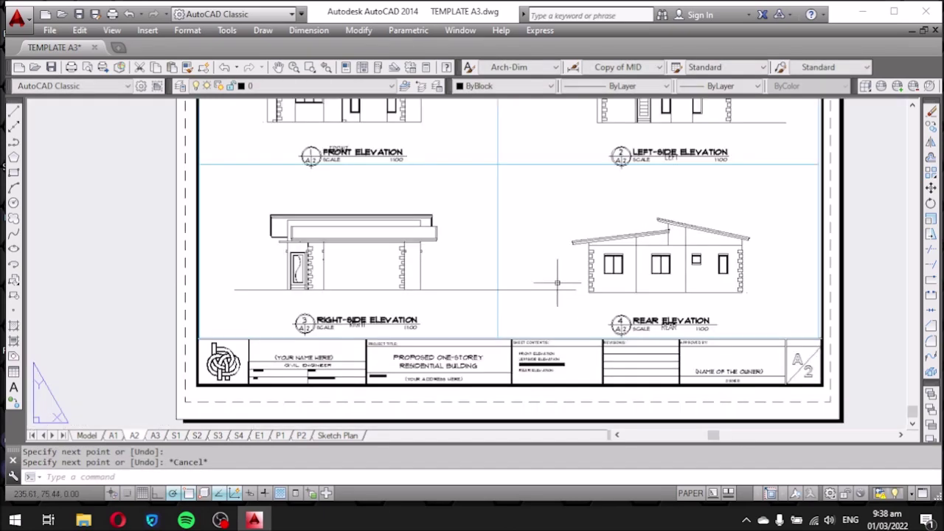
scroll(367, 260, up, 5)
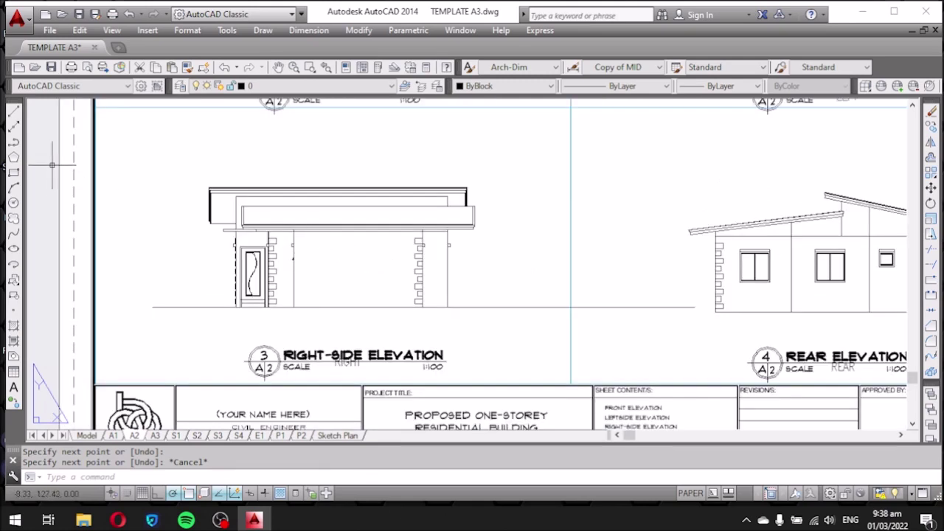
Move the new ground line so it meets the rear elevation's wall corner.
click(491, 305)
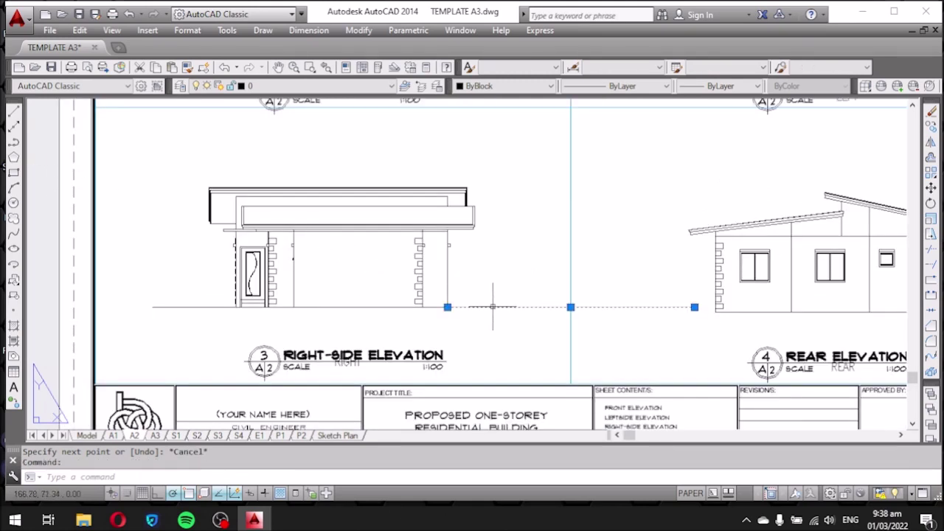
text(m)
key(Return)
scroll(713, 311, up, 4)
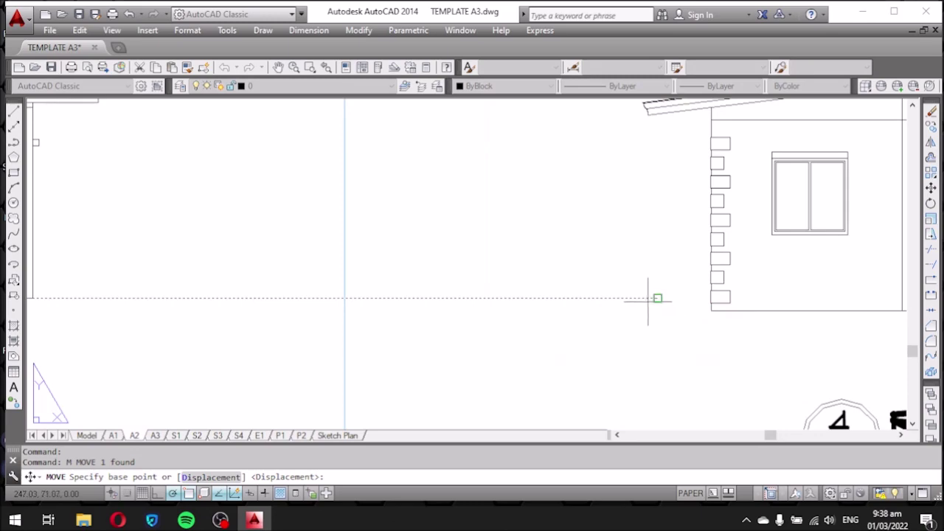
click(657, 298)
click(711, 310)
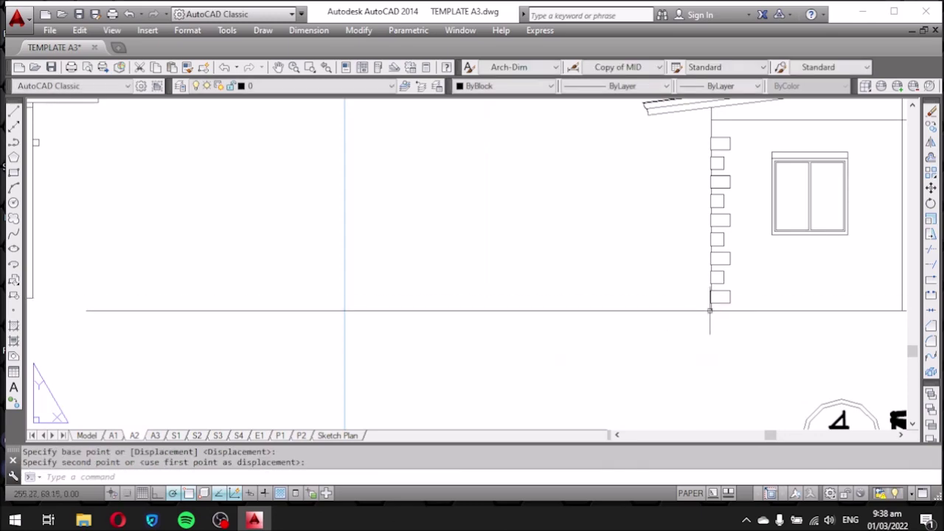
scroll(709, 315, down, 4)
key(Escape)
scroll(399, 260, up, 2)
click(343, 250)
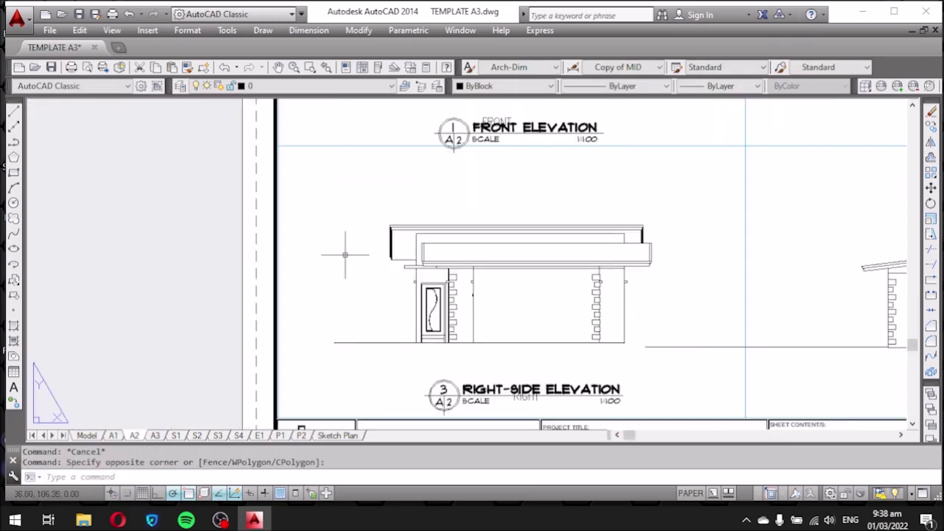
double_click(339, 269)
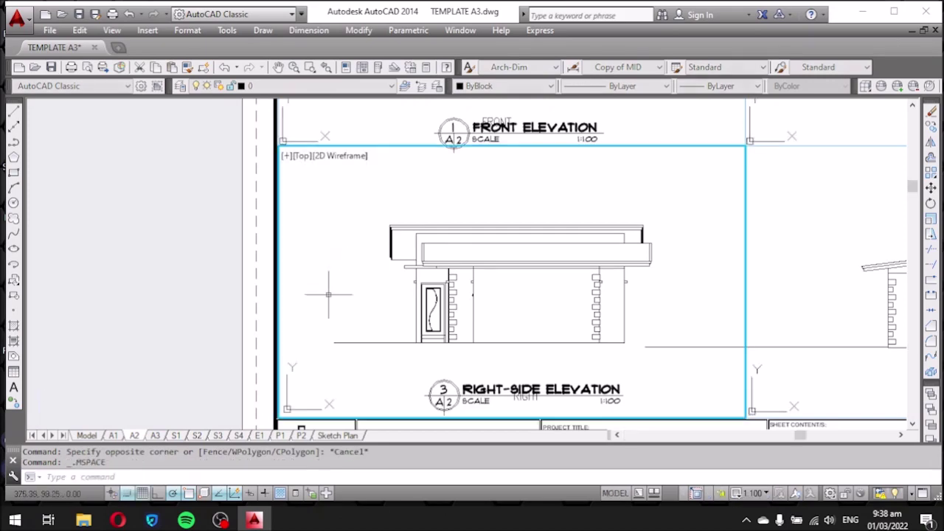
Nudge the right-side elevation slightly lower and left to sit on the ground line.
click(278, 67)
drag(685, 286, 707, 290)
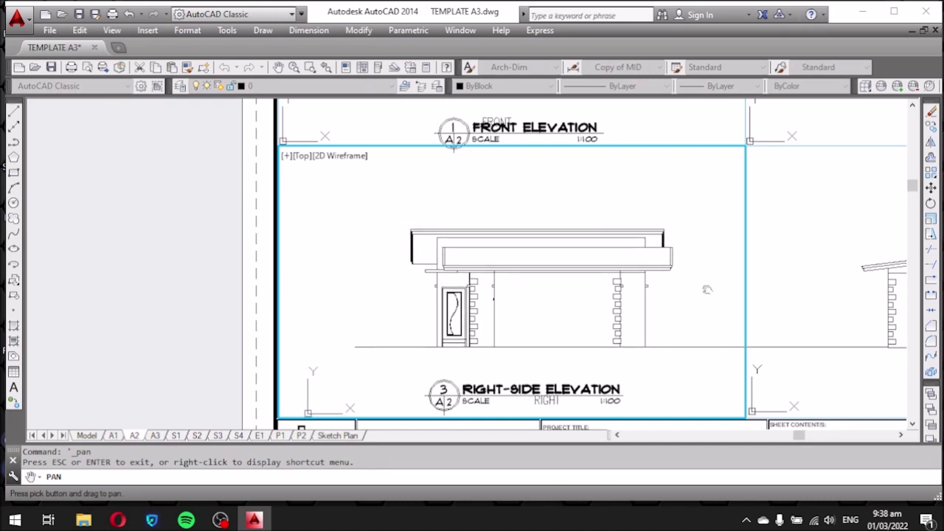
drag(706, 290, 690, 291)
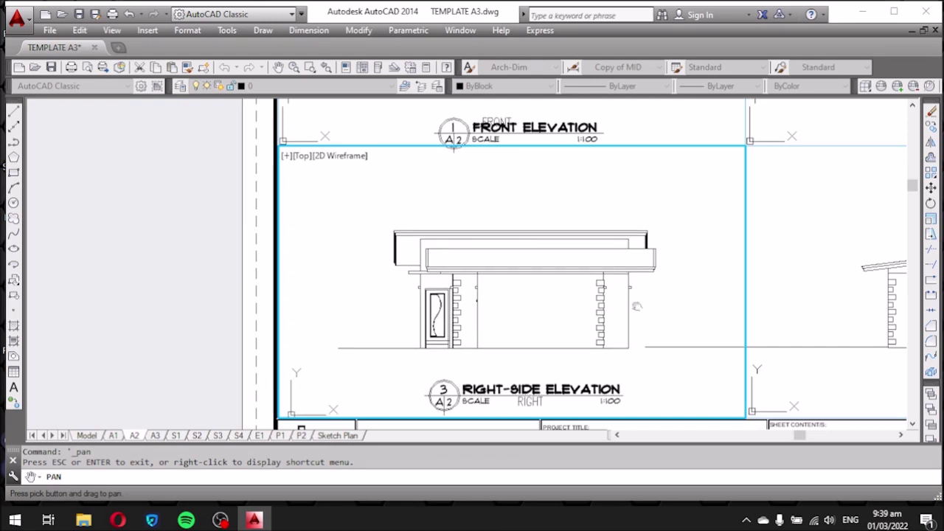
key(Escape)
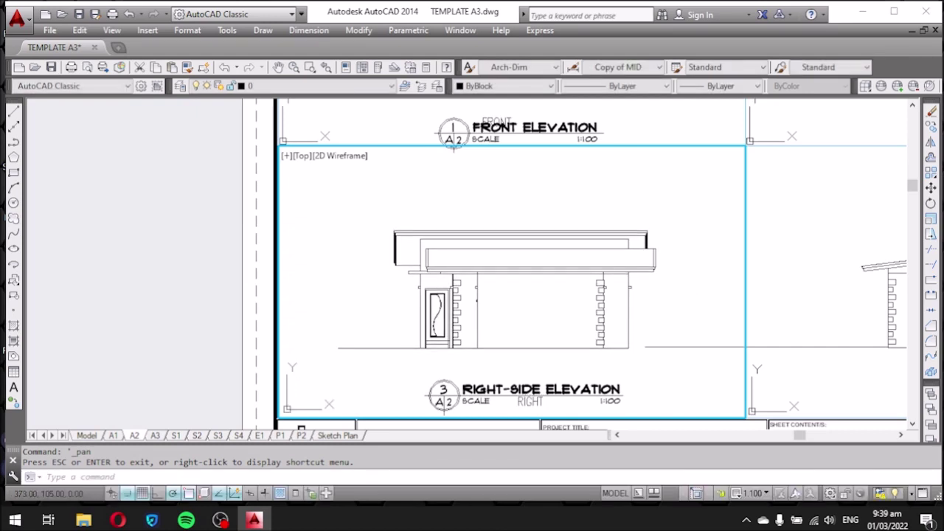
double_click(181, 278)
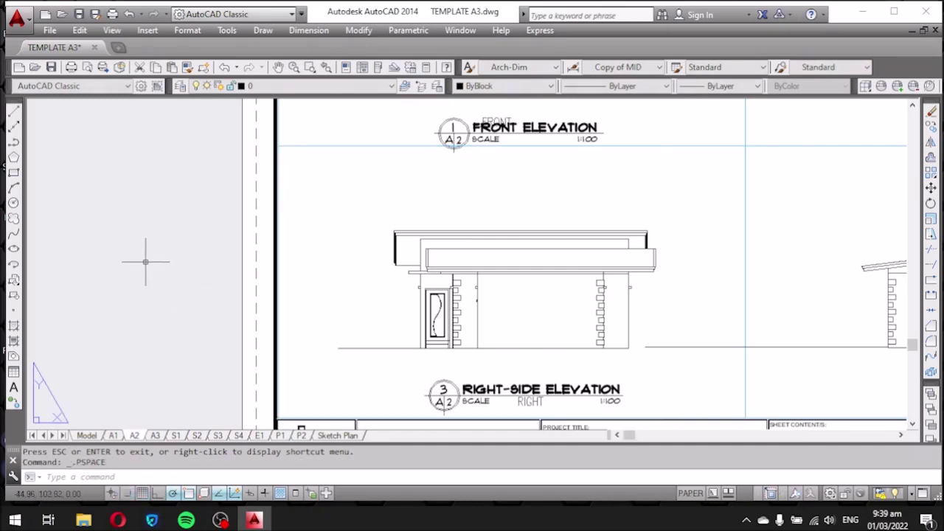
scroll(143, 263, down, 2)
scroll(254, 225, up, 6)
scroll(260, 227, up, 2)
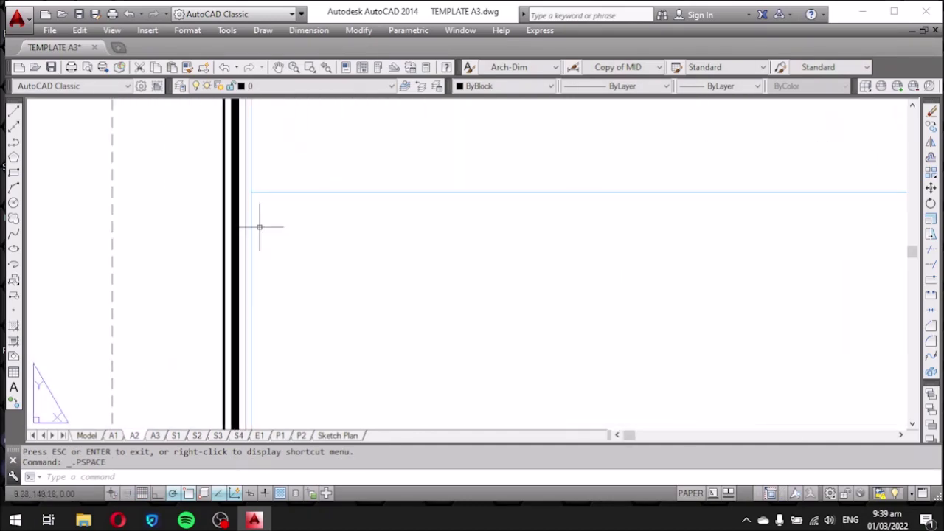
Set Display Locked to Yes on the A2 sheet's elevation viewport.
click(250, 229)
click(249, 232)
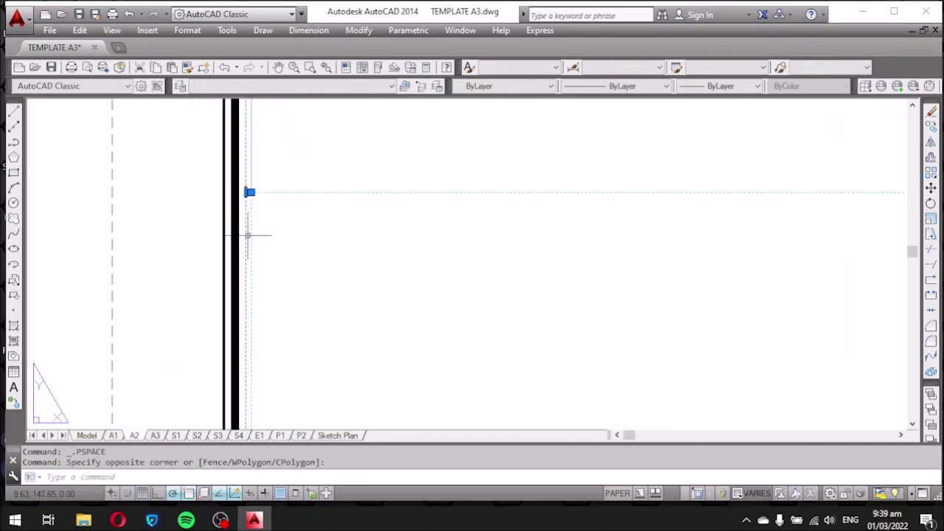
key(Escape)
click(250, 242)
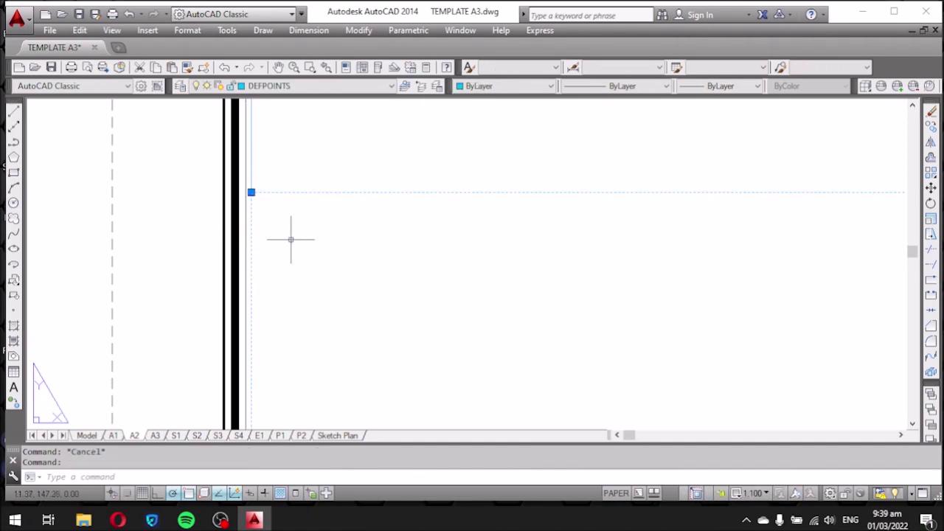
right_click(291, 239)
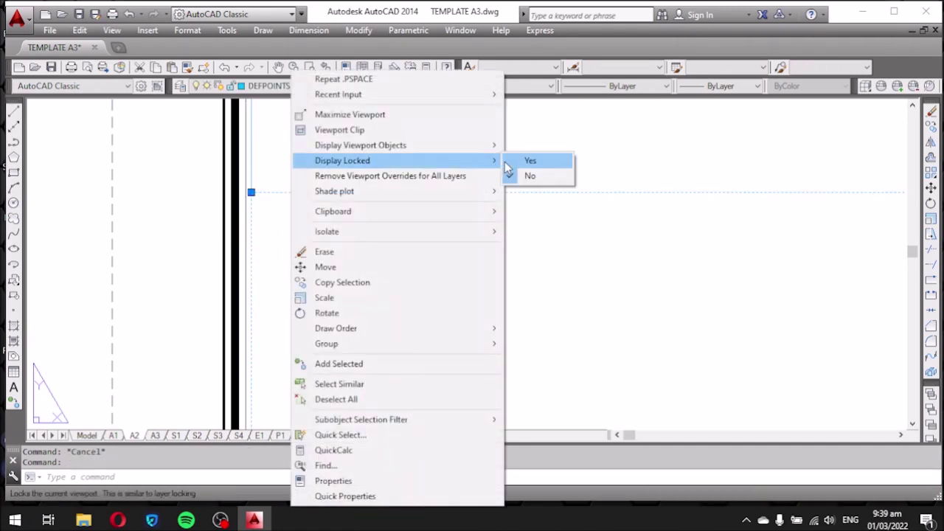
click(528, 160)
scroll(379, 259, down, 3)
scroll(384, 265, down, 2)
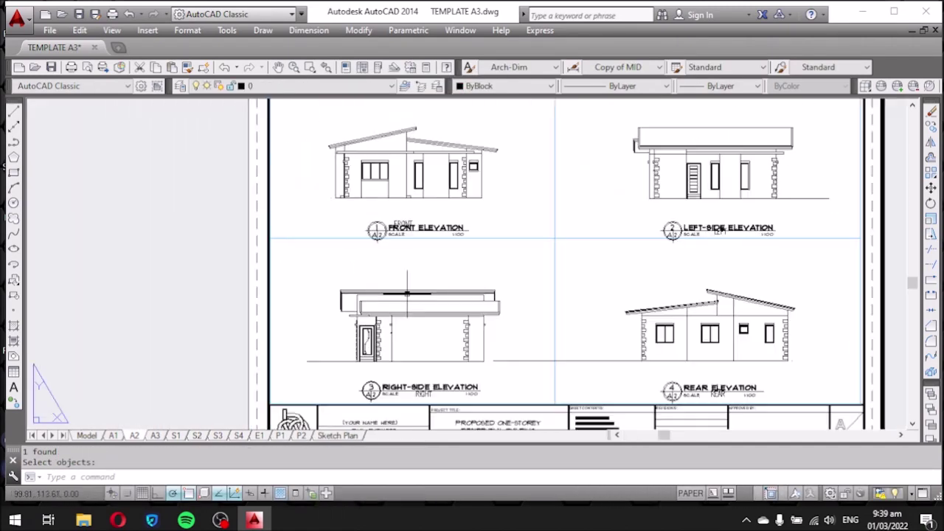
key(Return)
click(520, 361)
Erase the stray horizontal line and test zooming inside the Right-Side Elevation view.
key(Delete)
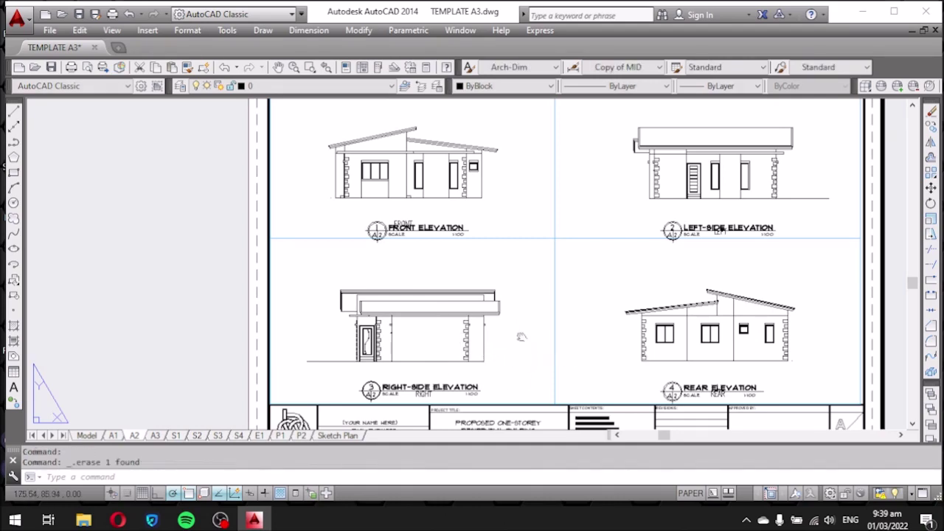
double_click(518, 348)
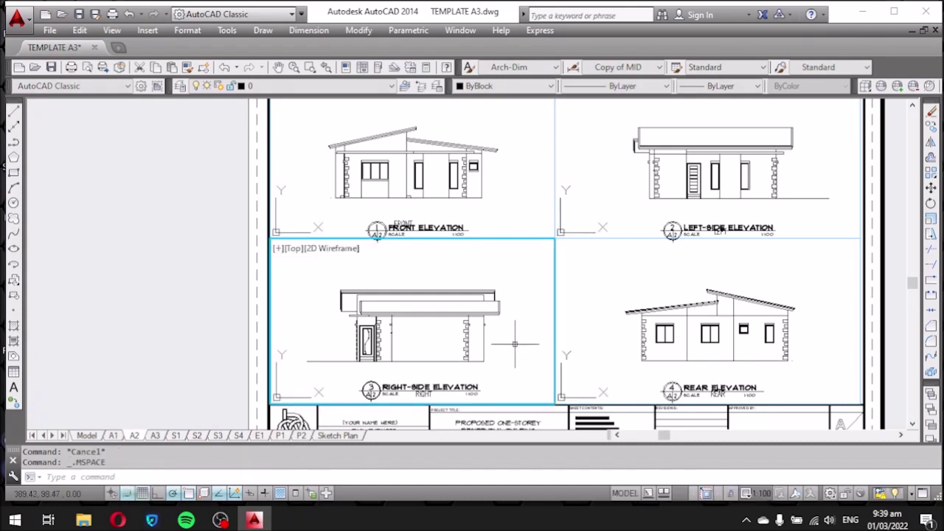
scroll(526, 327, down, 3)
scroll(526, 328, up, 2)
scroll(525, 328, up, 5)
scroll(520, 334, down, 3)
scroll(520, 334, up, 2)
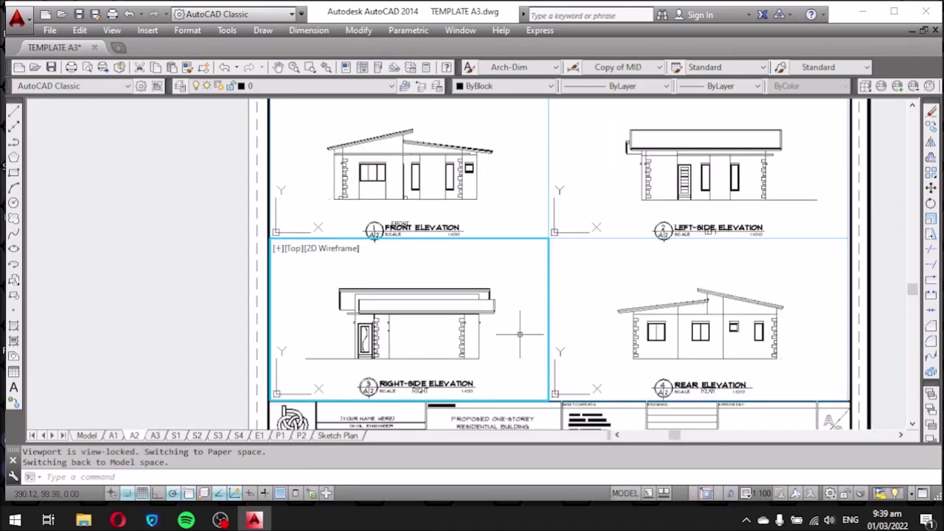
Check the Rear, Left-Side and Front elevation views stay fixed when panned.
double_click(239, 327)
middle_drag(236, 310, 185, 286)
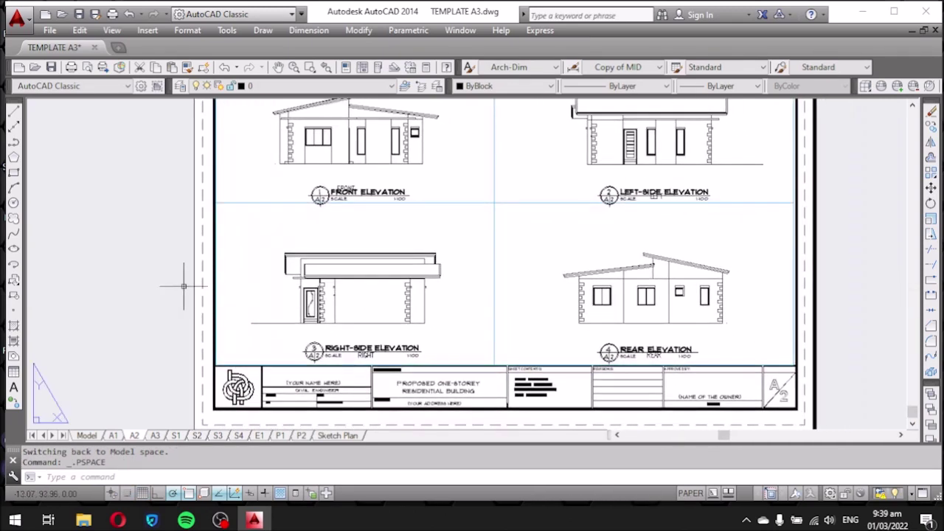
double_click(464, 286)
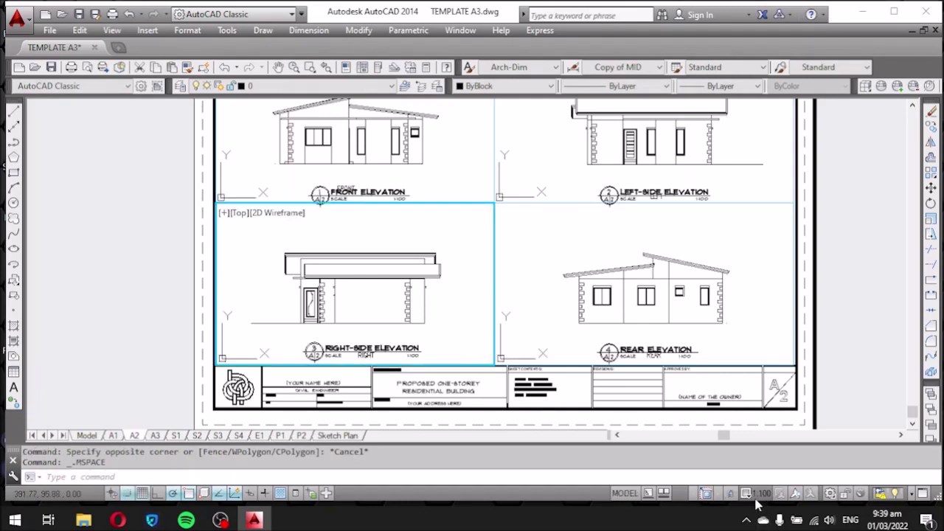
key(Escape)
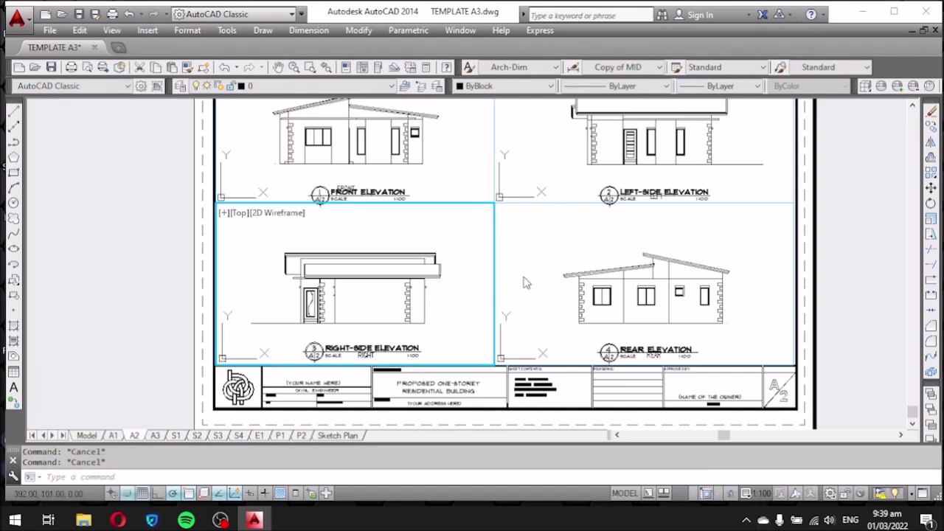
click(531, 275)
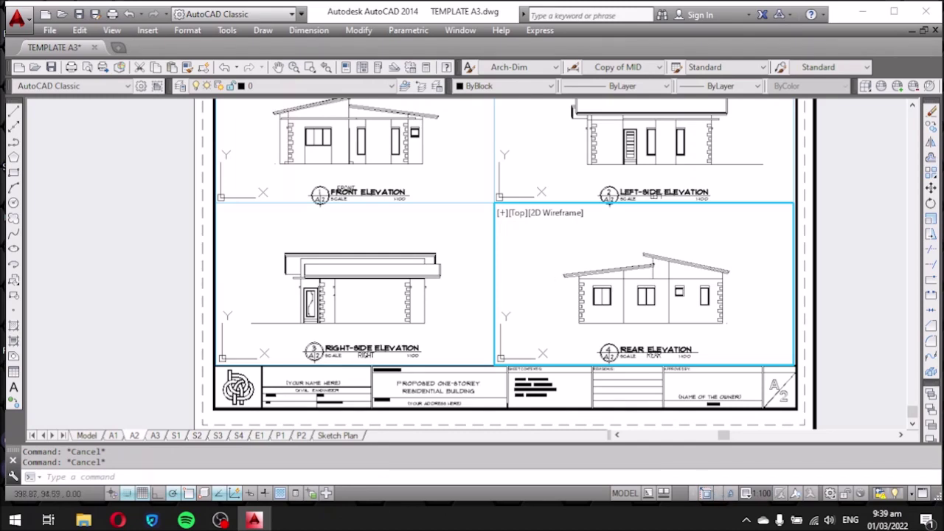
middle_drag(553, 201, 507, 250)
click(507, 217)
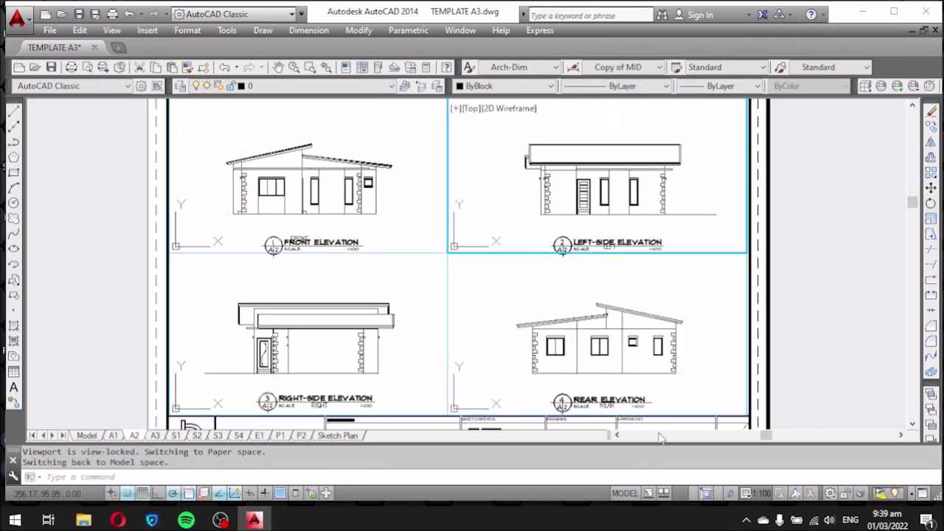
click(393, 218)
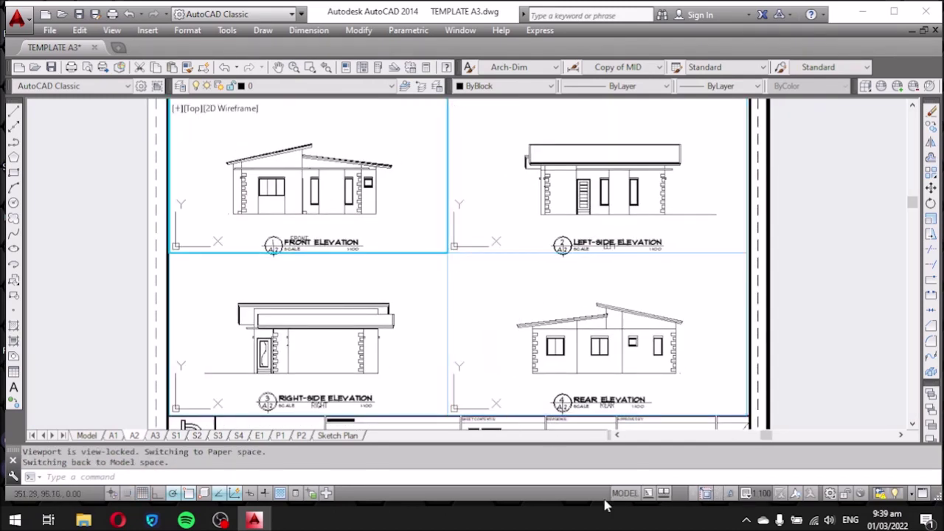
double_click(122, 264)
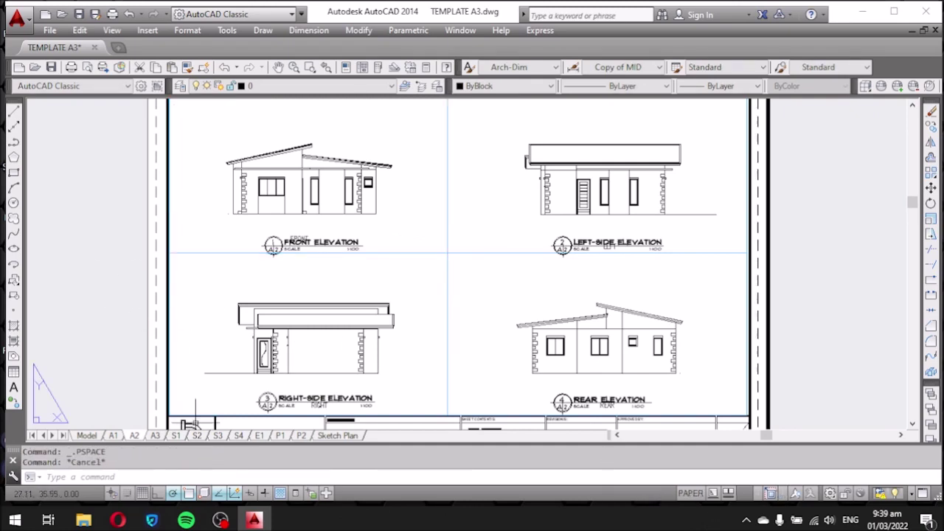
click(155, 435)
Unlock the Ground Floor Plan viewport's display on the A3 sheet.
mouse_move(379, 289)
middle_down()
mouse_move(463, 301)
mouse_move(474, 311)
middle_up()
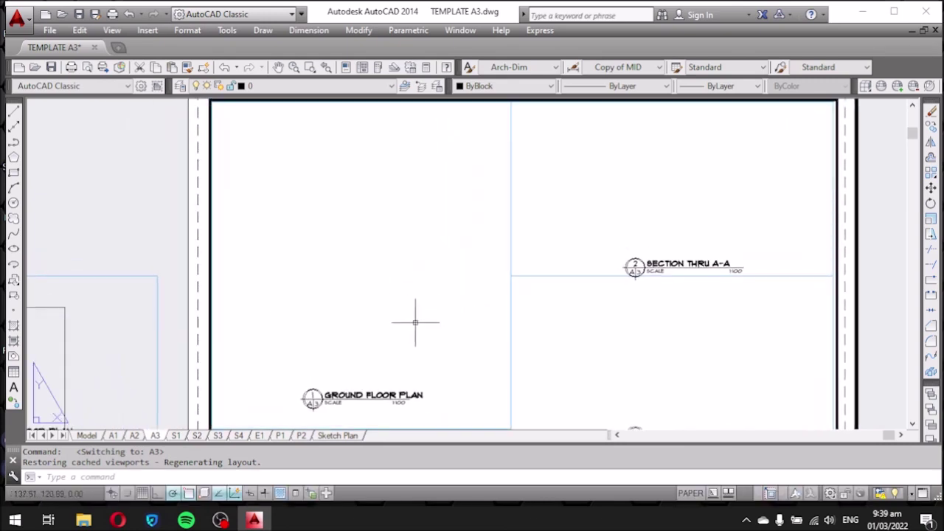
click(512, 308)
right_click(443, 255)
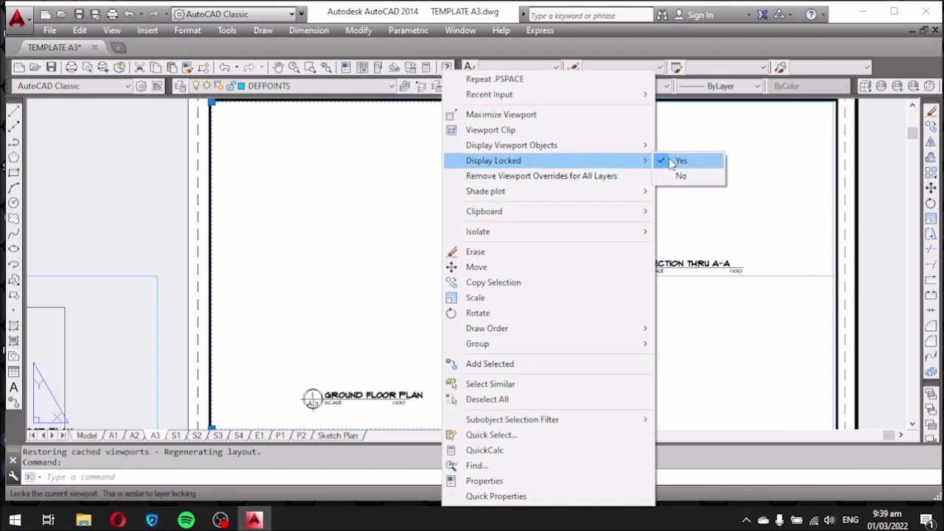
click(676, 176)
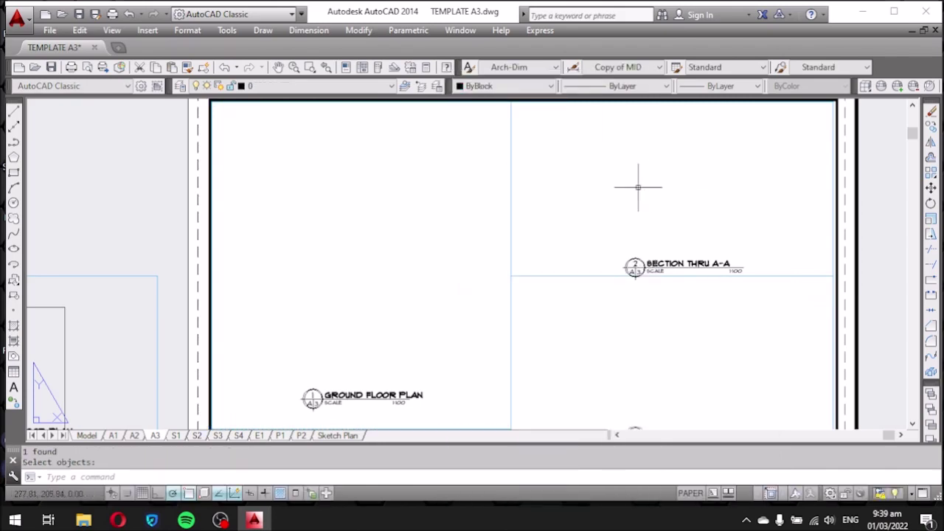
key(Return)
Set Display Locked to No on the Section Thru A-A viewport.
right_click(599, 275)
mouse_move(651, 160)
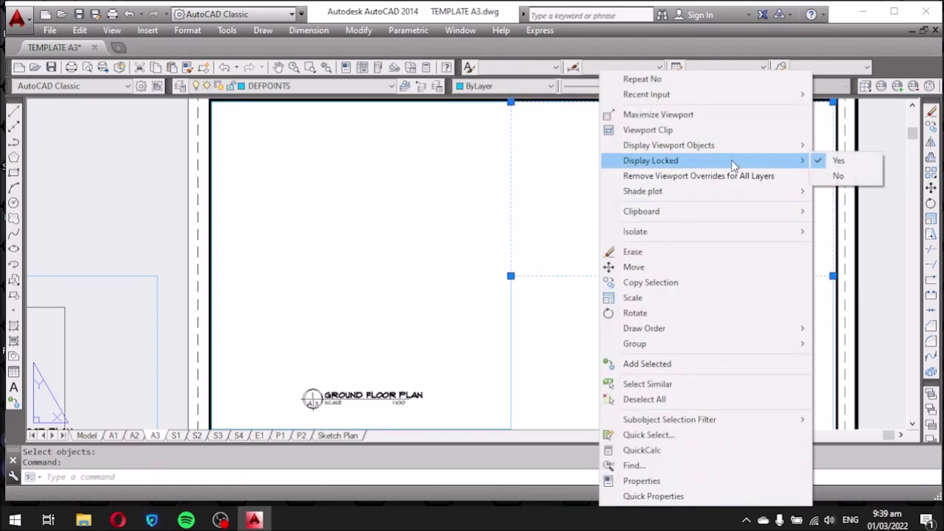
click(838, 175)
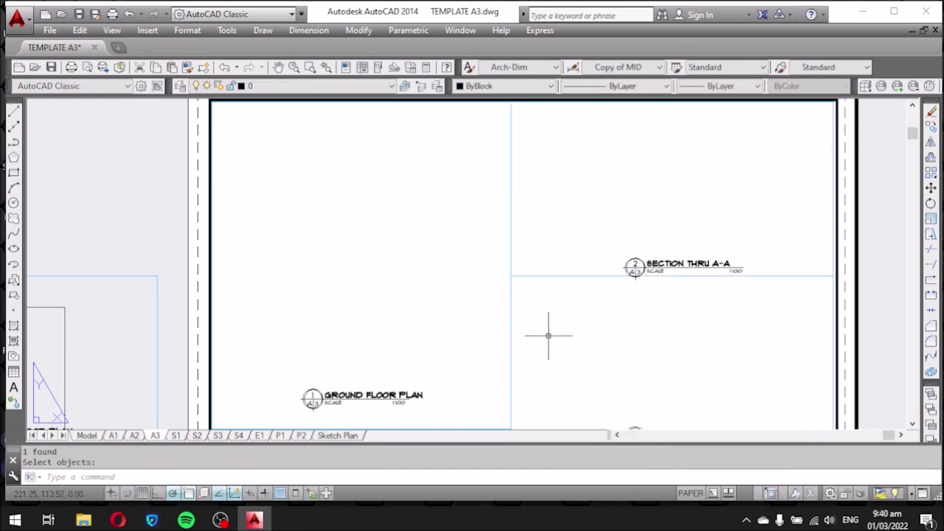
scroll(514, 197, down, 5)
scroll(513, 197, up, 5)
scroll(637, 236, up, 5)
key(Return)
right_click(517, 250)
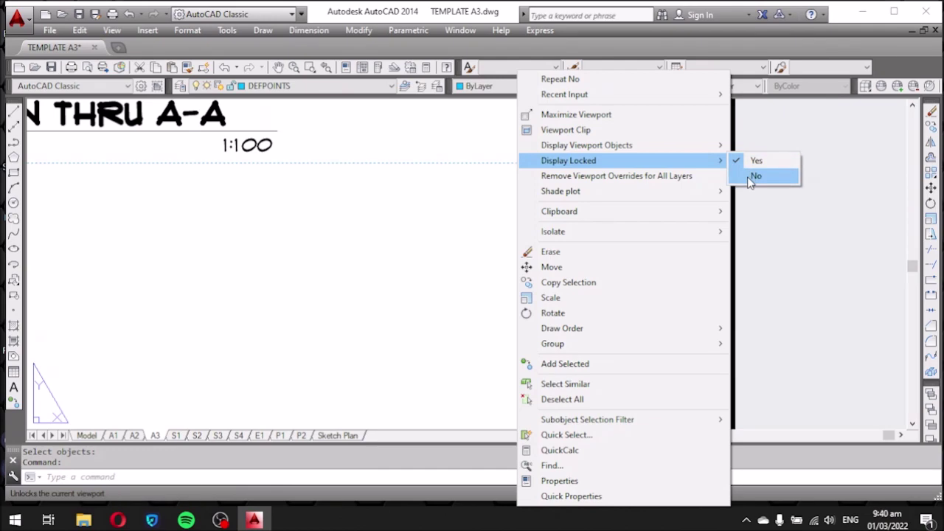
mouse_move(569, 160)
click(752, 175)
click(736, 214)
key(Escape)
scroll(765, 236, down, 5)
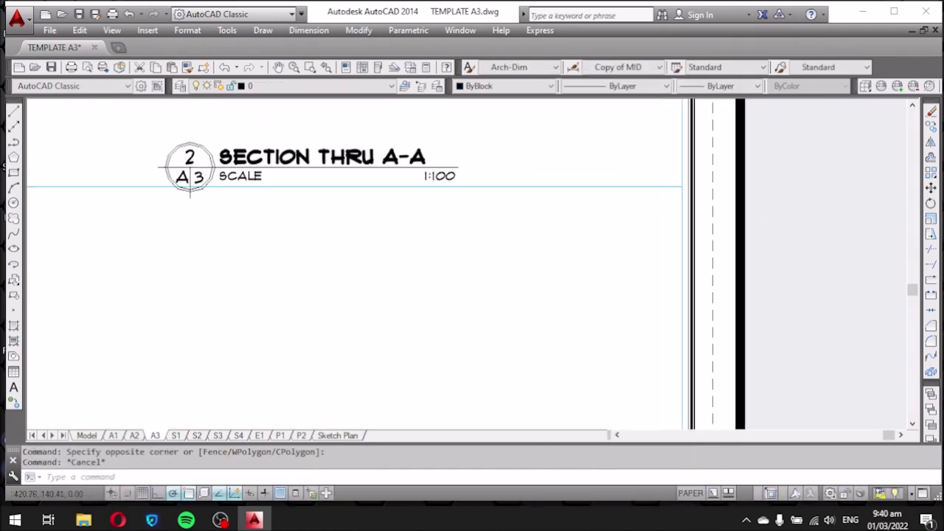
scroll(549, 233, up, 3)
scroll(489, 255, up, 2)
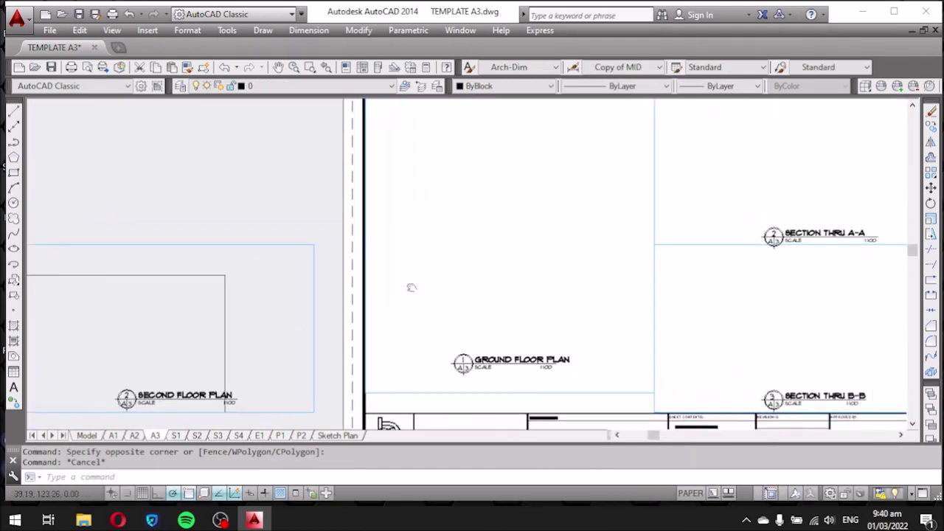
double_click(487, 258)
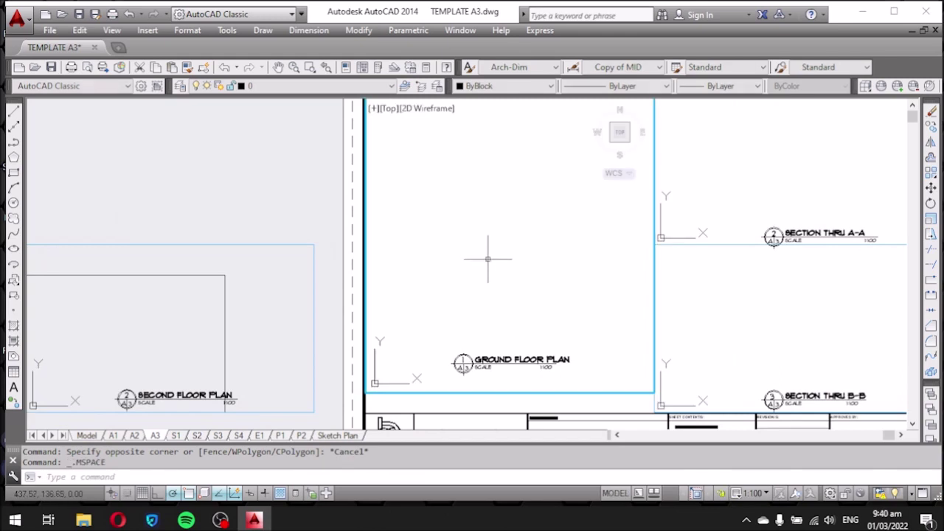
Pan the floor plan into the Ground Floor Plan viewport and set its scale to 1:100.
scroll(487, 258, down, 3)
middle_drag(487, 258, 554, 270)
middle_drag(361, 253, 479, 271)
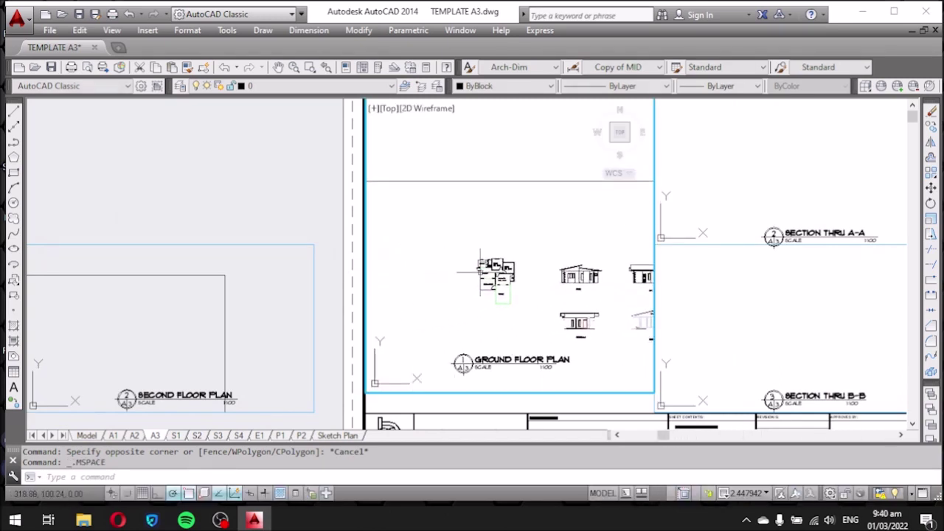
scroll(479, 272, up, 2)
scroll(509, 258, up, 2)
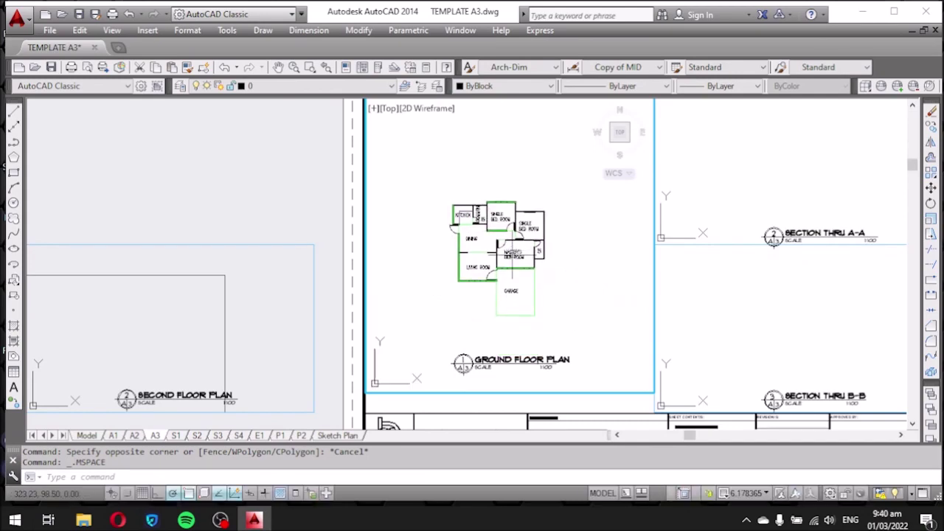
click(751, 493)
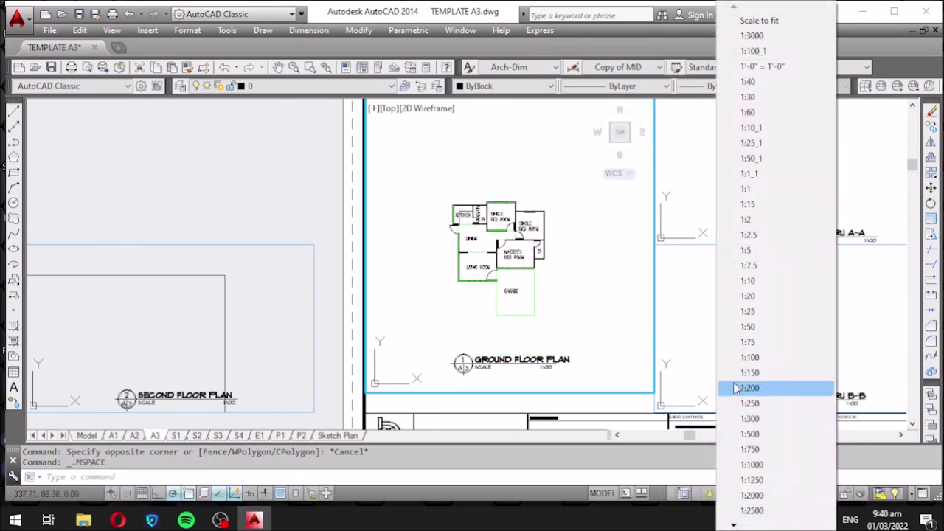
click(758, 361)
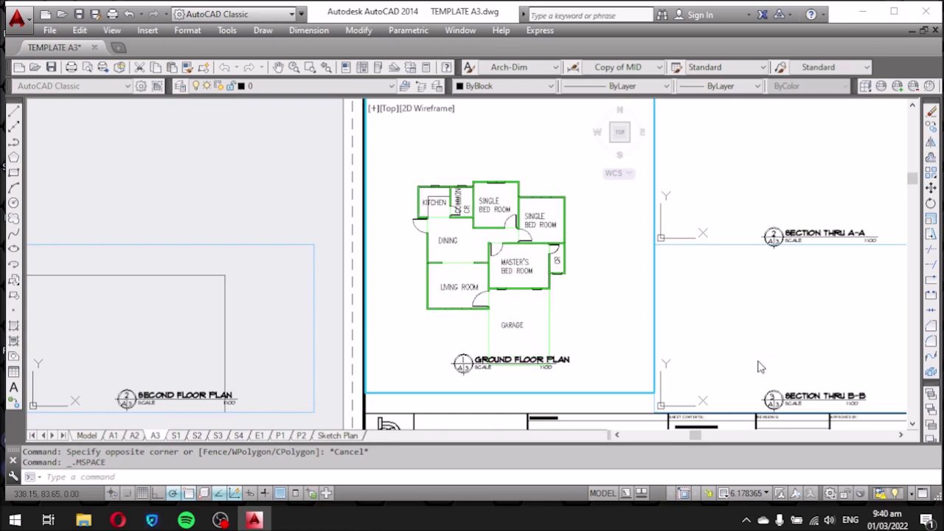
middle_drag(612, 320, 617, 293)
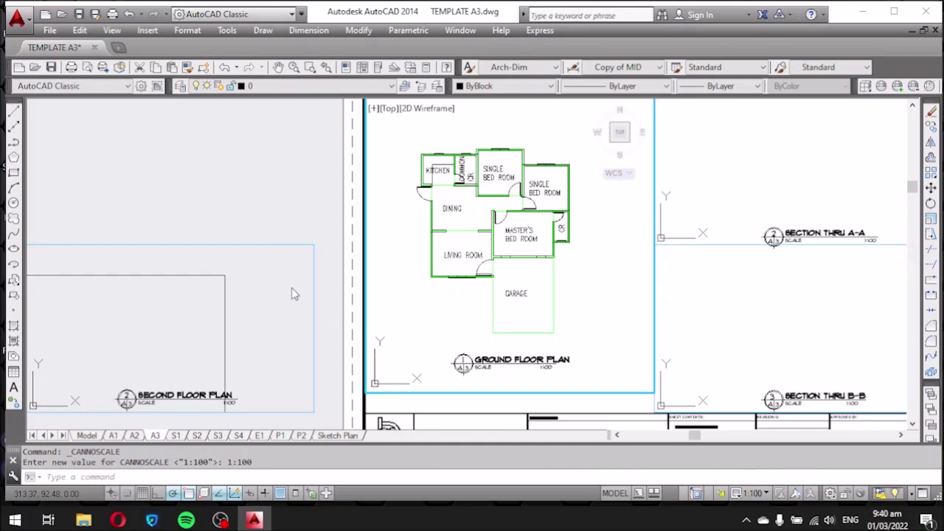
Slide the floor plan slightly higher in its viewport, then return to the sheet.
double_click(295, 193)
scroll(295, 205, down, 2)
scroll(411, 190, up, 2)
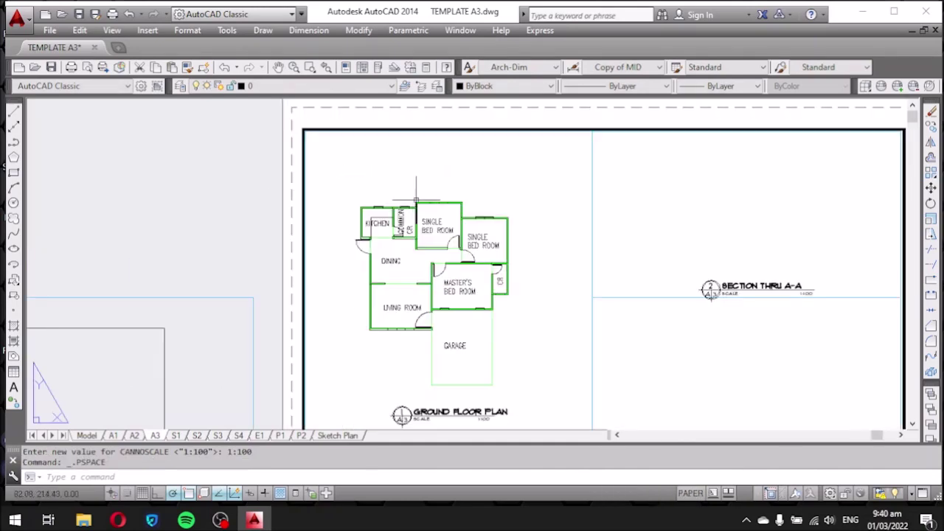
click(531, 300)
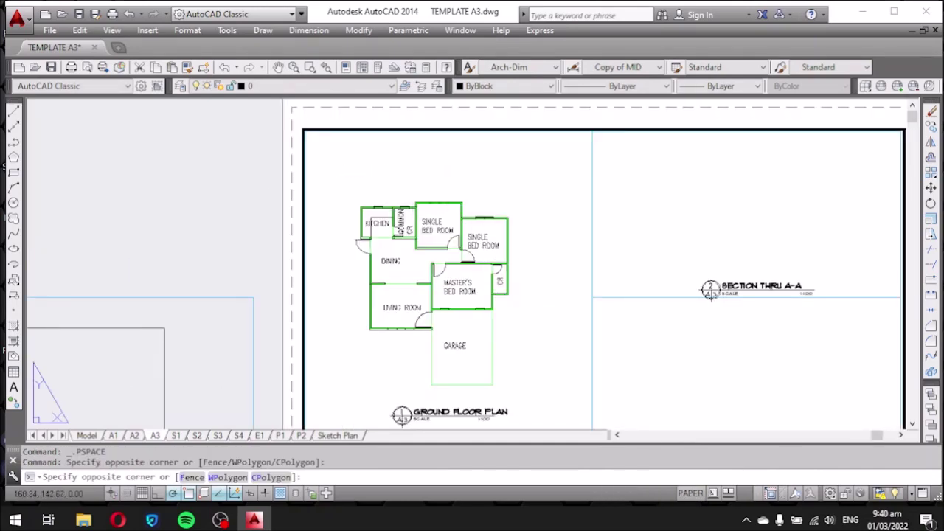
double_click(535, 308)
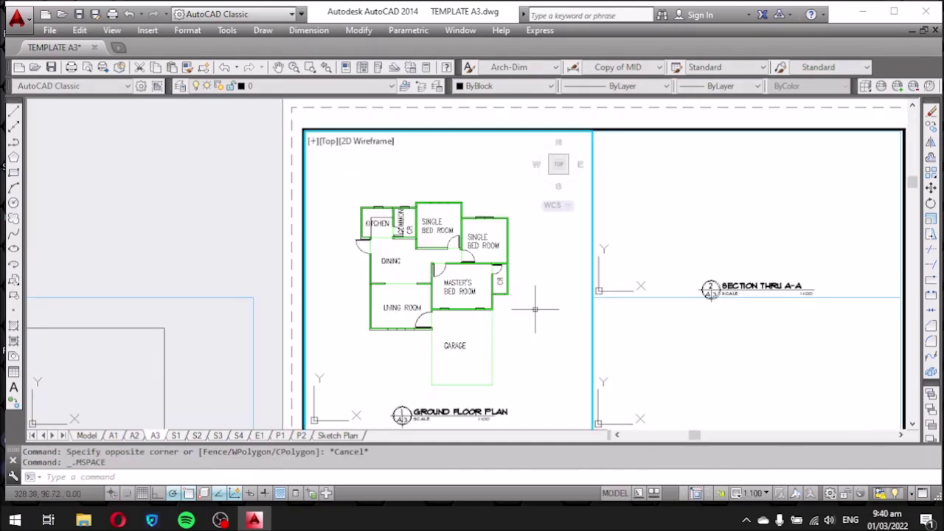
click(278, 67)
mouse_move(540, 305)
mouse_down()
mouse_move(544, 273)
mouse_move(540, 285)
mouse_up()
key(Escape)
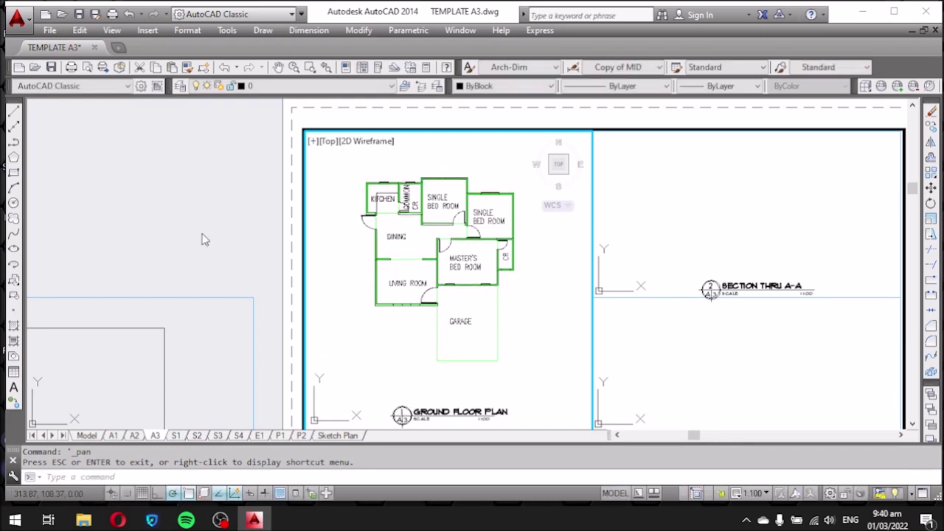
double_click(202, 233)
click(331, 271)
click(491, 229)
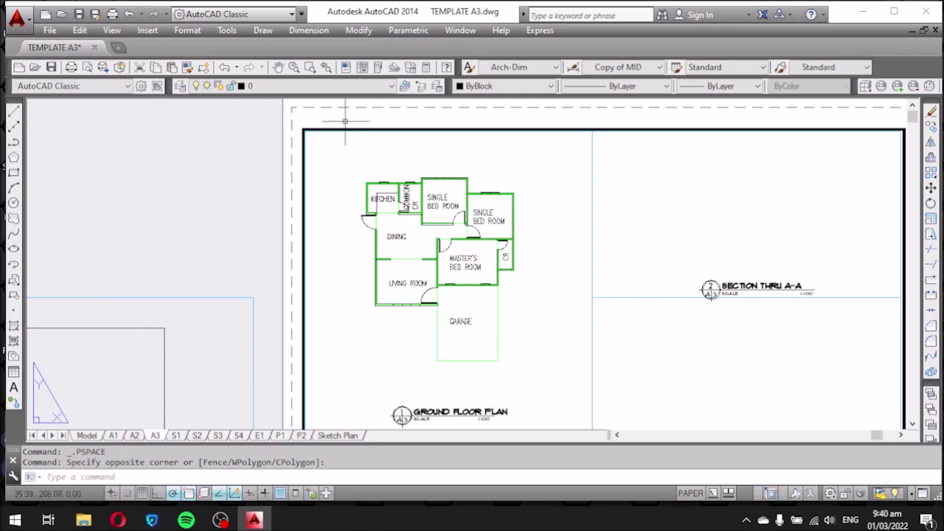
scroll(303, 229, down, 4)
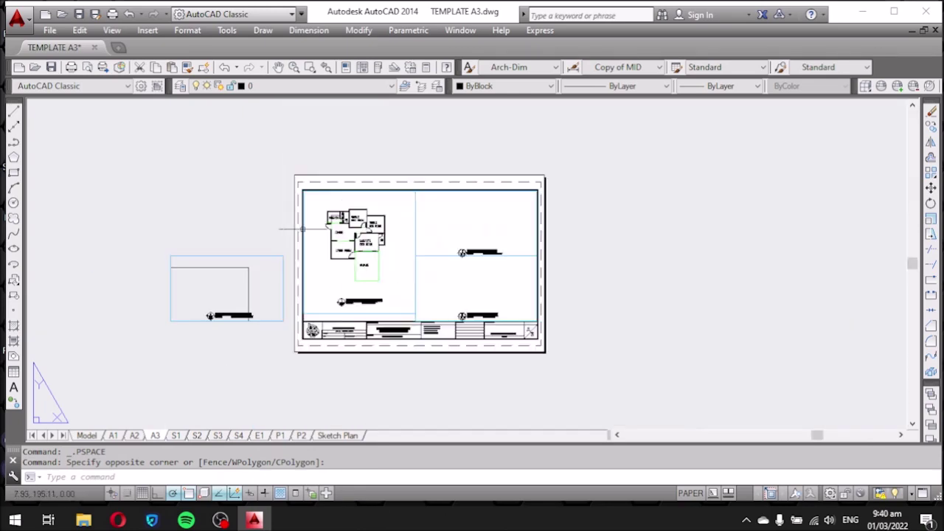
Move the Ground Floor Plan title lower, nearer the title block.
scroll(395, 252, up, 5)
scroll(328, 317, up, 2)
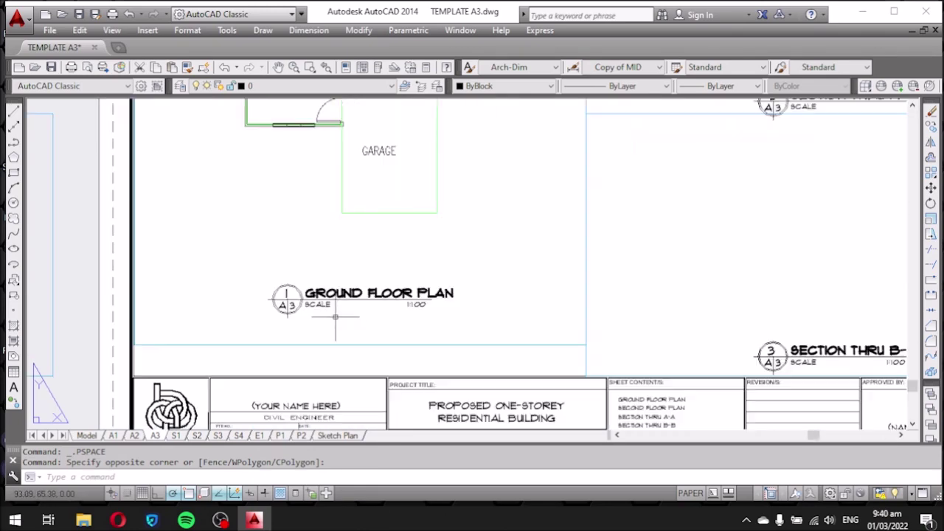
click(483, 332)
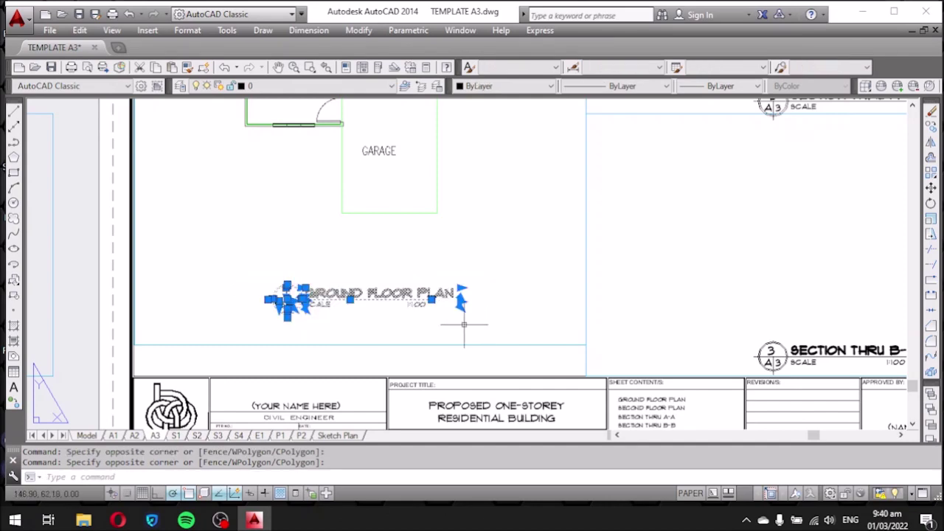
text(m)
key(Return)
click(527, 231)
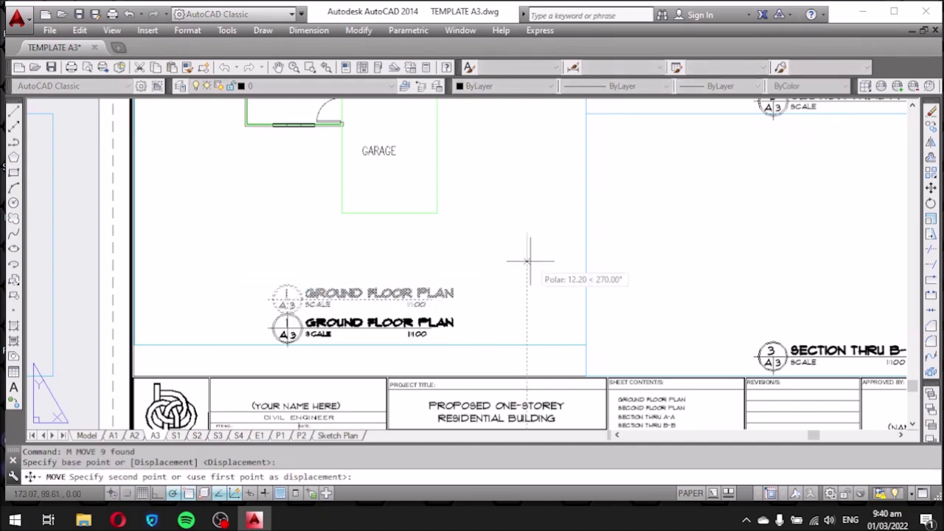
click(528, 262)
scroll(250, 256, down, 2)
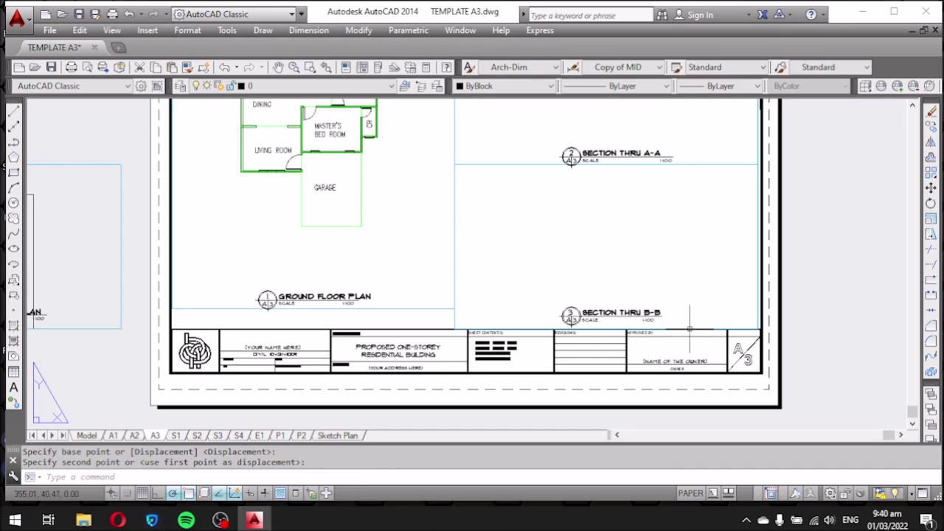
scroll(683, 332, up, 2)
Window-select the Section Thru B-B label and move it to its new position.
click(469, 275)
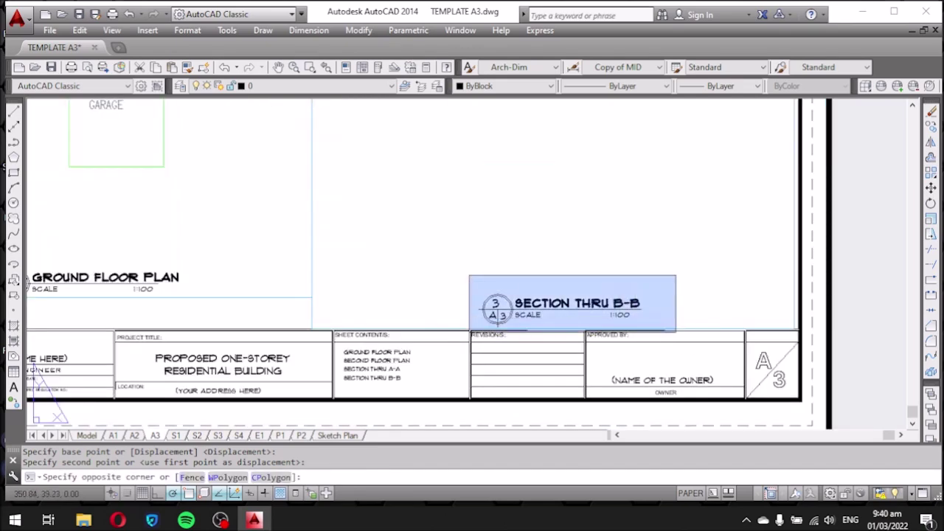
click(698, 354)
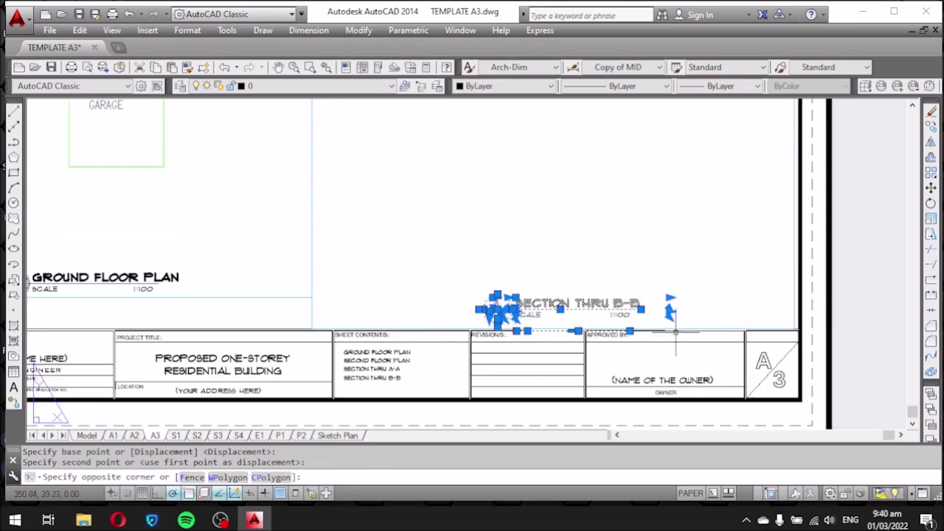
text(m)
key(Return)
click(713, 291)
scroll(702, 303, up, 2)
scroll(542, 302, up, 2)
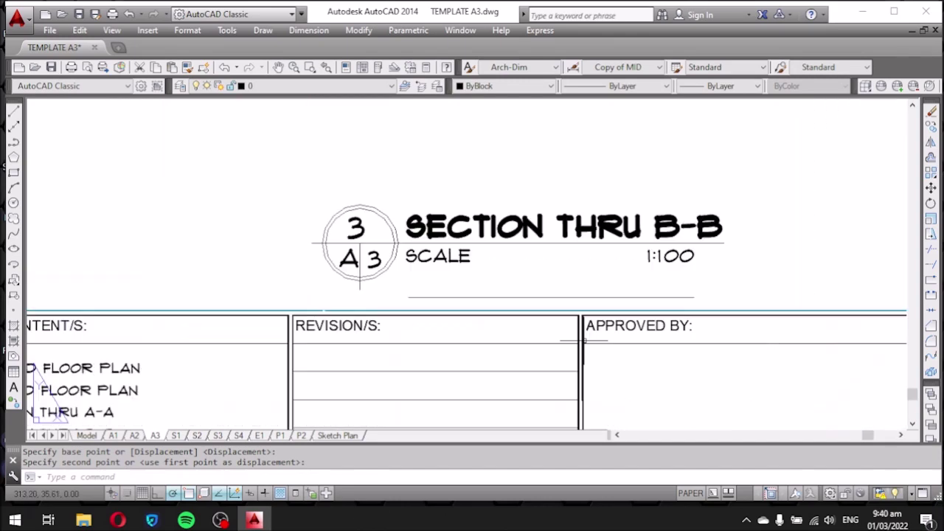
click(540, 297)
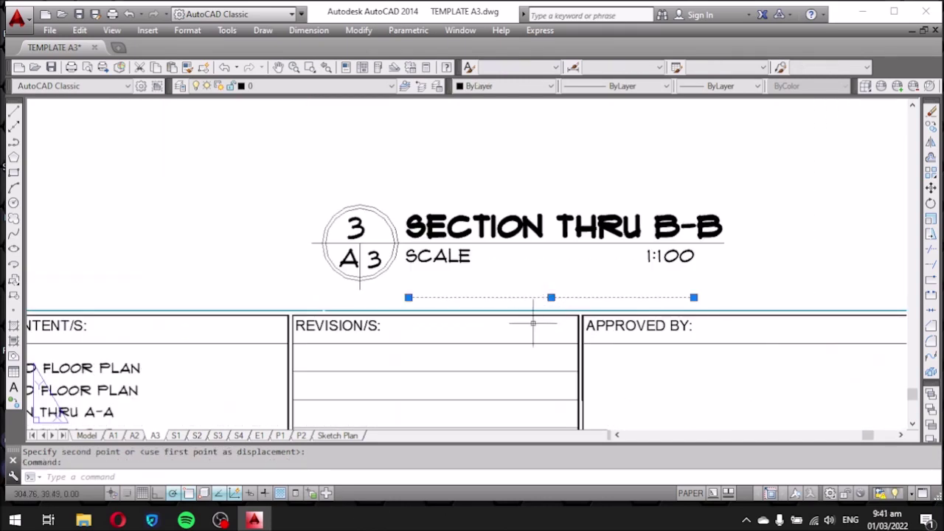
Try extending the broken line near the SECTION THRU B-B title, then cancel the attempt.
scroll(442, 322, up, 2)
scroll(410, 319, up, 2)
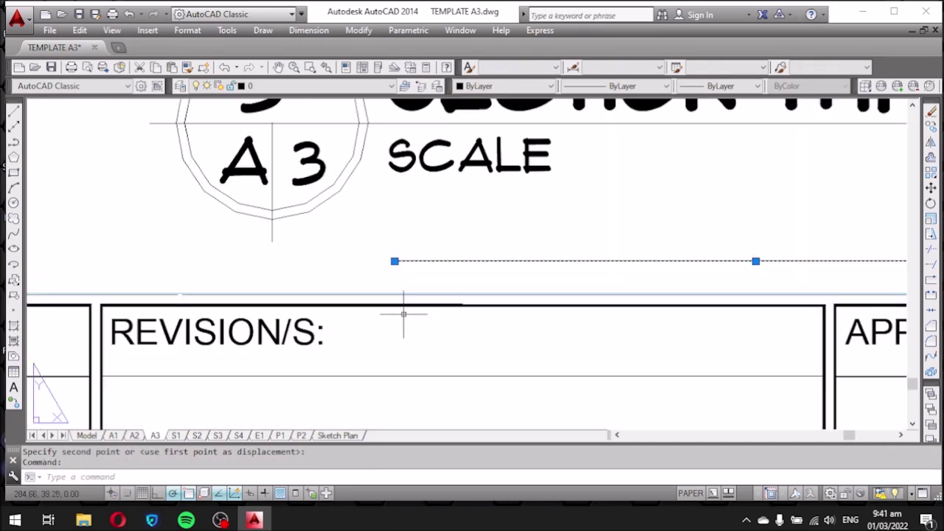
scroll(143, 302, up, 2)
key(Escape)
scroll(285, 281, up, 2)
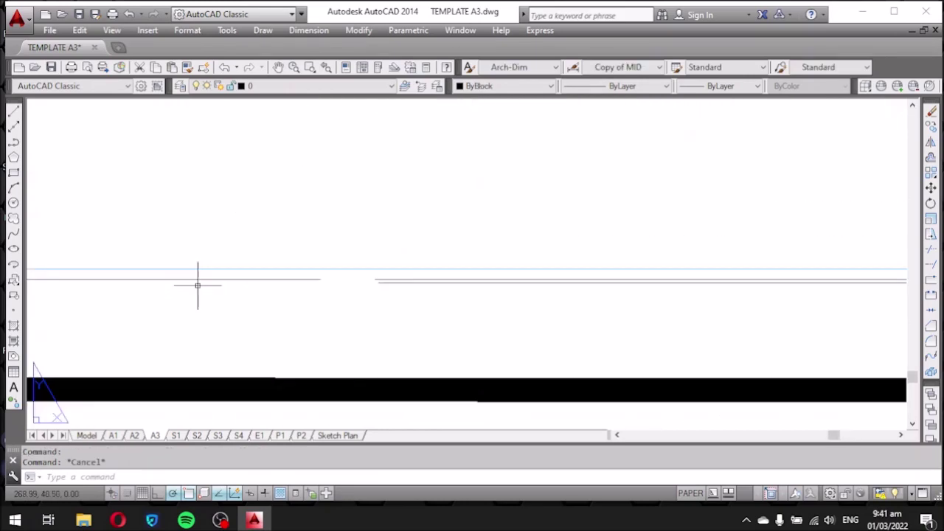
scroll(366, 281, down, 2)
scroll(369, 280, down, 2)
scroll(382, 302, down, 2)
scroll(684, 287, up, 2)
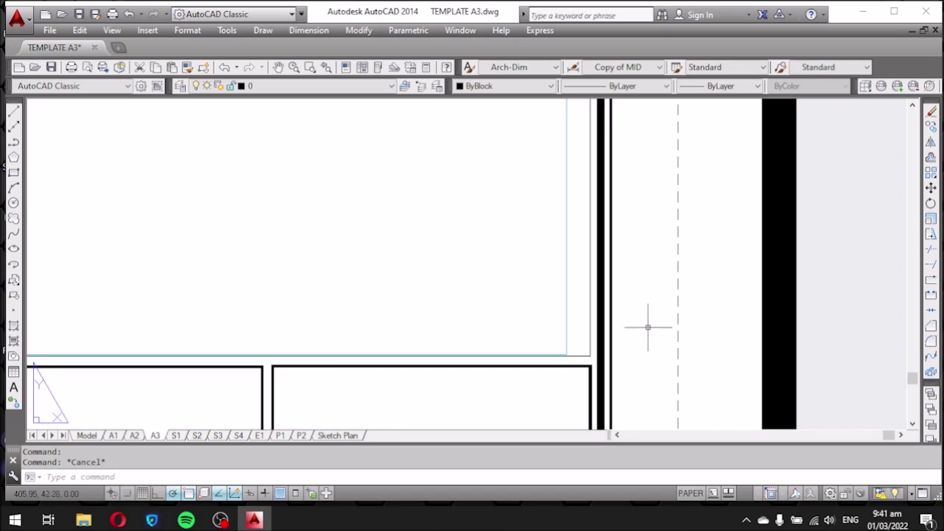
scroll(649, 322, down, 2)
scroll(573, 362, down, 2)
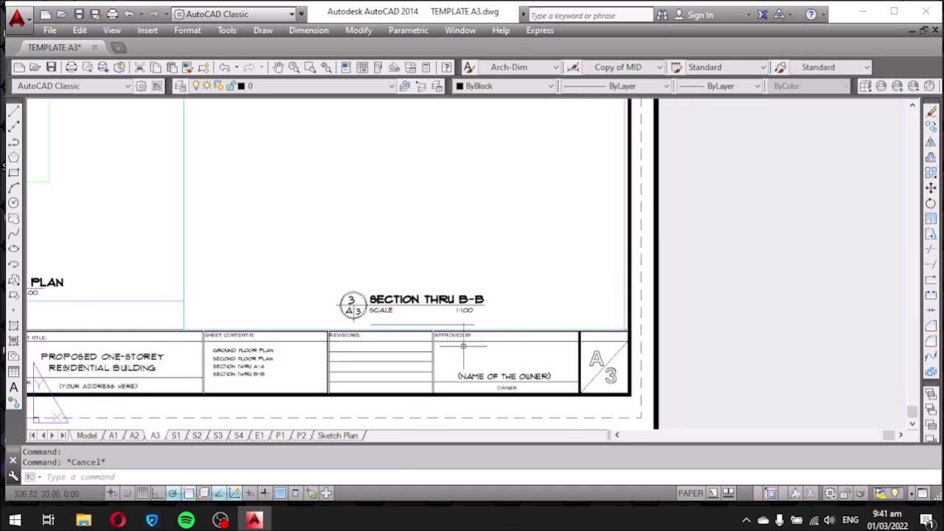
scroll(343, 327, up, 4)
scroll(228, 321, up, 2)
scroll(337, 316, up, 3)
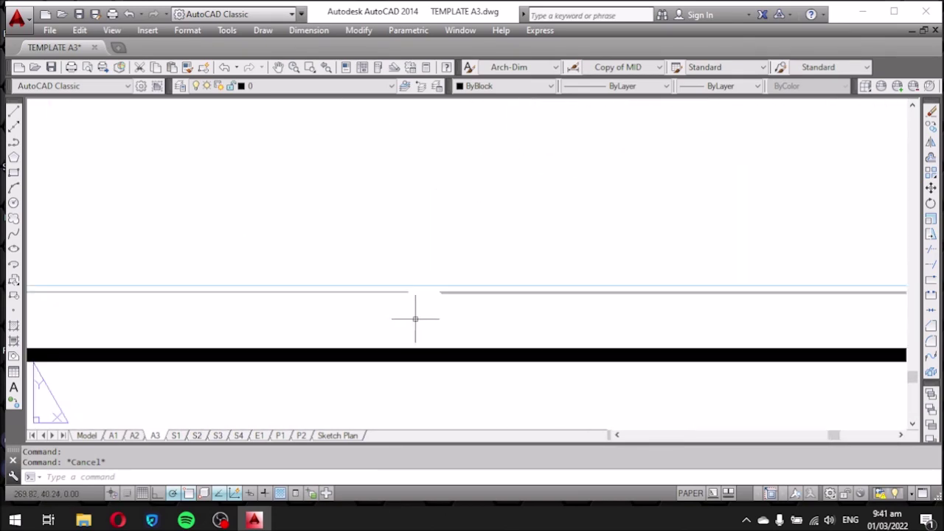
scroll(429, 302, up, 2)
text(x)
key(Return)
key(Return)
click(454, 282)
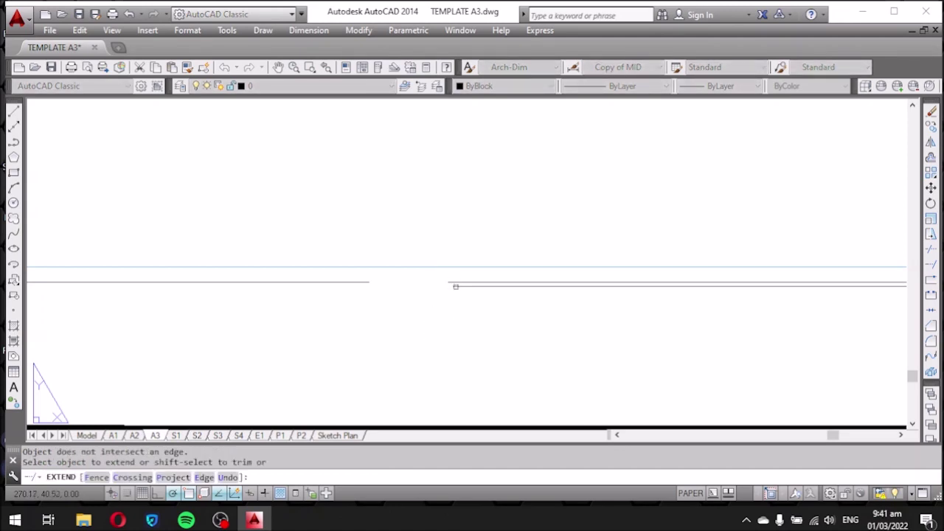
scroll(459, 285, down, 2)
scroll(461, 286, down, 1)
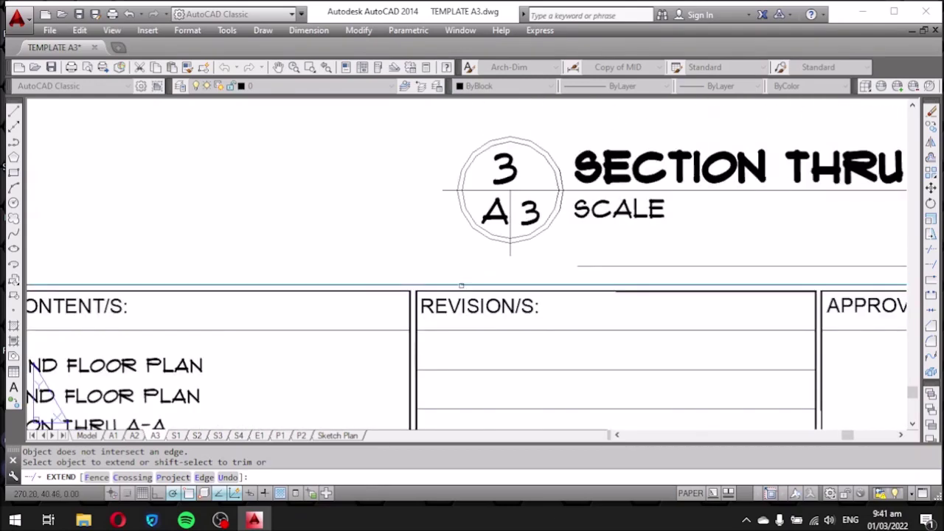
click(466, 284)
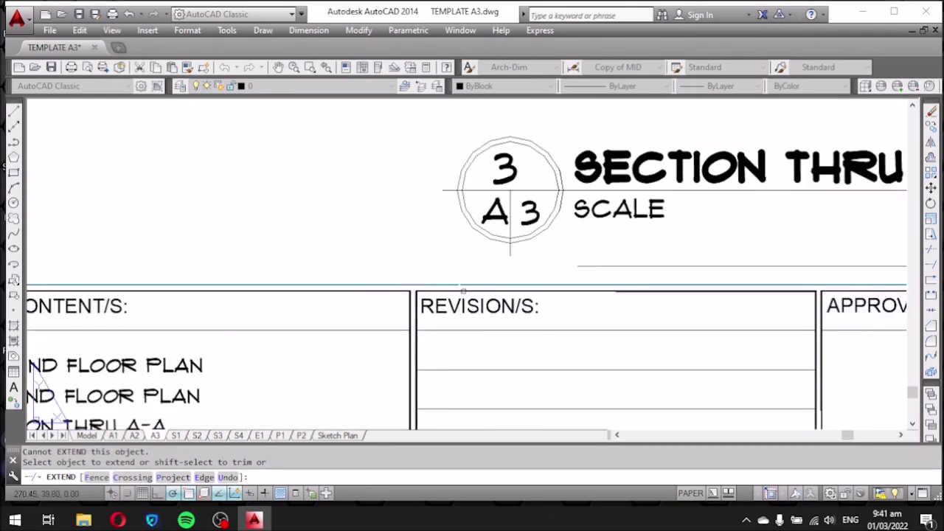
scroll(463, 291, up, 3)
scroll(464, 290, up, 3)
key(Escape)
Abandon stretching the right-hand line segment and erase the stray line above the title block.
click(429, 286)
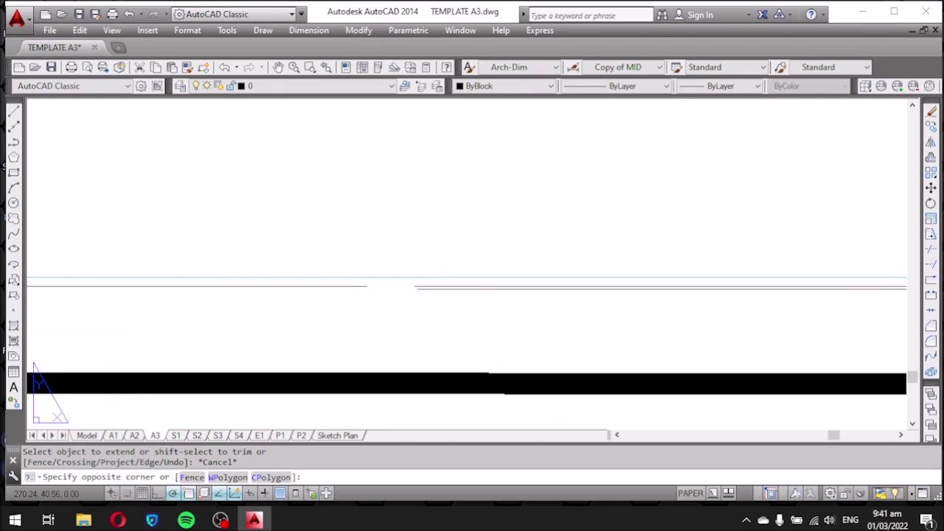
click(430, 287)
click(414, 286)
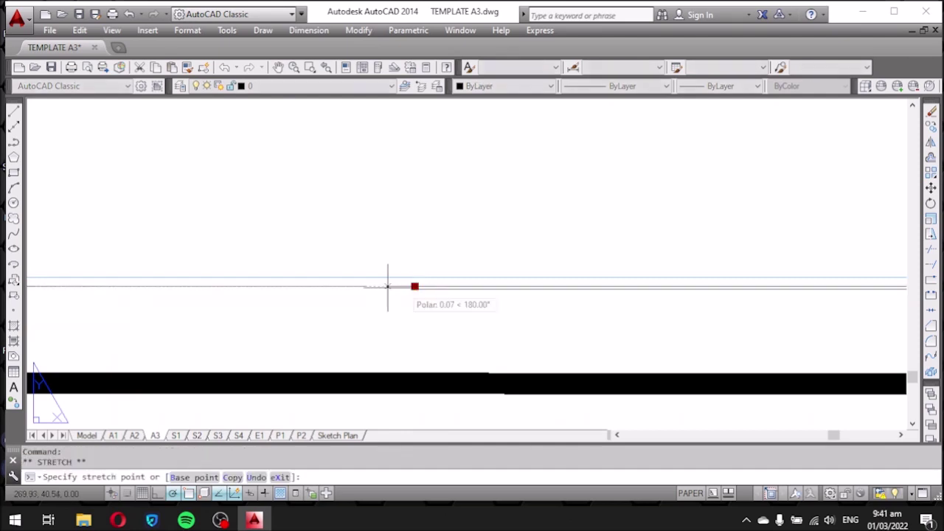
key(Escape)
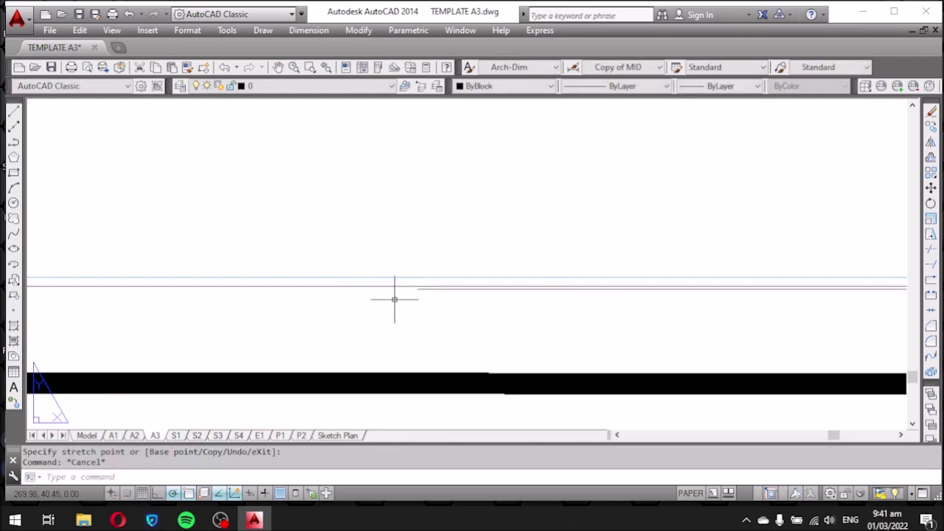
click(416, 290)
scroll(388, 295, down, 2)
scroll(331, 310, down, 3)
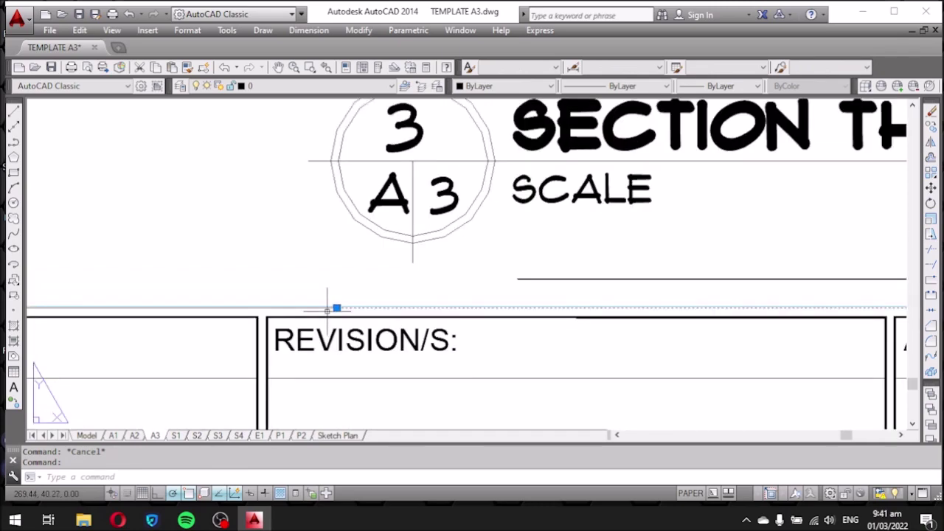
scroll(329, 310, down, 2)
key(Delete)
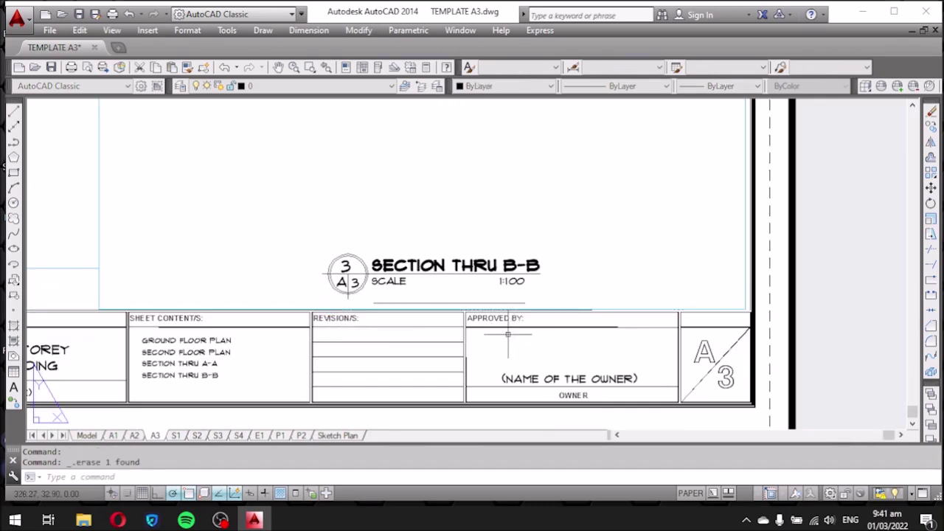
Attempt a FILLET corner join between two lines, then cancel it.
scroll(706, 343, up, 5)
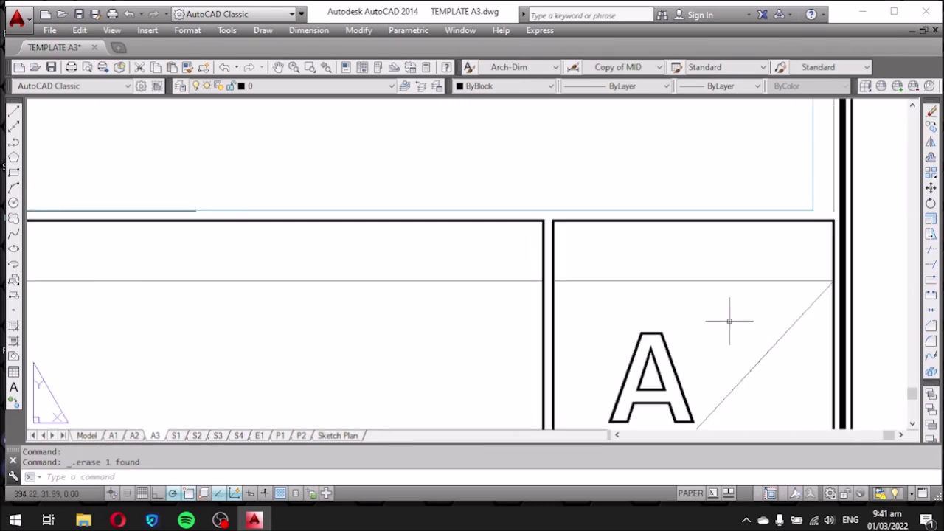
scroll(701, 324, down, 3)
scroll(446, 265, up, 2)
scroll(387, 274, up, 3)
scroll(534, 285, down, 2)
scroll(843, 285, down, 2)
scroll(871, 278, up, 3)
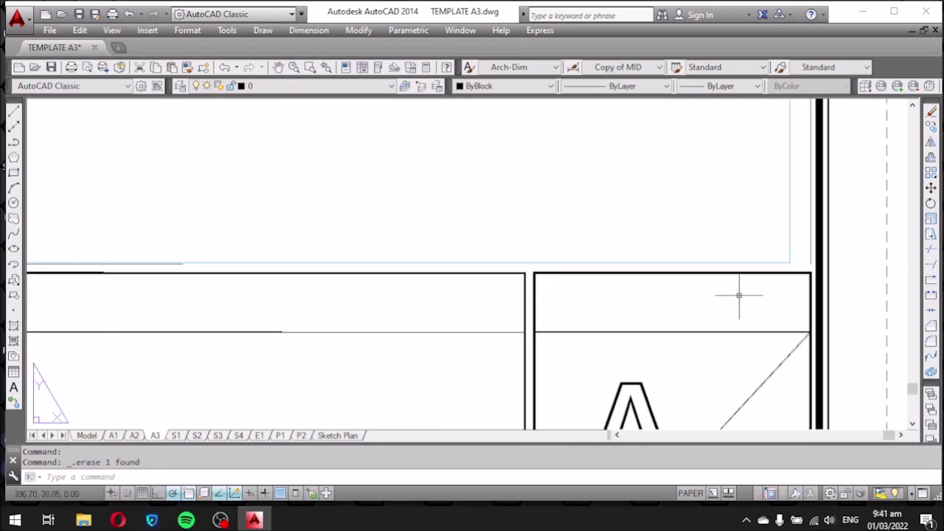
text(f)
key(Return)
click(809, 256)
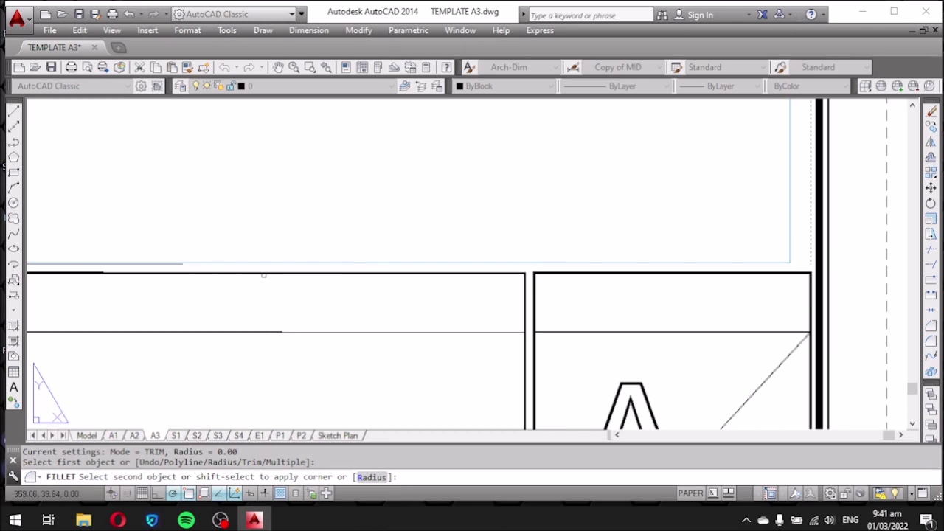
click(154, 264)
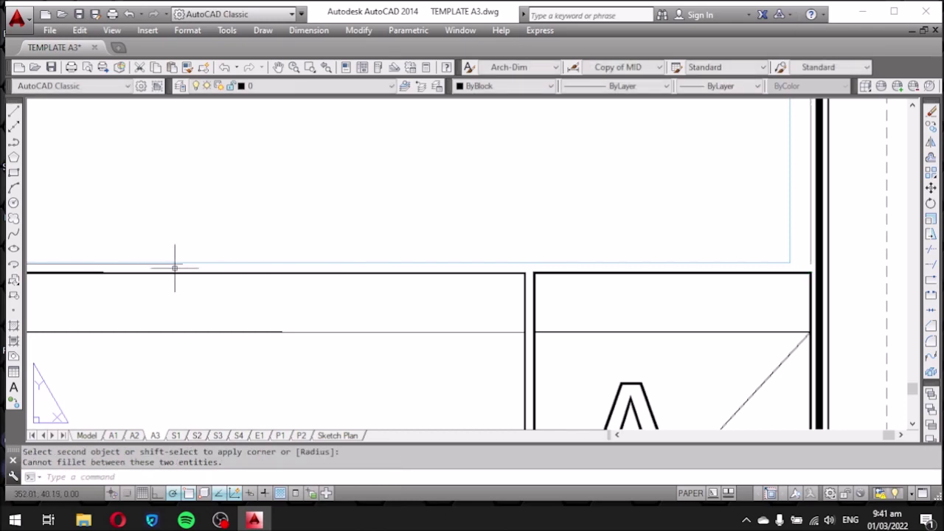
text(F)
key(Return)
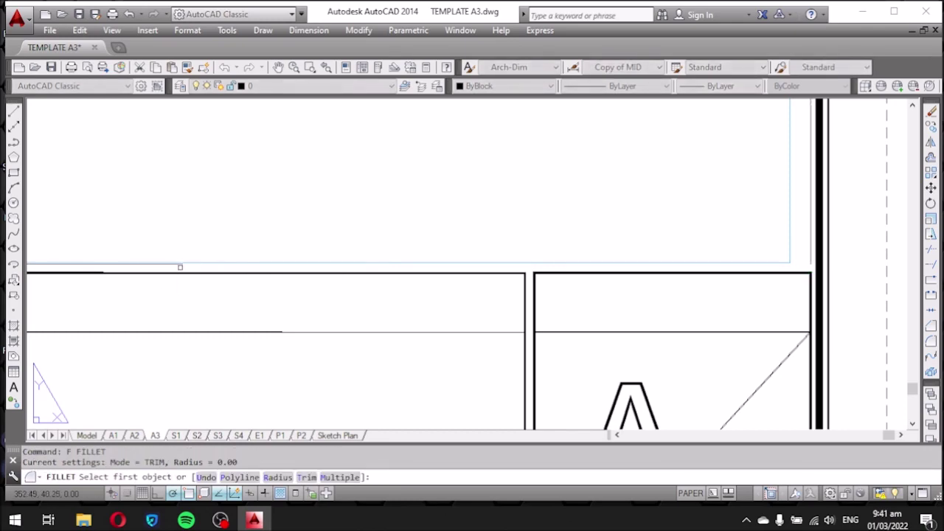
click(177, 264)
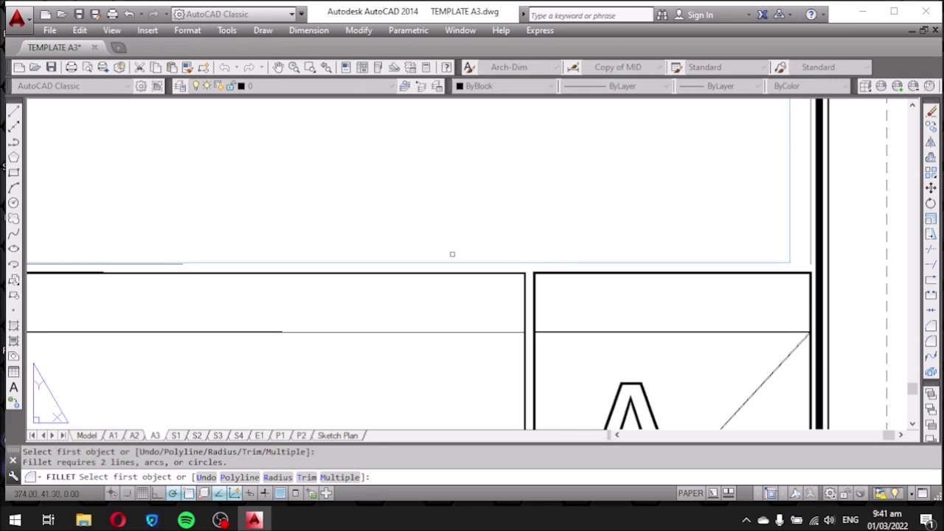
click(811, 258)
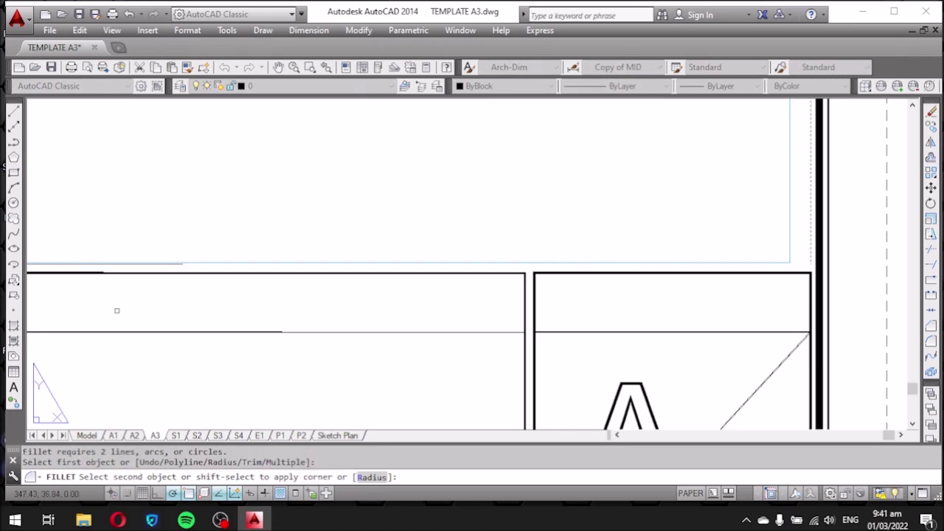
scroll(186, 261, up, 2)
scroll(177, 267, up, 2)
click(167, 267)
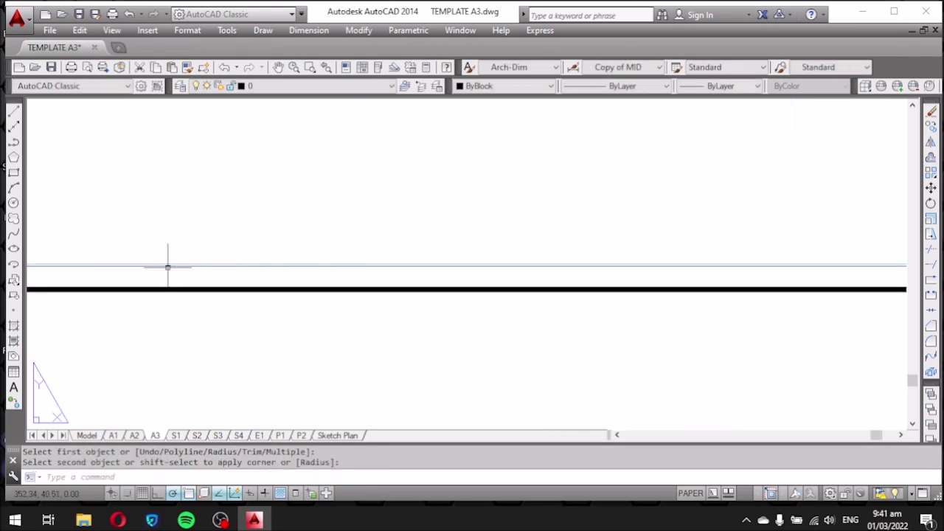
scroll(169, 267, down, 3)
scroll(636, 322, down, 3)
scroll(569, 304, up, 4)
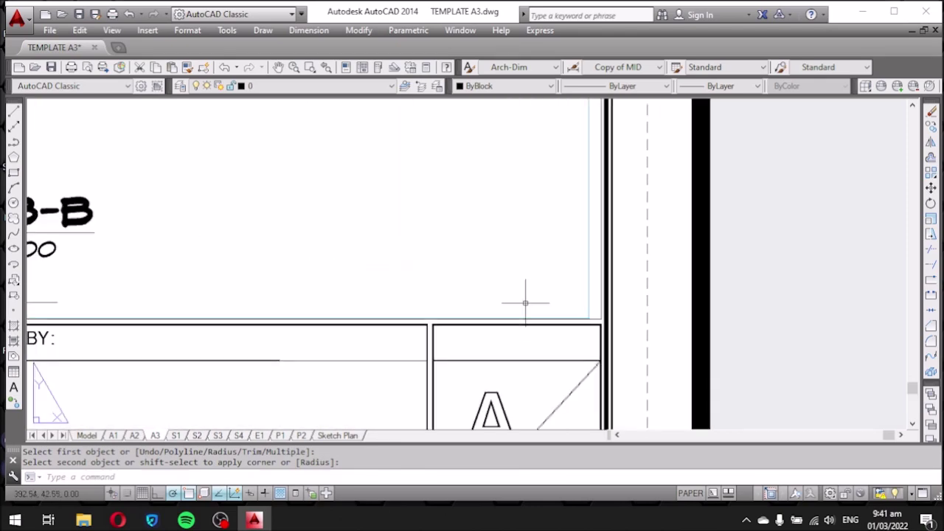
scroll(641, 319, down, 3)
key(Escape)
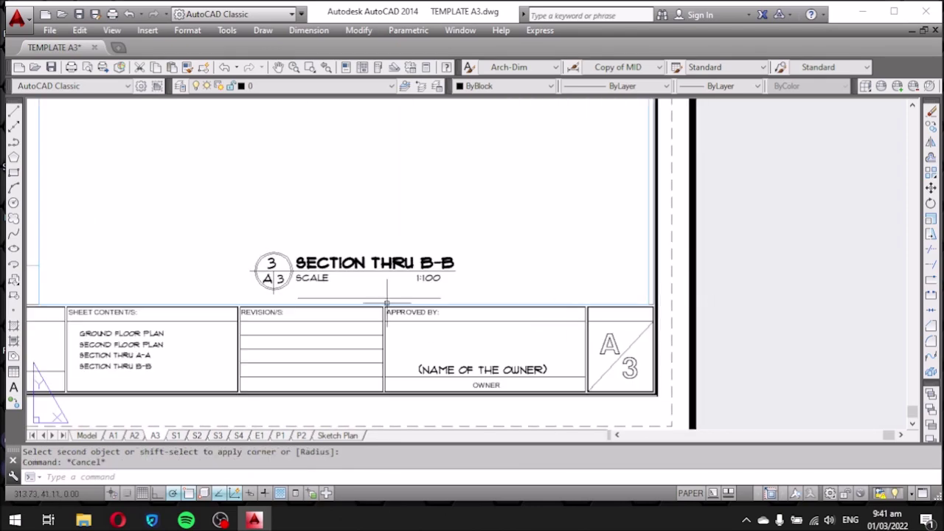
Erase the stray line and the underline beneath SECTION THRU B-B.
click(386, 300)
key(Delete)
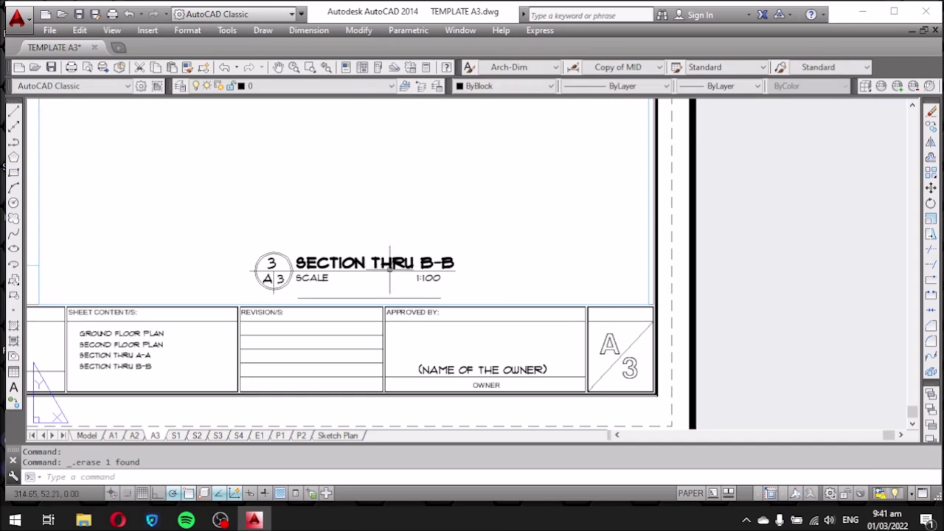
click(385, 297)
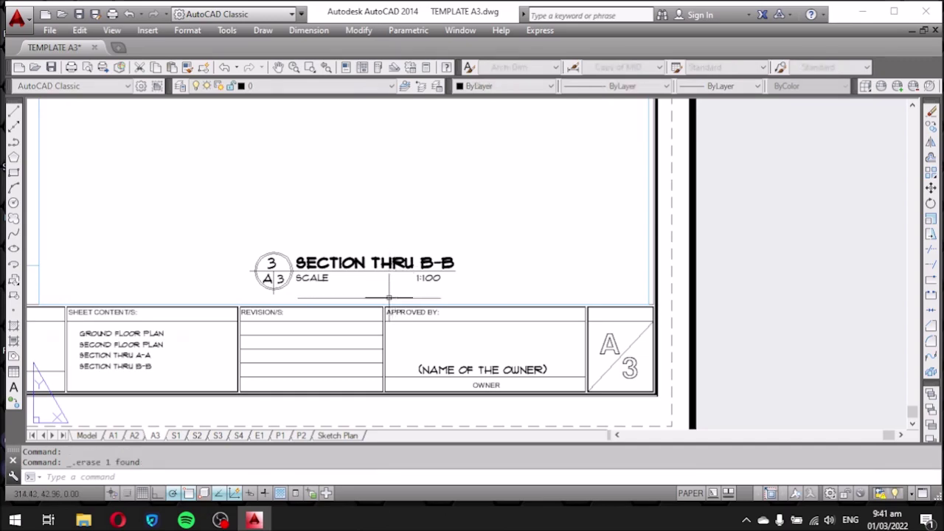
click(386, 298)
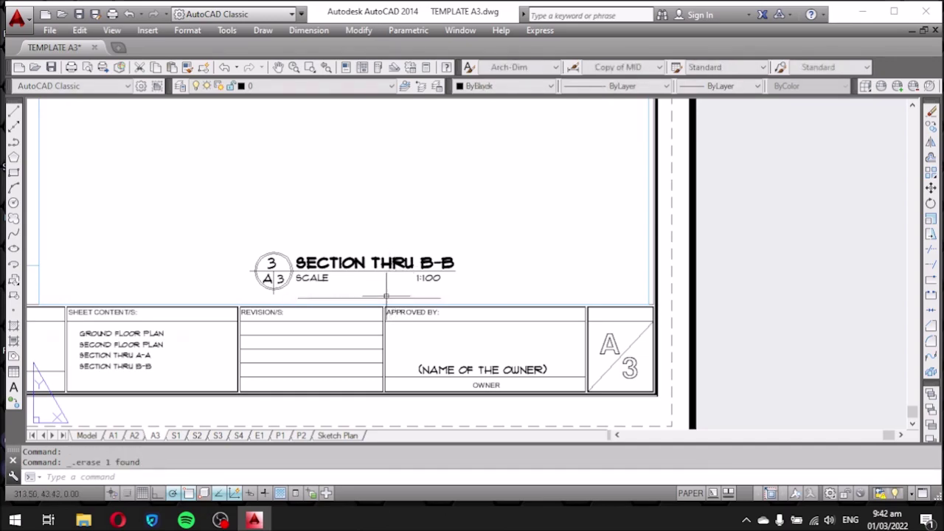
key(Delete)
Bring the section viewports into view and enter the viewport above SECTION THRU B-B.
scroll(601, 263, down, 2)
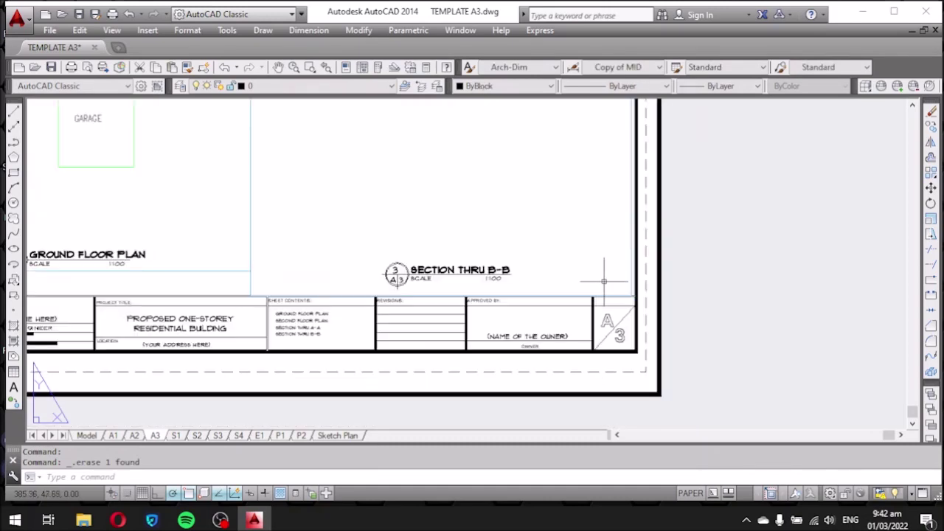
scroll(575, 288, down, 2)
scroll(548, 310, down, 2)
scroll(489, 270, up, 4)
mouse_move(489, 270)
middle_down()
mouse_move(513, 340)
mouse_move(410, 312)
middle_up()
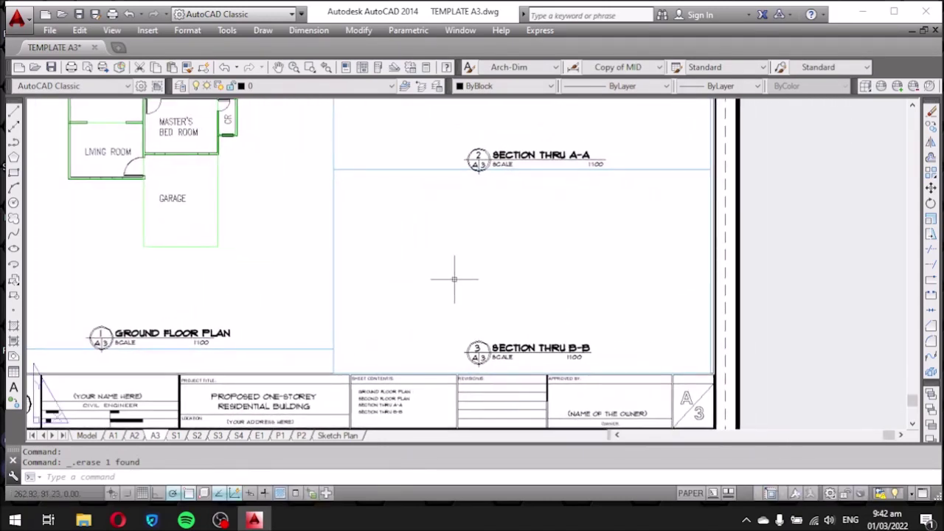
double_click(586, 286)
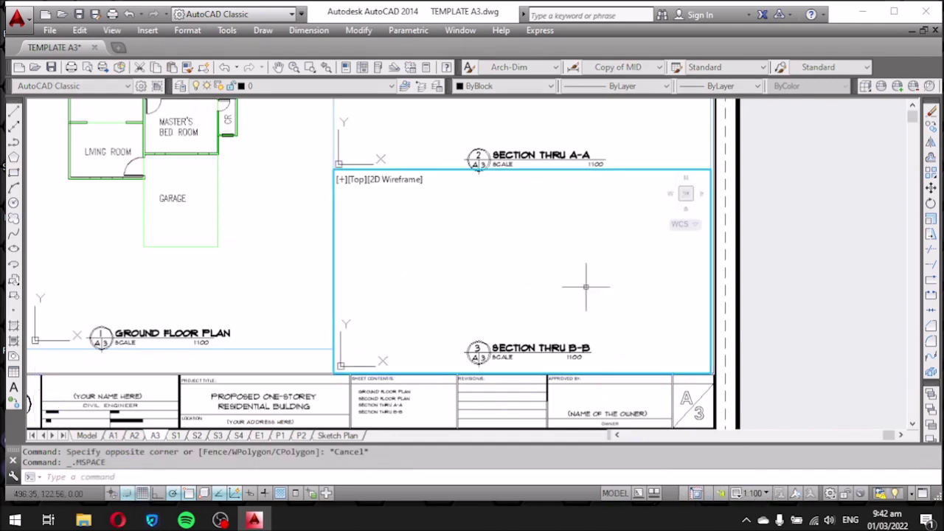
Centre the Section B-B elevation in its viewport at a 1:100 viewport scale.
scroll(577, 289, down, 5)
scroll(457, 310, down, 2)
scroll(435, 304, up, 5)
scroll(444, 303, up, 3)
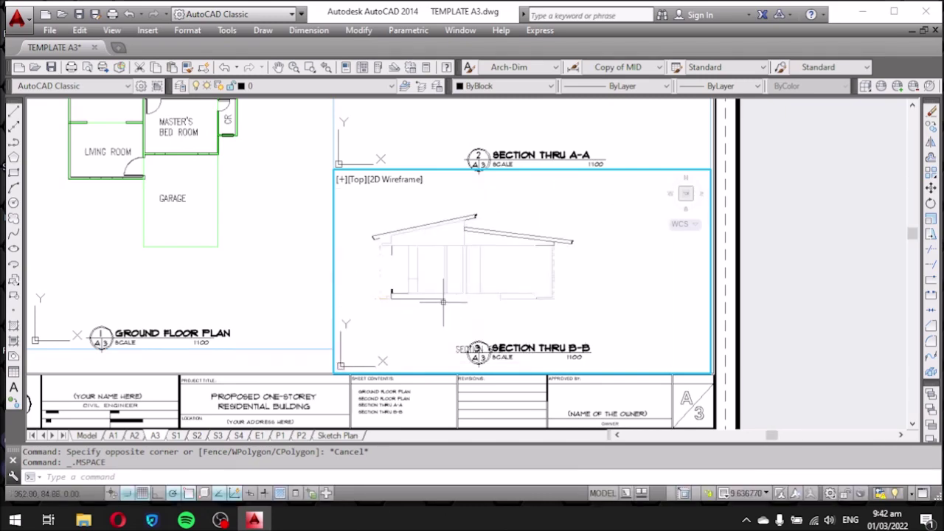
middle_drag(444, 302, 498, 312)
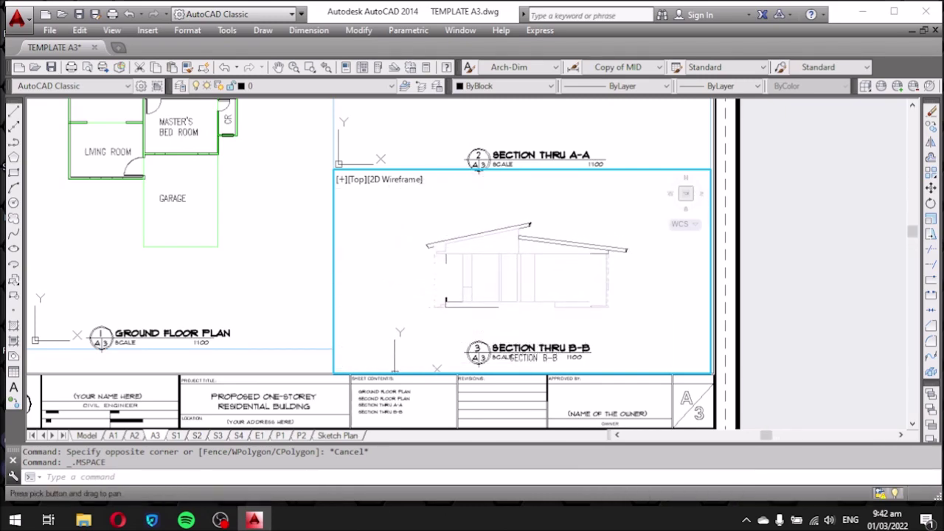
click(732, 492)
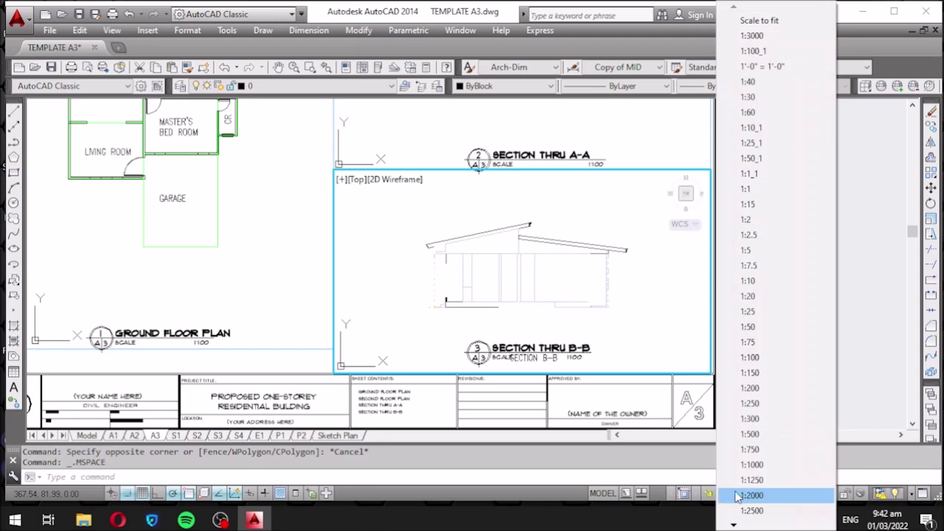
click(777, 358)
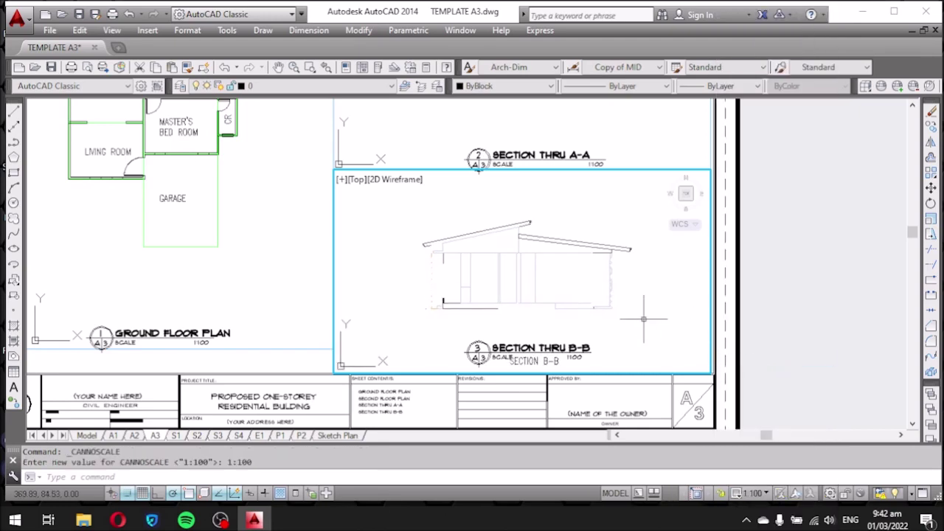
middle_drag(650, 306, 653, 312)
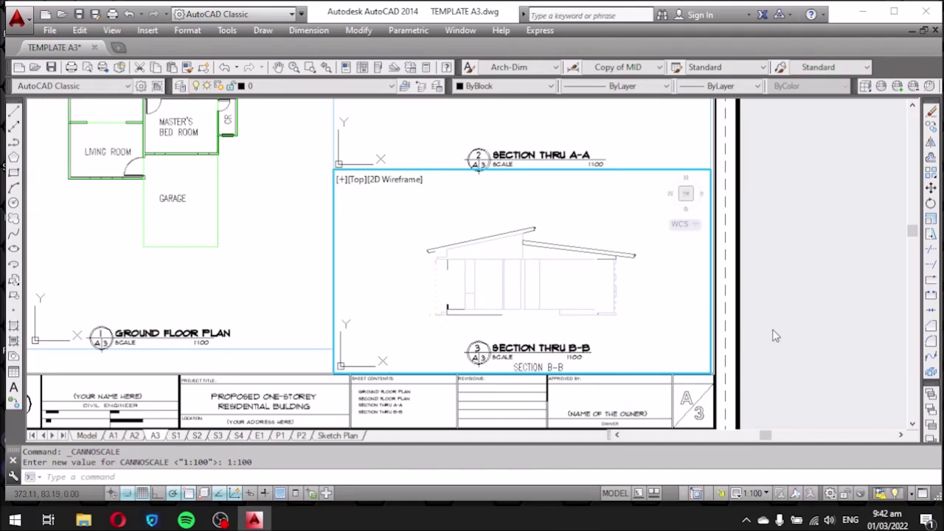
Return to the sheet and lock the Section B-B viewport's display.
double_click(797, 334)
middle_drag(793, 329, 776, 386)
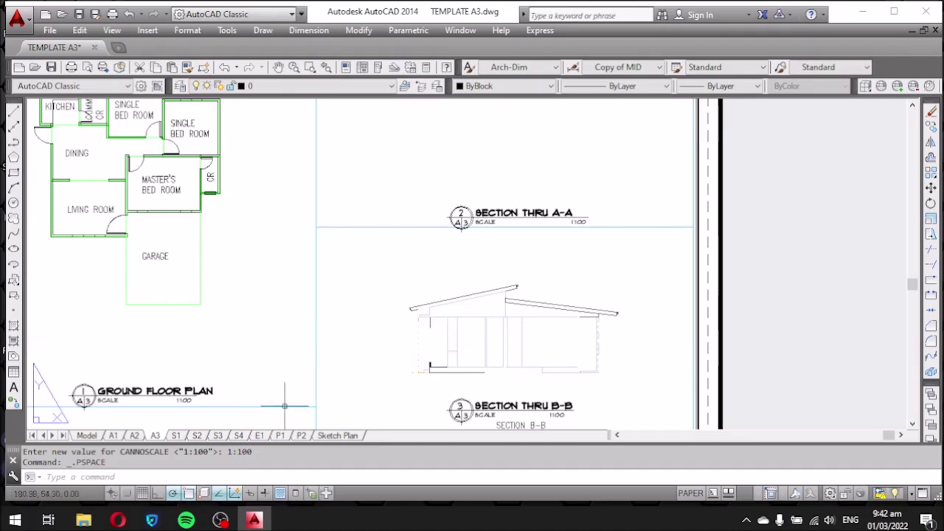
right_click(281, 383)
mouse_move(330, 160)
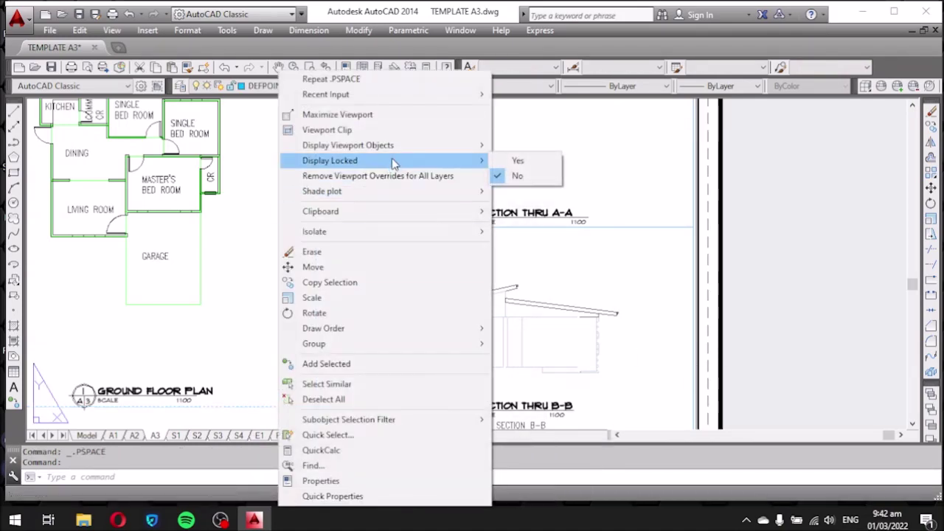
click(498, 160)
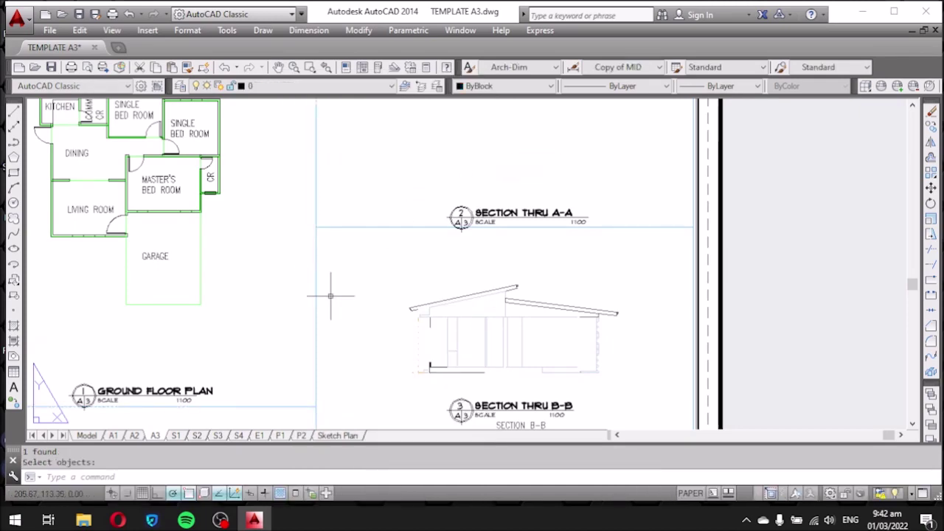
scroll(638, 354, down, 3)
scroll(634, 378, up, 3)
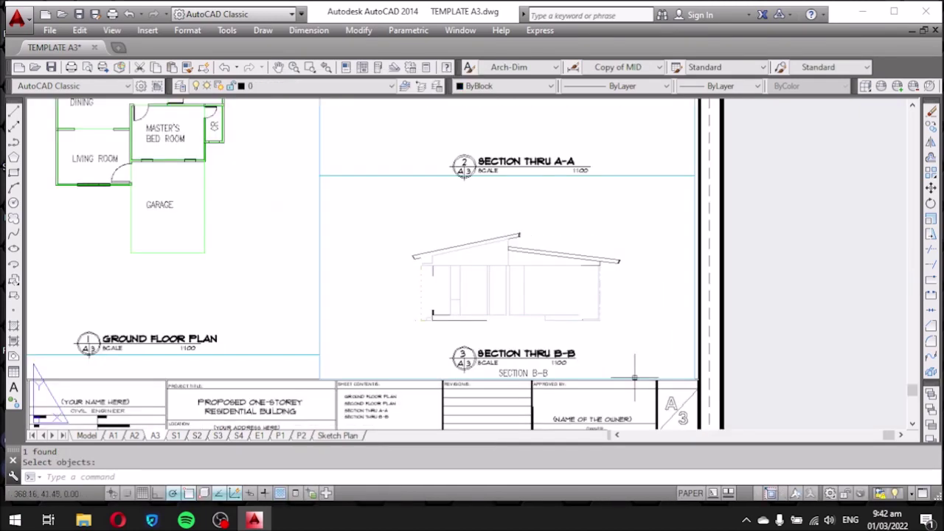
click(693, 360)
right_click(656, 351)
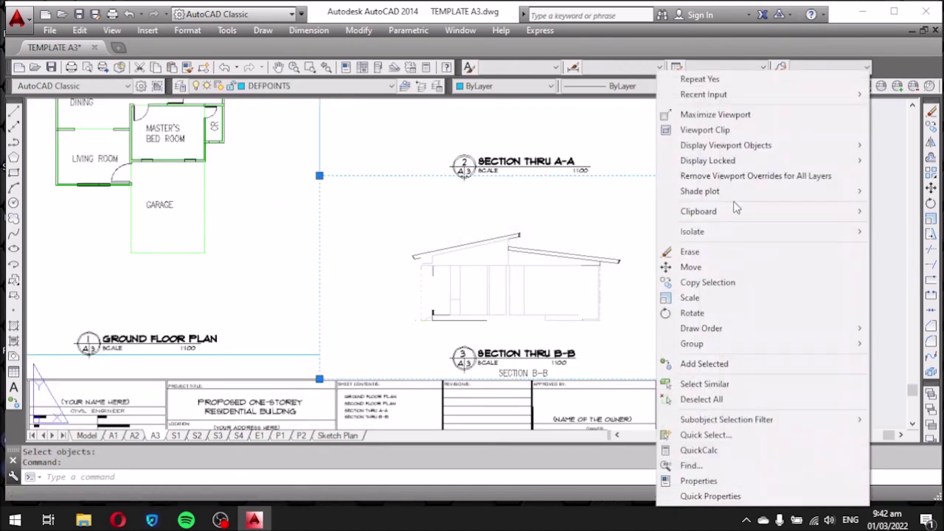
click(896, 160)
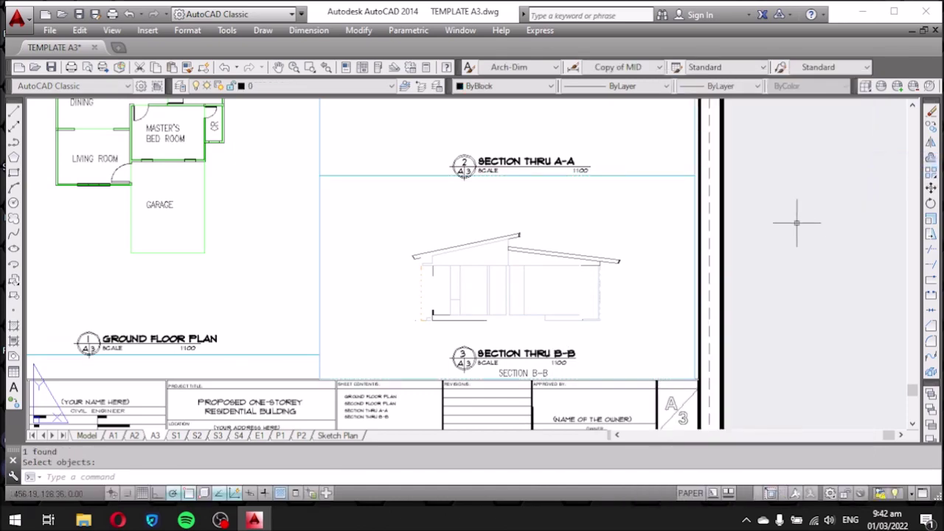
Shift the sheet view and enter the Section A-A viewport.
middle_drag(790, 164, 749, 347)
scroll(554, 311, down, 2)
middle_drag(607, 165, 600, 213)
scroll(601, 213, up, 2)
double_click(554, 320)
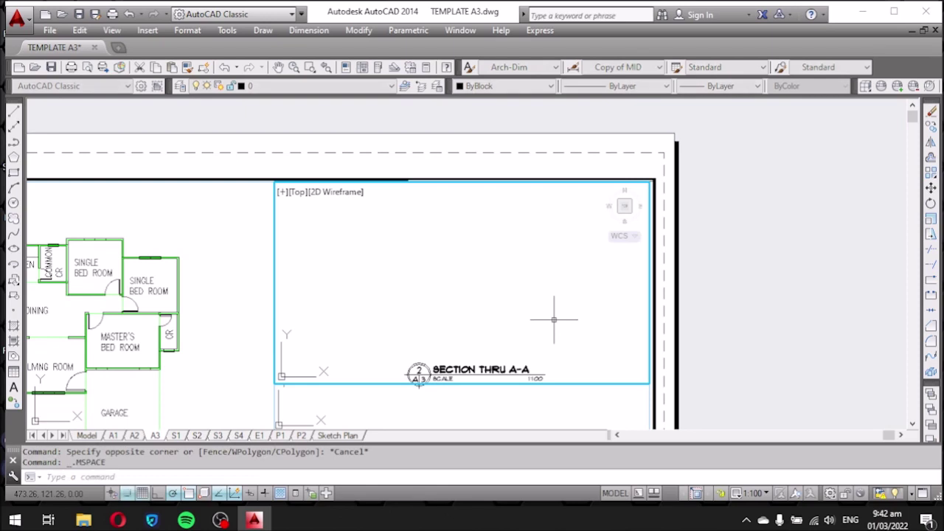
Frame the Section A-A elevation in the viewport at a 1:100 scale.
middle_drag(552, 320, 543, 244)
scroll(432, 305, up, 3)
scroll(414, 314, up, 5)
middle_drag(414, 314, 438, 330)
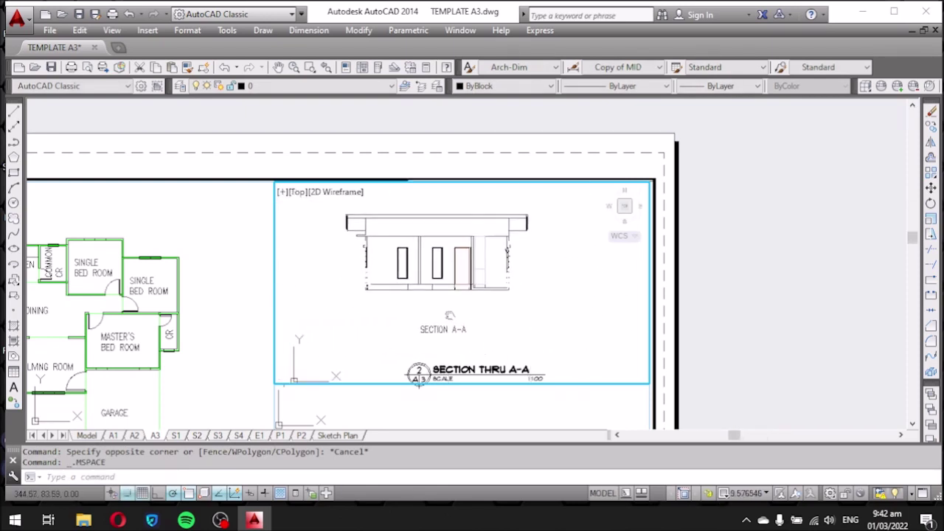
click(734, 498)
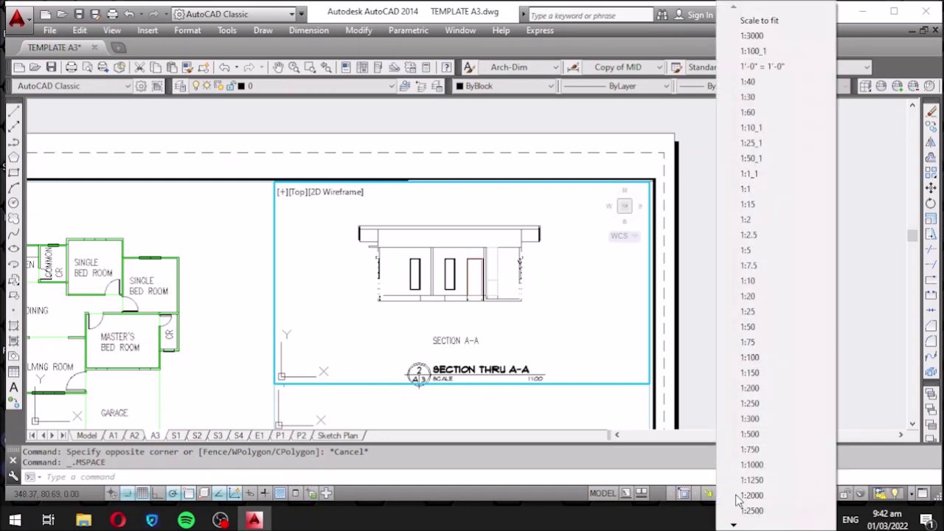
click(759, 358)
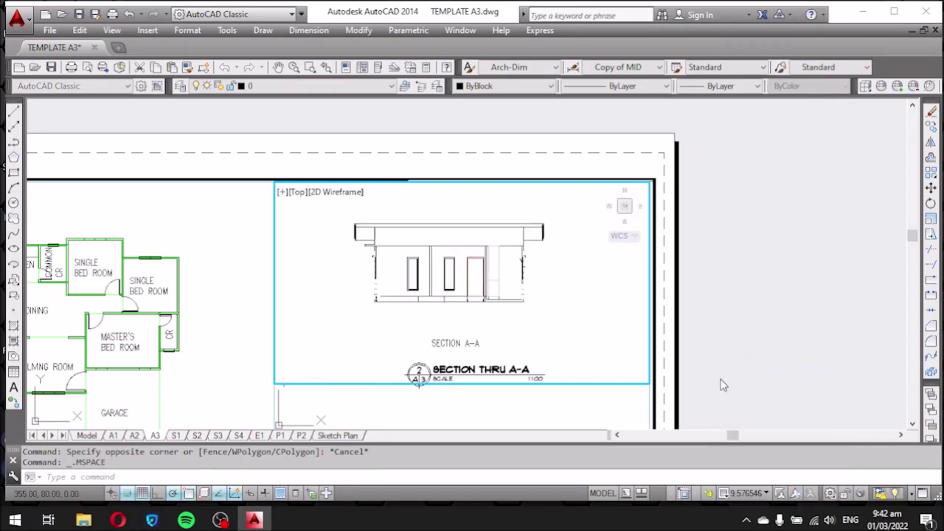
Pan Section A-A to centre, return to the sheet, and lock the viewport's display.
click(277, 67)
drag(598, 242, 619, 274)
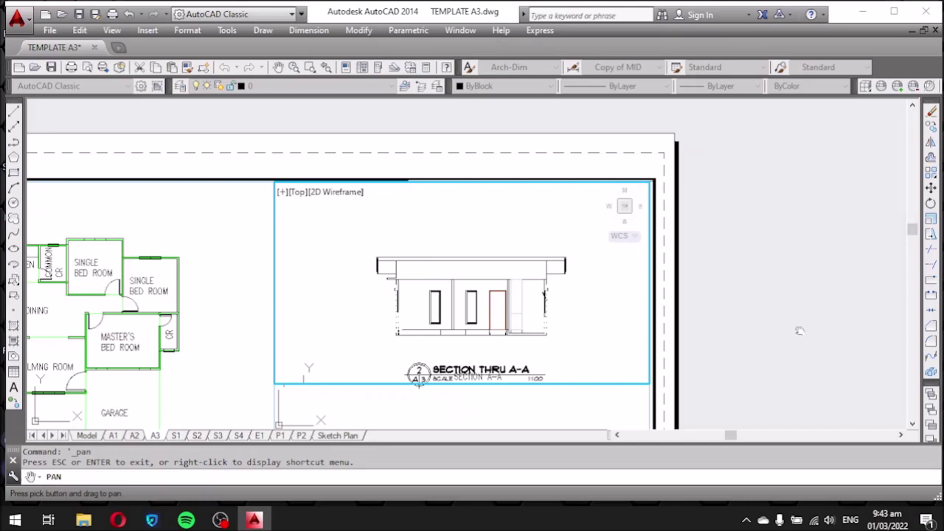
key(Escape)
double_click(741, 332)
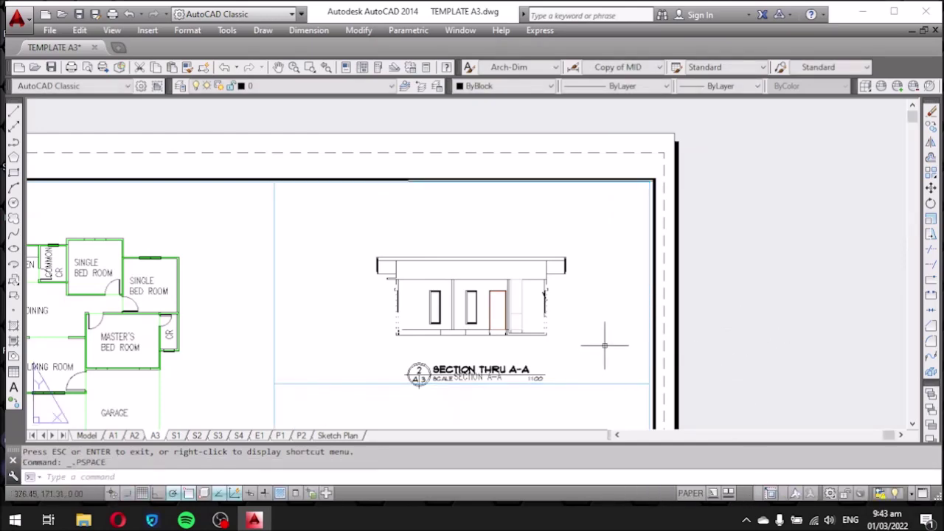
click(648, 330)
right_click(629, 328)
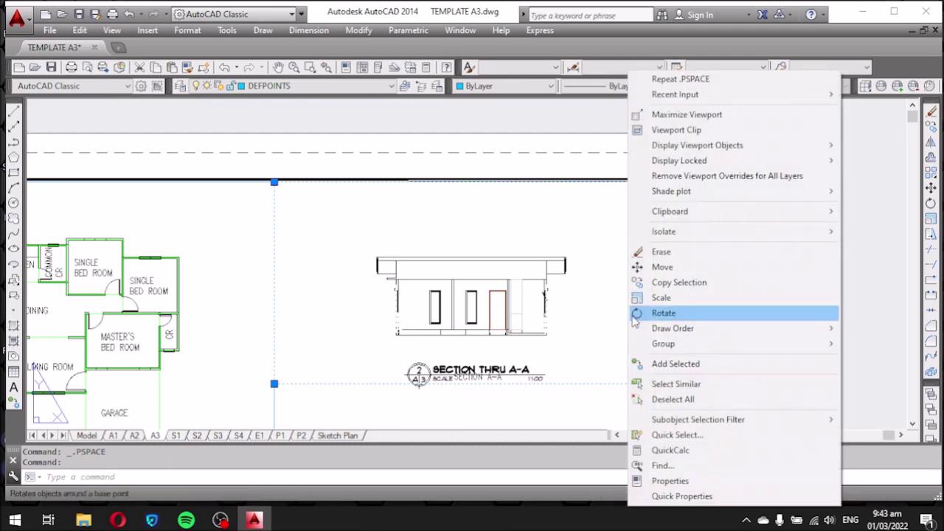
mouse_move(679, 160)
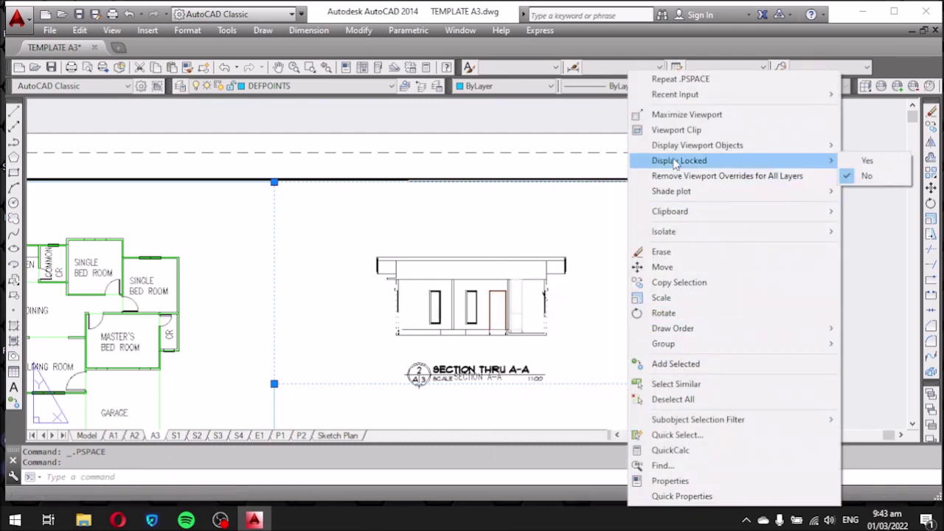
click(856, 159)
click(810, 256)
scroll(792, 302, down, 4)
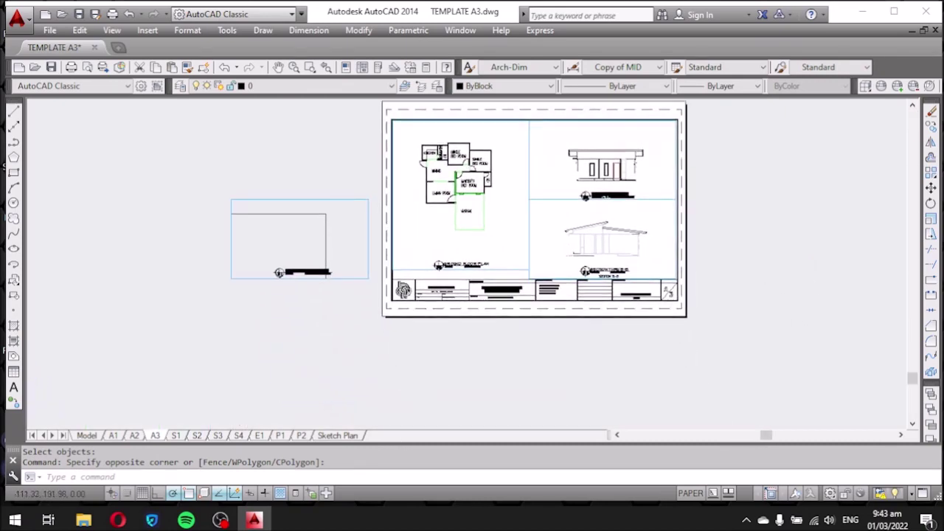
scroll(455, 295, up, 5)
scroll(398, 299, down, 3)
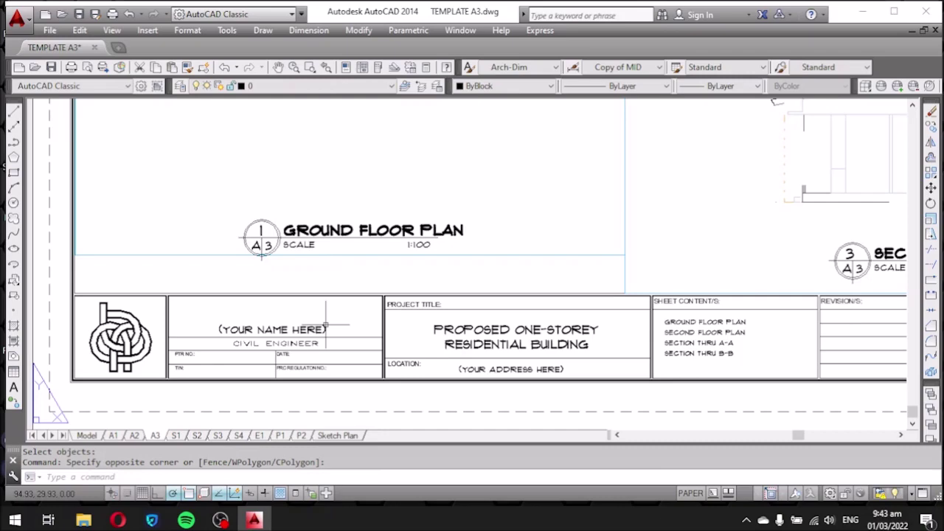
middle_drag(377, 301, 406, 363)
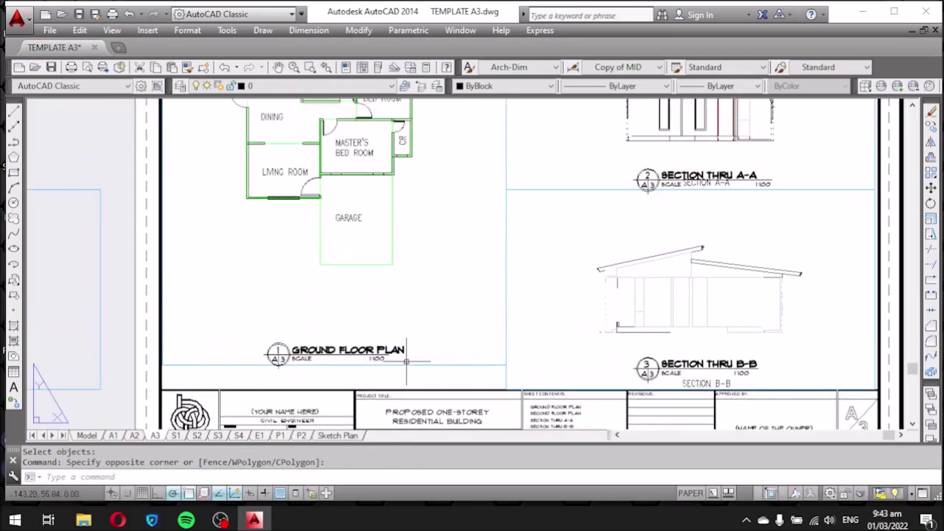
middle_drag(424, 319, 435, 345)
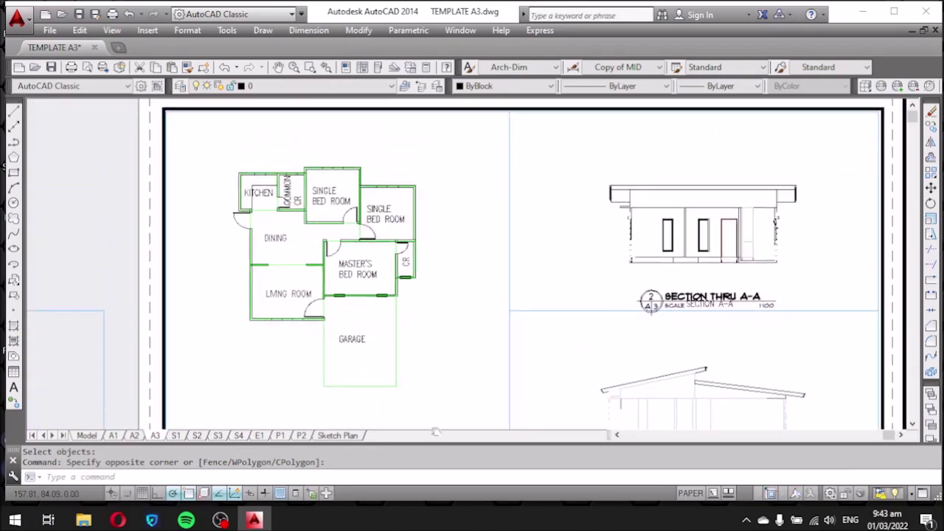
middle_drag(435, 345, 436, 371)
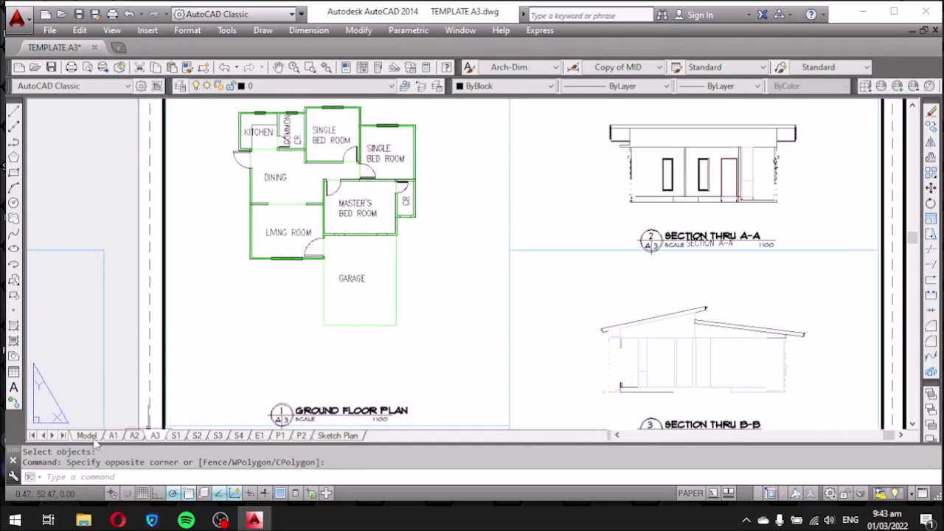
mouse_move(86, 435)
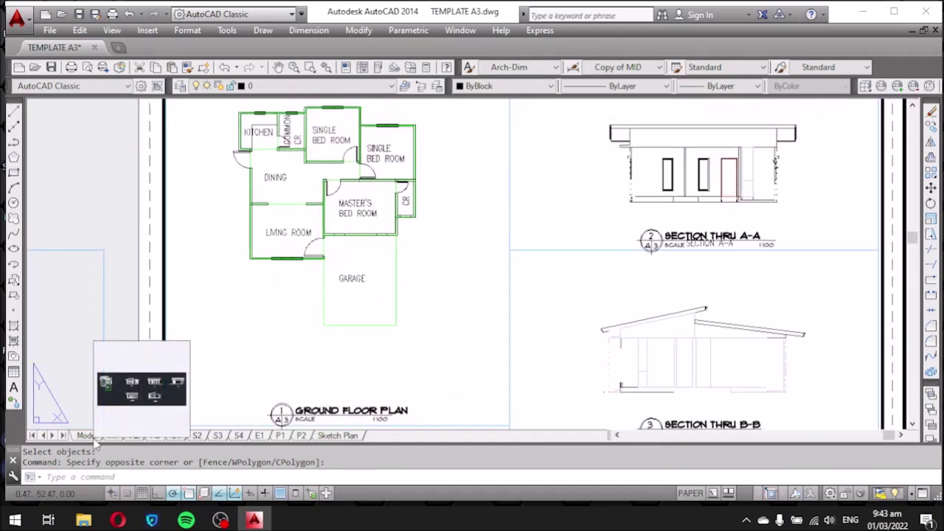
click(86, 435)
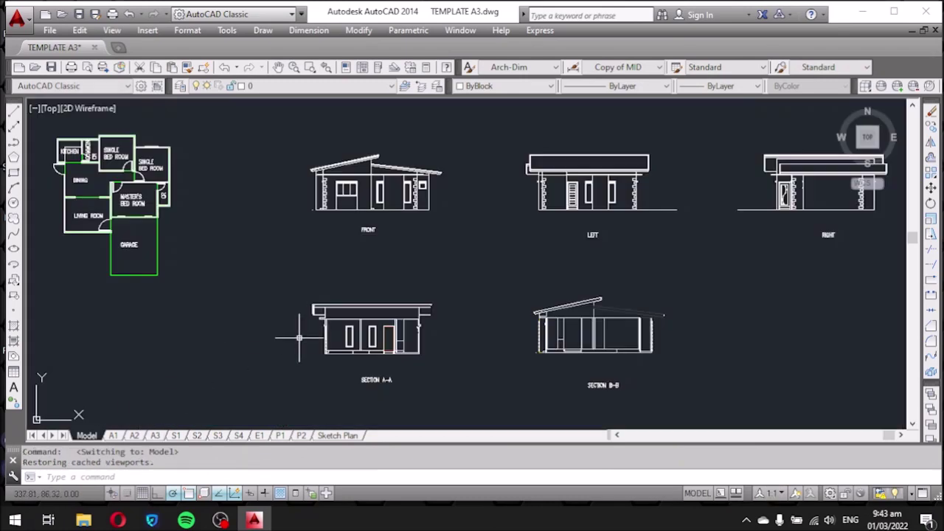
Frame the model drawings and window-select the FRONT, LEFT, RIGHT, SECTION A-A and B-B labels.
middle_drag(285, 285, 291, 243)
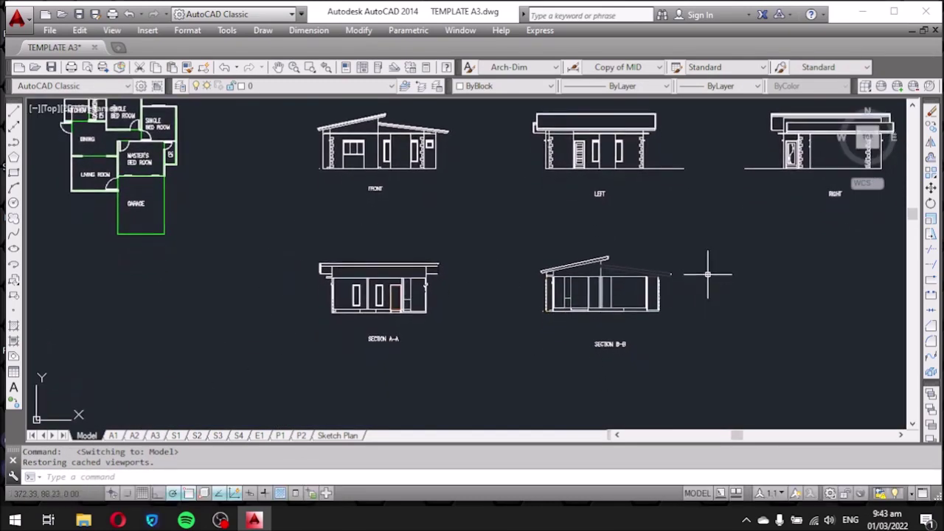
scroll(707, 275, up, 2)
scroll(614, 283, up, 2)
scroll(644, 270, down, 3)
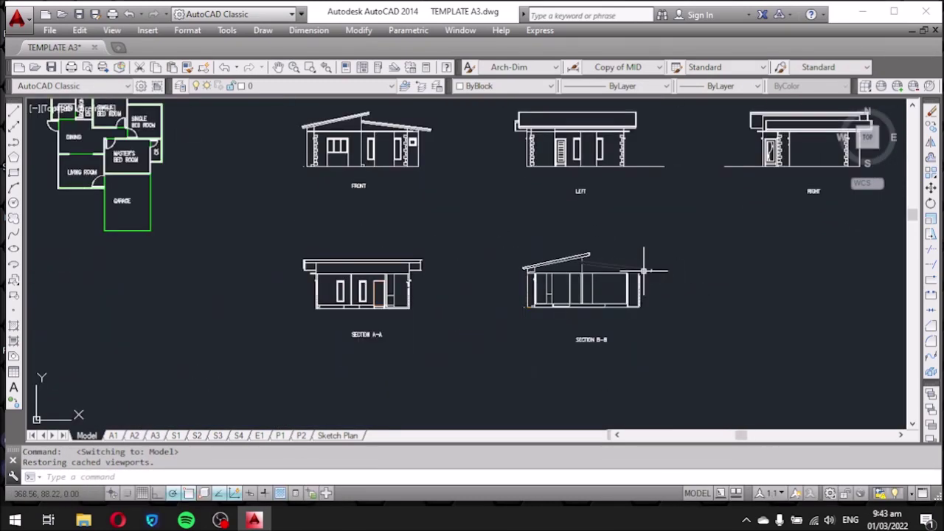
scroll(582, 305, up, 2)
scroll(576, 313, down, 2)
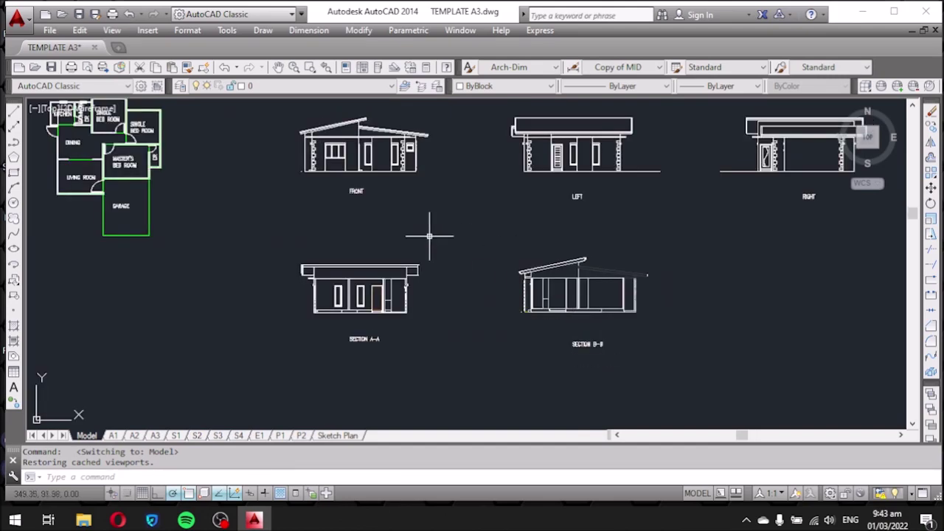
middle_drag(379, 219, 319, 246)
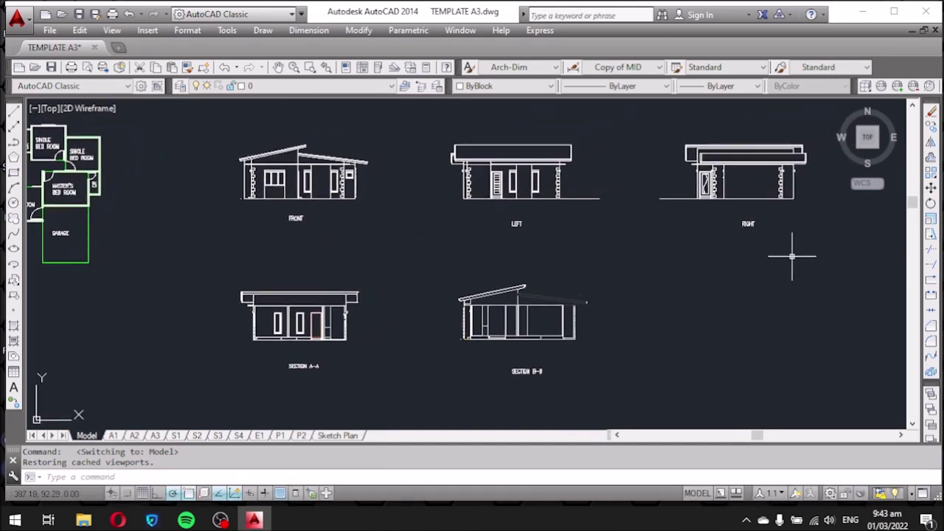
click(820, 254)
click(258, 207)
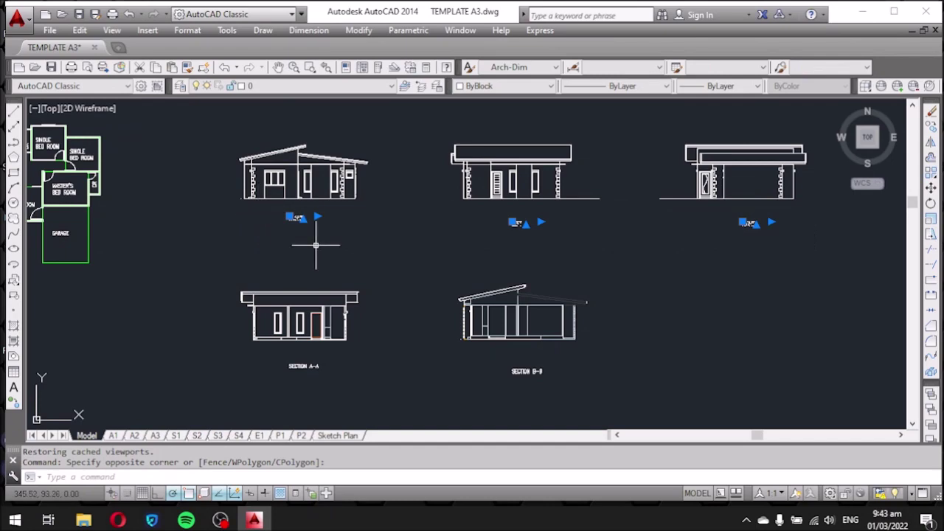
click(631, 381)
click(206, 359)
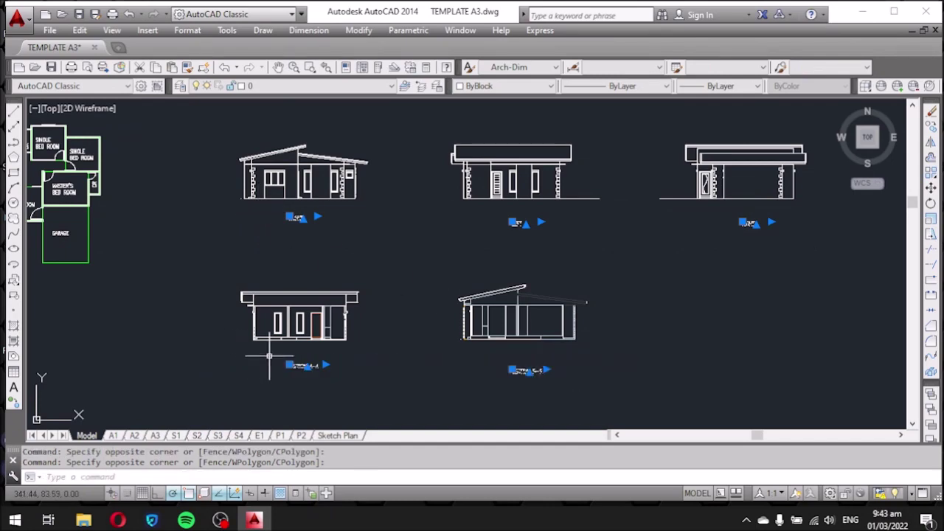
Abandon moving the labels, then reselect and erase all five view titles.
text(m)
key(Return)
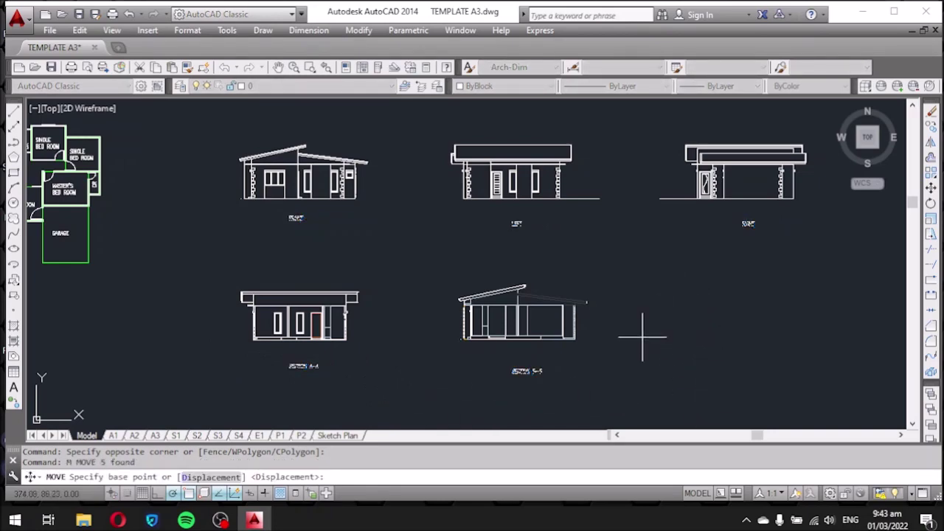
key(Escape)
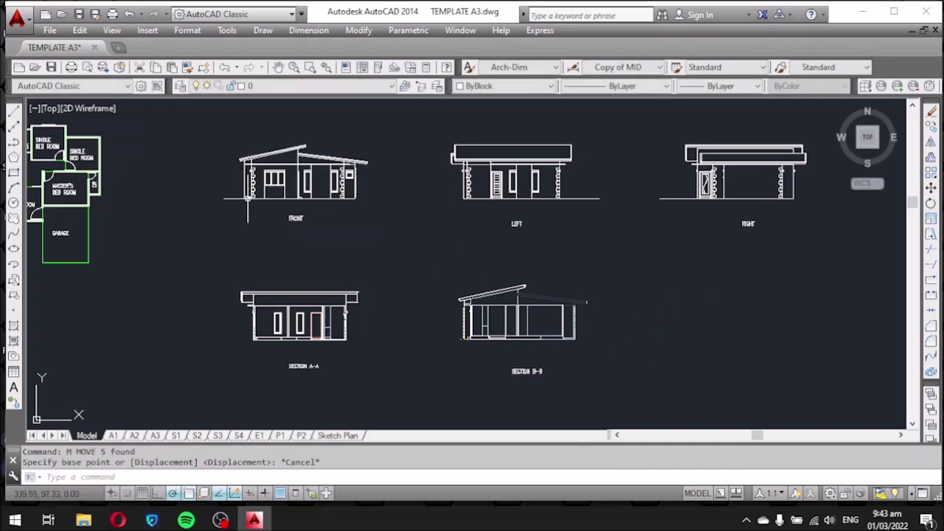
click(257, 206)
click(768, 243)
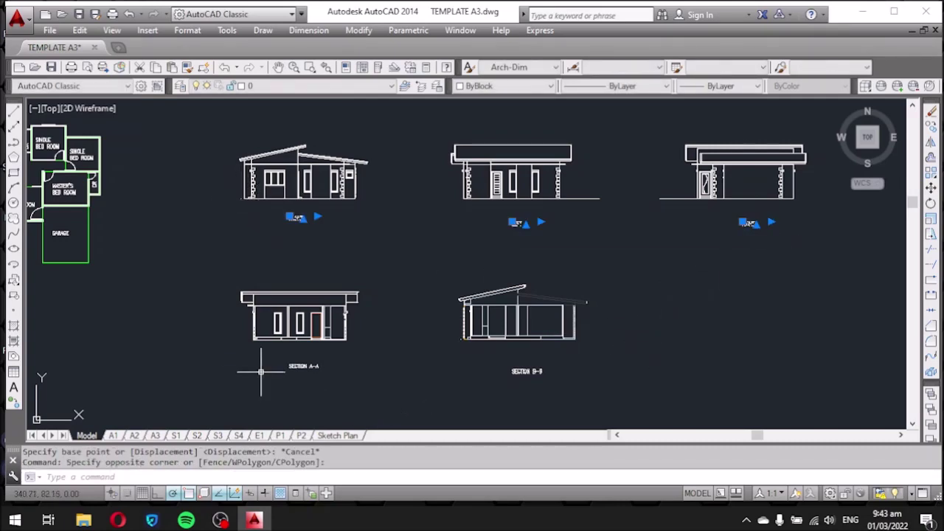
click(240, 355)
click(595, 419)
key(Delete)
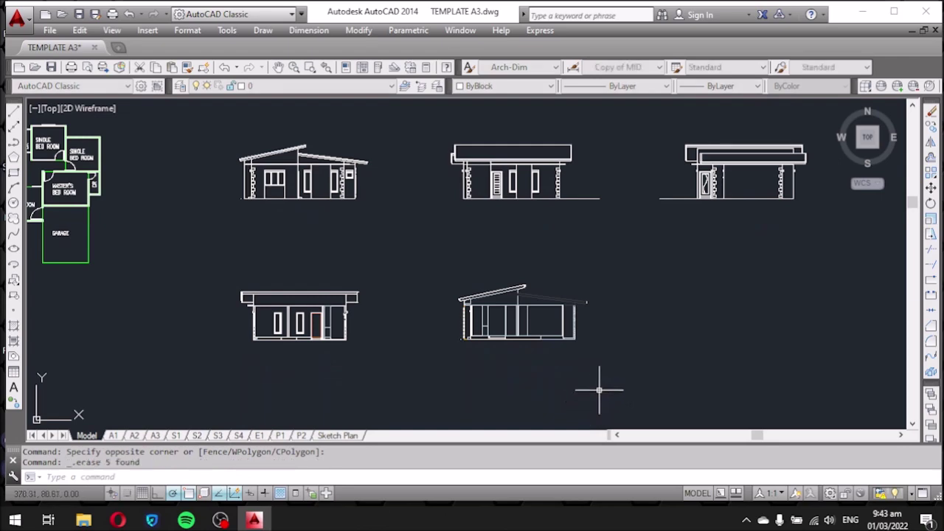
Erase the stray mark below the rightmost elevation.
scroll(625, 336, down, 2)
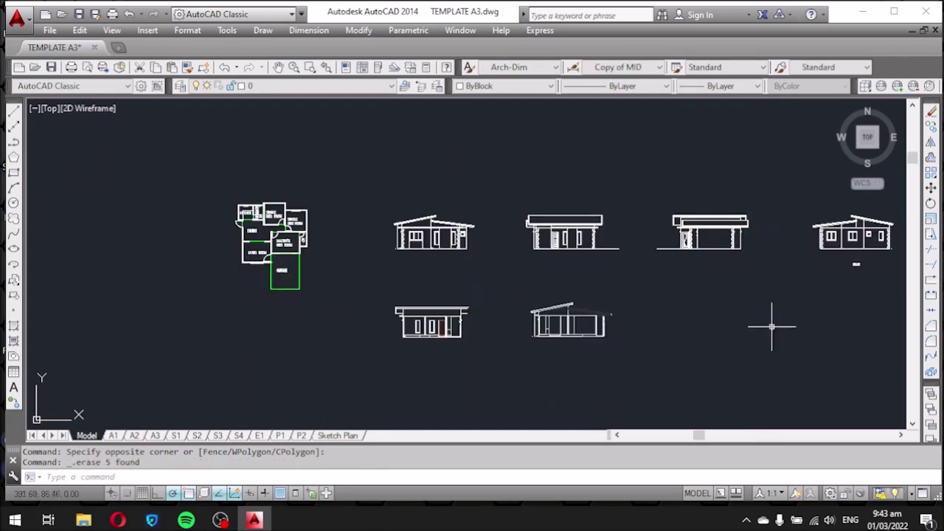
key(Delete)
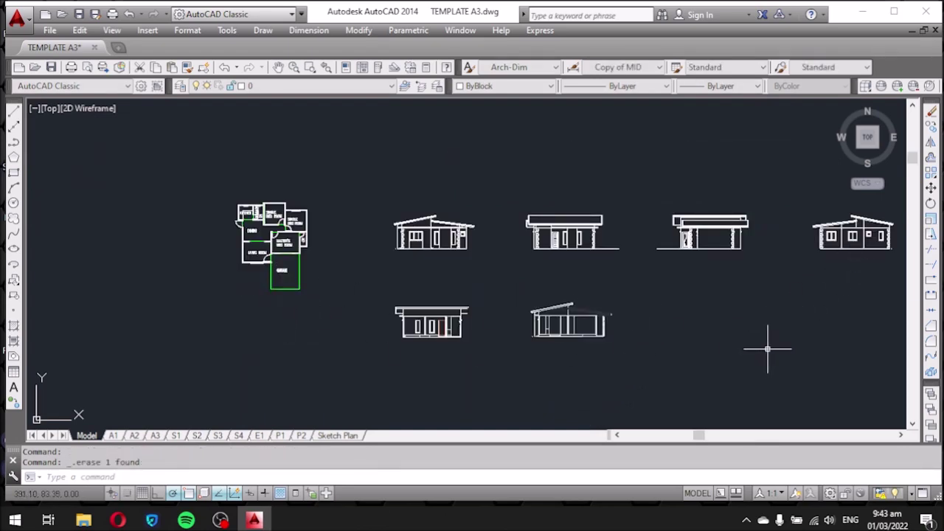
scroll(691, 332, down, 2)
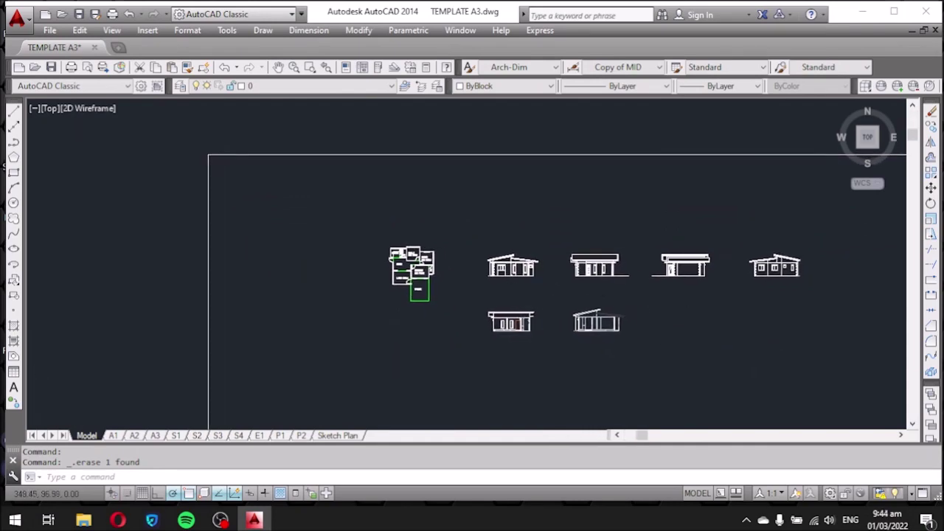
scroll(510, 277, up, 6)
scroll(413, 227, up, 4)
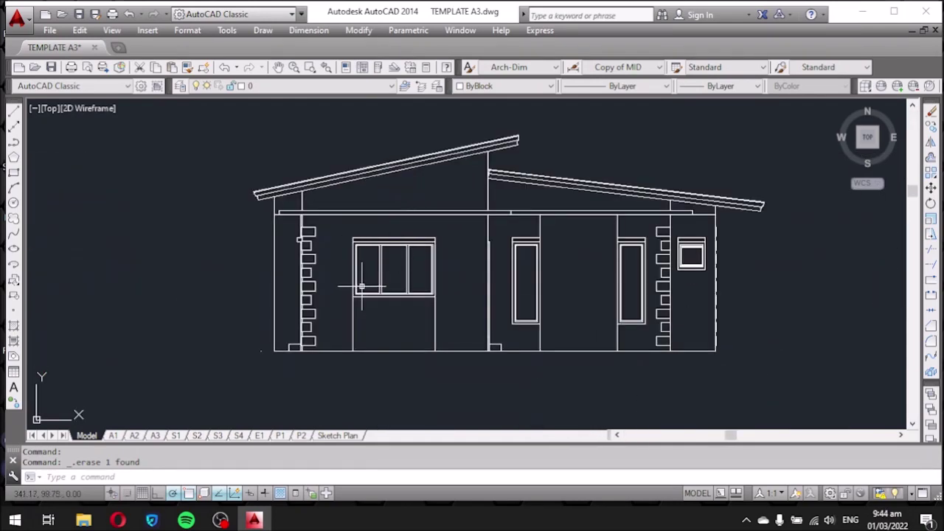
text(PL)
Draw a polyline ground line under the front elevation, running past the right wall.
key(Return)
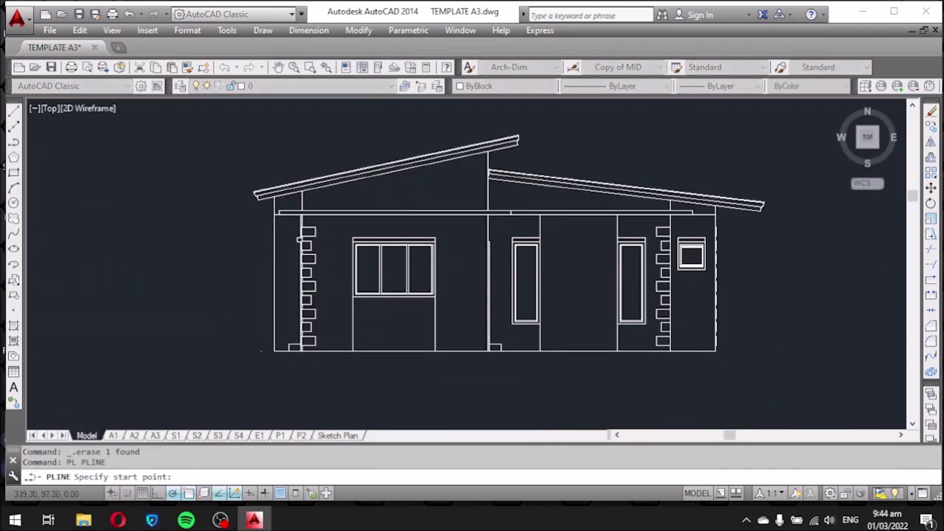
scroll(272, 348, up, 3)
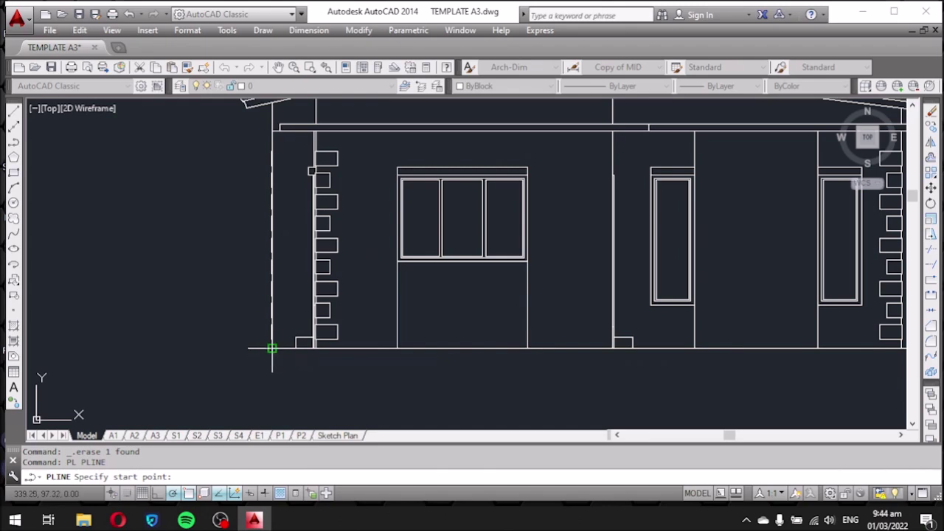
click(205, 346)
scroll(205, 346, down, 2)
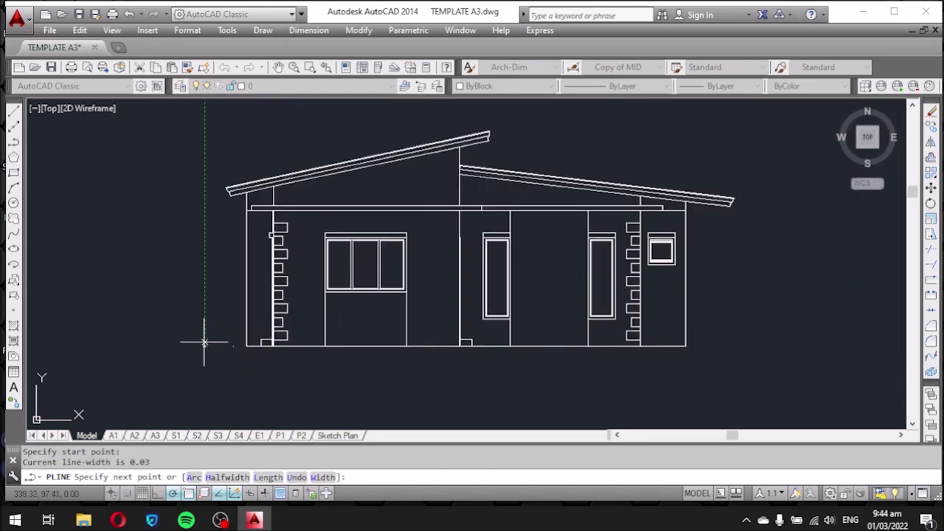
click(746, 345)
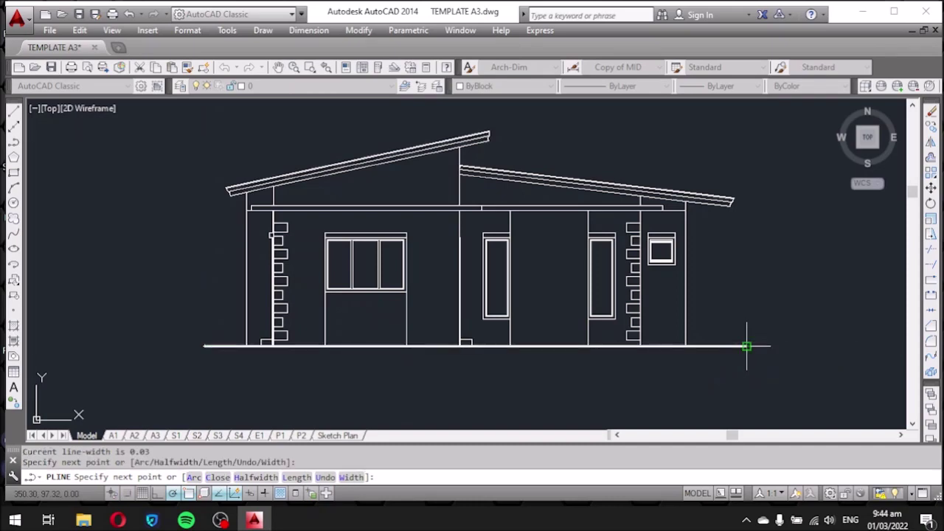
key(Escape)
Copy the ground line beneath the next two neighbouring elevations.
scroll(355, 246, down, 2)
scroll(700, 297, up, 2)
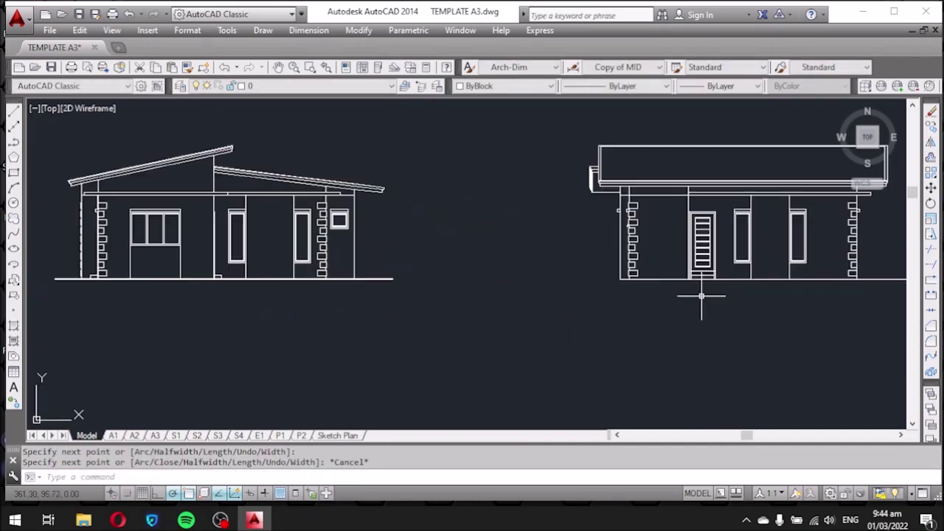
click(385, 278)
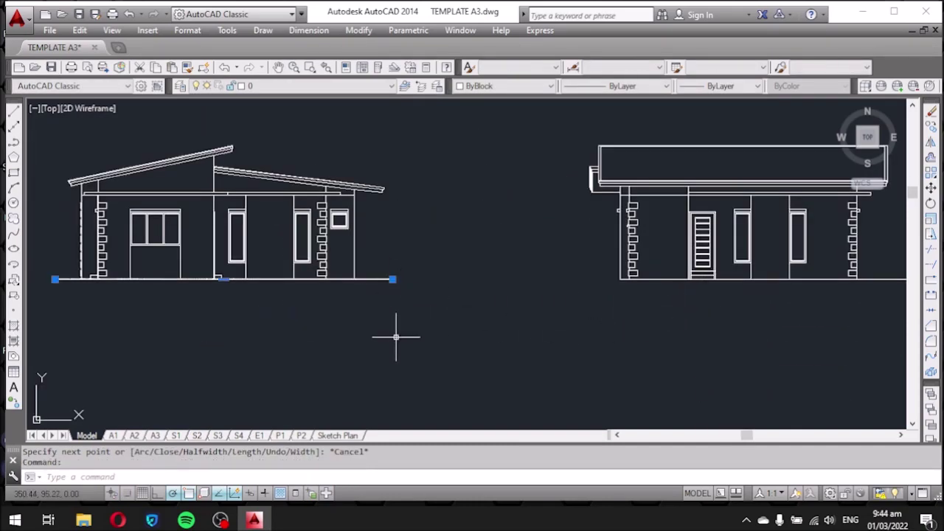
text(co)
key(Return)
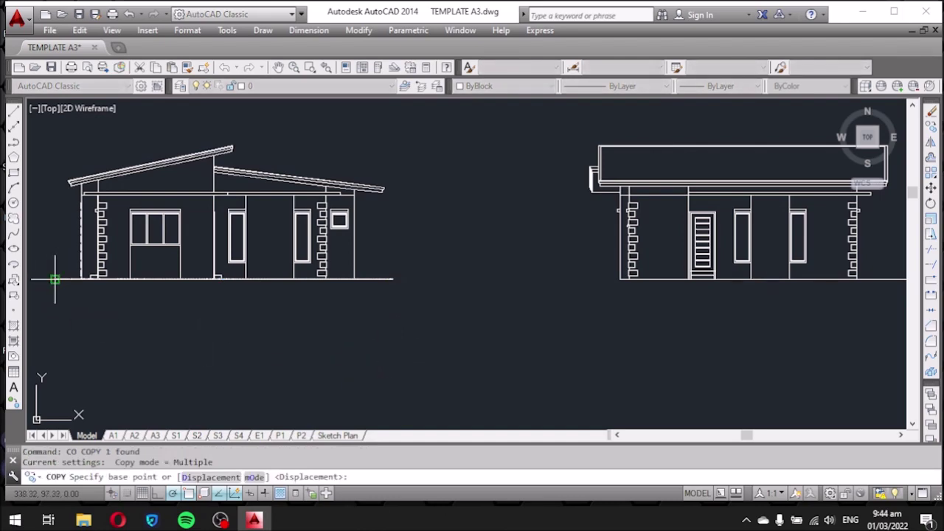
click(54, 279)
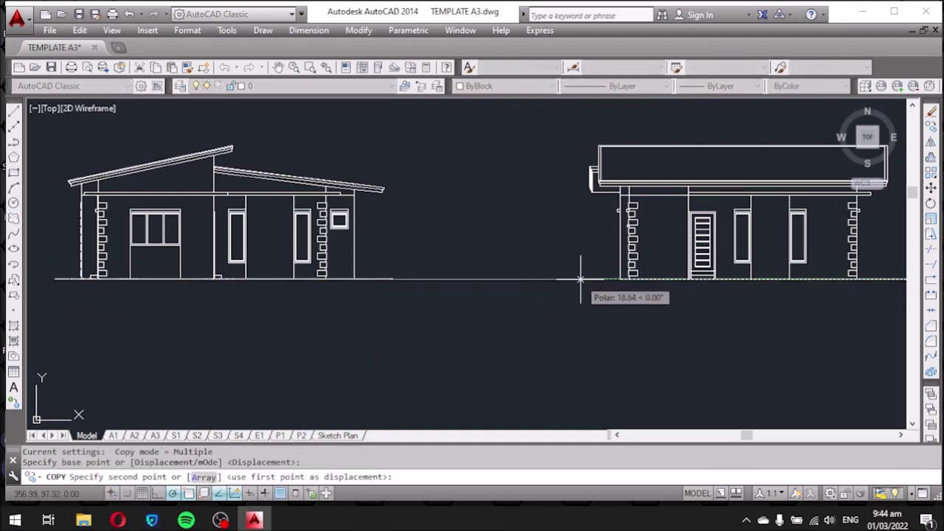
click(581, 279)
scroll(607, 274, down, 2)
scroll(569, 273, down, 1)
scroll(485, 280, down, 2)
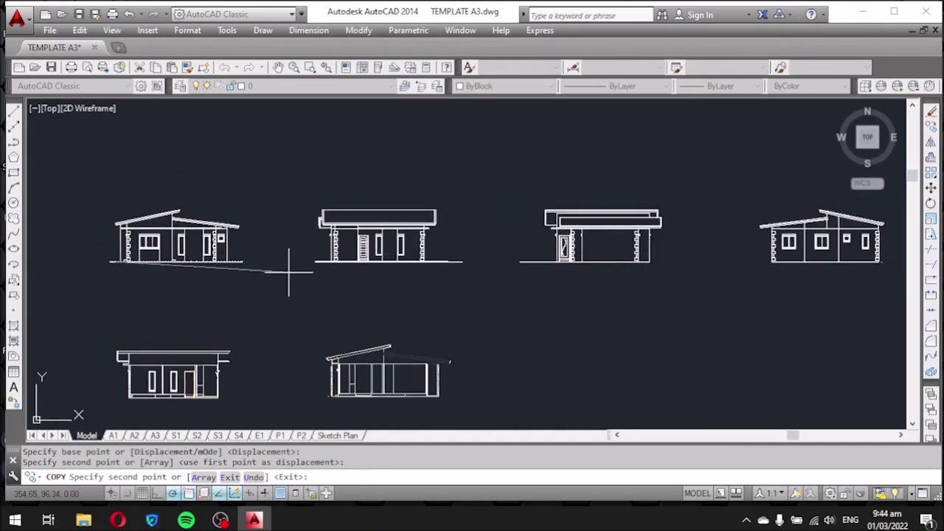
scroll(580, 263, up, 2)
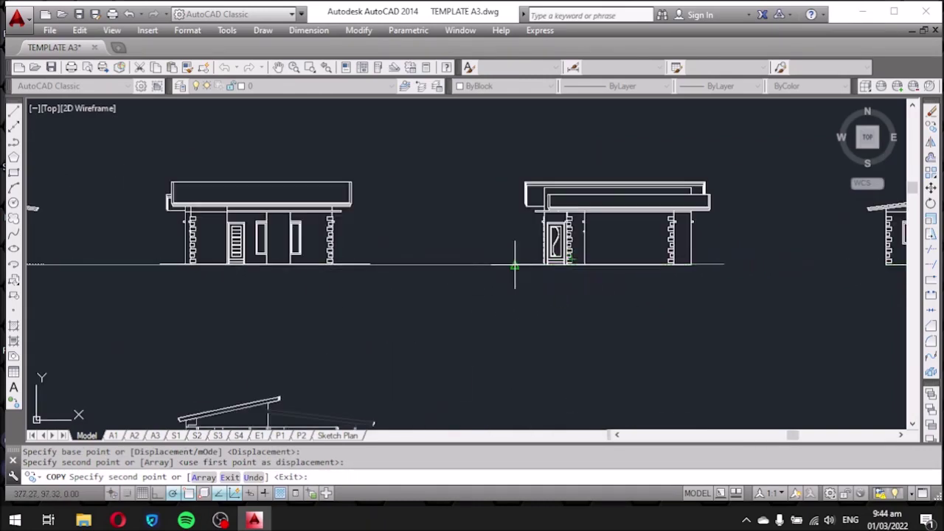
click(570, 264)
key(Escape)
Select the leftover short ground-line pieces.
click(511, 218)
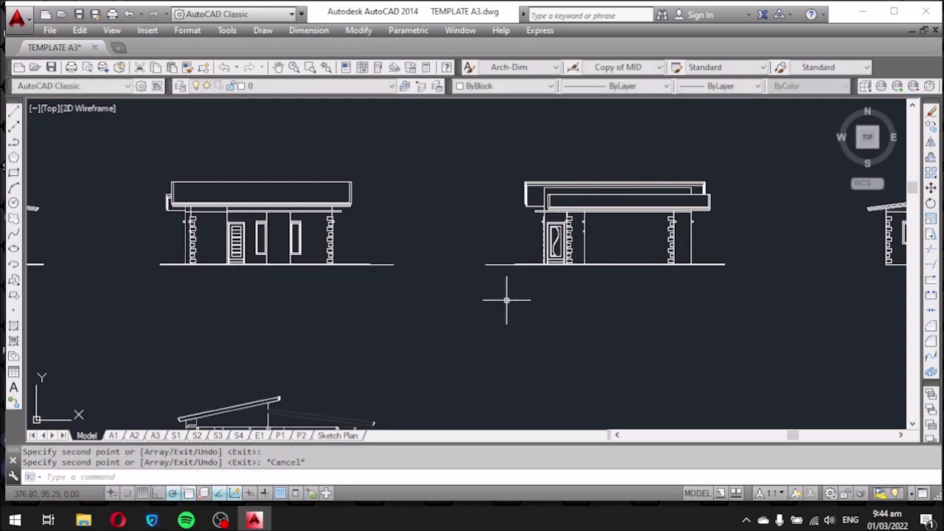
click(465, 267)
click(414, 286)
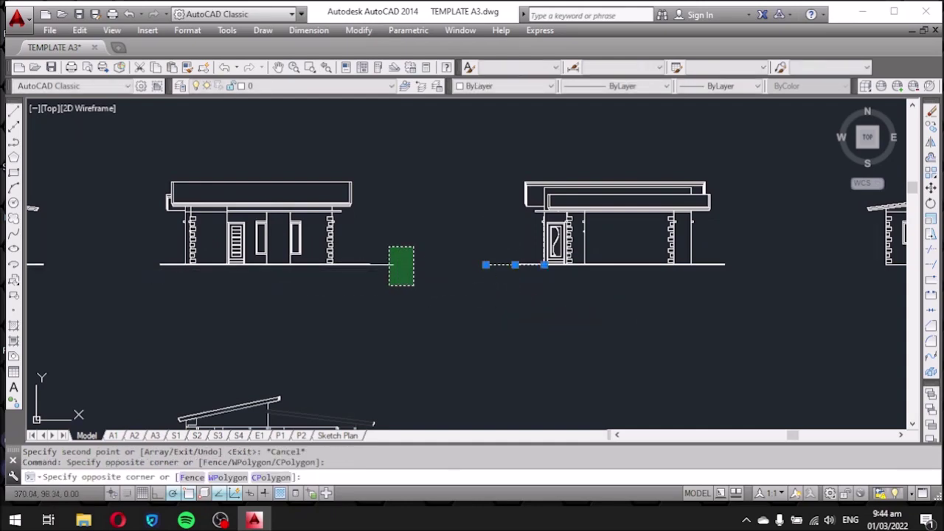
Erase the two extra ground-line pieces.
click(388, 248)
key(Delete)
scroll(413, 220, down, 2)
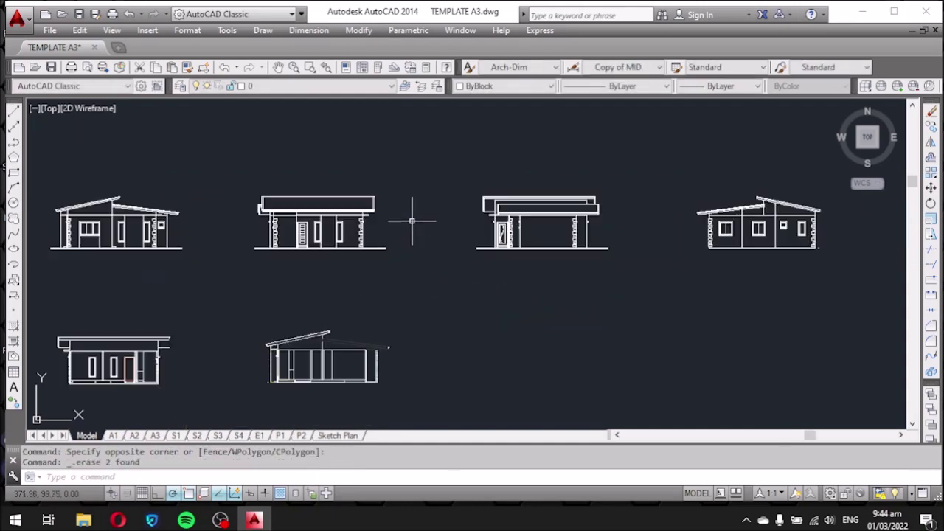
scroll(598, 256, up, 2)
Copy the third elevation's ground line beneath the fourth elevation.
click(603, 239)
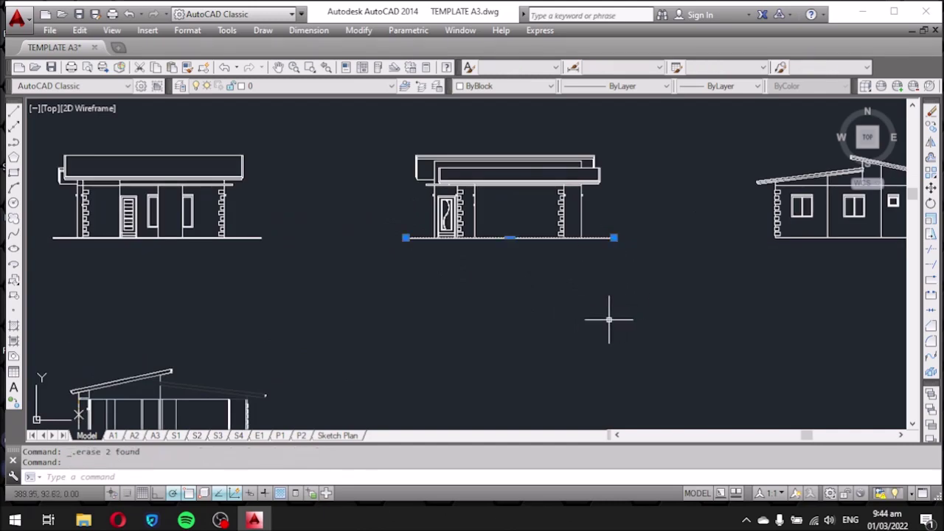
text(co)
key(Return)
scroll(435, 302, down, 1)
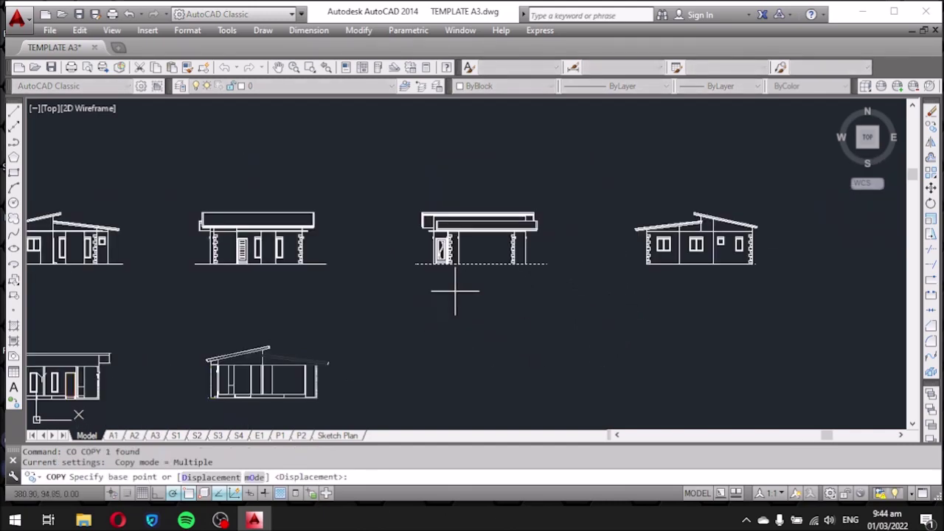
click(456, 290)
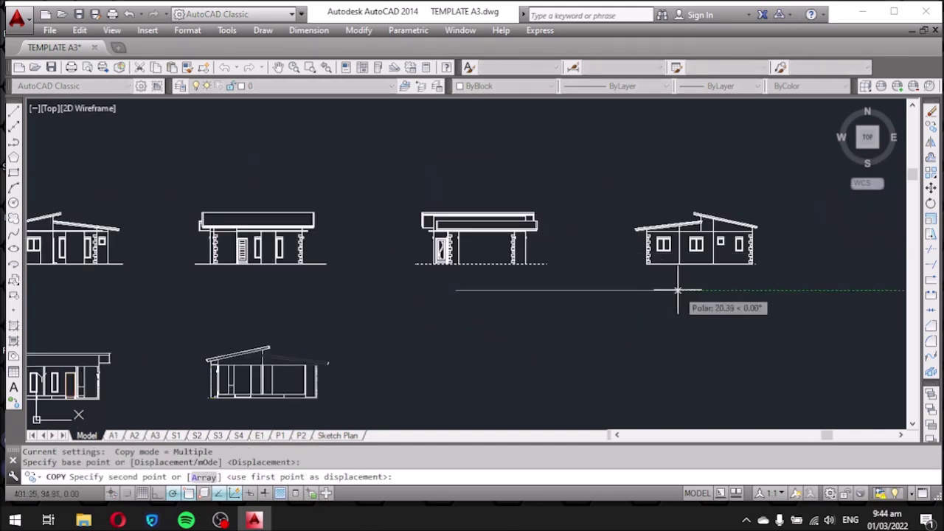
click(679, 292)
scroll(804, 262, up, 4)
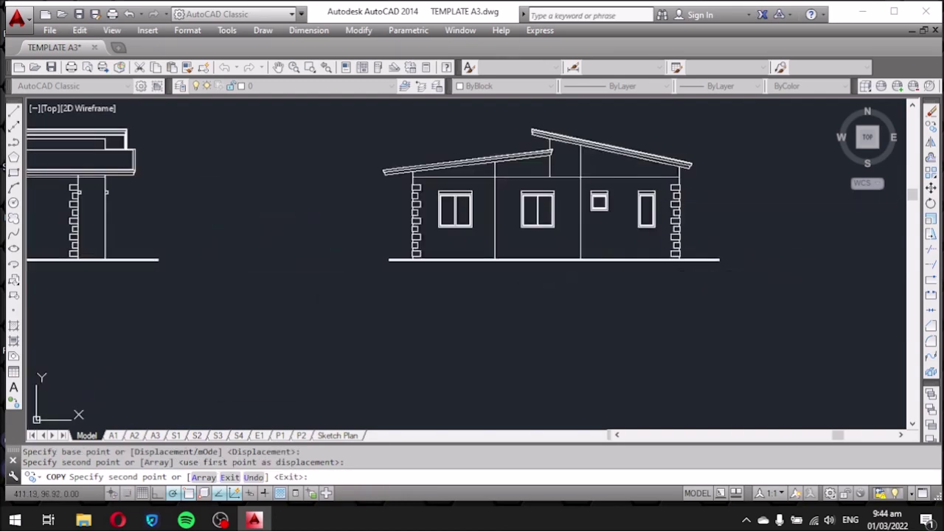
key(Escape)
Move the right elevation's ground line slightly left into alignment.
click(752, 280)
click(717, 243)
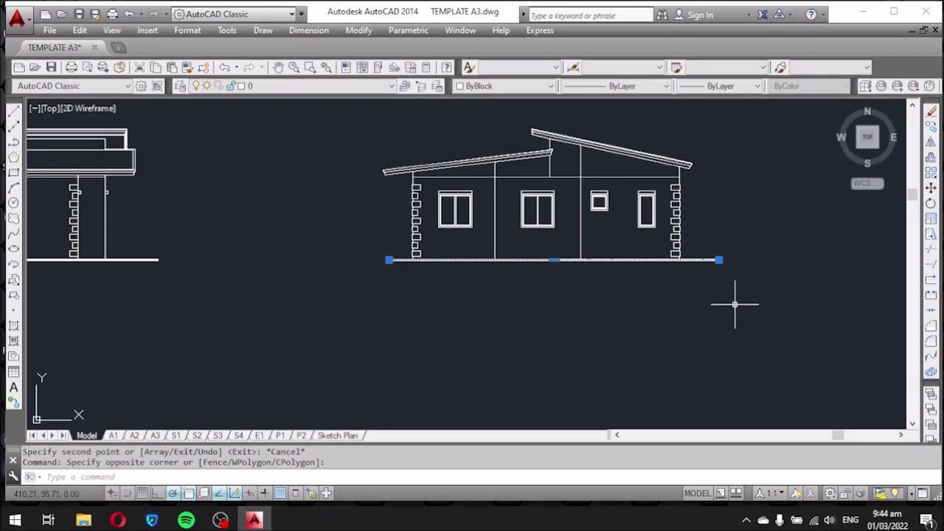
text(m)
key(Return)
click(759, 312)
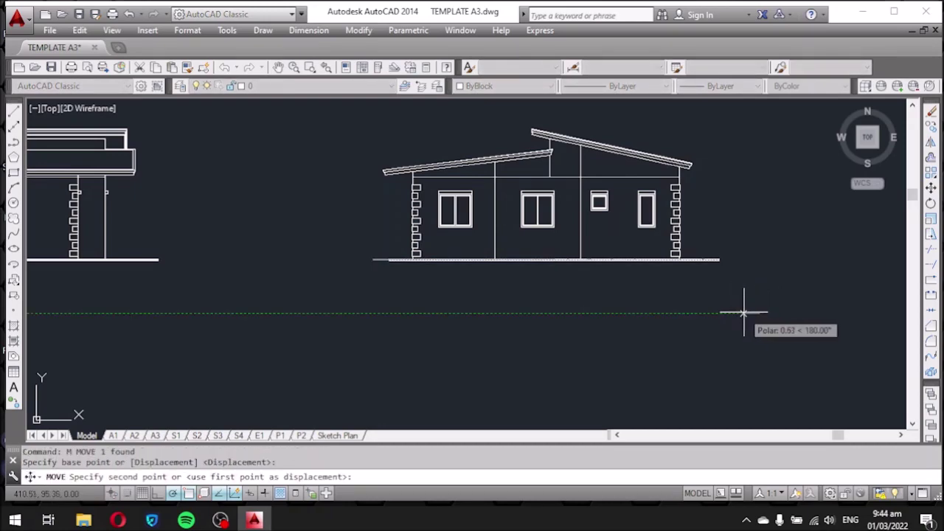
click(745, 312)
Copy the left elevation's ground line to the flat-roof elevation's base and the section's base.
scroll(751, 222, down, 5)
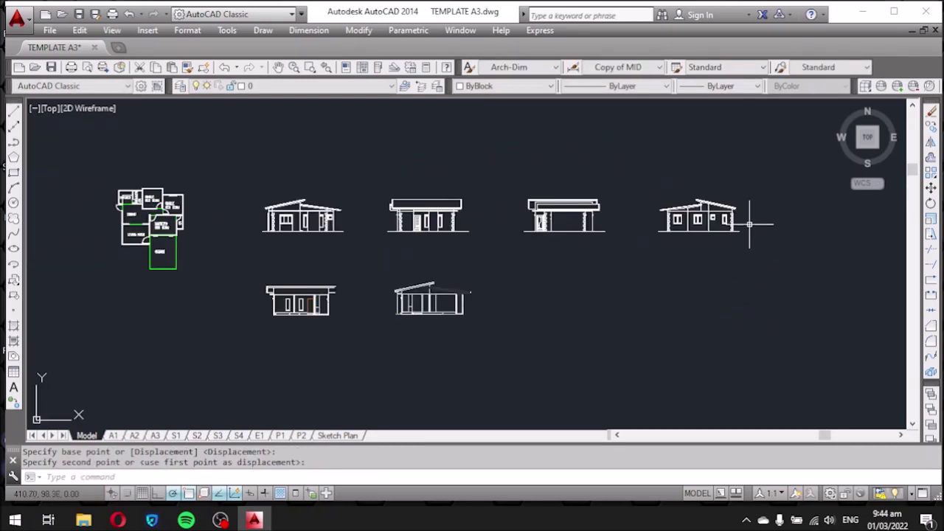
scroll(337, 285, up, 1)
scroll(368, 243, up, 1)
scroll(416, 200, up, 2)
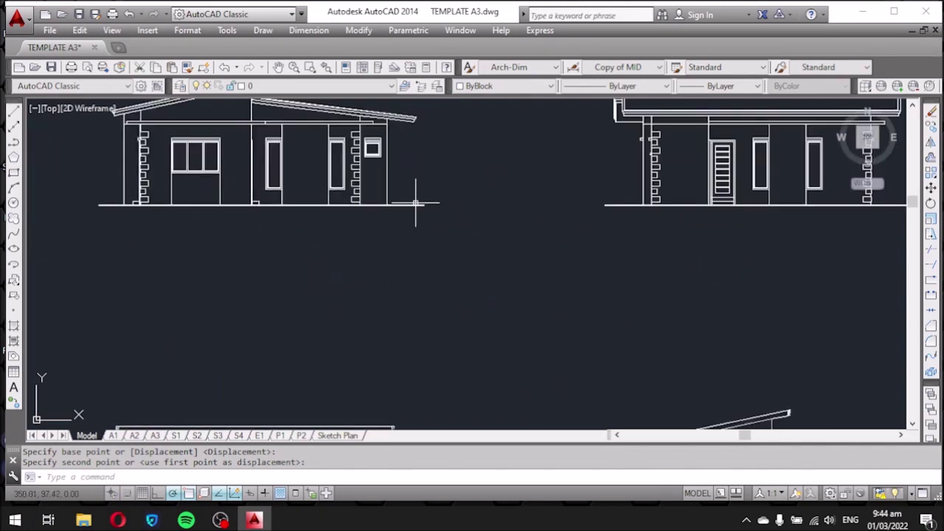
click(415, 205)
text(co)
key(Return)
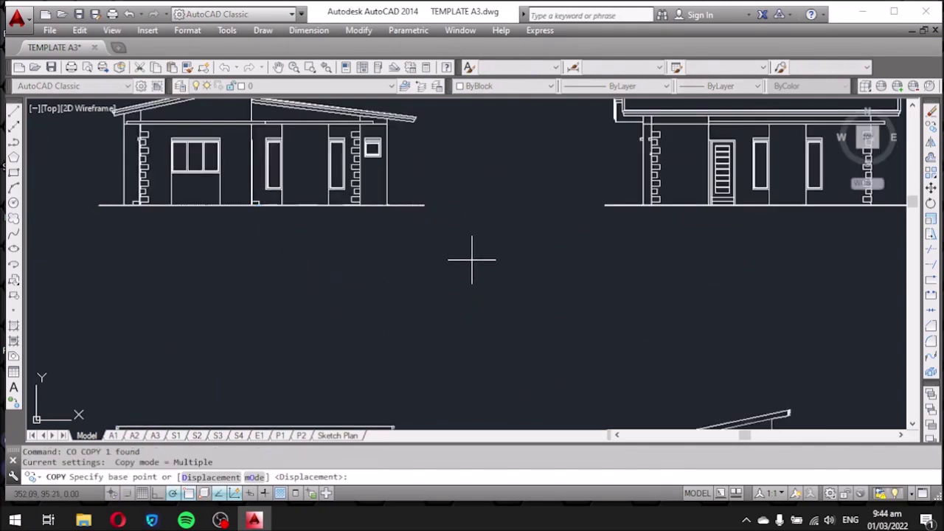
click(124, 206)
scroll(190, 263, down, 4)
scroll(207, 295, up, 5)
scroll(288, 306, up, 1)
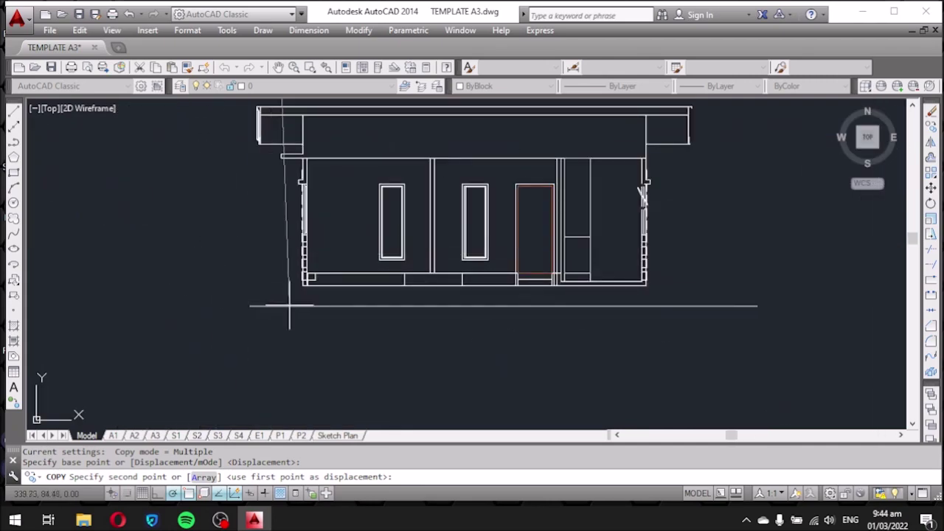
click(253, 286)
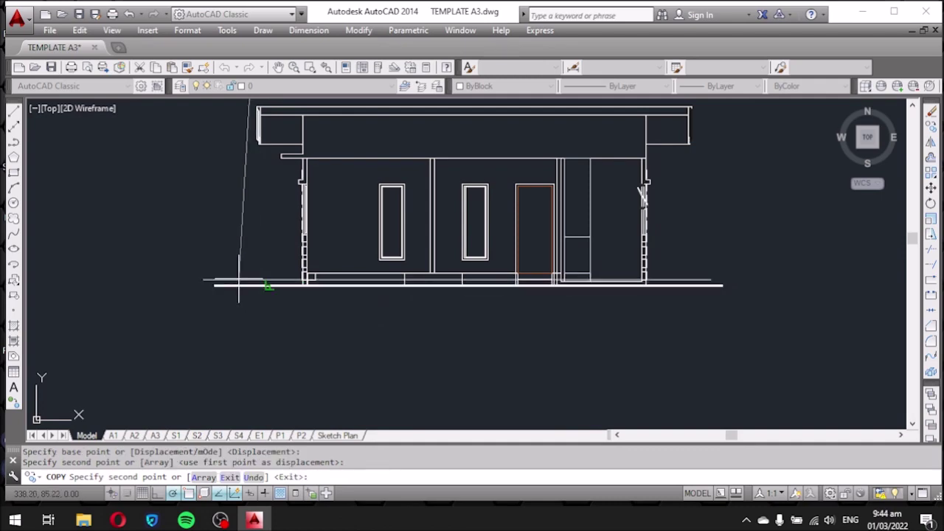
scroll(238, 284, down, 3)
scroll(580, 264, up, 3)
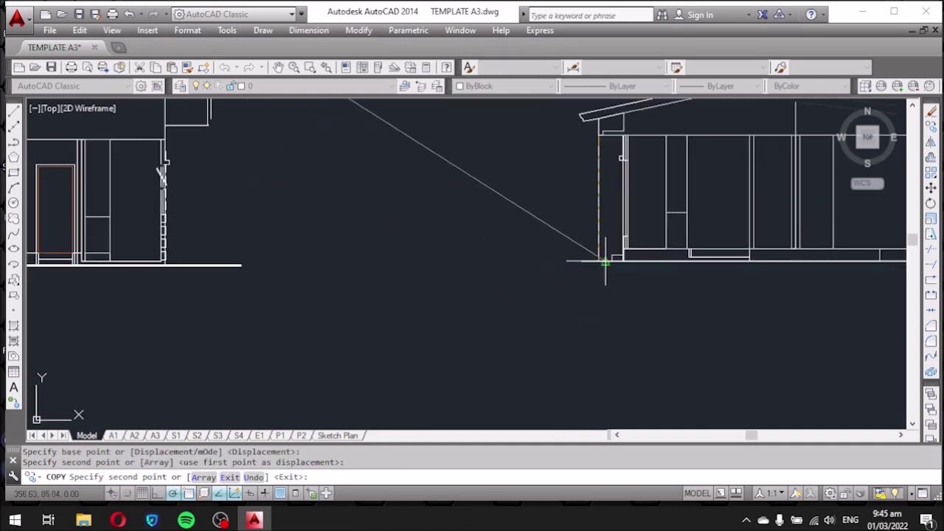
click(603, 261)
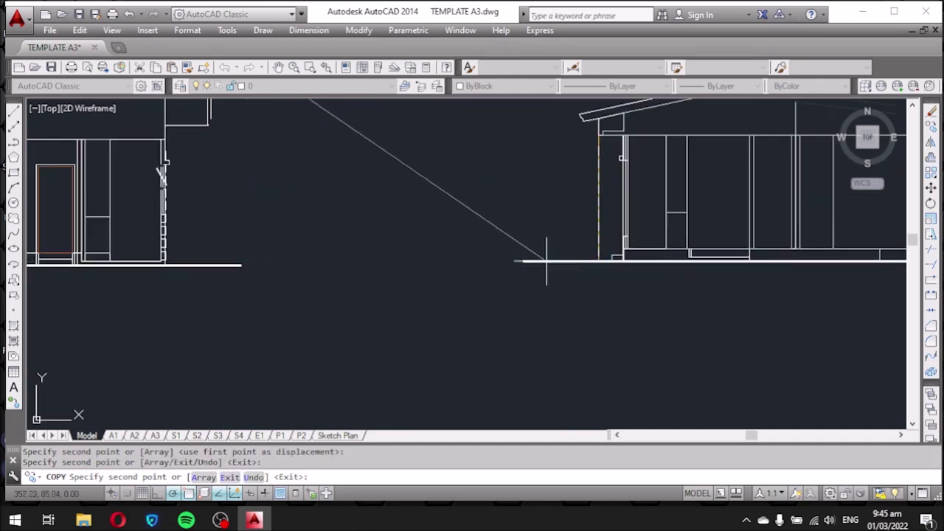
scroll(547, 260, down, 2)
key(Escape)
Select the section's base line and start moving it with M.
click(516, 277)
click(481, 246)
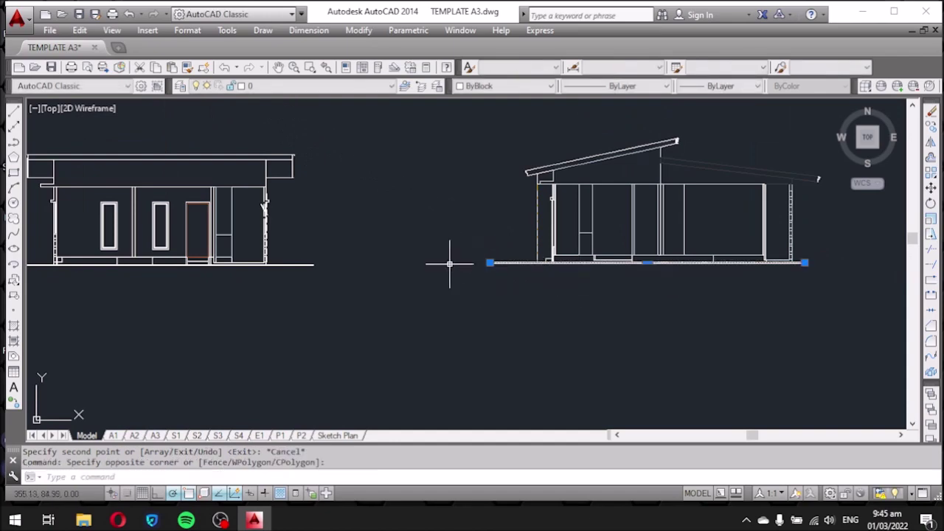
text(m)
key(Return)
click(451, 325)
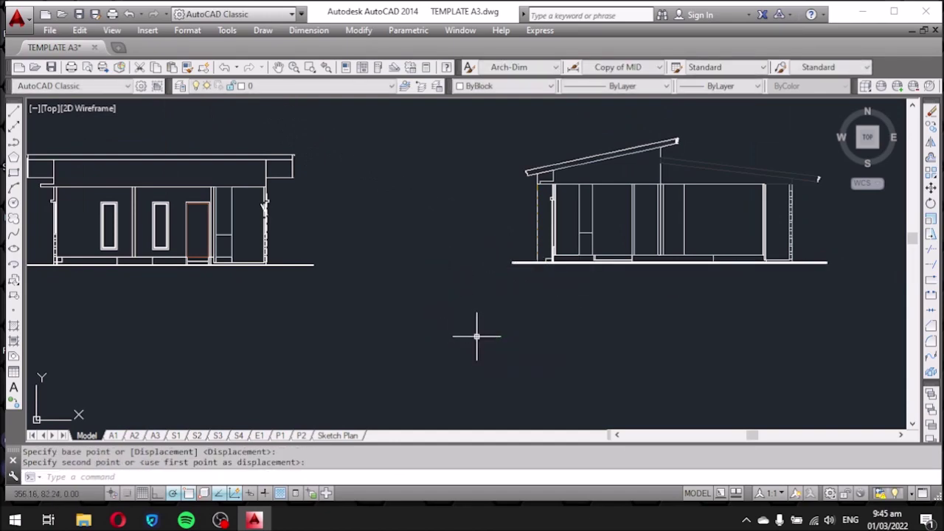
scroll(477, 336, down, 3)
scroll(575, 280, down, 1)
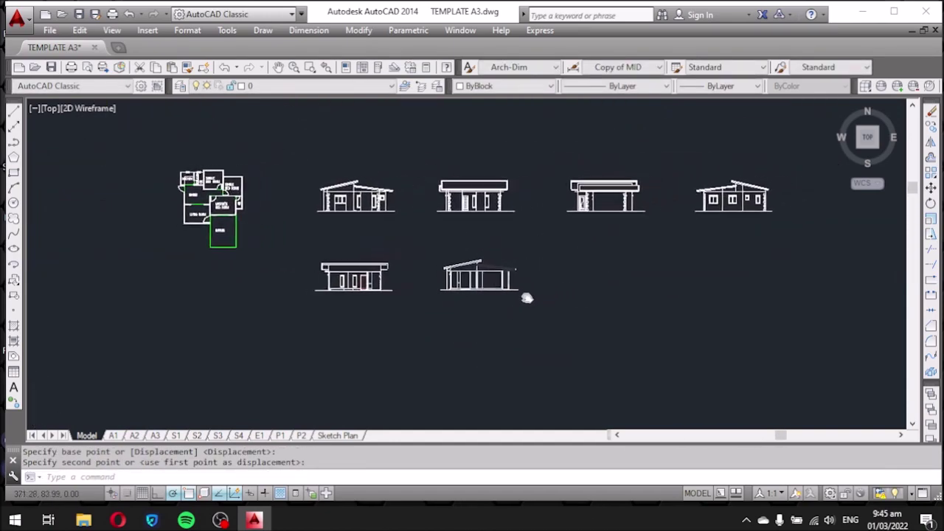
Window-select the plan, elevations and section and set their colour to ByLayer.
click(137, 137)
click(781, 325)
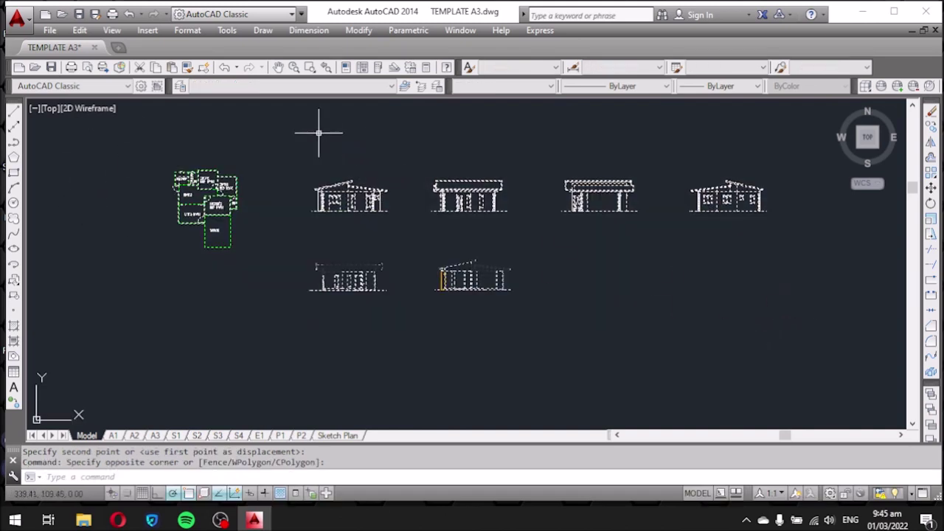
click(299, 87)
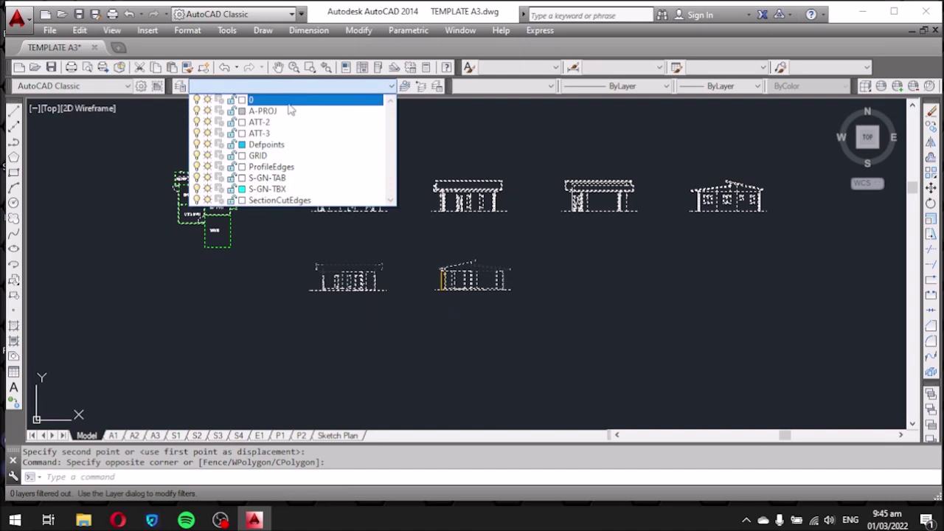
click(287, 104)
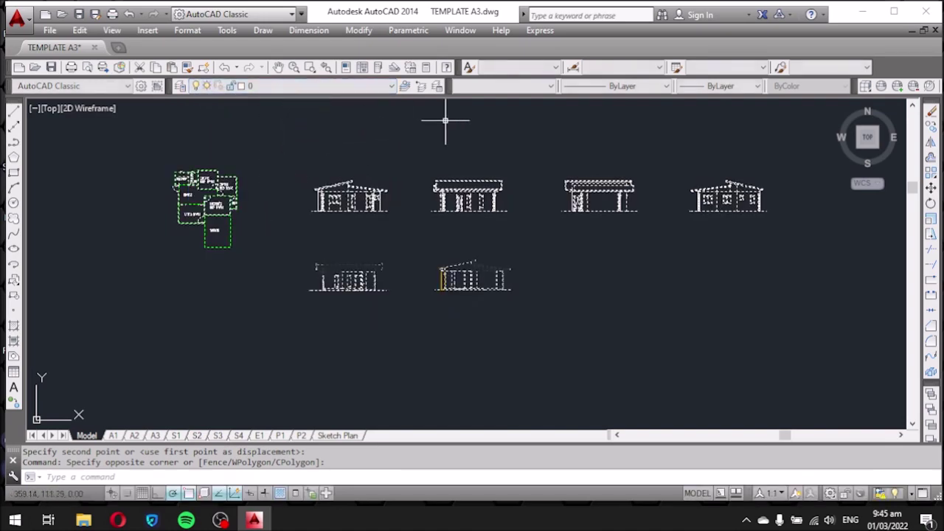
click(487, 88)
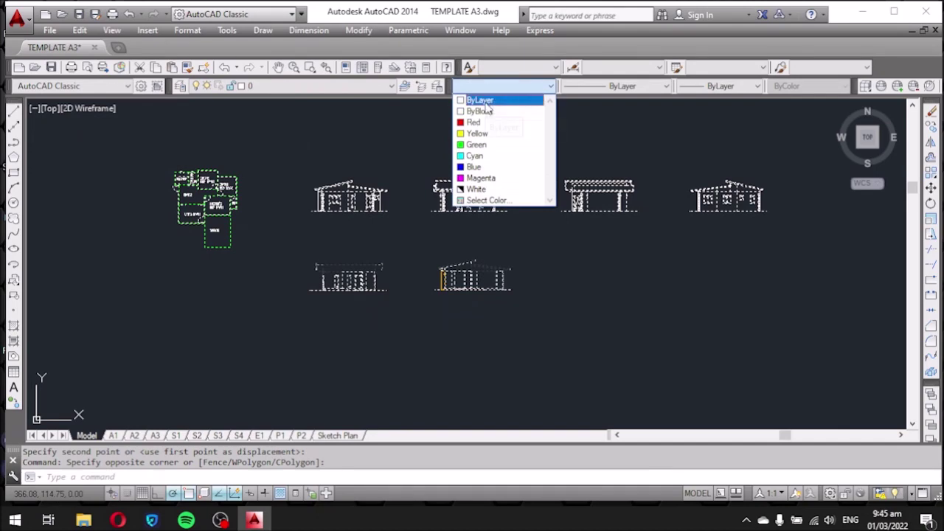
click(478, 110)
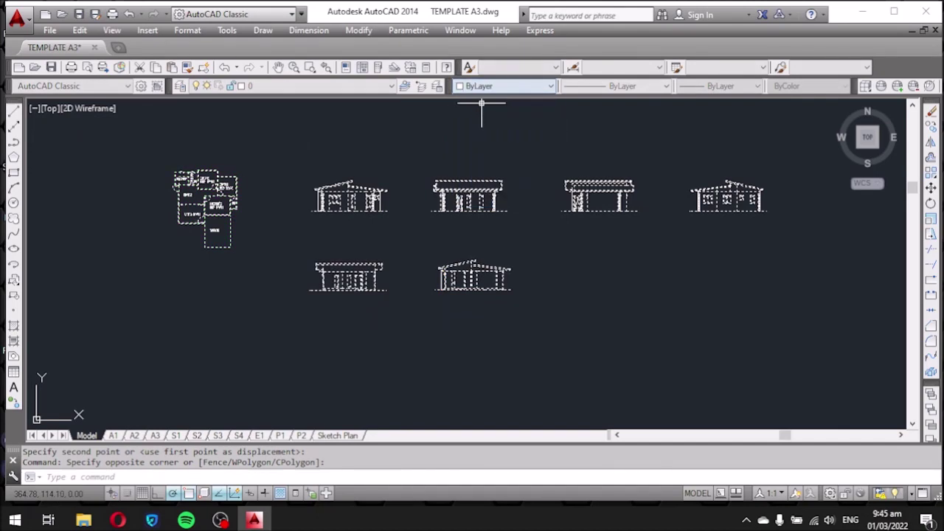
key(Escape)
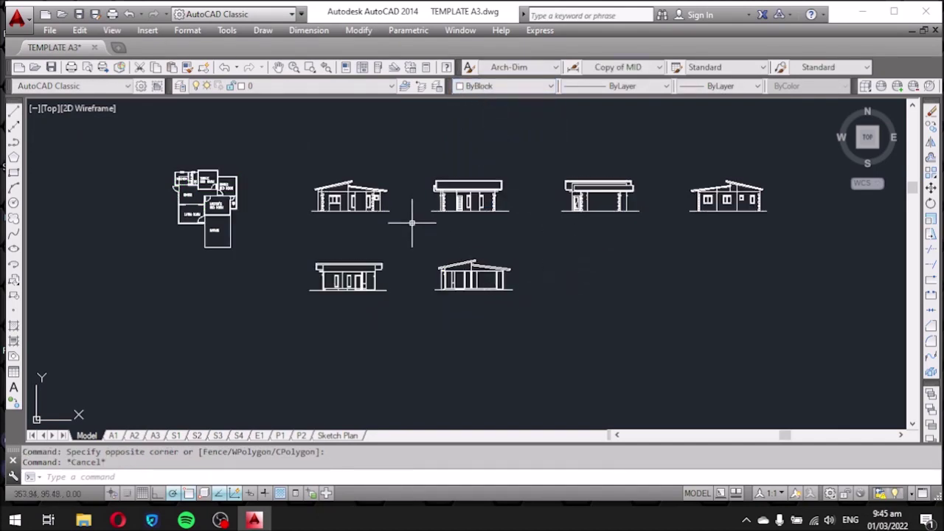
Pan and zoom down to the flat-roof elevation's roof lines.
scroll(421, 217, down, 3)
scroll(520, 254, up, 1)
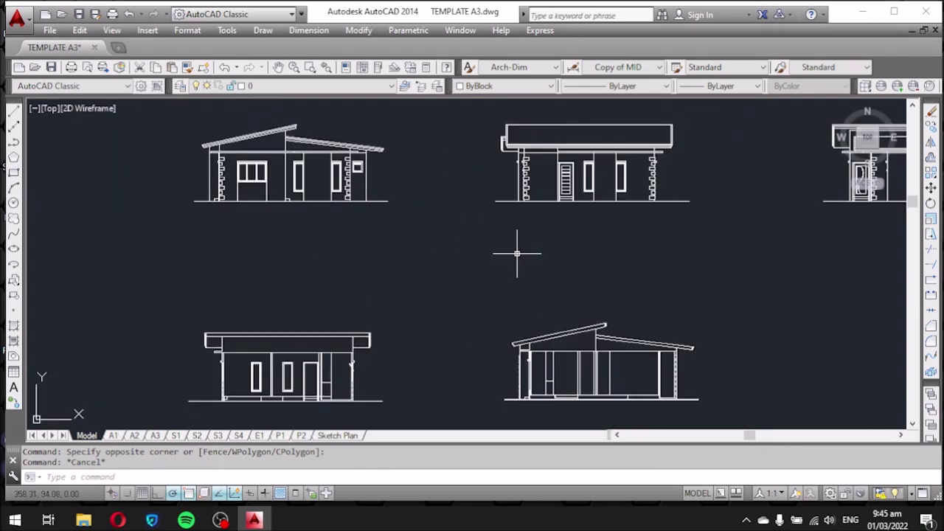
middle_drag(423, 362, 442, 280)
scroll(442, 280, up, 1)
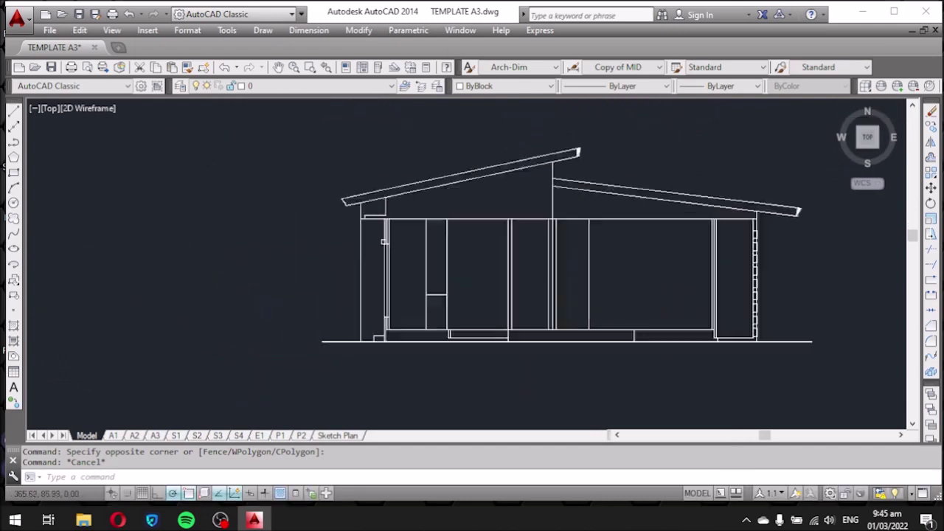
scroll(654, 298, up, 4)
scroll(655, 298, down, 4)
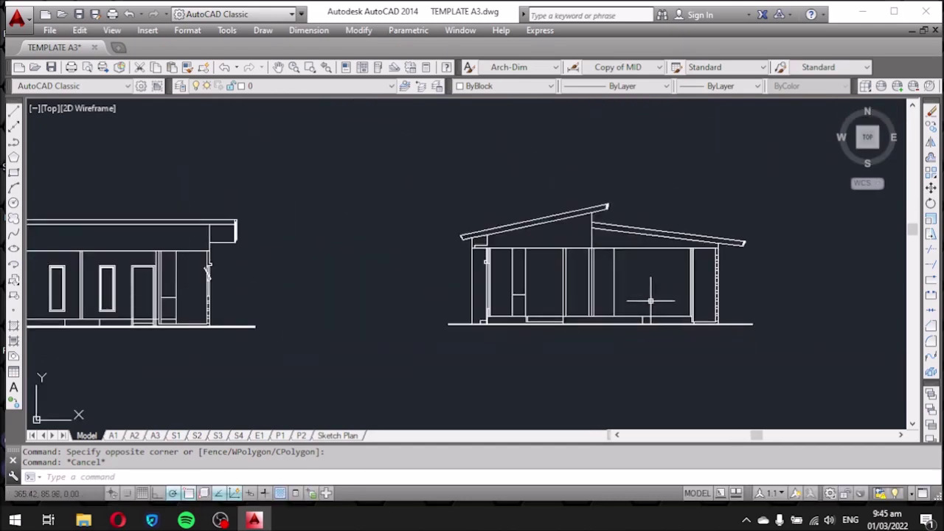
scroll(568, 318, down, 4)
scroll(332, 301, up, 8)
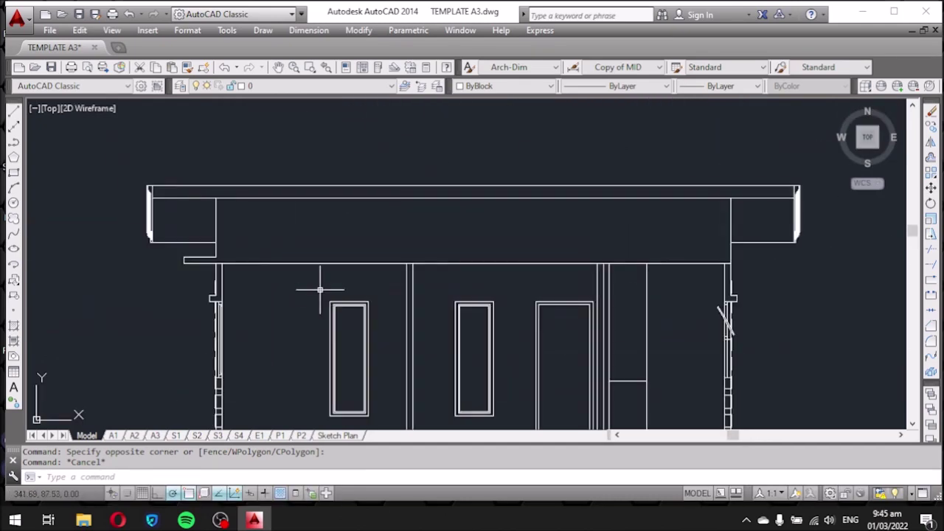
scroll(137, 216, up, 2)
scroll(148, 210, up, 2)
scroll(193, 199, down, 1)
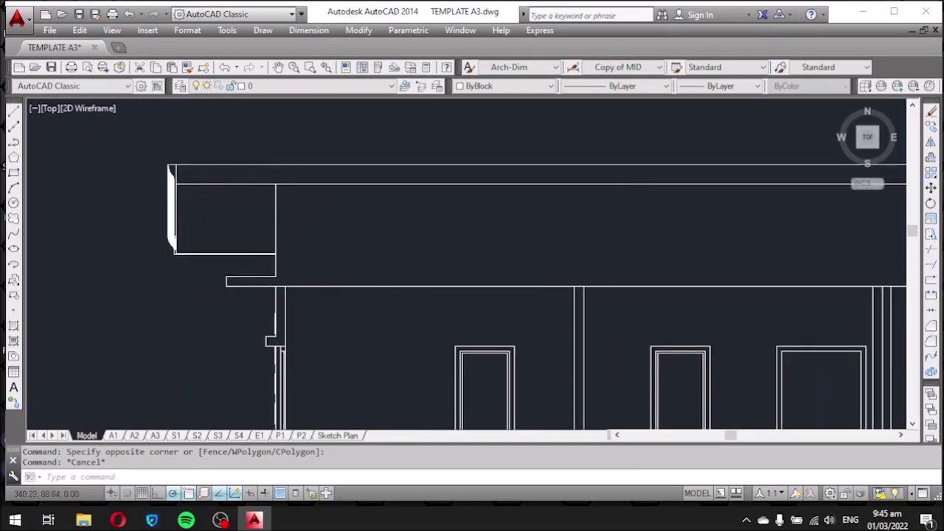
scroll(273, 205, down, 1)
scroll(274, 209, up, 2)
scroll(270, 202, down, 2)
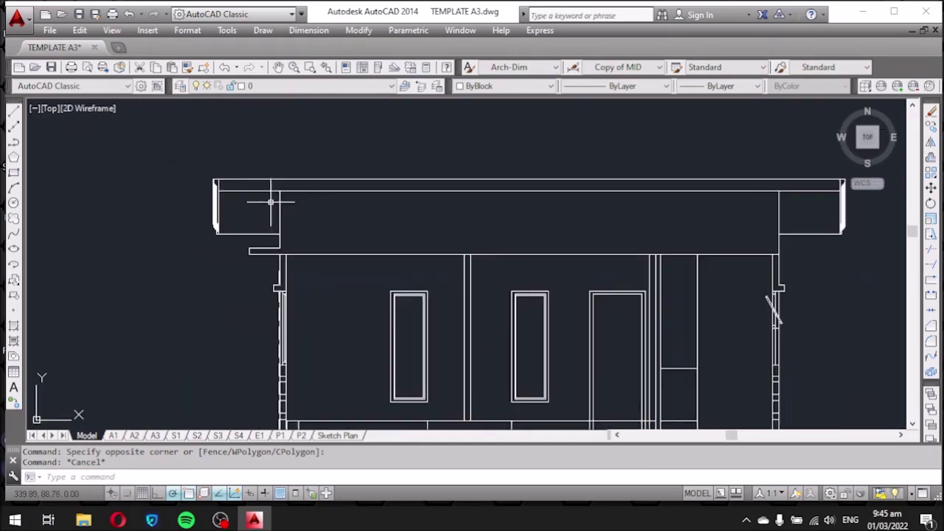
Erase the redundant inner roof line on the flat-roof elevation.
text(tr)
key(Return)
key(Escape)
click(388, 193)
click(384, 196)
key(Escape)
text(tr)
key(Return)
key(Return)
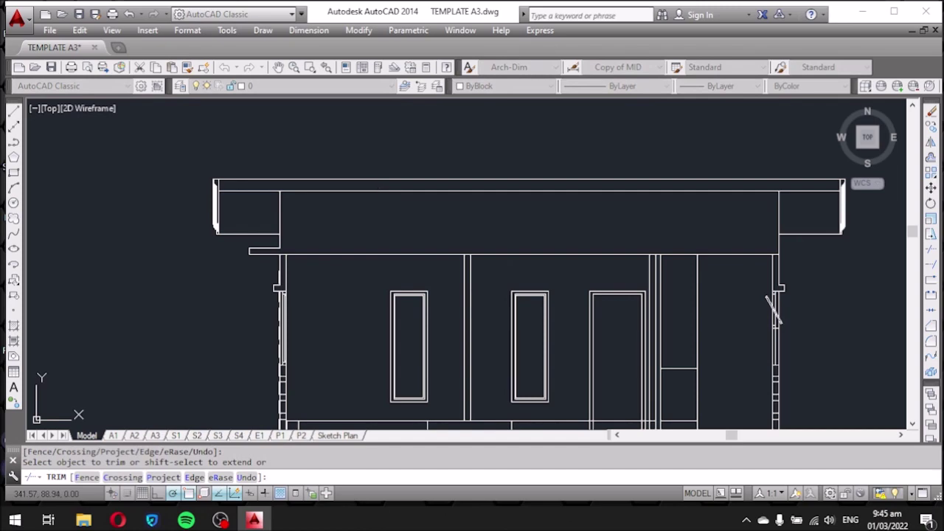
key(Escape)
click(373, 191)
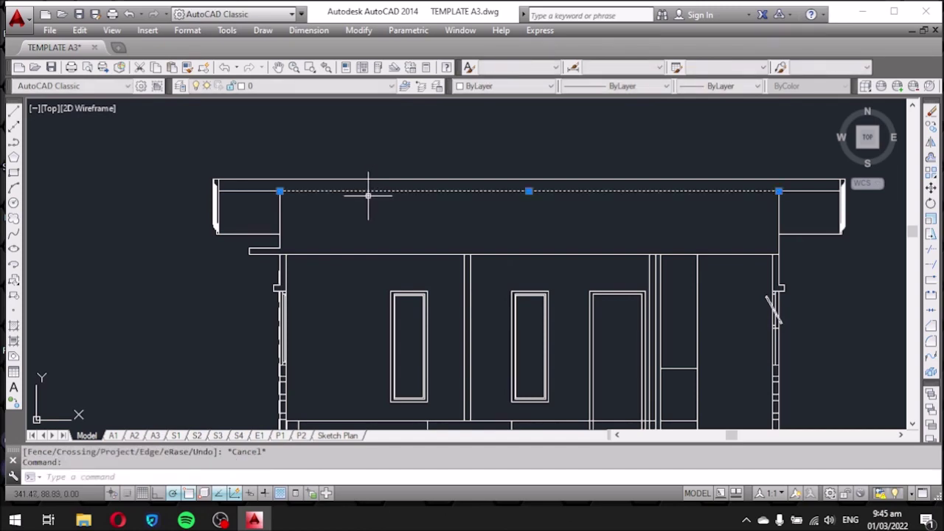
key(Delete)
Try trimming and polyline-editing the remaining roof outline, then cancel.
click(348, 190)
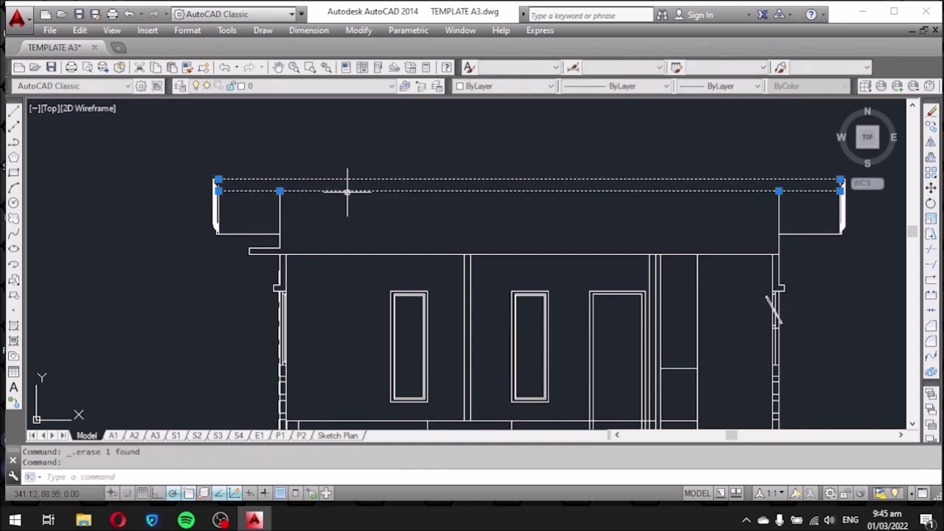
key(Escape)
text(tr)
key(Return)
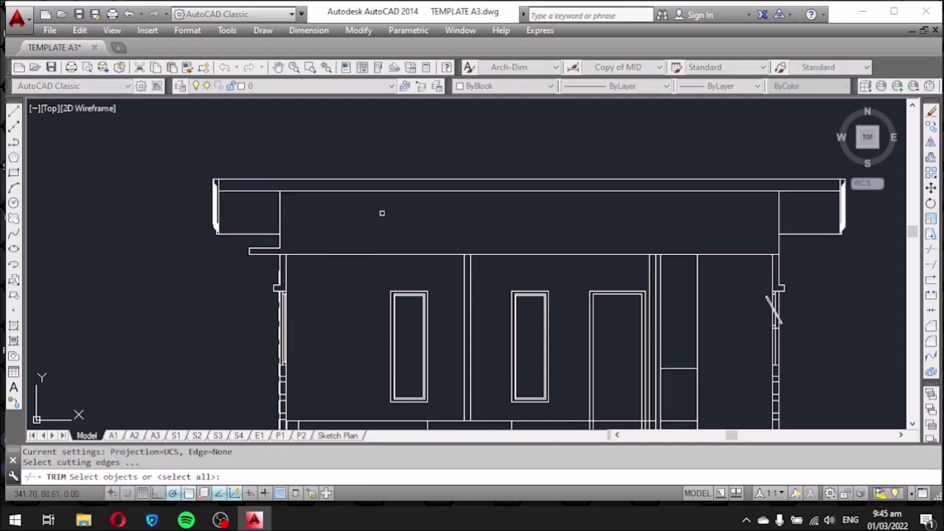
key(Return)
key(Escape)
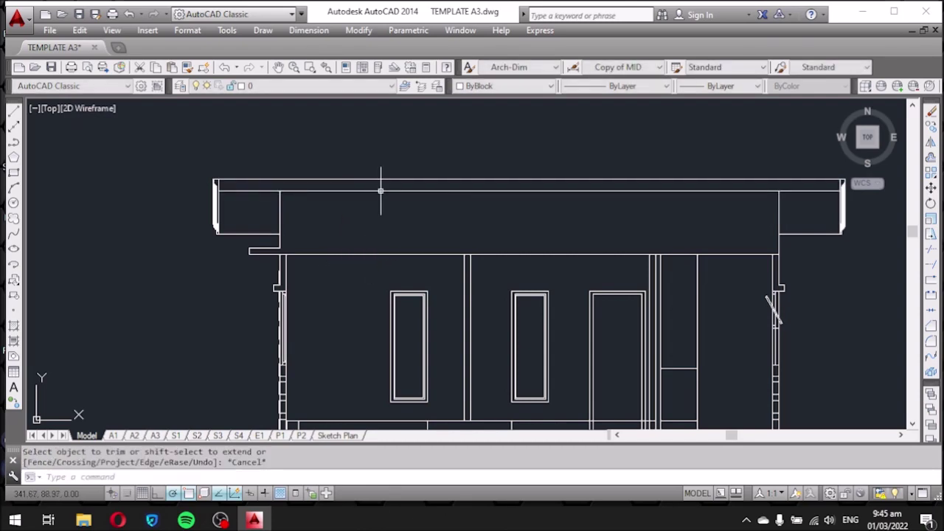
click(380, 191)
key(Escape)
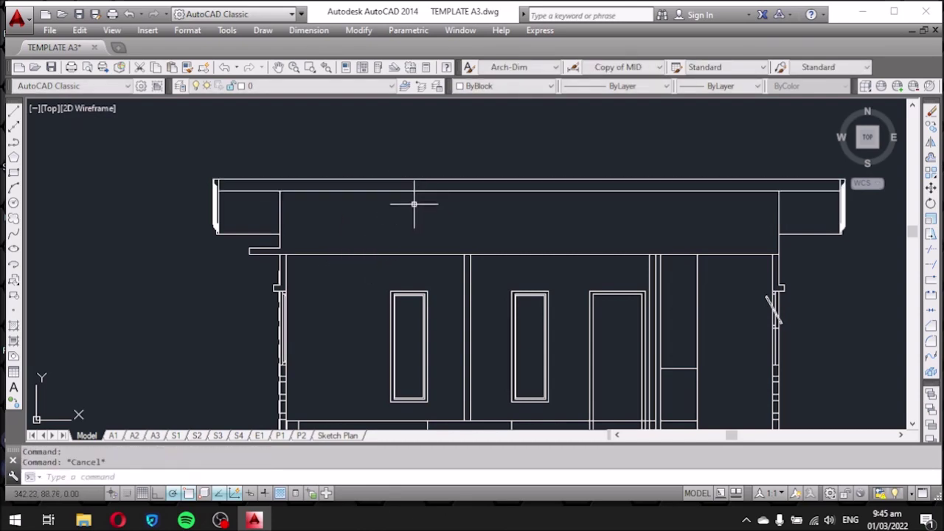
text(TR)
key(Return)
key(Return)
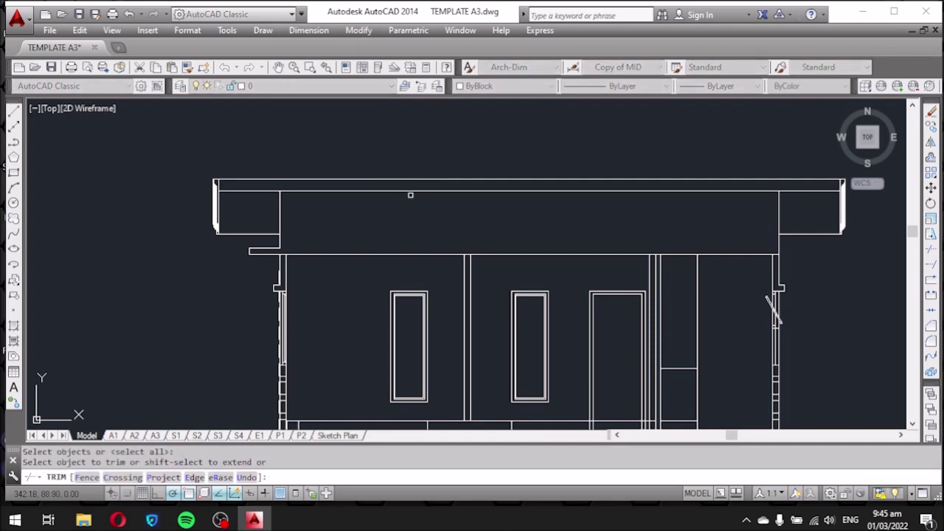
key(Escape)
click(411, 191)
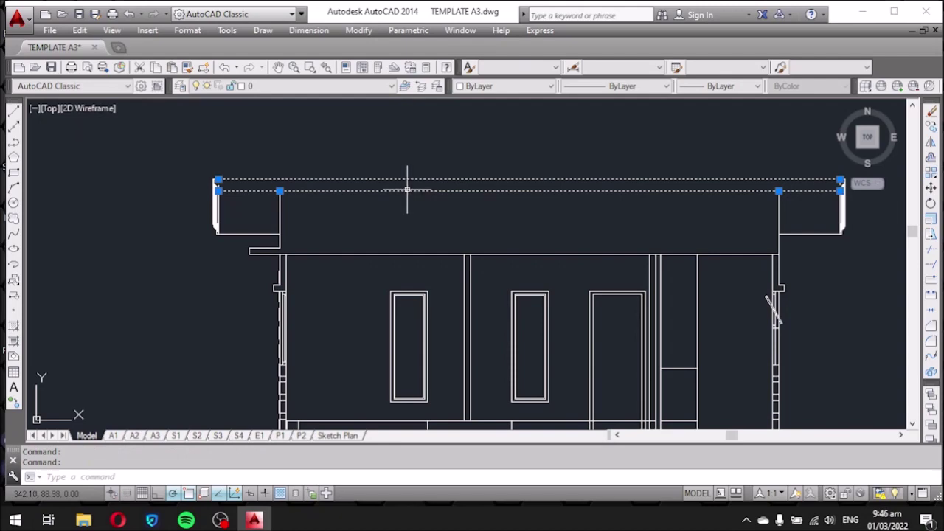
double_click(406, 189)
scroll(253, 190, up, 6)
scroll(251, 187, down, 2)
scroll(250, 186, down, 2)
key(Escape)
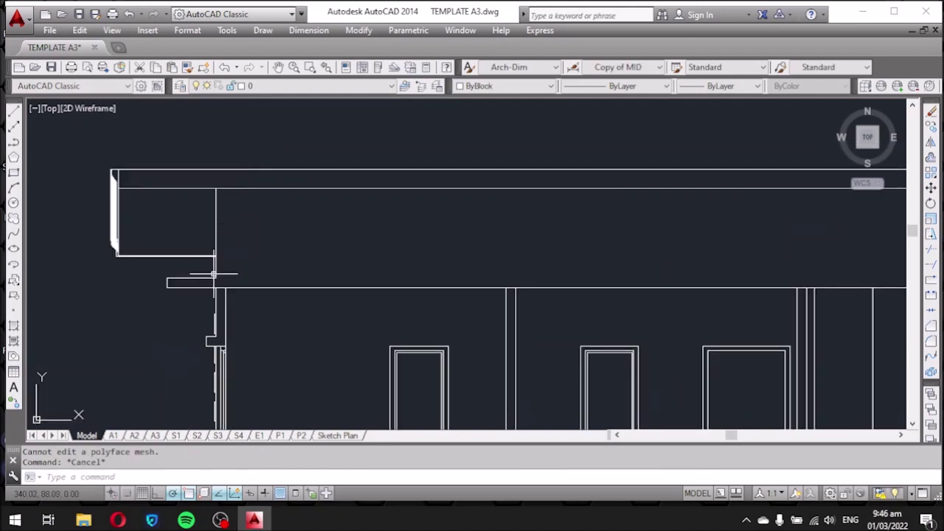
Erase the short stray line at the roof–wall junction.
scroll(216, 270, down, 2)
scroll(363, 253, down, 1)
scroll(274, 379, down, 2)
scroll(202, 312, up, 5)
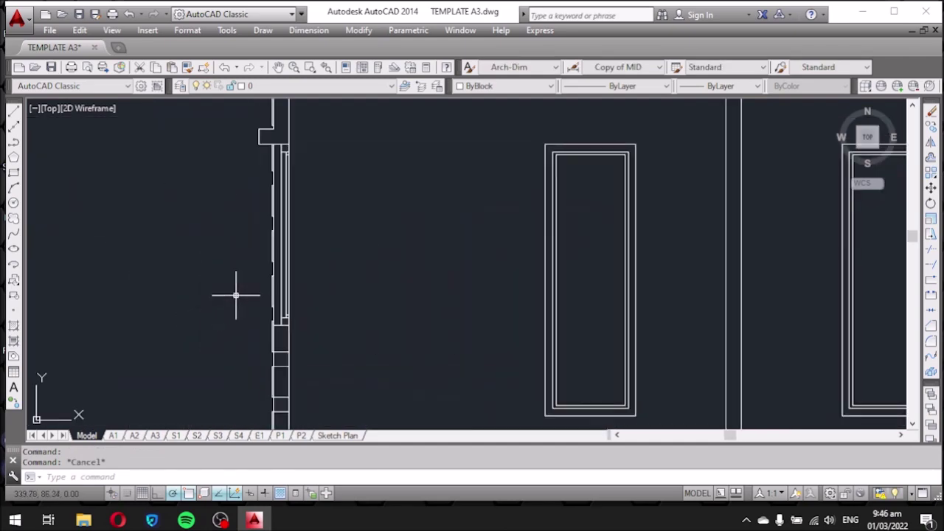
scroll(257, 294, down, 3)
scroll(267, 221, up, 5)
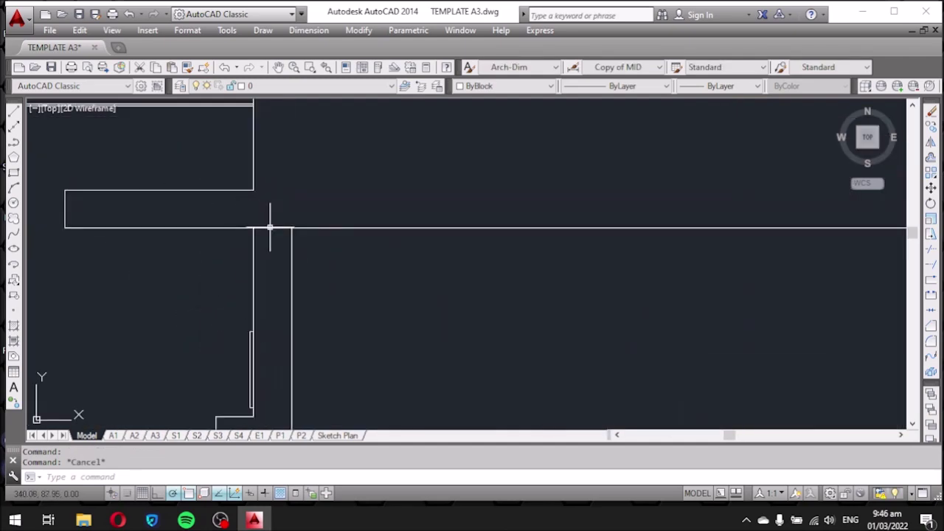
click(272, 228)
key(Delete)
Select the roof outline near the front elevation's left eave.
scroll(200, 217, down, 3)
scroll(236, 228, up, 3)
click(236, 228)
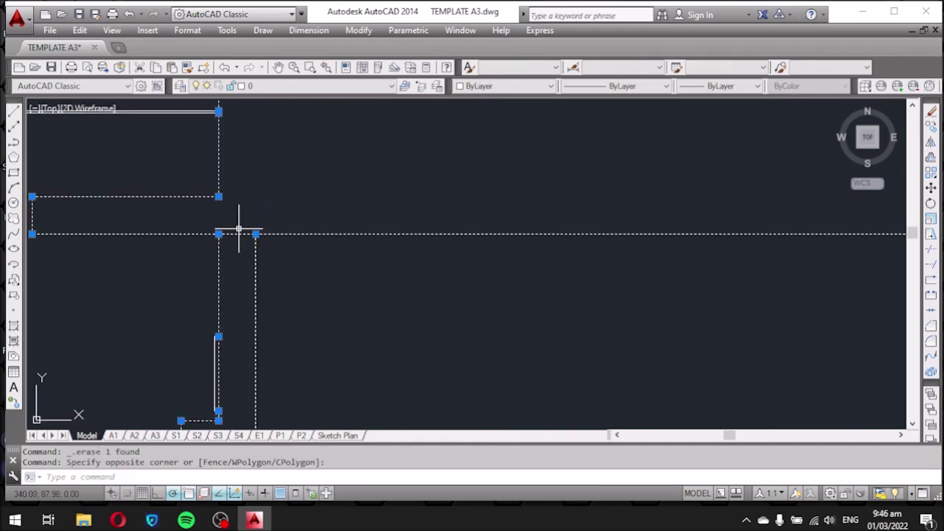
scroll(239, 229, down, 3)
key(Escape)
scroll(248, 206, down, 3)
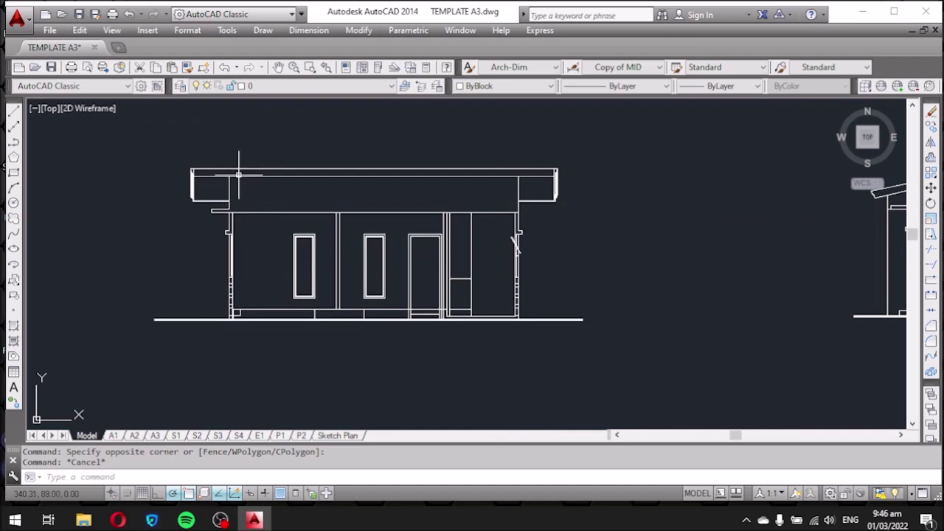
click(238, 175)
scroll(310, 189, down, 2)
Window-select the left elevation and explode it into separate lines.
key(Escape)
click(194, 150)
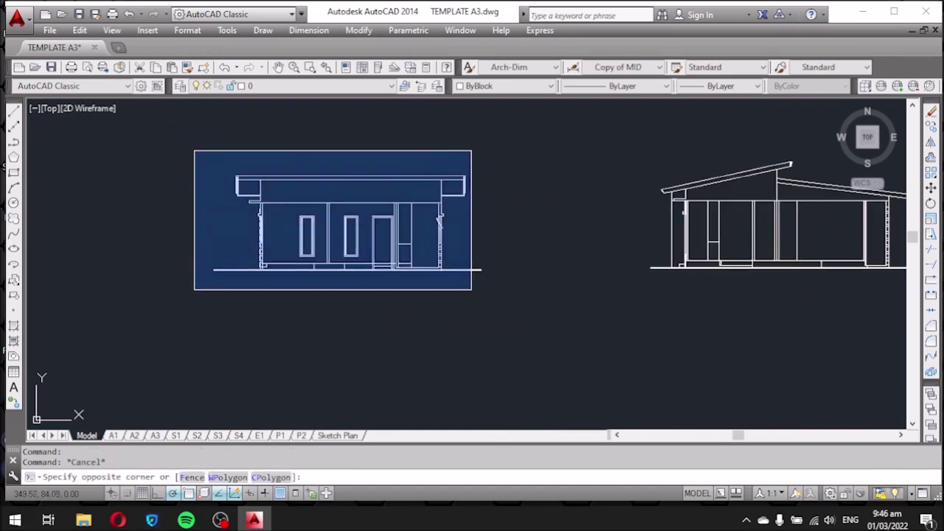
click(471, 290)
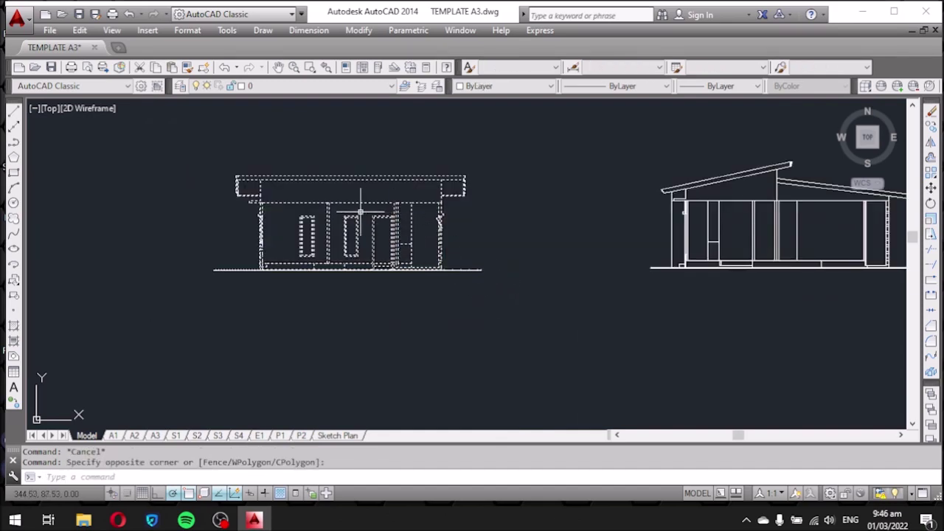
scroll(351, 198, up, 2)
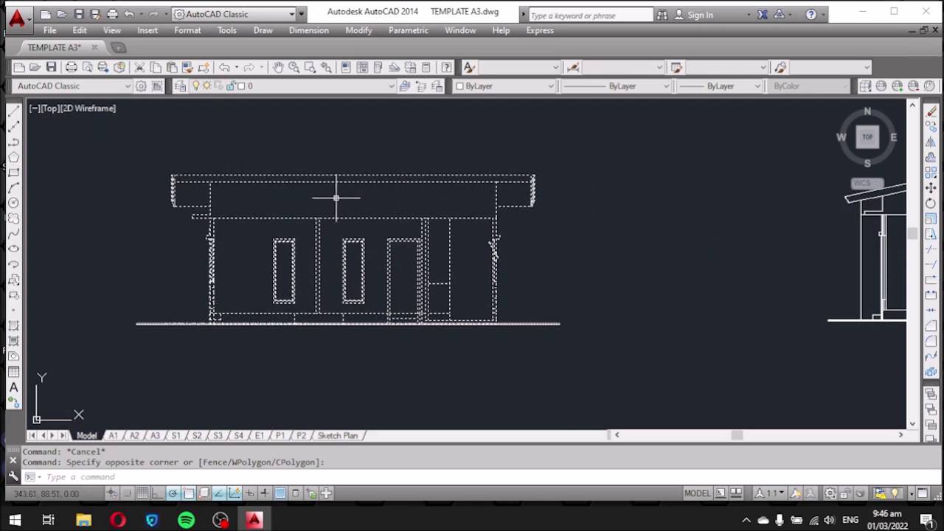
right_click(335, 198)
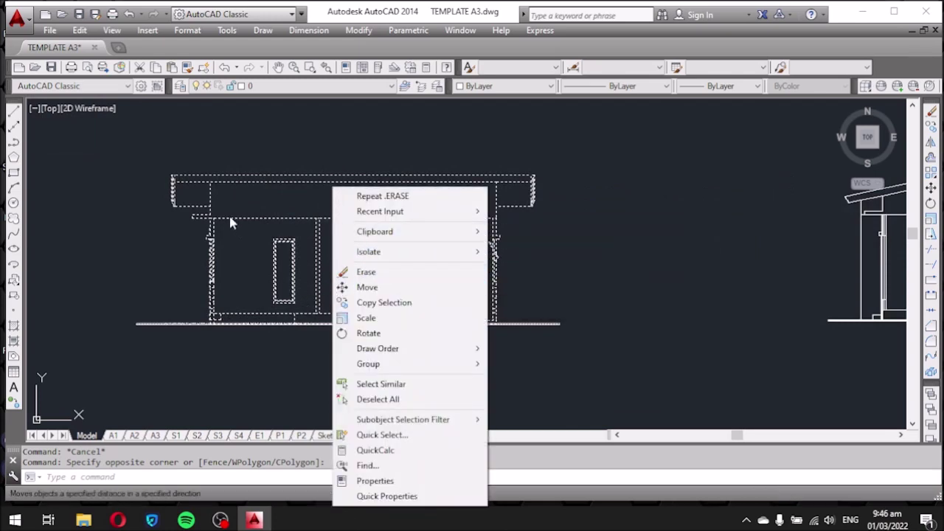
click(931, 373)
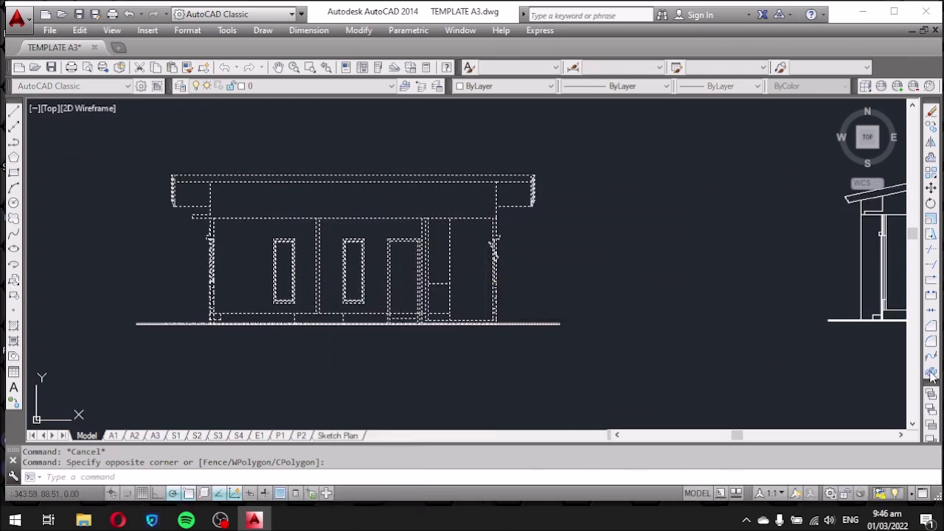
click(931, 373)
scroll(316, 179, down, 2)
Window-select the section drawing and explode it into separate lines.
middle_drag(691, 217, 488, 250)
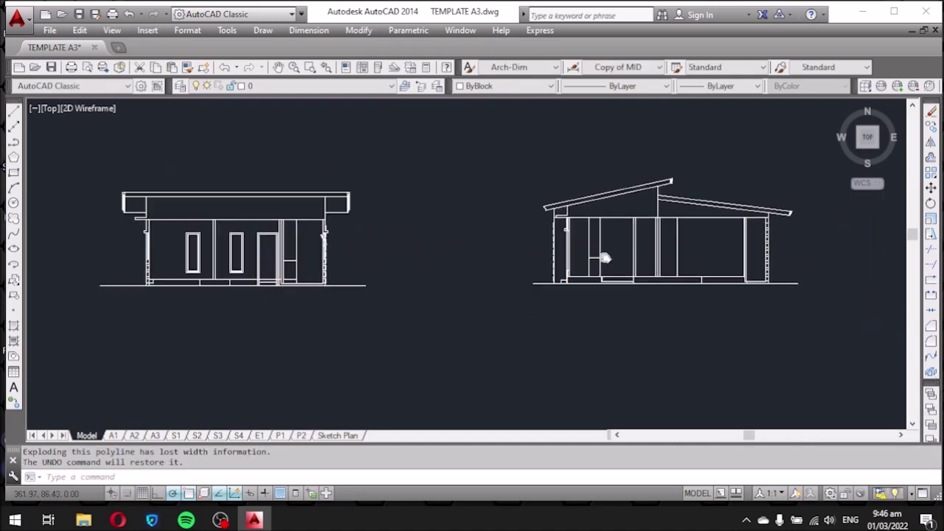
click(365, 156)
click(725, 318)
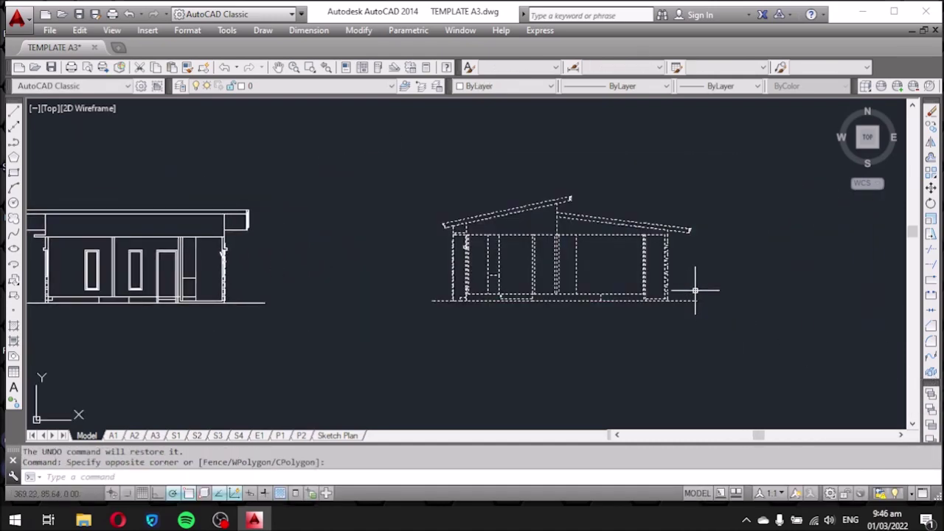
click(931, 373)
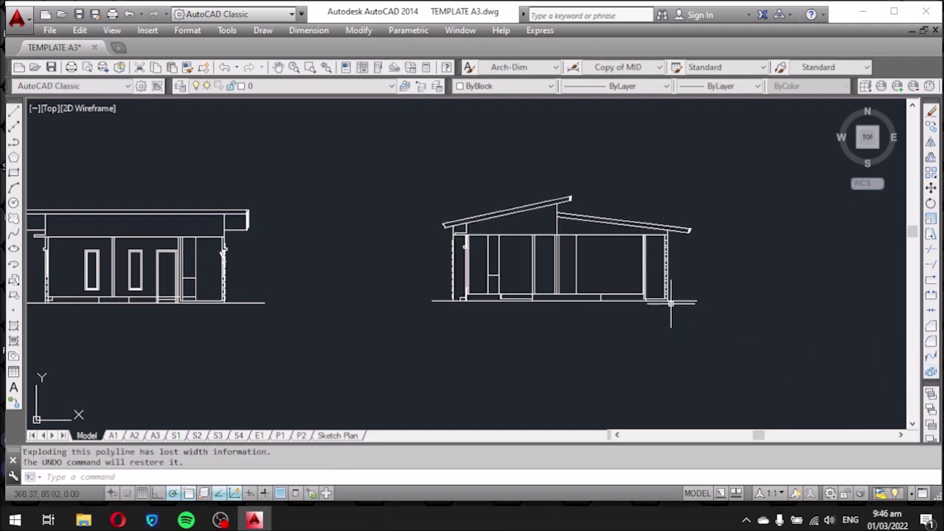
Erase the redundant top roof line from the elevation.
scroll(774, 246, down, 3)
scroll(536, 258, up, 5)
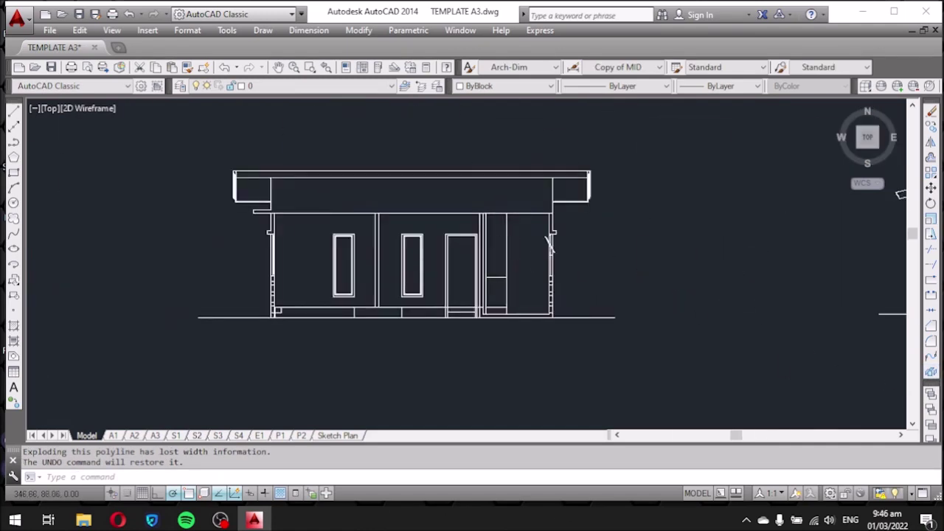
scroll(512, 204, up, 4)
scroll(416, 175, down, 2)
click(418, 171)
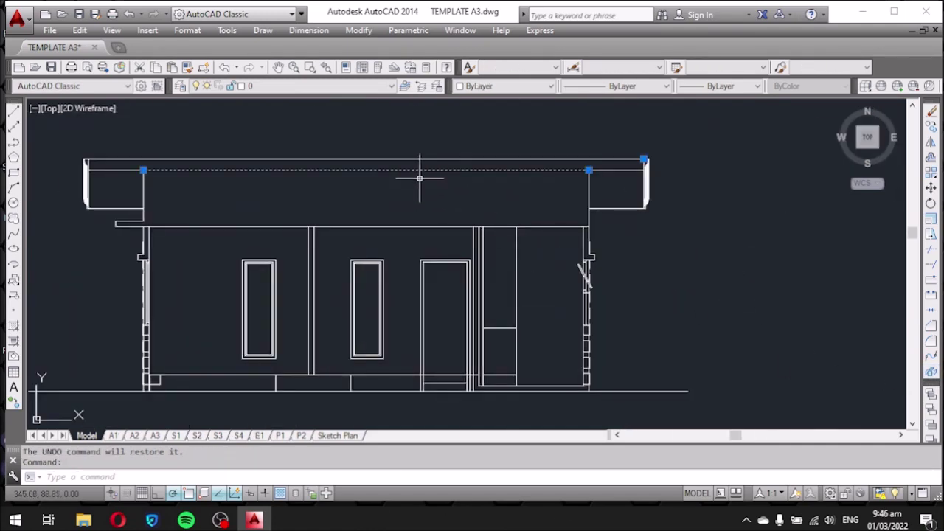
key(Escape)
click(523, 170)
key(Delete)
Window-select and erase the redundant base lines at the lower right of the elevation.
scroll(372, 176, down, 4)
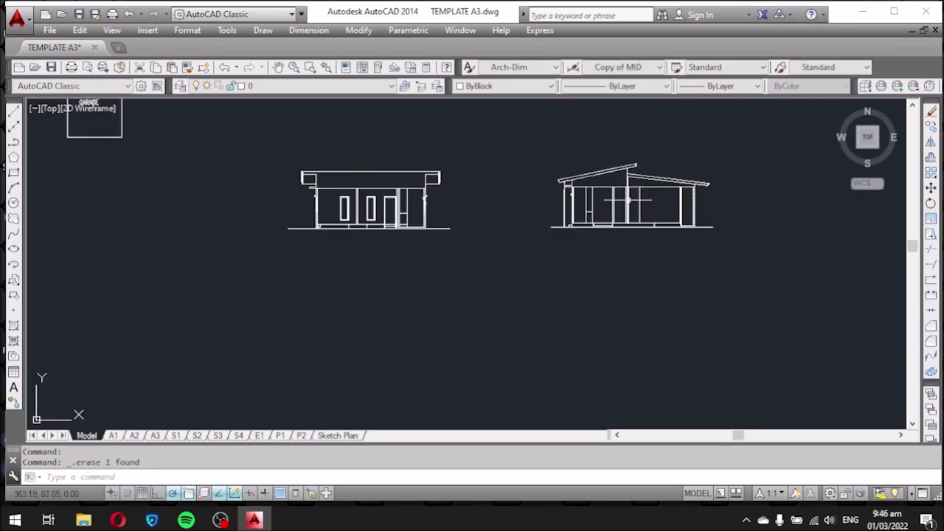
scroll(628, 200, up, 7)
scroll(525, 214, down, 3)
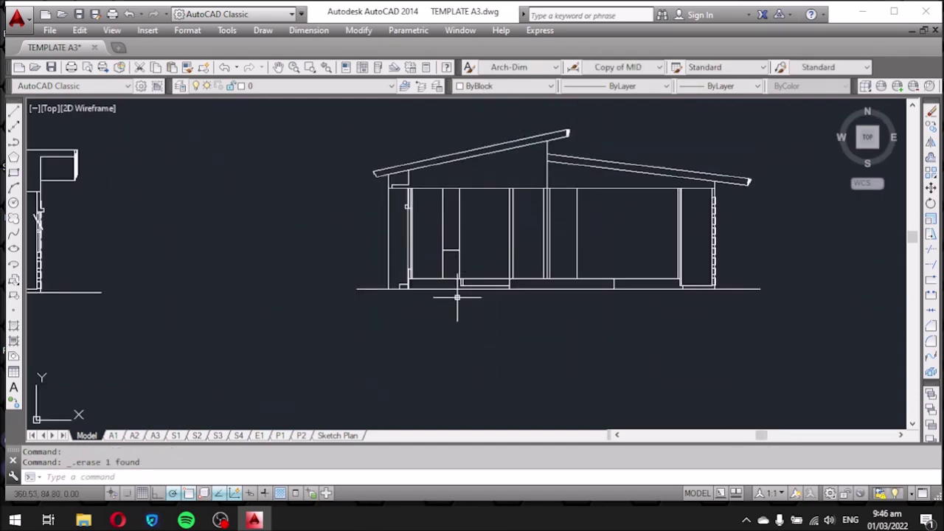
scroll(458, 290, up, 4)
scroll(505, 279, up, 2)
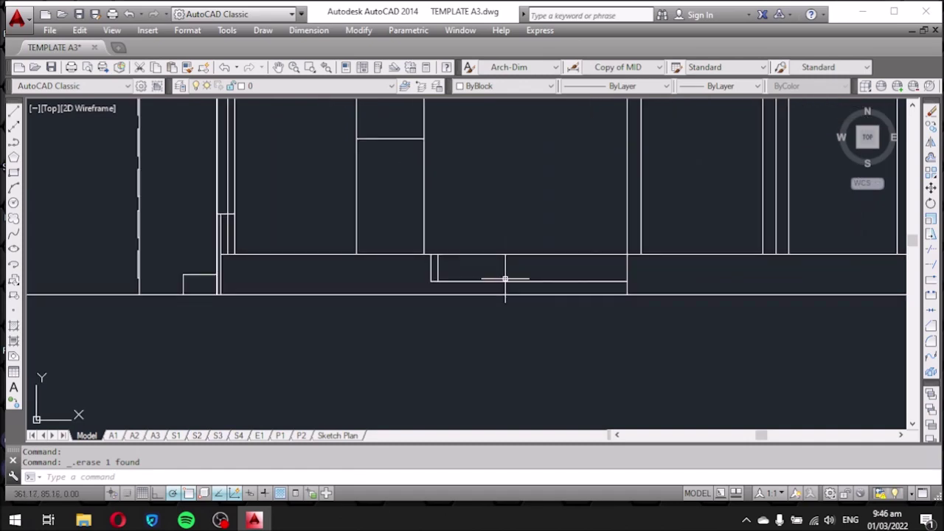
drag(631, 288, 431, 261)
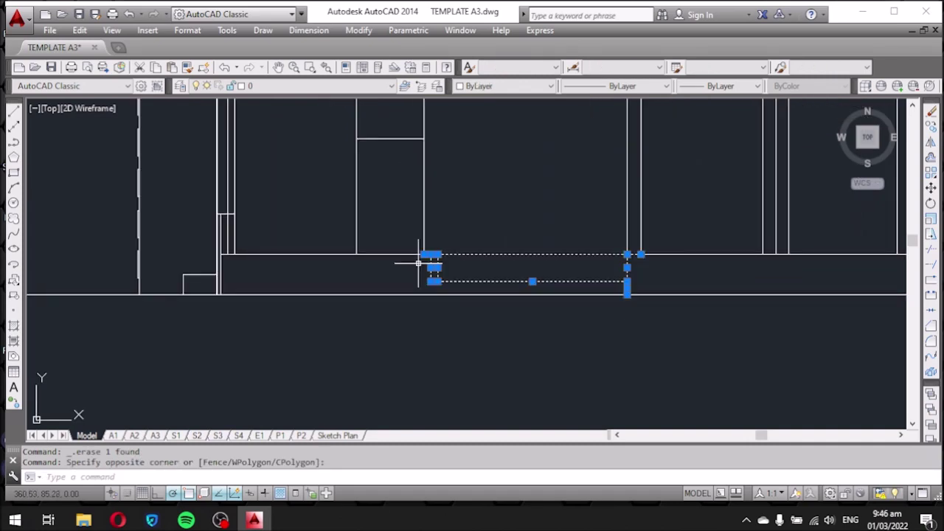
key(Delete)
Erase a few leftover base lines and a stray line near the corner.
scroll(361, 272, down, 5)
scroll(626, 270, up, 5)
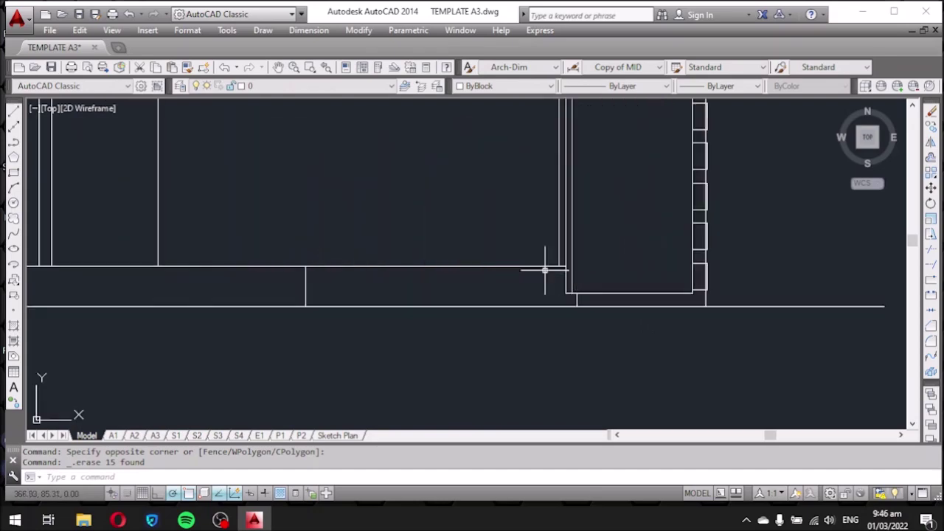
drag(346, 281, 268, 257)
key(Delete)
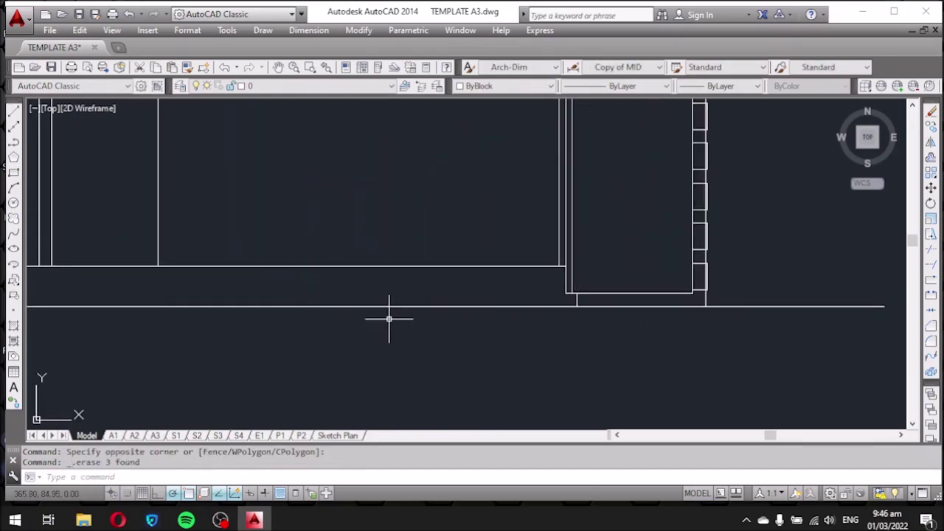
scroll(582, 299, up, 2)
scroll(582, 299, up, 1)
drag(586, 297, 507, 329)
key(Delete)
key(Delete)
Erase the short horizontal line at the wall/roof corner.
scroll(493, 340, down, 2)
scroll(571, 289, up, 3)
scroll(547, 336, up, 3)
scroll(565, 300, up, 2)
scroll(565, 299, up, 2)
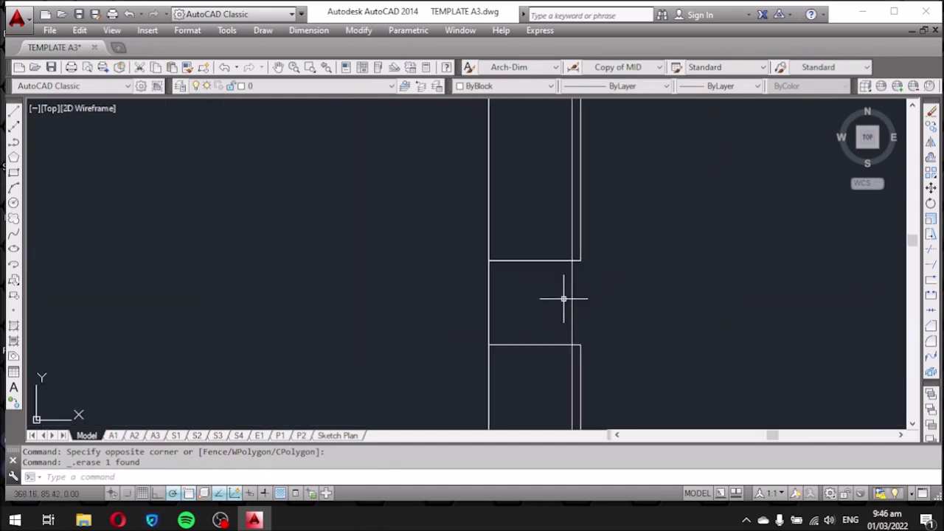
scroll(565, 296, down, 6)
scroll(594, 295, down, 1)
scroll(604, 310, down, 1)
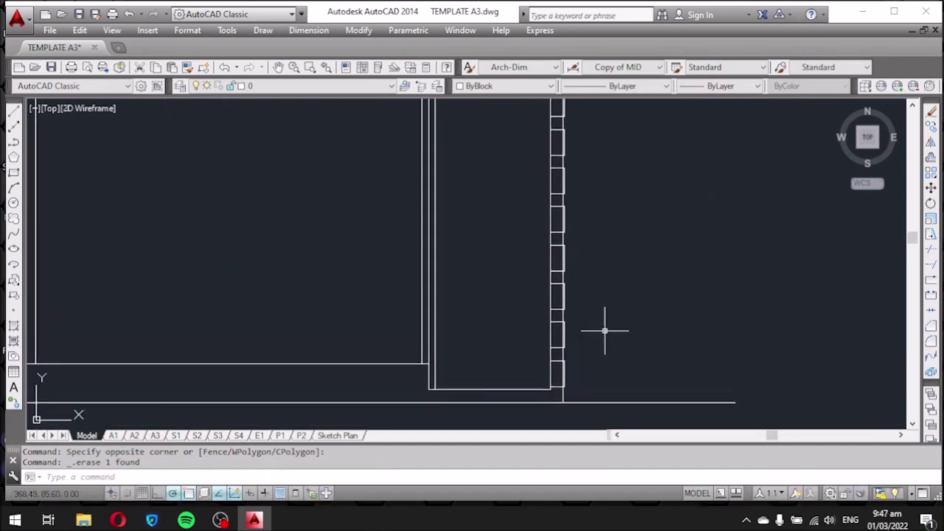
scroll(605, 332, down, 1)
scroll(573, 147, up, 3)
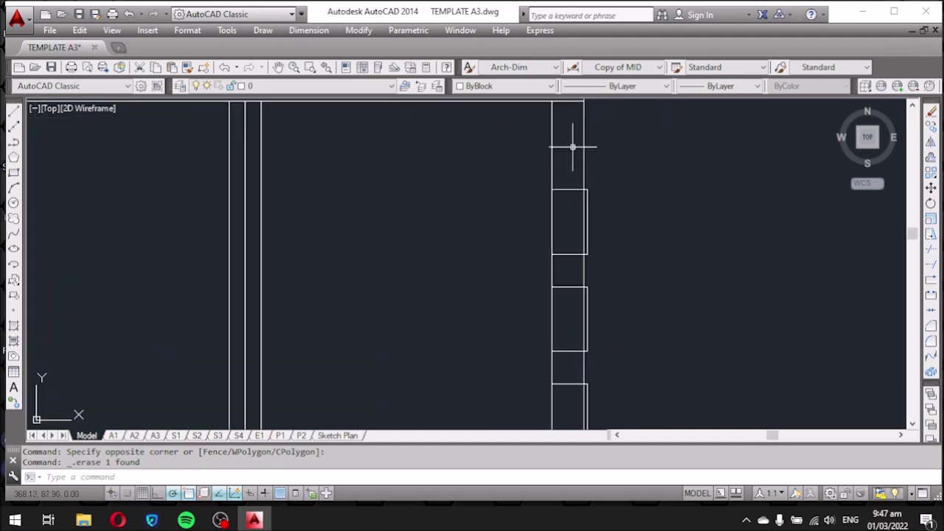
scroll(568, 165, down, 3)
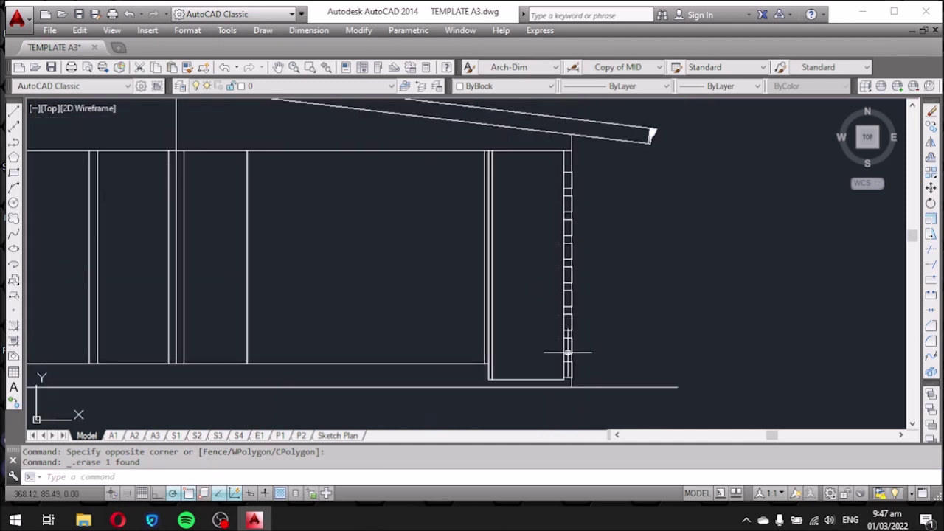
scroll(562, 155, up, 3)
click(579, 166)
click(569, 158)
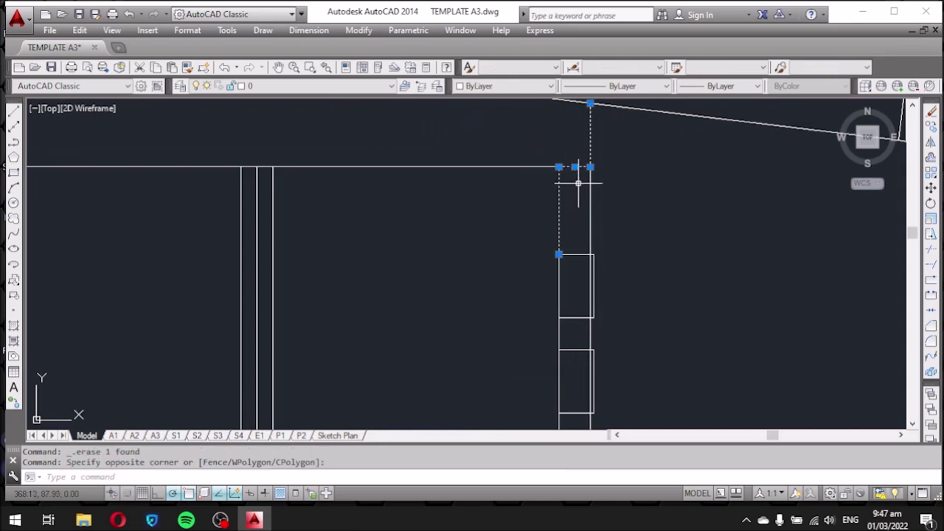
key(Escape)
click(568, 168)
key(Delete)
Select the corner segment and try trimming it with TR, then cancel.
click(574, 167)
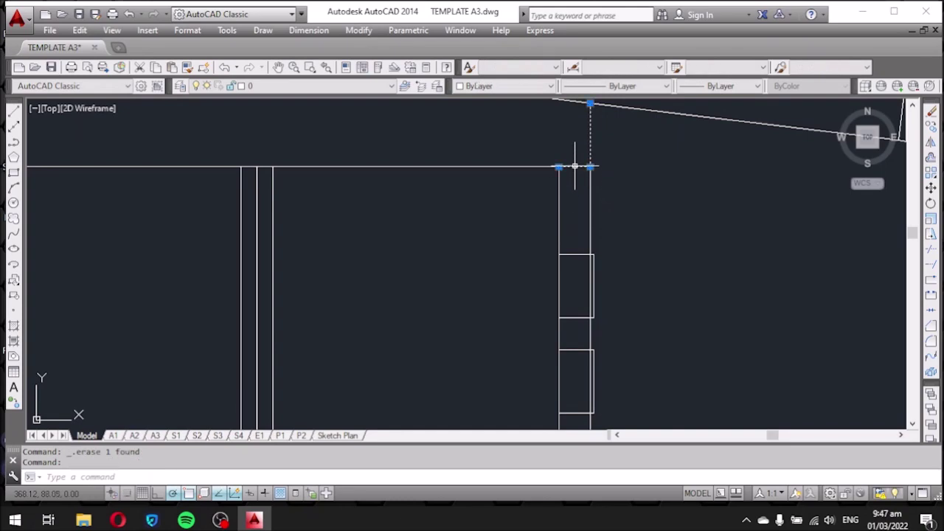
key(Escape)
scroll(575, 181, up, 2)
scroll(573, 181, up, 2)
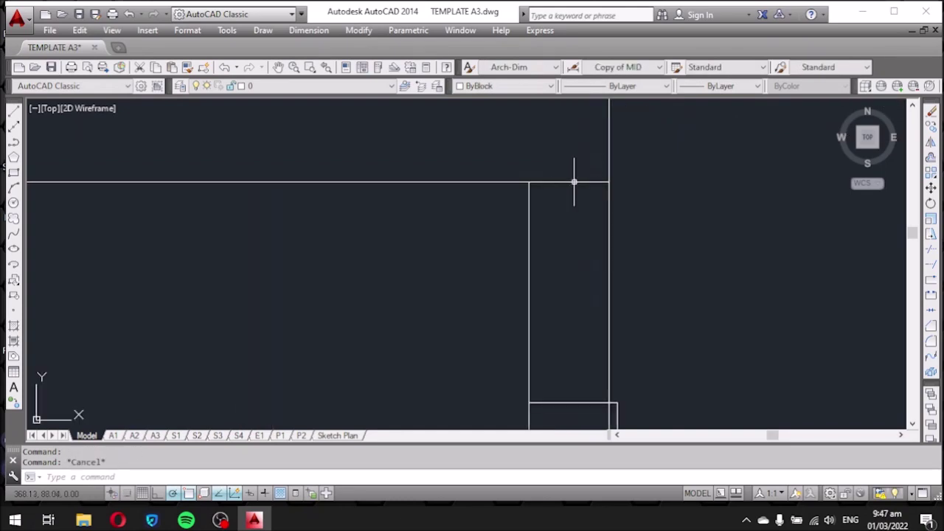
click(574, 182)
scroll(577, 219, down, 4)
key(Escape)
text(tr)
key(Return)
key(Return)
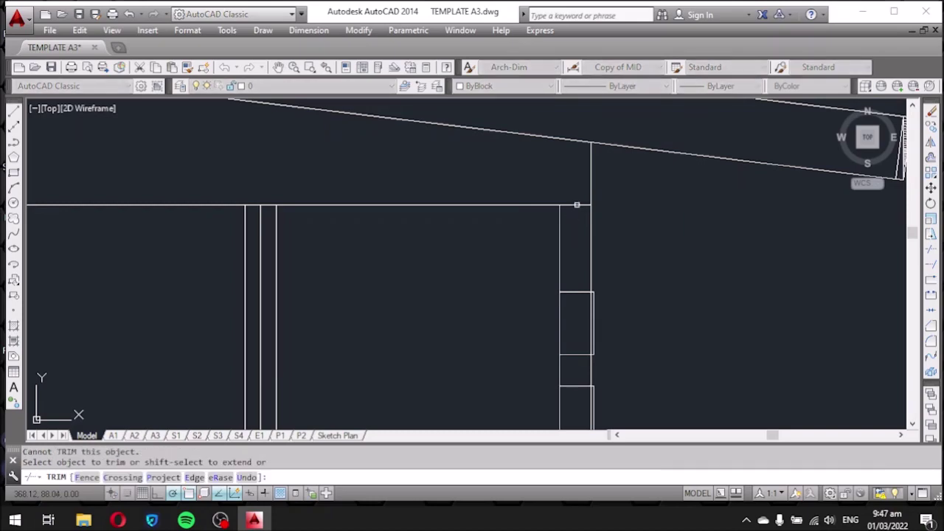
key(Escape)
Window the vertical dashed line at the corner and attempt to explode it, then cancel.
click(577, 205)
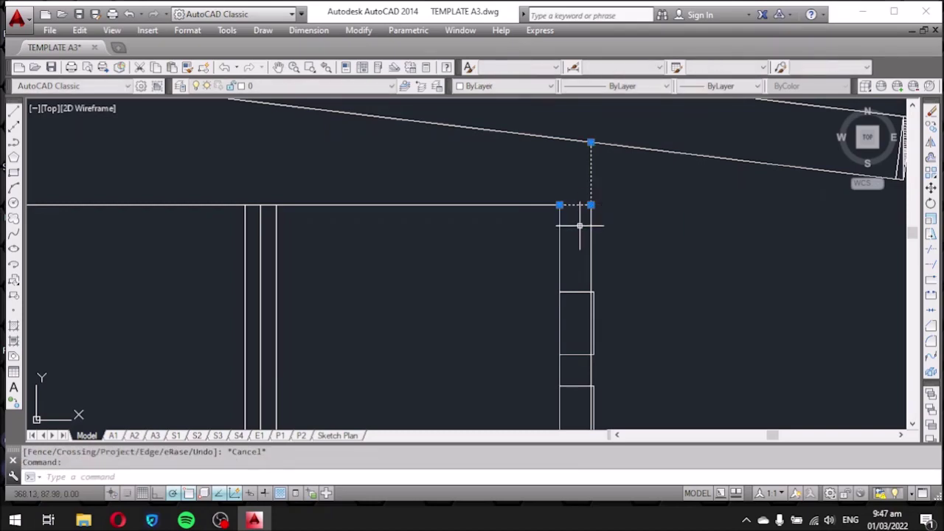
key(Escape)
click(535, 122)
click(624, 215)
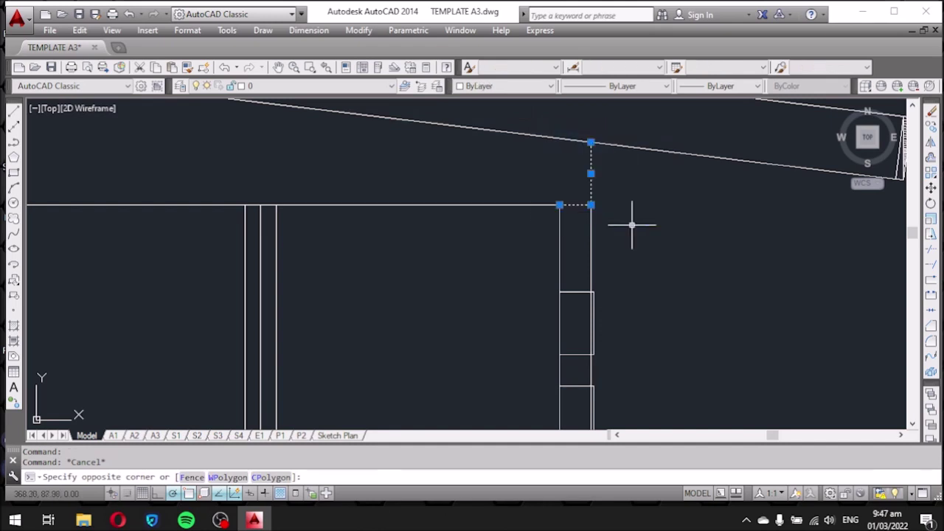
click(931, 374)
key(Escape)
Erase the corner polyline where the wall top meets the roof edge.
click(583, 206)
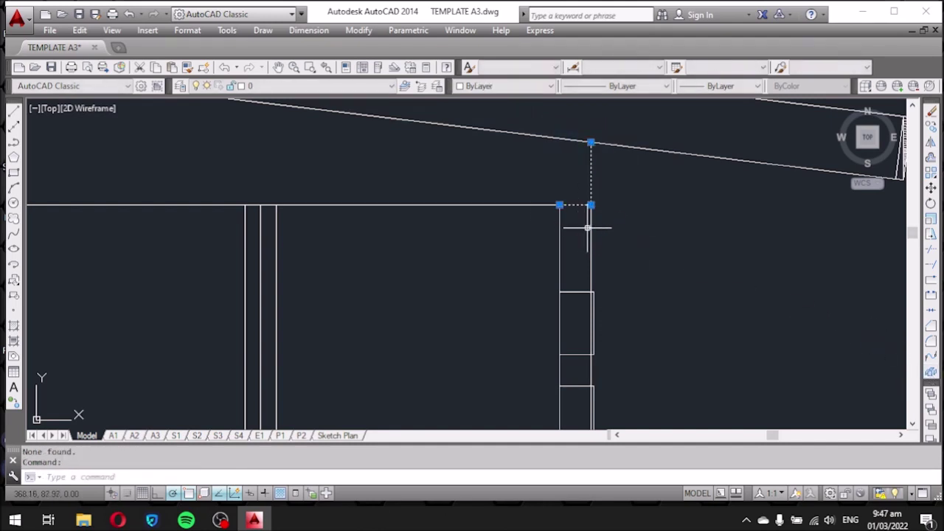
scroll(598, 221, down, 5)
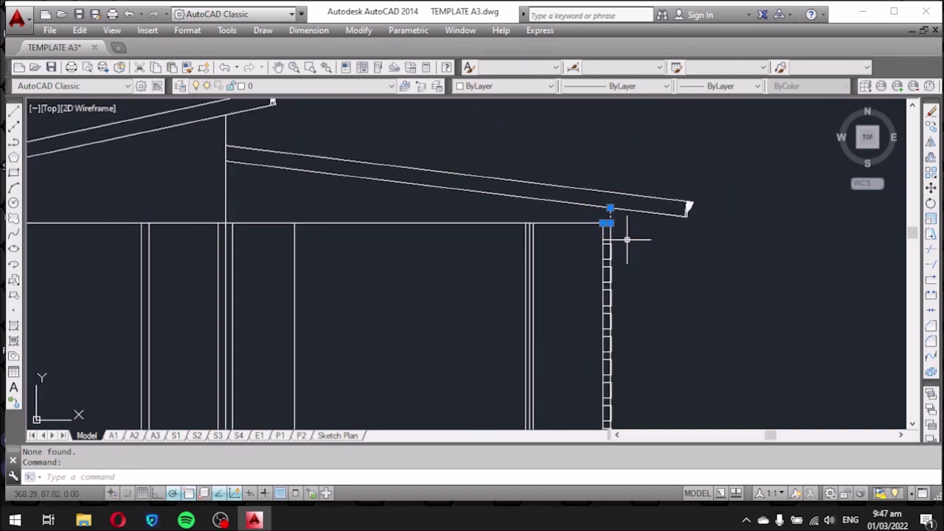
key(Delete)
scroll(607, 225, up, 3)
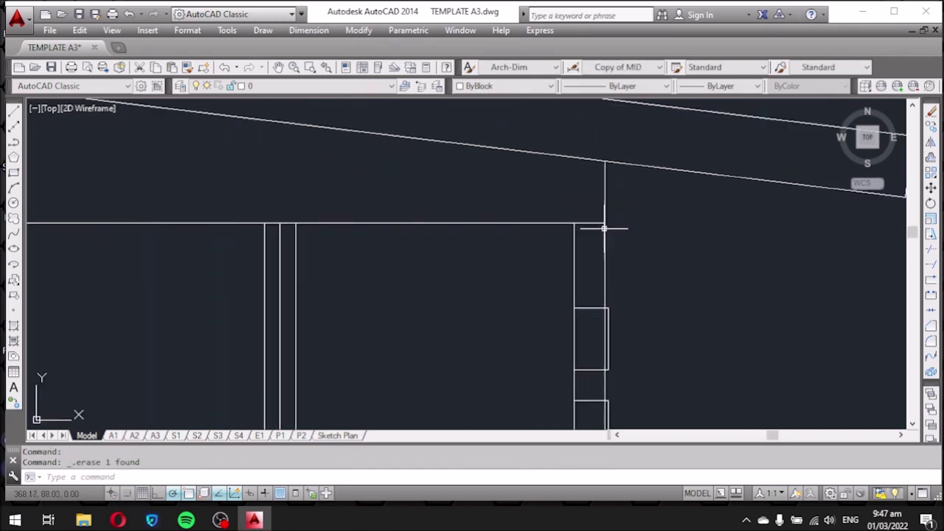
click(592, 222)
key(Escape)
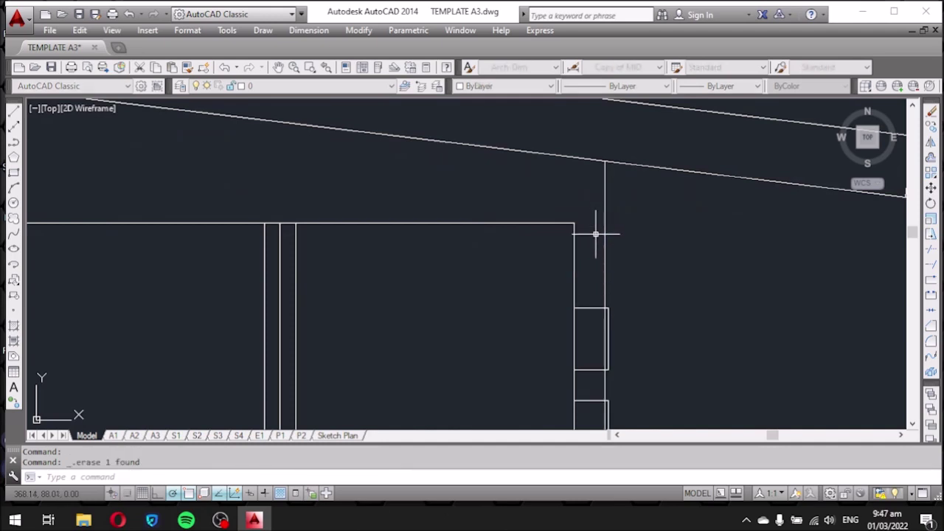
Zoom toward the ladder base and start, then cancel, a crossing window.
scroll(634, 183, down, 3)
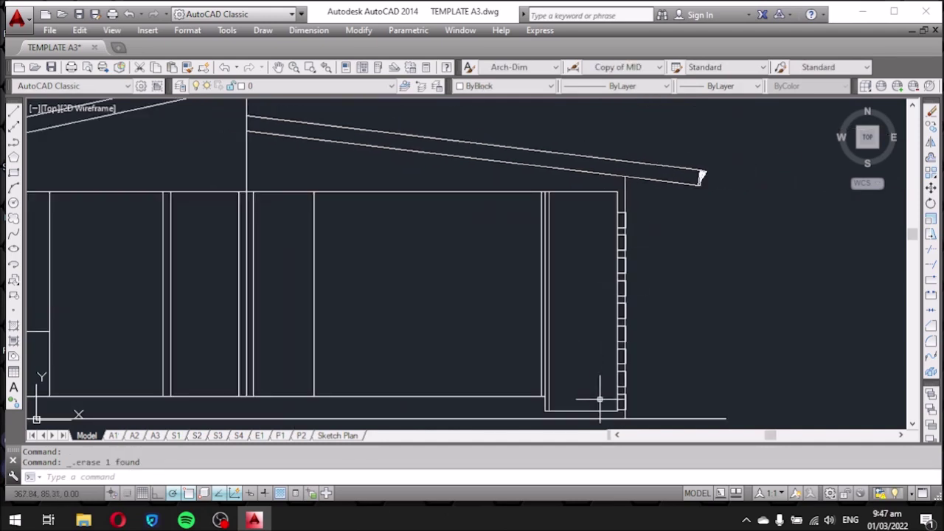
scroll(590, 371, up, 1)
scroll(618, 384, up, 4)
scroll(564, 366, down, 2)
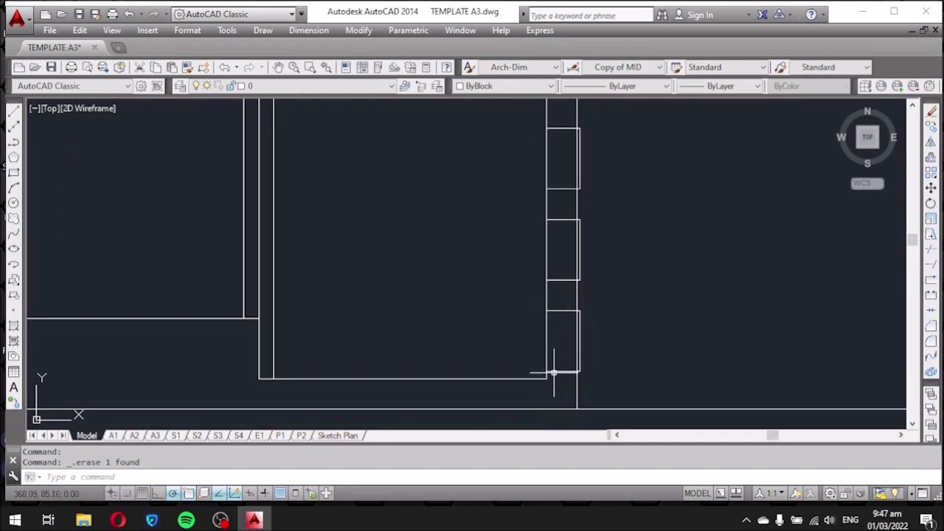
click(568, 391)
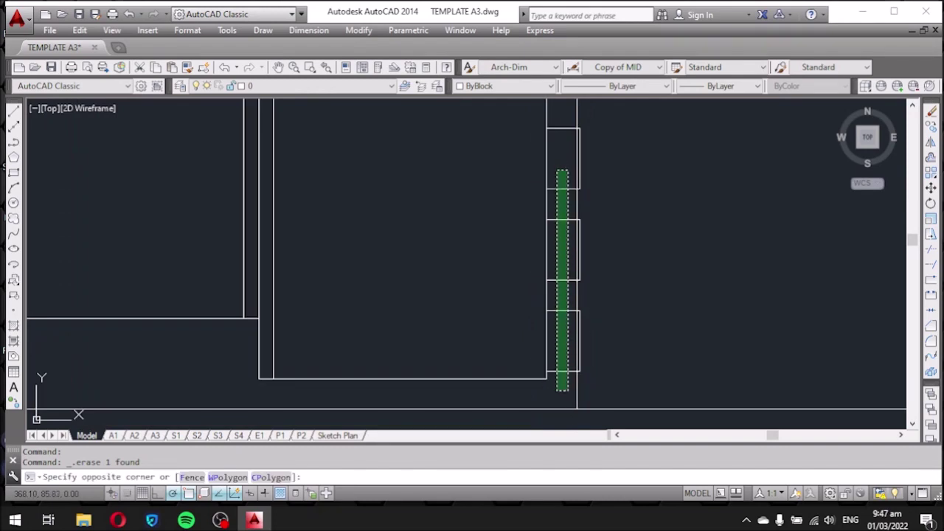
key(Escape)
scroll(618, 257, down, 4)
scroll(616, 283, down, 4)
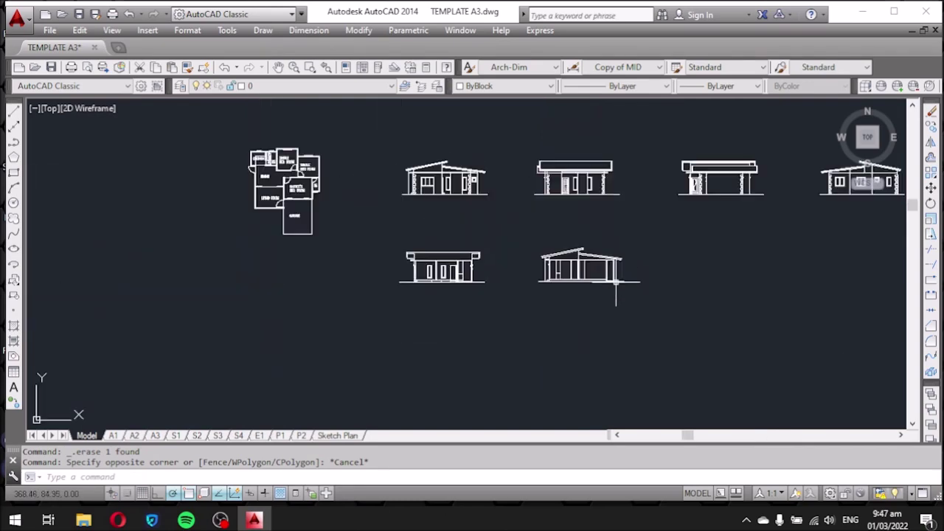
Crossing-window and erase the first 21 ladder lines along the right wall.
scroll(413, 196, up, 2)
scroll(472, 192, up, 2)
scroll(514, 180, up, 3)
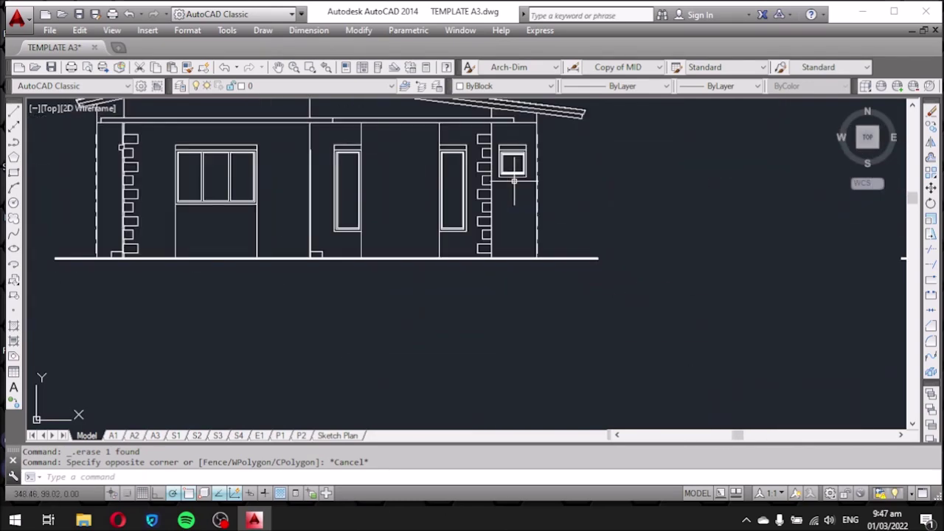
scroll(472, 169, down, 5)
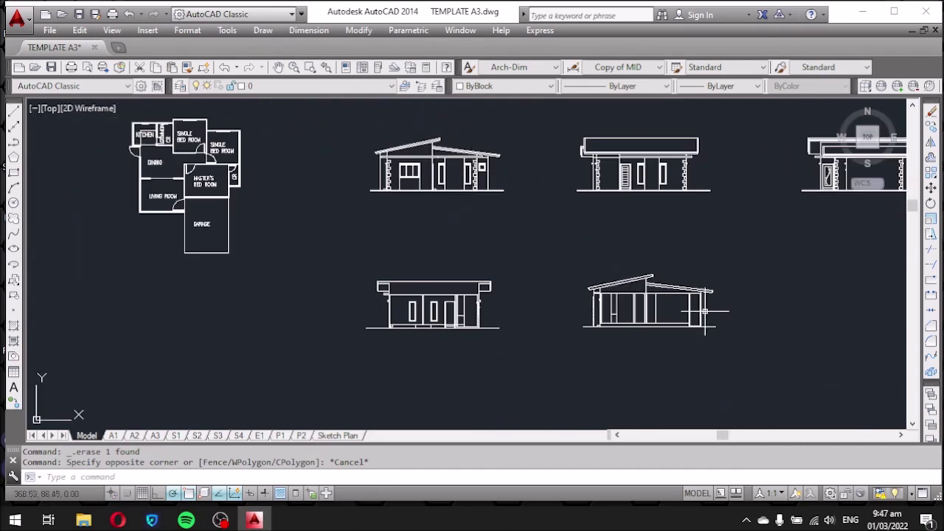
scroll(705, 311, up, 5)
scroll(685, 317, up, 3)
middle_drag(637, 347, 601, 222)
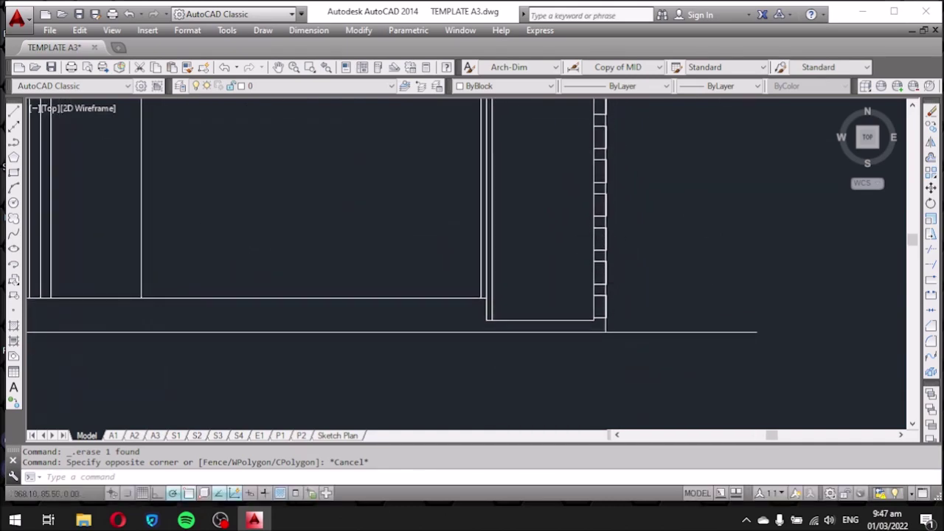
scroll(614, 364, up, 5)
scroll(603, 315, down, 2)
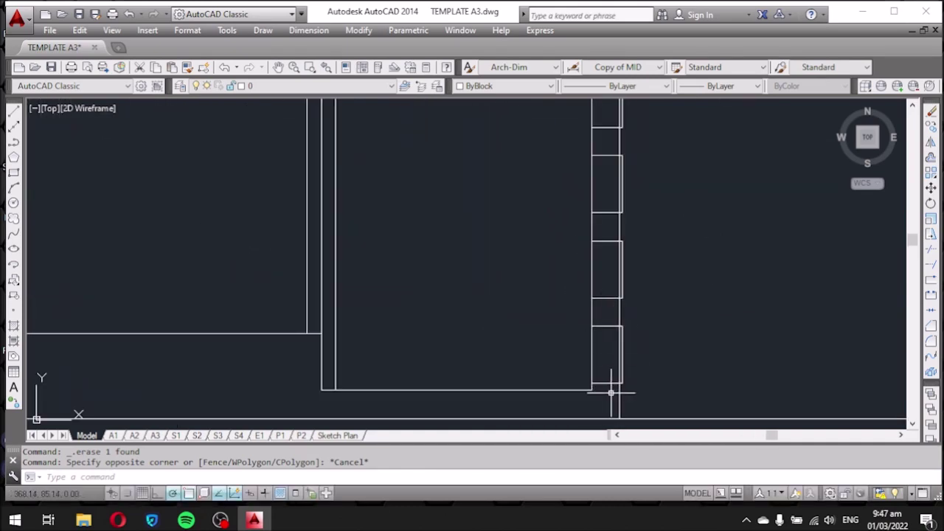
click(619, 394)
click(599, 125)
middle_drag(685, 199, 636, 339)
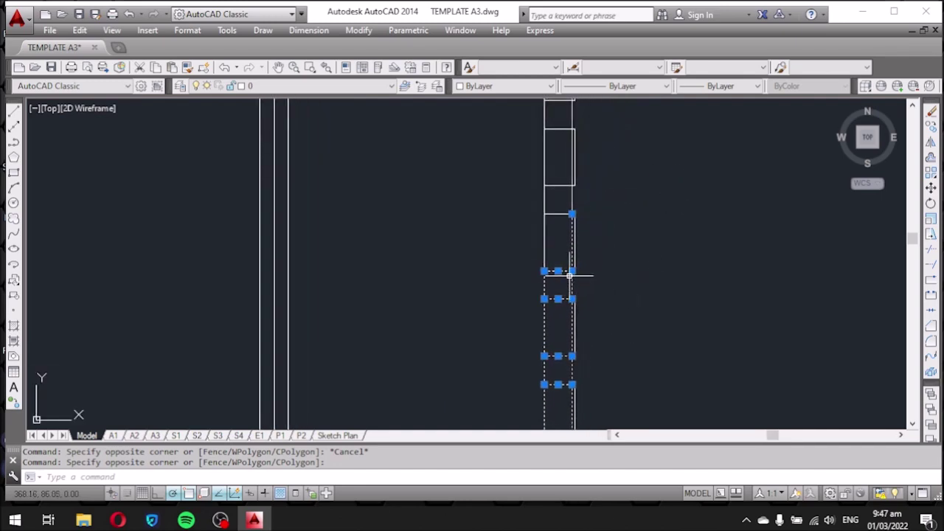
key(Delete)
Erase the remaining 27 ladder lines further down the wall.
scroll(582, 236, down, 2)
middle_drag(603, 184, 572, 287)
click(549, 357)
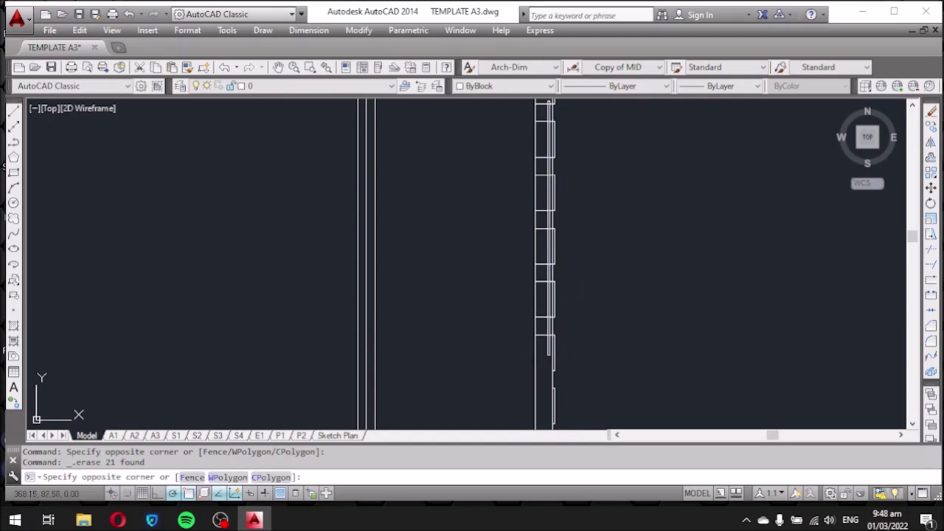
click(543, 108)
key(Delete)
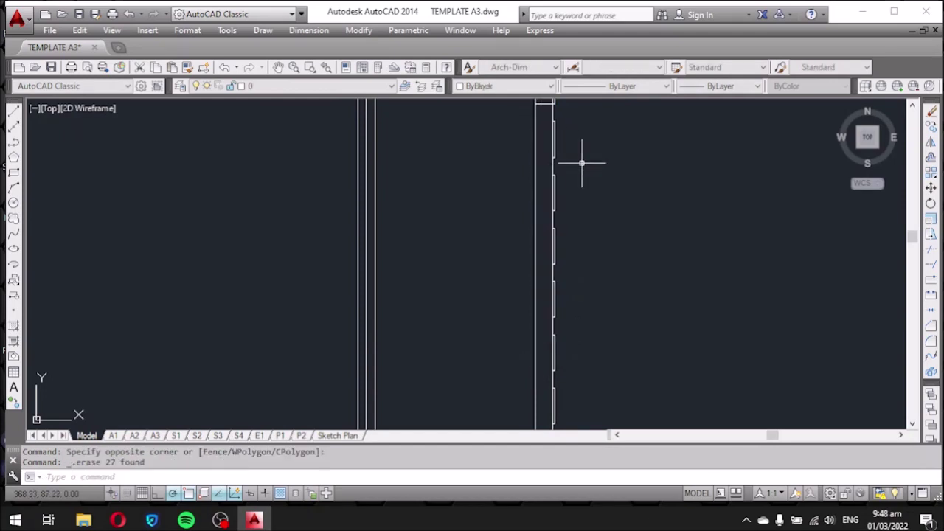
middle_drag(582, 160, 585, 287)
Erase the 6 leftover objects of the rectangle at the wall base.
click(553, 237)
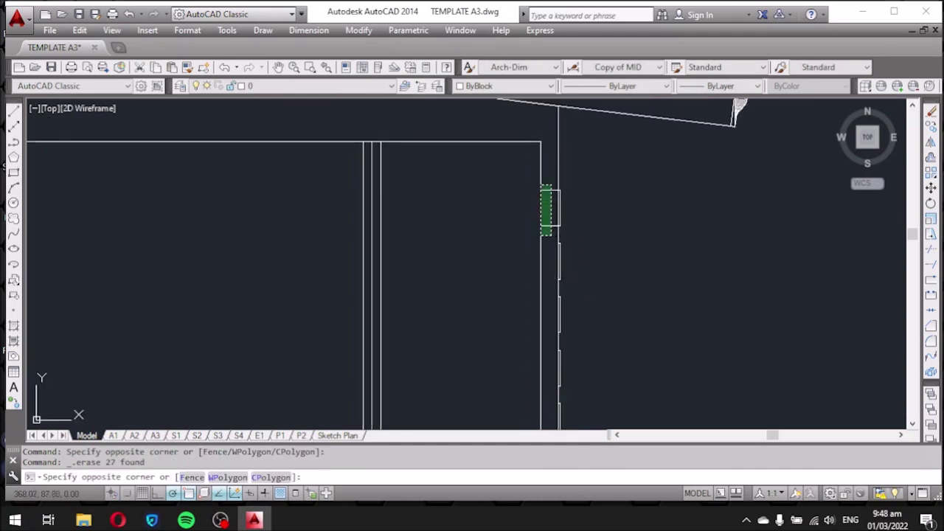
click(544, 184)
key(Delete)
scroll(612, 172, down, 5)
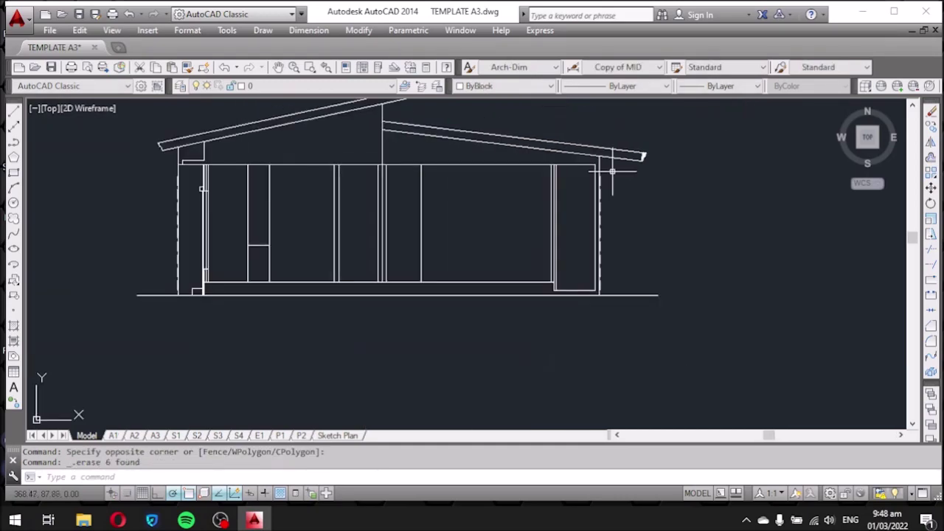
scroll(544, 287, up, 5)
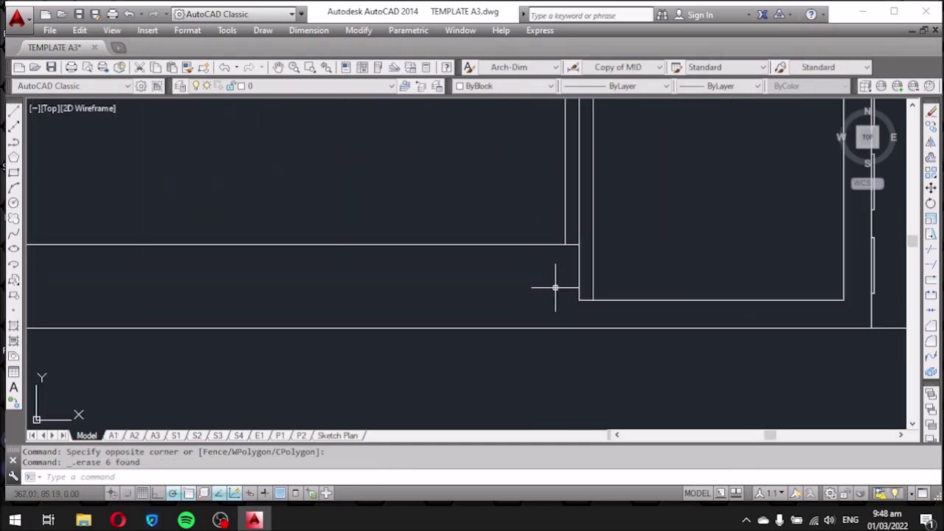
scroll(565, 281, down, 2)
scroll(543, 317, down, 1)
scroll(546, 332, down, 2)
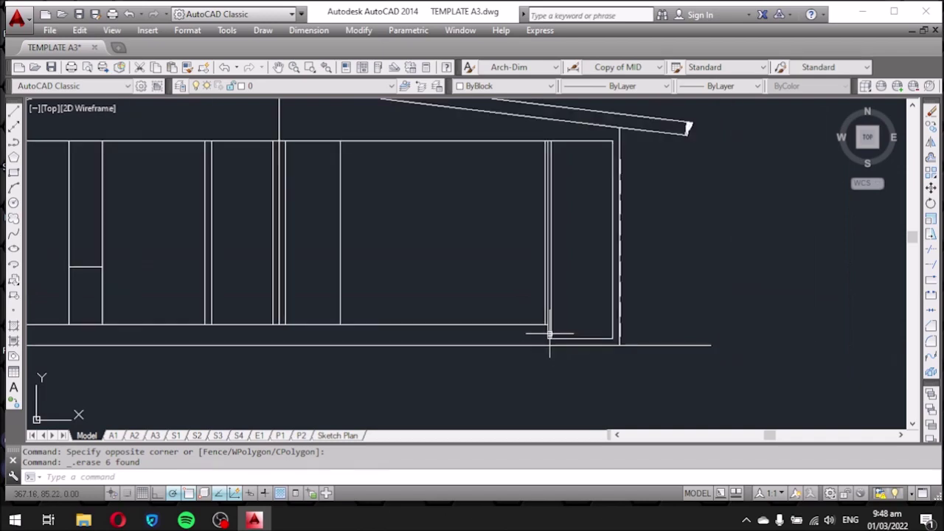
Zoom near the wall base and start, then cancel, an empty selection window.
scroll(554, 152, up, 2)
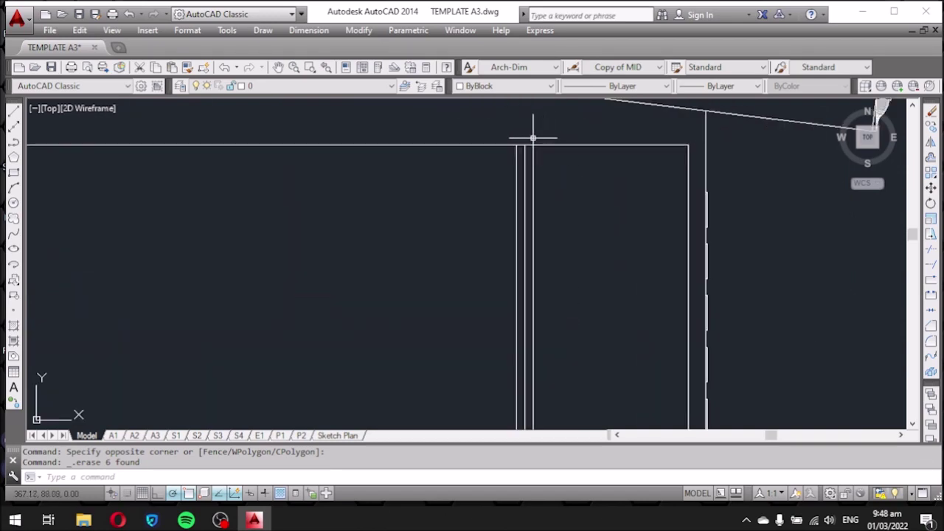
scroll(522, 150, up, 2)
scroll(544, 135, down, 3)
scroll(548, 131, down, 2)
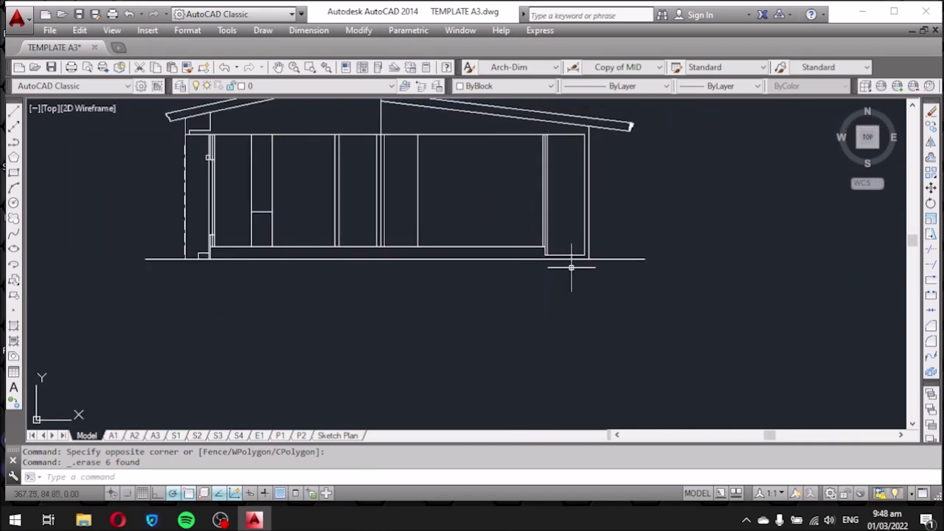
scroll(537, 236, up, 3)
scroll(565, 285, up, 2)
click(571, 283)
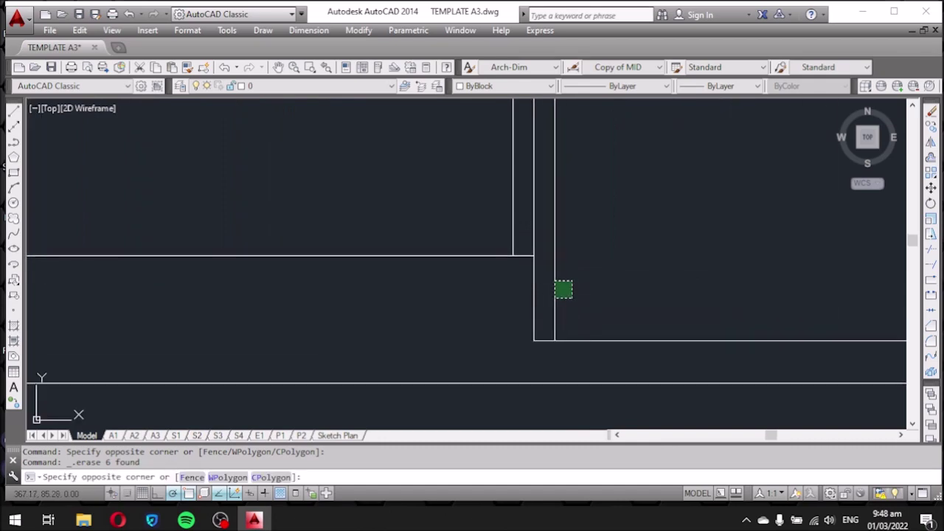
key(Escape)
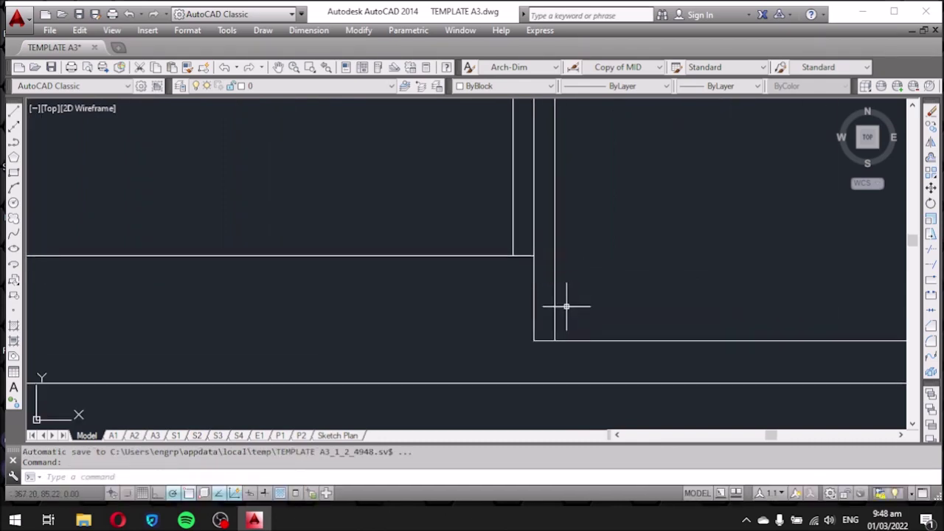
Zoom into the wall/floor corner of the section and start the EXTEND command.
middle_drag(588, 215, 555, 264)
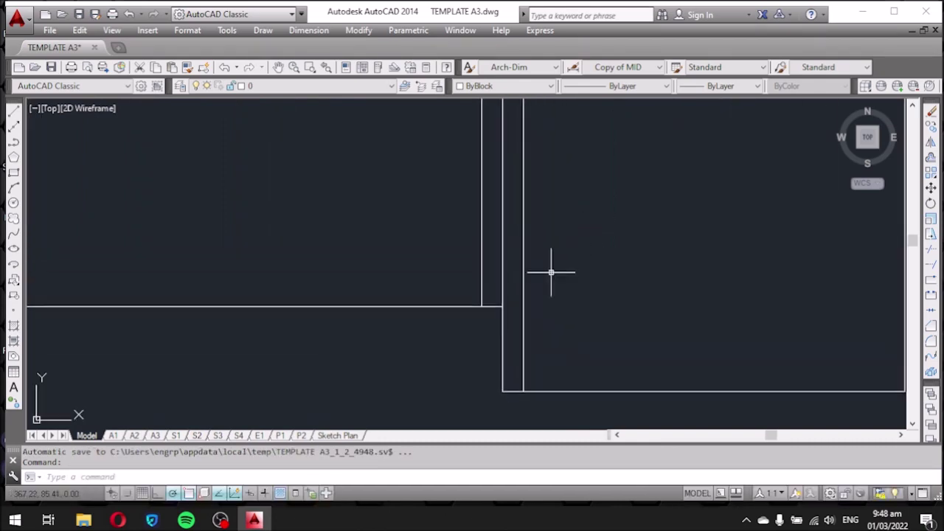
scroll(508, 302, down, 2)
scroll(525, 315, down, 1)
scroll(521, 313, up, 3)
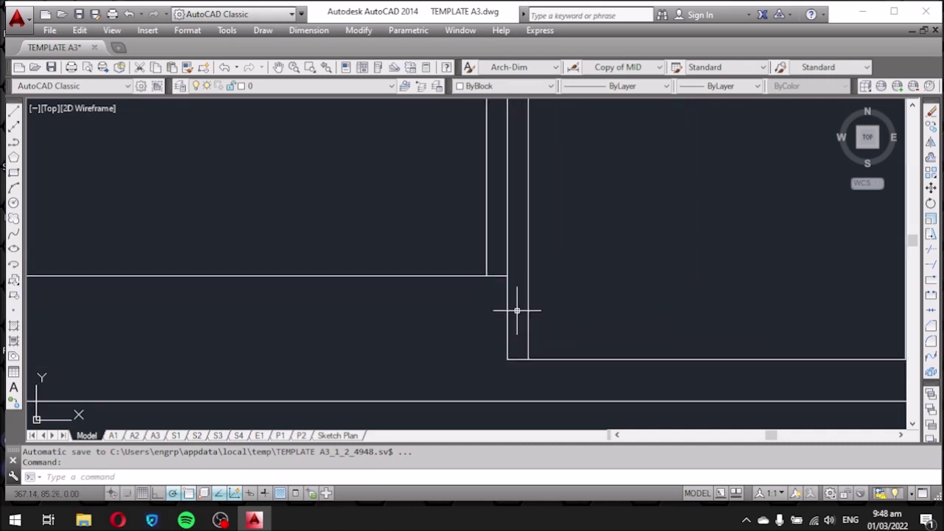
scroll(524, 310, down, 1)
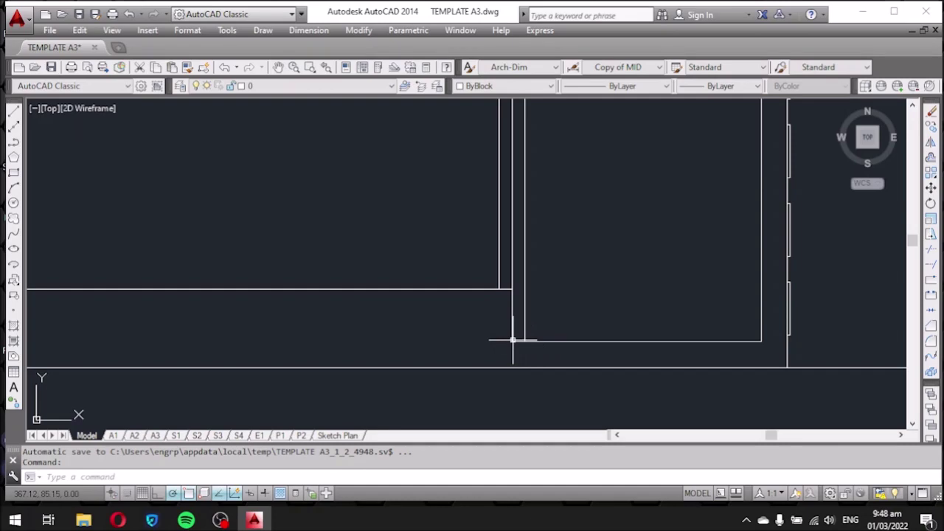
scroll(512, 340, up, 2)
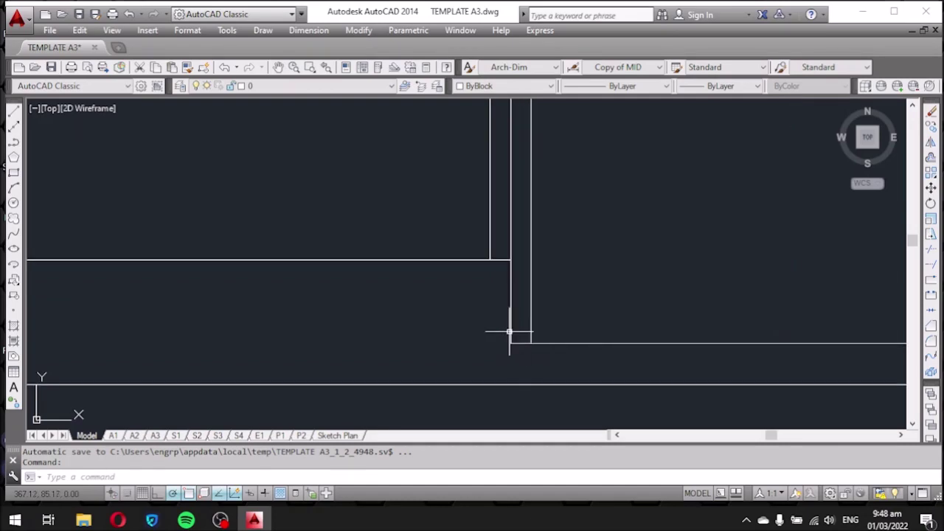
text(Ex)
key(Return)
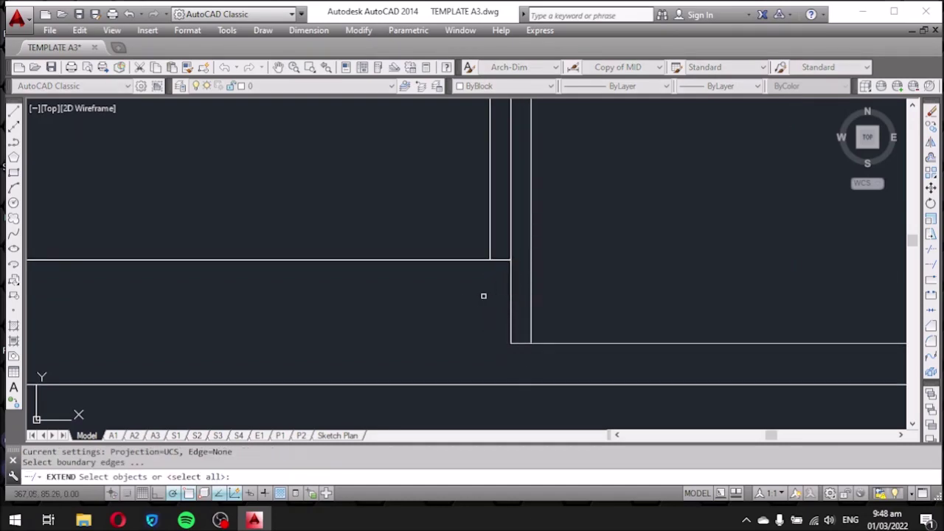
Extend the horizontal wall lines across to the inner wall line.
key(Return)
click(500, 256)
click(503, 267)
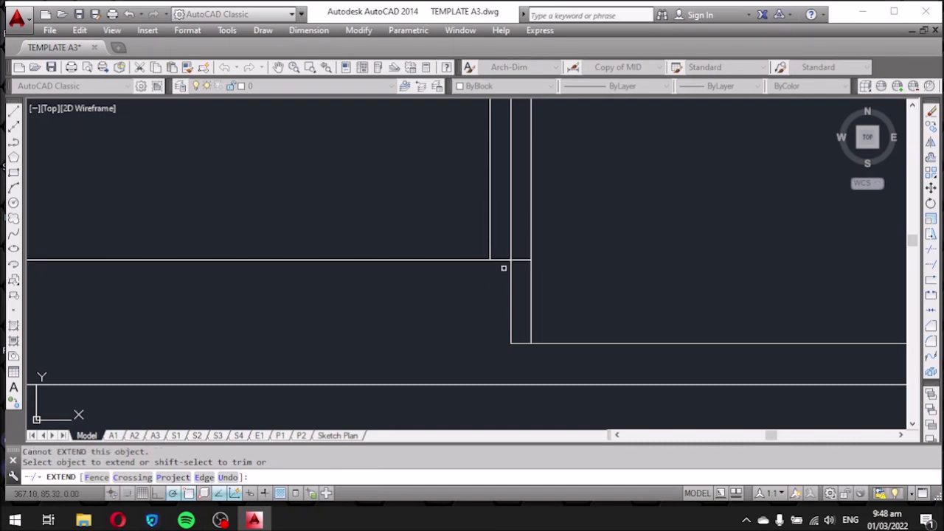
key(Escape)
Erase the short horizontal segment at the base of the corner.
click(520, 354)
click(503, 324)
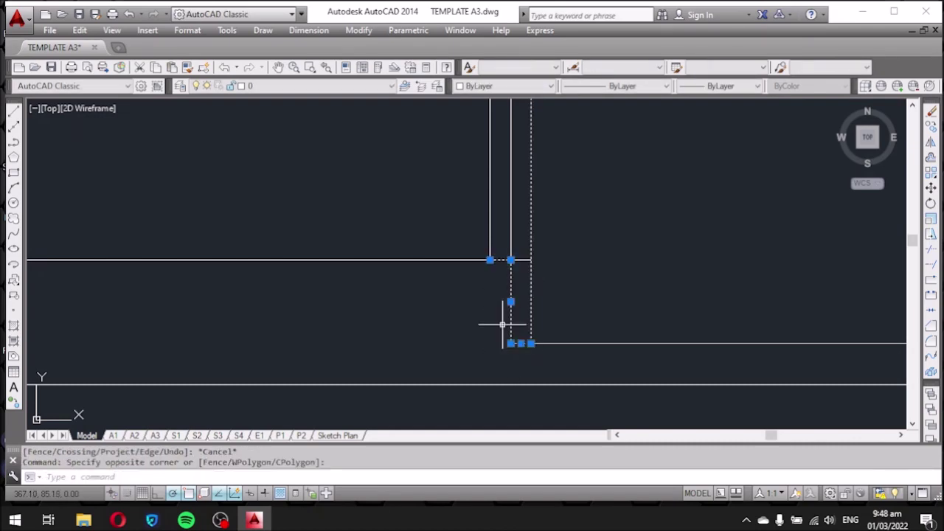
key(Escape)
text(T)
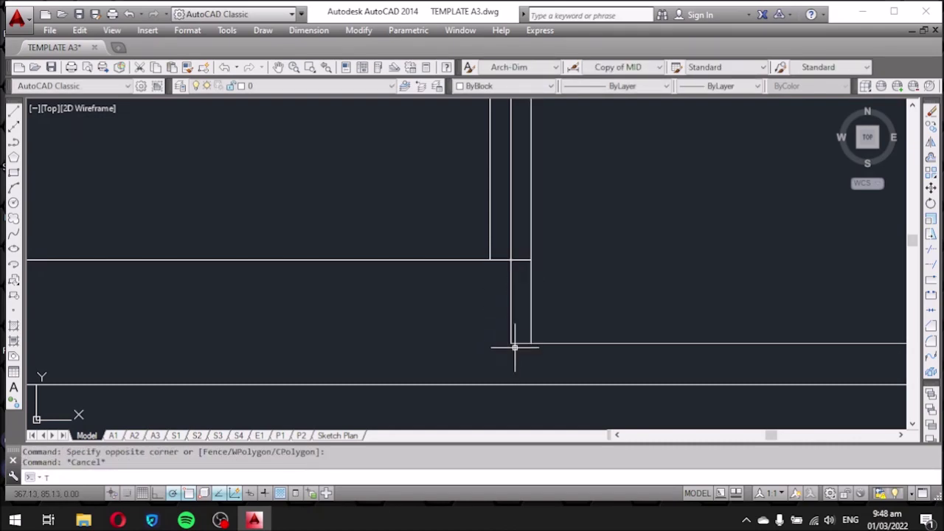
text(r)
key(Return)
key(Return)
key(Escape)
click(520, 343)
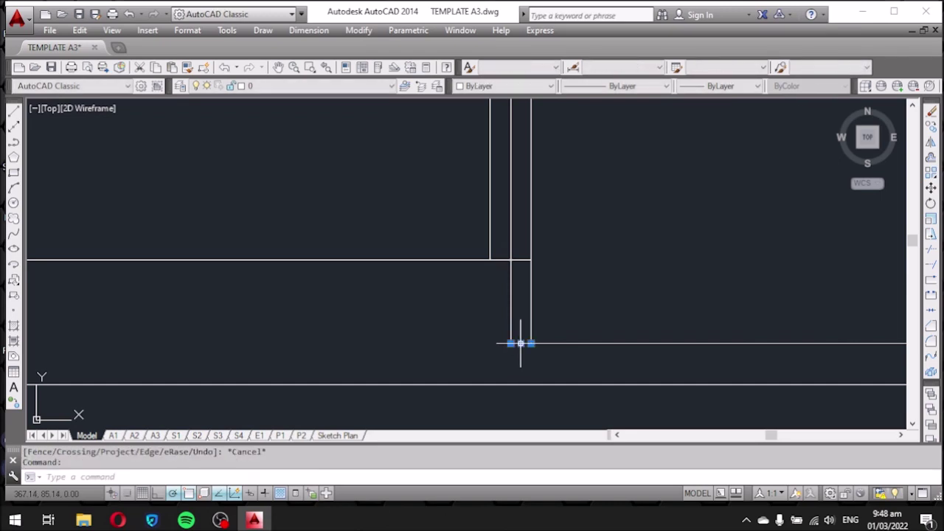
key(Delete)
Erase the short corner segments, lower wall lines and leftover vertical line.
click(514, 340)
key(Delete)
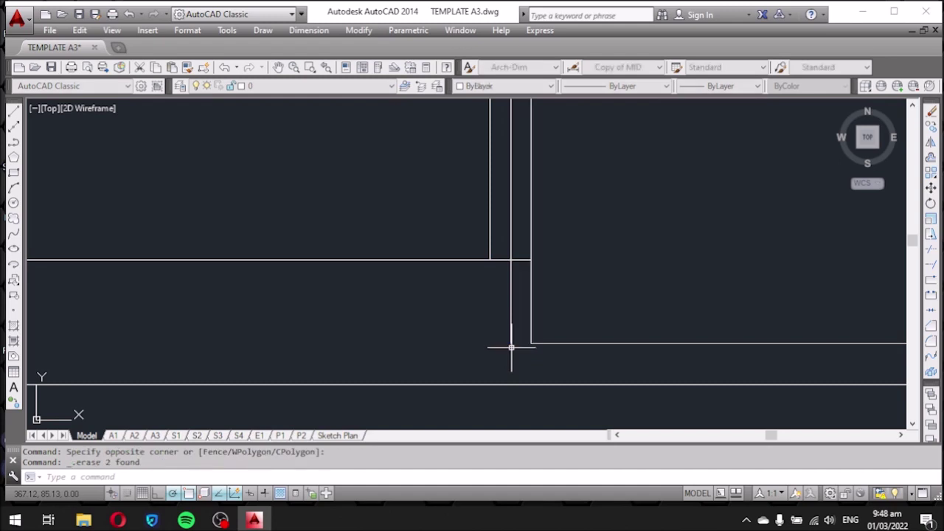
click(515, 341)
click(491, 302)
key(Delete)
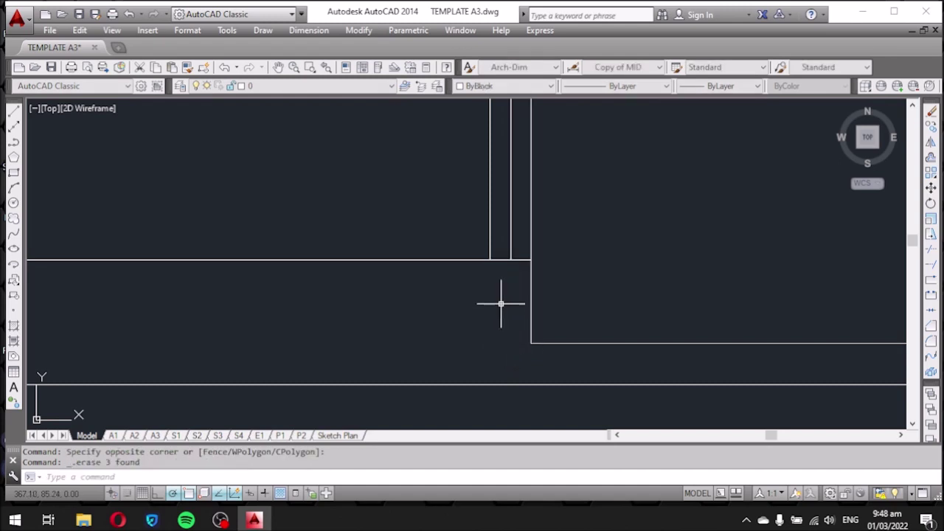
scroll(516, 331, down, 3)
click(514, 294)
key(Delete)
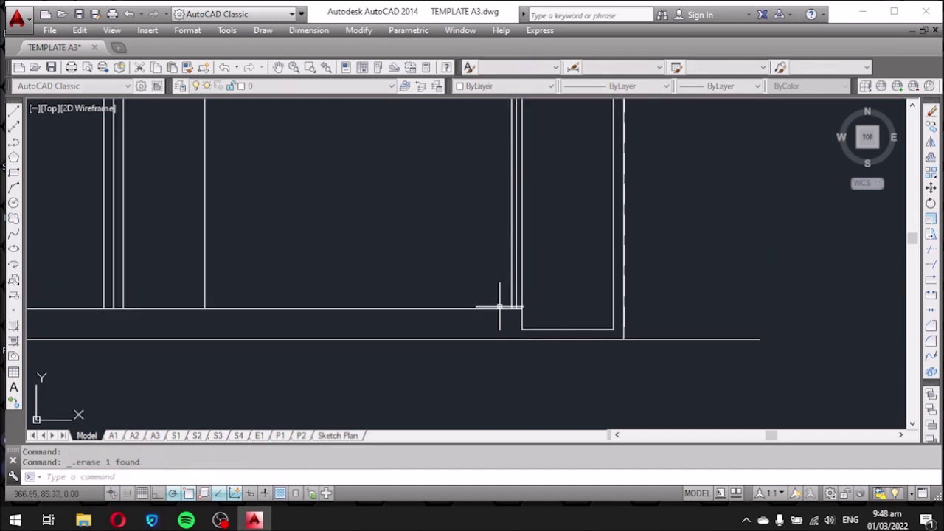
Erase the short vertical line at the wall junction.
scroll(516, 299, up, 2)
click(516, 302)
key(Delete)
click(514, 318)
click(511, 316)
scroll(505, 343, down, 3)
scroll(512, 274, up, 2)
scroll(504, 206, up, 1)
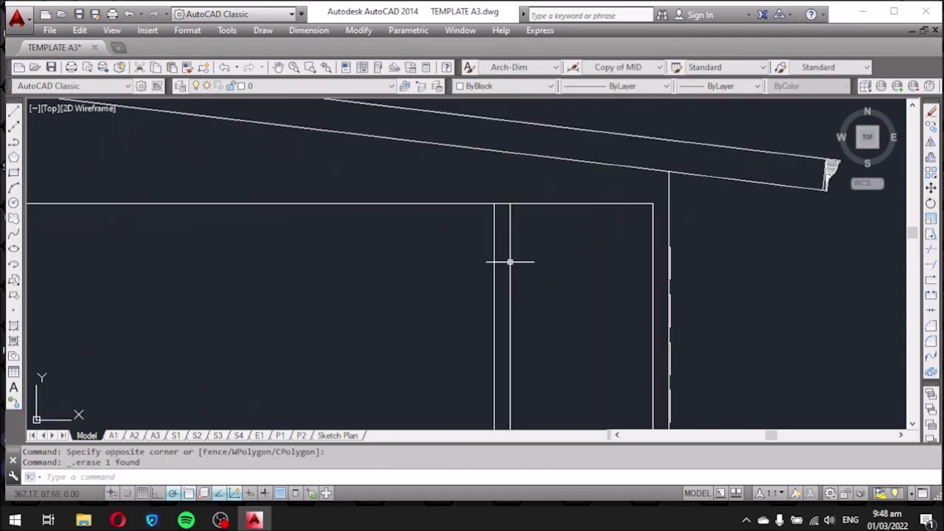
key(Escape)
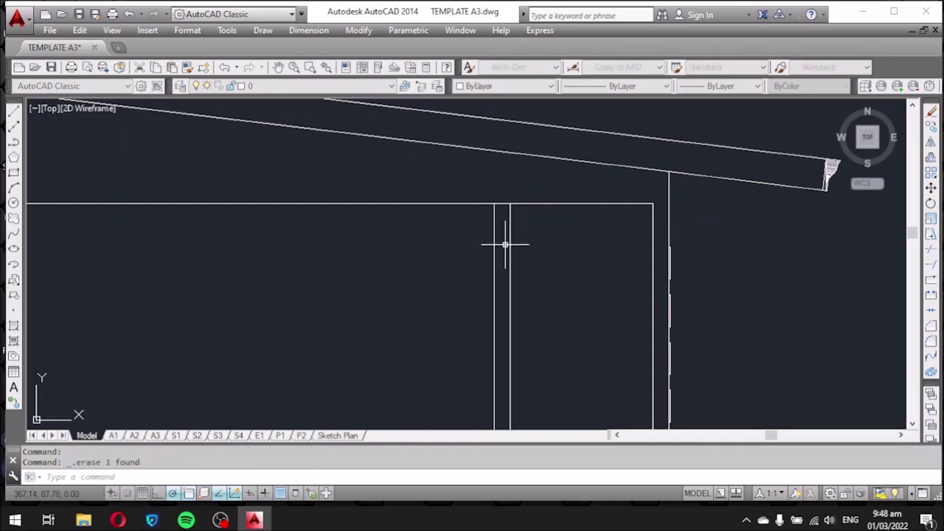
Erase the redundant eave lines, a vertical line and the duplicate left roof line.
click(499, 203)
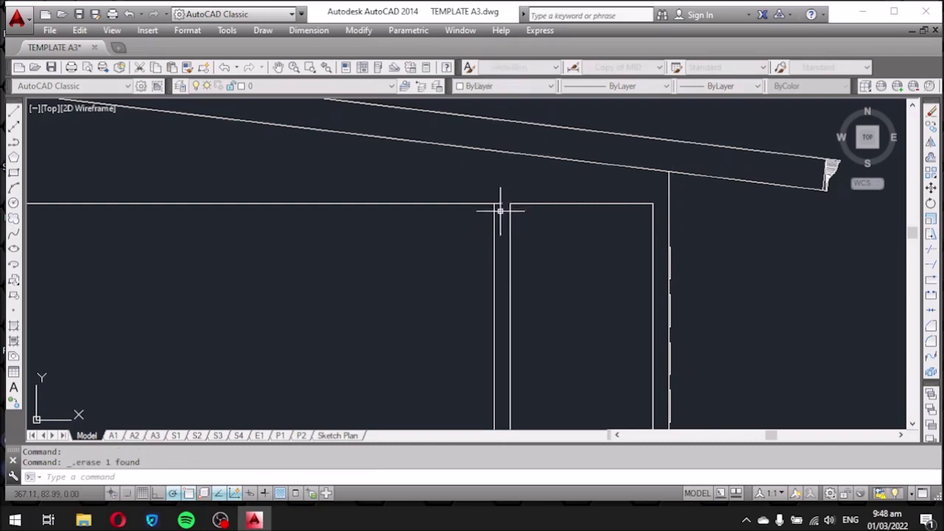
click(501, 204)
key(Delete)
scroll(512, 221, down, 5)
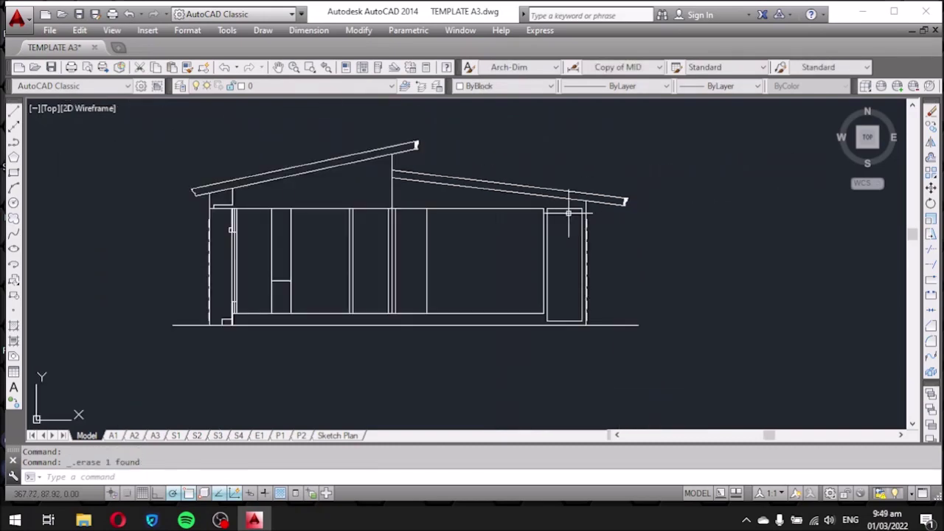
scroll(365, 186, up, 4)
click(474, 227)
click(391, 195)
key(Delete)
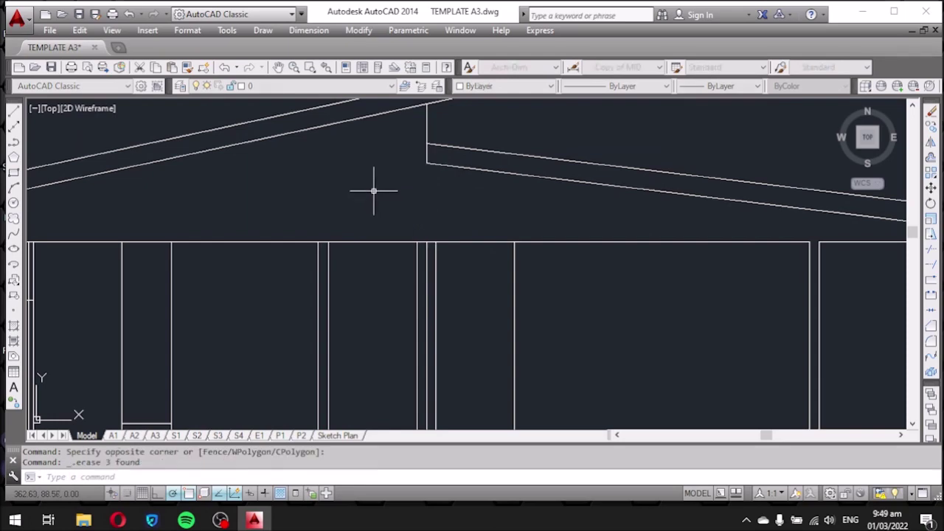
scroll(534, 205, down, 3)
scroll(375, 202, up, 2)
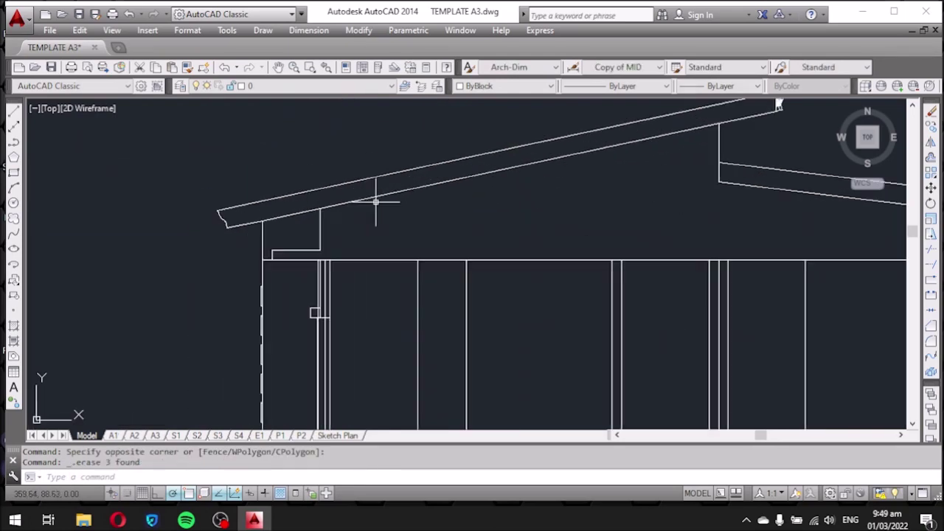
click(375, 198)
key(Delete)
Erase the lower right roof lines.
click(491, 173)
key(Escape)
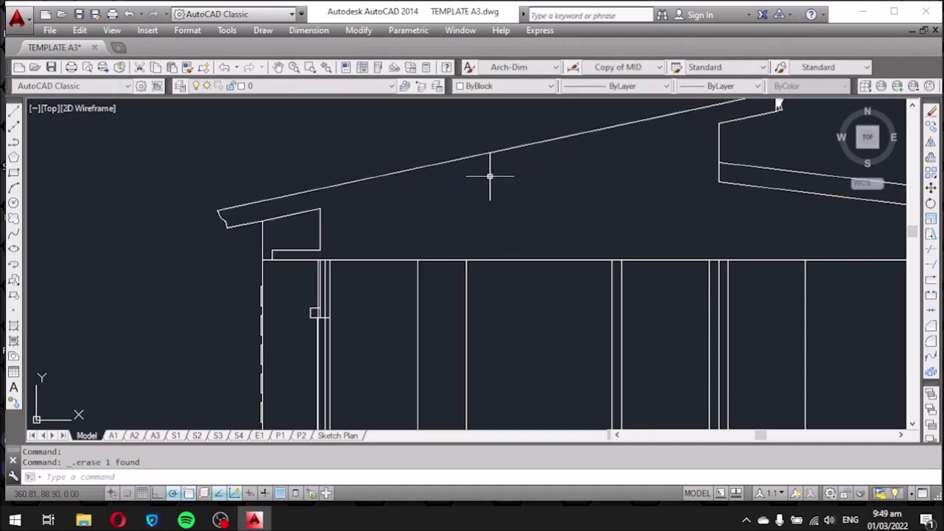
scroll(492, 179, down, 3)
scroll(651, 203, up, 3)
click(660, 190)
click(653, 193)
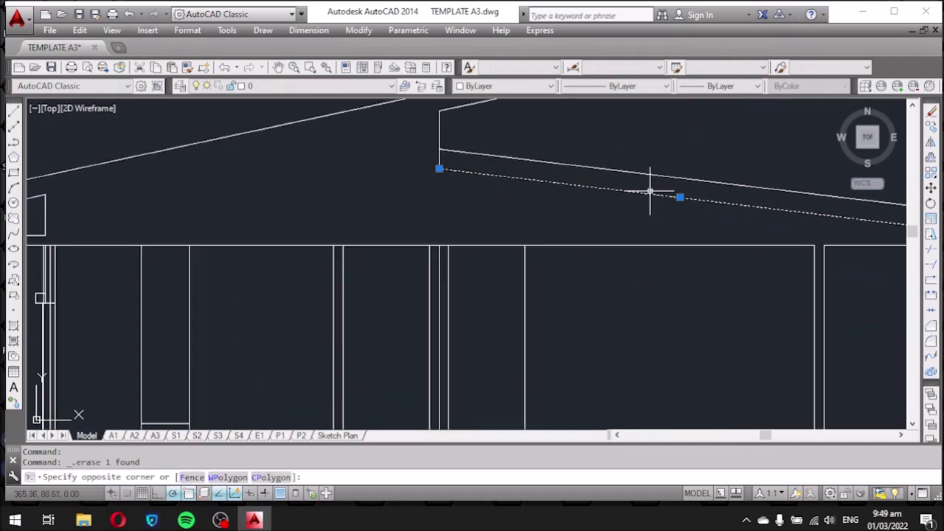
scroll(508, 201, down, 4)
key(Delete)
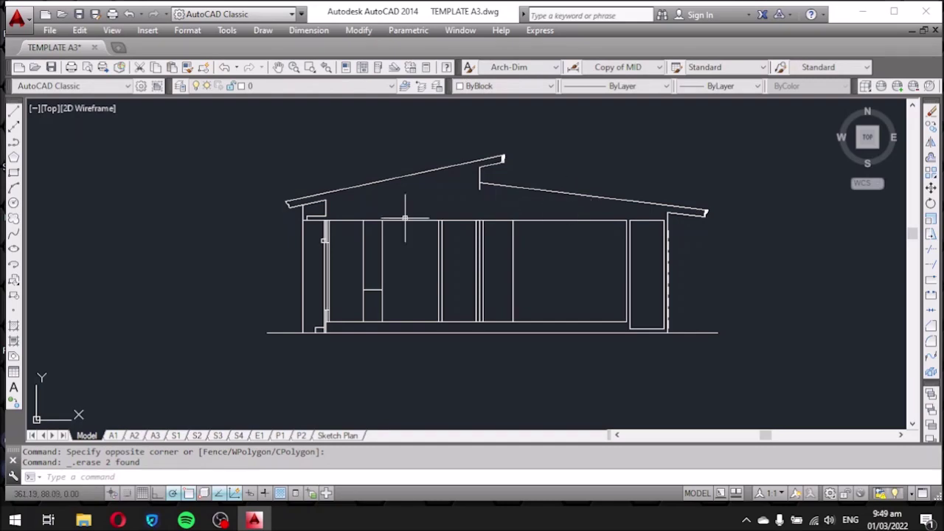
scroll(304, 222, up, 2)
scroll(315, 204, up, 3)
scroll(348, 176, down, 1)
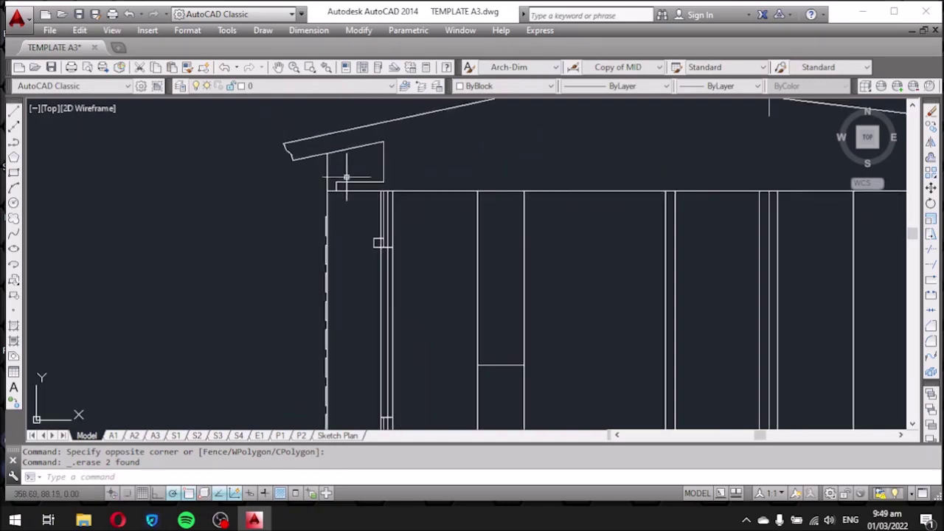
scroll(340, 208, down, 3)
scroll(347, 200, up, 5)
scroll(331, 152, up, 1)
scroll(368, 219, up, 1)
Erase the upper vertical line and short horizontal lines at the wall junction.
middle_drag(368, 219, 356, 242)
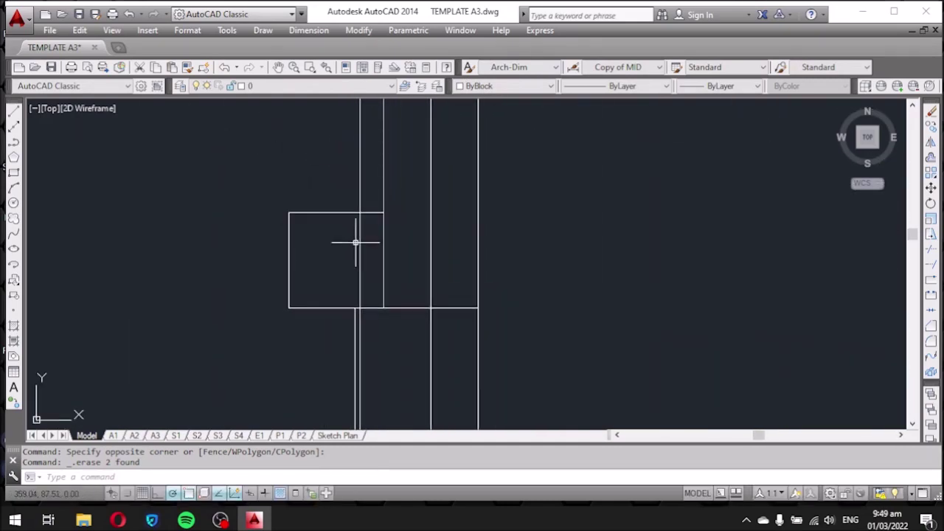
click(432, 290)
scroll(428, 301, down, 3)
key(Delete)
scroll(432, 190, down, 2)
scroll(466, 238, up, 4)
click(480, 305)
key(Delete)
click(481, 307)
click(457, 319)
key(Delete)
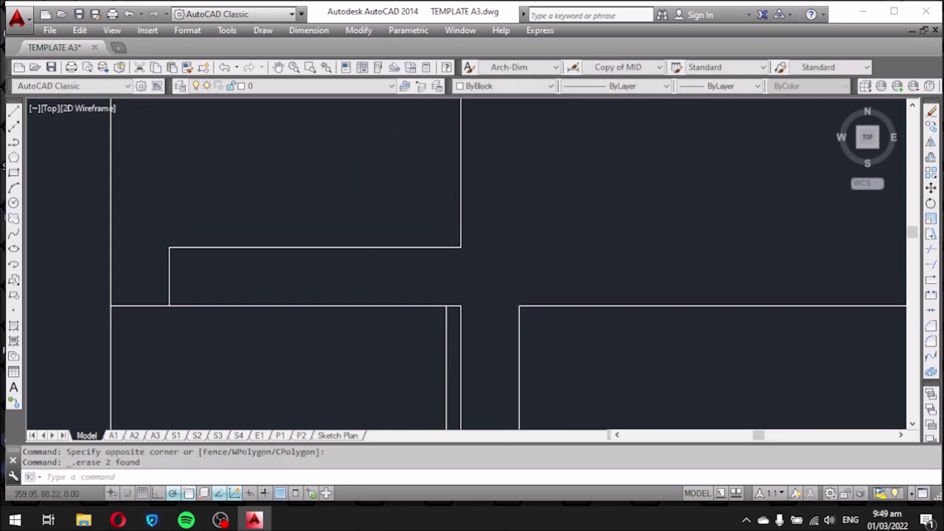
scroll(457, 320, down, 3)
Erase the lower junction lines and the five redundant base lines.
mouse_move(443, 320)
middle_down()
mouse_move(435, 236)
mouse_move(423, 219)
middle_up()
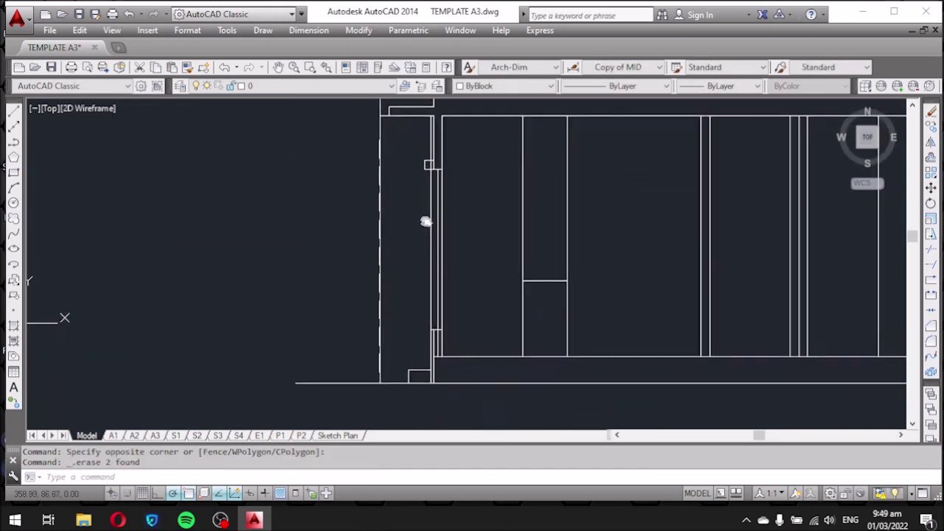
scroll(436, 337, up, 2)
click(447, 346)
click(448, 347)
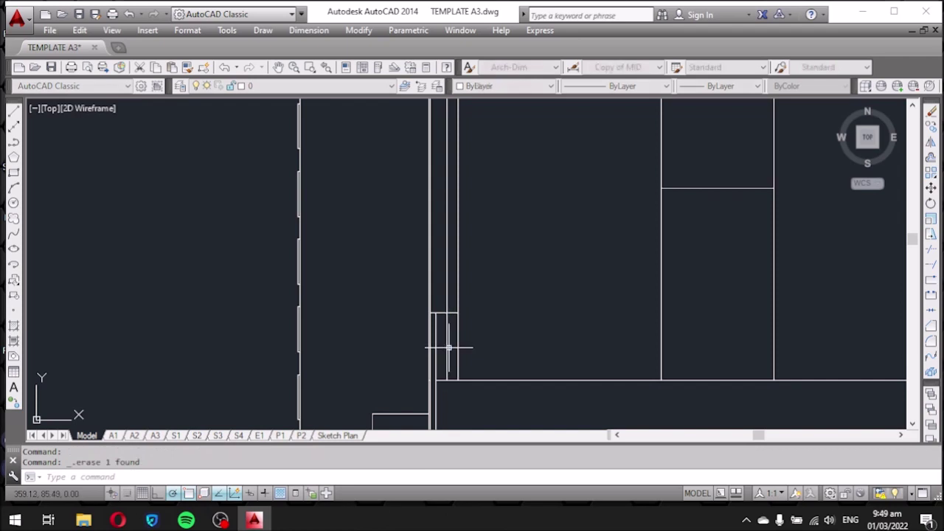
click(445, 343)
key(Delete)
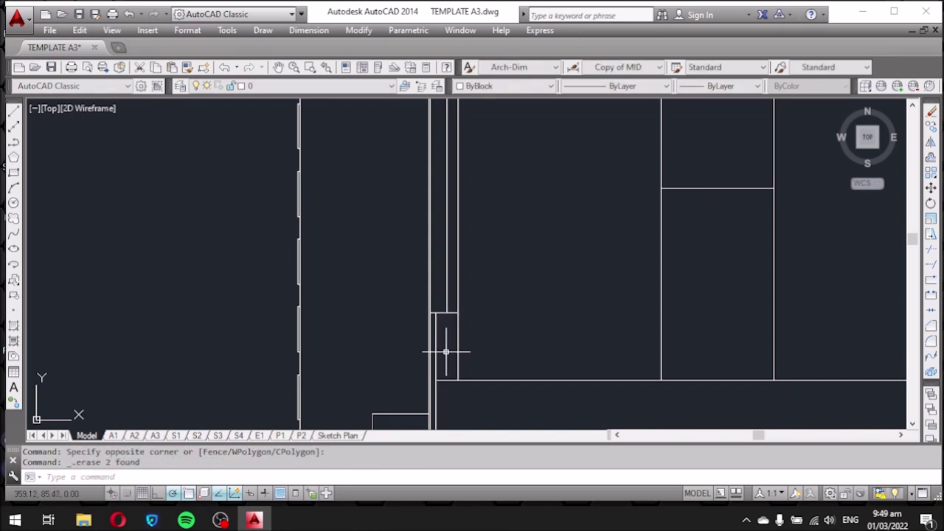
click(449, 379)
click(435, 332)
key(Delete)
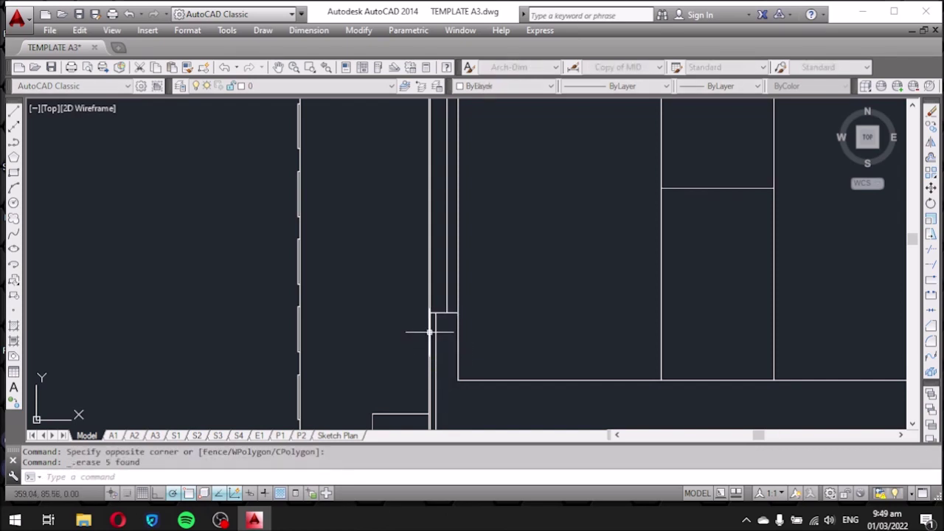
Erase the short vertical and wall lines at the left wall junction.
scroll(325, 267, down, 5)
scroll(355, 291, up, 3)
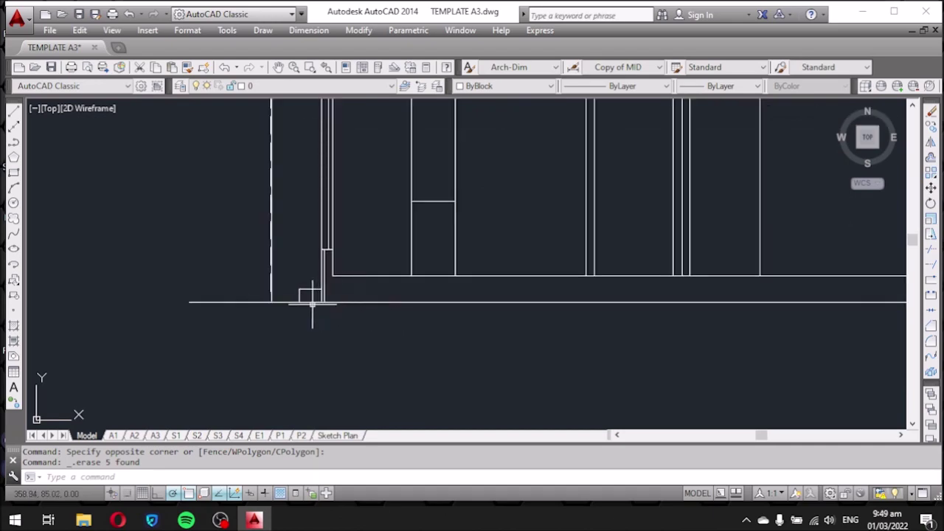
scroll(325, 263, up, 3)
click(316, 260)
key(Delete)
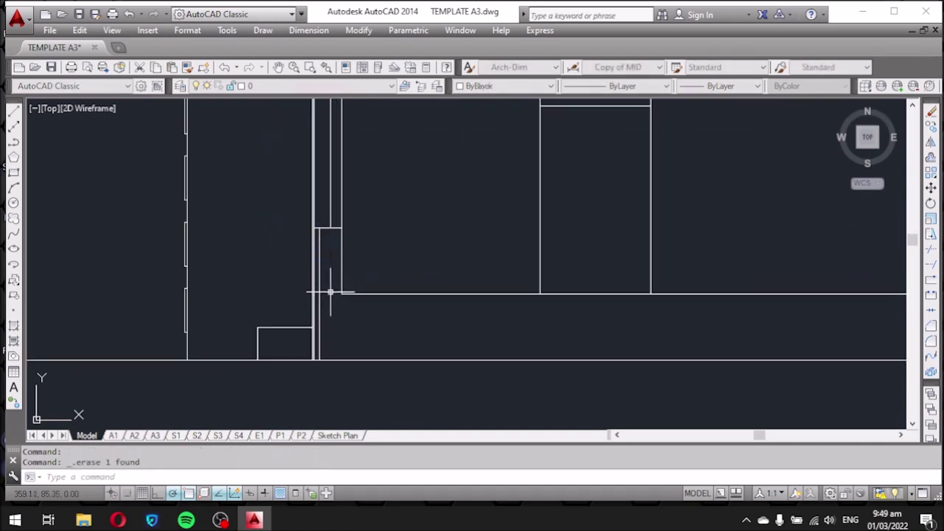
click(320, 294)
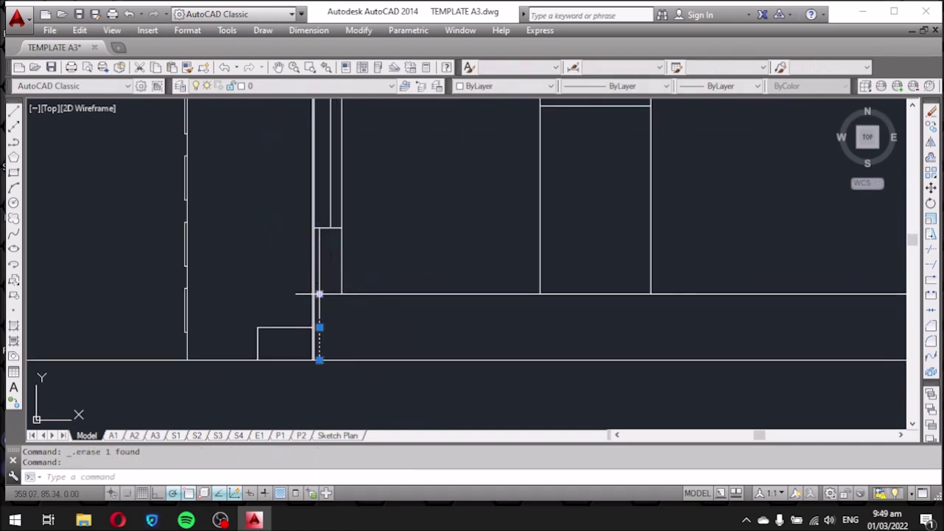
key(Delete)
click(318, 293)
key(Delete)
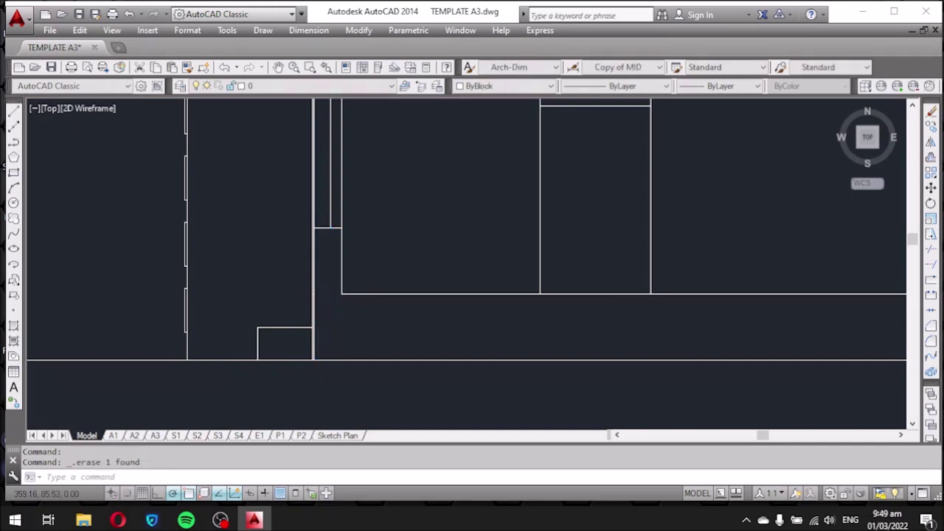
Erase the extra short segments at the roof peak.
scroll(523, 312, down, 5)
middle_drag(523, 312, 468, 382)
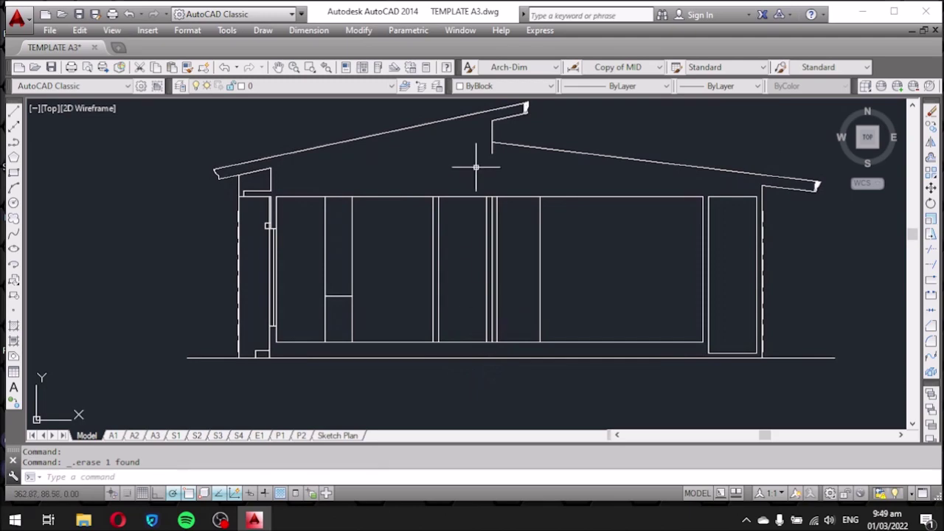
click(494, 150)
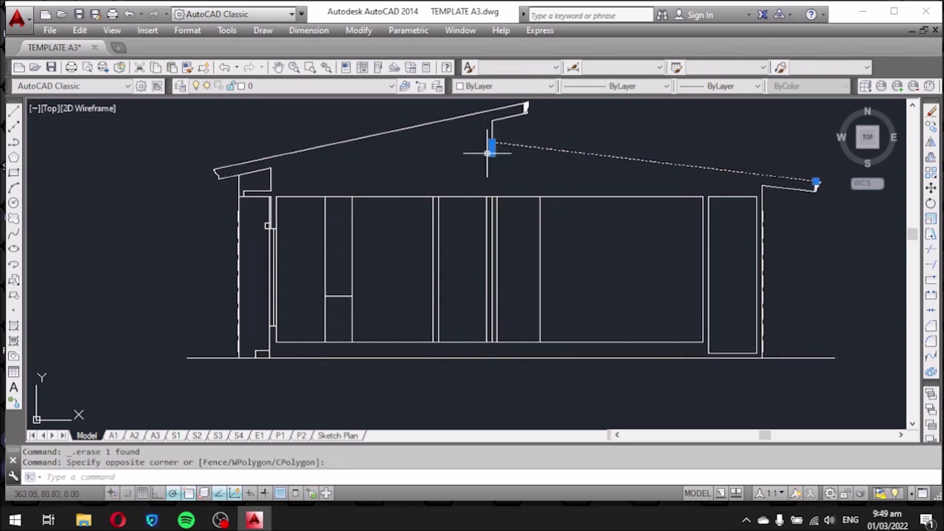
key(Delete)
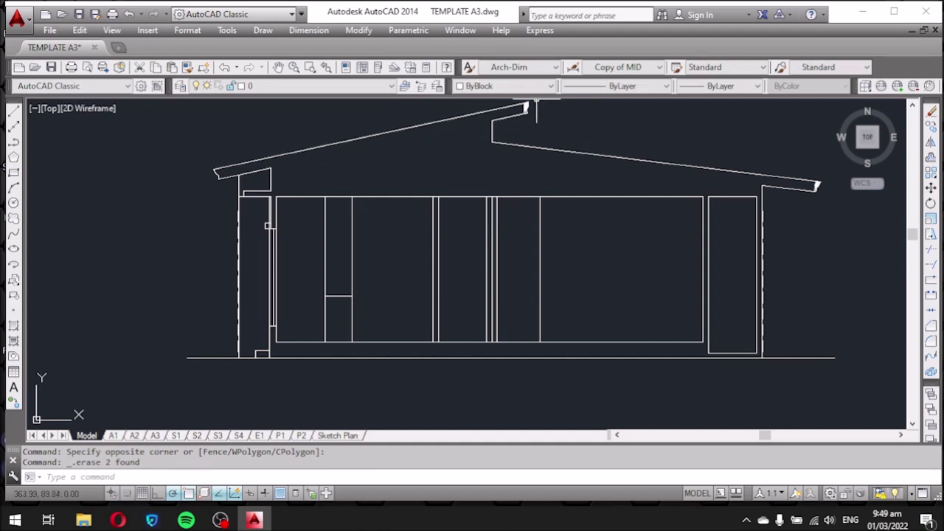
Erase the stray lines just below the gutter hatch at the roof end.
scroll(527, 105, up, 4)
scroll(525, 155, down, 2)
scroll(522, 115, up, 9)
scroll(504, 172, down, 4)
scroll(473, 288, up, 2)
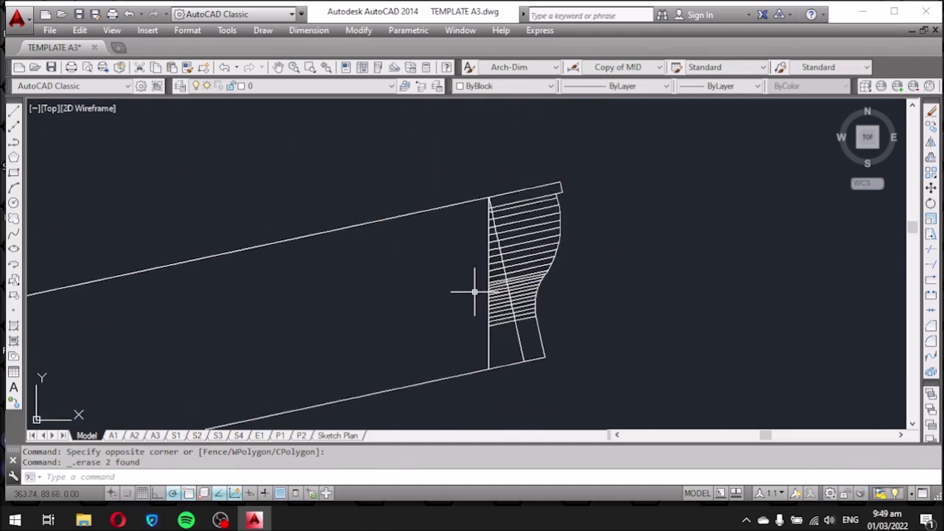
click(500, 346)
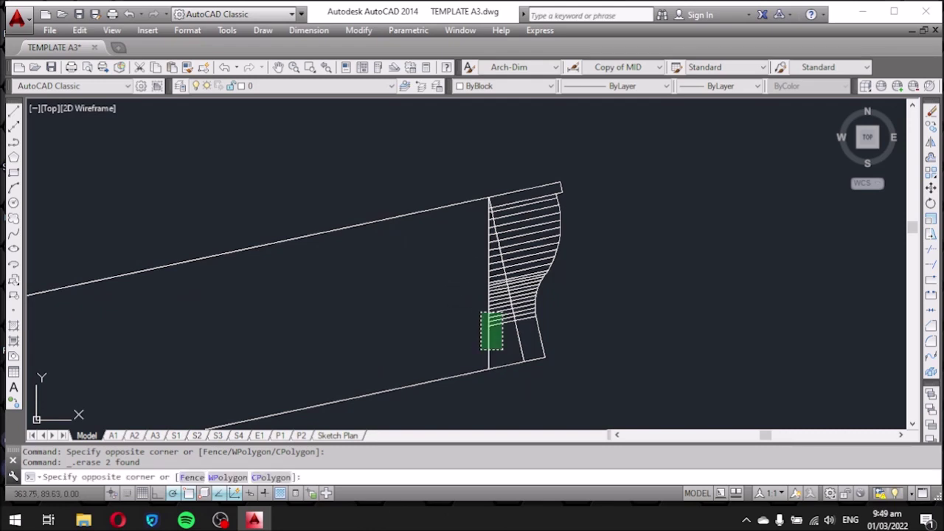
click(476, 304)
key(Delete)
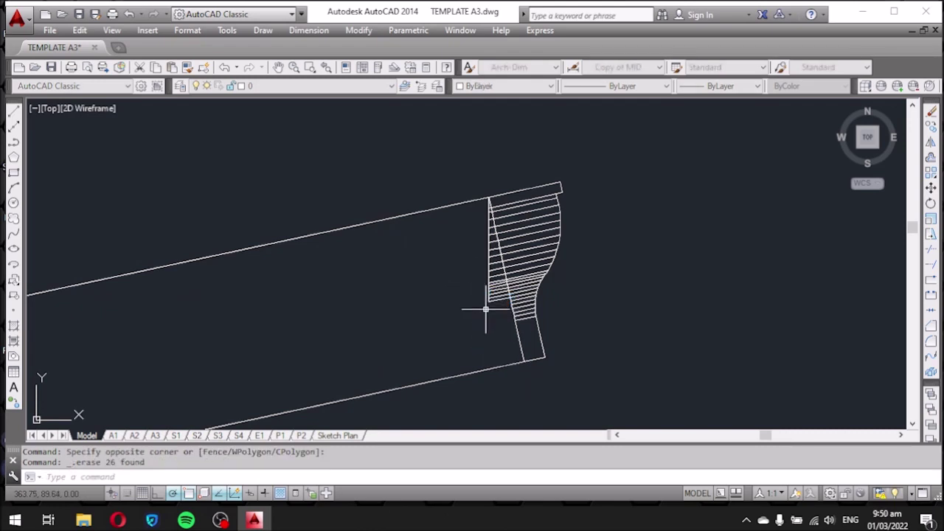
Erase the lines beside the gutter hatch and the further hatch-edge lines.
click(499, 314)
click(480, 281)
key(Delete)
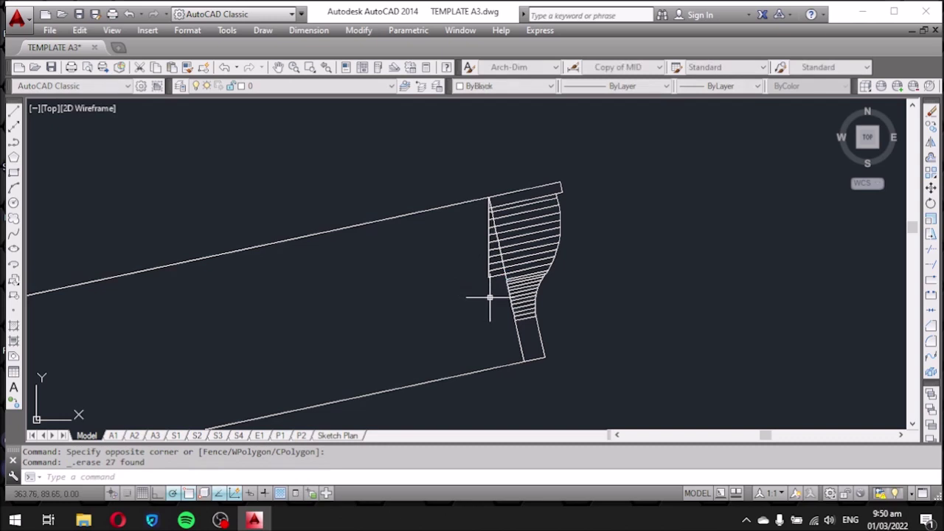
click(492, 296)
click(478, 261)
key(Delete)
Erase the remaining short lines at the gutter hatch's left edge.
click(490, 263)
click(507, 238)
key(Delete)
click(489, 246)
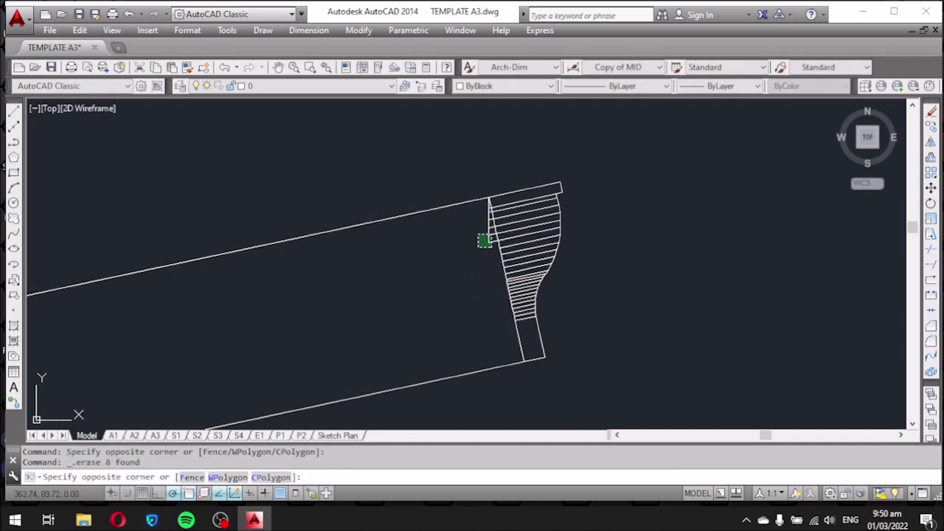
click(491, 230)
click(491, 230)
click(487, 221)
key(Delete)
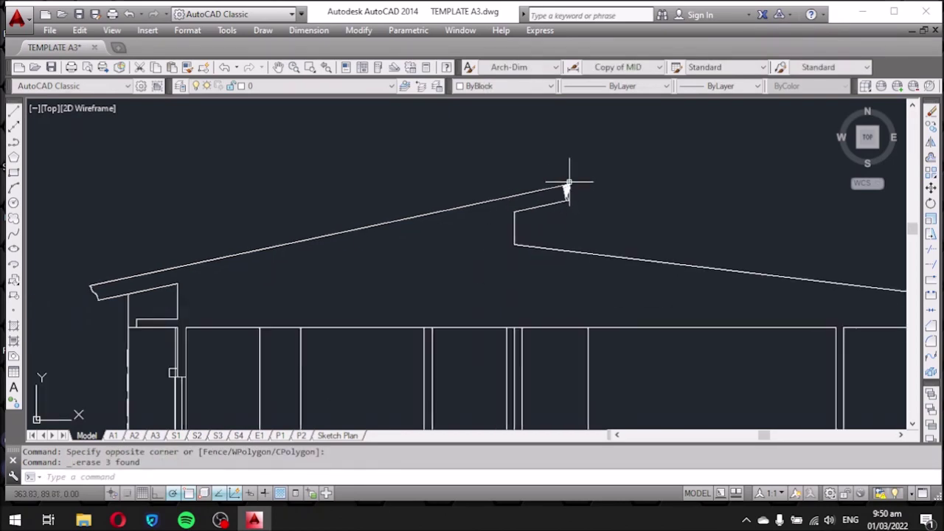
Erase the lines running along the hatch's left edge with a wider crossing window.
scroll(568, 182, up, 2)
scroll(543, 242, up, 2)
click(472, 193)
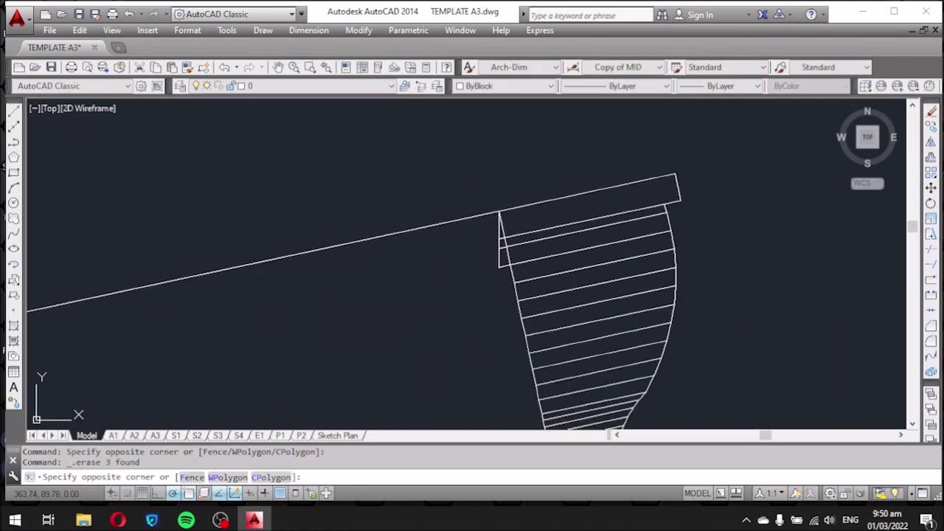
click(517, 284)
key(Delete)
Erase the whole hatched gutter detail with one large crossing window.
scroll(479, 178, down, 5)
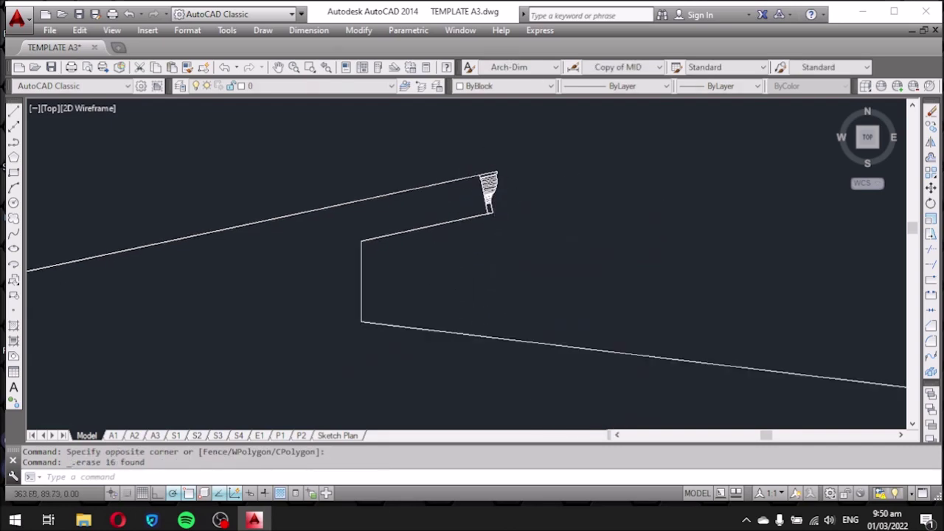
scroll(479, 218, down, 5)
scroll(467, 309, up, 3)
scroll(487, 246, up, 2)
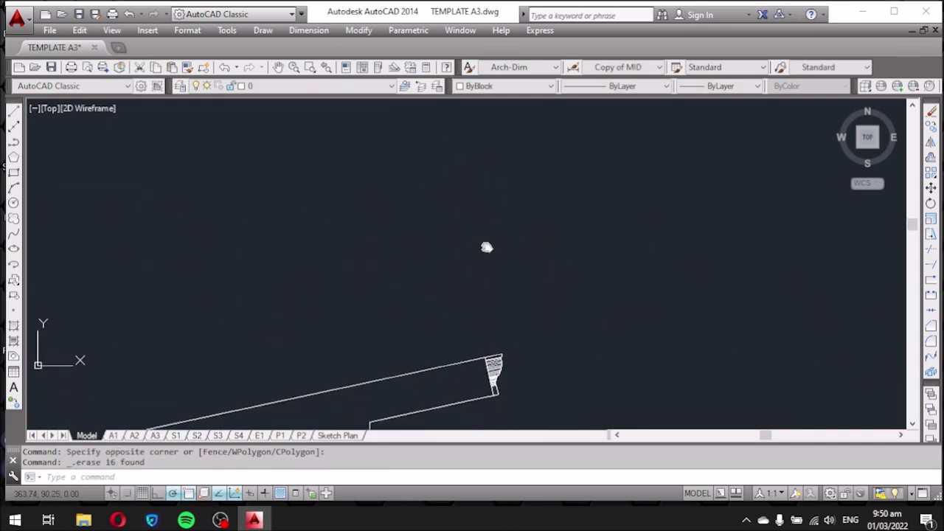
scroll(560, 243, up, 2)
scroll(567, 201, down, 5)
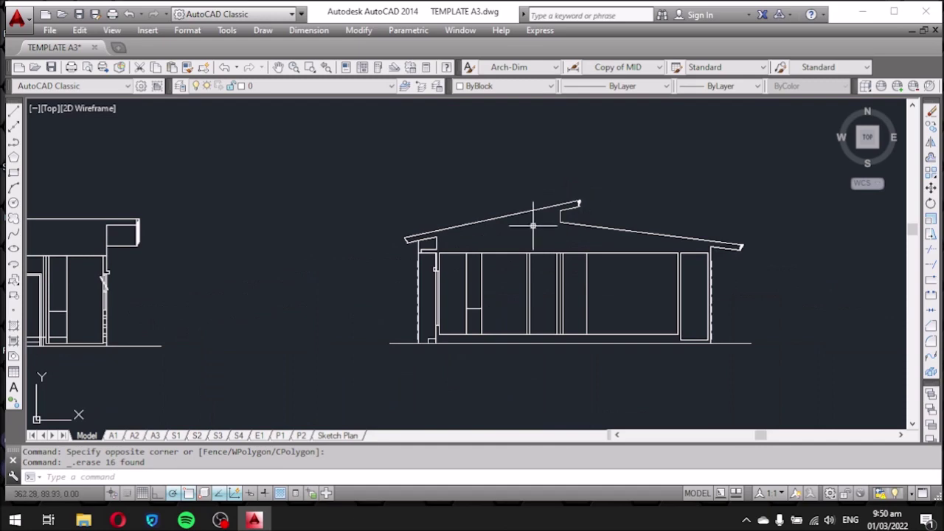
scroll(421, 243, up, 4)
scroll(424, 244, down, 4)
scroll(585, 228, up, 4)
scroll(580, 234, up, 2)
scroll(517, 295, up, 2)
click(516, 322)
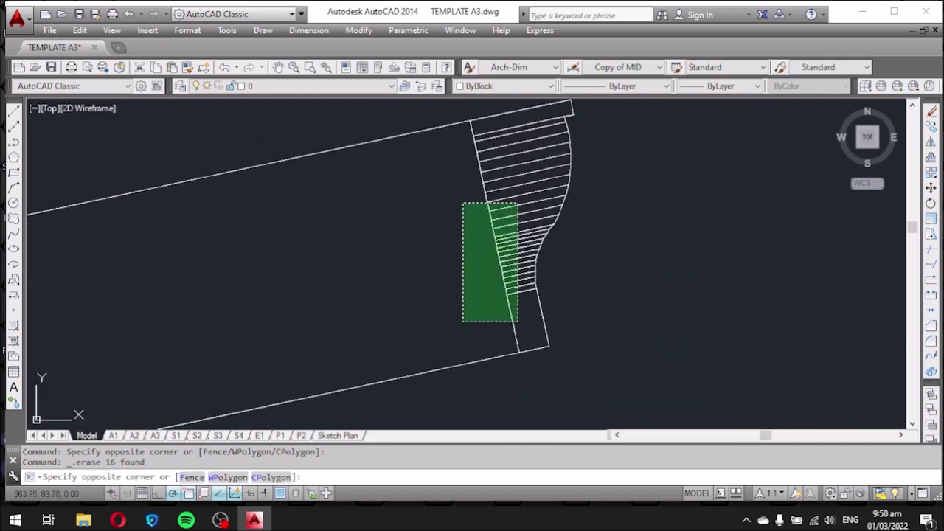
click(449, 134)
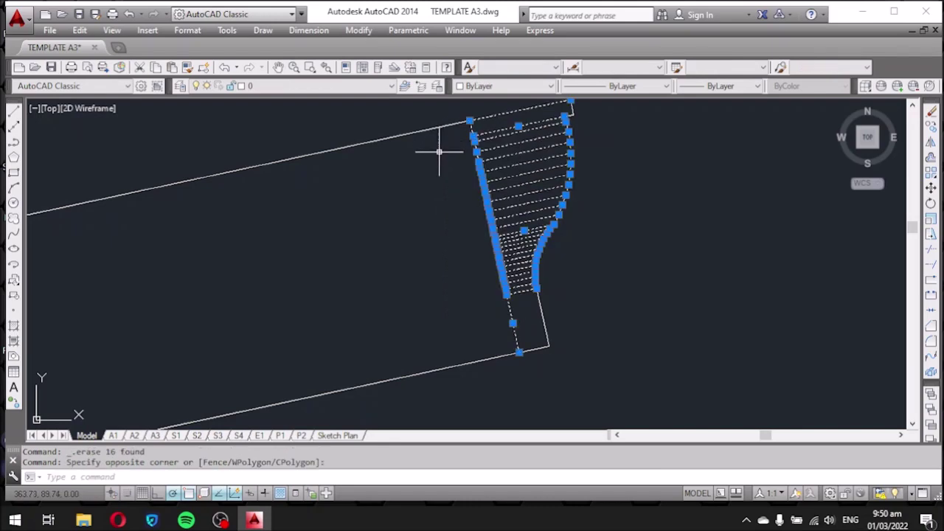
key(Delete)
Erase the three stray lines at the lower roof end below the hatch.
scroll(499, 154, down, 2)
scroll(587, 196, down, 4)
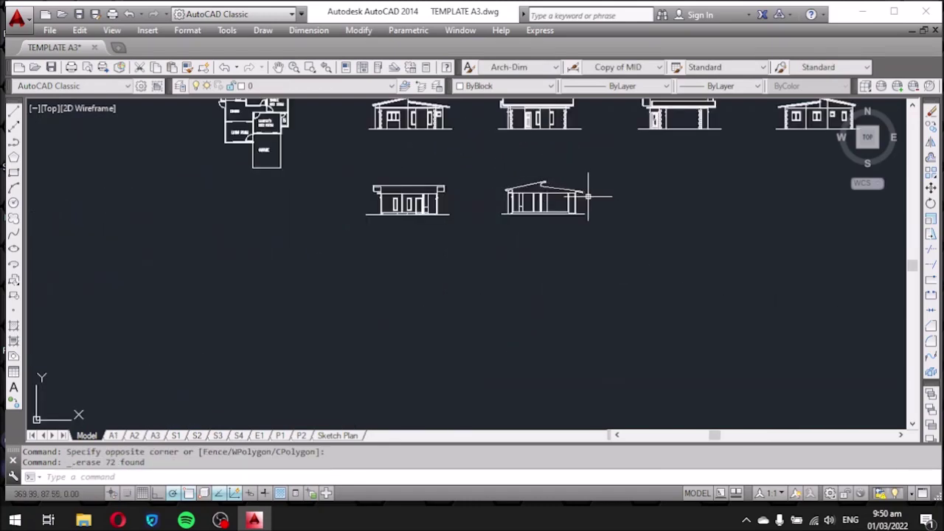
scroll(588, 196, up, 3)
scroll(543, 178, up, 3)
scroll(531, 273, up, 2)
scroll(535, 289, down, 2)
click(544, 281)
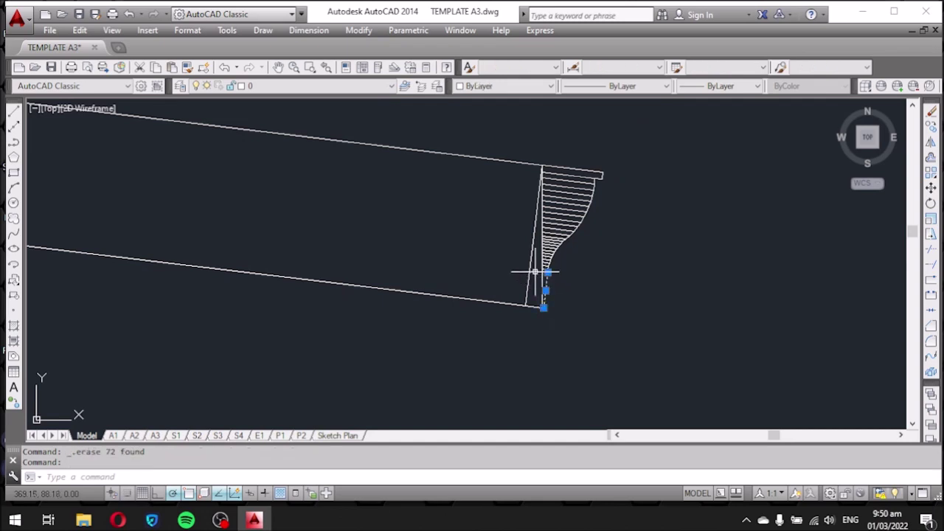
key(Escape)
click(534, 305)
click(501, 205)
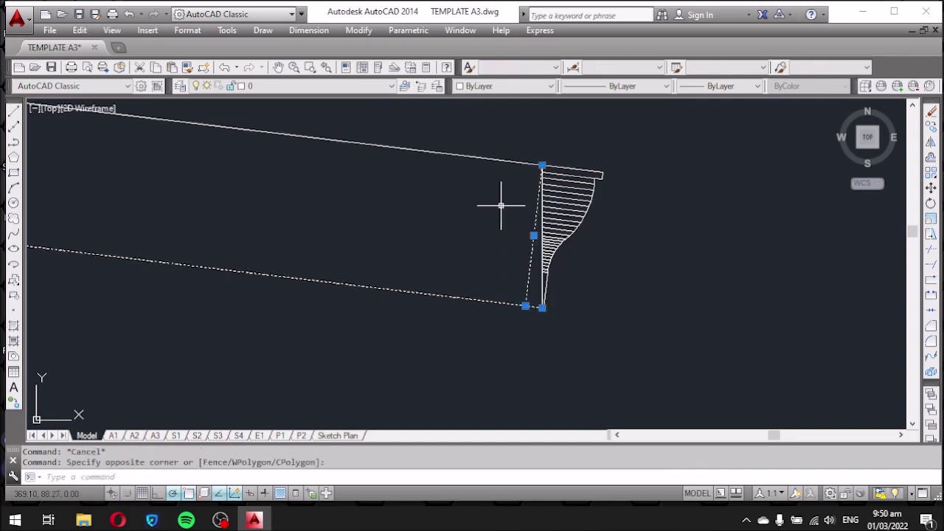
key(Delete)
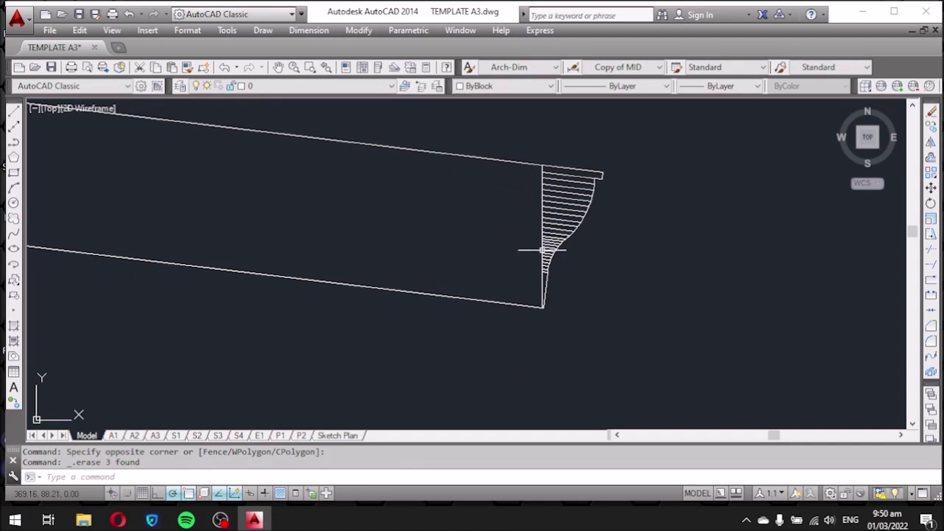
Erase the leftover gutter hatch lines at the roof end.
scroll(544, 241, up, 2)
click(547, 297)
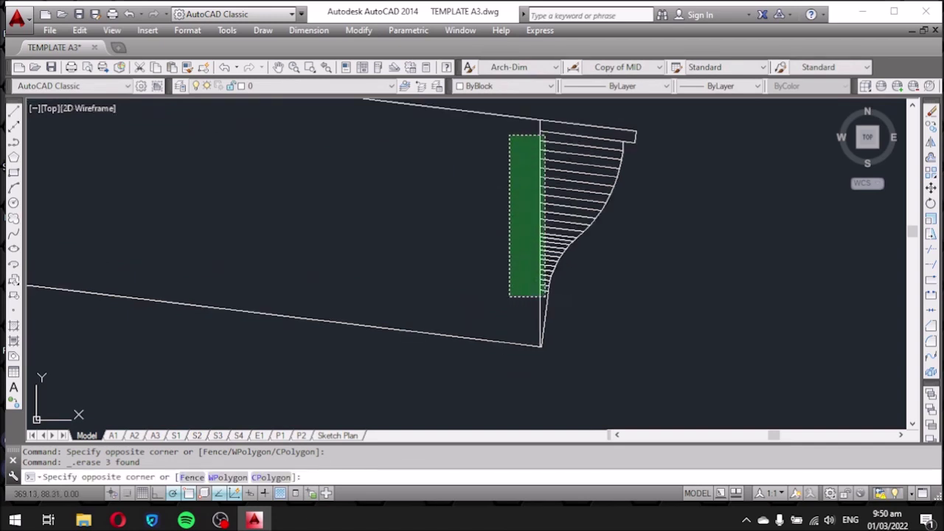
click(508, 125)
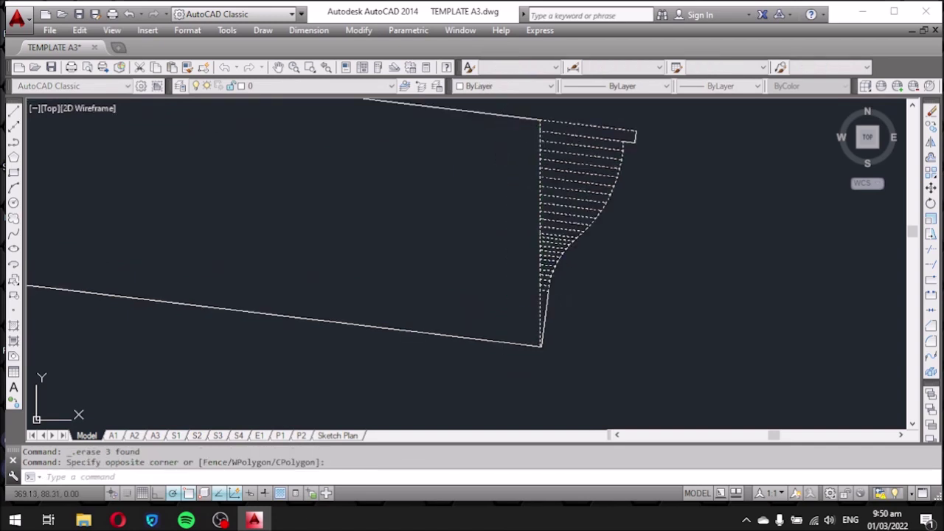
key(Delete)
scroll(606, 205, down, 3)
scroll(603, 208, down, 3)
scroll(590, 217, up, 3)
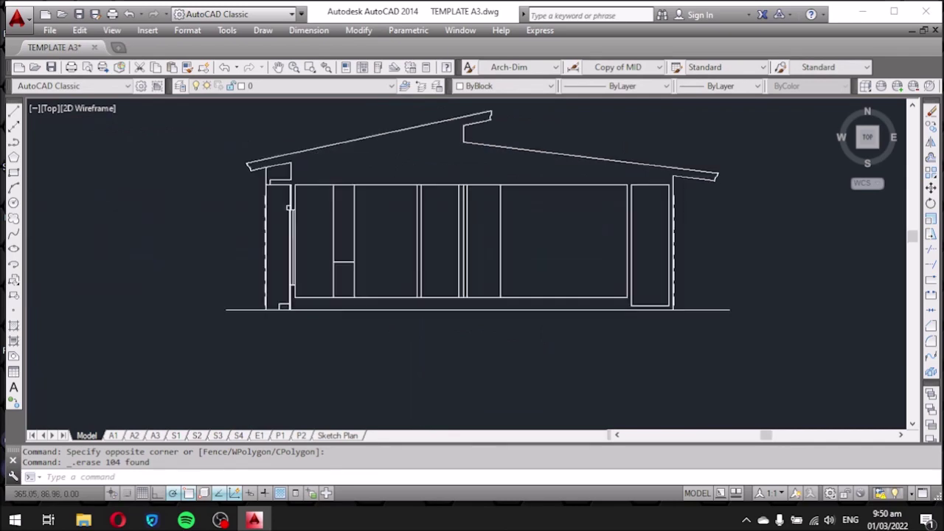
scroll(575, 236, up, 2)
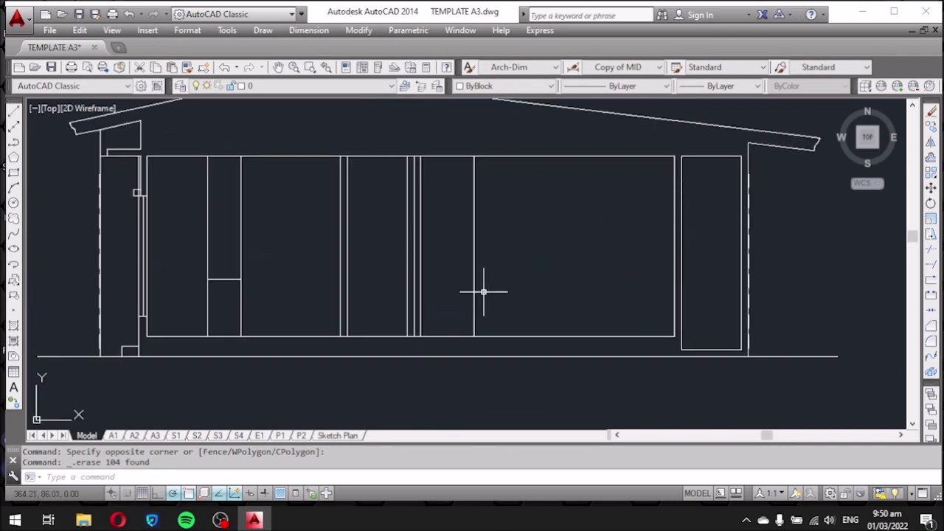
middle_drag(493, 288, 554, 298)
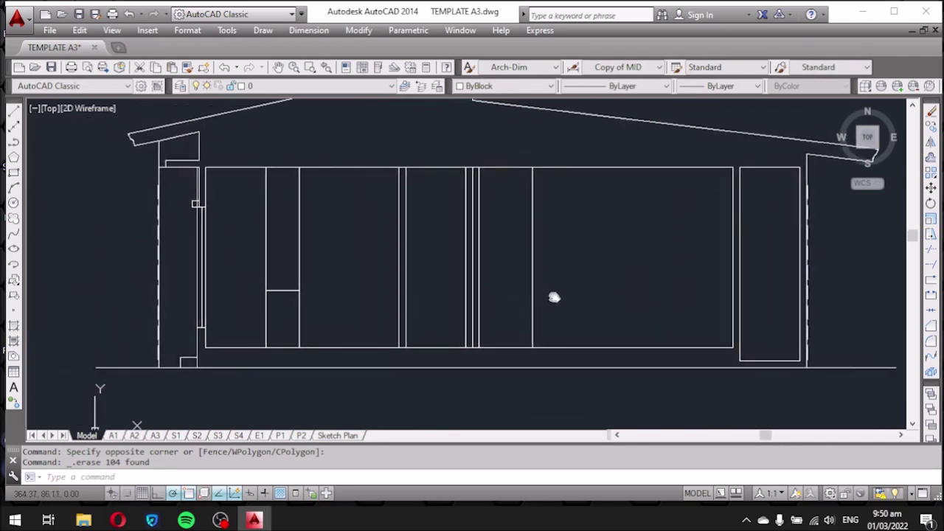
scroll(457, 284, up, 1)
scroll(446, 291, down, 1)
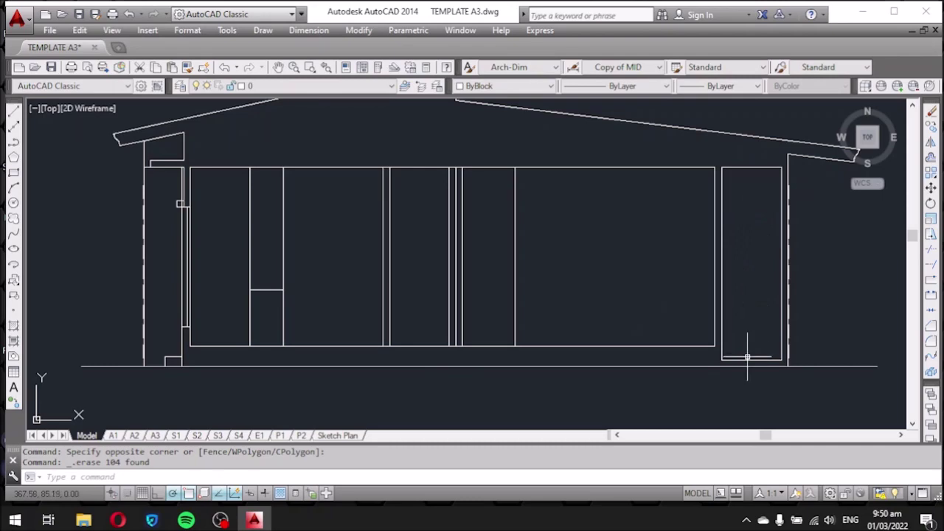
middle_drag(368, 278, 398, 300)
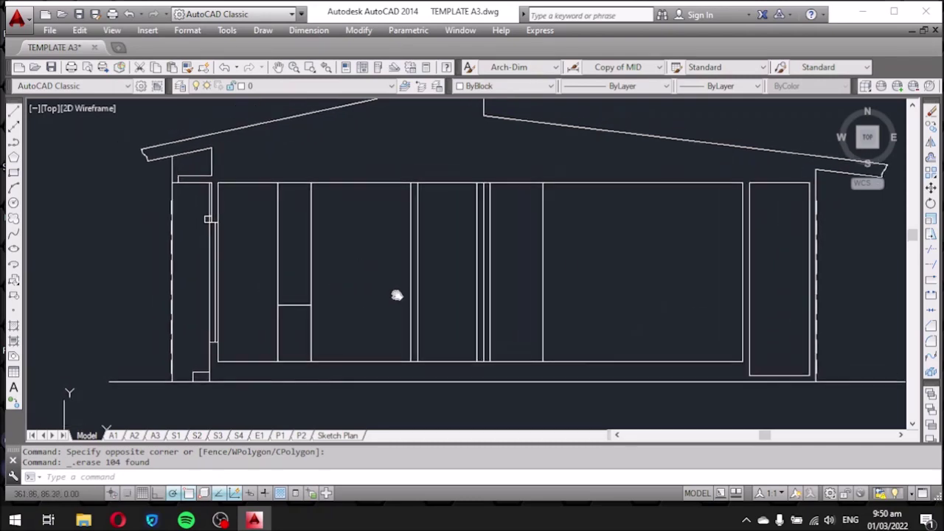
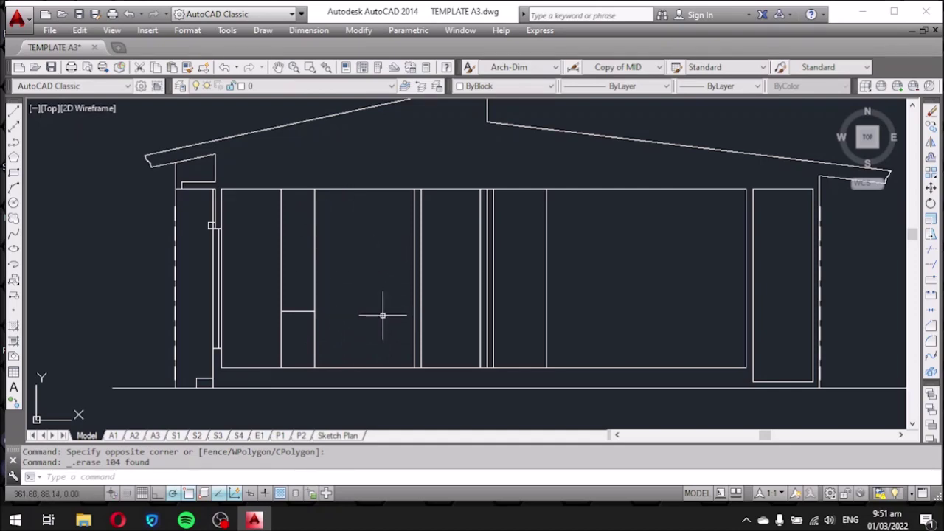
Copy the upper elevation's ground line down beneath the skillion-roof elevation, using its right endpoint as base.
scroll(396, 300, down, 2)
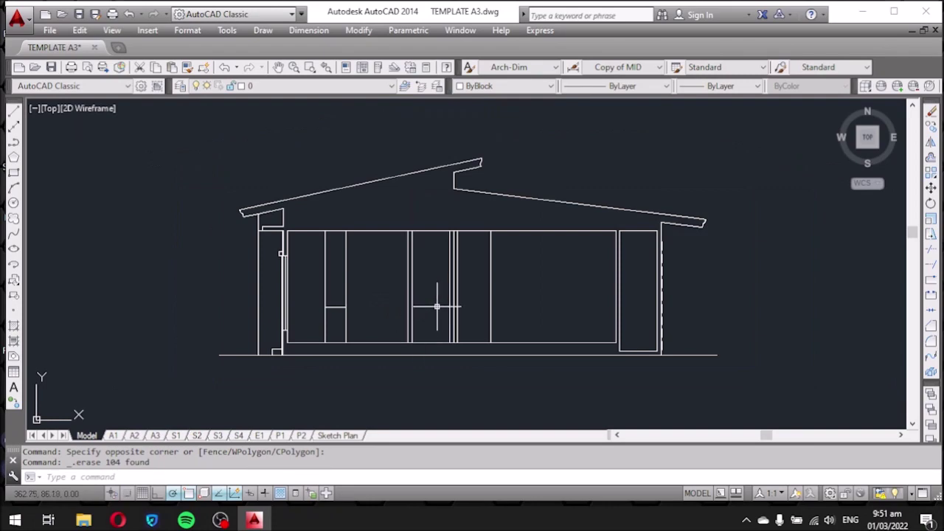
scroll(443, 307, down, 1)
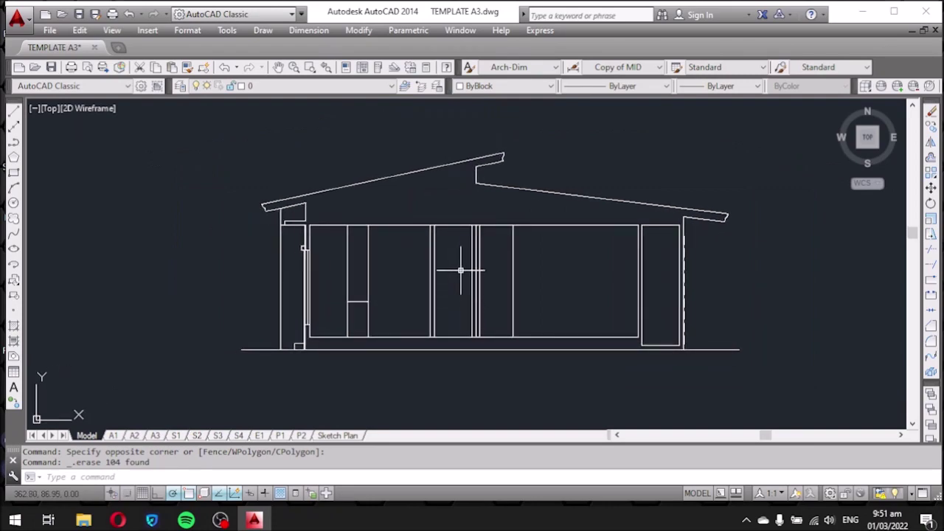
scroll(460, 284, down, 4)
scroll(479, 247, up, 2)
scroll(487, 215, up, 4)
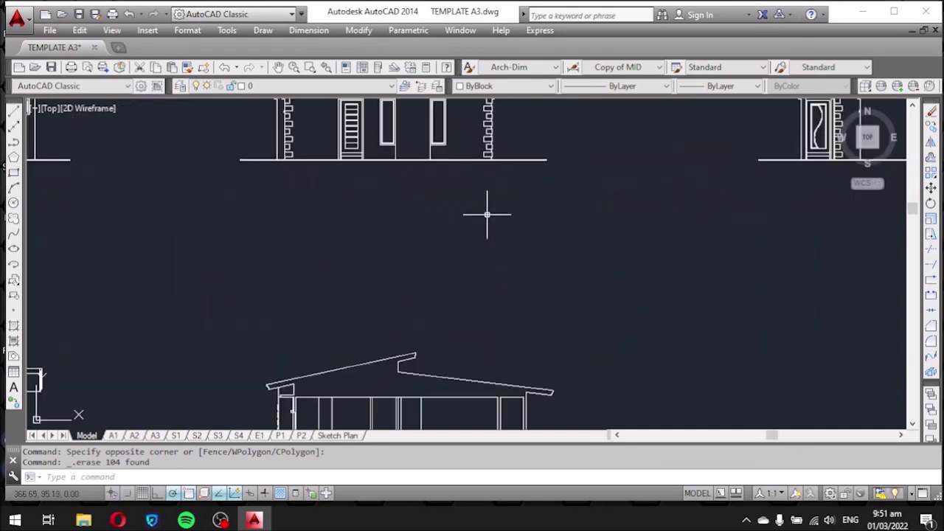
click(515, 161)
text(c)
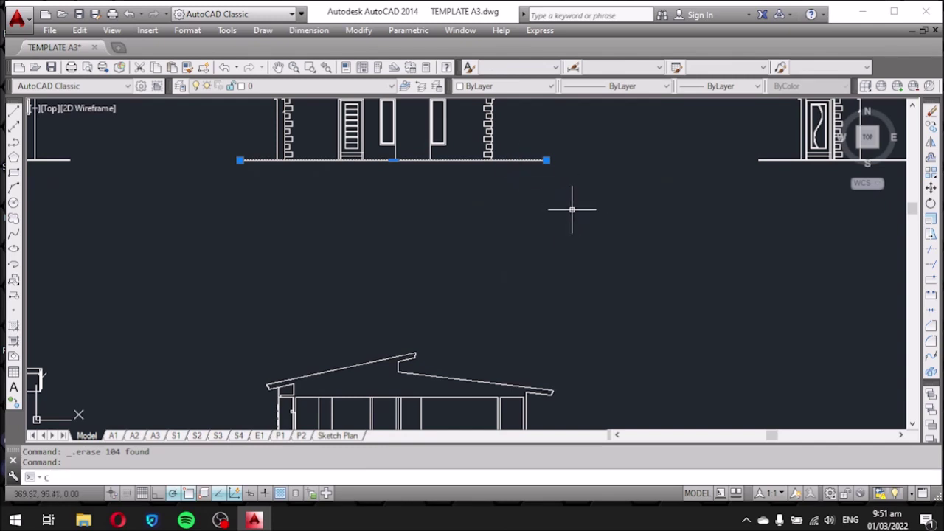
key(Return)
click(546, 159)
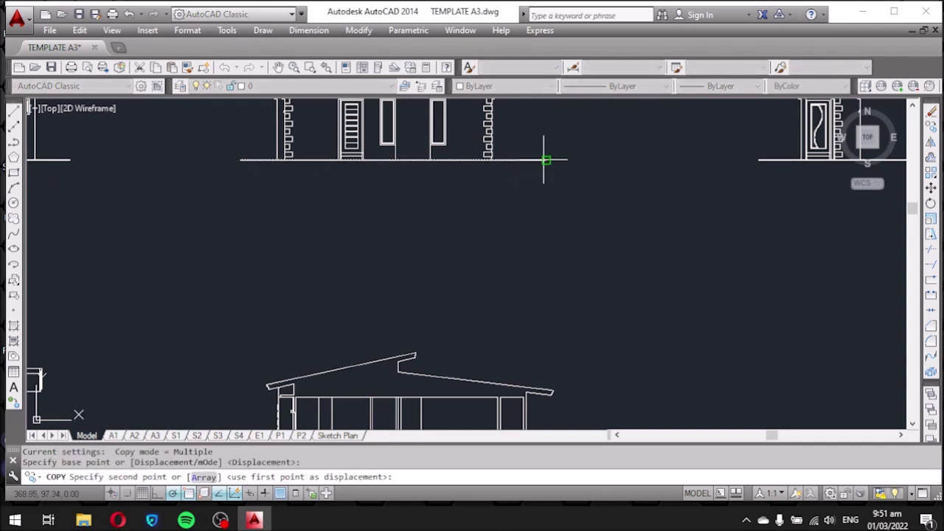
scroll(546, 163, down, 2)
scroll(542, 353, up, 2)
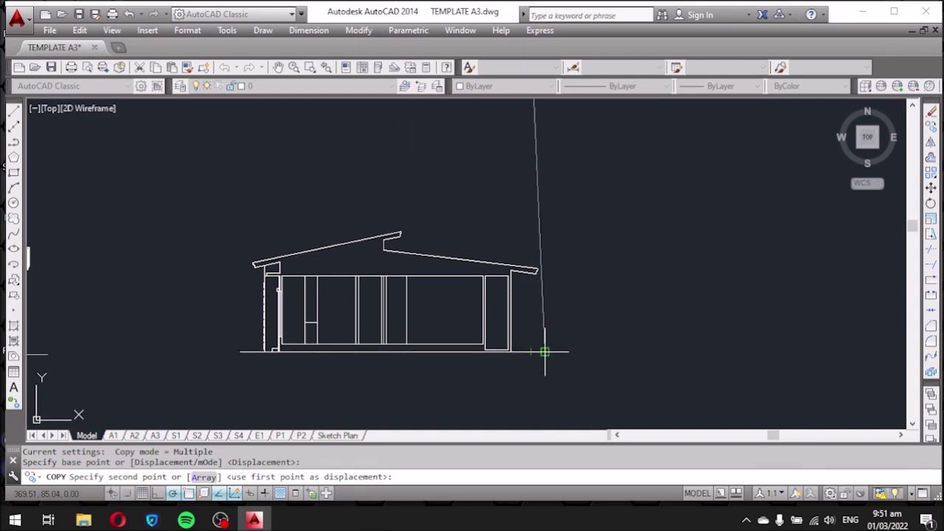
click(547, 353)
scroll(546, 352, down, 1)
key(Escape)
Copy the skillion-roof ground line across to sit beneath the flat-roof elevation.
scroll(637, 331, down, 3)
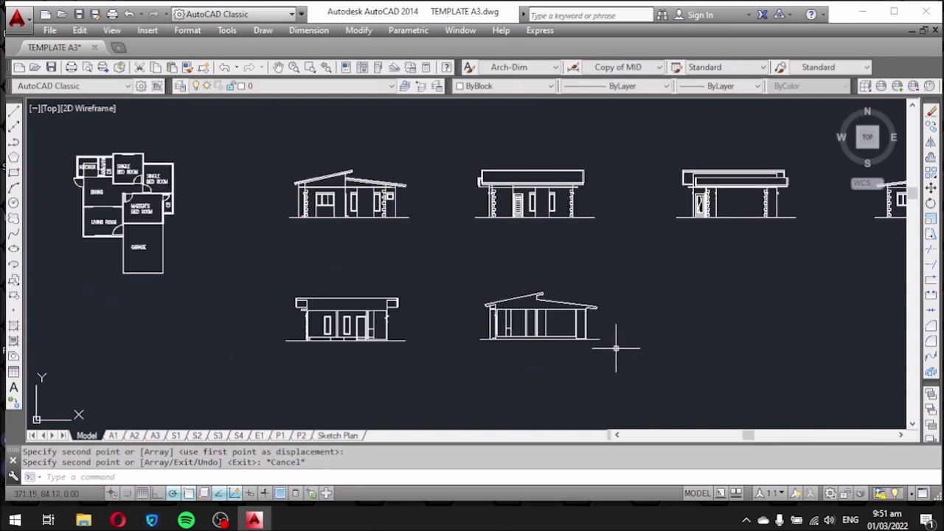
scroll(615, 348, up, 2)
click(585, 336)
text(c)
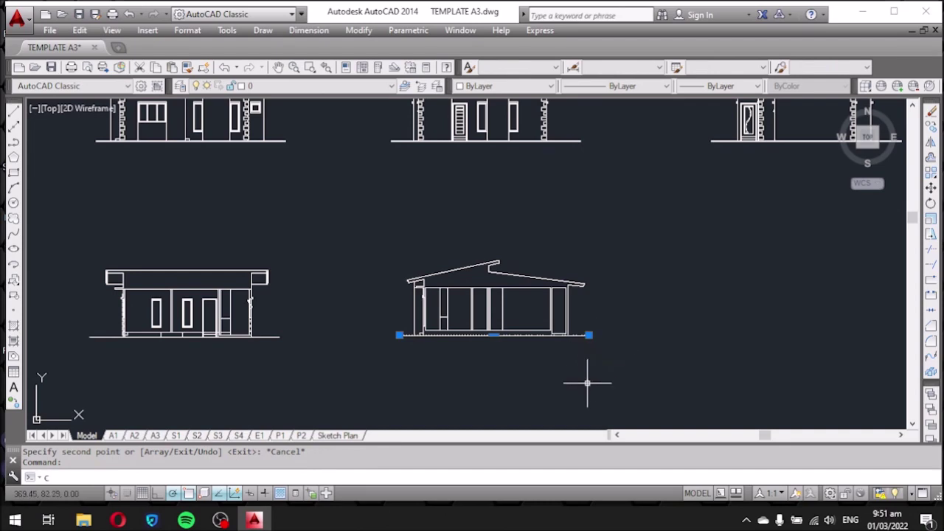
key(Return)
scroll(590, 336, up, 4)
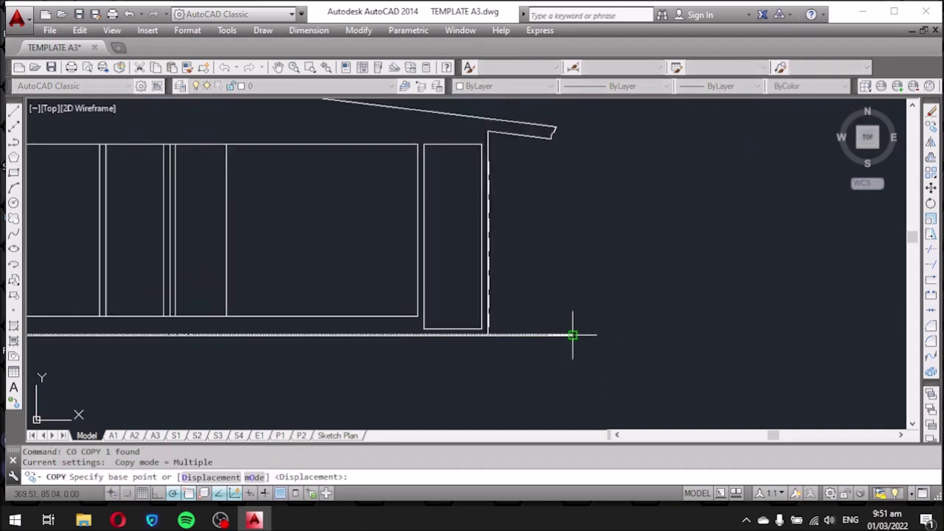
click(573, 334)
scroll(628, 321, down, 4)
scroll(294, 330, up, 4)
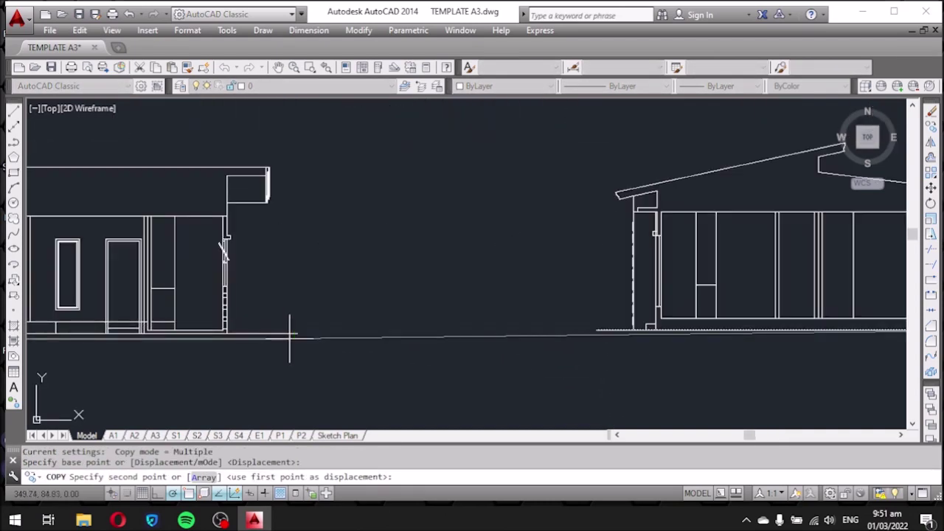
click(297, 333)
scroll(516, 332, down, 4)
key(Escape)
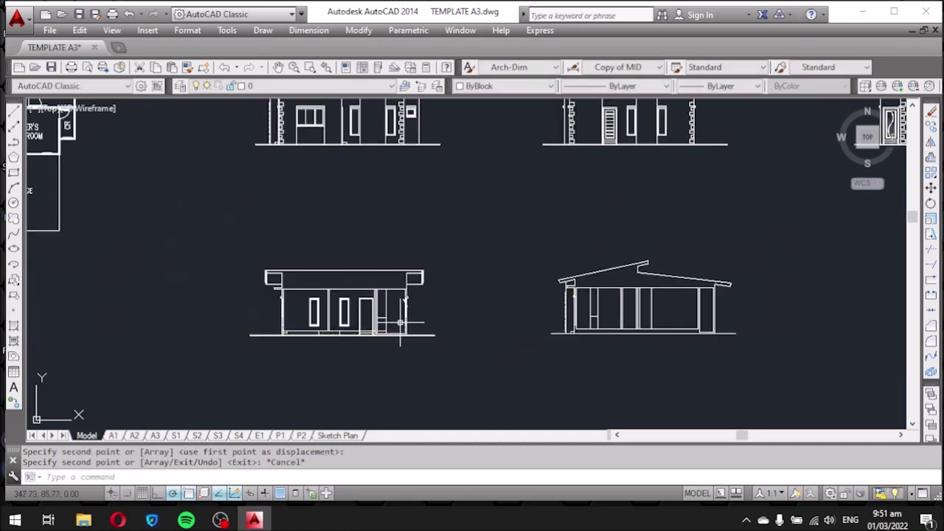
scroll(401, 322, up, 4)
middle_drag(478, 308, 536, 307)
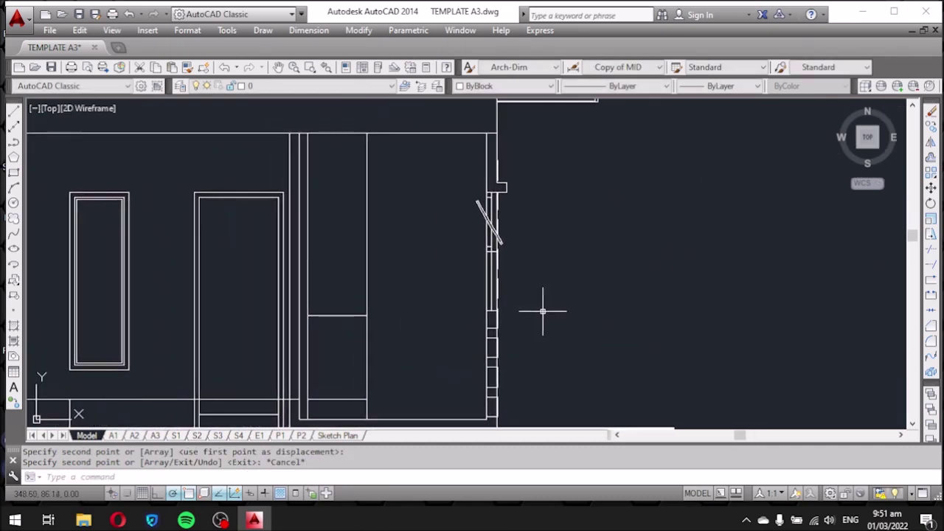
Erase the stacked block lines on the right wall and the stray piece beside the door.
scroll(492, 390, up, 2)
middle_drag(523, 354, 524, 369)
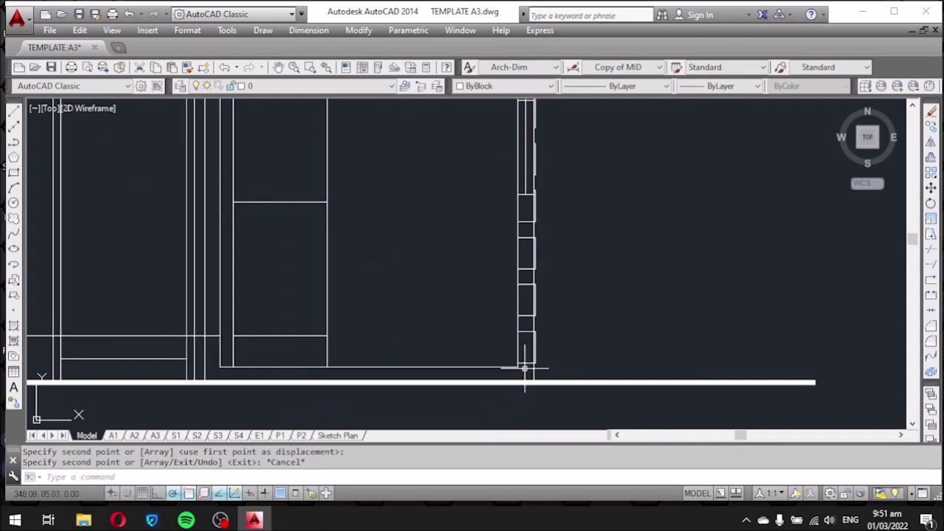
click(529, 371)
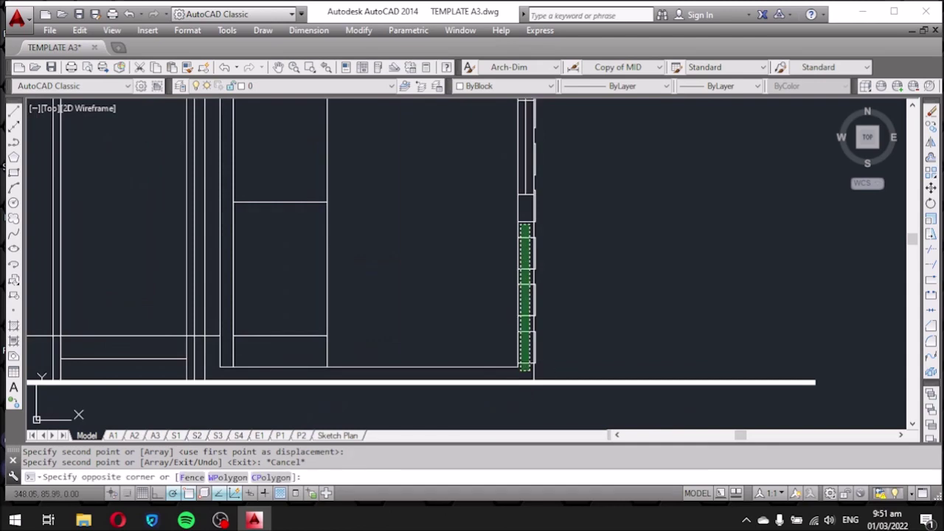
click(521, 206)
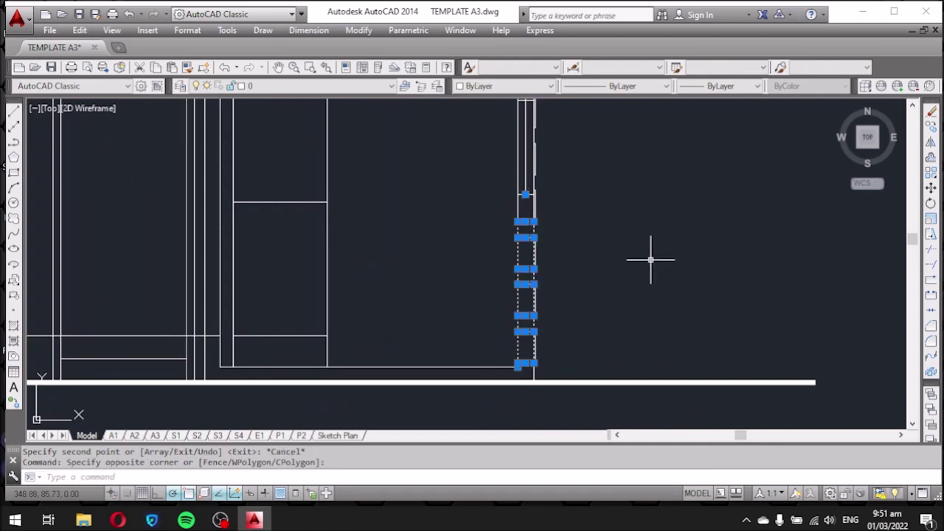
key(Delete)
middle_drag(627, 264, 630, 440)
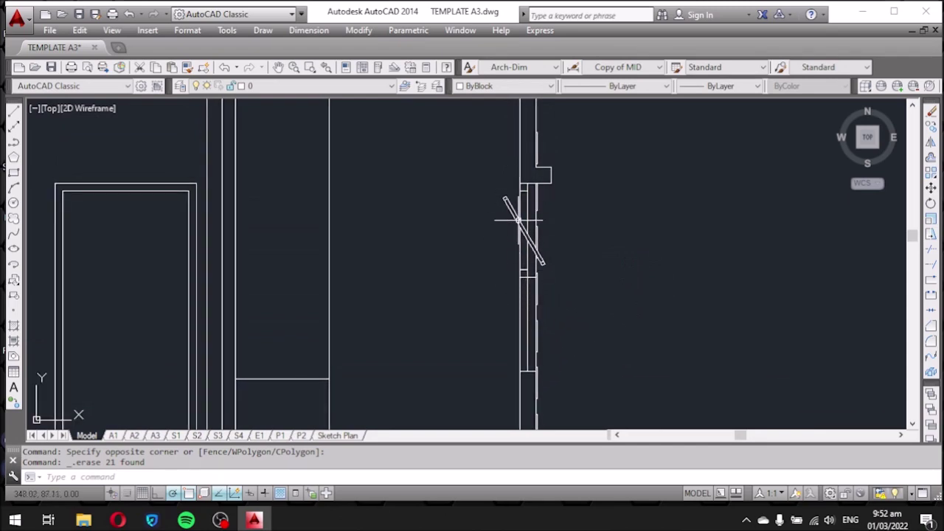
scroll(528, 271, up, 4)
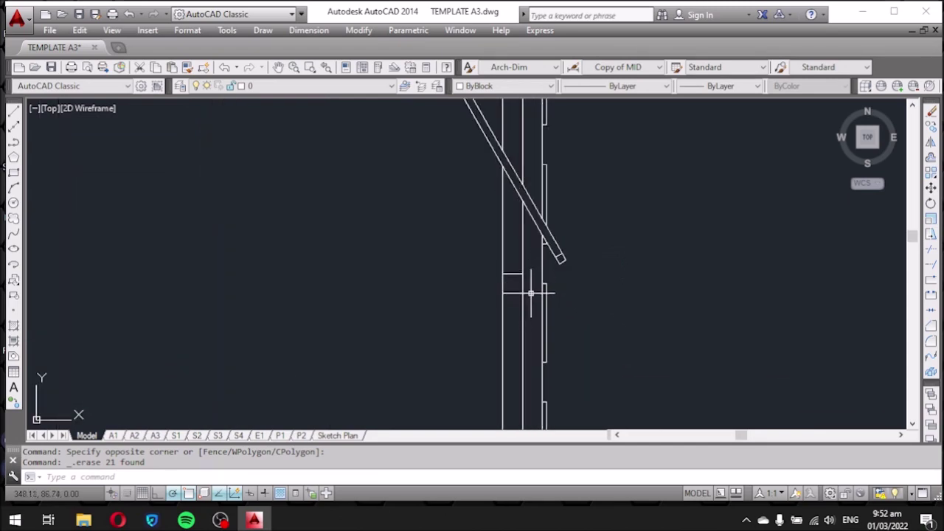
click(530, 293)
key(Delete)
Erase the eight lower lines on the flat-roof elevation's right wall.
scroll(546, 267, down, 4)
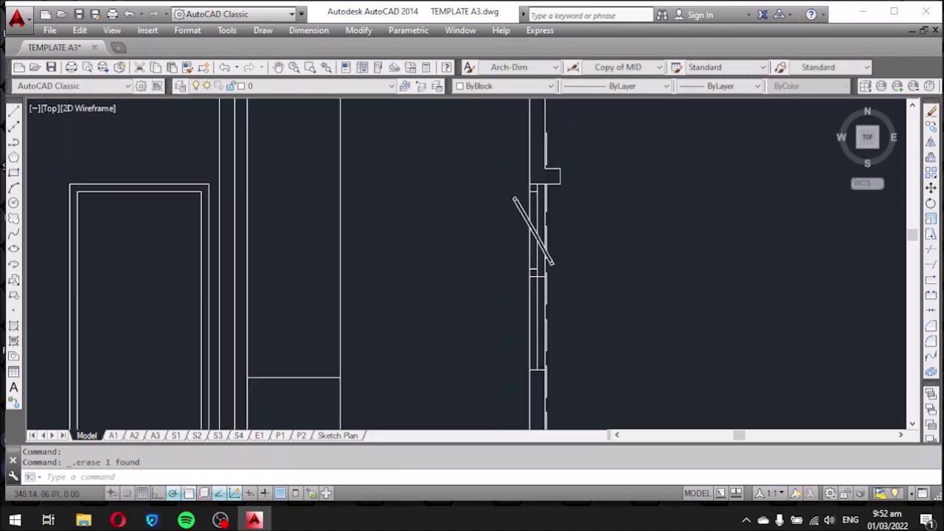
scroll(545, 267, down, 2)
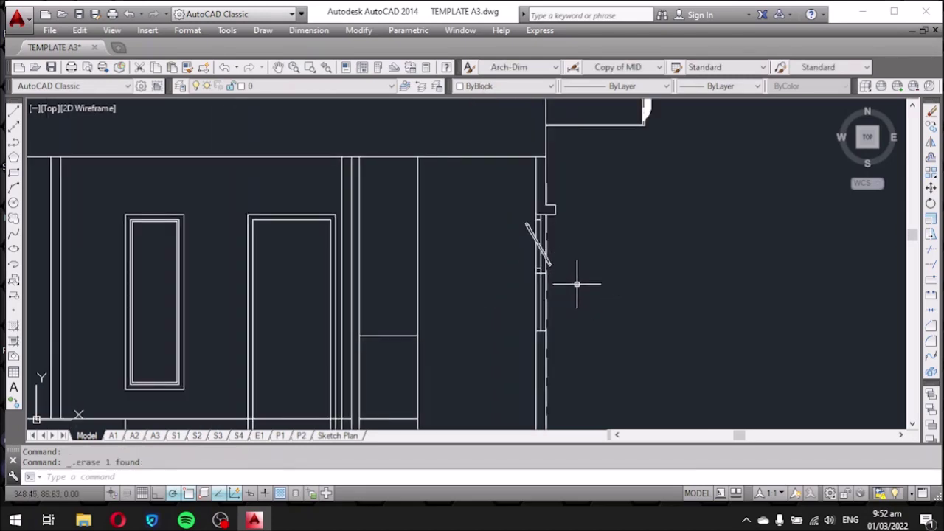
scroll(544, 274, up, 2)
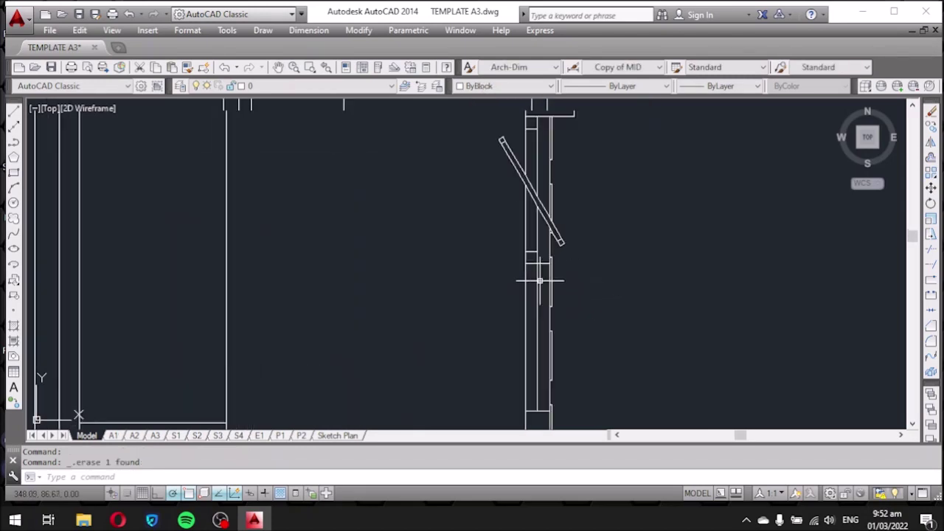
click(539, 383)
click(534, 346)
key(Delete)
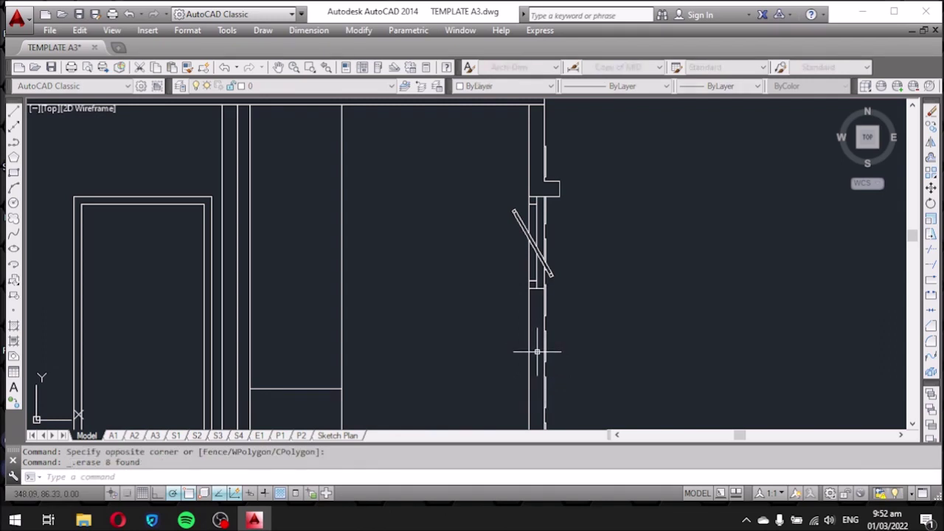
Erase the leftover line on the wall below the side door.
scroll(536, 260, up, 4)
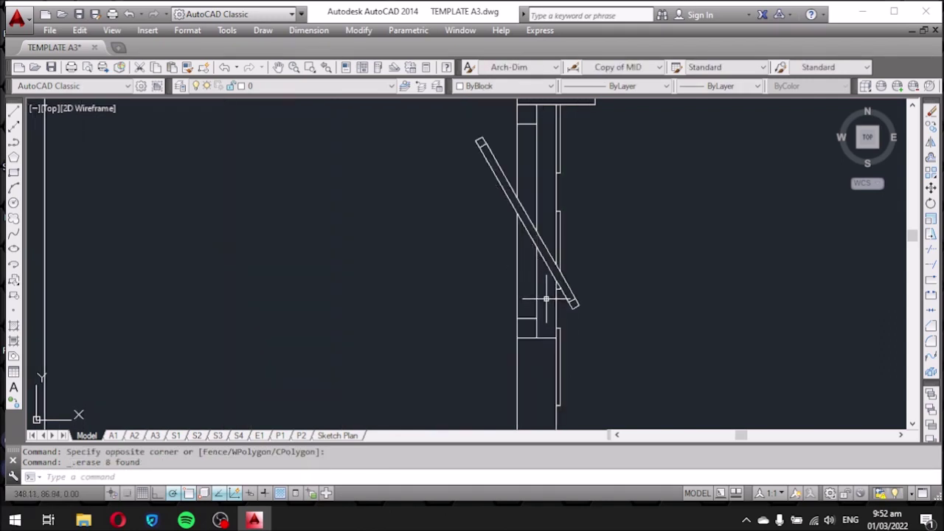
scroll(545, 299, down, 3)
scroll(541, 304, up, 3)
middle_drag(541, 305, 542, 406)
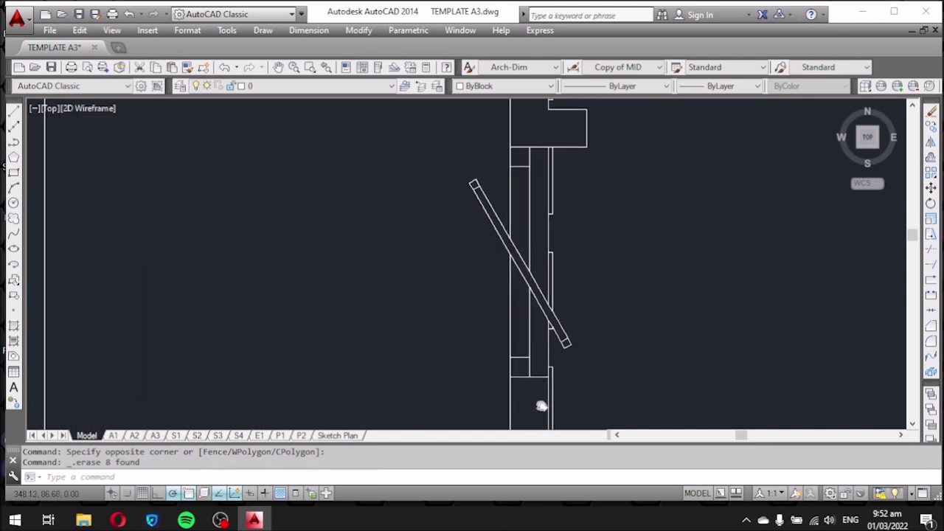
scroll(611, 342, down, 4)
middle_drag(618, 284, 618, 318)
scroll(616, 295, up, 3)
click(639, 284)
click(627, 264)
key(Delete)
scroll(686, 216, down, 6)
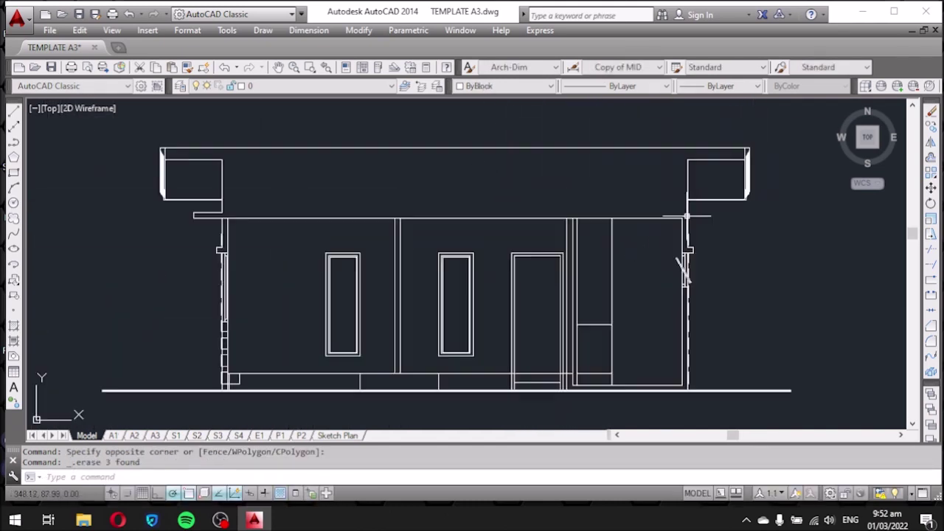
Crossing-select and delete the 22 lines beneath the door.
scroll(572, 374, up, 4)
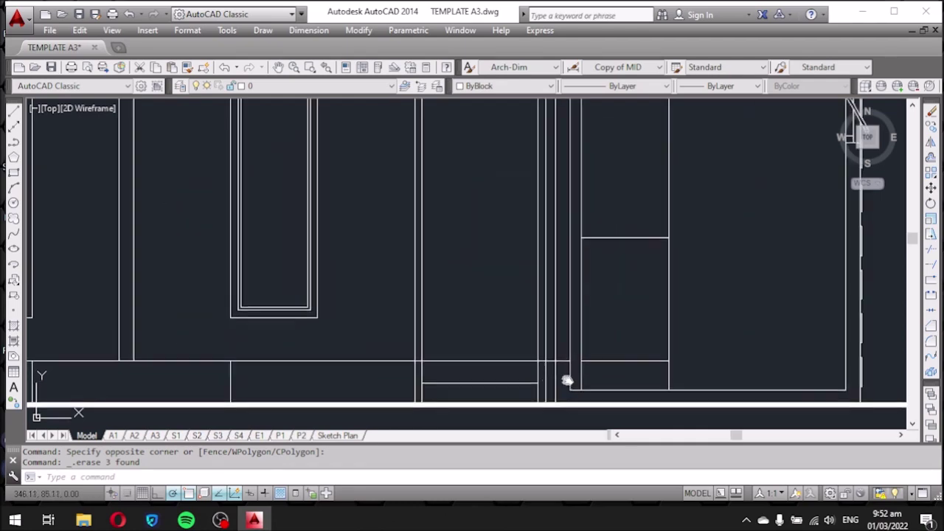
middle_drag(565, 379, 626, 312)
scroll(391, 322, down, 4)
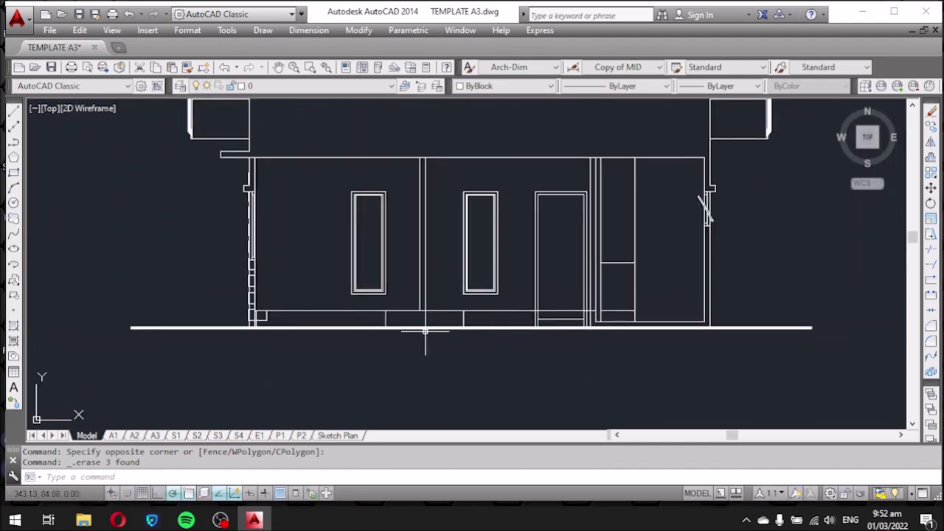
scroll(544, 321, up, 5)
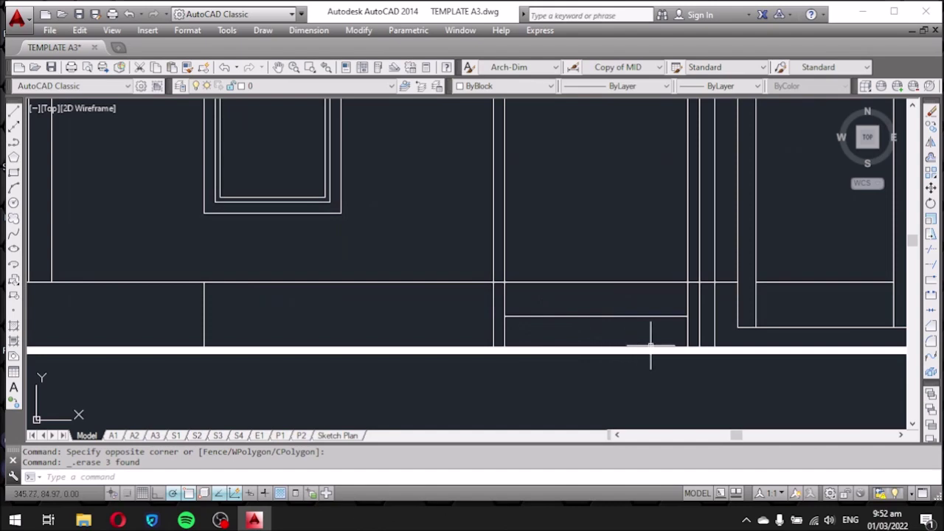
scroll(612, 321, down, 3)
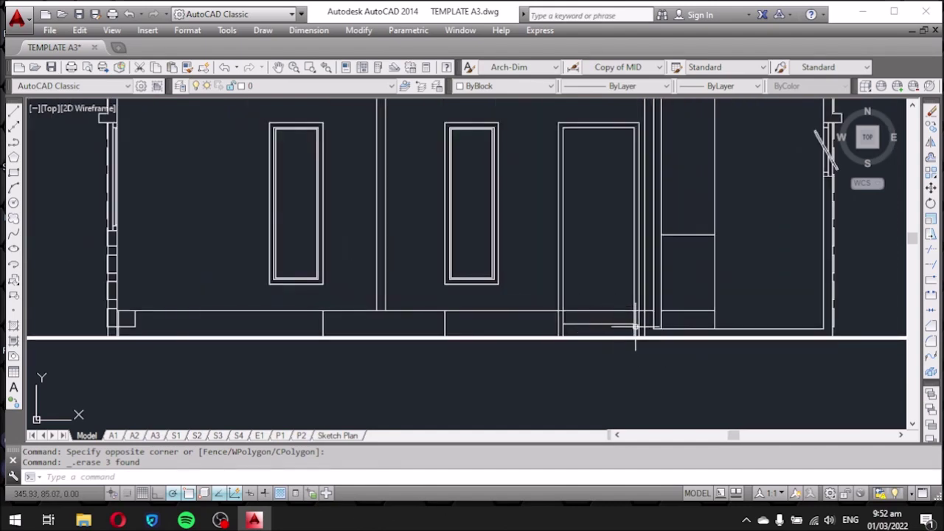
scroll(635, 325, up, 3)
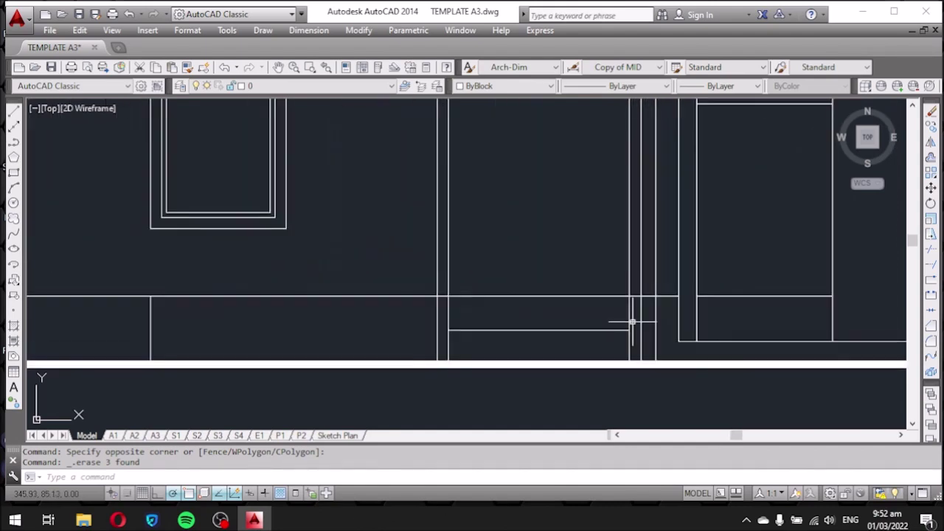
click(661, 350)
click(406, 313)
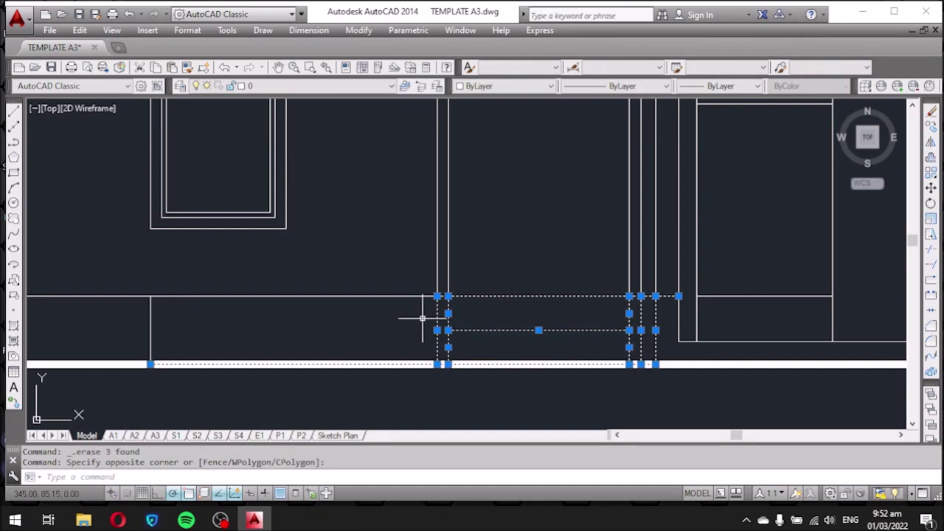
key(Delete)
Delete the two short lines near the door base.
scroll(501, 314, down, 3)
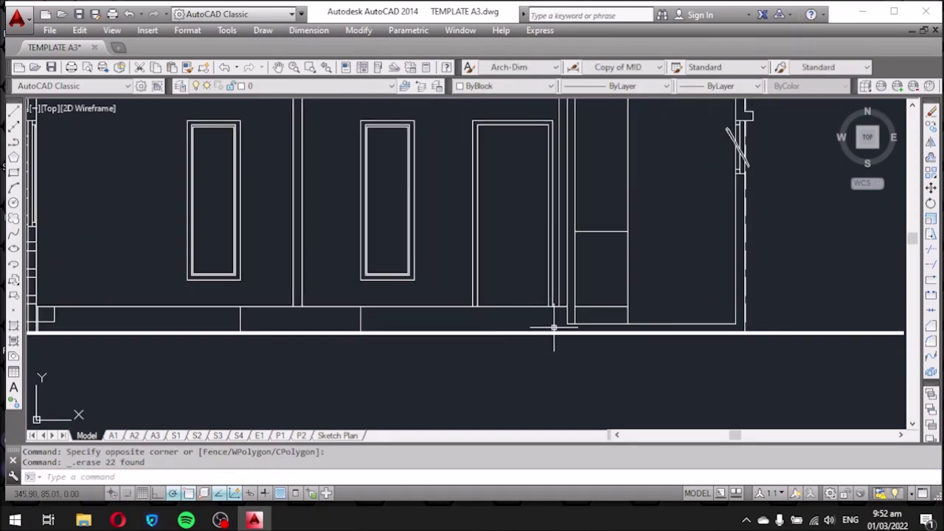
scroll(568, 323, up, 3)
click(571, 319)
click(552, 338)
key(Delete)
Delete the short, lower and vertical segments left below the cabinet.
scroll(538, 373, down, 3)
scroll(576, 366, up, 3)
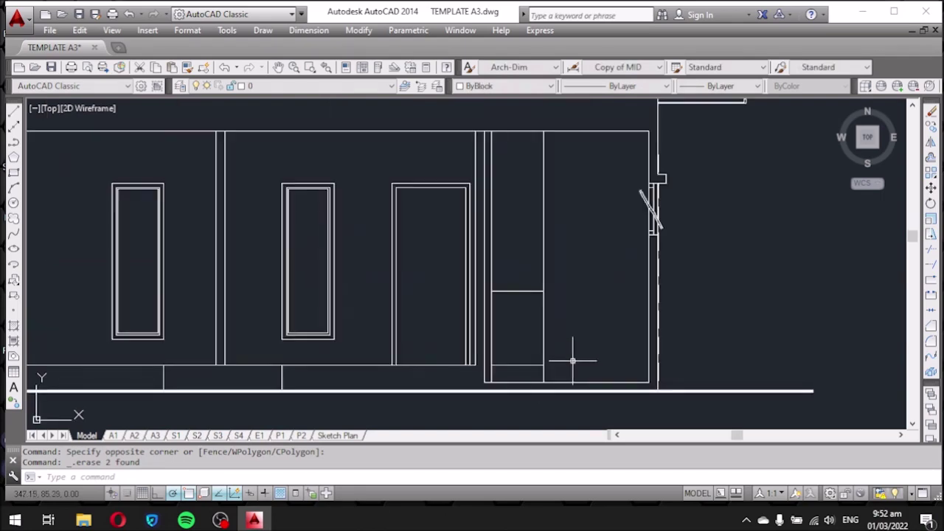
scroll(516, 381, up, 2)
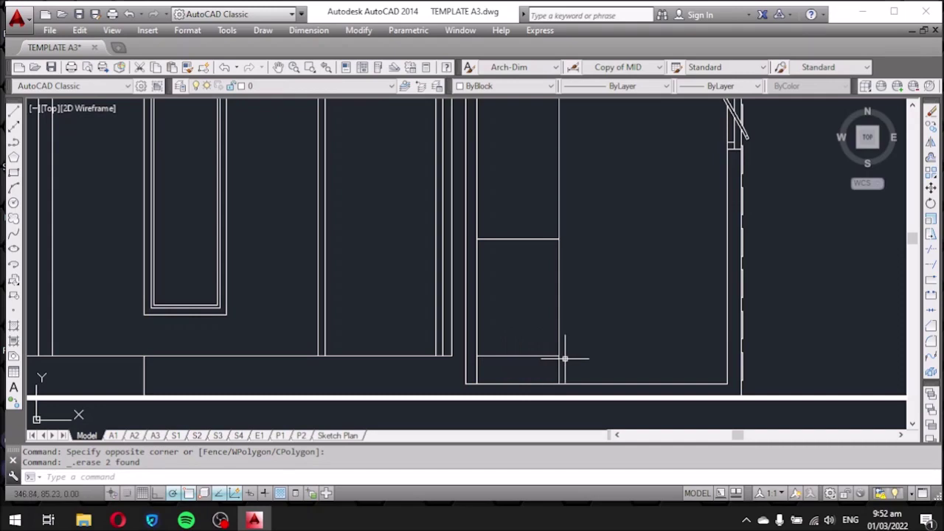
click(558, 371)
key(Delete)
click(578, 374)
click(548, 367)
key(Delete)
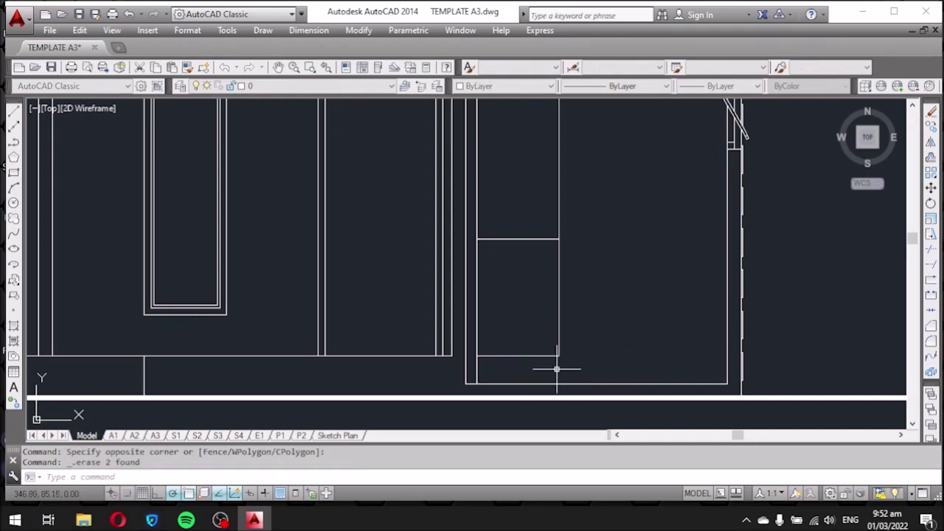
click(477, 371)
key(Delete)
click(476, 373)
key(Delete)
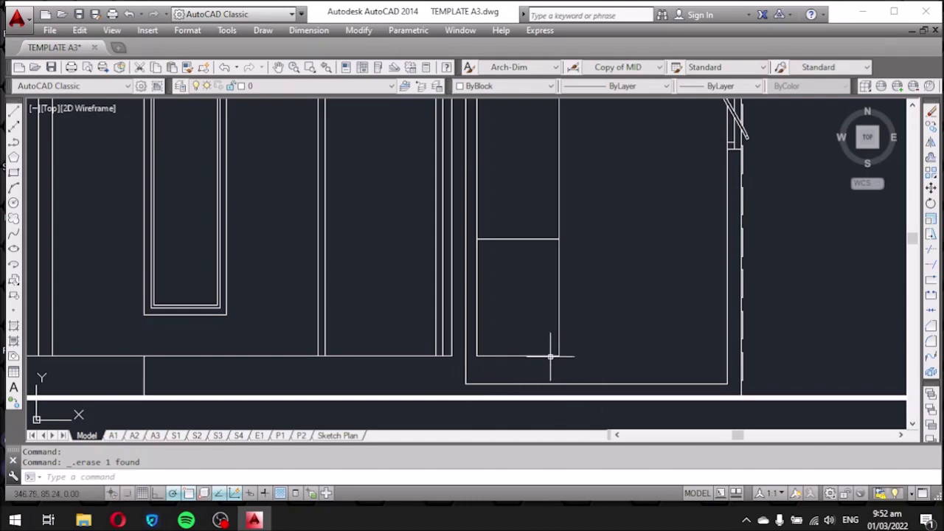
Pan to the tall panel beside the door and begin a line from its corner.
middle_drag(552, 358, 543, 396)
scroll(552, 244, up, 2)
middle_drag(553, 244, 537, 331)
scroll(537, 332, down, 3)
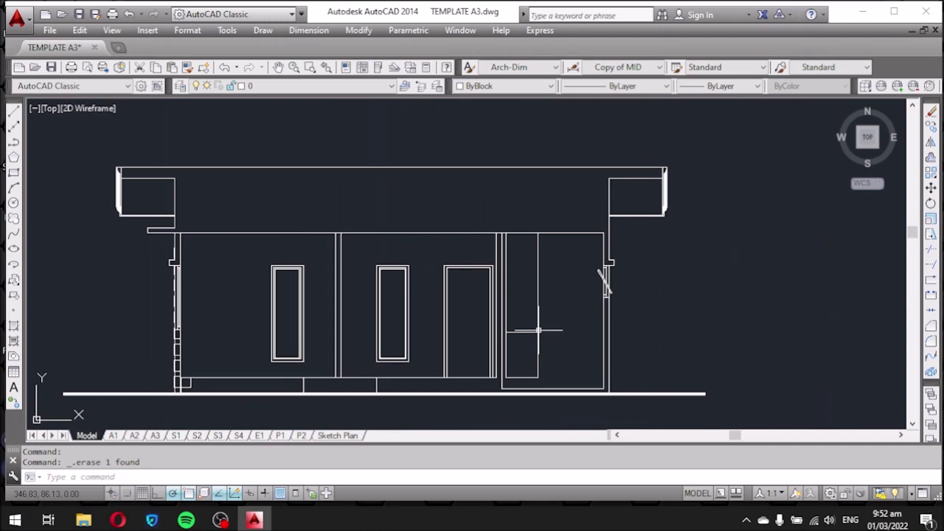
scroll(413, 292, up, 2)
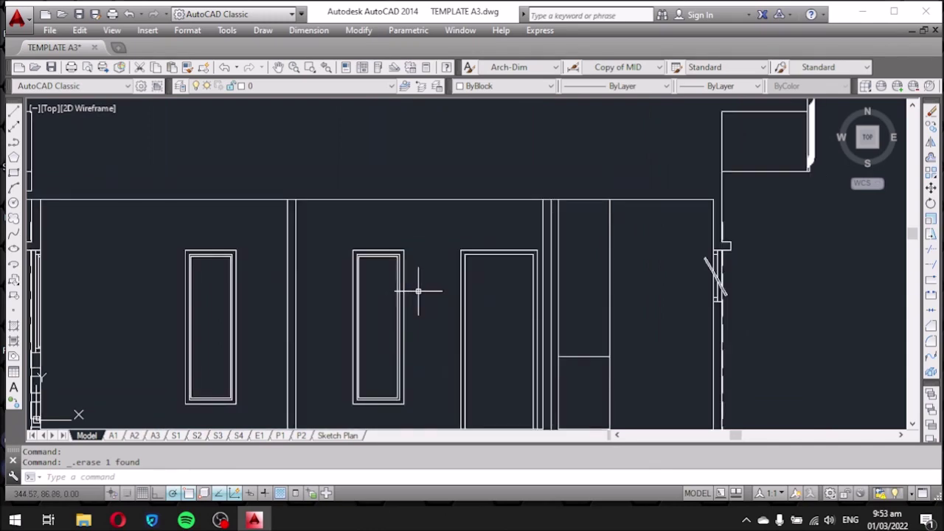
middle_drag(418, 291, 355, 232)
scroll(529, 199, up, 2)
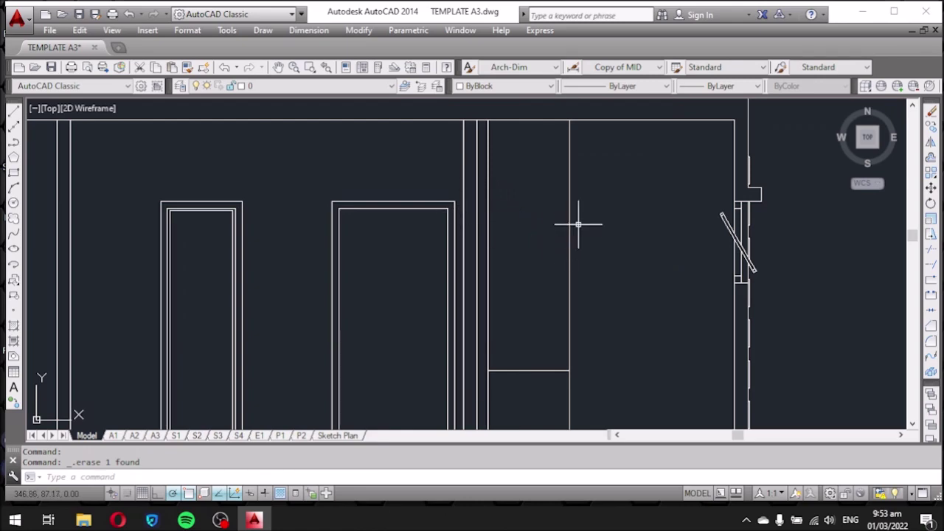
text(l)
key(Return)
scroll(512, 180, up, 2)
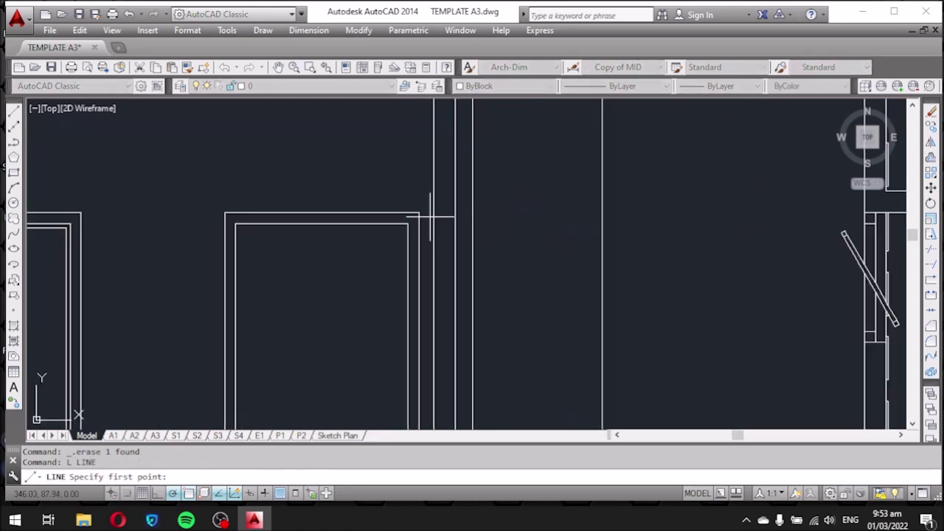
click(473, 213)
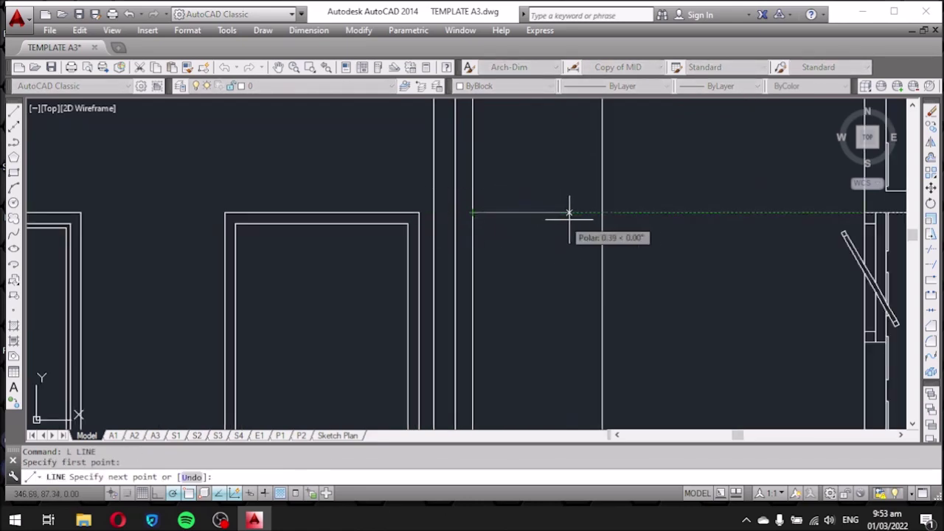
key(Escape)
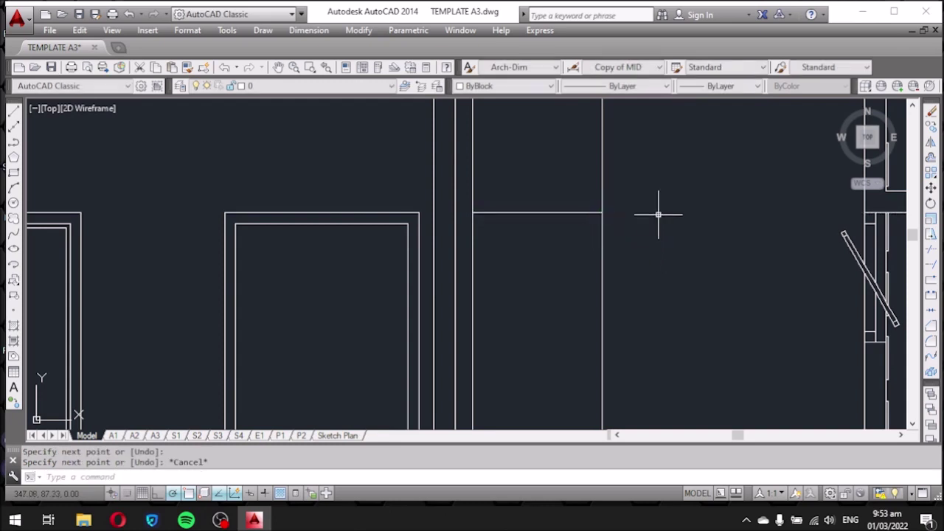
Zoom in closer on the tall panel and start the TRIM command.
middle_drag(658, 226, 624, 295)
scroll(624, 291, up, 2)
text(r)
key(Return)
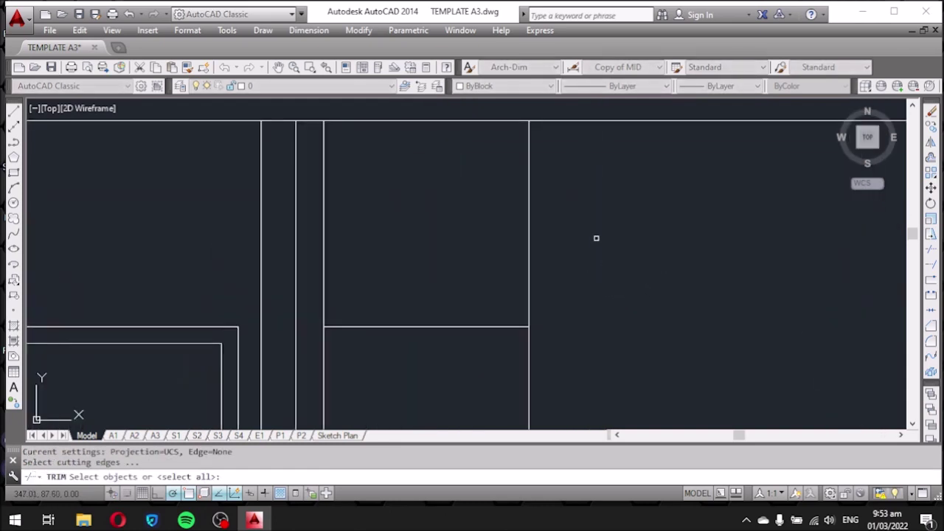
Cancel trimming and delete the selected dashed line in the upper panel.
key(Return)
click(634, 230)
click(537, 198)
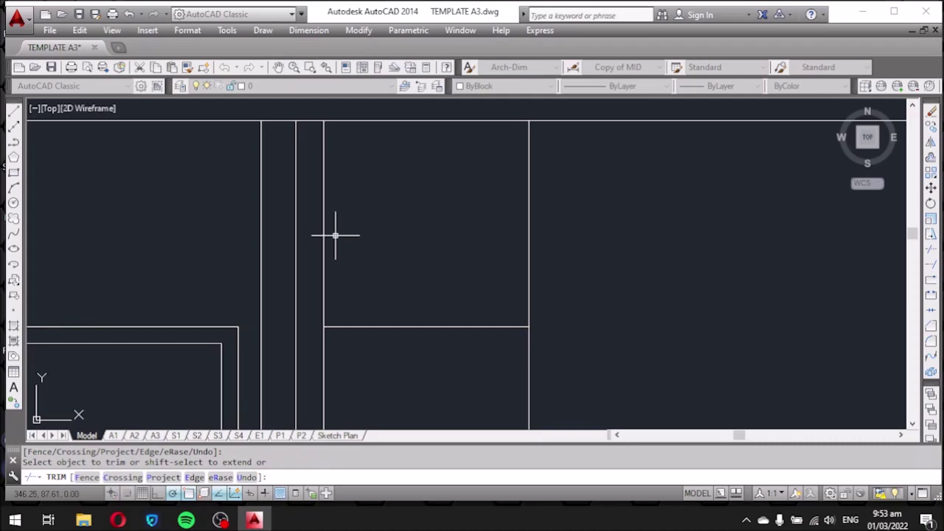
key(Escape)
click(512, 258)
key(Escape)
scroll(502, 252, down, 1)
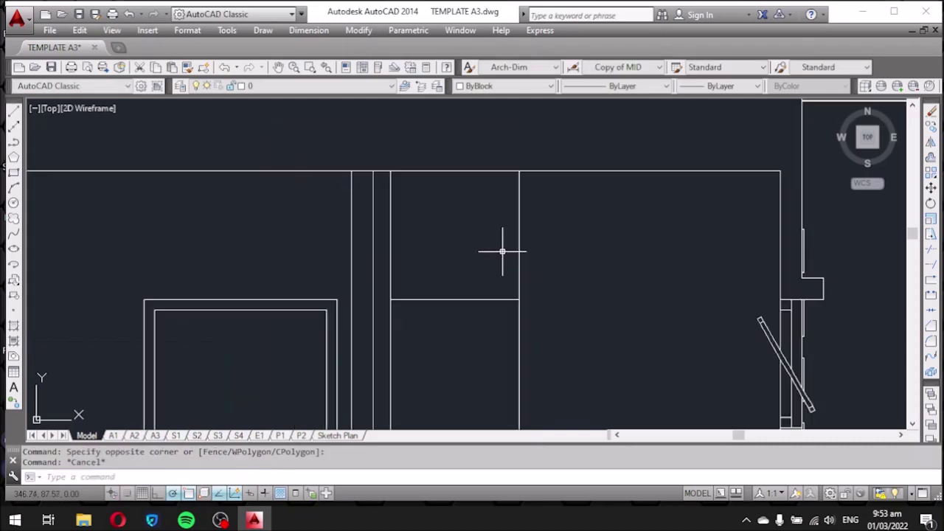
scroll(502, 253, down, 1)
key(Delete)
Delete the panel's upper vertical segment and the remaining leftover line.
click(520, 253)
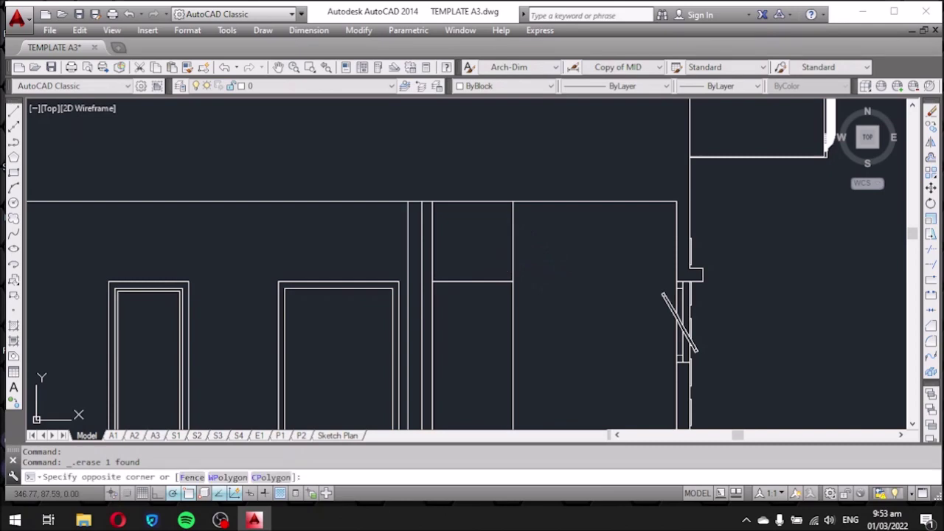
click(507, 251)
key(Delete)
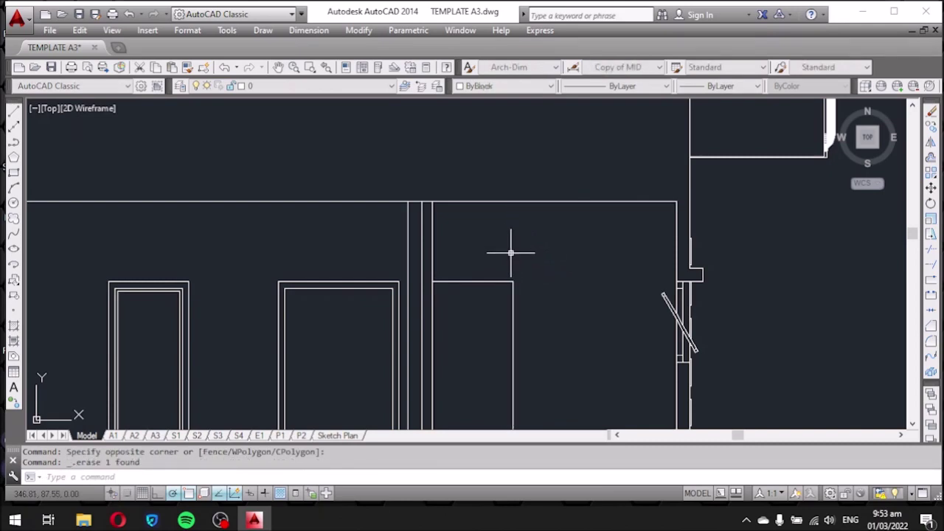
click(435, 248)
click(434, 250)
key(Delete)
Zoom in on the narrow rectangle and start the OFFSET command.
scroll(567, 265, down, 4)
scroll(567, 304, up, 1)
scroll(537, 267, up, 2)
scroll(602, 301, up, 1)
scroll(603, 301, up, 1)
text(O)
key(Return)
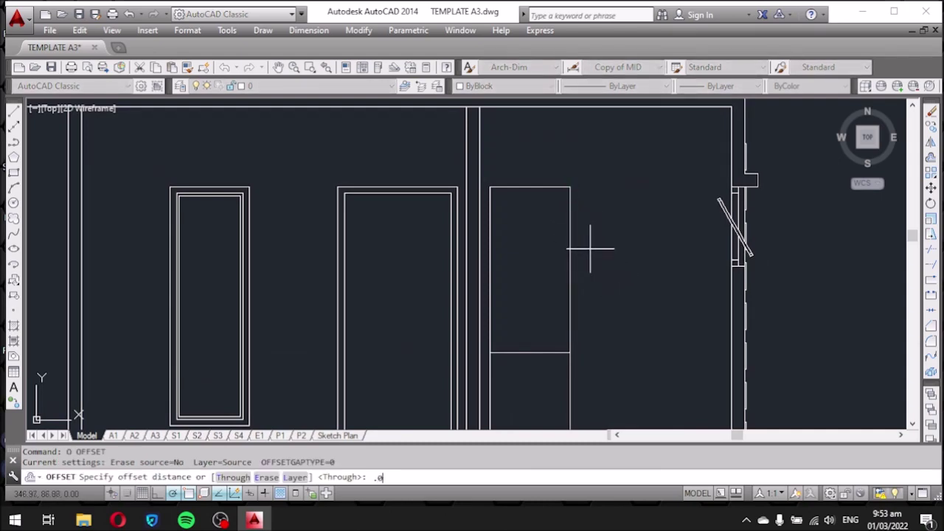
Offset the panel's right, top and left edges 0.05 outward.
key(Return)
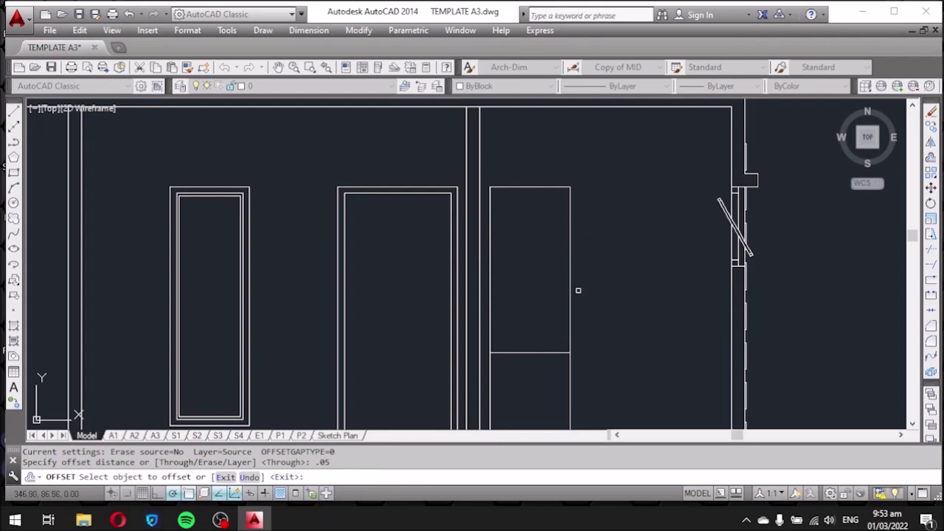
click(571, 288)
click(592, 287)
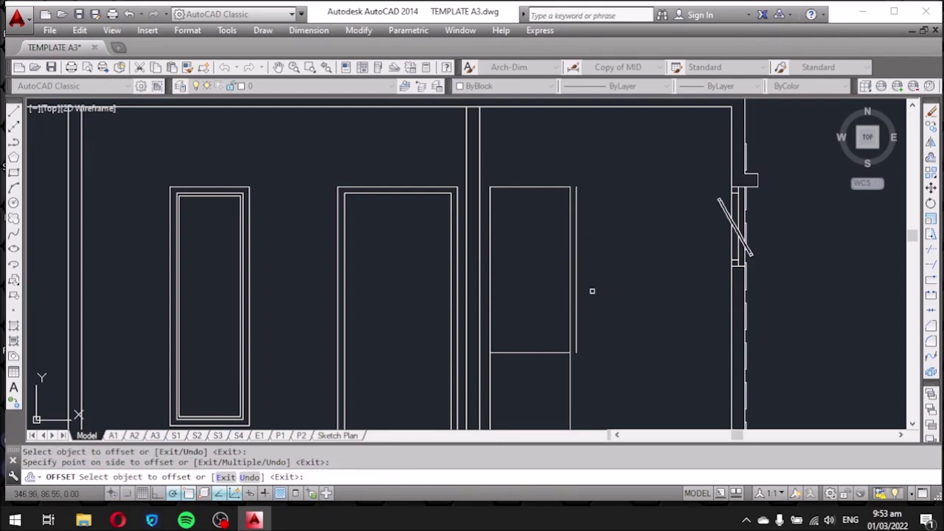
click(519, 187)
click(516, 171)
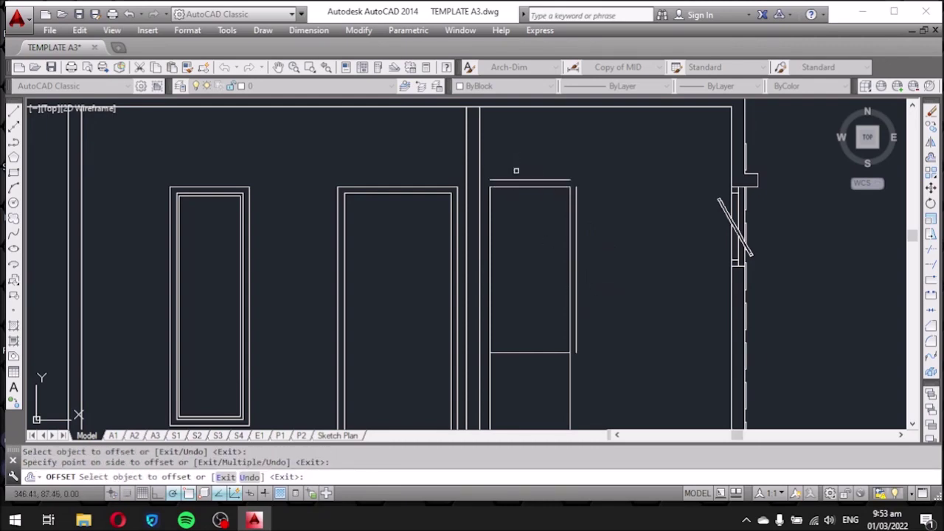
click(489, 205)
click(482, 206)
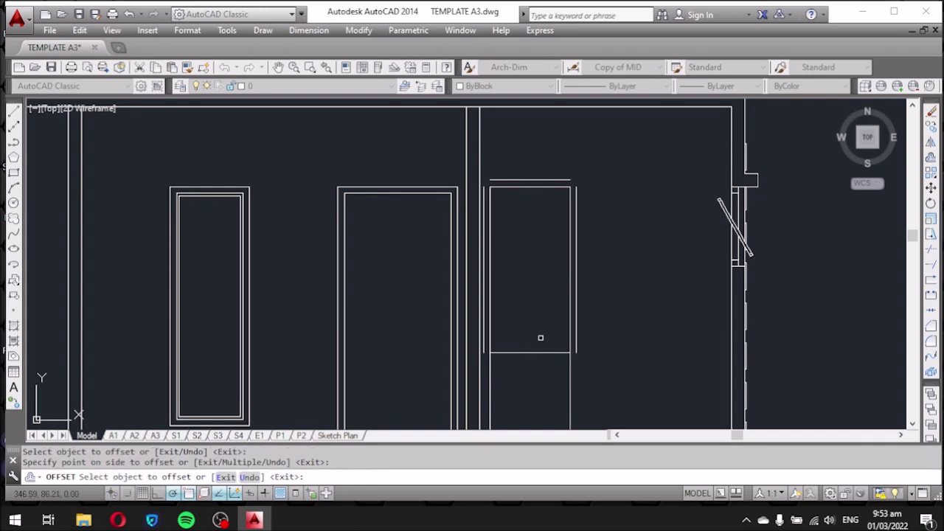
Offset the bottom edge 0.05 below the panel and start FILLET.
scroll(540, 338, down, 3)
scroll(541, 316, up, 3)
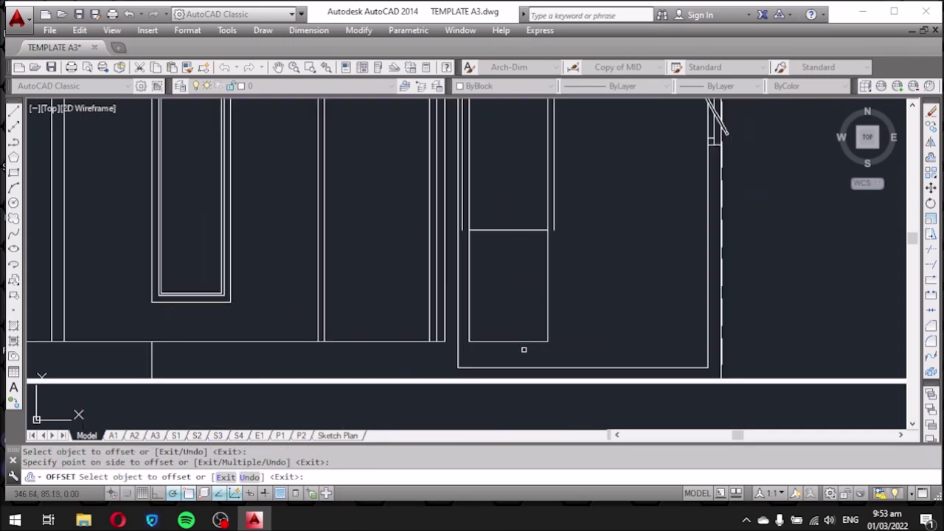
click(524, 342)
click(523, 354)
scroll(595, 312, up, 2)
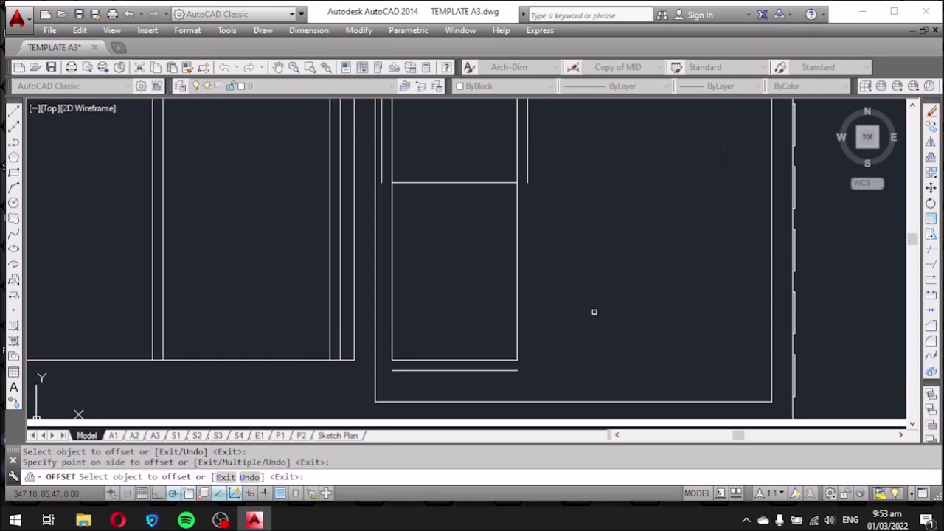
key(Escape)
text(f)
key(Return)
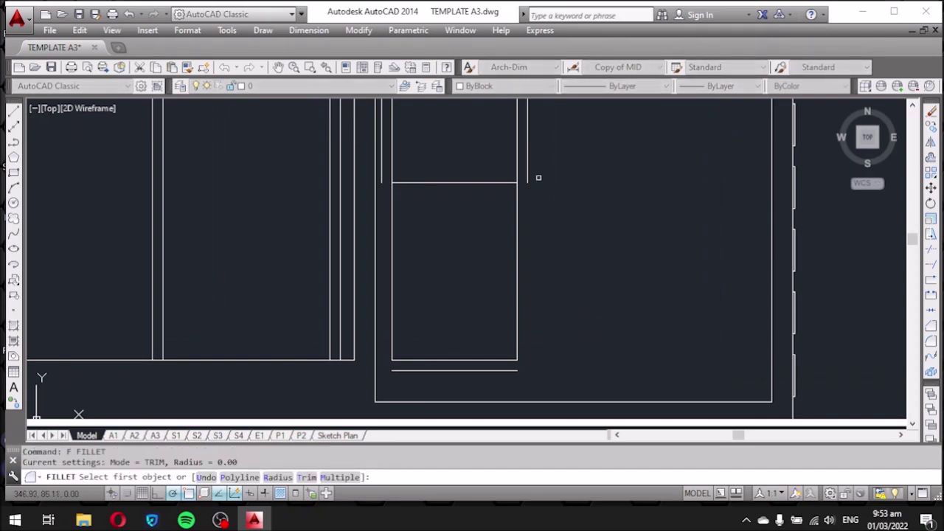
Fillet the bottom-right and bottom-left corners of the offset frame lines.
click(527, 175)
click(506, 372)
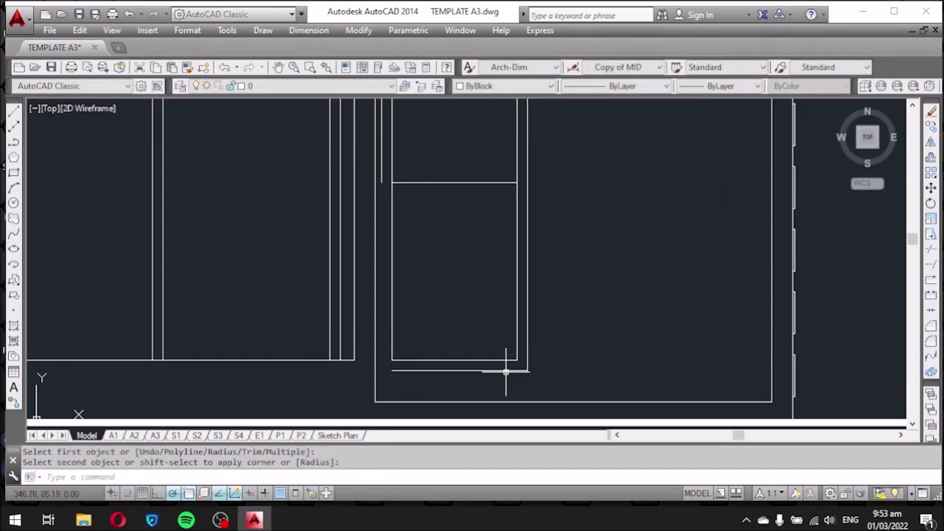
key(Return)
click(416, 369)
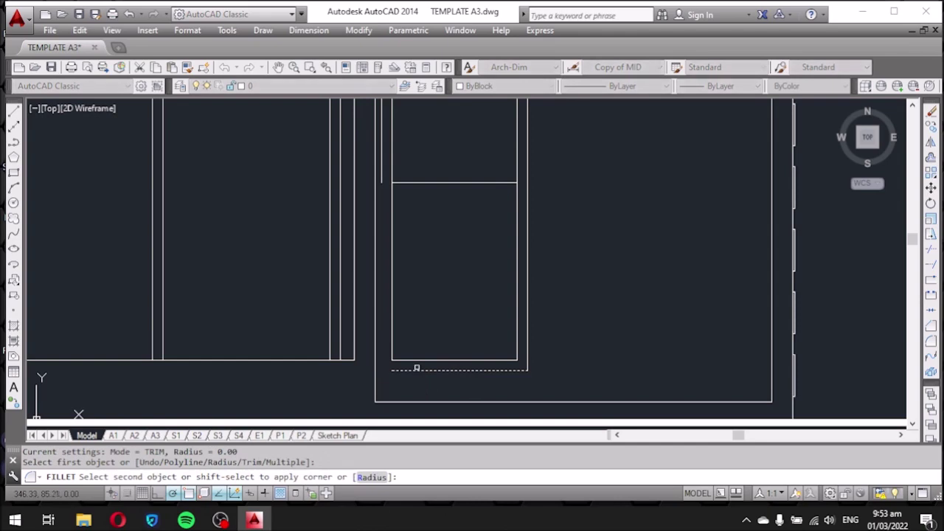
click(386, 177)
scroll(501, 317, down, 3)
scroll(443, 237, up, 2)
scroll(427, 237, up, 2)
Fillet the top-left corner and top frame line, then select the horizontal line across the door panel.
key(Return)
click(418, 213)
click(398, 217)
key(Return)
click(520, 215)
scroll(620, 214, down, 2)
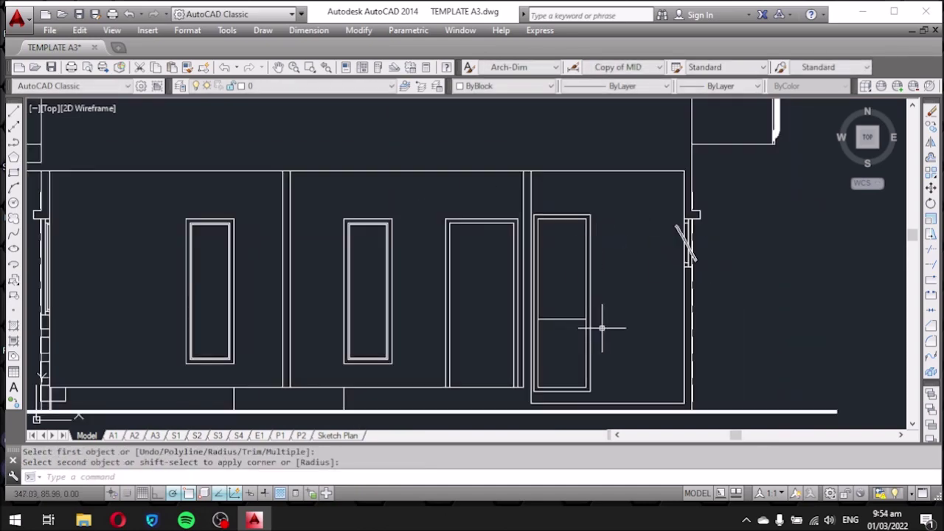
scroll(602, 328, up, 4)
key(Escape)
click(543, 274)
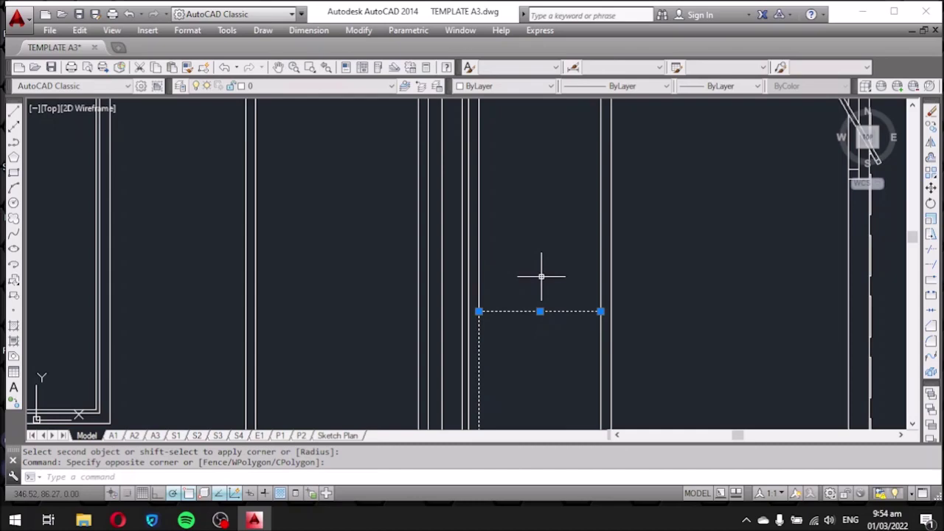
Delete the line across the door panel and the lines along the wall base.
key(Delete)
scroll(546, 221, down, 5)
middle_drag(583, 238, 573, 245)
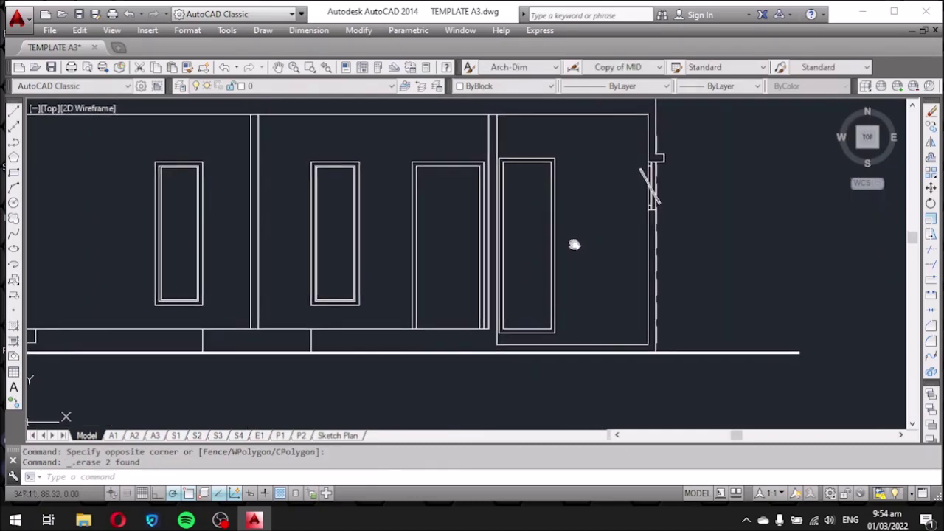
middle_drag(585, 280, 653, 276)
middle_drag(458, 287, 527, 282)
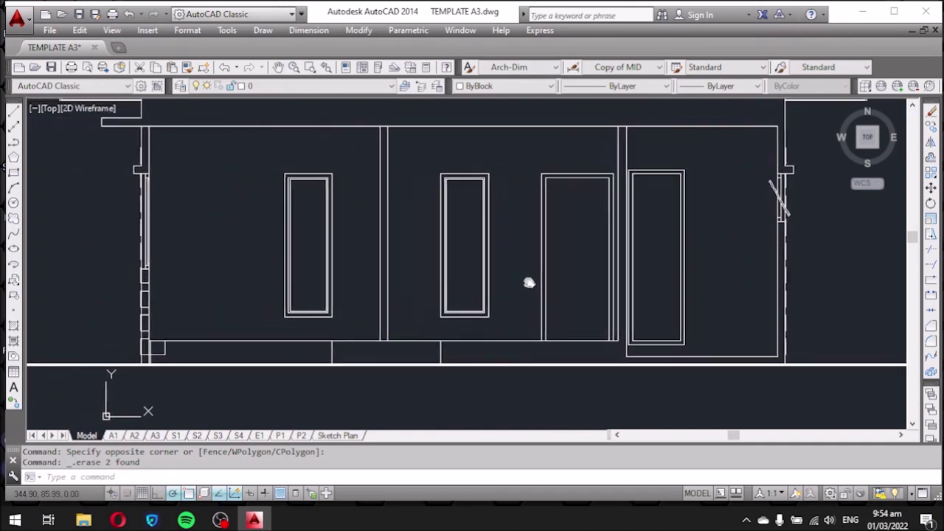
click(463, 360)
click(299, 351)
key(Delete)
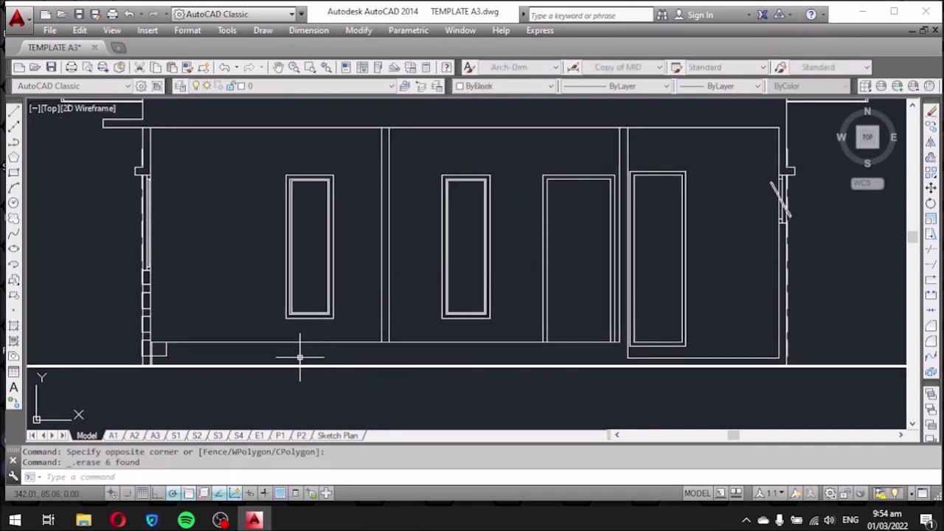
Erase the remaining leftover short lines along the elevation's base.
scroll(350, 346, up, 5)
click(417, 347)
click(415, 333)
key(Delete)
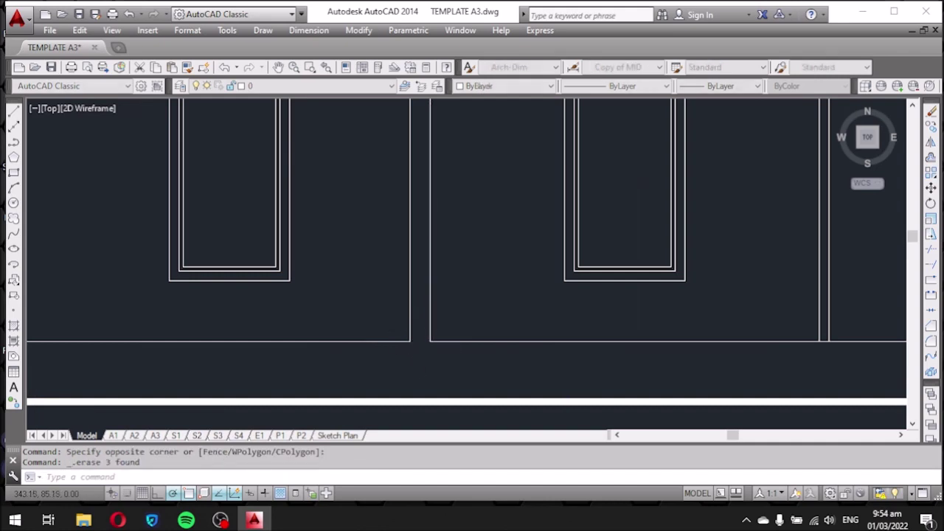
scroll(413, 332, down, 8)
scroll(474, 298, up, 8)
click(531, 363)
click(523, 308)
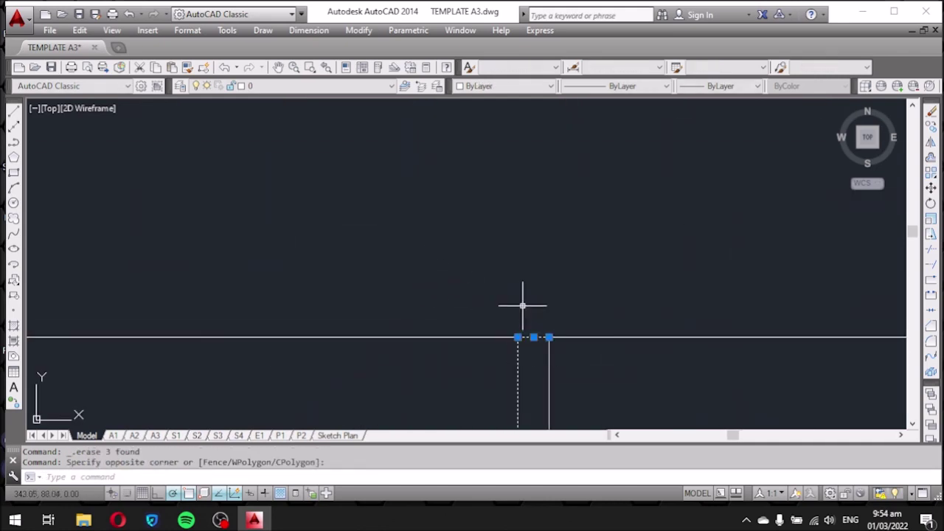
key(Delete)
Pick two lines on the elevation and start the Extend command with EX.
scroll(472, 295, down, 3)
scroll(706, 300, up, 8)
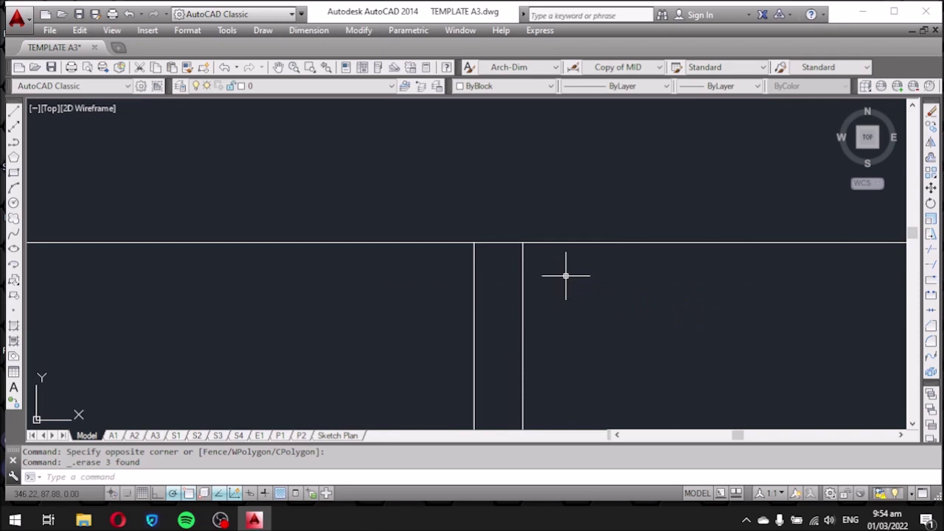
scroll(474, 200, down, 8)
scroll(464, 190, down, 2)
scroll(464, 190, up, 5)
click(497, 291)
click(485, 239)
scroll(546, 211, down, 4)
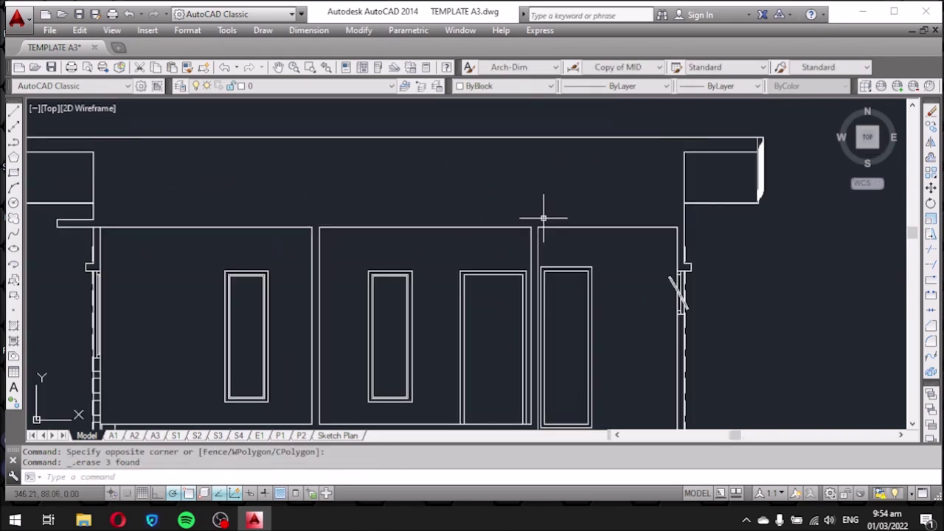
scroll(543, 218, down, 2)
scroll(445, 300, up, 5)
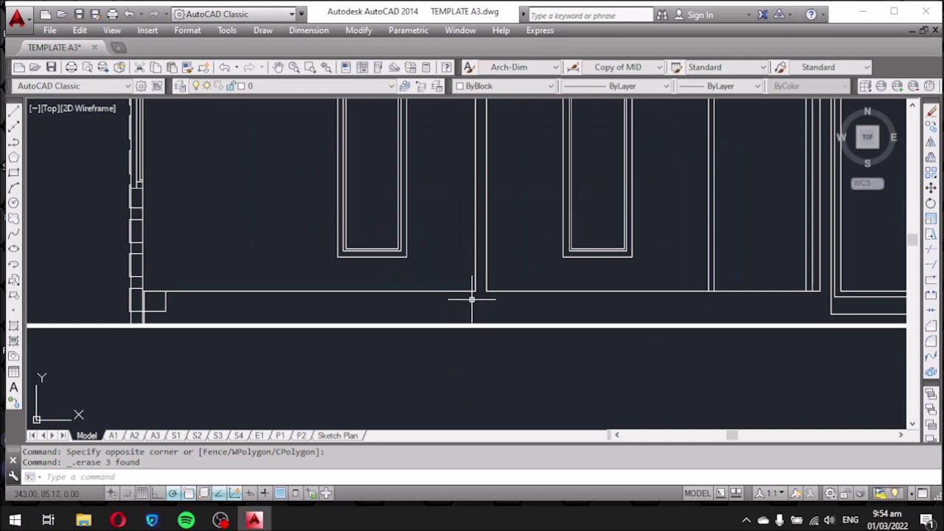
text(ex)
key(Return)
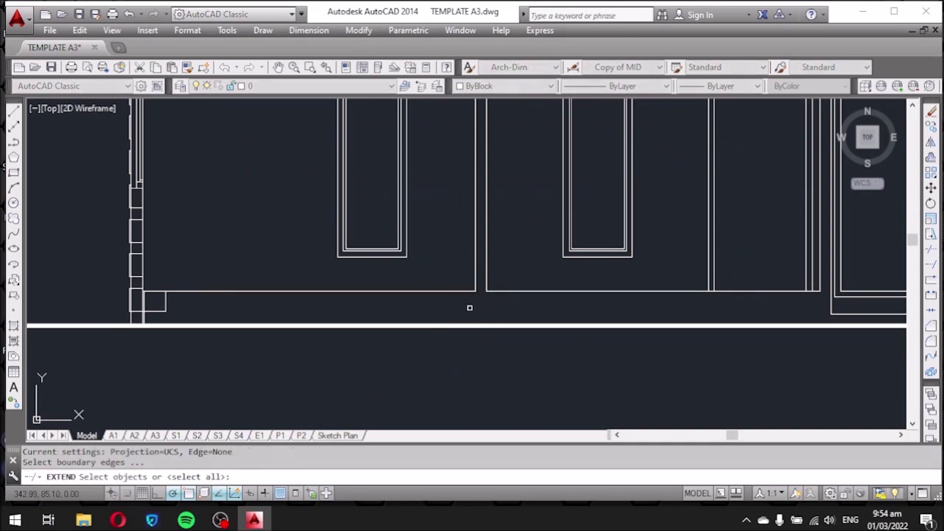
Cancel Extend and erase the stray lines at the lower-left wall corner.
key(Return)
scroll(505, 292, down, 5)
scroll(506, 224, up, 5)
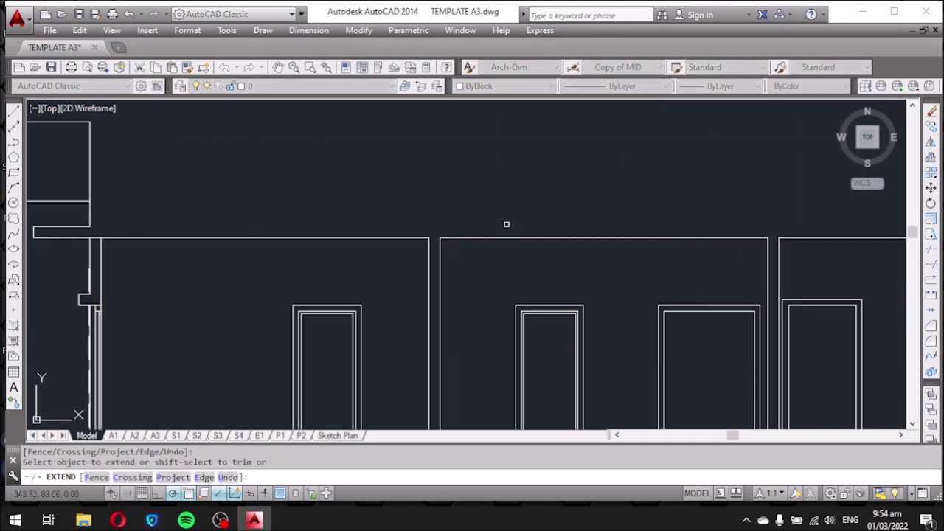
scroll(464, 238, down, 3)
key(Escape)
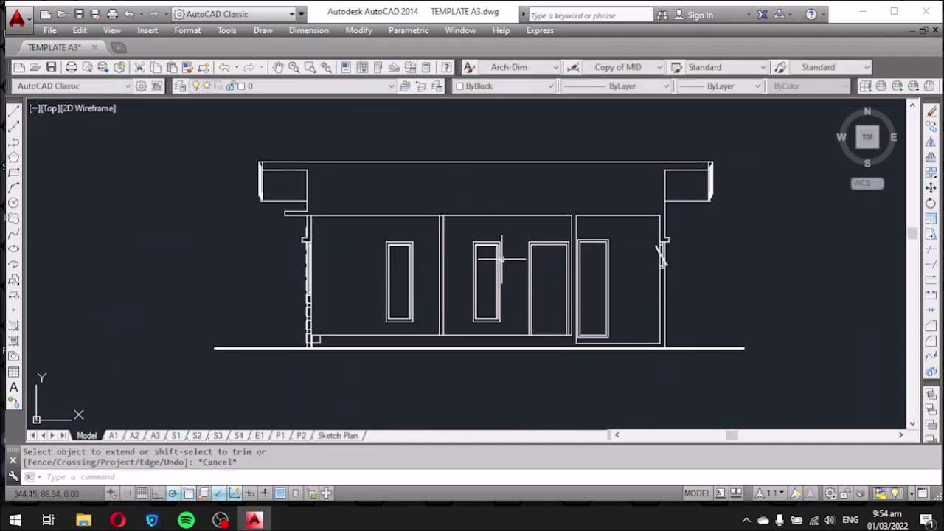
scroll(301, 359, up, 5)
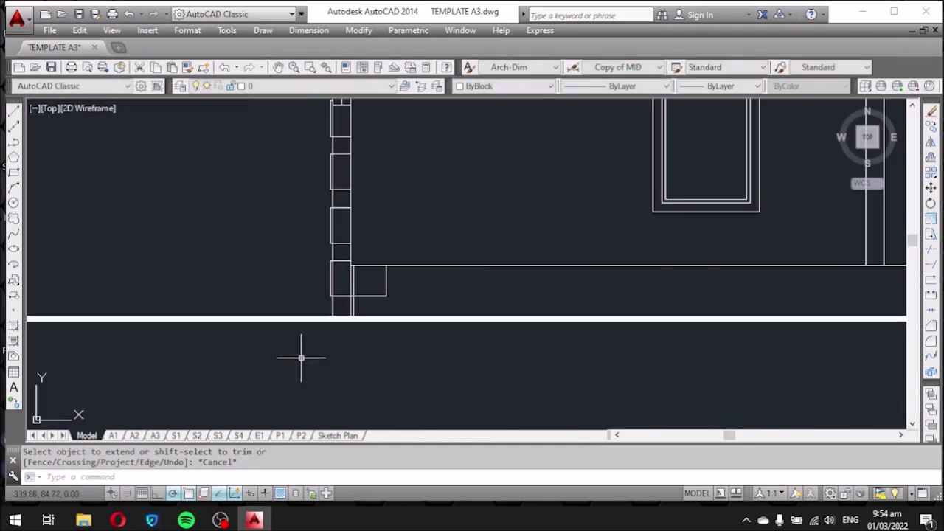
scroll(376, 294, up, 3)
drag(430, 320, 380, 284)
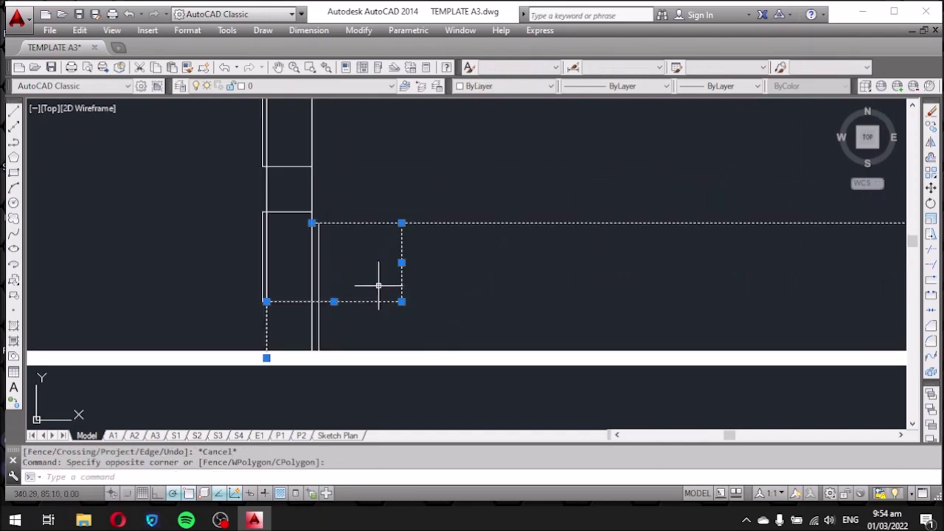
key(Delete)
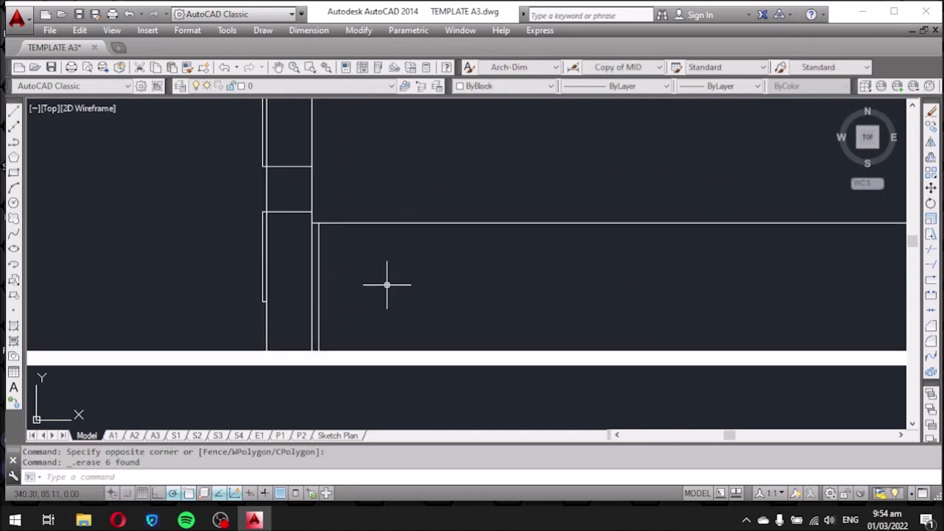
Erase a leftover line near the corner and the two stray lines at the top-left corner.
scroll(339, 293, down, 2)
click(326, 281)
key(Delete)
scroll(359, 278, down, 3)
middle_drag(407, 266, 396, 312)
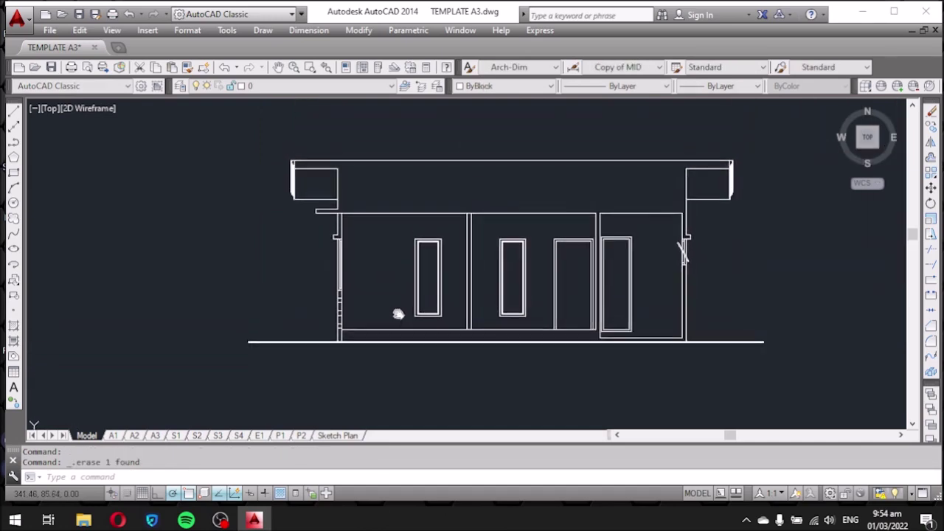
scroll(332, 207, up, 4)
scroll(333, 200, up, 1)
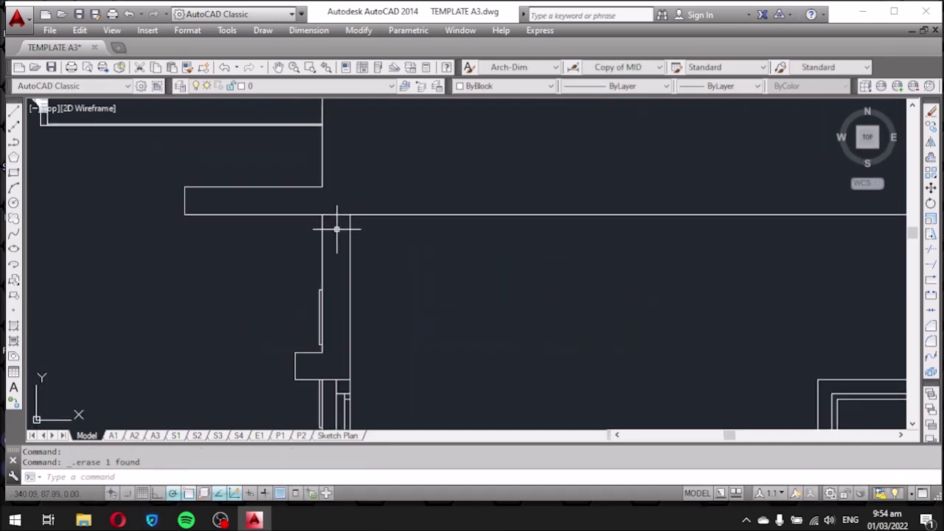
drag(341, 218, 328, 207)
key(Delete)
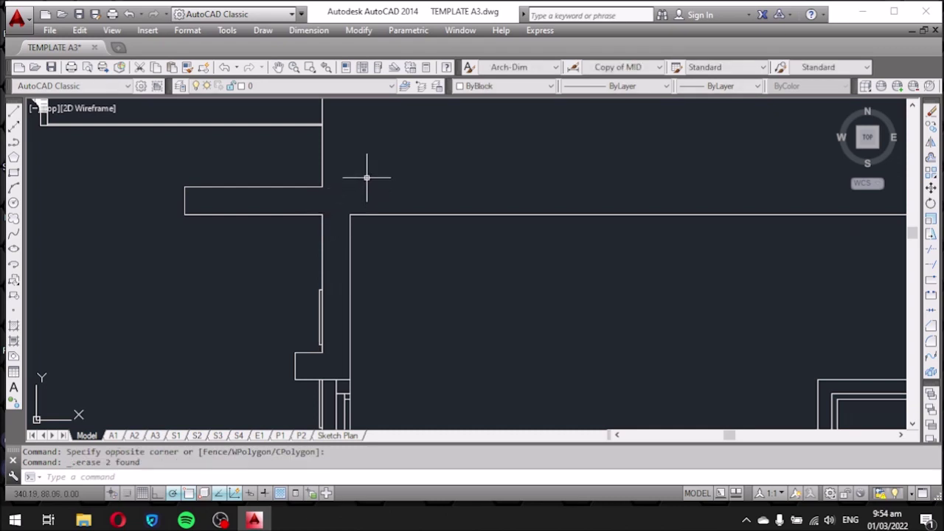
Pan and zoom out to bring the front elevation into view.
scroll(368, 181, down, 5)
scroll(376, 243, down, 1)
scroll(384, 292, up, 2)
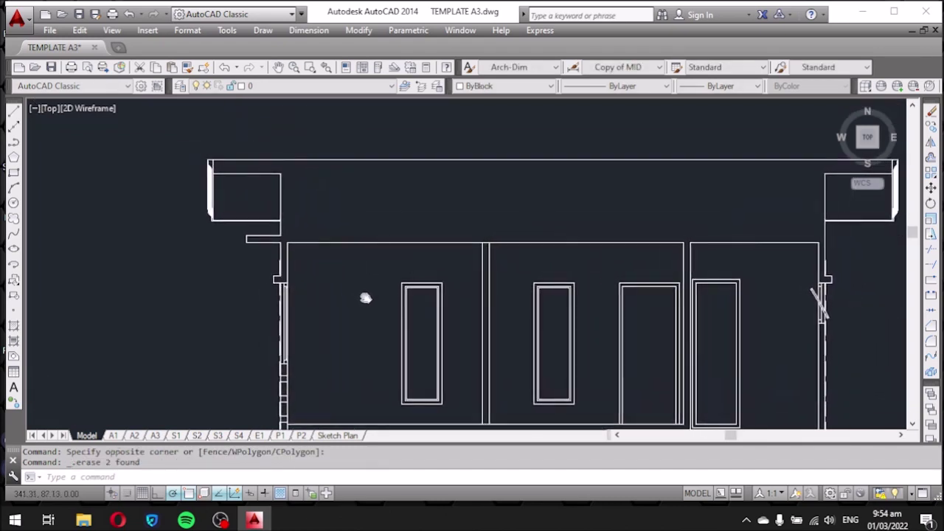
middle_drag(363, 293, 305, 263)
scroll(399, 228, down, 2)
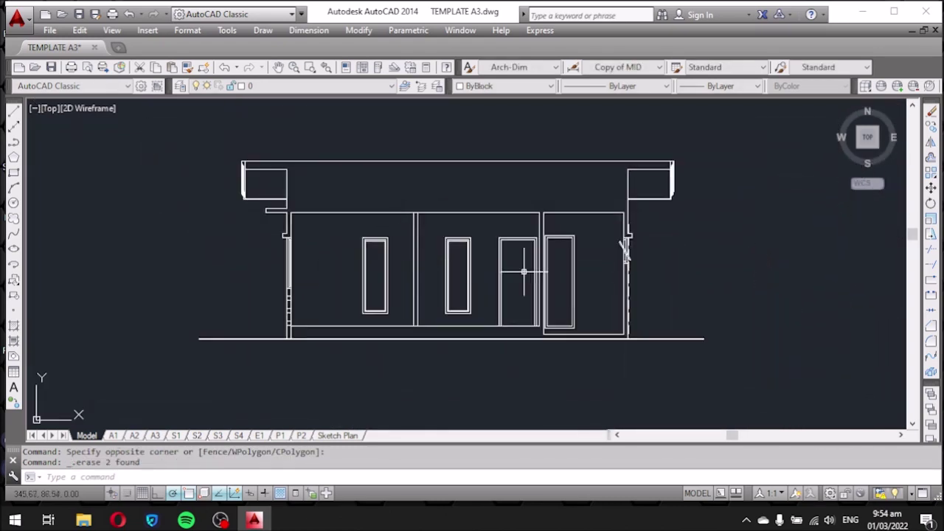
scroll(673, 285, down, 4)
middle_drag(670, 281, 598, 302)
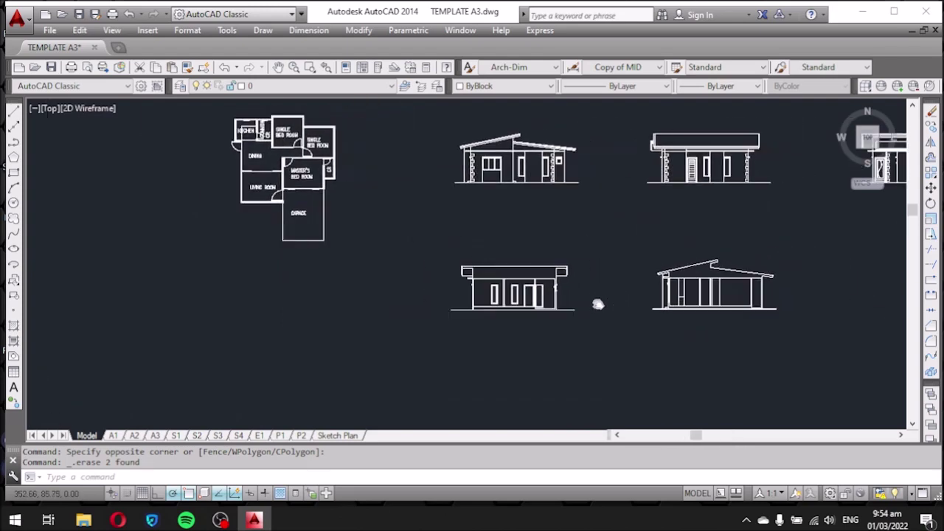
Frame the sloped-roof front elevation and open Hatch and Gradient via H (ANSI31, scale 1.00).
scroll(612, 310, up, 6)
middle_drag(637, 337, 597, 316)
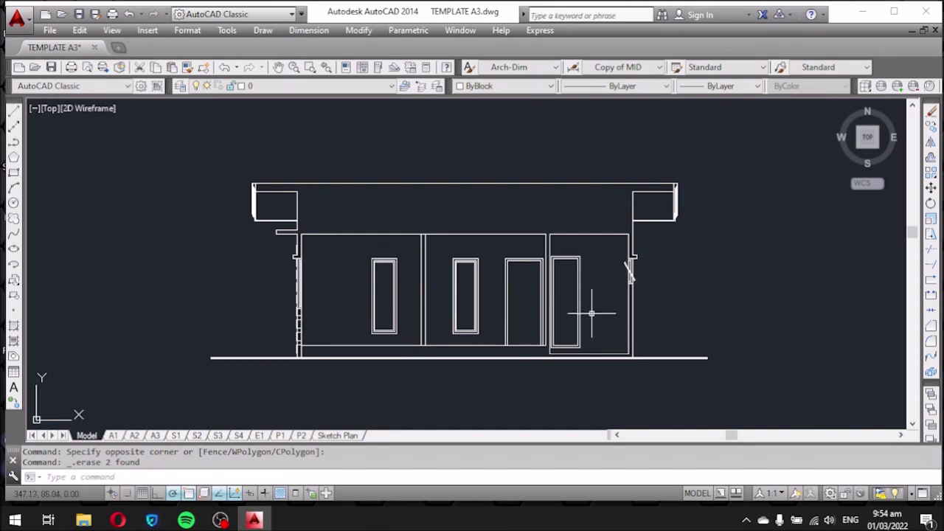
scroll(482, 329, down, 4)
scroll(469, 177, up, 6)
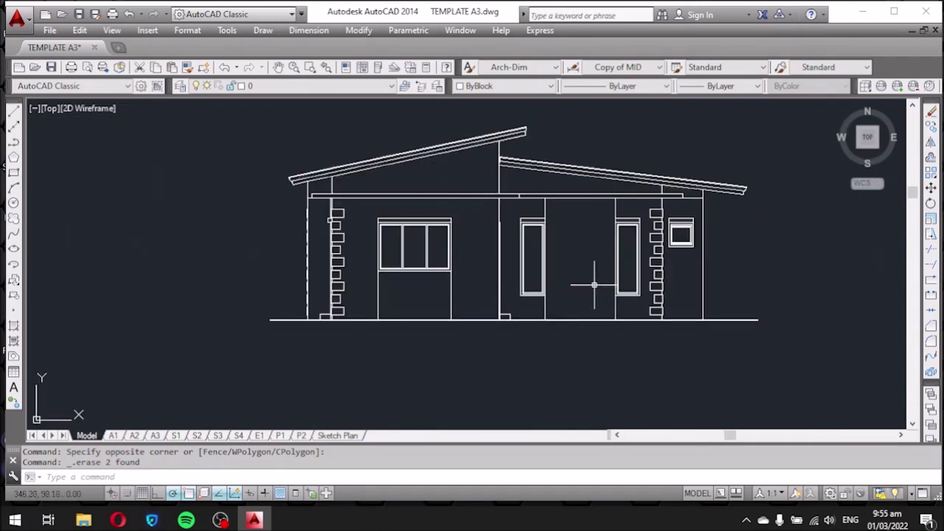
scroll(584, 244, up, 4)
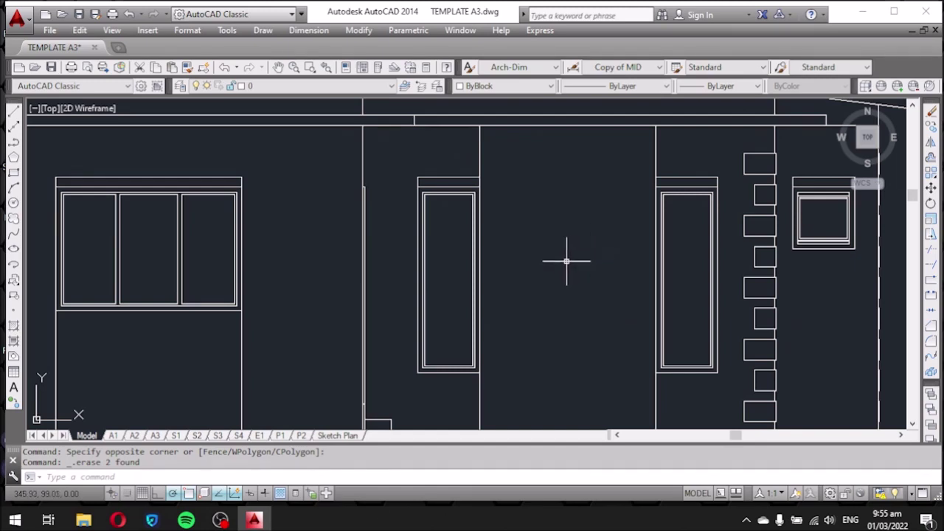
scroll(472, 195, down, 2)
middle_drag(497, 231, 497, 259)
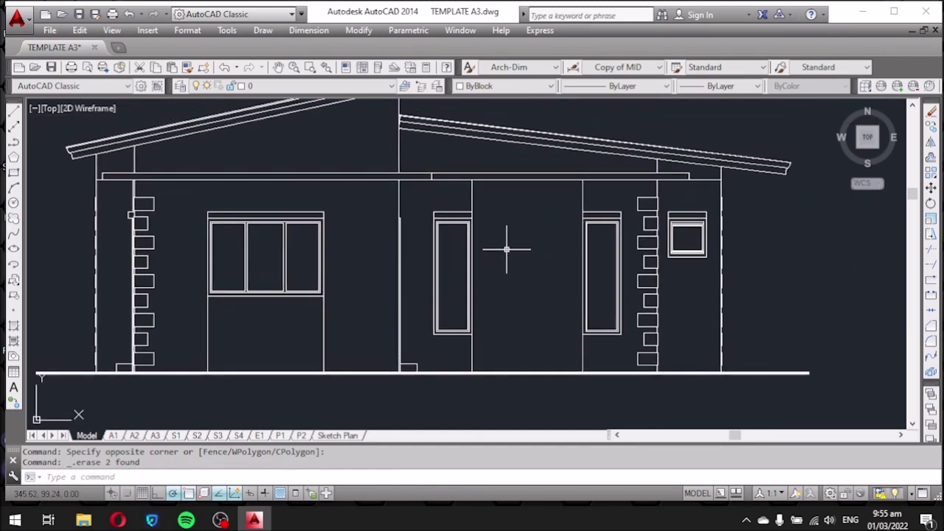
scroll(501, 240, down, 3)
scroll(491, 244, up, 3)
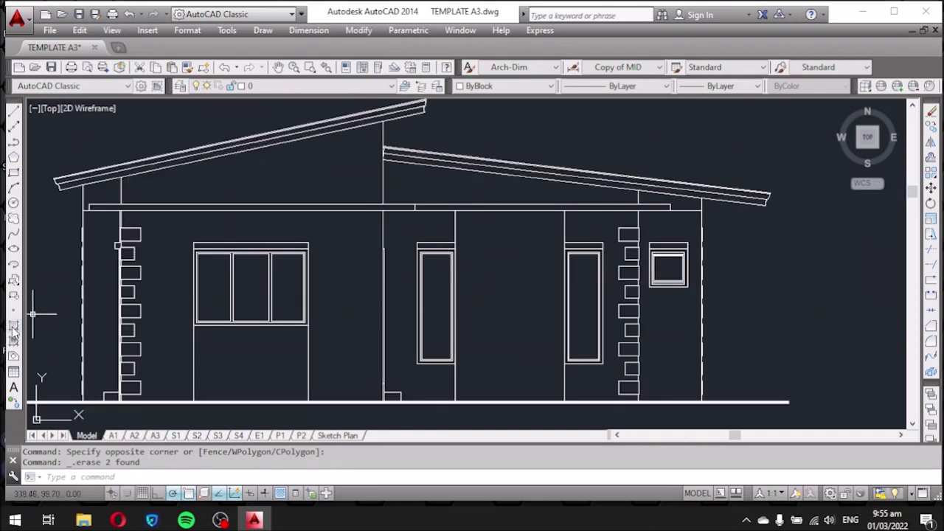
text(H)
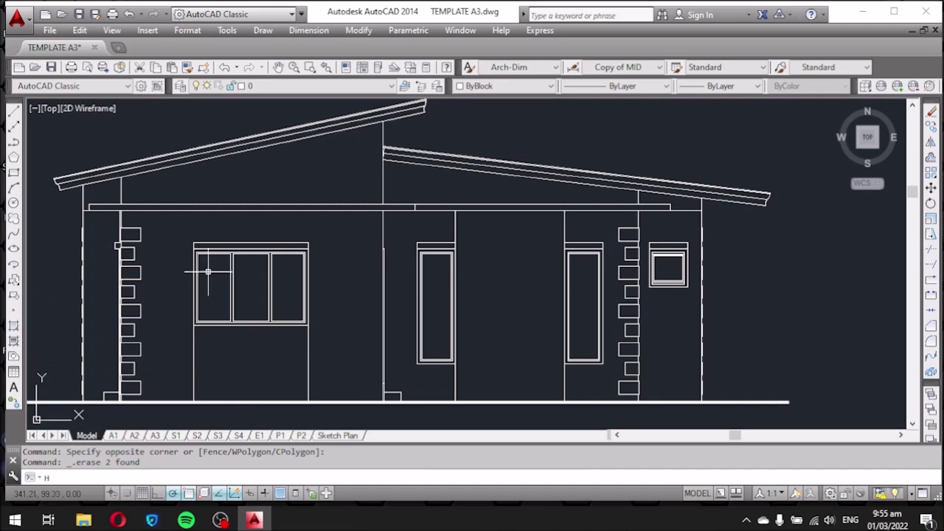
key(Return)
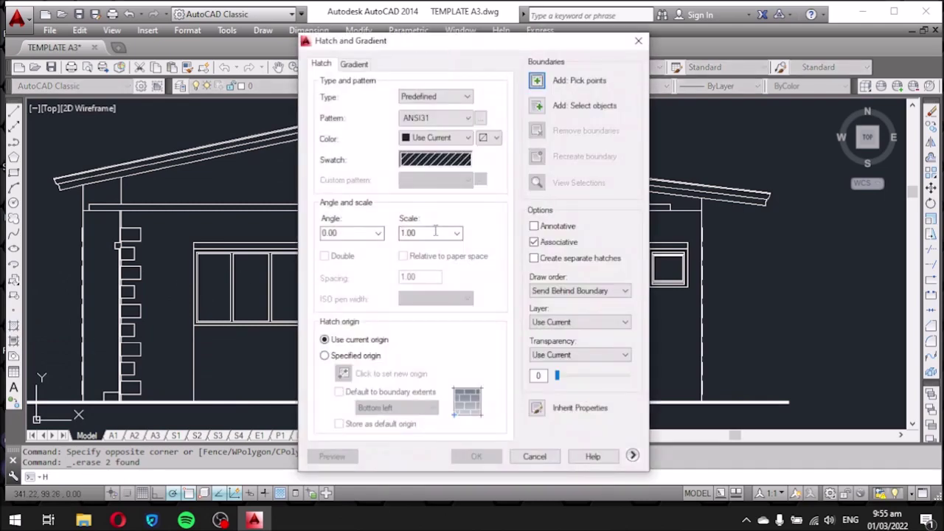
Browse the ANSI, ISO and Other Predefined palettes and choose BRICK as the pattern.
click(438, 167)
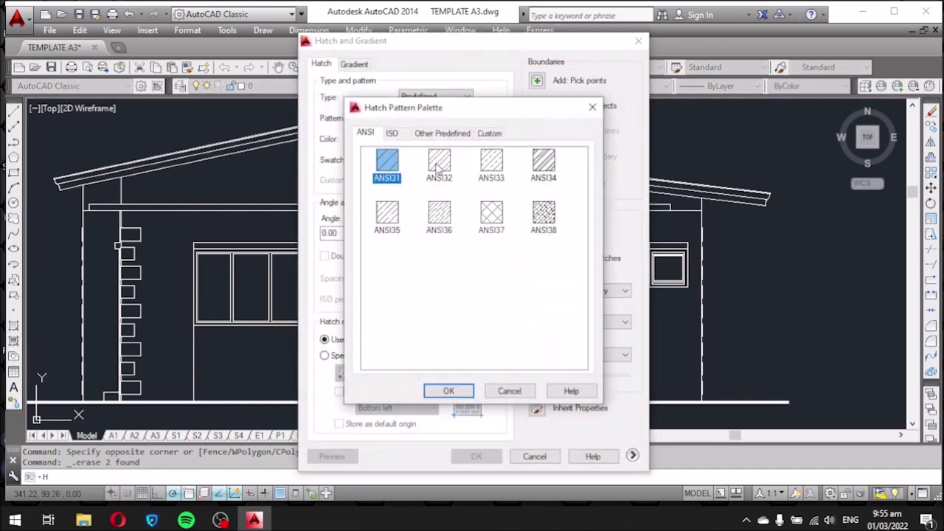
click(394, 134)
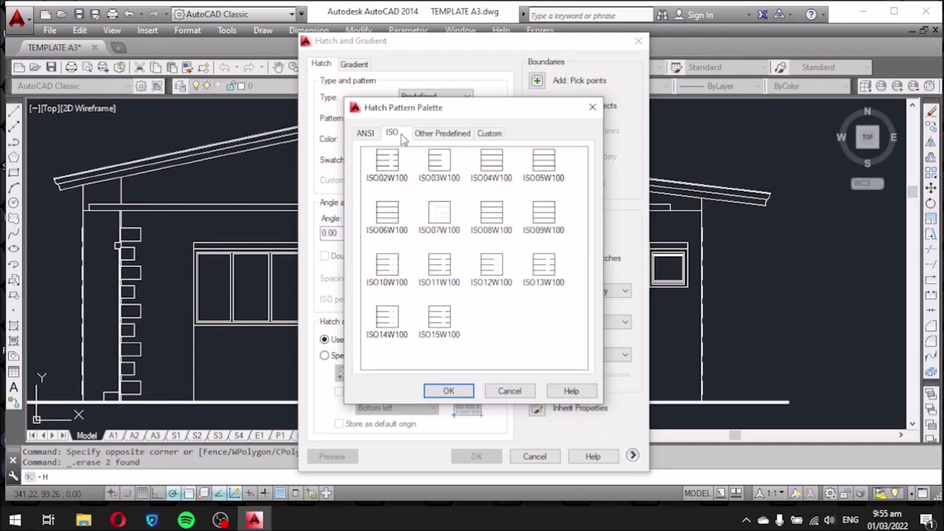
click(433, 135)
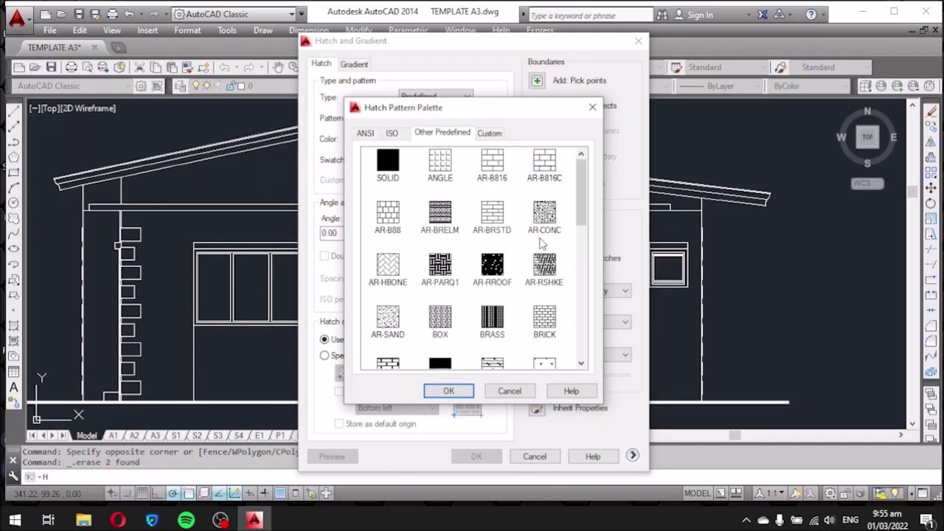
drag(581, 205, 582, 249)
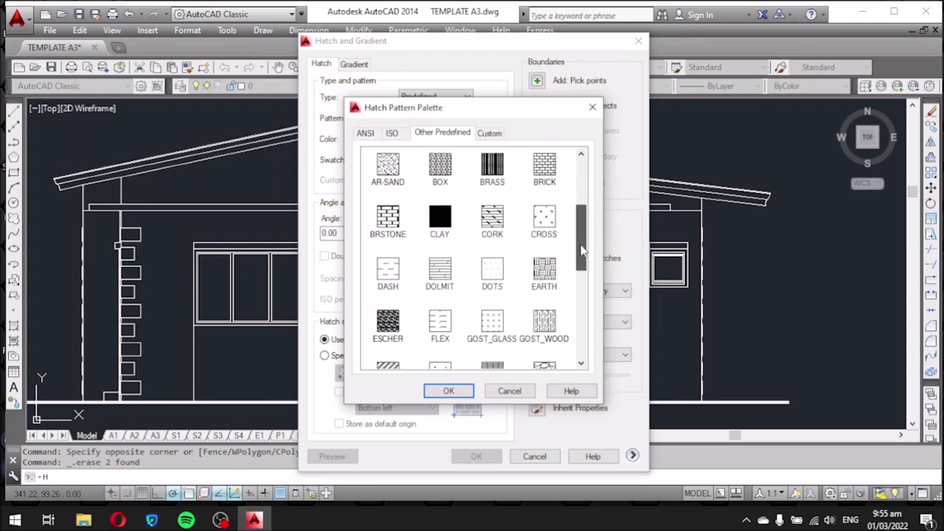
drag(582, 249, 578, 267)
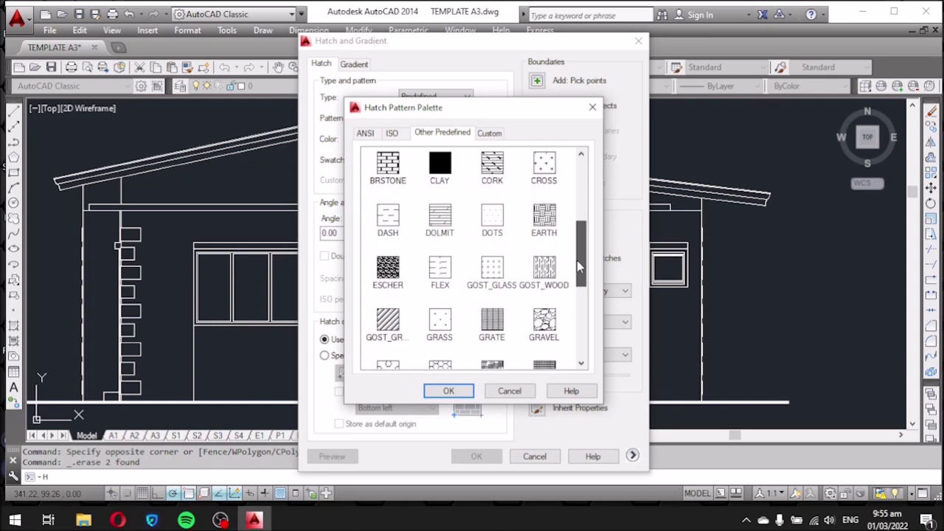
mouse_move(577, 262)
mouse_down()
mouse_move(572, 337)
mouse_move(592, 236)
mouse_up()
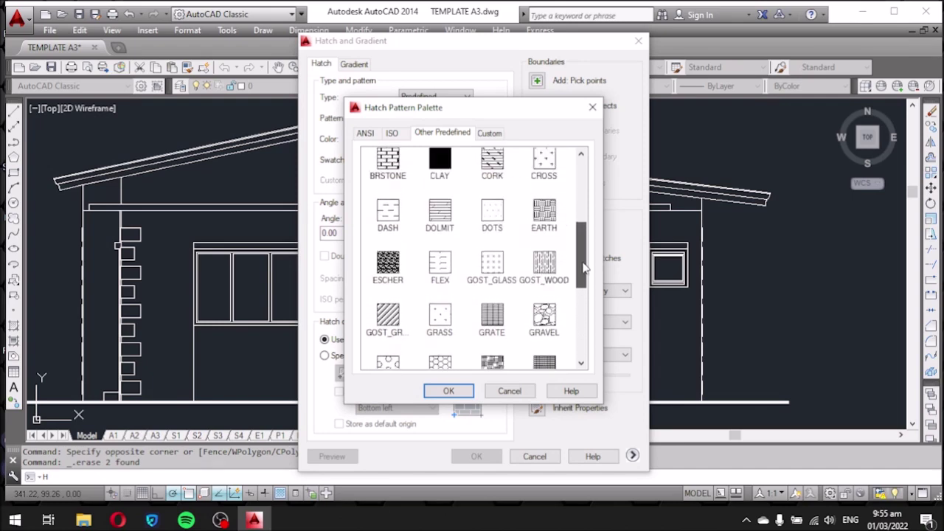
drag(592, 236, 602, 185)
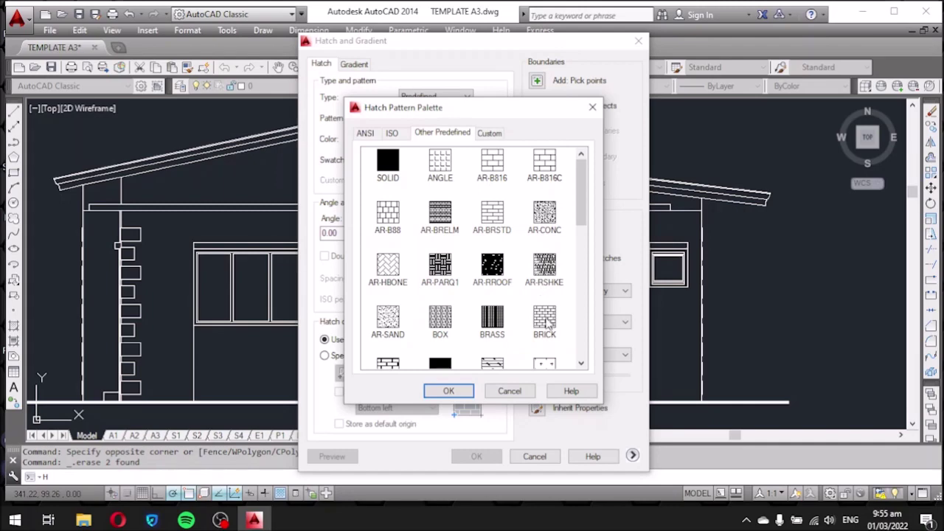
click(547, 323)
click(449, 391)
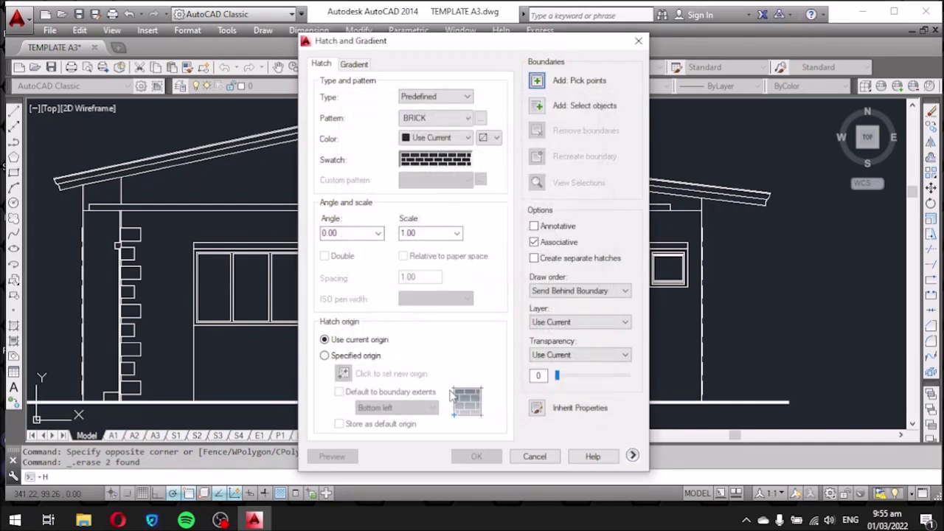
click(536, 81)
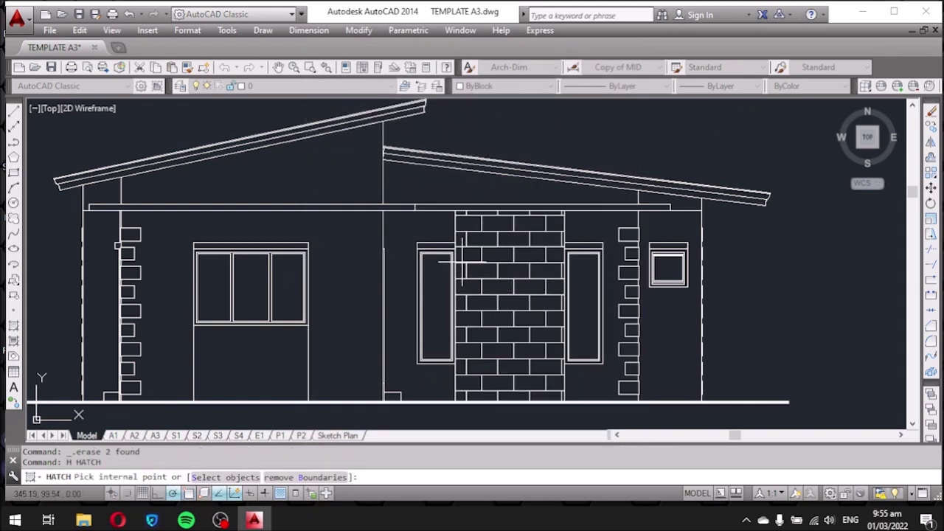
key(Return)
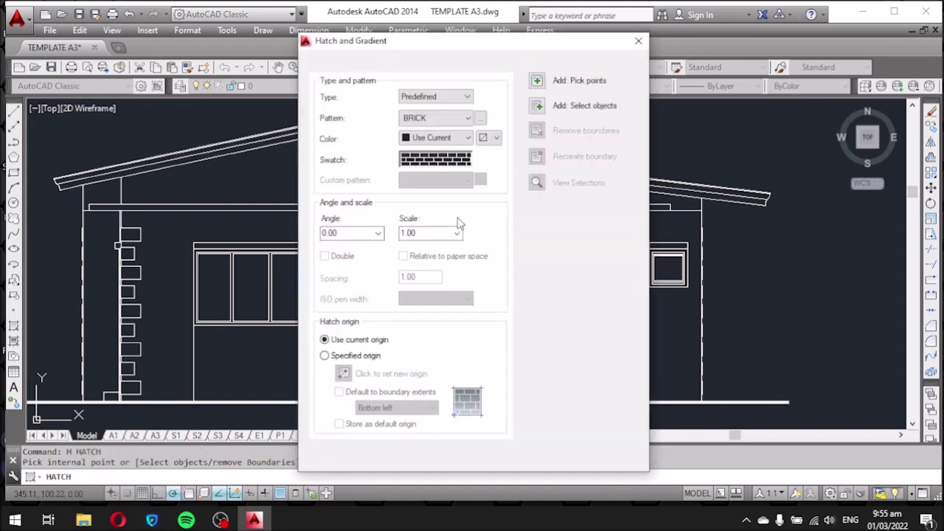
click(439, 234)
text(5)
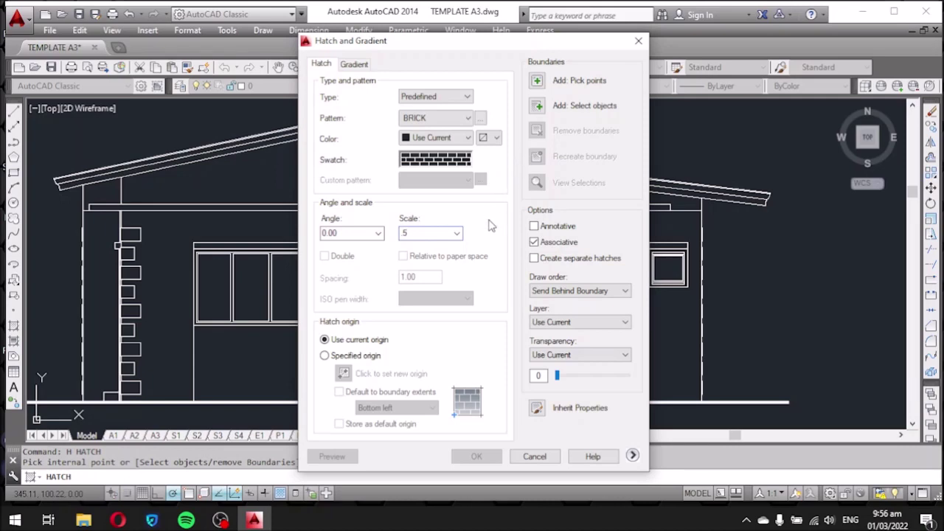
click(538, 81)
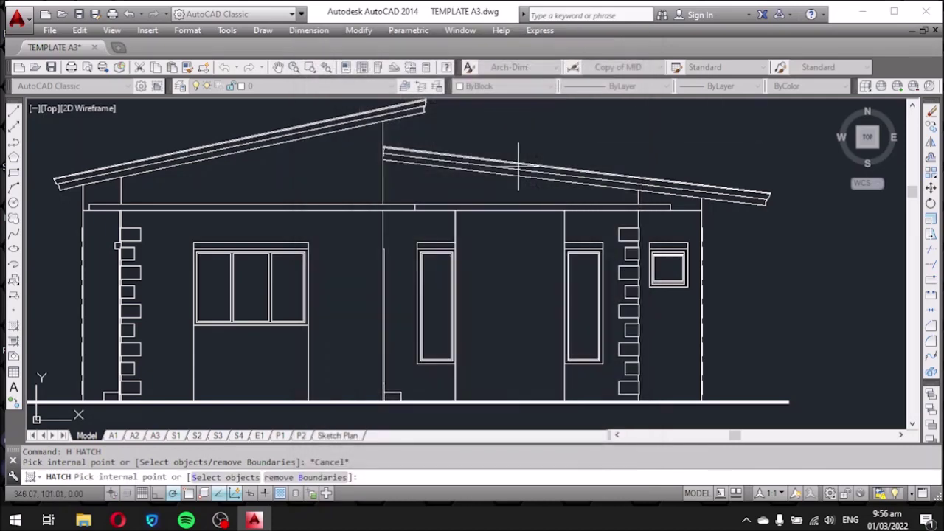
click(501, 275)
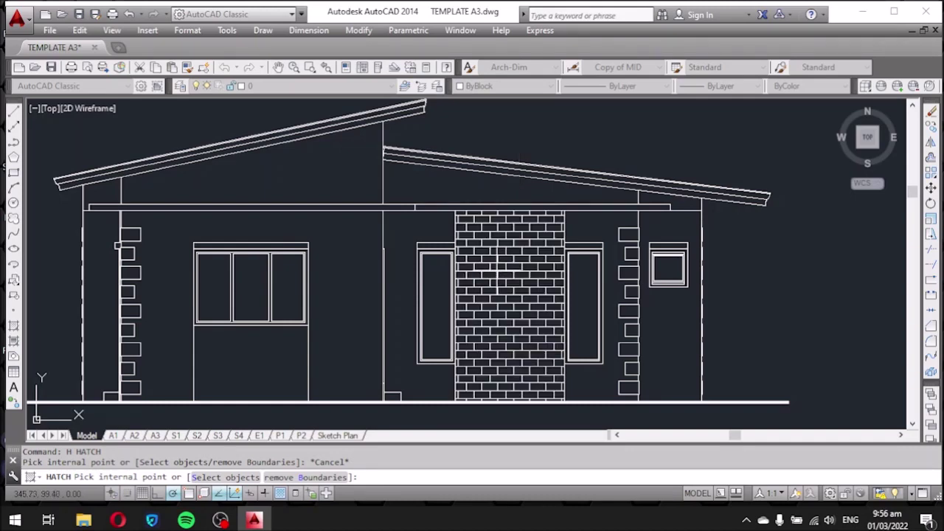
key(Return)
double_click(439, 233)
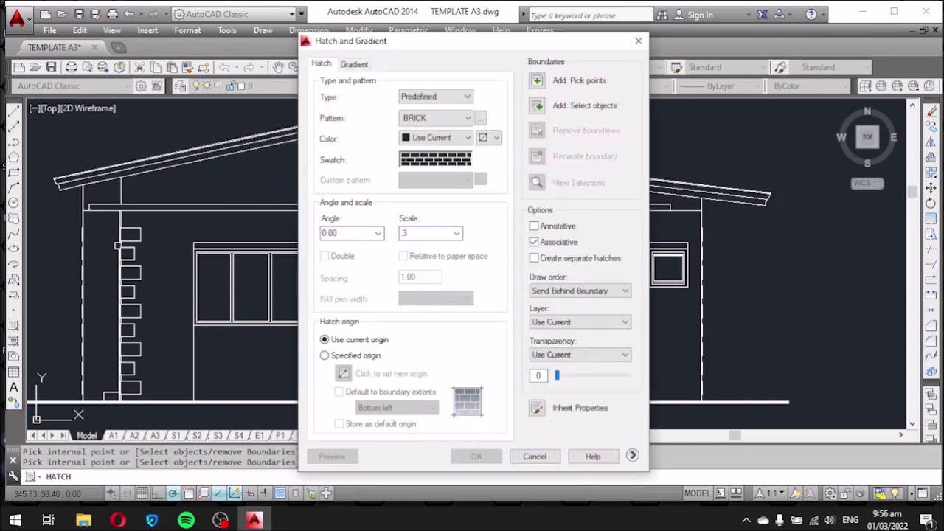
key(Escape)
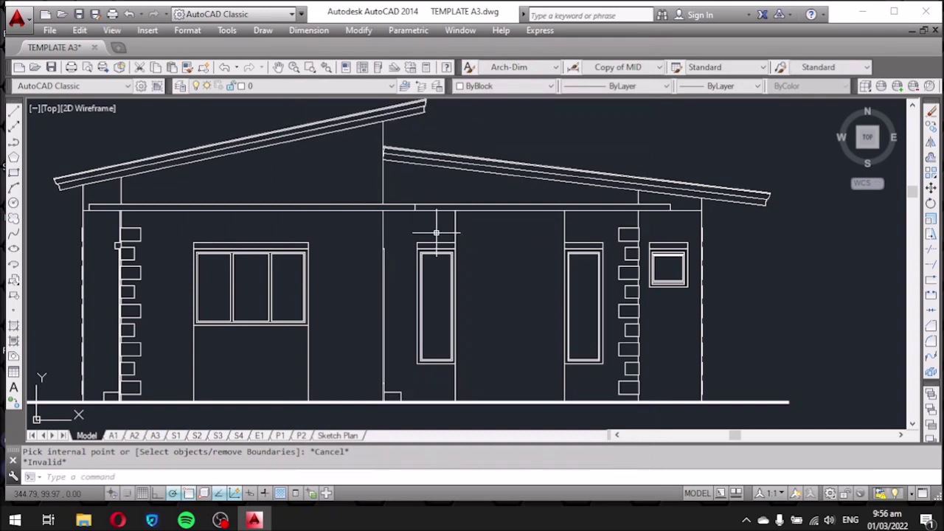
click(501, 283)
Hatch the central wall panel and the wall below the wide window with BRICK at 0.30.
click(504, 290)
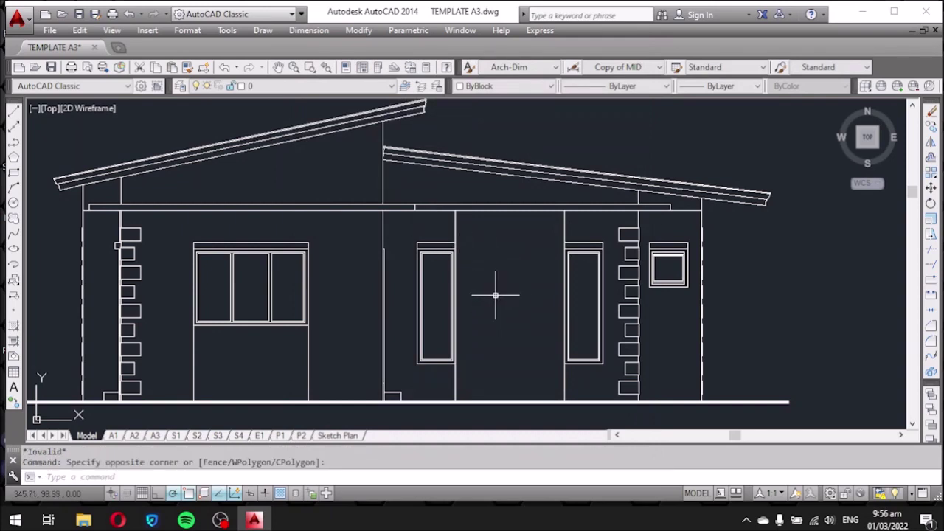
text(H)
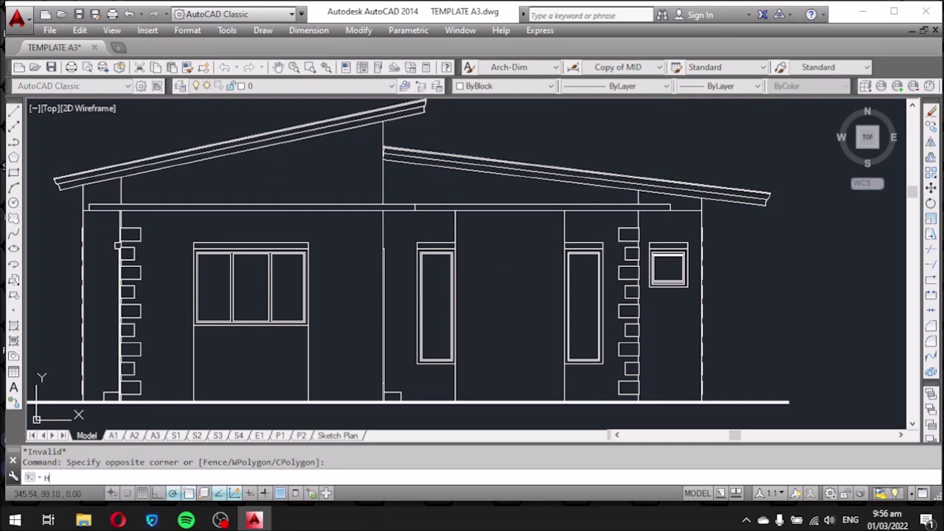
key(Return)
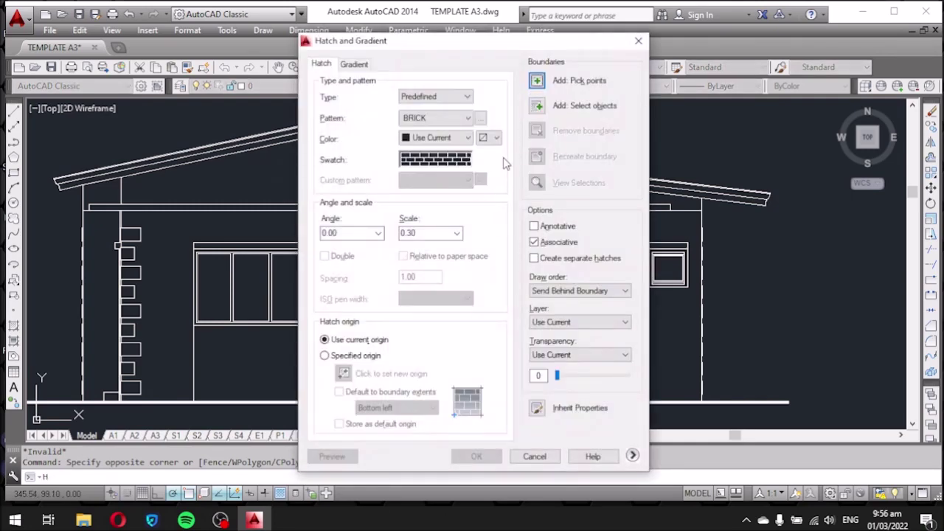
click(538, 81)
click(501, 303)
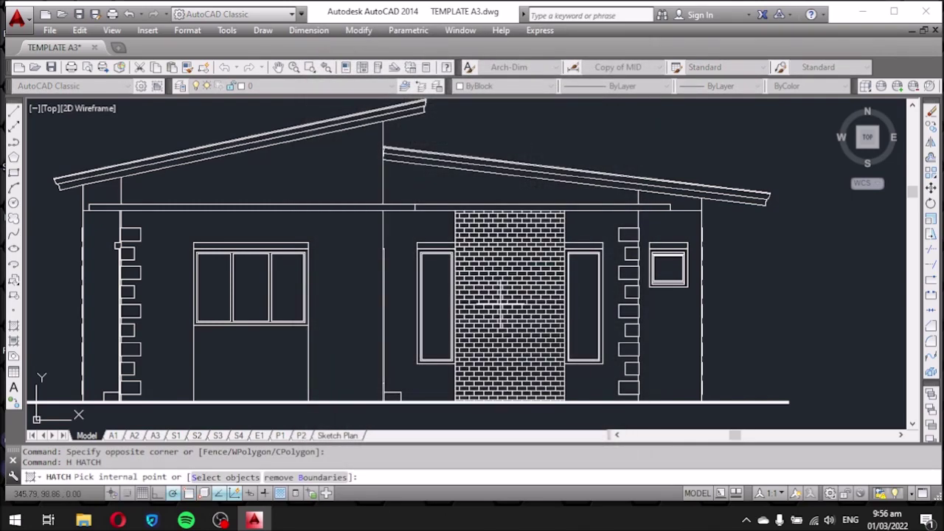
click(500, 303)
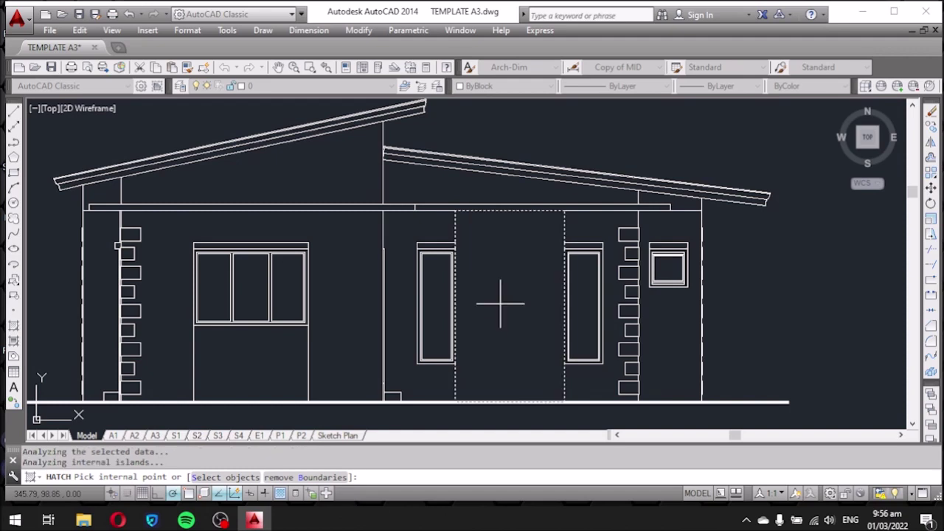
click(261, 372)
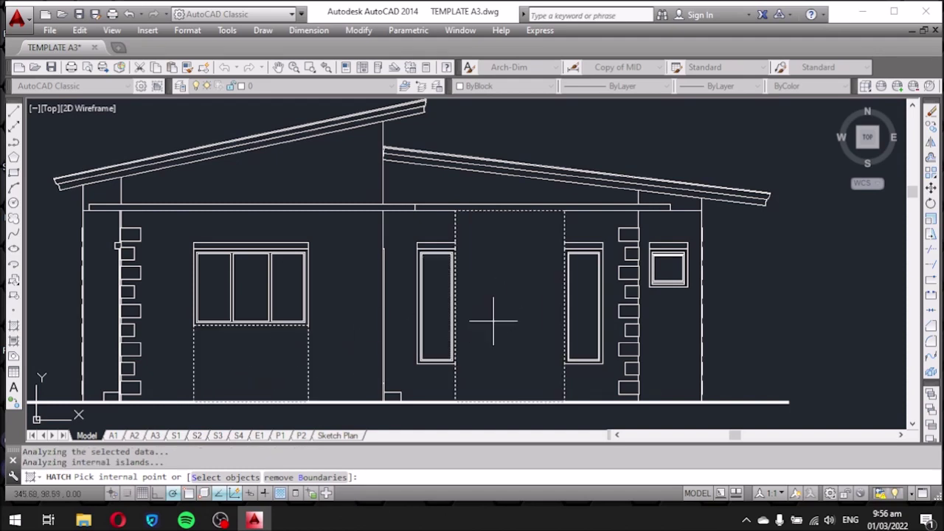
key(Return)
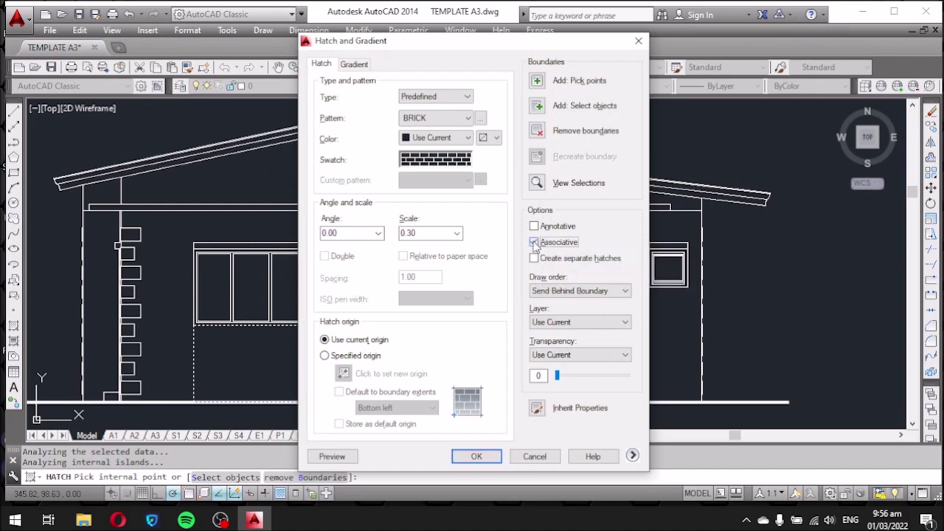
click(477, 456)
key(Escape)
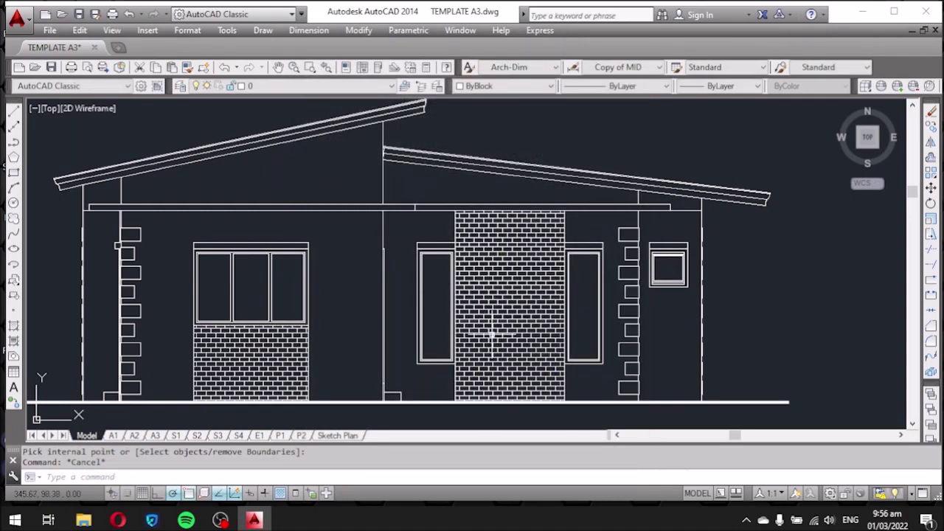
click(499, 331)
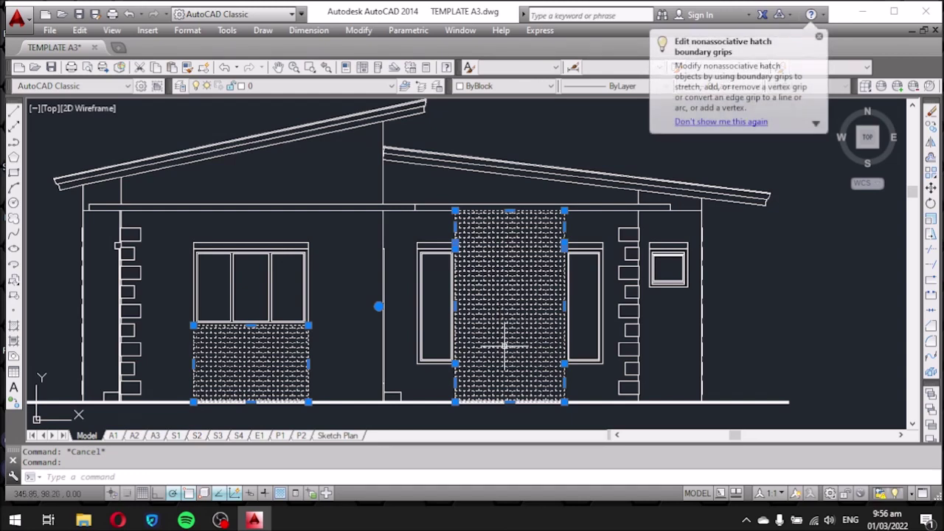
right_click(505, 344)
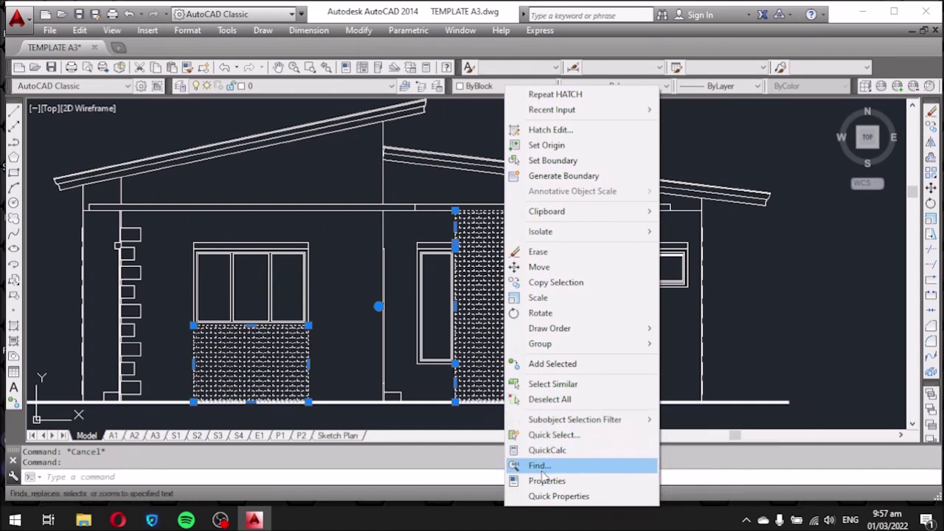
key(Escape)
key(ctrl+1)
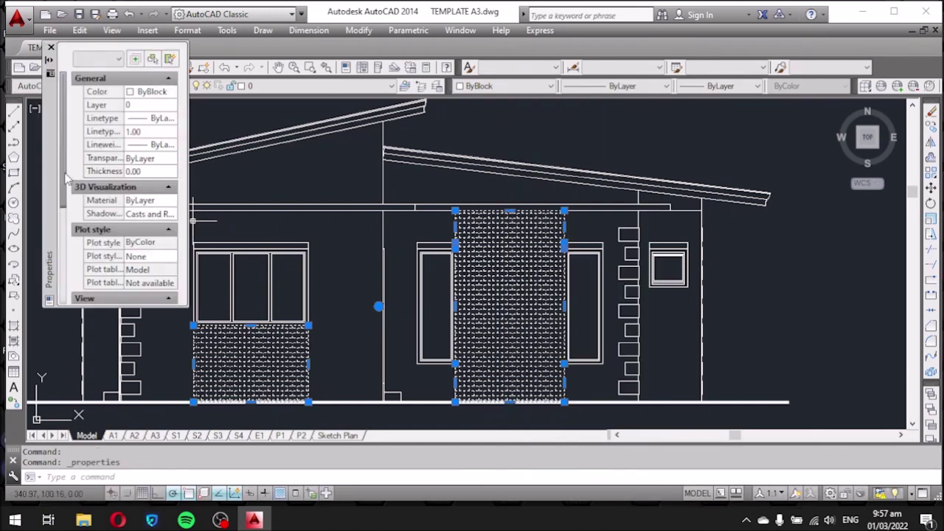
mouse_move(65, 200)
mouse_down()
mouse_move(62, 307)
mouse_move(88, 198)
mouse_up()
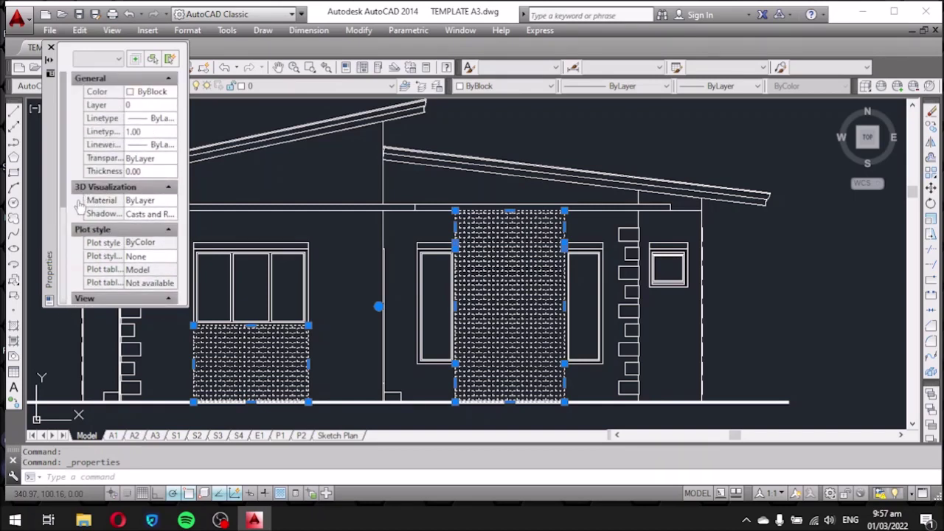
click(51, 48)
key(Escape)
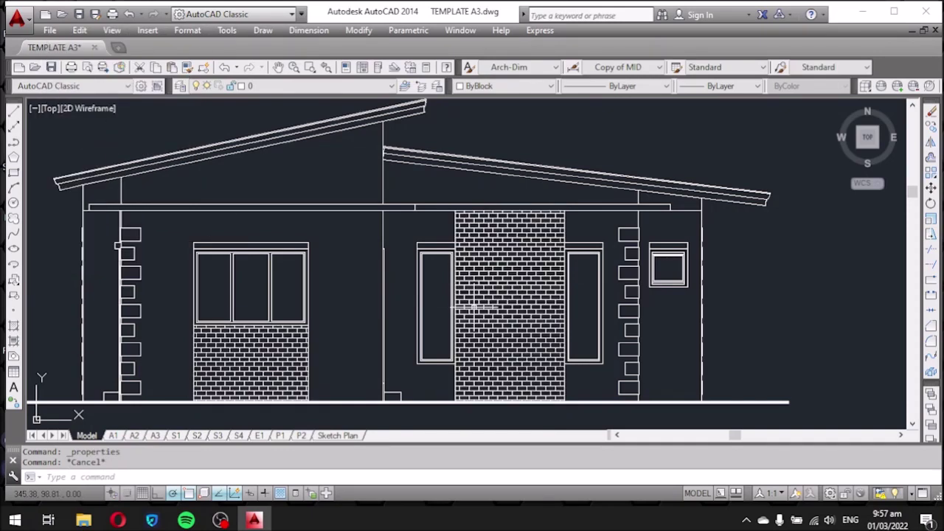
scroll(494, 302, down, 4)
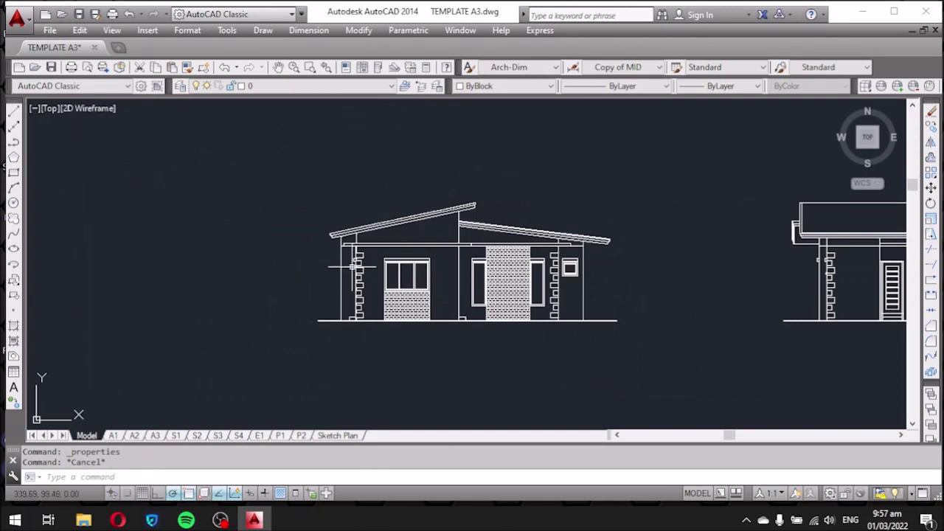
Center the flat-roof elevation and brick-hatch the panel between its two tall windows.
scroll(395, 221, up, 2)
scroll(386, 245, up, 2)
scroll(285, 248, down, 5)
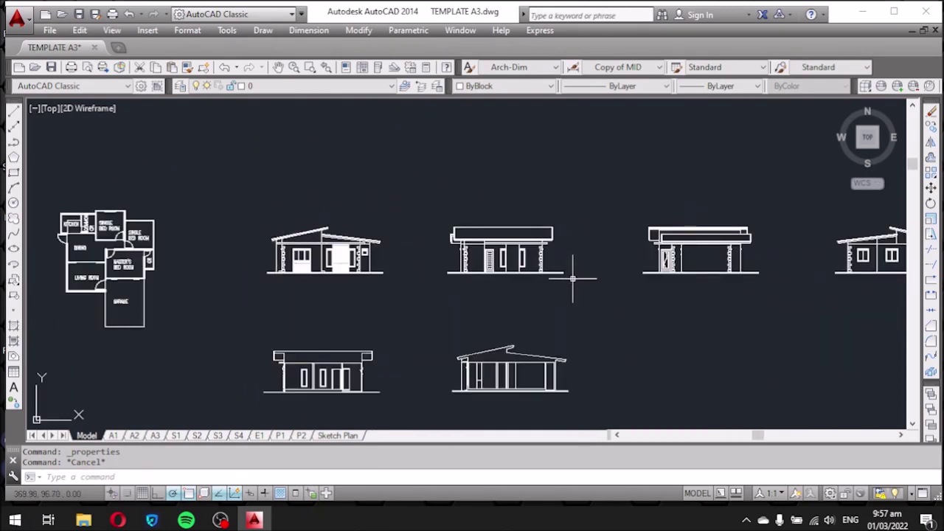
scroll(530, 260, up, 5)
middle_drag(426, 253, 423, 286)
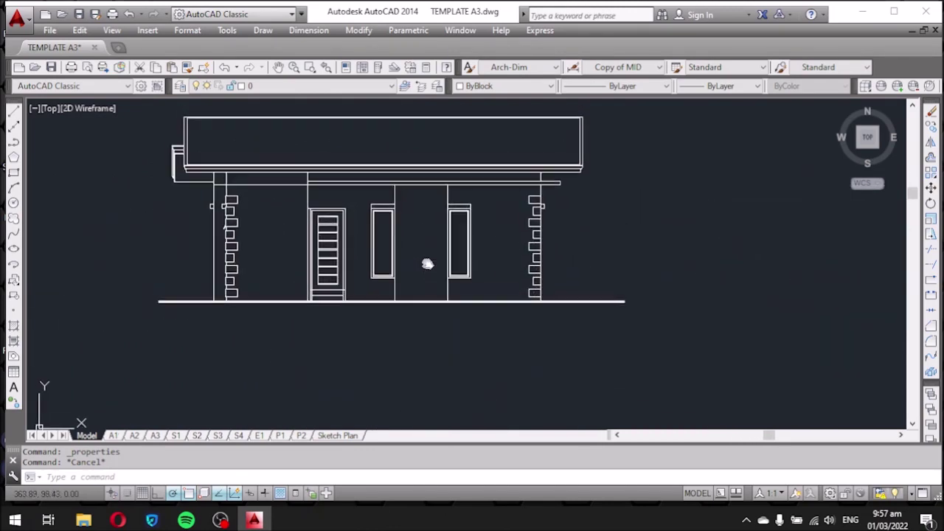
text(h)
key(Return)
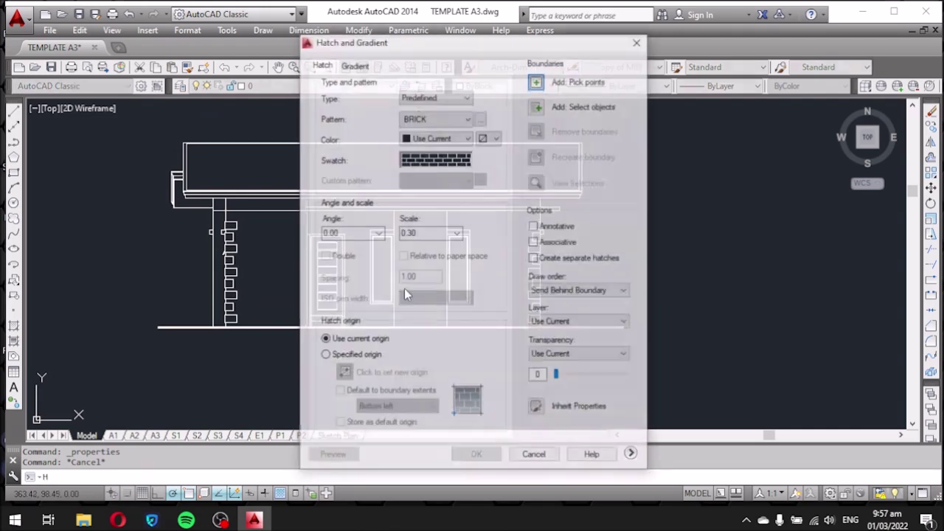
click(539, 81)
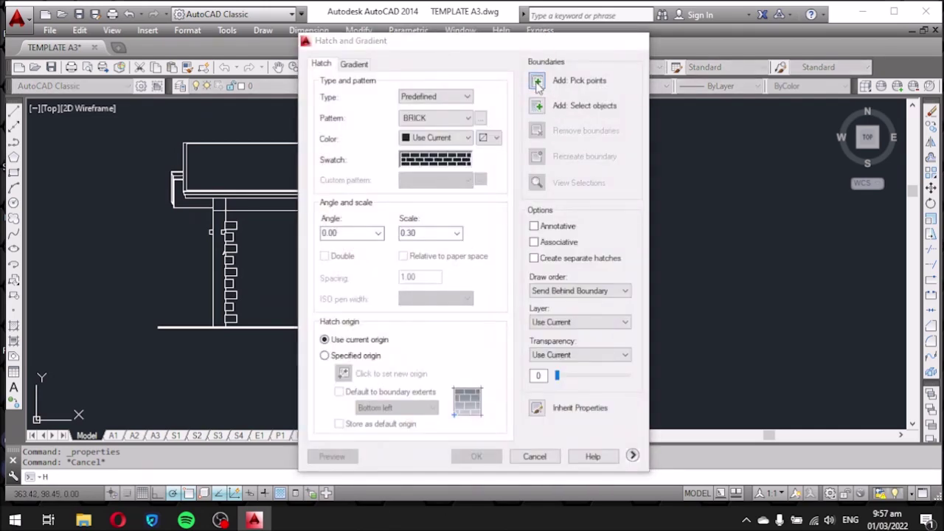
click(418, 247)
key(Return)
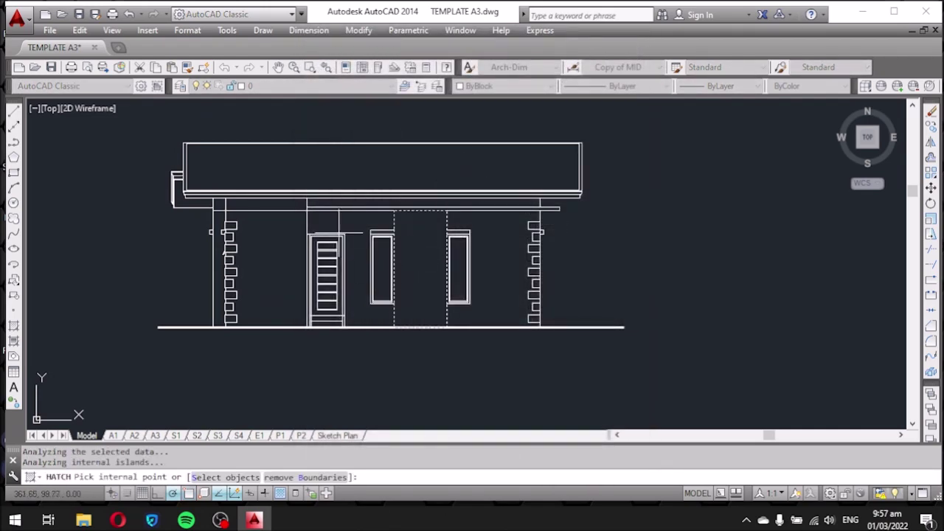
key(Return)
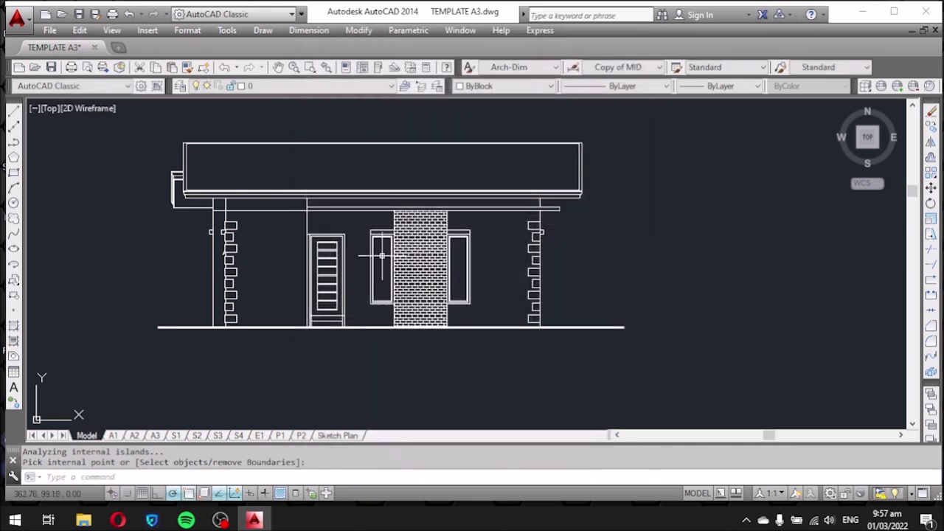
scroll(189, 264, up, 2)
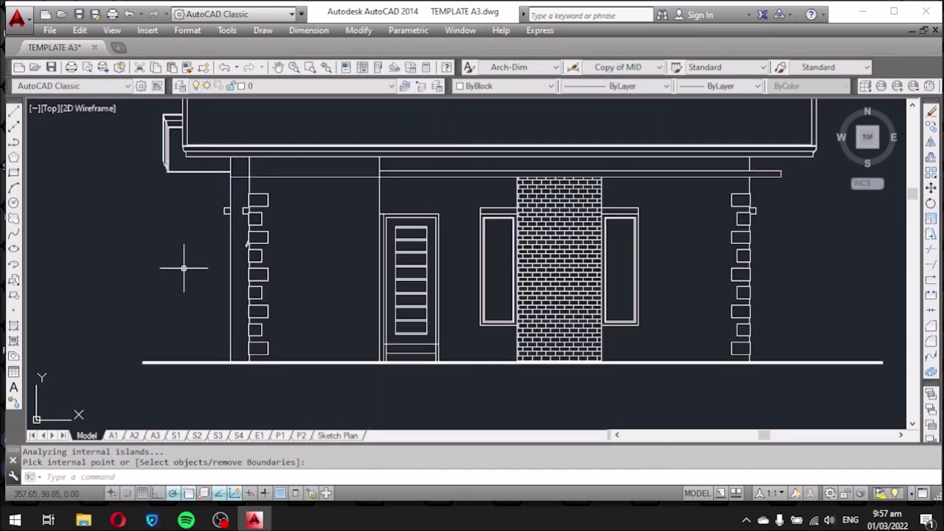
scroll(193, 252, down, 6)
middle_drag(624, 290, 535, 297)
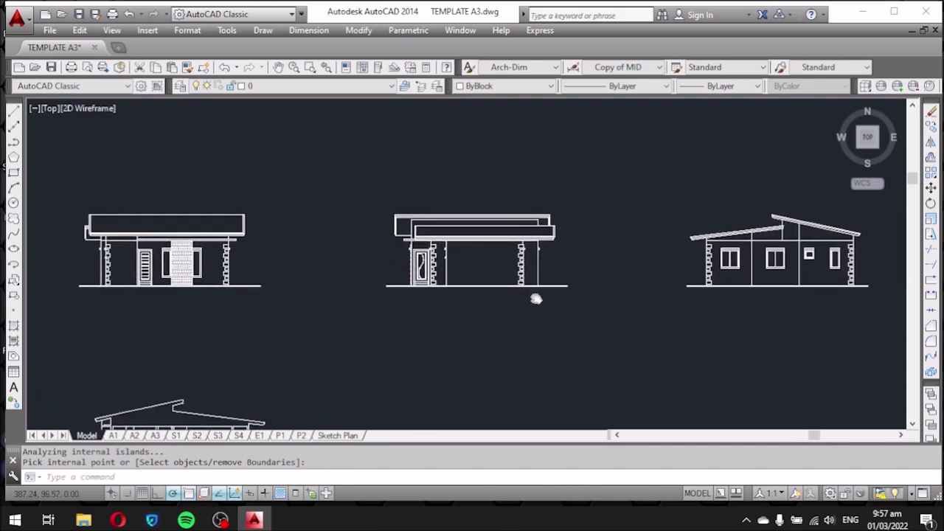
Zoom into the skillion-roof elevation and erase the short vertical line under the lower roof.
scroll(497, 261, up, 4)
scroll(458, 254, down, 2)
scroll(569, 295, down, 2)
scroll(684, 237, up, 5)
scroll(590, 236, down, 4)
scroll(590, 240, down, 1)
scroll(587, 248, up, 3)
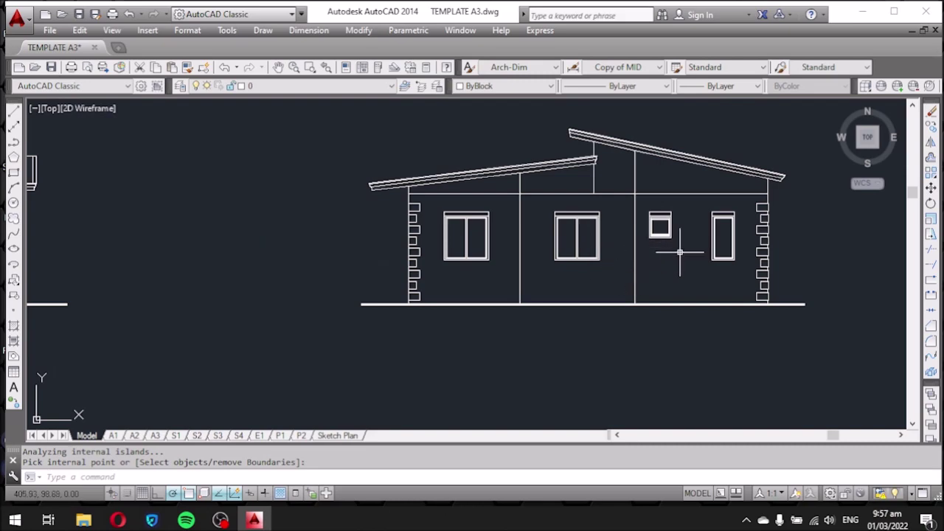
scroll(582, 184, up, 4)
click(609, 213)
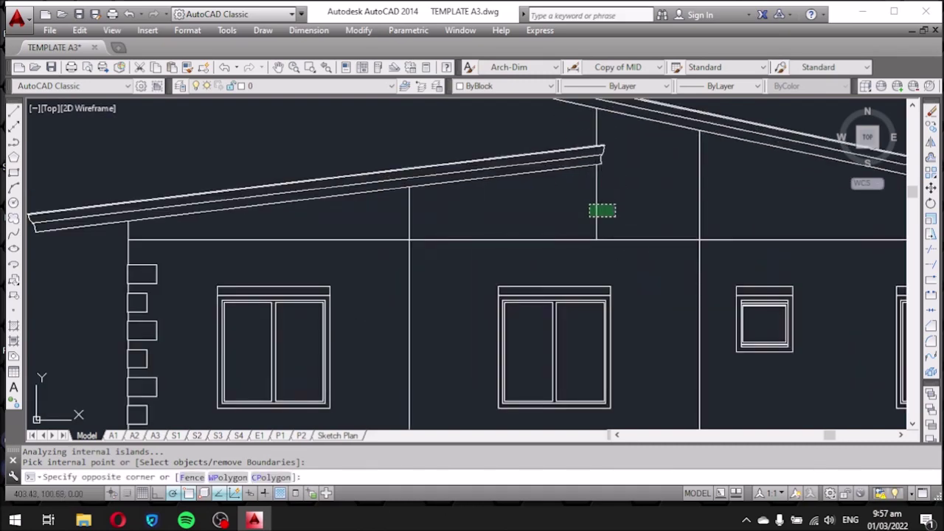
click(585, 203)
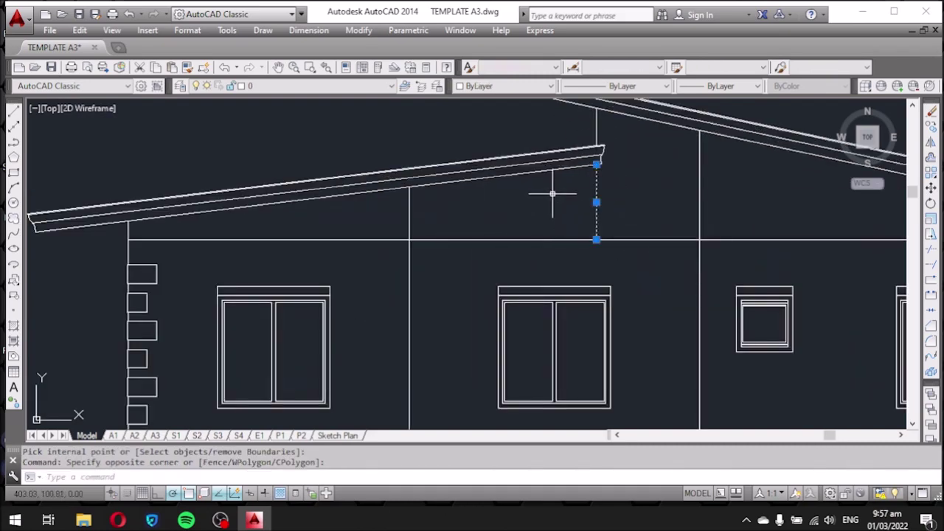
key(Delete)
scroll(568, 206, down, 4)
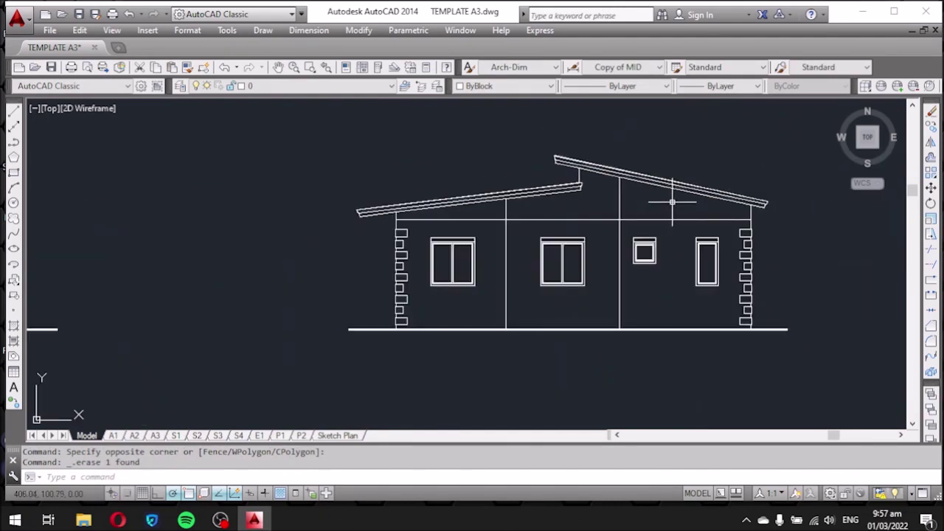
scroll(671, 205, down, 6)
middle_drag(411, 286, 554, 274)
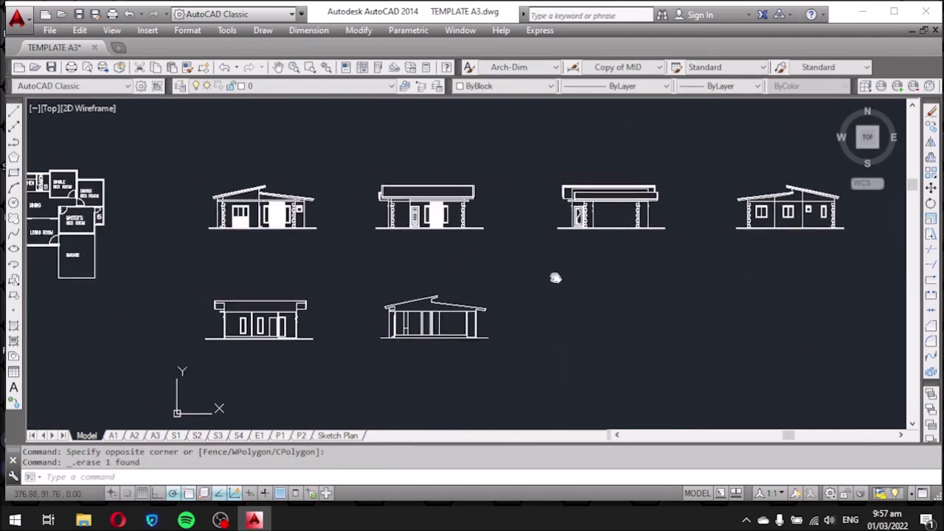
scroll(276, 350, up, 4)
scroll(384, 317, down, 1)
scroll(385, 318, down, 3)
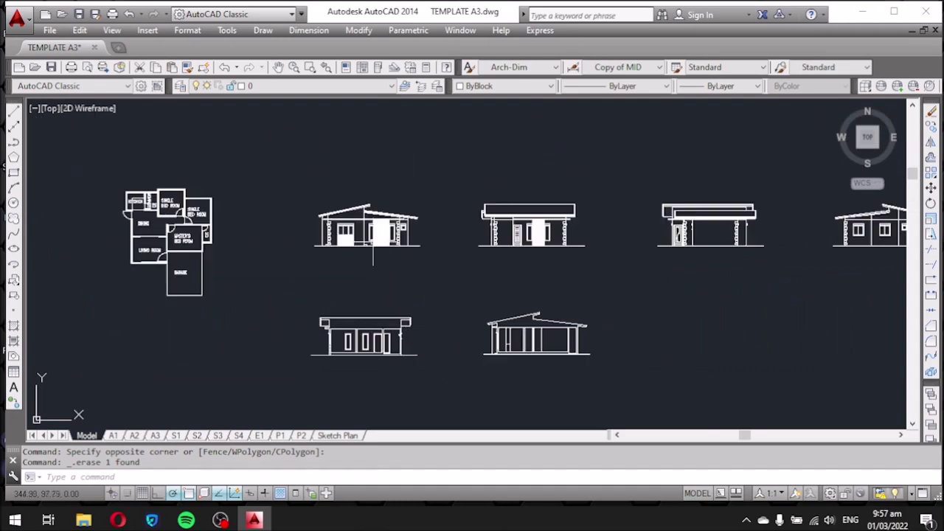
scroll(371, 270, up, 5)
scroll(356, 297, down, 2)
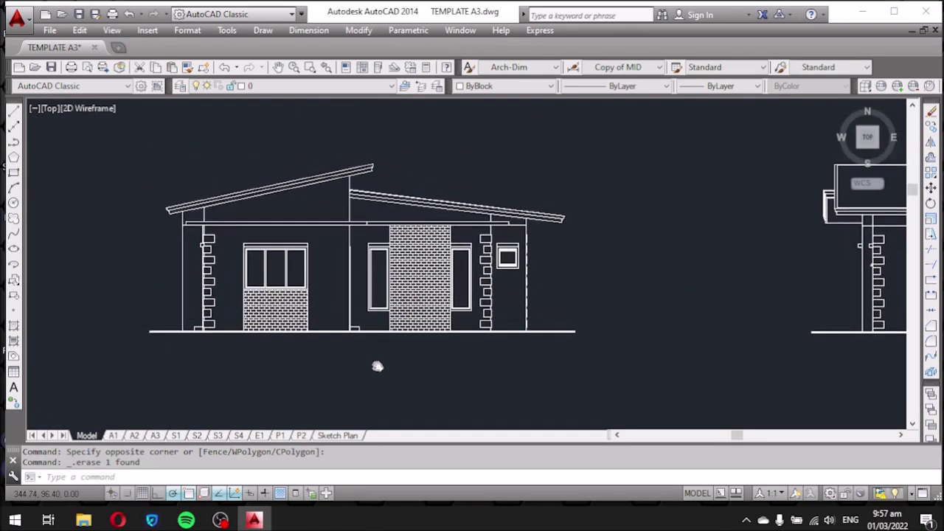
scroll(376, 347, down, 2)
scroll(413, 325, down, 2)
scroll(387, 310, up, 4)
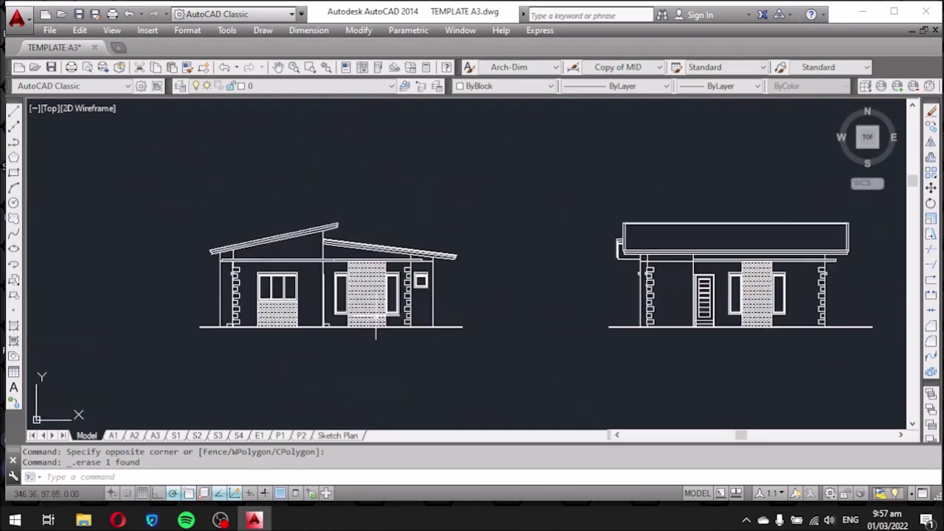
scroll(277, 288, up, 4)
scroll(317, 246, down, 2)
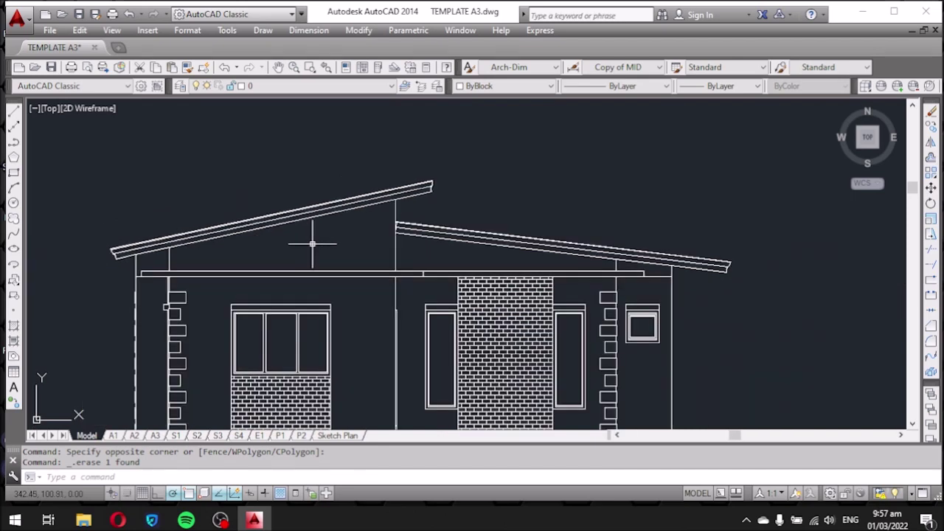
scroll(390, 238, down, 1)
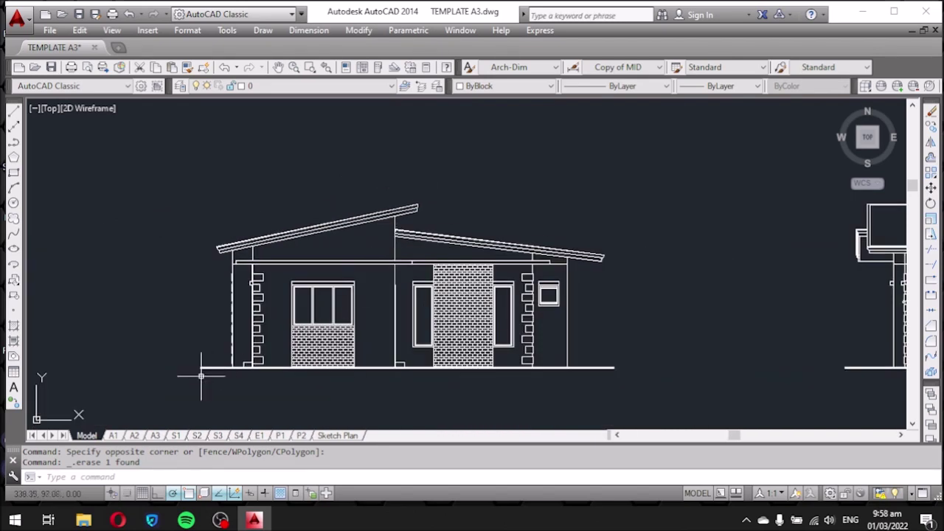
click(135, 436)
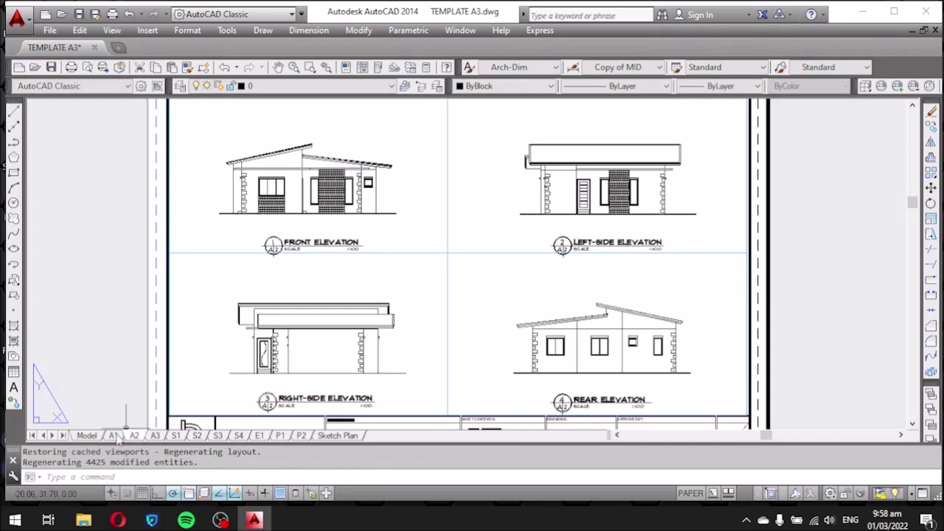
click(92, 436)
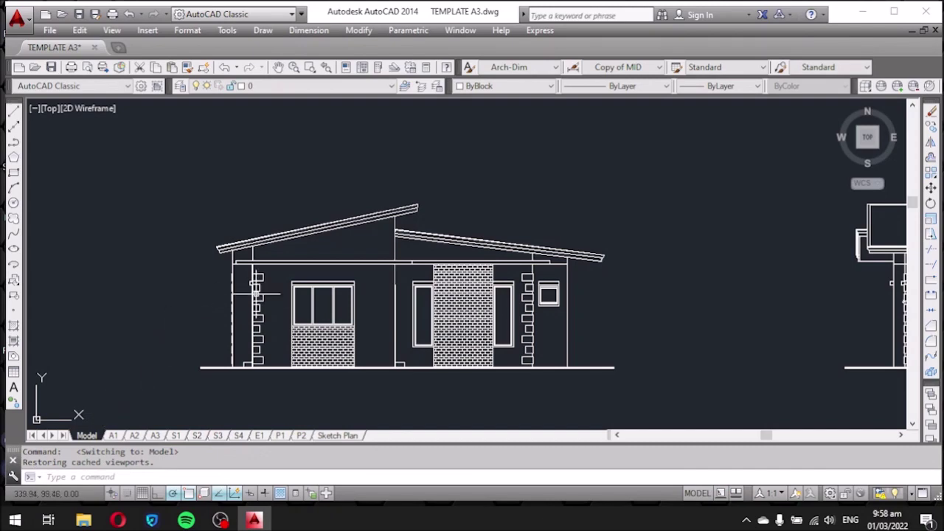
scroll(270, 232, down, 4)
scroll(632, 233, up, 4)
scroll(438, 217, up, 3)
scroll(373, 214, down, 2)
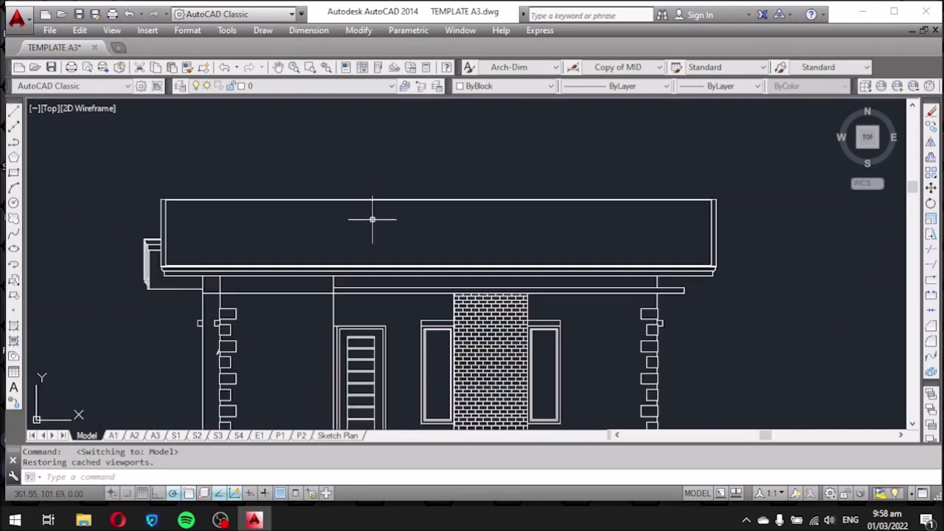
text(h)
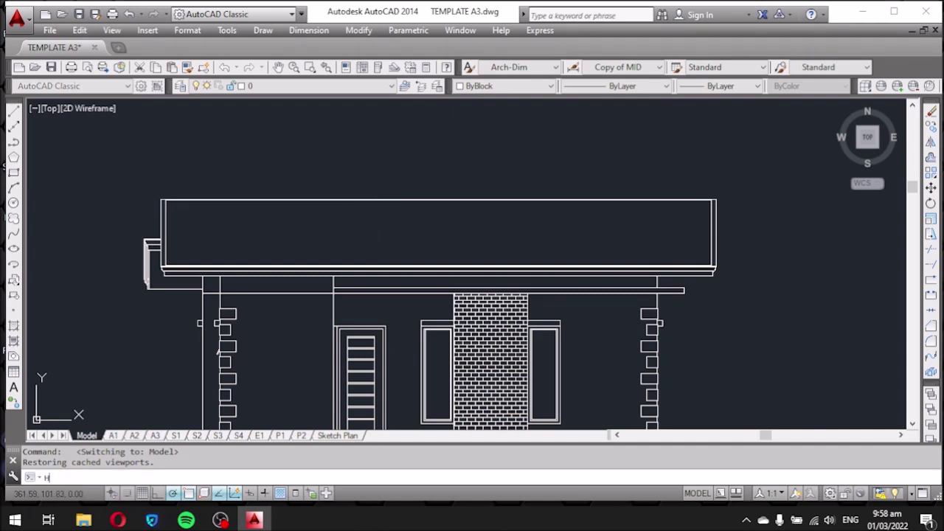
Try the ANSI32 hatch pattern, then cancel the hatch without placing it.
key(Return)
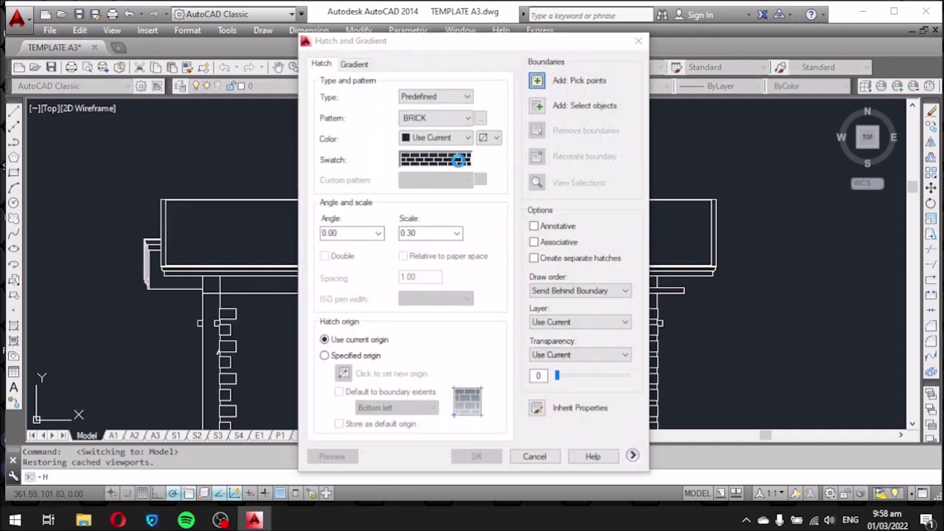
click(460, 167)
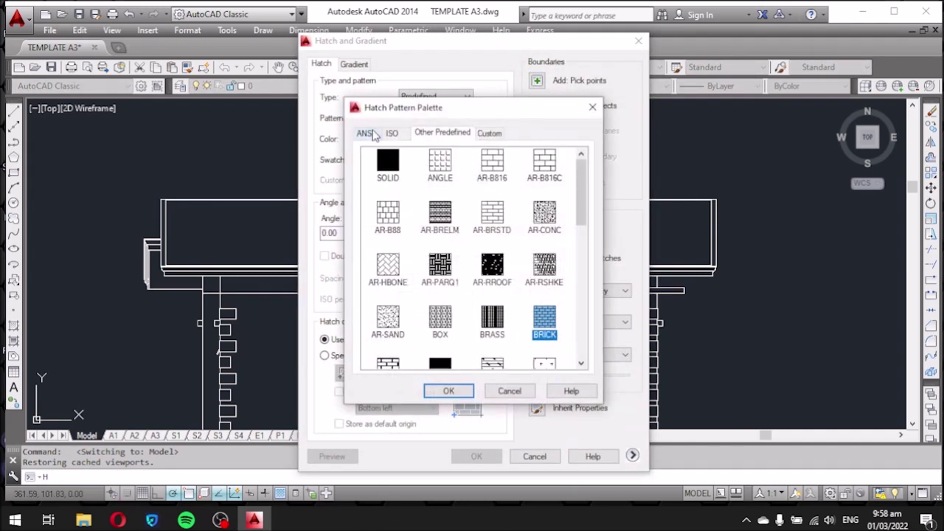
click(365, 134)
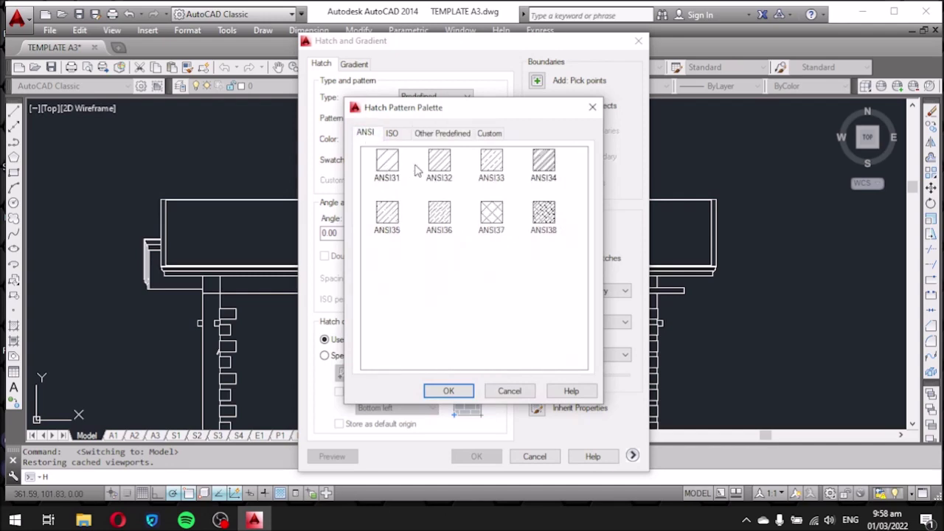
click(434, 166)
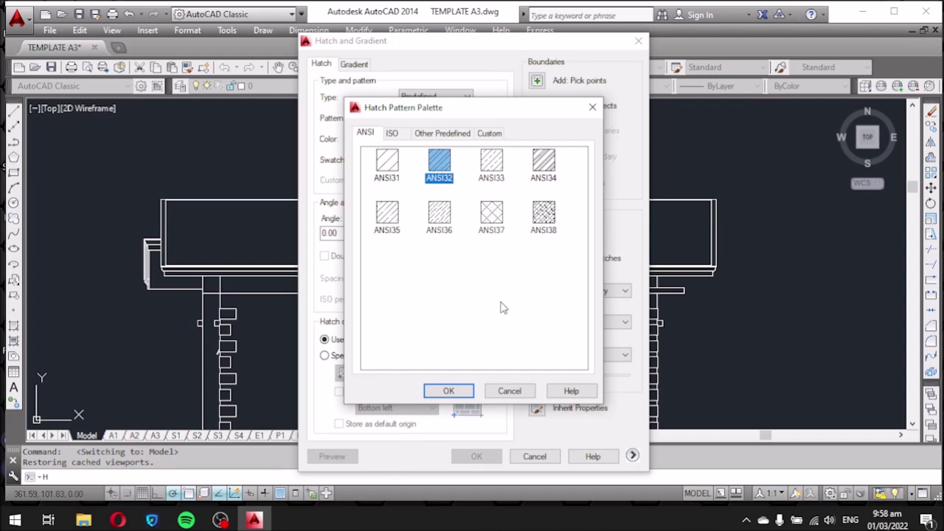
click(450, 392)
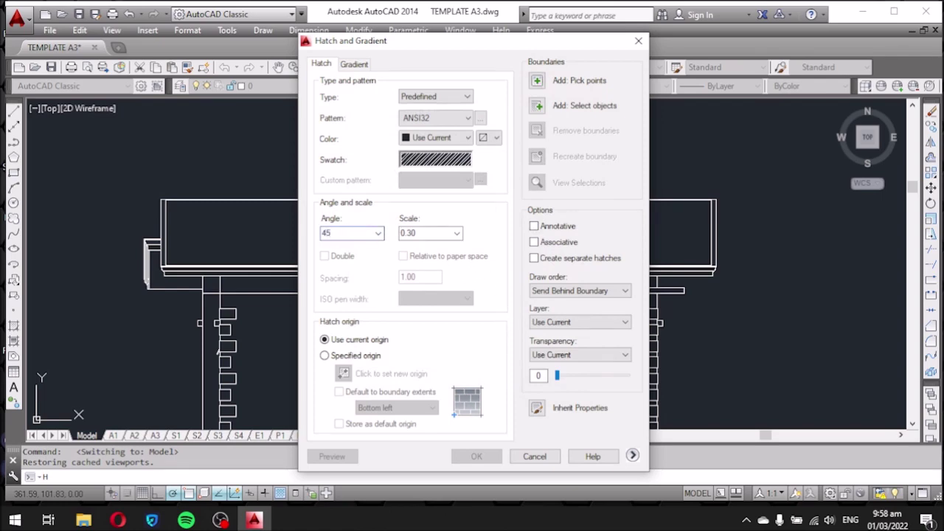
key(Escape)
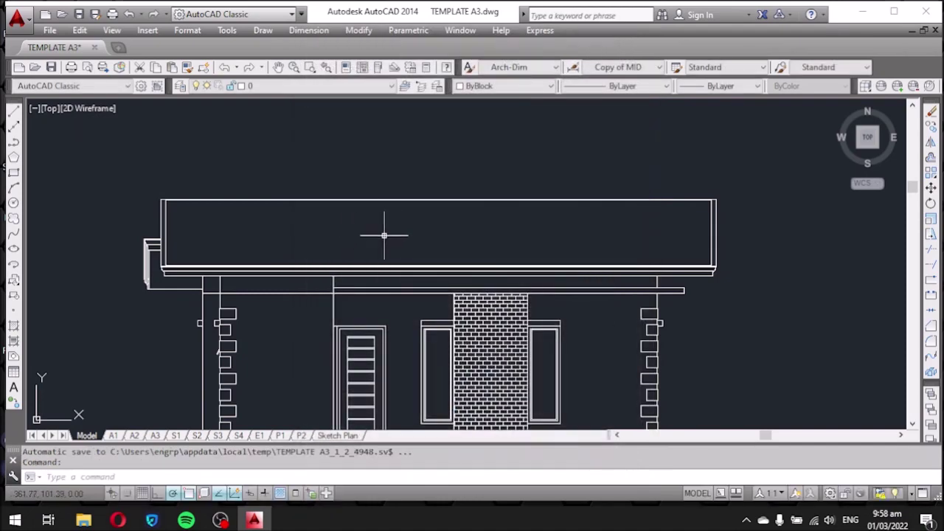
click(384, 234)
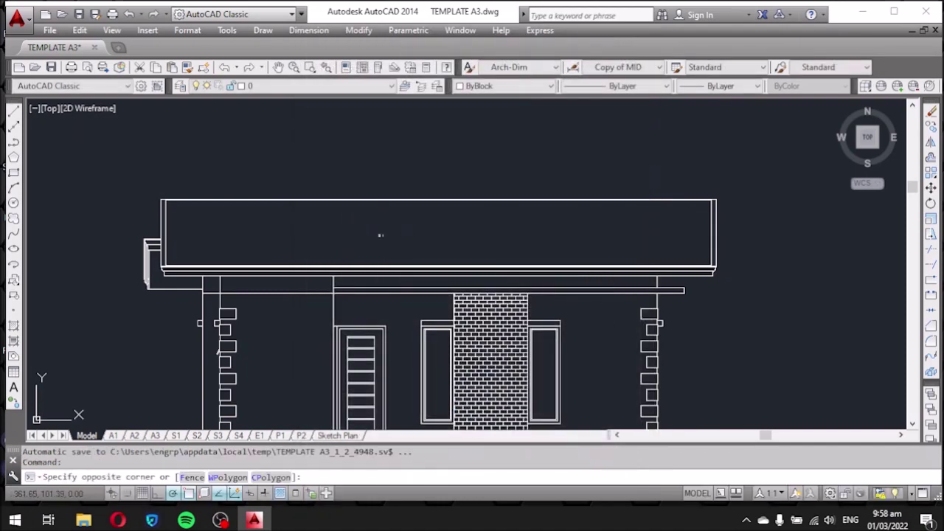
click(376, 236)
Hatch the flat roof fascia with ANSI34 at angle 45 and scale 0.30.
text(h)
key(Return)
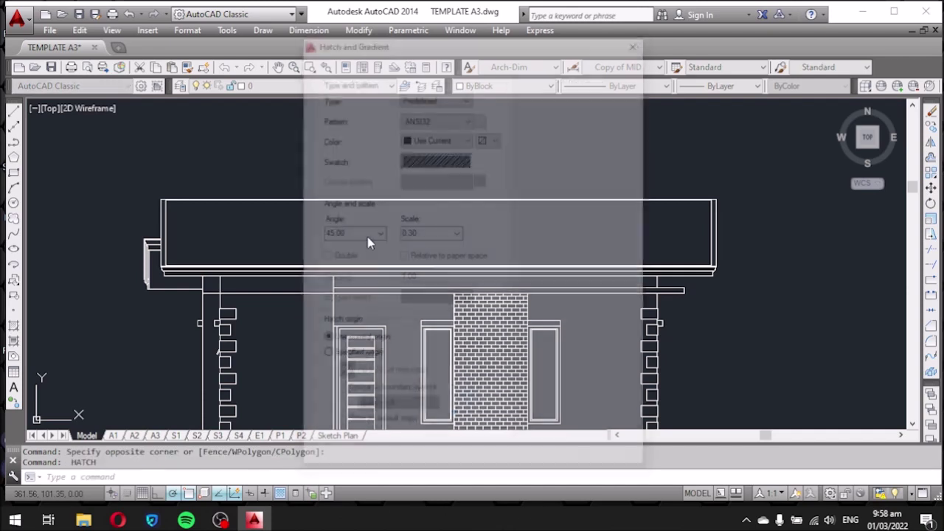
click(549, 81)
click(461, 229)
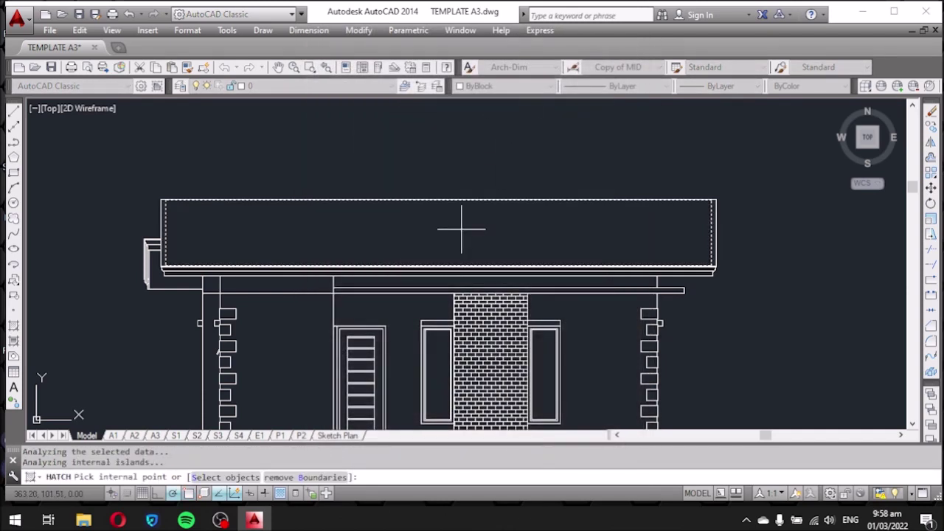
key(Return)
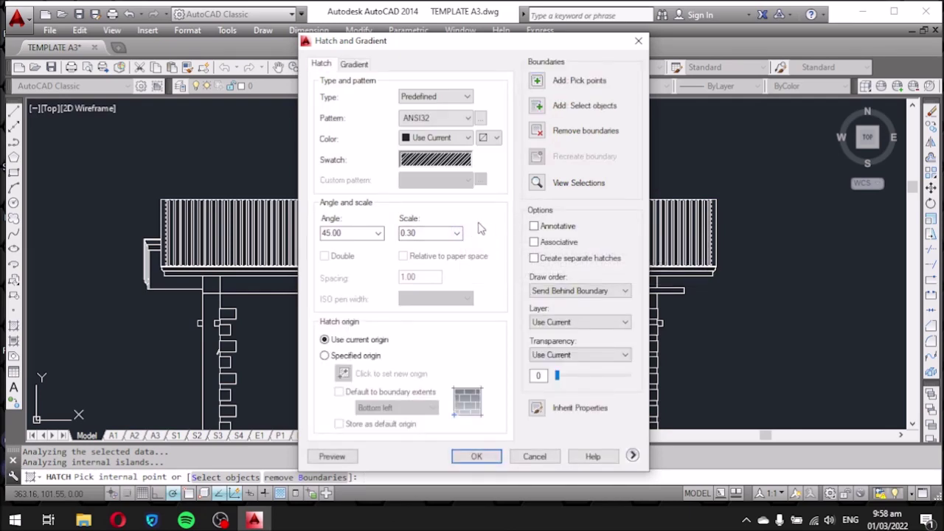
click(455, 164)
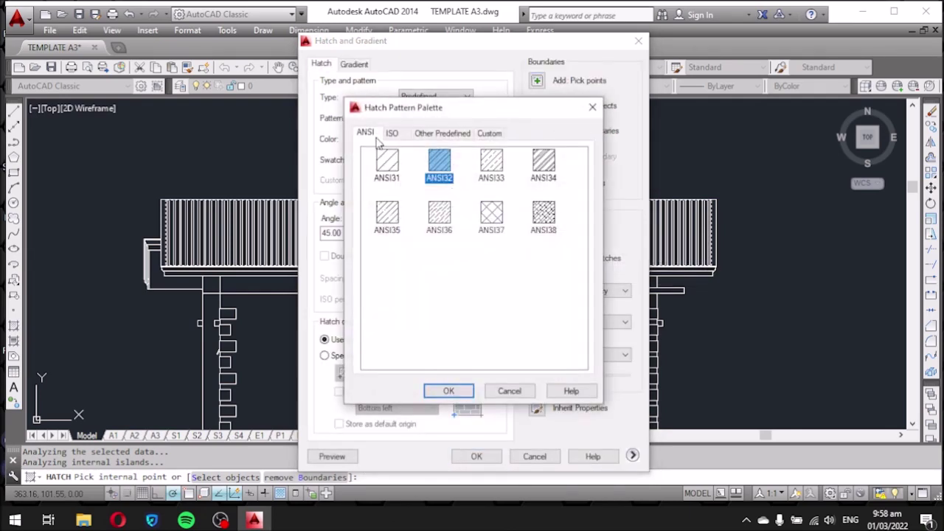
click(540, 165)
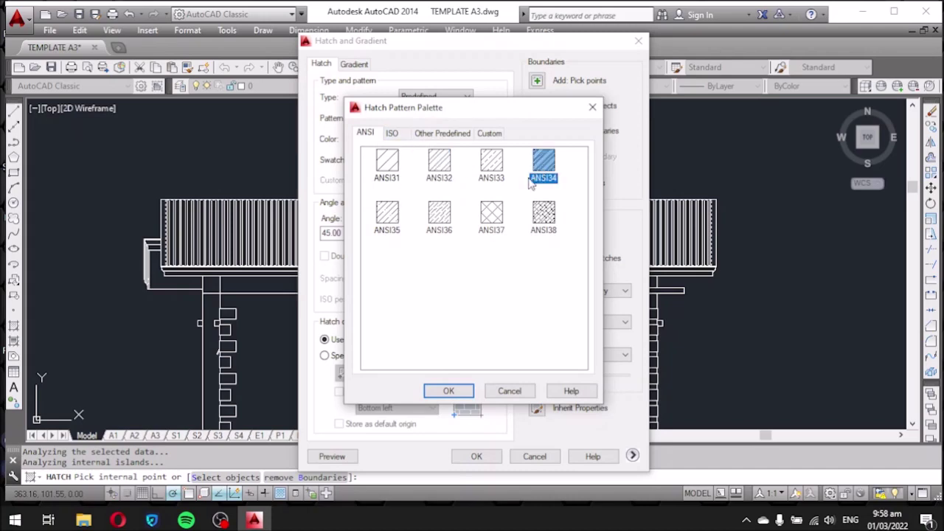
click(447, 390)
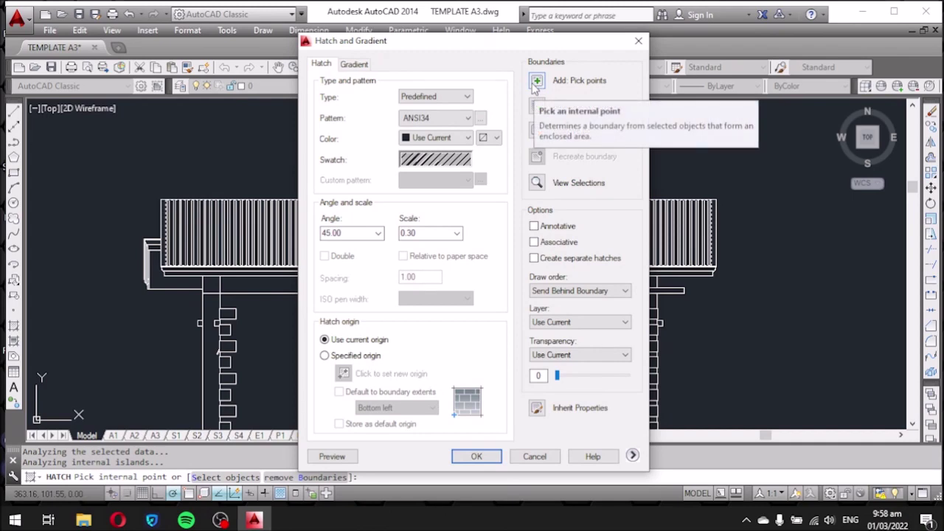
click(471, 457)
scroll(483, 237, up, 4)
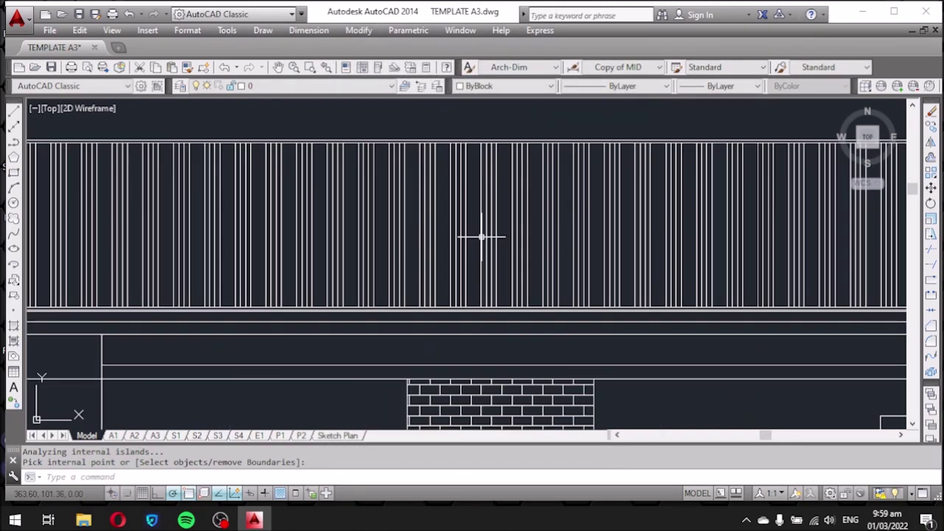
scroll(481, 238, down, 4)
scroll(423, 258, up, 4)
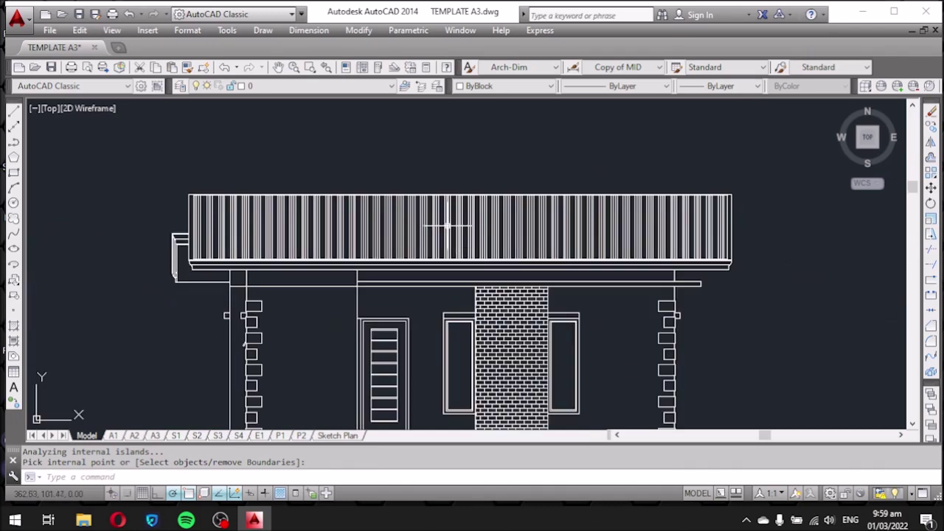
scroll(444, 215, up, 2)
scroll(447, 213, down, 4)
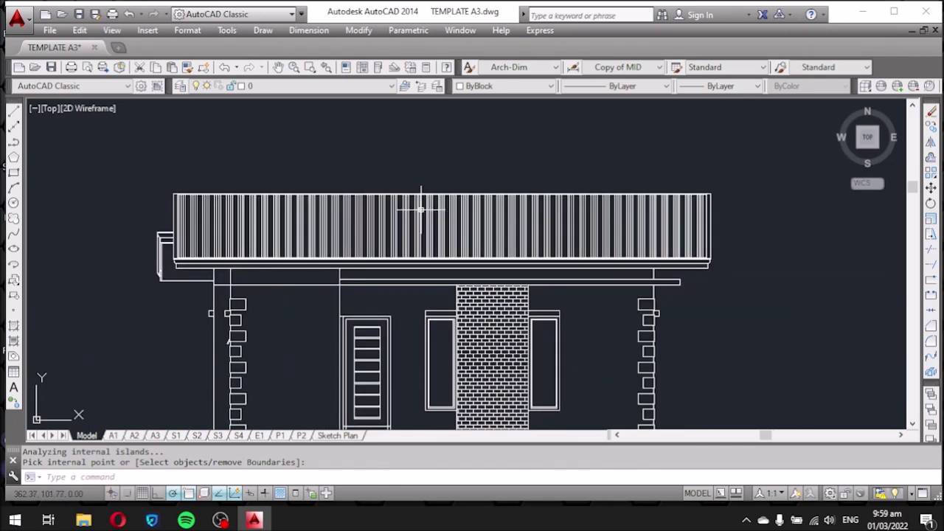
scroll(419, 209, down, 2)
scroll(502, 218, up, 3)
scroll(445, 217, down, 6)
scroll(436, 216, down, 2)
scroll(425, 216, up, 4)
text(H)
key(Return)
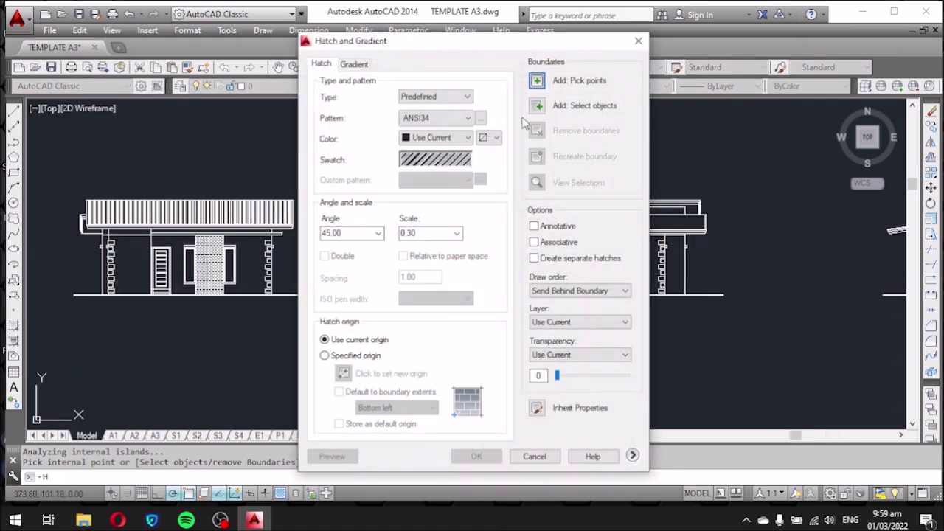
click(537, 82)
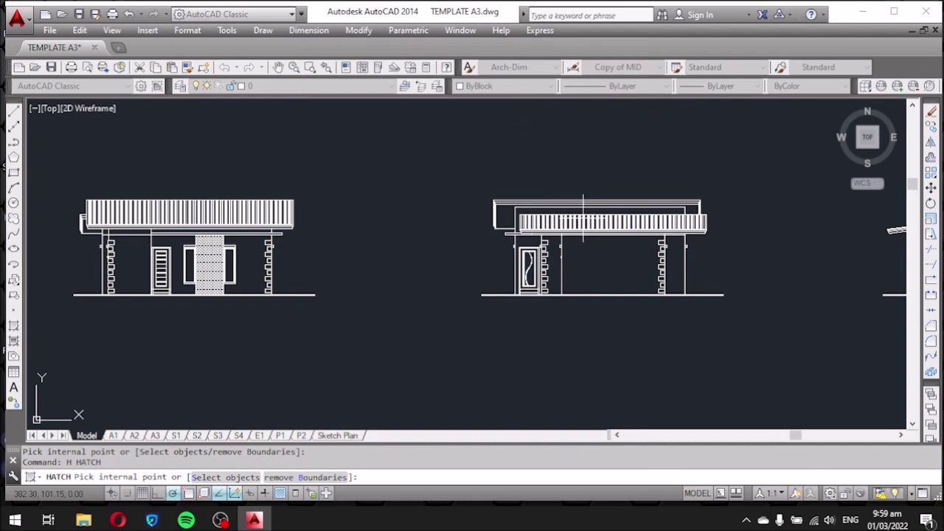
click(583, 217)
scroll(531, 207, up, 4)
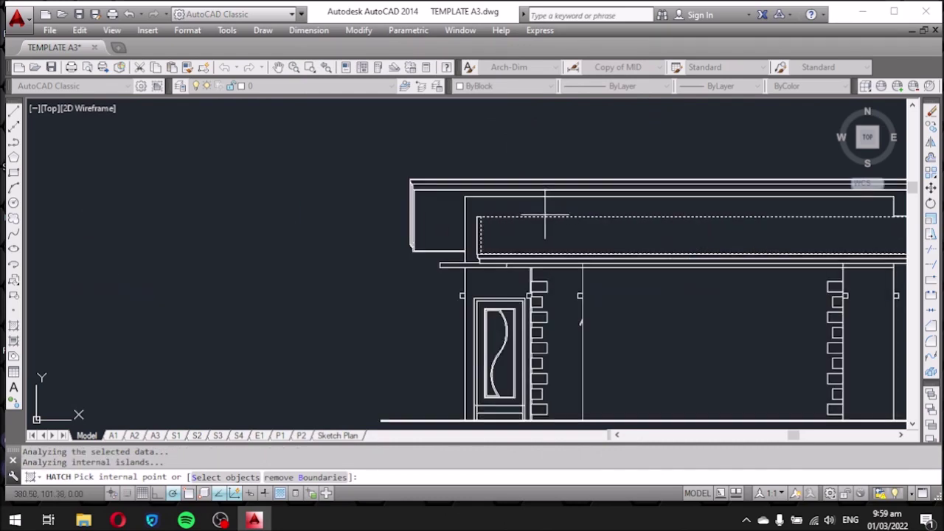
scroll(401, 198, down, 3)
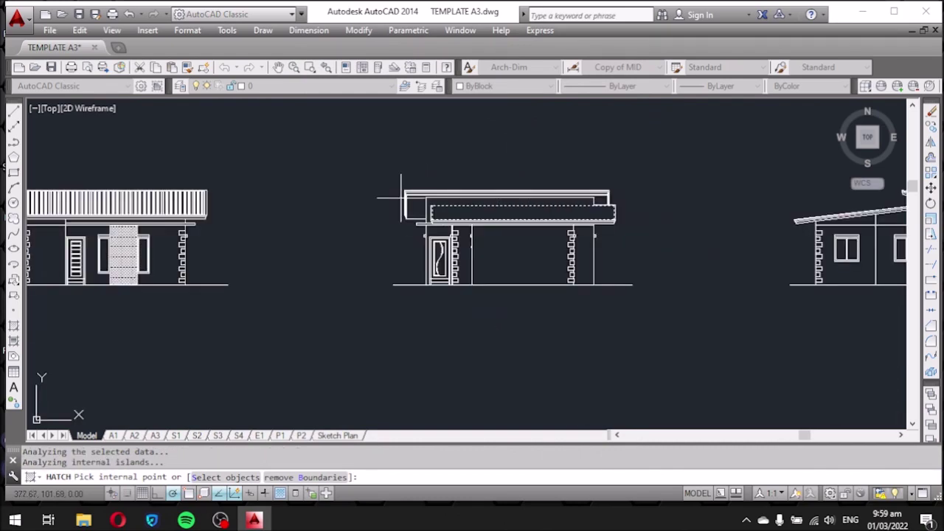
scroll(402, 236, down, 2)
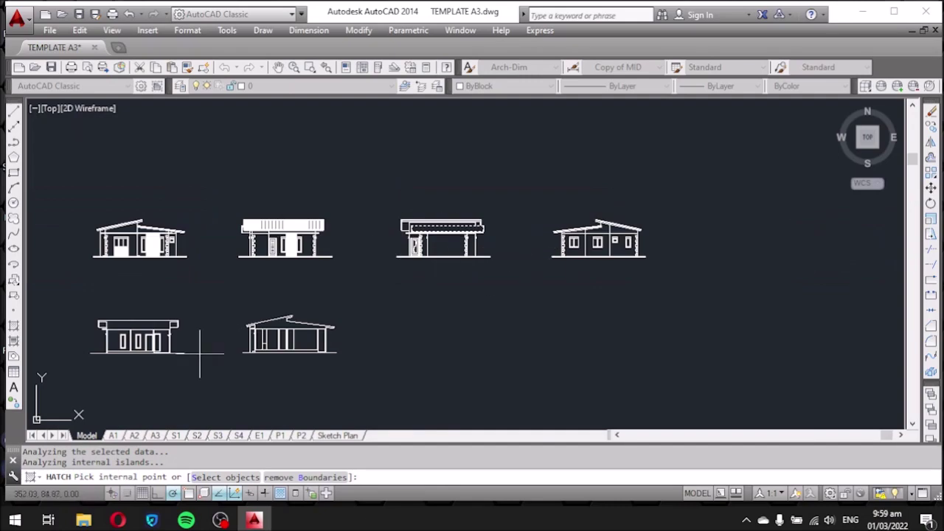
scroll(171, 353, up, 3)
key(Return)
key(Escape)
scroll(513, 251, down, 3)
scroll(512, 251, up, 4)
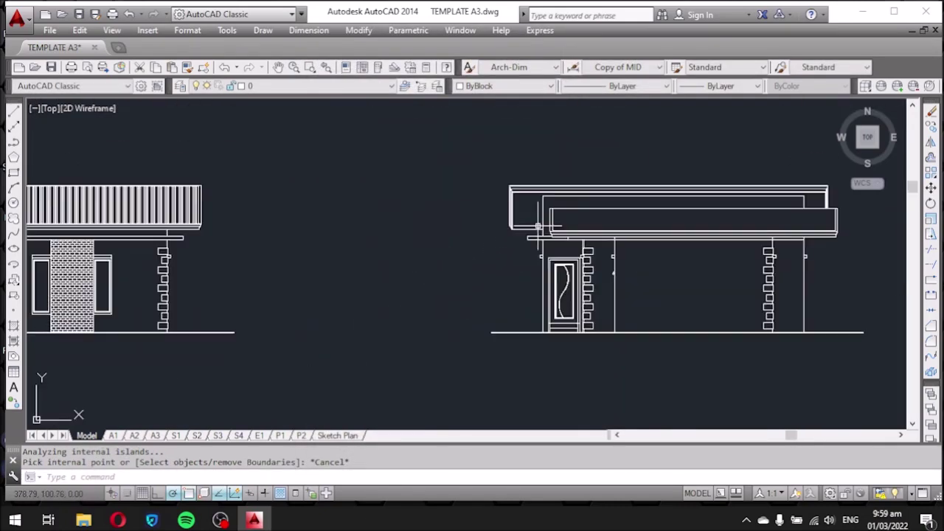
key(Return)
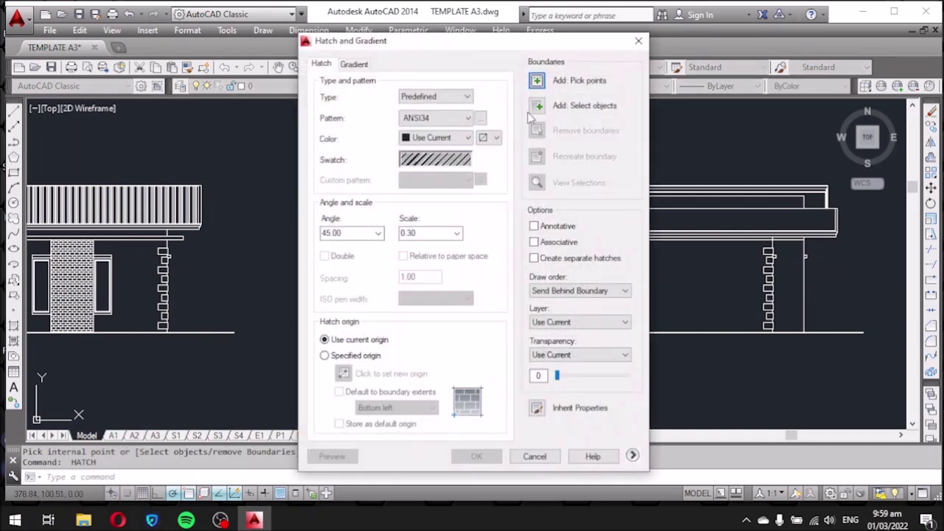
click(537, 82)
click(620, 215)
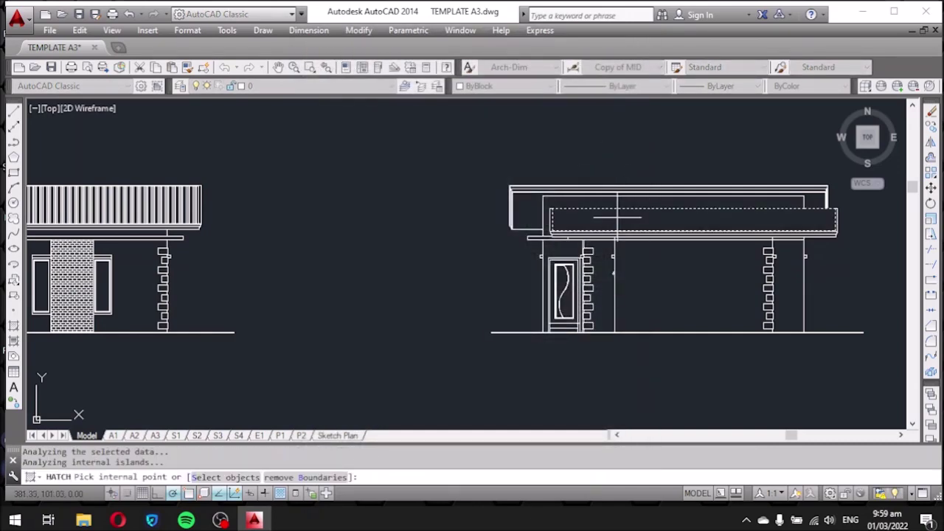
key(Return)
key(Return)
scroll(428, 251, down, 2)
scroll(428, 258, down, 2)
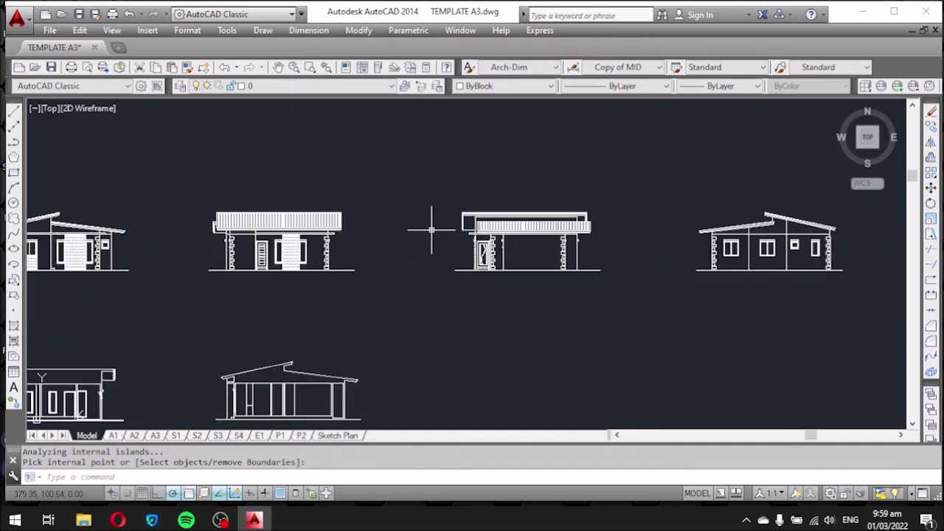
middle_drag(428, 268, 556, 273)
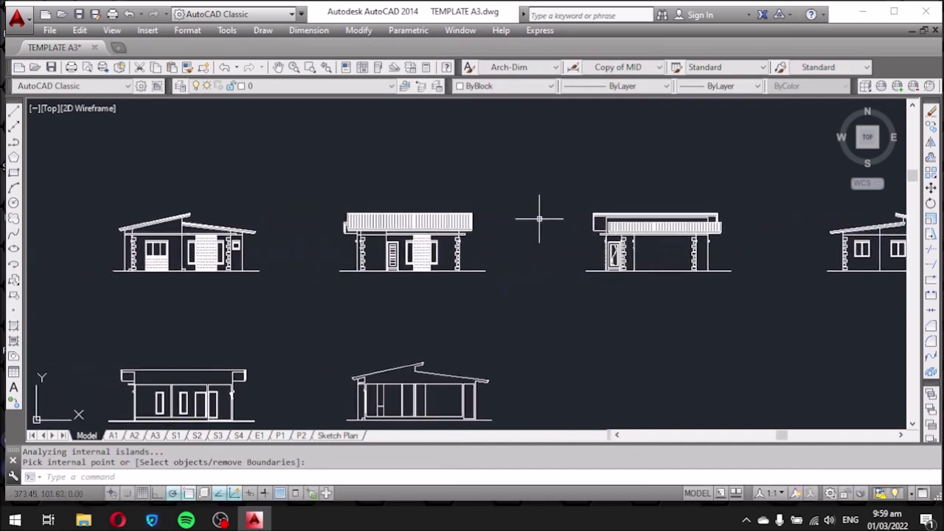
scroll(516, 239, down, 4)
scroll(303, 236, up, 6)
middle_drag(303, 236, 368, 226)
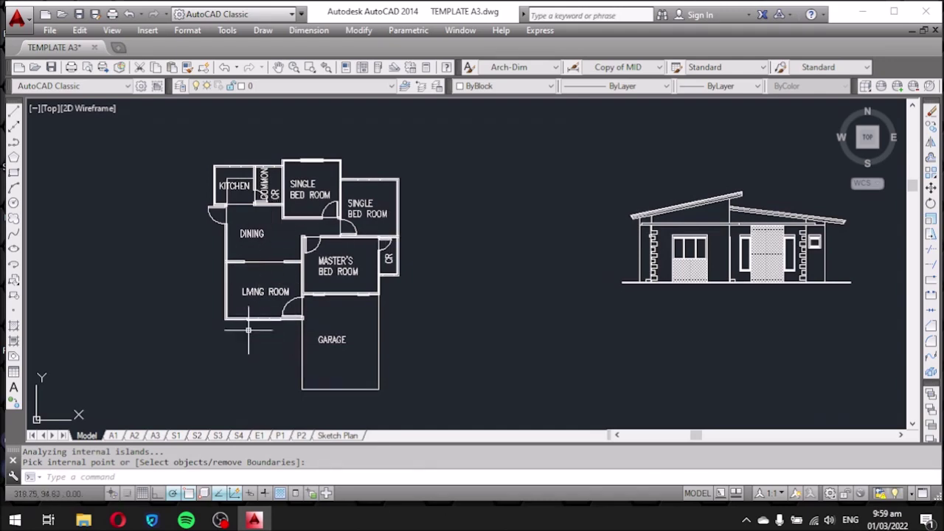
Draw a small circle just right of the garage.
scroll(255, 310, up, 4)
scroll(262, 307, up, 2)
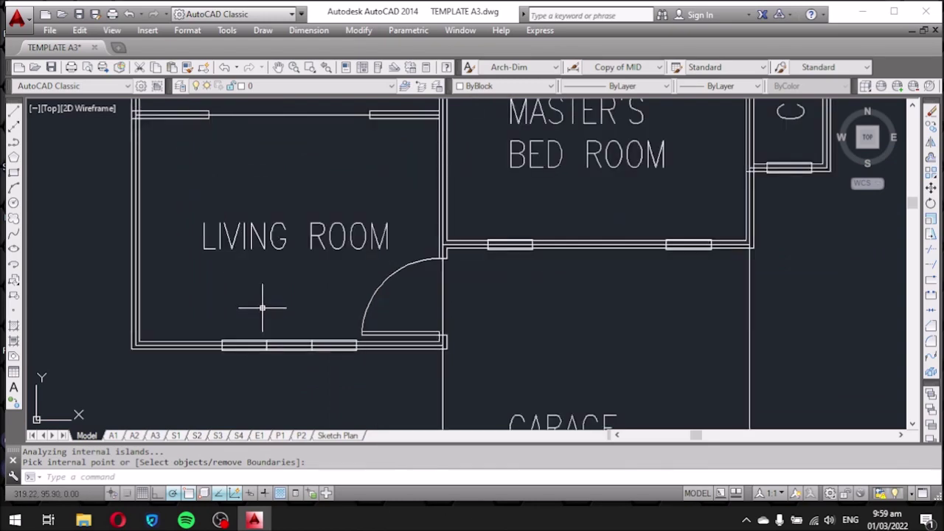
scroll(257, 310, down, 6)
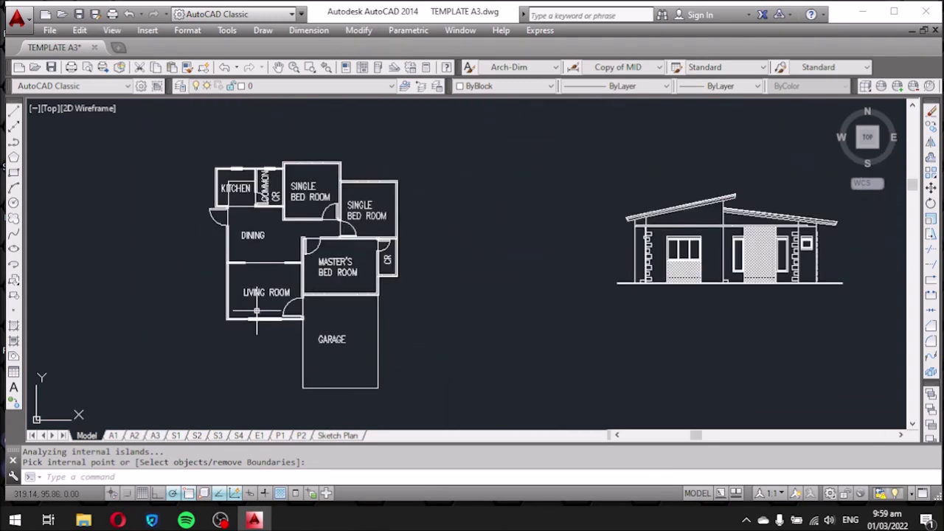
scroll(257, 310, up, 2)
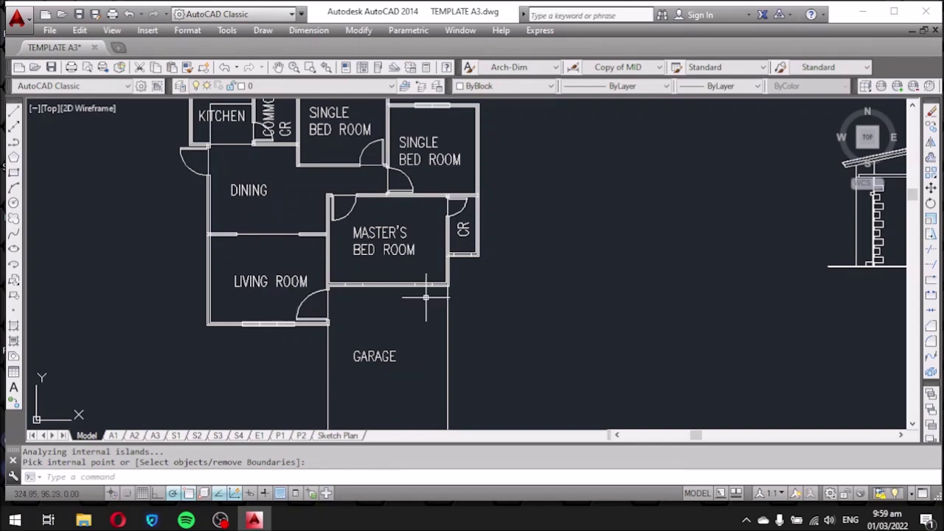
scroll(458, 255, down, 2)
scroll(540, 270, up, 4)
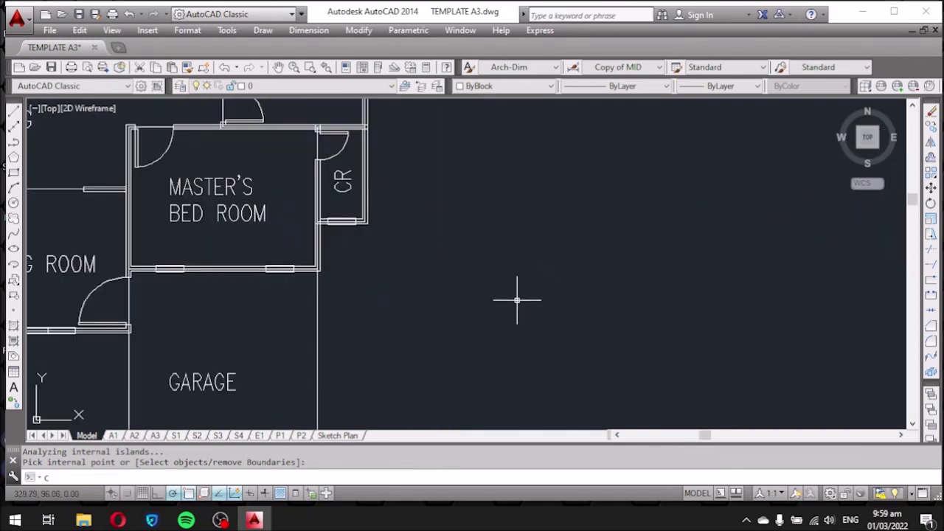
text(c)
key(Return)
click(489, 303)
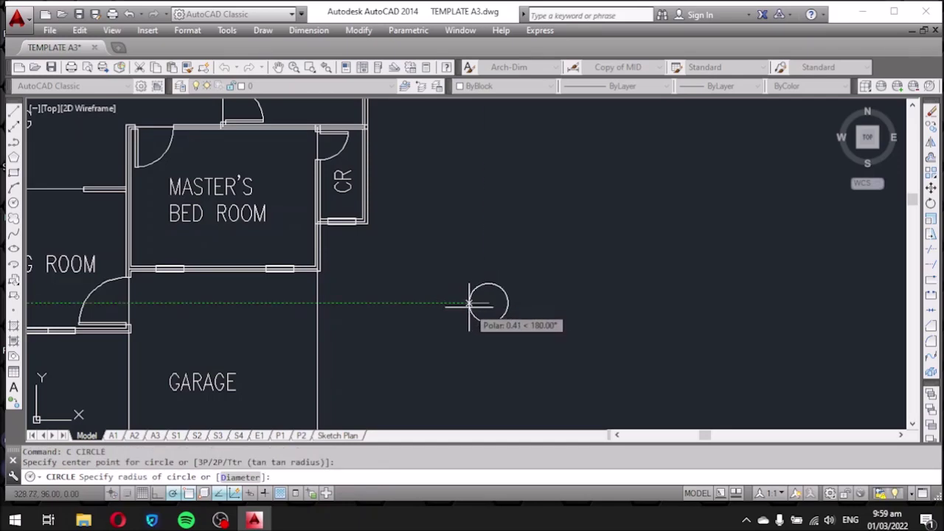
click(469, 303)
Copy the GARAGE label from the garage into the new circle.
scroll(485, 311, up, 2)
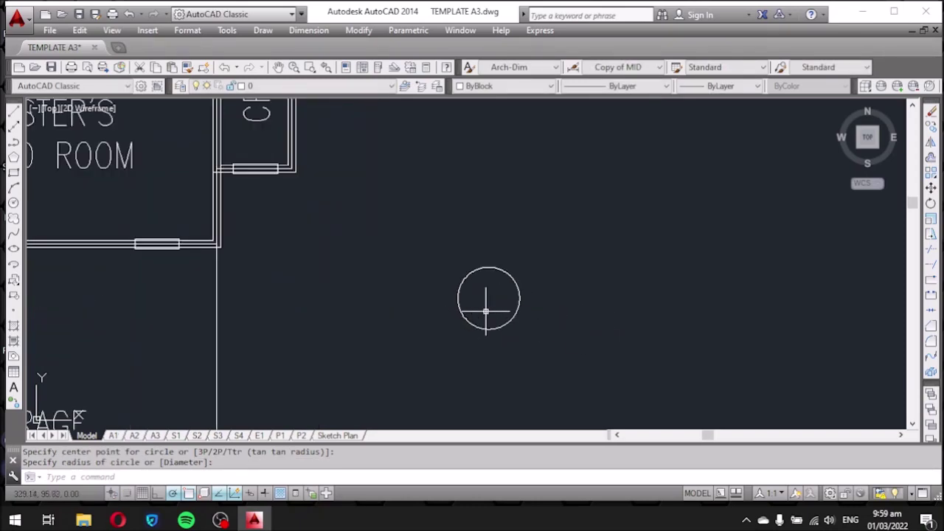
scroll(487, 312, down, 3)
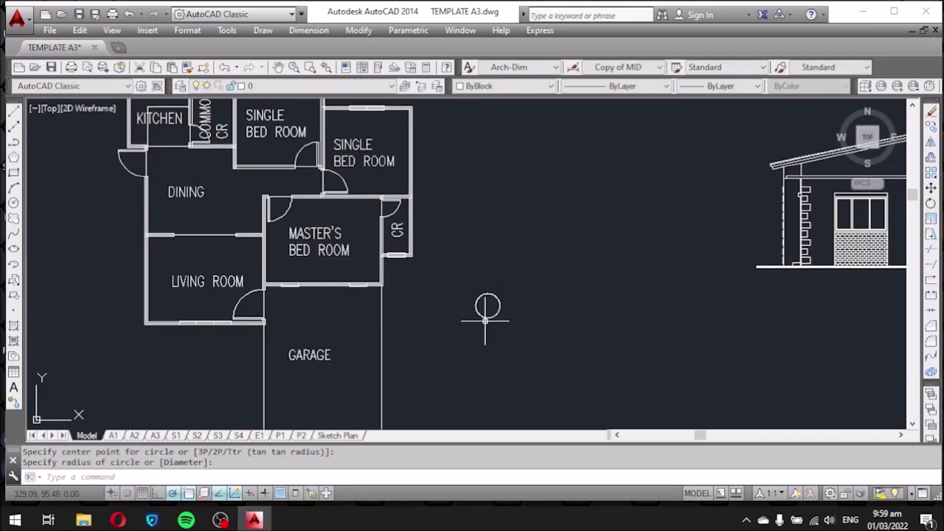
click(309, 354)
text(co)
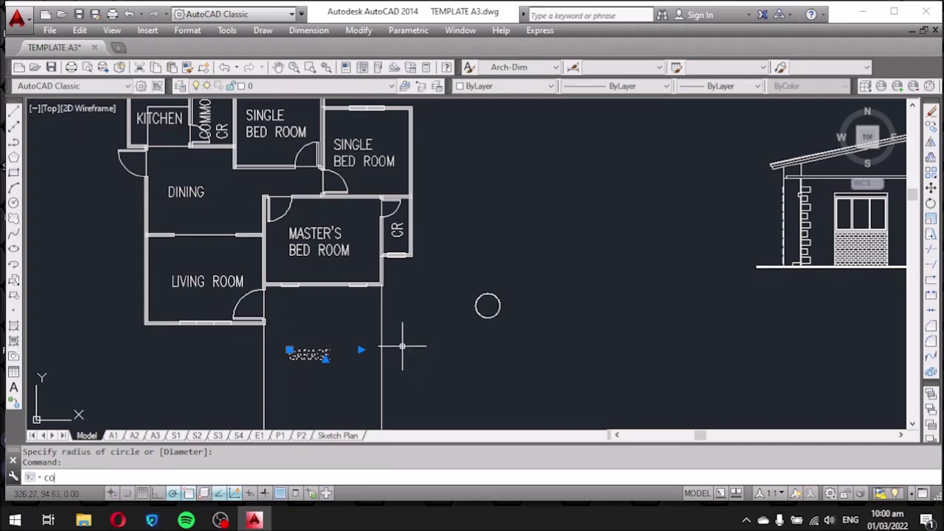
key(Return)
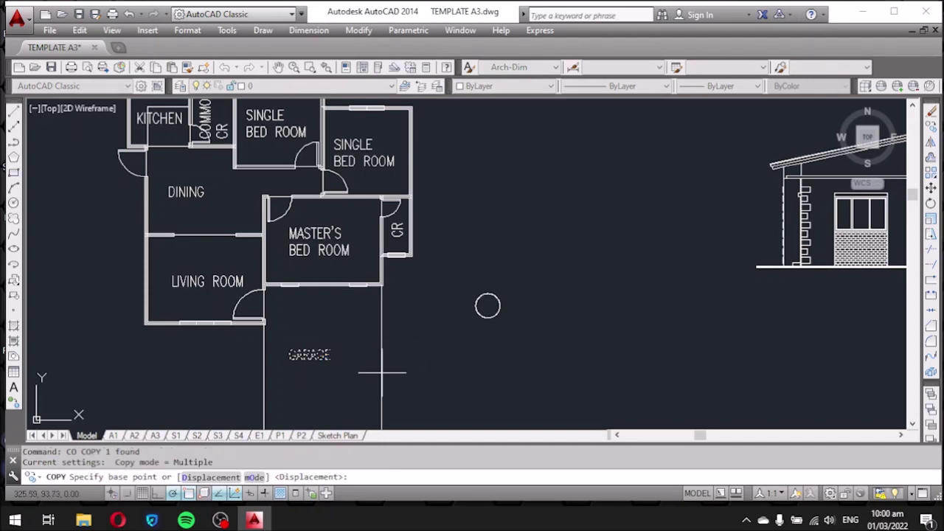
click(308, 364)
scroll(468, 317, up, 4)
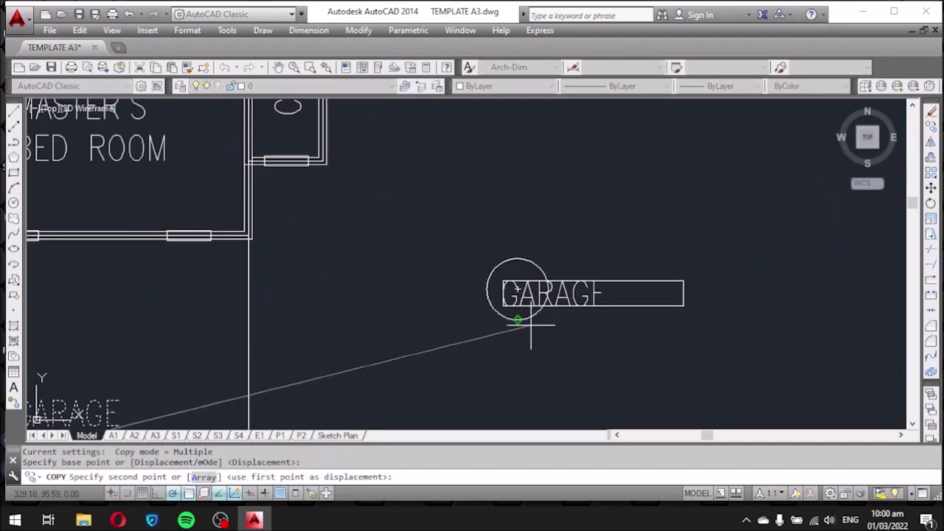
click(524, 323)
key(Escape)
click(512, 289)
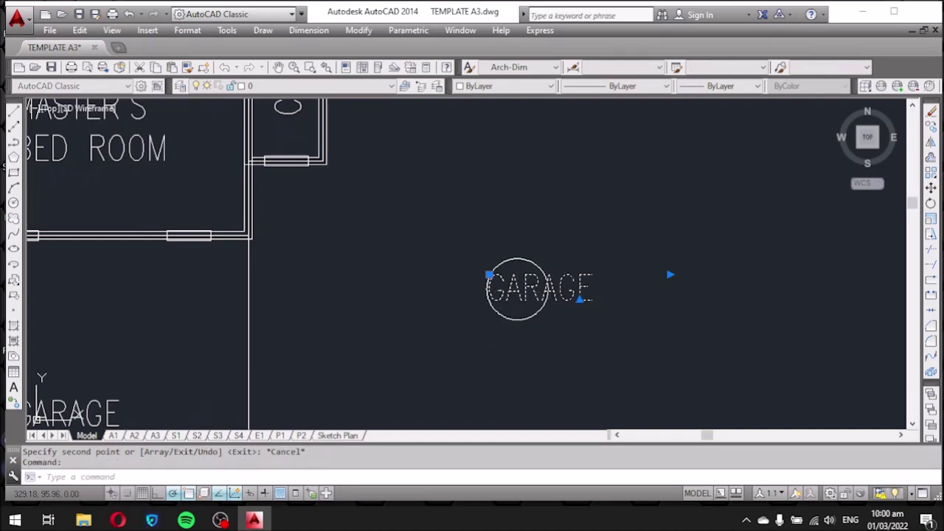
Change the copied label's font to Arial CE.
double_click(515, 288)
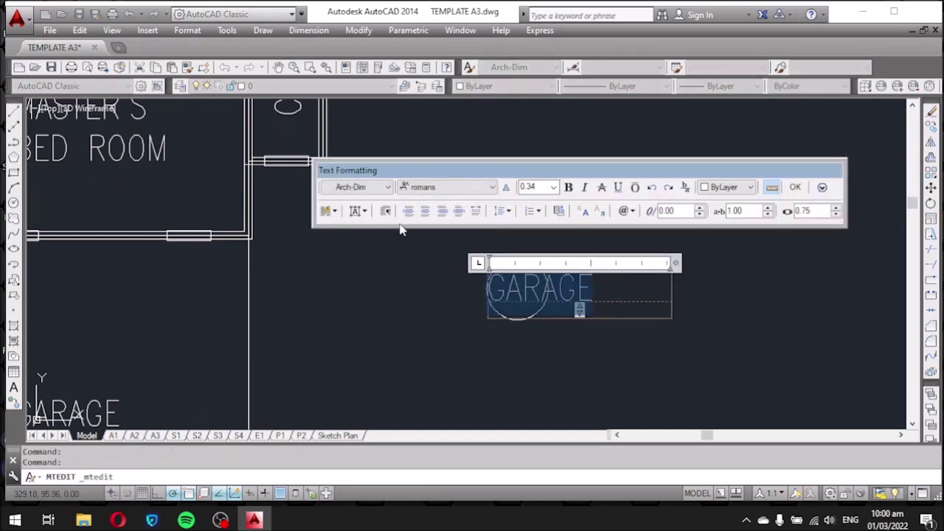
click(445, 187)
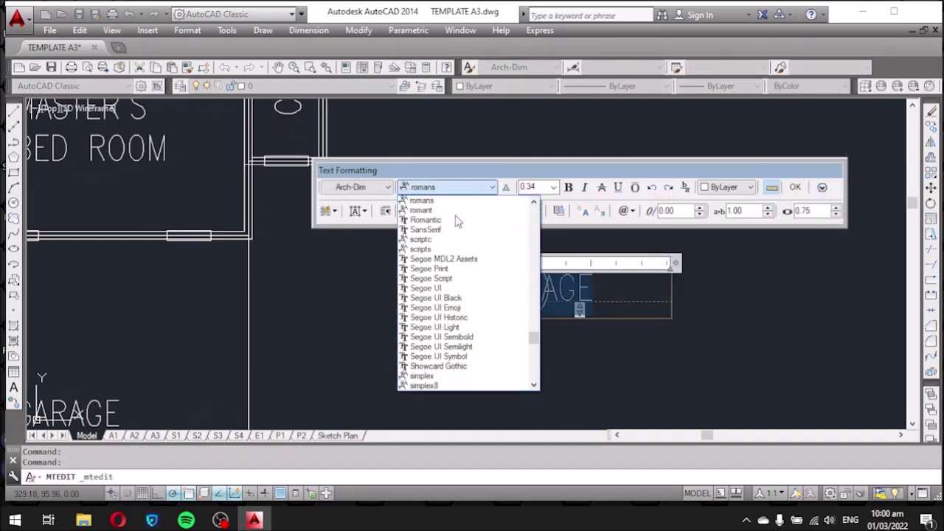
scroll(533, 339, up, 1)
drag(533, 339, 534, 229)
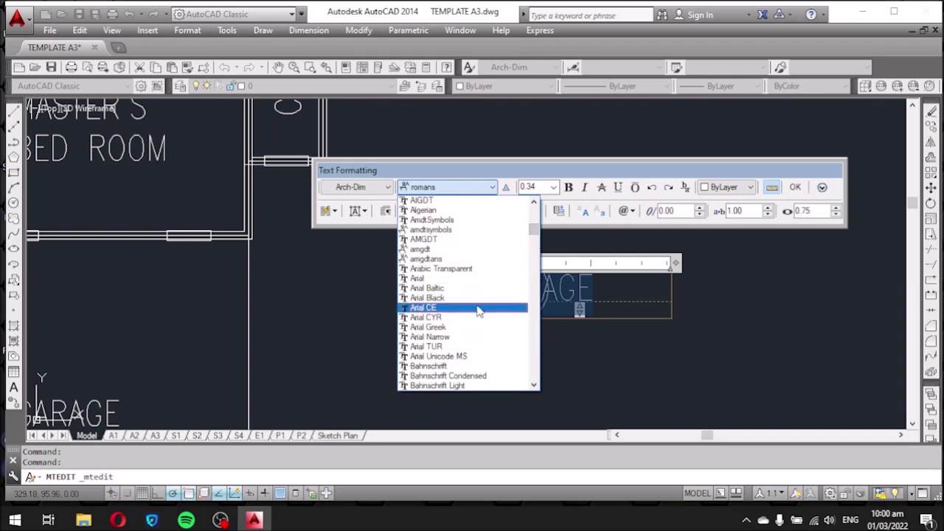
click(478, 308)
click(465, 332)
scroll(454, 314, down, 3)
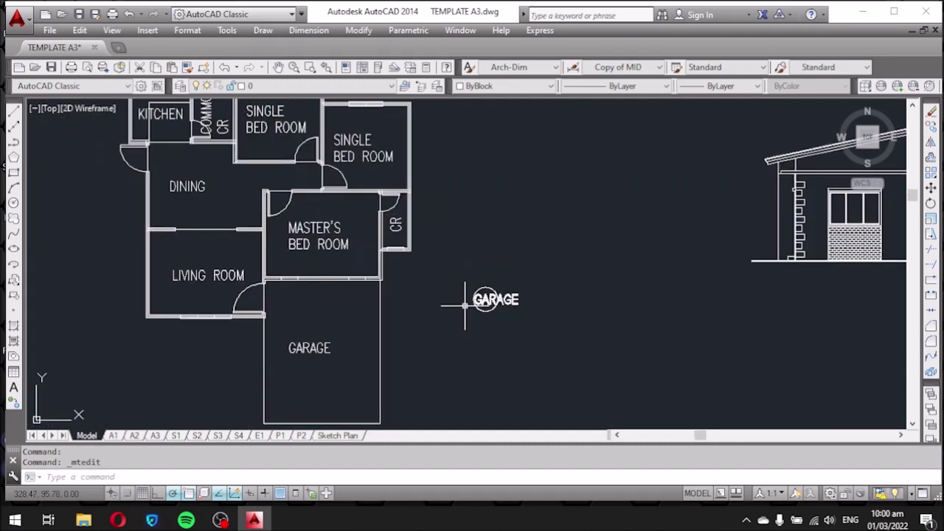
scroll(299, 369, up, 2)
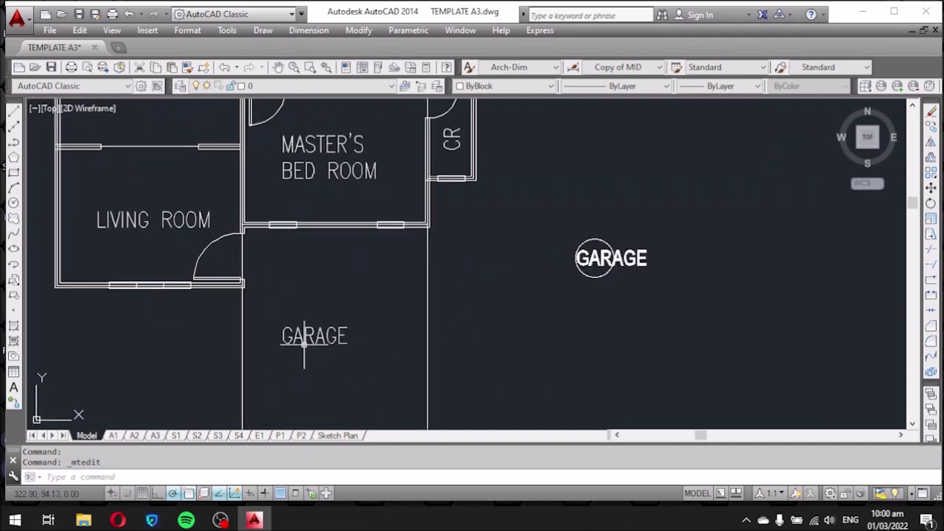
Replace the circled label's text with D1.
click(309, 338)
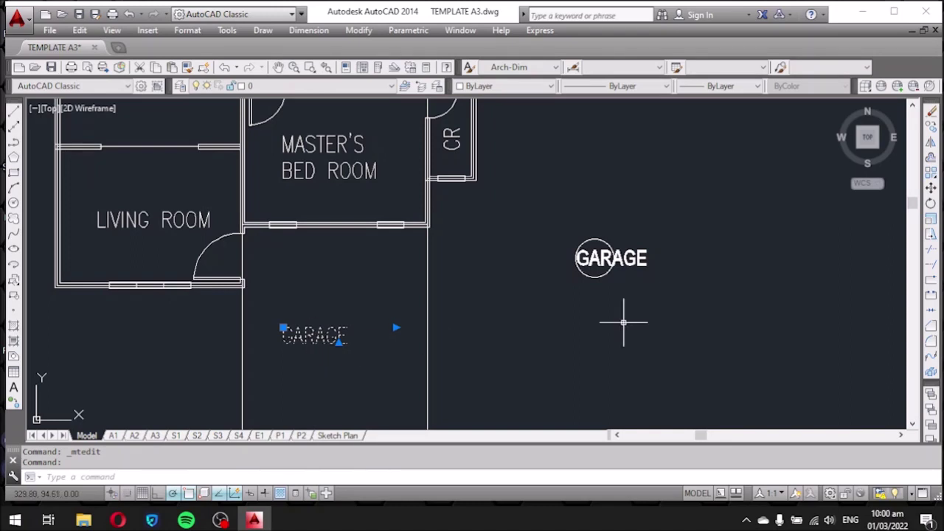
scroll(612, 262, up, 3)
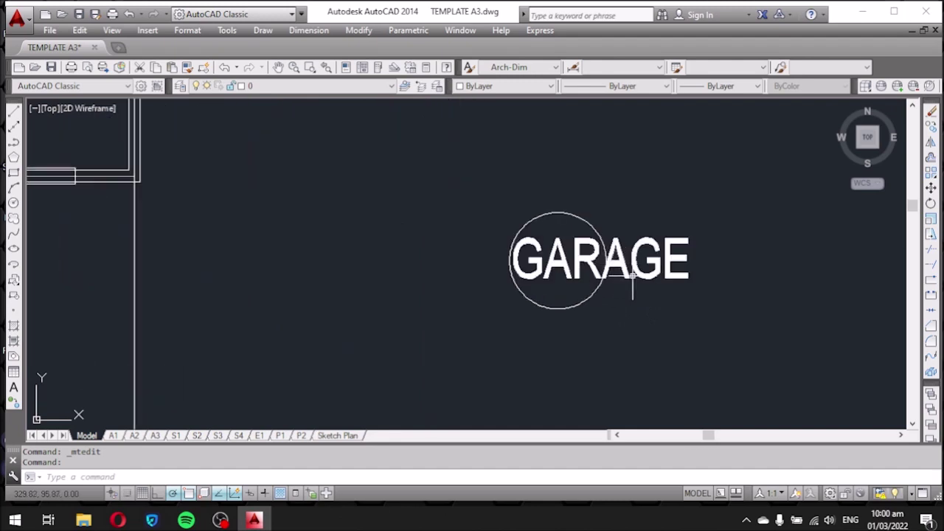
click(633, 276)
double_click(633, 276)
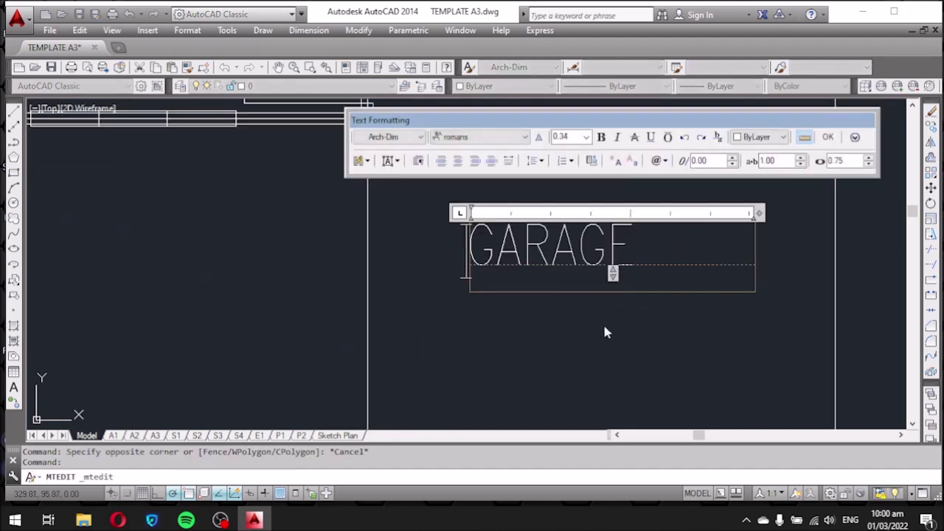
click(608, 332)
click(611, 262)
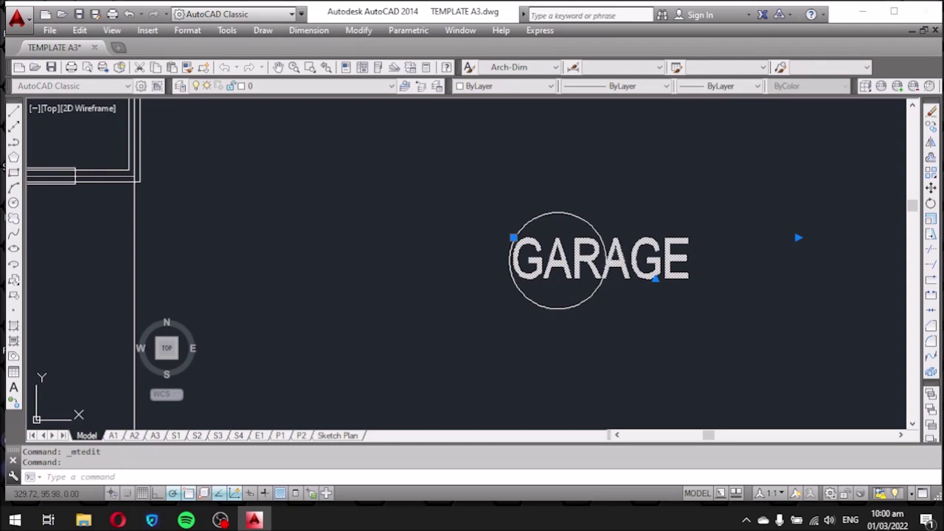
double_click(612, 261)
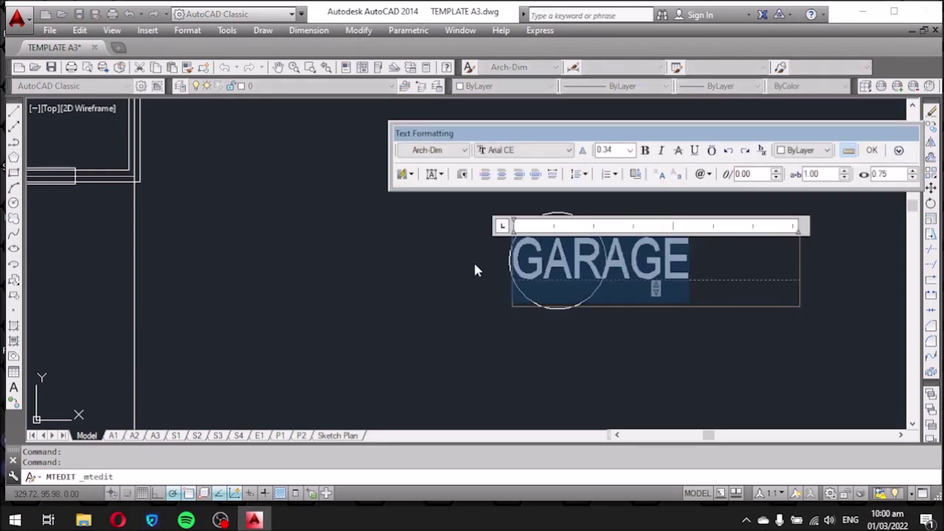
text(D1)
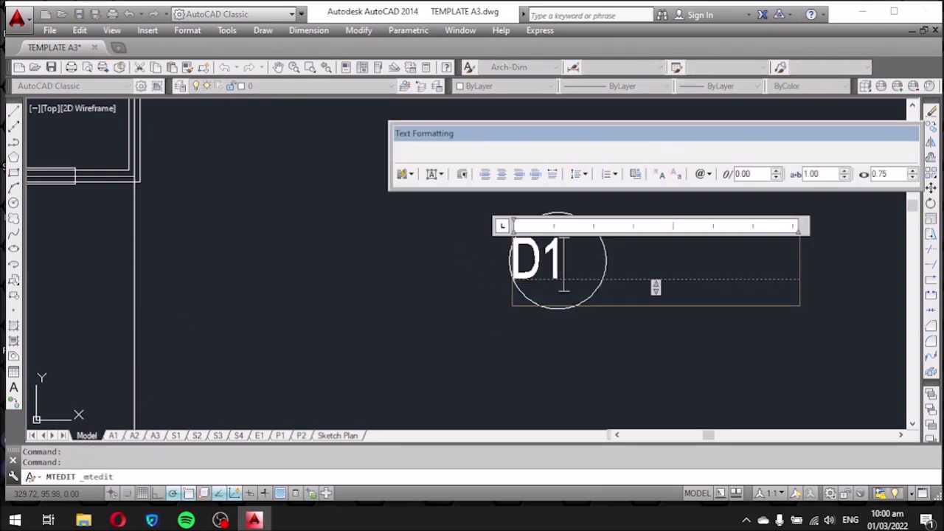
click(509, 341)
click(569, 274)
click(538, 258)
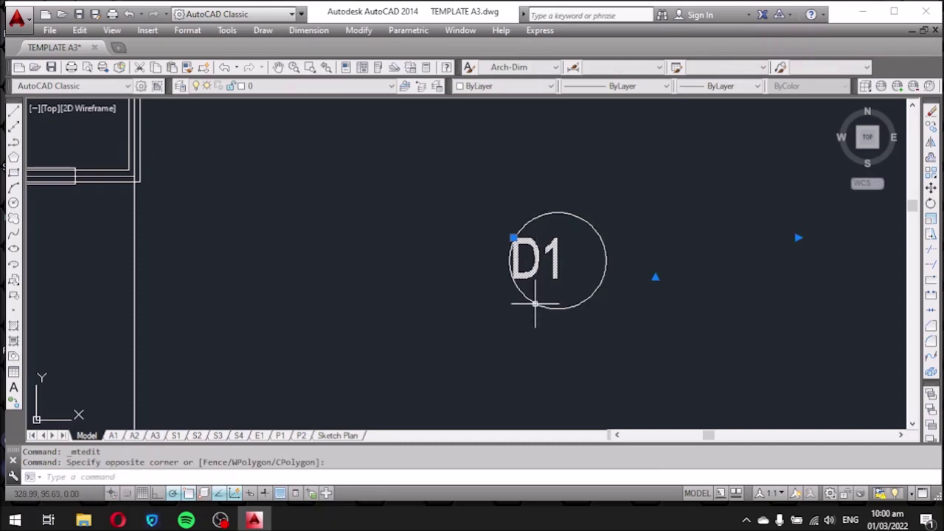
Center the D1 text inside its circle, abandoning a text-width adjustment.
text(m)
key(Return)
click(498, 340)
click(524, 342)
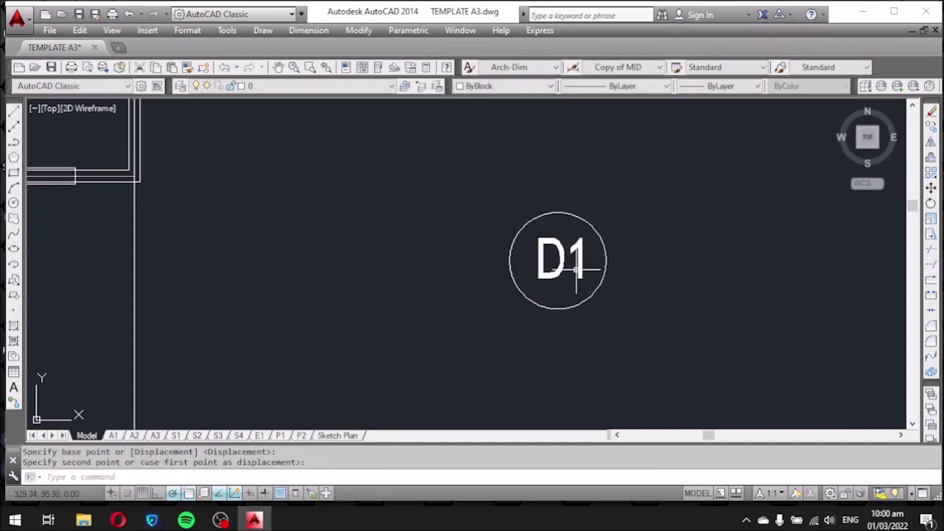
click(576, 269)
click(617, 273)
click(822, 237)
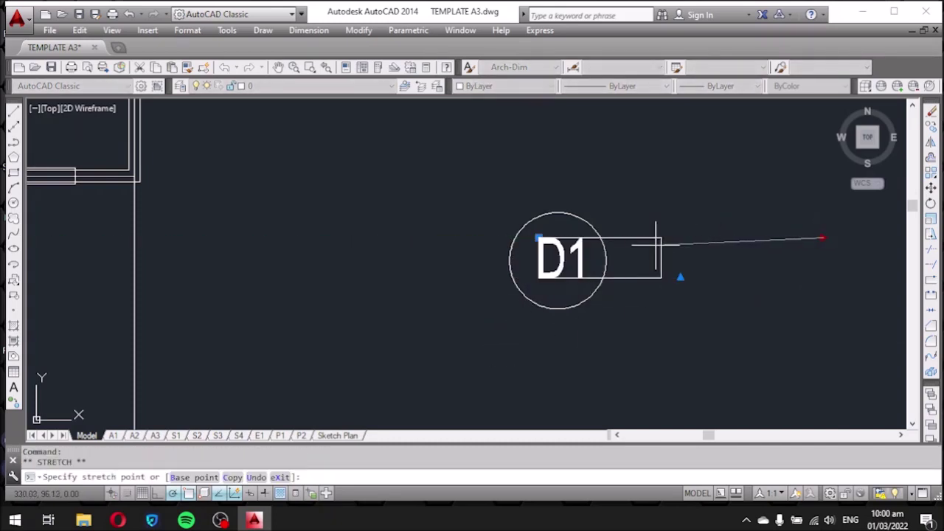
key(Escape)
scroll(649, 250, down, 3)
key(Escape)
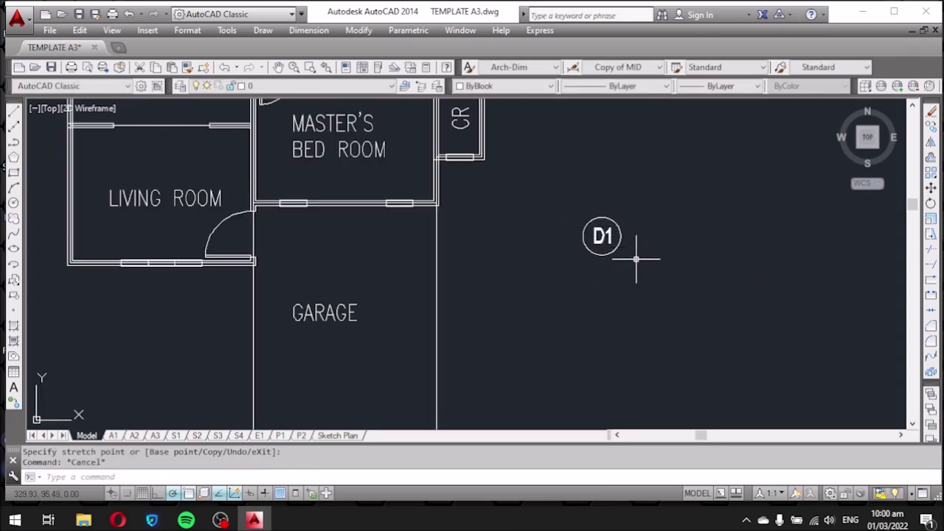
Move the whole D1 tag, circle and text, to the living room door.
click(635, 258)
click(560, 198)
text(m)
key(Return)
click(603, 236)
scroll(221, 243, up, 5)
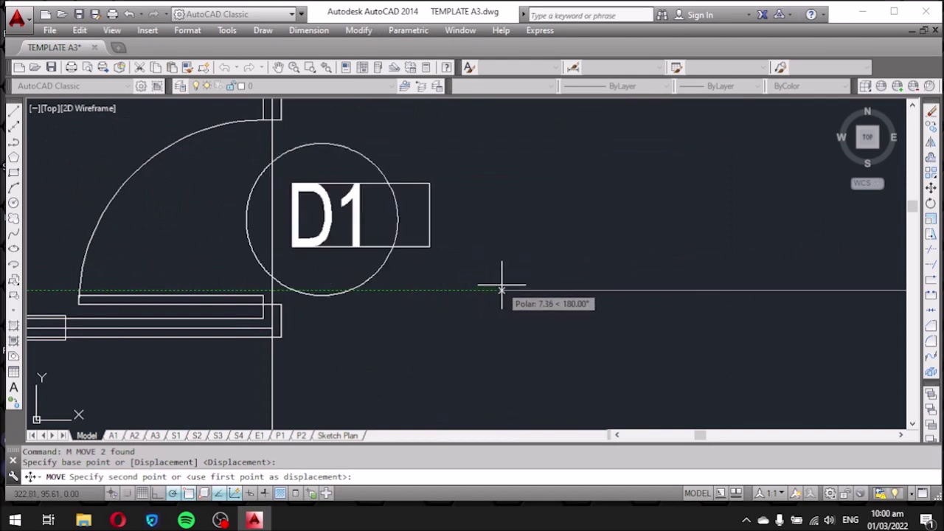
click(503, 282)
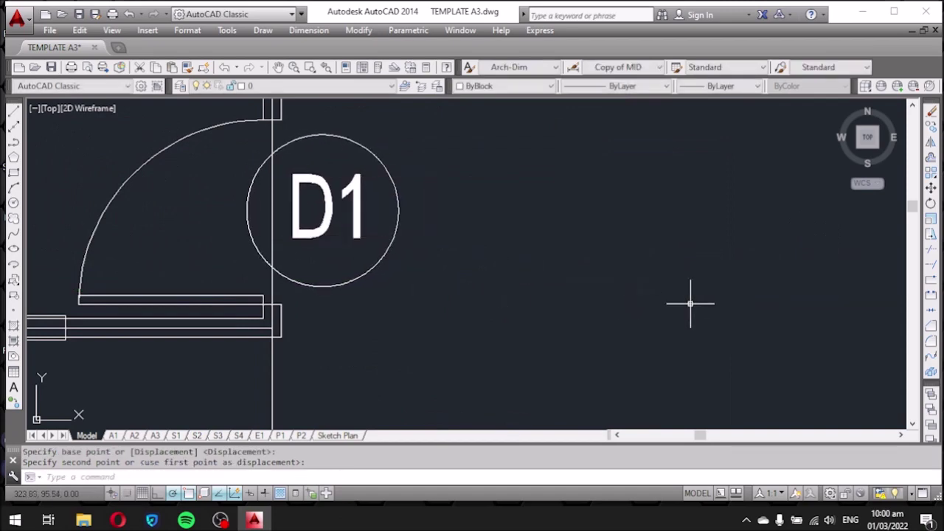
scroll(690, 303, down, 5)
scroll(568, 295, down, 2)
scroll(568, 295, up, 2)
scroll(599, 272, up, 2)
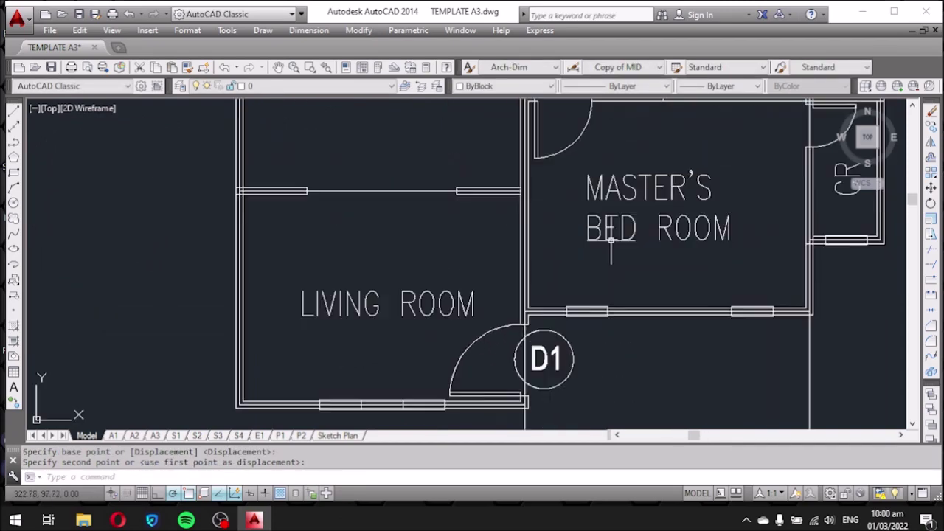
scroll(571, 372, up, 2)
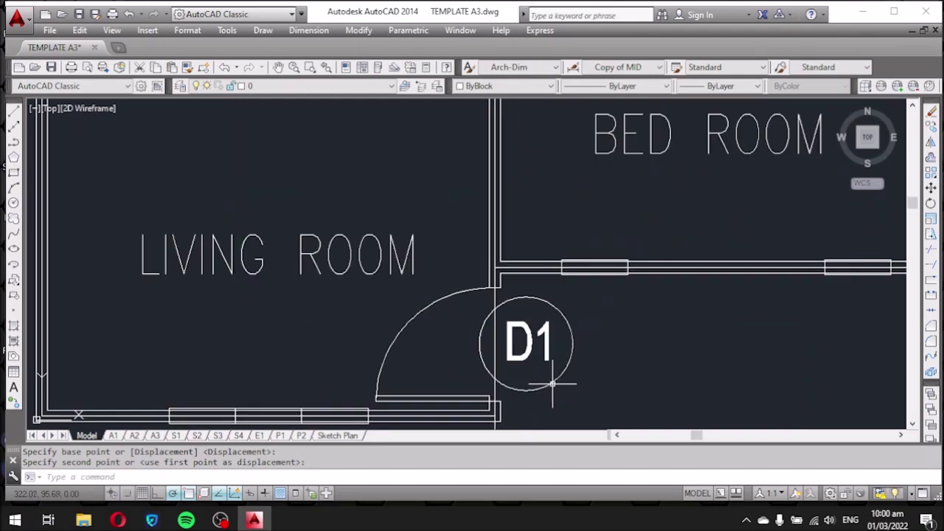
click(552, 385)
Shift the D1 tag left so it sits within the living room door swing.
click(529, 395)
click(527, 390)
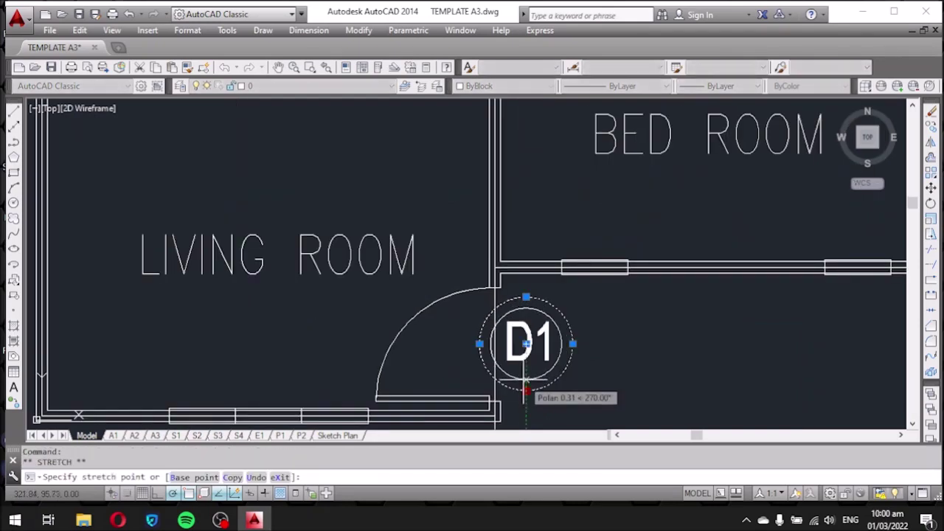
key(Escape)
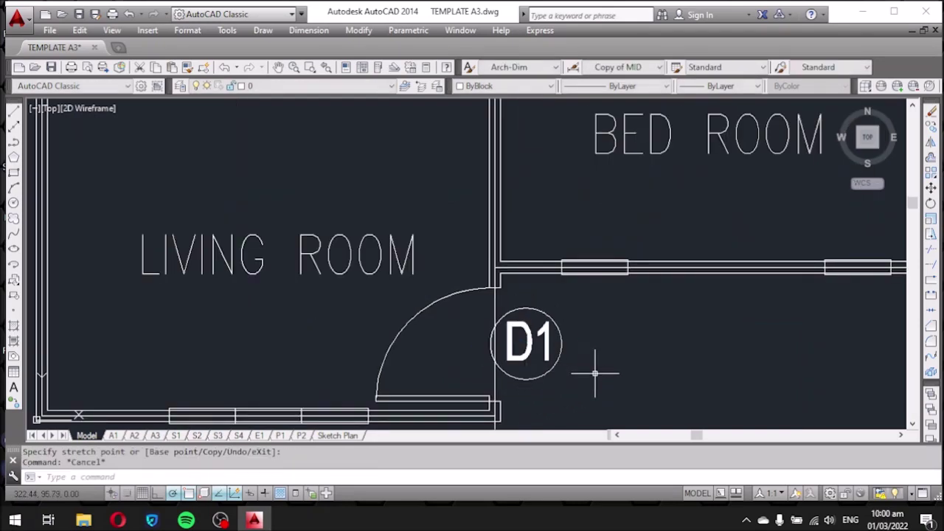
click(599, 375)
click(543, 321)
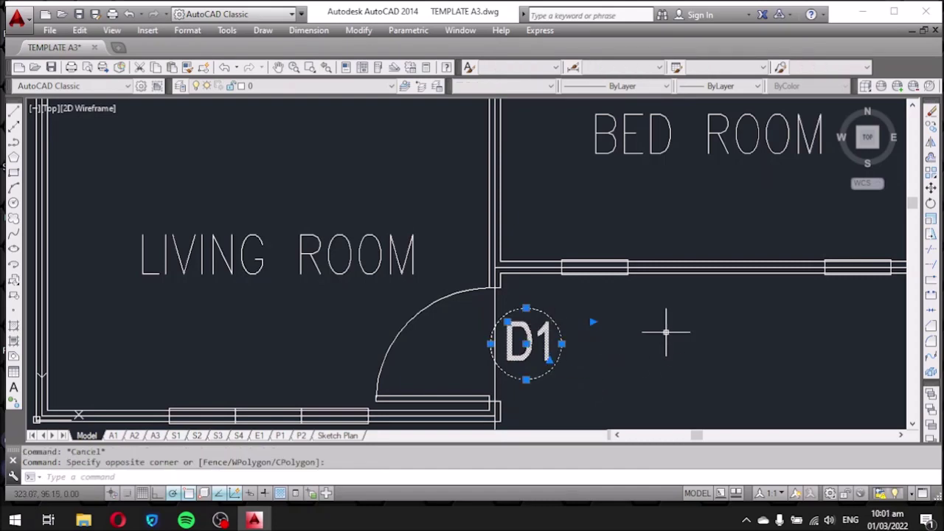
text(m)
key(Return)
click(710, 352)
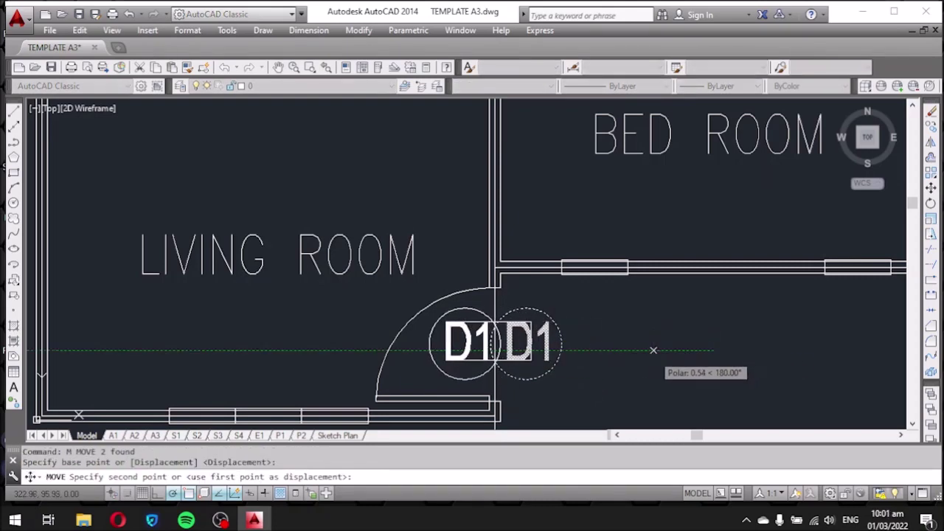
click(654, 350)
scroll(654, 295, down, 5)
scroll(639, 322, up, 5)
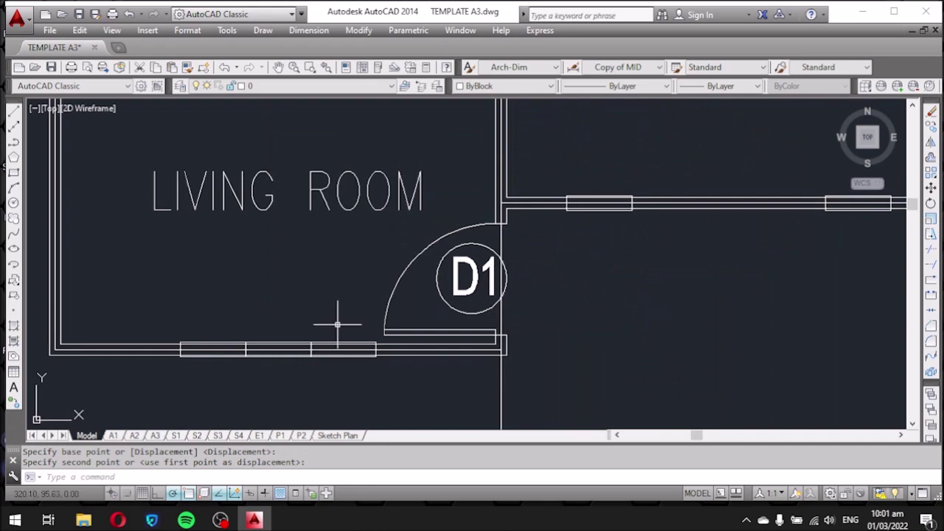
click(134, 436)
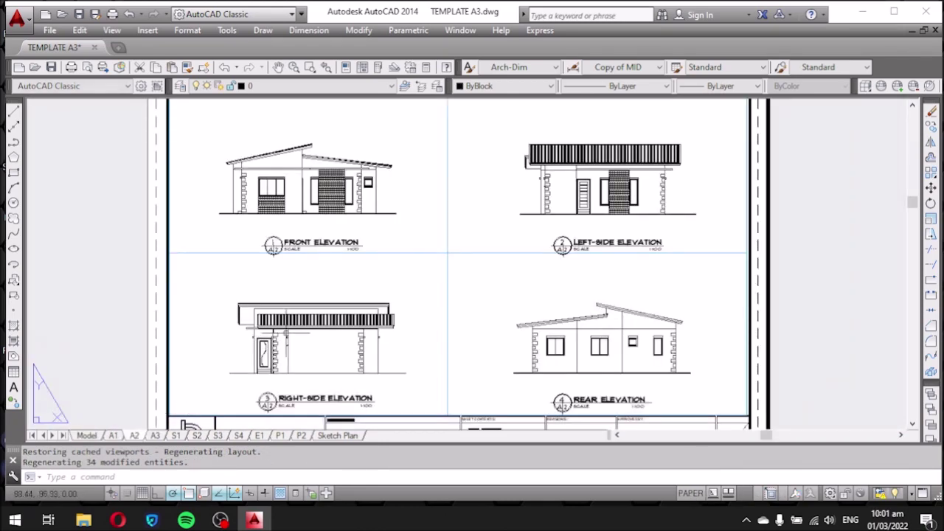
click(152, 436)
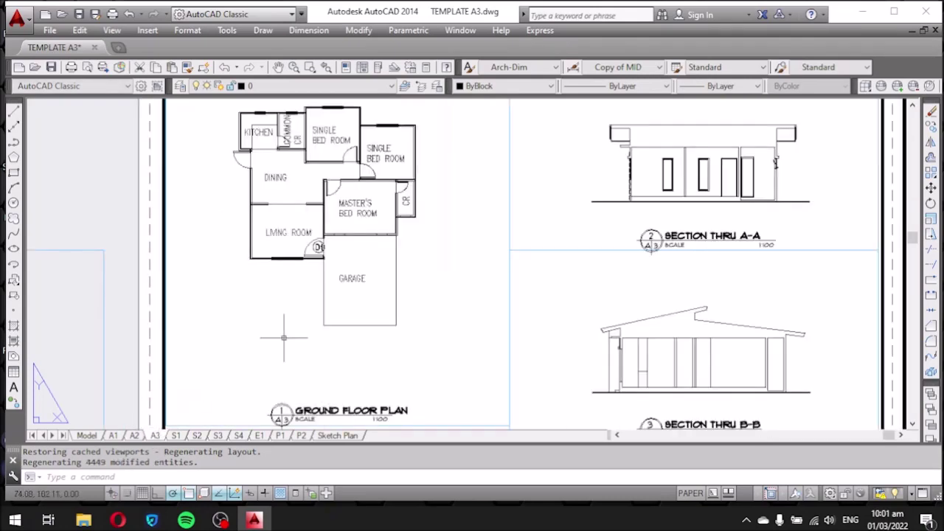
scroll(289, 333, up, 3)
mouse_move(288, 332)
middle_down()
mouse_move(285, 203)
mouse_move(283, 272)
mouse_move(288, 255)
middle_up()
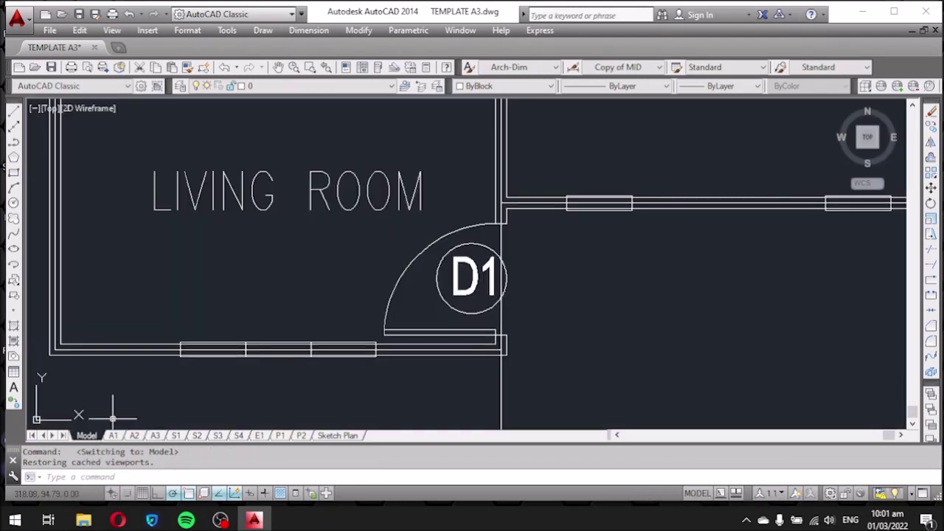
middle_drag(445, 319, 467, 347)
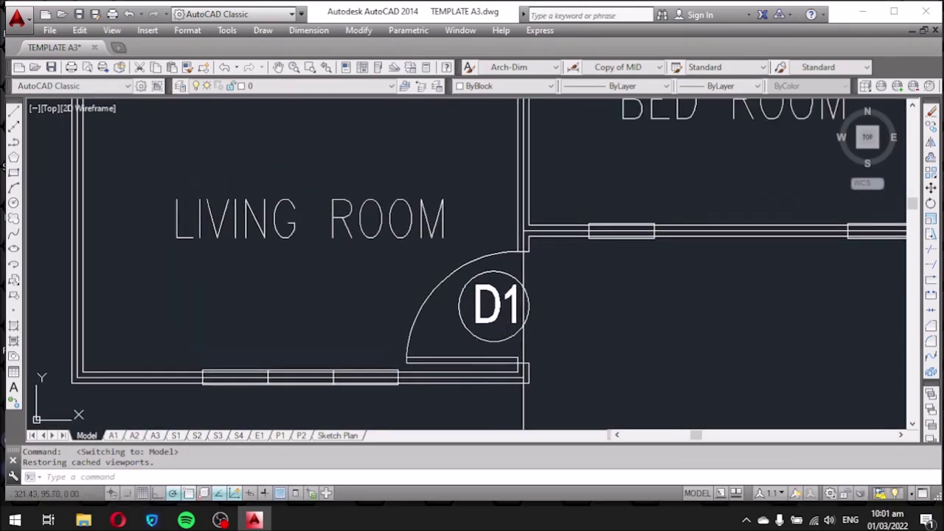
Copy the circled D1 tag to the dining door.
click(457, 296)
text(o)
key(Return)
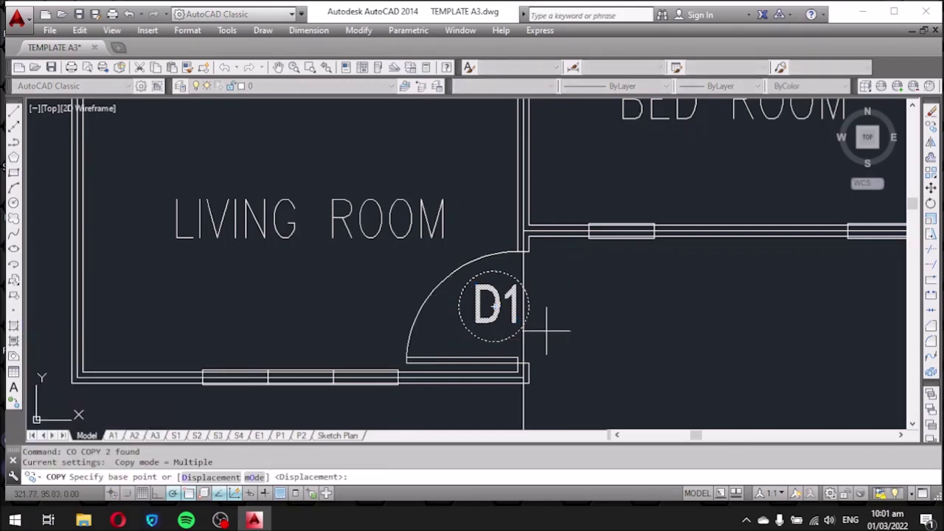
click(546, 329)
scroll(575, 339, down, 5)
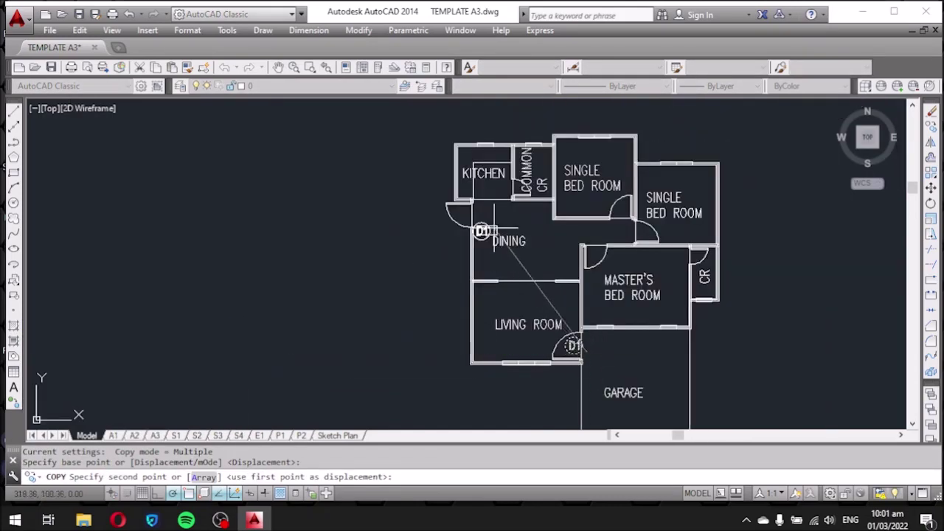
scroll(497, 259, up, 5)
scroll(466, 214, up, 2)
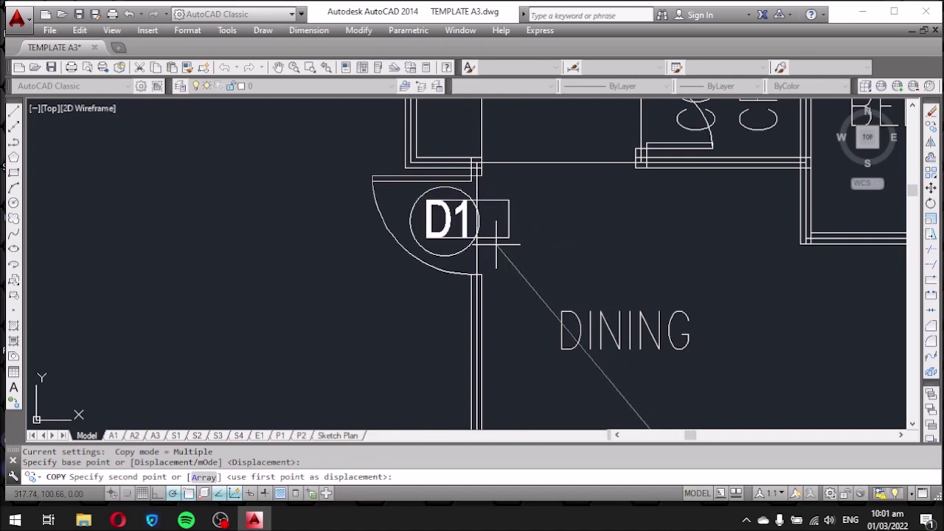
scroll(427, 221, down, 4)
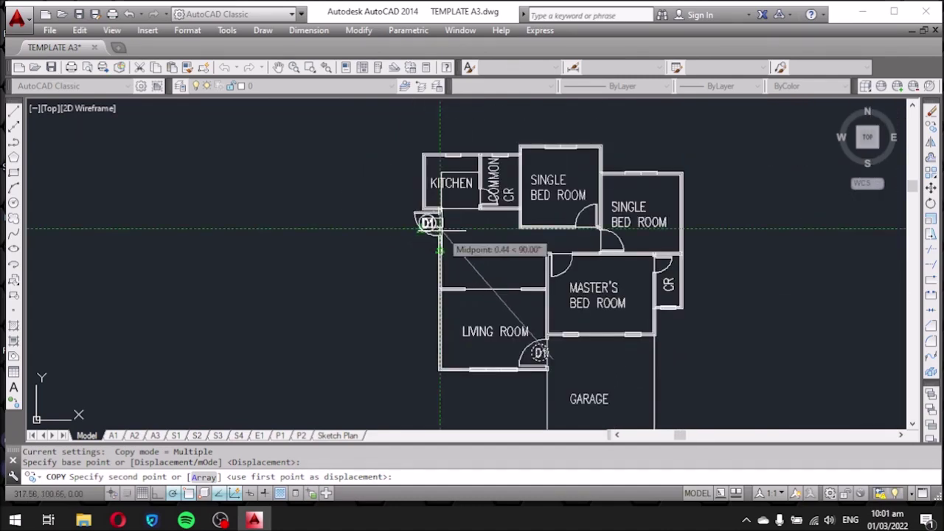
scroll(445, 224, up, 4)
scroll(459, 216, up, 2)
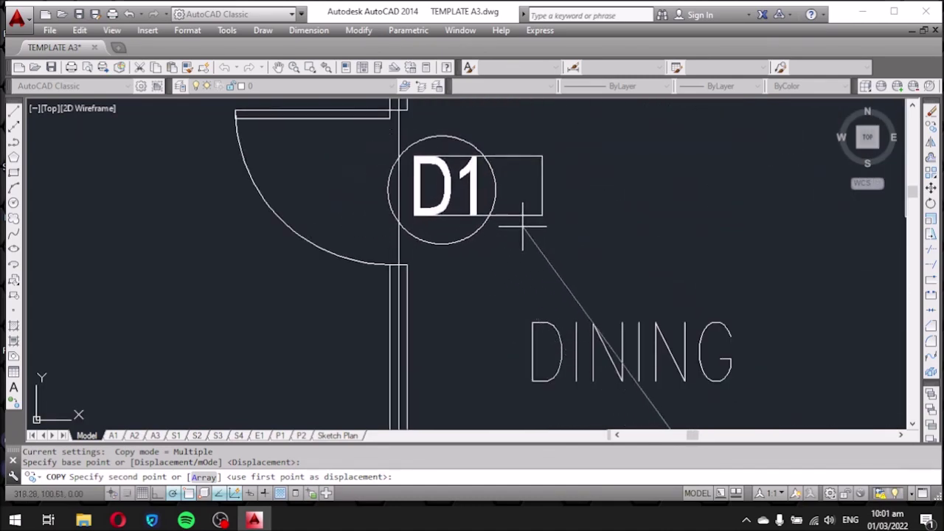
click(526, 224)
Place more D1 copies at the single bed room and second bedroom doors.
scroll(395, 254, down, 2)
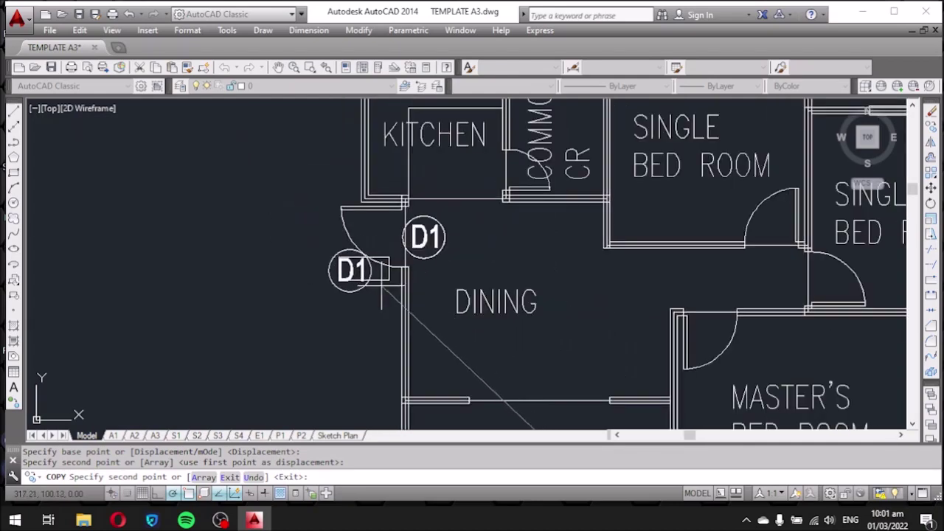
scroll(401, 267, down, 2)
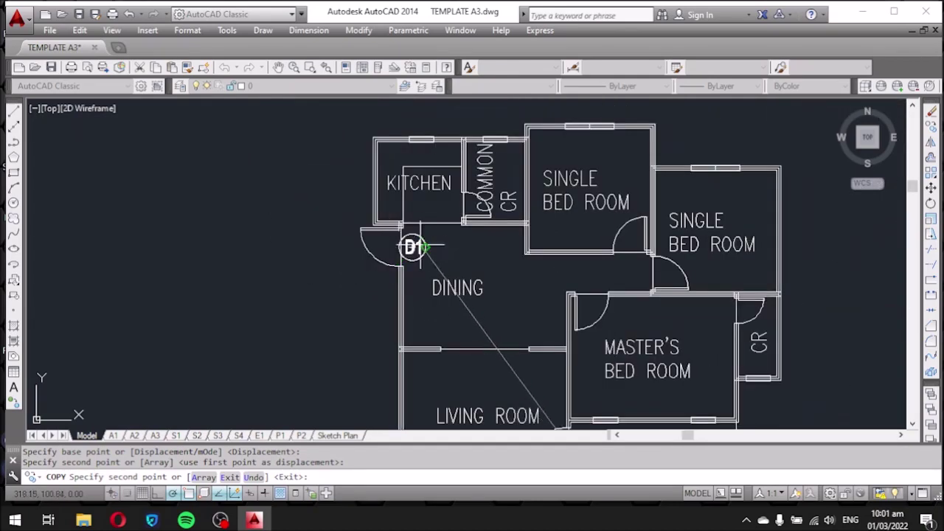
scroll(615, 238, up, 2)
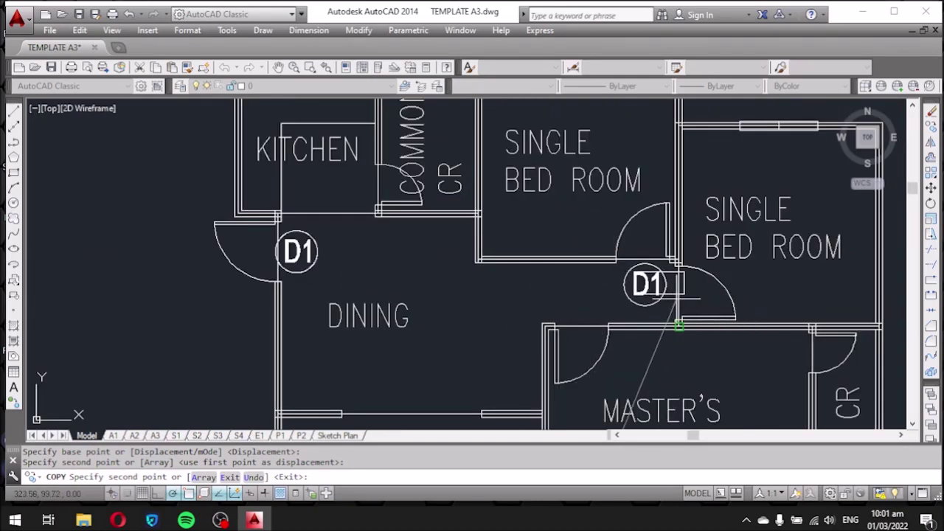
scroll(671, 280, up, 2)
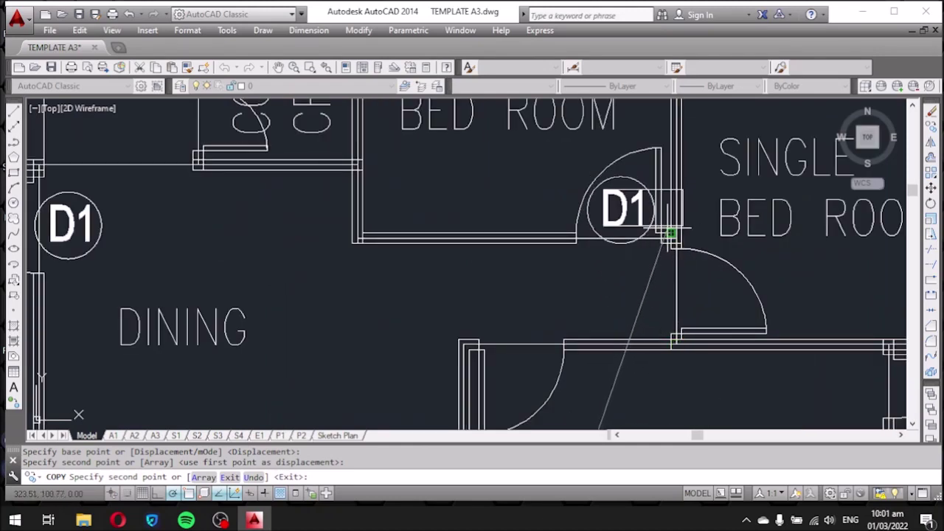
click(670, 230)
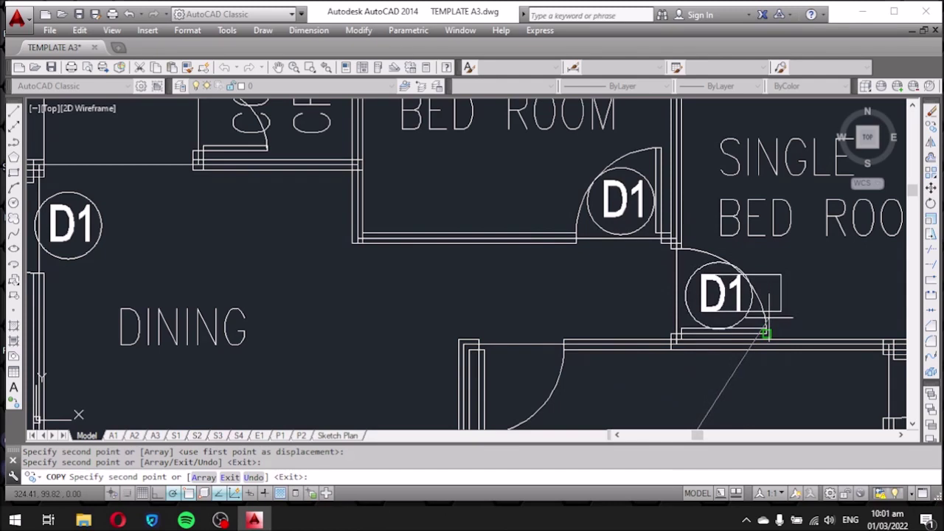
click(768, 348)
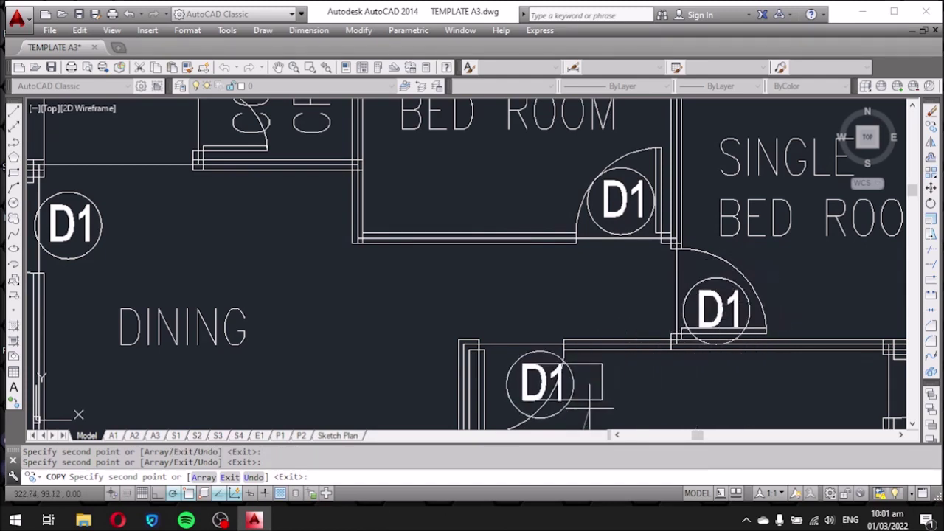
scroll(594, 383, up, 4)
middle_drag(596, 385, 599, 339)
scroll(599, 339, down, 3)
scroll(599, 339, down, 5)
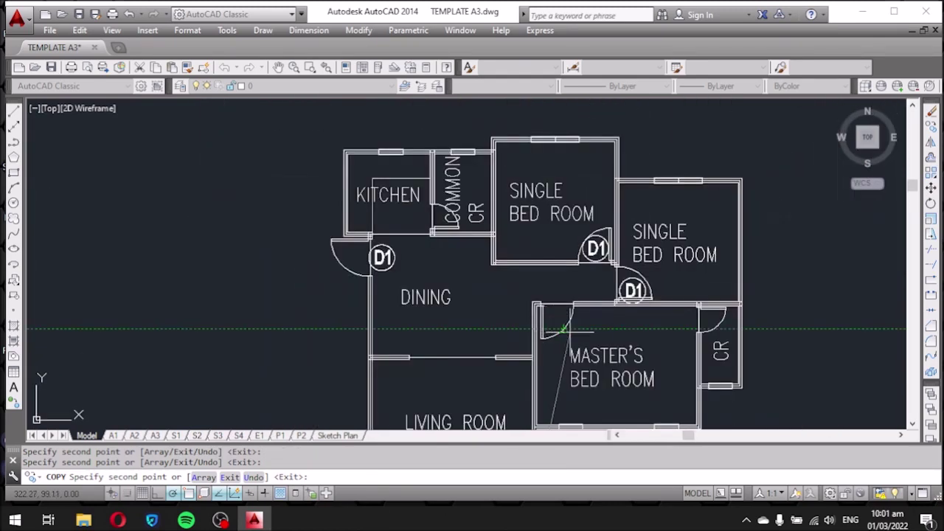
scroll(594, 329, up, 4)
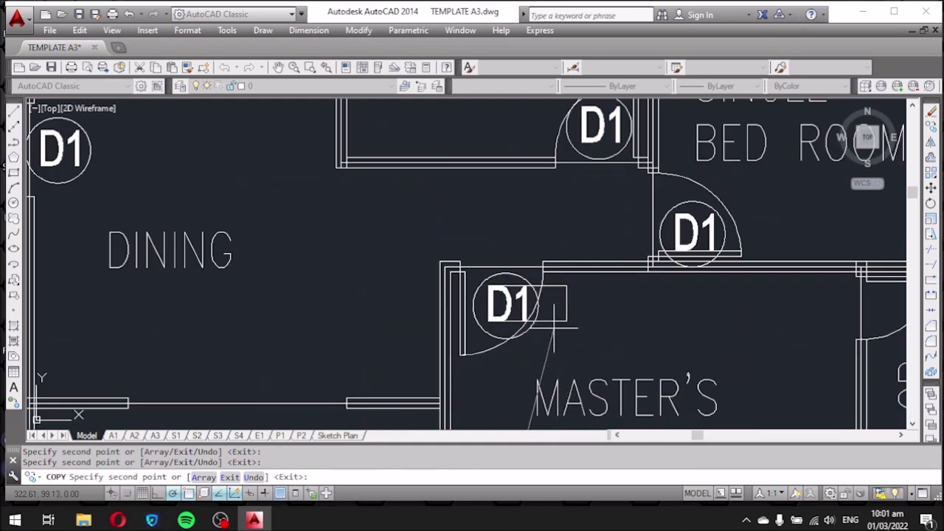
scroll(546, 328, down, 4)
scroll(579, 324, up, 4)
scroll(583, 325, up, 3)
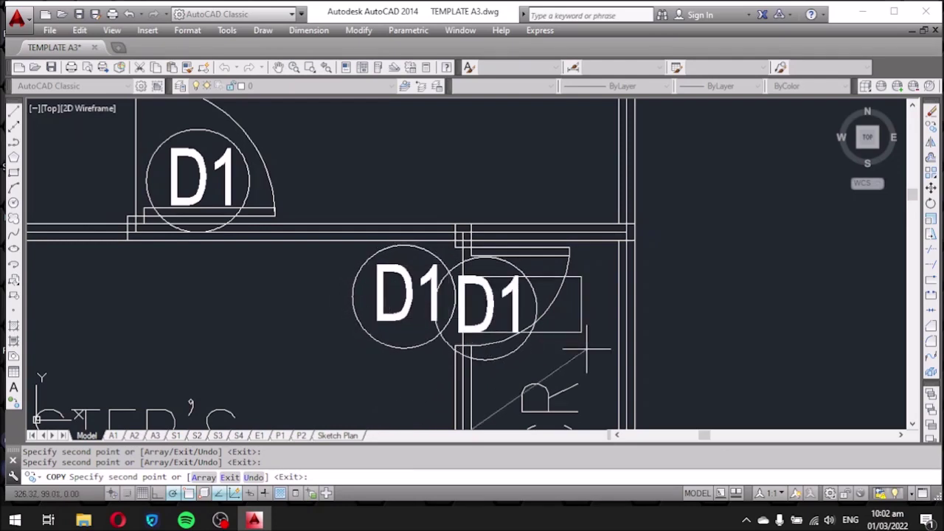
scroll(484, 317, down, 5)
scroll(362, 269, up, 6)
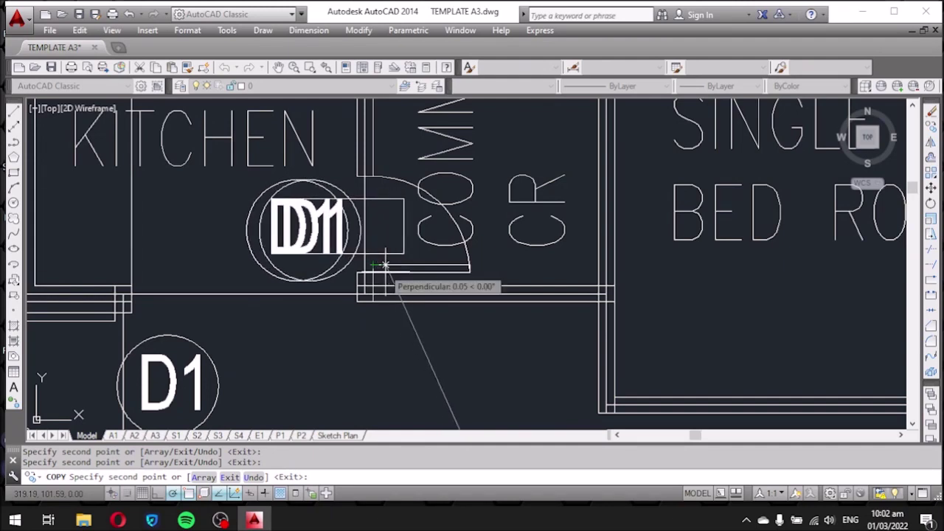
key(Escape)
scroll(343, 280, up, 4)
Select the overlapping D1 tag and start moving it from a base point.
click(419, 378)
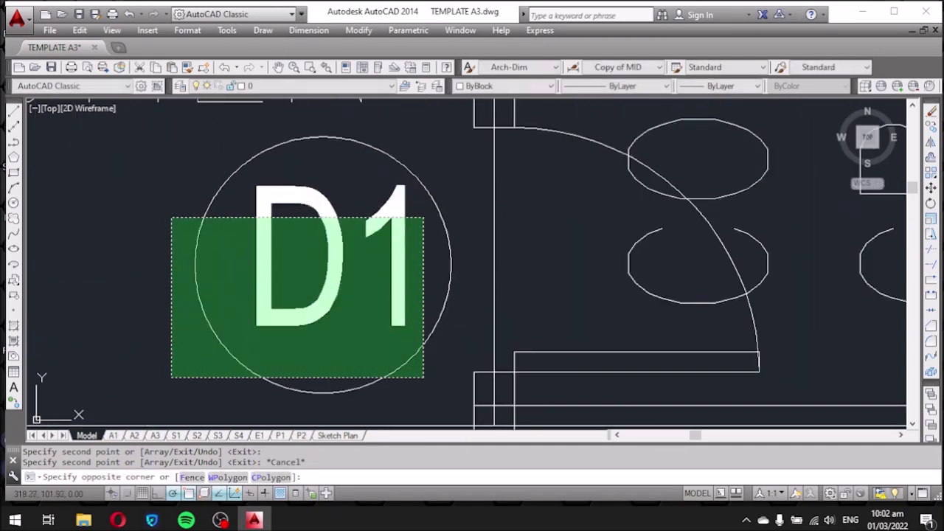
click(171, 215)
key(Return)
click(140, 268)
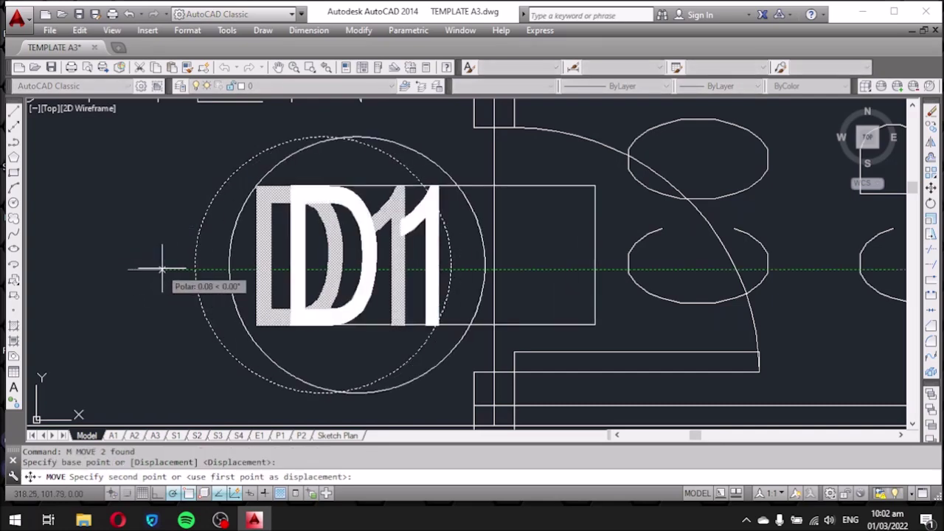
scroll(270, 178, down, 4)
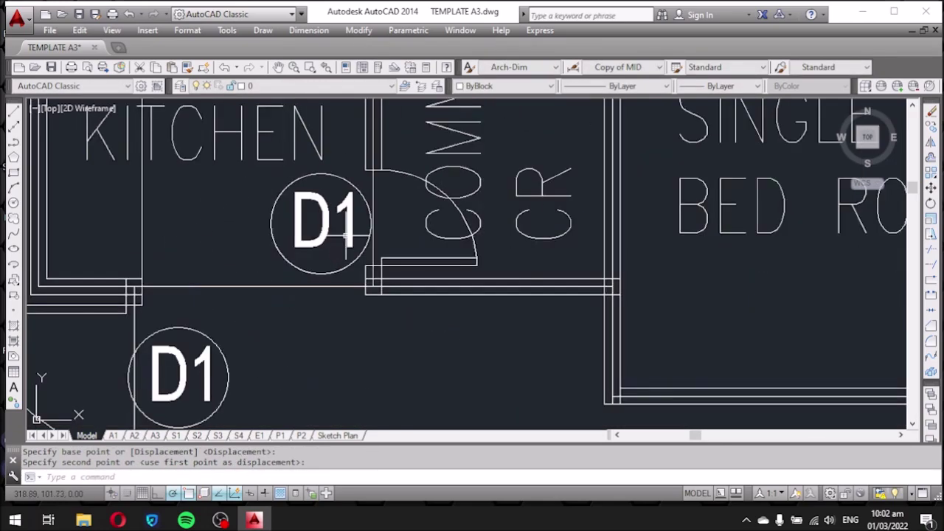
scroll(307, 255, down, 4)
scroll(299, 243, down, 2)
scroll(257, 276, up, 6)
Move the dining door tag onto its door swing and begin changing its text to D2.
click(395, 339)
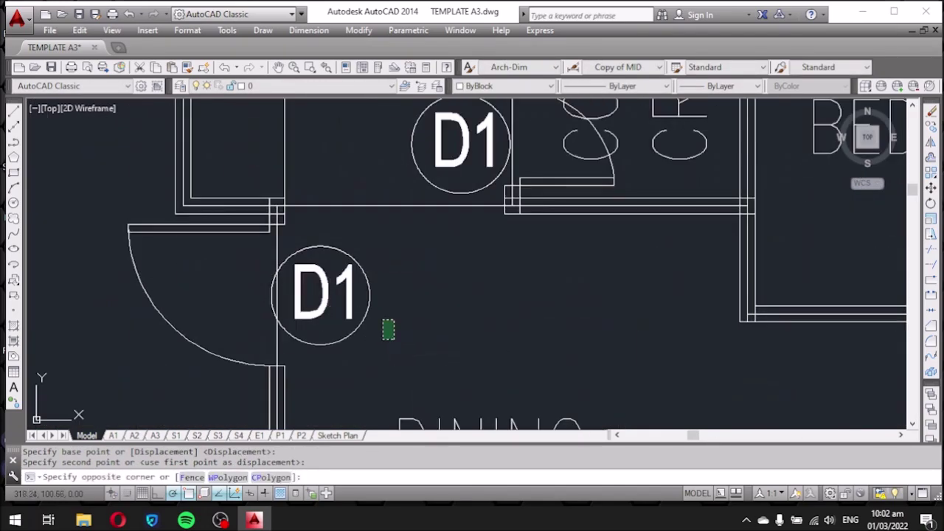
click(287, 211)
text(m)
key(Return)
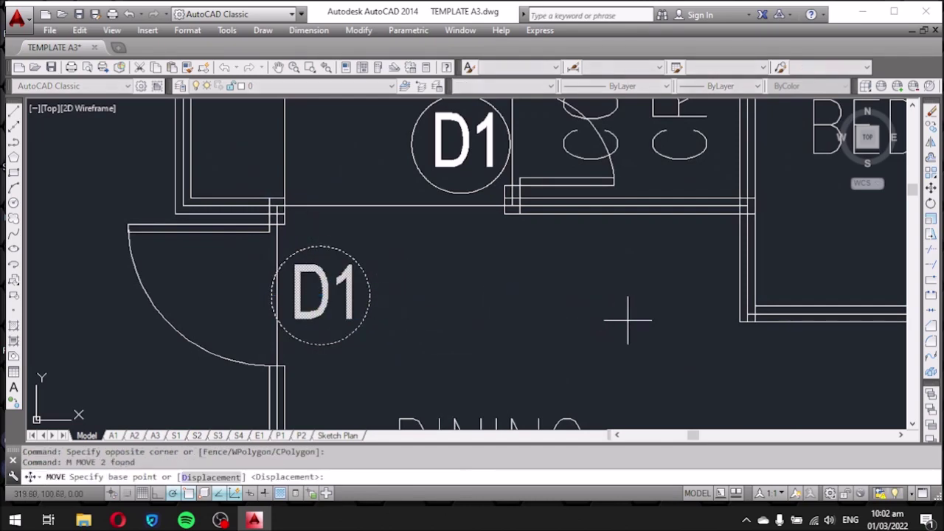
click(628, 320)
click(573, 315)
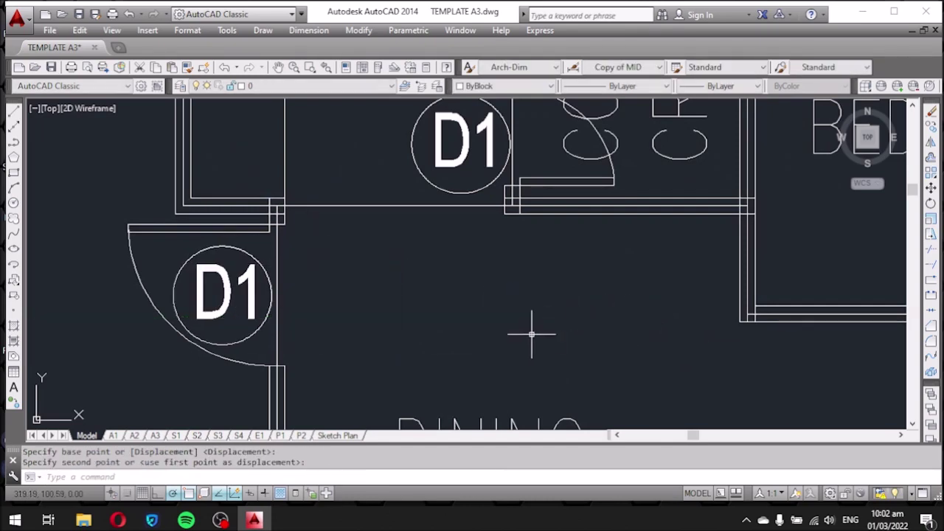
scroll(201, 318, up, 2)
click(292, 296)
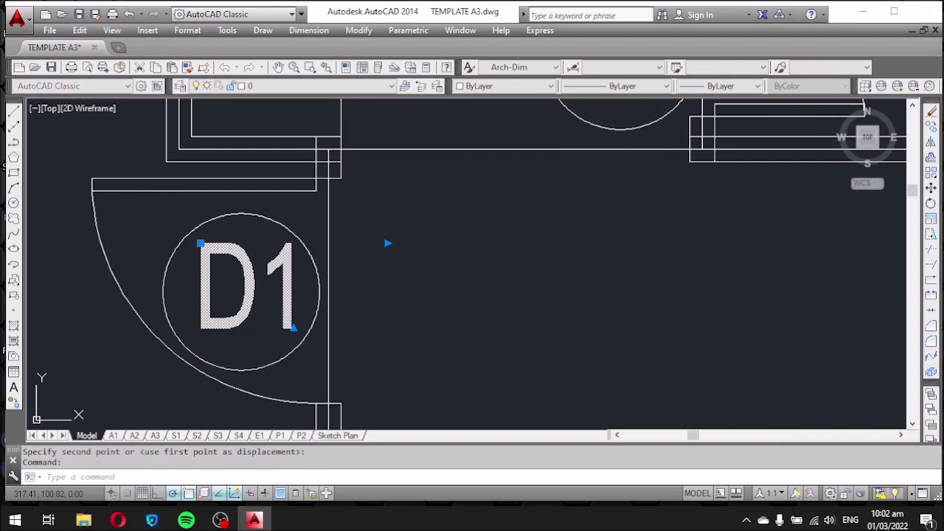
double_click(247, 288)
Change the dining door tag to D2 and the master bedroom door tag to D3.
drag(258, 295, 306, 295)
text(2)
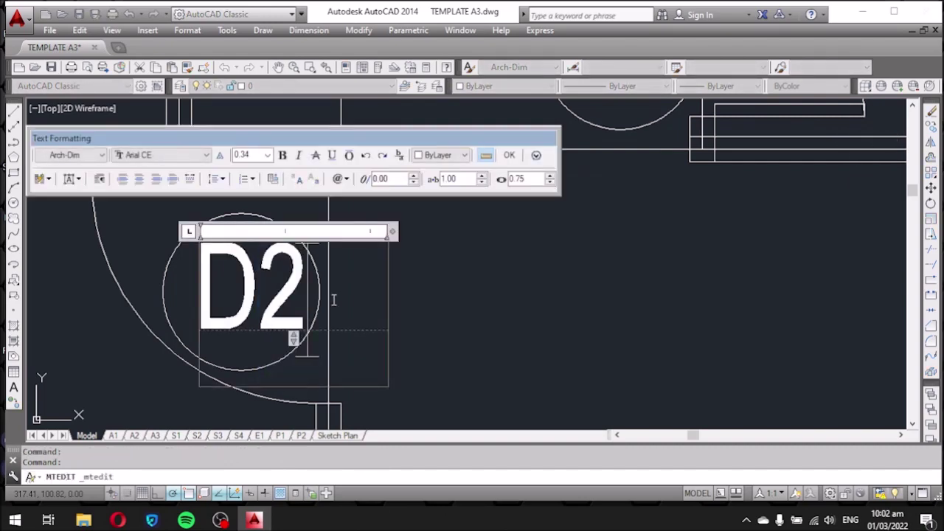
key(ctrl+Return)
middle_drag(523, 375, 392, 283)
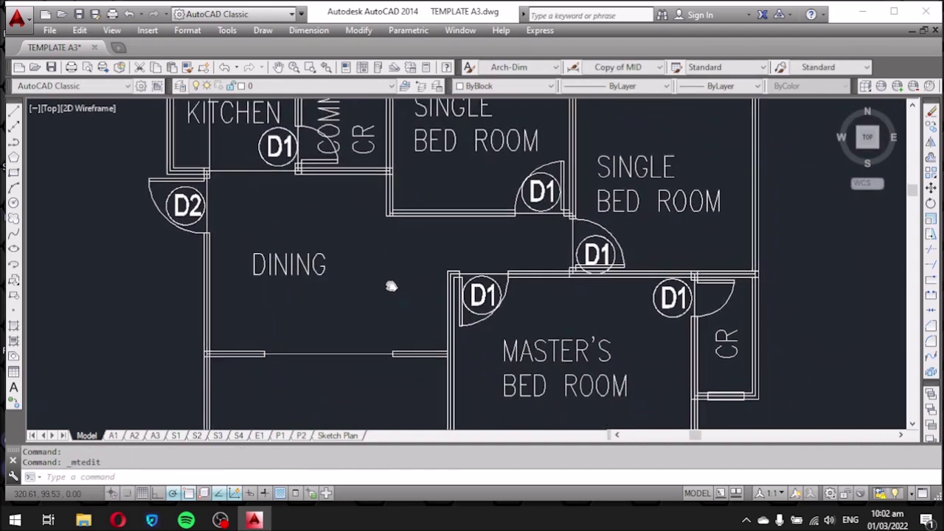
scroll(486, 295, up, 4)
click(503, 300)
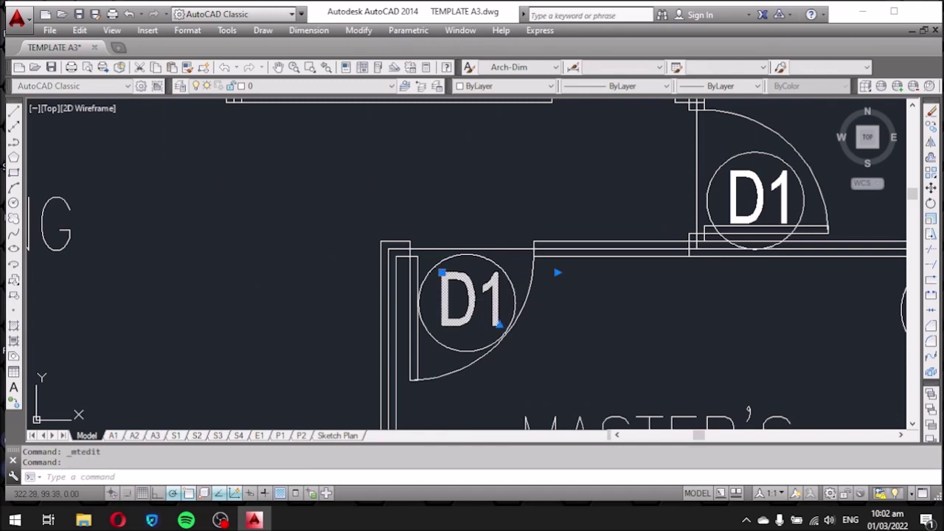
double_click(502, 313)
drag(505, 310, 499, 333)
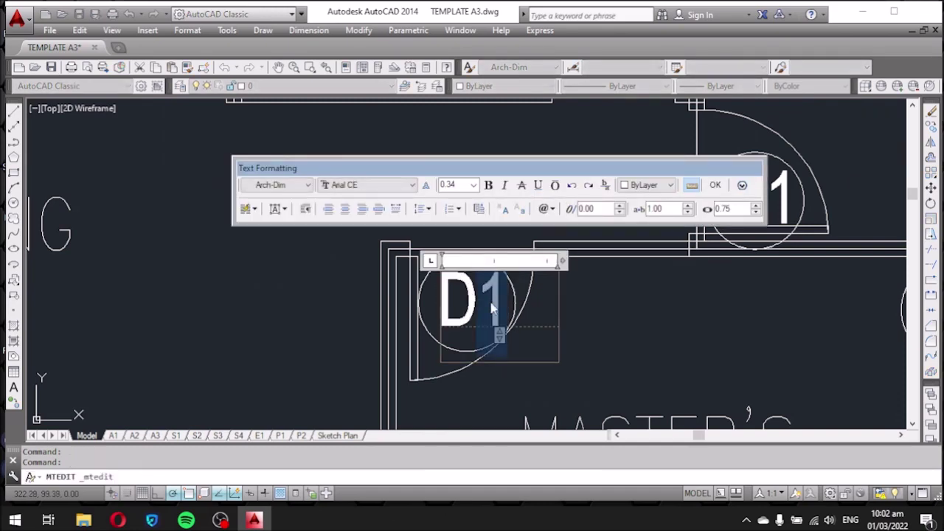
text(3)
click(622, 325)
Window-select a D1 tag with its circle and MOVE it slightly higher in its door swing.
scroll(564, 345, down, 2)
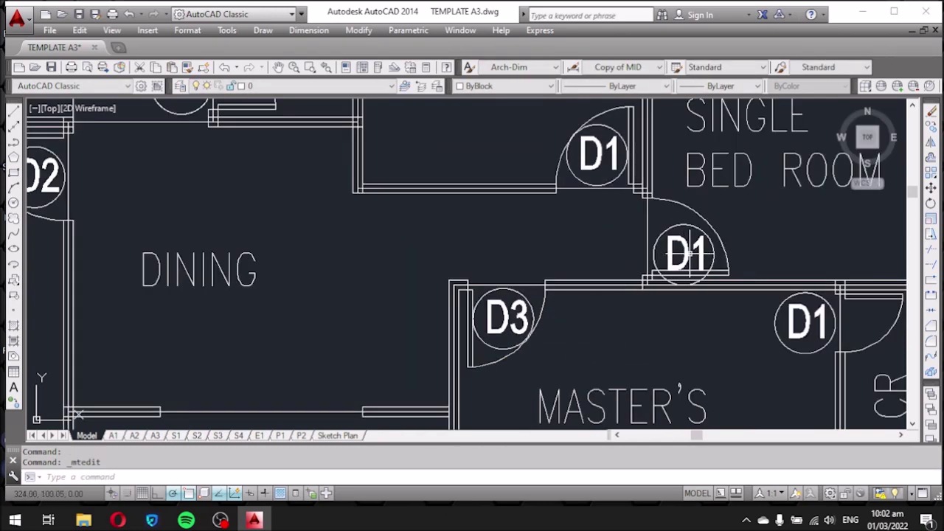
scroll(697, 257, up, 3)
click(743, 262)
click(649, 233)
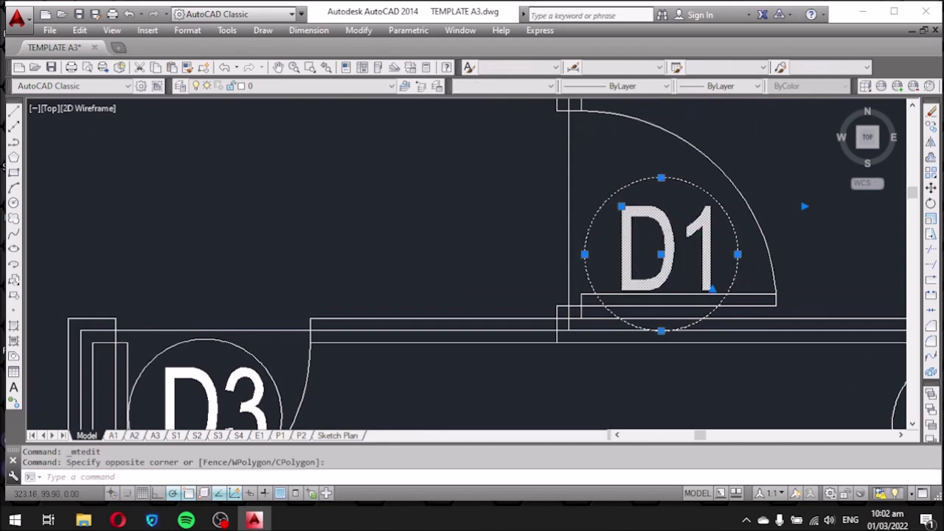
scroll(485, 295, down, 2)
text(m)
key(Return)
click(774, 248)
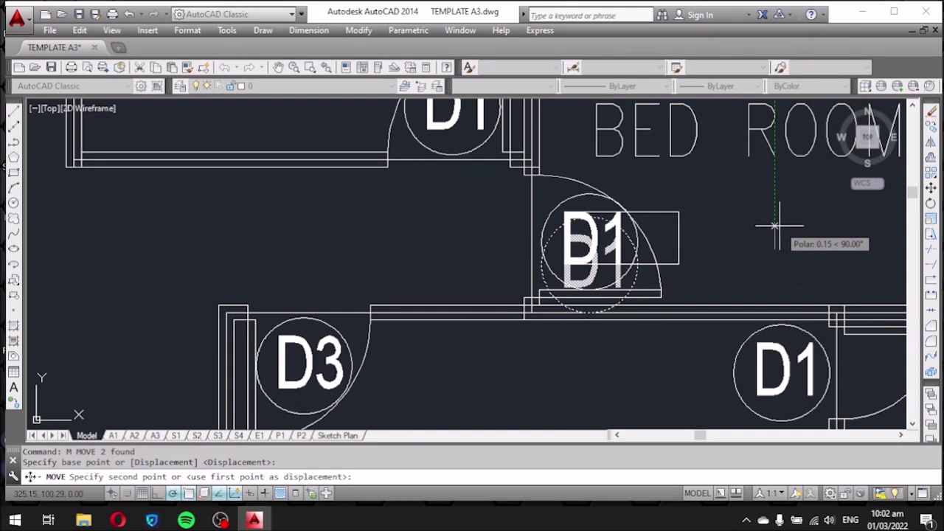
click(778, 220)
Try selecting the D1 tag text repeatedly, then cancel the selection.
scroll(609, 251, up, 2)
scroll(632, 246, up, 2)
click(635, 249)
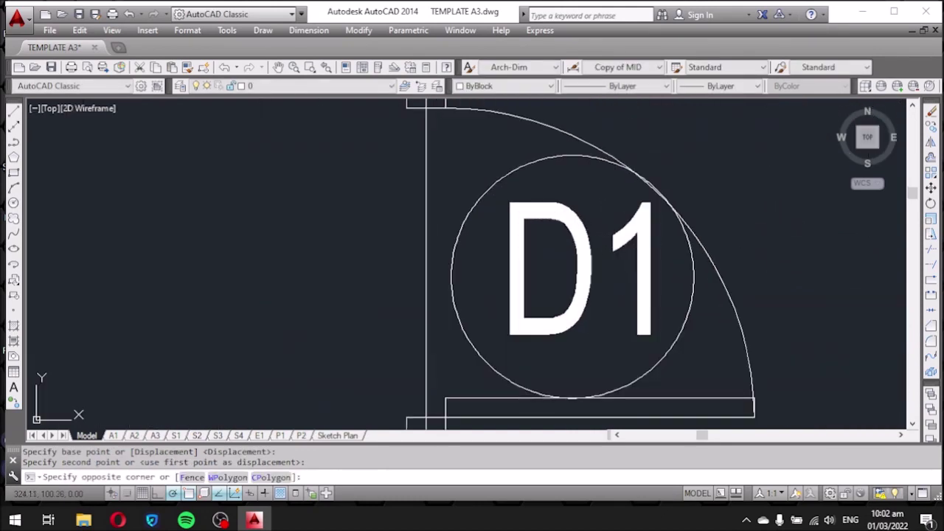
click(648, 259)
click(648, 258)
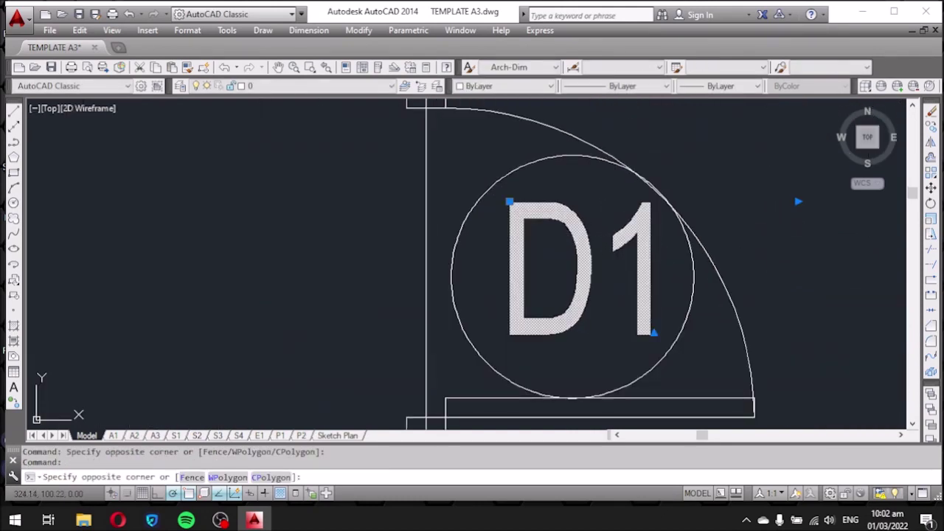
click(641, 265)
click(649, 262)
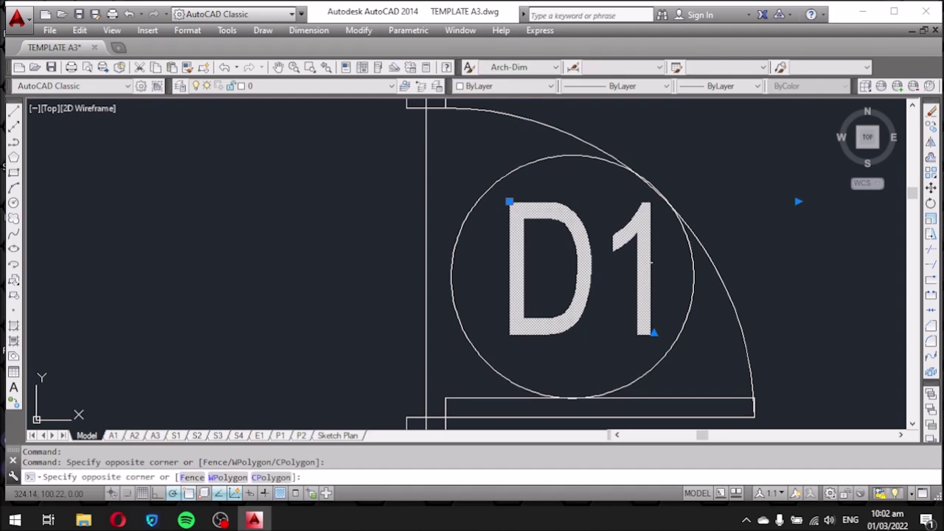
click(648, 262)
click(648, 263)
click(646, 264)
scroll(544, 280, down, 4)
key(Escape)
Renumber the D1 tag between the bedrooms to D3, correcting a mistyped 2.
click(573, 259)
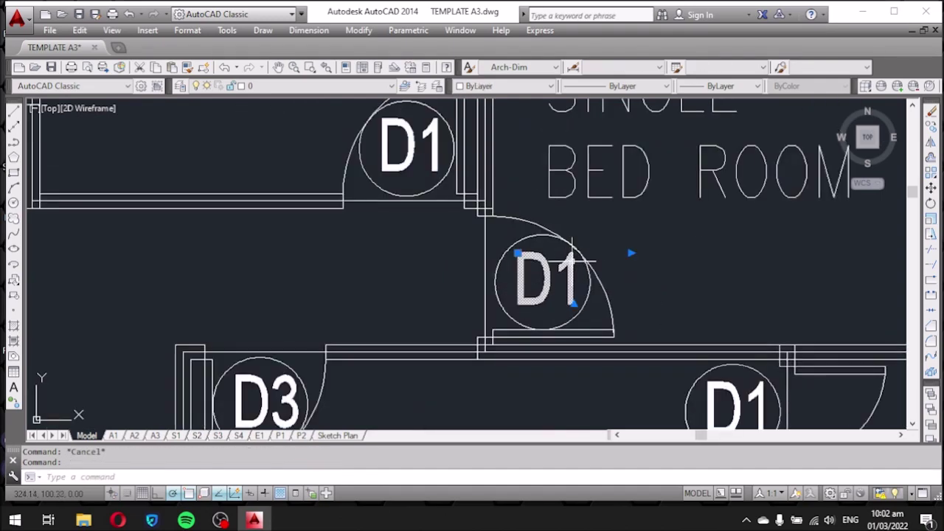
double_click(545, 280)
key(BackSpace)
text(2)
key(BackSpace)
text(3)
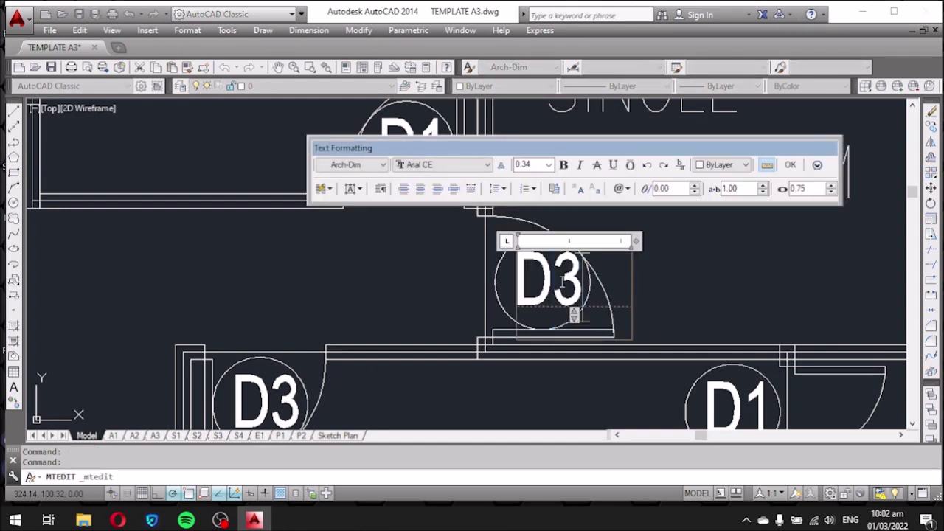
click(671, 282)
Renumber the single bedroom door tag from D1 to D3.
middle_drag(409, 164, 428, 304)
scroll(448, 267, up, 5)
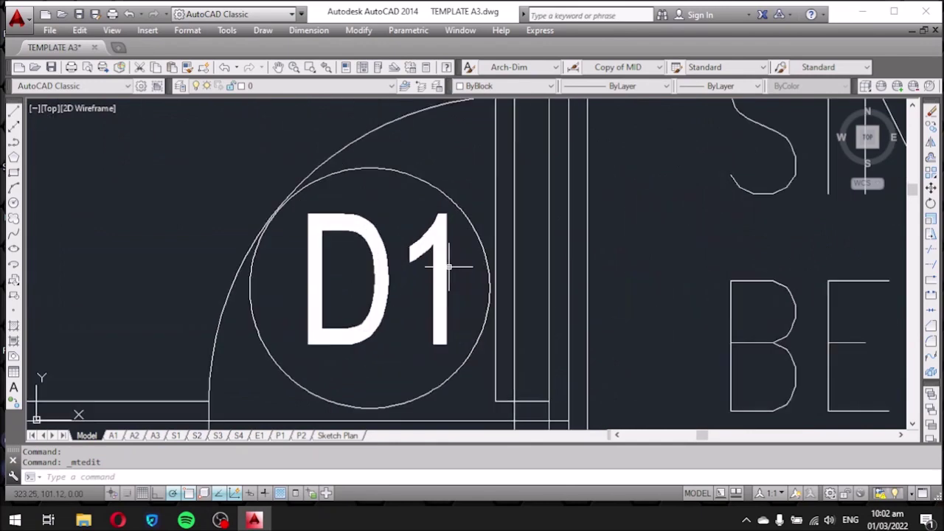
click(448, 267)
double_click(448, 265)
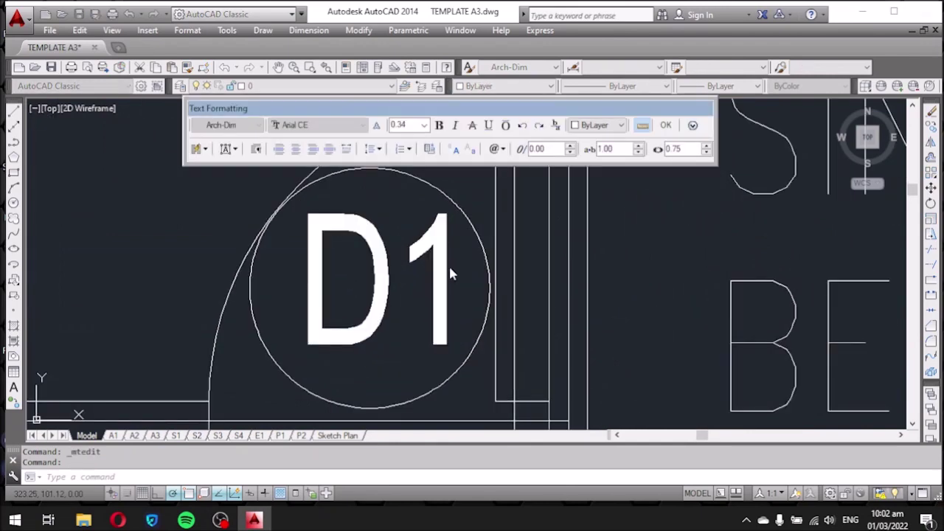
drag(457, 266, 418, 262)
text(3)
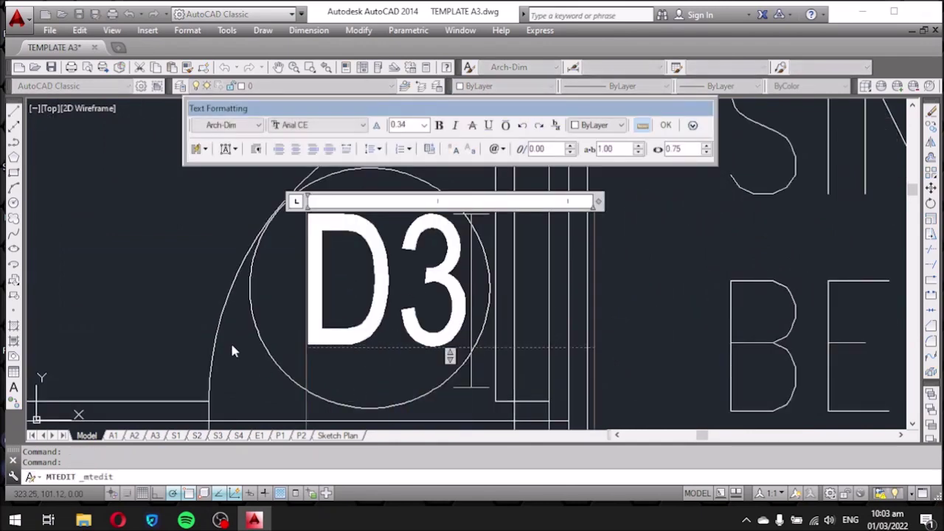
click(230, 341)
Renumber the first CR door tag from D1 to D4.
scroll(435, 255, down, 5)
scroll(436, 254, down, 2)
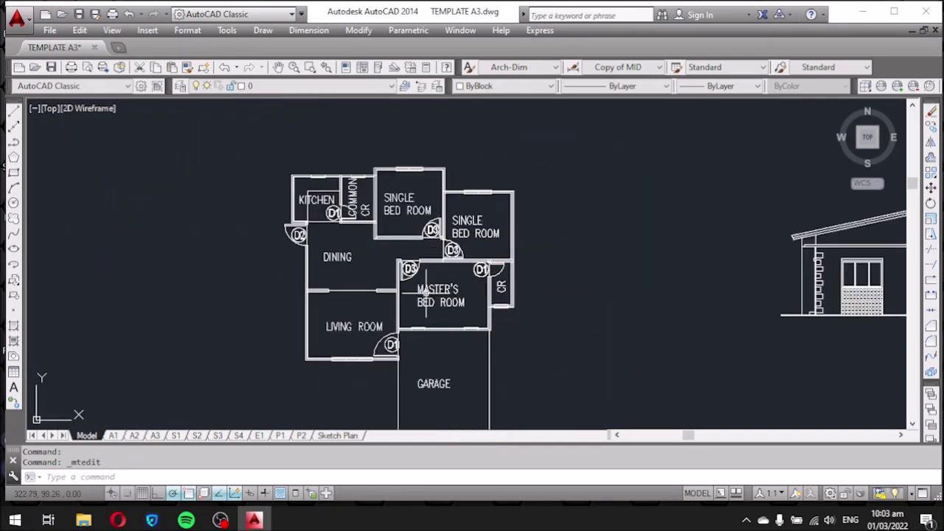
scroll(503, 263, up, 5)
scroll(503, 263, up, 3)
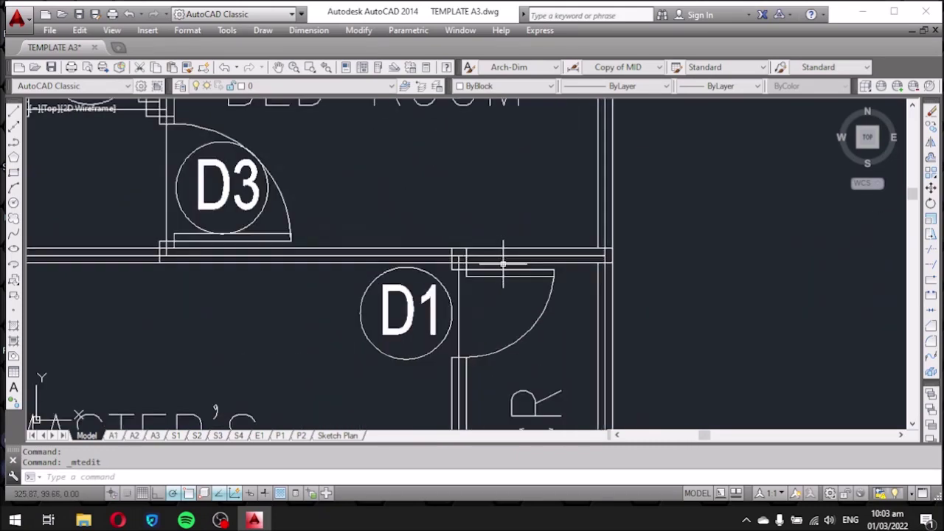
click(424, 310)
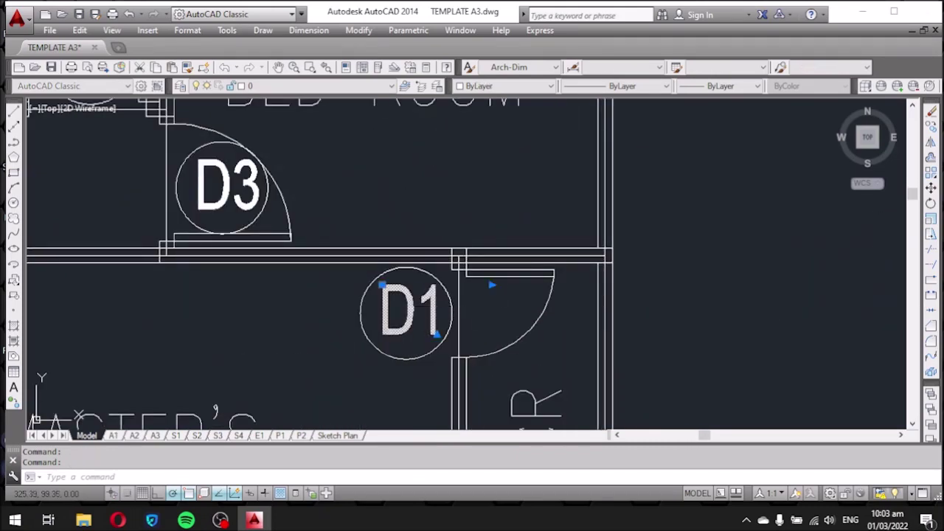
double_click(424, 310)
drag(446, 310, 417, 310)
text(4)
click(337, 305)
Renumber the kitchen-side CR door tag from D1 to D4.
scroll(560, 276, down, 5)
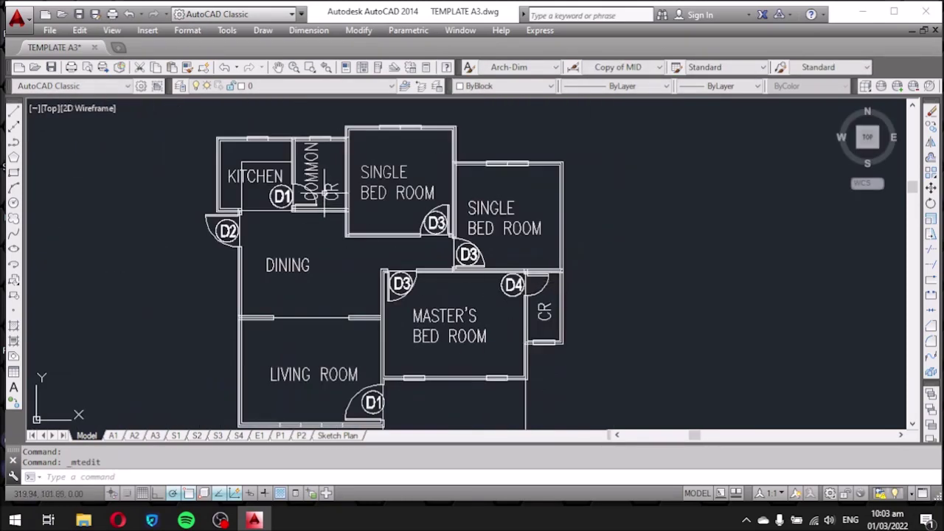
scroll(262, 187, up, 5)
click(353, 213)
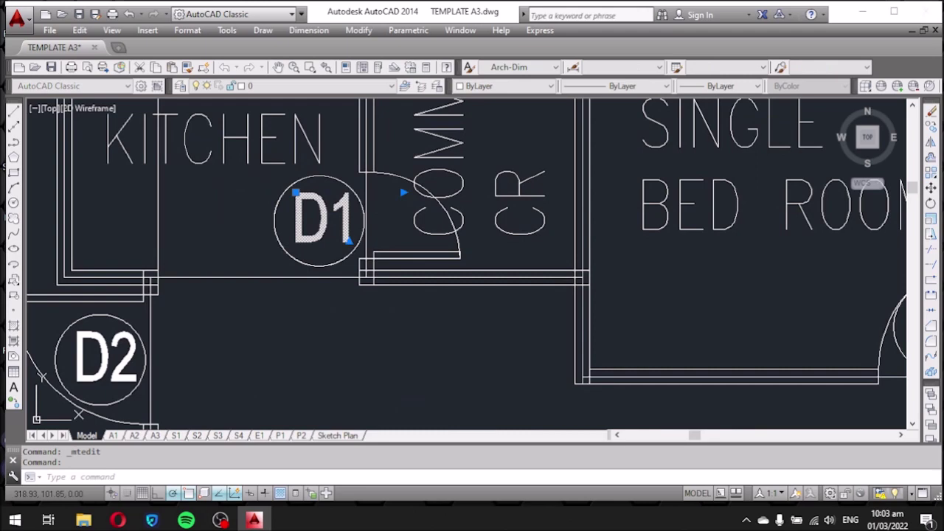
double_click(341, 217)
drag(365, 217, 341, 217)
text(4)
click(385, 343)
Select the COMMON CR room label and open its text for editing.
scroll(384, 343, down, 4)
scroll(431, 221, up, 4)
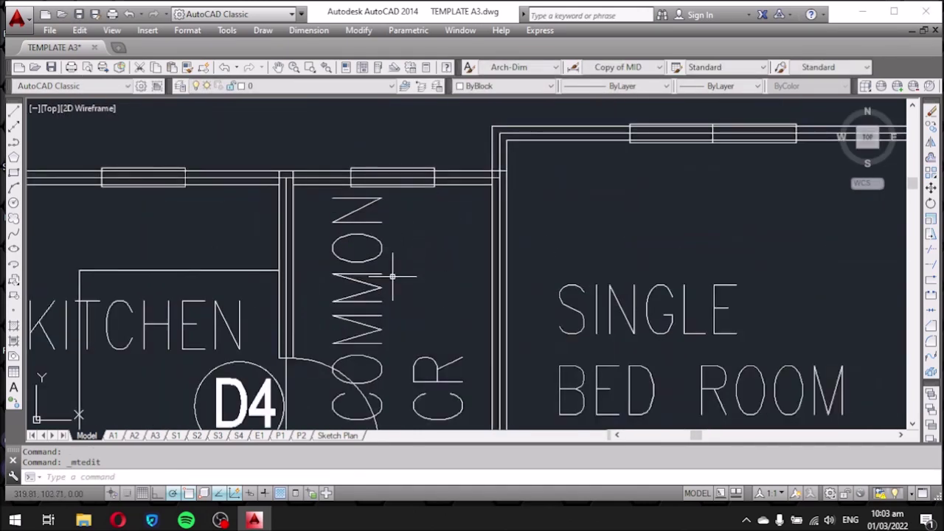
click(379, 300)
double_click(381, 301)
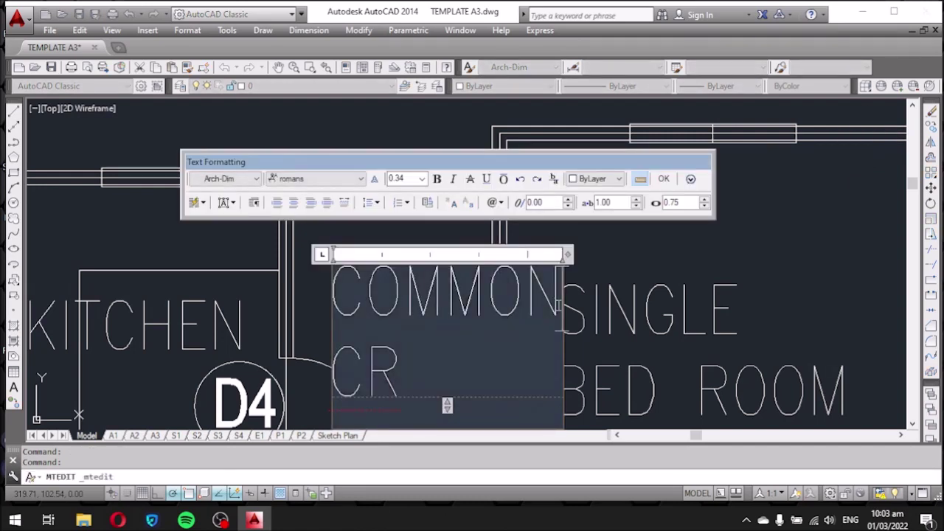
Delete the COMMON CR label's old wording and start the new text with '&'.
drag(449, 371, 379, 327)
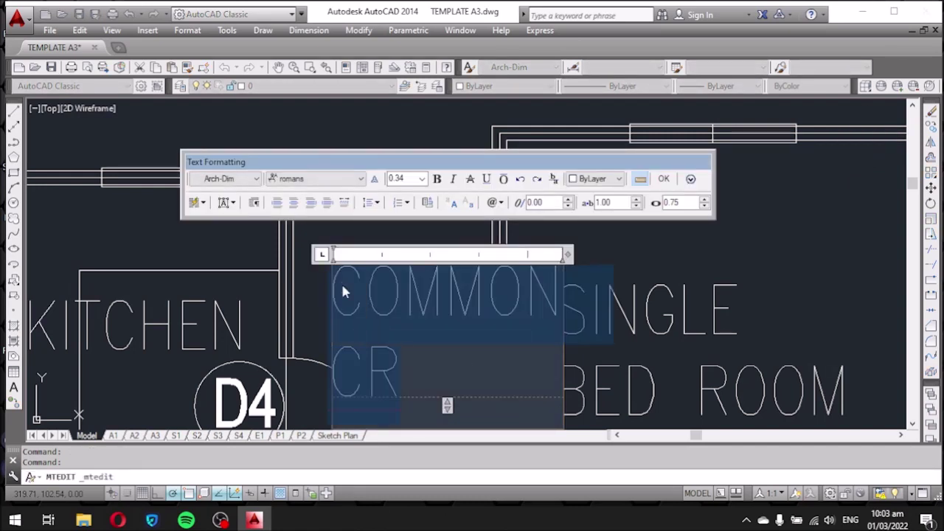
key(BackSpace)
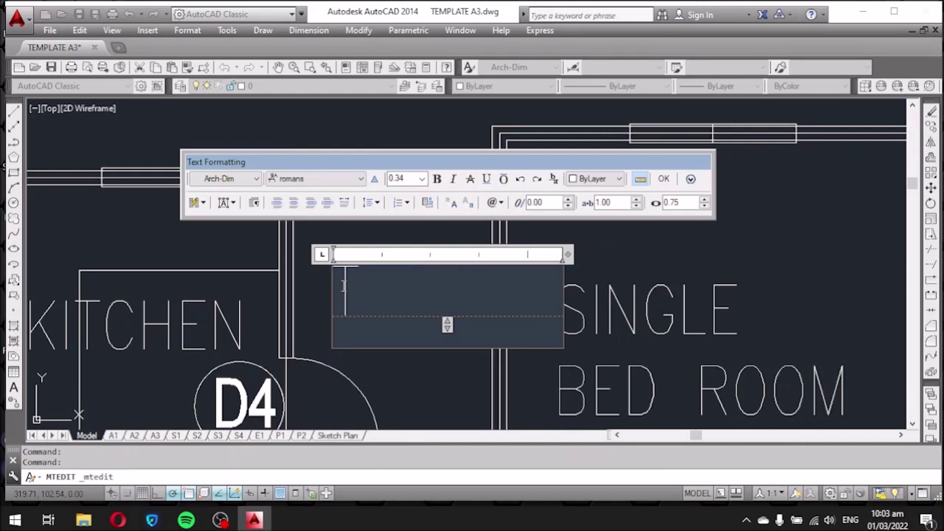
text(&B)
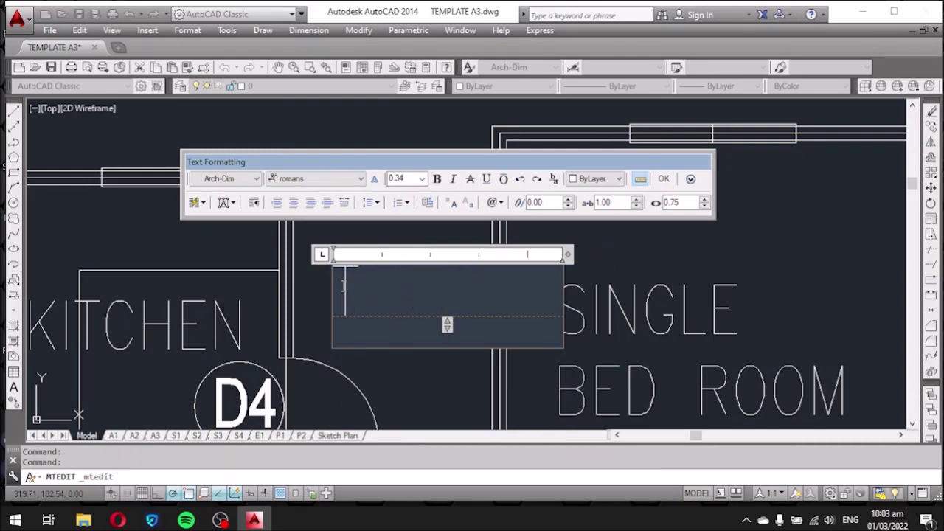
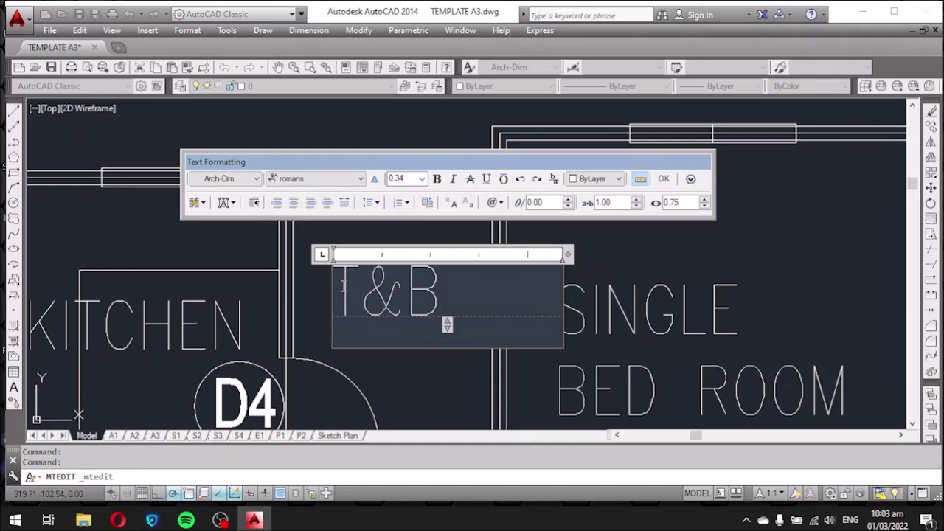
Set the T&B label text to the Arial CE font.
drag(453, 287, 330, 277)
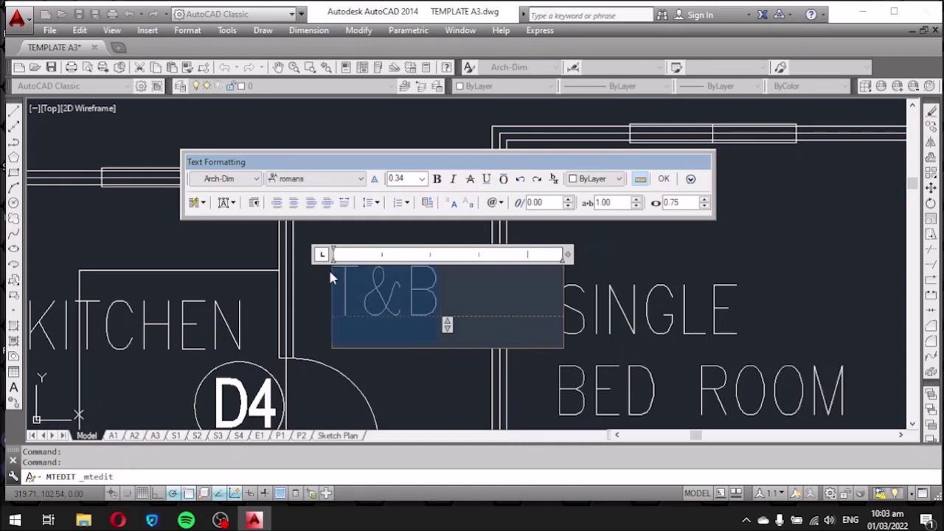
click(302, 181)
scroll(402, 297, up, 5)
drag(402, 296, 411, 221)
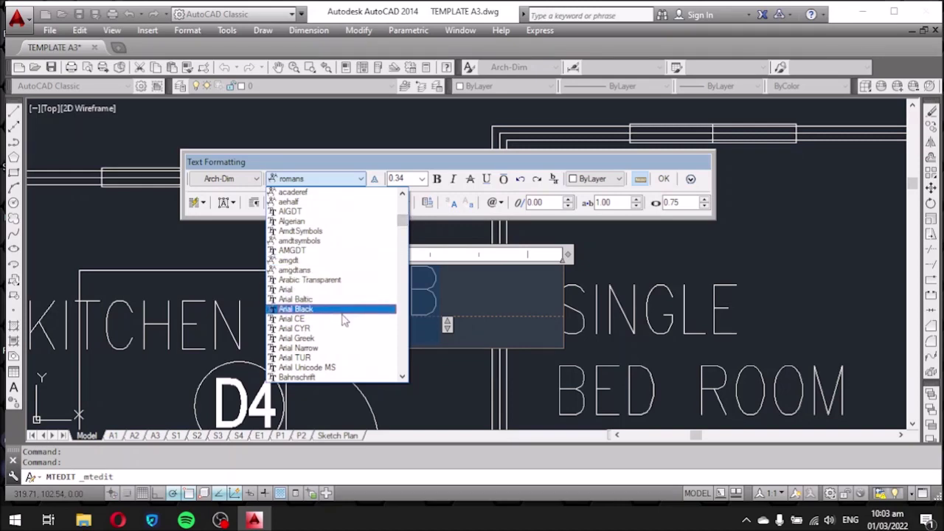
click(343, 318)
click(409, 370)
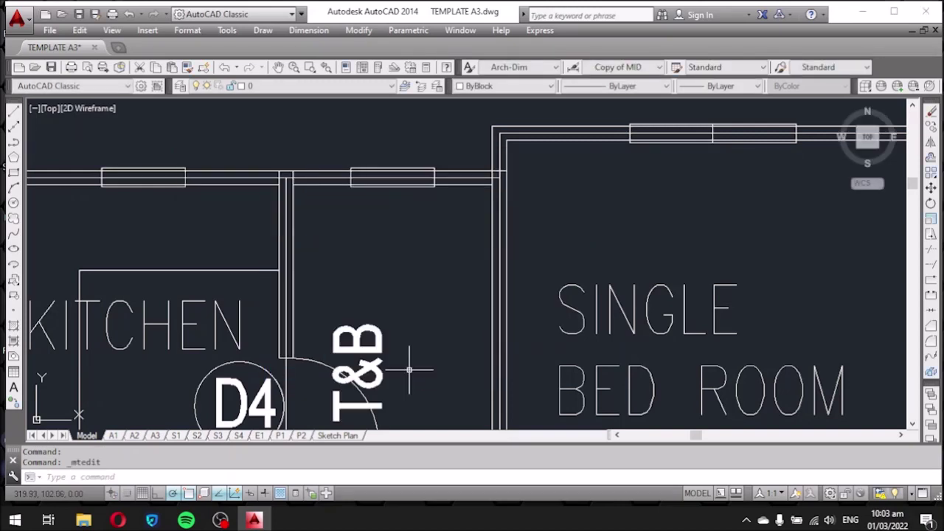
Move the T&B label upward into the middle of the room.
scroll(387, 288, down, 4)
scroll(346, 317, up, 3)
scroll(413, 325, up, 2)
click(415, 317)
click(381, 259)
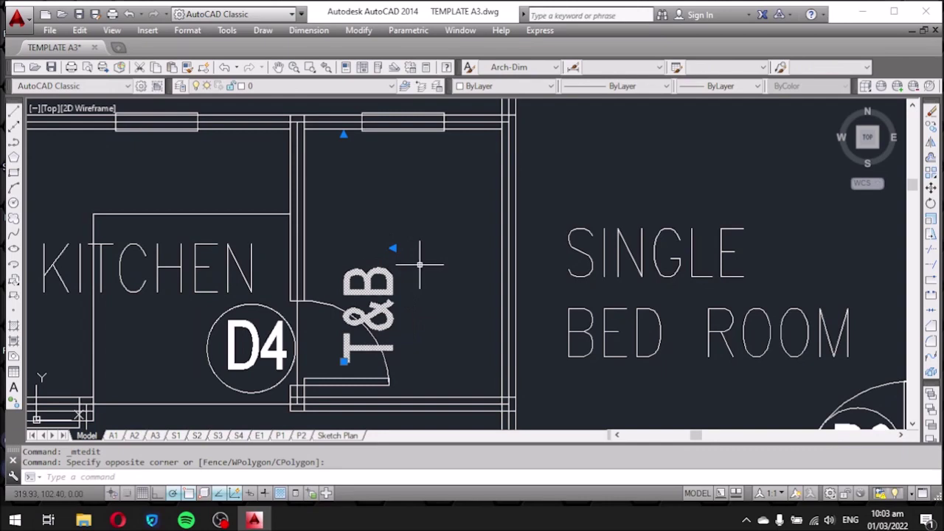
text(m)
key(Return)
click(451, 317)
click(491, 267)
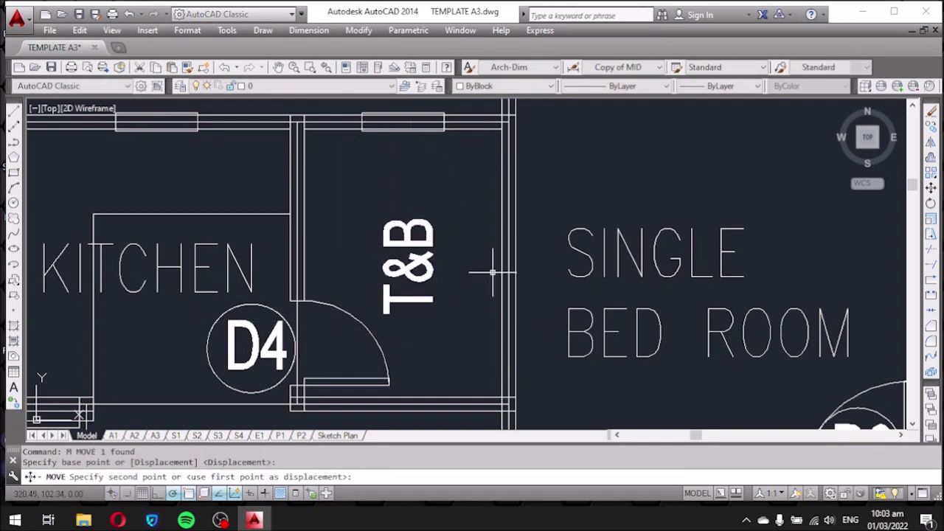
Cancel an accidental grip stretch on the T&B label and select the SINGLE BED ROOM label.
scroll(440, 322, down, 4)
click(435, 298)
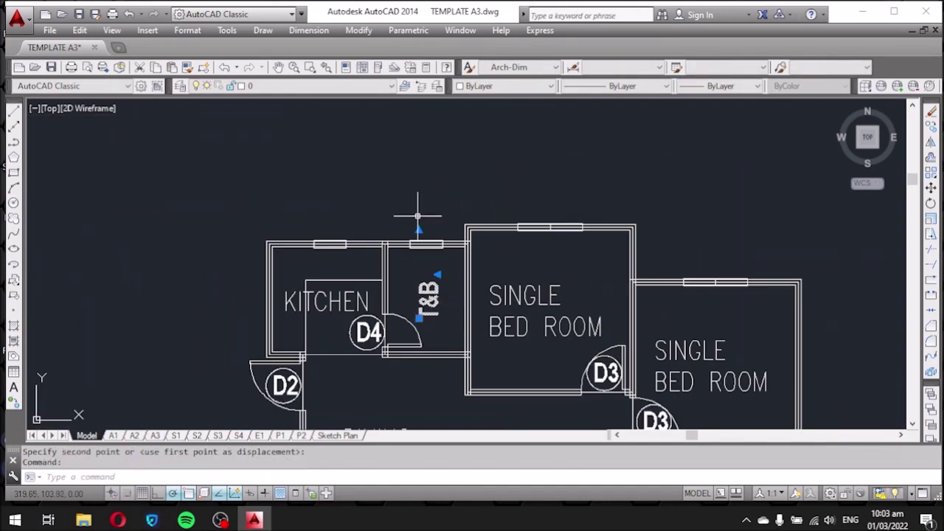
click(418, 318)
key(Escape)
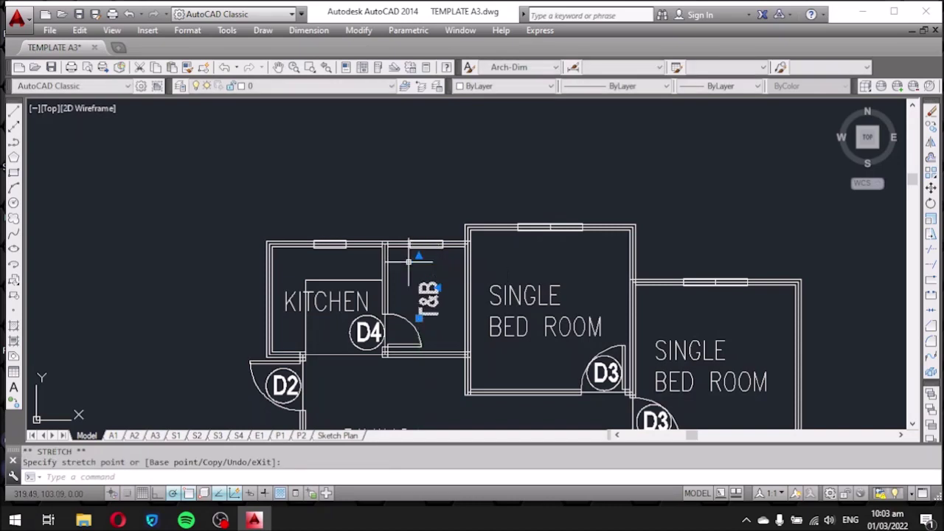
scroll(548, 330, up, 2)
click(549, 331)
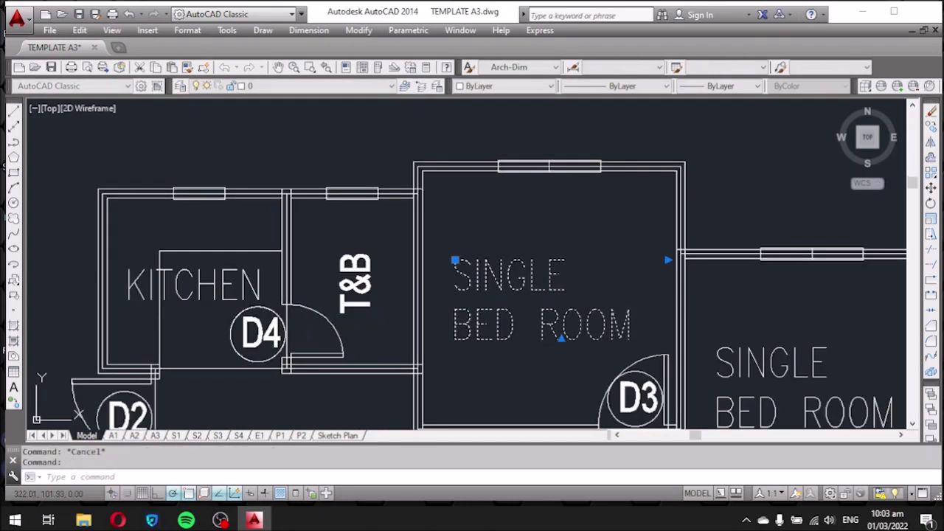
Edit the SINGLE BED ROOM label so it reads BED ROOM 1.
double_click(561, 336)
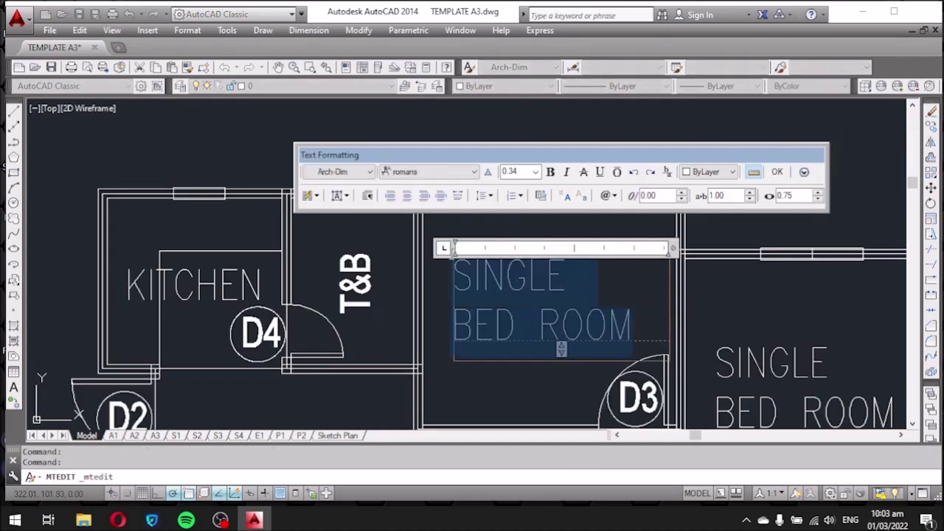
drag(565, 295, 419, 263)
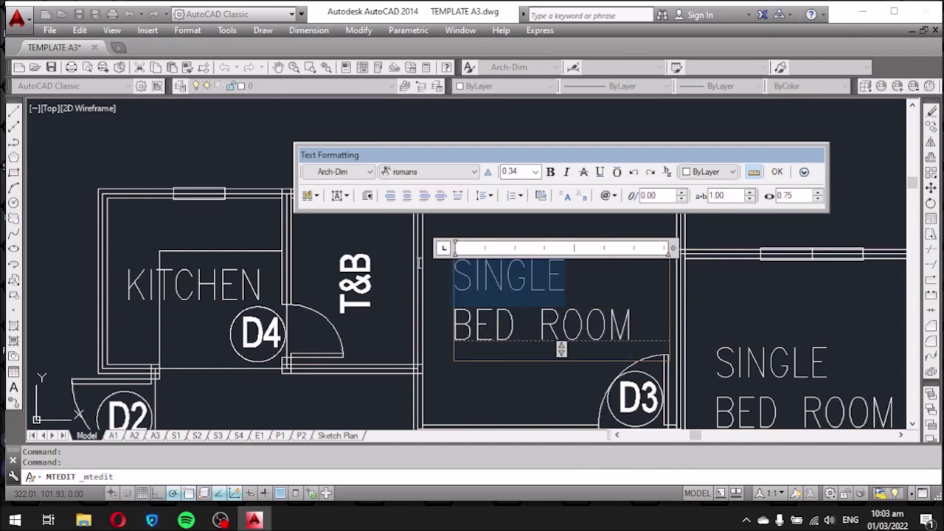
key(BackSpace)
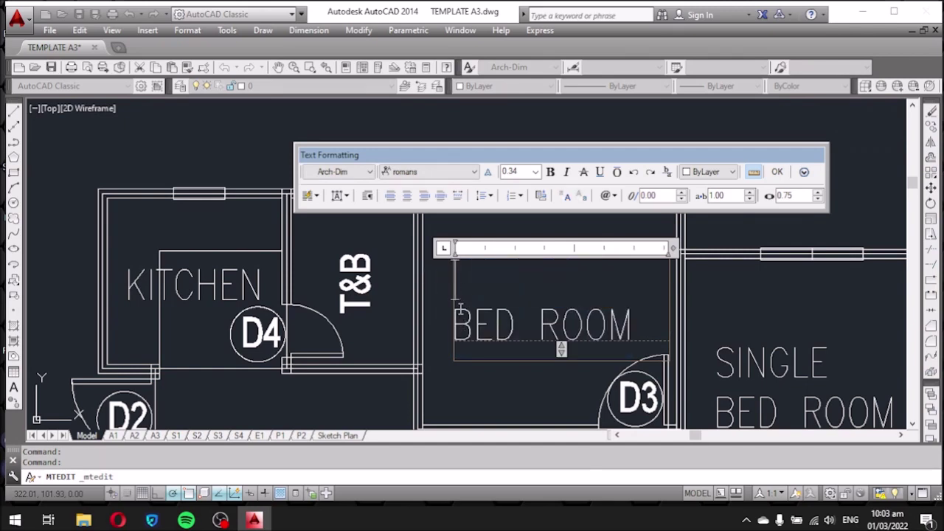
key(Delete)
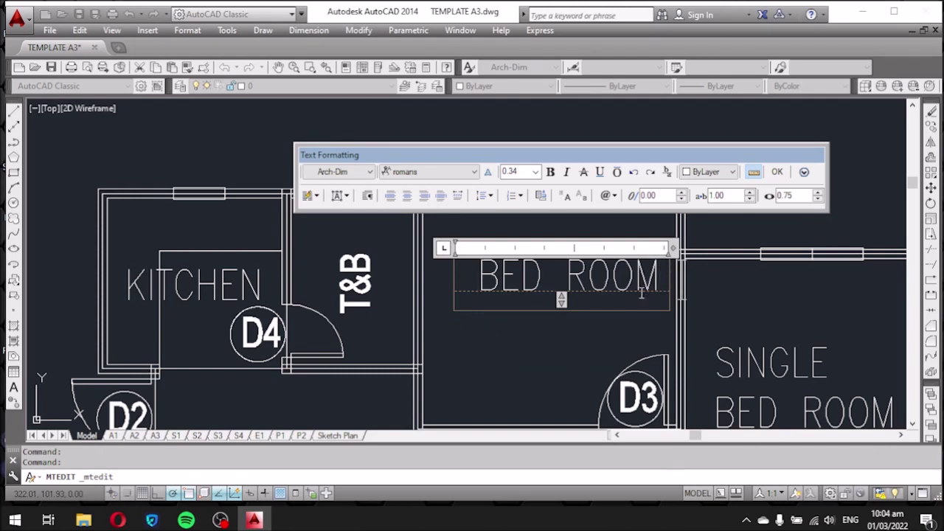
key(Return)
text(1)
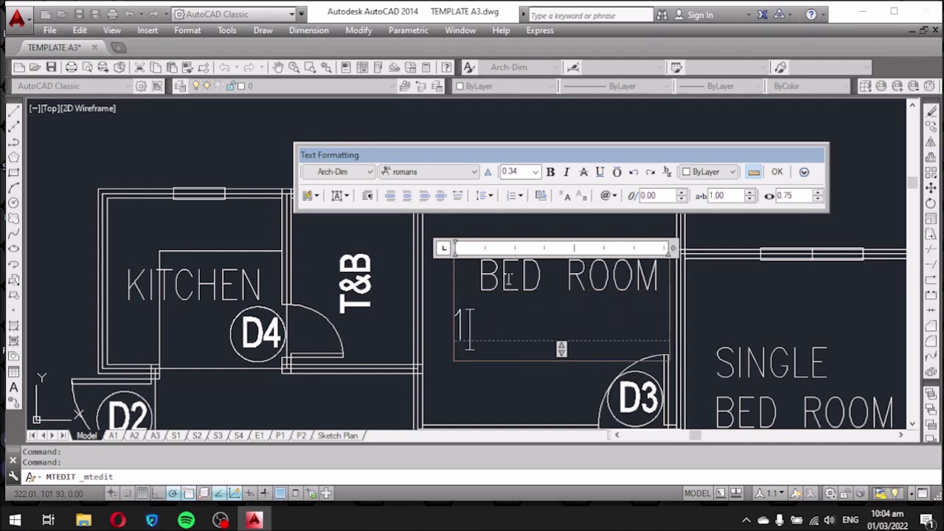
key(ctrl+a)
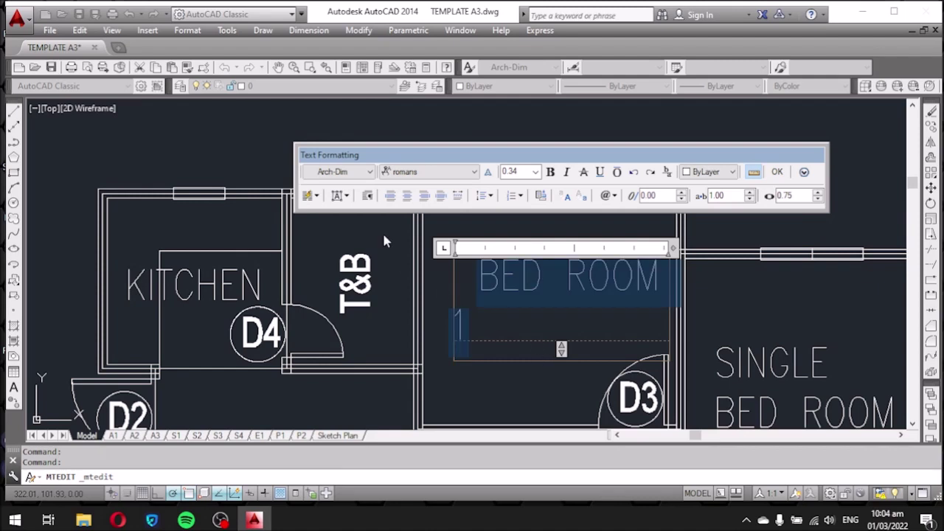
click(469, 278)
key(BackSpace)
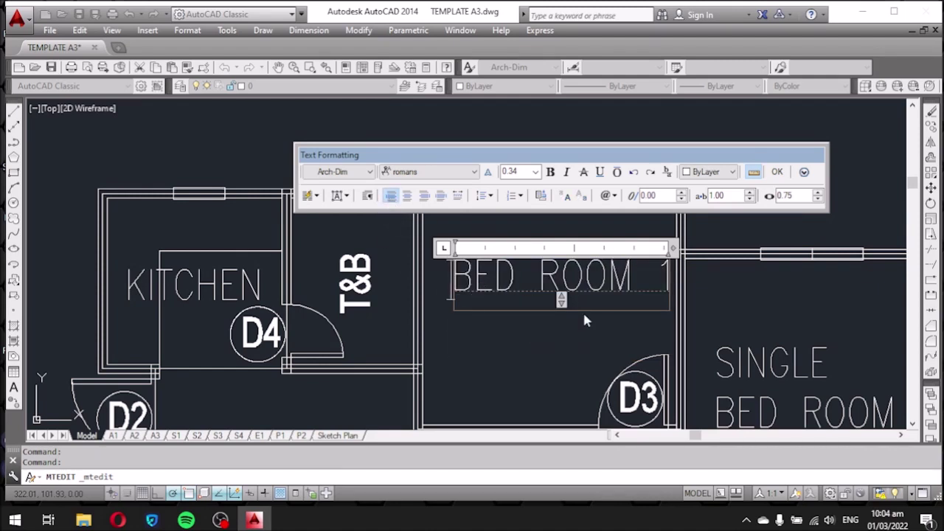
drag(670, 249, 677, 248)
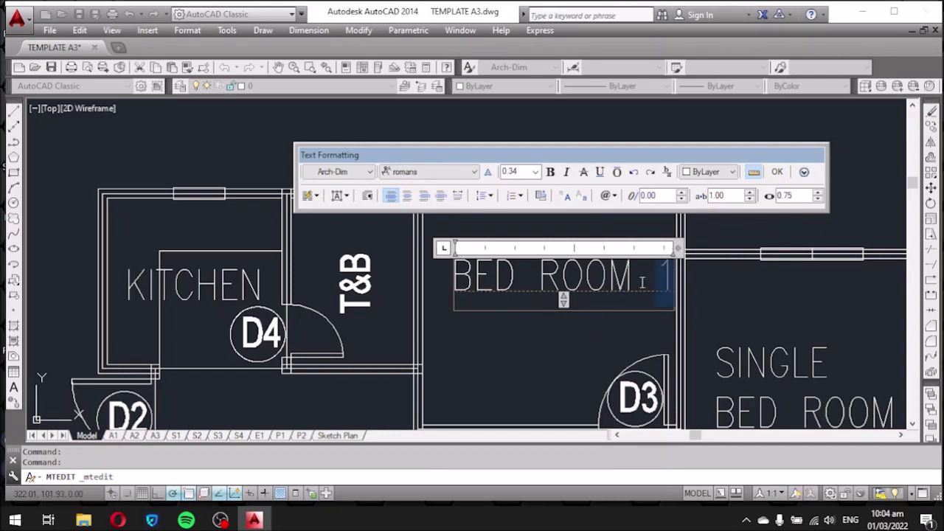
Set the BED ROOM 1 text to the Arial CE font.
drag(663, 283, 404, 267)
click(441, 174)
drag(519, 334, 514, 225)
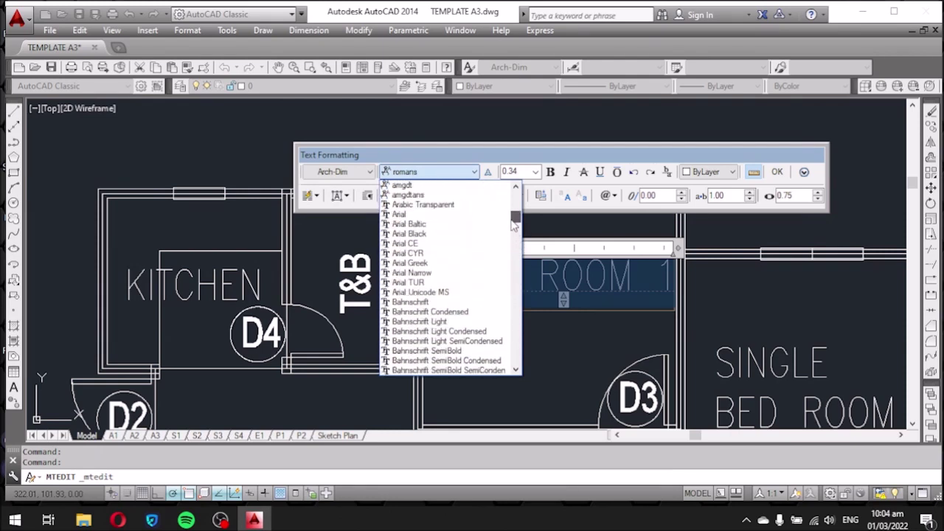
click(487, 243)
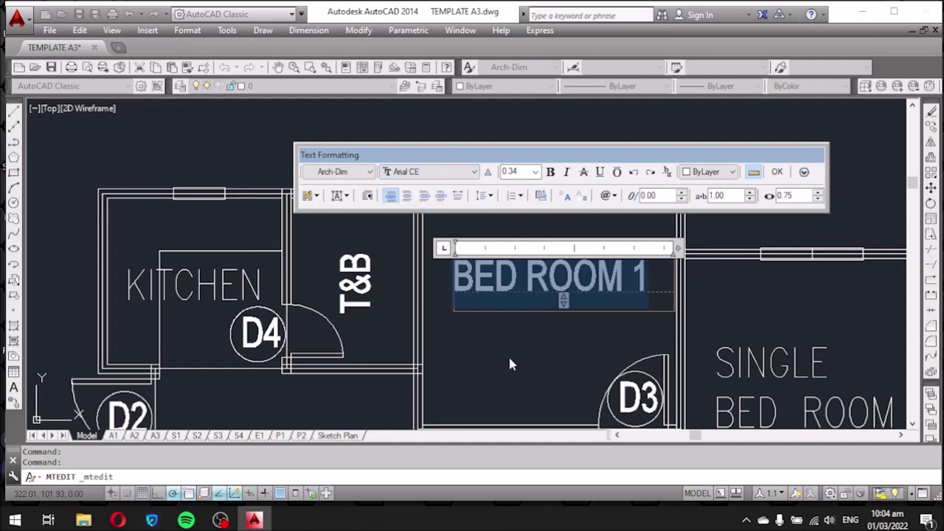
click(509, 363)
Move the BED ROOM 1 label slightly lower in its room.
scroll(442, 236, down, 3)
scroll(467, 256, up, 2)
click(500, 267)
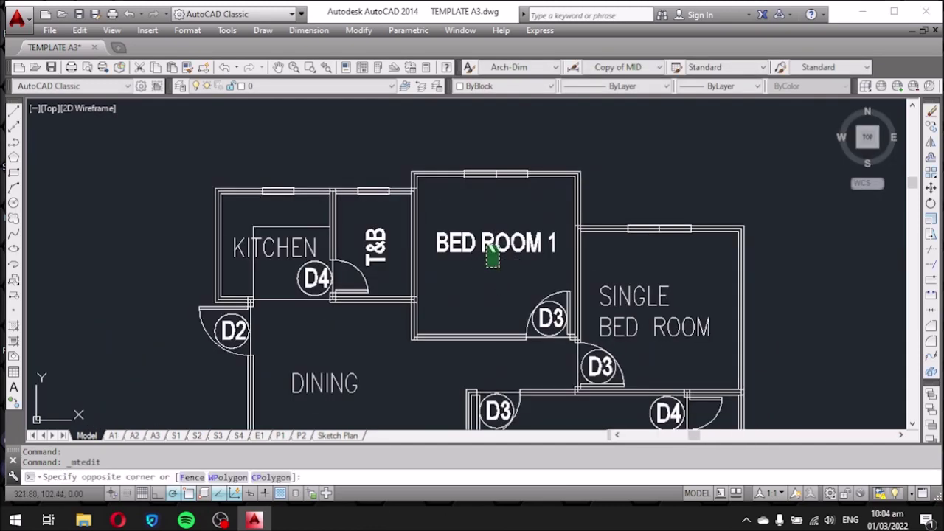
click(483, 254)
text(m)
key(Return)
click(480, 263)
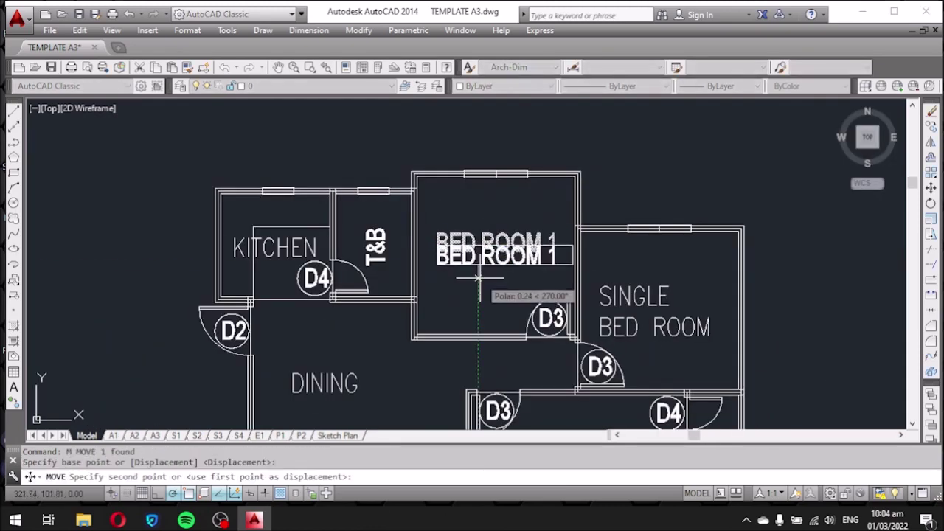
click(477, 278)
Try matching BED ROOM 1's properties onto the other bedroom label, then cancel.
scroll(453, 200, down, 1)
scroll(480, 264, up, 1)
text(m)
key(Return)
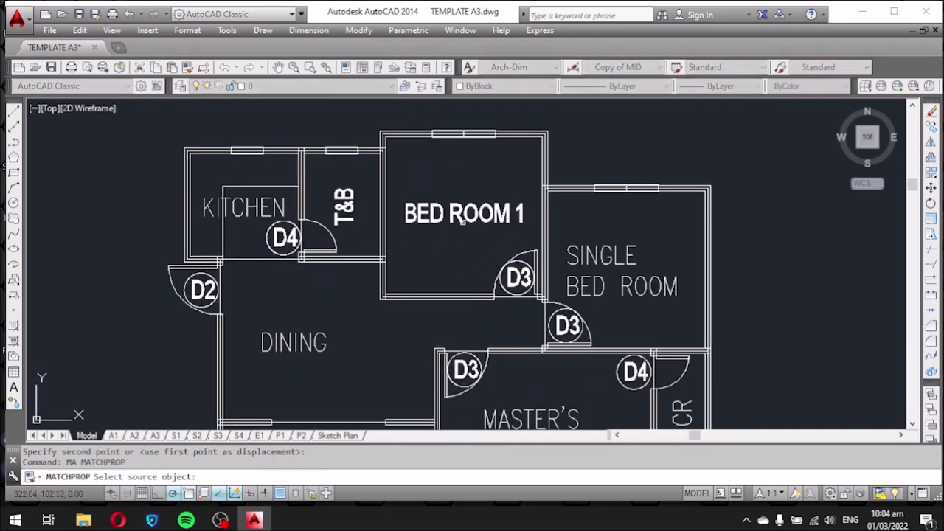
click(466, 225)
click(602, 258)
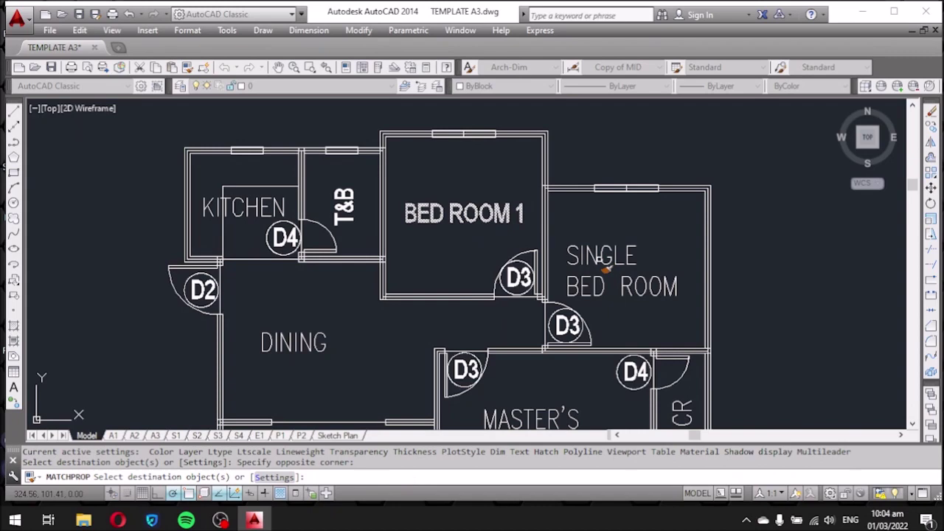
scroll(563, 225, down, 2)
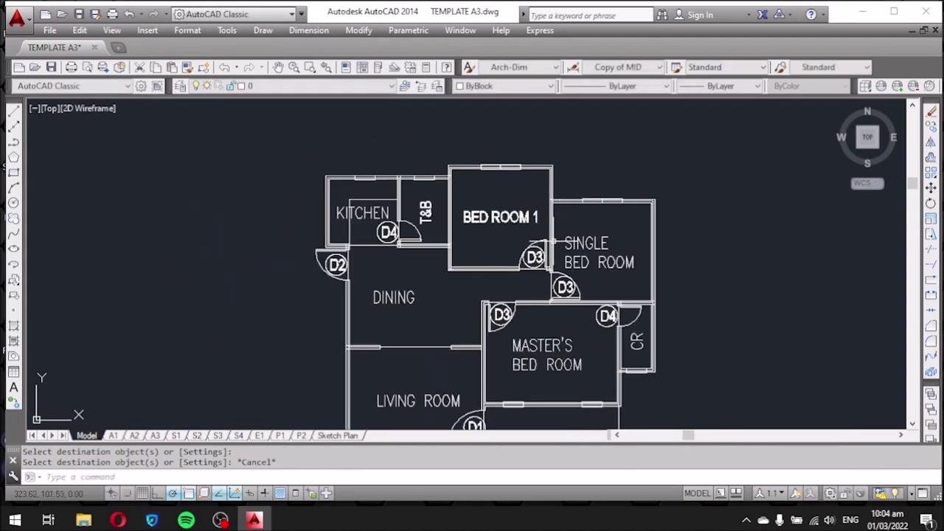
scroll(562, 225, up, 2)
key(Escape)
Delete the other SINGLE BED ROOM label and copy BED ROOM 1 into that bedroom.
click(589, 222)
key(Delete)
click(480, 183)
click(413, 234)
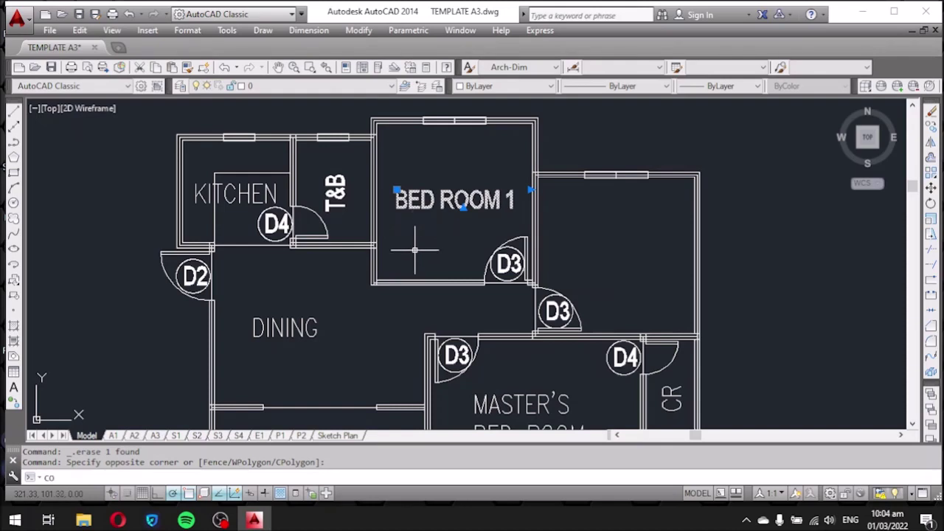
key(Return)
click(420, 243)
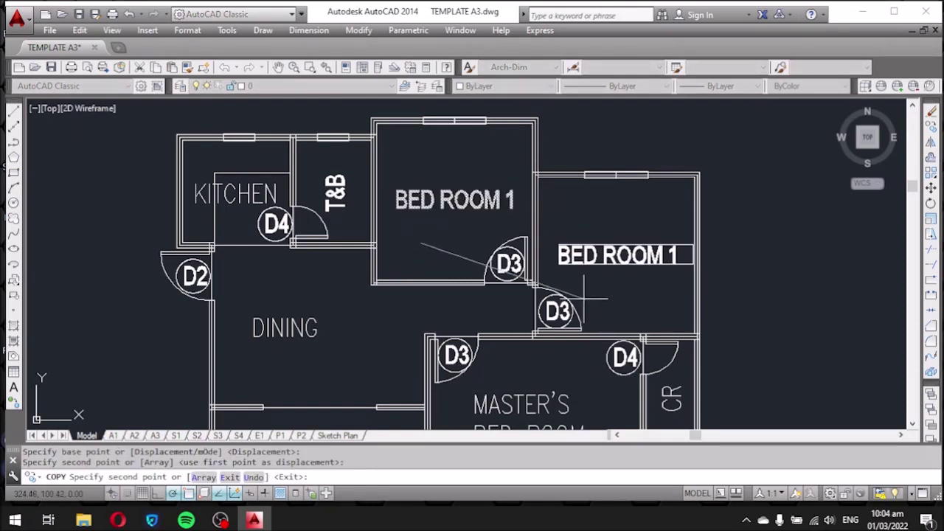
click(583, 297)
key(Escape)
Change the copied label's number to 2 so it reads BED ROOM 2.
scroll(713, 257, up, 2)
click(619, 258)
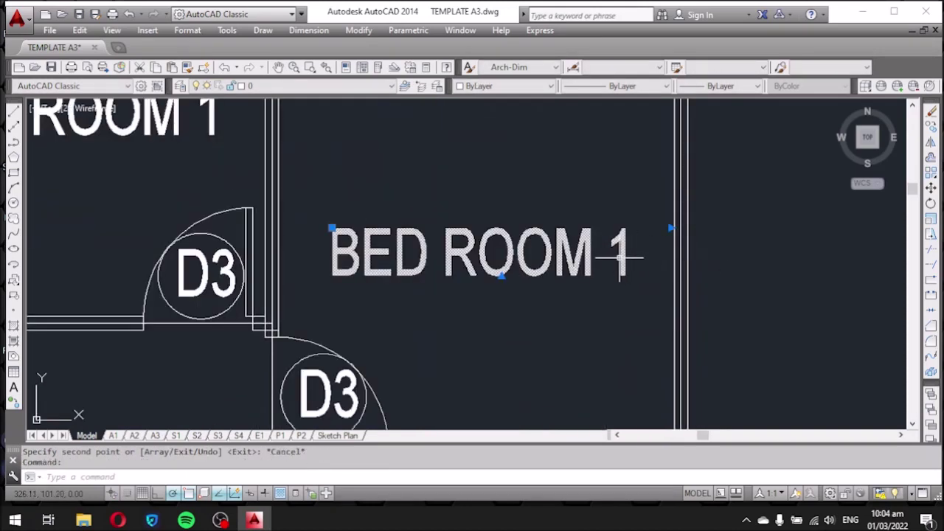
double_click(627, 251)
double_click(623, 251)
text(2)
click(601, 387)
scroll(601, 387, down, 5)
scroll(525, 343, up, 5)
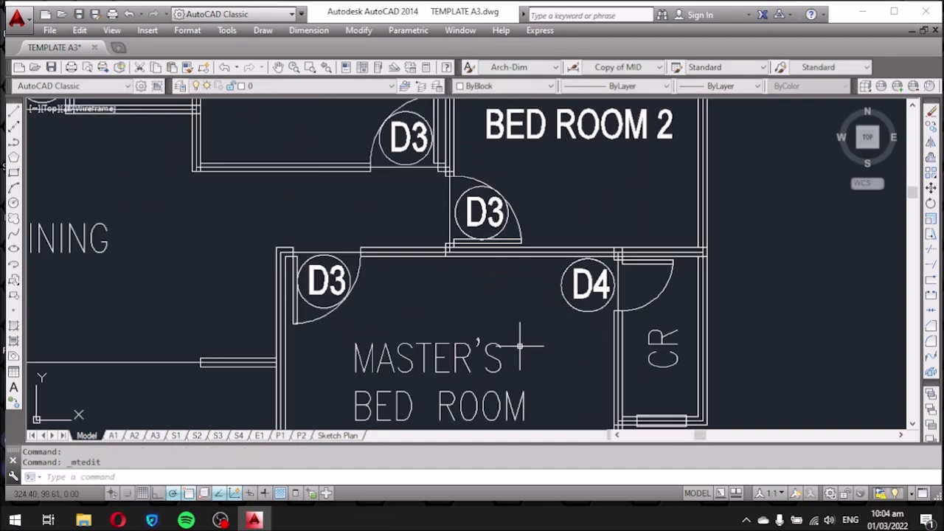
click(501, 359)
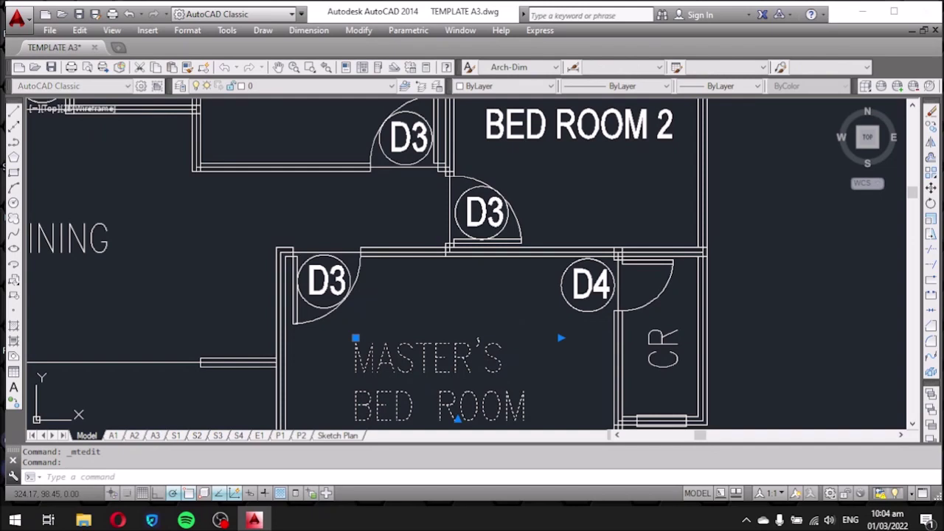
Set the MASTER'S BED ROOM text to the Arial CE font.
double_click(504, 361)
drag(537, 370, 386, 328)
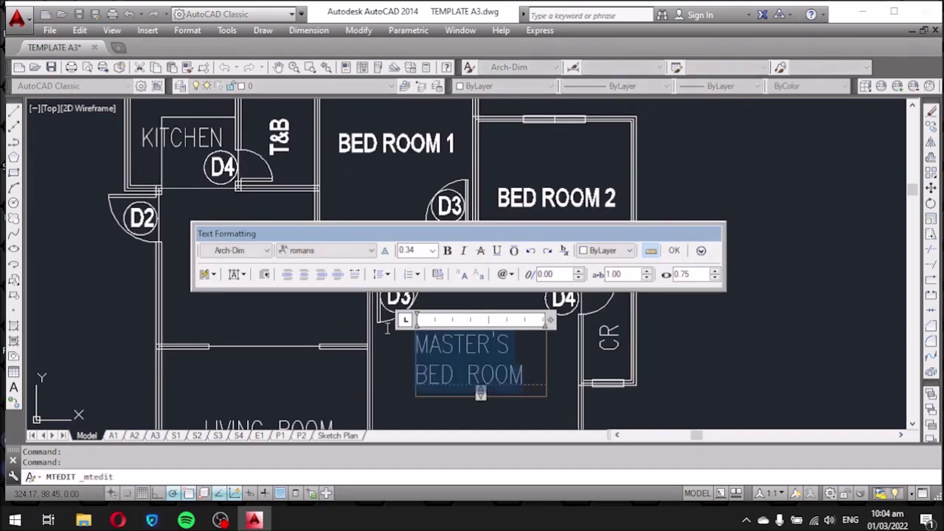
click(357, 250)
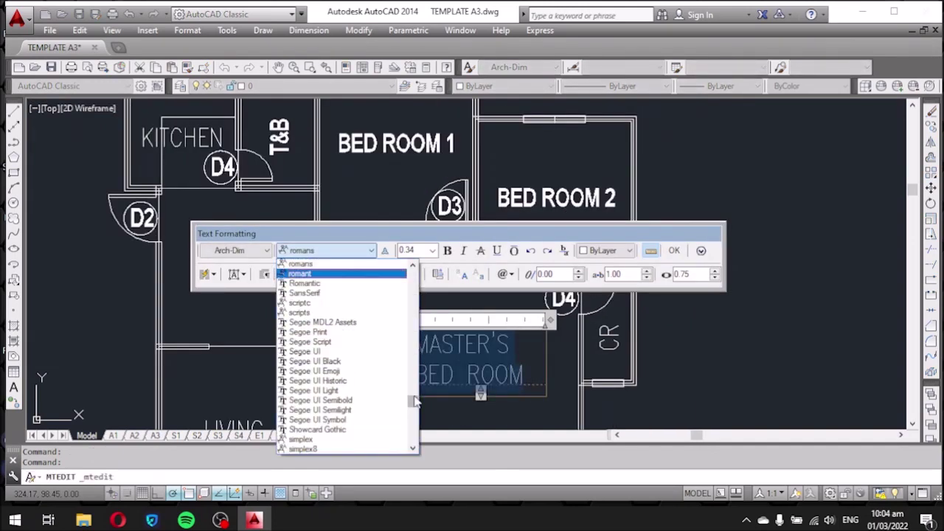
drag(415, 401, 414, 291)
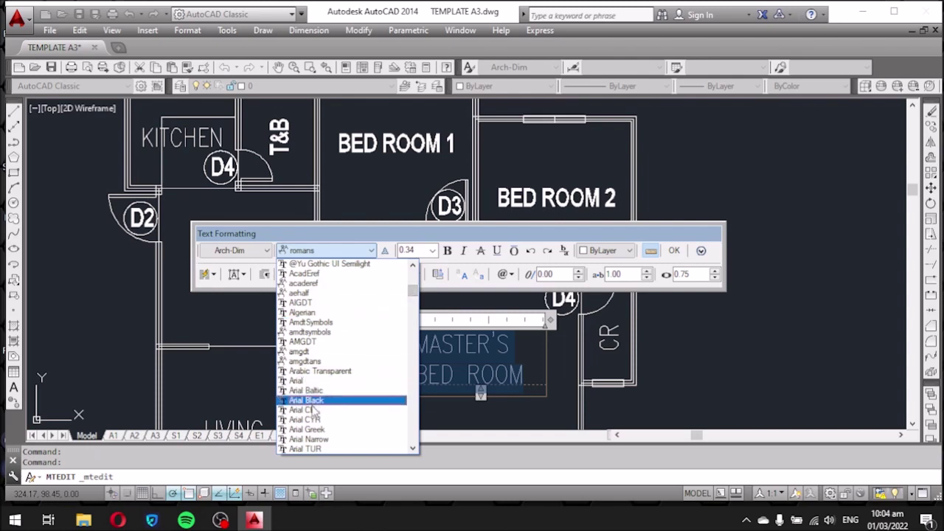
click(314, 410)
click(363, 361)
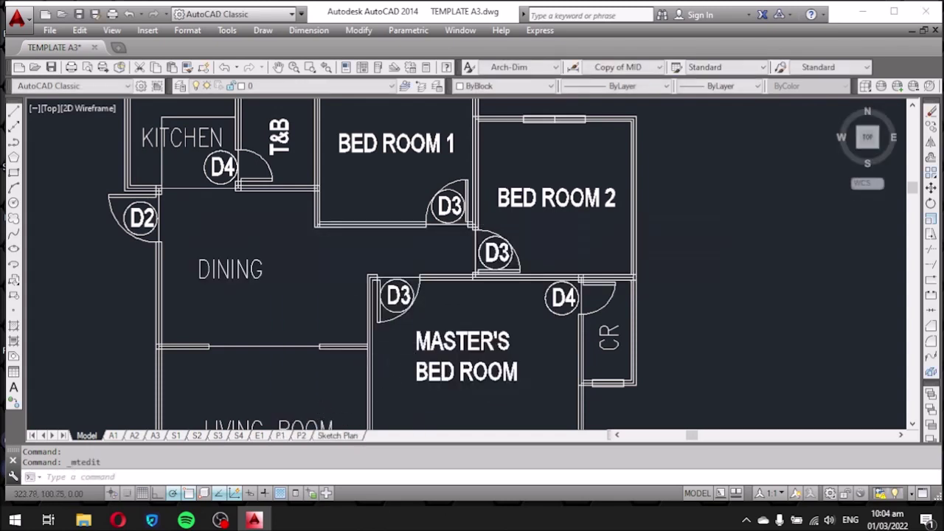
Move the MASTER'S BED ROOM label to a new position in the room.
scroll(487, 280, down, 3)
scroll(504, 271, up, 5)
click(504, 272)
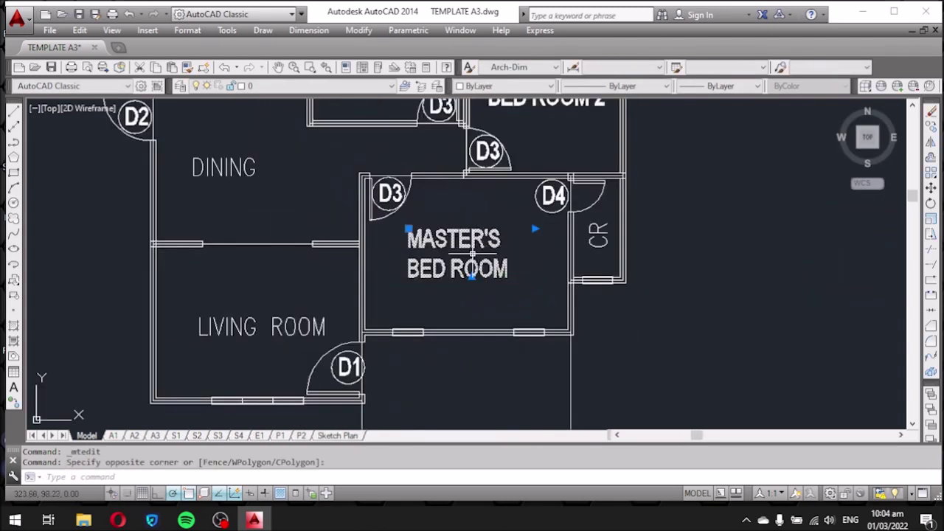
text(m)
key(Return)
click(564, 271)
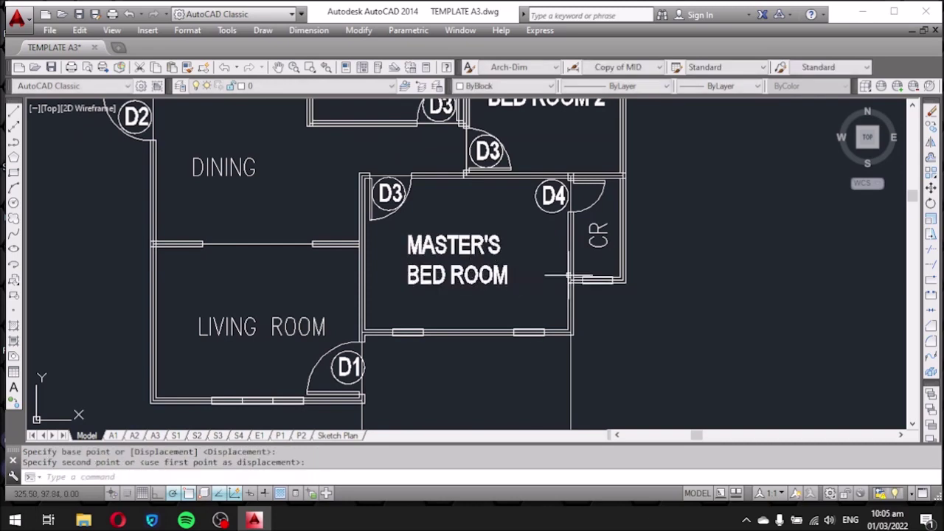
scroll(567, 276, down, 3)
scroll(612, 226, up, 3)
click(550, 272)
Delete the CR label in the master's toilet.
click(544, 264)
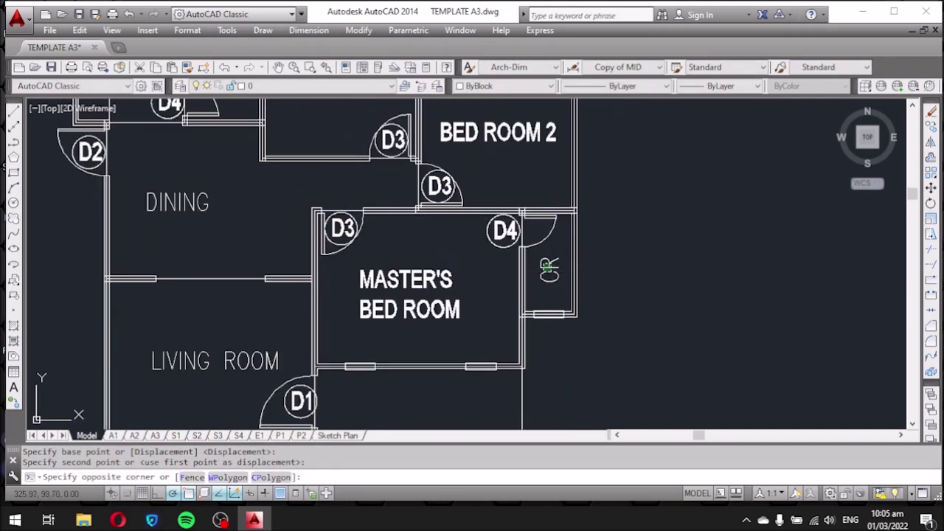
key(Delete)
scroll(632, 255, down, 3)
scroll(435, 140, down, 3)
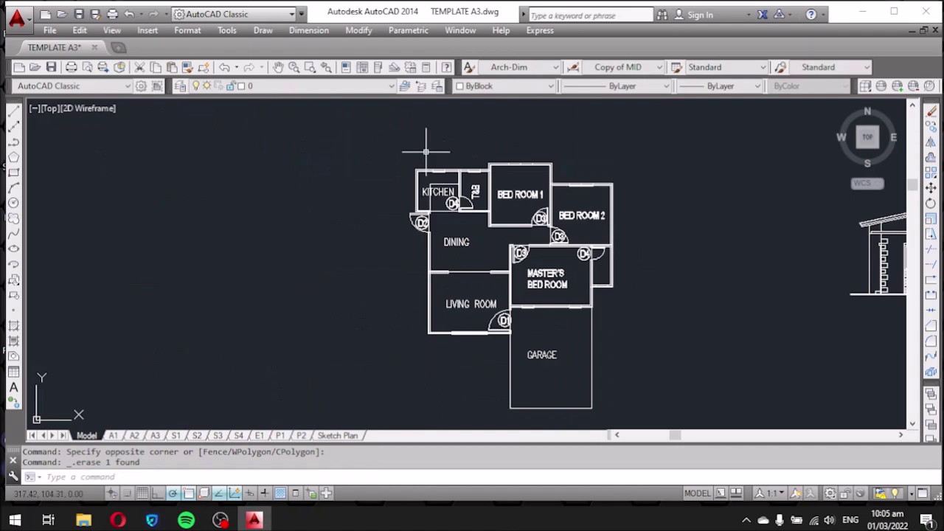
scroll(513, 207, up, 6)
Copy the T&B label into the master's toilet.
click(420, 189)
click(419, 177)
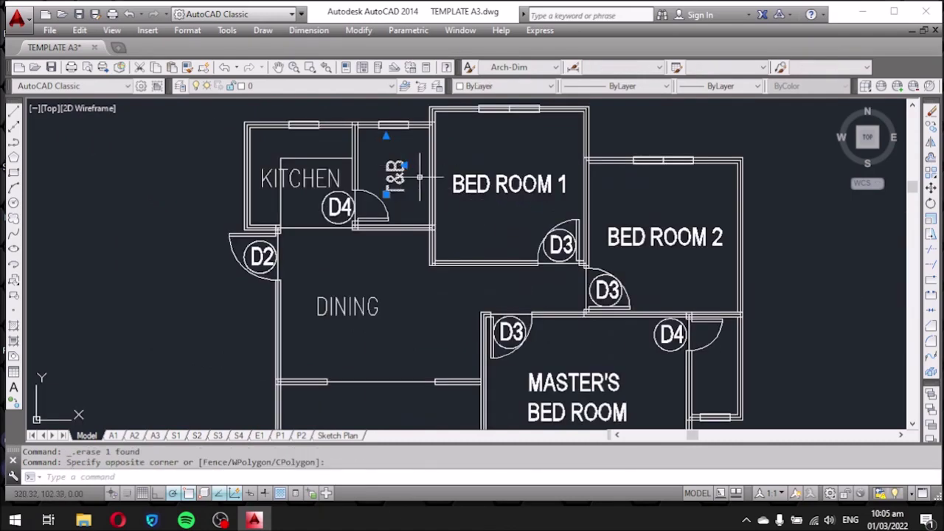
text(co)
key(Return)
click(405, 196)
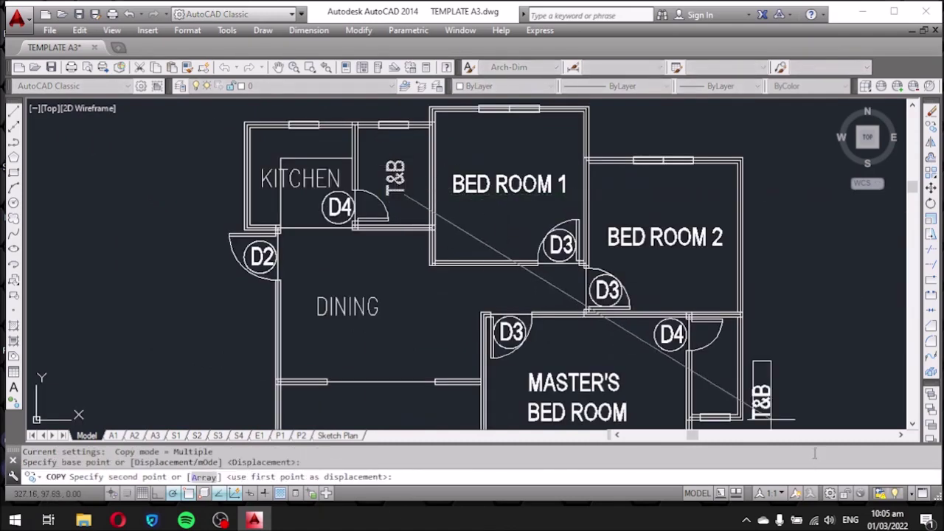
click(727, 398)
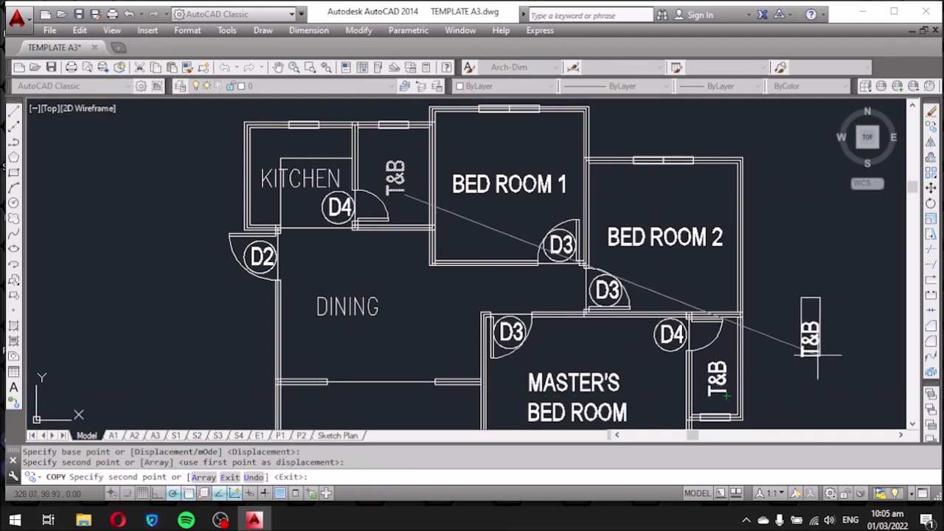
key(Escape)
scroll(292, 187, up, 4)
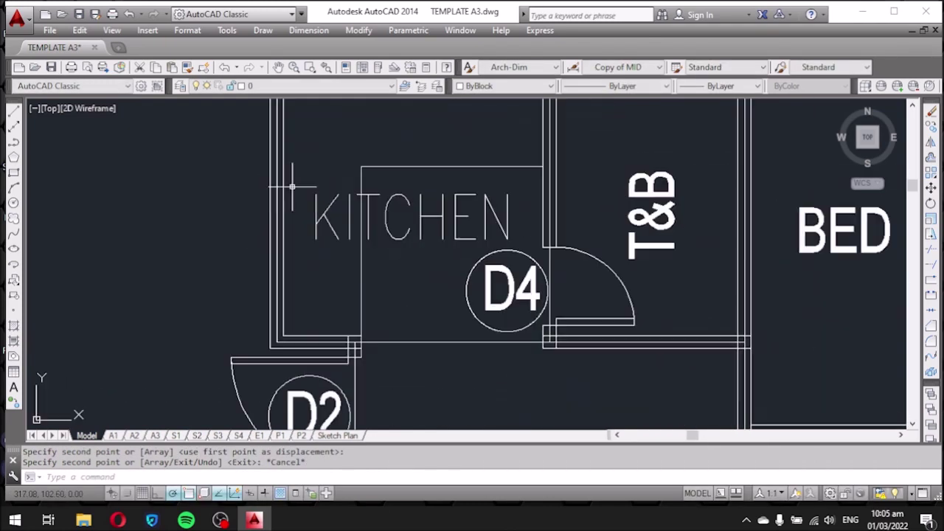
click(404, 233)
Change the KITCHEN text font to Arial CE.
double_click(432, 221)
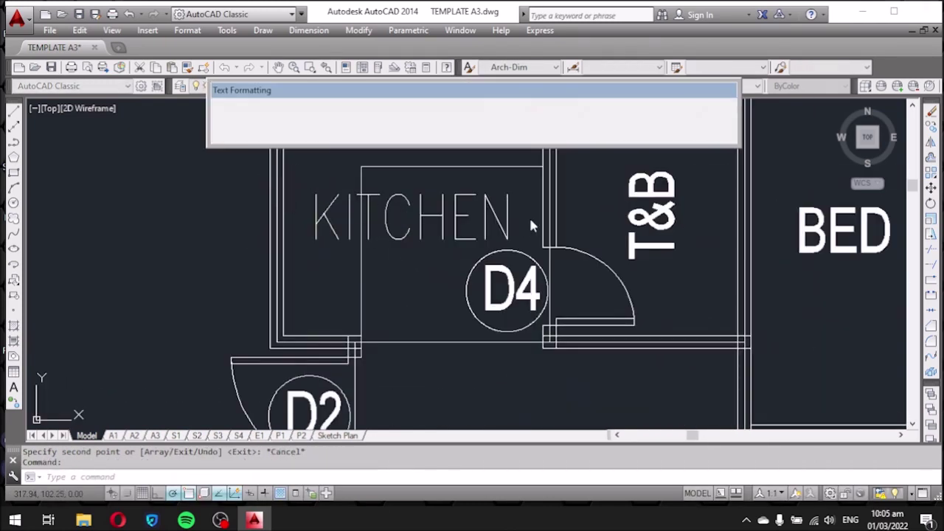
click(341, 107)
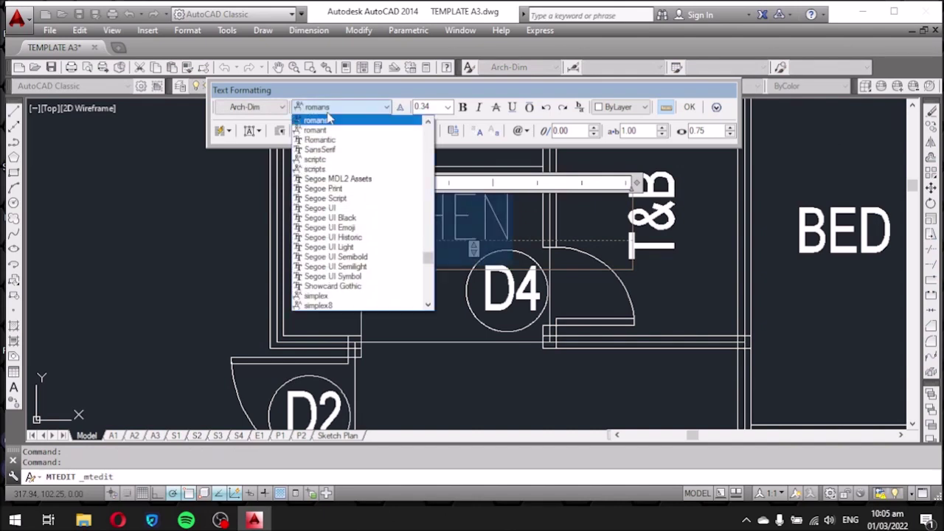
mouse_move(430, 261)
mouse_down()
mouse_move(432, 137)
mouse_move(435, 177)
mouse_move(438, 153)
mouse_up()
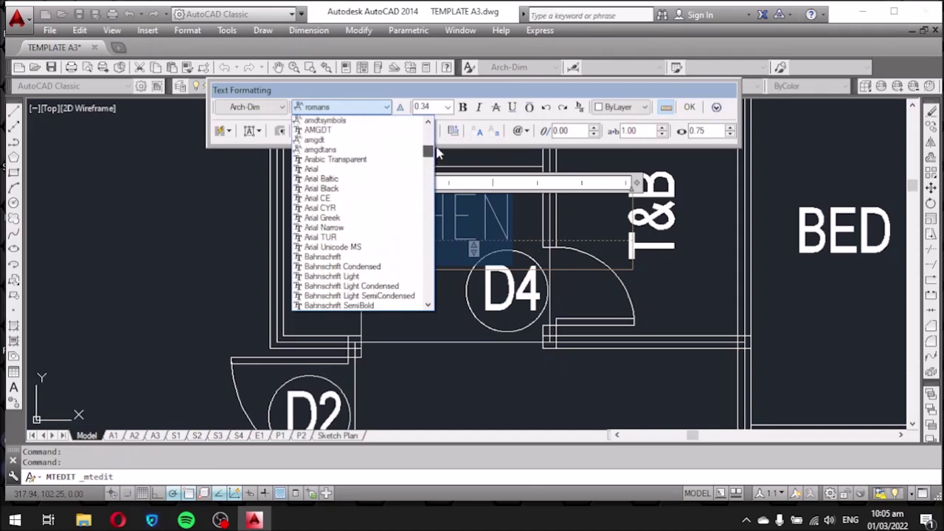
click(384, 198)
click(388, 277)
Apply the KITCHEN label's properties to the DINING text with MA (Match Properties).
scroll(388, 276, down, 2)
scroll(379, 286, down, 4)
scroll(389, 277, up, 2)
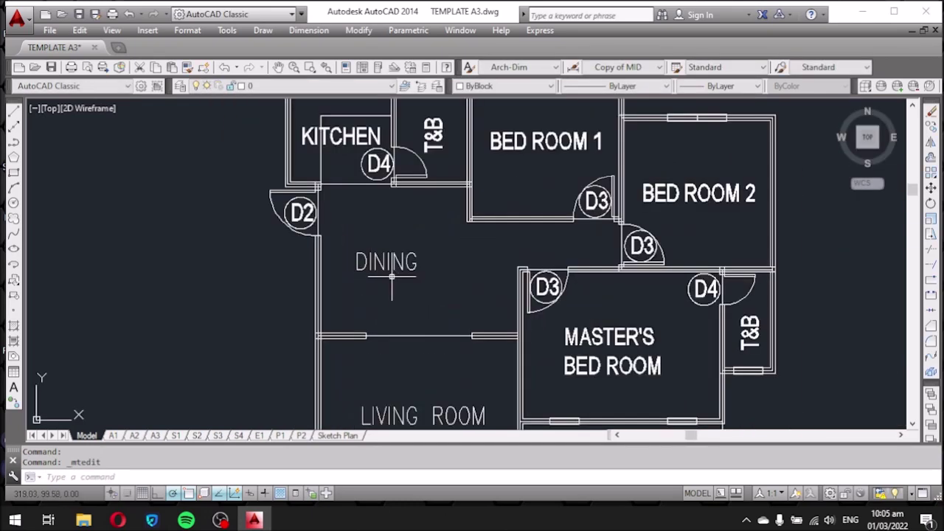
text(MA)
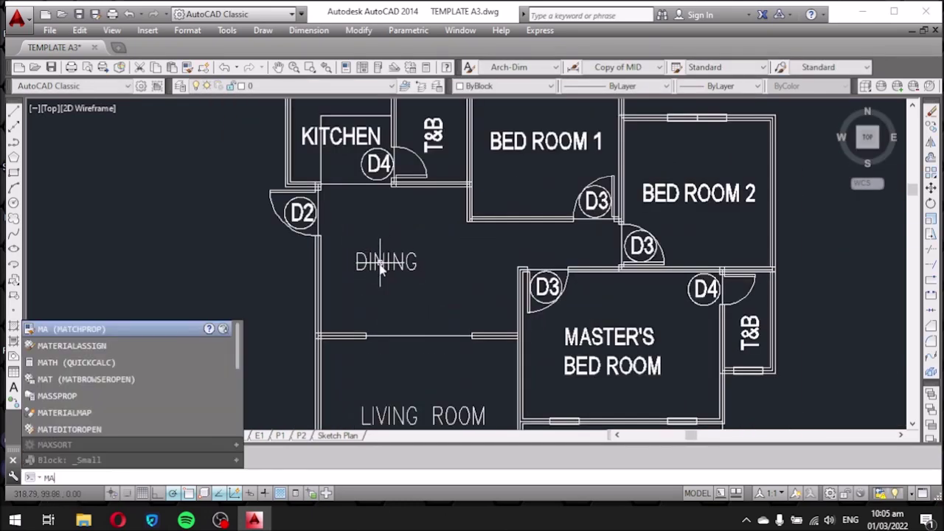
key(Return)
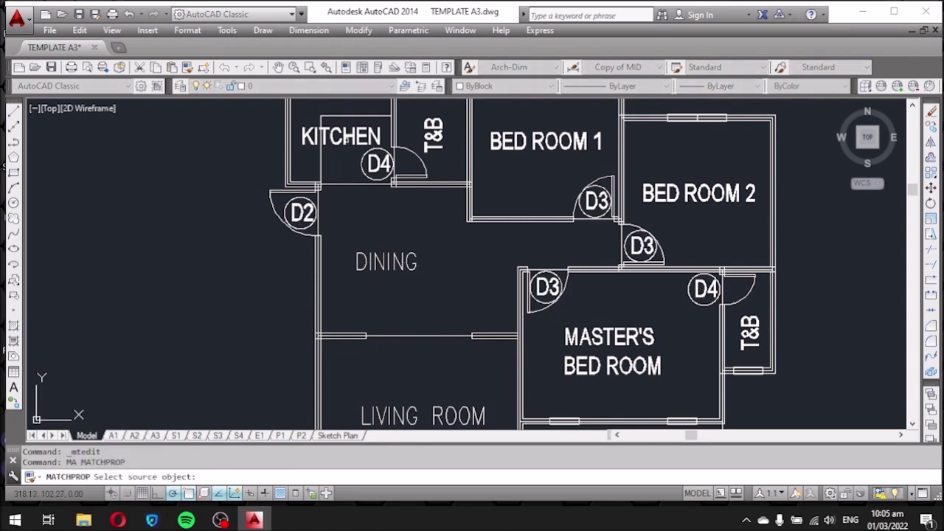
click(345, 140)
click(392, 270)
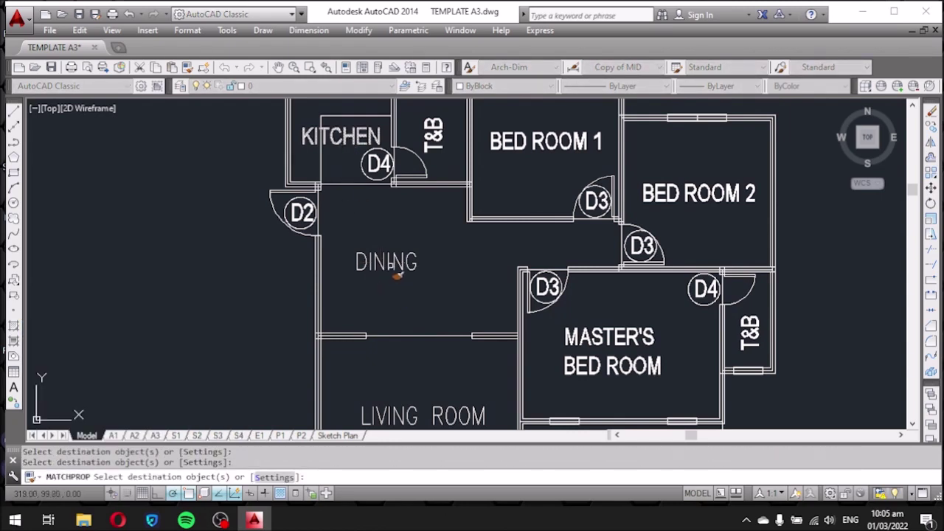
Cancel Match Properties and set the DINING text to Arial CE.
key(Escape)
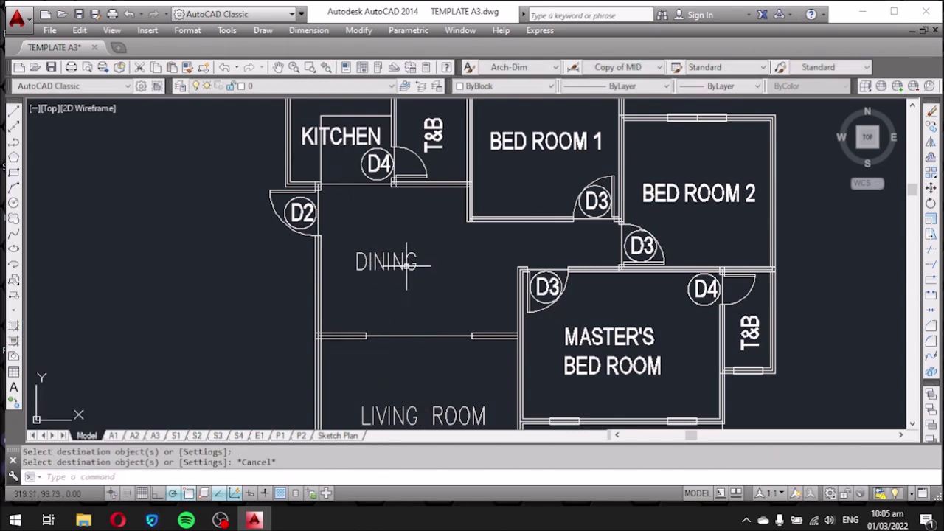
click(407, 266)
double_click(387, 262)
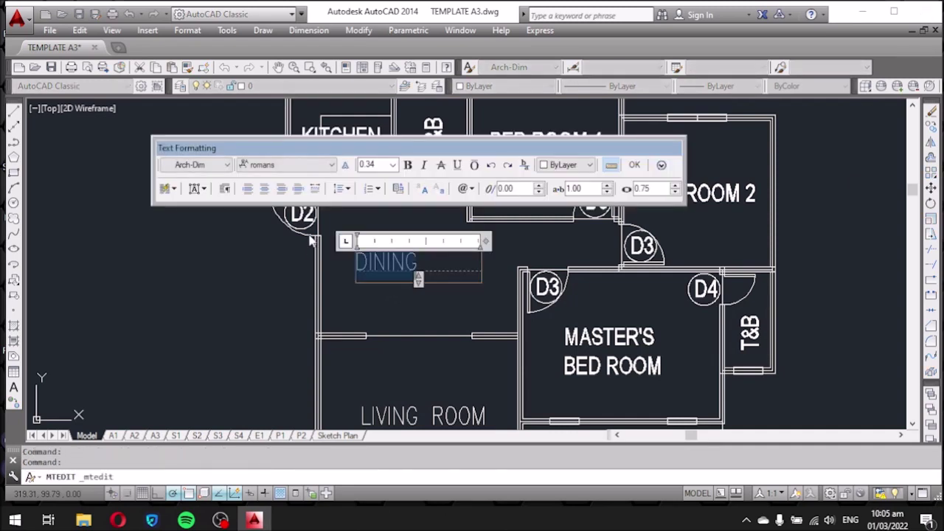
click(318, 170)
drag(374, 310, 374, 206)
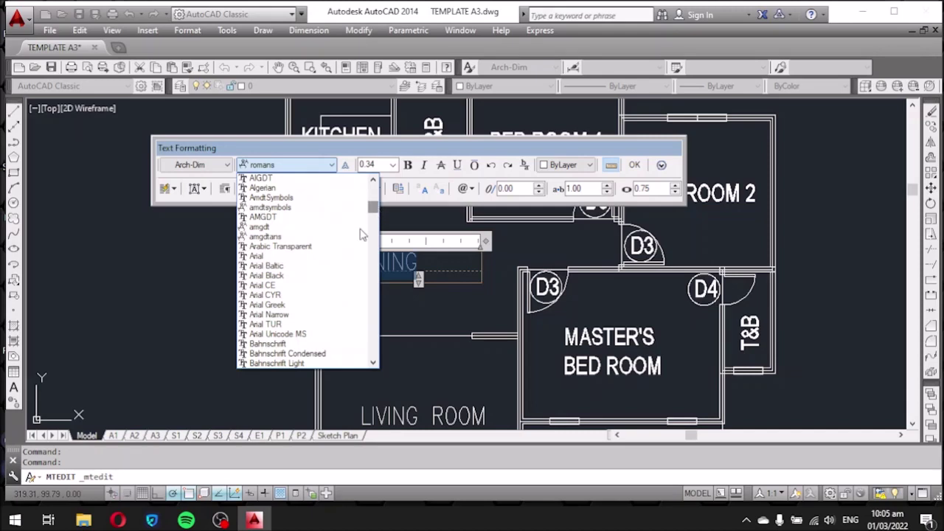
click(322, 285)
click(394, 307)
scroll(405, 227, down, 2)
scroll(406, 227, down, 2)
scroll(417, 317, up, 3)
Set the LIVING ROOM text to Arial CE.
click(413, 273)
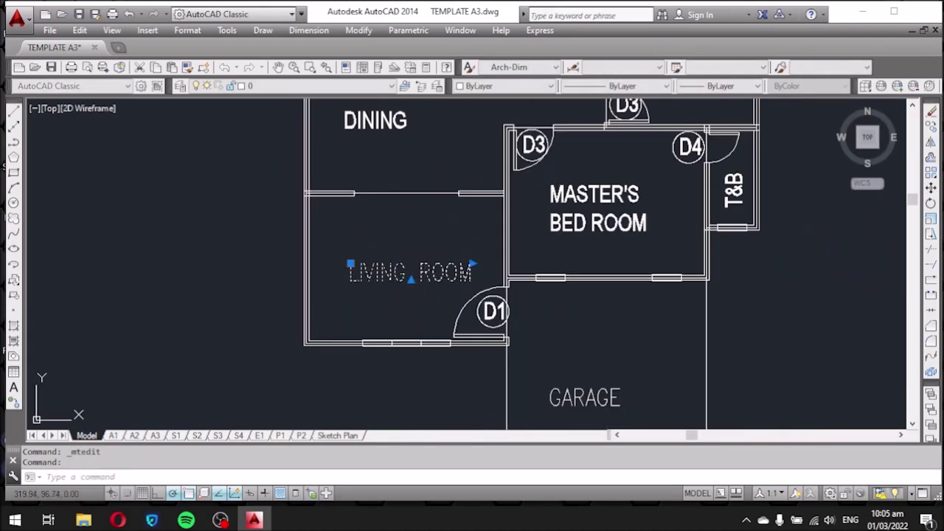
double_click(431, 274)
drag(473, 275, 295, 281)
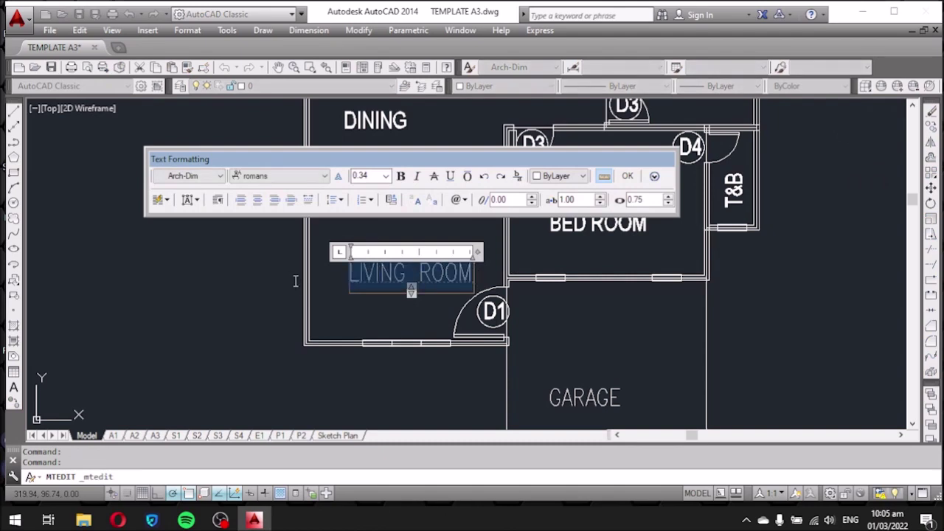
click(309, 179)
drag(367, 329, 369, 219)
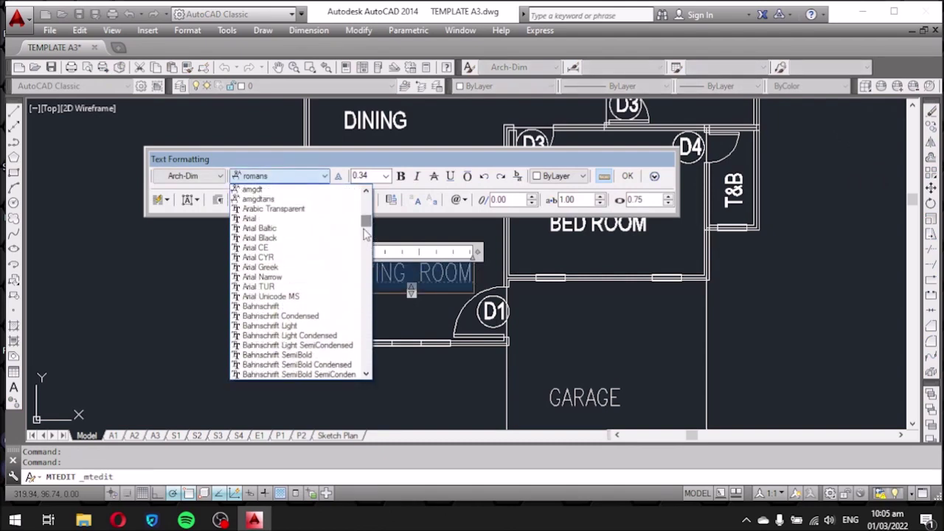
click(256, 248)
click(214, 318)
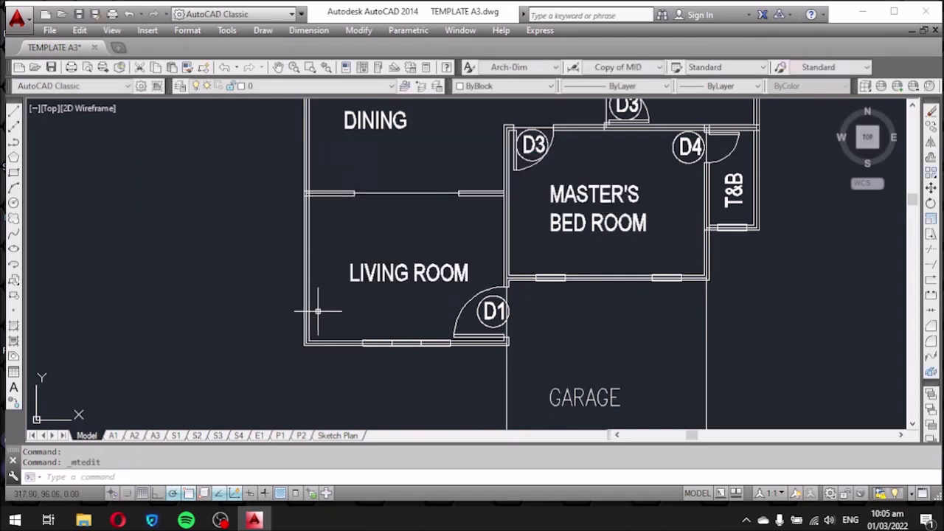
scroll(328, 316, down, 2)
Set the GARAGE text to Arial CE.
click(510, 367)
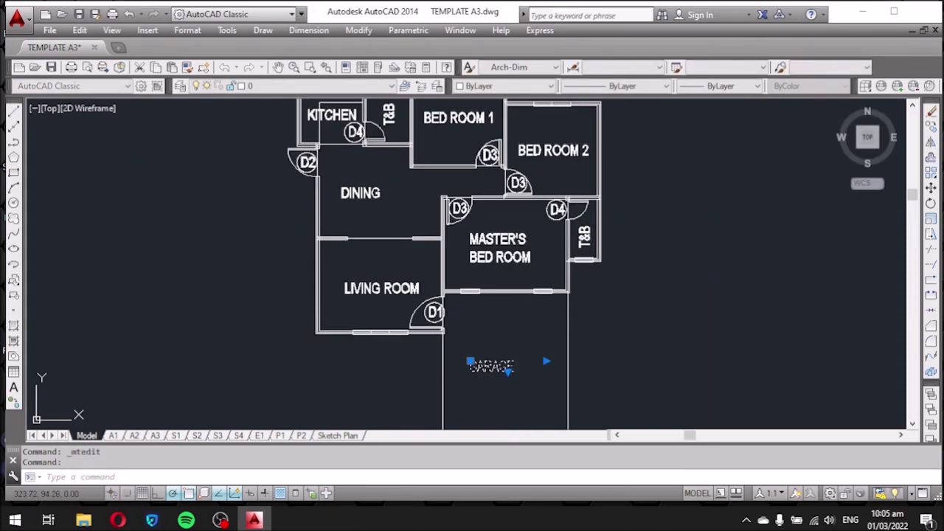
double_click(490, 366)
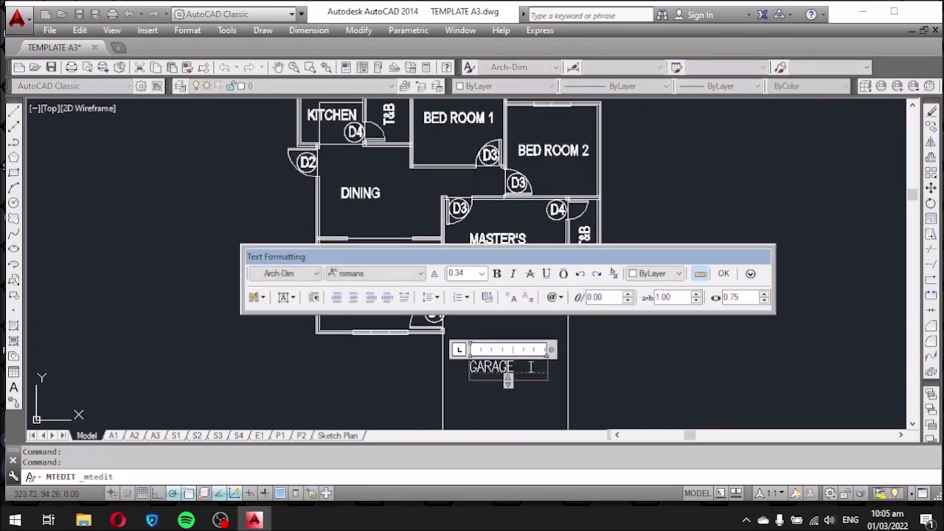
click(383, 275)
drag(461, 429, 462, 317)
click(409, 363)
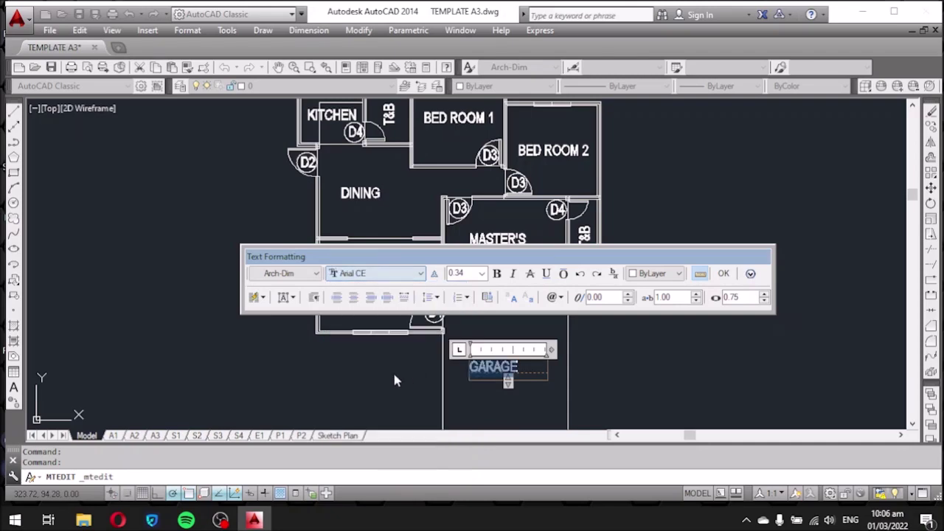
click(369, 399)
scroll(368, 380, down, 3)
scroll(389, 339, up, 4)
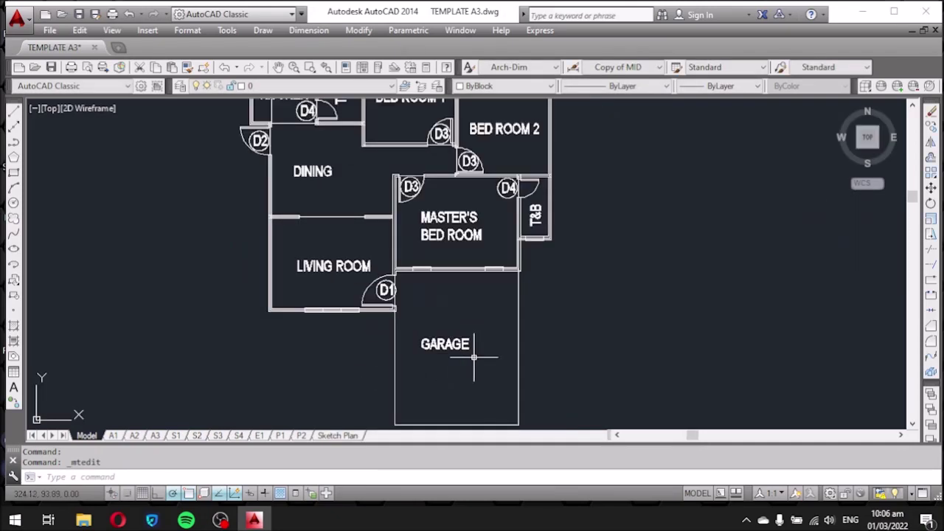
click(455, 327)
text(m)
key(Return)
click(609, 327)
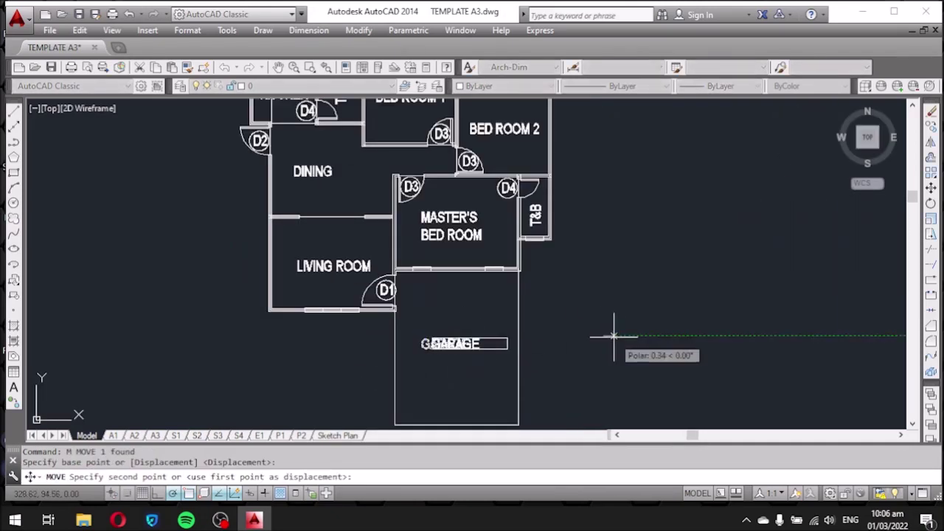
scroll(506, 329, down, 2)
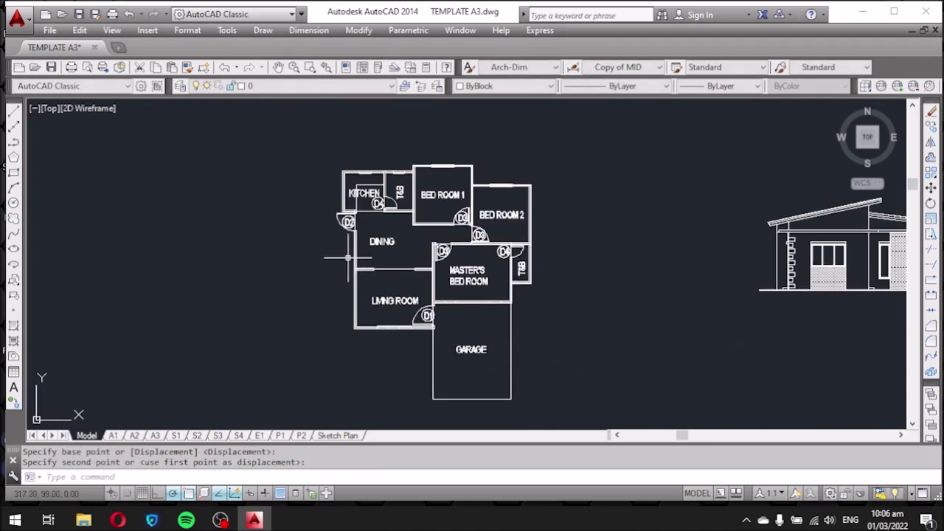
scroll(348, 258, up, 4)
middle_drag(402, 358, 343, 282)
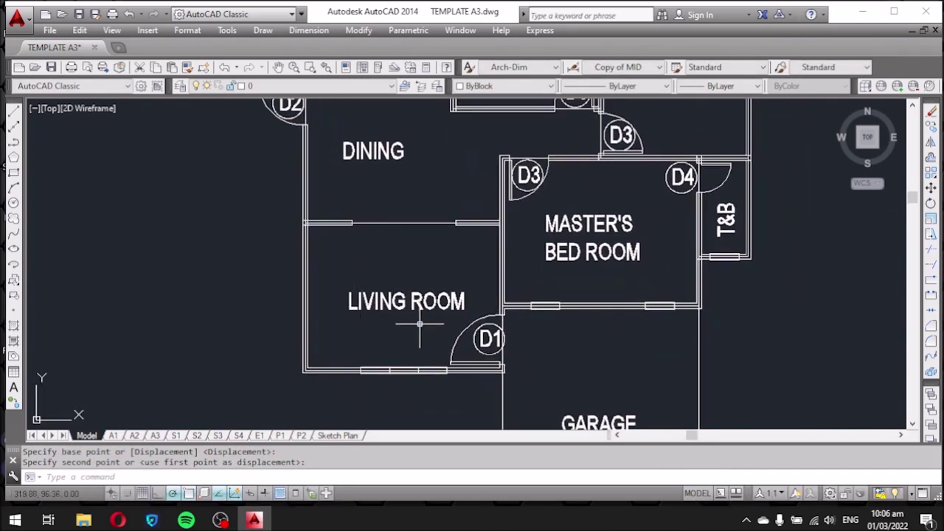
middle_drag(414, 358, 421, 280)
scroll(426, 305, up, 4)
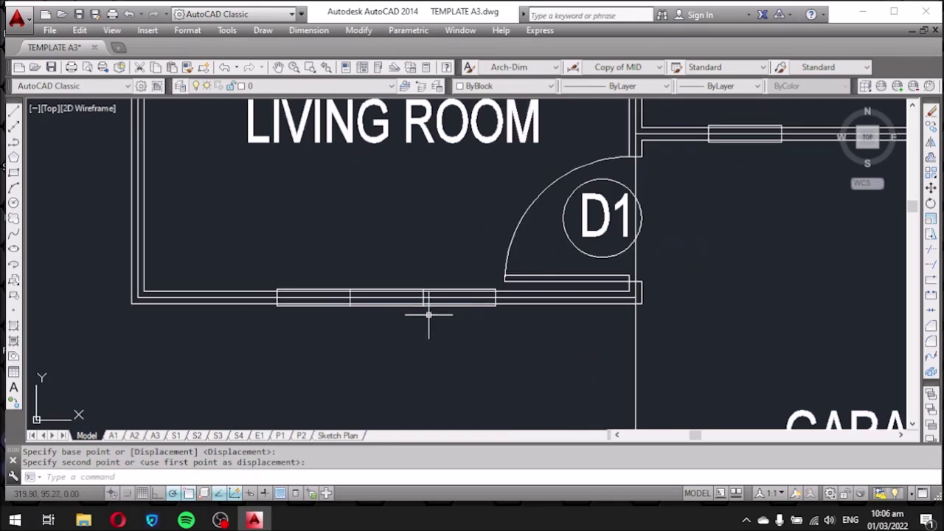
scroll(477, 297, down, 4)
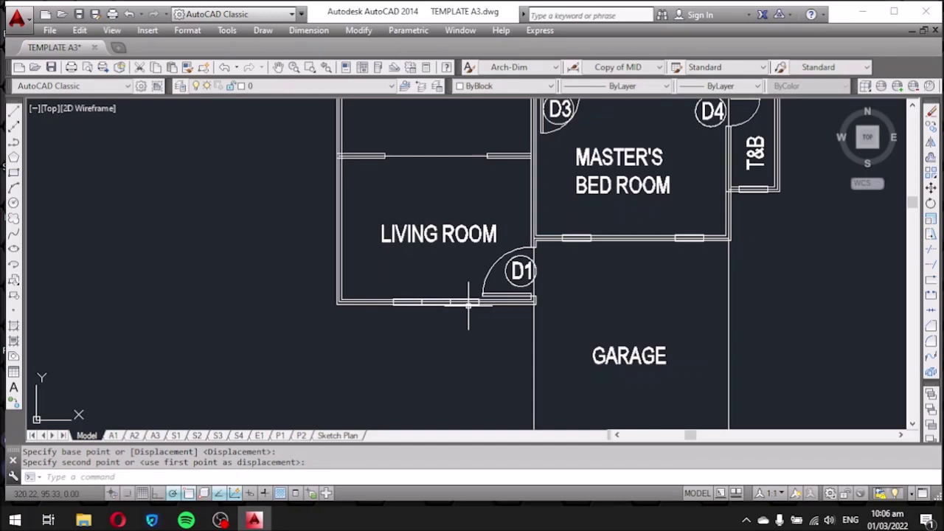
scroll(429, 299, up, 5)
scroll(312, 337, down, 4)
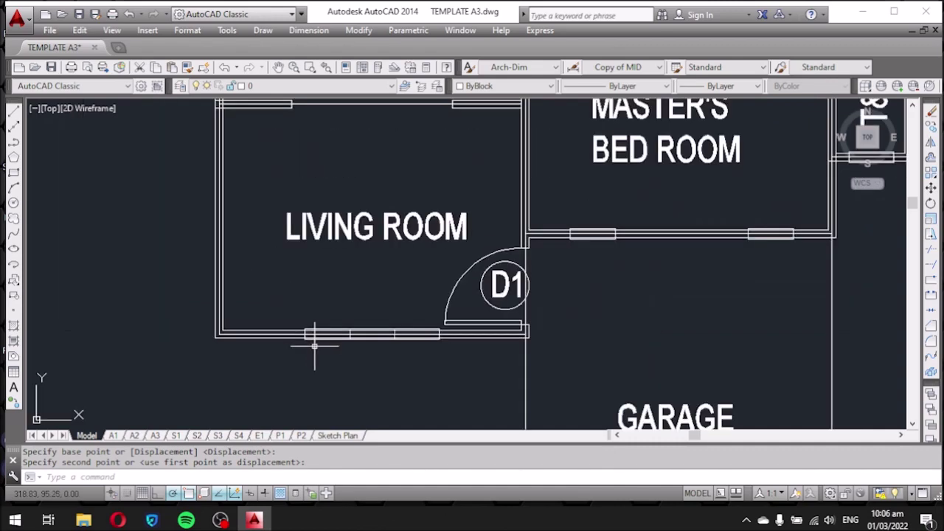
scroll(324, 344, down, 3)
scroll(251, 257, up, 4)
scroll(250, 254, down, 7)
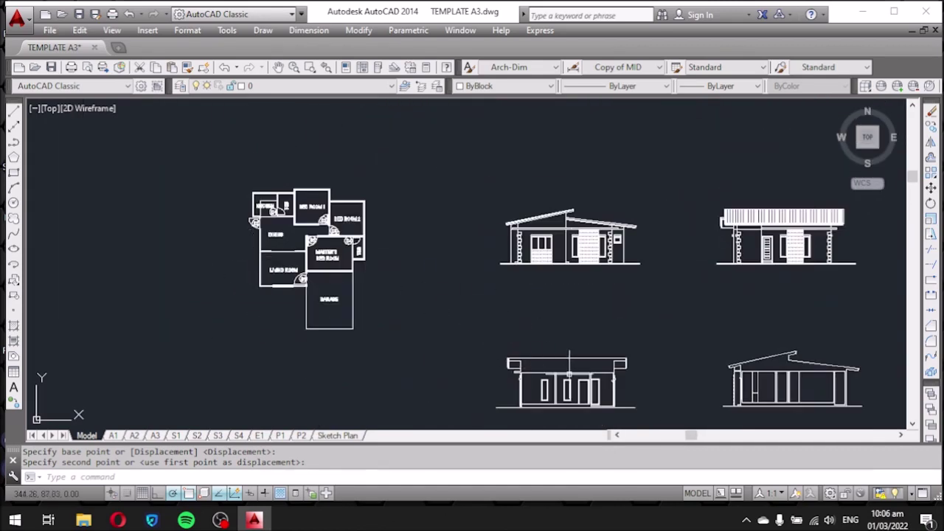
scroll(236, 258, up, 4)
scroll(248, 254, up, 2)
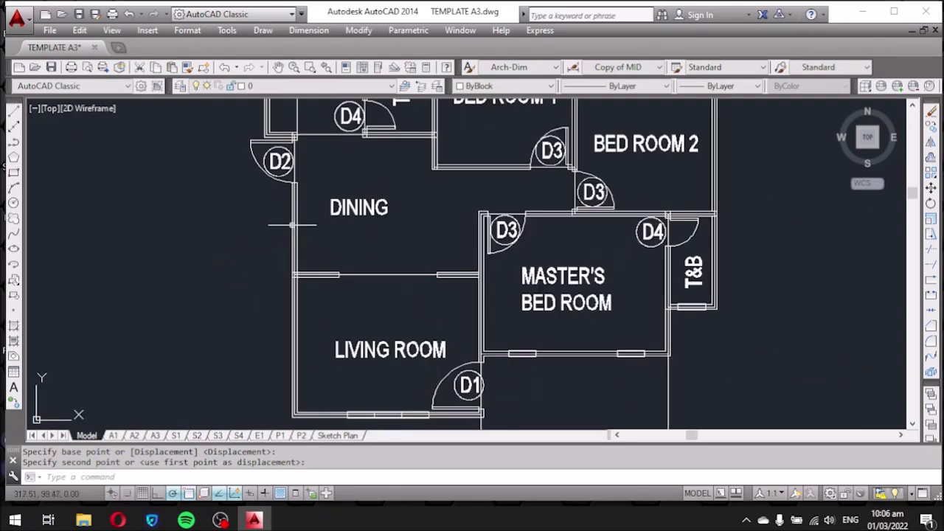
scroll(537, 344, up, 4)
click(452, 340)
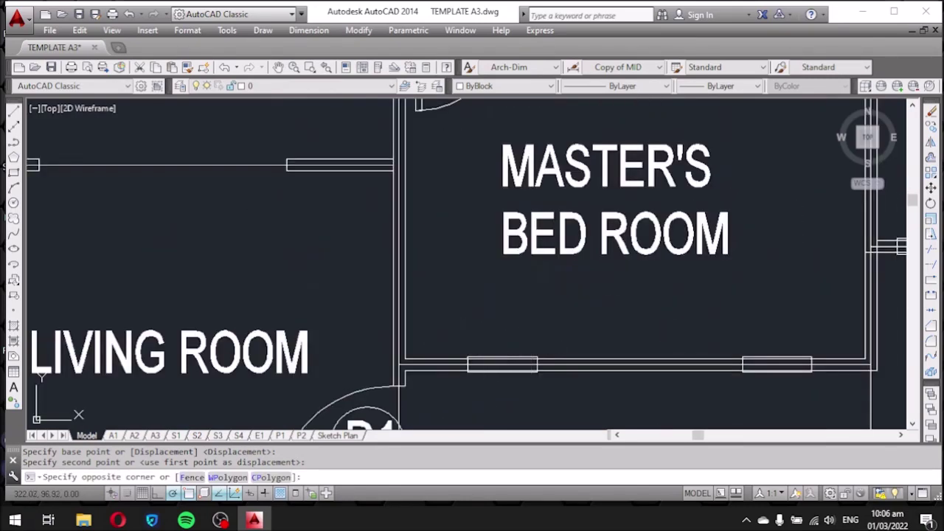
Copy the master bedroom's wall window to open space left of the dining room.
click(558, 392)
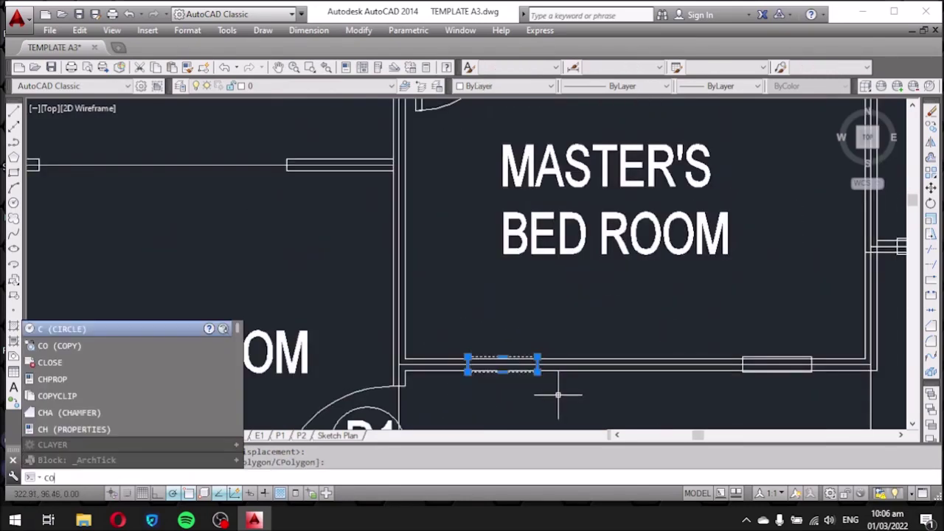
text(o)
key(Return)
click(558, 395)
scroll(617, 343, down, 5)
scroll(413, 255, up, 2)
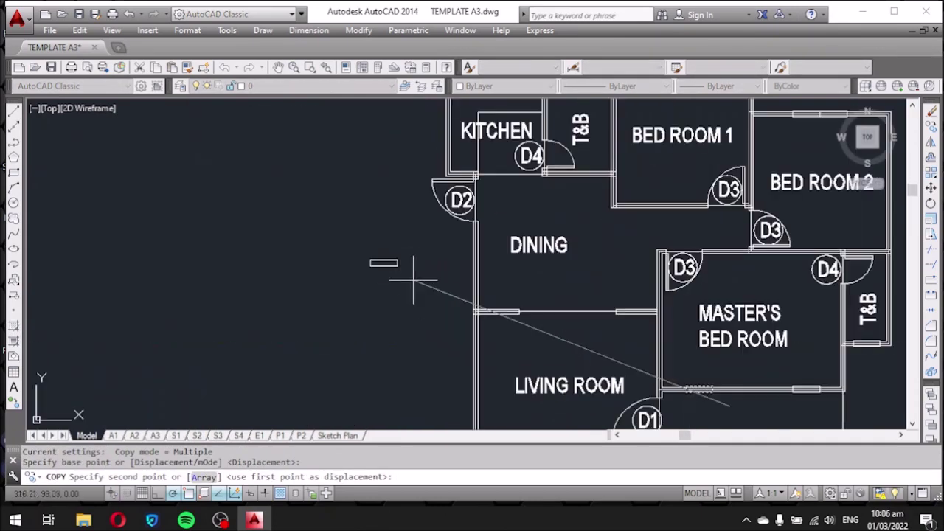
click(432, 314)
key(Escape)
scroll(402, 295, up, 3)
Rotate the copied window 90° so it stands upright.
click(333, 286)
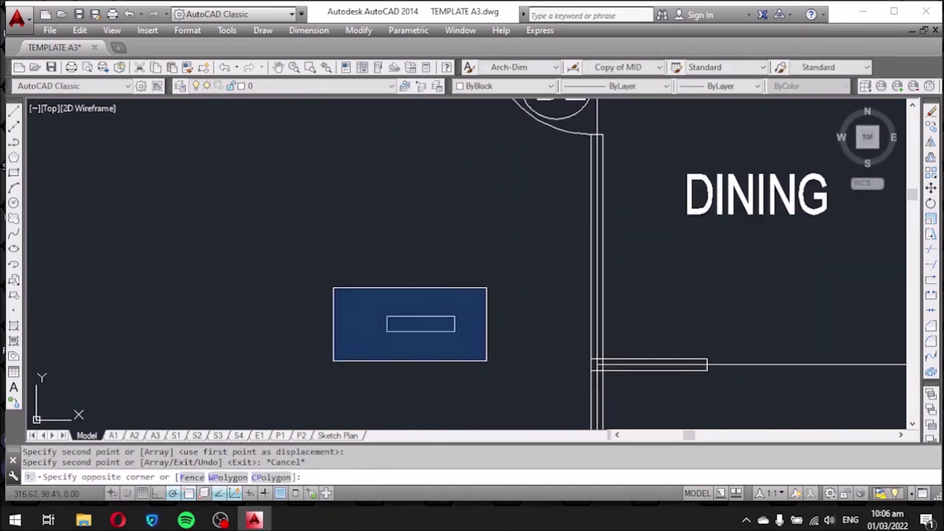
click(491, 364)
text(RO)
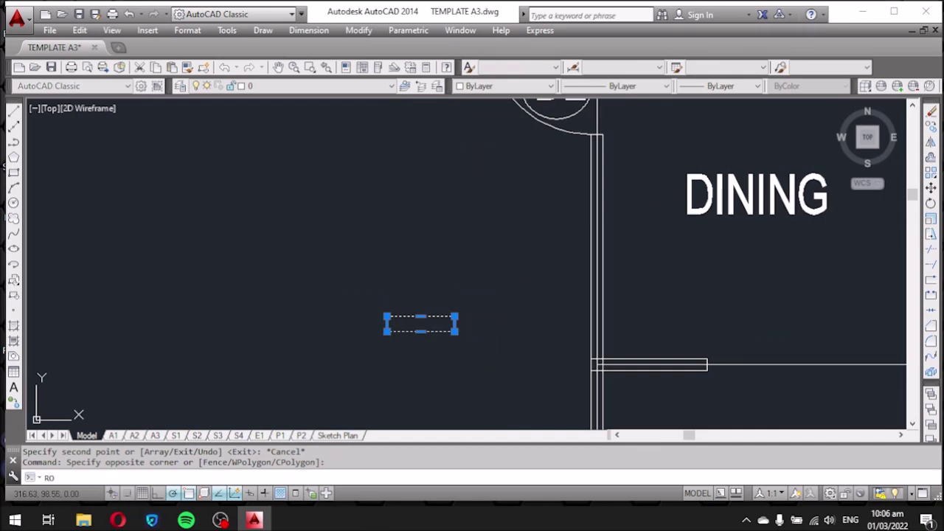
key(Return)
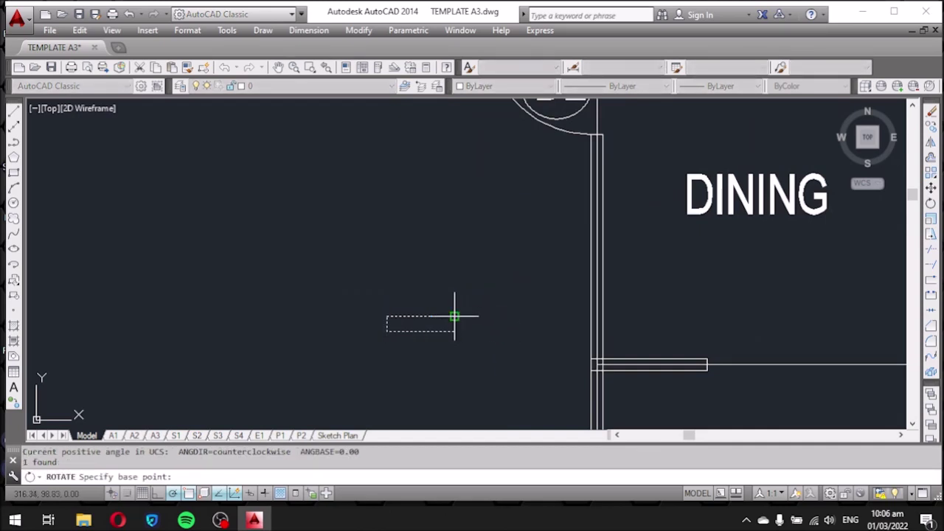
click(455, 316)
click(443, 374)
Move the upright window against the dining room's left wall.
click(446, 286)
click(392, 229)
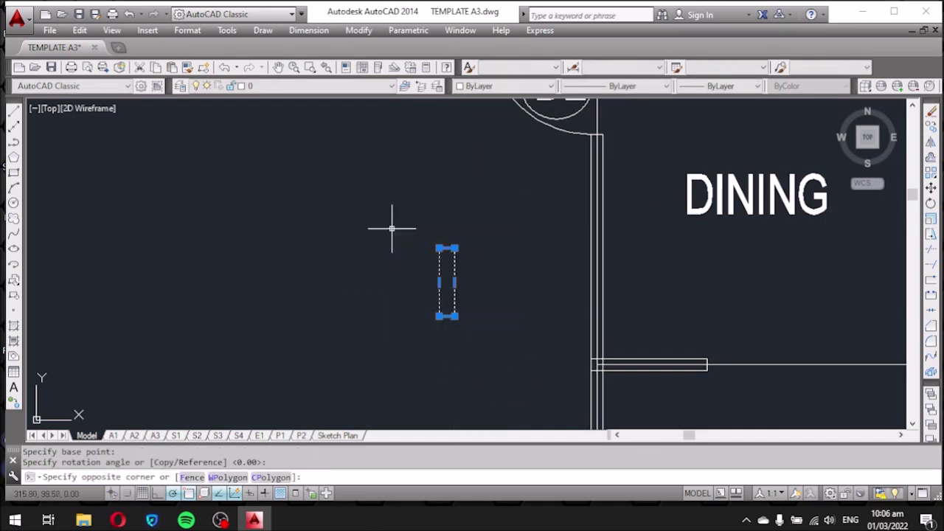
click(390, 297)
text(m)
key(Return)
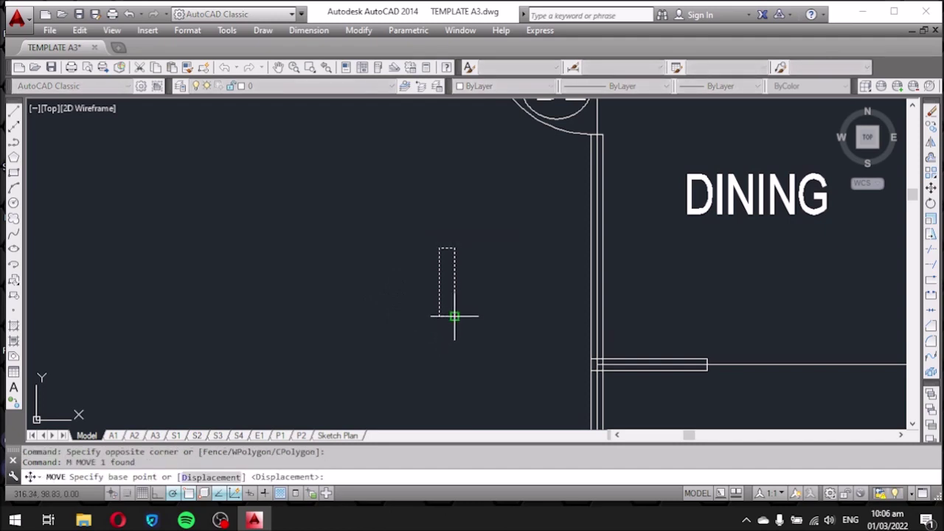
click(455, 316)
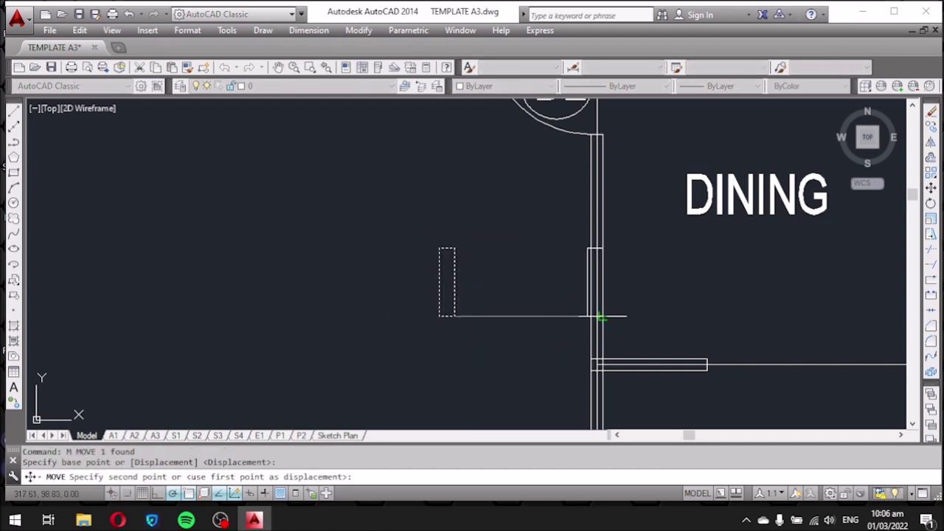
click(602, 317)
scroll(612, 301, up, 2)
Nudge the window into its final position within the dining room's left wall below D2.
click(524, 181)
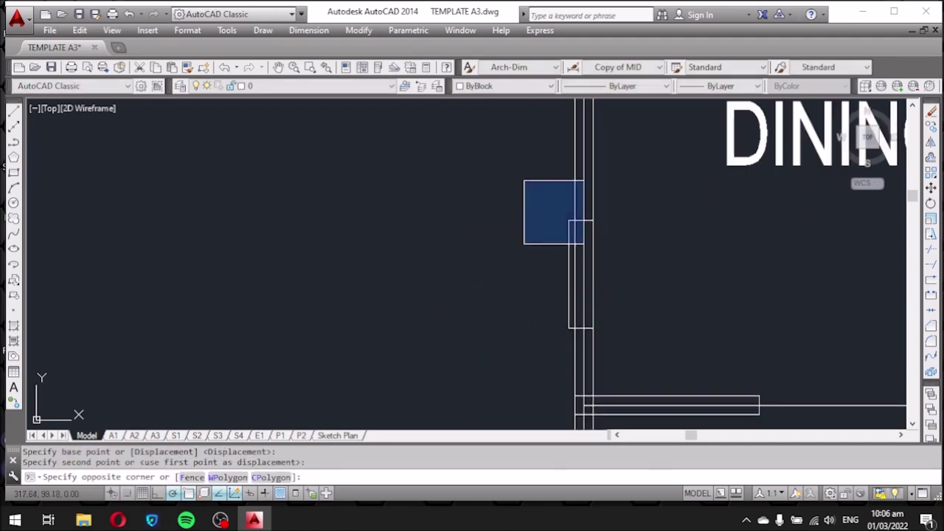
click(672, 351)
text(m)
key(Return)
click(632, 310)
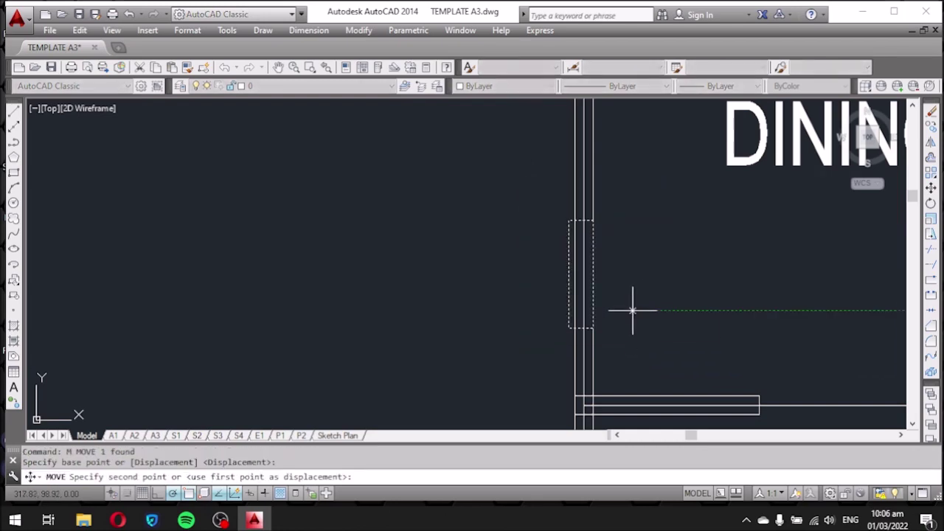
click(608, 290)
click(520, 214)
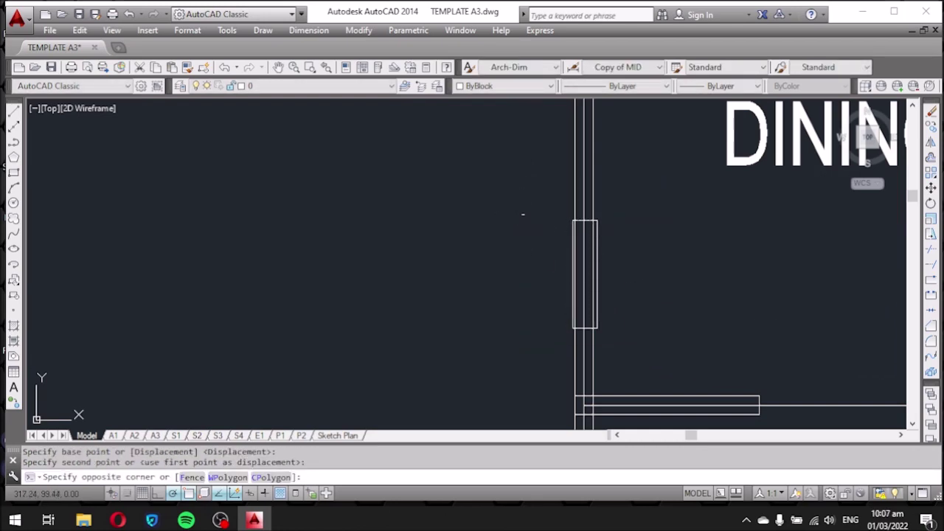
click(643, 343)
text(m)
key(Return)
click(665, 337)
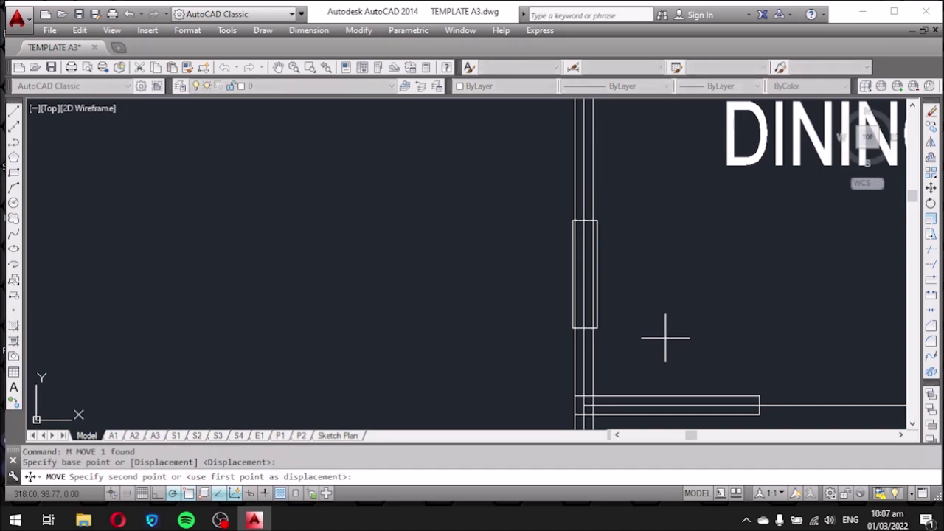
click(666, 333)
scroll(475, 264, down, 3)
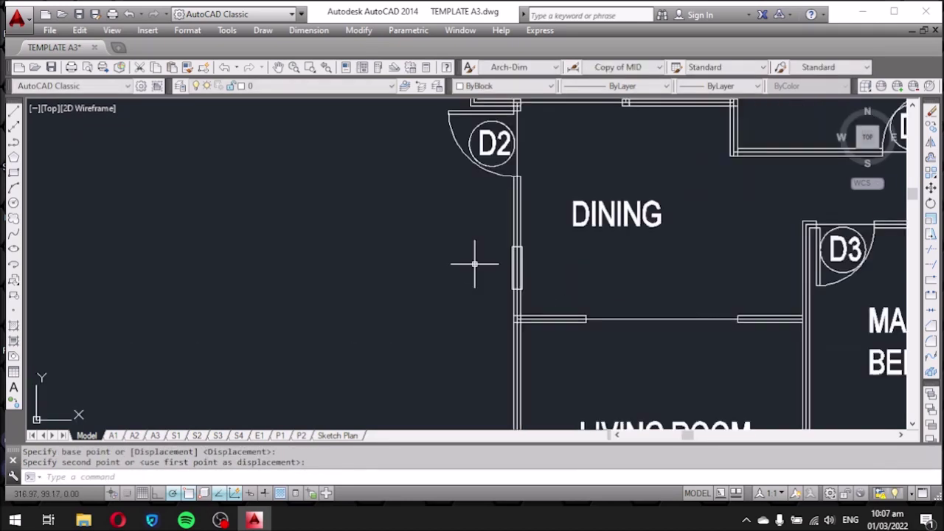
Shift the dining wall window slightly to the right.
scroll(542, 303, up, 2)
scroll(516, 317, up, 4)
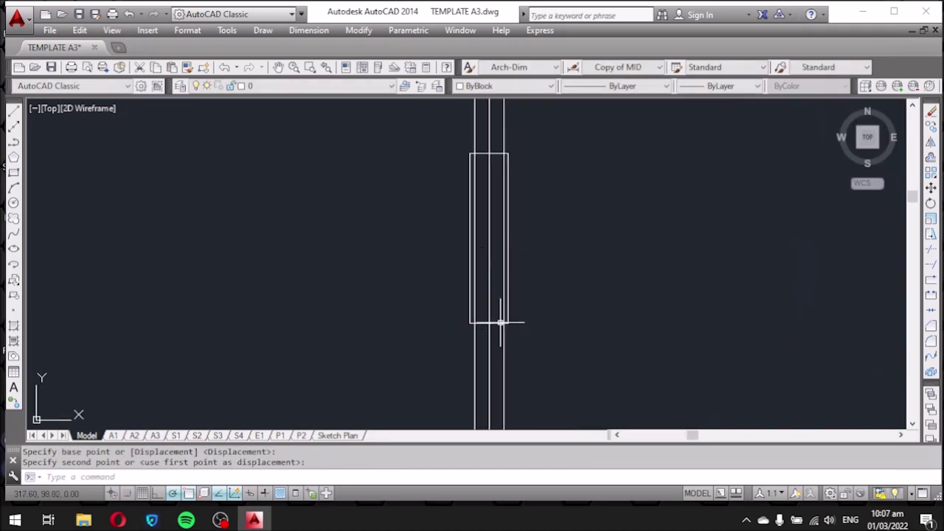
click(500, 323)
text(m)
key(Return)
scroll(491, 326, up, 4)
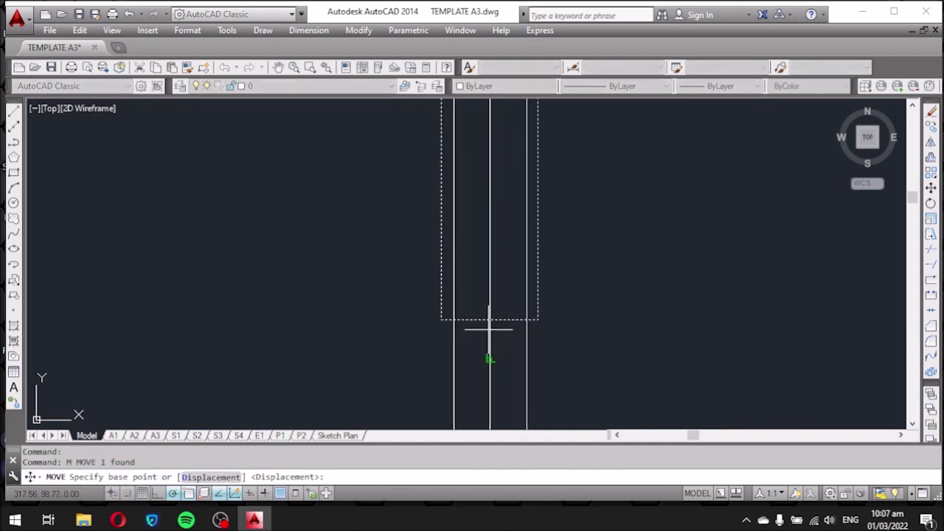
click(490, 320)
click(509, 319)
Move the dining wall window back left to its final spot in the wall.
click(510, 319)
click(506, 331)
text(m)
key(Return)
click(509, 319)
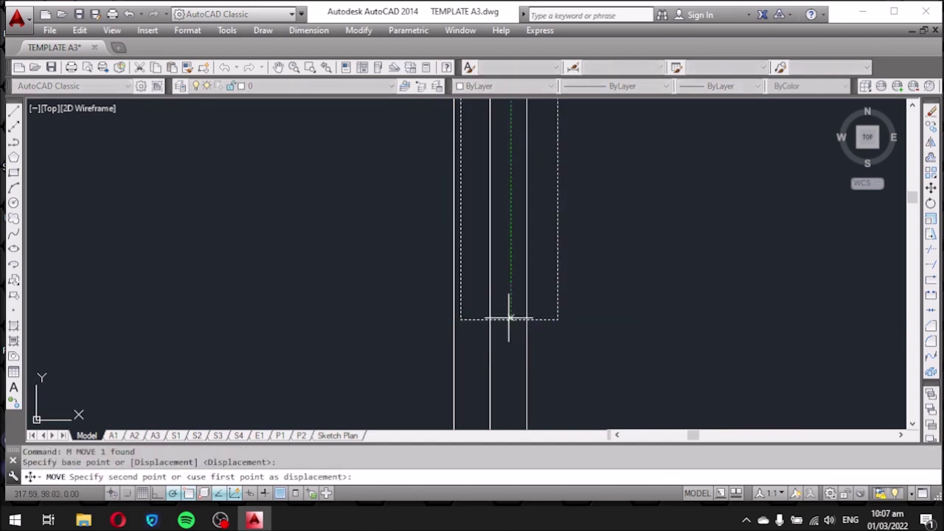
click(489, 319)
scroll(428, 302, down, 1)
scroll(361, 294, down, 2)
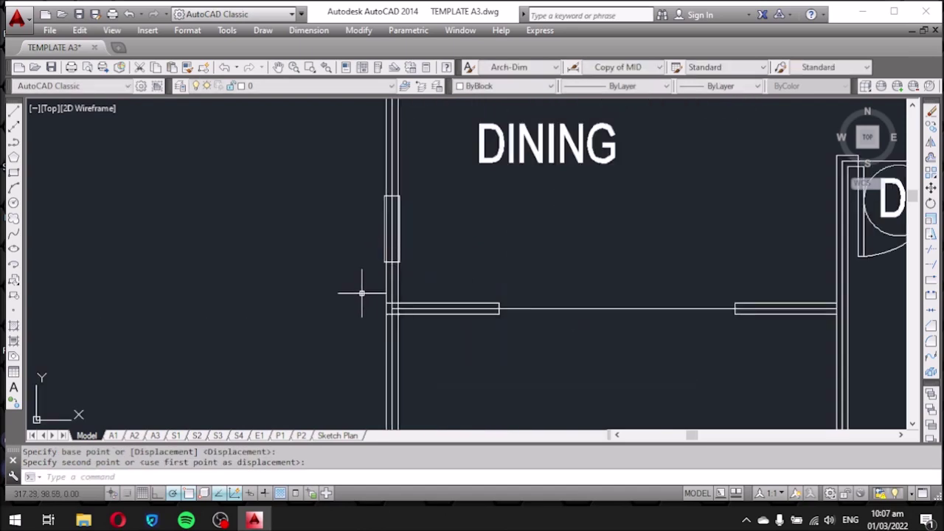
scroll(362, 294, up, 4)
Mirror the dining wall window, keeping the original, into the living room's left wall.
click(399, 260)
scroll(201, 277, down, 2)
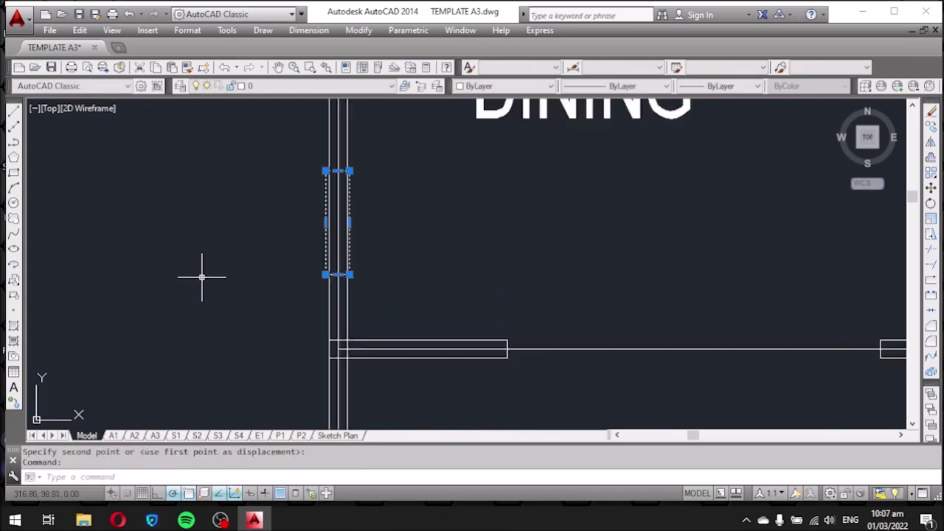
text(Mi)
key(Return)
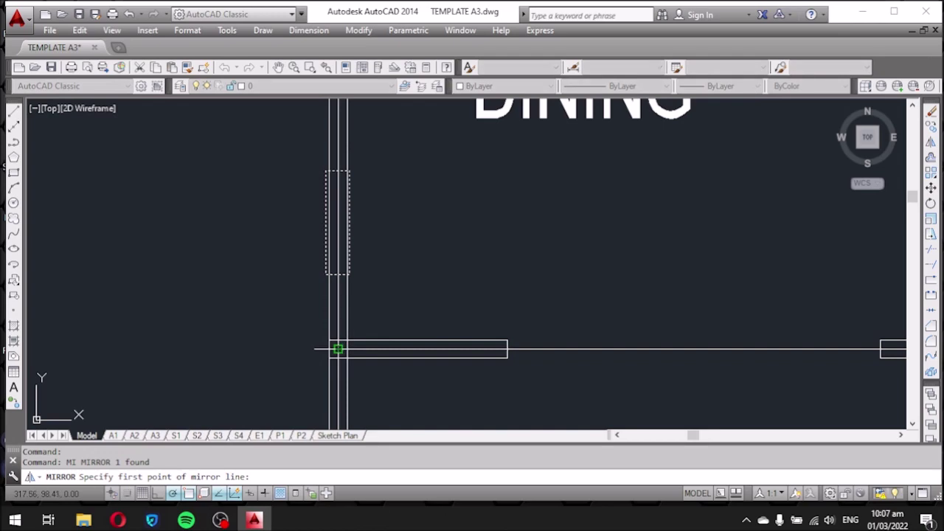
click(338, 349)
click(239, 344)
key(Return)
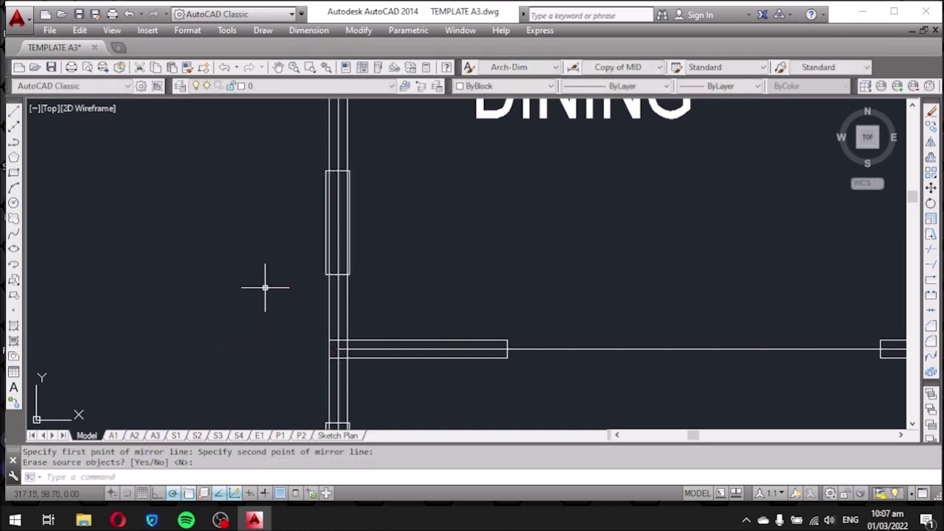
scroll(265, 288, down, 5)
scroll(302, 311, up, 2)
scroll(314, 316, up, 2)
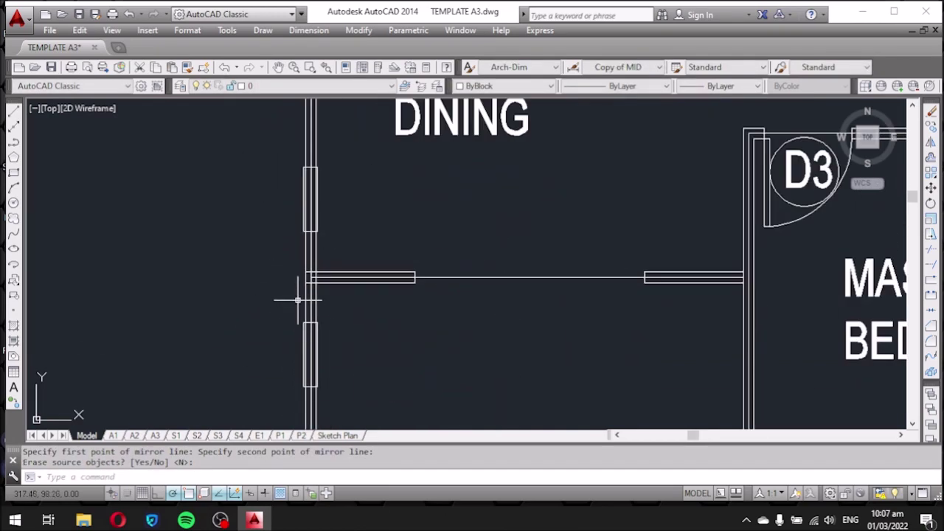
scroll(347, 295, down, 3)
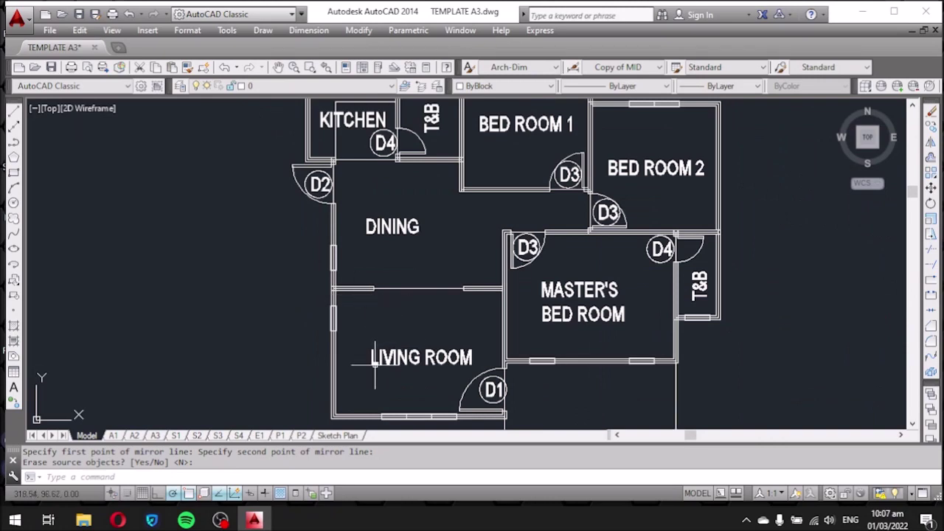
Clear the wall-line selection and pan to show door D4 above DINING.
middle_drag(375, 361, 375, 236)
scroll(439, 302, up, 4)
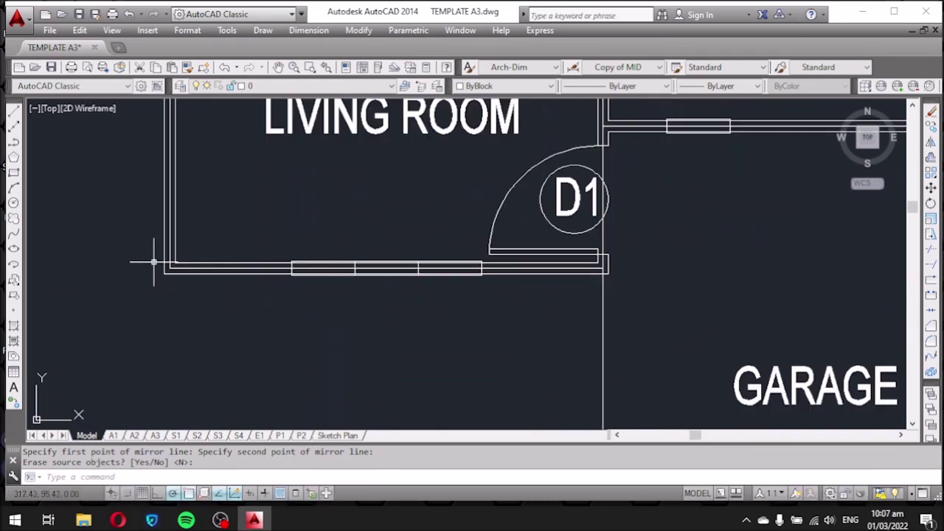
scroll(159, 261, up, 2)
key(Return)
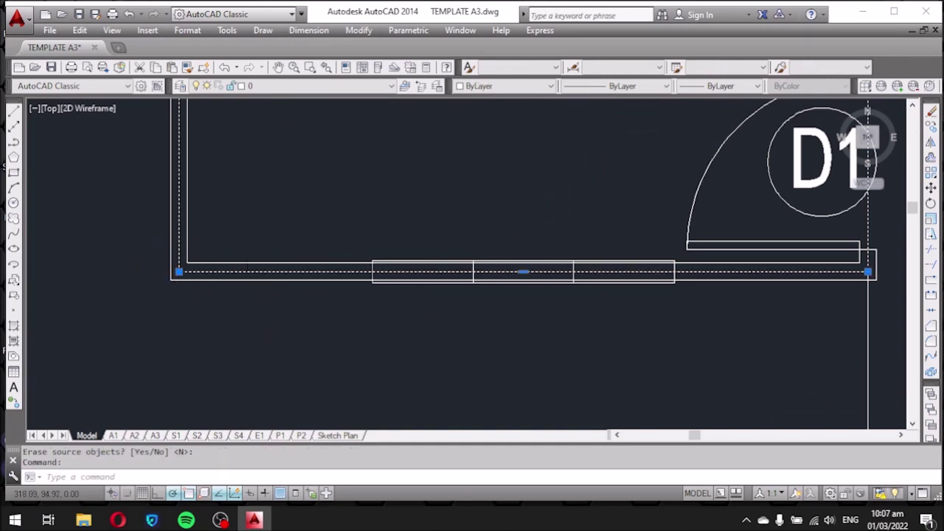
scroll(267, 354, down, 4)
scroll(269, 354, down, 3)
scroll(246, 284, up, 7)
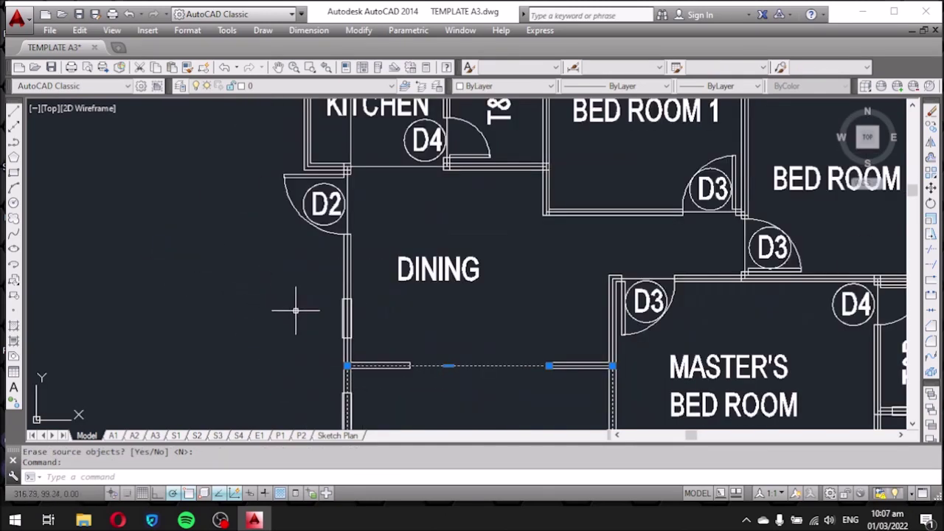
scroll(332, 295, up, 2)
click(358, 247)
key(Escape)
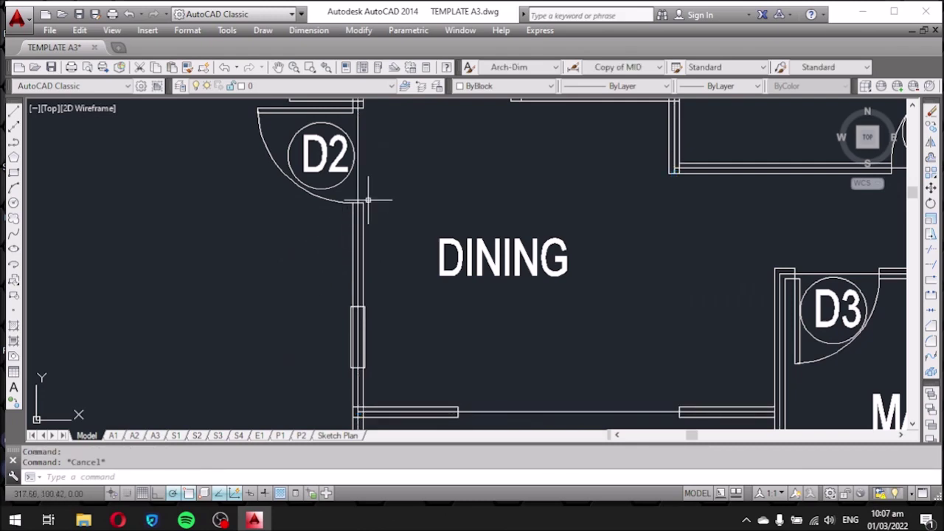
middle_drag(361, 210, 363, 273)
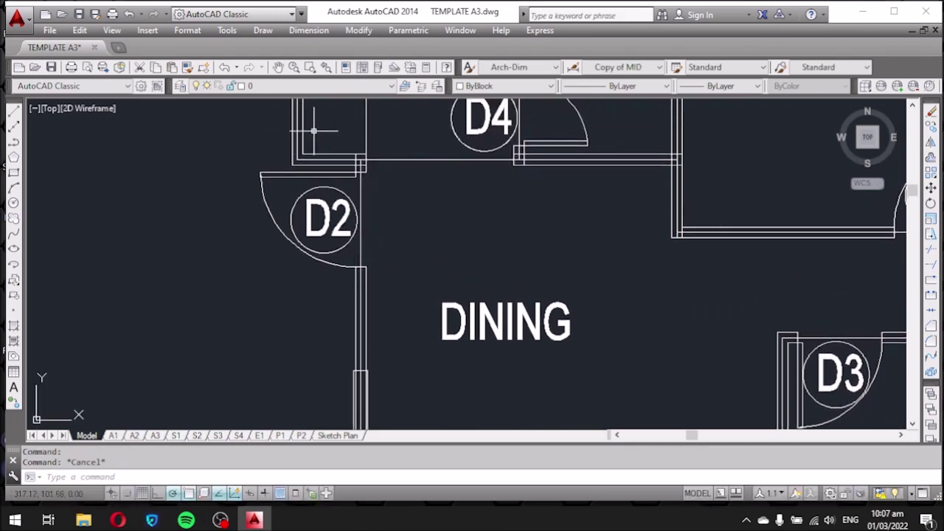
Start TRIM with all objects as cutting edges and trim the wall corner at D4.
scroll(315, 141, down, 4)
scroll(447, 367, up, 2)
scroll(411, 367, up, 2)
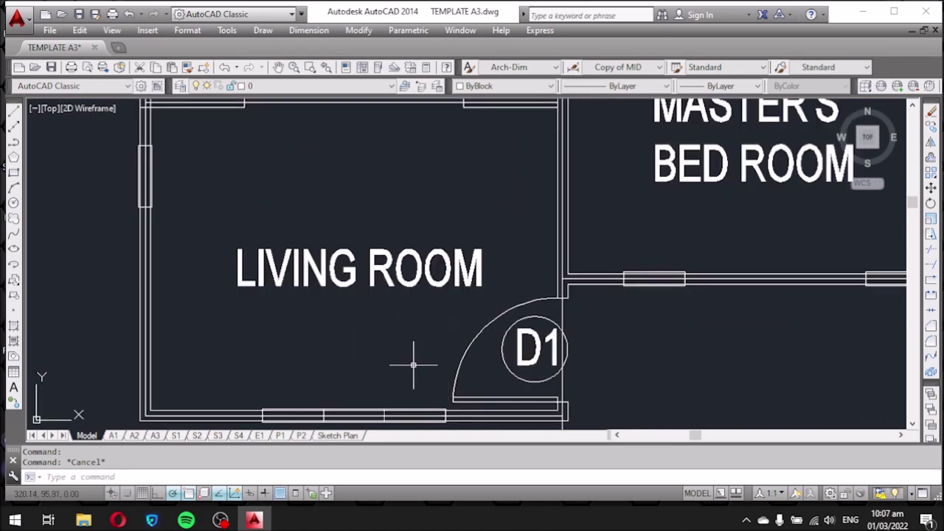
text(tr)
key(Return)
scroll(545, 413, up, 2)
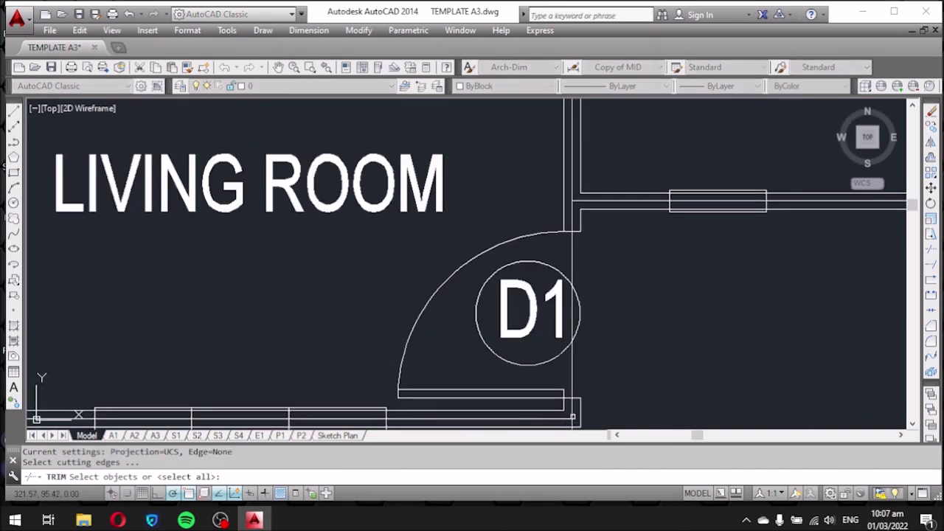
key(Return)
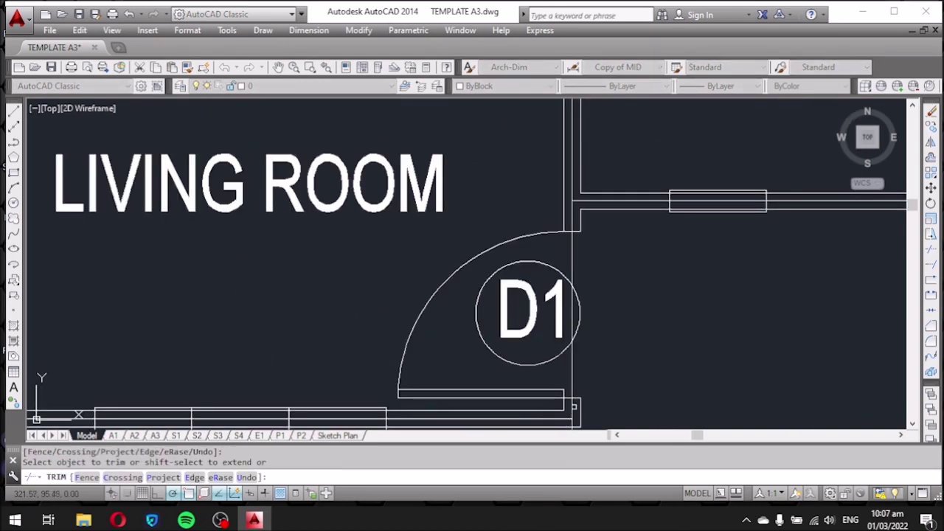
scroll(565, 420, down, 2)
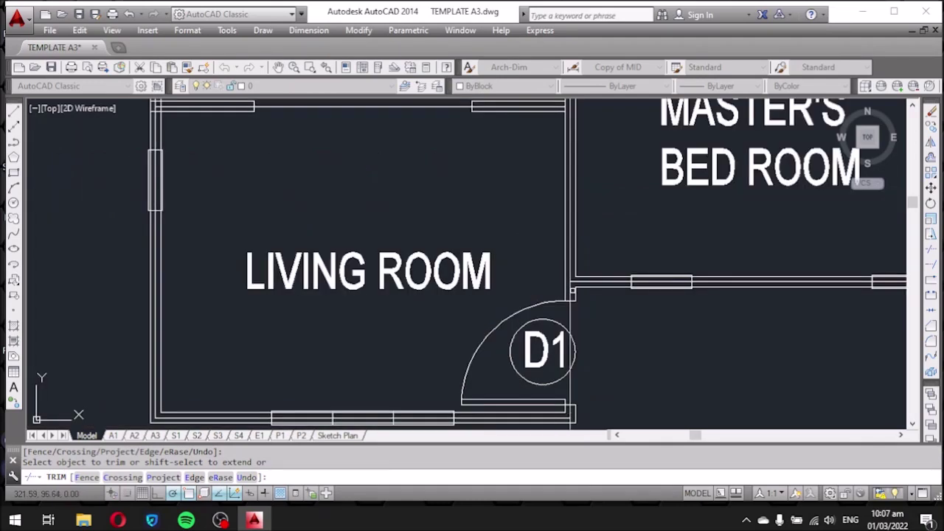
scroll(646, 302, down, 3)
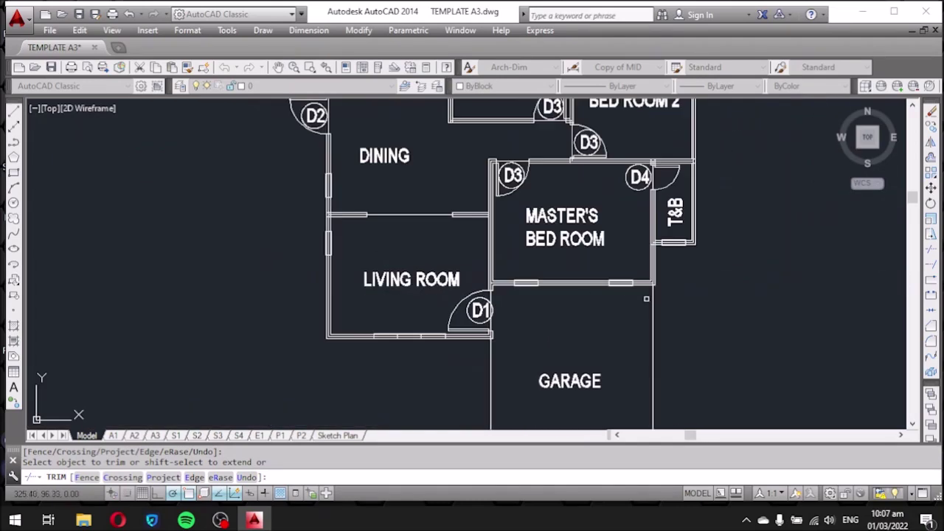
scroll(646, 278, up, 6)
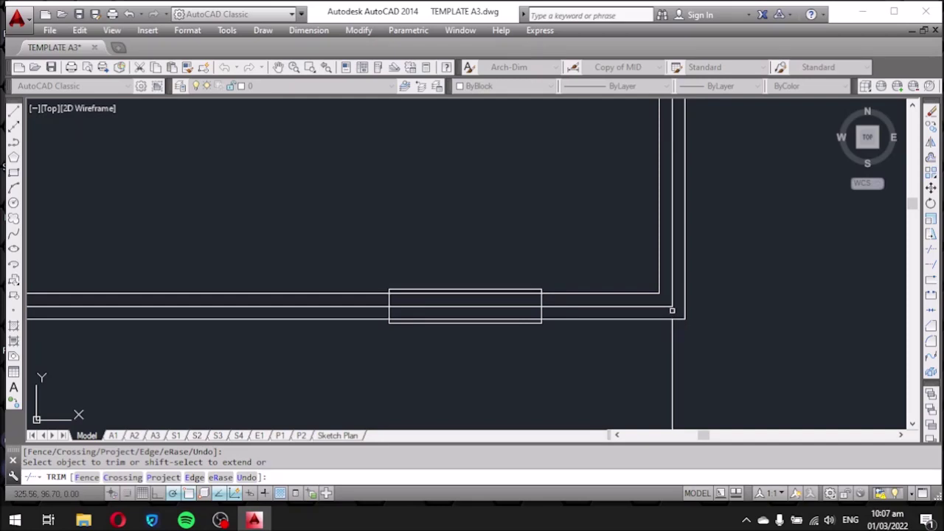
scroll(672, 311, down, 5)
scroll(622, 347, down, 3)
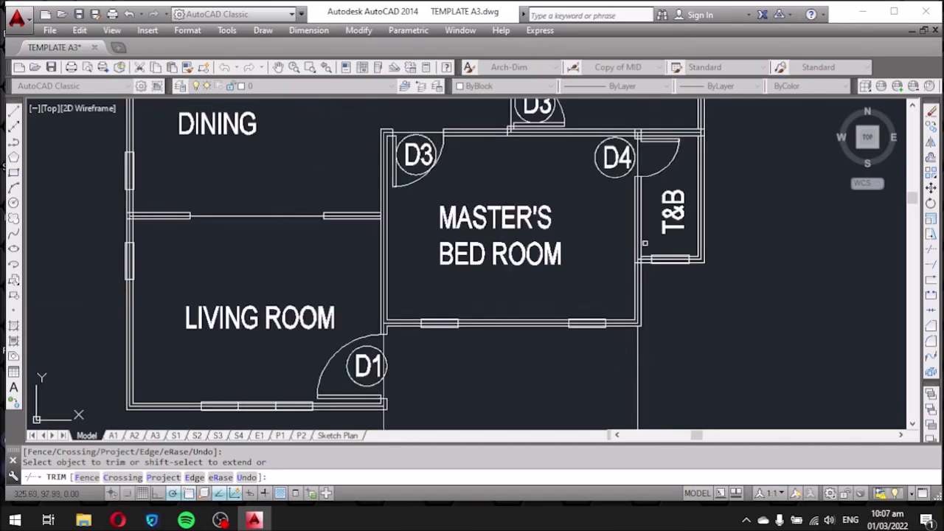
scroll(639, 137, up, 5)
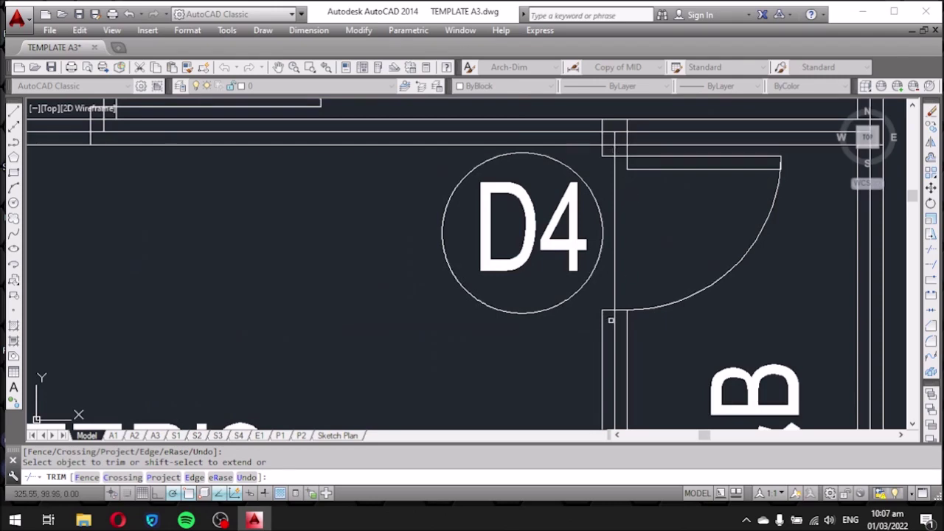
click(611, 319)
click(619, 328)
scroll(600, 354, down, 5)
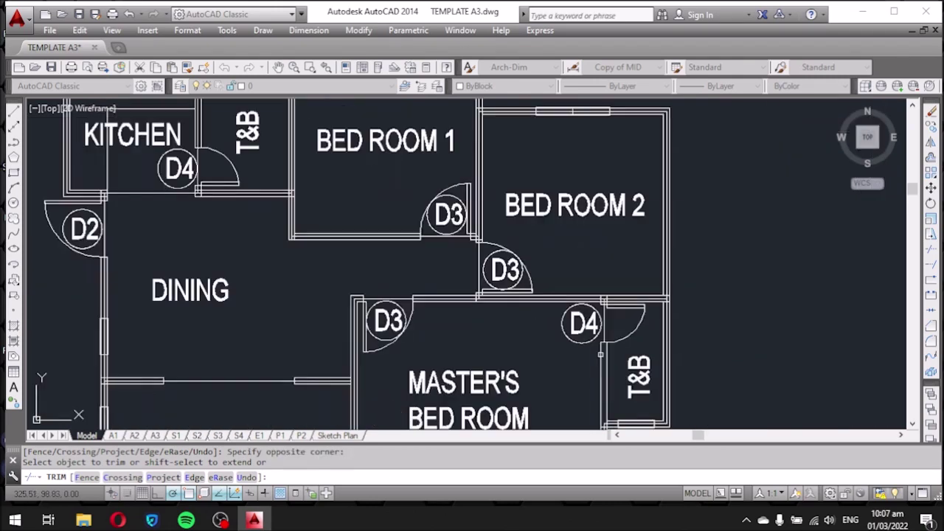
scroll(472, 251, up, 5)
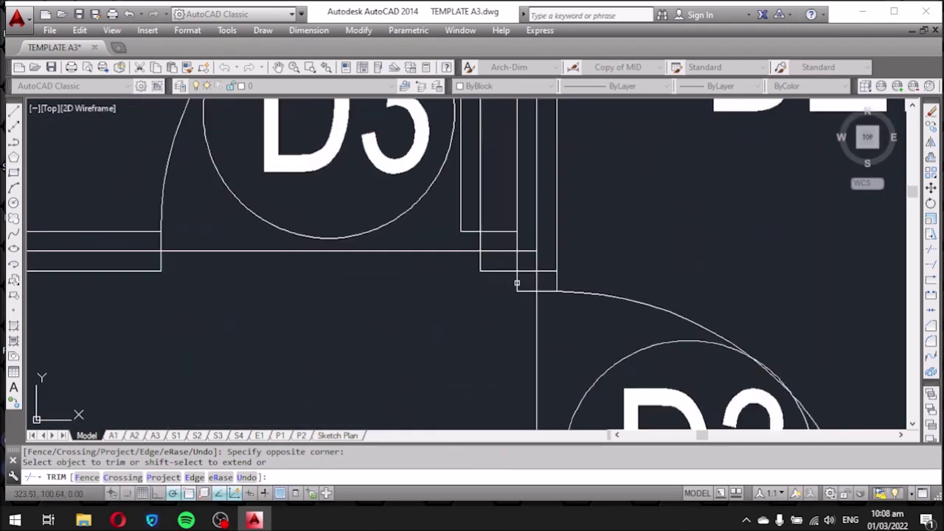
scroll(536, 270, down, 4)
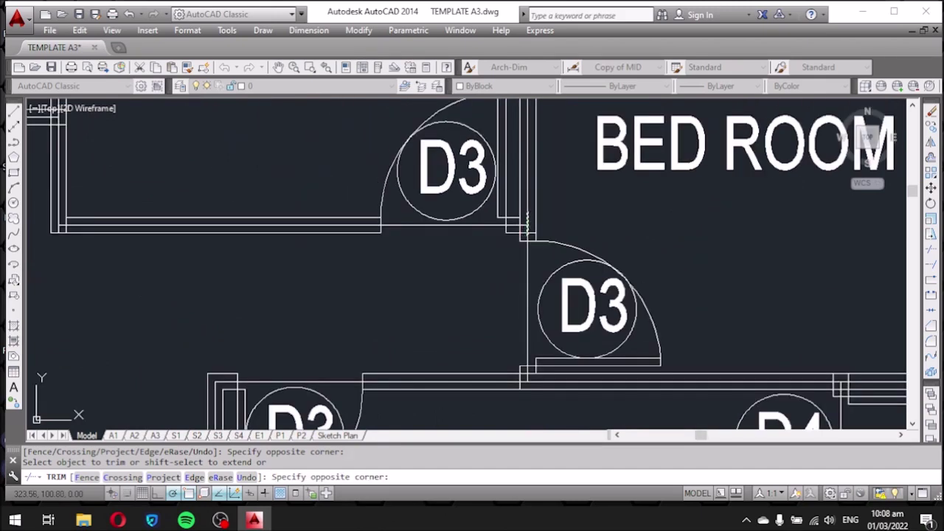
Trim the leftover wall stubs at the D3 door corner and below door D3.
click(526, 236)
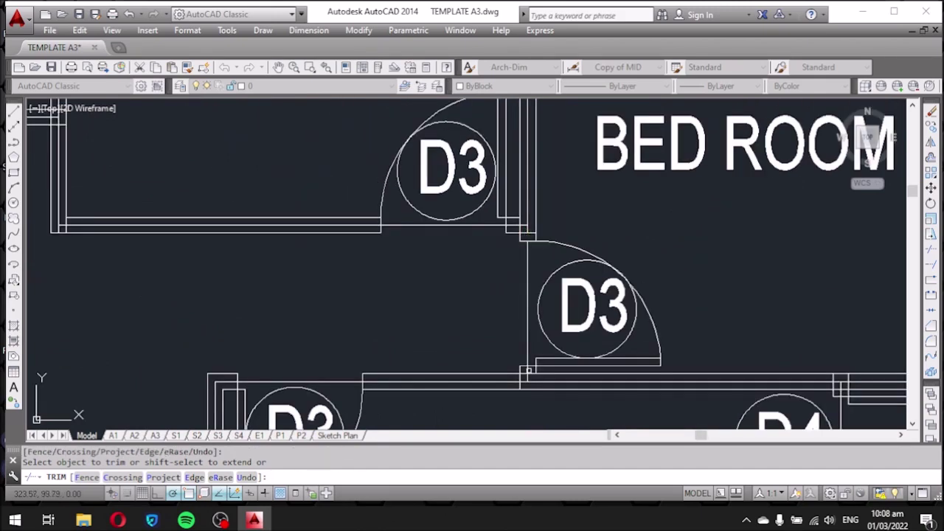
scroll(514, 389, up, 3)
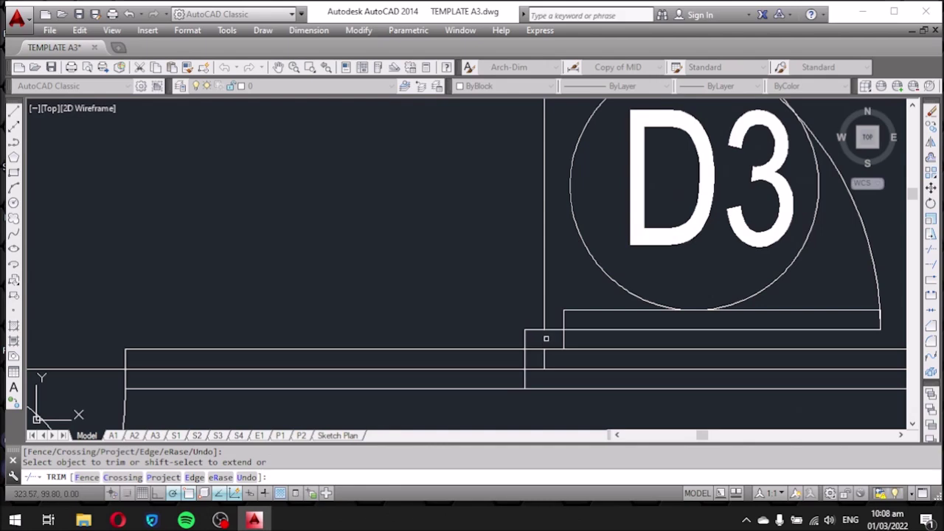
scroll(546, 338, down, 3)
click(394, 357)
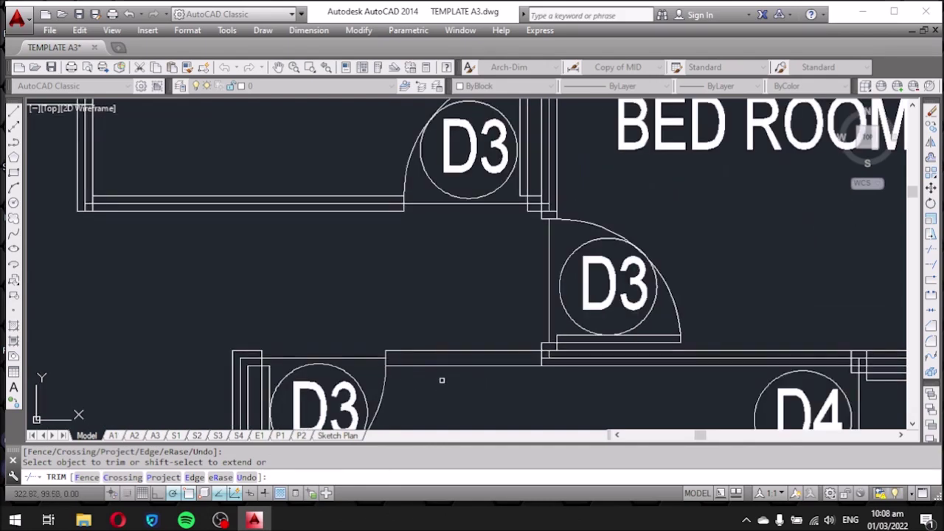
scroll(388, 384, down, 4)
scroll(336, 368, up, 5)
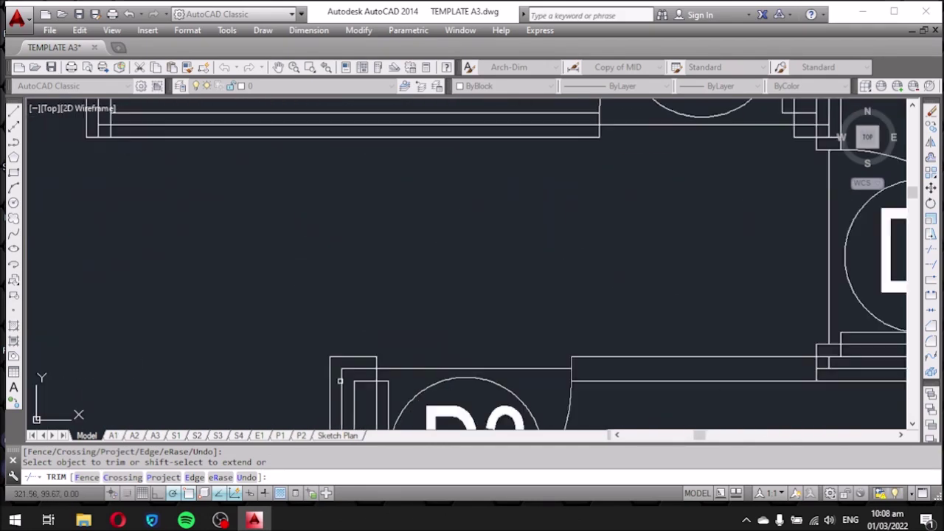
click(359, 367)
scroll(443, 298, down, 3)
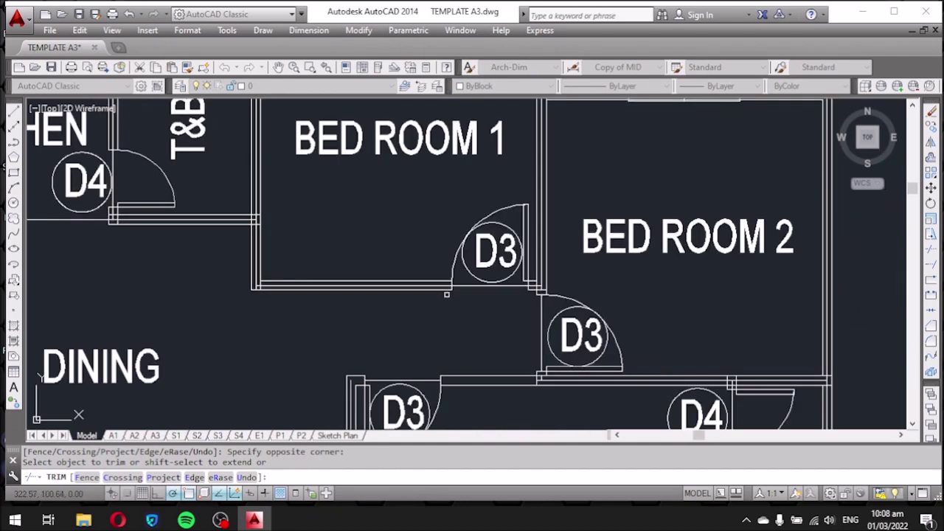
scroll(449, 277, up, 3)
click(430, 303)
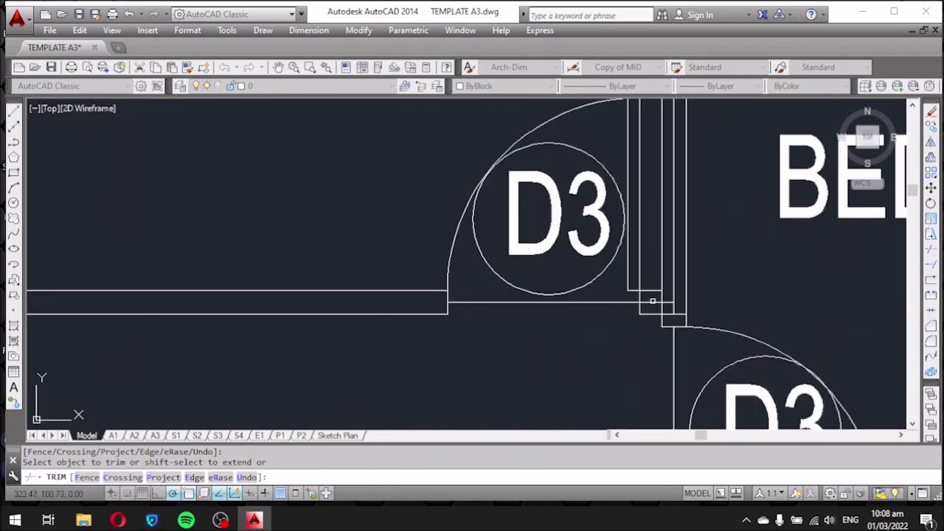
scroll(674, 297, down, 5)
scroll(504, 275, up, 5)
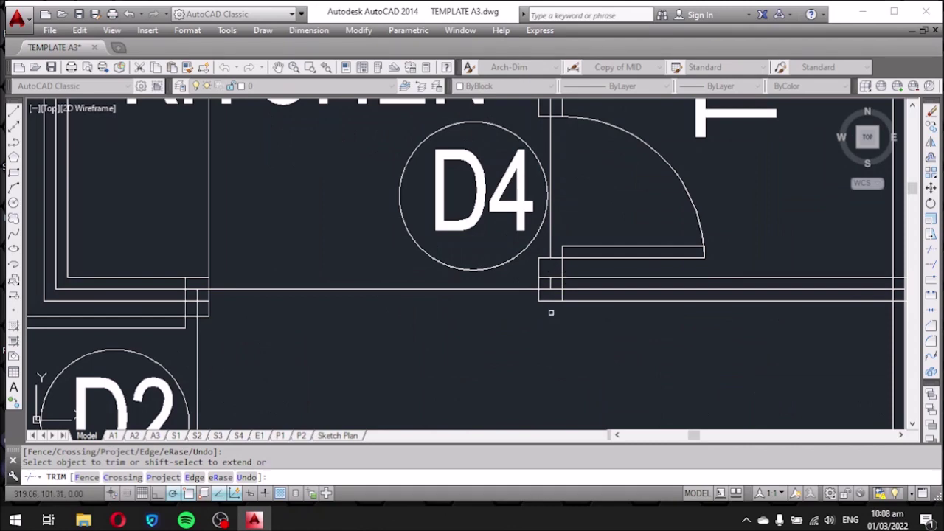
scroll(550, 302, down, 5)
scroll(541, 214, up, 6)
Trim the wall lines above the kitchen D4 door arc.
click(575, 269)
click(562, 275)
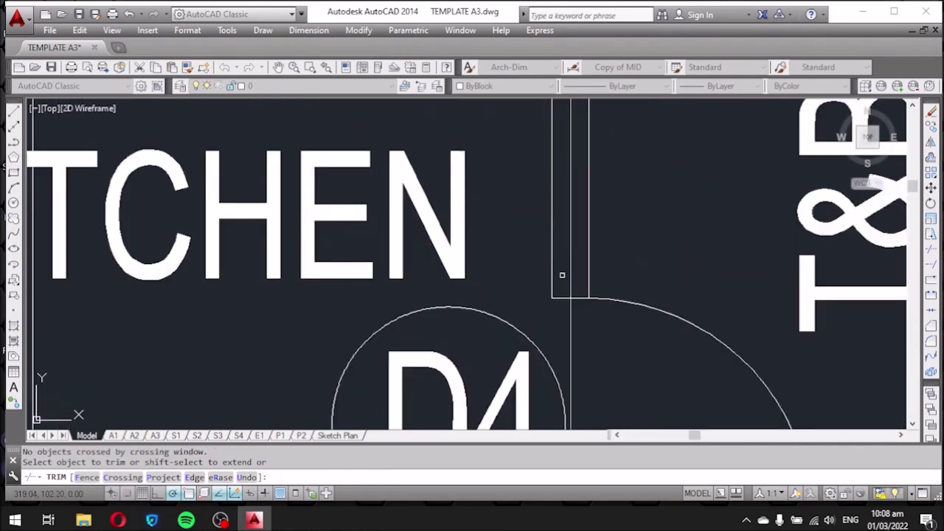
click(569, 263)
scroll(570, 264, down, 4)
scroll(510, 269, down, 1)
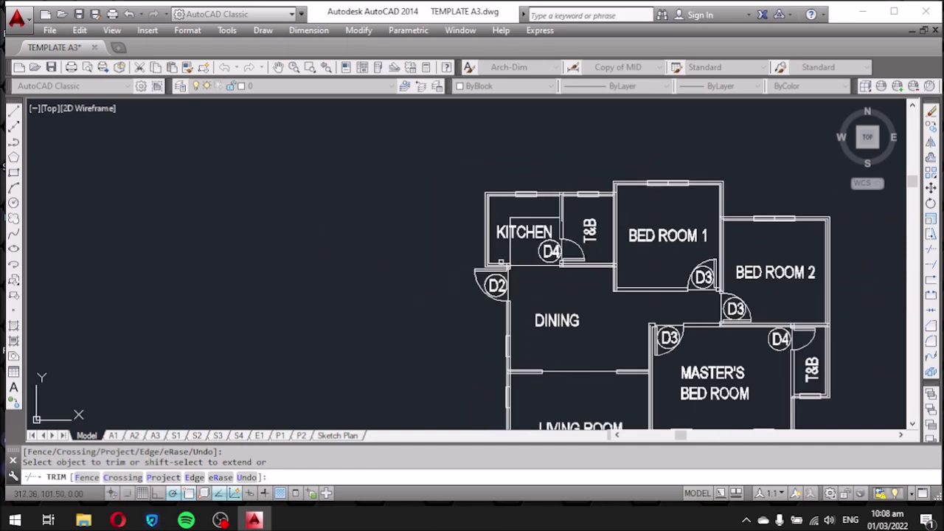
scroll(514, 286, up, 5)
scroll(510, 276, down, 2)
scroll(499, 260, down, 2)
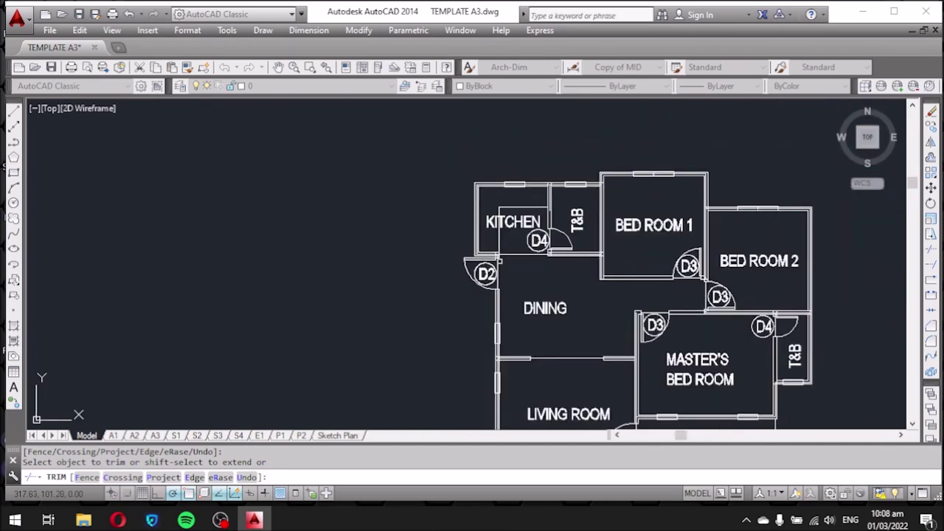
Review the dining–living wall junction and the whole plan, then end TRIM.
middle_drag(501, 364, 489, 281)
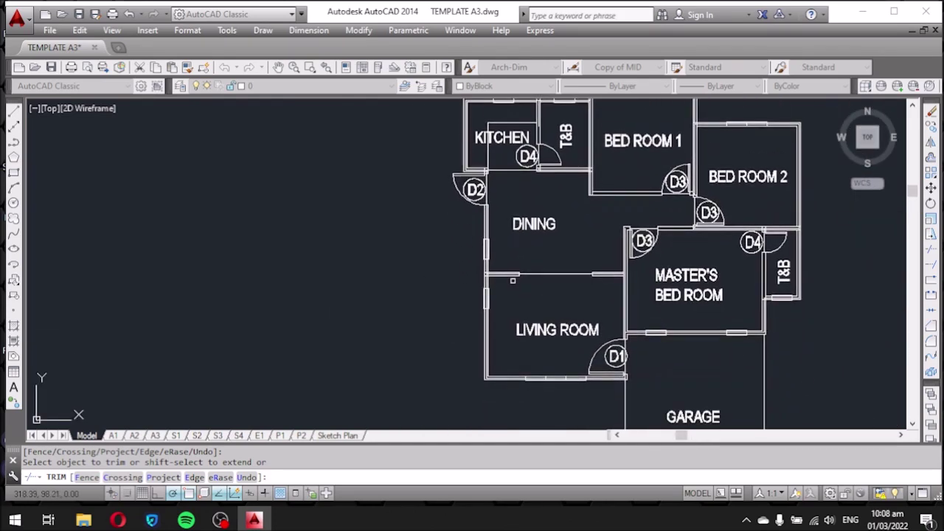
scroll(513, 280, up, 4)
scroll(446, 328, up, 5)
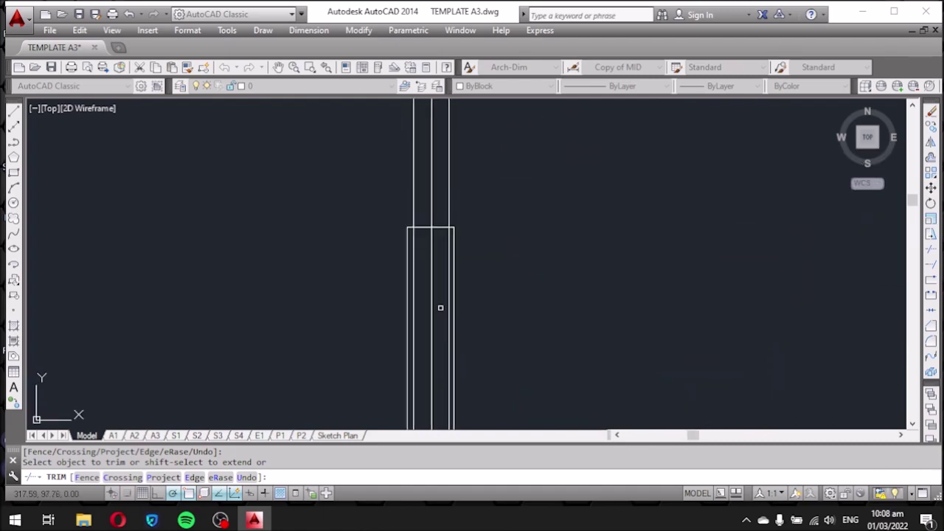
scroll(438, 308, down, 7)
scroll(649, 405, up, 4)
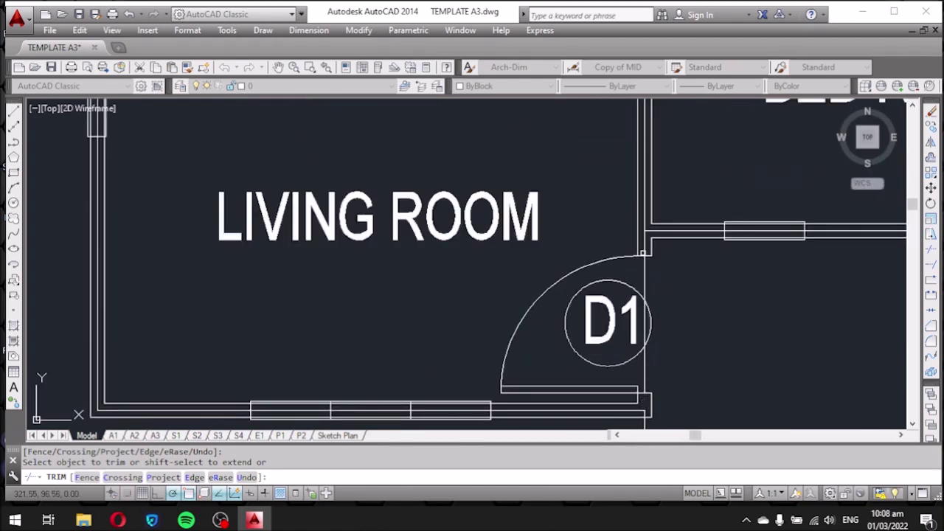
scroll(480, 251, down, 4)
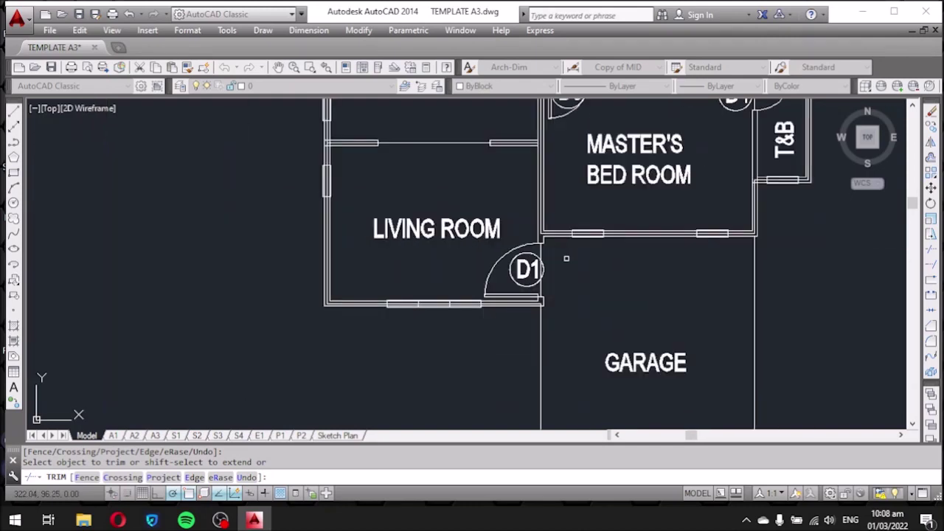
middle_drag(567, 258, 529, 369)
scroll(550, 221, down, 4)
scroll(552, 231, up, 2)
scroll(542, 250, up, 2)
scroll(540, 257, up, 2)
scroll(539, 257, down, 2)
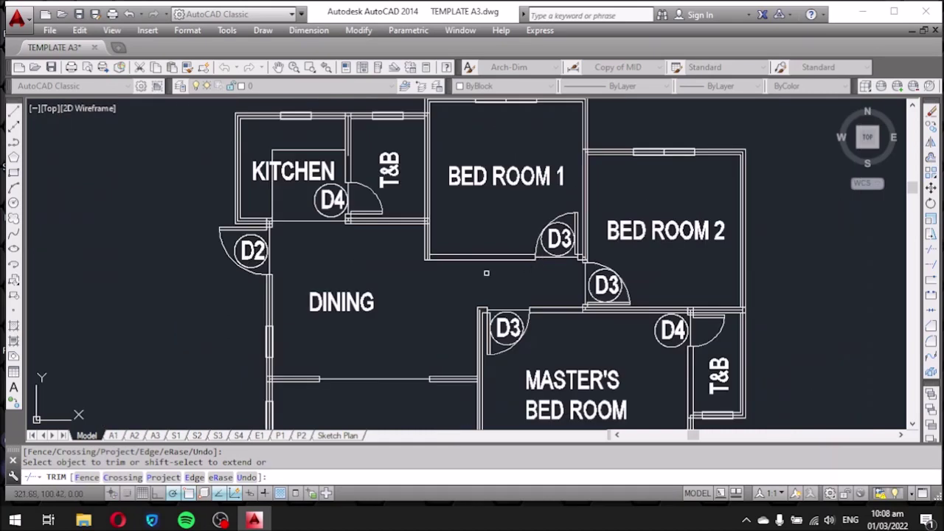
key(Escape)
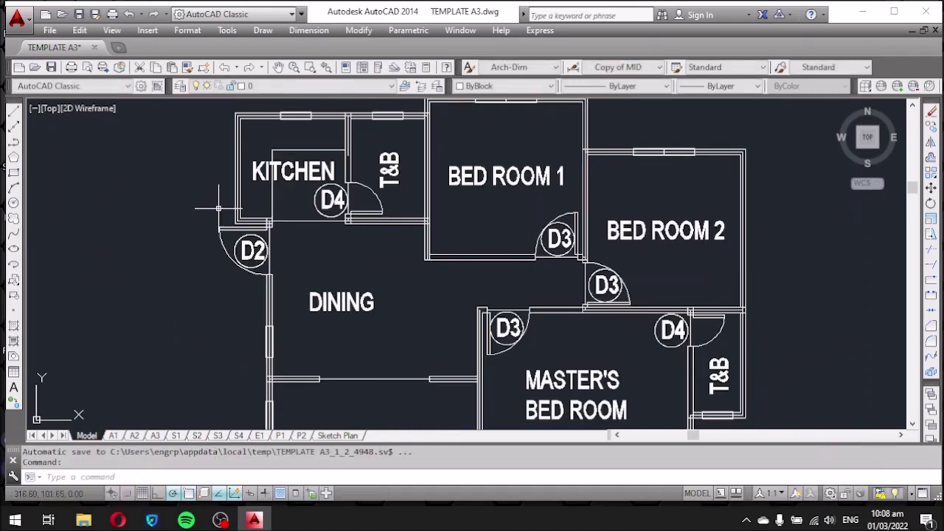
scroll(277, 223, up, 6)
text(tr)
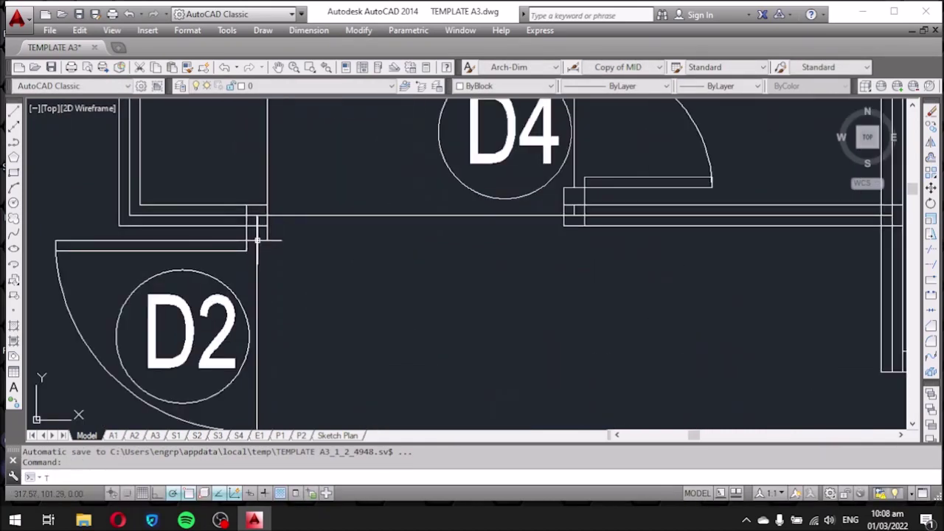
key(Return)
key(Return)
scroll(279, 222, down, 4)
scroll(278, 277, up, 2)
scroll(291, 313, up, 2)
click(296, 313)
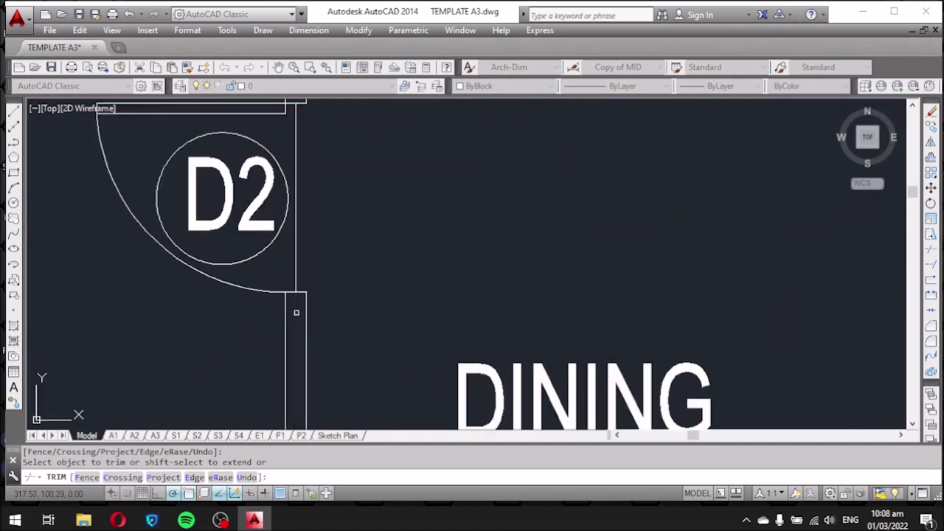
scroll(308, 303, down, 4)
key(Escape)
middle_drag(267, 221, 271, 245)
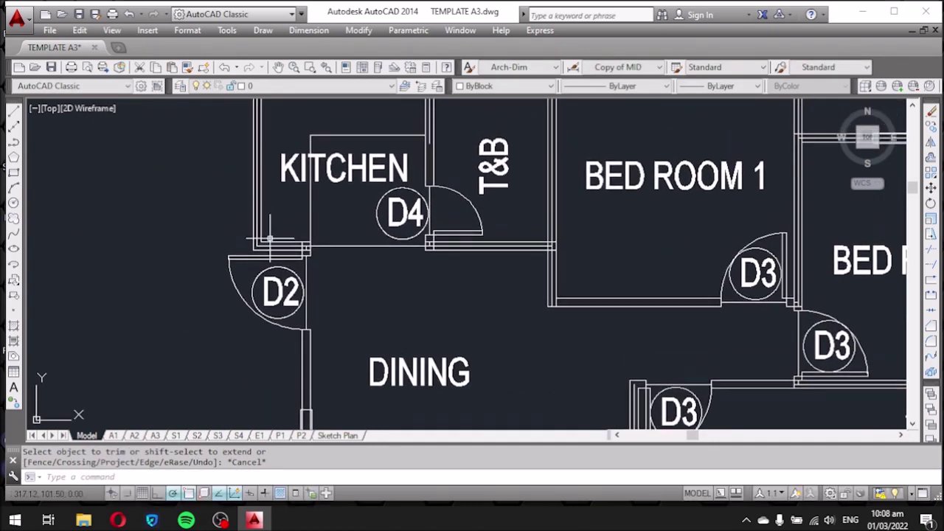
click(271, 246)
scroll(251, 224, up, 4)
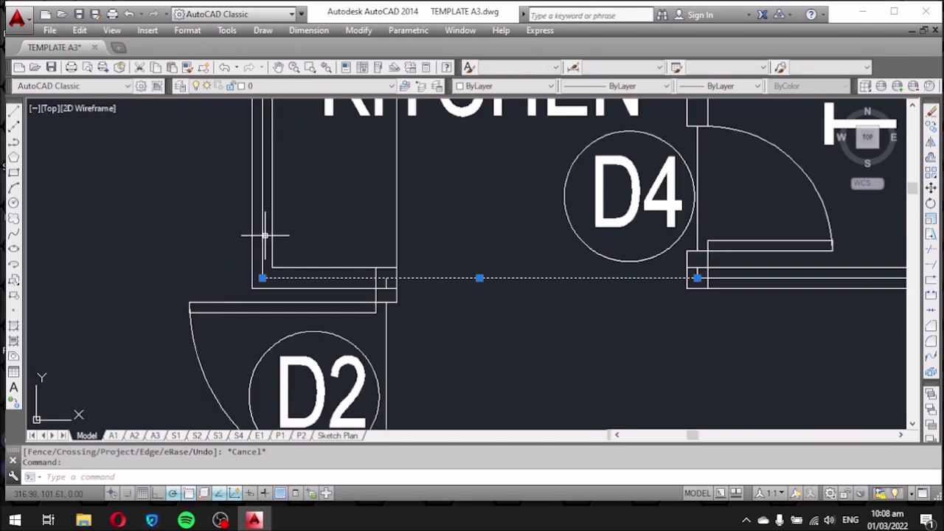
key(Escape)
scroll(253, 236, down, 2)
scroll(248, 233, down, 4)
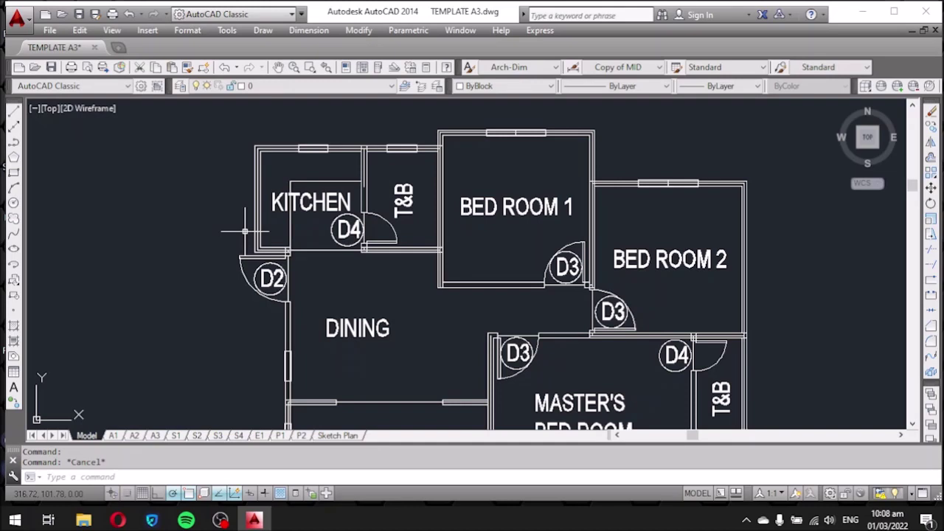
scroll(280, 217, down, 2)
scroll(290, 222, down, 4)
scroll(288, 265, up, 7)
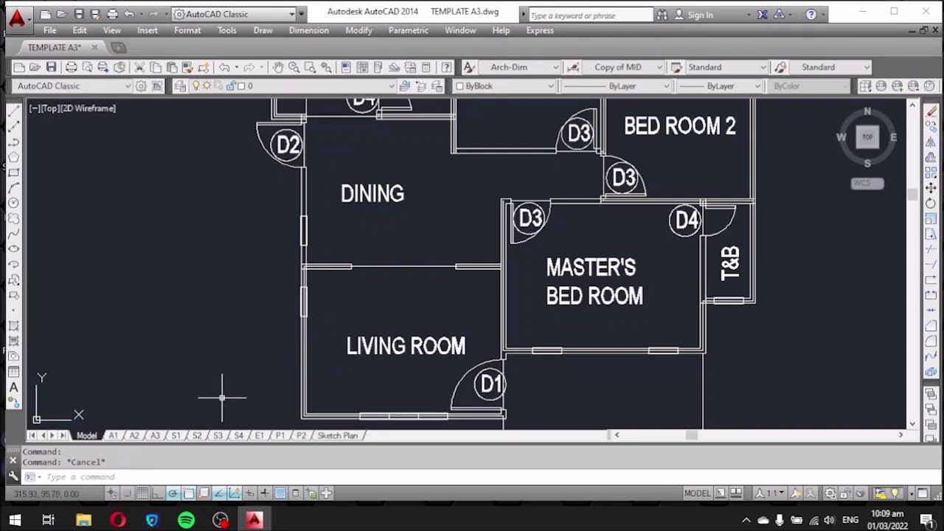
Switch to the A3 layout and frame the whole floor plan within the sheet border.
click(155, 435)
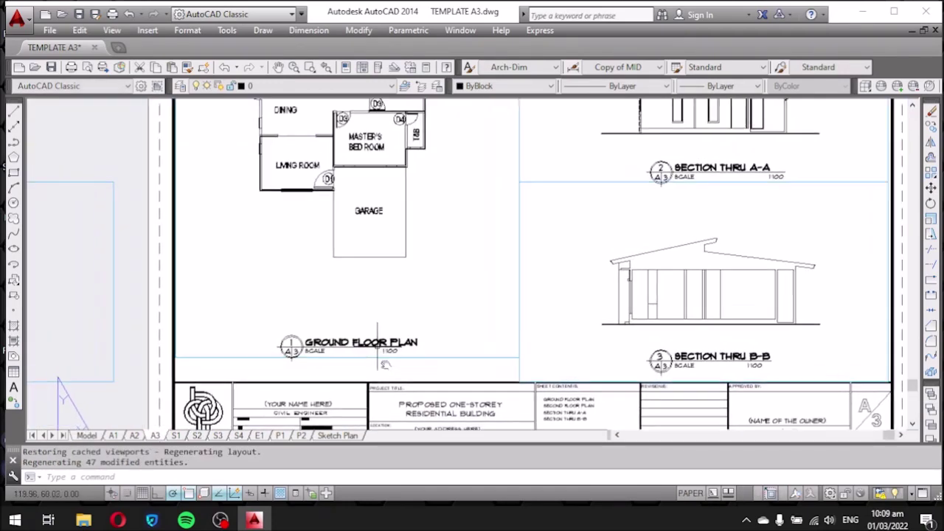
middle_drag(344, 259, 346, 355)
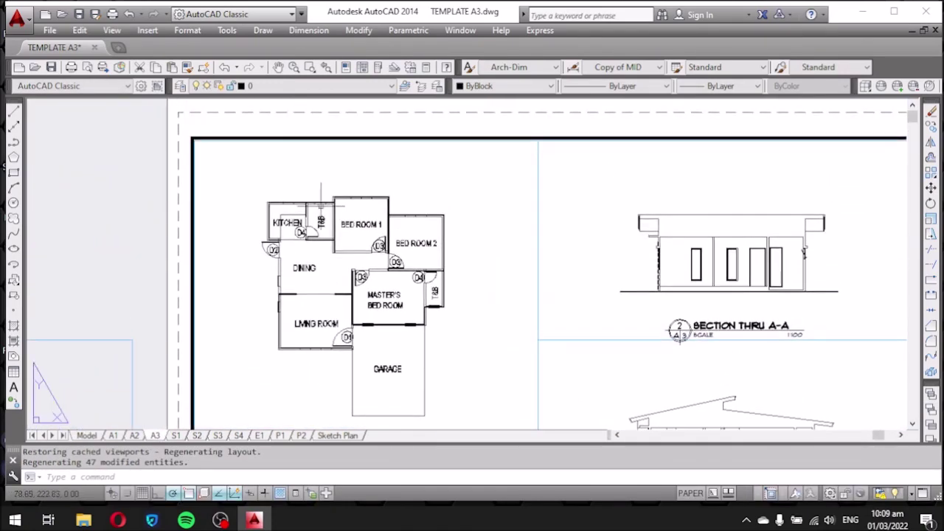
scroll(322, 193, up, 5)
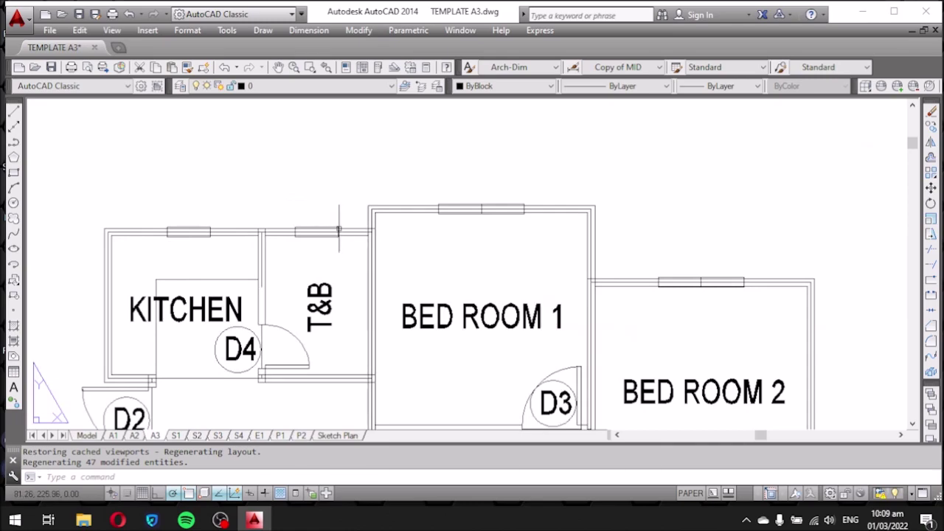
scroll(347, 214, down, 4)
scroll(315, 196, up, 4)
middle_drag(315, 196, 323, 236)
scroll(323, 236, up, 2)
scroll(323, 236, down, 4)
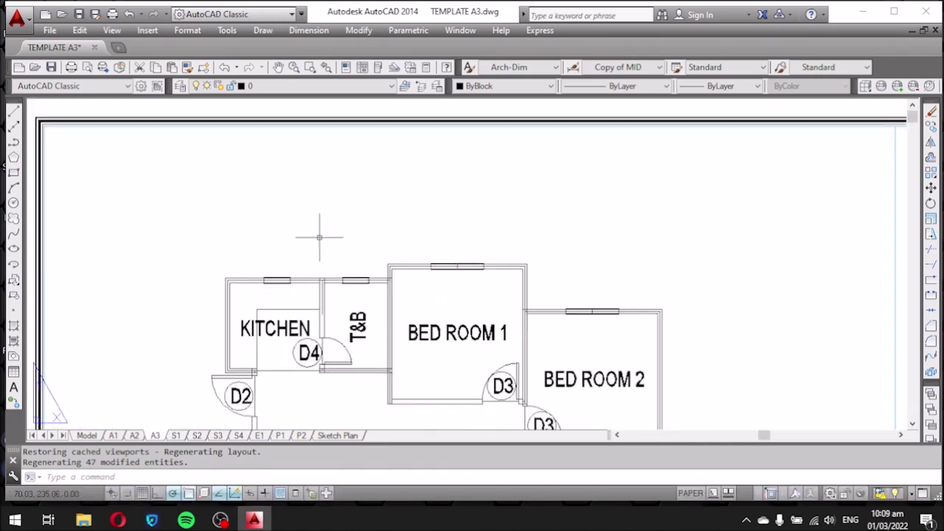
Dimension the kitchen's top wall (2.10) from its left corner to the T&B wall corner, placed above.
text(D)
text(LI)
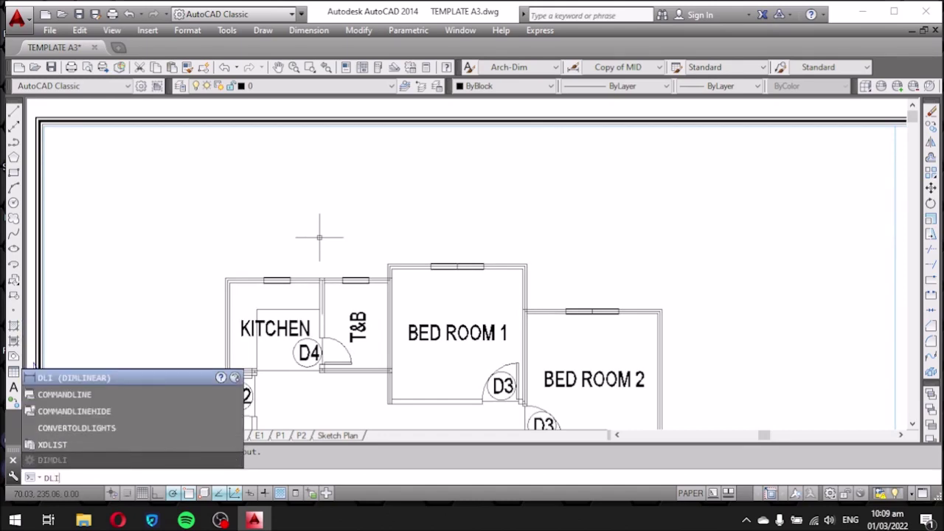
key(Return)
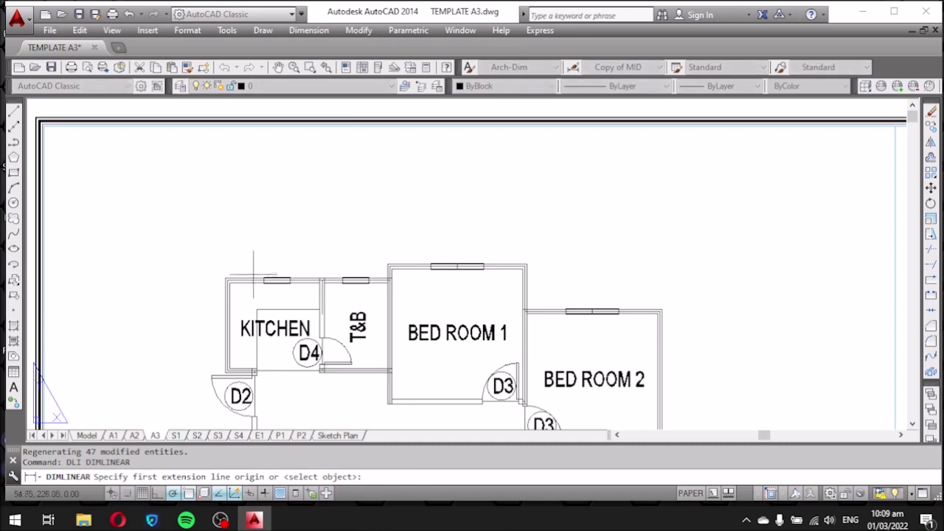
scroll(228, 258, up, 2)
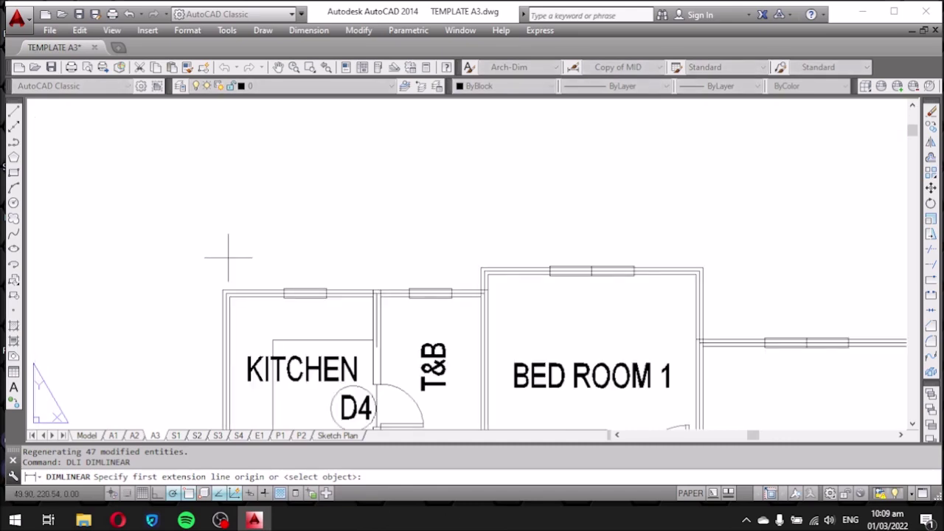
click(226, 293)
scroll(280, 218, down, 1)
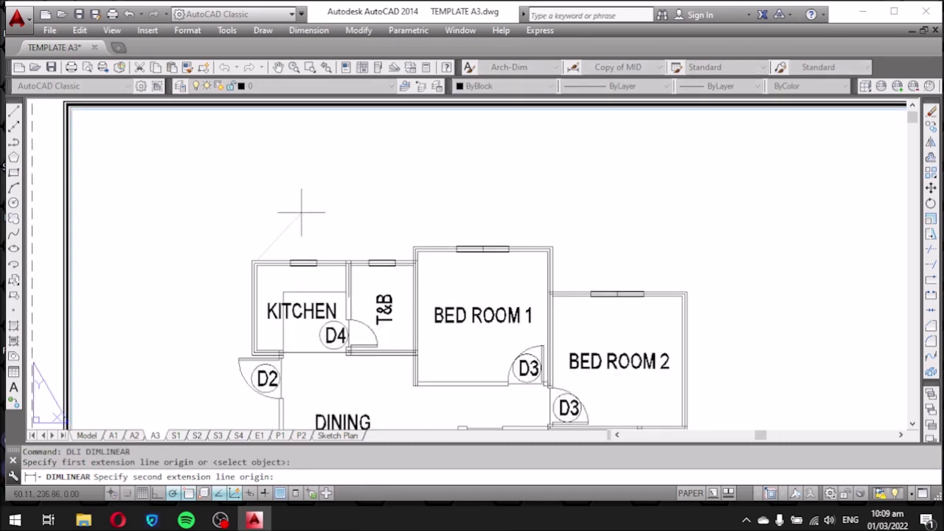
scroll(302, 210, down, 1)
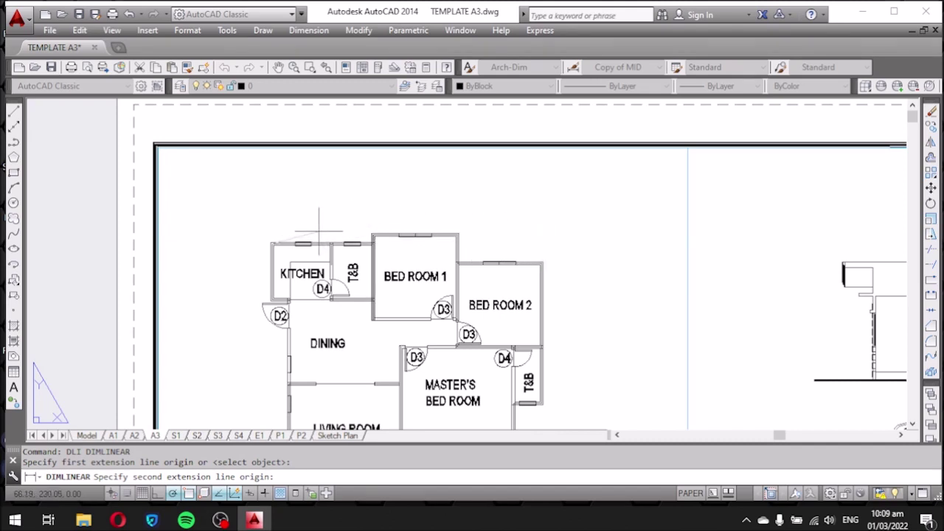
scroll(308, 230, up, 4)
scroll(309, 221, up, 2)
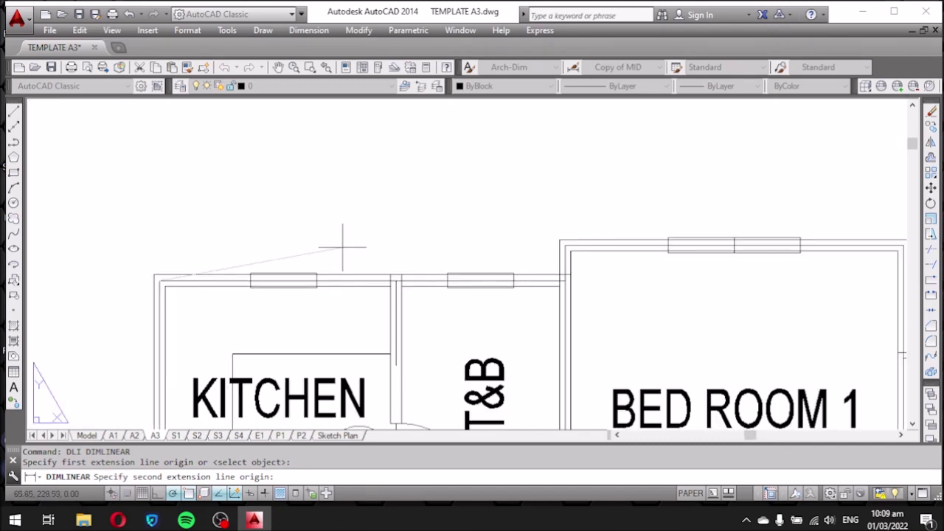
click(396, 280)
scroll(378, 189, down, 2)
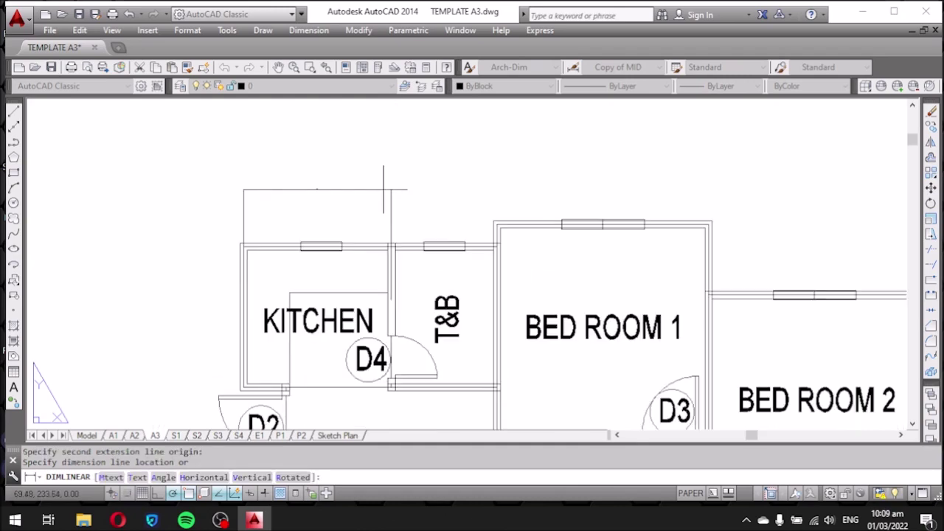
scroll(375, 190, down, 1)
scroll(337, 179, down, 1)
scroll(336, 185, down, 2)
scroll(332, 195, down, 1)
scroll(332, 199, up, 4)
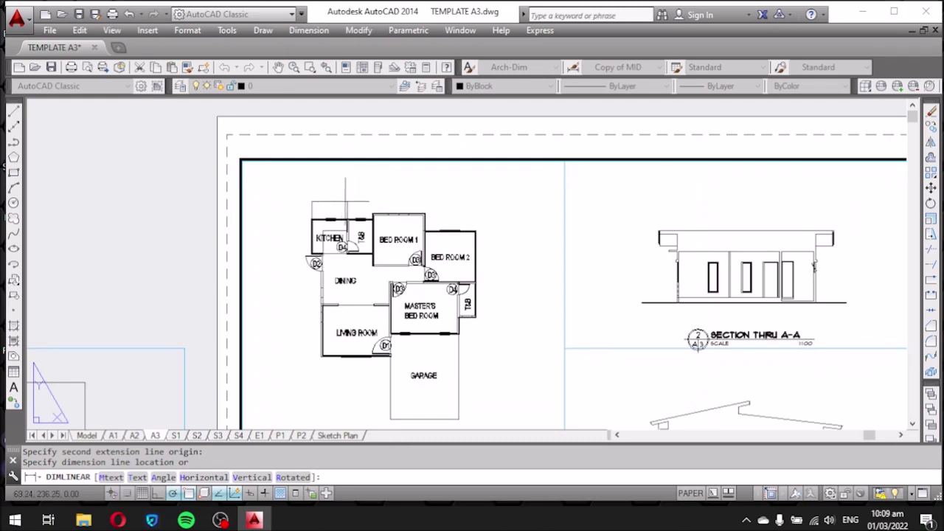
scroll(345, 201, up, 2)
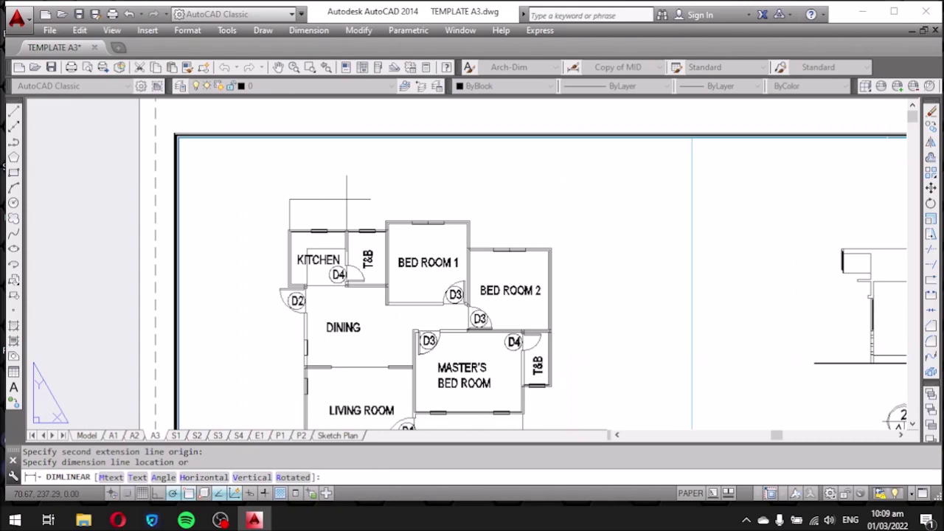
scroll(347, 200, up, 2)
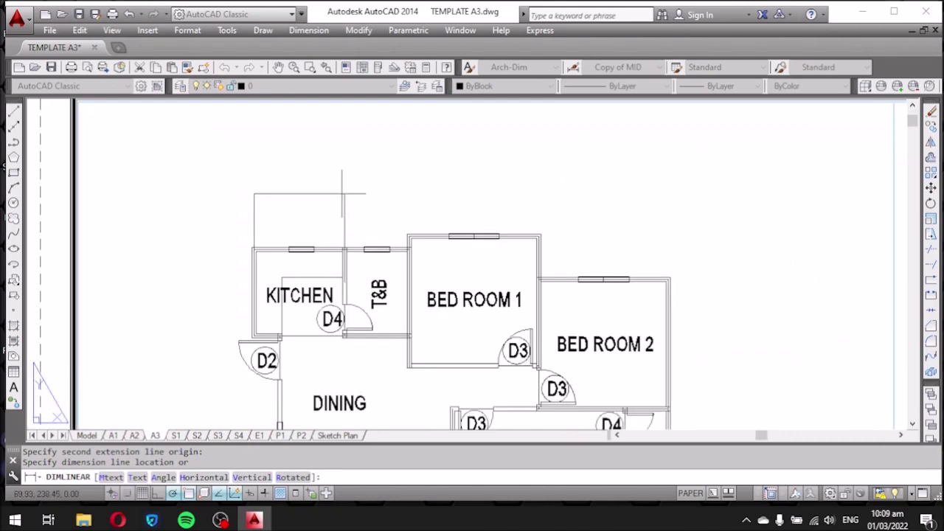
click(341, 194)
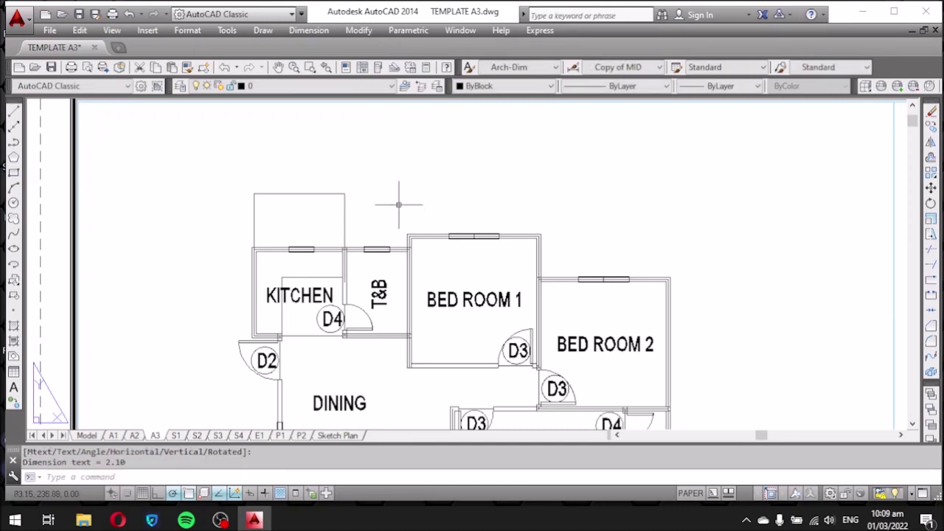
scroll(299, 173, up, 1)
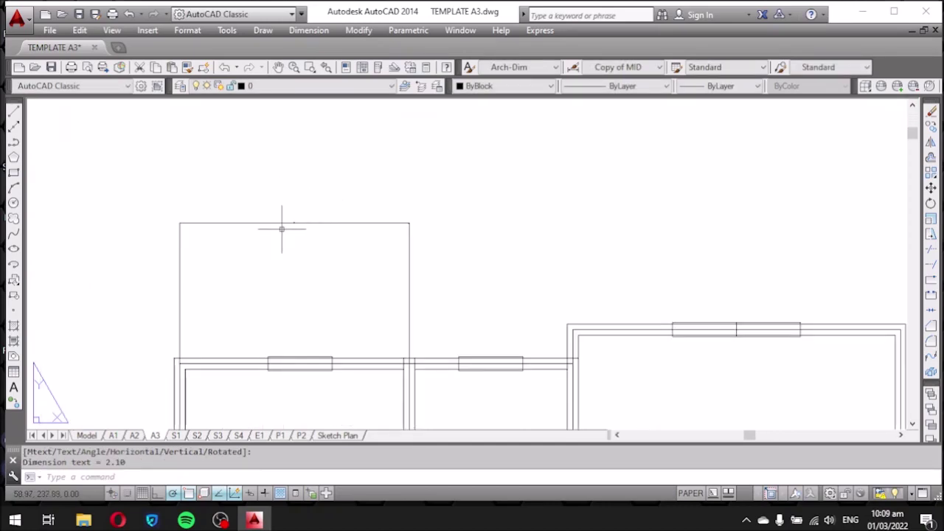
scroll(287, 216, up, 1)
scroll(311, 215, up, 1)
scroll(320, 202, up, 1)
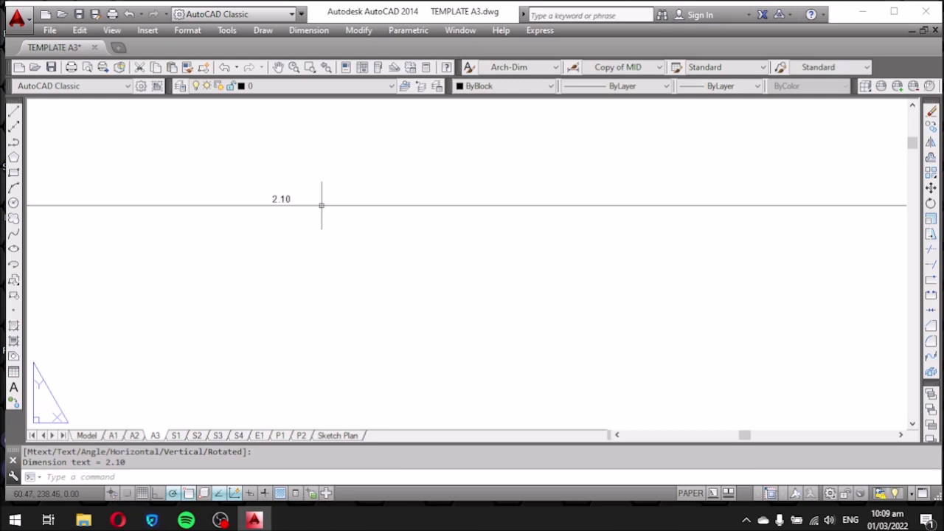
scroll(318, 195, down, 4)
scroll(323, 195, down, 4)
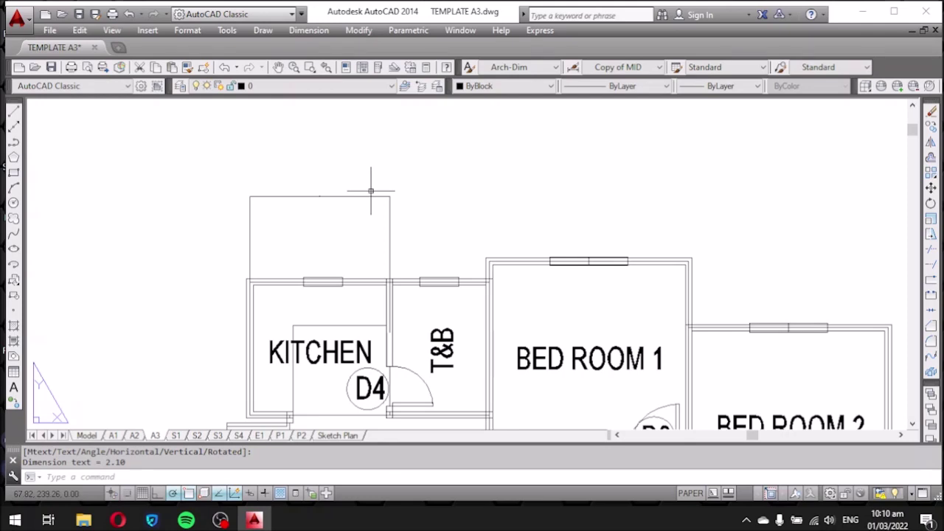
text(D)
key(Return)
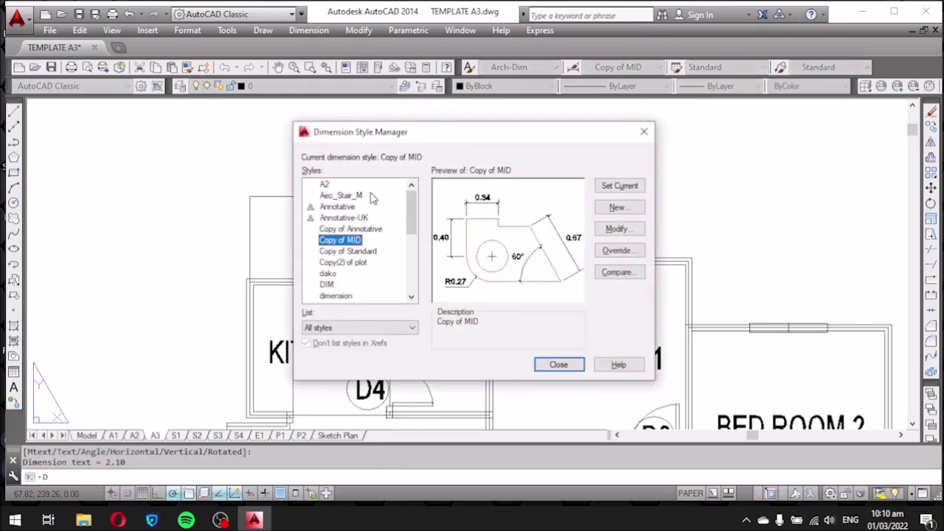
Edit the Copy of MID text height and review its arrowhead and tick settings.
click(616, 229)
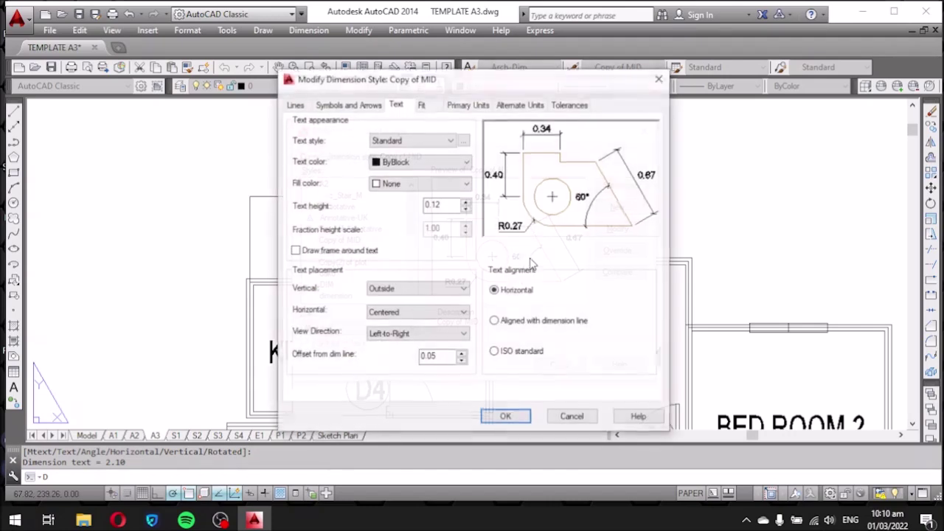
click(435, 205)
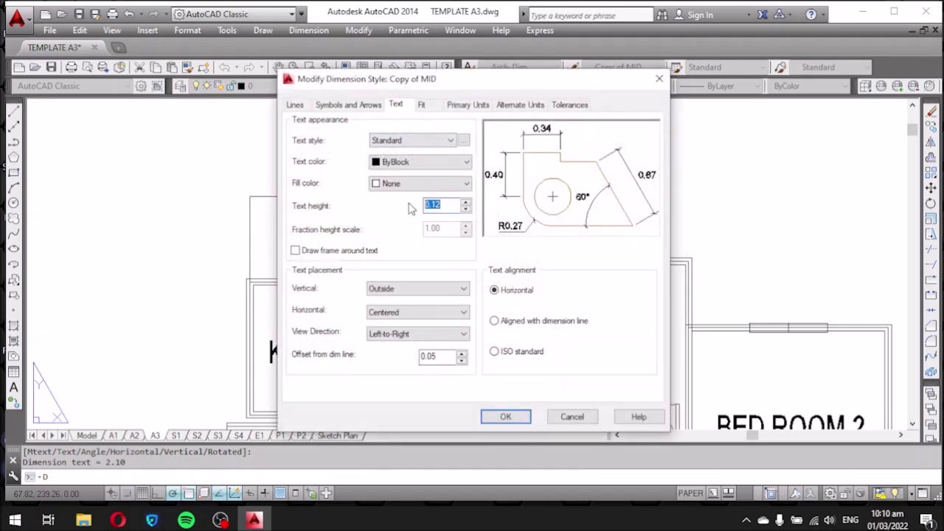
key(BackSpace)
click(358, 107)
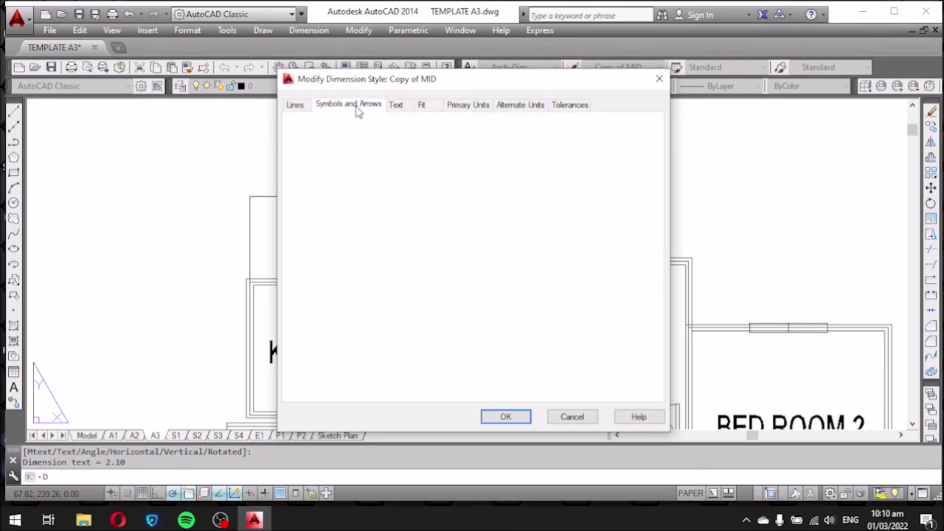
click(505, 417)
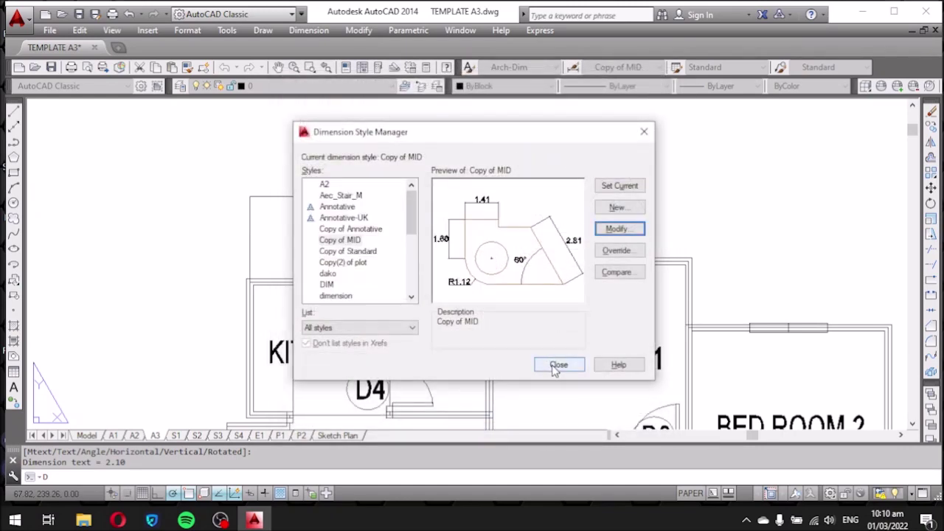
click(558, 364)
scroll(295, 193, up, 5)
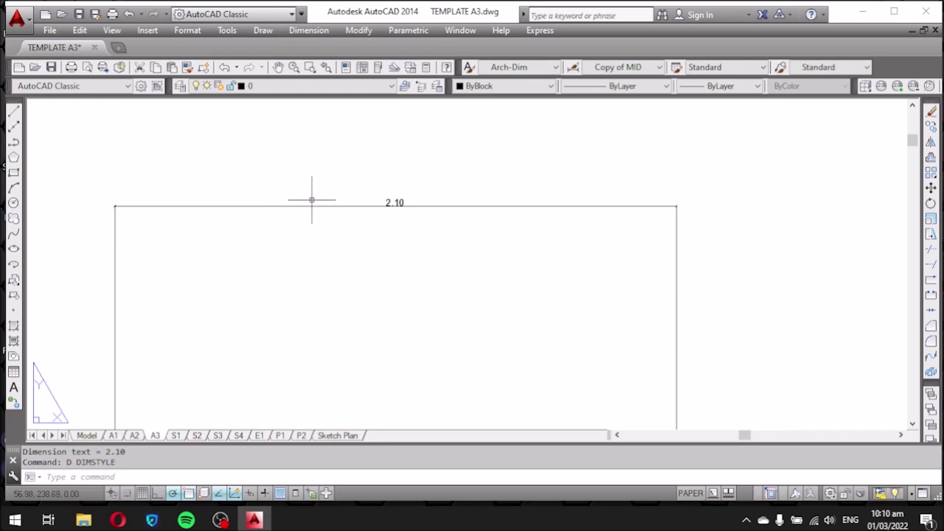
scroll(354, 205, down, 4)
scroll(369, 210, up, 2)
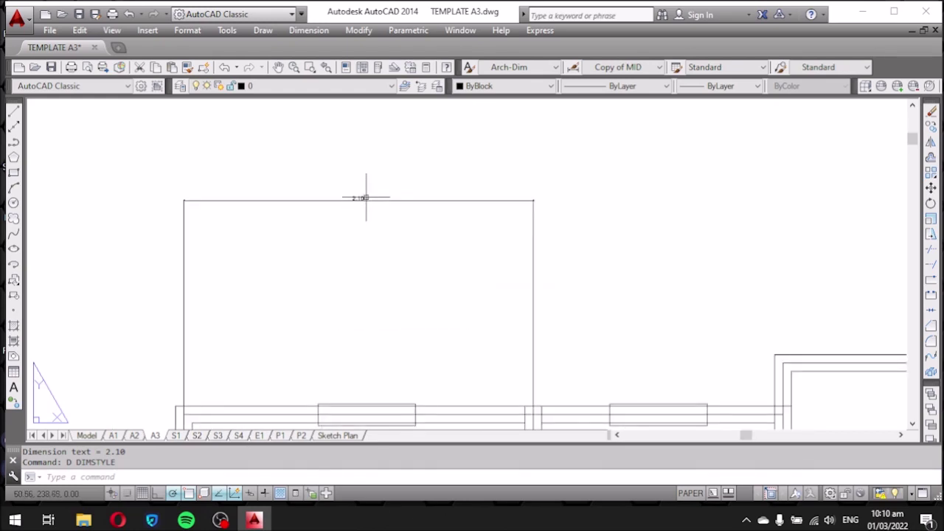
Change the Copy of MID text height from 0.50 to 1.
text(D)
key(Return)
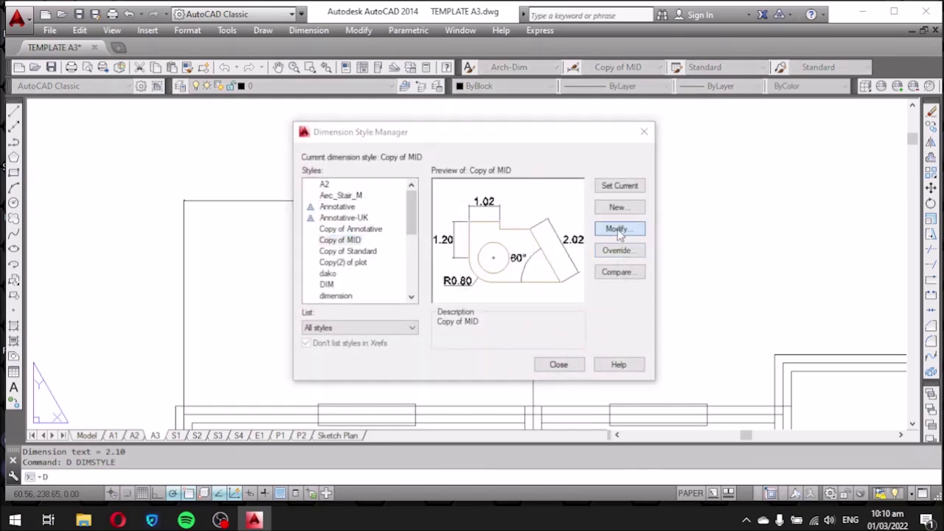
click(616, 229)
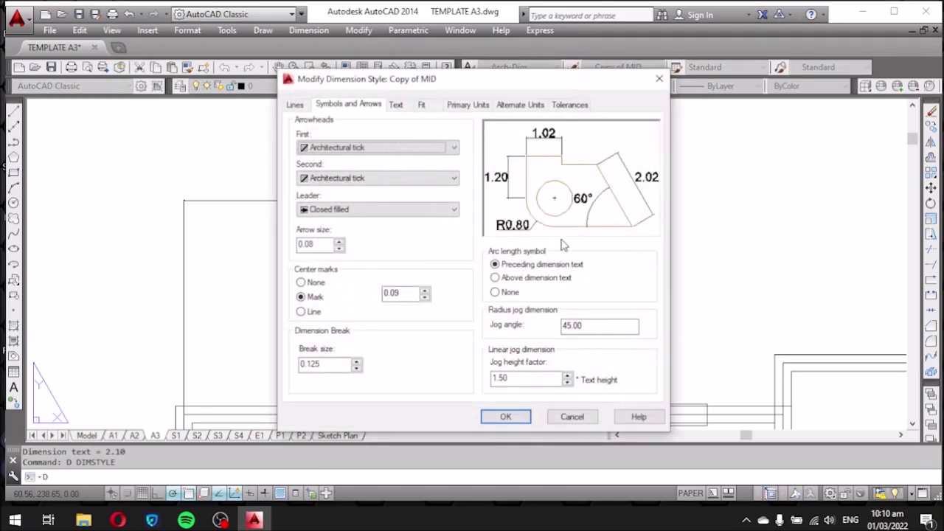
click(396, 105)
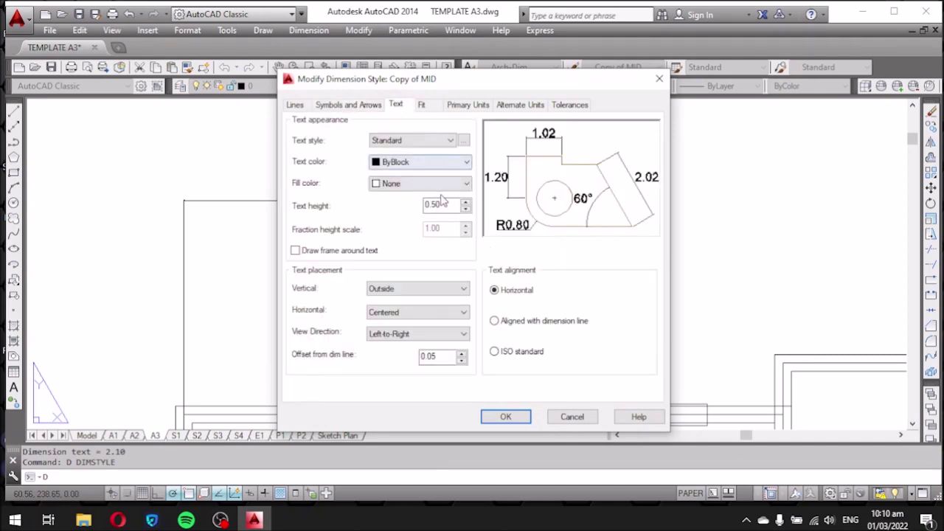
drag(450, 205, 417, 208)
text(1)
click(506, 417)
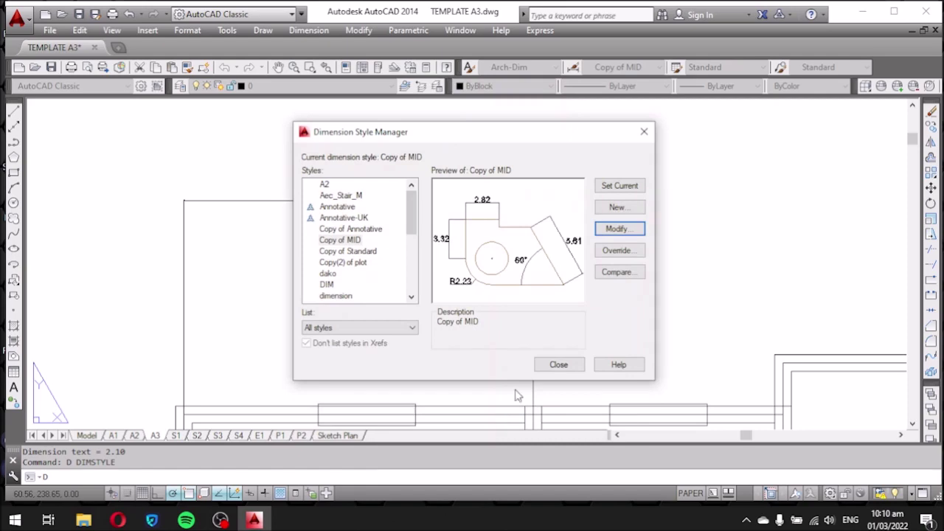
click(552, 371)
scroll(373, 235, down, 5)
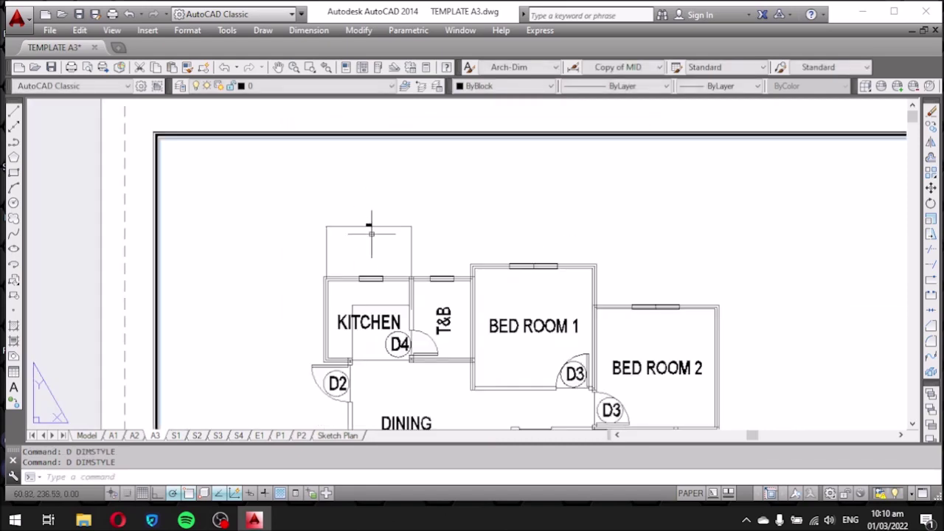
scroll(394, 277, up, 2)
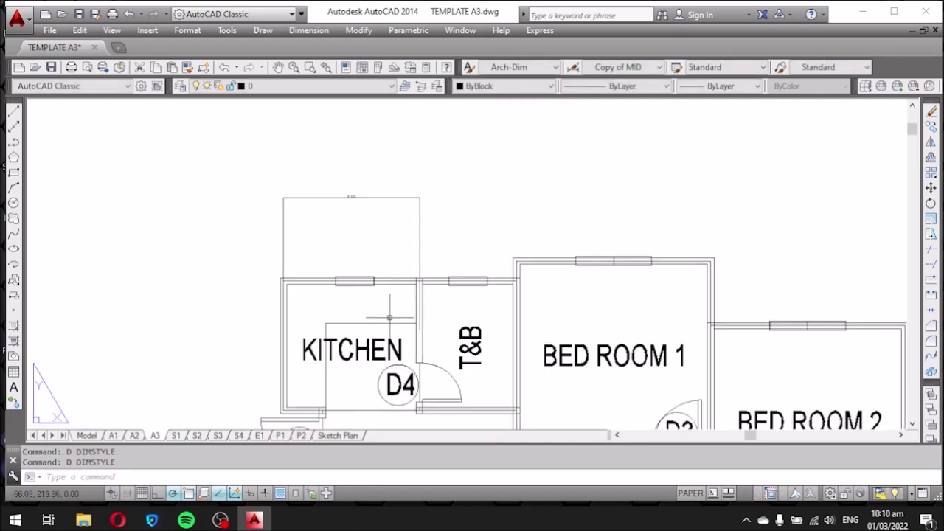
scroll(389, 318, down, 4)
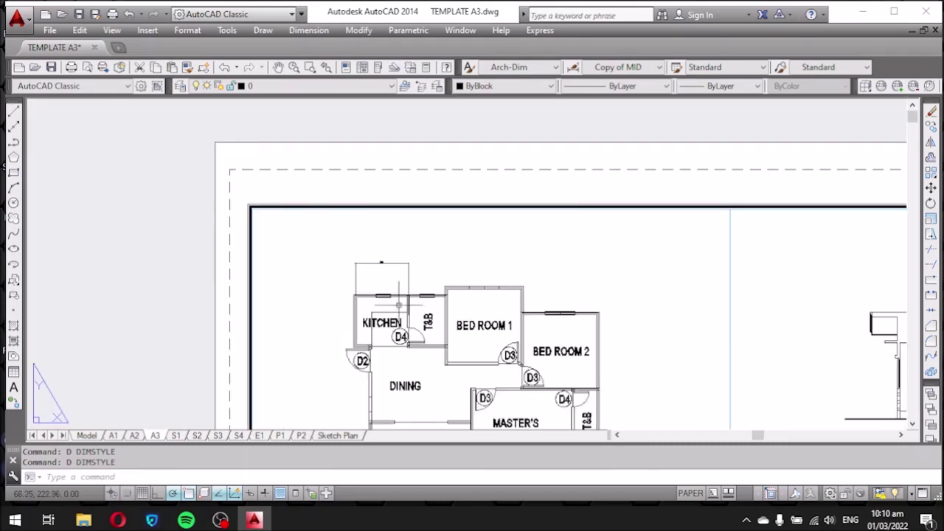
scroll(394, 321, up, 2)
scroll(399, 335, down, 1)
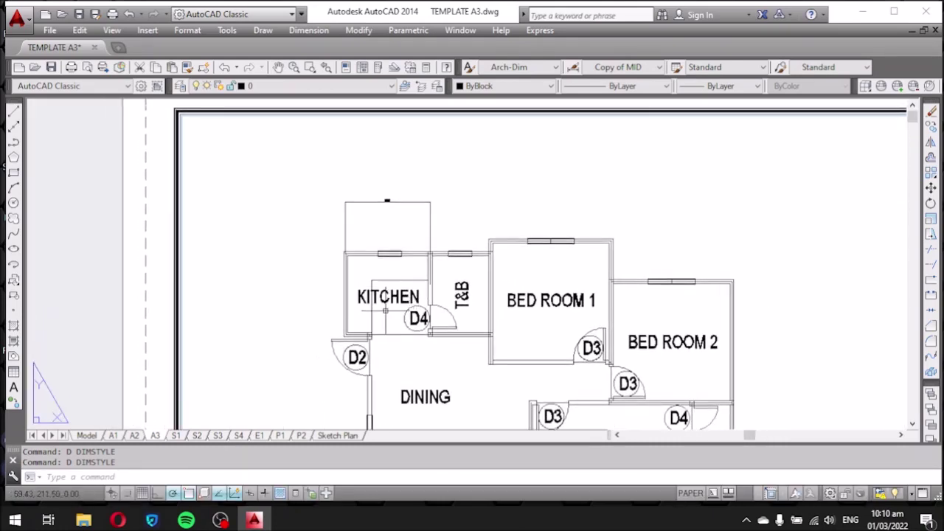
scroll(392, 321, down, 3)
scroll(392, 321, up, 3)
mouse_move(390, 347)
middle_down()
mouse_move(401, 218)
mouse_move(402, 297)
middle_up()
middle_drag(339, 148, 336, 362)
mouse_move(337, 270)
middle_down()
mouse_move(337, 210)
mouse_move(341, 257)
mouse_move(338, 247)
middle_up()
scroll(337, 211, up, 2)
scroll(338, 247, up, 2)
Raise the Copy of MID text height from 1.00 to 3.
text(d)
key(Return)
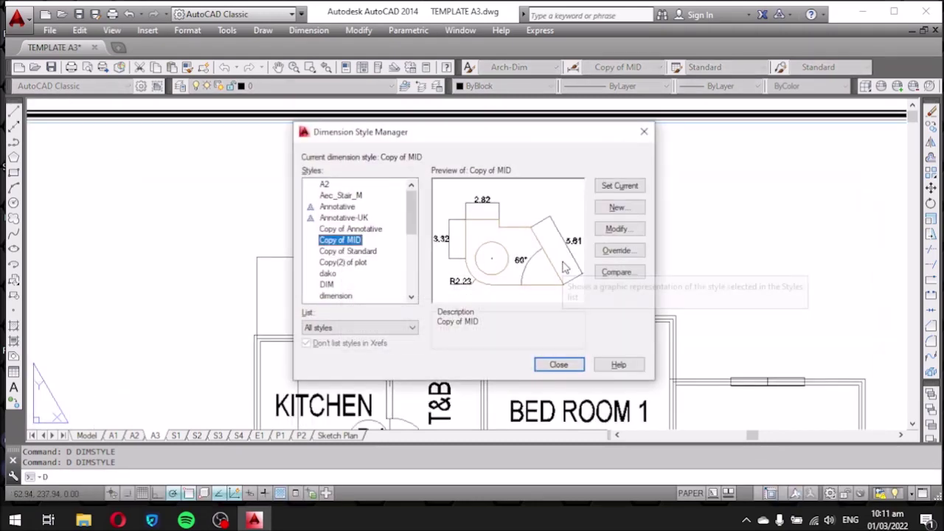
click(603, 231)
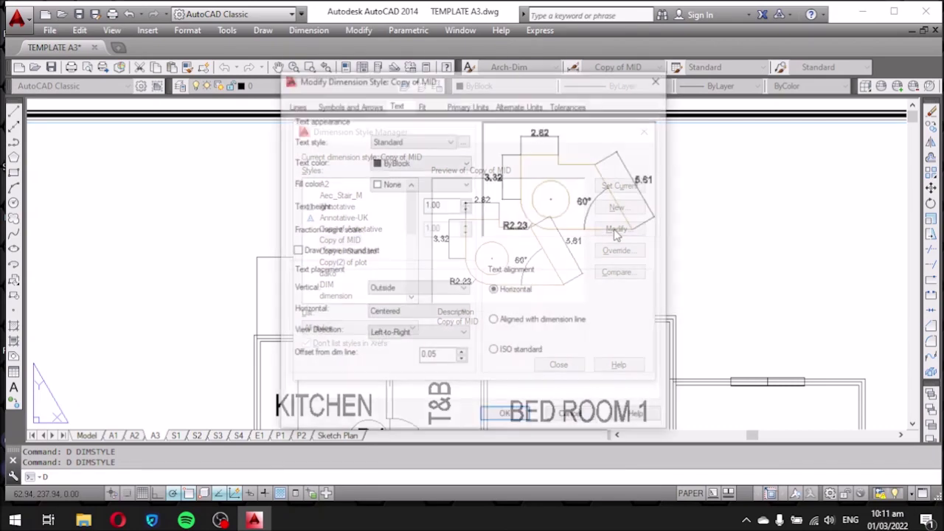
drag(453, 205, 337, 199)
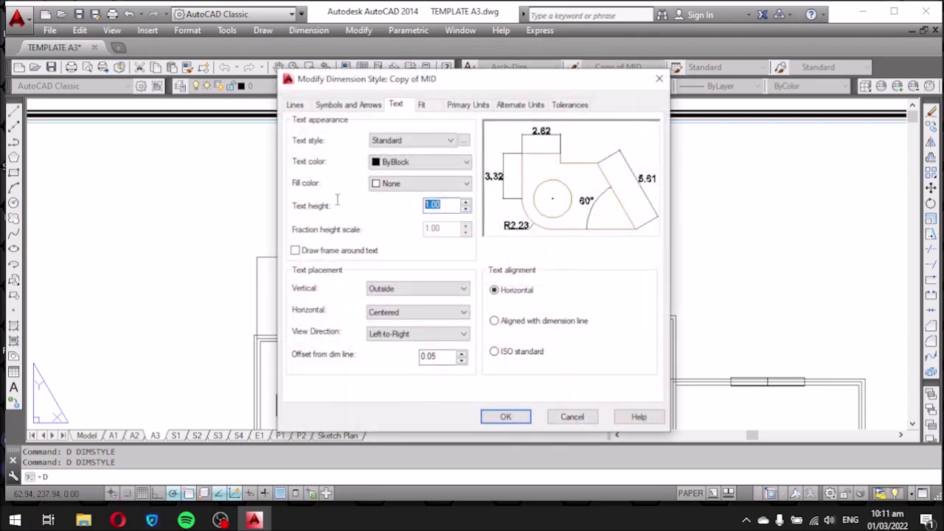
text(3)
click(506, 417)
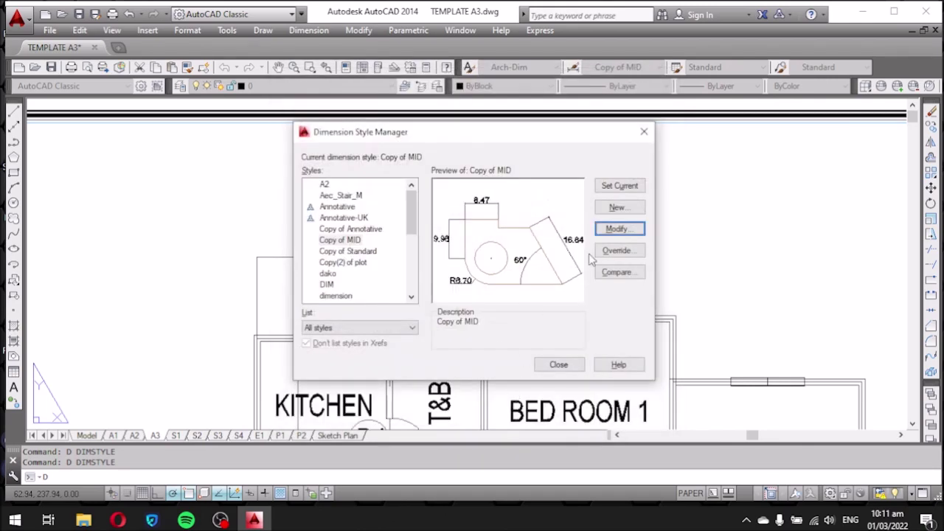
click(559, 364)
mouse_move(442, 295)
middle_down()
mouse_move(485, 236)
mouse_move(473, 277)
middle_up()
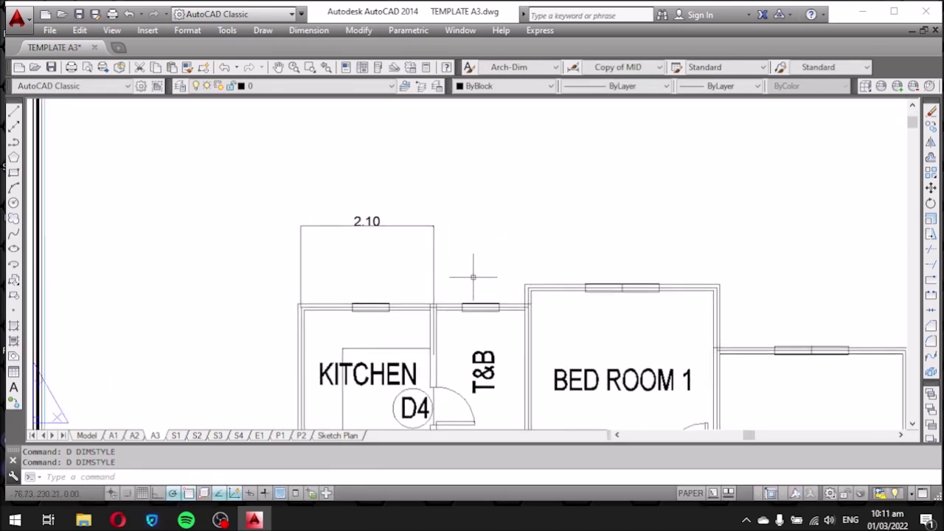
text(D)
Increase the Copy of MID text height from 3.00 to 5.
key(Return)
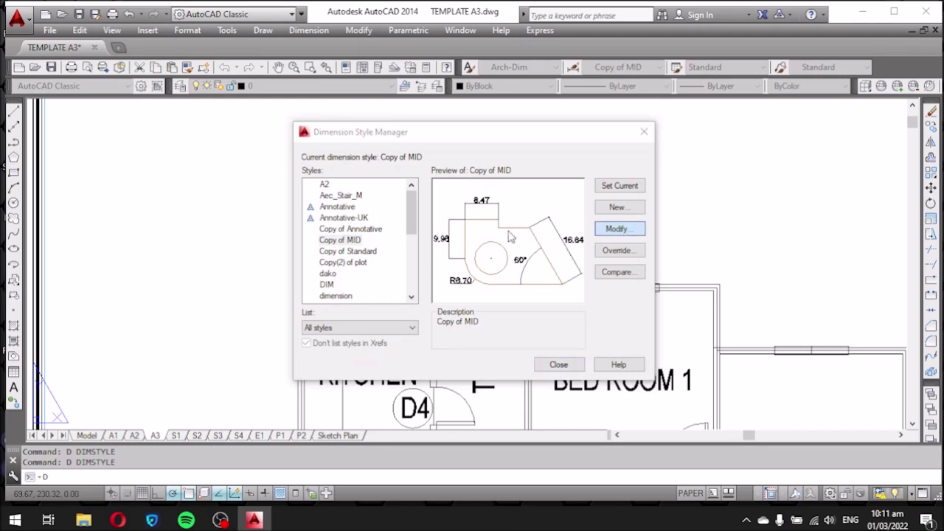
key(Return)
double_click(439, 205)
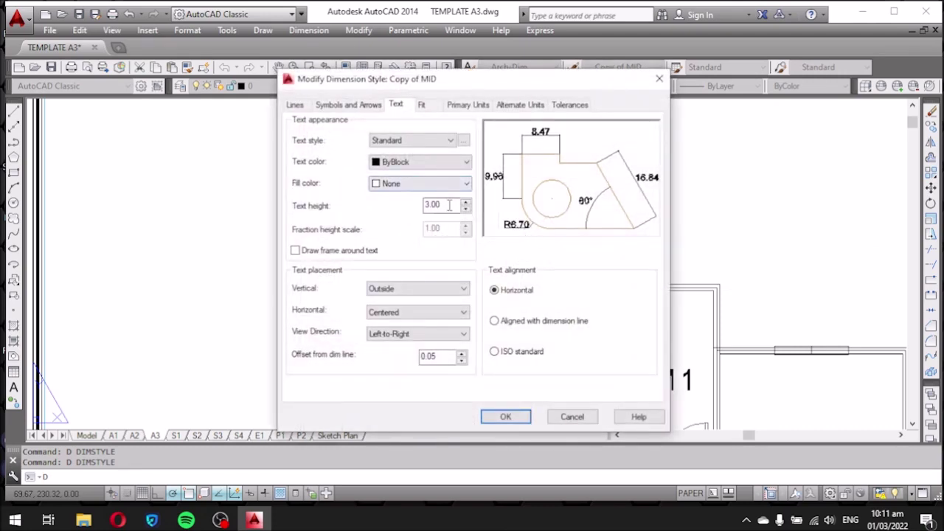
text(5)
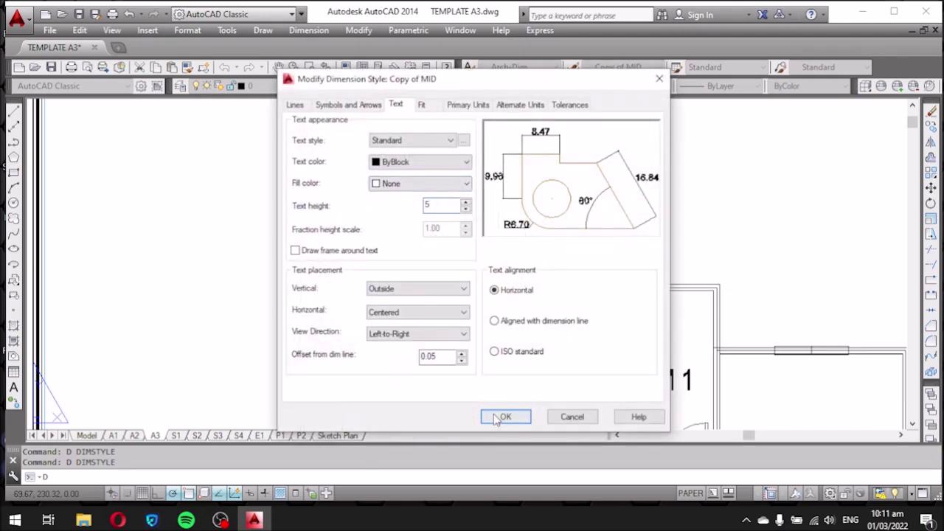
click(503, 417)
click(558, 365)
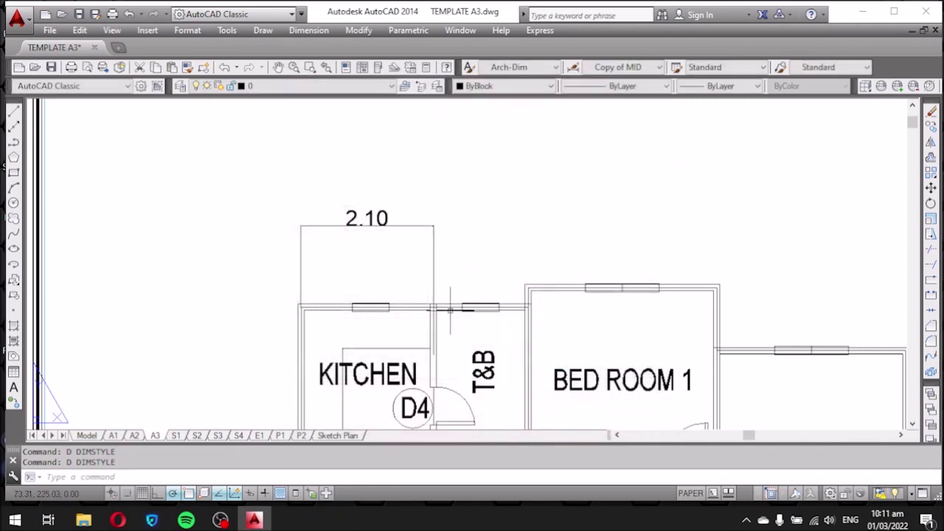
middle_drag(459, 295, 450, 280)
scroll(432, 236, down, 4)
scroll(428, 233, up, 2)
scroll(426, 232, up, 2)
Change the Copy of MID text offset from dimension line from 0.05 to 5.
text(D)
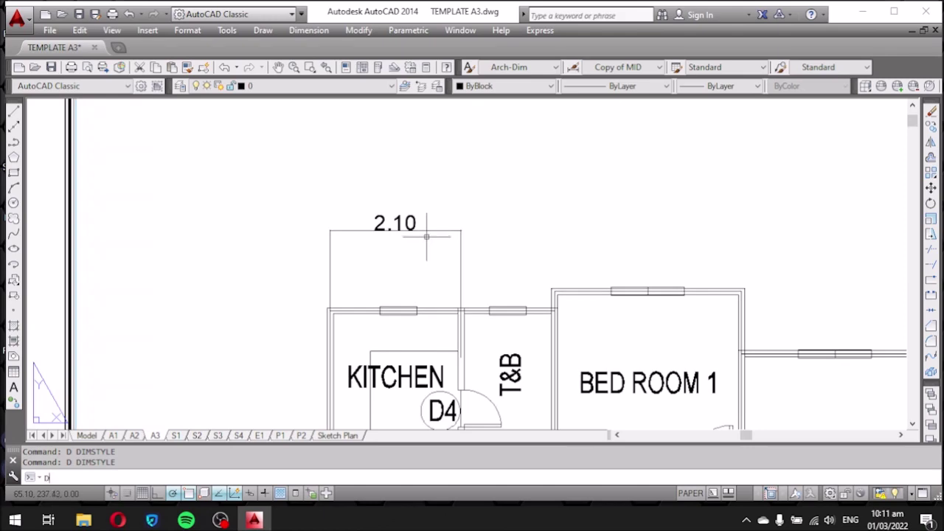
key(Return)
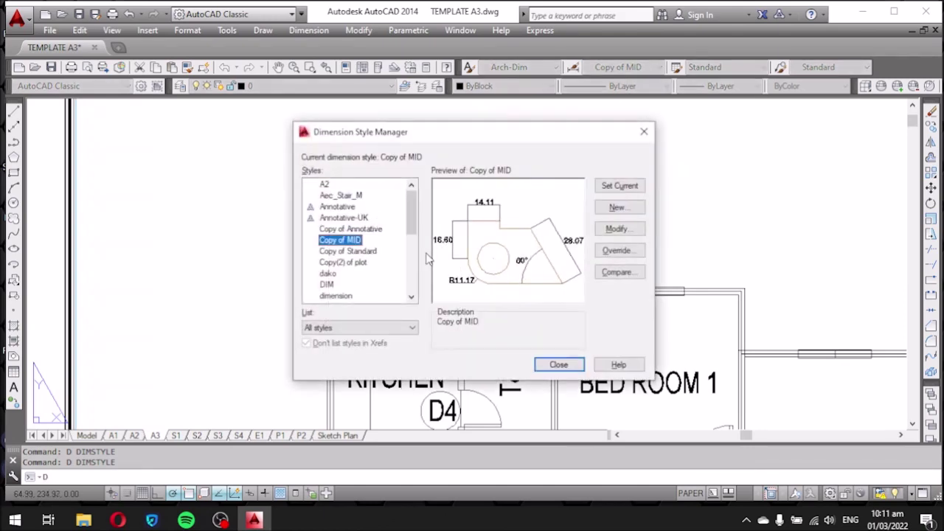
click(637, 232)
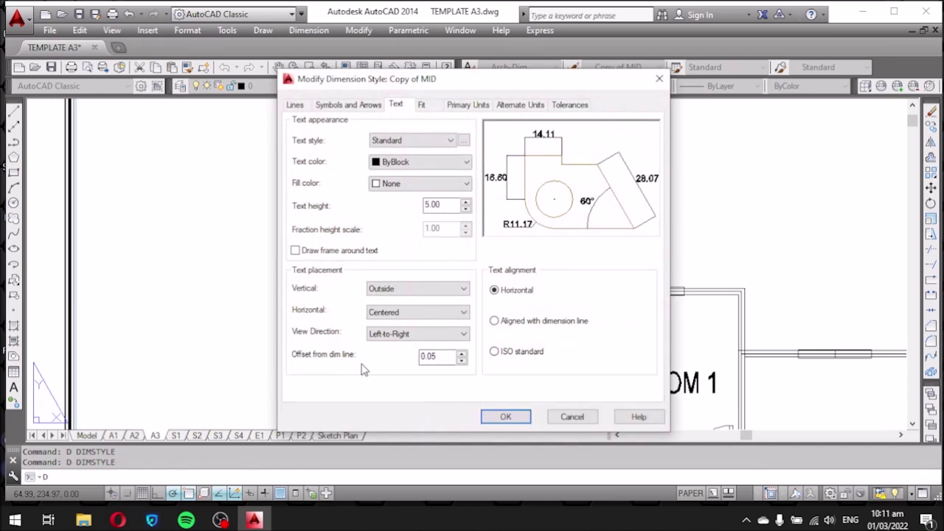
drag(445, 356, 377, 357)
text(5)
click(351, 106)
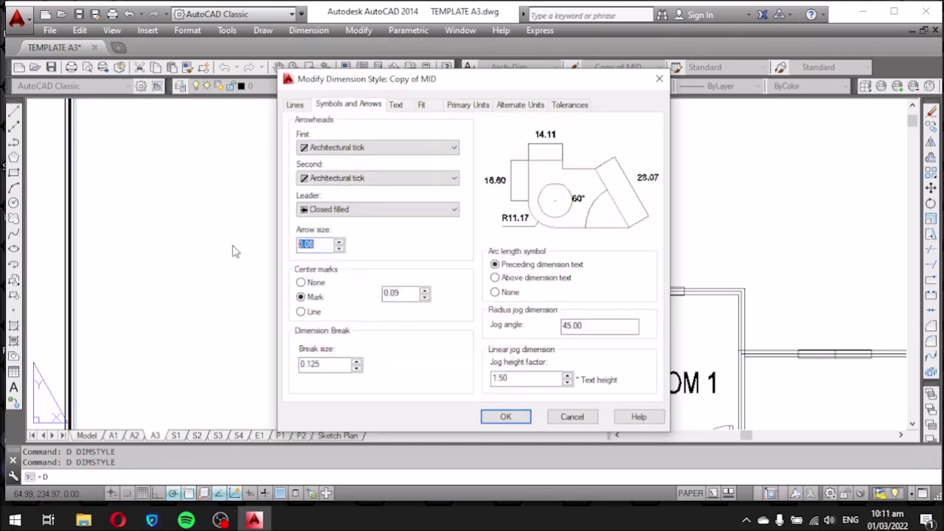
Give Copy of MID arrow and break size 5, extensions beyond ticks and dim lines 1, origin offset 5.
text(5)
drag(338, 364, 256, 369)
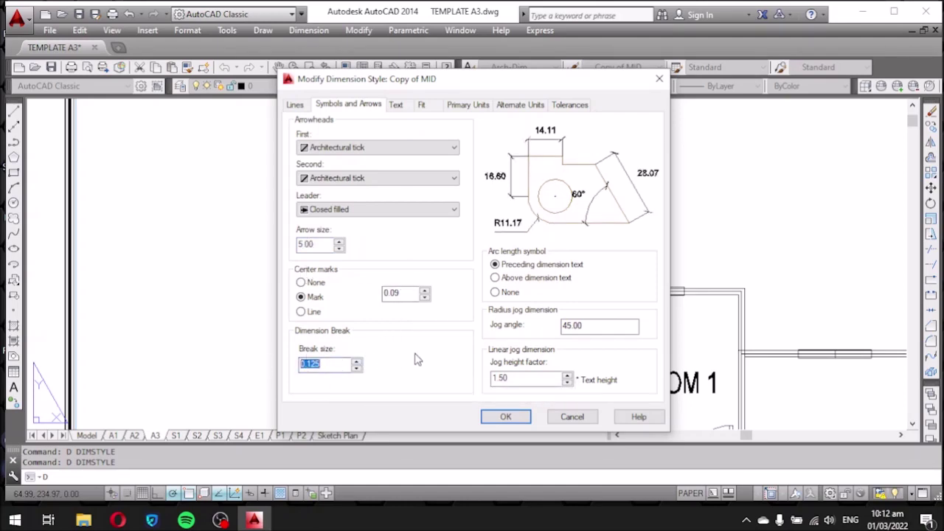
text(5)
click(295, 105)
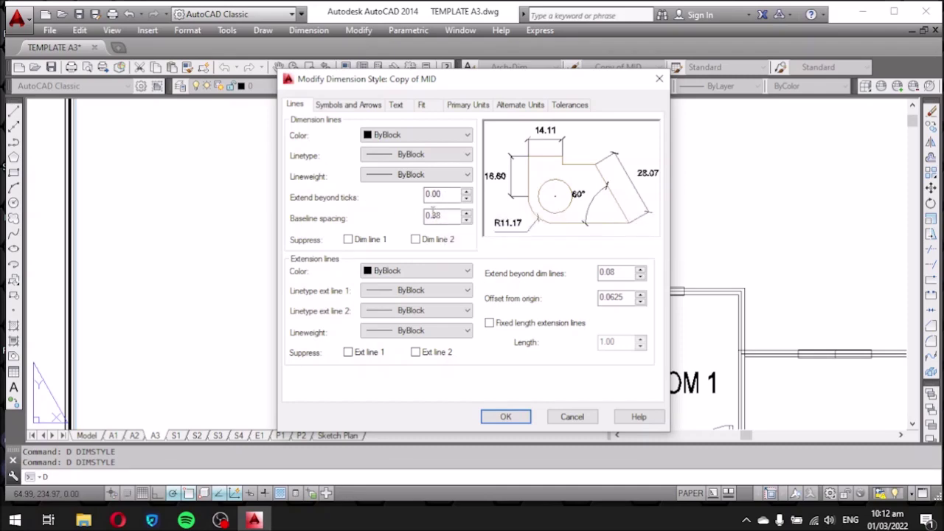
drag(445, 194, 383, 196)
text(1)
drag(618, 274, 548, 280)
text(1)
drag(626, 297, 546, 300)
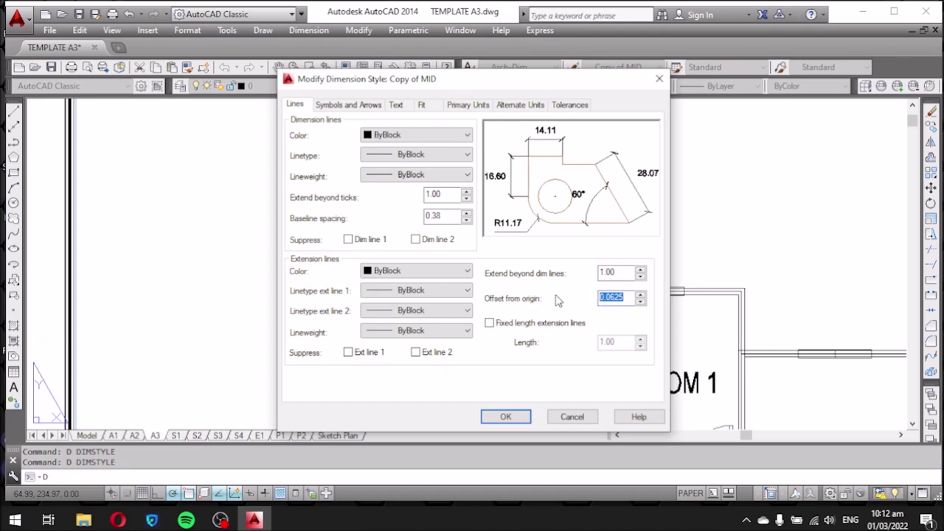
text(5)
click(516, 414)
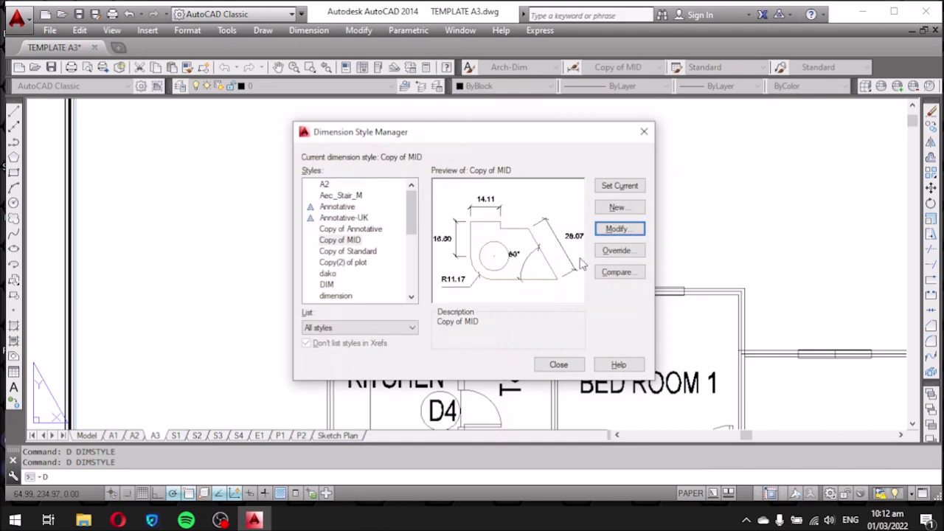
Reduce the Copy of MID extension-line offset from origin from 5.00 to 2.5.
click(618, 229)
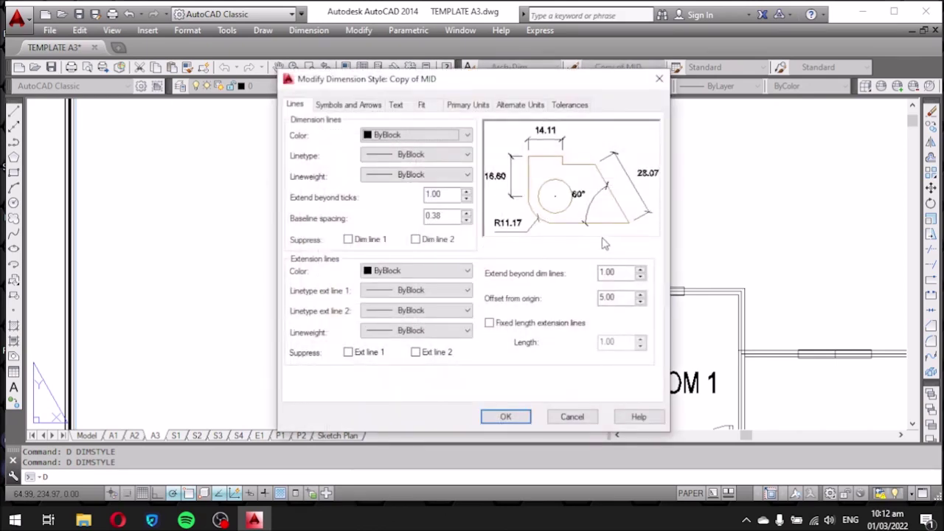
drag(621, 297, 563, 305)
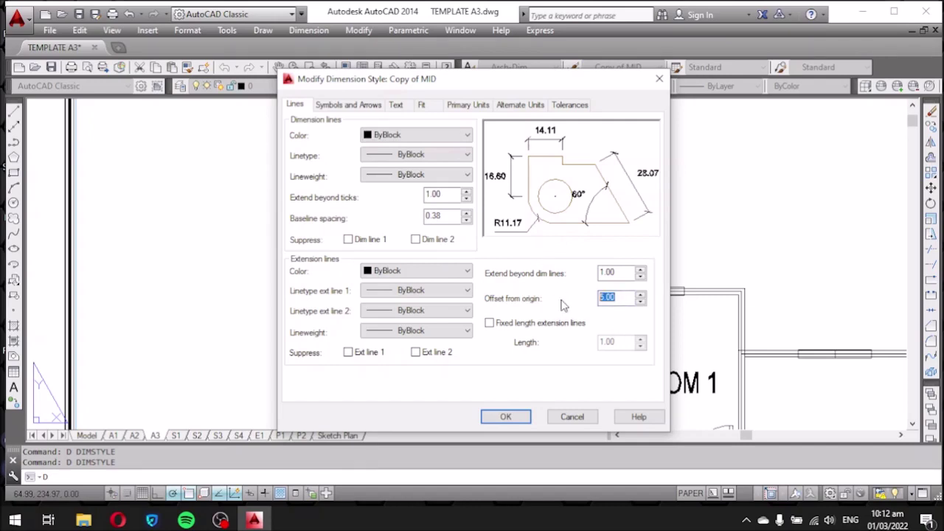
text(2.)
click(518, 418)
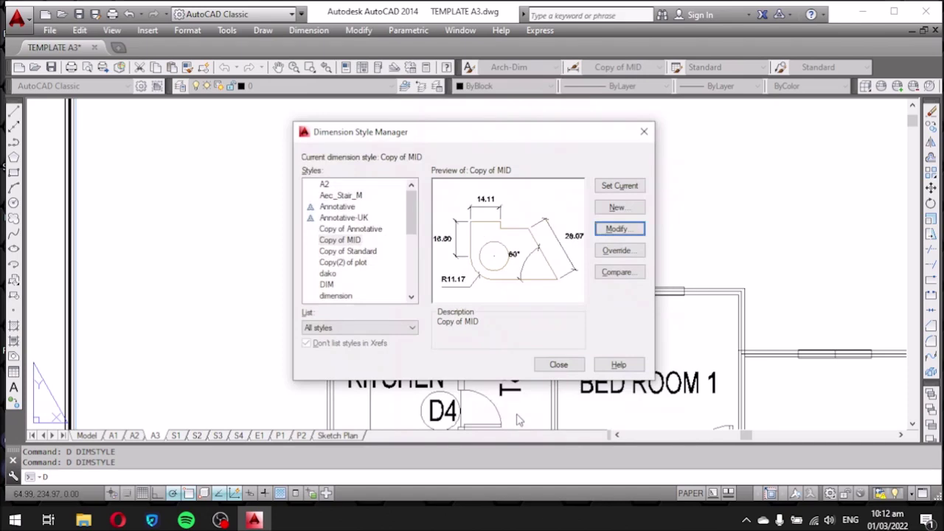
click(558, 364)
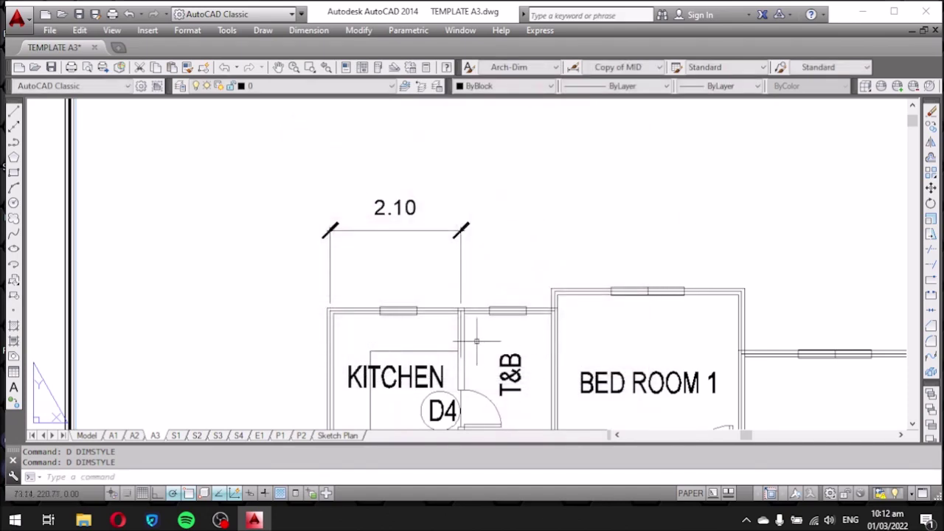
Set Copy of MID's extend beyond dimension lines from 1.00 to 5.
scroll(458, 261, down, 2)
scroll(451, 232, down, 2)
scroll(436, 226, up, 5)
scroll(448, 221, down, 1)
scroll(249, 201, up, 1)
scroll(249, 202, up, 3)
scroll(310, 224, down, 2)
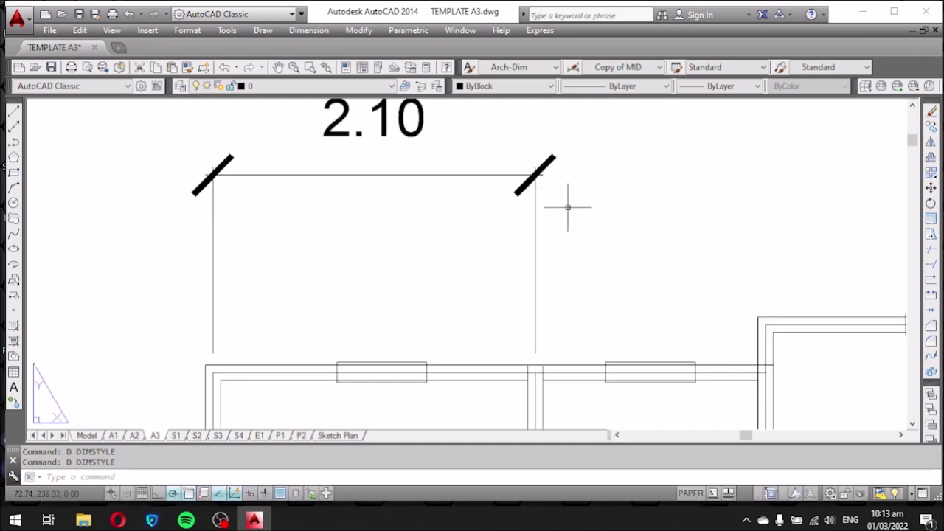
middle_drag(565, 205, 555, 260)
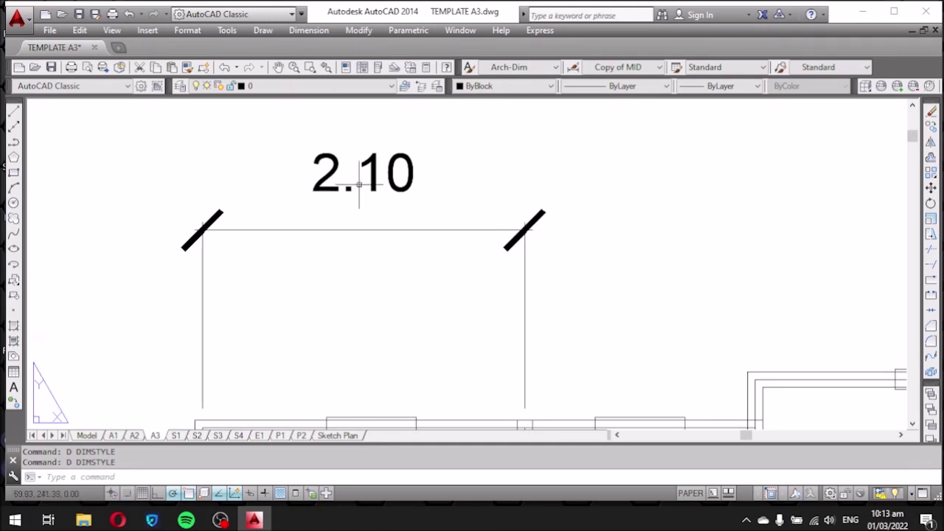
text(d)
key(Return)
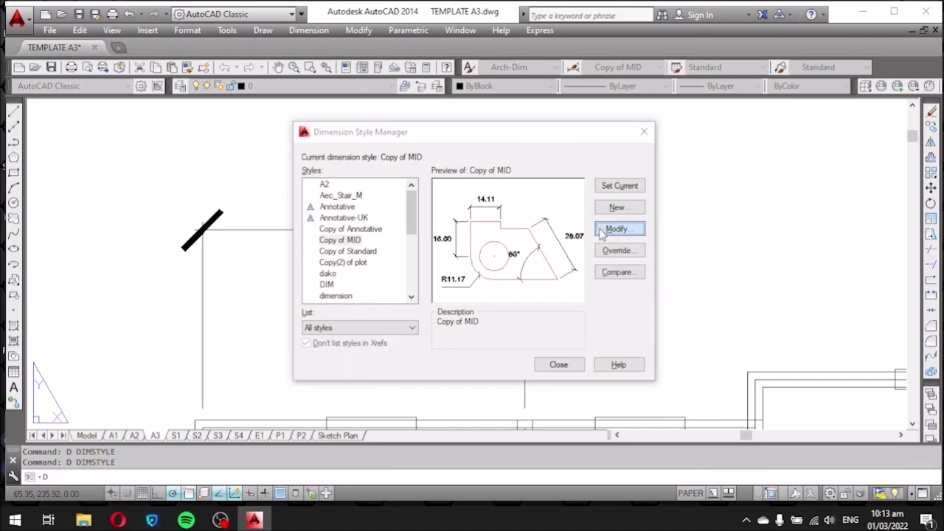
click(595, 230)
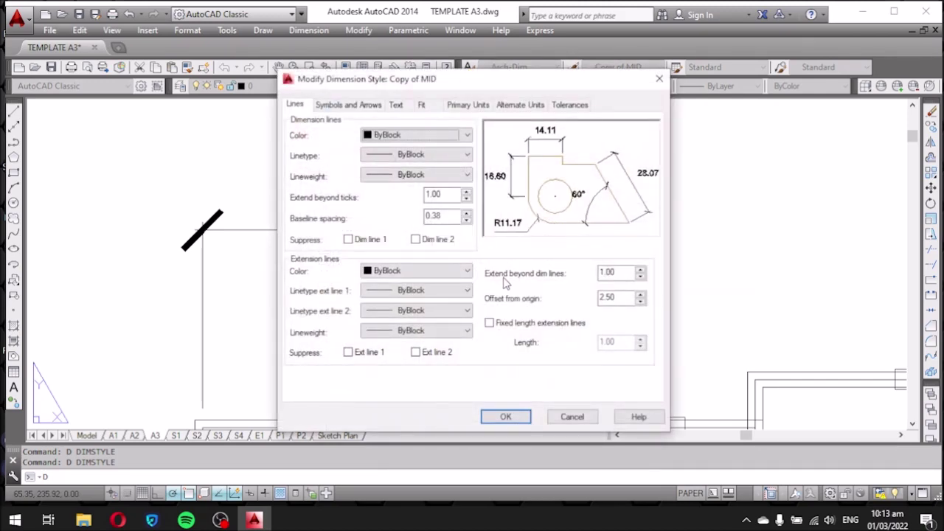
double_click(622, 273)
text(5)
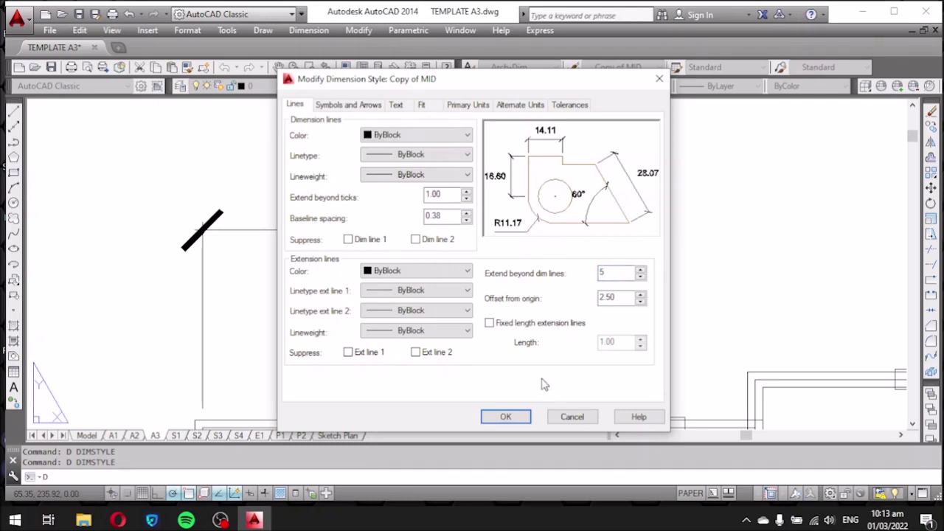
click(506, 419)
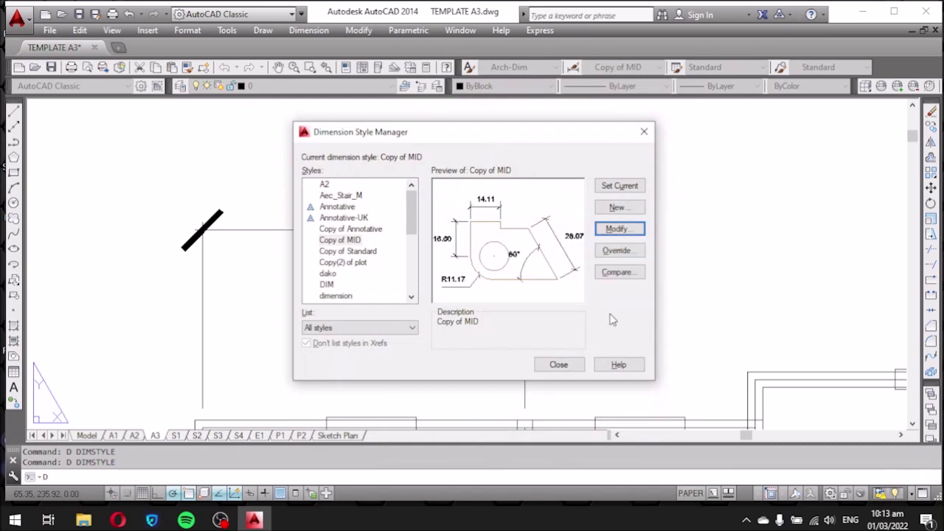
click(558, 364)
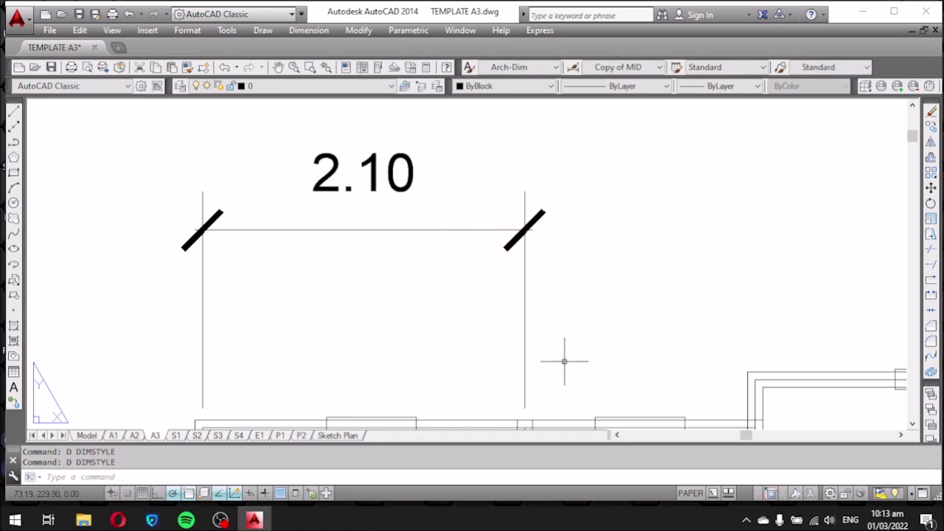
Set Copy of MID's extend beyond ticks to 3.
scroll(565, 362, down, 5)
scroll(601, 235, down, 2)
middle_drag(604, 234, 486, 219)
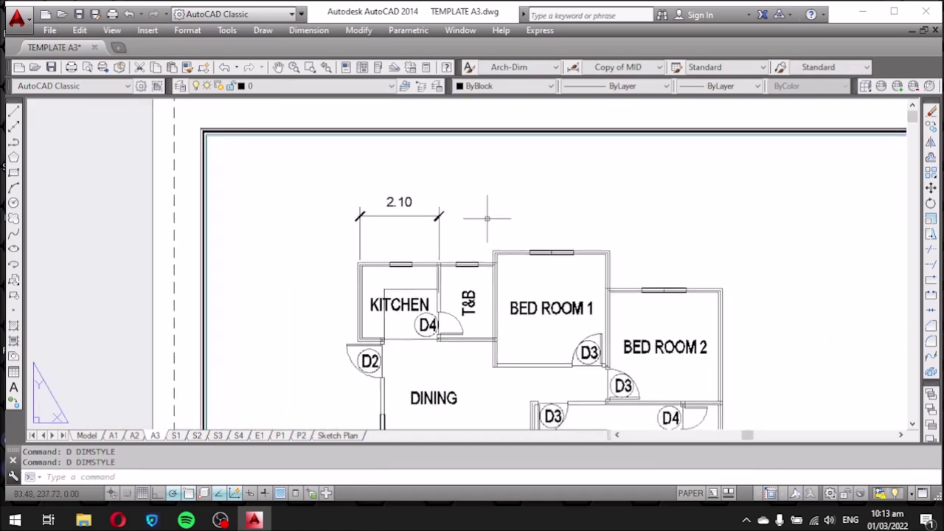
scroll(424, 216, up, 3)
scroll(431, 214, down, 1)
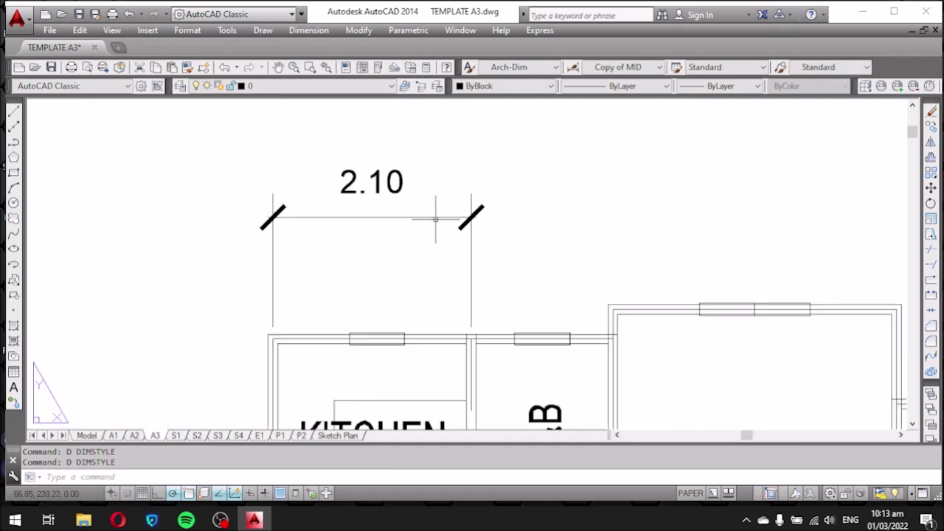
text(d)
key(Return)
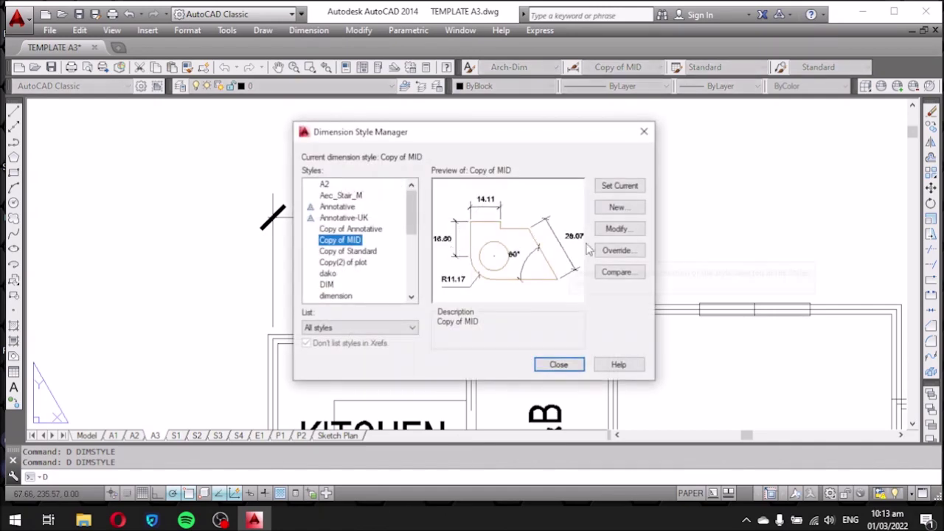
click(612, 229)
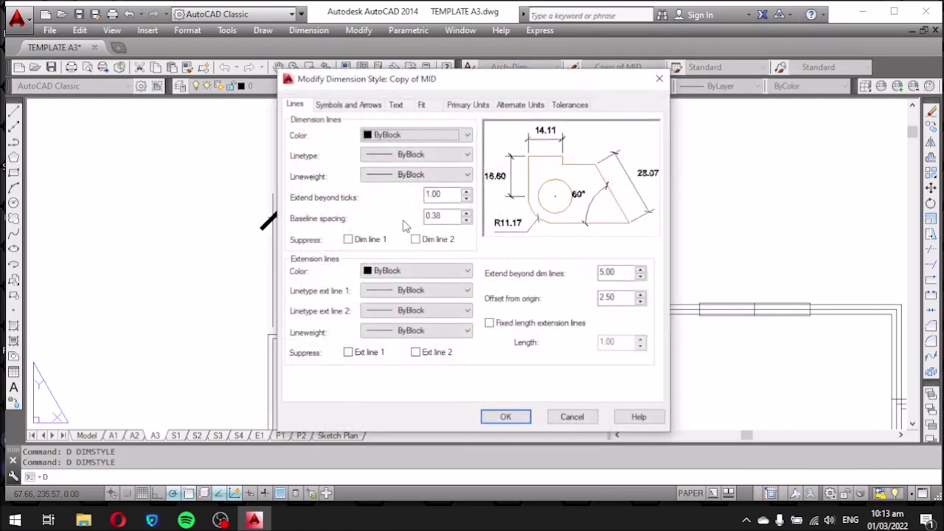
drag(446, 194, 366, 205)
text(3)
click(504, 415)
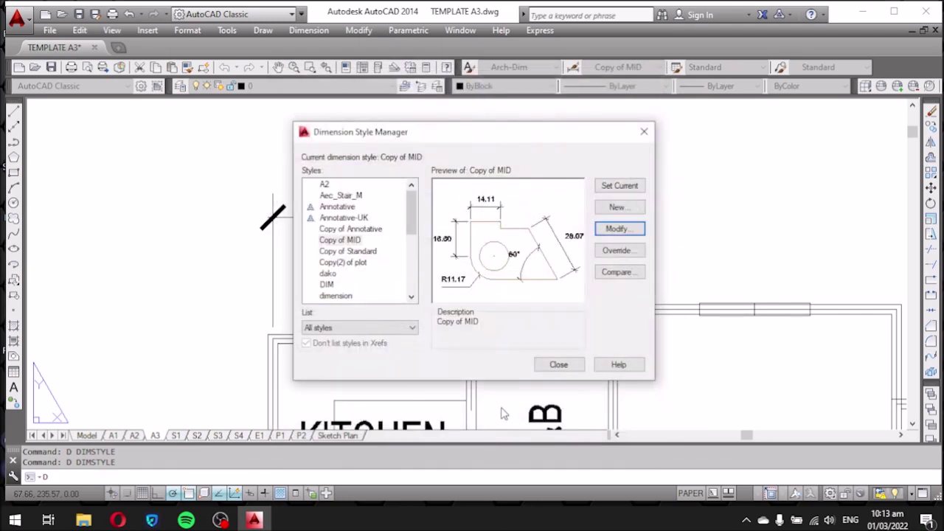
click(557, 363)
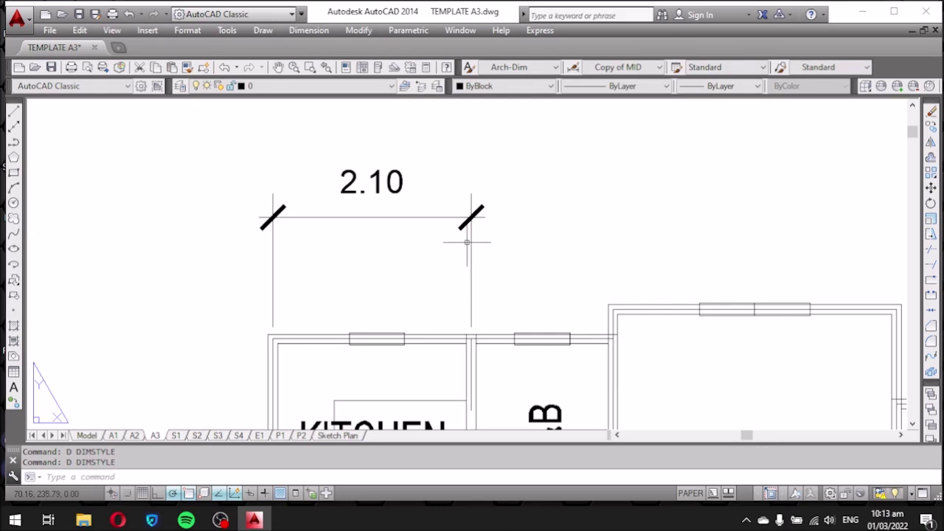
scroll(463, 242, down, 1)
scroll(487, 248, up, 2)
Add a 1.50 linear dimension across the T&B, in line with the 2.10 dimension.
text(D)
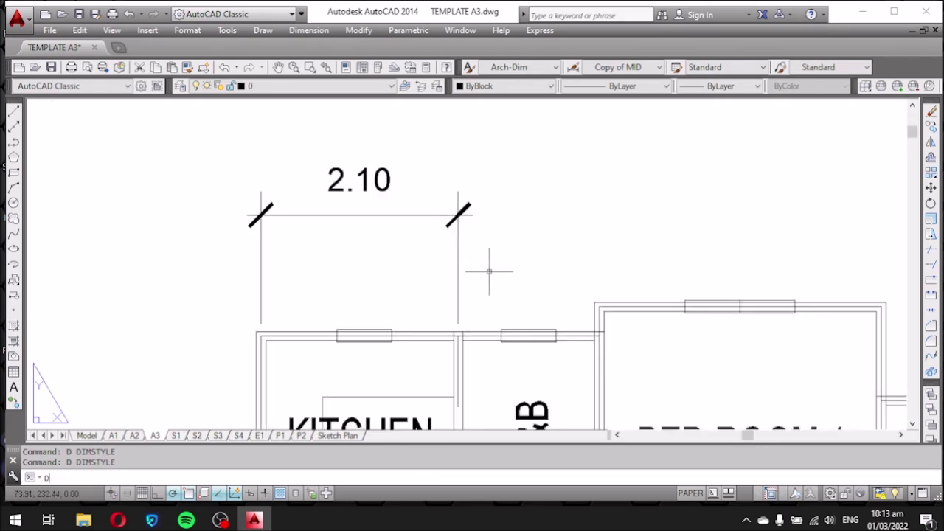
text(LI)
key(Return)
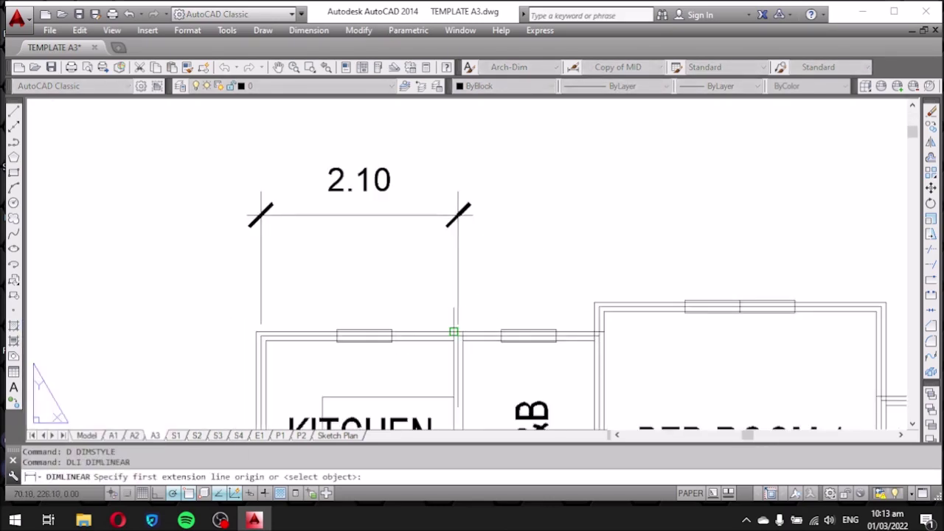
scroll(460, 334, up, 2)
click(456, 337)
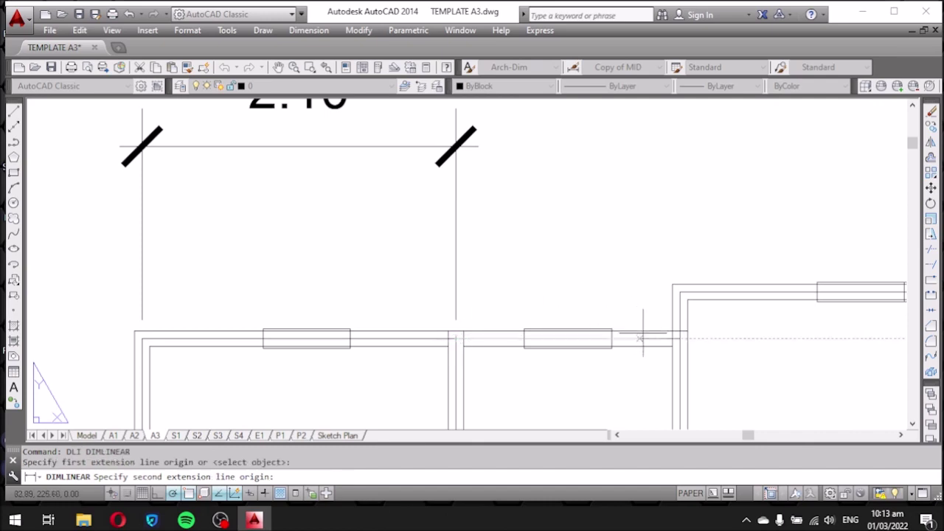
click(679, 338)
scroll(544, 333, down, 2)
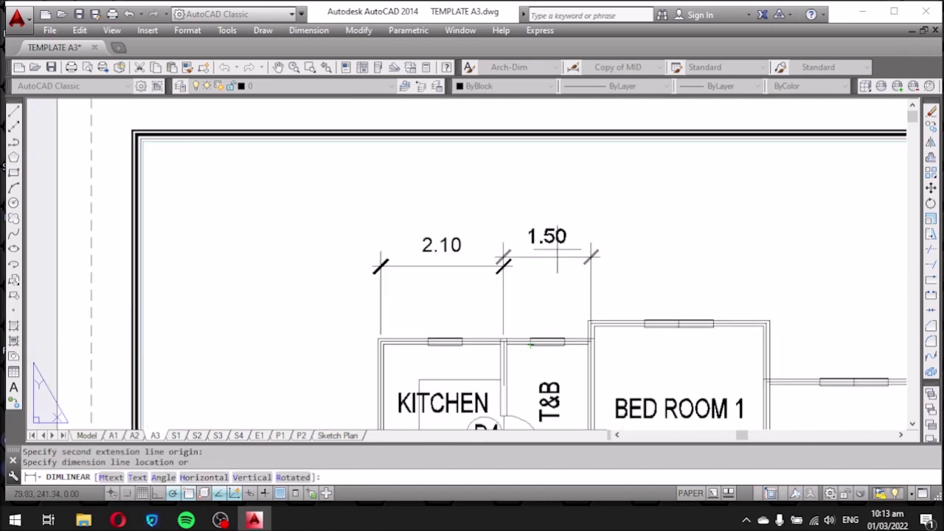
scroll(548, 265, up, 2)
click(639, 308)
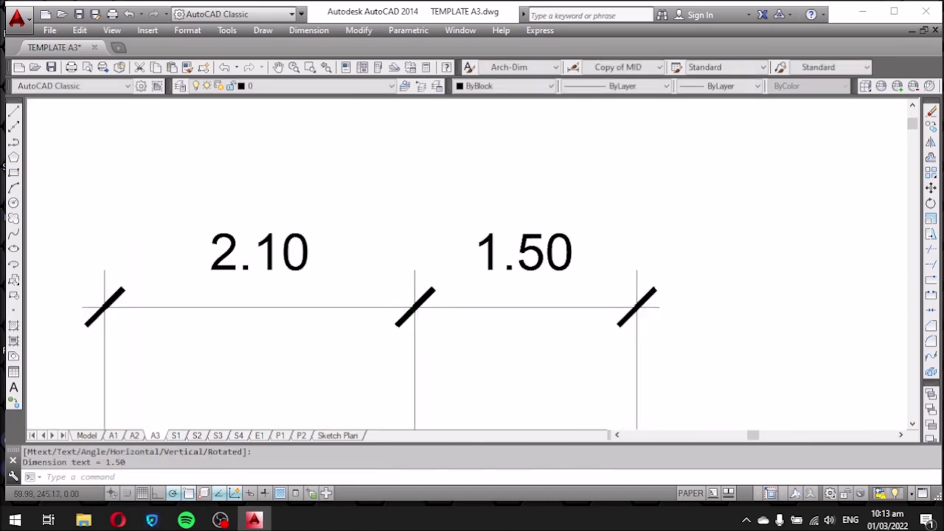
scroll(246, 204, down, 3)
scroll(356, 227, up, 2)
Move the 1.50 dimension's extension line end onto the bedroom wall corner.
key(Return)
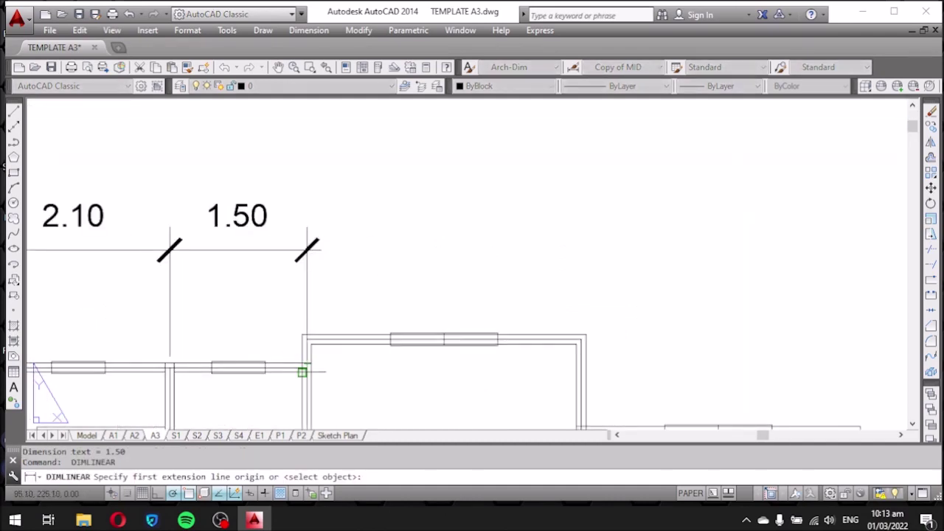
click(307, 367)
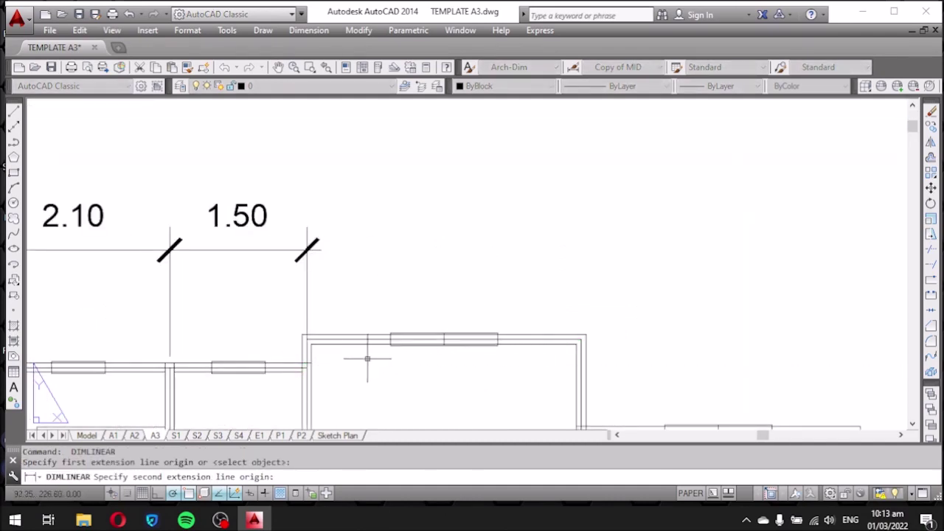
key(Escape)
key(Return)
key(Escape)
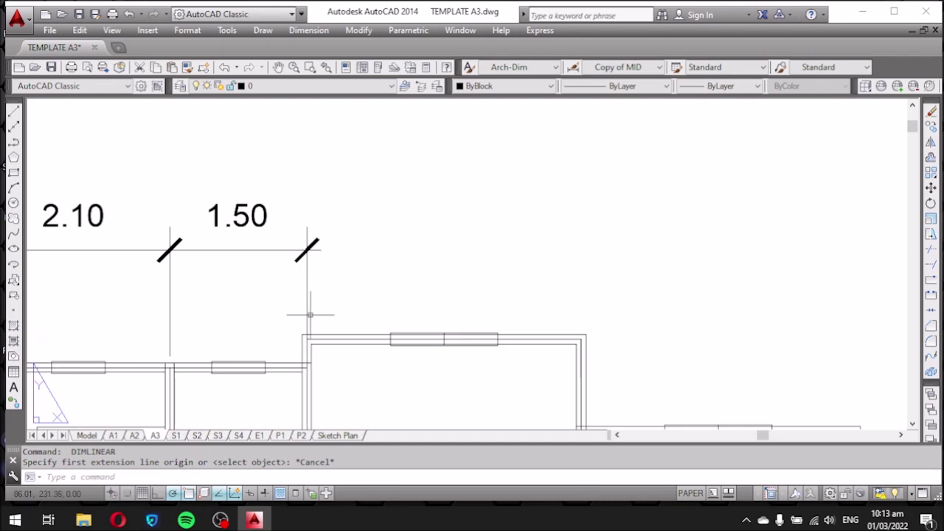
click(308, 314)
scroll(310, 373, up, 4)
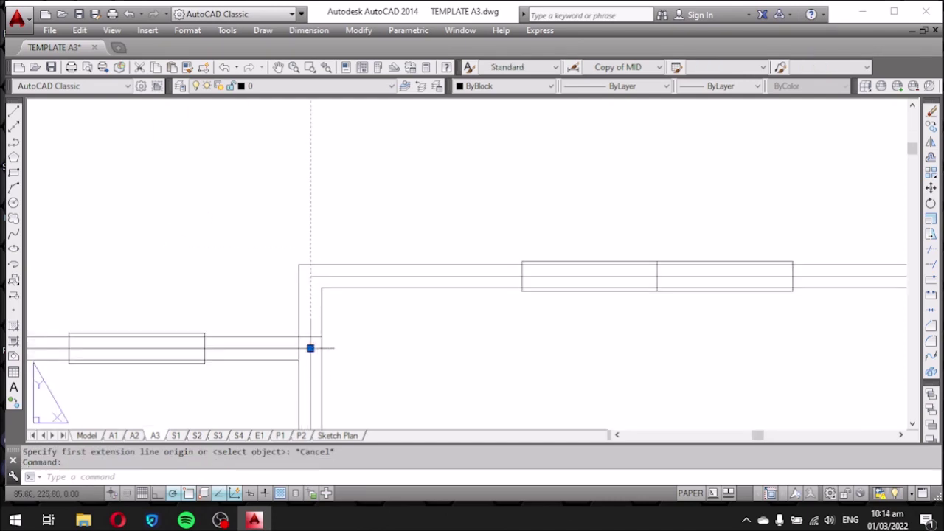
click(310, 347)
click(310, 263)
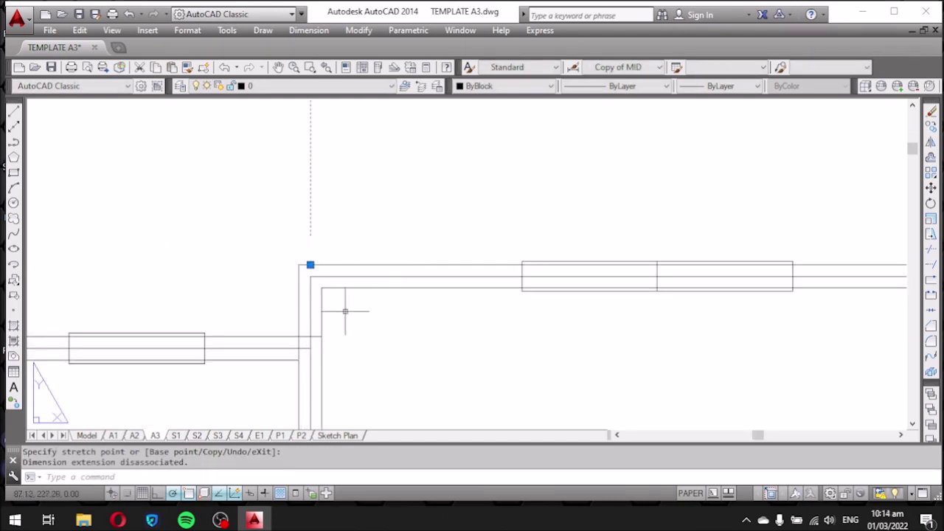
key(Escape)
scroll(340, 325, down, 3)
scroll(270, 321, up, 2)
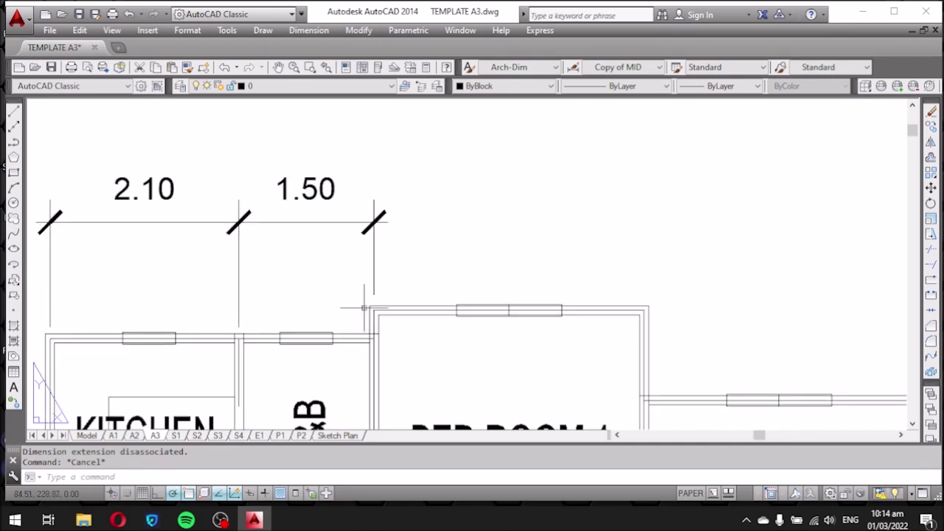
Dimension Bed Room 1's top wall as 3.00, in line with the others.
text(dli)
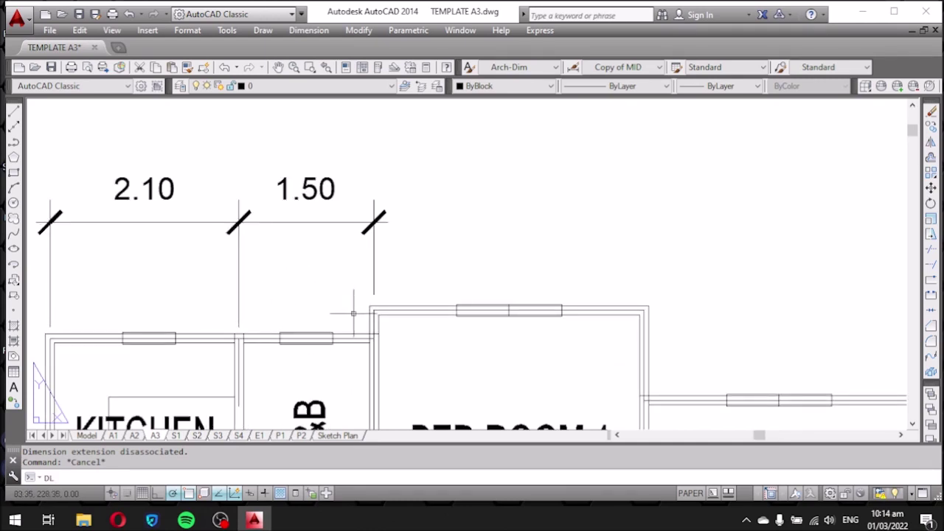
key(Return)
scroll(355, 317, up, 3)
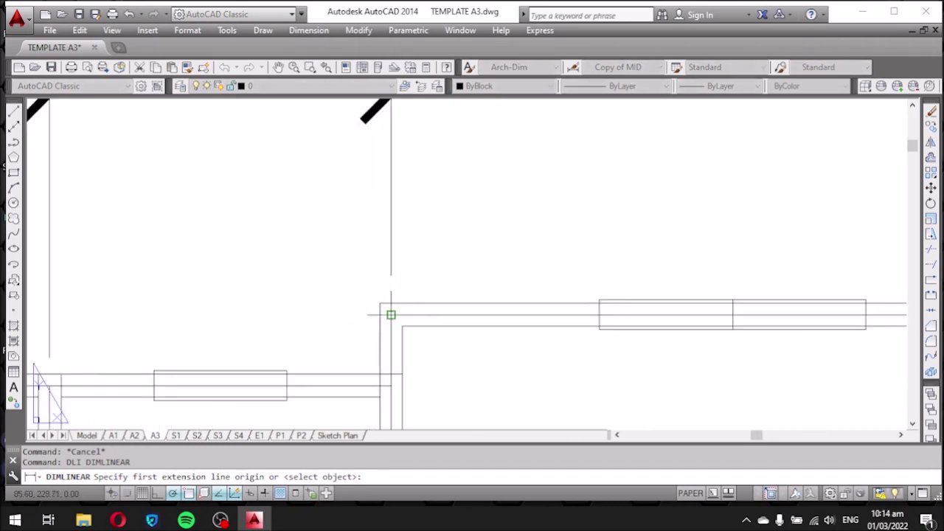
click(389, 312)
scroll(274, 279, down, 3)
scroll(581, 286, up, 2)
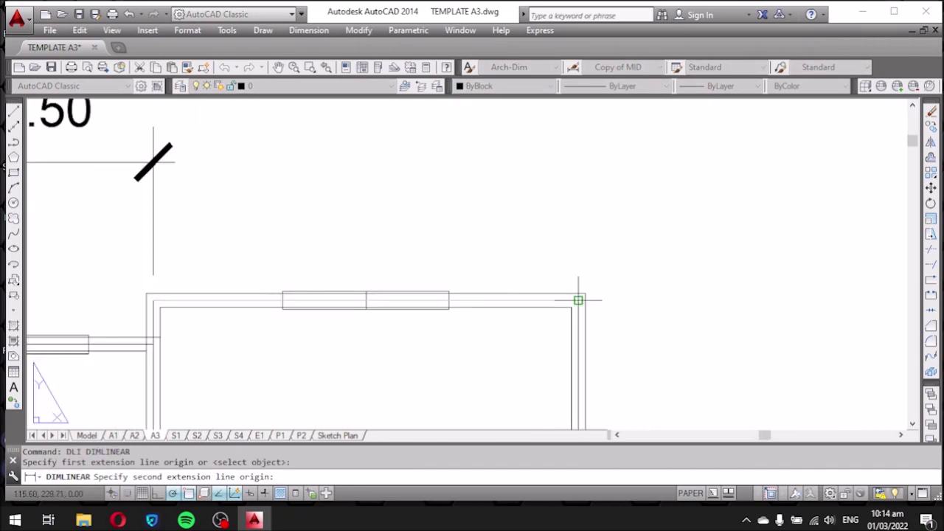
click(579, 301)
scroll(579, 300, down, 2)
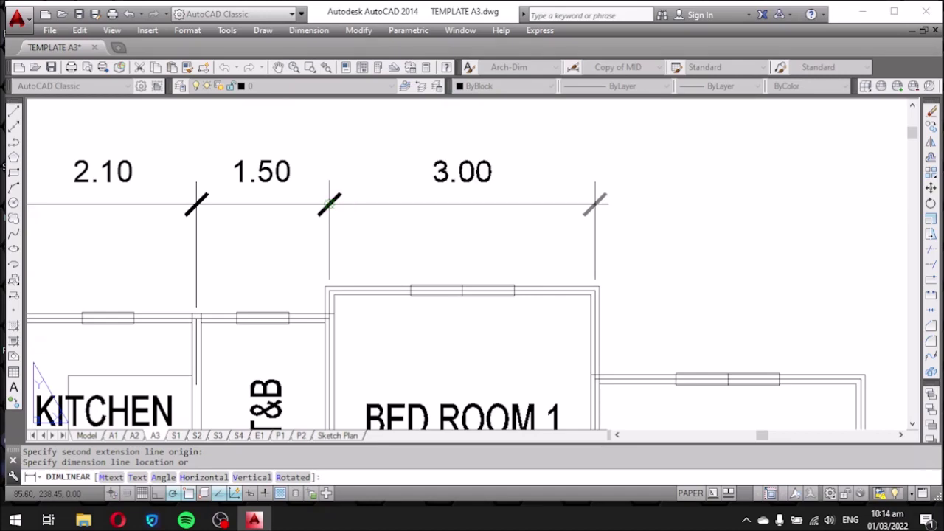
click(332, 203)
scroll(342, 180, down, 3)
scroll(464, 200, up, 3)
Add a second 3.00 dimension to Bed Room 2's top-right corner in the same row.
key(Return)
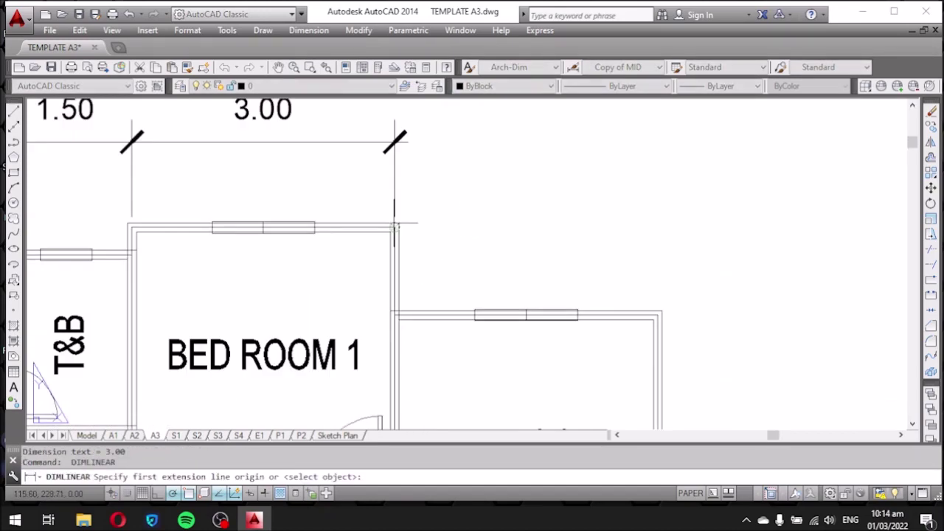
click(394, 227)
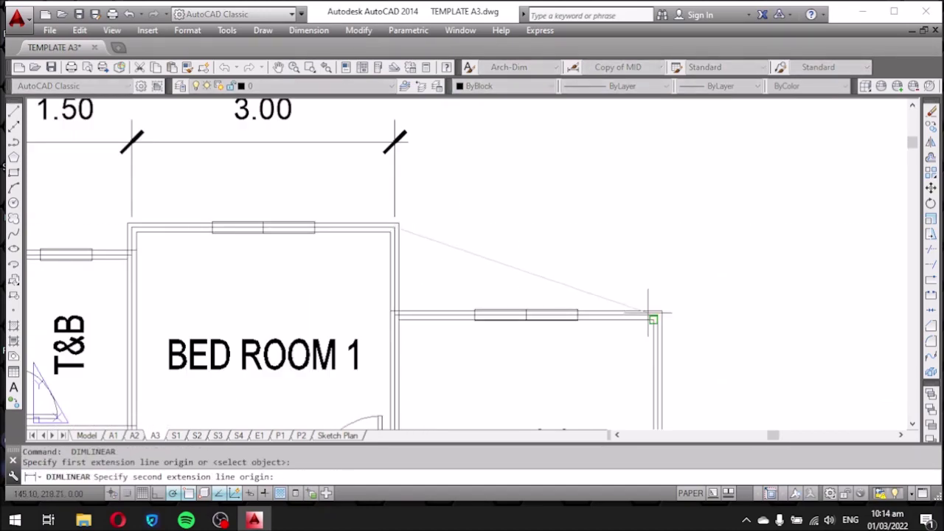
click(657, 315)
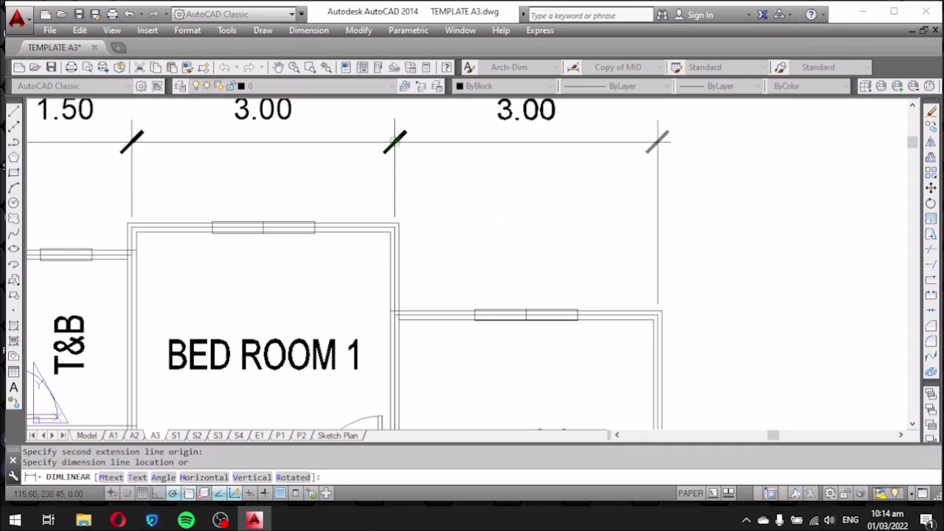
click(396, 142)
scroll(590, 175, down, 5)
mouse_move(628, 257)
middle_down()
mouse_move(639, 256)
mouse_move(626, 221)
middle_up()
scroll(353, 144, up, 4)
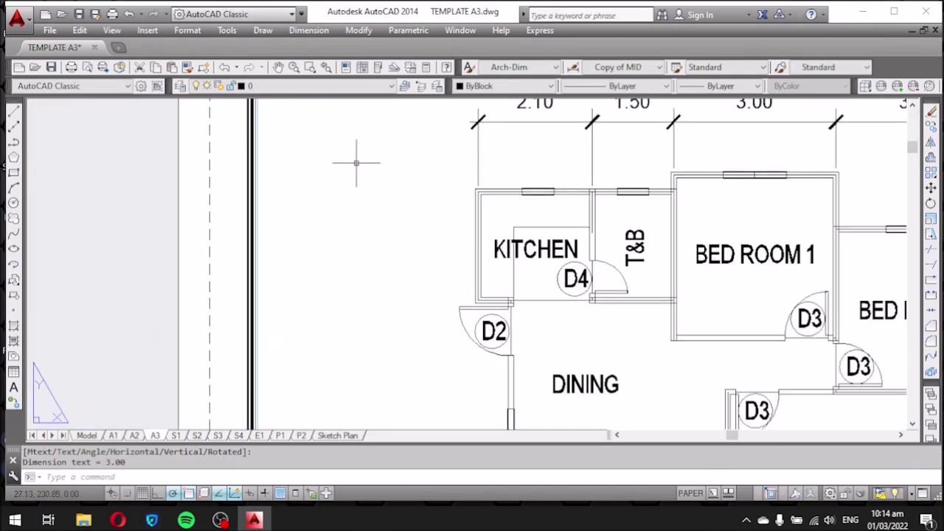
scroll(377, 194, down, 2)
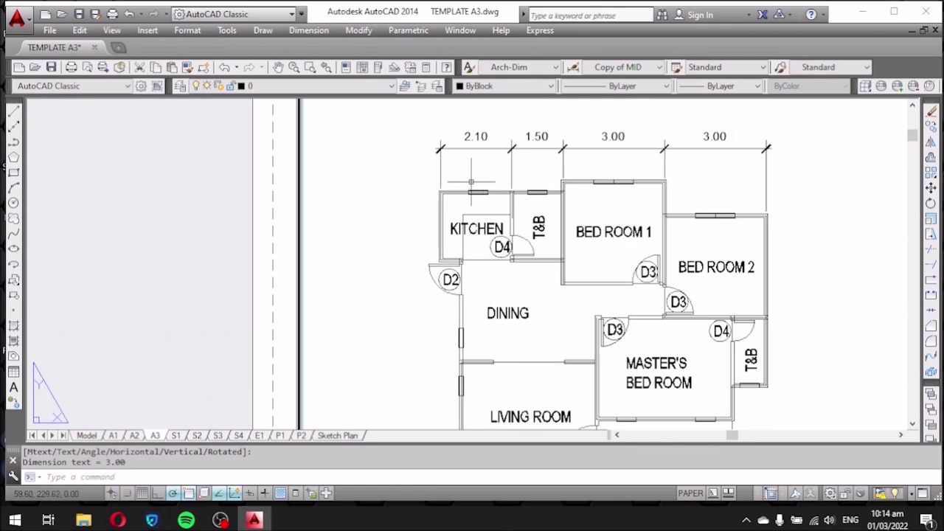
scroll(437, 179, down, 3)
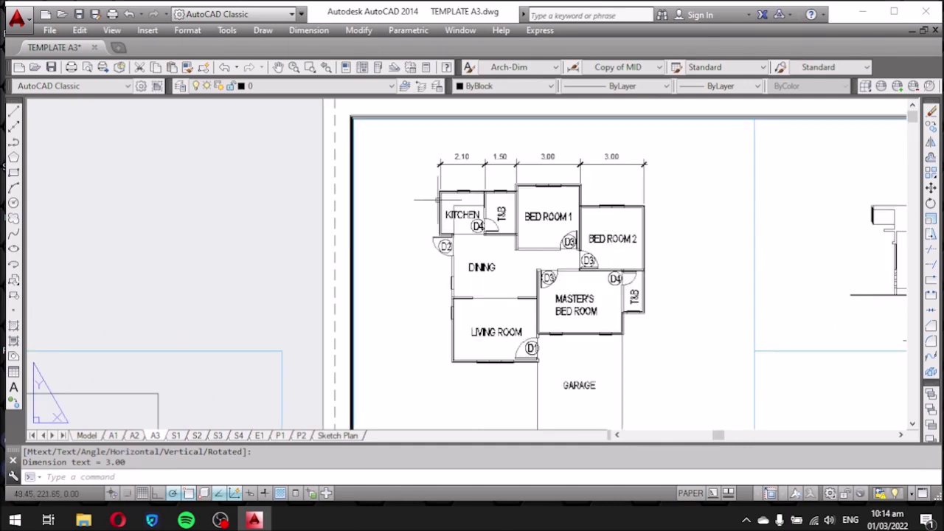
Add a 2.00 vertical dimension for the kitchen's height, left of the kitchen.
scroll(432, 181, up, 7)
scroll(431, 184, down, 2)
scroll(432, 205, up, 2)
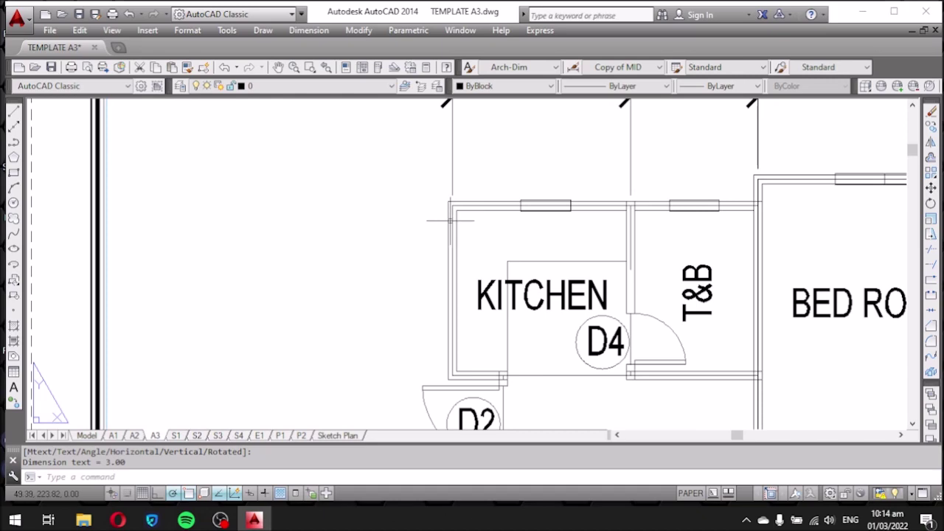
key(Return)
click(448, 204)
scroll(448, 376, up, 2)
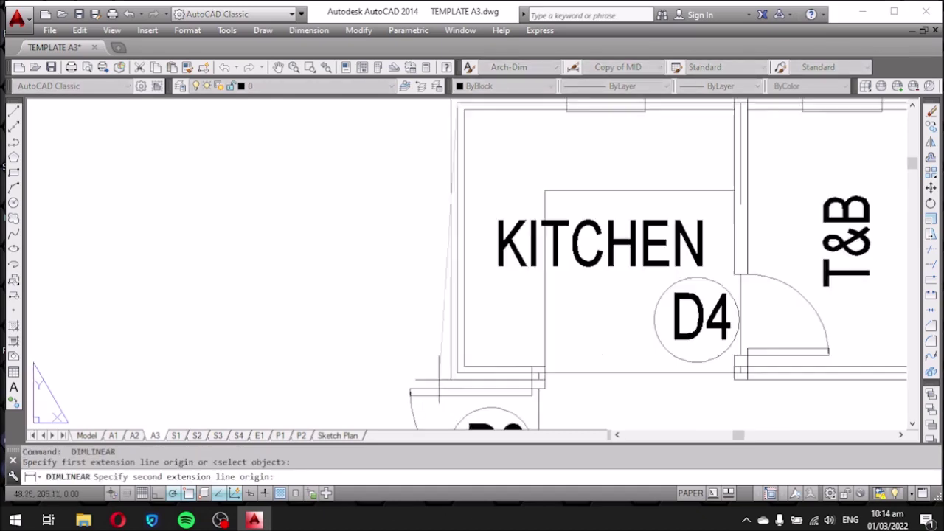
scroll(460, 372, up, 2)
click(465, 370)
scroll(466, 369, down, 3)
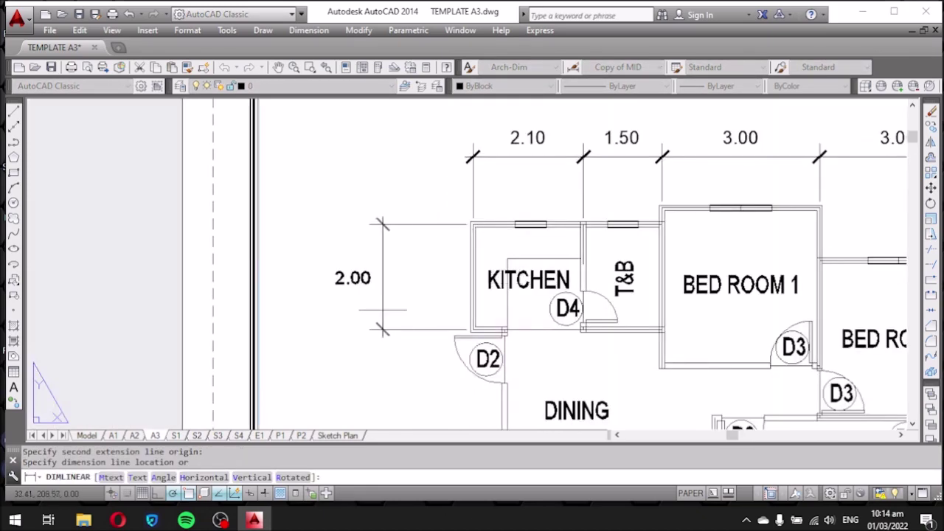
click(410, 310)
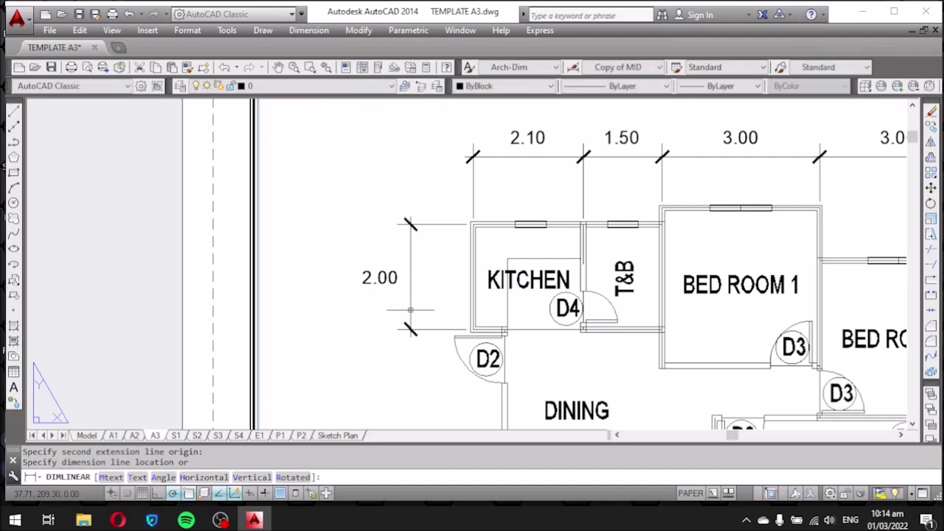
scroll(398, 280, down, 3)
scroll(391, 266, down, 2)
scroll(384, 251, up, 3)
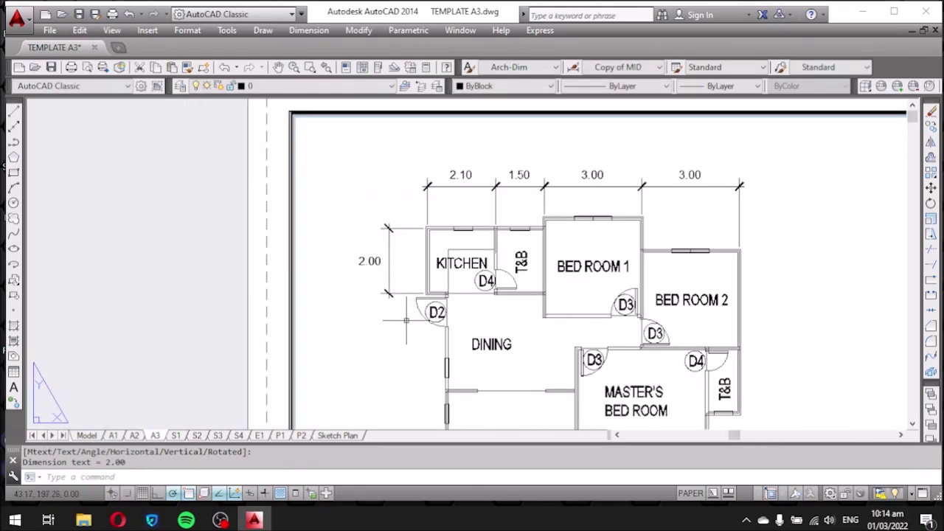
scroll(406, 321, up, 4)
scroll(442, 262, up, 2)
Add a 6.00 vertical dimension down to the living room's lower-left corner, in line with 2.00.
key(Return)
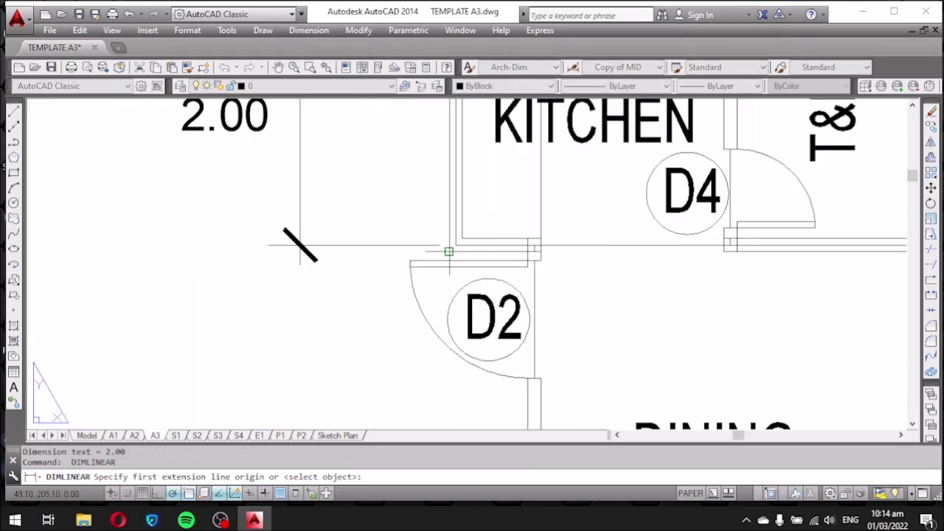
click(455, 246)
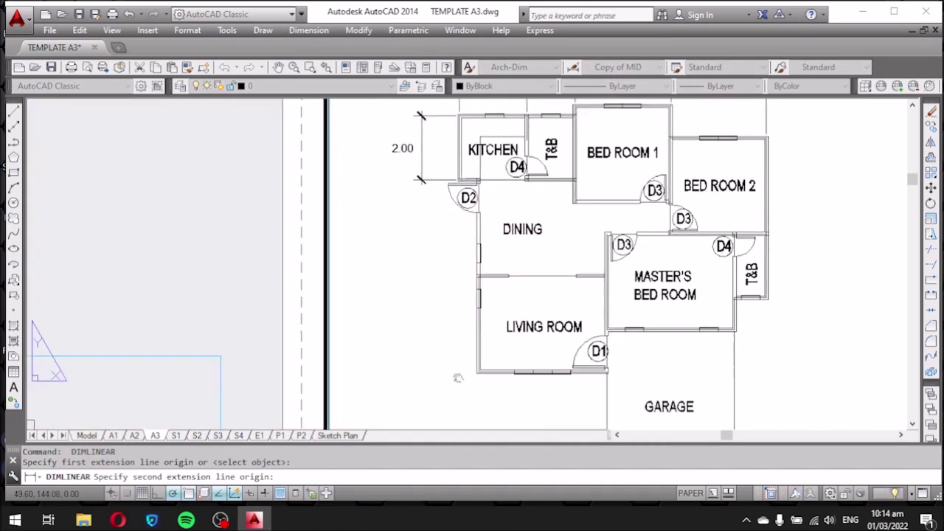
scroll(465, 376, up, 5)
scroll(509, 365, up, 2)
click(512, 366)
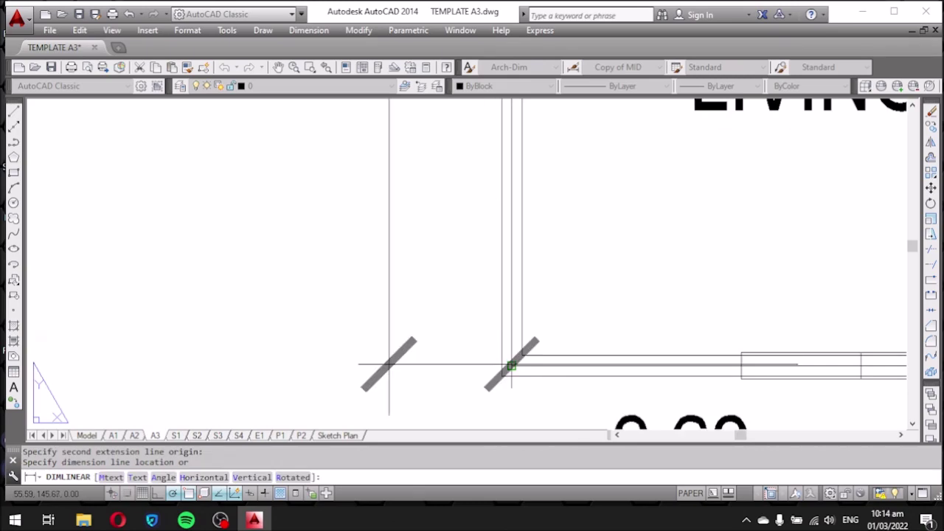
scroll(511, 366, down, 3)
scroll(511, 366, down, 2)
scroll(458, 180, up, 4)
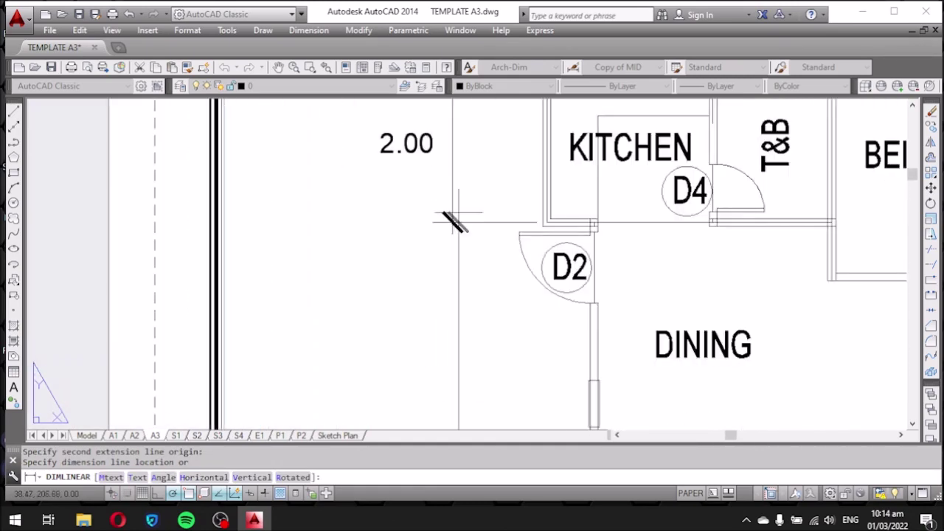
click(452, 219)
scroll(377, 223, down, 4)
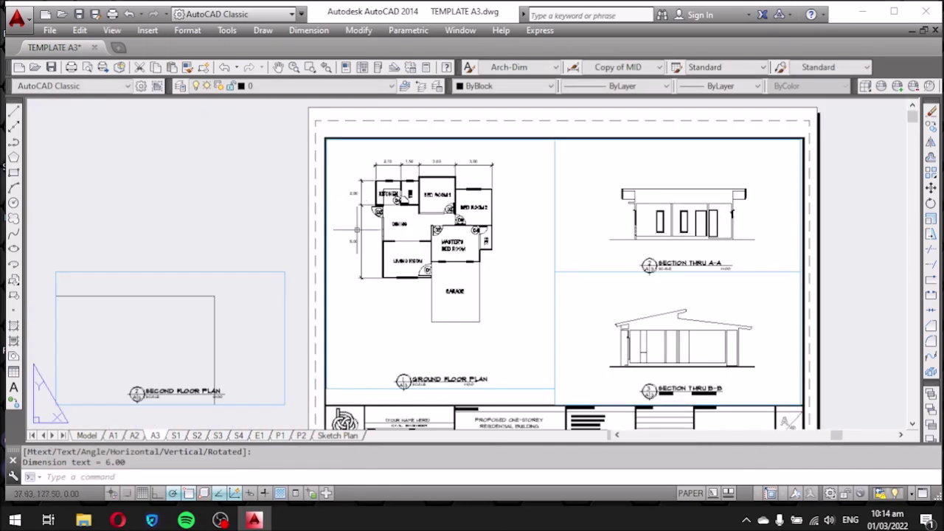
scroll(336, 255, up, 3)
scroll(322, 284, up, 2)
Add a 3.69 vertical dimension from the living room corner to the garage's bottom corner.
key(Return)
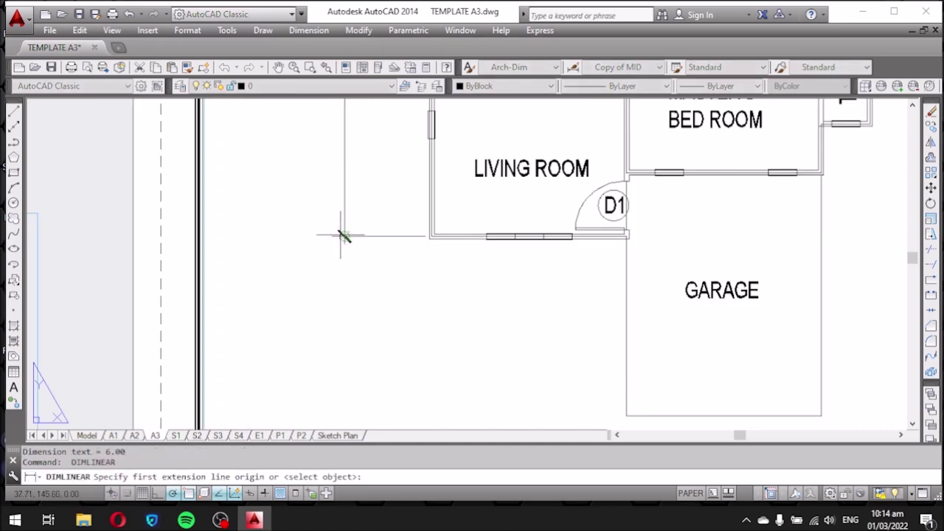
scroll(425, 236, up, 5)
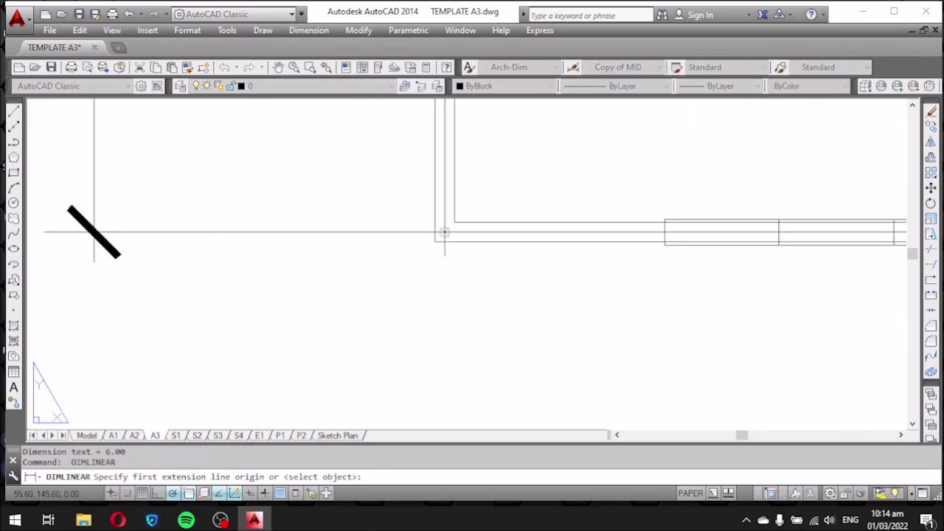
click(444, 233)
scroll(446, 247, down, 2)
scroll(444, 235, down, 2)
scroll(551, 322, up, 3)
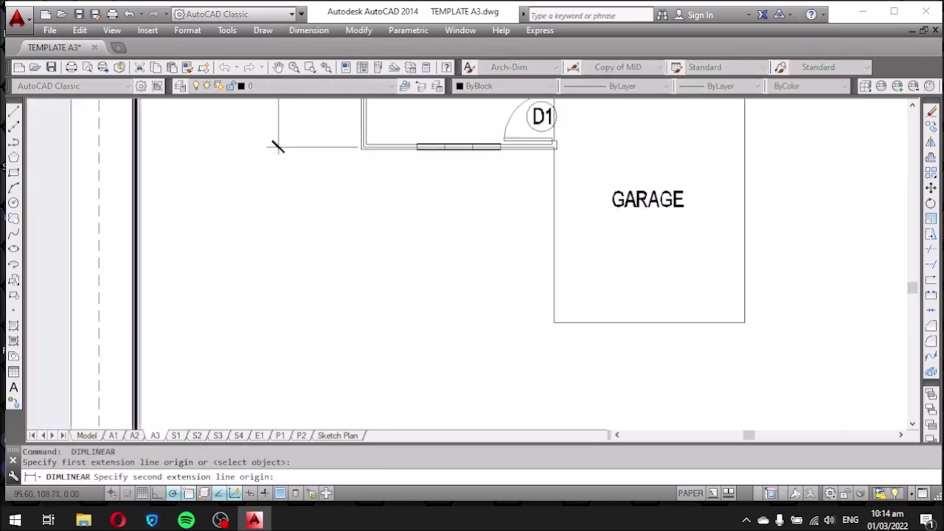
scroll(550, 322, up, 2)
click(556, 322)
scroll(559, 320, down, 4)
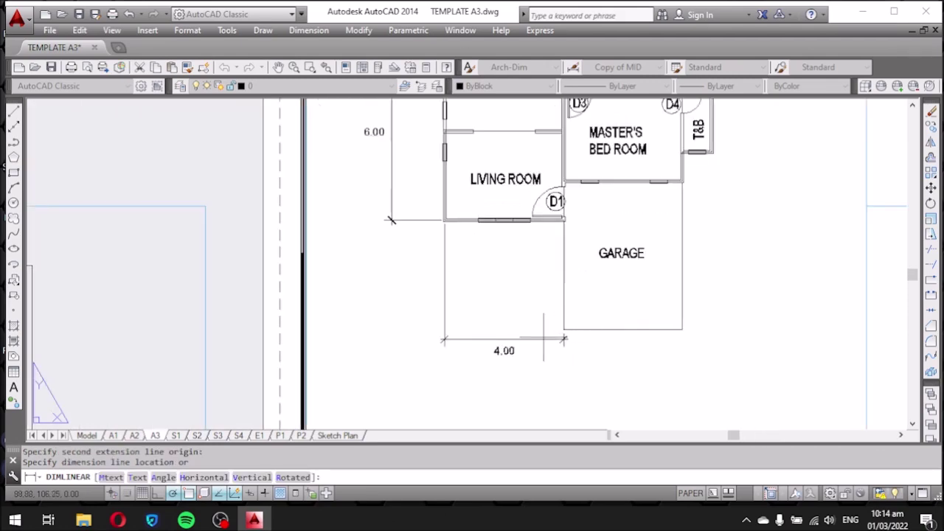
scroll(390, 221, up, 2)
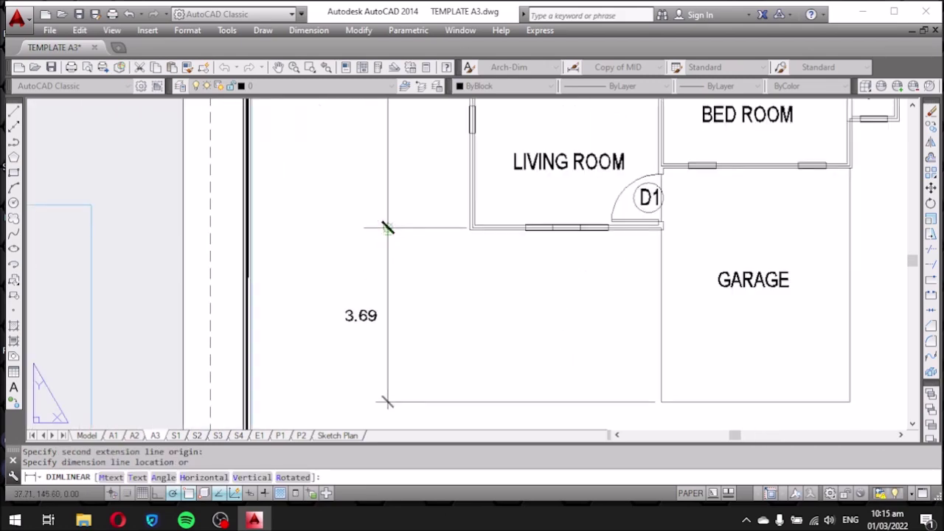
click(386, 226)
scroll(397, 210, down, 4)
scroll(455, 284, up, 2)
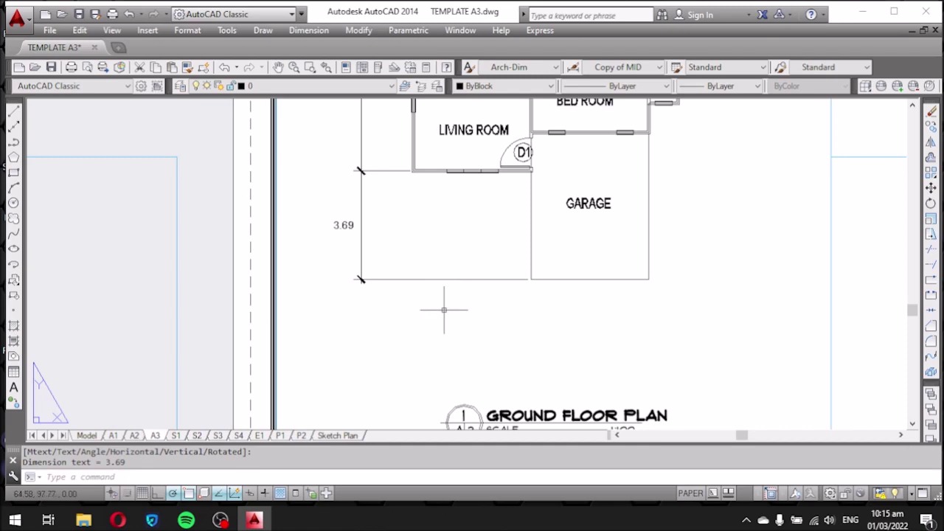
scroll(407, 242, up, 2)
key(Return)
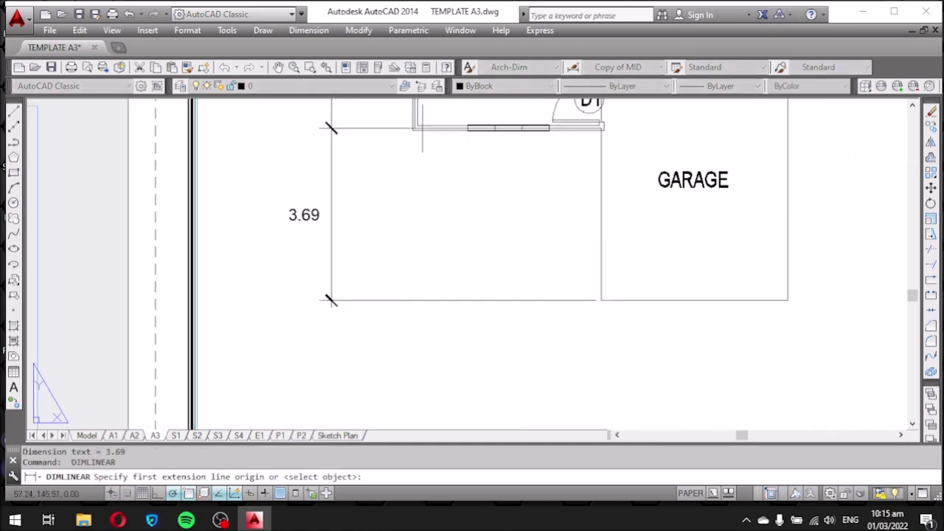
scroll(418, 131, up, 5)
scroll(464, 252, down, 4)
scroll(462, 258, down, 3)
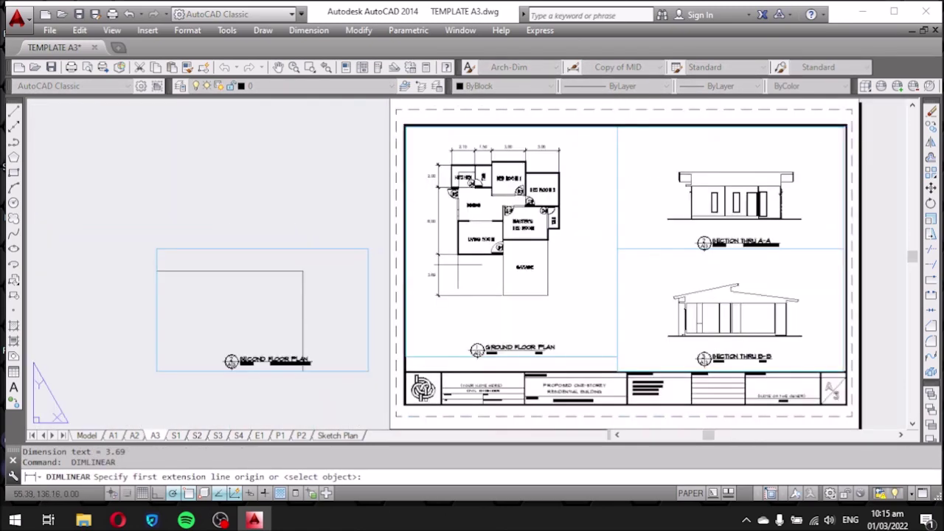
scroll(445, 173, up, 4)
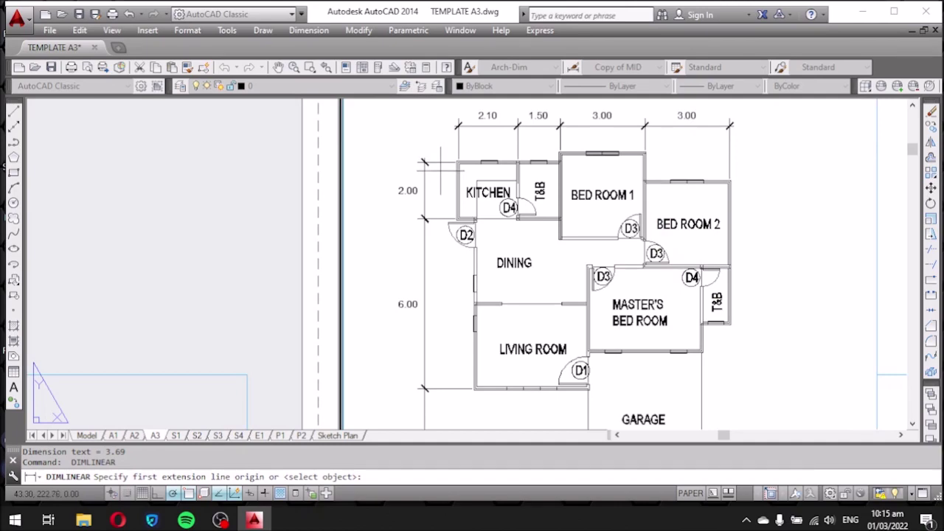
scroll(436, 164, down, 4)
scroll(457, 259, up, 4)
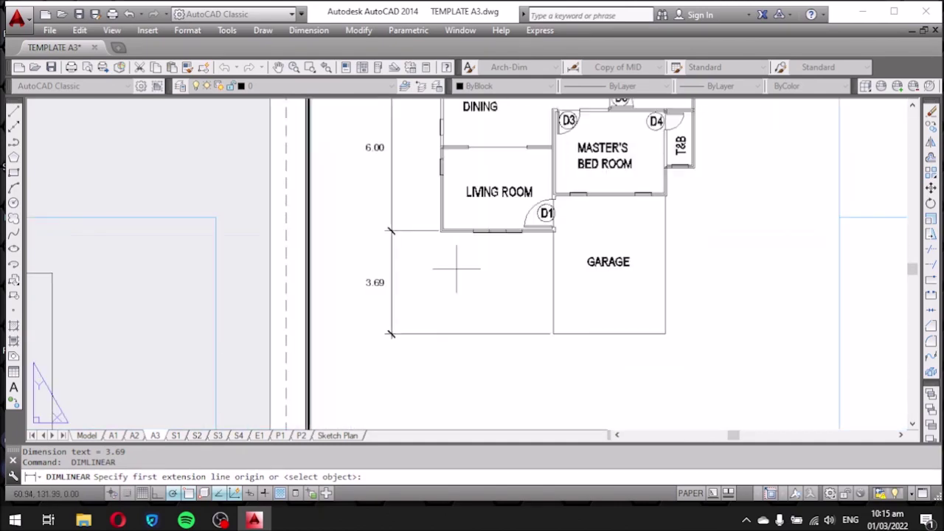
Add a 4.00 dimension below the plan from the living room corner to the garage's left wall.
scroll(450, 281, up, 3)
scroll(419, 155, up, 2)
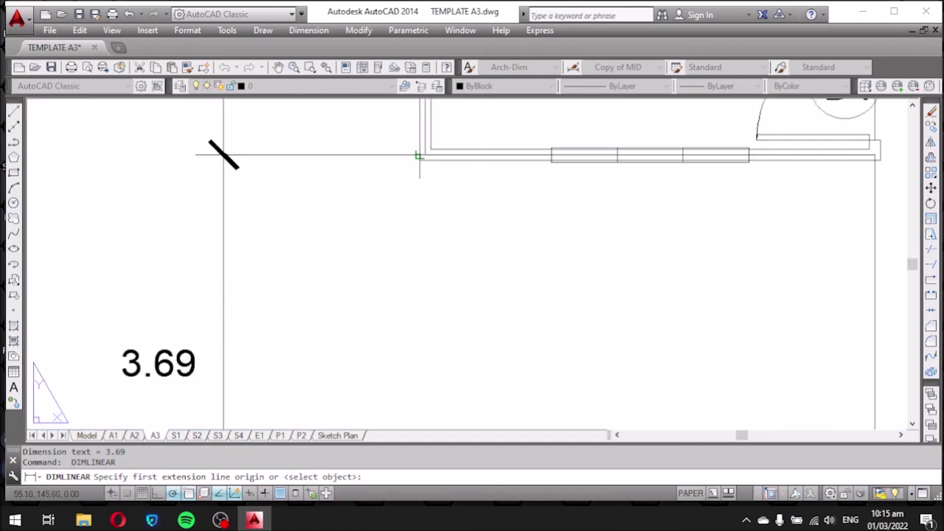
click(425, 155)
scroll(327, 143, down, 4)
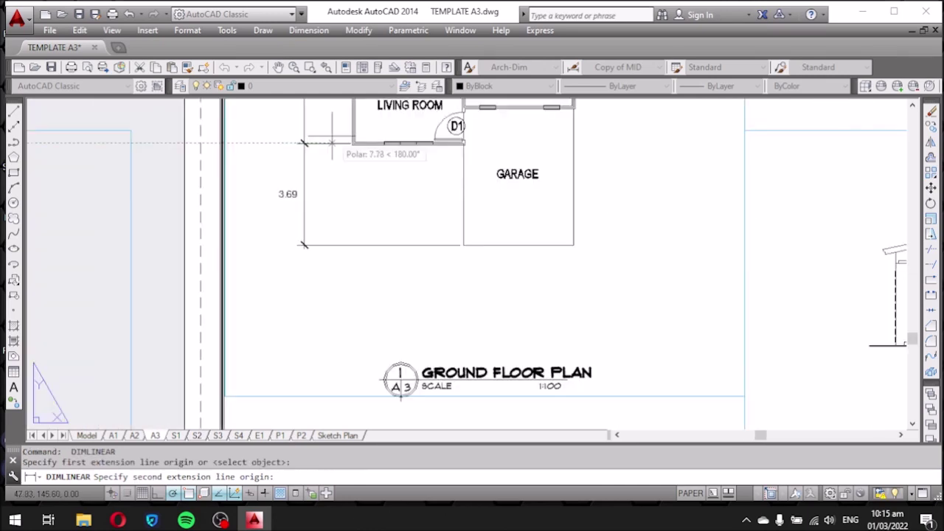
scroll(390, 274, up, 5)
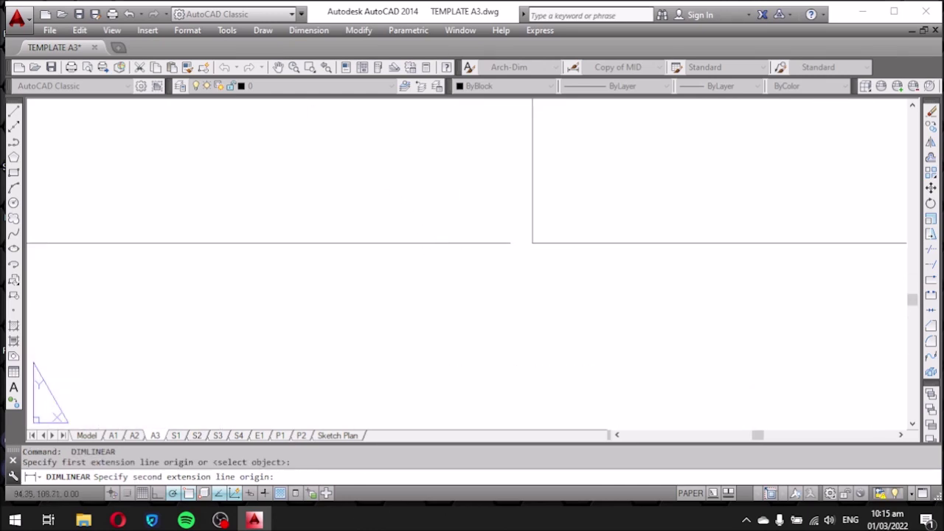
click(531, 242)
scroll(531, 243, down, 4)
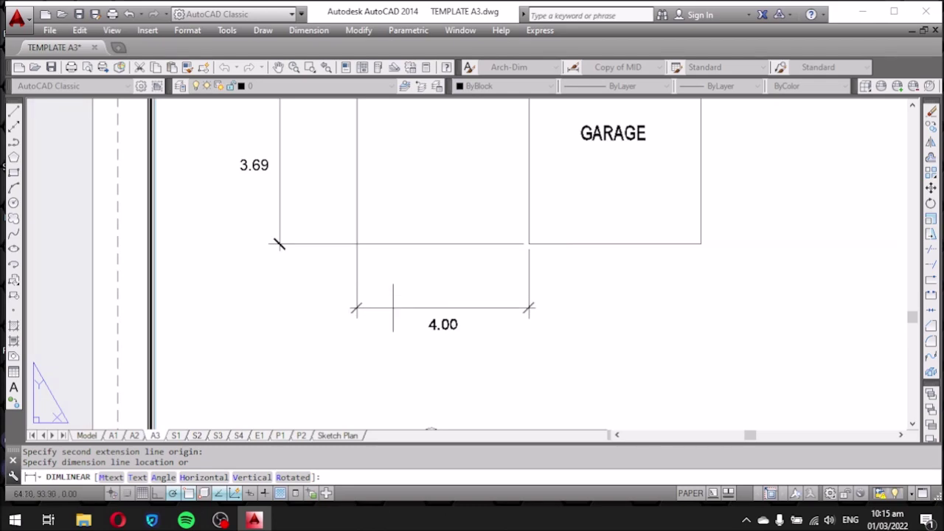
click(393, 308)
scroll(371, 267, down, 5)
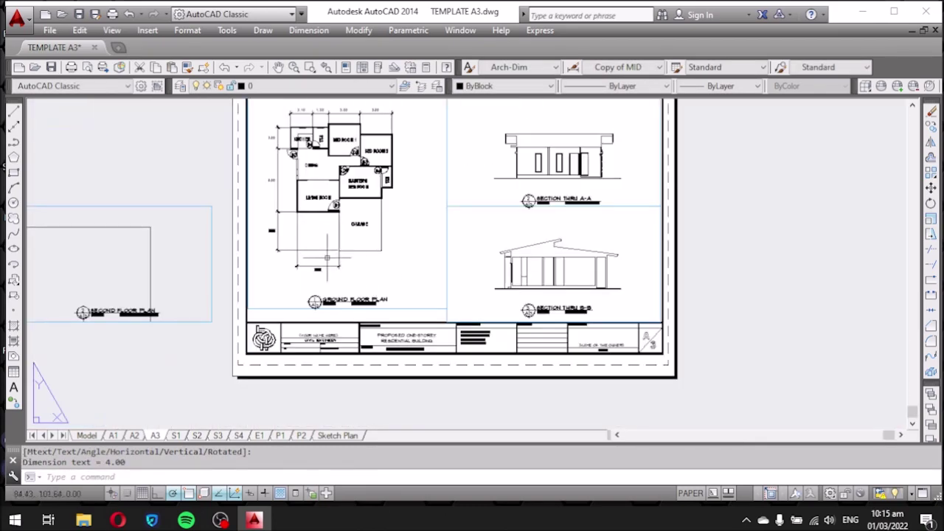
scroll(327, 257, up, 5)
scroll(376, 242, up, 2)
Add a second 4.00 dimension across the garage's bottom edge, in line with the first.
key(Return)
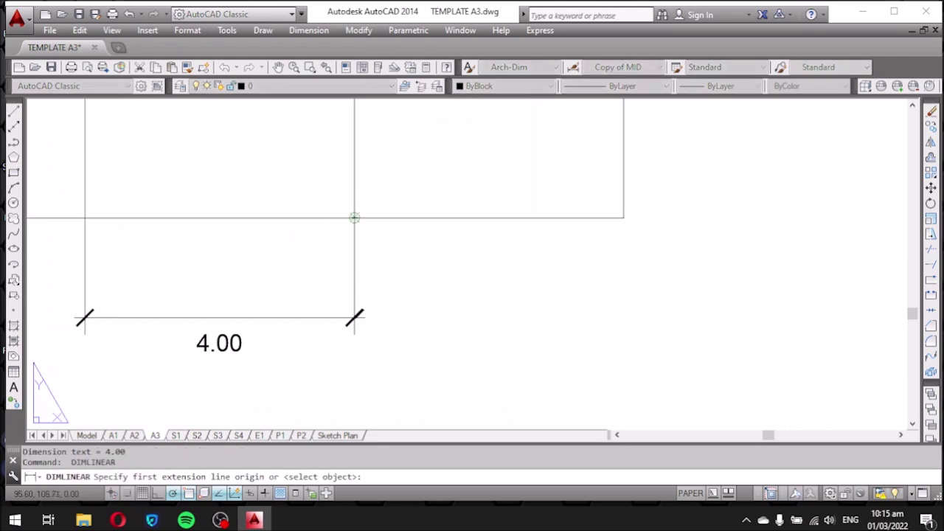
click(354, 218)
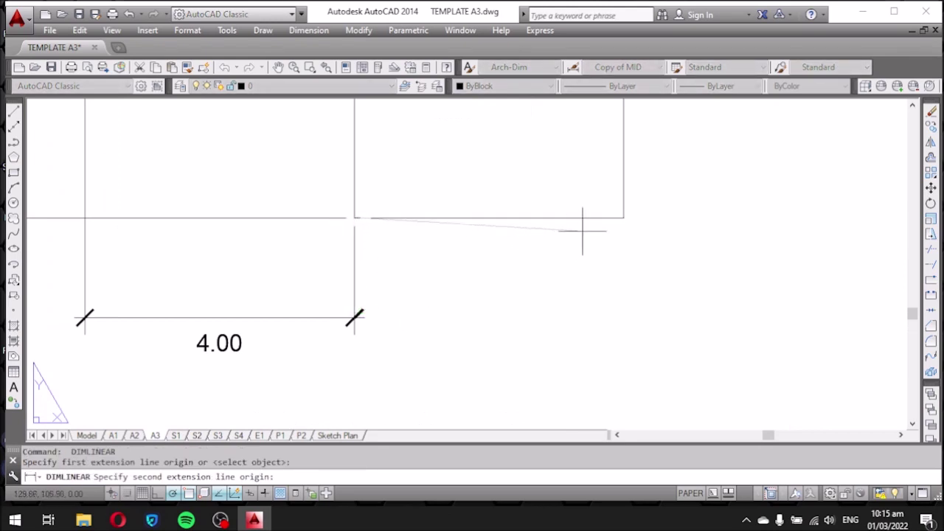
click(624, 218)
click(624, 318)
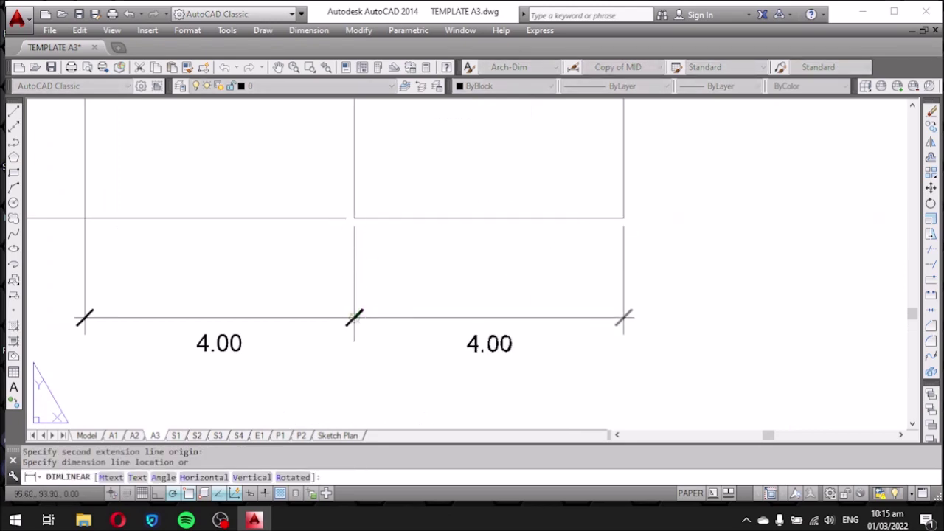
scroll(424, 232, down, 5)
scroll(424, 232, up, 3)
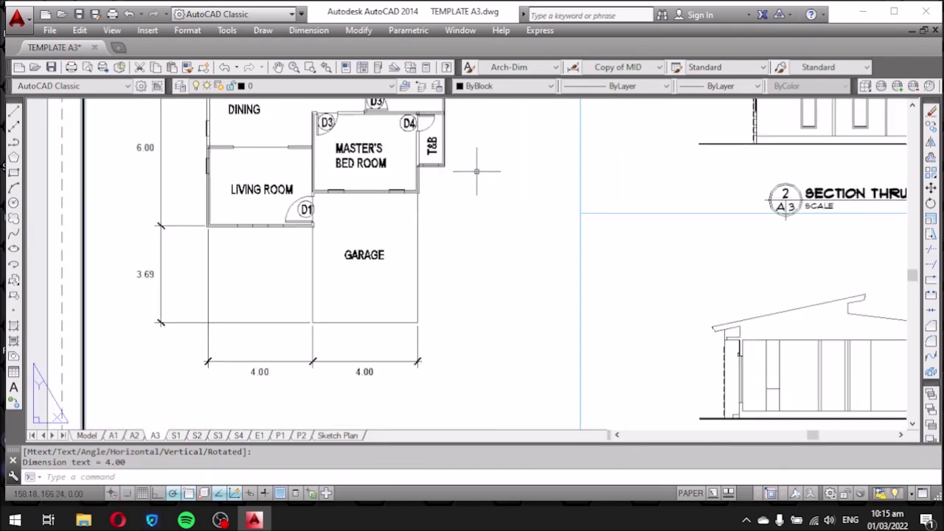
scroll(450, 294, up, 2)
scroll(443, 316, down, 2)
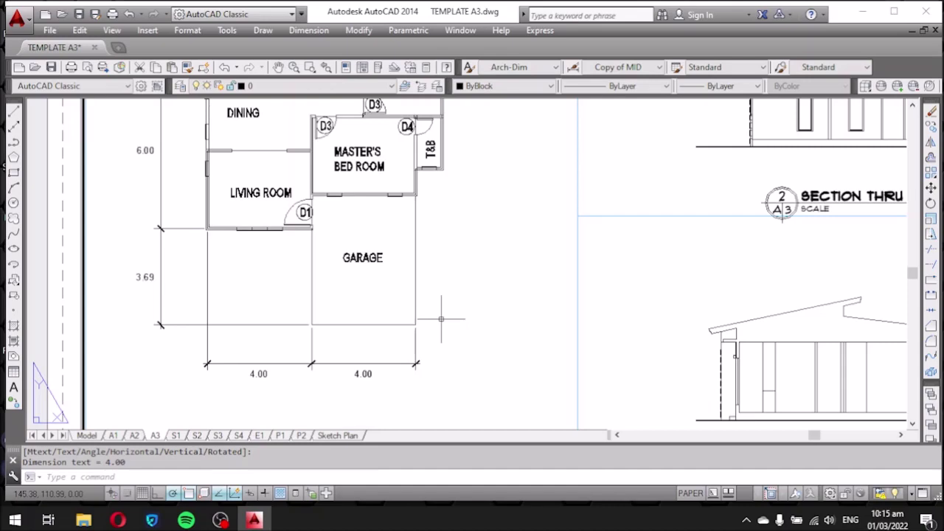
scroll(440, 265, up, 2)
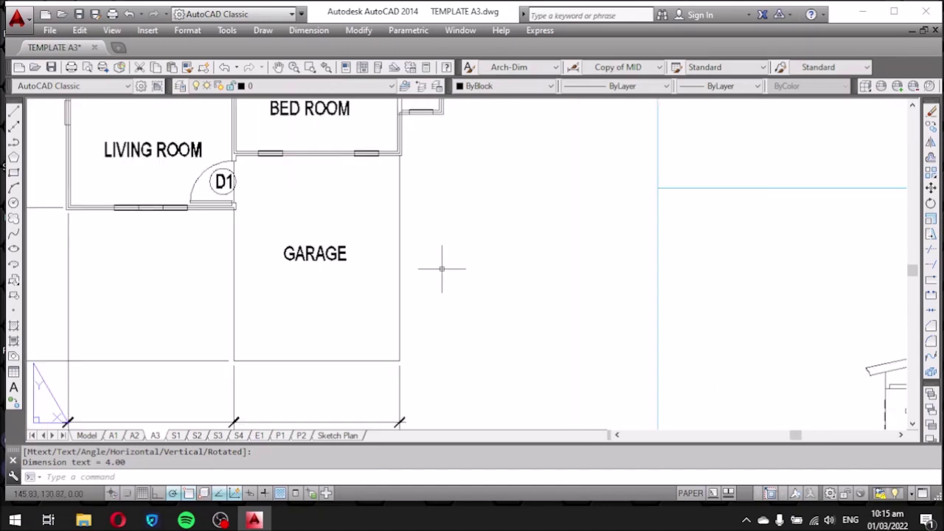
mouse_move(491, 237)
middle_down()
mouse_move(470, 248)
mouse_move(498, 213)
middle_up()
scroll(516, 229, down, 1)
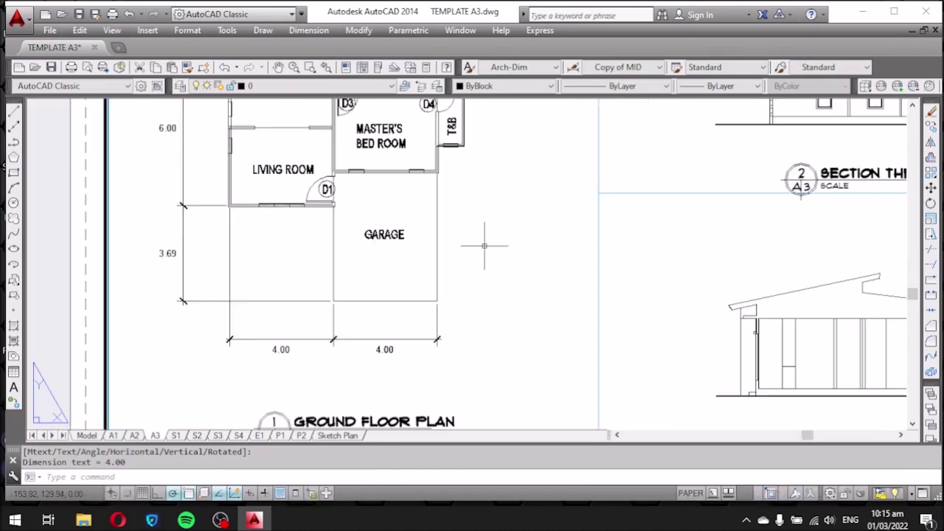
mouse_move(447, 160)
middle_down()
mouse_move(430, 314)
mouse_move(433, 305)
middle_up()
scroll(442, 231, down, 1)
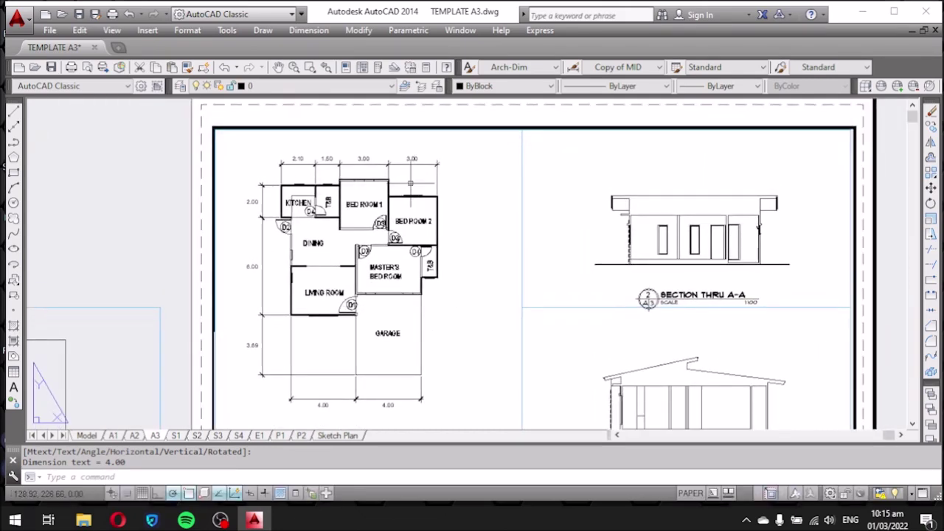
middle_drag(437, 302, 425, 287)
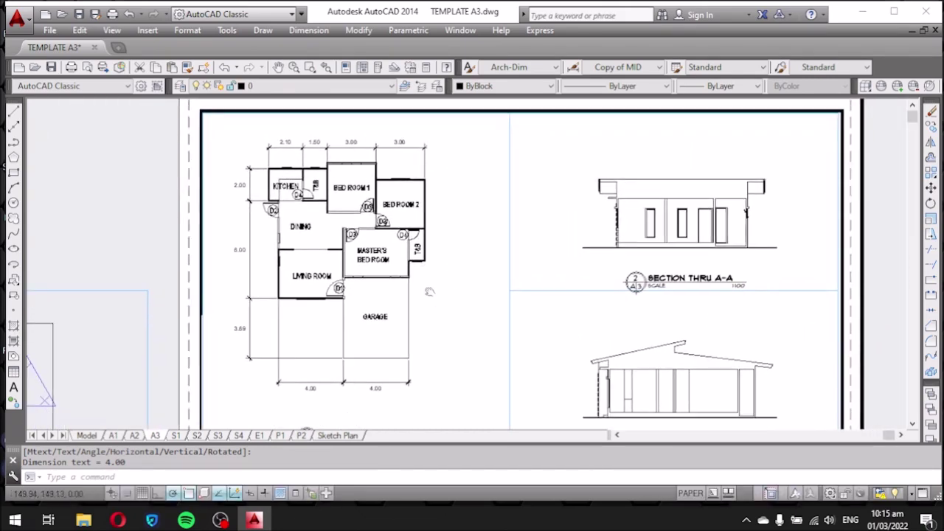
scroll(428, 169, up, 3)
middle_drag(470, 207, 484, 209)
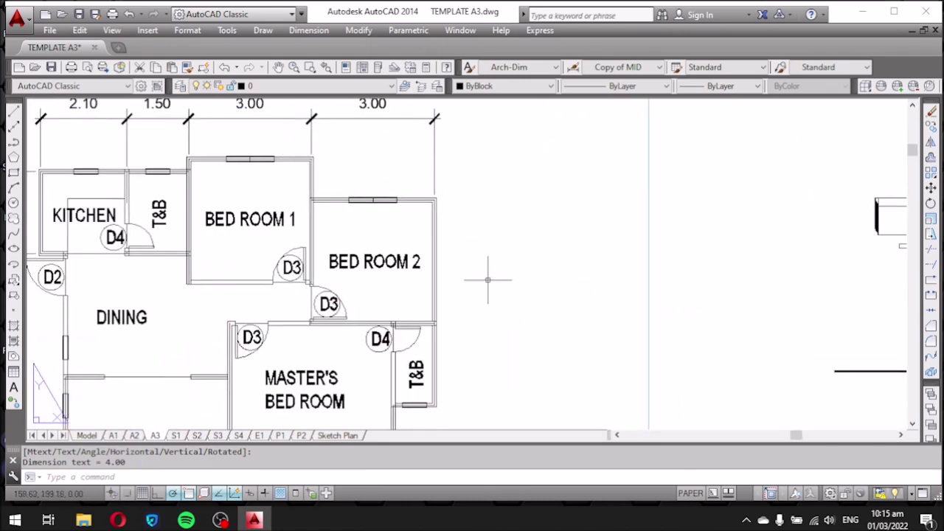
middle_drag(487, 280, 466, 161)
scroll(461, 161, down, 3)
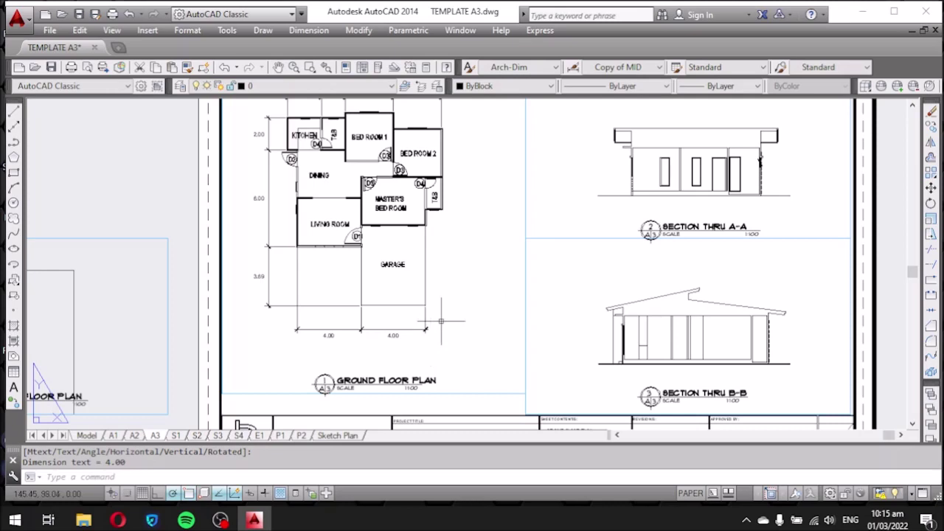
scroll(463, 187, up, 2)
scroll(354, 199, up, 3)
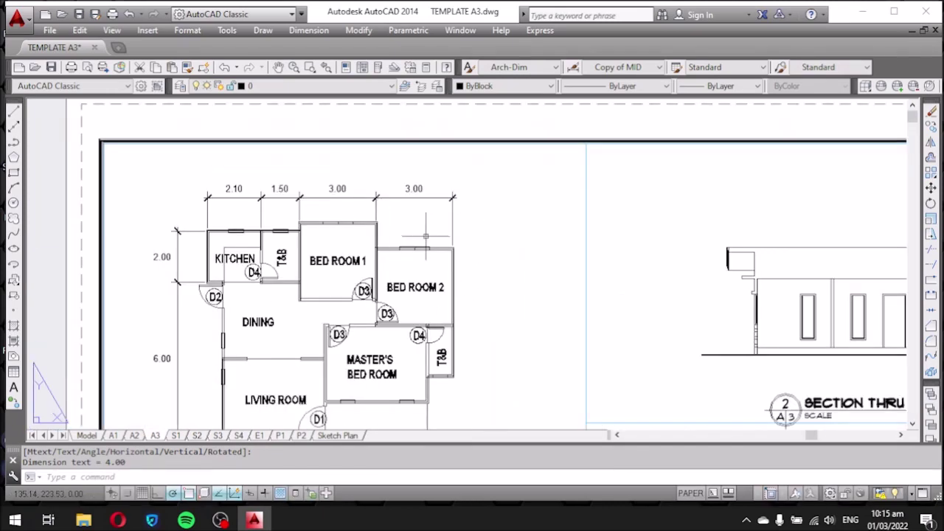
scroll(501, 229, up, 4)
Add the first right-side vertical dimension, 1.00, between Bed Room 1 and Bed Room 2 corners.
key(Return)
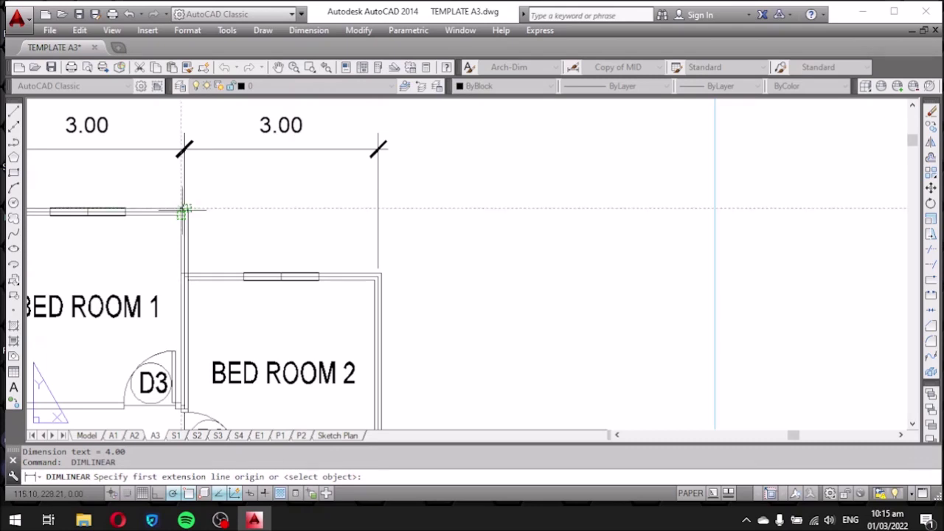
scroll(183, 214, up, 2)
scroll(188, 218, up, 2)
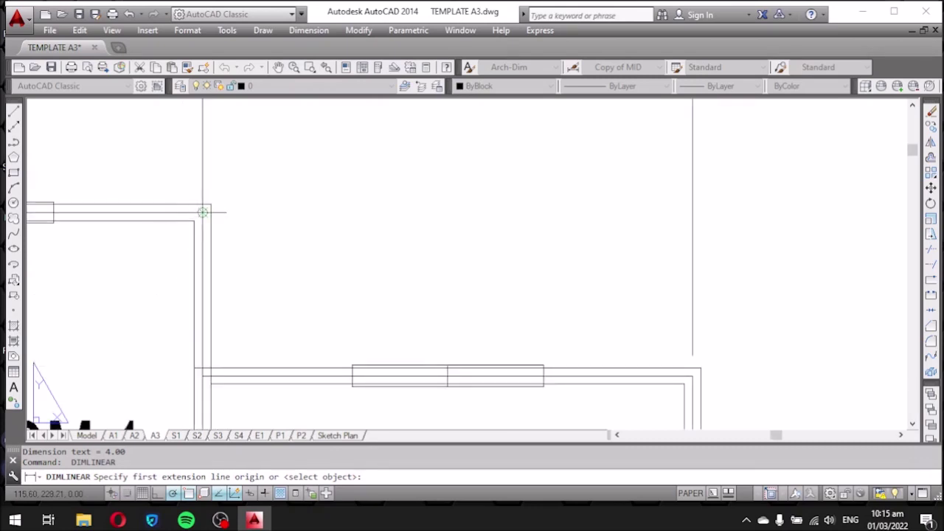
click(203, 213)
scroll(310, 179, down, 1)
scroll(512, 228, down, 1)
scroll(470, 224, up, 2)
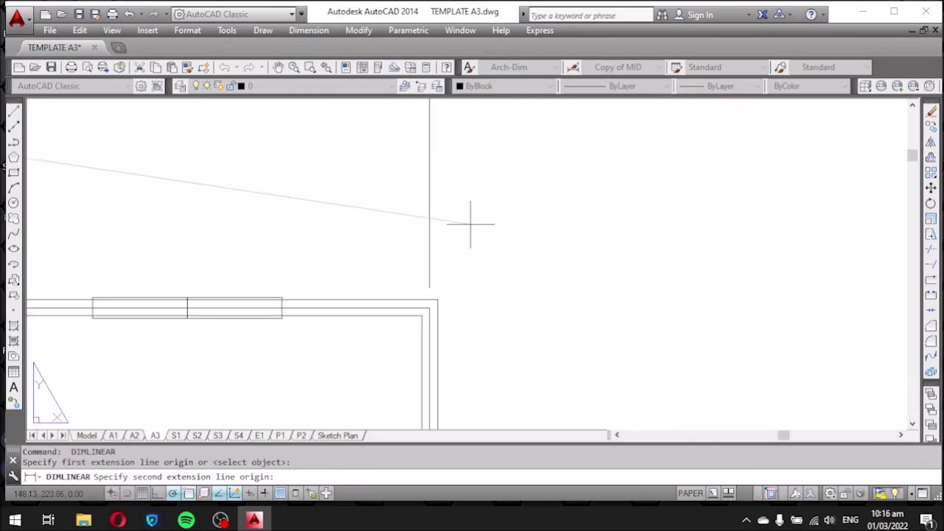
click(435, 302)
scroll(416, 288, down, 3)
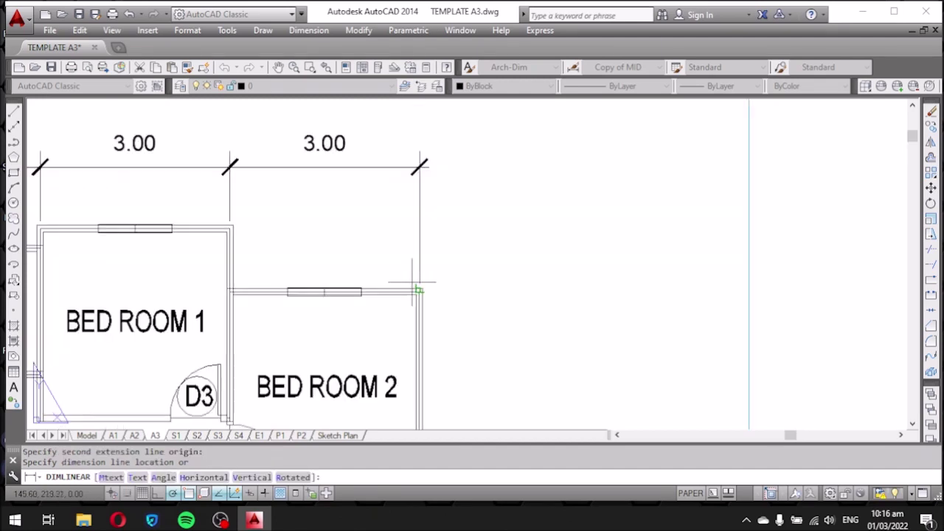
scroll(417, 288, down, 2)
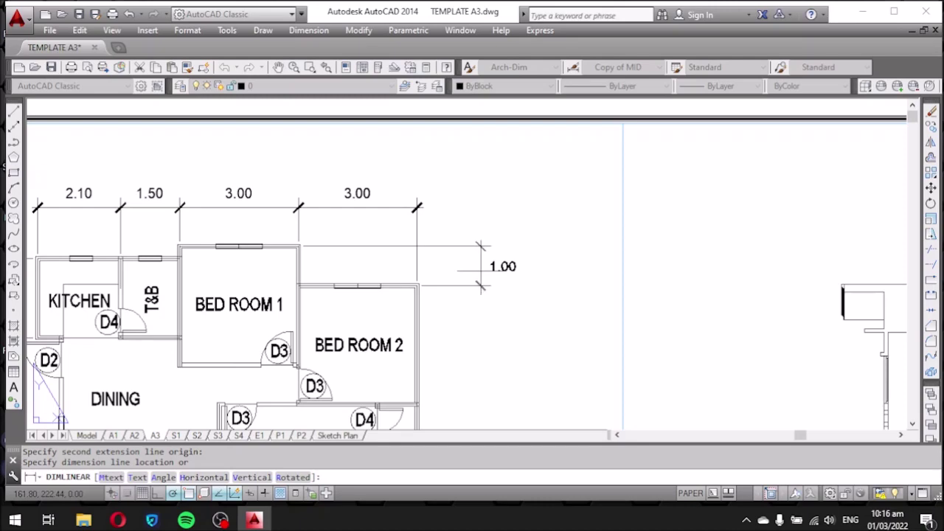
click(481, 266)
scroll(458, 166, down, 5)
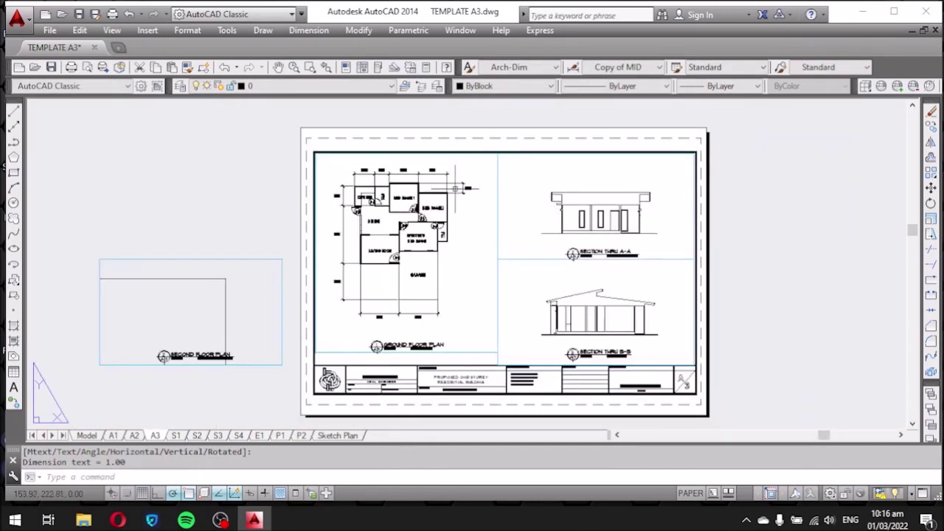
scroll(458, 188, up, 4)
scroll(458, 178, up, 2)
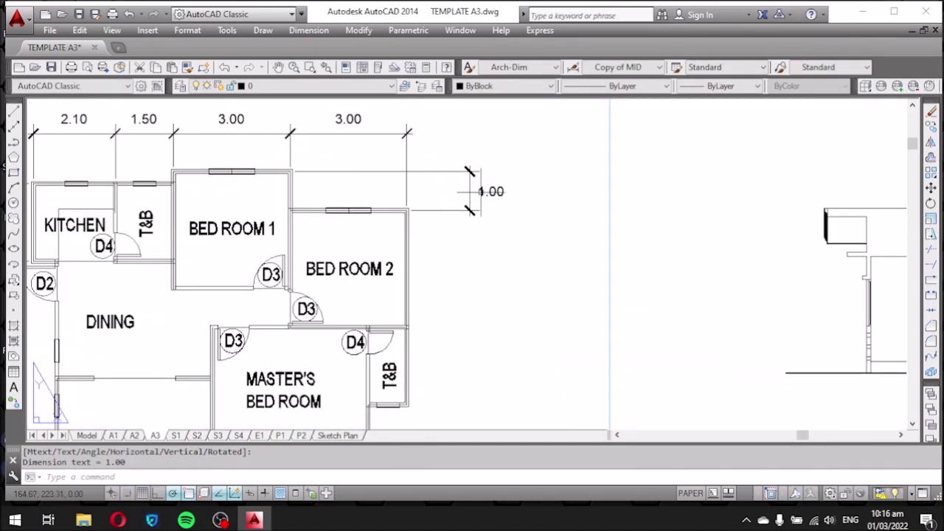
Select the 1.00 dimension and grab its lower grip, then cancel the stretch.
click(470, 191)
scroll(472, 199, up, 4)
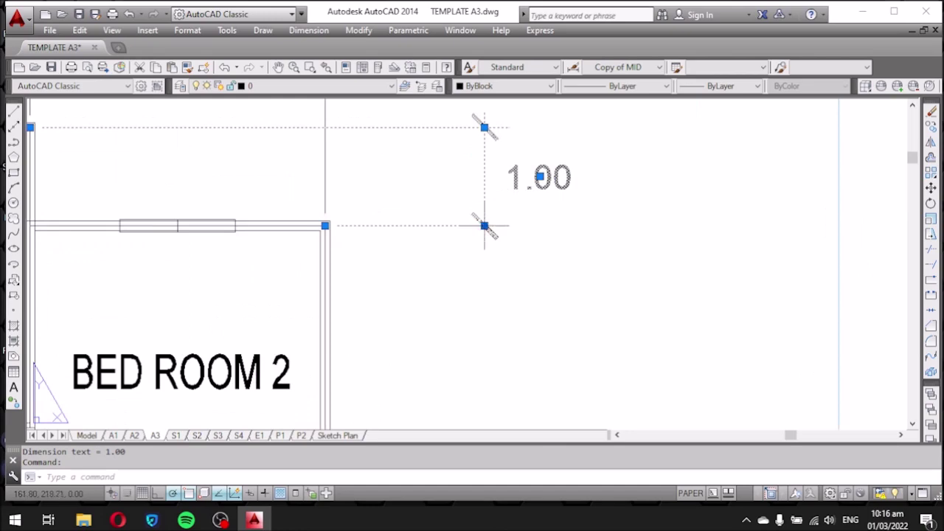
click(484, 226)
scroll(553, 200, down, 4)
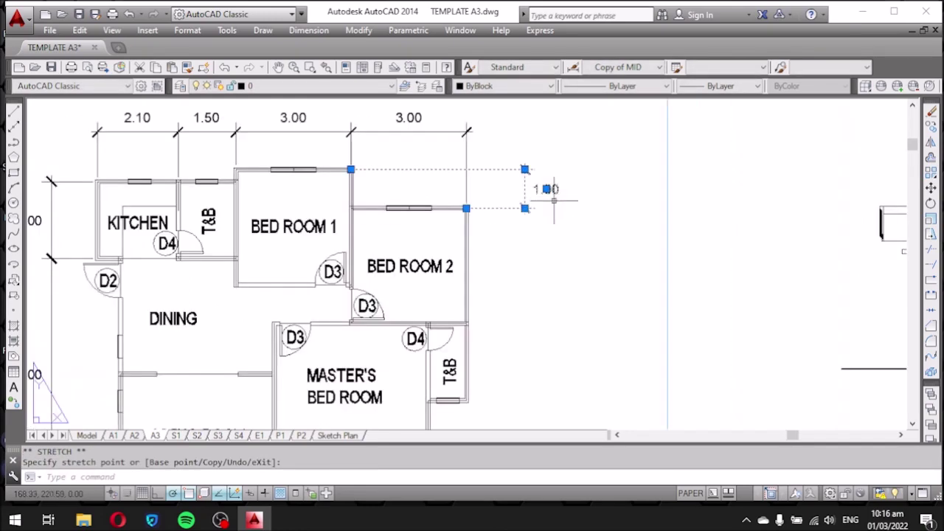
key(Escape)
scroll(480, 207, up, 4)
Add the 3.00 vertical dimension from Bed Room 2's corner to the T&B wall corner.
text(dimlinear)
key(Return)
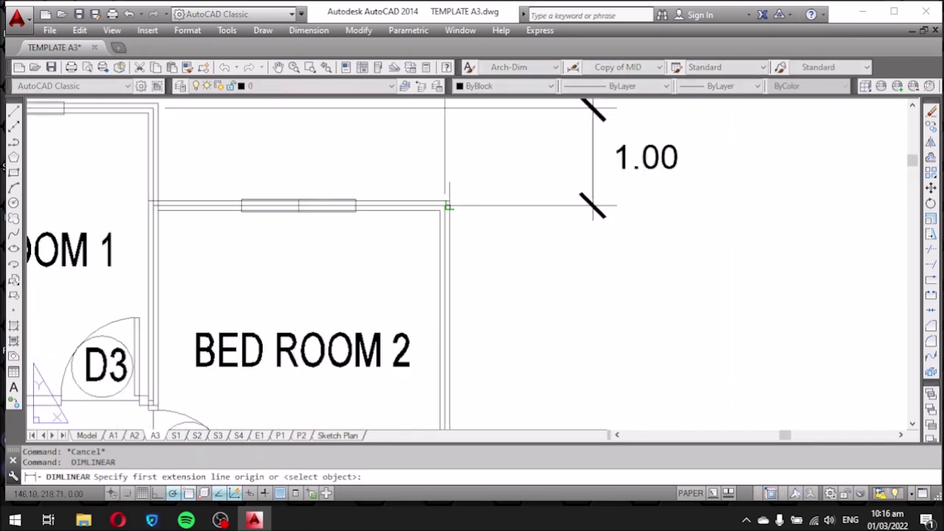
click(445, 206)
scroll(460, 189, down, 4)
scroll(489, 248, up, 3)
scroll(354, 262, up, 2)
scroll(354, 262, down, 1)
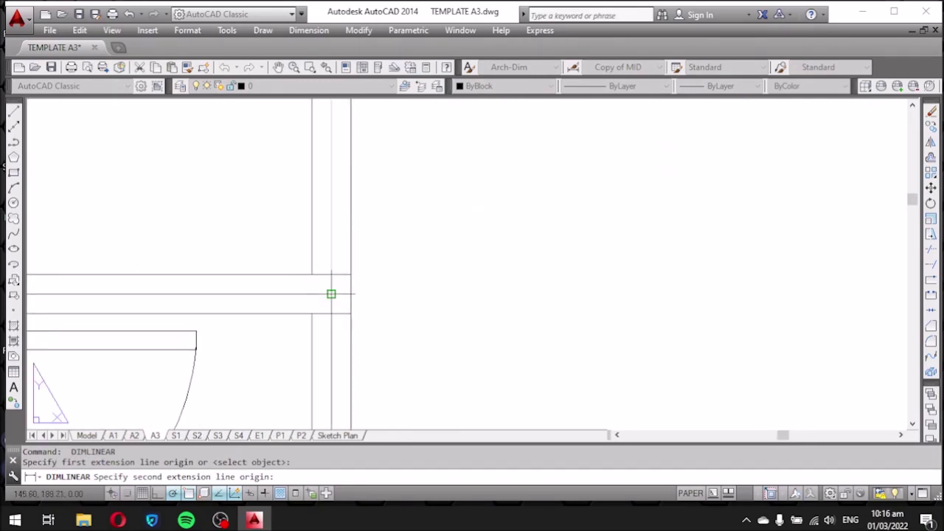
click(331, 290)
scroll(331, 290, down, 1)
scroll(347, 299, down, 2)
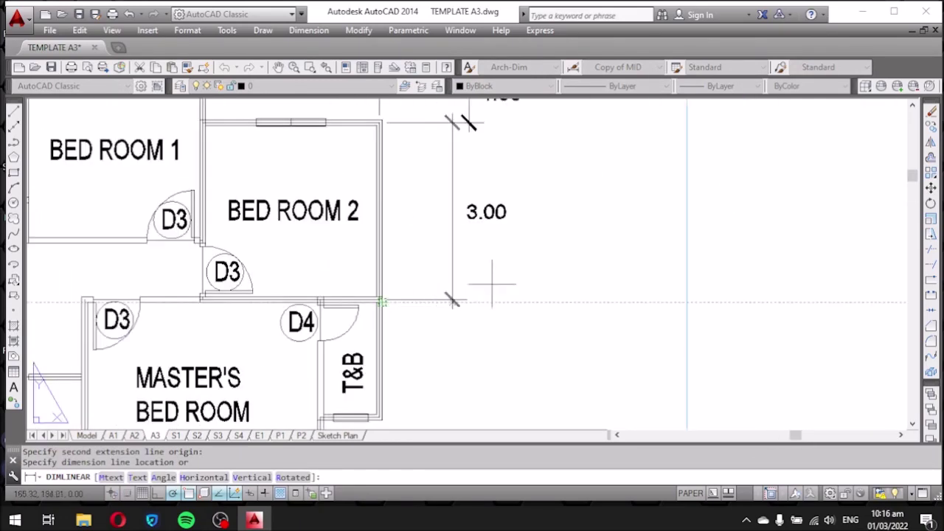
scroll(471, 121, up, 2)
click(466, 125)
scroll(466, 125, down, 5)
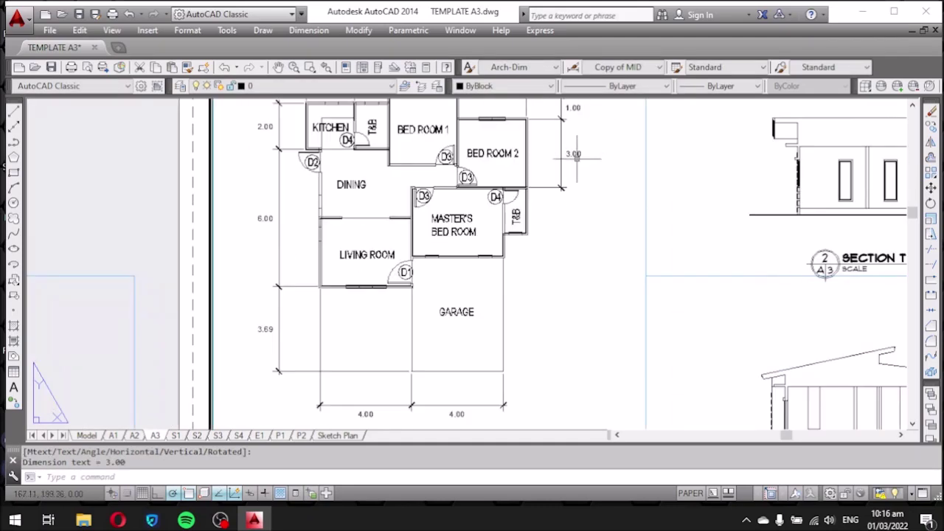
scroll(523, 196, up, 4)
scroll(520, 201, up, 1)
scroll(487, 213, up, 3)
Add the 2.00 vertical dimension spanning the T&B wall, aligned in the right-side column.
key(Return)
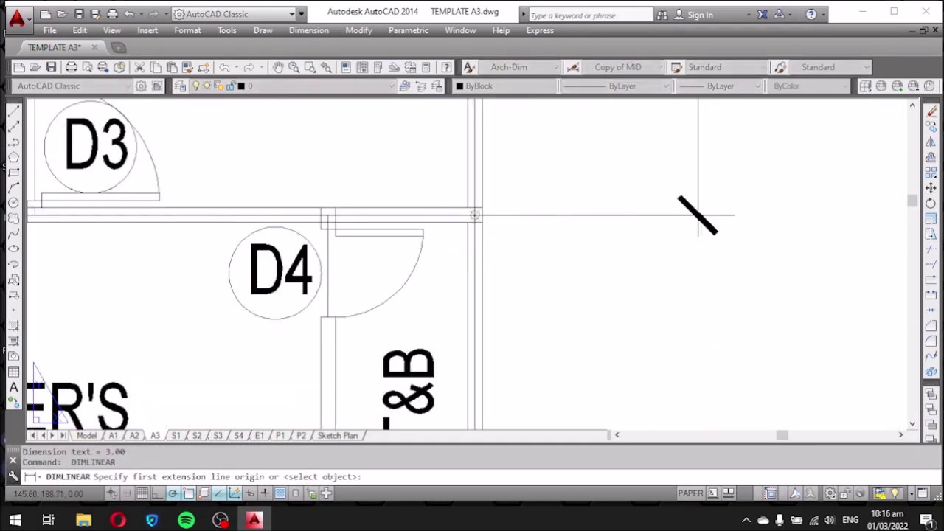
click(475, 214)
scroll(698, 215, down, 5)
scroll(505, 221, up, 2)
scroll(450, 294, up, 5)
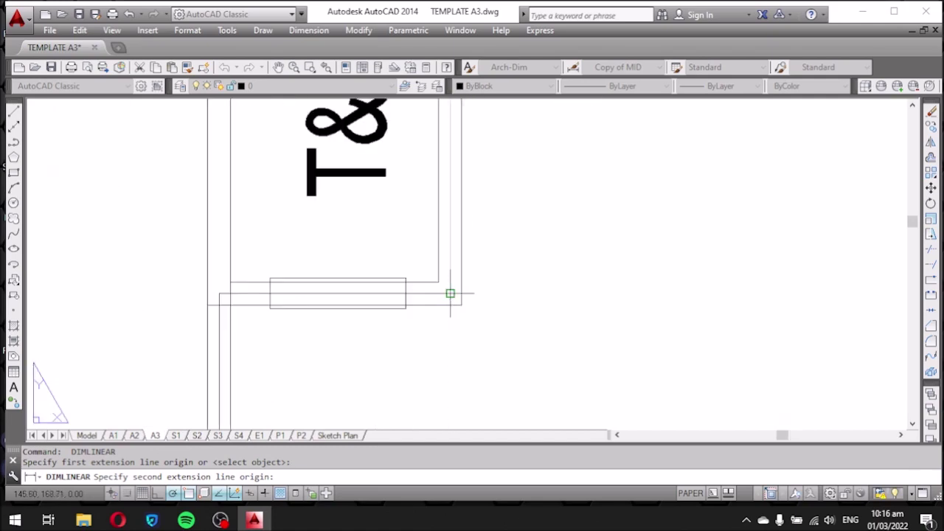
click(450, 293)
scroll(450, 293, down, 5)
scroll(549, 233, up, 5)
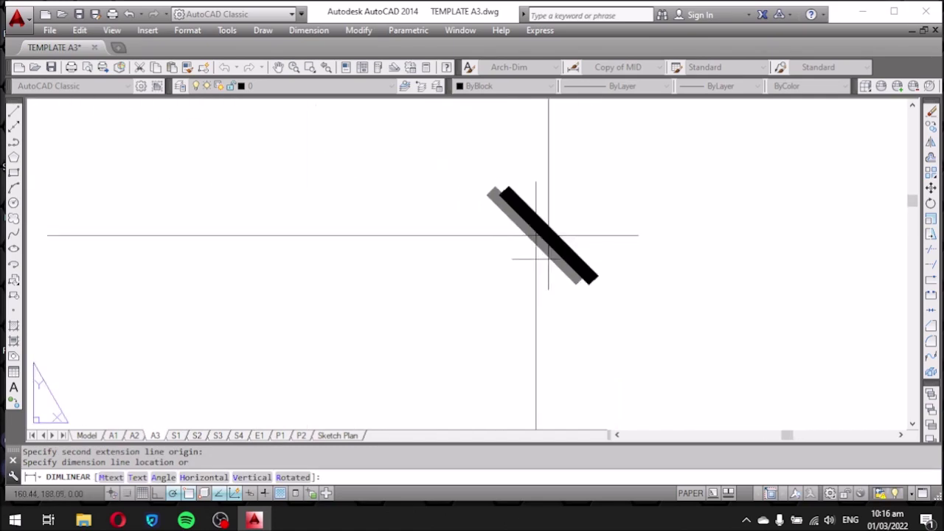
click(548, 234)
scroll(492, 169, down, 5)
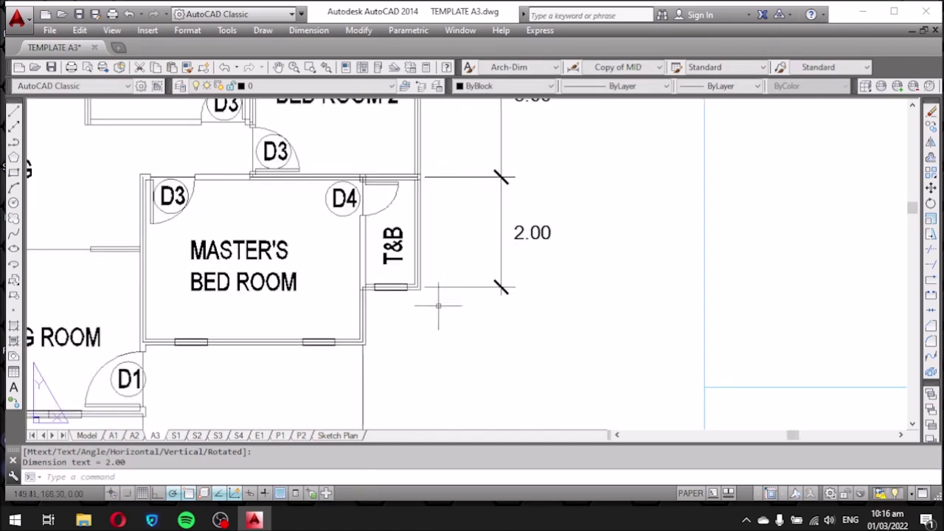
scroll(460, 304, up, 3)
scroll(383, 310, up, 2)
Add the 1.00 vertical dimension from the T&B bottom corner to the Master's Bed Room.
key(Return)
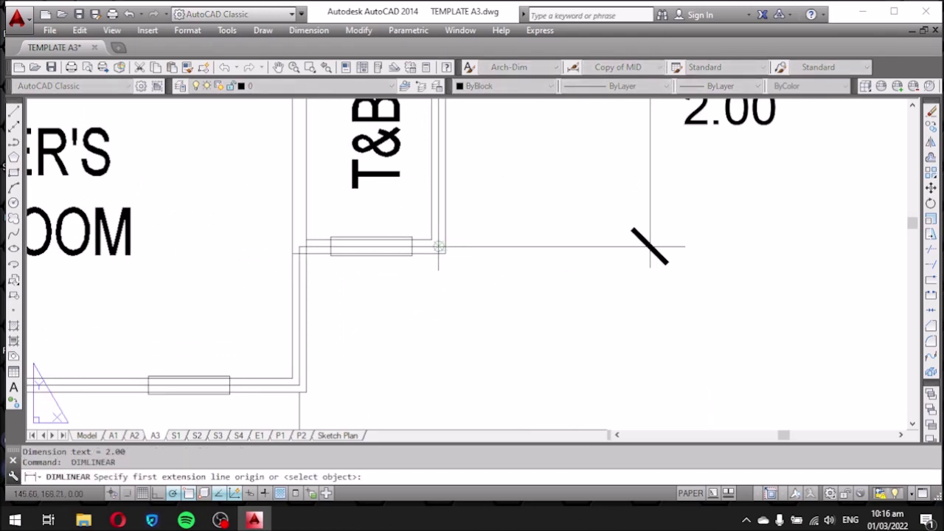
click(439, 249)
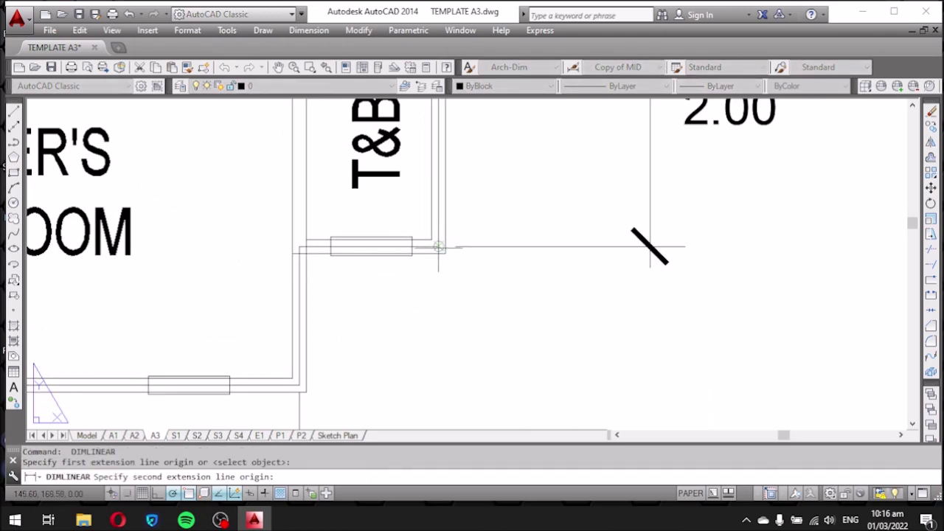
click(299, 386)
click(651, 245)
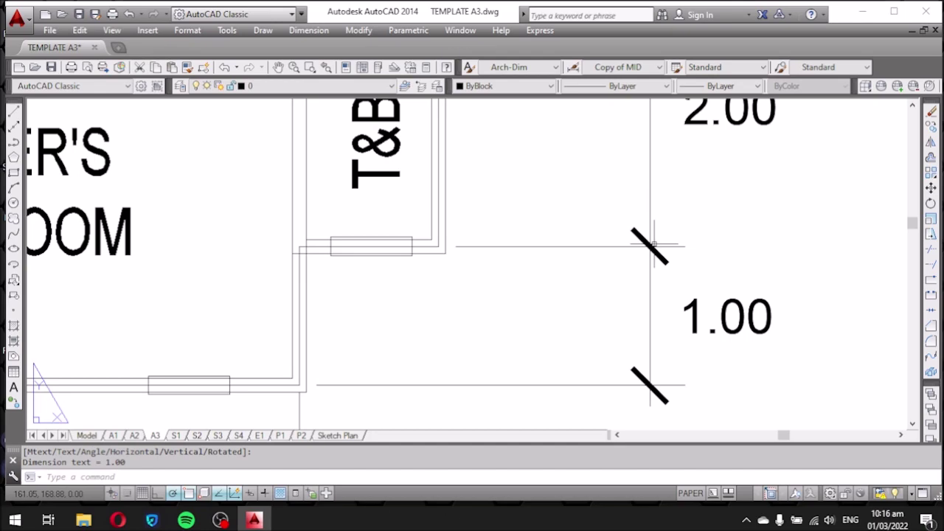
scroll(502, 221, down, 5)
scroll(507, 236, down, 3)
scroll(496, 270, up, 4)
scroll(494, 266, up, 2)
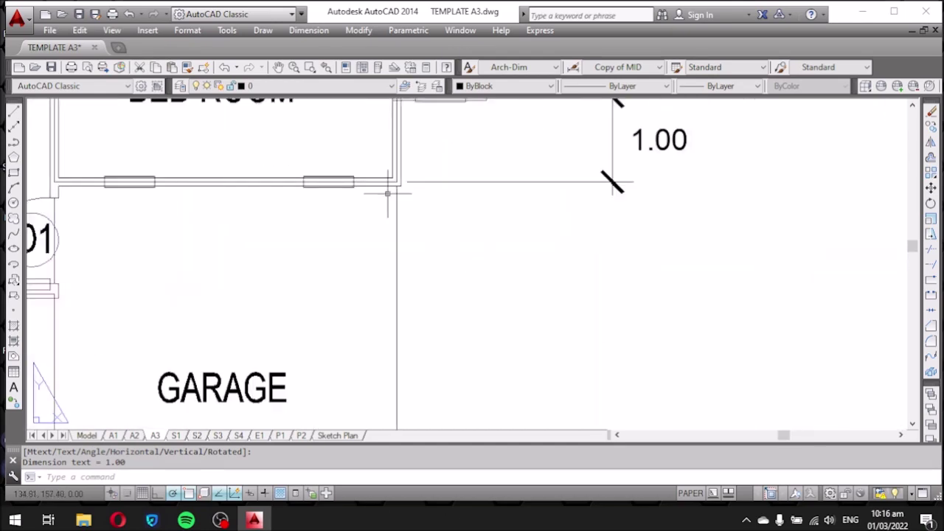
scroll(383, 196, up, 4)
Add the closing 5.00 vertical dimension from the Master's Bed Room to the garage's bottom corner.
key(Return)
click(379, 181)
scroll(413, 166, down, 3)
scroll(424, 156, down, 2)
scroll(442, 222, down, 1)
scroll(480, 337, up, 3)
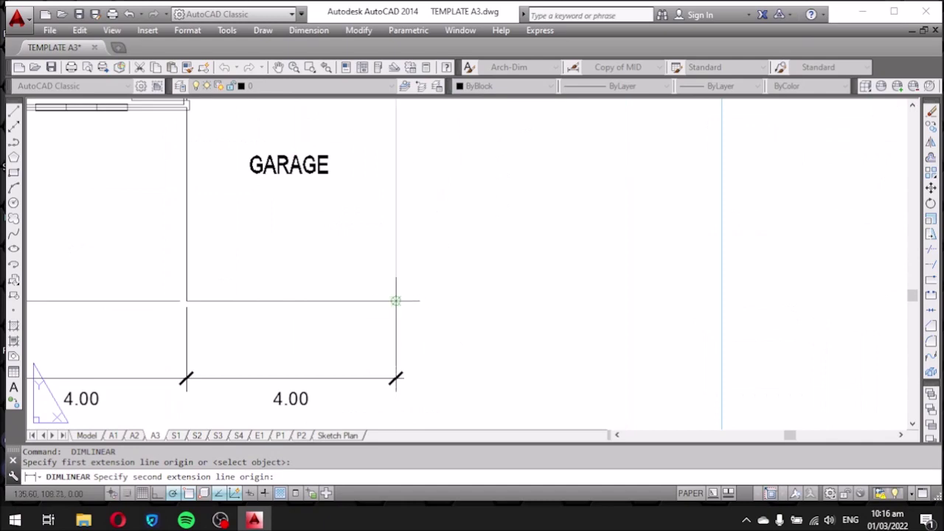
click(396, 300)
scroll(459, 362, down, 3)
scroll(491, 244, up, 3)
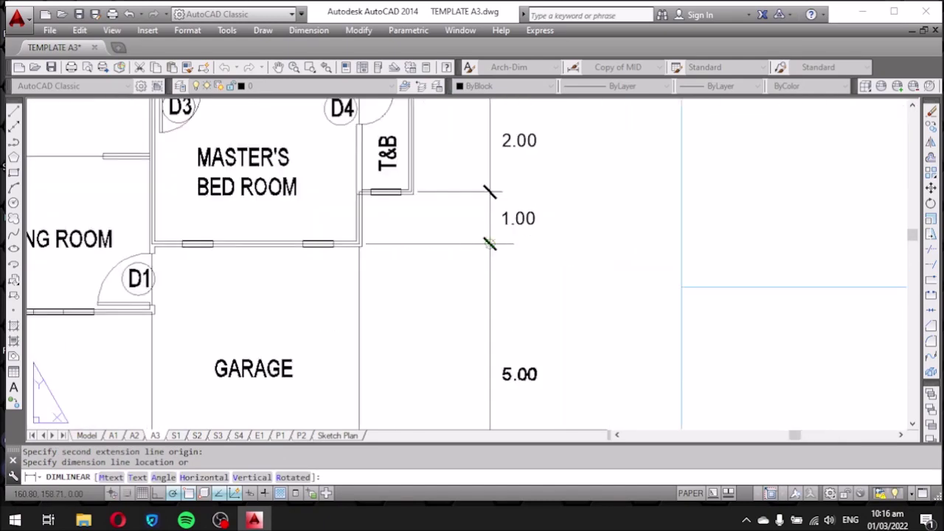
click(491, 243)
scroll(544, 211, down, 5)
scroll(554, 295, up, 1)
middle_drag(574, 306, 577, 301)
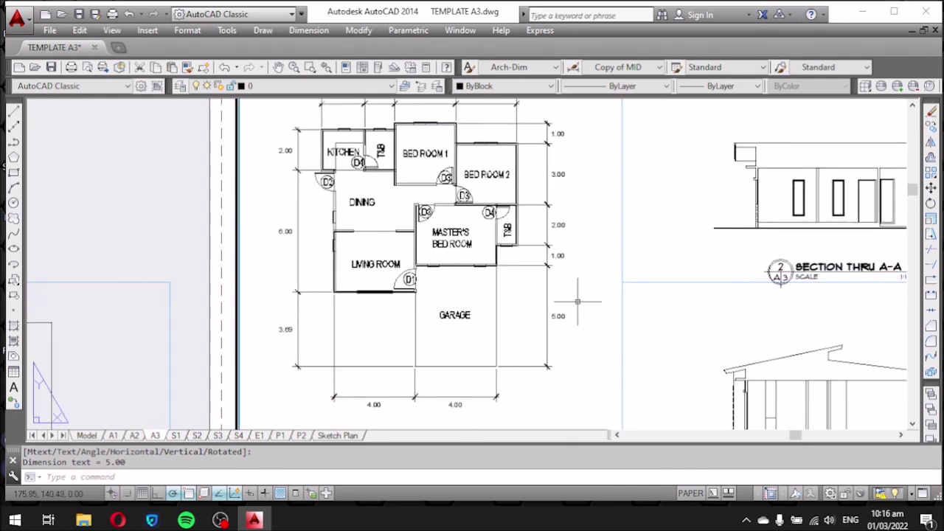
middle_drag(578, 302, 584, 329)
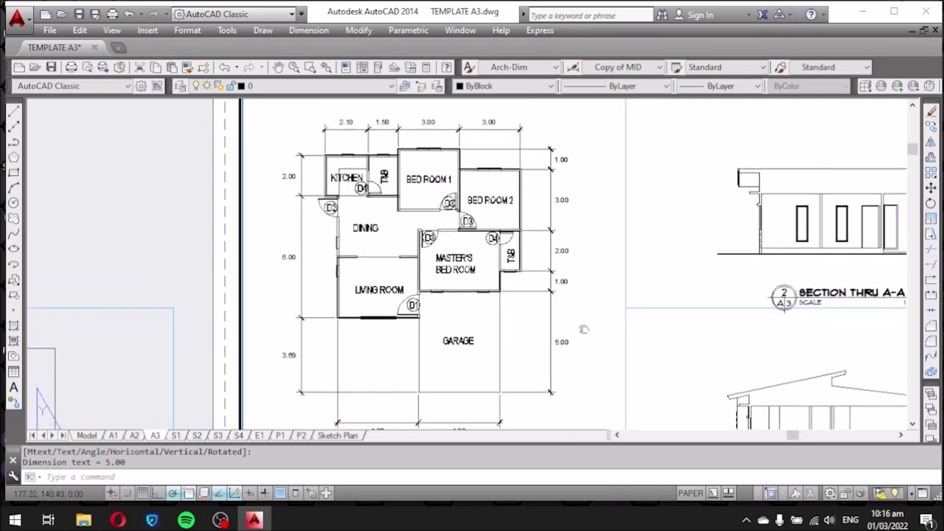
middle_drag(583, 330, 588, 322)
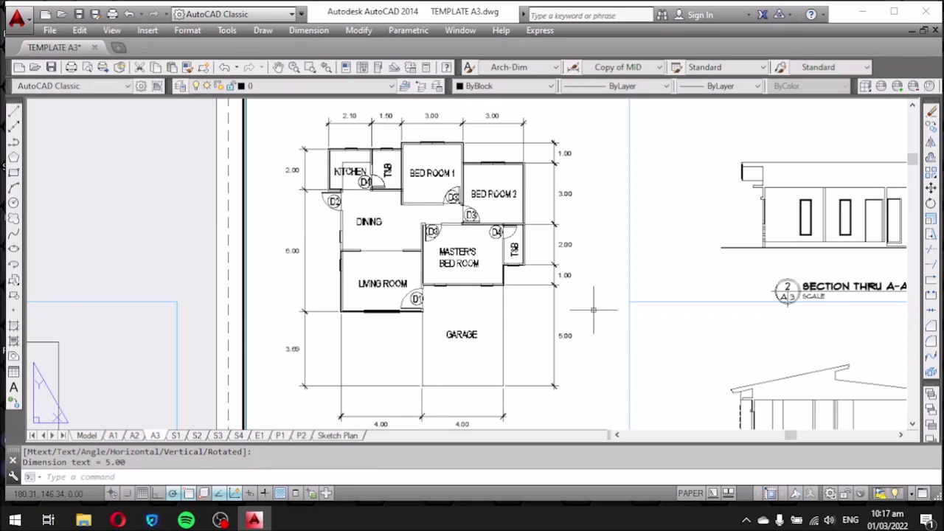
Dimension the 0.30 plinth height, from plinth top to ground line, beside the left wall.
scroll(593, 310, down, 3)
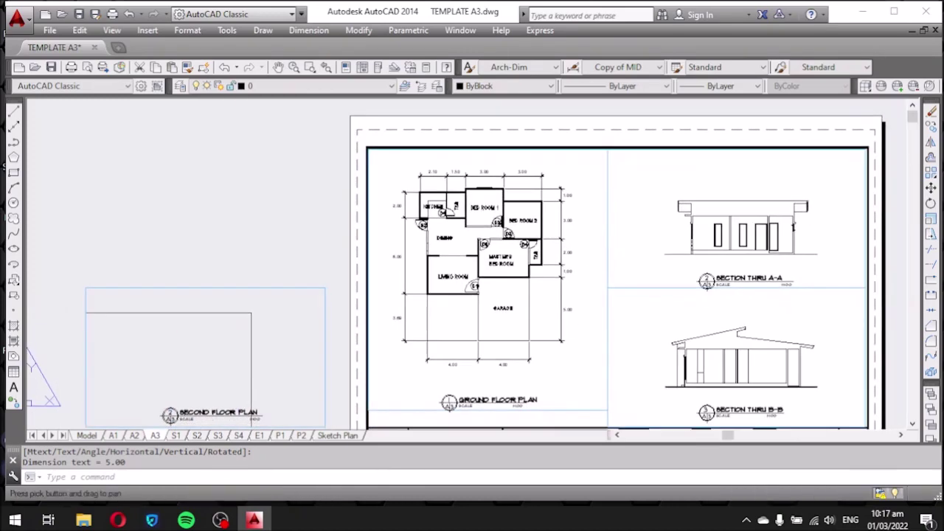
scroll(550, 272, up, 5)
middle_drag(596, 312, 560, 219)
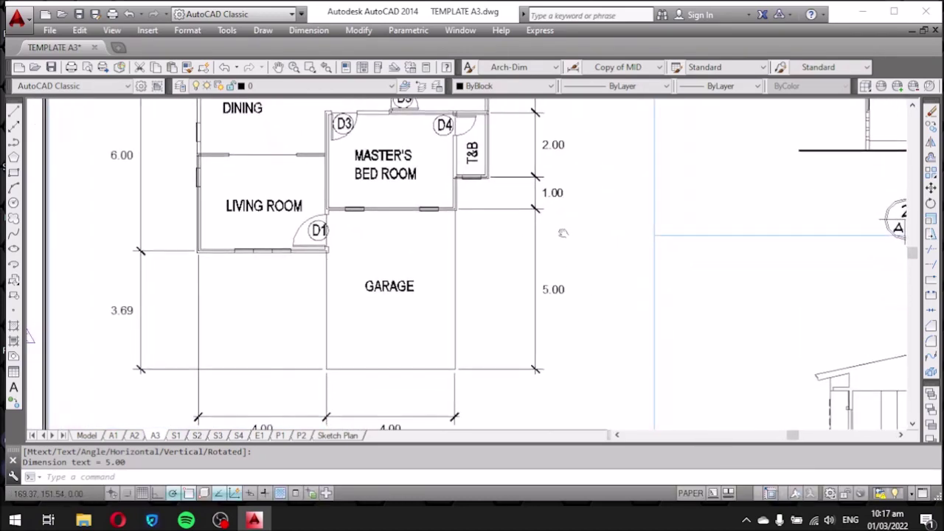
mouse_move(560, 219)
middle_down()
mouse_move(617, 345)
mouse_move(534, 224)
middle_up()
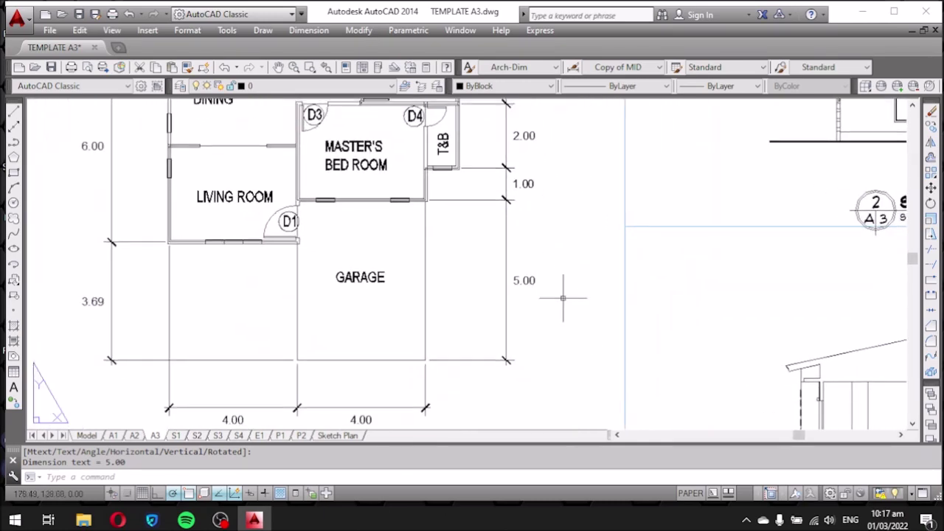
mouse_move(580, 281)
middle_down()
mouse_move(576, 305)
mouse_move(583, 273)
middle_up()
scroll(524, 286, down, 5)
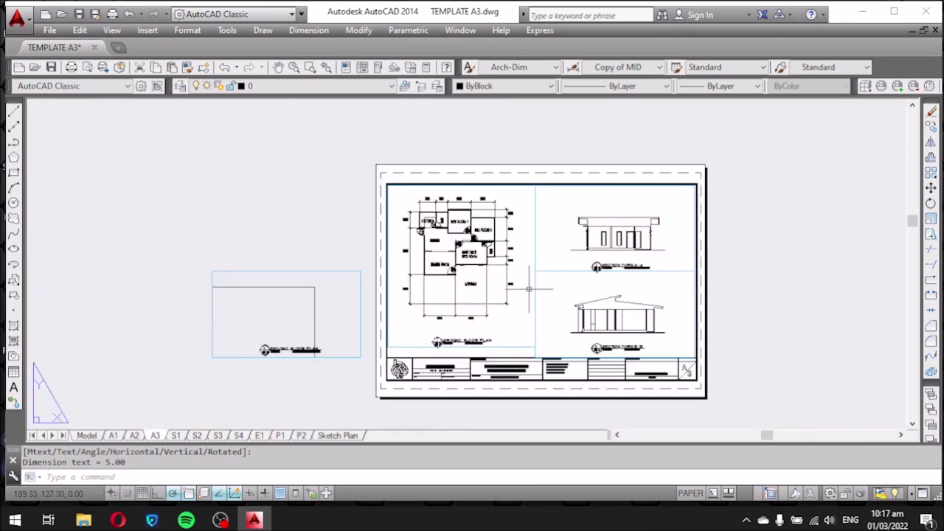
scroll(517, 282, up, 2)
scroll(512, 283, up, 2)
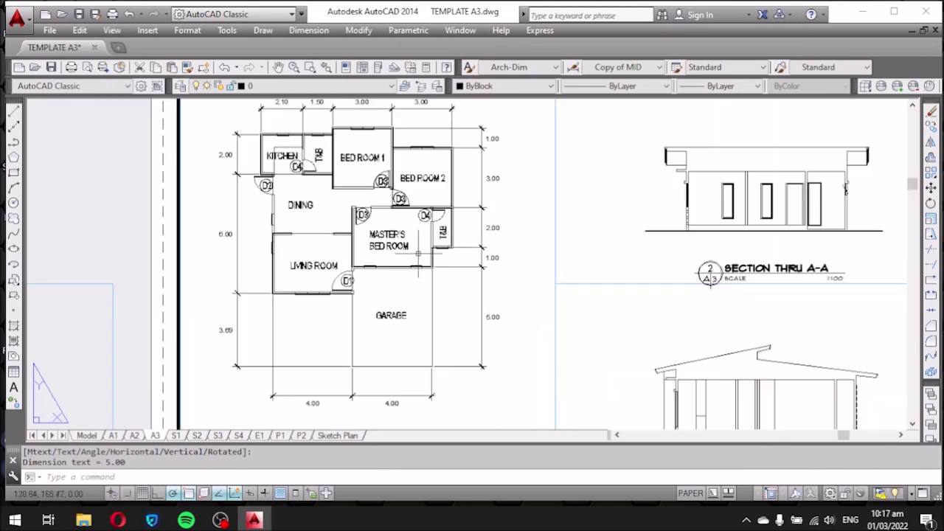
scroll(456, 283, up, 2)
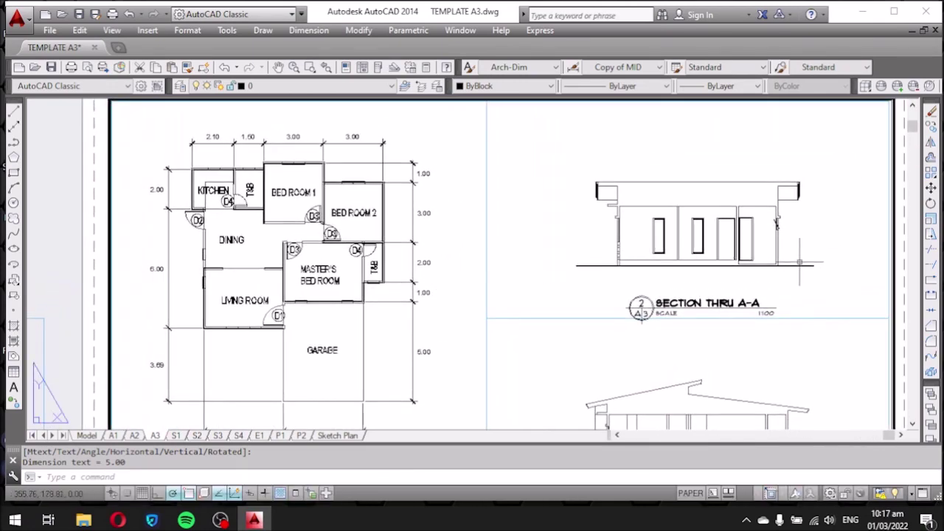
scroll(784, 264, down, 1)
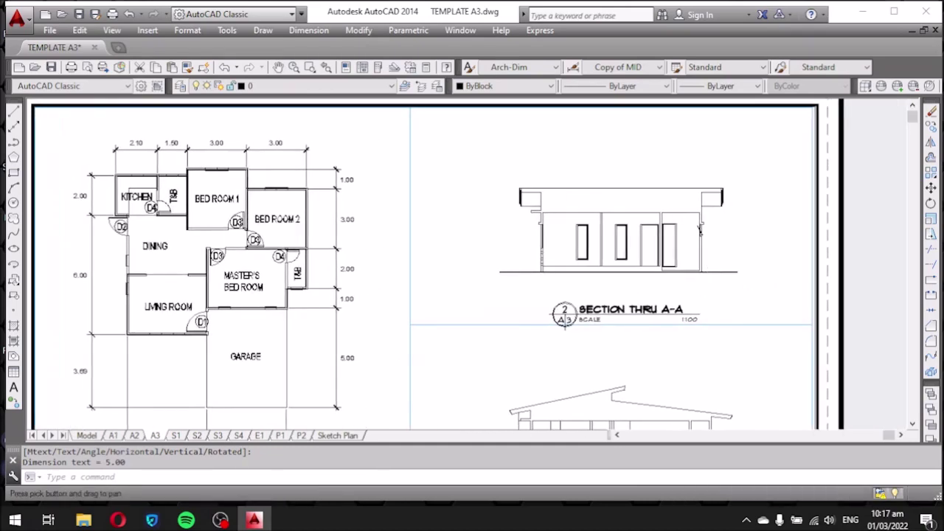
scroll(544, 213, up, 3)
scroll(539, 232, up, 1)
scroll(472, 266, down, 1)
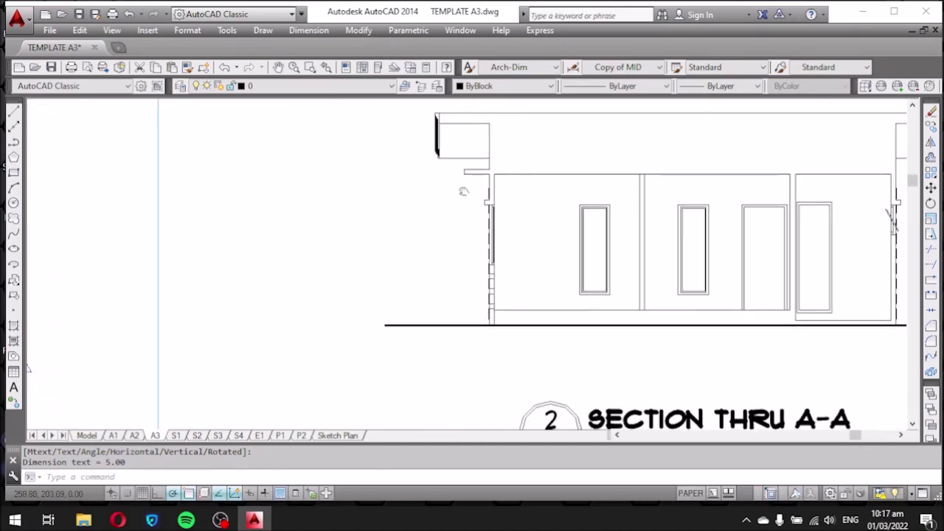
scroll(415, 320, up, 1)
scroll(465, 303, up, 2)
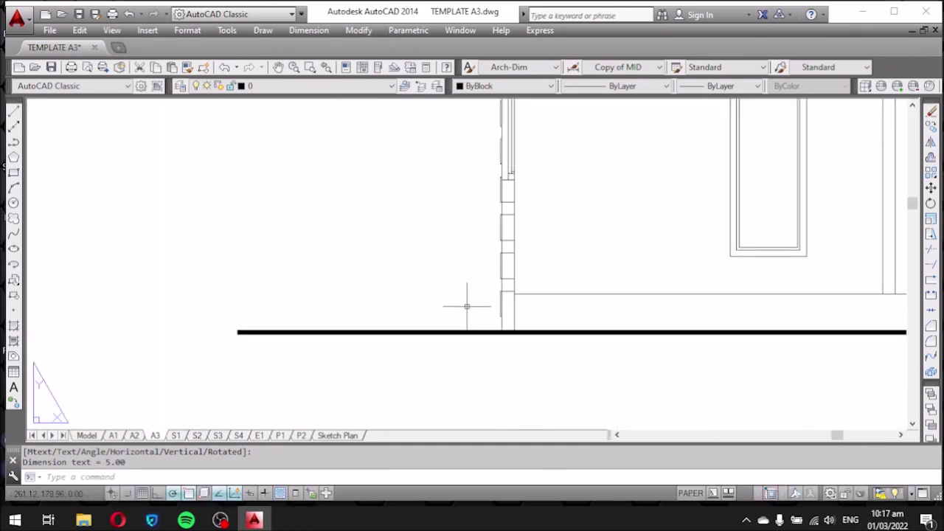
scroll(464, 311, down, 1)
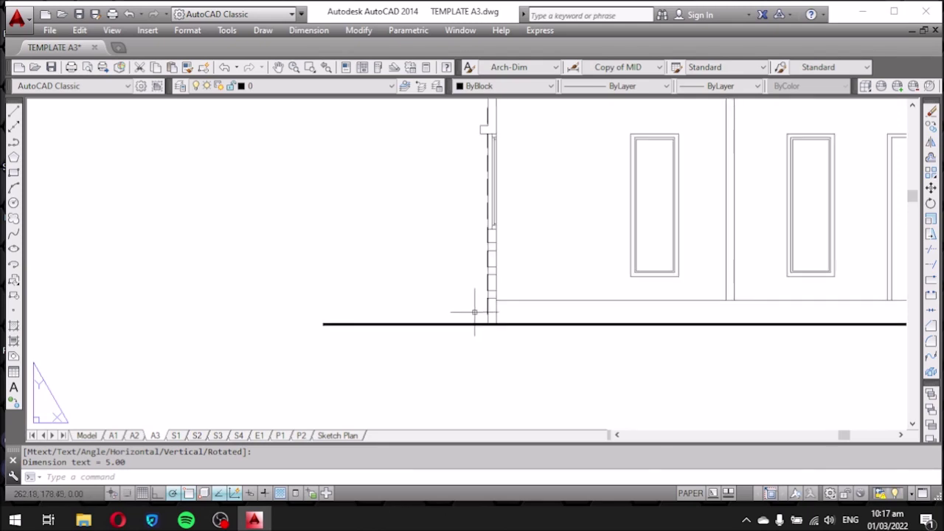
scroll(471, 301, down, 2)
scroll(500, 292, up, 2)
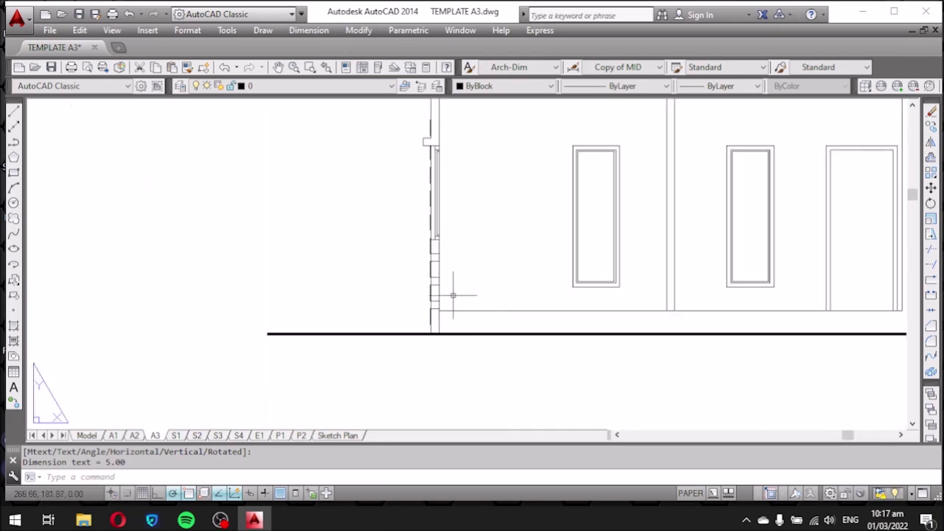
scroll(445, 294, up, 2)
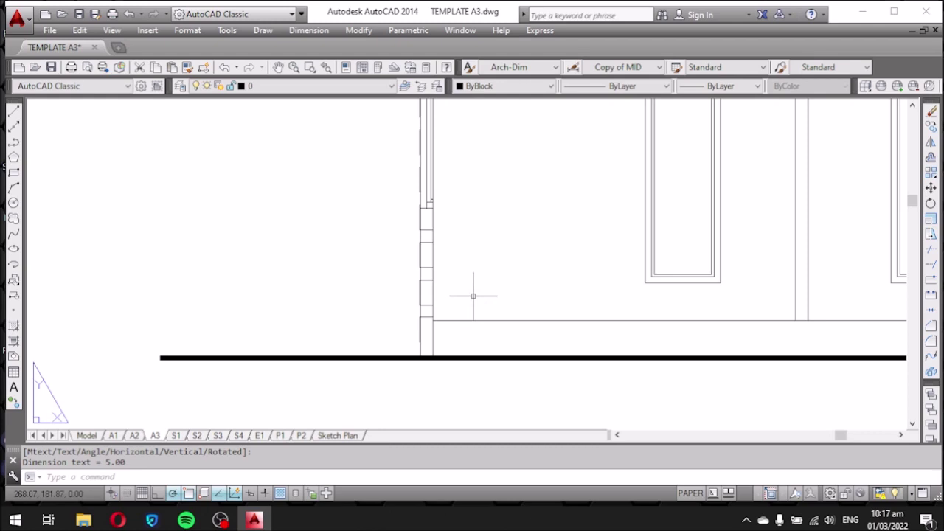
scroll(473, 296, down, 2)
middle_drag(474, 285, 470, 319)
scroll(469, 319, up, 1)
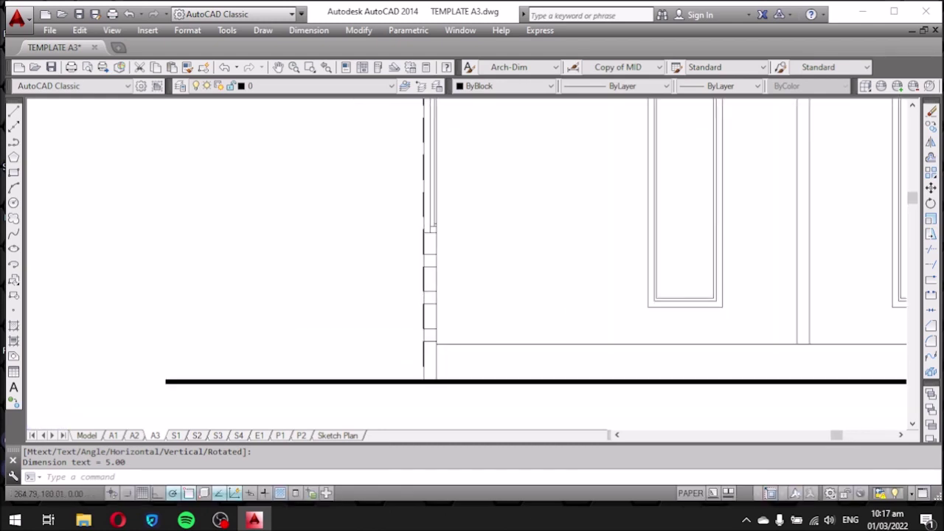
scroll(411, 358, up, 2)
scroll(556, 282, down, 2)
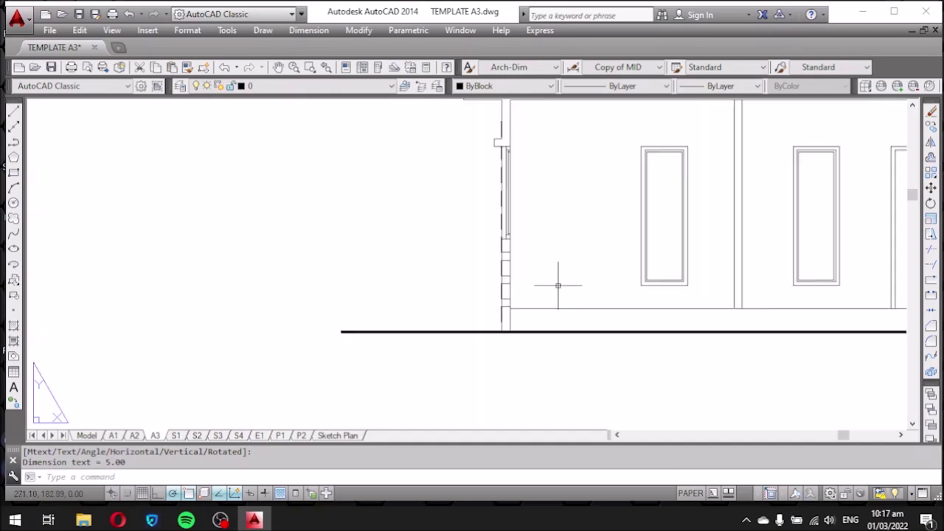
scroll(405, 368, down, 1)
scroll(390, 353, down, 1)
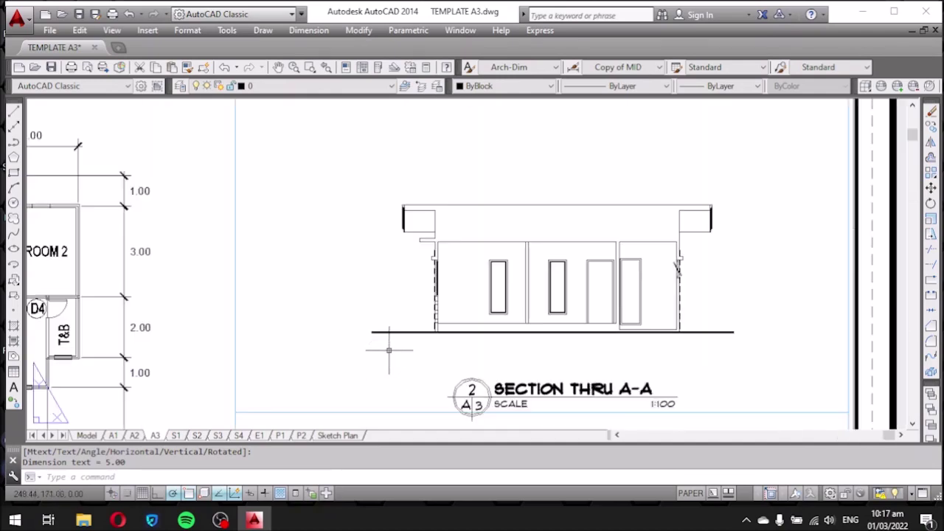
scroll(405, 327, up, 2)
scroll(461, 325, up, 3)
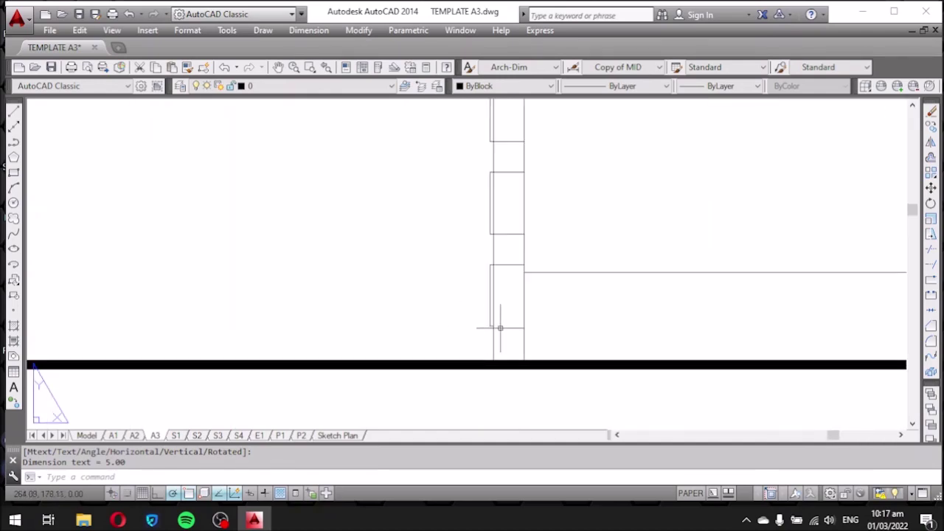
key(space)
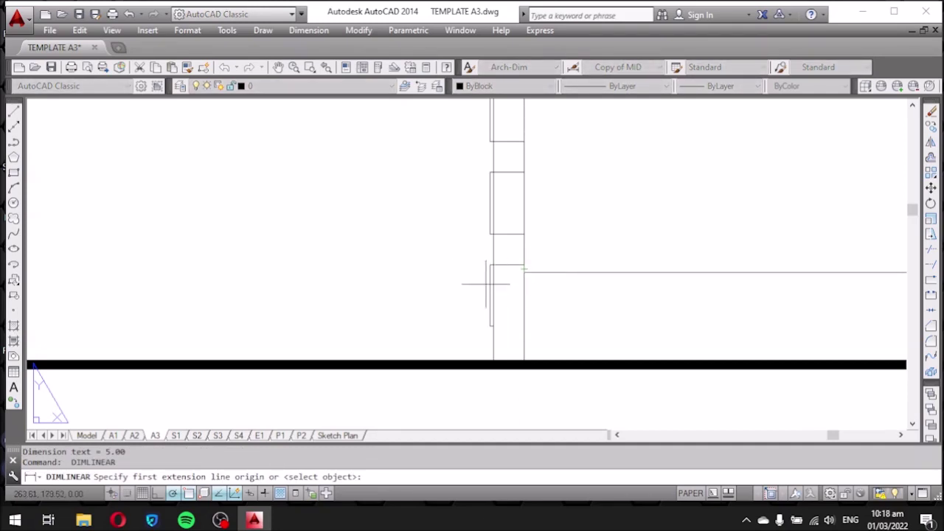
scroll(489, 280, up, 2)
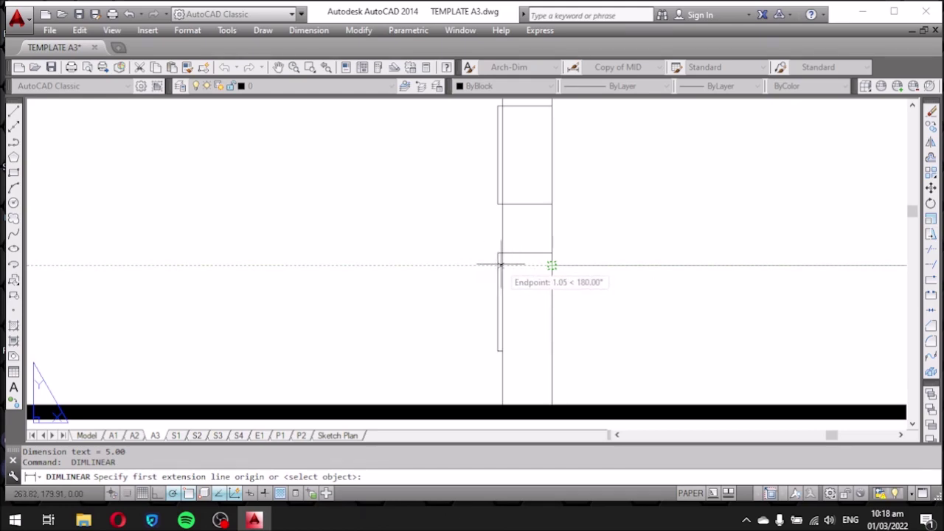
click(500, 264)
scroll(549, 361, down, 2)
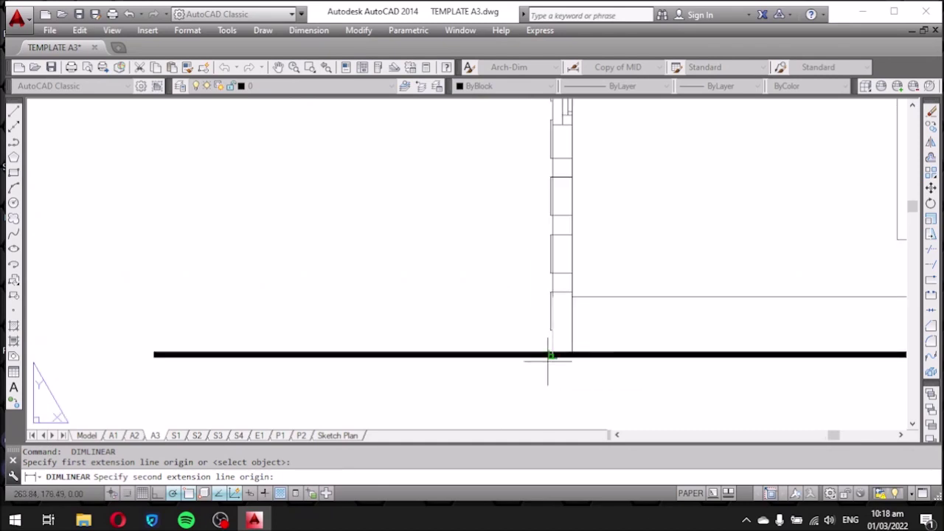
scroll(549, 361, up, 2)
click(560, 333)
scroll(563, 330, down, 3)
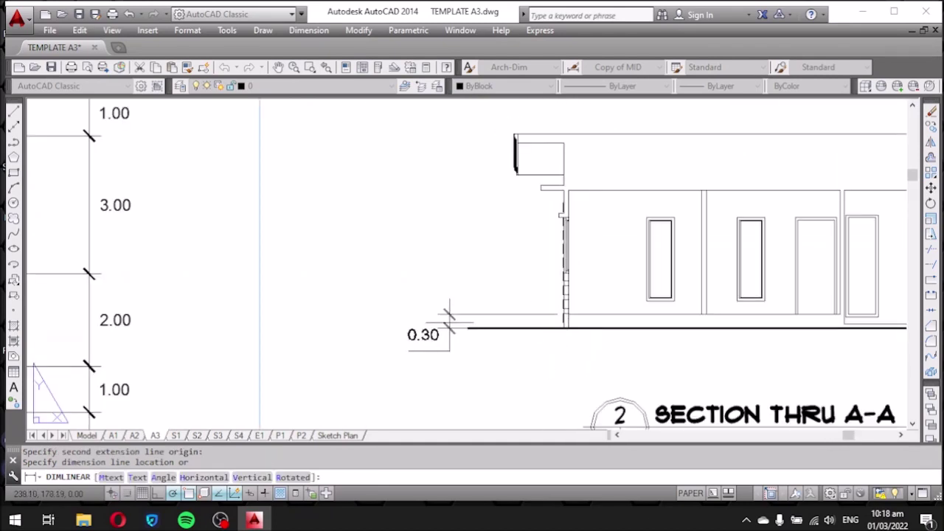
click(448, 316)
scroll(355, 273, down, 4)
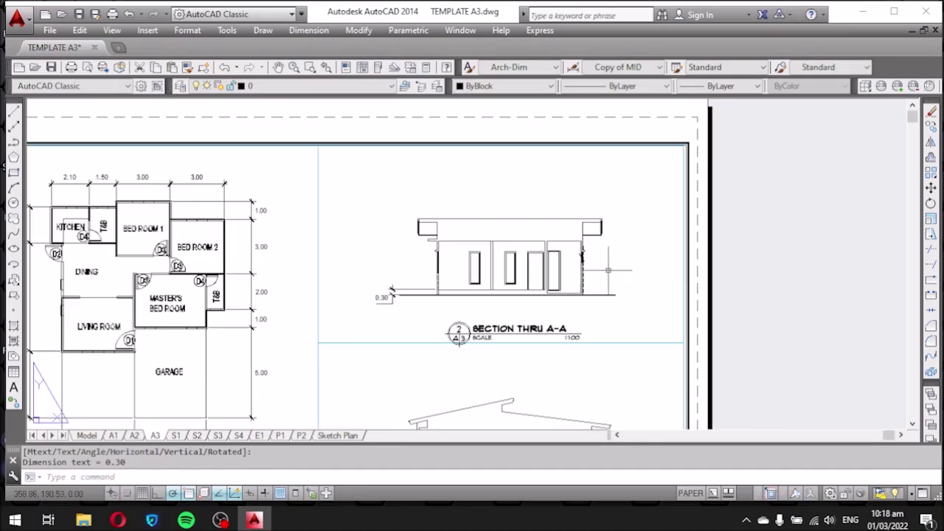
scroll(624, 271, up, 5)
scroll(568, 350, up, 2)
Add a 0.10 dimension from the wall corner to the ground line, right of the wall.
key(Return)
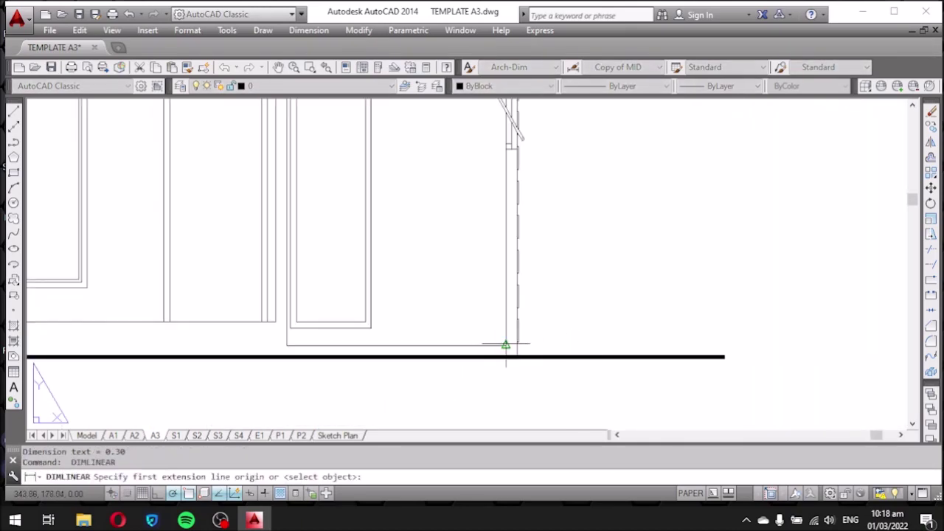
click(506, 345)
key(Escape)
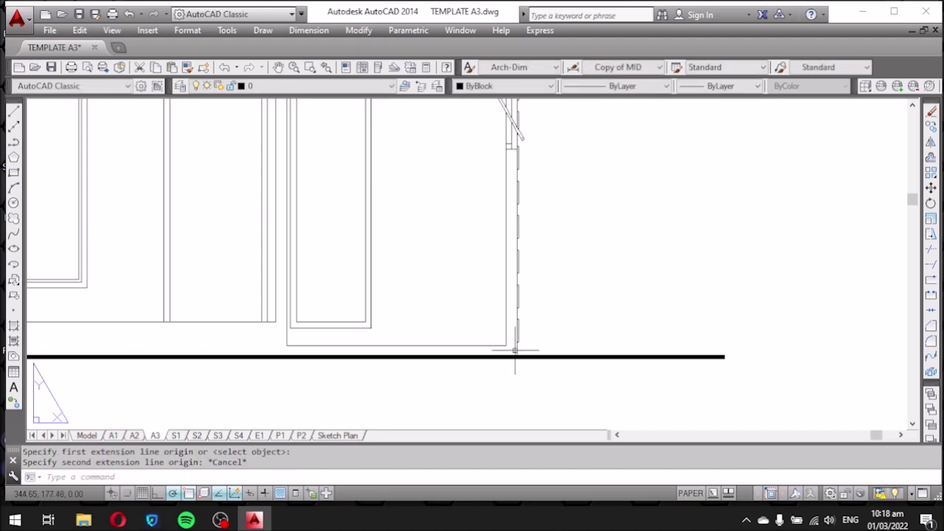
scroll(507, 345, up, 1)
key(Return)
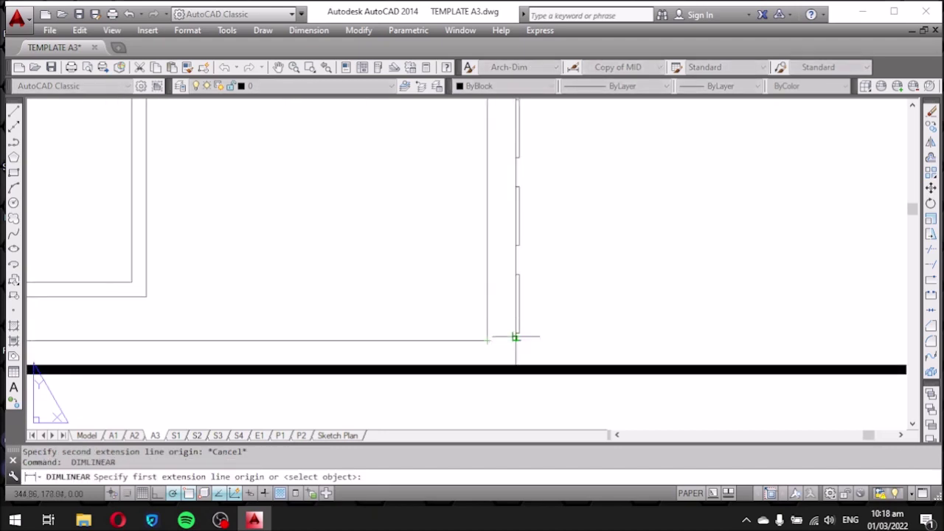
scroll(508, 345, up, 2)
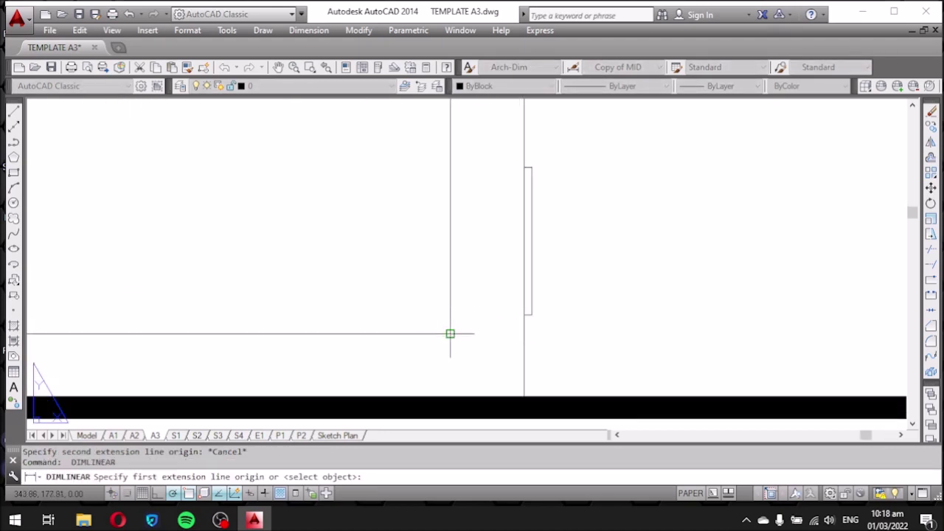
click(521, 333)
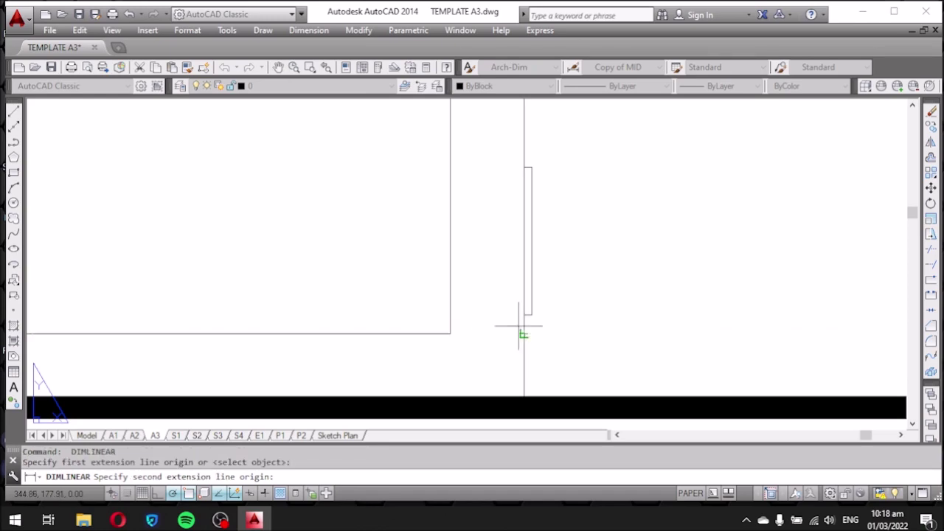
scroll(517, 324, down, 1)
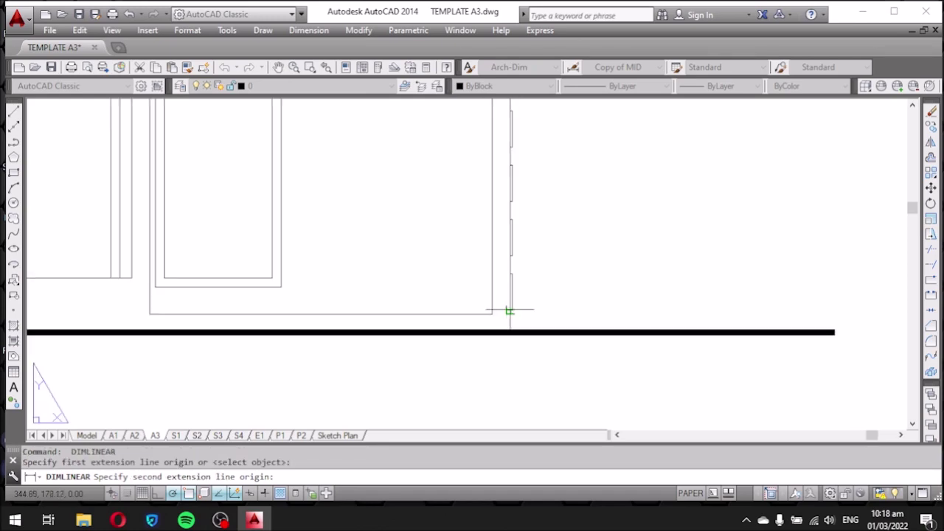
click(835, 333)
scroll(748, 316, down, 4)
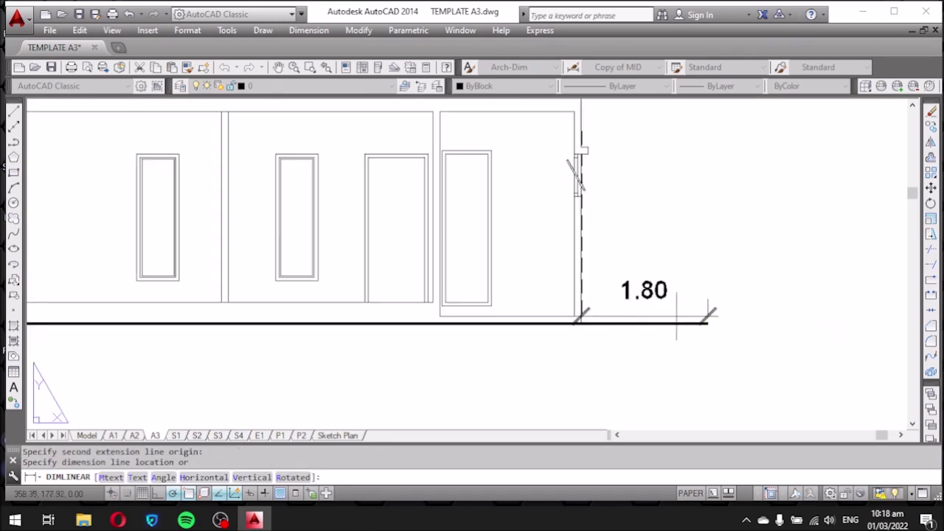
click(783, 322)
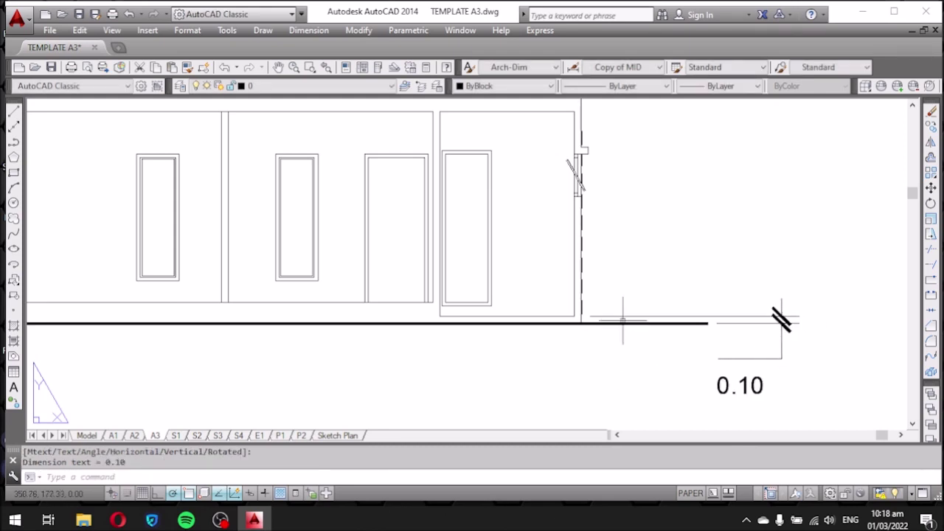
scroll(624, 321, down, 5)
scroll(288, 292, up, 5)
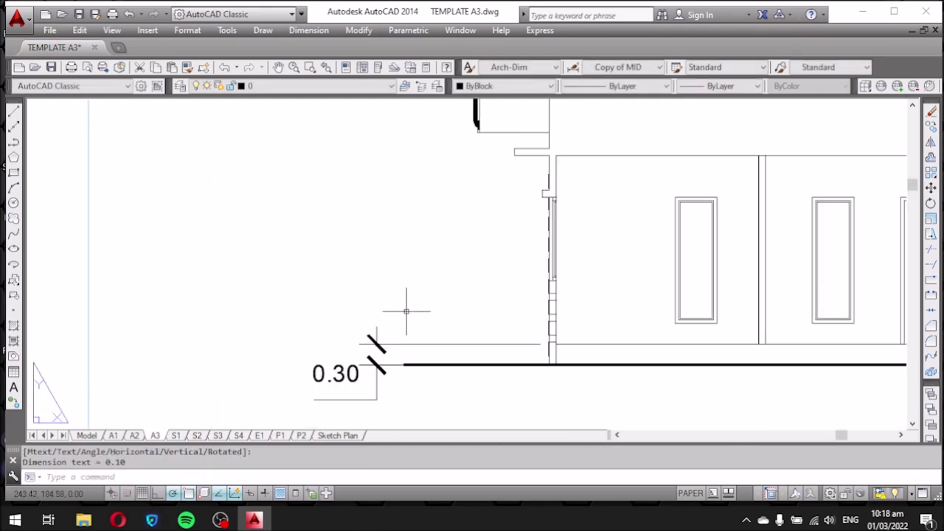
Dimension the left wall as 2.70 from floor level to wall top, aligned with 0.30.
key(Return)
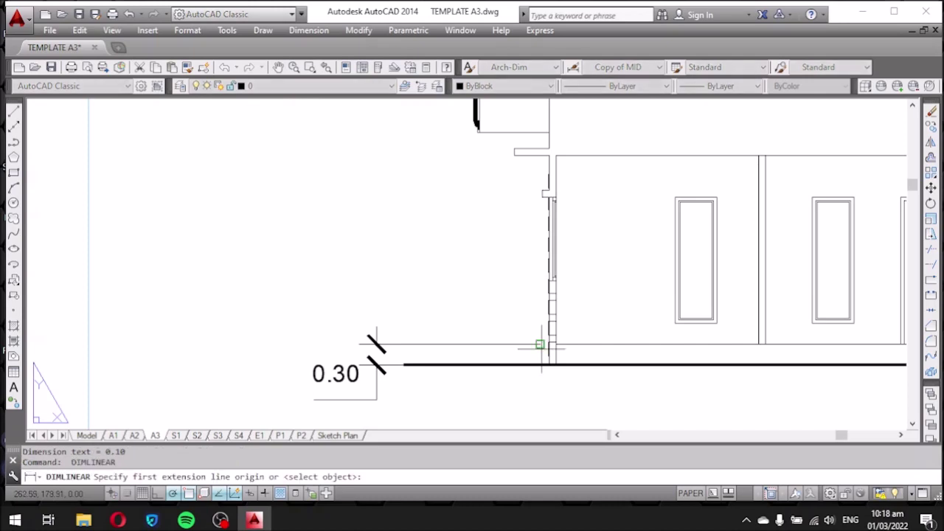
scroll(531, 346, up, 3)
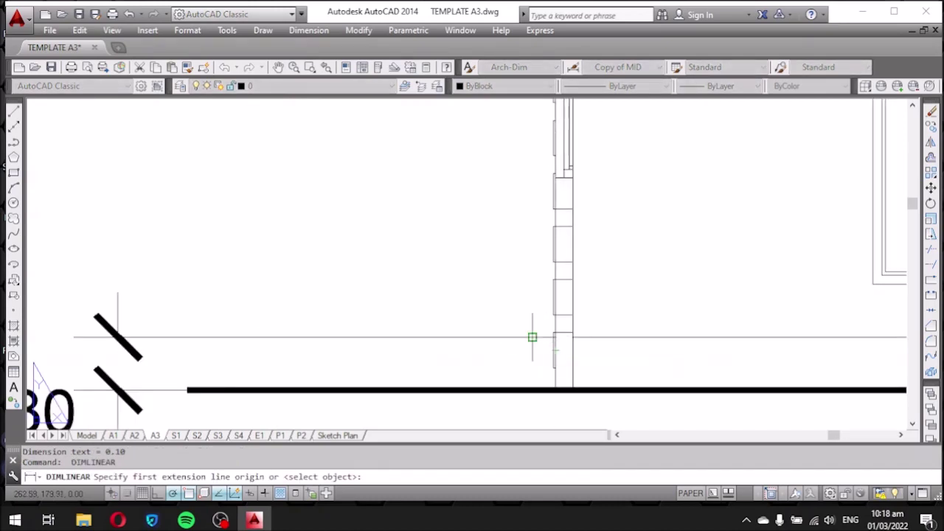
click(533, 337)
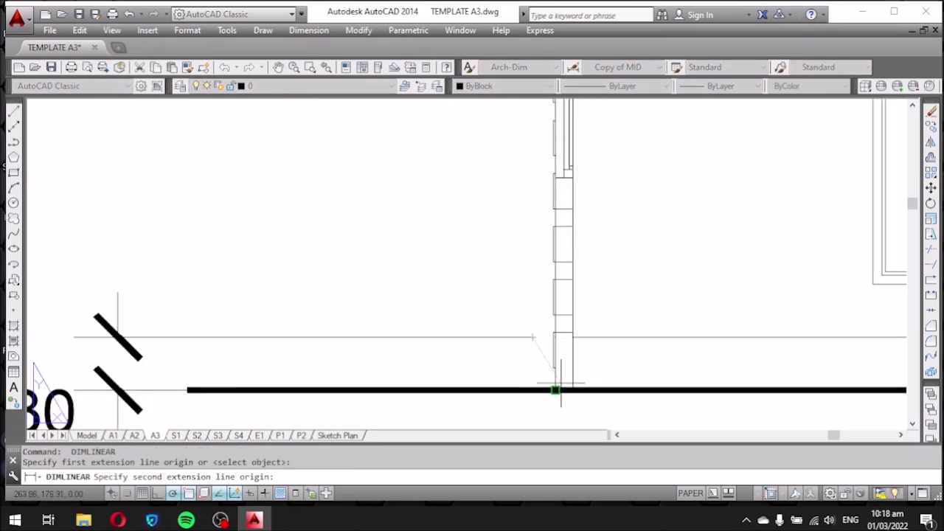
key(Escape)
scroll(542, 345, up, 3)
key(Return)
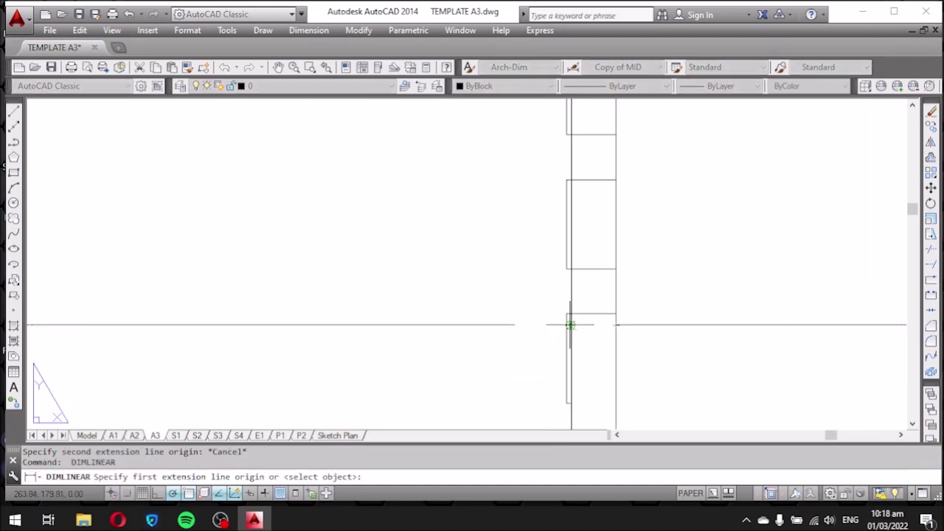
click(571, 325)
scroll(570, 325, down, 3)
scroll(561, 411, up, 3)
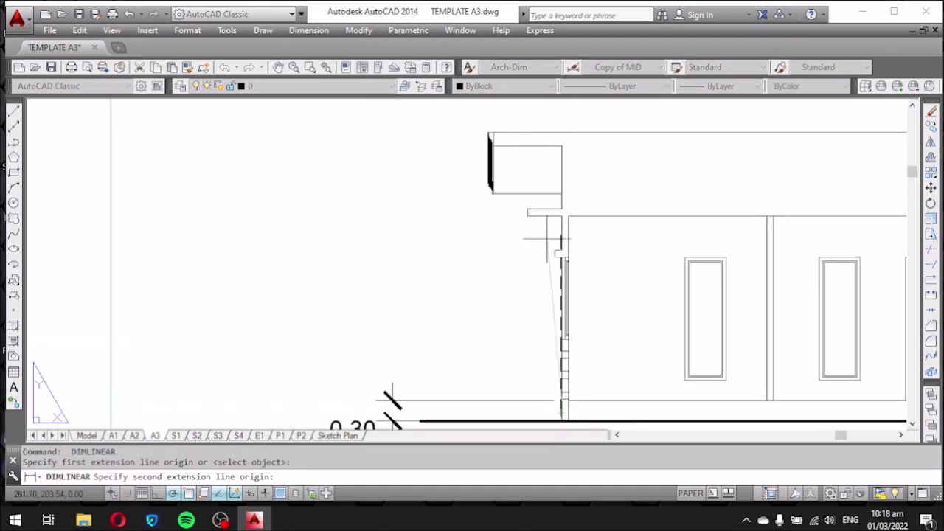
scroll(563, 217, up, 1)
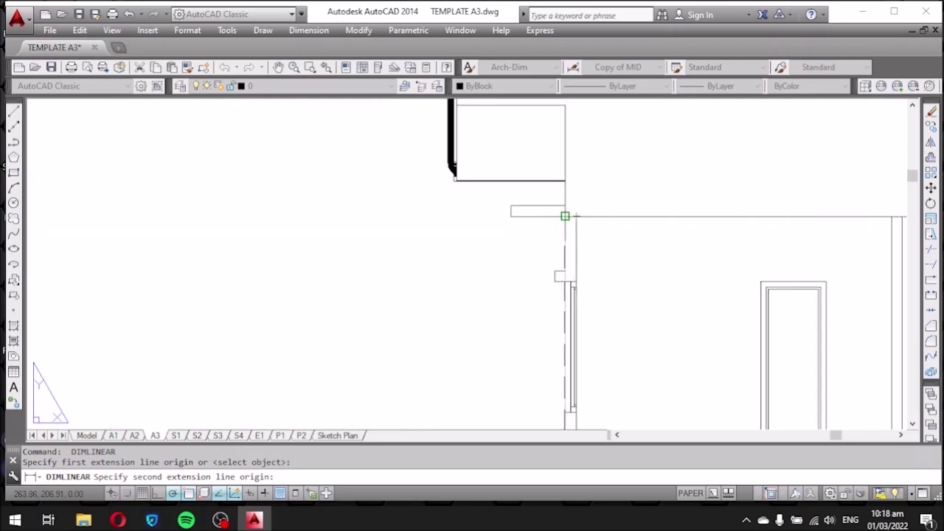
click(511, 216)
scroll(511, 216, down, 2)
scroll(413, 265, down, 1)
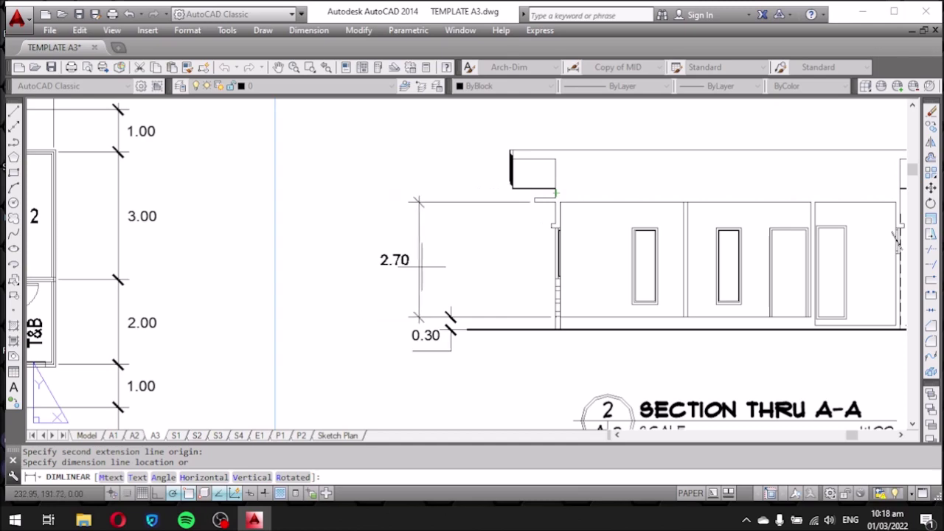
scroll(438, 276, up, 1)
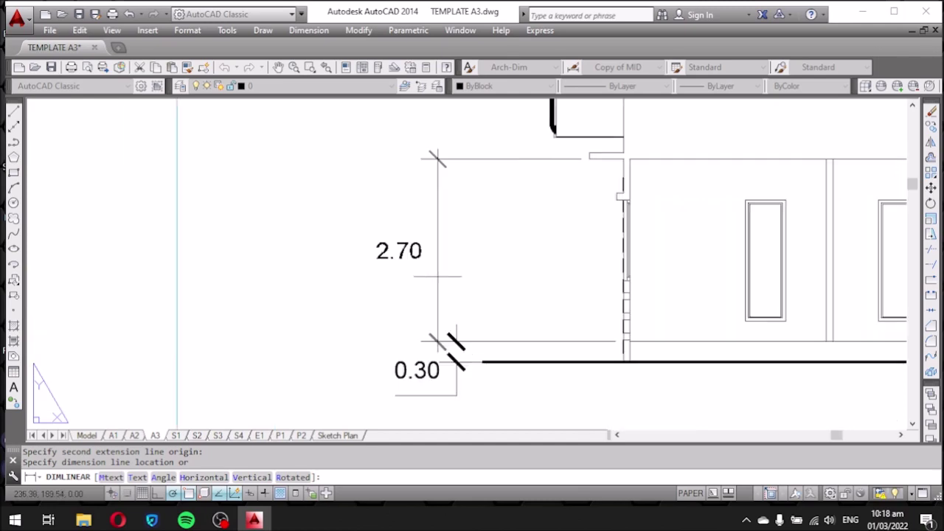
click(456, 341)
scroll(352, 330, down, 4)
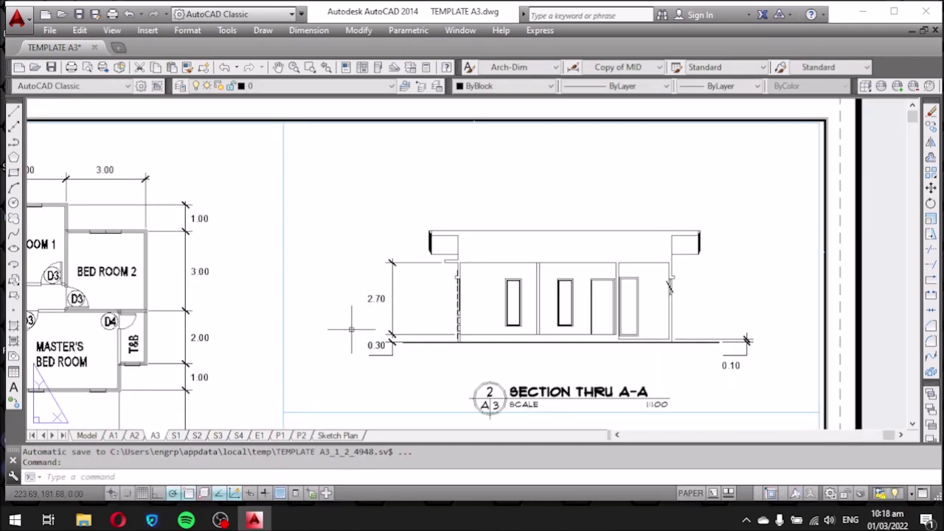
Dimension the right wall as 2.90 from floor level to top corner, then select the 0.10 dimension.
middle_drag(675, 332, 615, 339)
scroll(701, 322, up, 3)
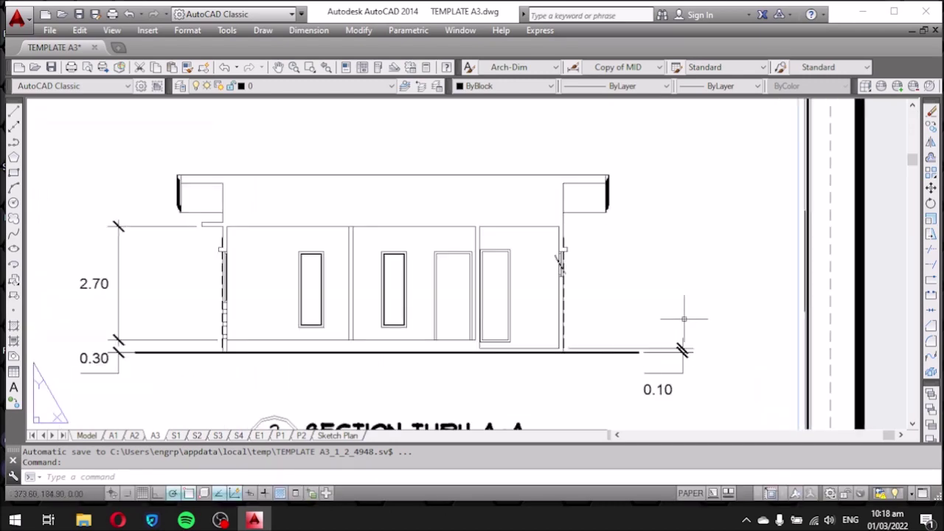
scroll(608, 307, up, 5)
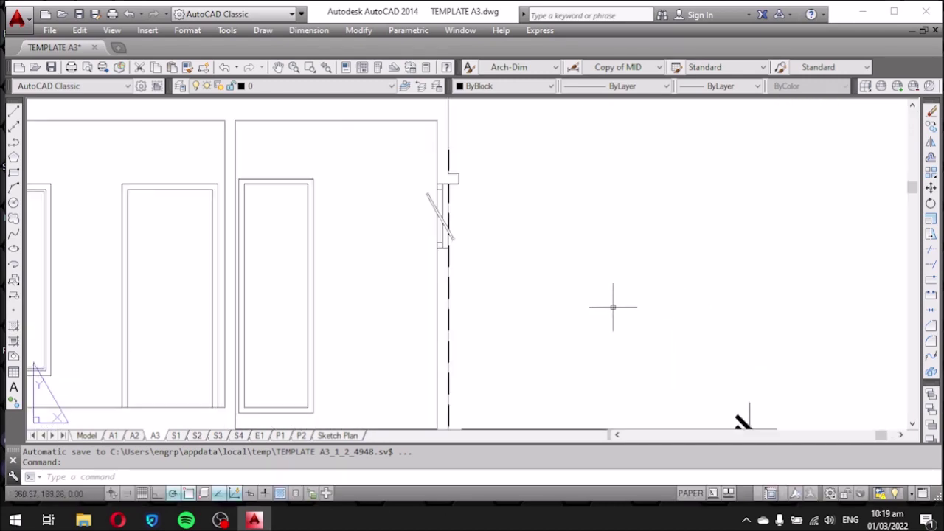
middle_drag(613, 307, 607, 299)
key(Return)
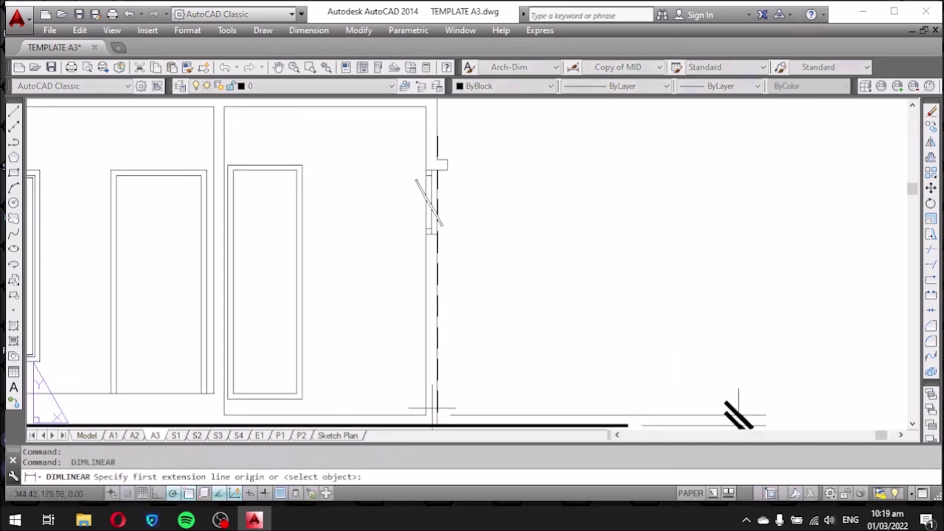
scroll(435, 425, up, 2)
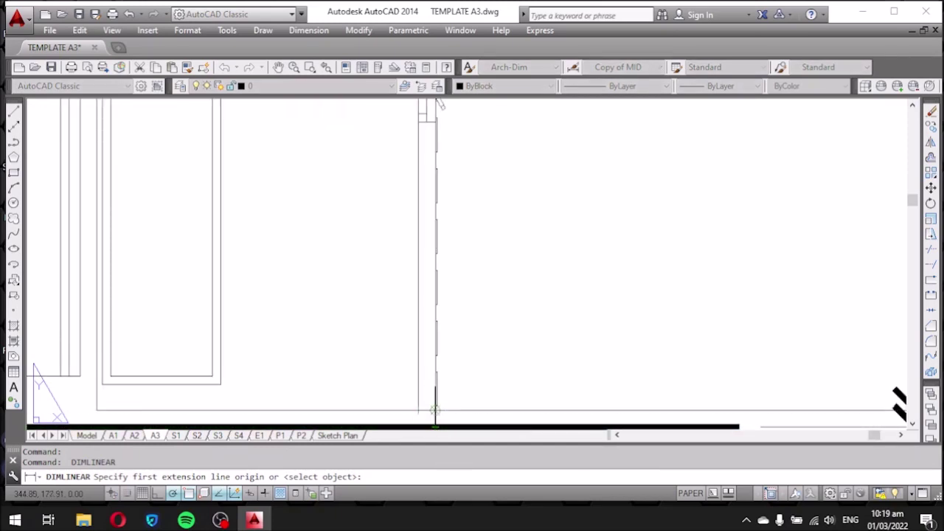
click(436, 410)
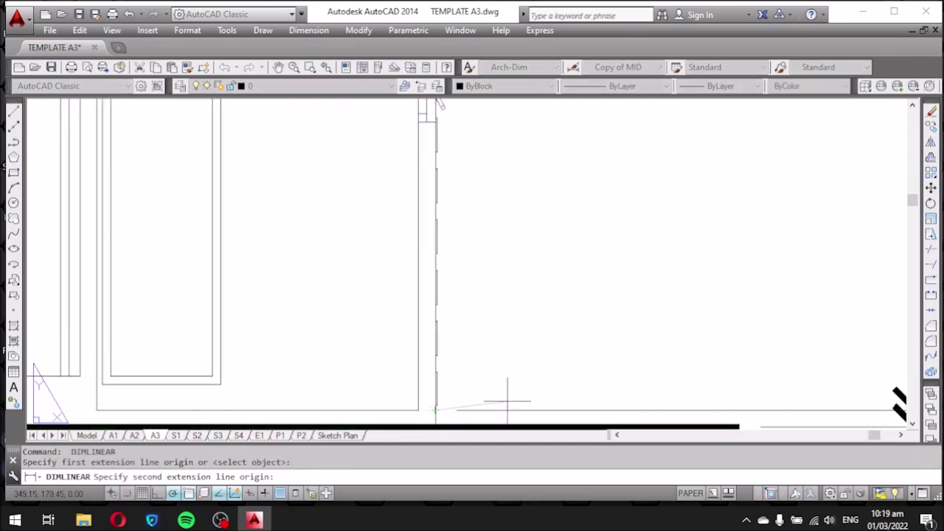
scroll(508, 402, down, 3)
scroll(480, 244, up, 2)
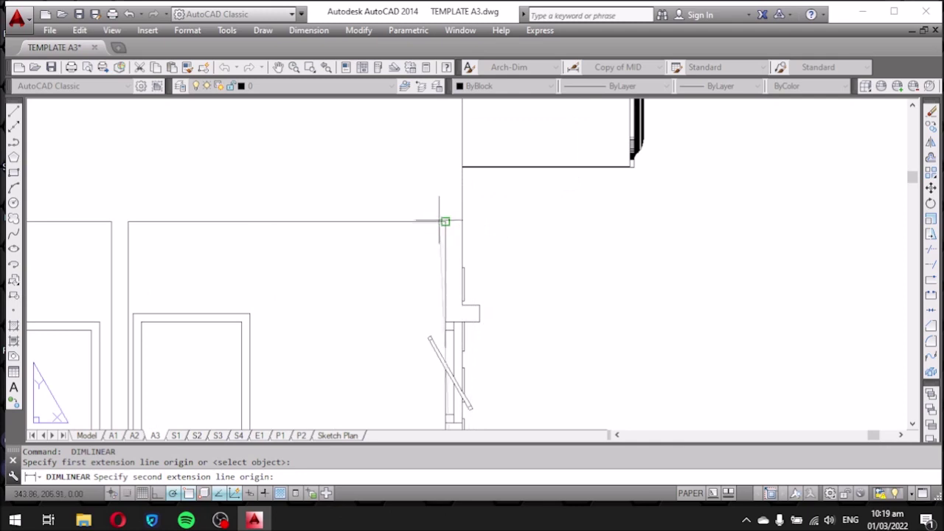
click(462, 222)
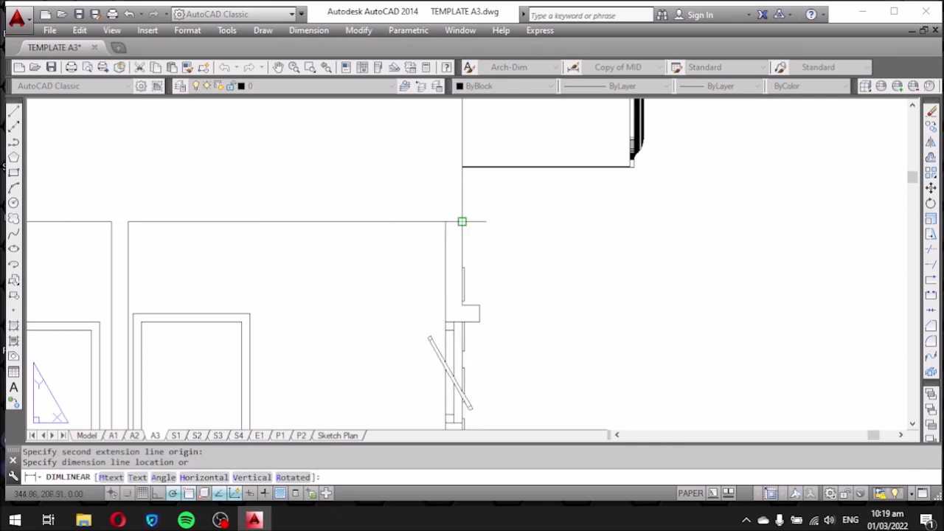
scroll(576, 221, down, 3)
scroll(658, 348, up, 3)
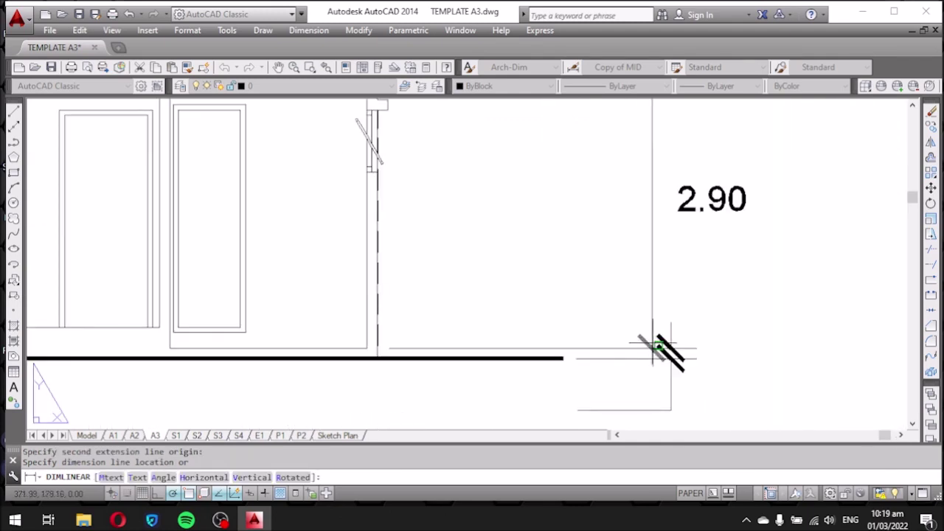
scroll(659, 348, up, 2)
click(685, 348)
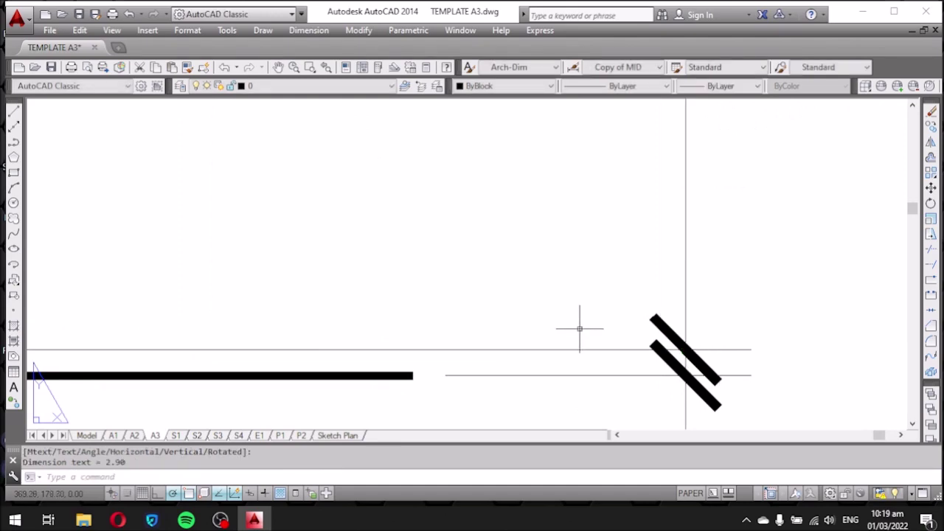
scroll(580, 330, down, 3)
scroll(691, 303, down, 3)
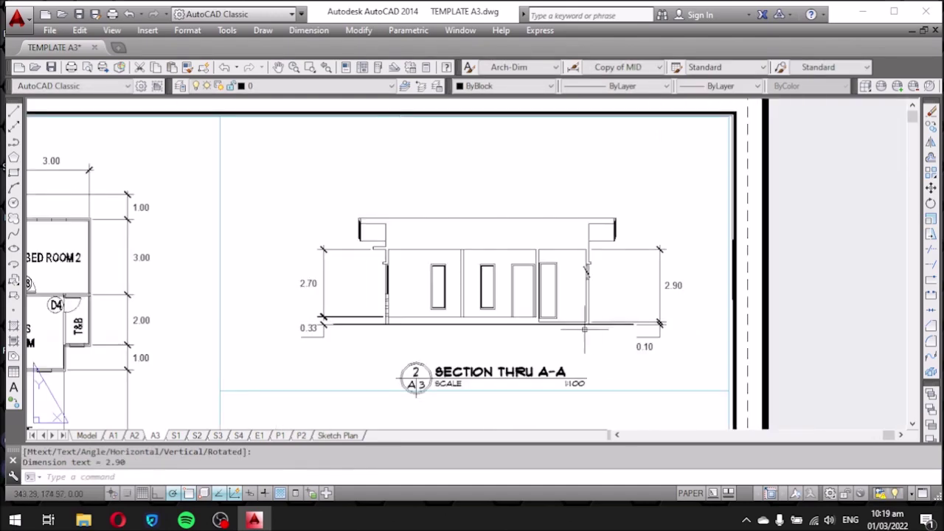
scroll(658, 335, up, 2)
scroll(649, 349, up, 2)
click(630, 353)
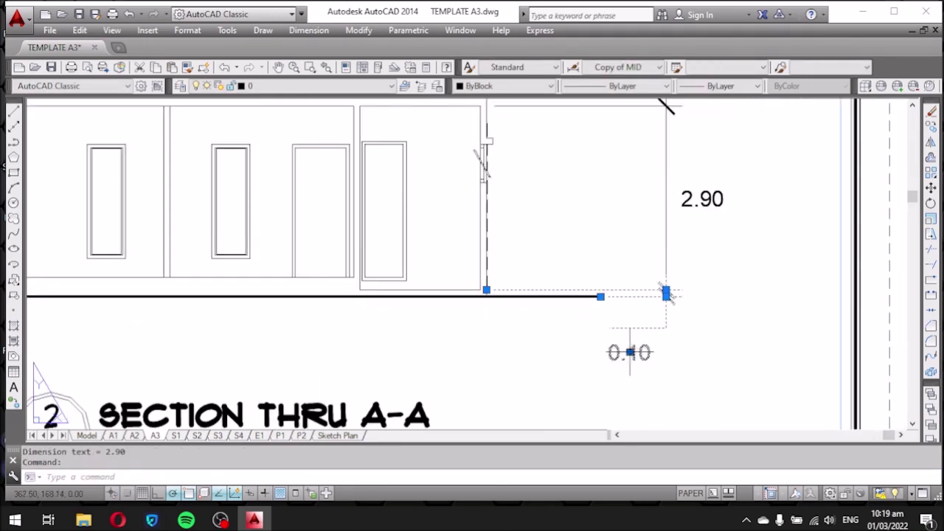
click(630, 352)
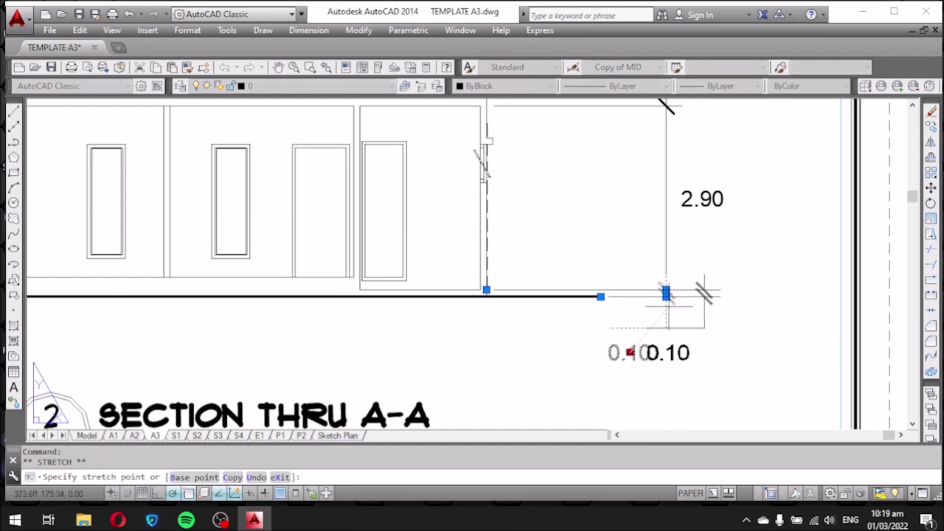
click(629, 313)
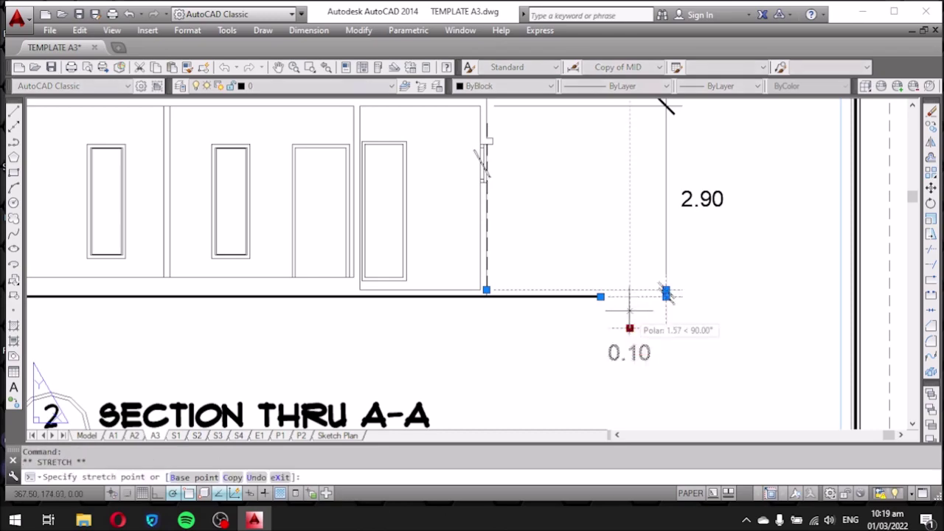
key(Escape)
scroll(693, 353, down, 4)
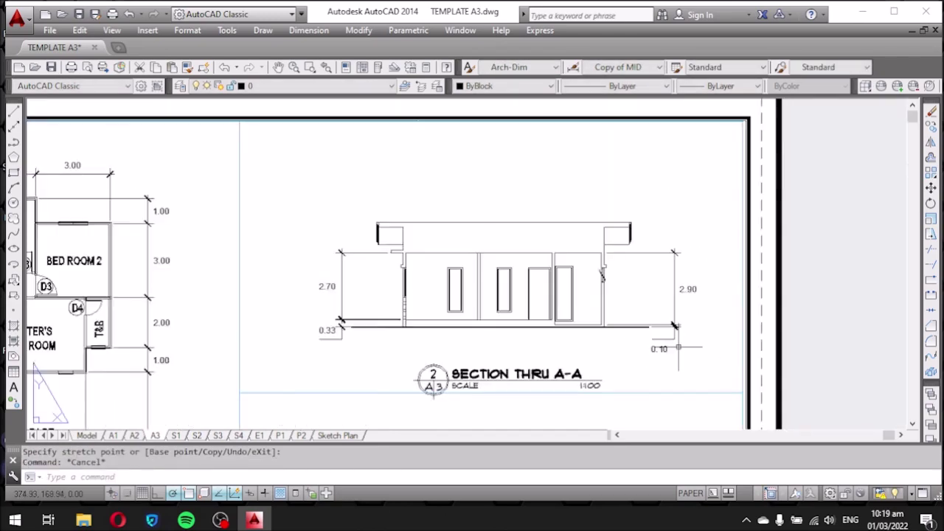
middle_drag(601, 275, 608, 295)
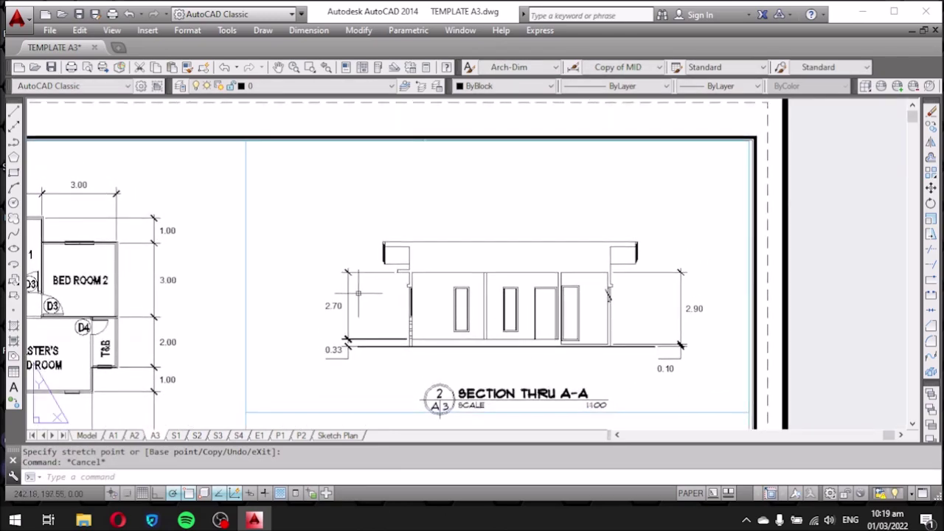
scroll(373, 353, up, 4)
scroll(346, 329, up, 2)
scroll(508, 318, up, 4)
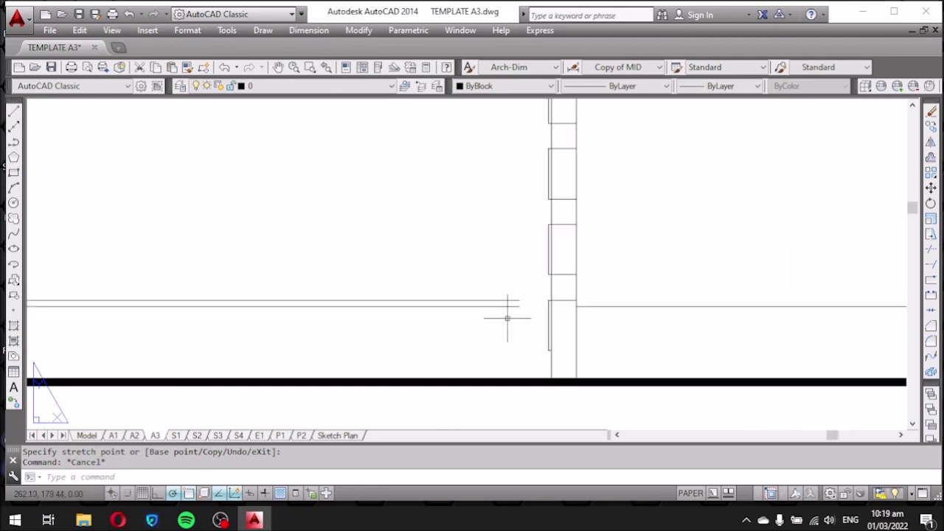
scroll(522, 324, down, 5)
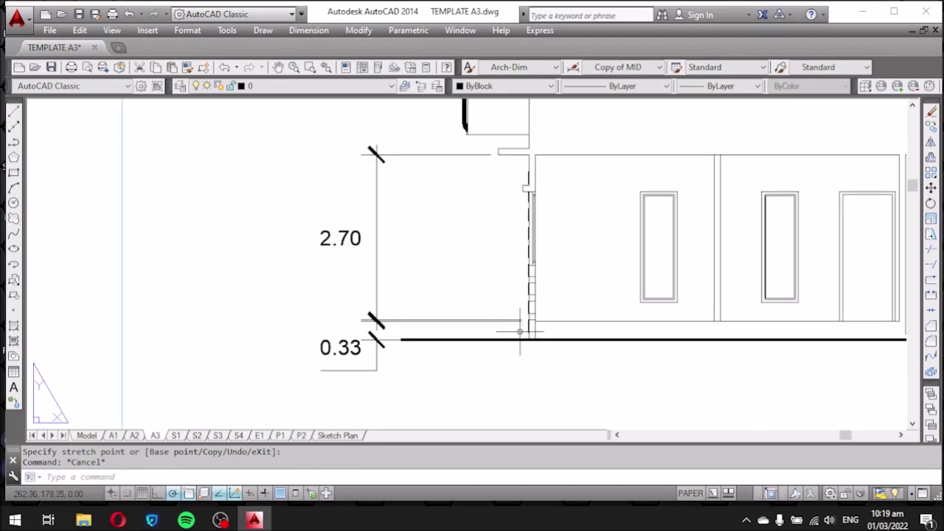
scroll(520, 332, up, 6)
scroll(524, 330, down, 2)
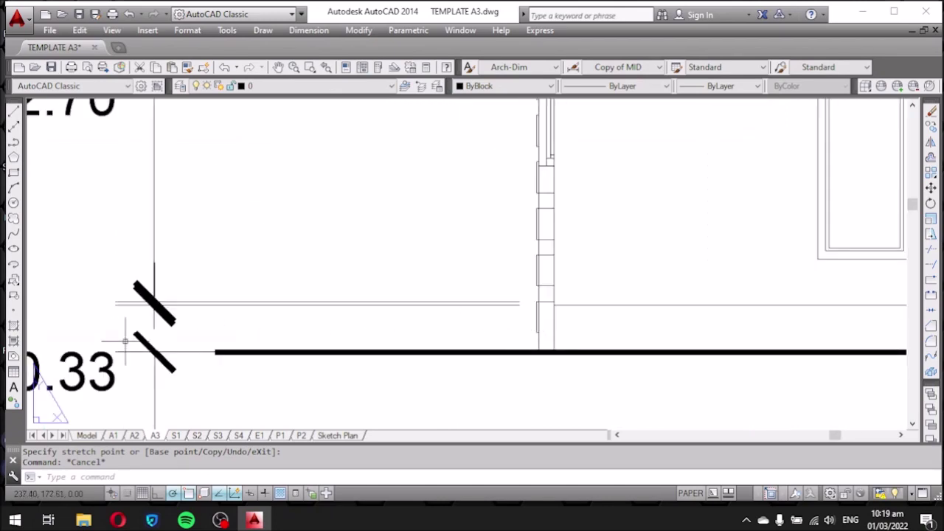
click(515, 302)
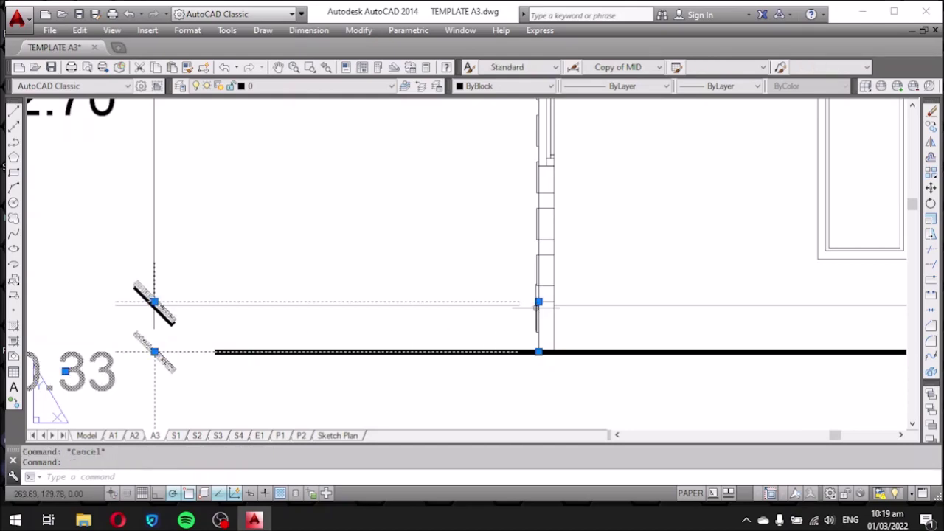
scroll(539, 311, up, 3)
click(531, 284)
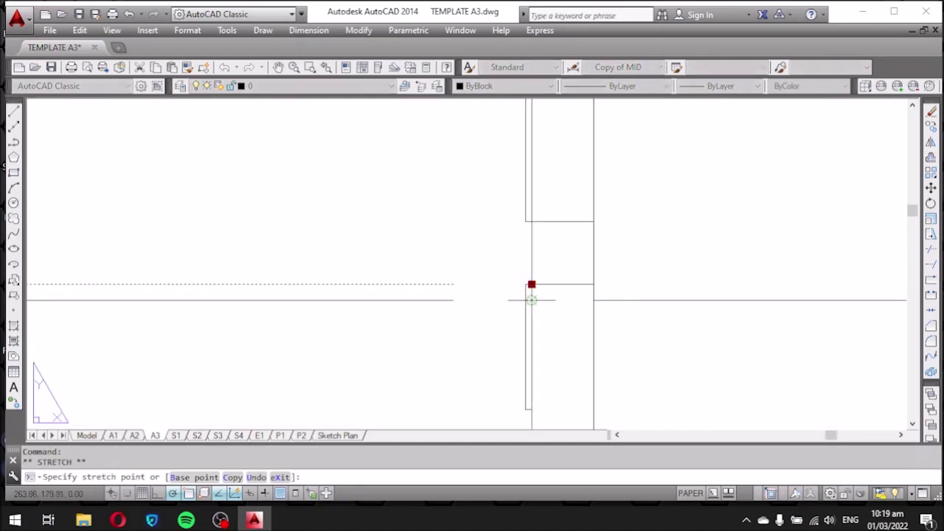
click(531, 300)
key(Escape)
scroll(589, 326, down, 2)
scroll(632, 302, down, 2)
scroll(584, 327, down, 4)
scroll(474, 265, up, 2)
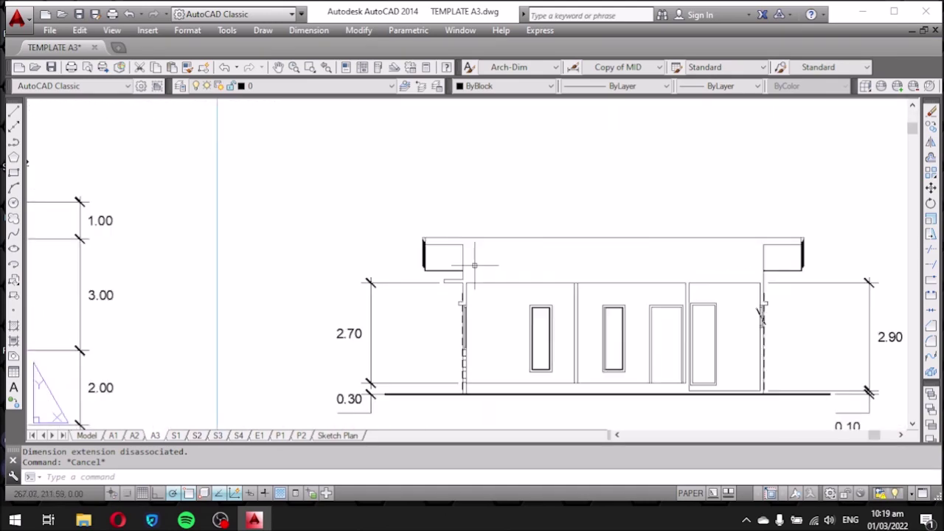
middle_drag(564, 310, 463, 293)
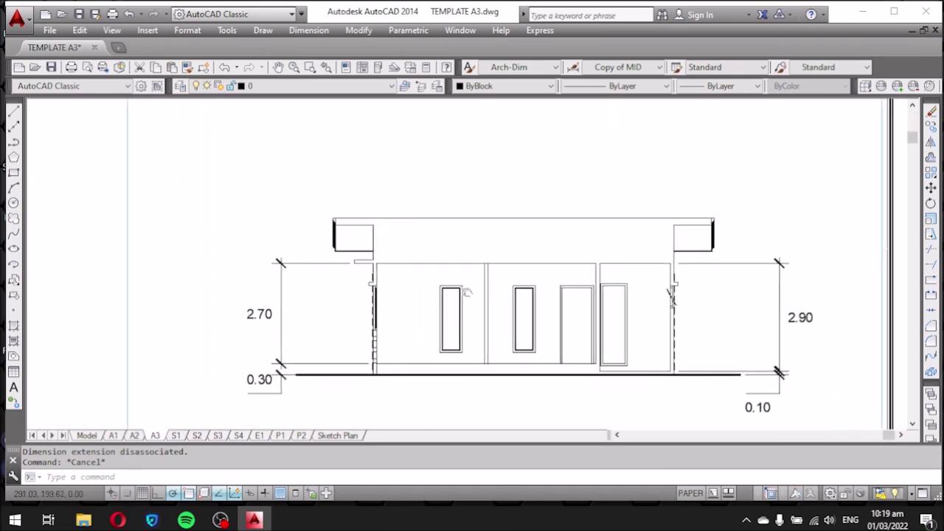
scroll(597, 185, down, 2)
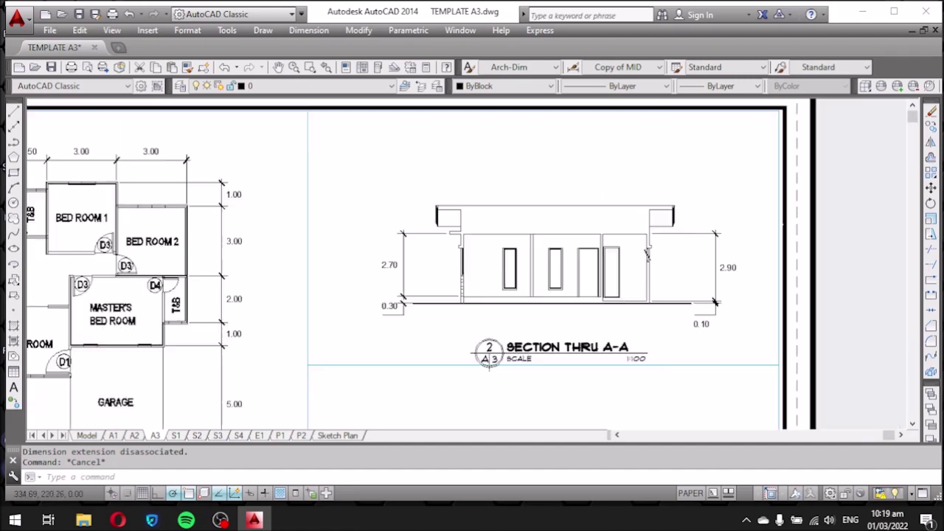
Place a 0.30 vertical dimension from the wall base to floor level, left of the Section B-B wall.
scroll(626, 179, down, 1)
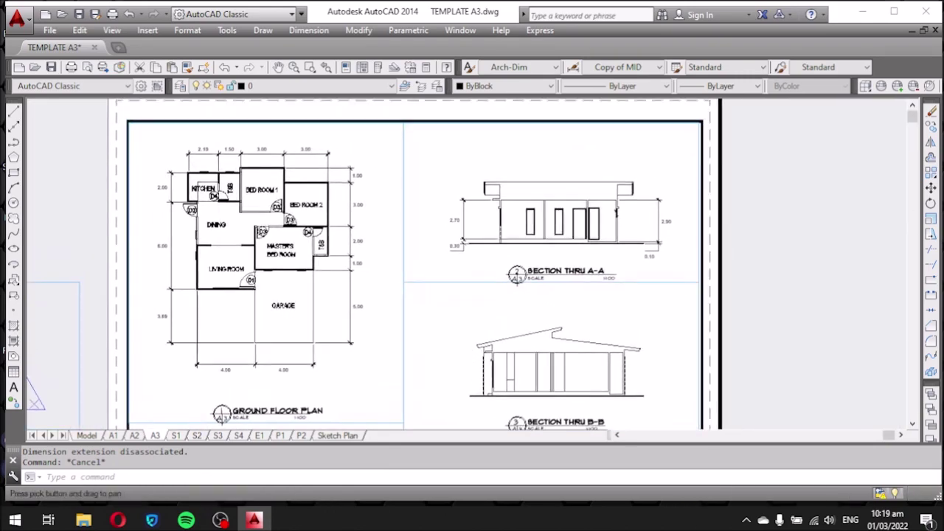
scroll(467, 200, up, 2)
scroll(463, 260, down, 2)
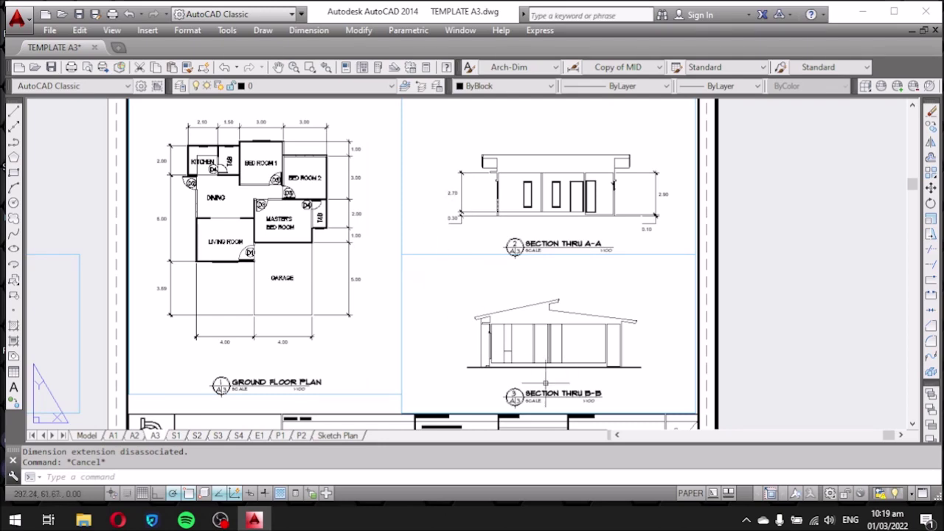
scroll(549, 383, up, 6)
scroll(545, 376, up, 2)
scroll(446, 275, down, 4)
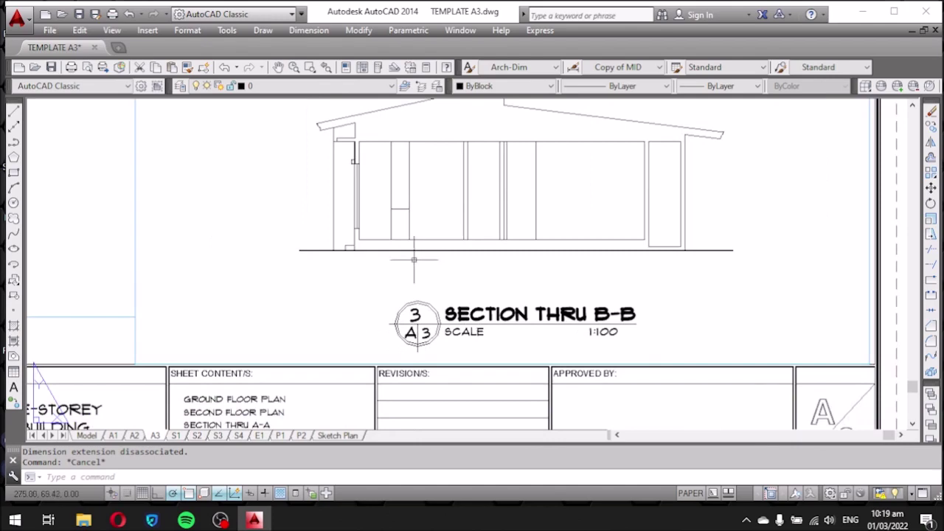
scroll(281, 239, up, 4)
key(Return)
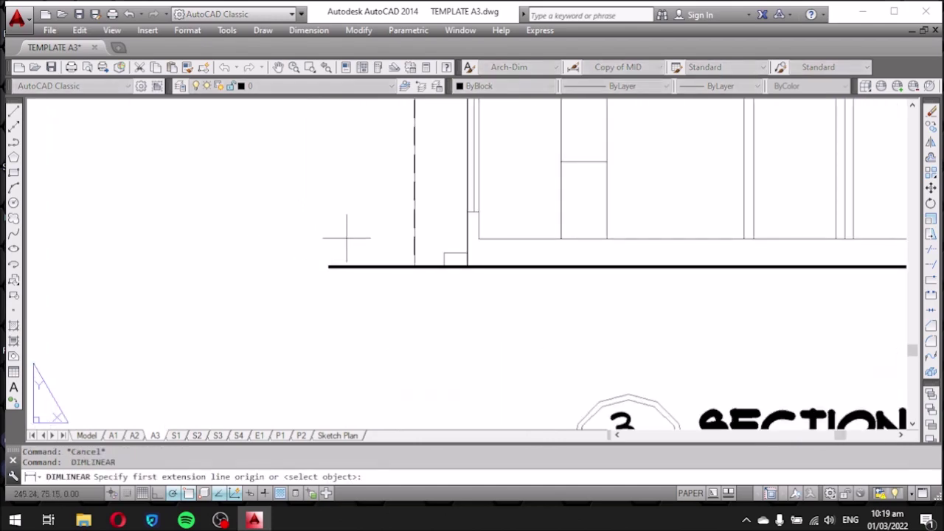
scroll(444, 253, up, 3)
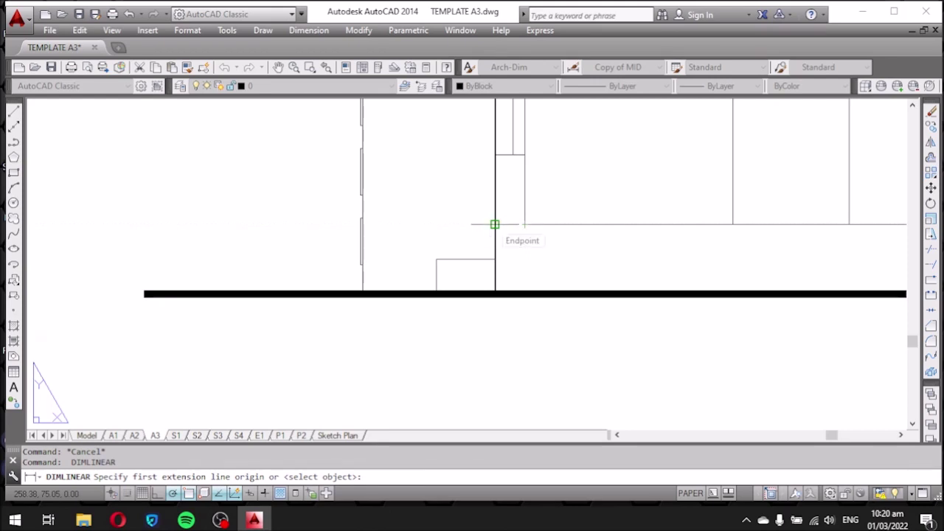
click(494, 224)
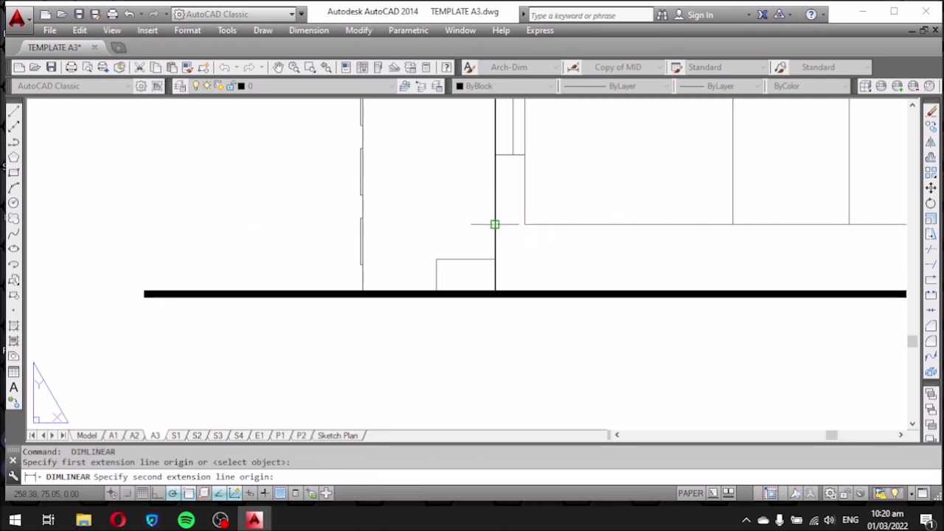
click(495, 294)
scroll(502, 255, down, 3)
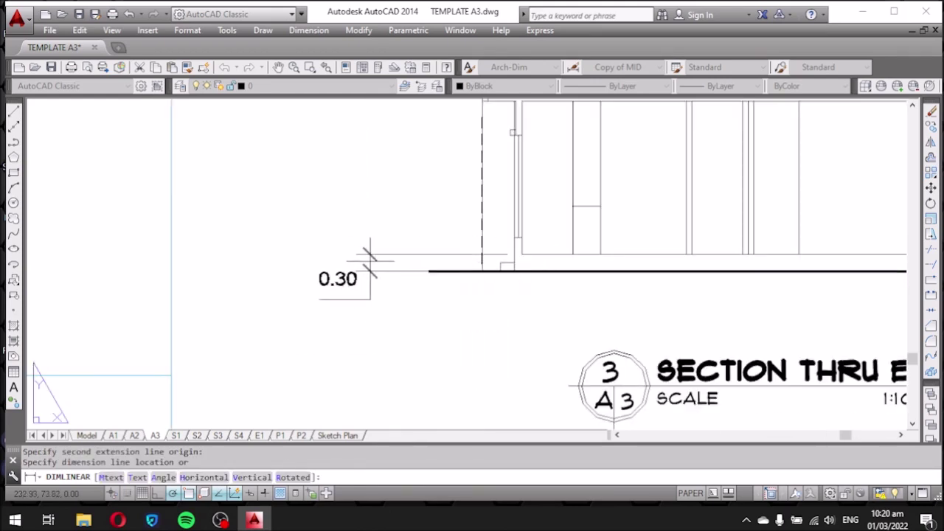
key(Escape)
scroll(483, 269, up, 2)
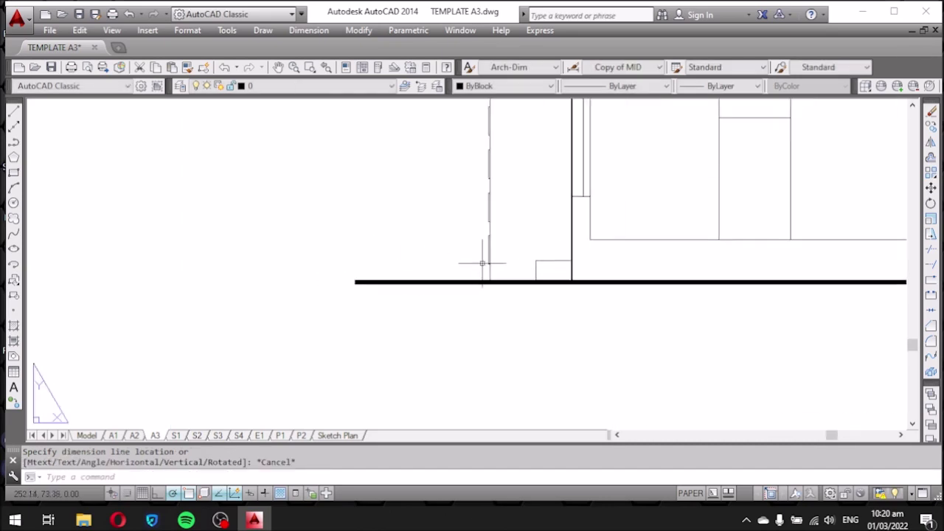
key(Return)
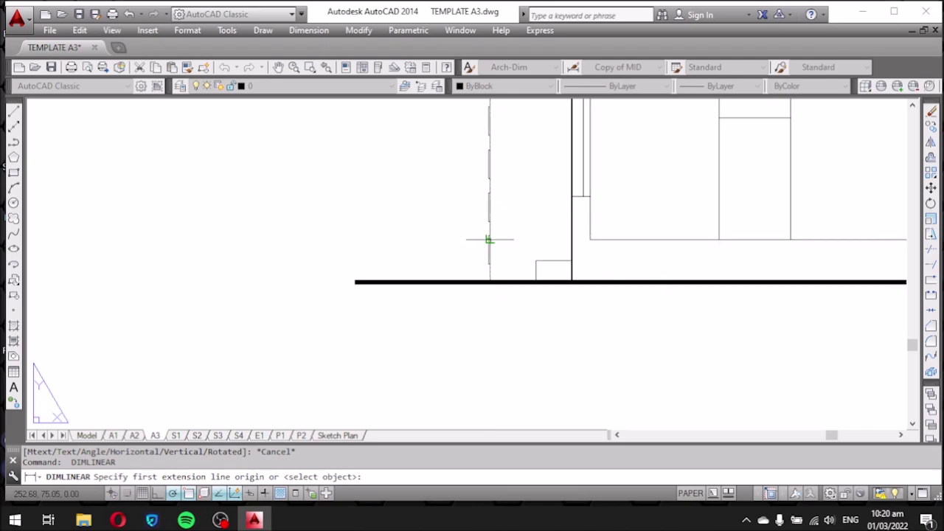
click(490, 238)
click(489, 281)
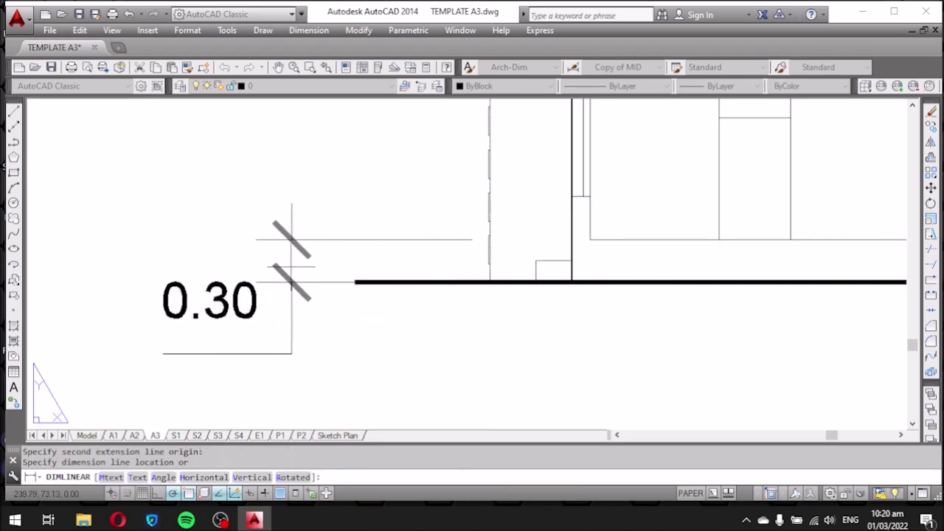
click(222, 264)
Stretch the 0.30 dimension's lower extension point to the end of the floor line.
click(288, 282)
click(489, 282)
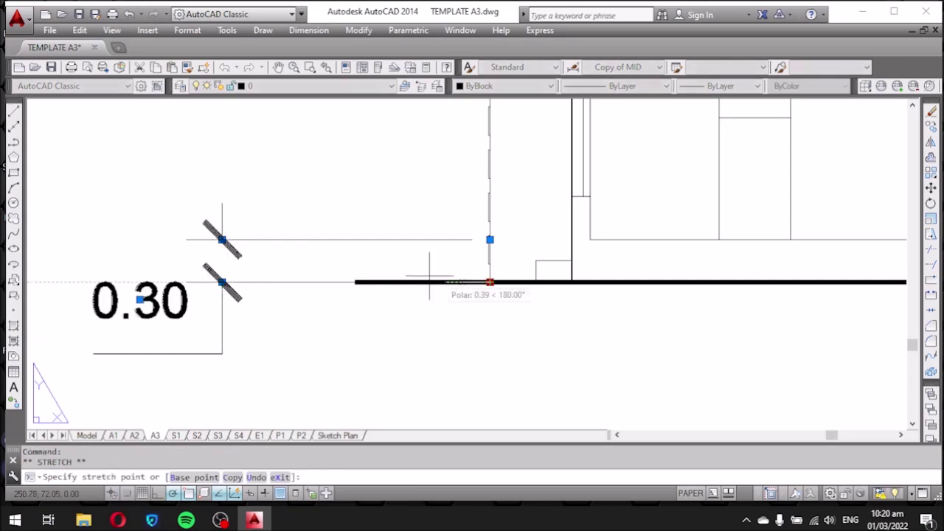
click(354, 282)
key(Escape)
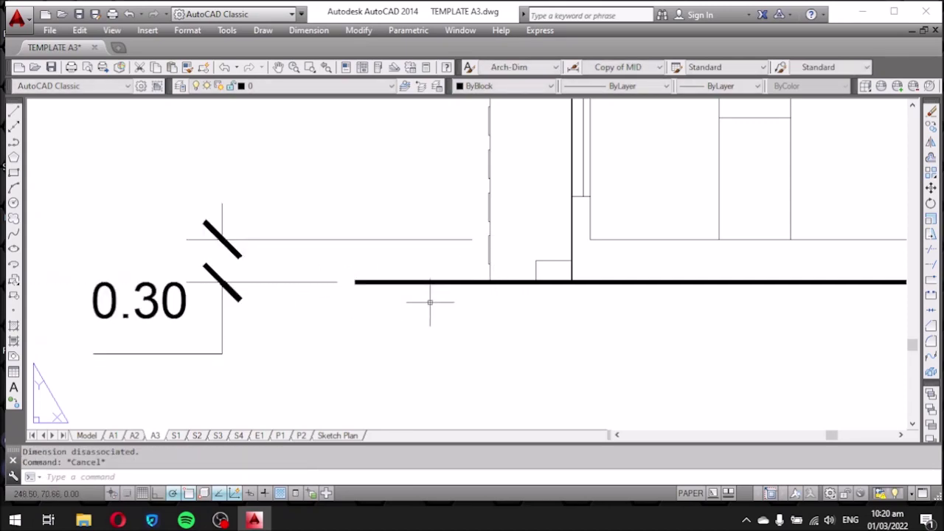
scroll(418, 284, down, 3)
scroll(380, 303, up, 2)
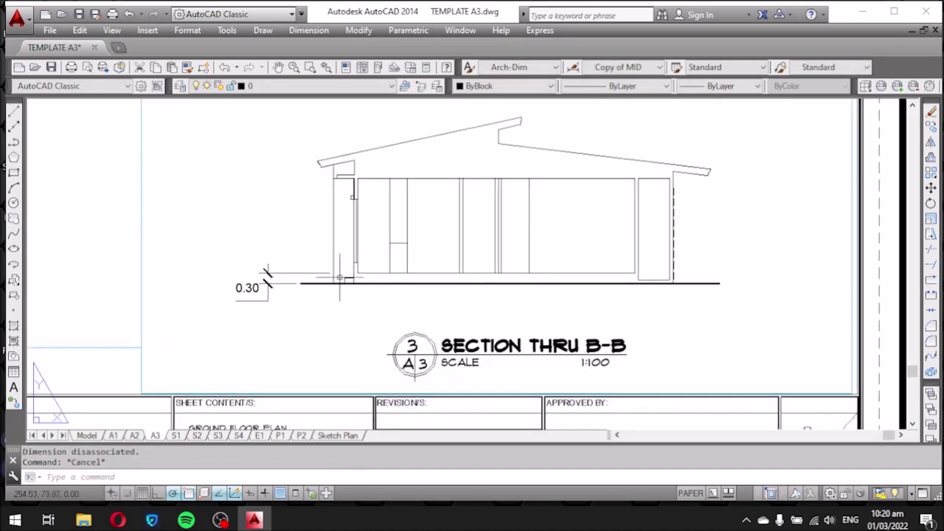
key(Return)
scroll(451, 323, up, 3)
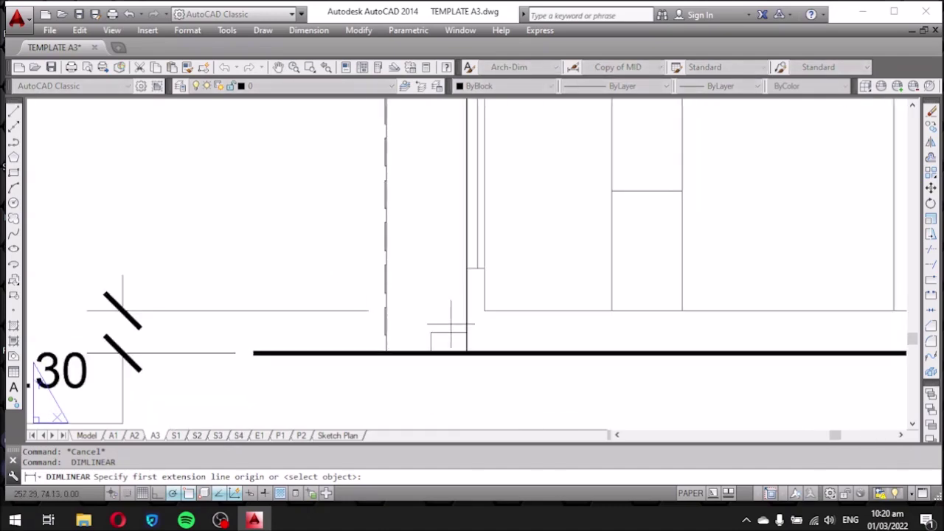
Add the 2.70 height dimension from the left wall's base to its top.
click(385, 311)
scroll(383, 312, down, 2)
scroll(381, 243, down, 1)
scroll(385, 161, up, 4)
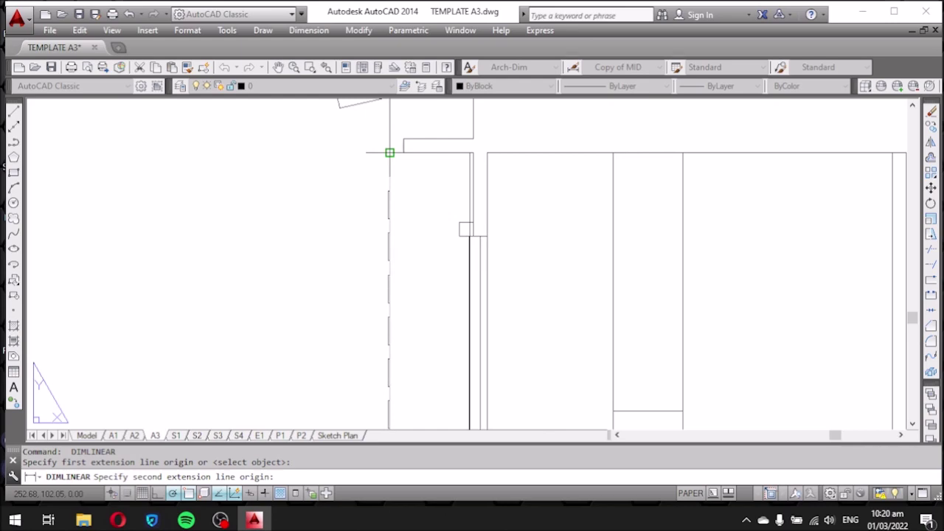
click(390, 153)
scroll(389, 152, down, 2)
scroll(332, 244, down, 1)
scroll(288, 310, up, 2)
scroll(307, 287, up, 1)
click(308, 288)
scroll(307, 287, down, 3)
scroll(416, 302, down, 1)
scroll(553, 312, up, 5)
scroll(553, 317, up, 2)
Add a 0.10 linear dimension from the right wall's bottom corner to the floor line's end.
key(Return)
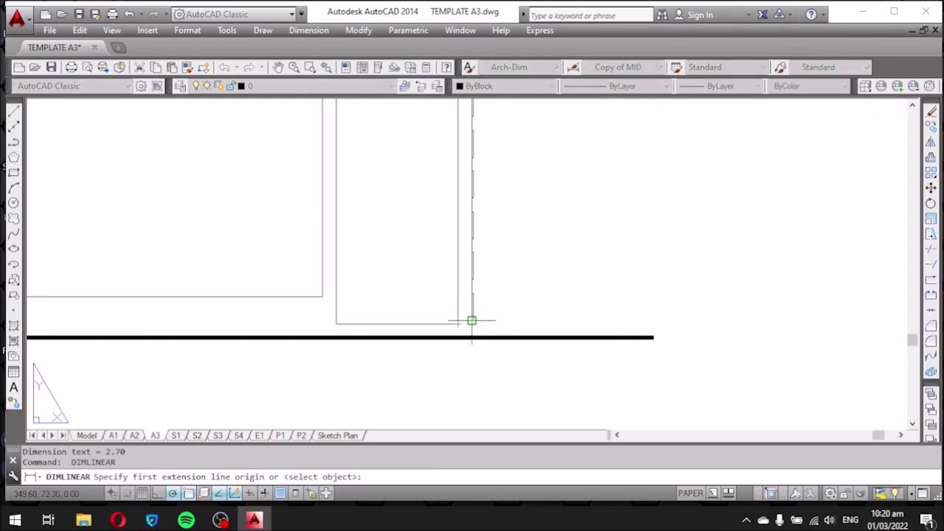
click(471, 322)
click(653, 338)
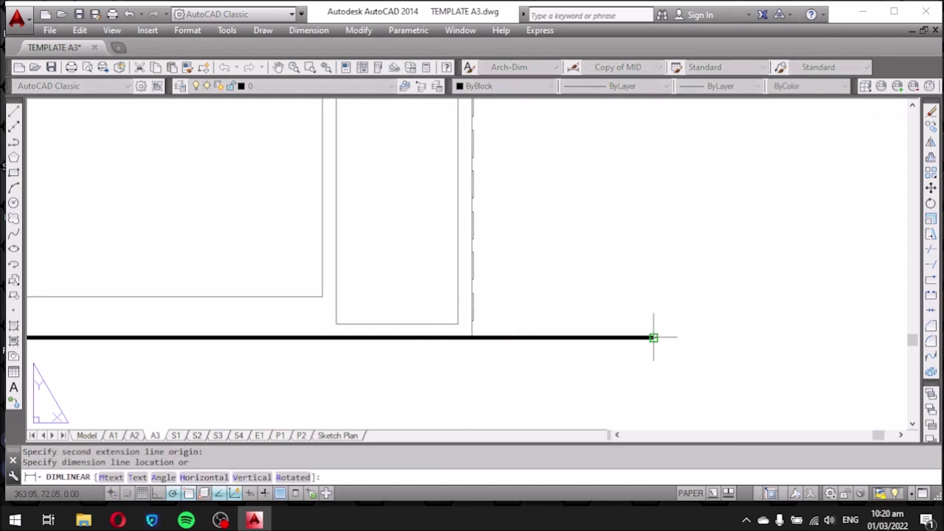
click(802, 329)
scroll(562, 312, down, 3)
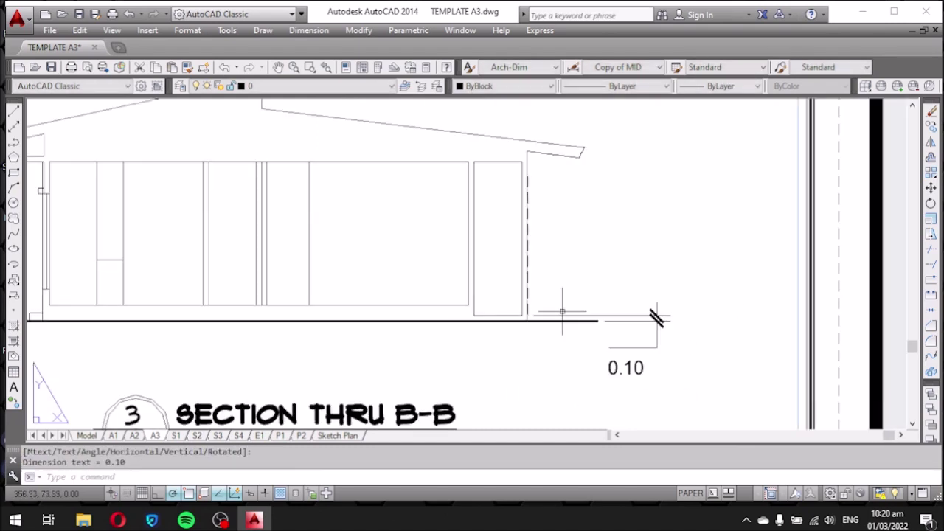
middle_drag(579, 292, 555, 317)
Add the 2.90 height dimension along the right wall, from its top corner to its base.
key(Return)
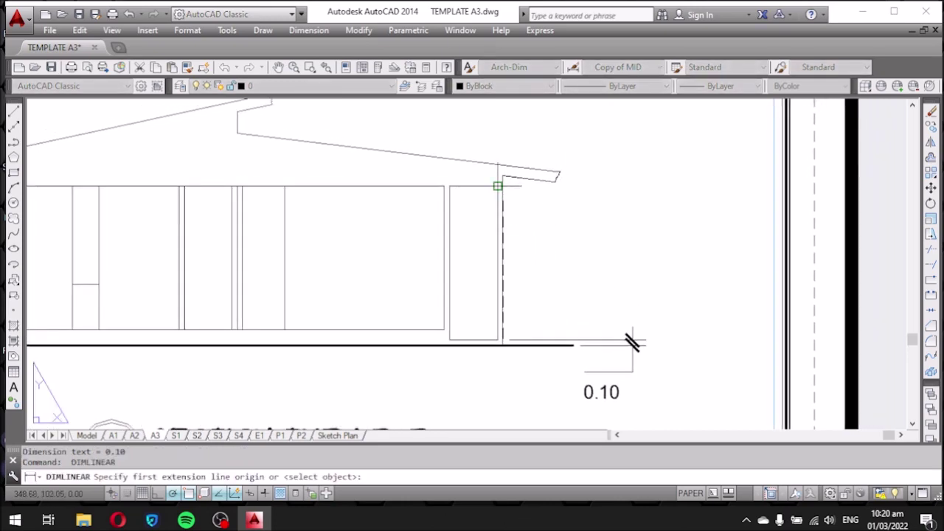
click(502, 186)
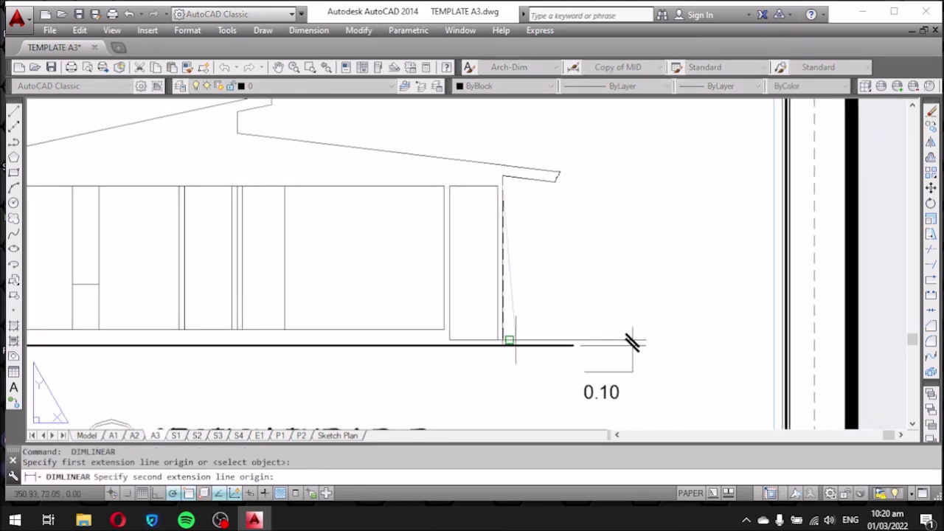
scroll(508, 340, up, 3)
click(455, 350)
scroll(455, 350, down, 3)
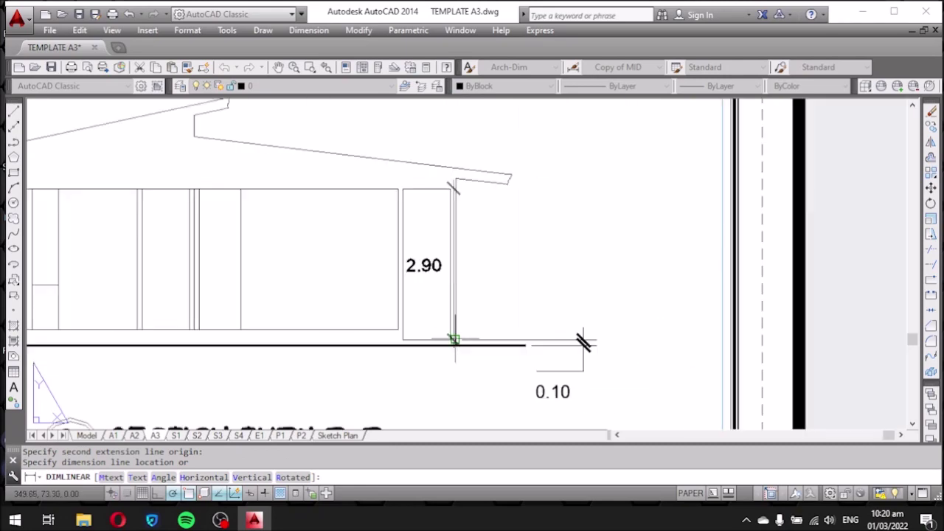
scroll(590, 360, up, 3)
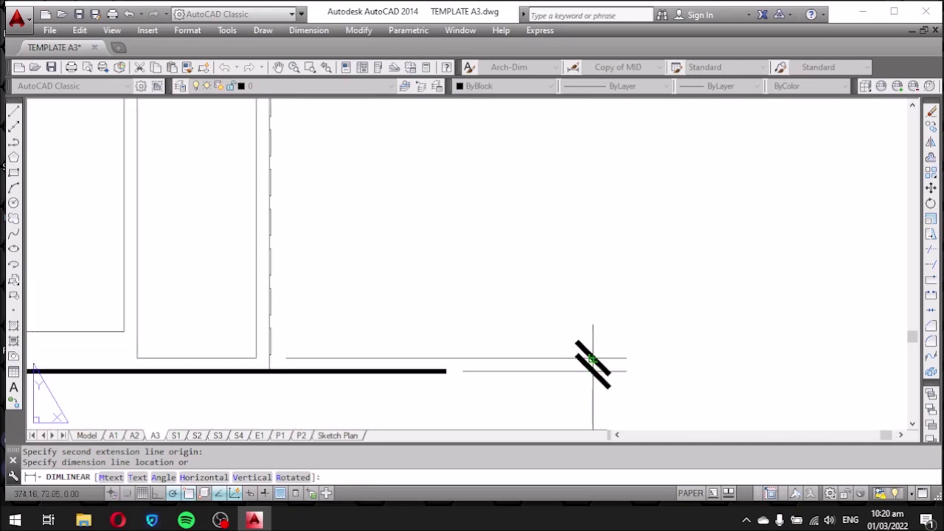
click(593, 362)
scroll(510, 318, down, 5)
middle_drag(478, 284, 531, 290)
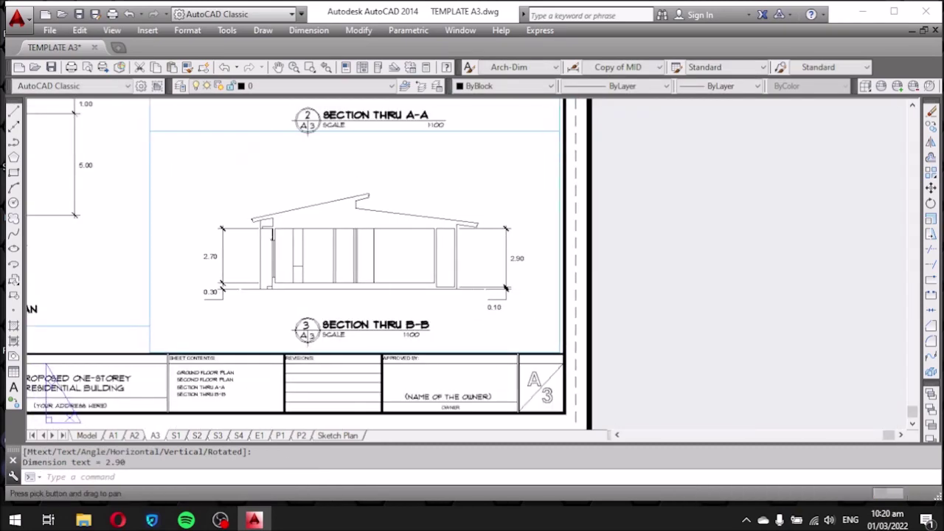
scroll(354, 228, up, 4)
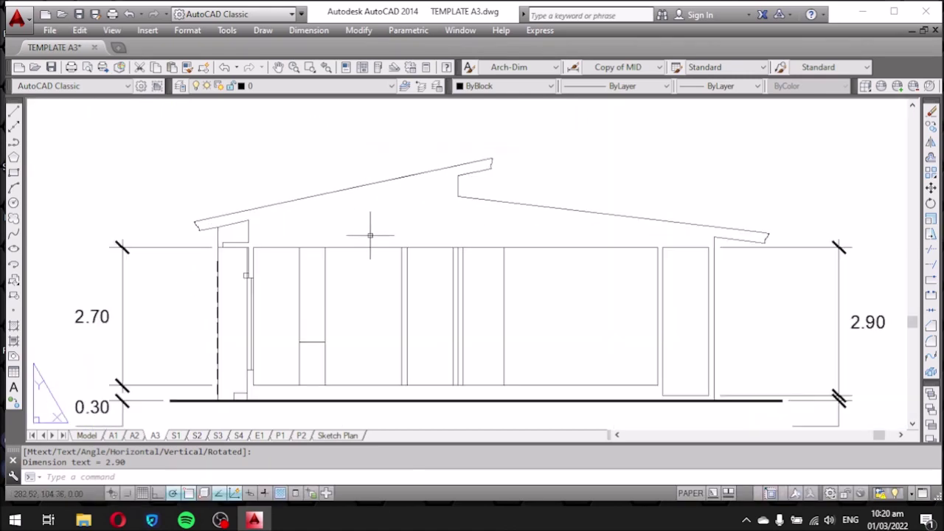
scroll(478, 233, down, 4)
scroll(539, 316, up, 2)
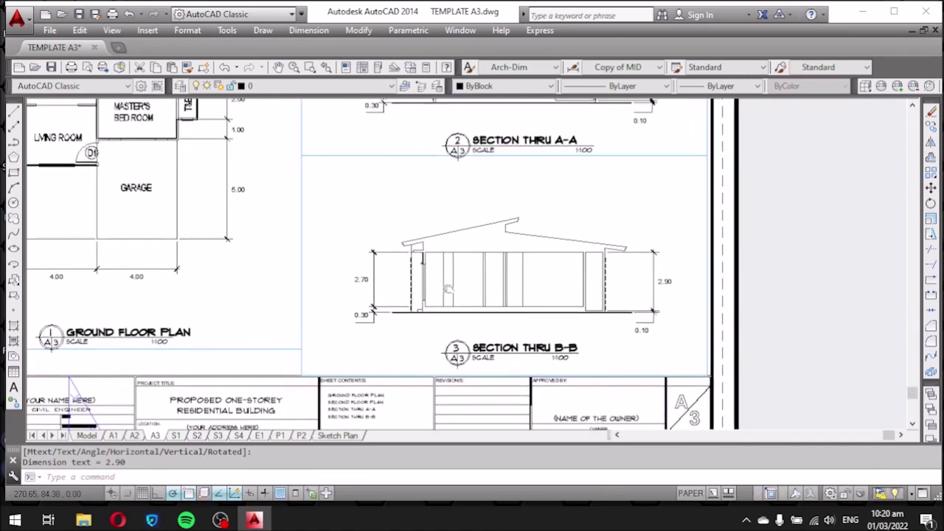
scroll(539, 316, down, 3)
scroll(521, 304, up, 3)
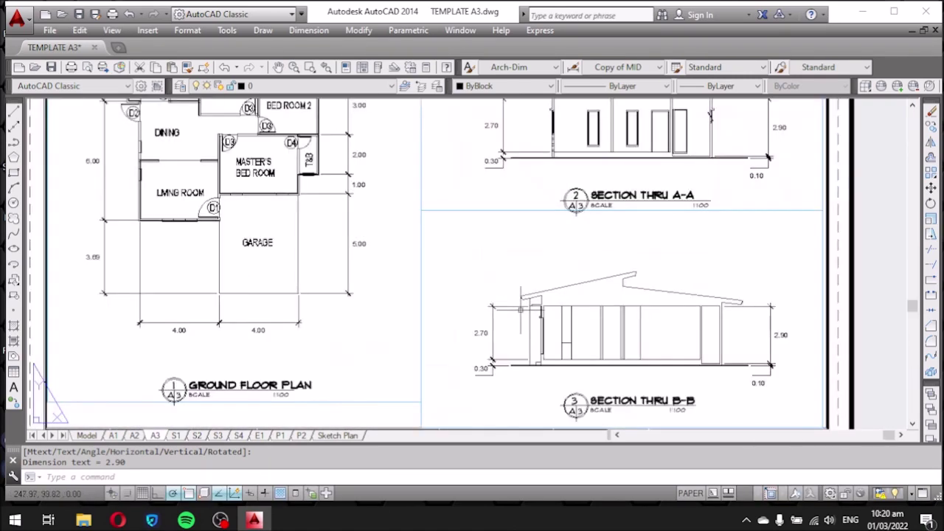
scroll(522, 362, up, 3)
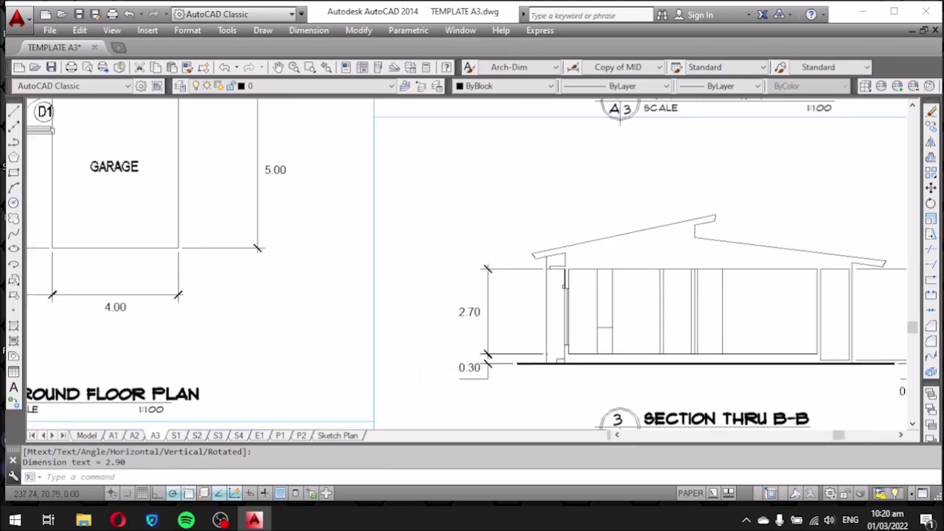
scroll(509, 369, up, 2)
Leave the 0.30 dimension unchanged and move the 2.70 dimension's lower end to a new point.
click(469, 360)
click(466, 358)
key(Escape)
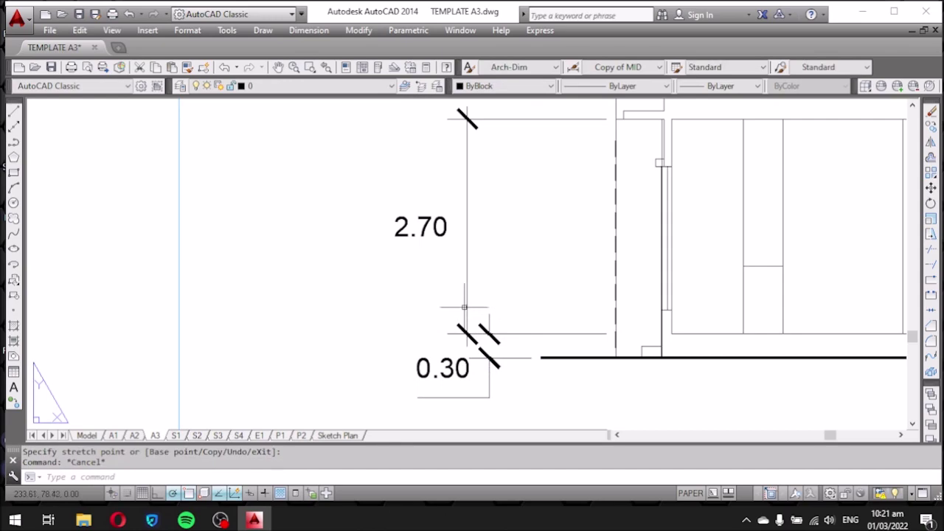
click(467, 309)
click(467, 334)
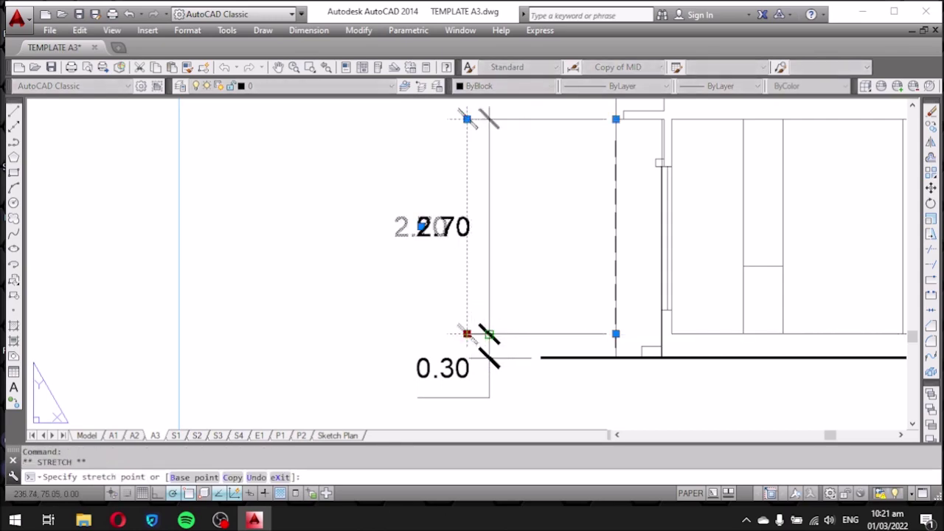
click(489, 333)
scroll(507, 258, down, 2)
key(Escape)
Review the reworked Section B-B dimensions and save TEMPLATE A3.dwg.
scroll(422, 269, down, 4)
middle_drag(424, 288, 431, 324)
scroll(230, 118, up, 3)
scroll(250, 151, up, 5)
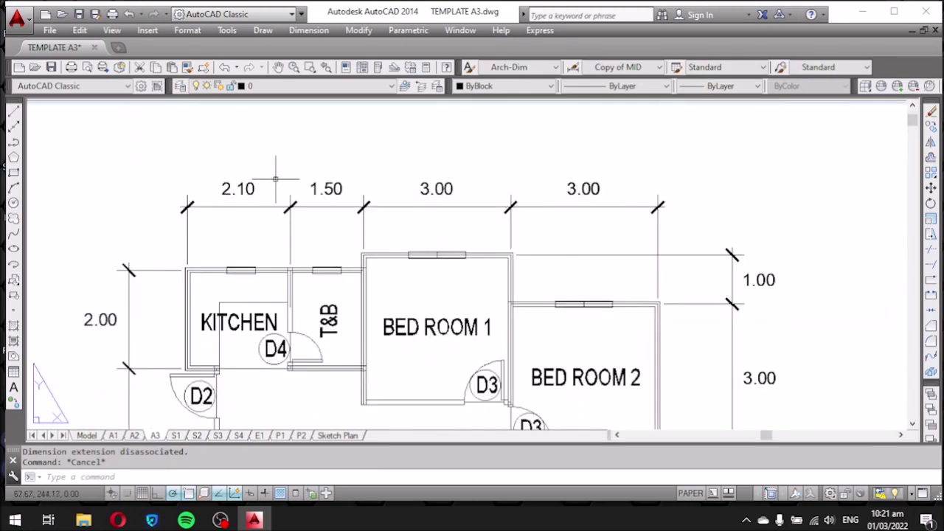
scroll(275, 179, down, 6)
scroll(309, 203, down, 3)
scroll(370, 295, down, 2)
scroll(373, 303, up, 2)
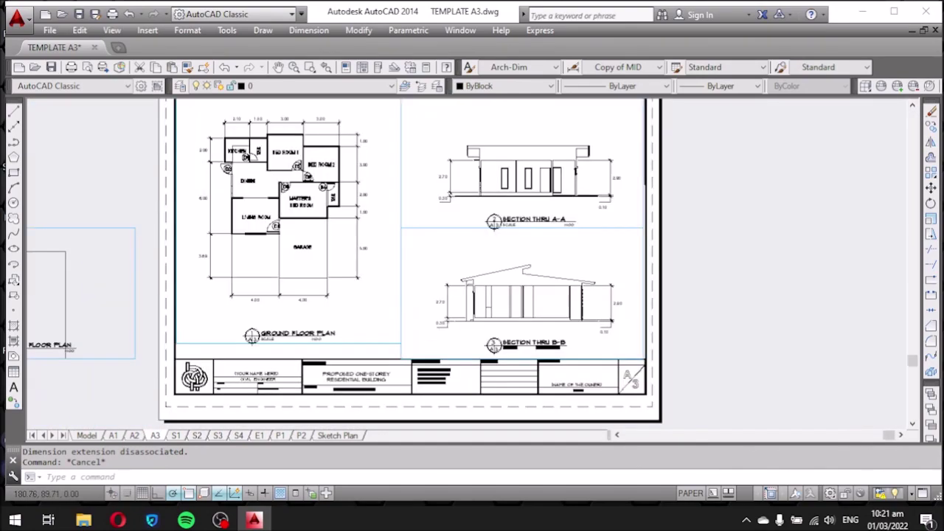
scroll(389, 316, up, 2)
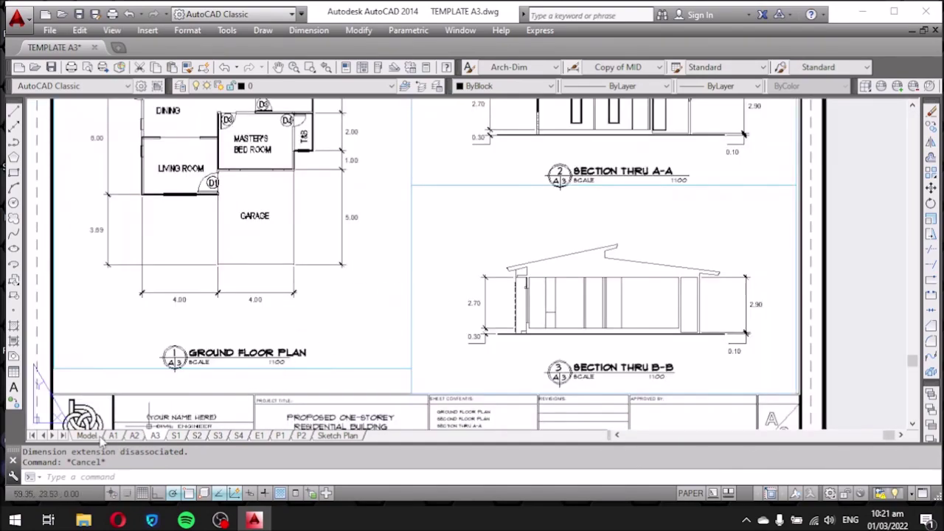
click(78, 14)
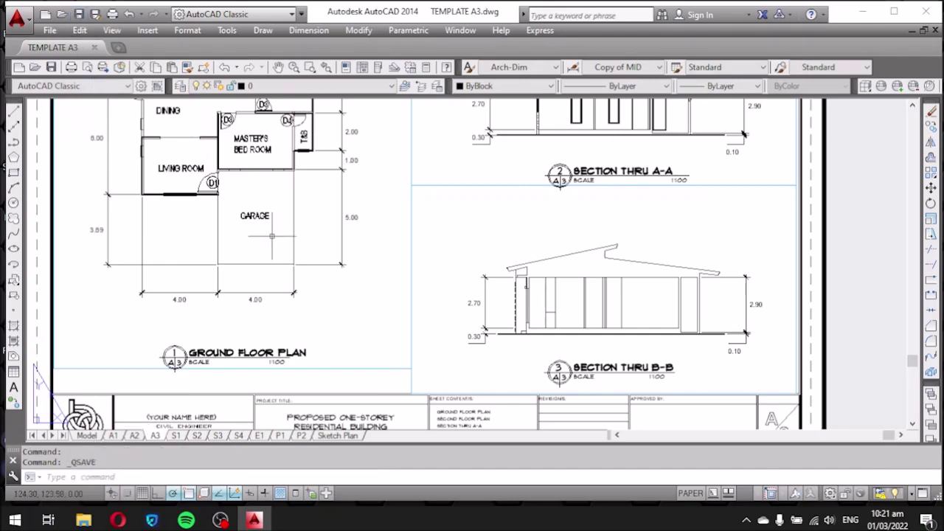
click(135, 436)
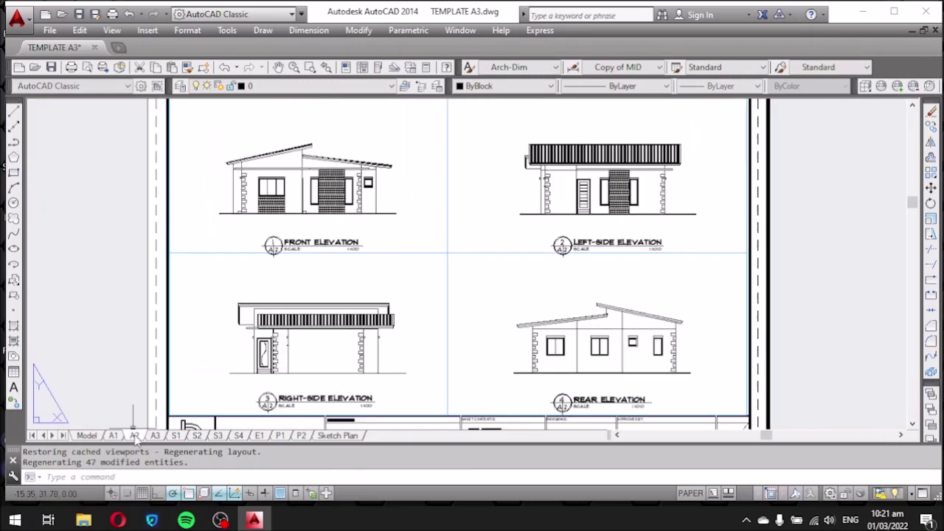
scroll(216, 150, up, 4)
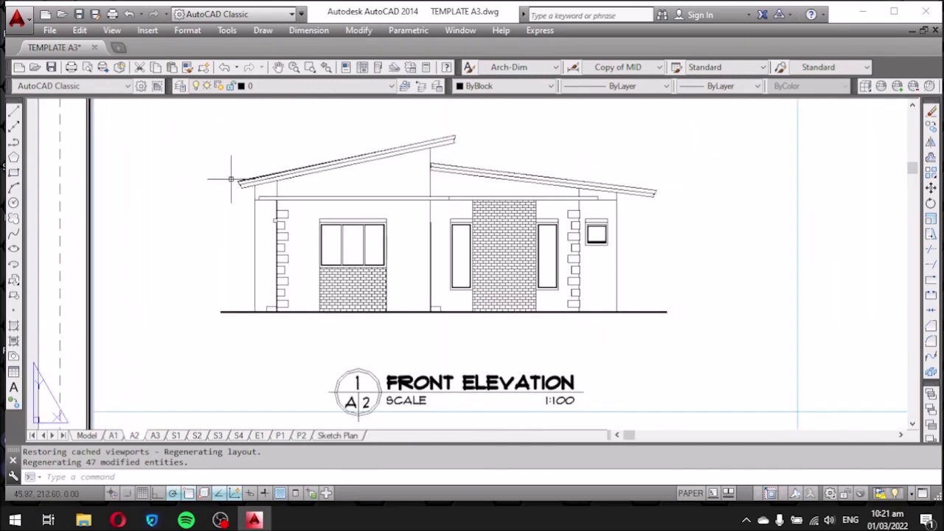
scroll(295, 241, down, 2)
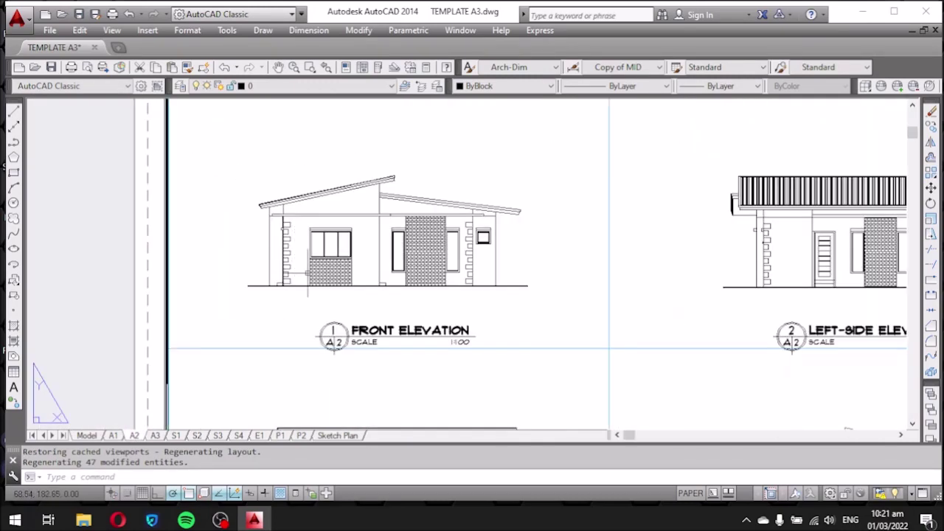
scroll(331, 190, up, 1)
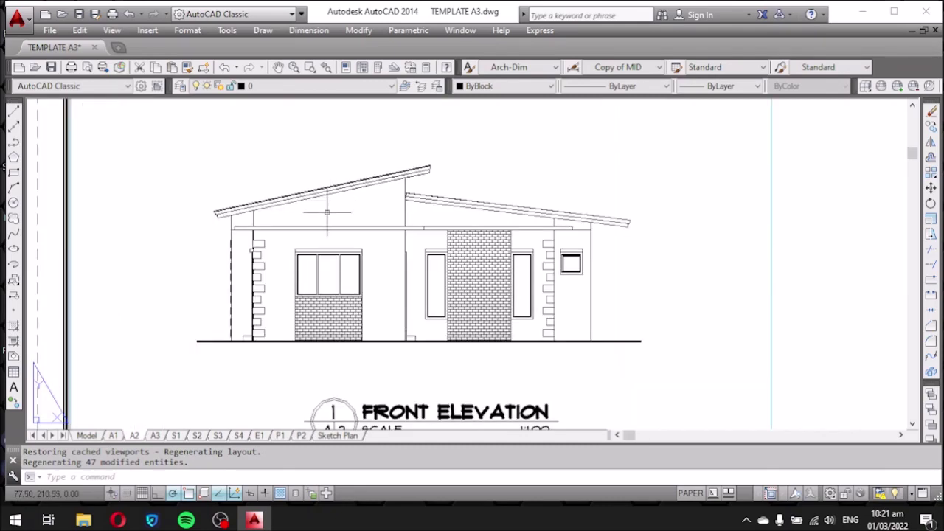
scroll(314, 291, down, 1)
scroll(428, 212, up, 3)
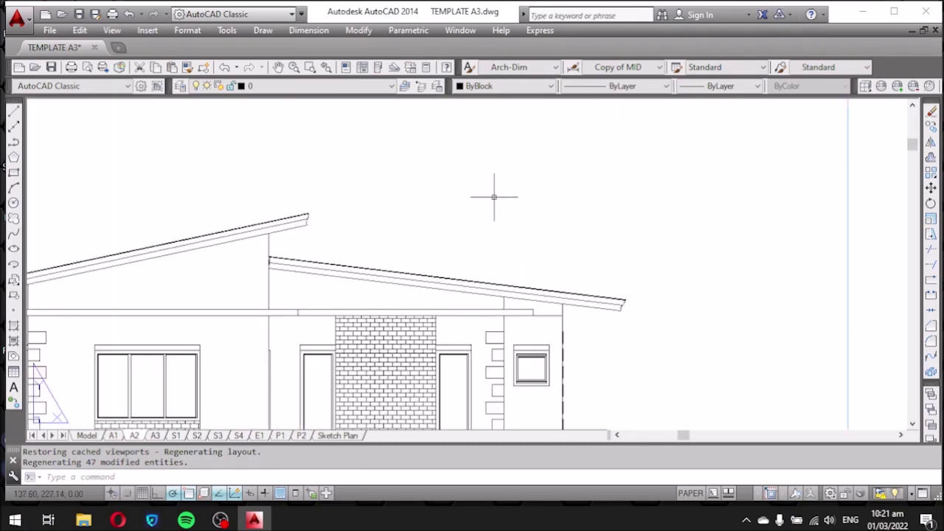
scroll(490, 201, down, 1)
scroll(330, 202, up, 1)
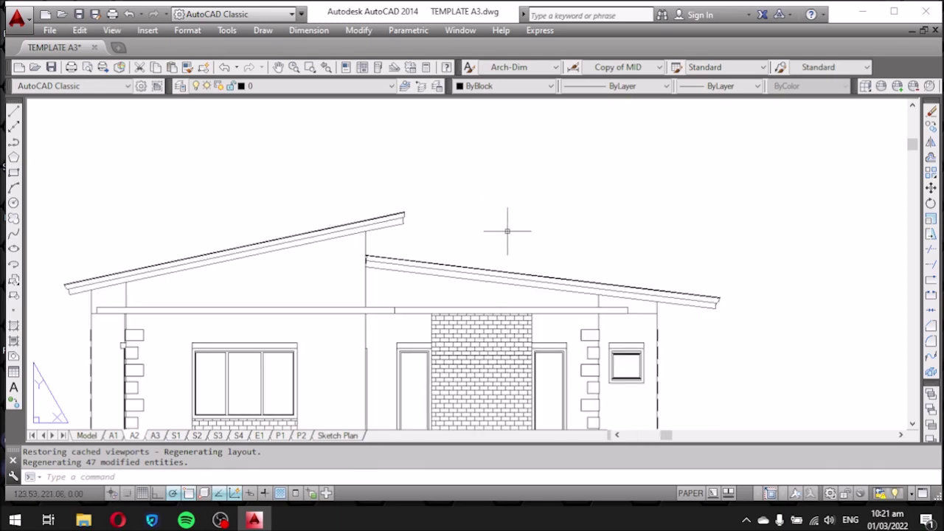
middle_drag(450, 224, 448, 171)
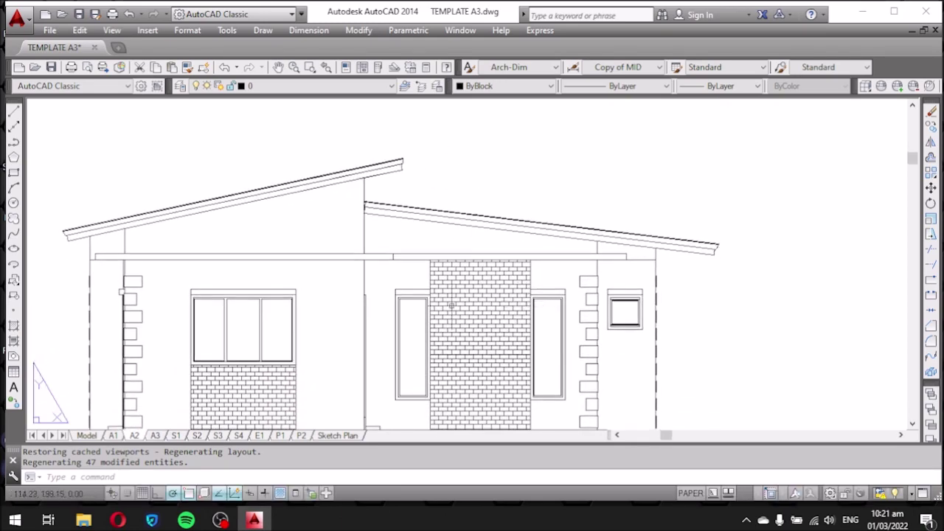
scroll(311, 261, down, 1)
middle_drag(295, 267, 284, 211)
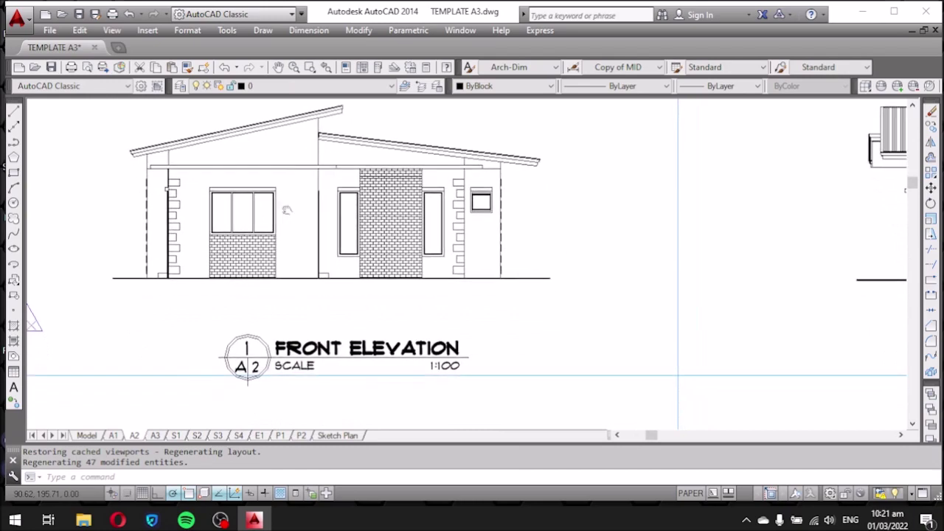
scroll(310, 273, down, 1)
scroll(285, 263, down, 4)
scroll(302, 317, up, 6)
mouse_move(295, 320)
middle_down()
mouse_move(322, 268)
mouse_move(352, 248)
middle_up()
scroll(281, 262, up, 2)
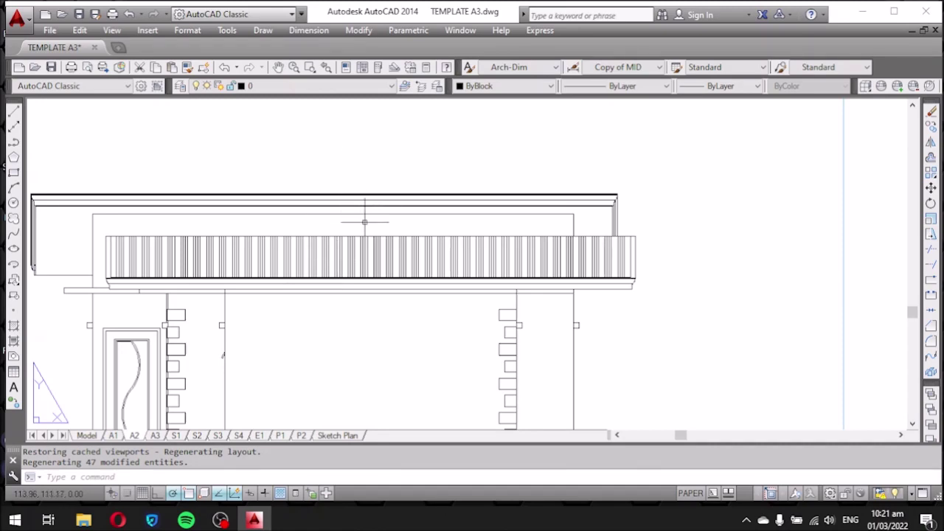
scroll(364, 178, down, 2)
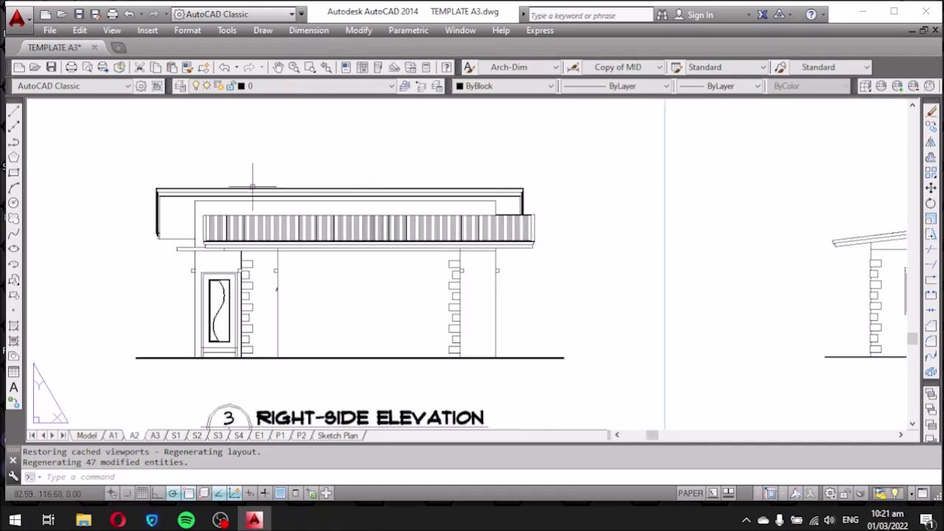
scroll(209, 308, up, 4)
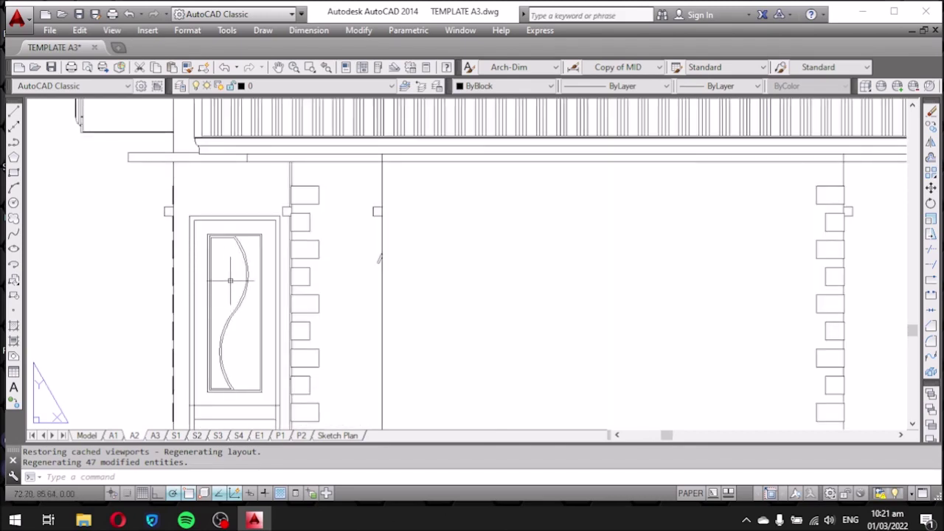
scroll(231, 279, down, 4)
scroll(239, 282, down, 2)
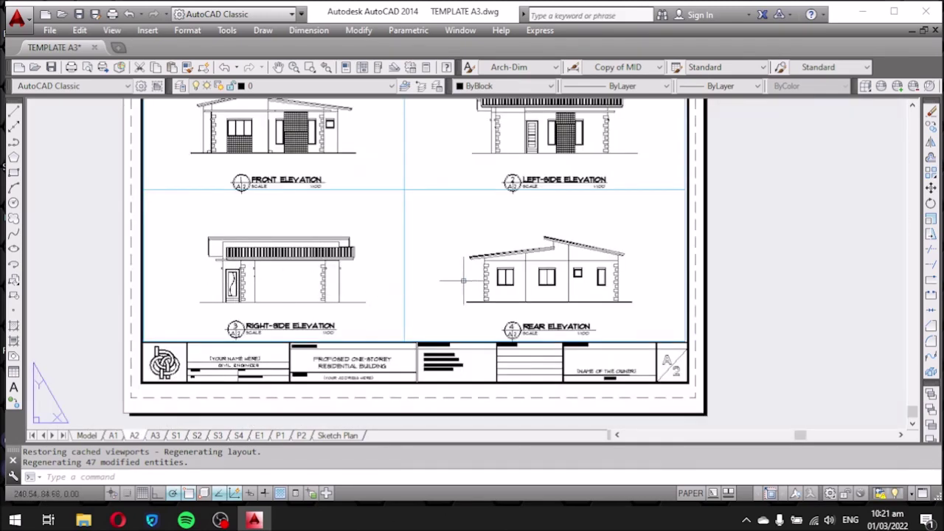
middle_drag(463, 280, 434, 306)
scroll(525, 156, up, 4)
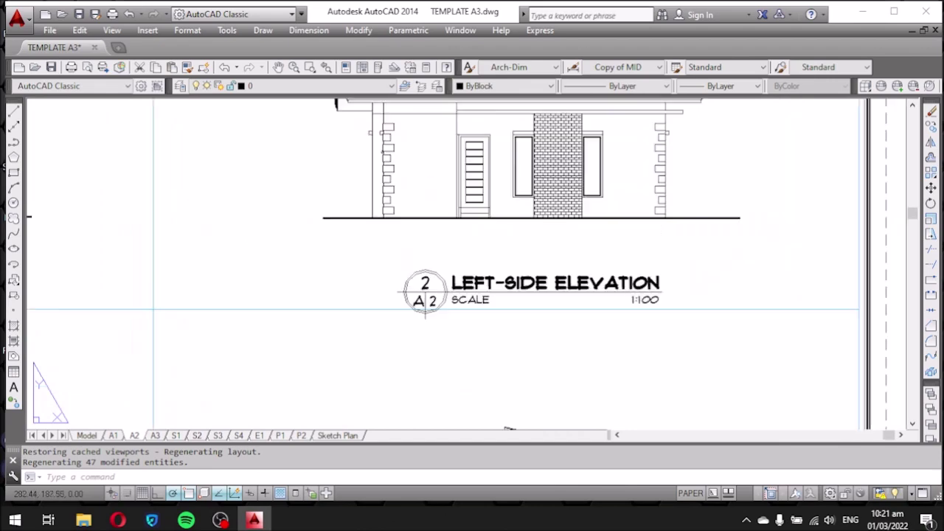
scroll(425, 293, down, 4)
middle_drag(498, 287, 430, 171)
scroll(450, 262, up, 3)
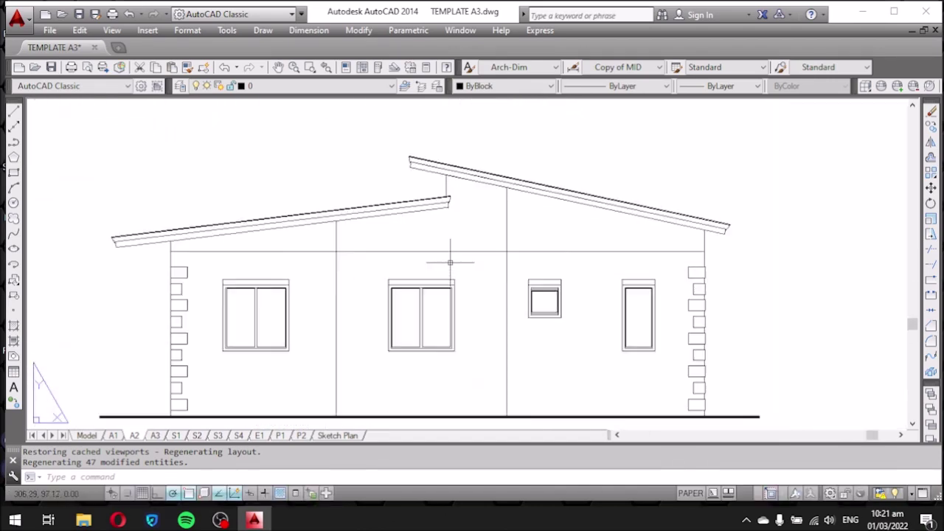
scroll(446, 250, down, 2)
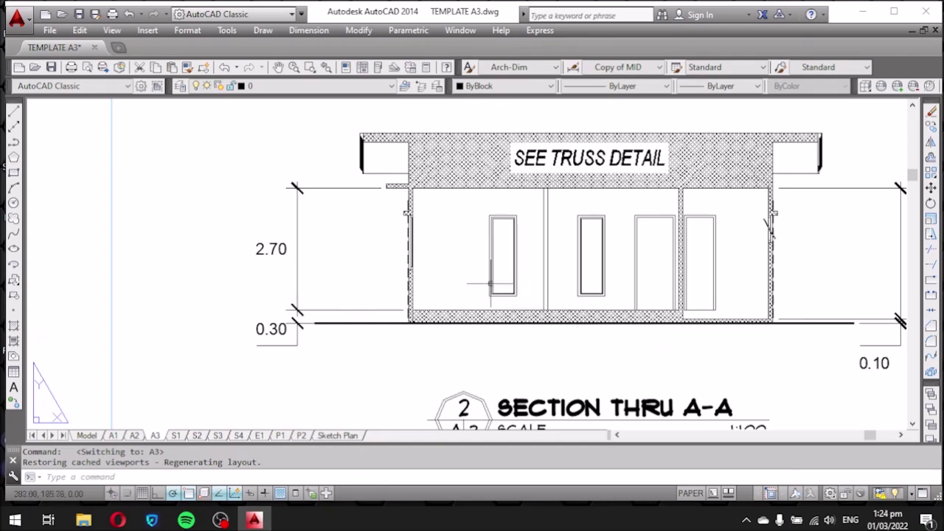
Review the section's height dimensions, then activate the floor plan viewport to work in model space.
scroll(439, 294, down, 2)
scroll(533, 185, up, 5)
scroll(508, 205, down, 3)
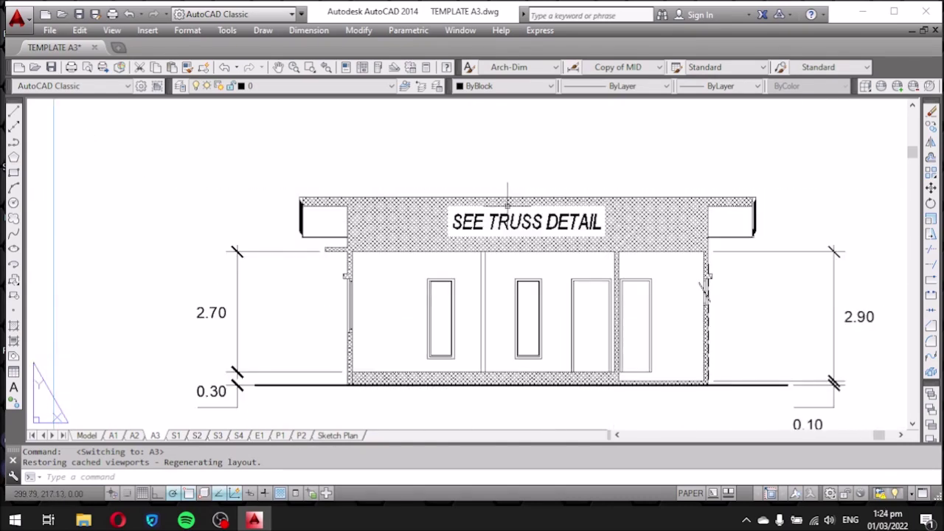
scroll(528, 288, up, 1)
scroll(509, 258, down, 5)
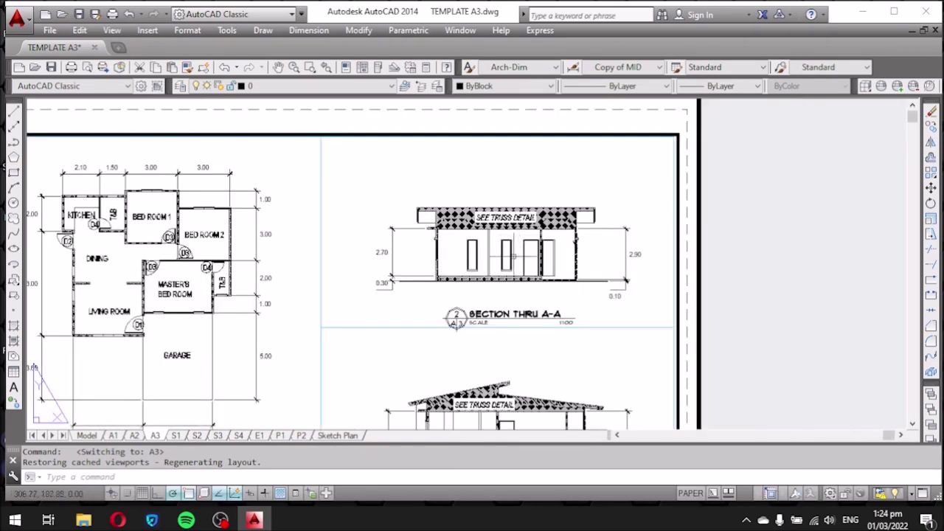
scroll(455, 318, down, 1)
scroll(464, 295, up, 1)
scroll(473, 266, up, 1)
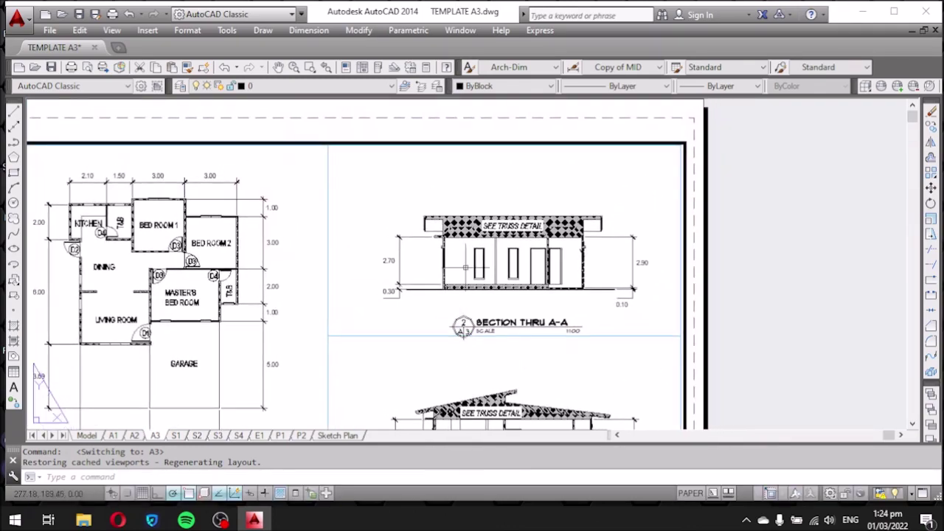
scroll(483, 230, up, 5)
middle_drag(477, 266, 446, 186)
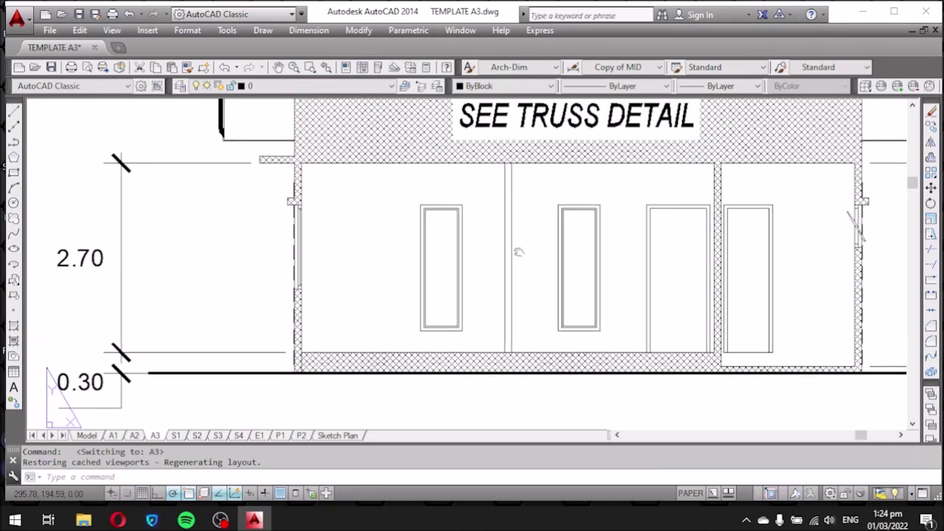
scroll(503, 248, down, 2)
scroll(561, 243, down, 2)
middle_drag(411, 267, 523, 237)
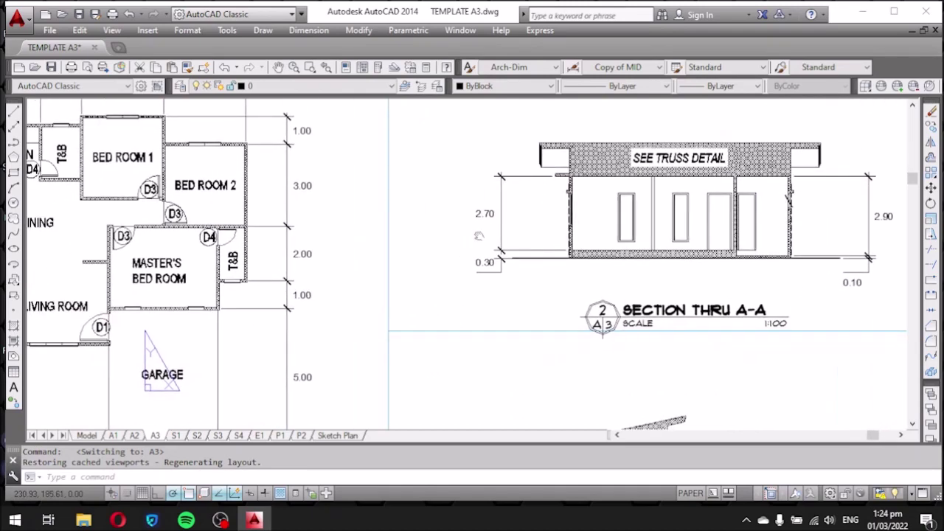
double_click(165, 264)
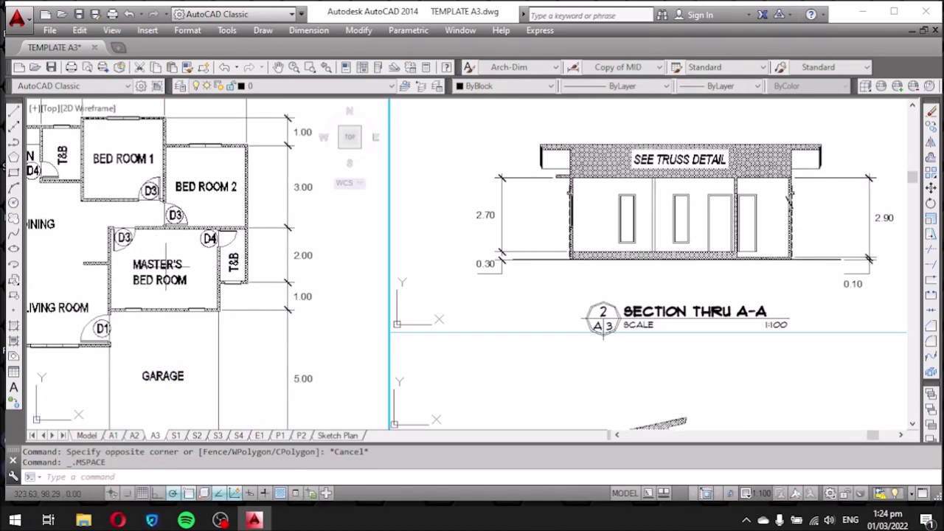
Edit the MASTER'S BED ROOM label, then start and cancel a copy of it.
click(168, 263)
double_click(169, 266)
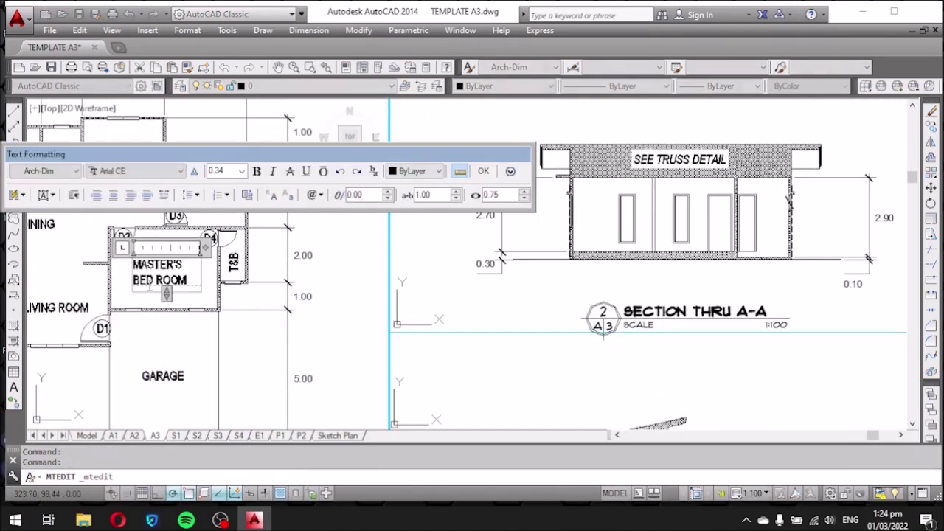
click(150, 310)
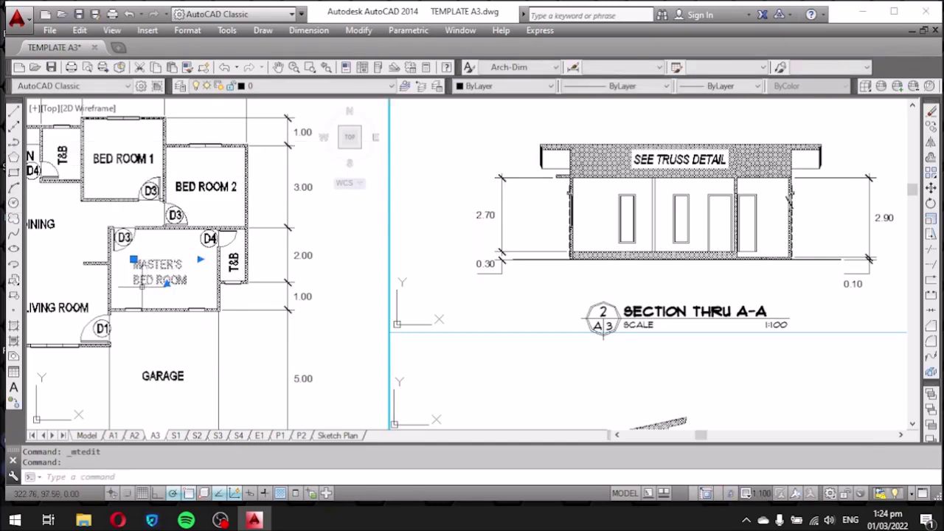
click(472, 477)
text(co)
key(Return)
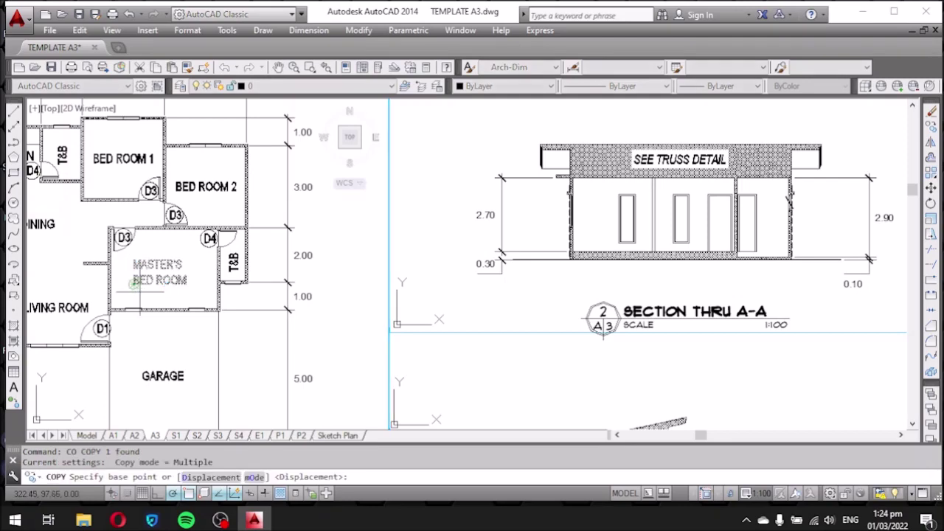
click(147, 302)
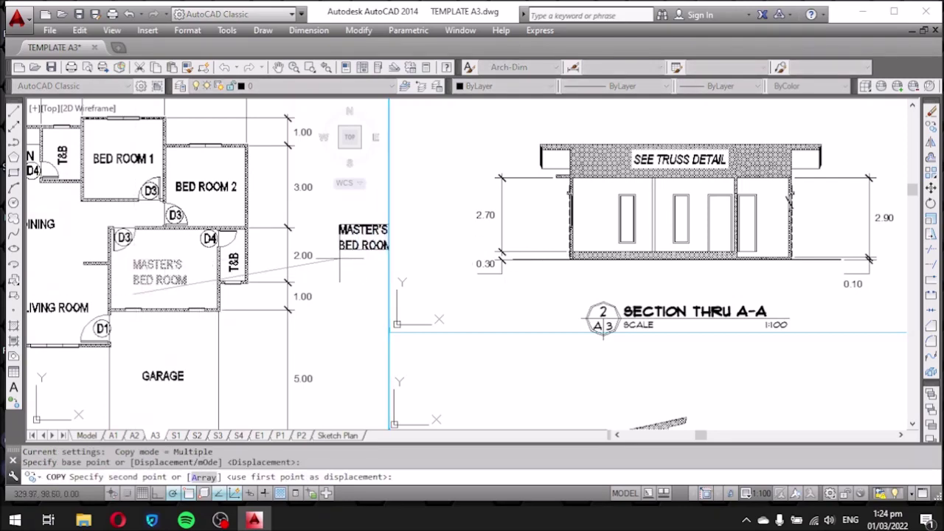
key(Escape)
Copy the MASTER'S BED ROOM label to the clipboard, close Help, and go to Model.
click(167, 278)
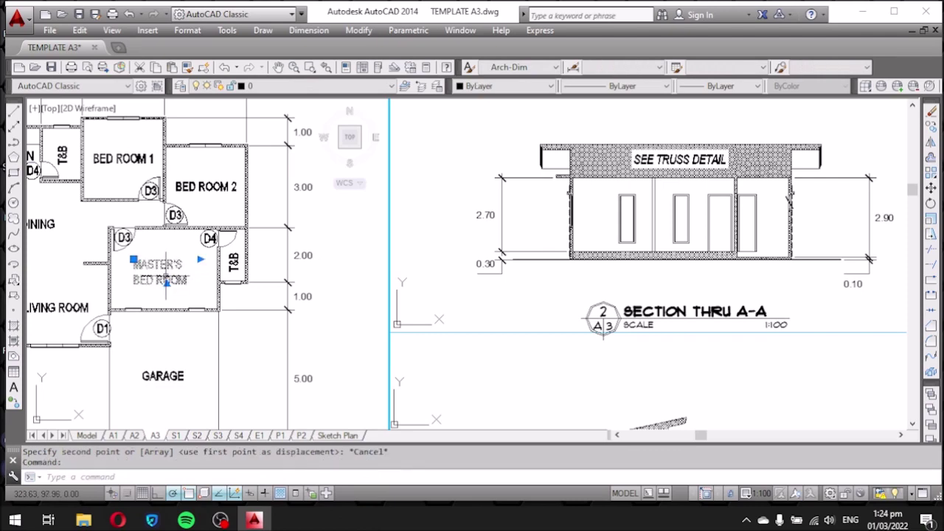
key(ctrl+c)
key(ctrl+v)
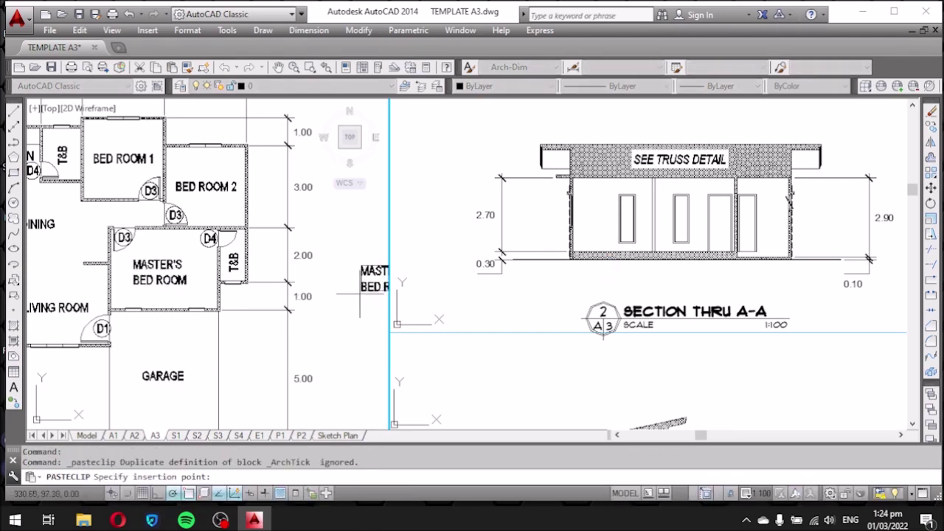
key(Escape)
key(F1)
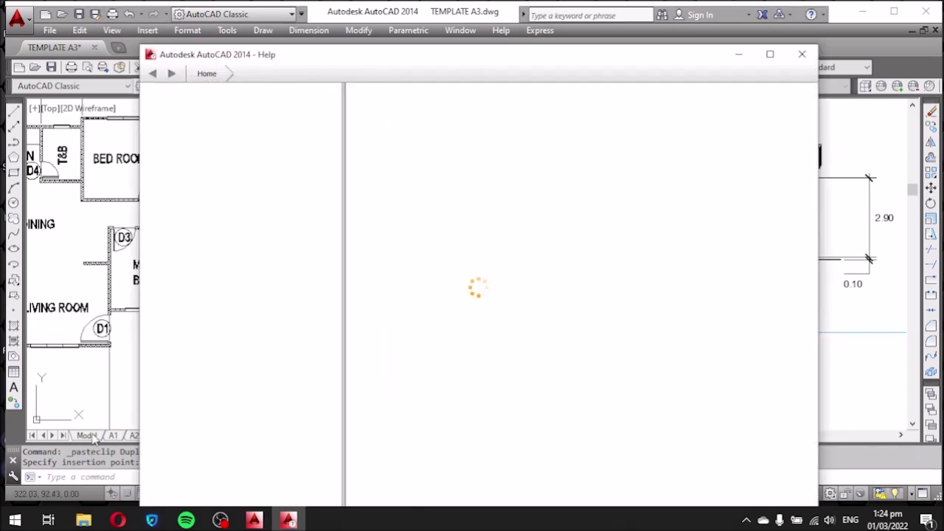
click(801, 54)
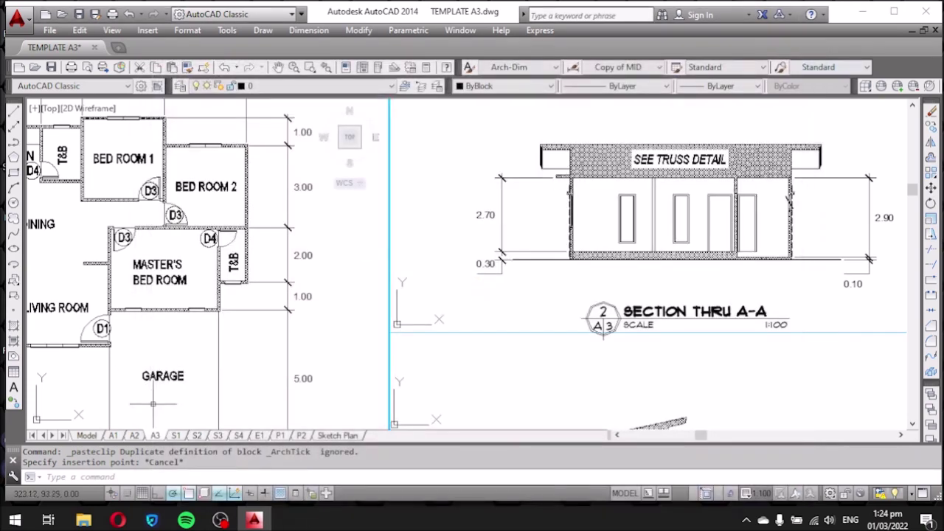
click(87, 435)
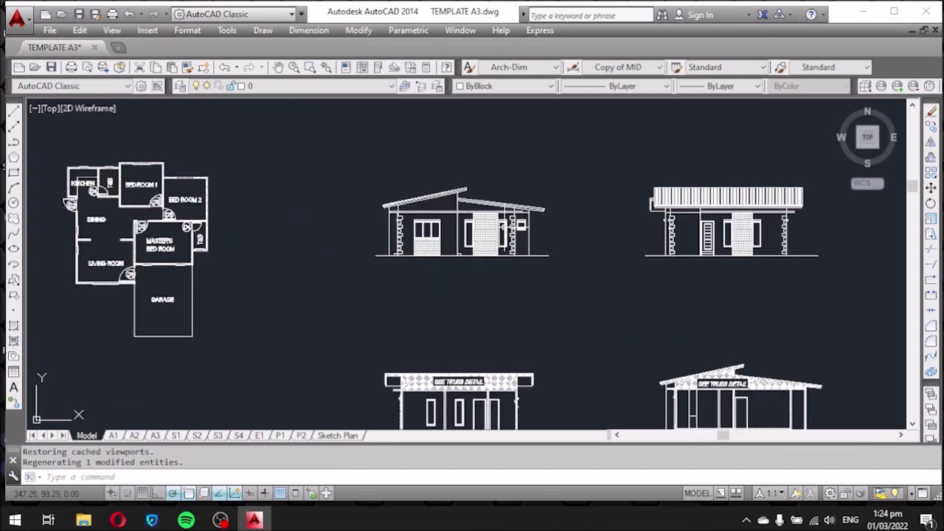
Copy the GARAGE label and paste it inside the front elevation.
click(179, 200)
click(146, 211)
key(ctrl+c)
key(ctrl+v)
scroll(312, 317, up, 3)
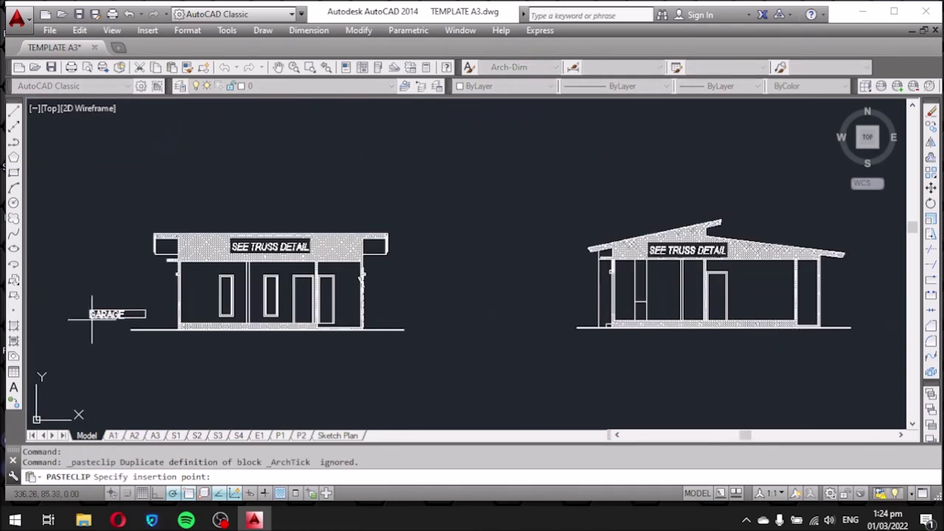
scroll(252, 352, up, 3)
click(269, 341)
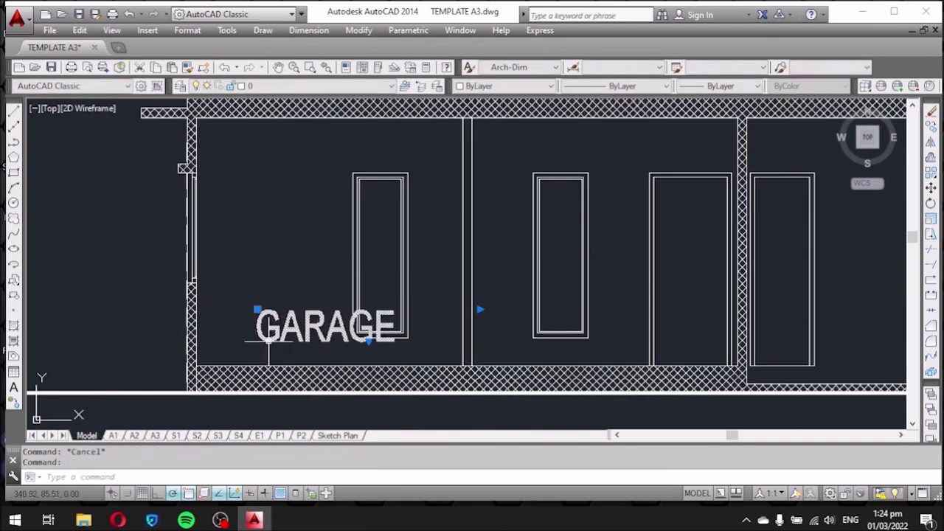
scroll(264, 341, up, 2)
Change the pasted label to italic LIVING ROOM and shift it slightly left.
double_click(262, 325)
text(LIVING ROOM)
key(ctrl+a)
key(ctrl+i)
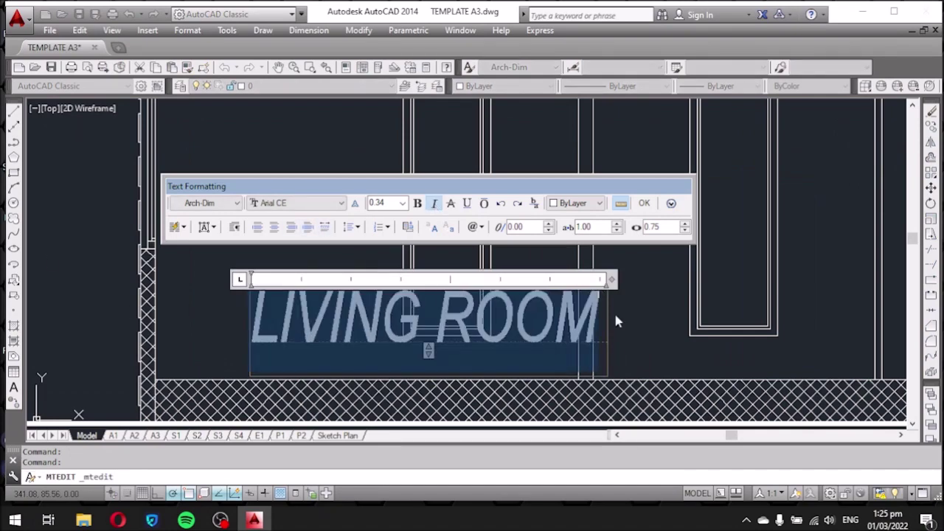
click(627, 317)
text(m)
key(Return)
click(659, 316)
click(609, 319)
Copy the LIVING ROOM label into the next room and rename it DINING.
text(co)
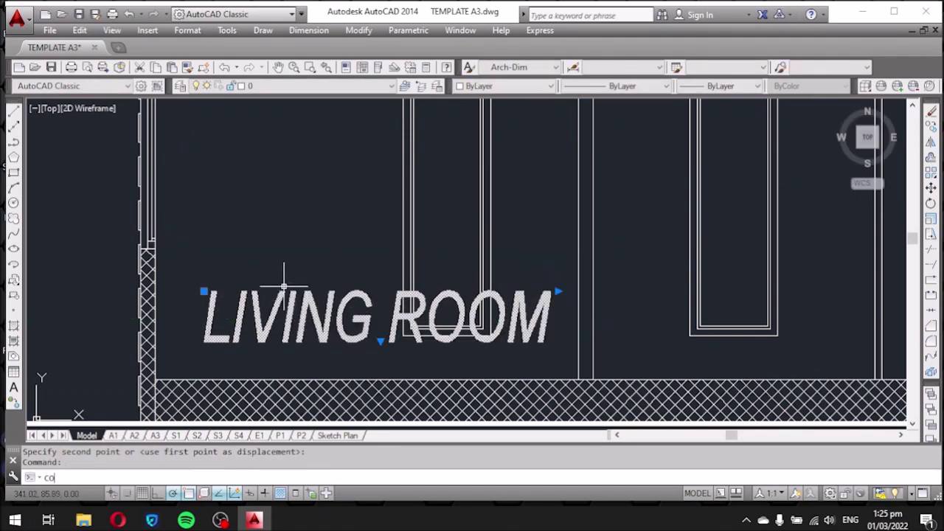
key(Return)
click(284, 284)
middle_drag(664, 280, 482, 270)
scroll(516, 264, down, 1)
click(515, 380)
key(Escape)
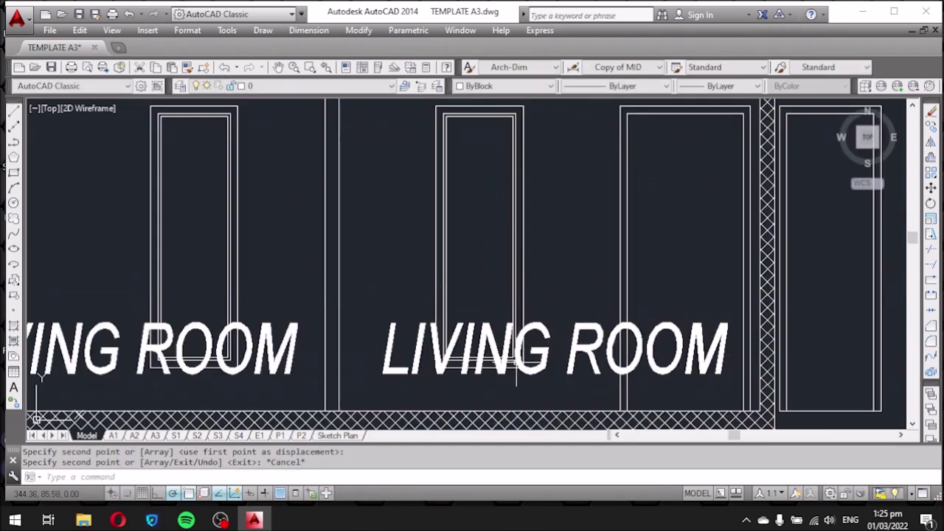
double_click(515, 372)
key(ctrl+a)
text(DINING)
click(627, 317)
Copy the DINING label into the next room and rename it T & B.
text(co)
key(Return)
click(384, 371)
scroll(516, 369, down, 2)
scroll(516, 369, up, 2)
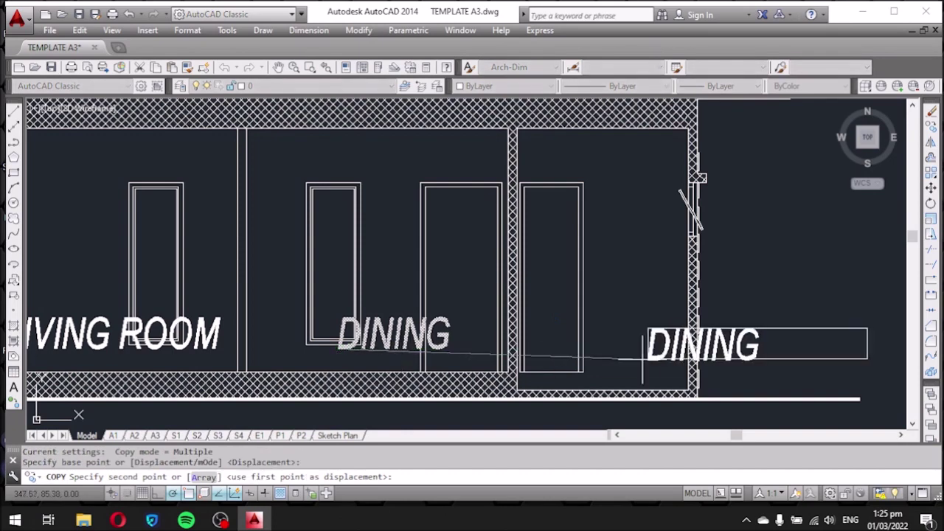
click(547, 349)
key(Escape)
double_click(590, 335)
key(ctrl+a)
text(T & B)
click(463, 335)
Move the T & B label to its room's position.
text(m)
key(Return)
click(765, 347)
scroll(765, 348, down, 3)
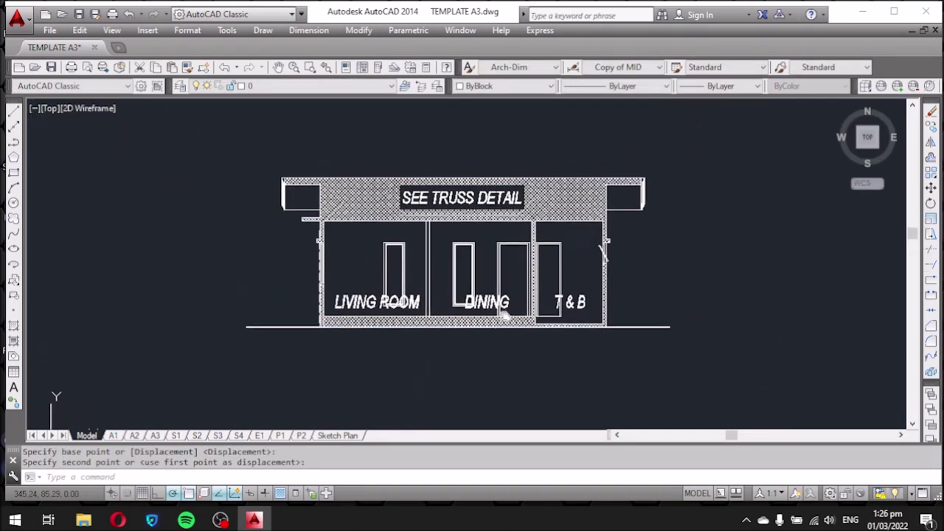
scroll(504, 314, down, 2)
click(528, 295)
Copy the three room labels into the second elevation.
text(co)
key(Return)
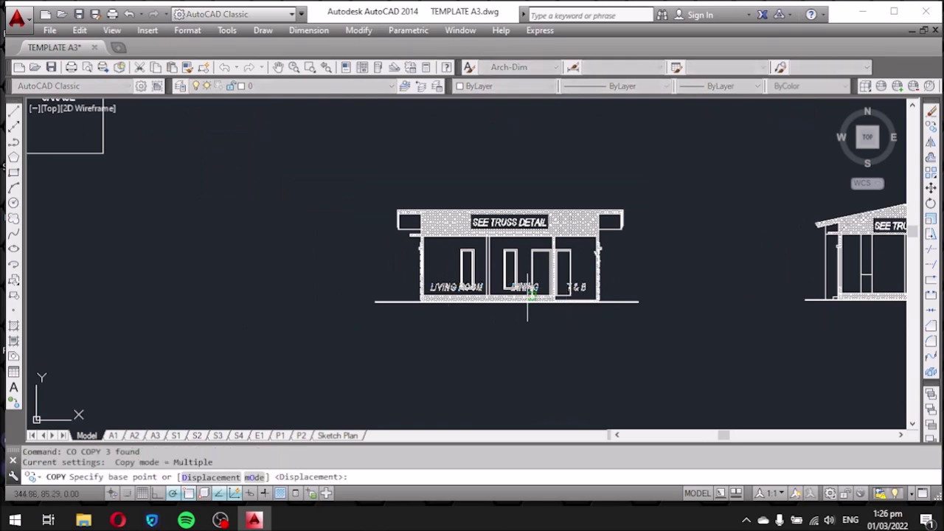
click(530, 295)
scroll(694, 280, up, 3)
scroll(693, 280, up, 2)
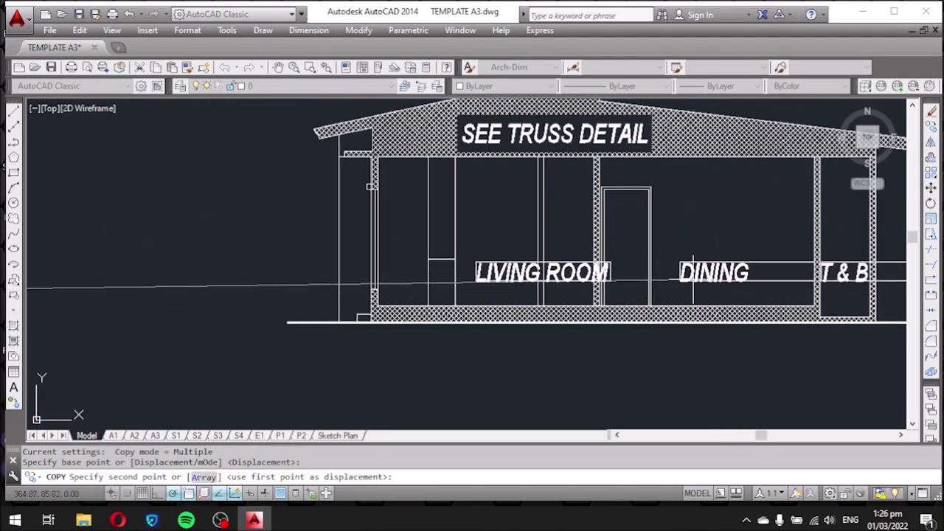
click(649, 292)
key(Escape)
Try nudging the T & B label, then undo the move.
scroll(509, 279, up, 2)
scroll(590, 292, down, 5)
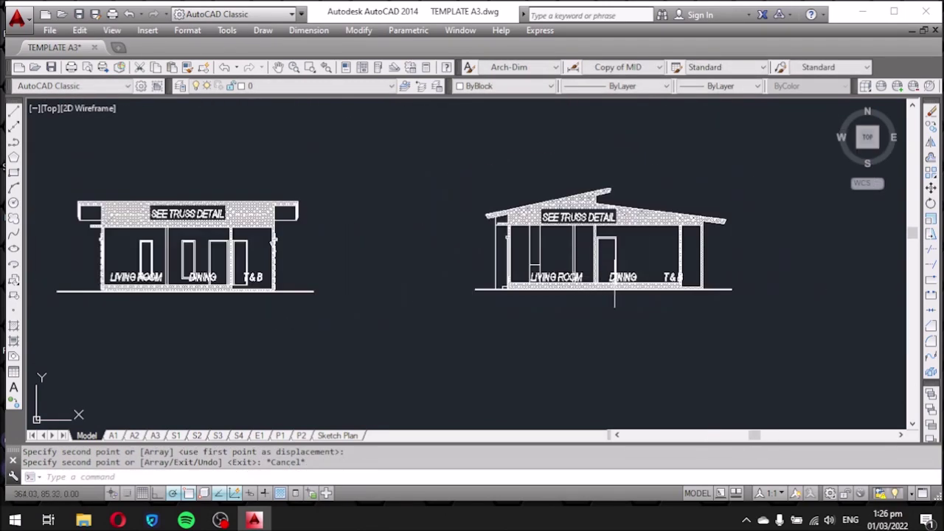
scroll(616, 273, up, 4)
click(756, 294)
text(m)
key(Return)
click(754, 303)
key(ctrl+x)
key(Escape)
key(ctrl+z)
Move the LIVING ROOM, DINING and T & B labels into their rooms.
drag(391, 313, 785, 284)
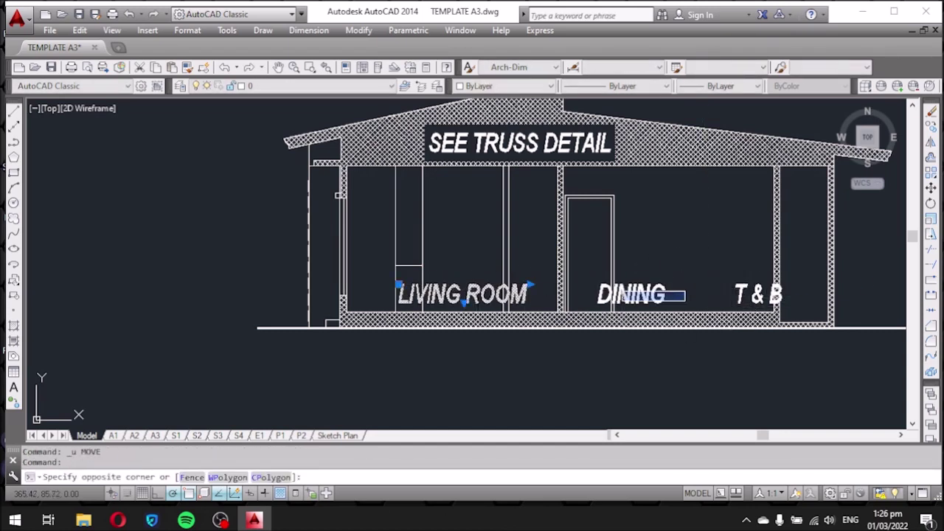
text(m)
key(Return)
click(739, 282)
scroll(492, 302, up, 2)
middle_drag(492, 302, 387, 297)
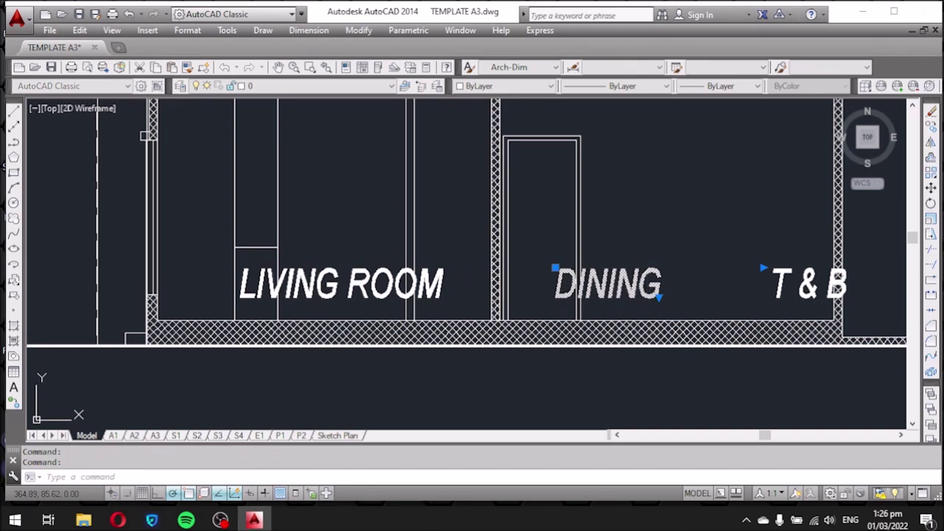
Rename the copied DINING label to MASTER'S BEDROOM on two lines.
double_click(606, 283)
text(MASTER)
text(D)
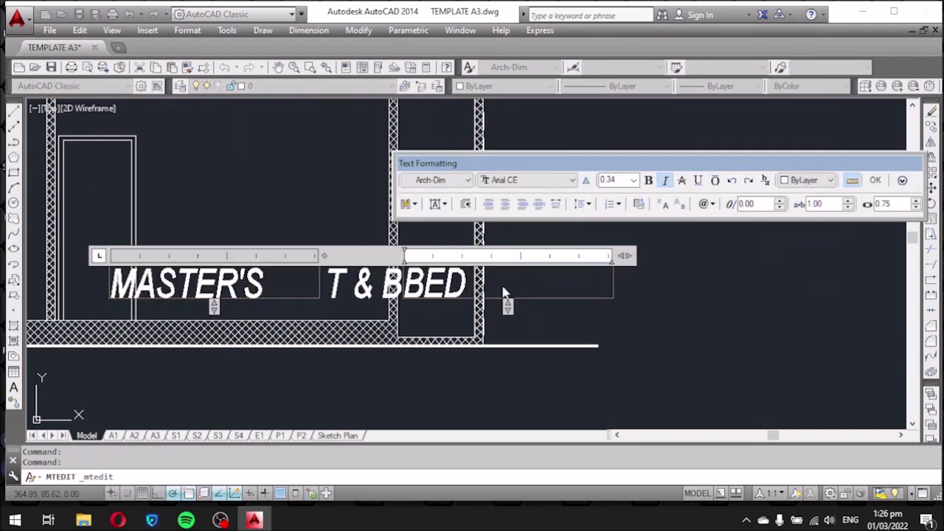
text(ROOM)
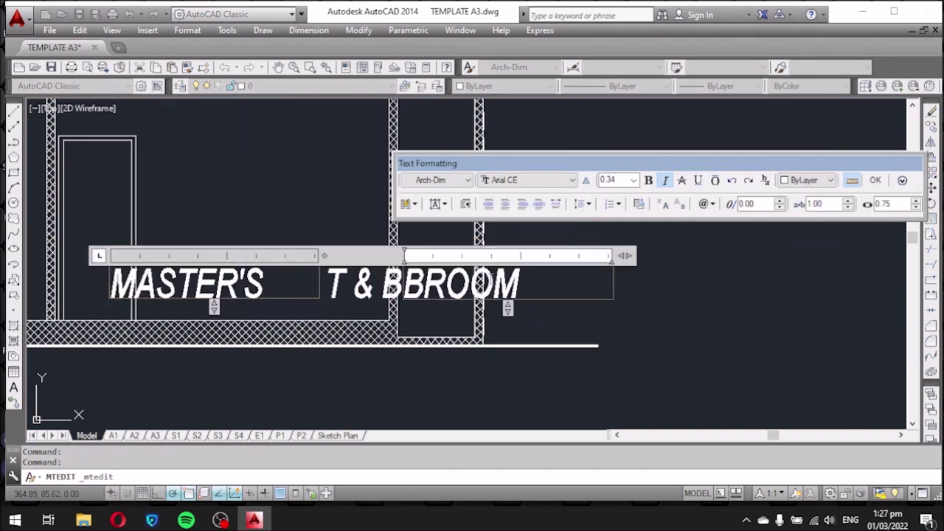
key(Return)
text(ED)
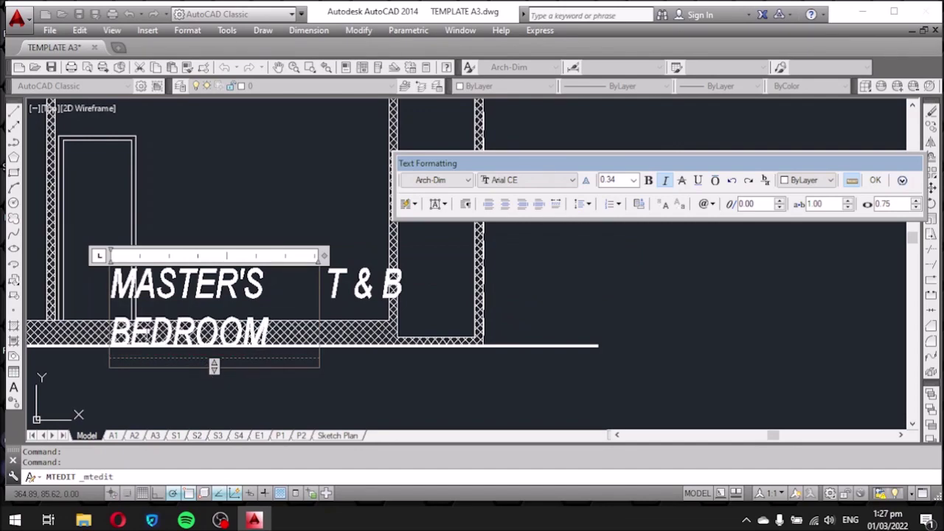
click(649, 260)
Raise the MASTER'S BEDROOM label and shift T & B right into its room.
click(555, 267)
click(553, 216)
middle_drag(553, 215, 427, 197)
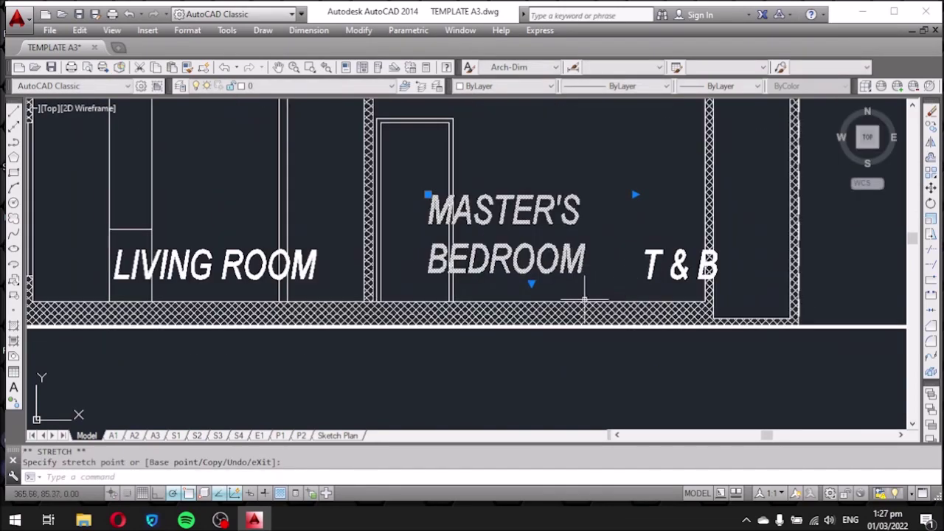
key(space)
click(541, 339)
click(607, 362)
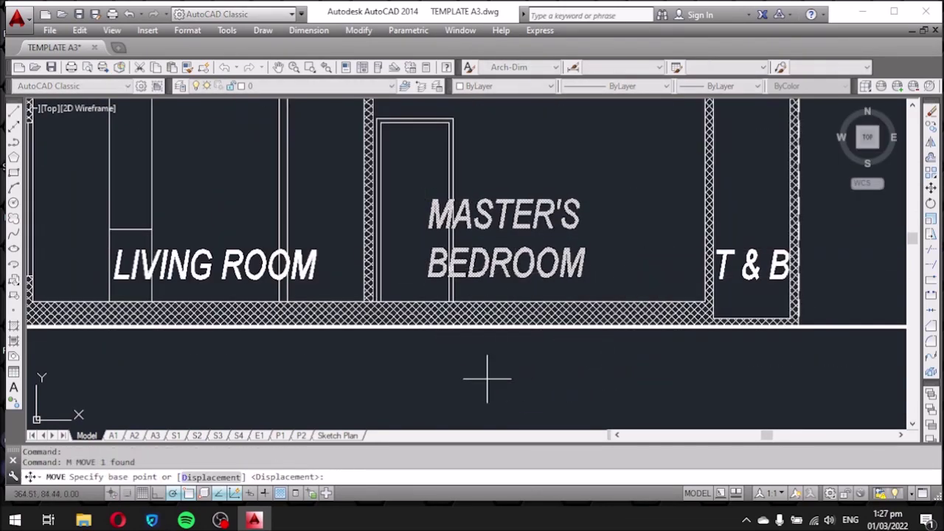
scroll(506, 376, down, 3)
scroll(225, 242, up, 3)
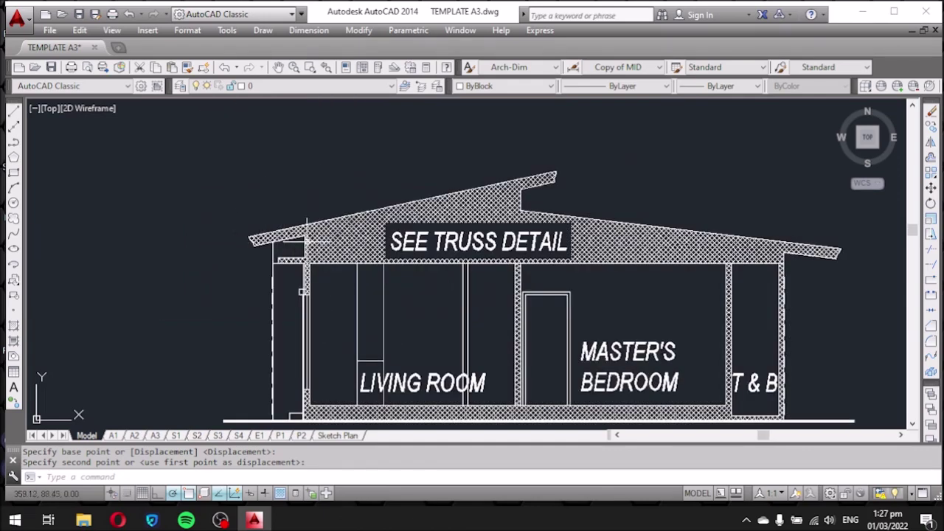
scroll(459, 300, down, 3)
scroll(412, 303, up, 3)
scroll(453, 346, down, 3)
Draw a diagonal line inside the window and offset a parallel copy beside it.
scroll(389, 272, up, 1)
scroll(389, 271, up, 3)
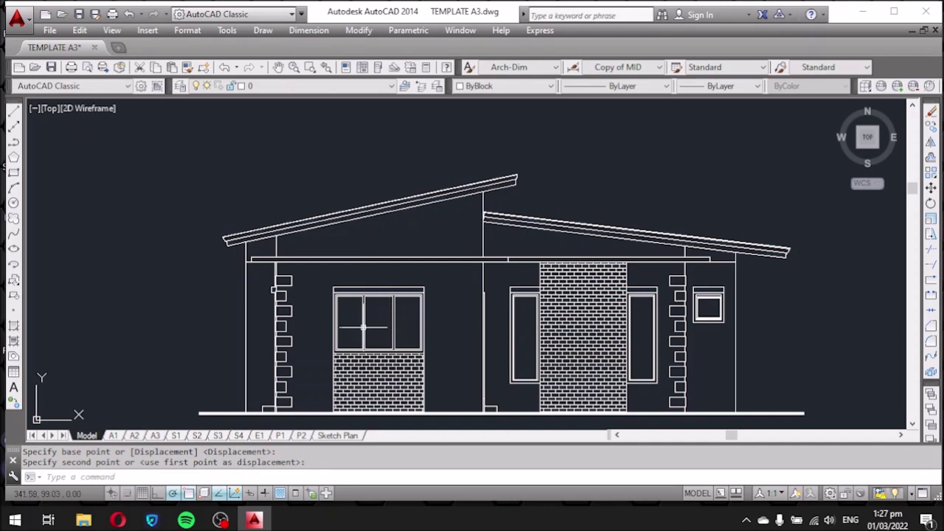
text(l)
scroll(350, 331, up, 6)
click(358, 264)
click(330, 323)
key(Escape)
text(o)
key(space)
click(343, 295)
click(421, 299)
Draw an extra crossing line, then erase it.
scroll(348, 290, up, 5)
text(l)
click(315, 217)
click(407, 279)
key(Escape)
text(o)
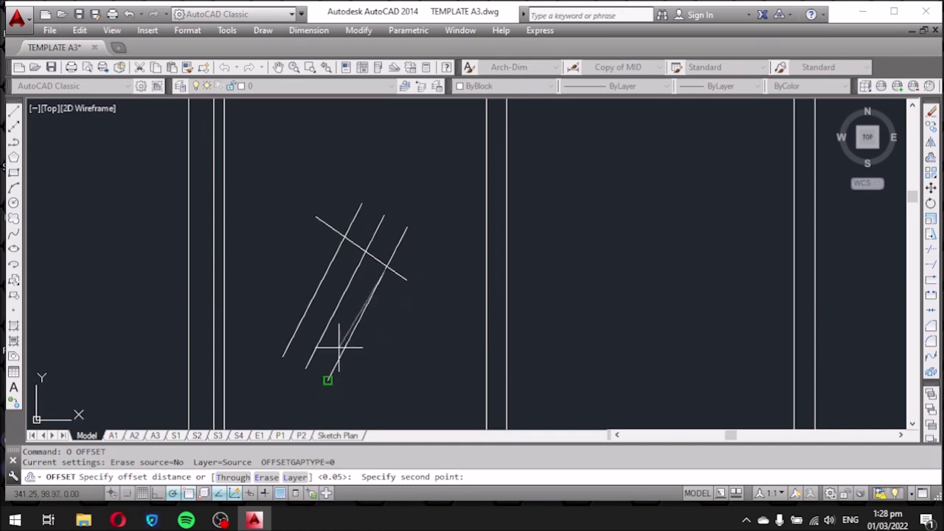
key(Escape)
click(387, 266)
key(Delete)
Mirror the three parallel glazing lines, keeping the originals, and trim the overhang.
drag(413, 214, 352, 273)
key(Return)
click(344, 292)
click(354, 174)
key(Return)
key(Return)
key(Return)
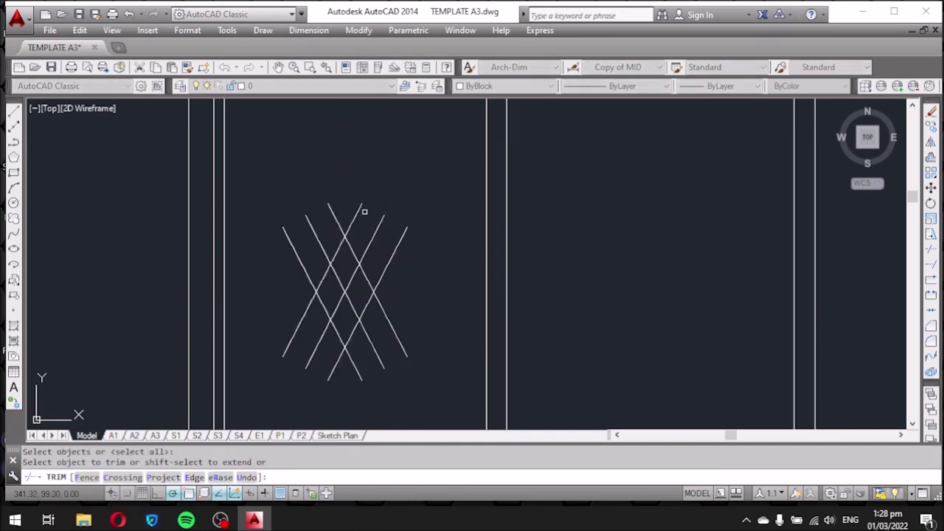
click(331, 376)
key(Escape)
Copy the three glazing lines into a window pane.
click(396, 177)
click(307, 331)
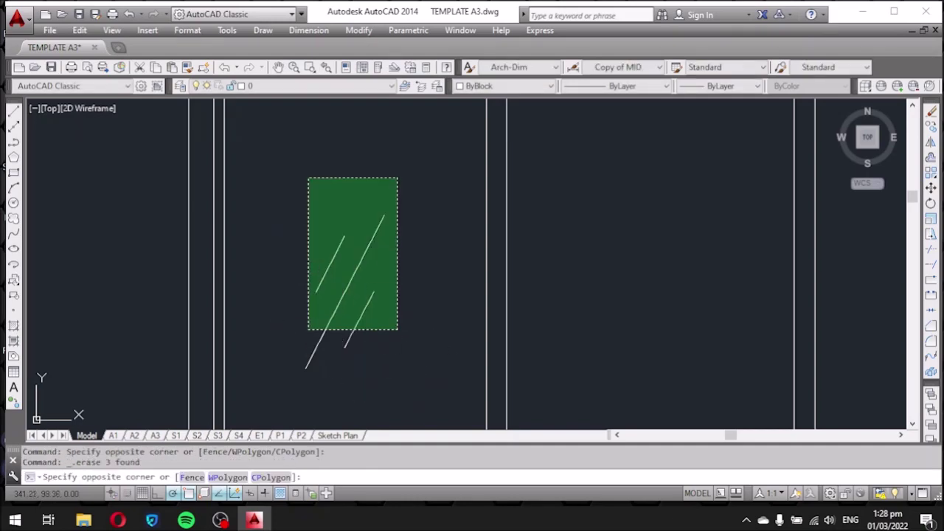
text(co)
key(Return)
click(341, 302)
scroll(459, 285, down, 3)
click(457, 285)
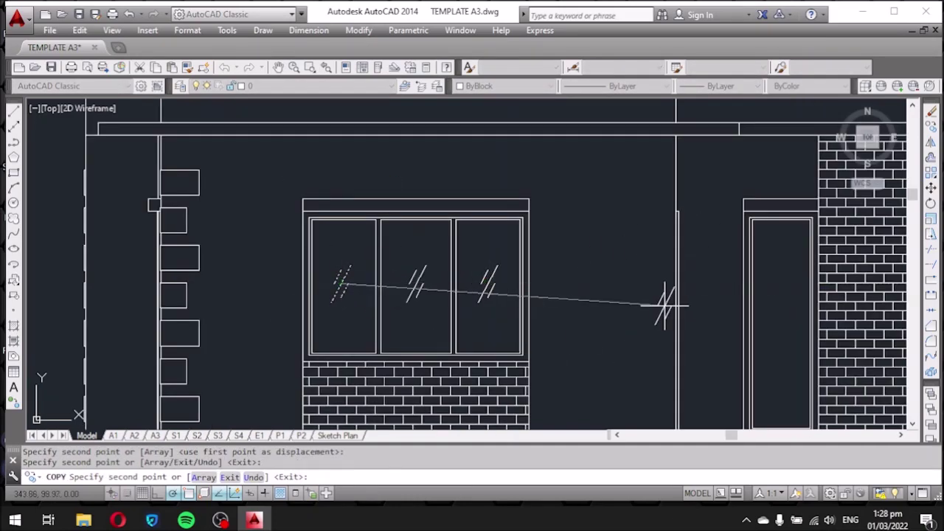
Place further copies of the glazing marks in two more windows.
scroll(450, 180, up, 3)
scroll(451, 180, down, 3)
scroll(643, 200, up, 2)
scroll(588, 231, up, 2)
click(587, 231)
scroll(587, 231, down, 3)
scroll(389, 278, up, 3)
scroll(480, 274, down, 3)
scroll(480, 274, down, 3)
scroll(755, 316, up, 4)
click(468, 223)
scroll(790, 263, down, 3)
scroll(742, 285, up, 3)
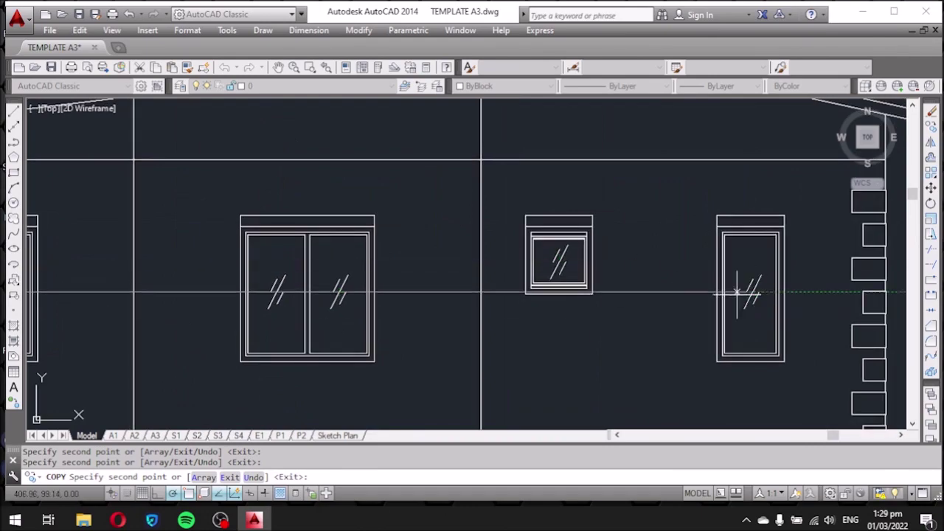
key(Escape)
Return to the A3 sheet layout.
scroll(545, 247, down, 5)
scroll(545, 247, down, 1)
scroll(421, 200, down, 2)
scroll(499, 337, up, 5)
scroll(416, 354, down, 3)
click(155, 435)
scroll(316, 316, up, 5)
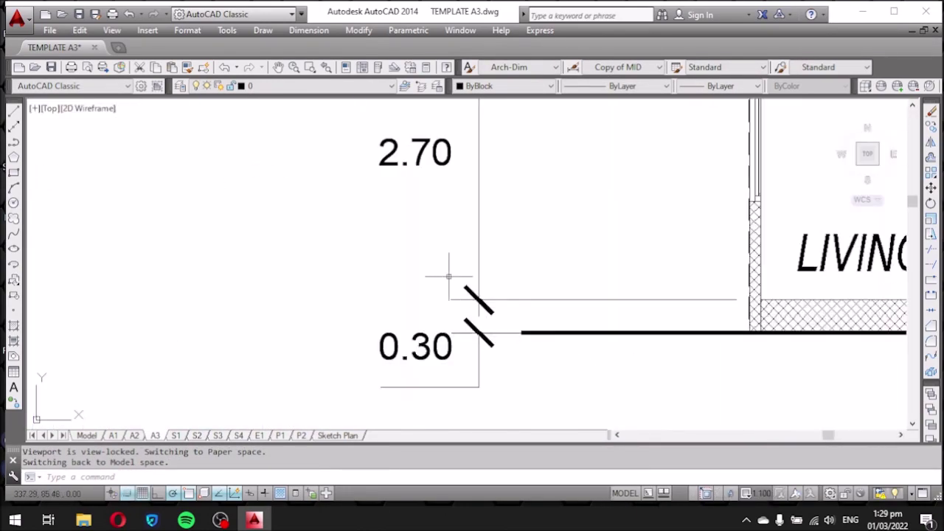
Draw a multiline text box for the NAT. GRND LINE label on Section A-A.
click(86, 435)
scroll(375, 359, down, 3)
scroll(384, 339, up, 4)
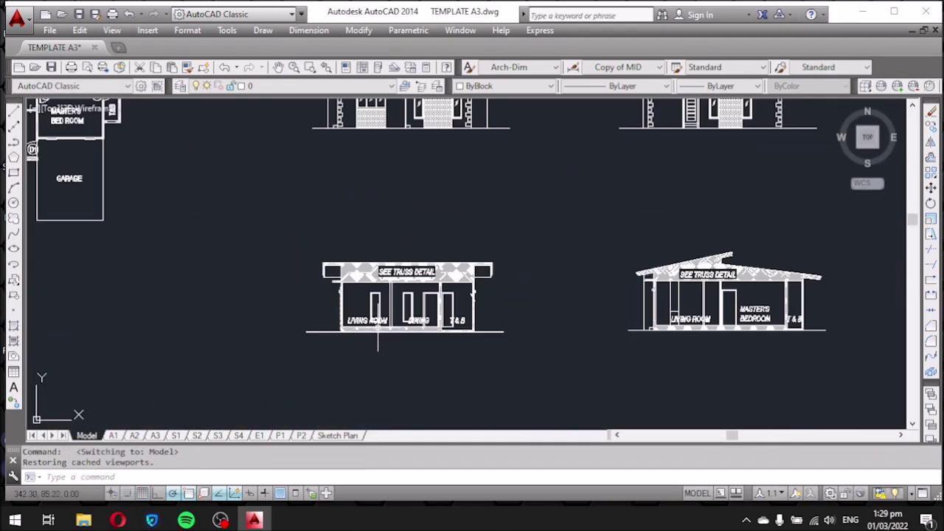
click(154, 435)
scroll(318, 295, down, 3)
scroll(318, 280, up, 4)
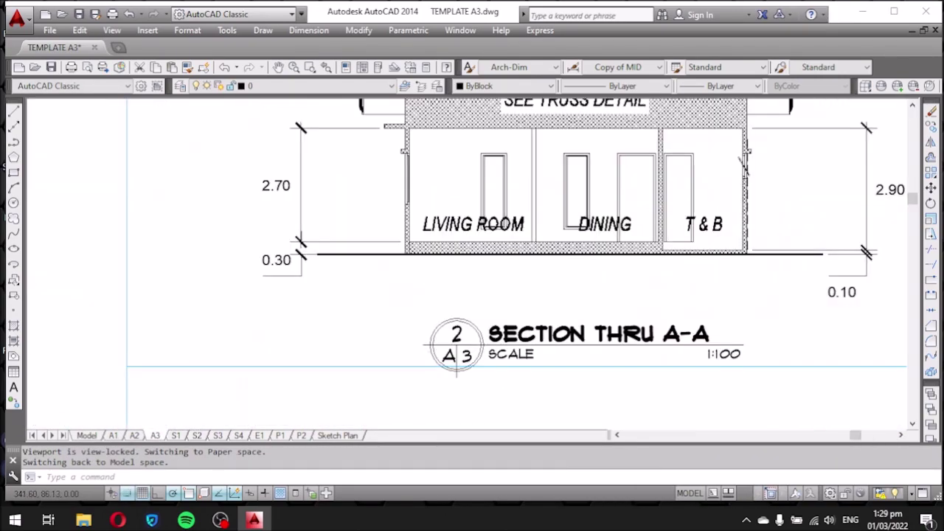
scroll(320, 274, up, 1)
click(13, 386)
scroll(319, 274, up, 2)
scroll(439, 272, down, 2)
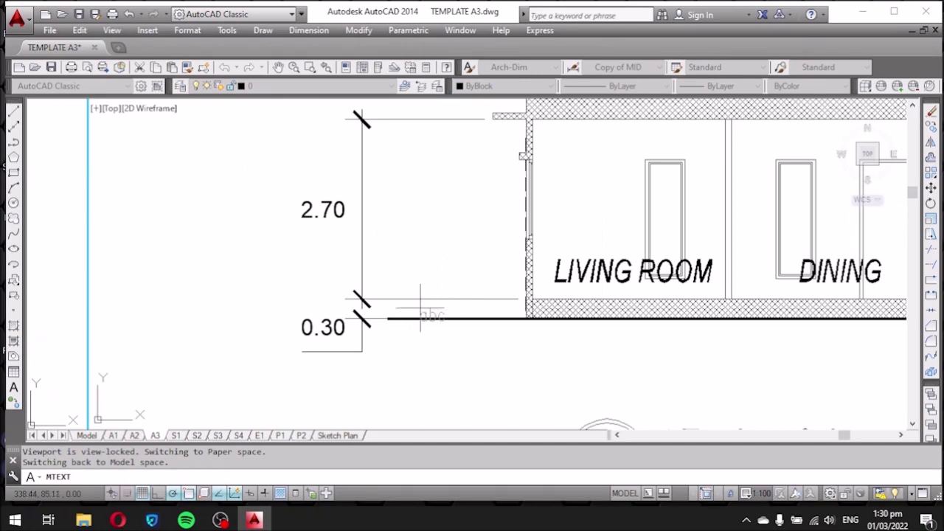
click(180, 267)
click(251, 318)
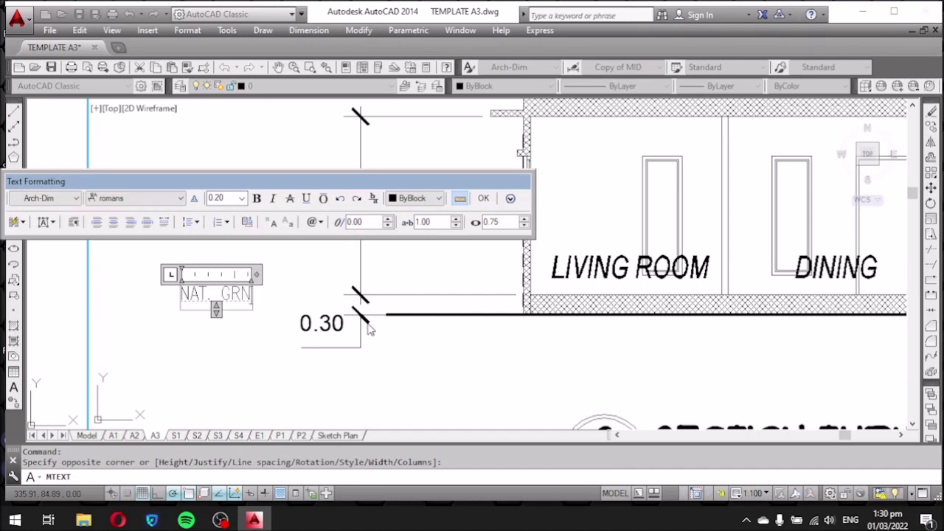
Widen the NAT. GRND LINE text to a single line and change its font.
drag(260, 276, 343, 274)
key(ctrl+a)
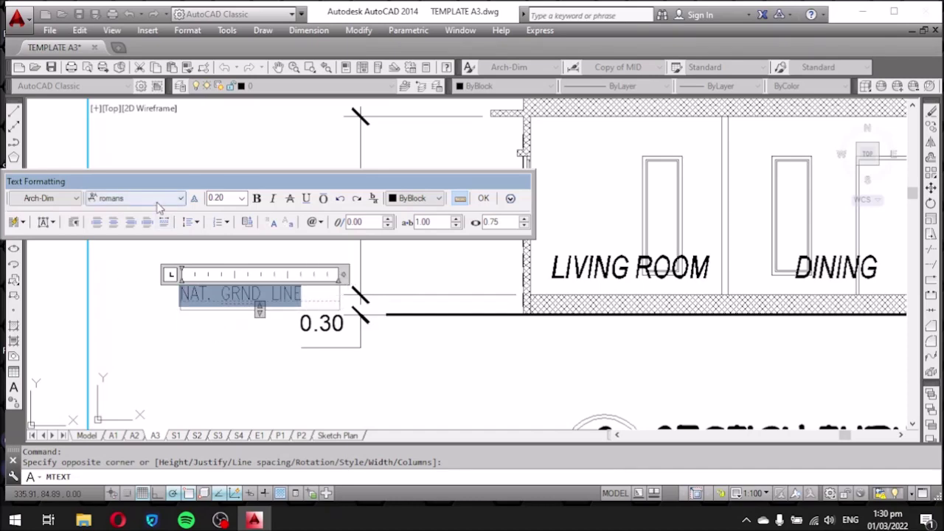
click(158, 198)
click(144, 388)
click(185, 352)
Move the NAT. GRND LINE label beside the 0.30 dimension.
click(221, 290)
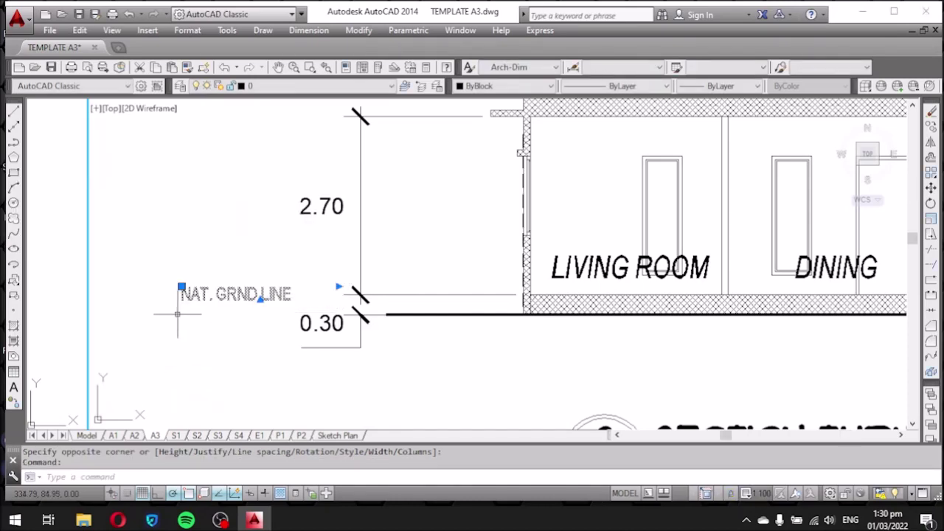
text(m)
key(Return)
click(199, 248)
click(205, 260)
click(309, 292)
click(243, 379)
text(m)
key(Return)
click(243, 379)
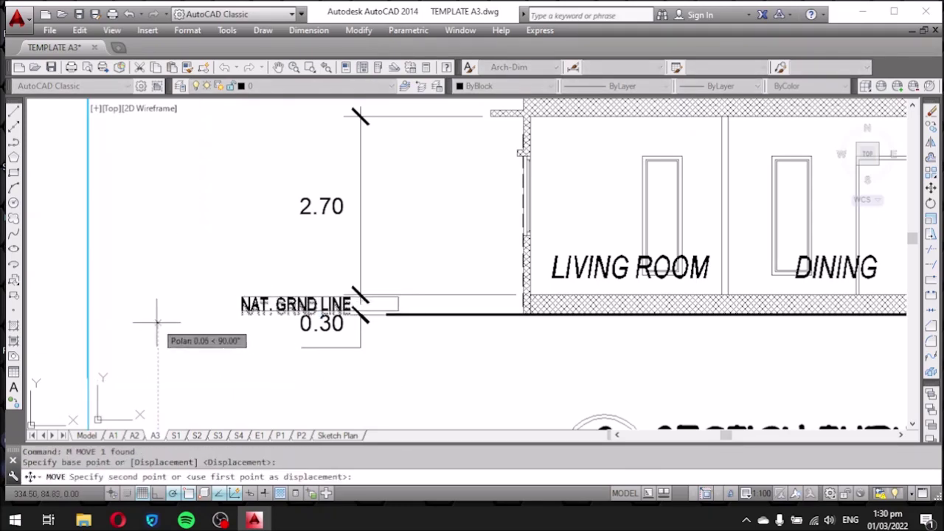
click(159, 322)
Copy the NAT. GRND LINE label to just above the original.
scroll(263, 325, up, 2)
scroll(231, 316, up, 2)
click(246, 256)
click(198, 318)
text(co)
key(Return)
click(181, 367)
click(185, 319)
Change the copied label's text to FIN. FLOOR LINE.
double_click(347, 222)
text(FIN. FLR)
click(324, 221)
text(OO)
click(273, 395)
scroll(274, 395, down, 3)
scroll(489, 402, down, 2)
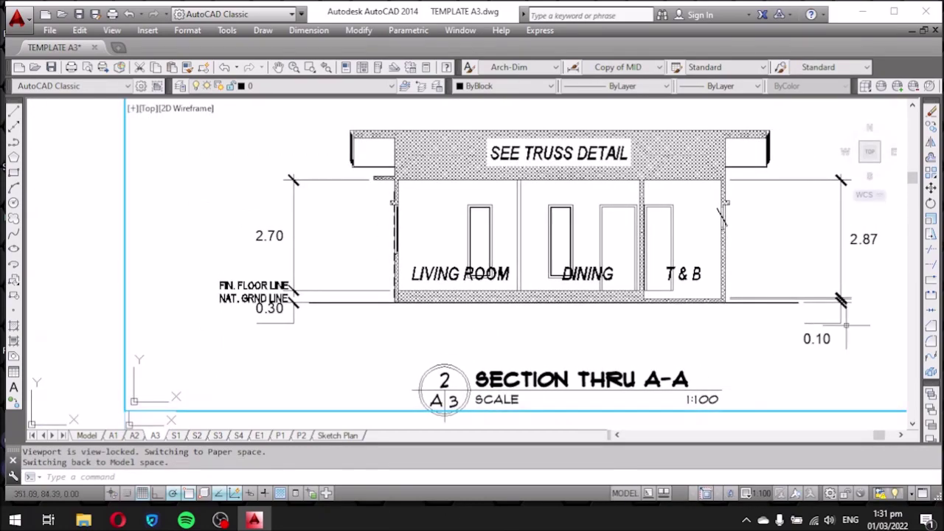
Stretch the right height dimension's extension to the wall base so it reads 2.90.
scroll(737, 325, up, 5)
click(646, 244)
click(599, 249)
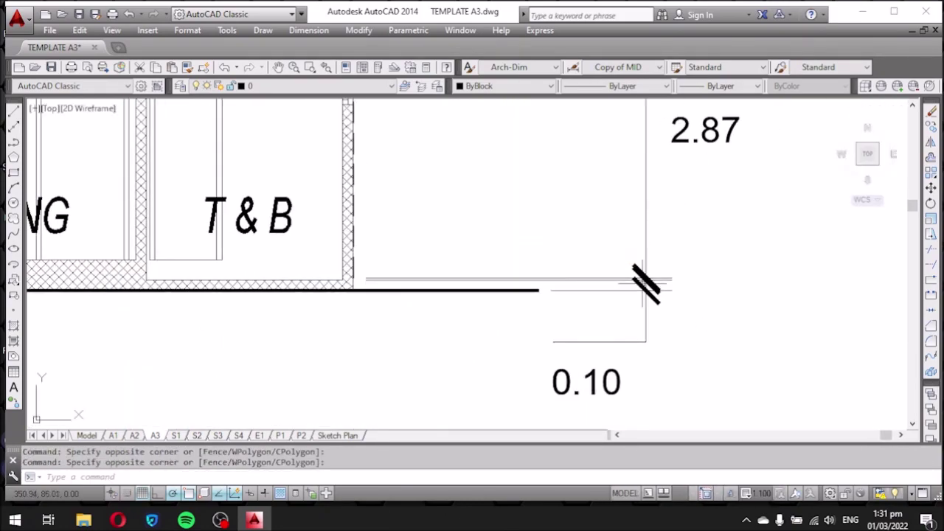
scroll(821, 310, down, 3)
scroll(696, 152, up, 3)
scroll(421, 302, up, 2)
click(421, 302)
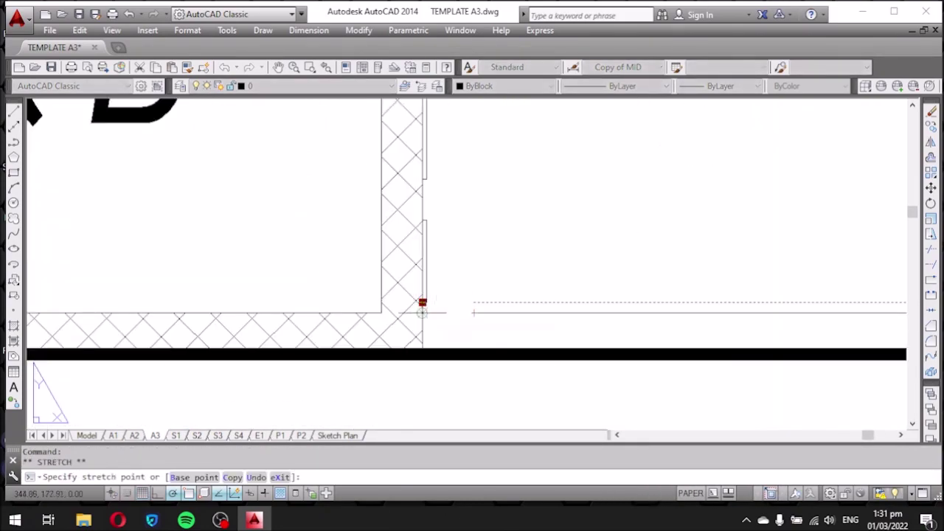
click(422, 302)
key(Escape)
scroll(422, 302, down, 4)
scroll(517, 331, up, 2)
scroll(317, 273, down, 2)
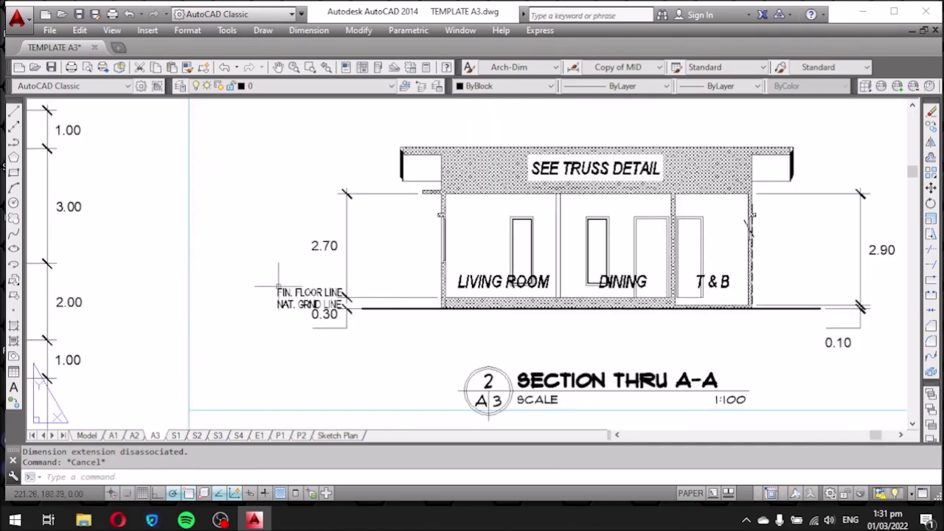
Select the FIN. FLOOR LINE label from inside the Section A-A viewport.
click(280, 273)
scroll(300, 289, up, 3)
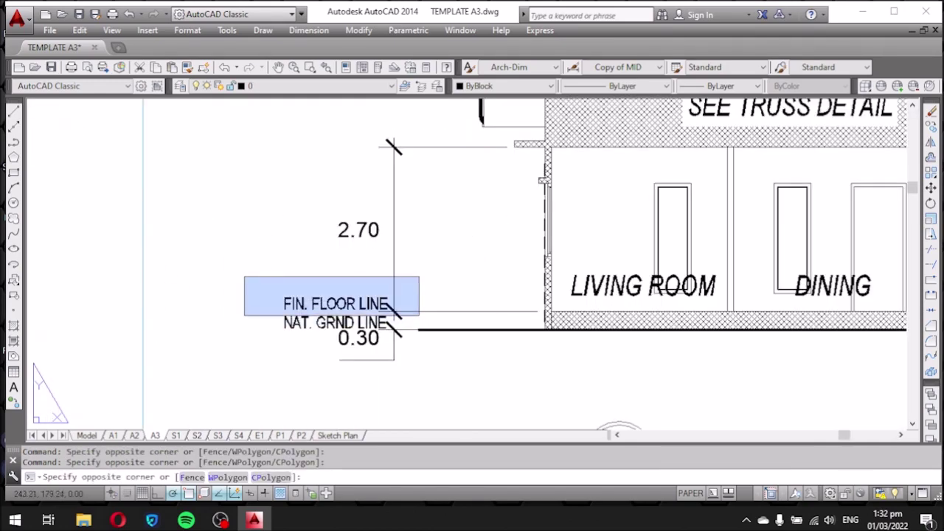
click(379, 318)
scroll(330, 306, down, 4)
click(317, 304)
scroll(318, 304, up, 4)
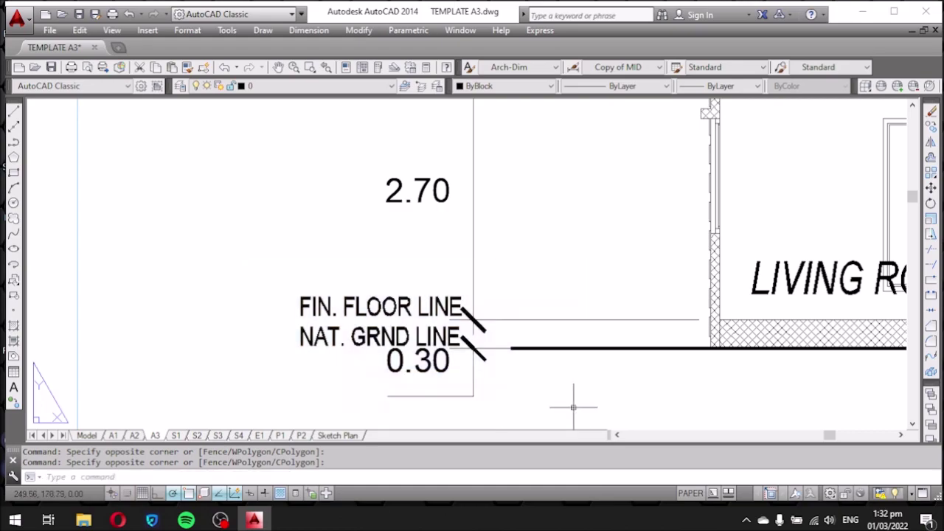
scroll(574, 406, down, 4)
double_click(413, 383)
scroll(369, 310, up, 4)
scroll(353, 284, up, 2)
Copy the FIN. FLOOR LINE label up to ceiling height.
click(352, 284)
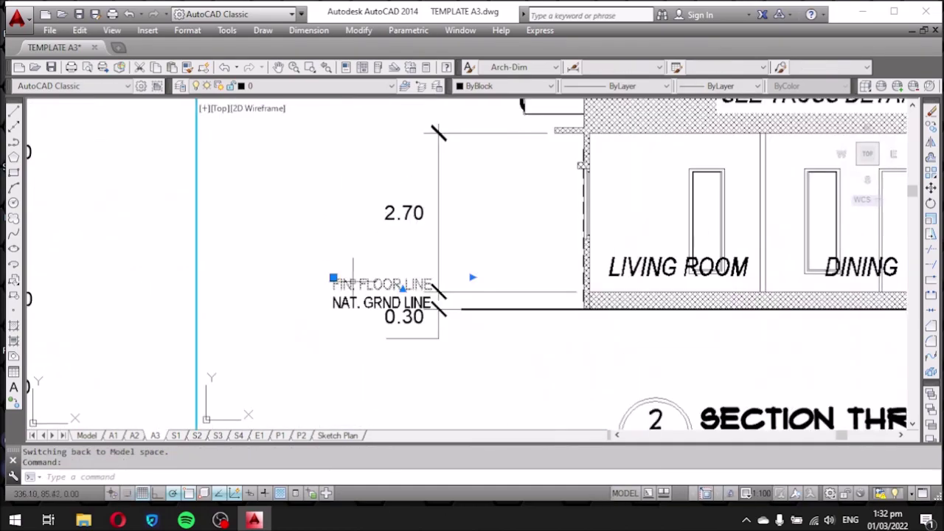
text(o)
key(Return)
click(336, 302)
click(335, 144)
key(Escape)
scroll(347, 140, up, 3)
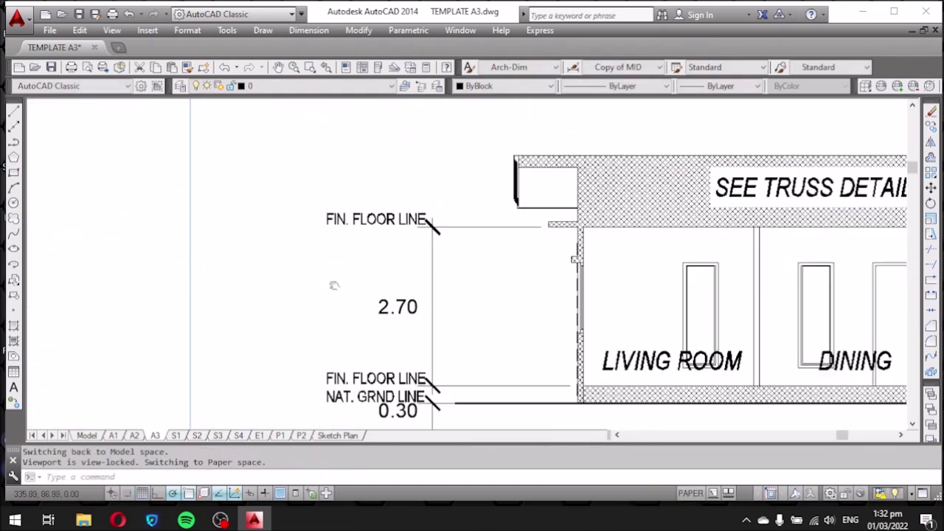
Replace the copied label's text with CEILING.
double_click(434, 220)
drag(472, 219, 207, 214)
text(CEILING)
click(244, 163)
scroll(243, 163, down, 5)
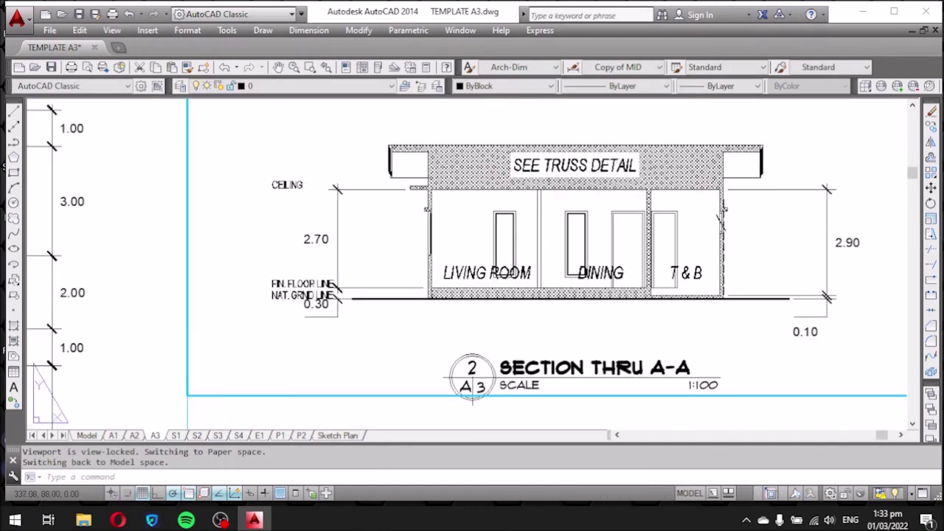
scroll(312, 262, up, 2)
Copy the three level labels to the clipboard.
drag(259, 331, 227, 219)
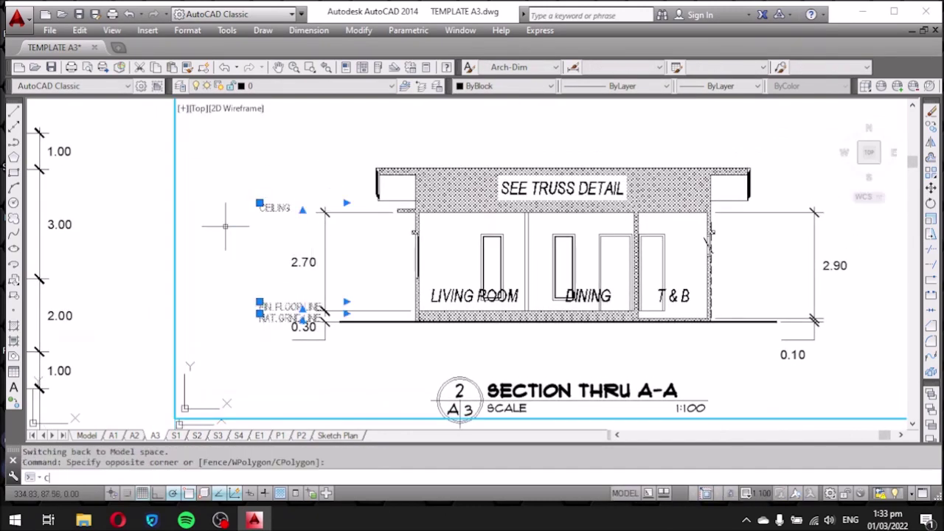
text(o)
key(Return)
click(225, 225)
scroll(270, 377, down, 5)
key(Escape)
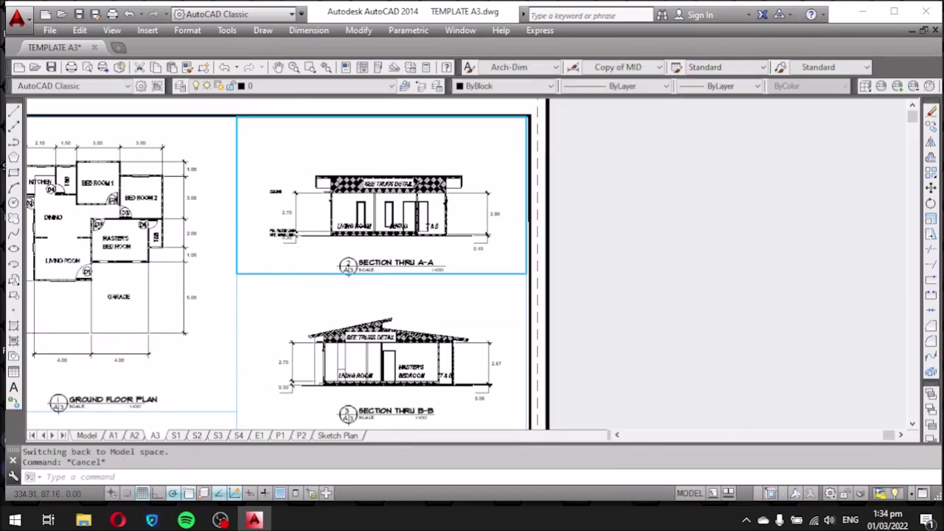
scroll(249, 203, up, 3)
key(ctrl+c)
scroll(256, 173, down, 3)
Paste the three level labels beside Section B-B's dimensions.
double_click(354, 254)
key(ctrl+v)
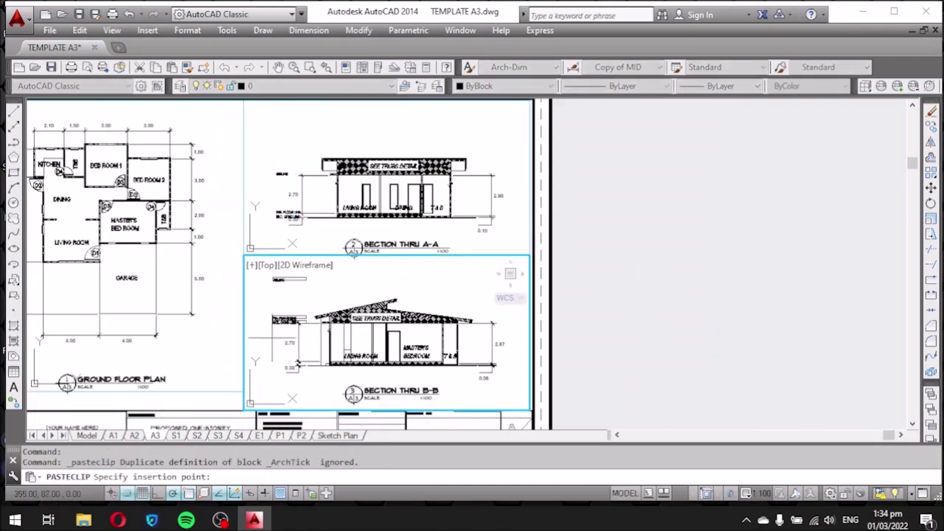
scroll(401, 370, up, 5)
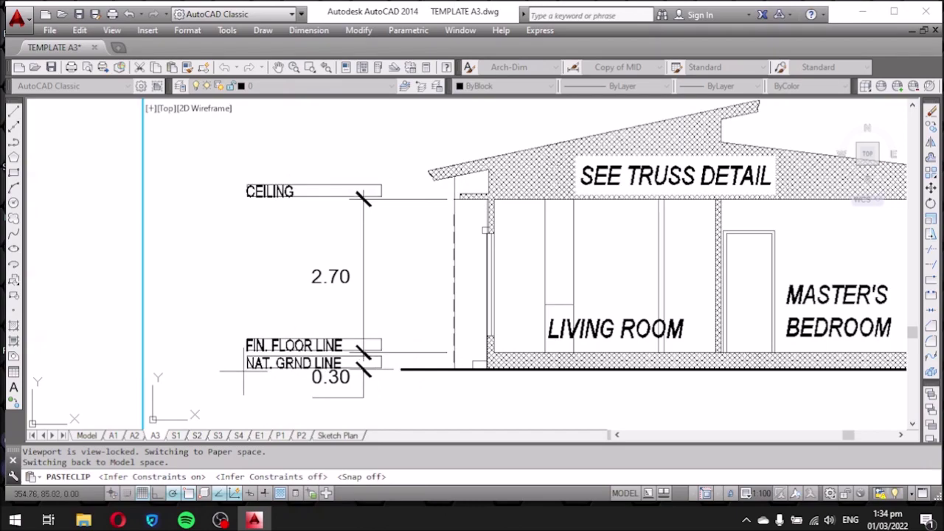
click(233, 366)
Move Section B-B's CEILING label beside its ceiling line.
click(232, 190)
drag(258, 182, 317, 193)
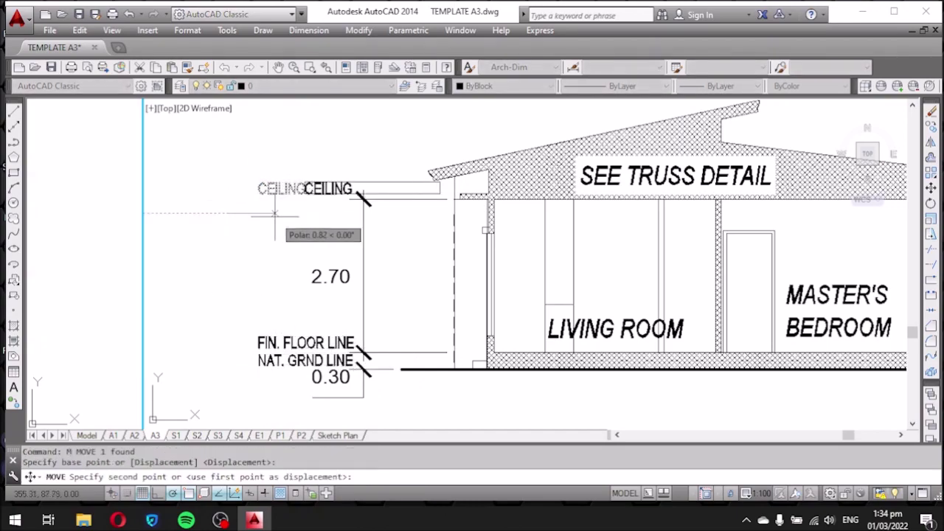
scroll(284, 199, down, 3)
scroll(284, 199, up, 5)
text(m)
key(Return)
click(309, 288)
click(420, 306)
Pan and zoom across the A2 sheet to bring Section A-A back into view.
scroll(340, 199, down, 3)
scroll(329, 216, down, 3)
scroll(486, 186, down, 3)
scroll(339, 243, up, 5)
scroll(345, 254, down, 1)
scroll(418, 352, up, 2)
scroll(458, 362, down, 5)
middle_drag(458, 362, 429, 307)
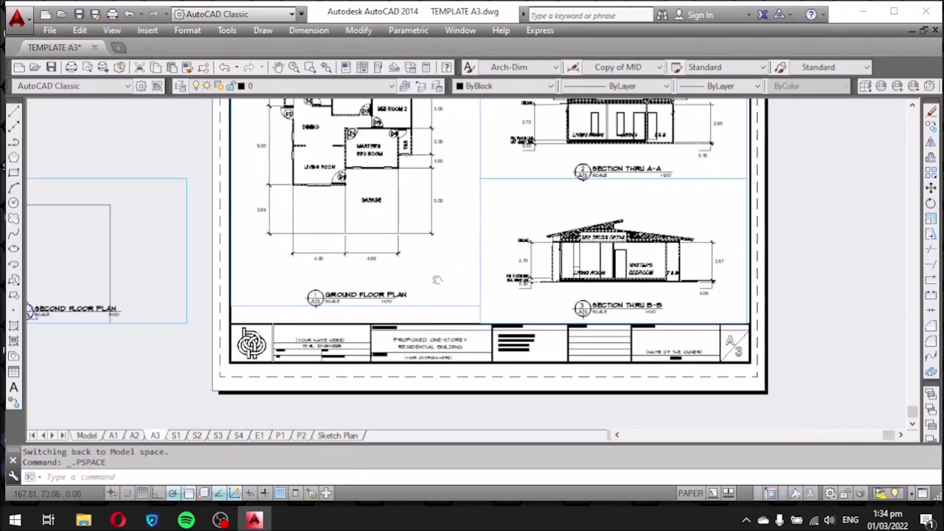
scroll(393, 317, up, 4)
scroll(460, 221, down, 1)
scroll(460, 145, down, 1)
middle_drag(295, 258, 506, 317)
On the A2 sheet, add a 3.08 height dimension from the ground line to the slab edge.
click(134, 436)
scroll(244, 317, down, 3)
scroll(244, 317, up, 2)
scroll(245, 318, up, 1)
scroll(244, 317, up, 3)
scroll(245, 317, down, 1)
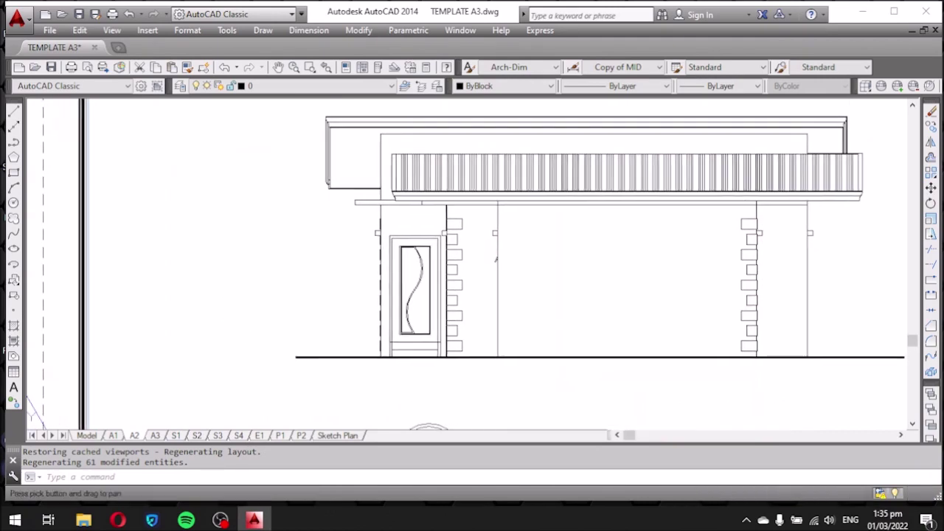
text(DLI)
key(Return)
click(243, 328)
scroll(247, 154, down, 1)
scroll(236, 162, up, 1)
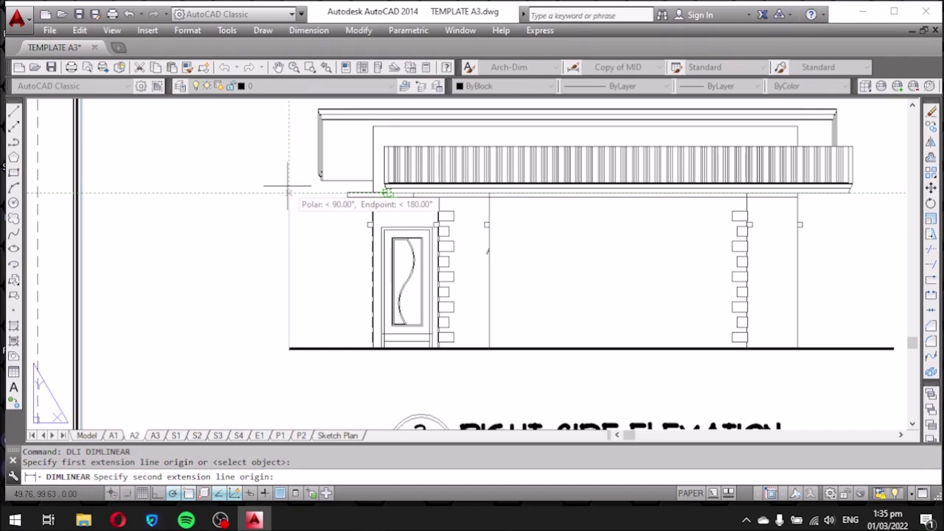
click(288, 193)
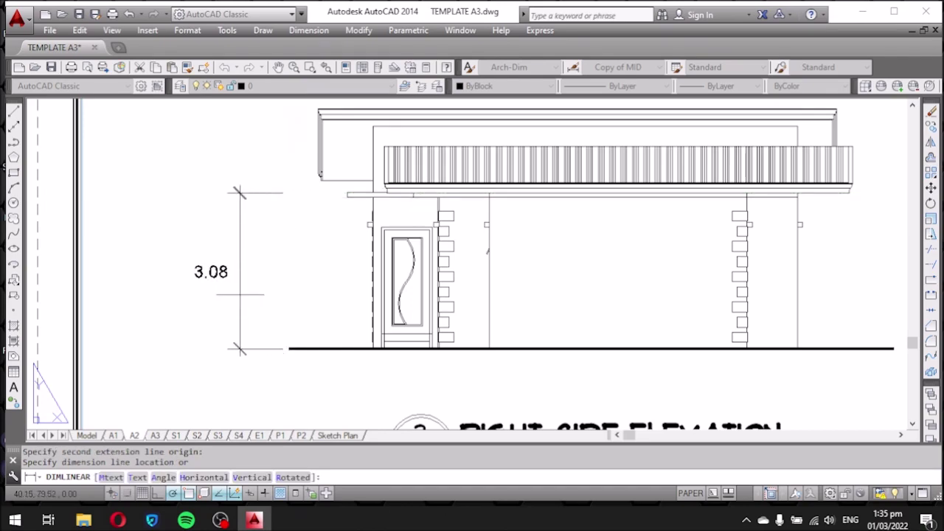
click(240, 294)
Add a 0.90 height dimension from the roof edge beside the 3.08 dimension.
middle_drag(317, 219, 333, 253)
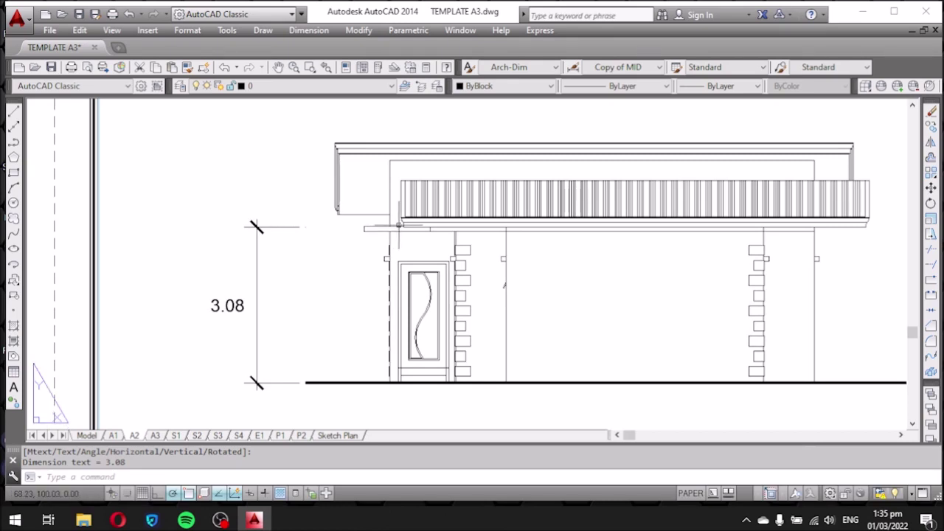
scroll(398, 225, up, 2)
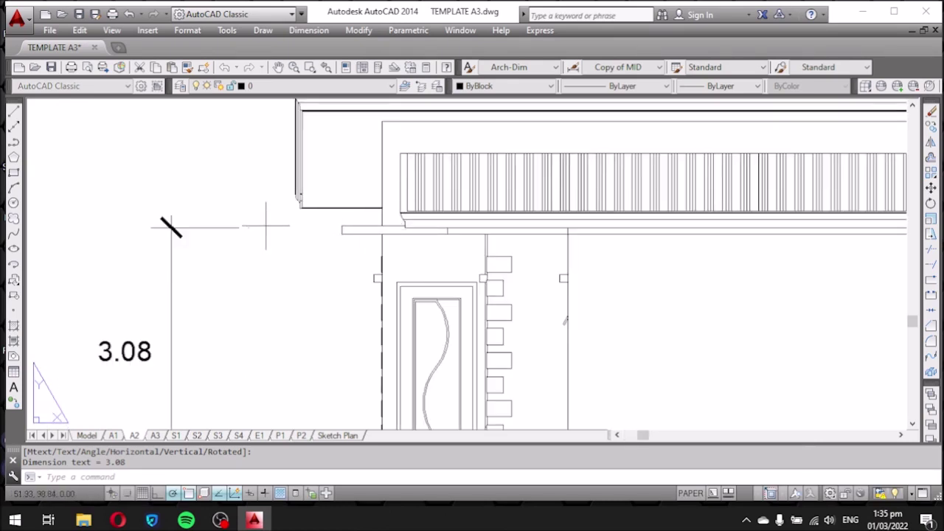
key(Return)
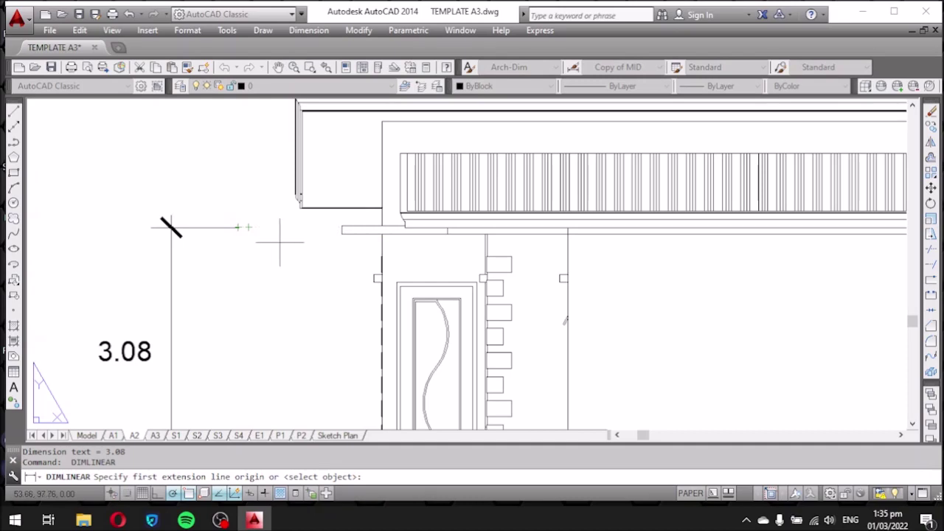
click(341, 226)
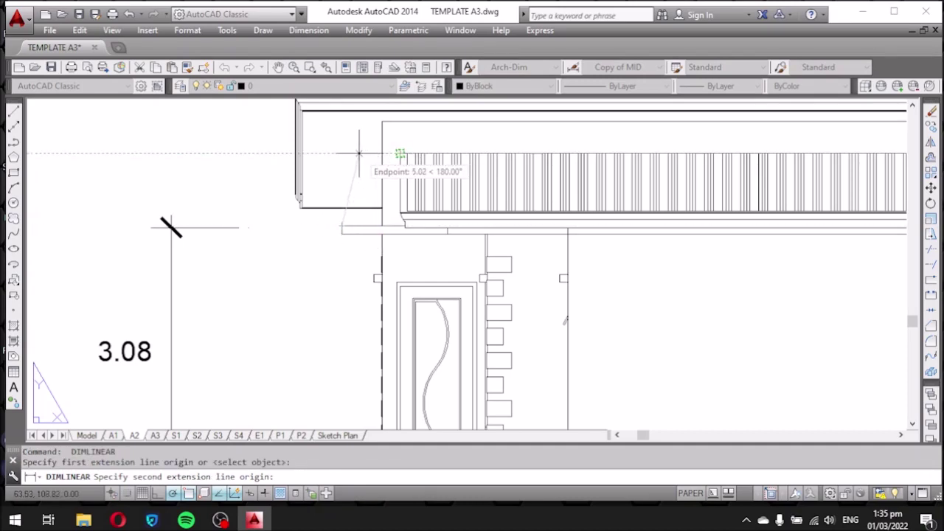
click(310, 153)
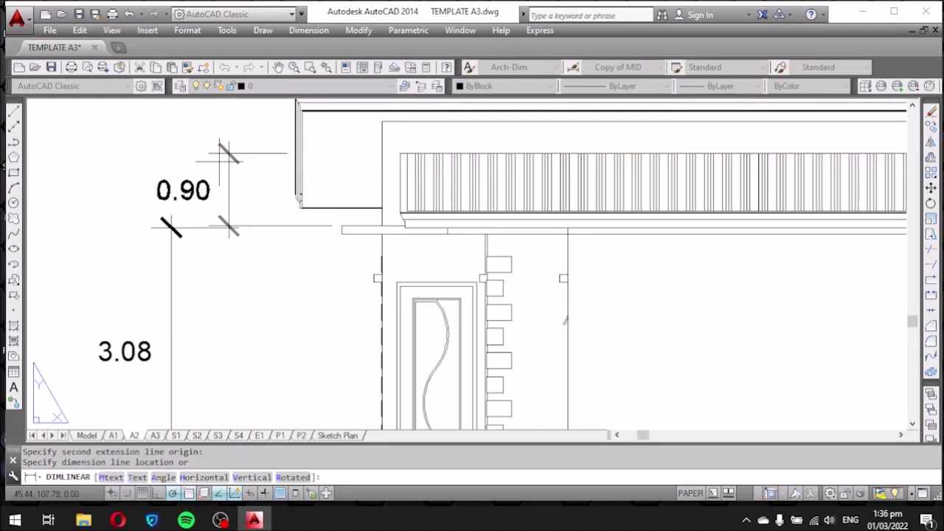
Select the 0.90 dimension and try grip-stretching its end points.
click(171, 192)
scroll(230, 208, up, 4)
click(229, 208)
click(472, 203)
click(512, 203)
key(Escape)
scroll(362, 262, down, 1)
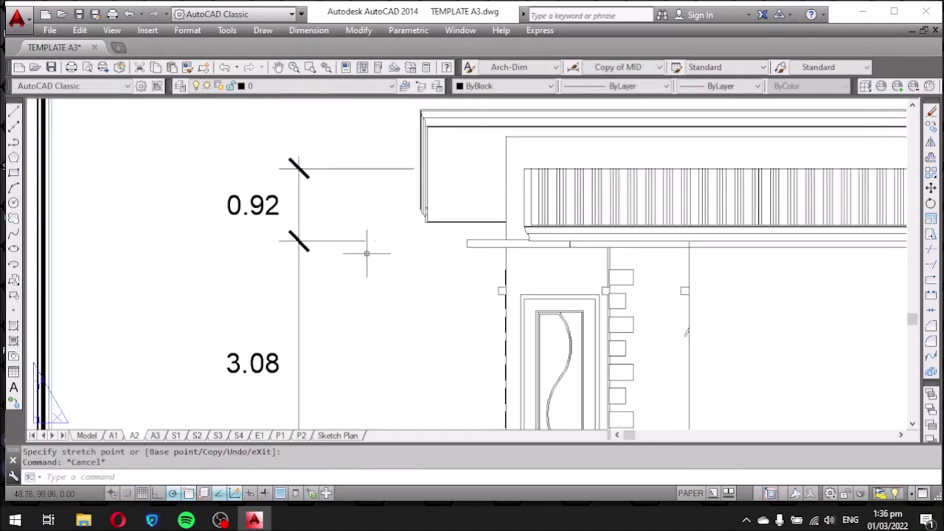
scroll(436, 169, up, 3)
click(447, 161)
key(Escape)
Try grip-stretching the end points of the 0.92 dimension to extend it.
scroll(702, 160, down, 3)
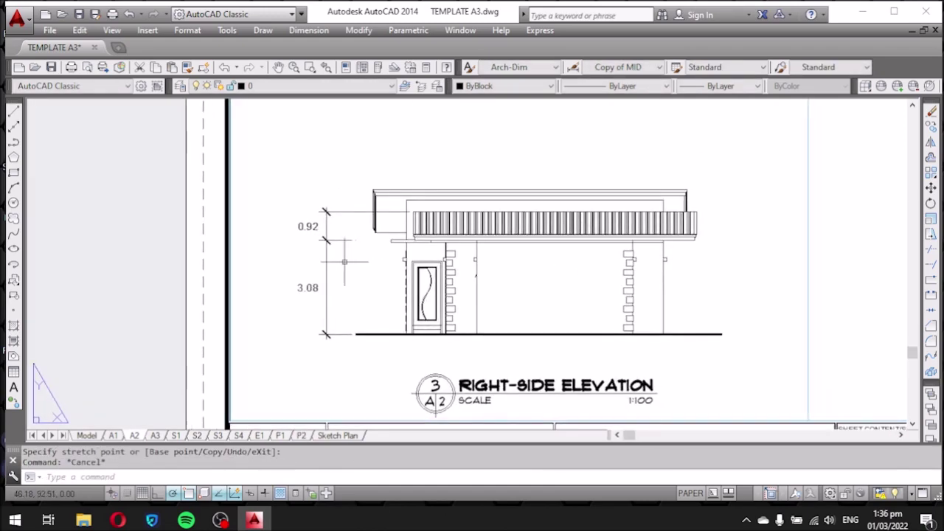
scroll(328, 243, up, 3)
scroll(328, 242, up, 2)
click(386, 258)
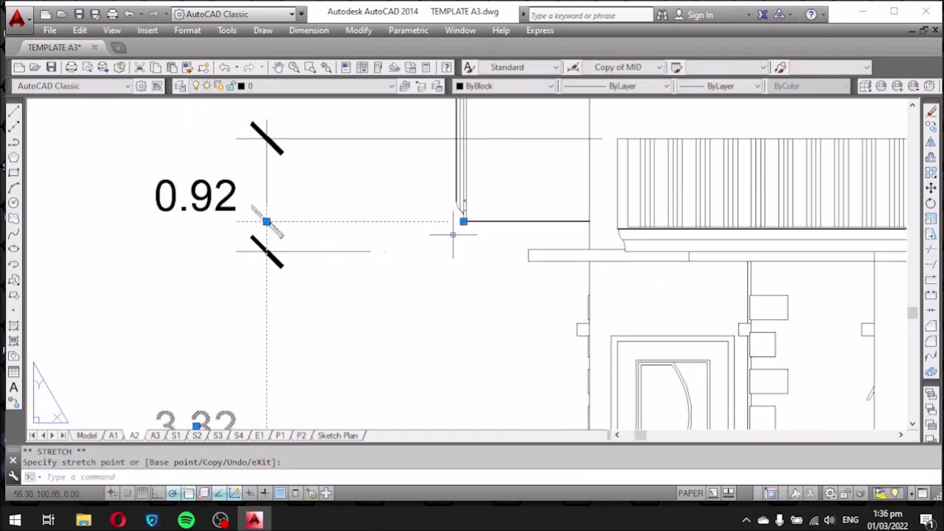
key(Escape)
scroll(326, 306, down, 1)
click(366, 306)
scroll(432, 202, up, 2)
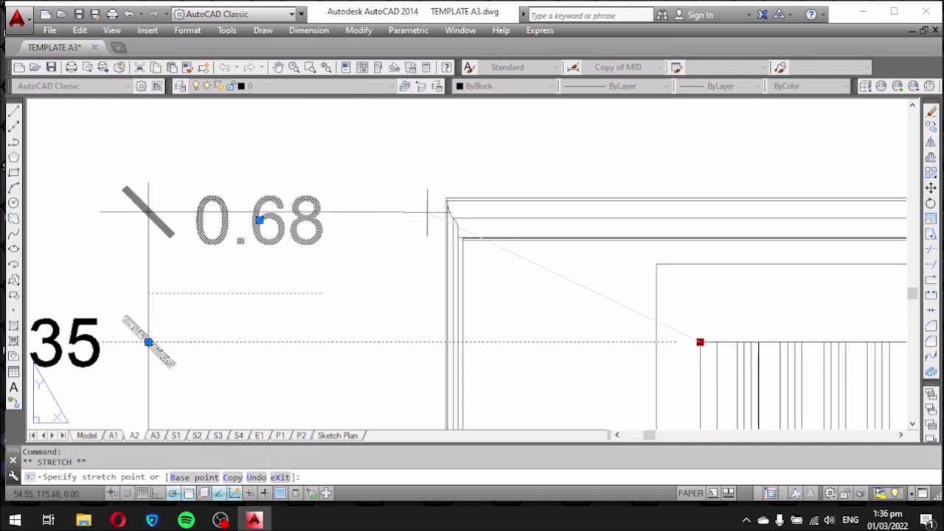
key(Escape)
scroll(326, 220, down, 4)
scroll(295, 295, up, 2)
scroll(258, 316, up, 2)
Add a 0.30 base offset dimension and reposition its text beside it.
text(dli)
key(Return)
scroll(336, 367, up, 1)
click(336, 366)
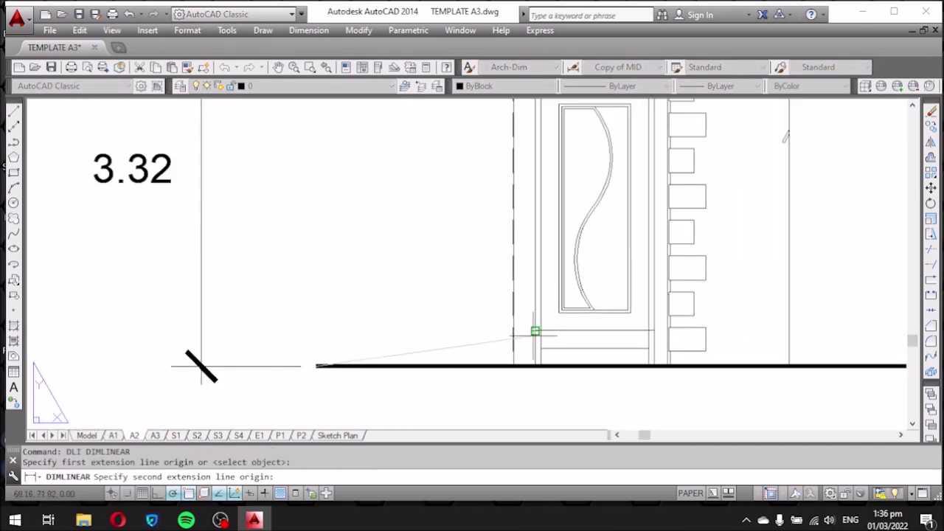
scroll(511, 327, up, 2)
click(506, 289)
scroll(506, 288, up, 2)
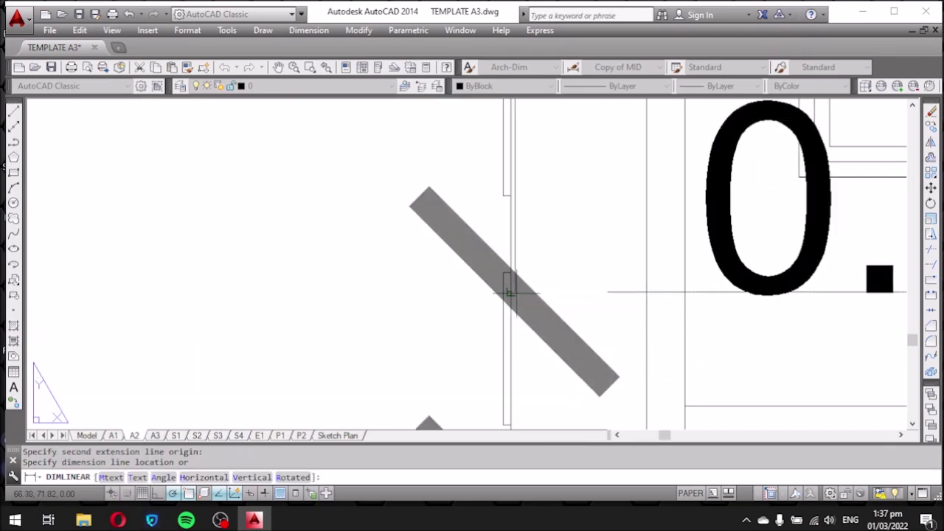
scroll(472, 295, down, 1)
click(494, 322)
scroll(493, 322, down, 3)
click(438, 239)
click(439, 238)
key(Escape)
scroll(395, 354, down, 1)
Add 3.08 and 0.93 height dimensions on the elevation's right side.
middle_drag(395, 355, 233, 362)
scroll(546, 273, up, 1)
text(dli)
key(Return)
click(487, 211)
click(524, 348)
click(558, 214)
key(Return)
scroll(565, 295, up, 2)
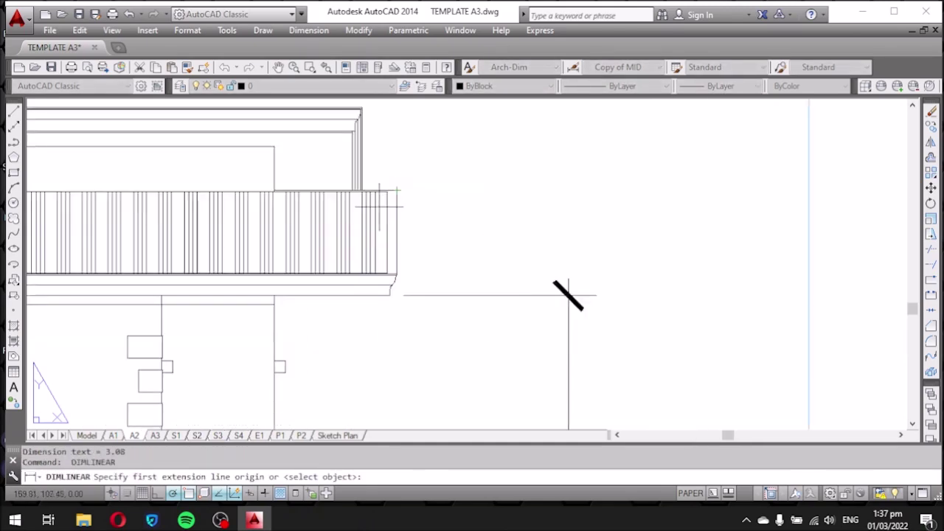
scroll(421, 185, up, 1)
click(421, 206)
click(418, 351)
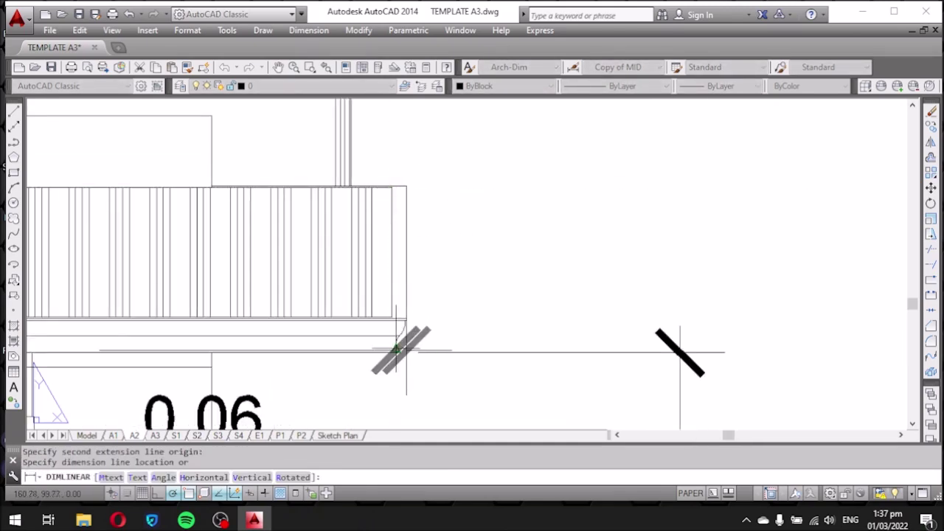
click(691, 258)
scroll(514, 246, down, 5)
scroll(515, 245, down, 2)
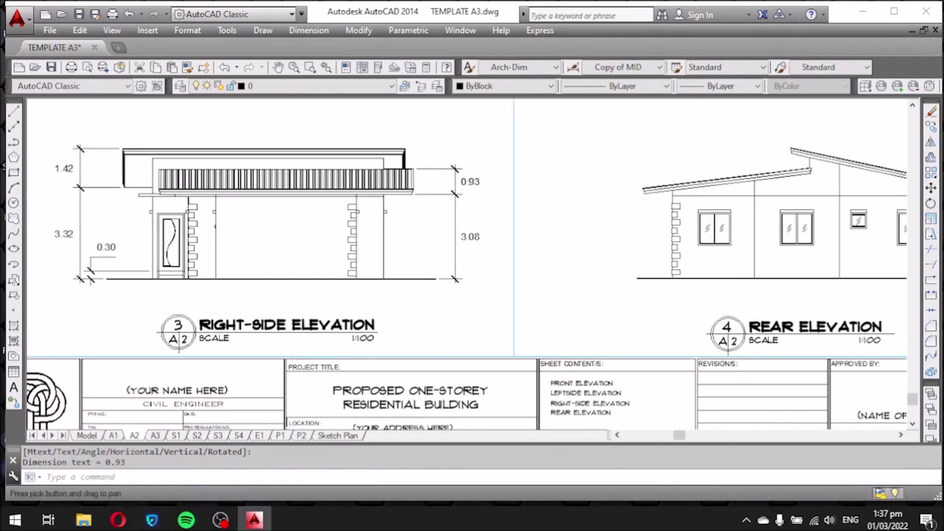
Dimension the rear elevation's left side with 3.08 and 0.93 heights.
scroll(479, 280, down, 2)
middle_drag(424, 391, 424, 321)
scroll(424, 322, up, 5)
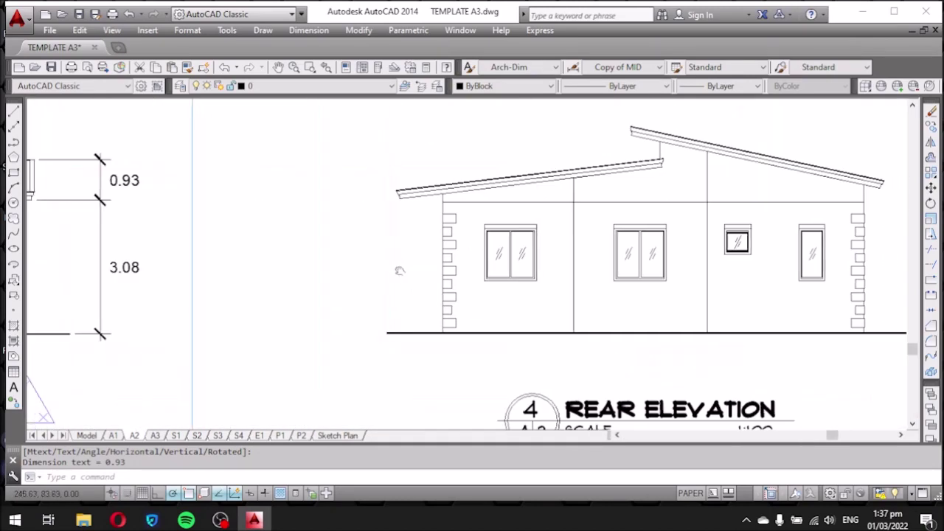
text(DLI)
key(Return)
middle_drag(379, 270, 379, 299)
click(386, 367)
scroll(376, 218, up, 2)
scroll(449, 280, up, 2)
click(449, 280)
scroll(449, 280, down, 6)
scroll(343, 355, up, 6)
click(343, 355)
key(Return)
scroll(343, 354, down, 2)
click(367, 301)
scroll(667, 288, up, 5)
click(667, 288)
scroll(667, 288, down, 5)
click(378, 195)
scroll(379, 194, down, 5)
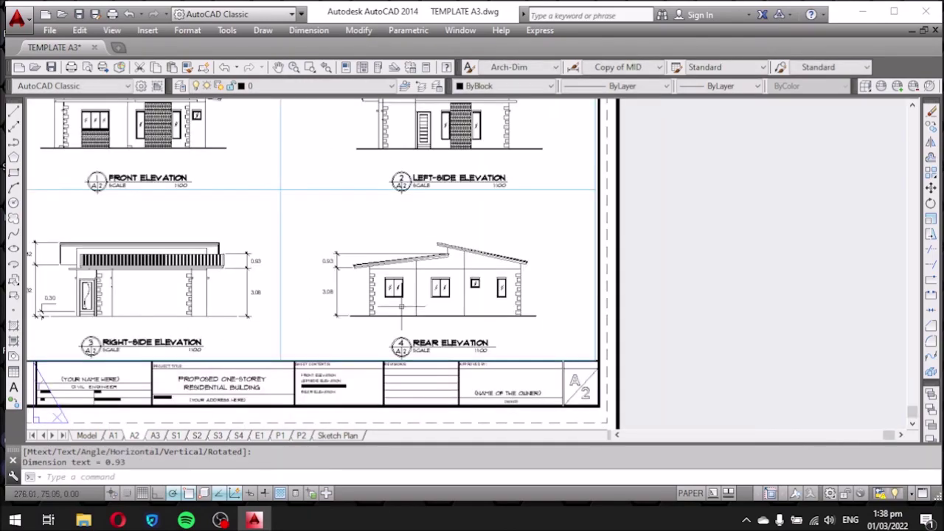
scroll(480, 312, up, 4)
scroll(296, 180, up, 2)
Dimension the rear elevation's right side with 3.32 and 1.42 heights.
key(Return)
click(297, 180)
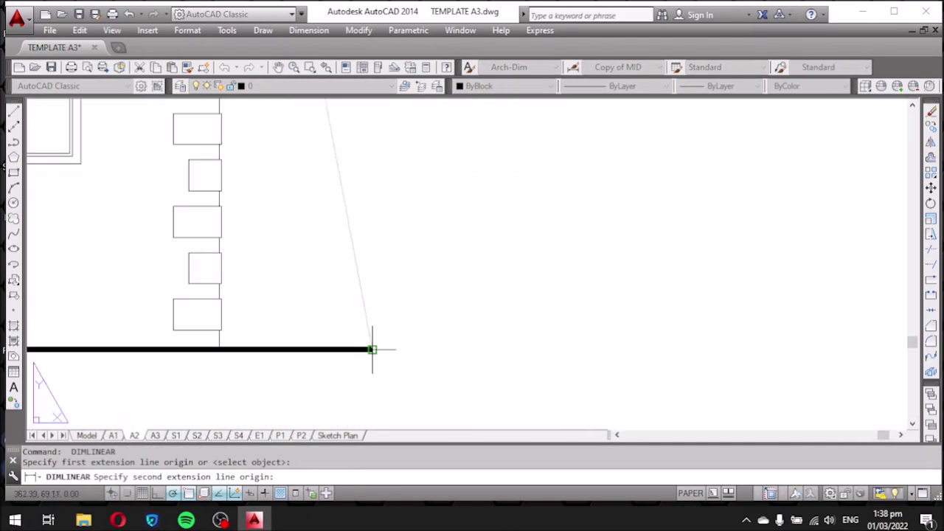
click(381, 350)
scroll(381, 350, down, 5)
click(497, 305)
key(Return)
scroll(139, 211, up, 5)
click(140, 212)
scroll(747, 302, down, 5)
scroll(544, 374, up, 4)
click(544, 373)
click(601, 337)
scroll(591, 337, down, 5)
scroll(591, 338, down, 4)
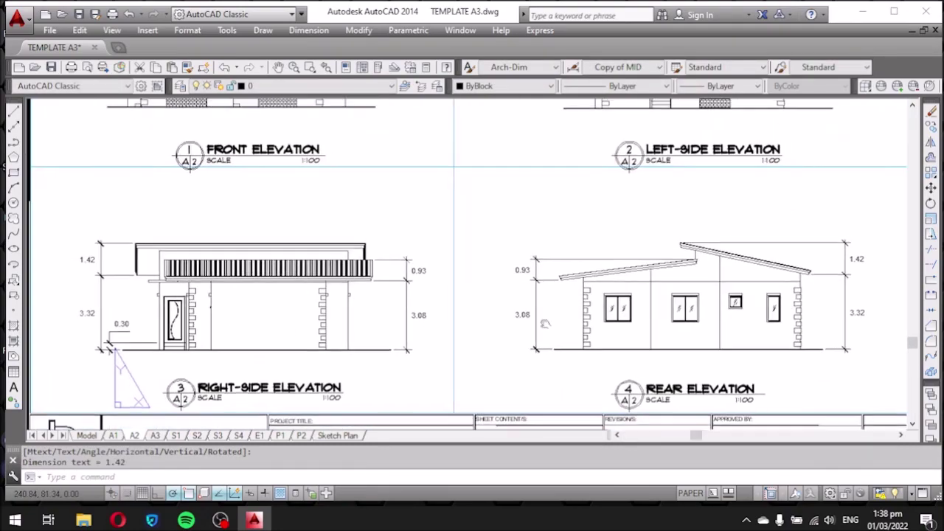
scroll(561, 280, down, 1)
mouse_move(554, 268)
middle_down()
mouse_move(549, 254)
mouse_move(737, 214)
middle_up()
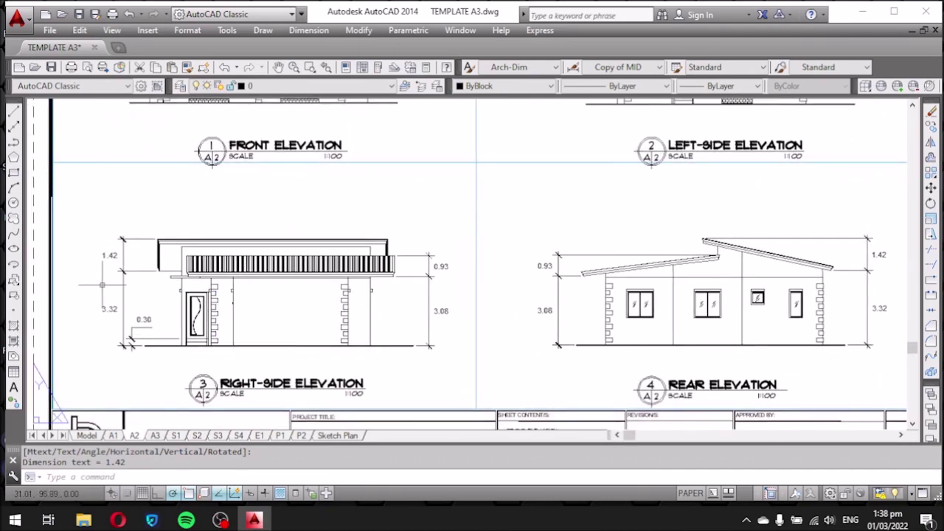
scroll(102, 284, up, 2)
middle_drag(112, 299, 124, 284)
scroll(135, 321, up, 1)
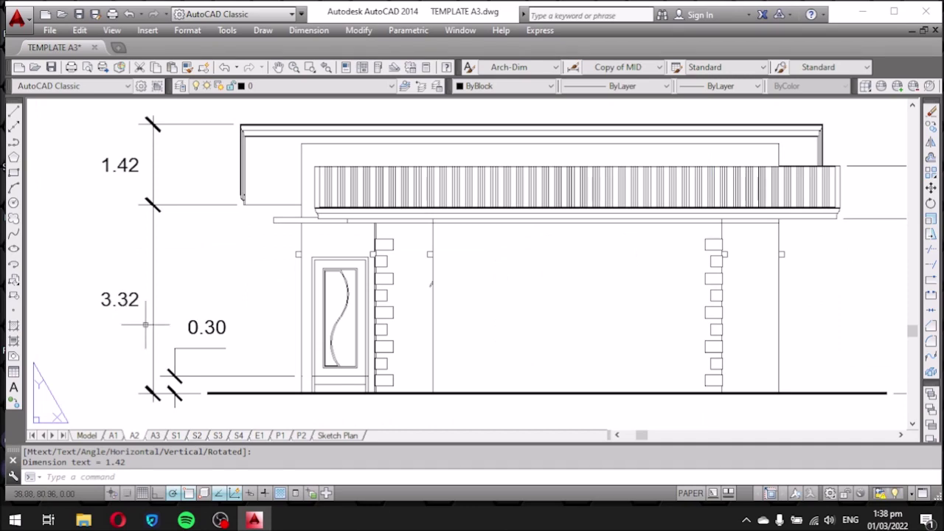
scroll(137, 324, up, 1)
scroll(254, 339, up, 1)
scroll(260, 341, down, 2)
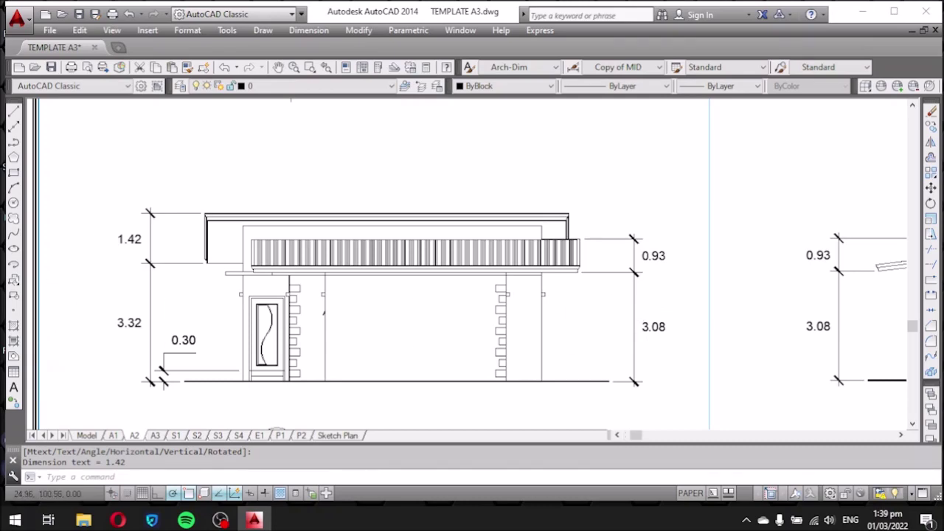
scroll(94, 265, up, 2)
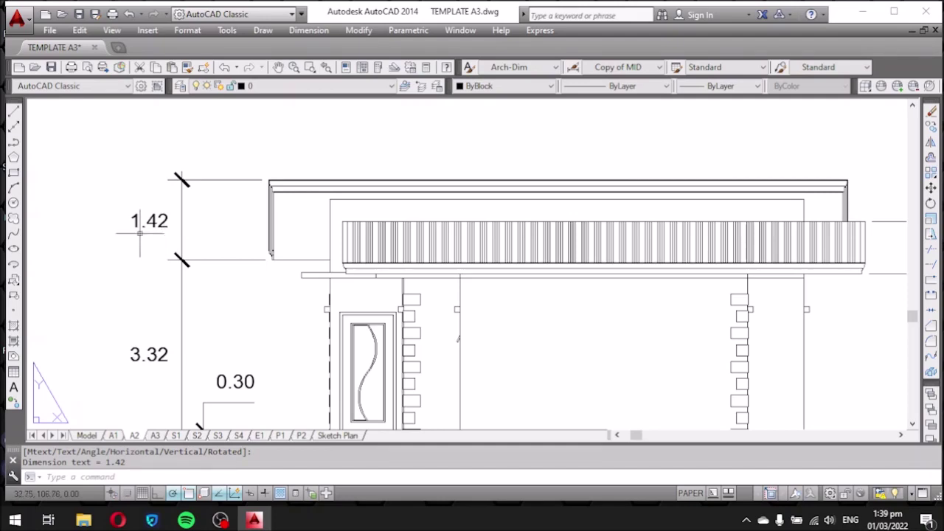
scroll(126, 221, up, 2)
scroll(128, 225, down, 2)
scroll(121, 384, up, 2)
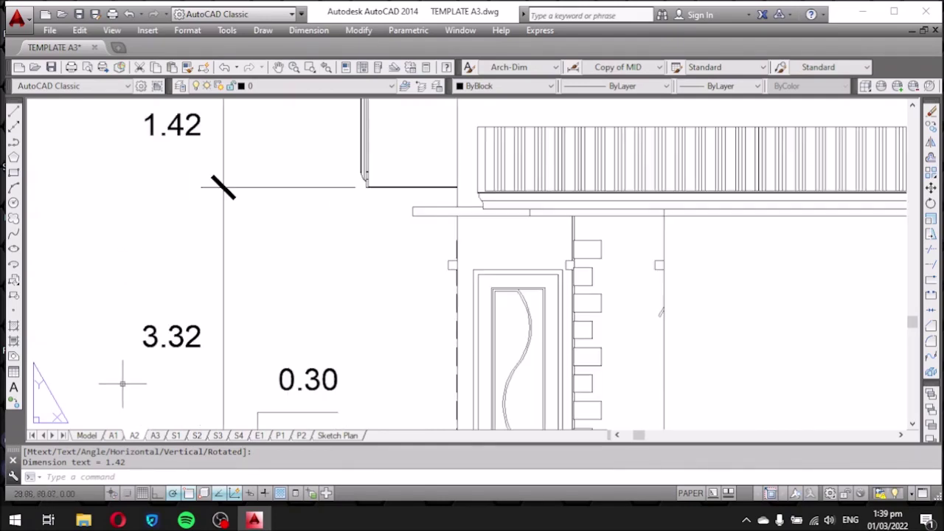
scroll(140, 358, up, 2)
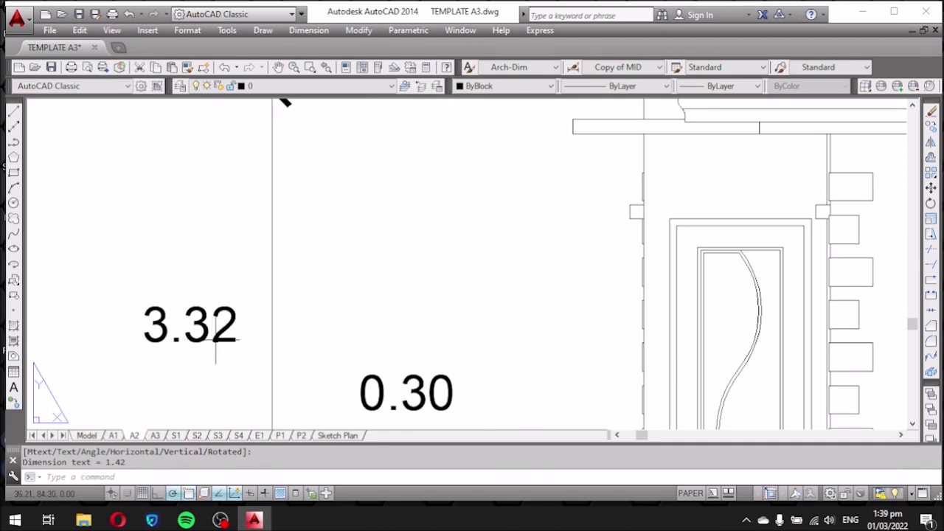
Change the 3.32 height dimension text to 3.30.
click(192, 322)
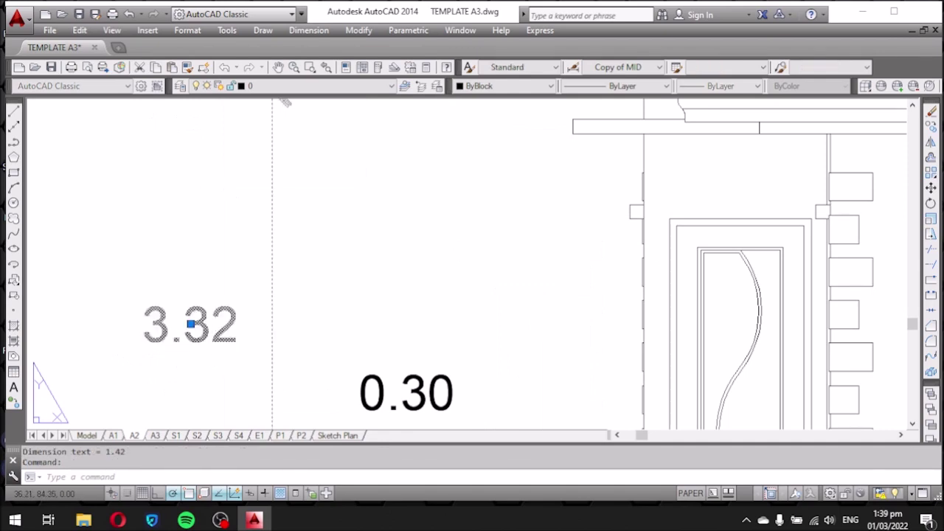
double_click(190, 323)
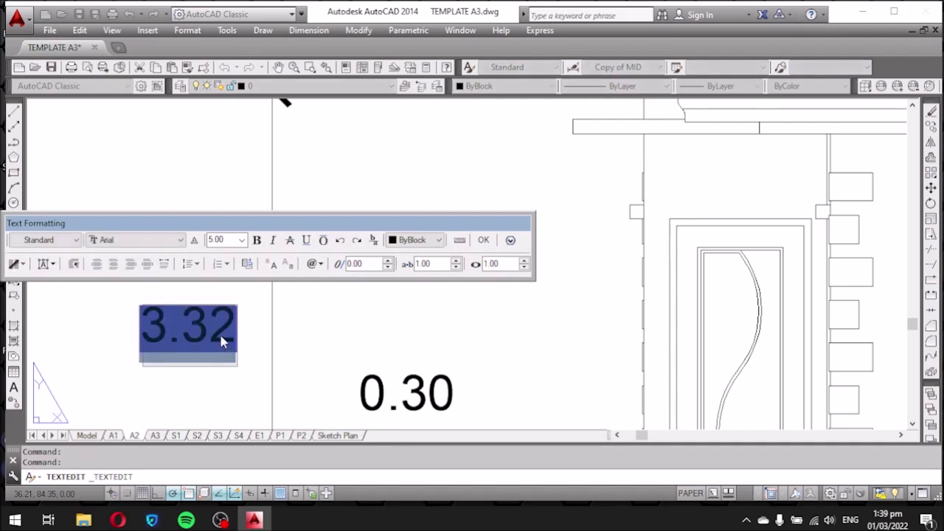
click(212, 395)
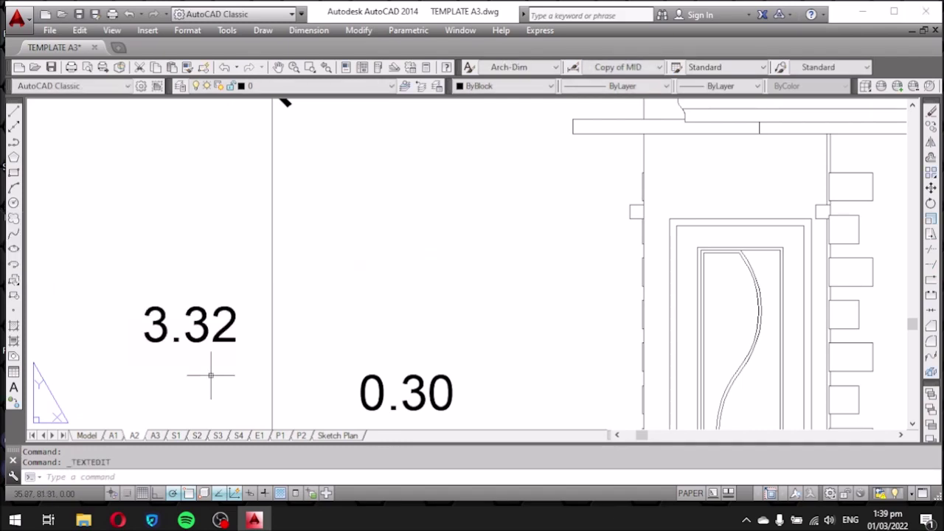
click(216, 337)
double_click(217, 338)
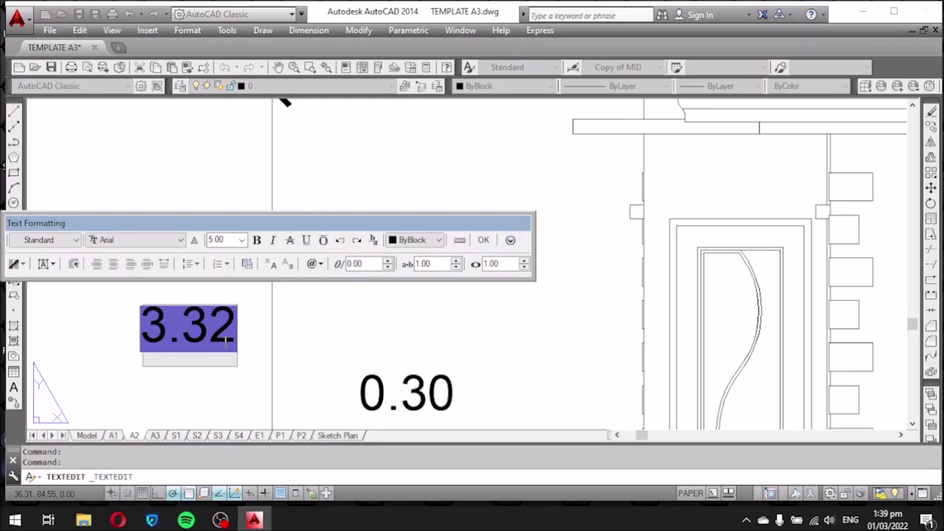
key(BackSpace)
text(3.30)
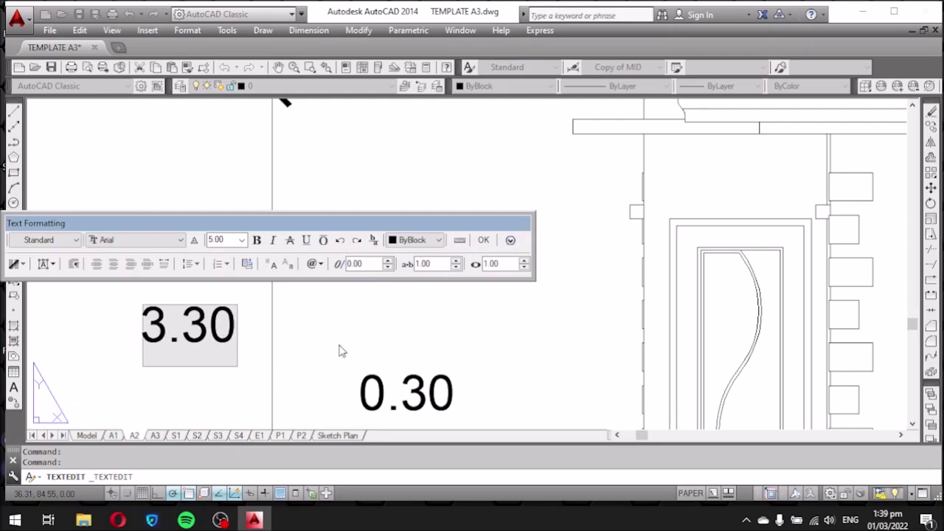
click(330, 354)
scroll(337, 342, down, 5)
scroll(267, 260, up, 5)
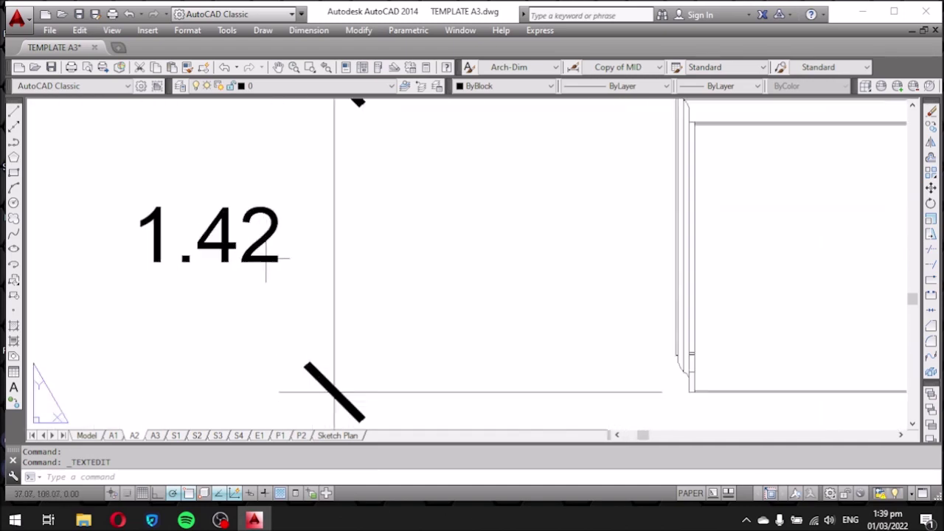
Change the 1.42 height dimension text to 1.40.
click(253, 245)
double_click(267, 257)
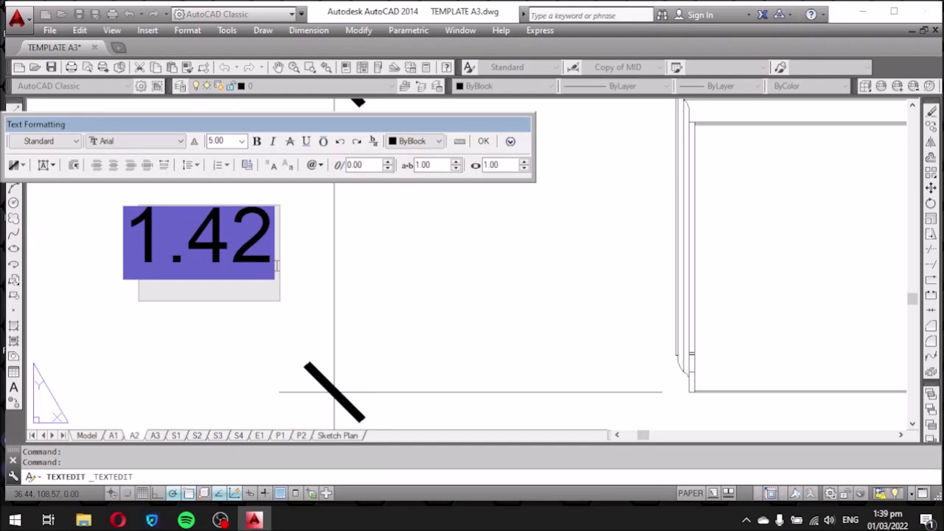
key(Delete)
text(1.40)
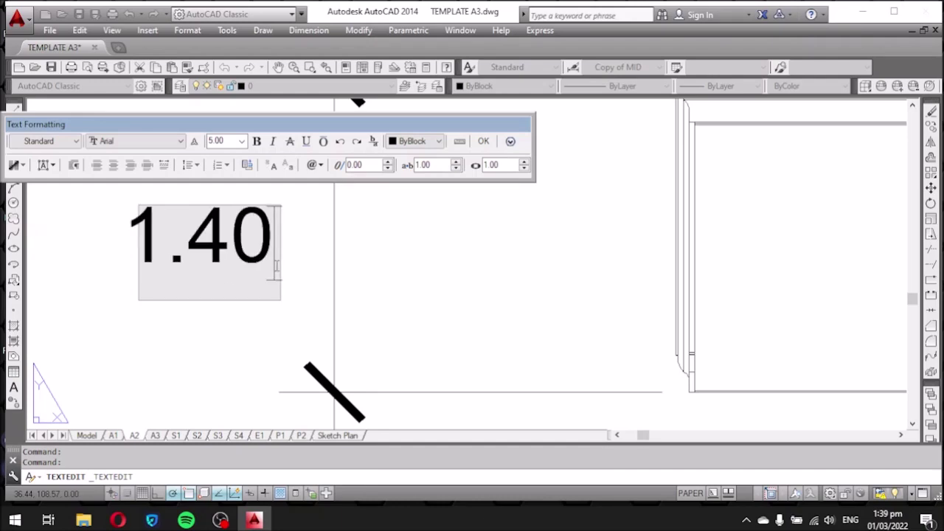
click(432, 296)
scroll(144, 271, down, 5)
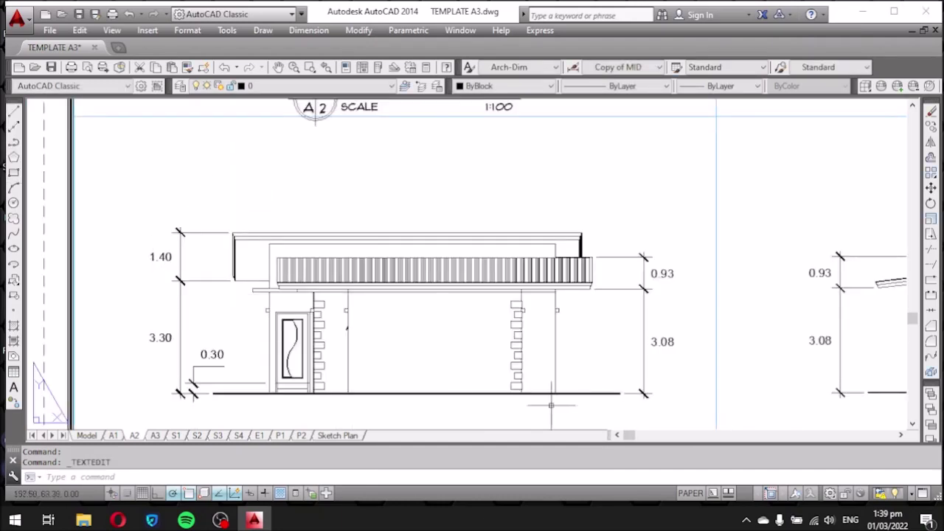
Change the 0.93 elevation height text to 0.90.
scroll(689, 289, up, 3)
scroll(669, 270, up, 2)
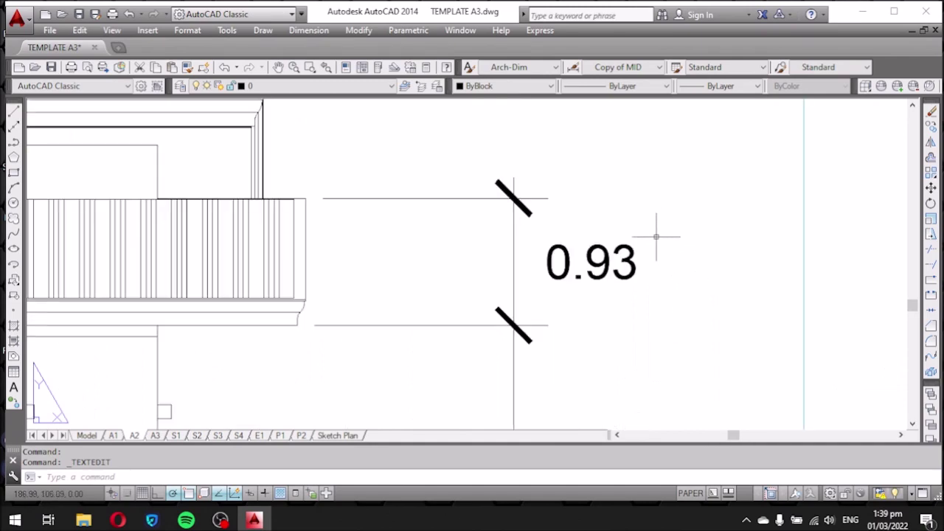
click(624, 276)
double_click(622, 275)
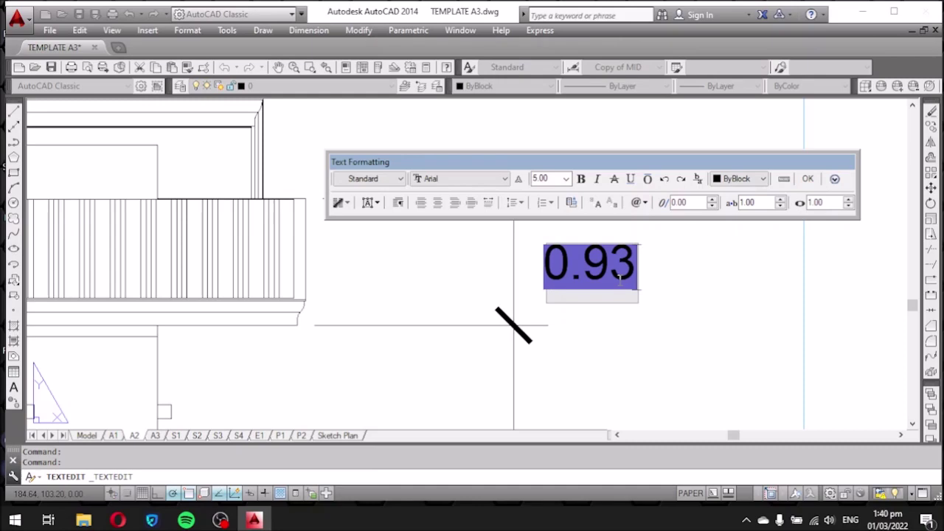
key(Delete)
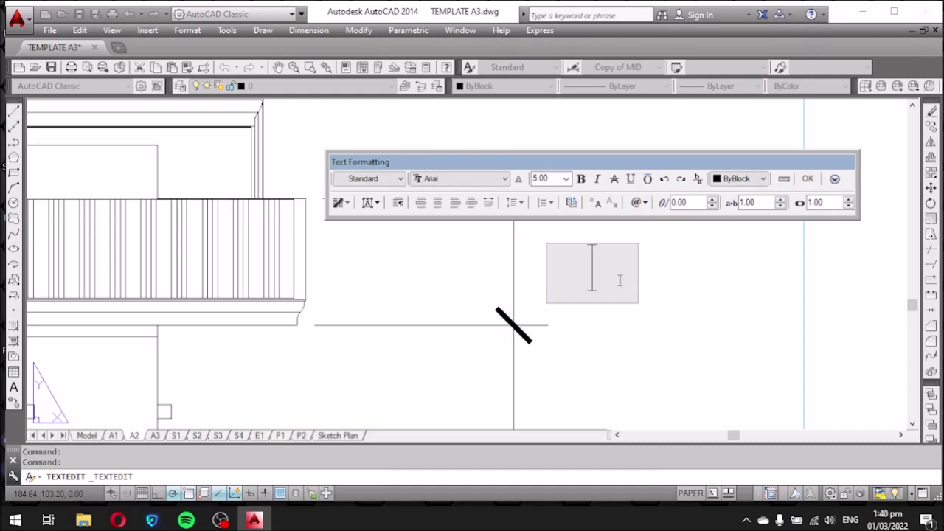
text(0)
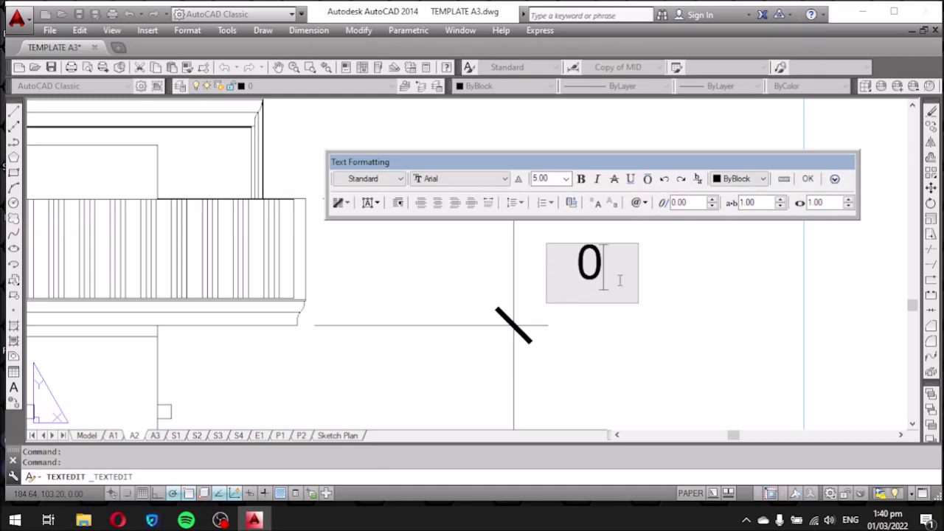
text(.)
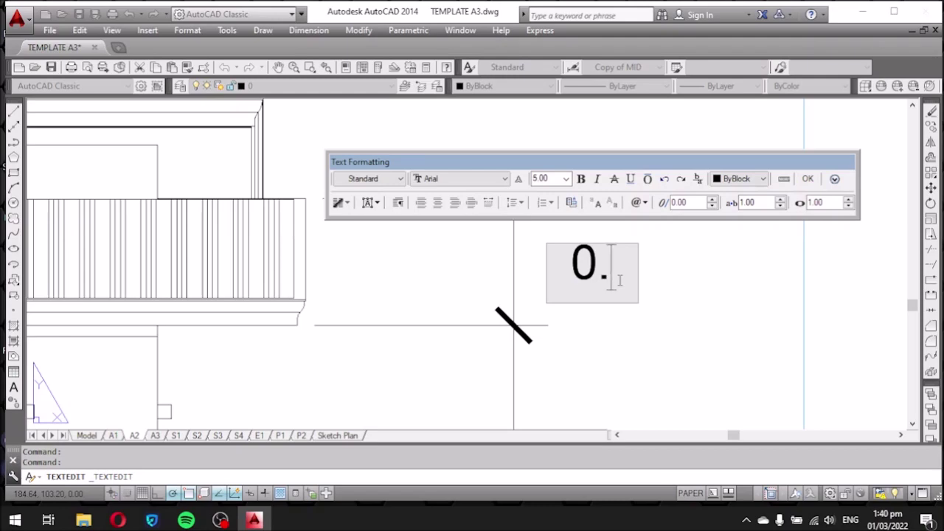
text(90)
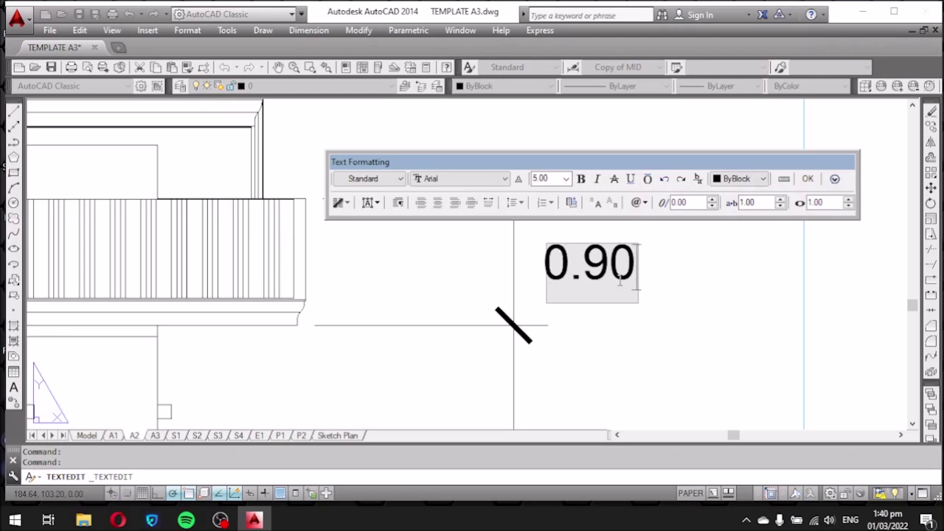
click(722, 307)
Round the right-side elevation's 3.08 height to 3.10.
scroll(501, 230, down, 3)
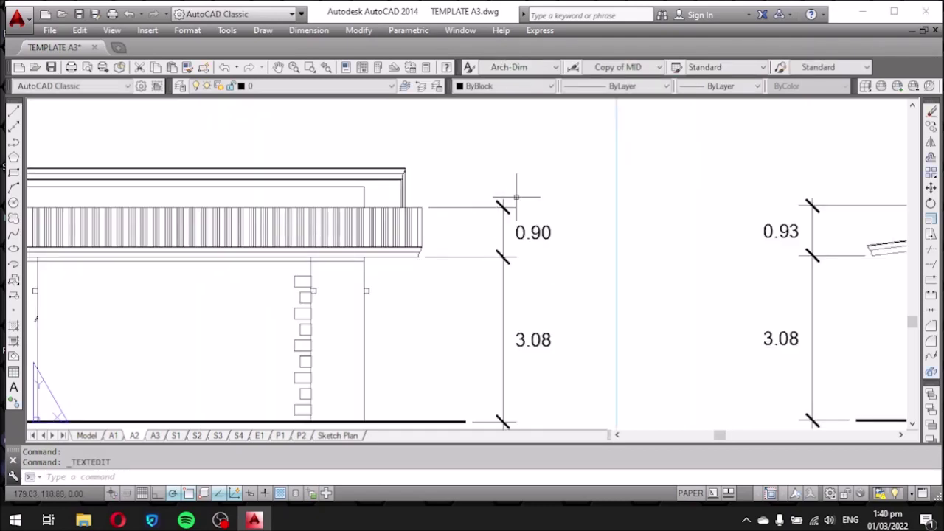
scroll(528, 365, up, 3)
scroll(547, 254, down, 3)
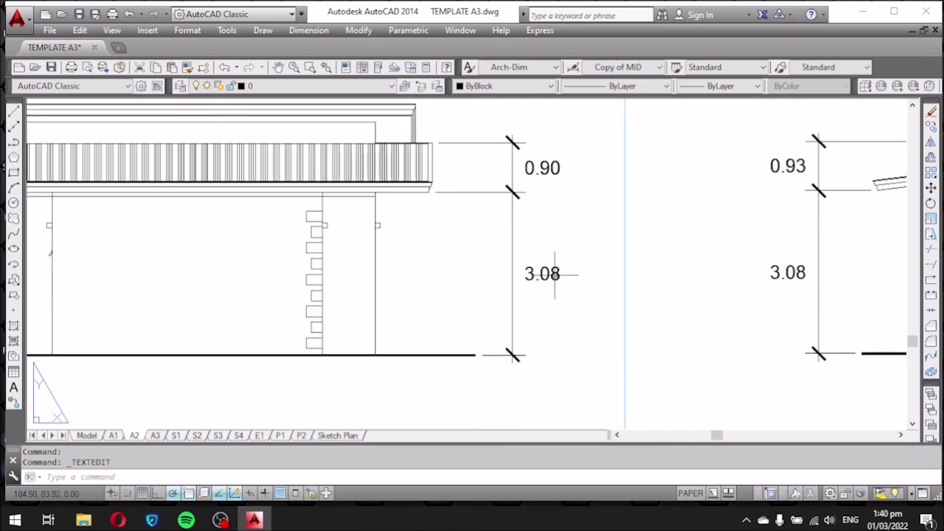
scroll(555, 275, up, 2)
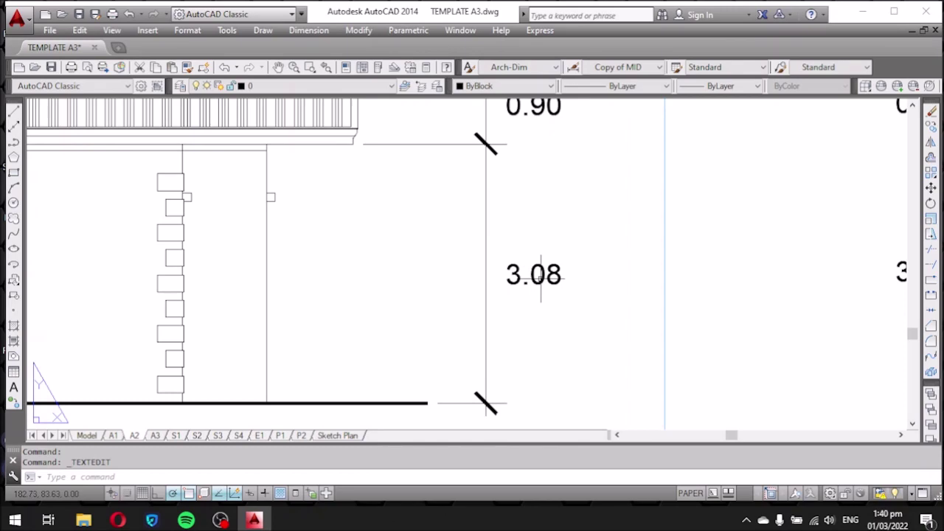
scroll(540, 275, down, 4)
scroll(476, 269, up, 6)
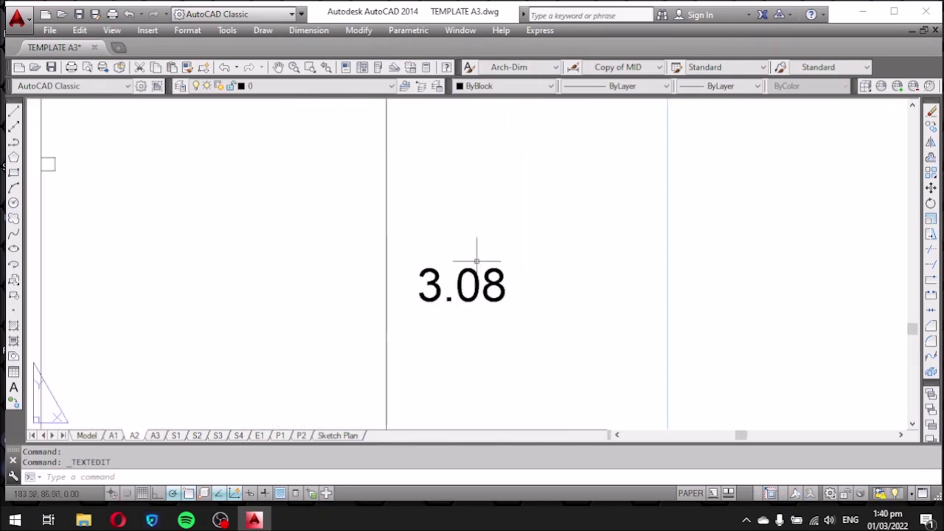
click(476, 302)
double_click(461, 288)
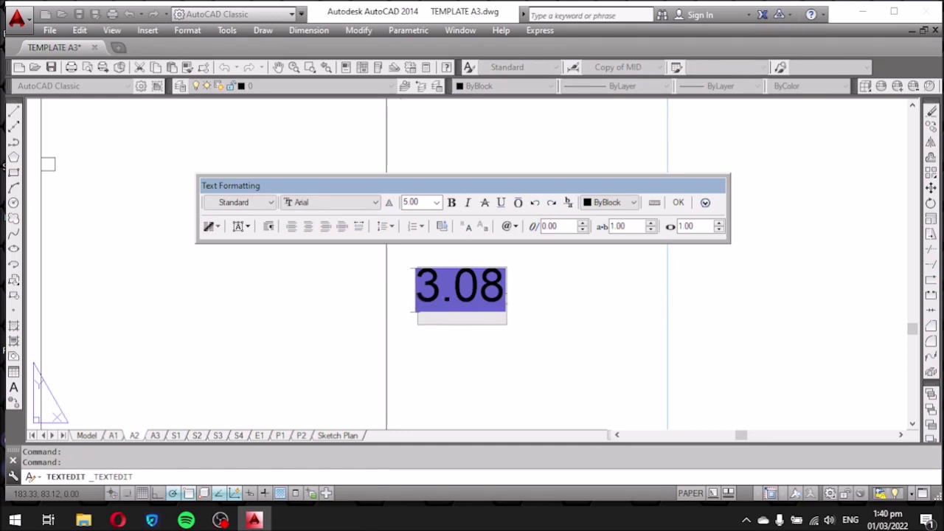
key(BackSpace)
text(3.10)
click(532, 334)
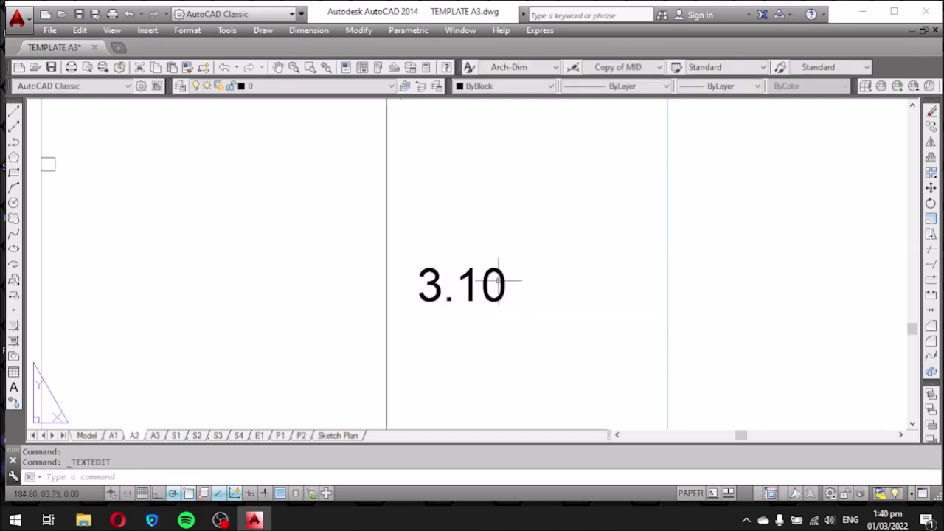
Round the rear elevation's 3.08 height to 3.10.
scroll(500, 280, down, 3)
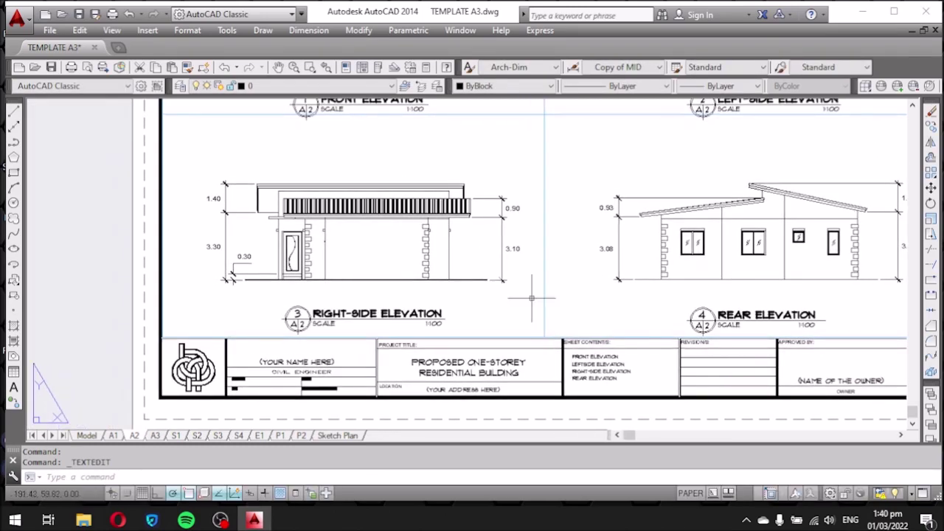
scroll(392, 295, up, 8)
click(391, 292)
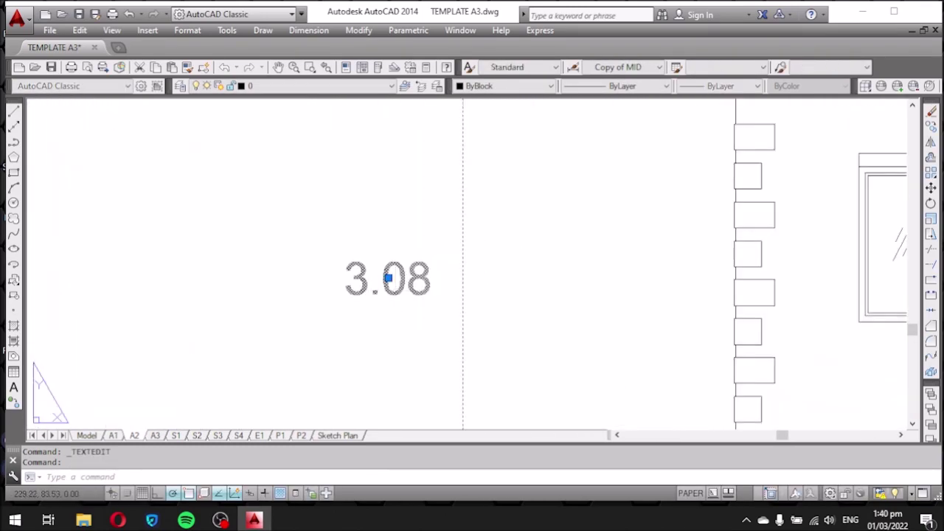
double_click(391, 288)
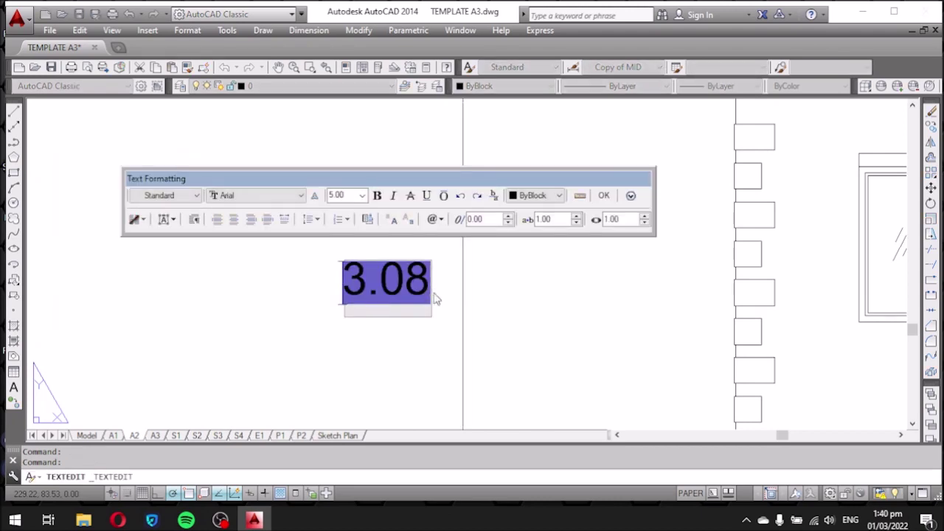
key(BackSpace)
text(3.)
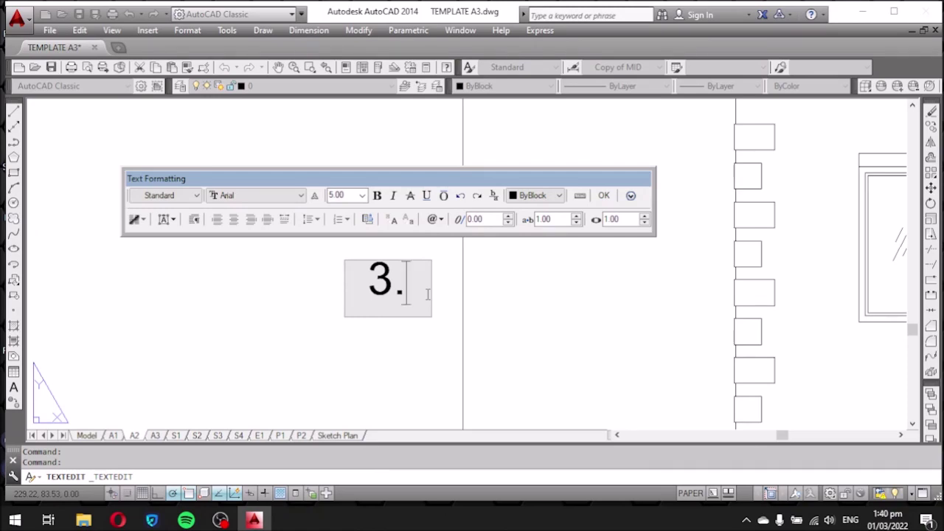
click(539, 354)
Round the rear elevation's 0.93 height to 0.90 and 1.42 to 1.40.
scroll(521, 354, down, 3)
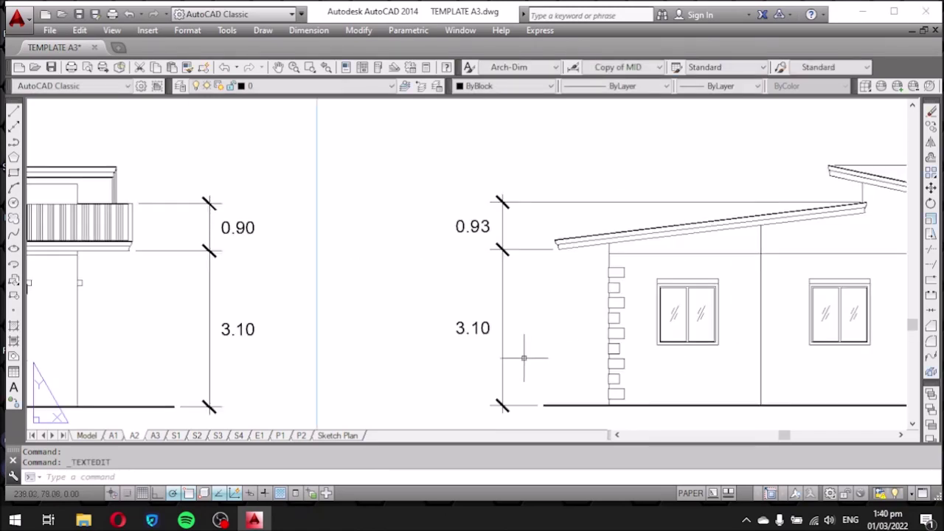
scroll(495, 218, up, 3)
click(480, 243)
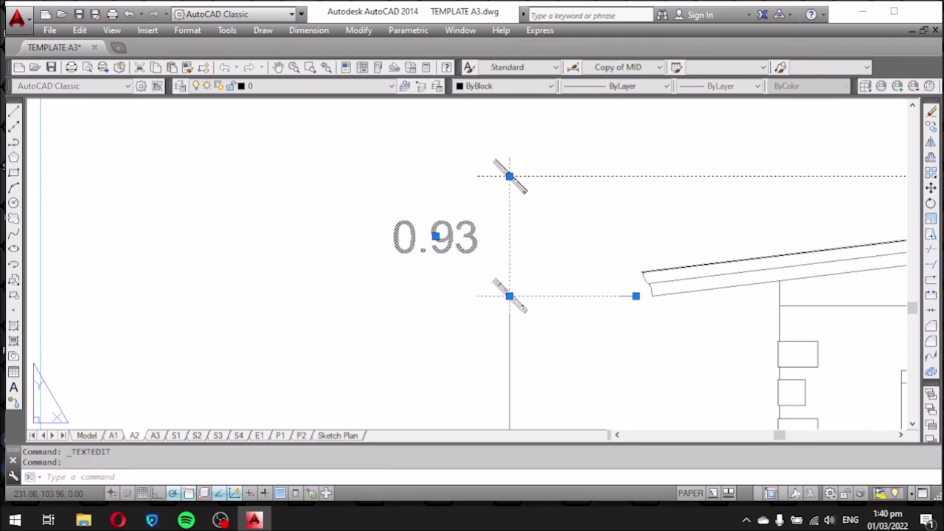
double_click(436, 236)
text(0.90)
click(870, 241)
scroll(870, 241, down, 2)
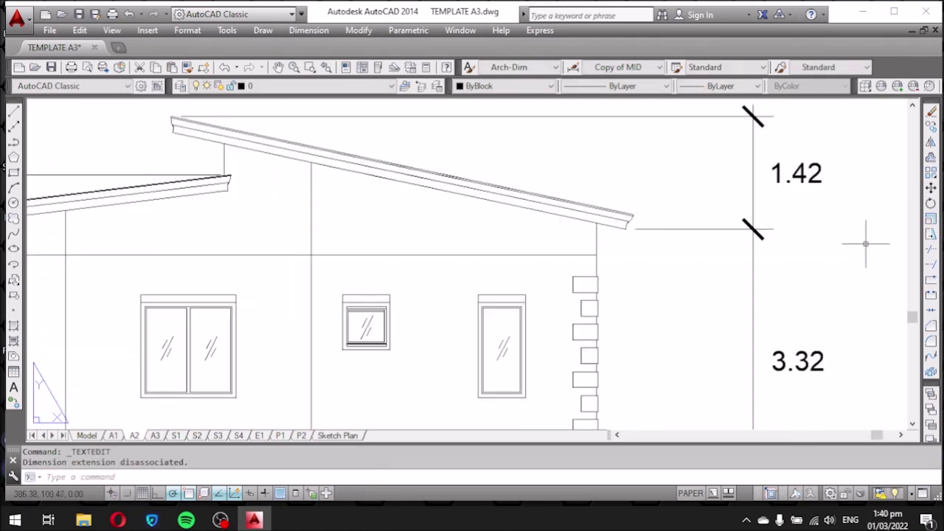
middle_drag(870, 241, 713, 285)
double_click(640, 217)
text(.40)
click(701, 309)
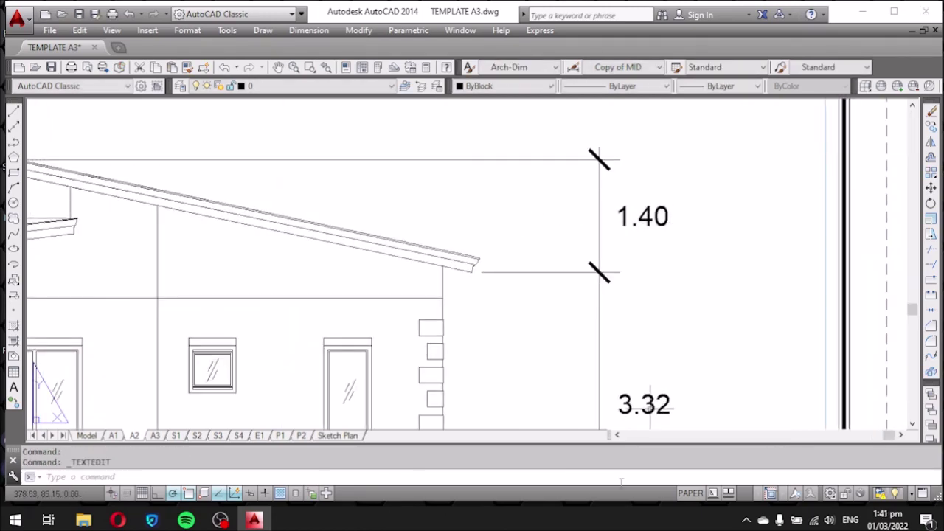
Replace the 3.32 height with 3.30 and move to the front elevation.
middle_drag(649, 413, 591, 353)
double_click(587, 345)
text(3.30)
scroll(628, 359, down, 3)
scroll(509, 297, down, 2)
middle_drag(510, 298, 411, 257)
scroll(294, 228, up, 3)
scroll(295, 227, up, 2)
Add DIMLINEAR dimensions for the 3.32 wall height and the roof height beside the front elevation.
text(dli)
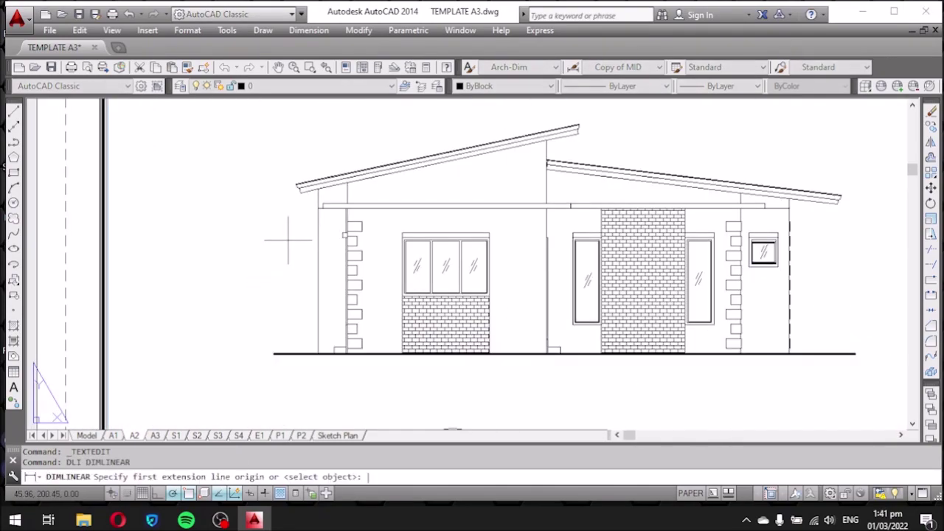
click(274, 351)
scroll(325, 213, up, 3)
click(347, 230)
scroll(251, 273, down, 3)
click(240, 281)
key(Return)
click(205, 295)
scroll(807, 165, up, 3)
click(807, 164)
scroll(111, 194, down, 5)
click(110, 193)
scroll(148, 192, up, 3)
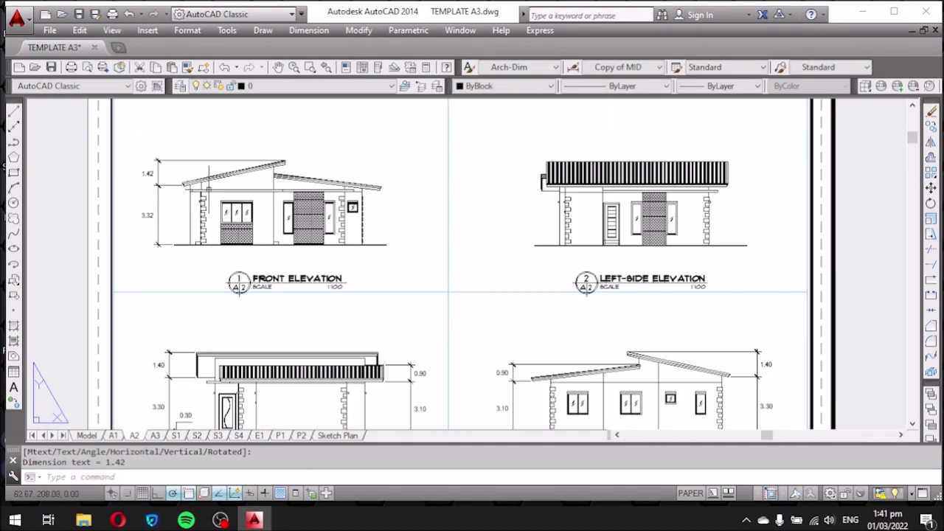
scroll(406, 253, up, 3)
Dimension the 3.08 wall height and the 0.92 roof height.
key(Return)
click(371, 156)
scroll(401, 255, down, 1)
click(401, 255)
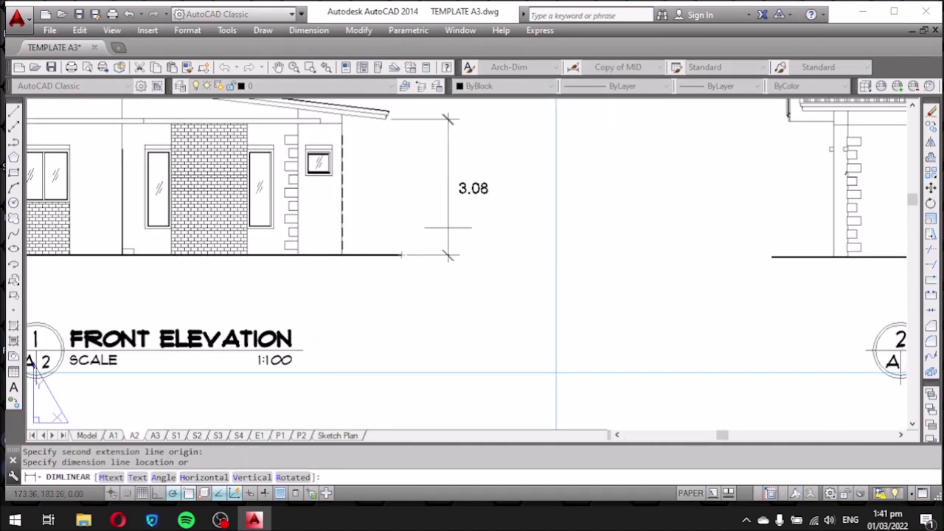
click(449, 194)
scroll(379, 177, up, 2)
key(Return)
scroll(443, 243, up, 3)
click(571, 253)
scroll(242, 208, up, 3)
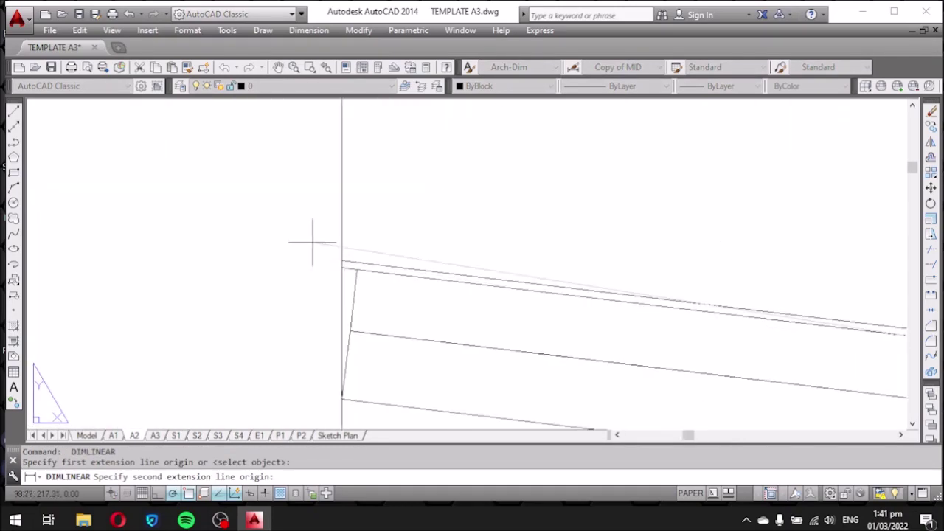
click(312, 244)
scroll(312, 244, down, 3)
click(753, 221)
Round the new 0.92 roof height dimension to 0.90.
scroll(752, 221, up, 3)
click(472, 175)
double_click(553, 243)
key(BackSpace)
text(0.90)
scroll(442, 258, down, 2)
click(293, 325)
Round the 3.08 height to 3.10 and the 1.42 height to 1.40.
double_click(347, 233)
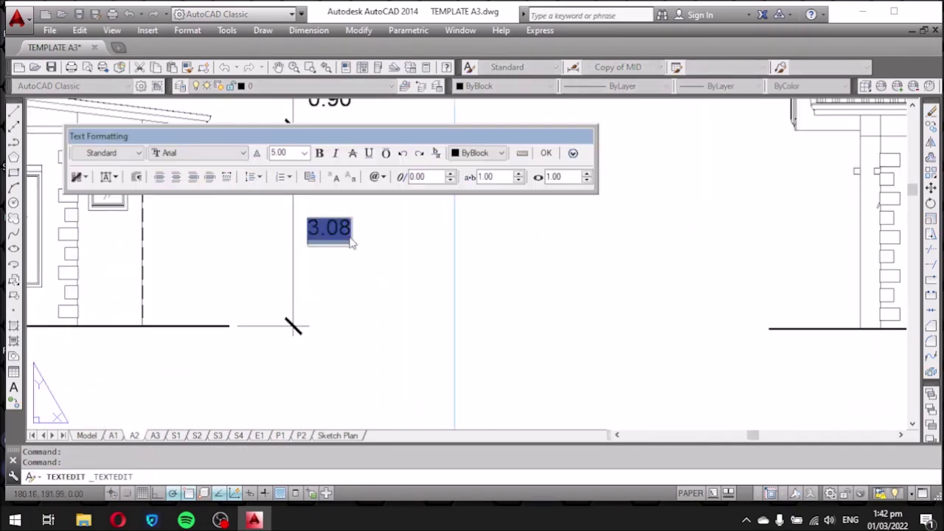
click(351, 234)
scroll(351, 235, down, 3)
scroll(222, 251, up, 4)
double_click(207, 248)
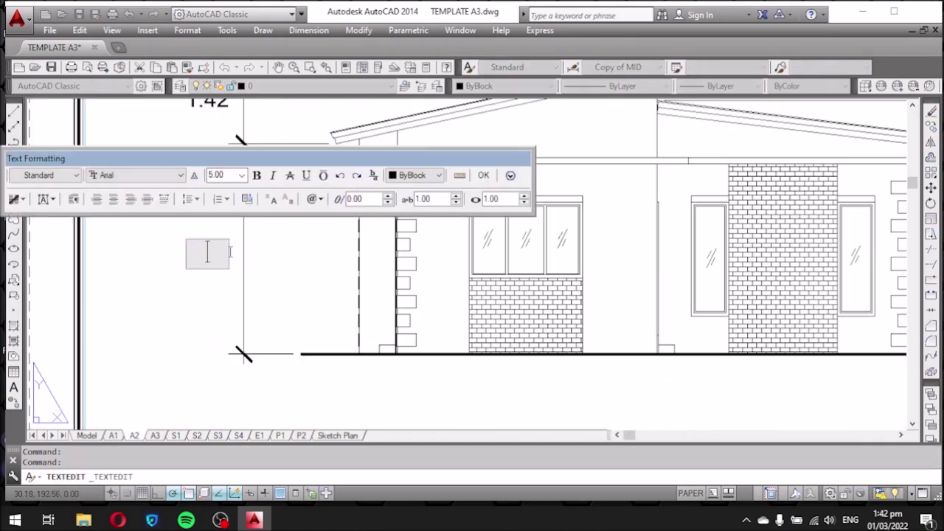
middle_drag(208, 101, 287, 273)
double_click(289, 273)
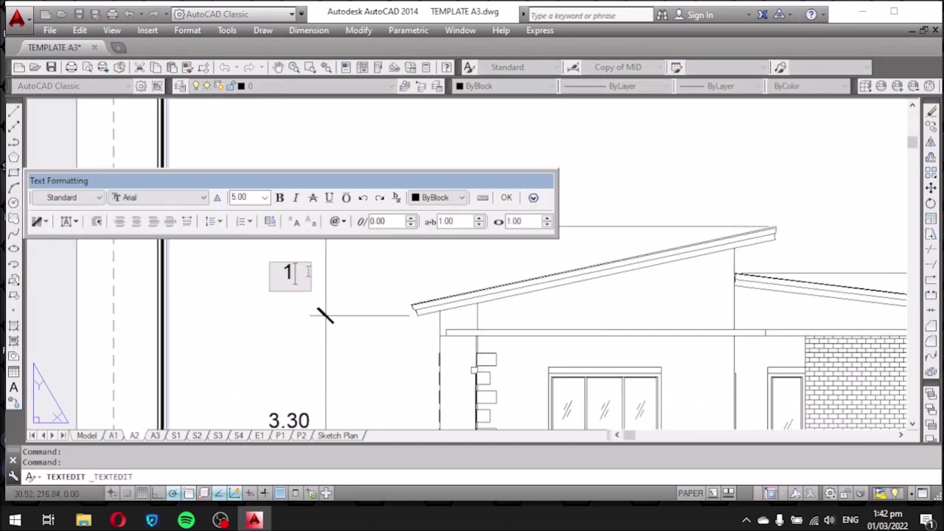
text(.40)
click(371, 270)
Dimension the left-side elevation's 3.08 wall height with DIMLINEAR.
scroll(371, 270, down, 3)
scroll(433, 297, down, 2)
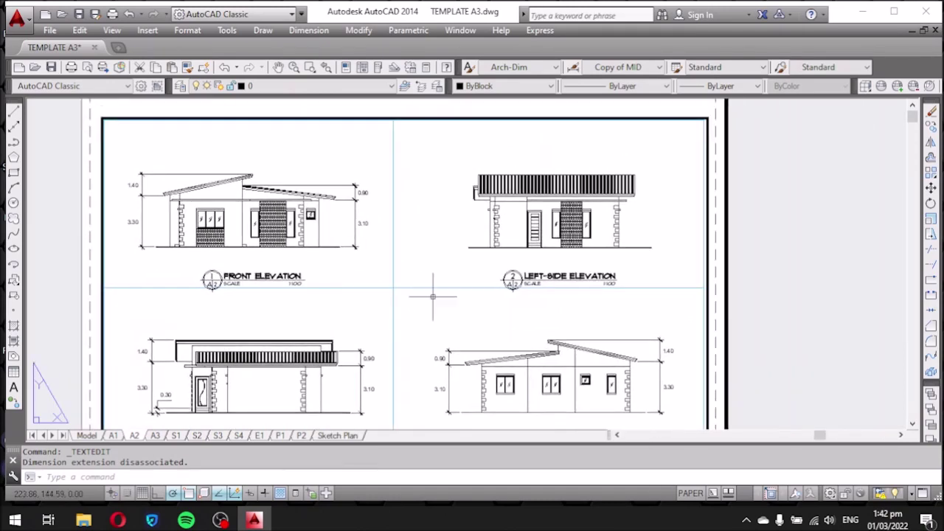
scroll(433, 297, up, 4)
scroll(433, 295, down, 3)
scroll(432, 281, up, 3)
text(dli)
key(Return)
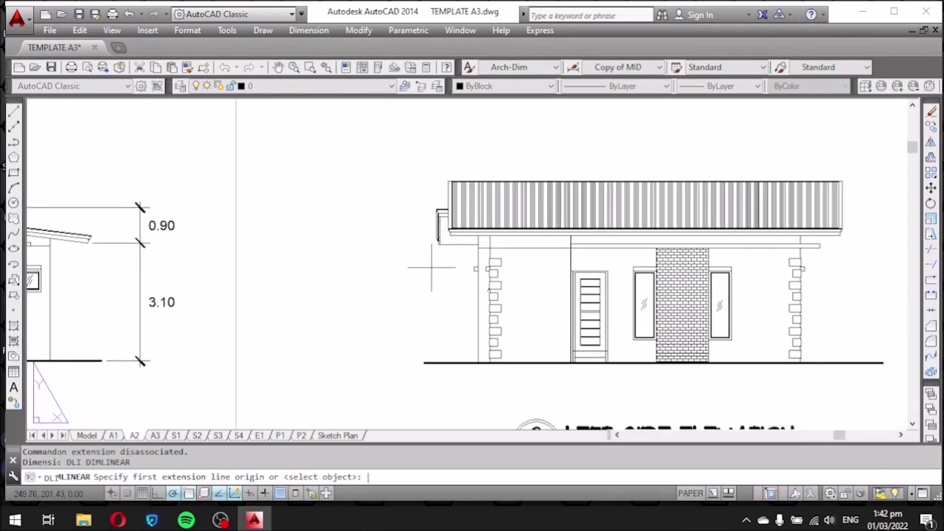
scroll(432, 267, up, 5)
click(453, 212)
scroll(438, 111, down, 5)
click(421, 364)
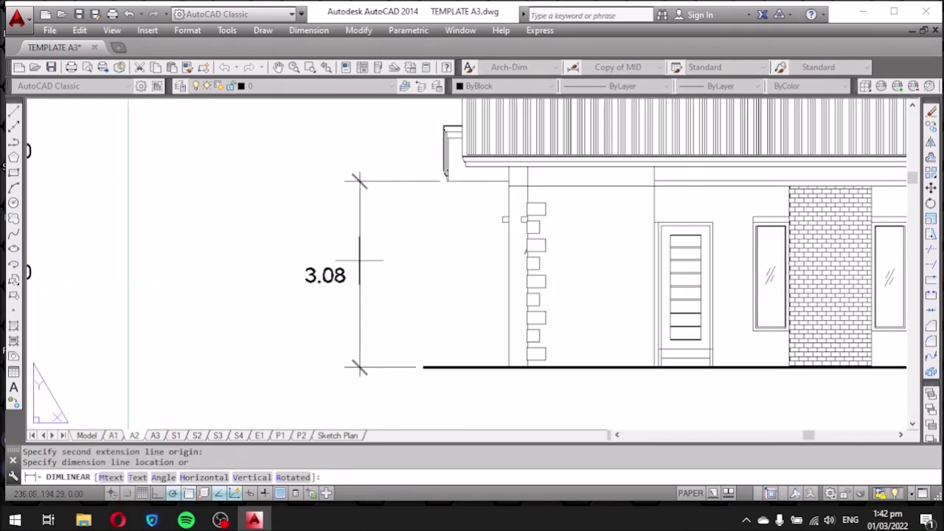
click(348, 274)
Add the 0.93 roof height dimension on the left-side elevation.
scroll(413, 310, up, 4)
click(483, 179)
click(496, 401)
click(170, 295)
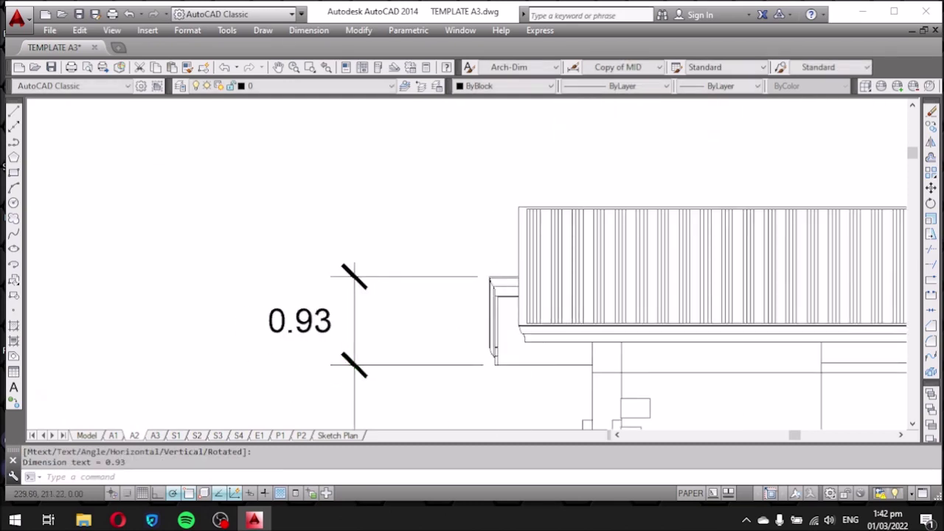
scroll(477, 338, down, 5)
Add the 3.32 wall height and the 1.42 roof-edge dimension above it.
key(Return)
scroll(442, 317, up, 4)
scroll(447, 323, up, 3)
click(448, 323)
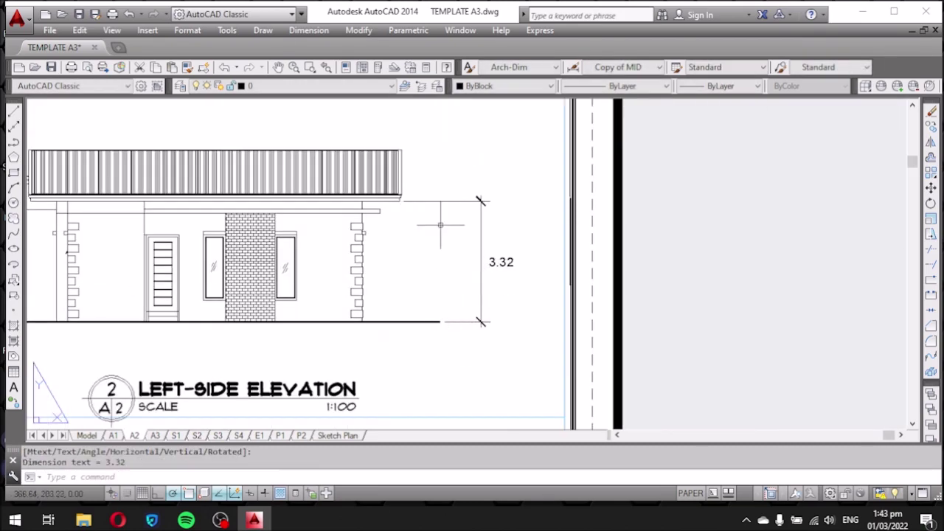
click(506, 263)
key(Return)
click(385, 264)
click(583, 388)
click(622, 317)
scroll(74, 369, up, 5)
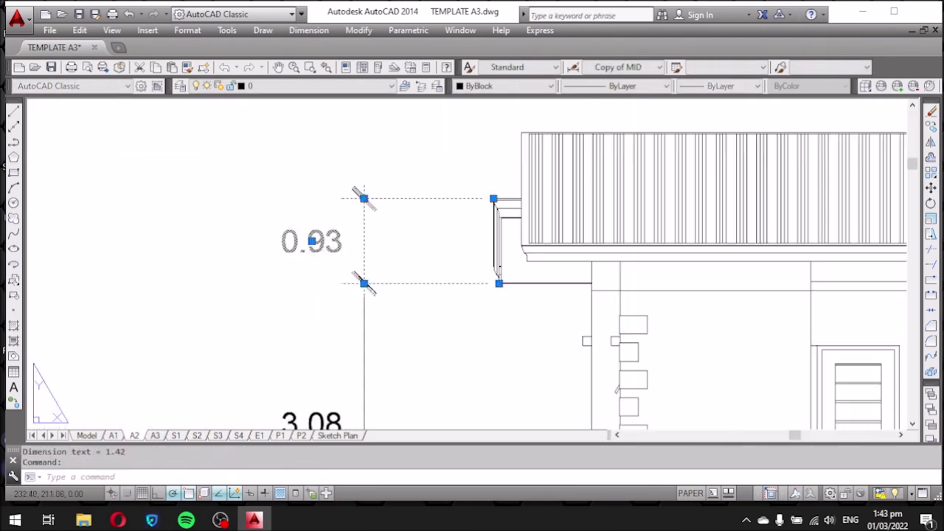
Round the 0.93 height to 0.90 and the 3.08 height to 3.10.
double_click(305, 239)
text(0.90)
click(331, 428)
middle_drag(331, 428, 352, 291)
double_click(358, 284)
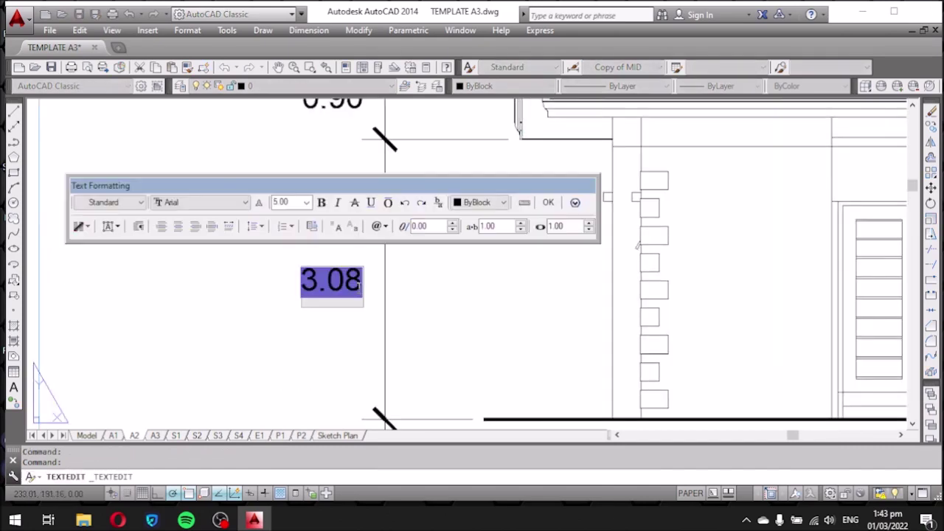
text(3.10)
click(211, 274)
Round the 3.32 height to 3.30 and the 1.42 height to 1.40.
middle_drag(663, 295, 192, 347)
double_click(531, 321)
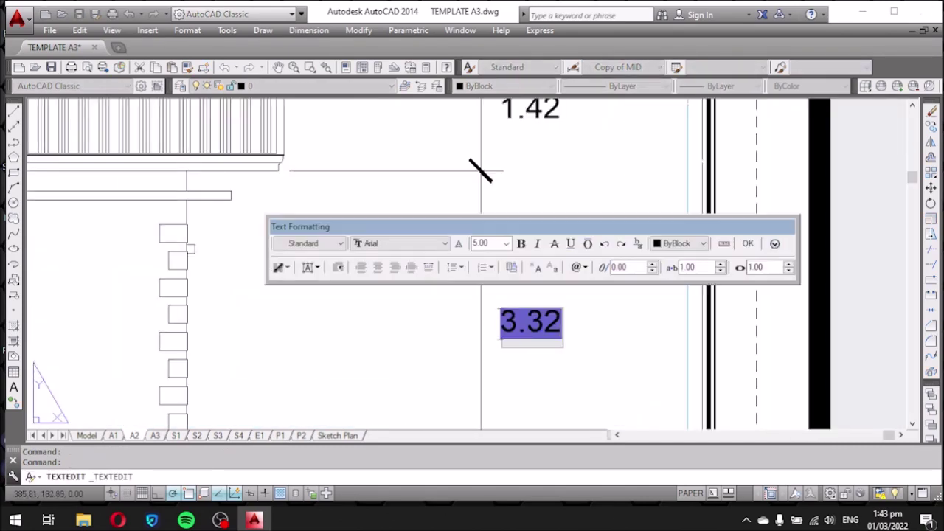
click(588, 358)
middle_drag(588, 358, 564, 460)
double_click(506, 210)
key(BackSpace)
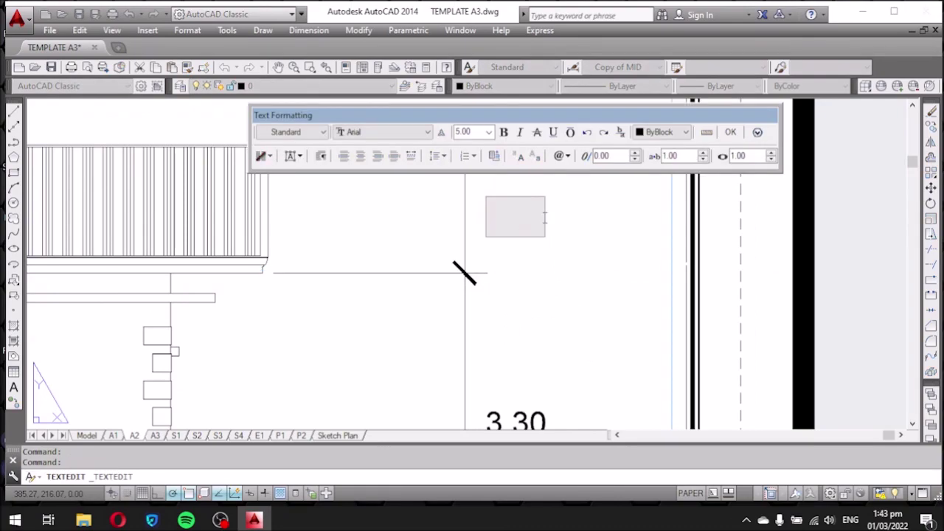
click(501, 222)
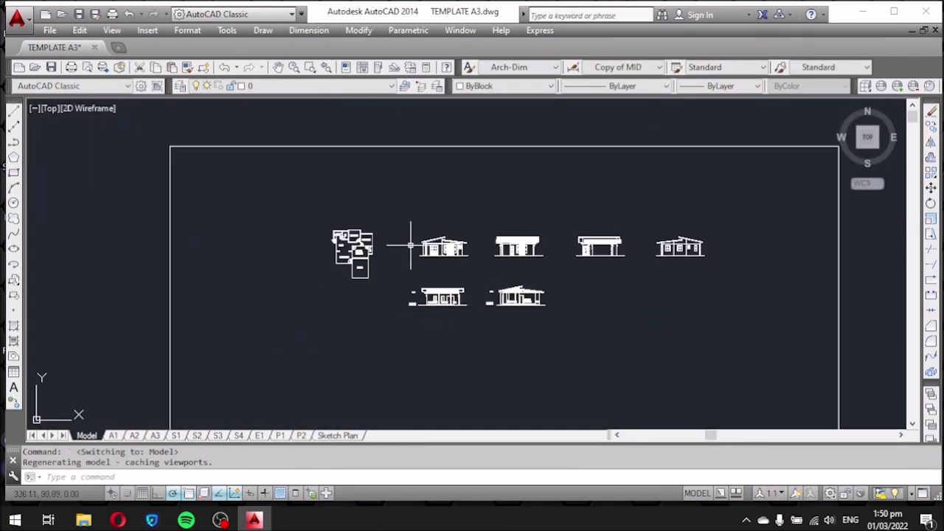
scroll(410, 246, up, 5)
Start a multileader from the wall to a landing above the roof.
click(309, 30)
click(352, 270)
scroll(430, 341, up, 1)
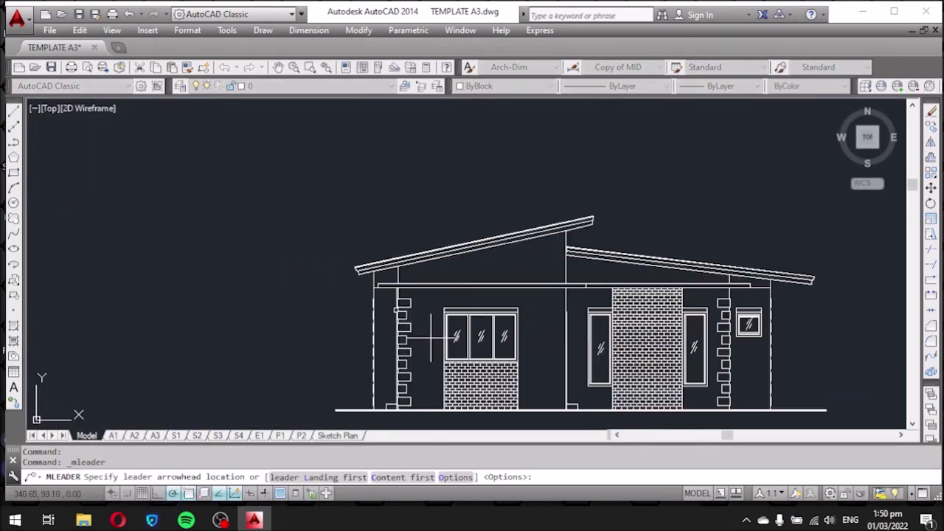
click(429, 341)
click(428, 166)
Set the leader note to Arch-Dim style, height 2.00, and Arial CE font.
click(219, 78)
click(177, 89)
click(385, 78)
click(370, 99)
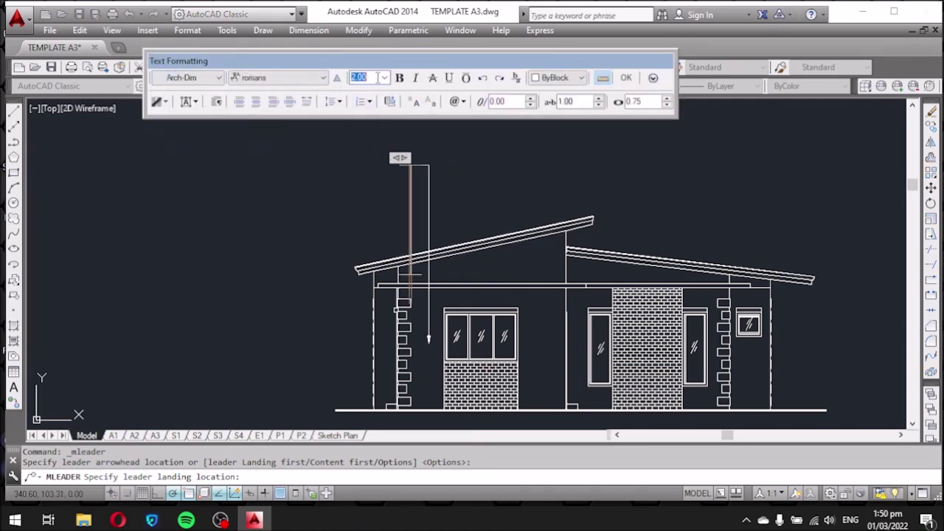
click(319, 78)
drag(361, 200, 365, 103)
click(279, 222)
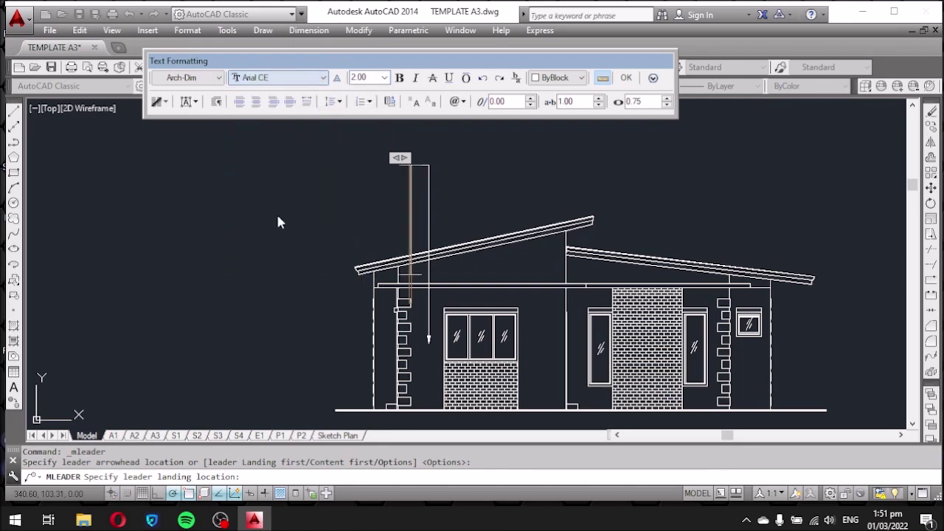
Enter the note text CONC. FINISH at height 0.20 and commit it.
text(CONC. FINISH)
key(ctrl+a)
click(385, 78)
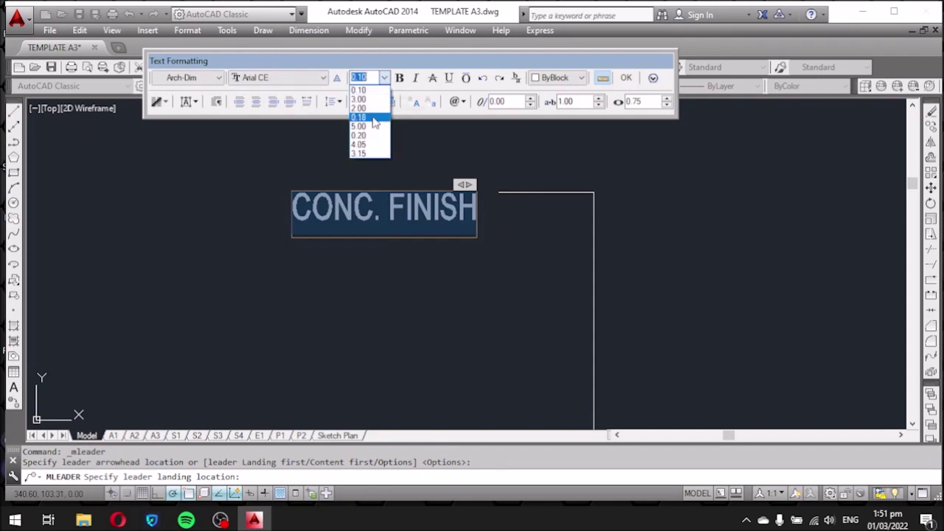
click(360, 129)
click(497, 200)
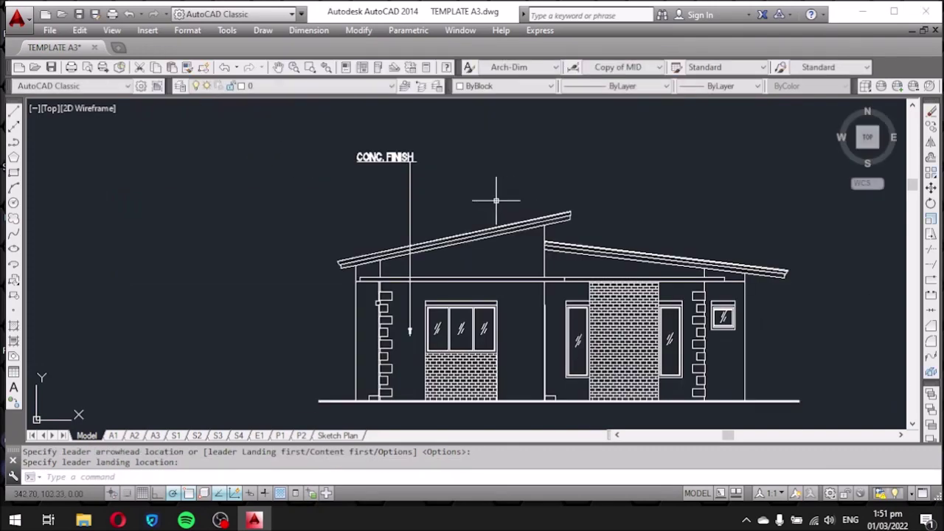
Narrow the CONC. FINISH text width so it wraps onto two lines.
scroll(420, 158, up, 3)
click(401, 177)
click(404, 163)
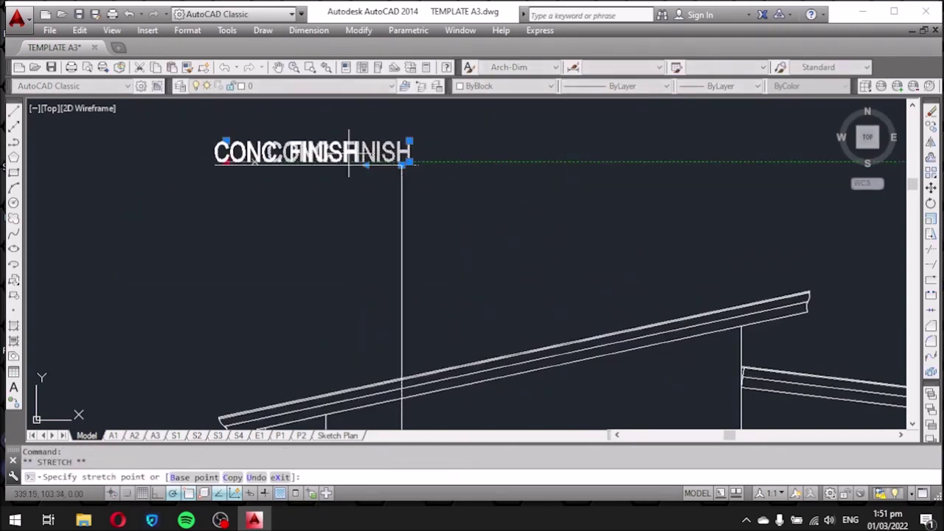
click(359, 162)
click(400, 164)
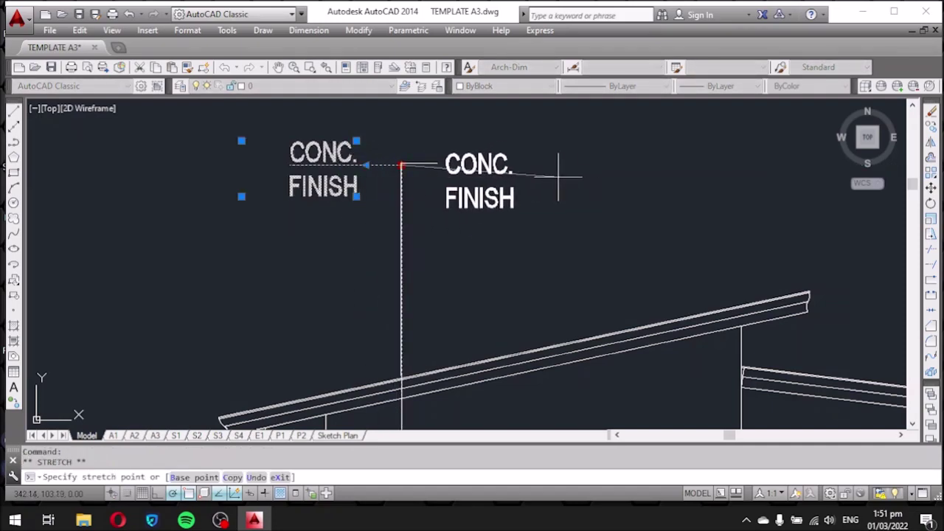
scroll(405, 189, down, 2)
key(Escape)
Reposition the CONC. FINISH note text just above the roof with its grips.
click(397, 129)
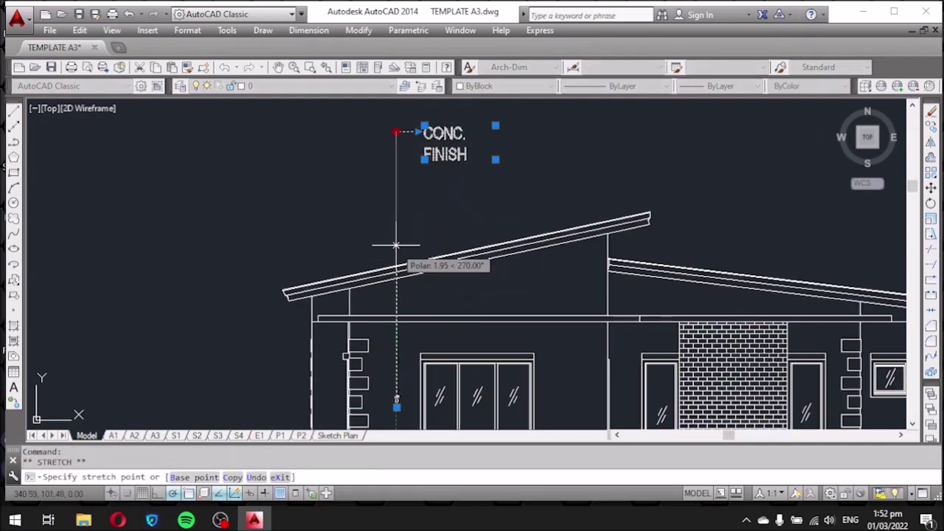
click(396, 116)
click(396, 116)
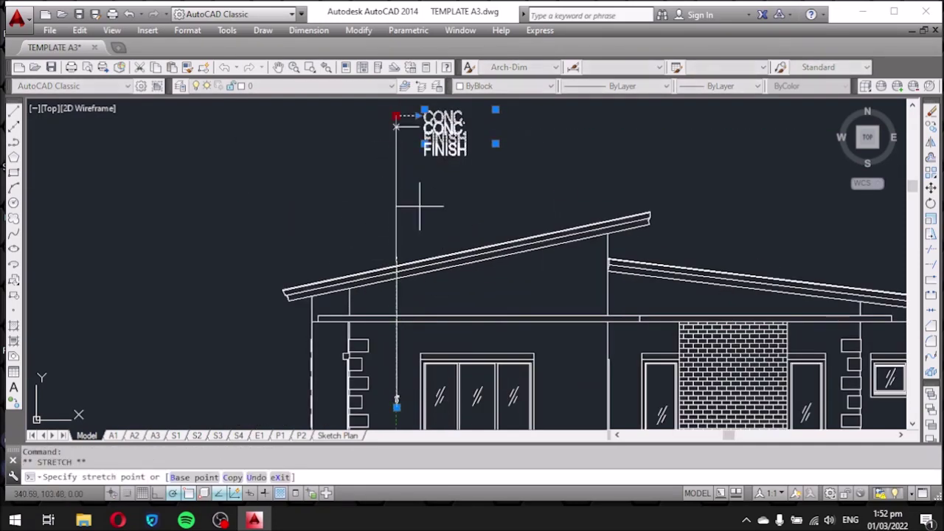
click(396, 169)
scroll(396, 184, up, 1)
click(523, 165)
scroll(543, 164, down, 2)
key(Escape)
Copy the CONC. FINISH leader note to a second spot with COPY.
drag(326, 174, 443, 192)
text(co)
key(Return)
click(332, 335)
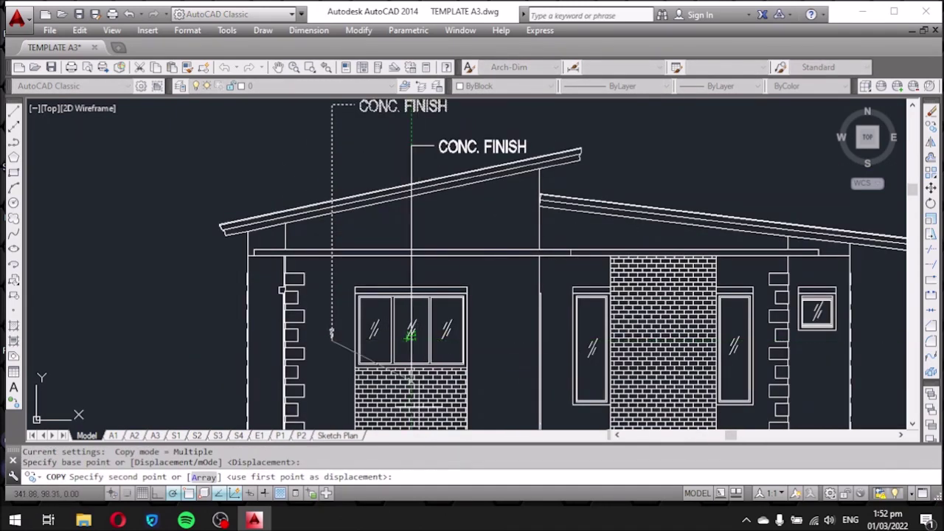
scroll(415, 343, down, 2)
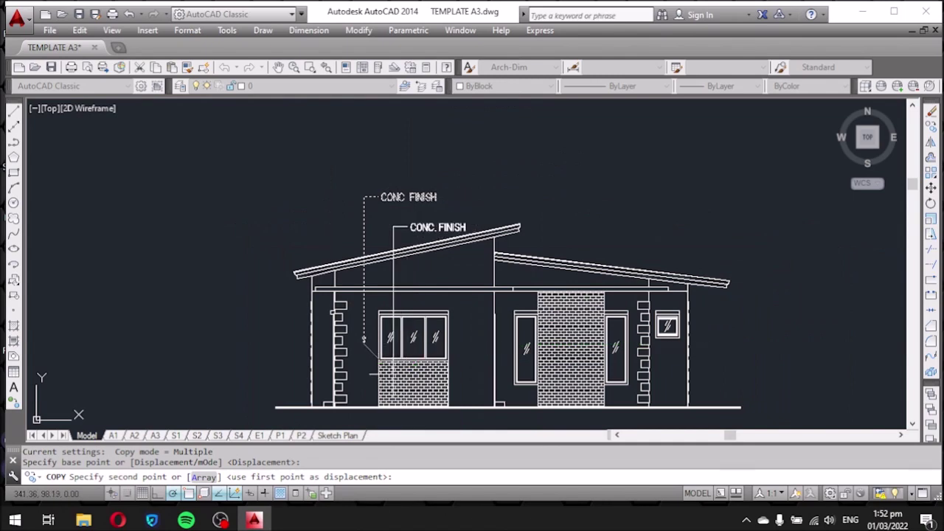
click(391, 367)
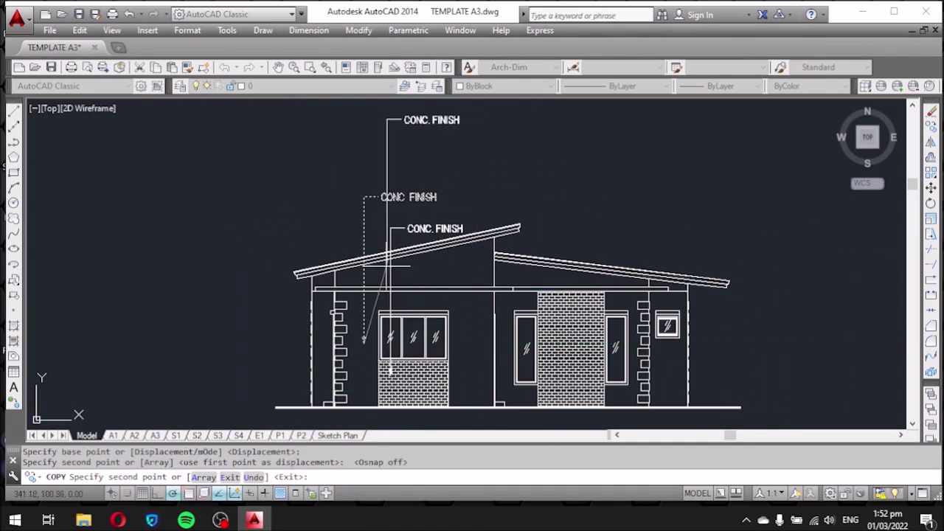
scroll(413, 317, down, 1)
key(Escape)
Open the copied CONC. FINISH note's text for editing.
scroll(398, 222, up, 3)
click(516, 221)
click(441, 225)
scroll(373, 166, down, 3)
key(Escape)
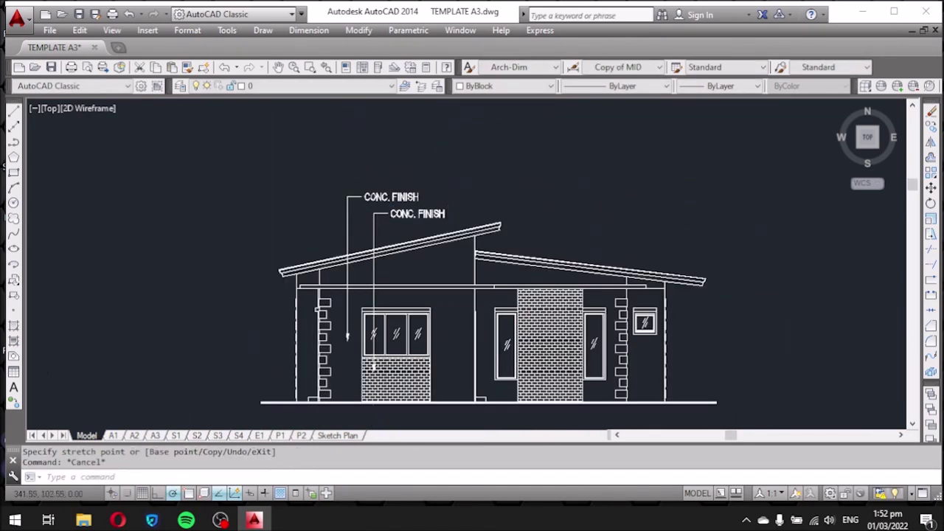
scroll(392, 238, up, 3)
double_click(402, 242)
Retype the copied note as BRICK CLADDING.
text(BRICK)
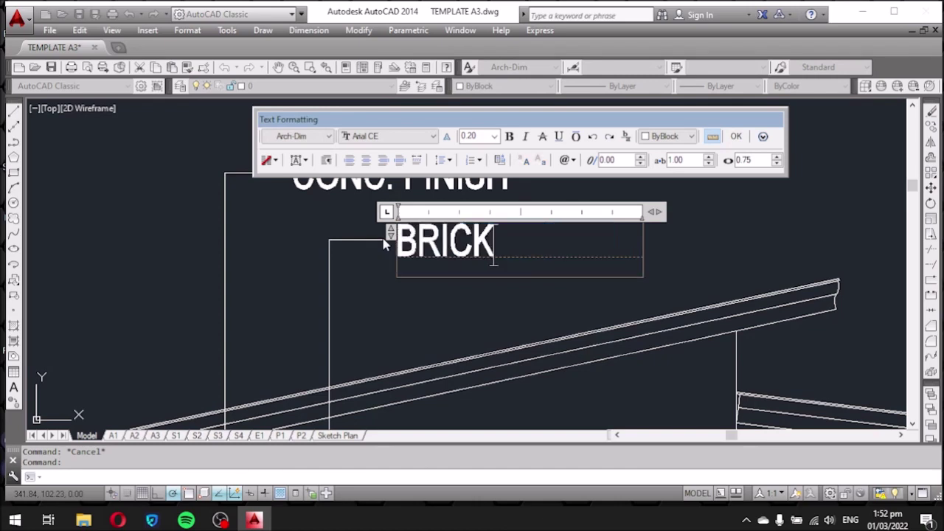
text(ING)
click(383, 245)
scroll(399, 207, down, 3)
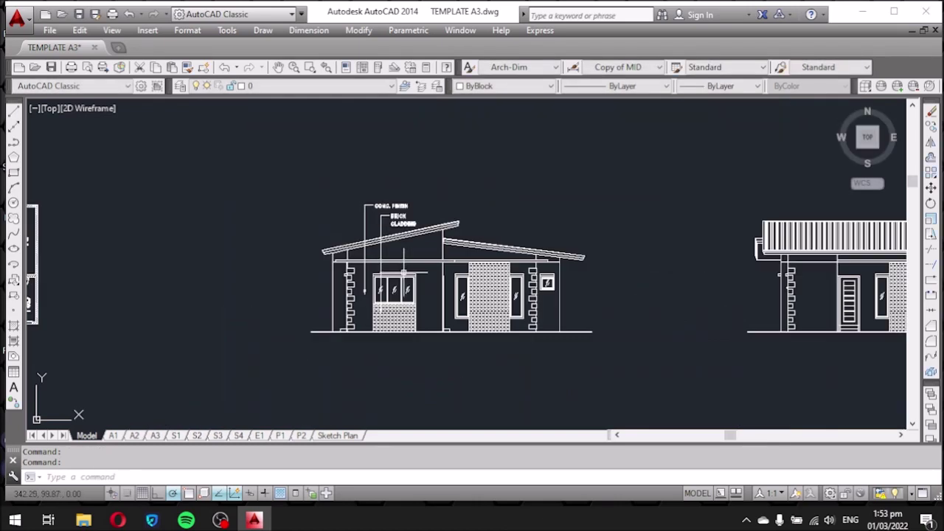
scroll(399, 194, up, 3)
Copy the BRICK CLADDING leader up and to the right.
text(co)
key(Return)
click(380, 247)
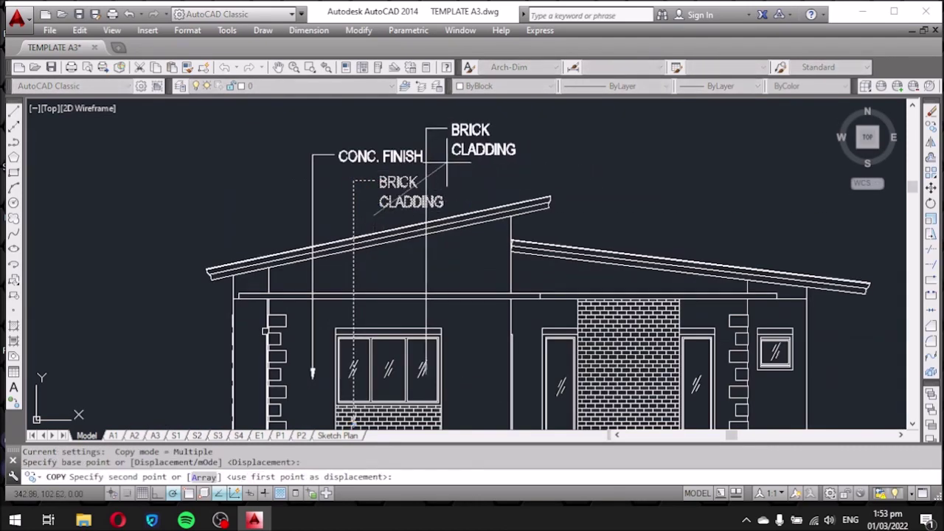
click(451, 193)
key(Escape)
scroll(489, 158, up, 2)
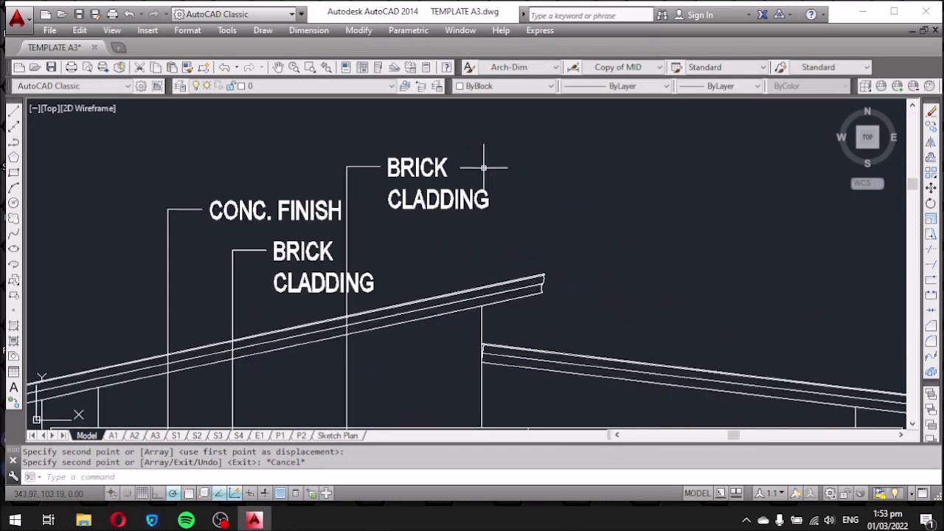
Change the upper copy's text to two lines: STEEL FRAMED / GLASS WINDOWS.
double_click(458, 177)
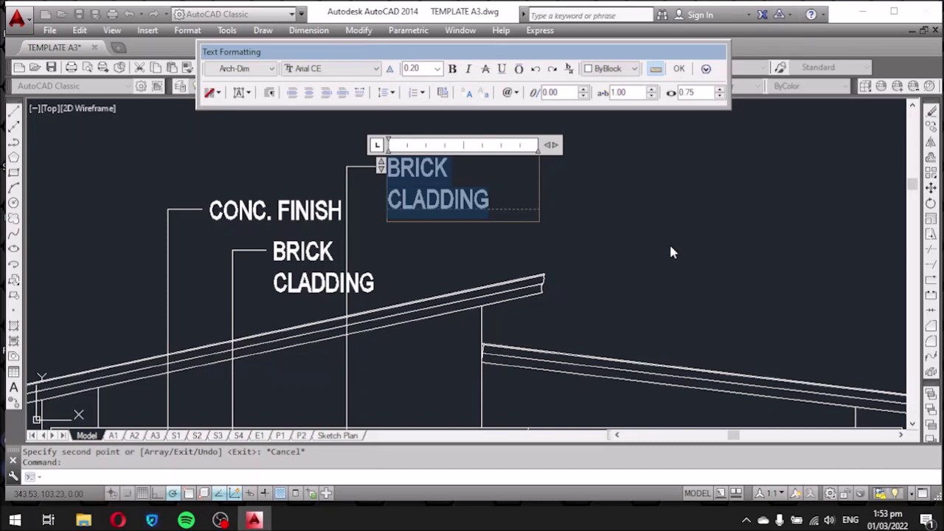
text(STEEL FRAMED)
key(Return)
text(FL)
key(BackSpace)
key(BackSpace)
key(BackSpace)
key(Return)
text(GLASS WINDOWS)
drag(559, 144, 604, 145)
click(320, 157)
Copy the STEEL FRAMED GLASS WINDOWS note to two more window positions.
scroll(321, 157, down, 3)
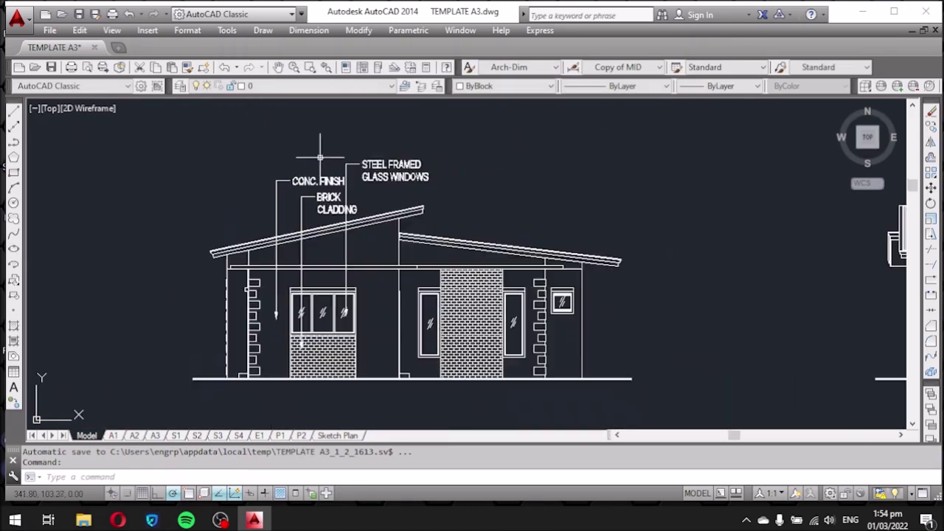
scroll(320, 157, up, 2)
click(362, 156)
text(co)
key(Return)
click(288, 381)
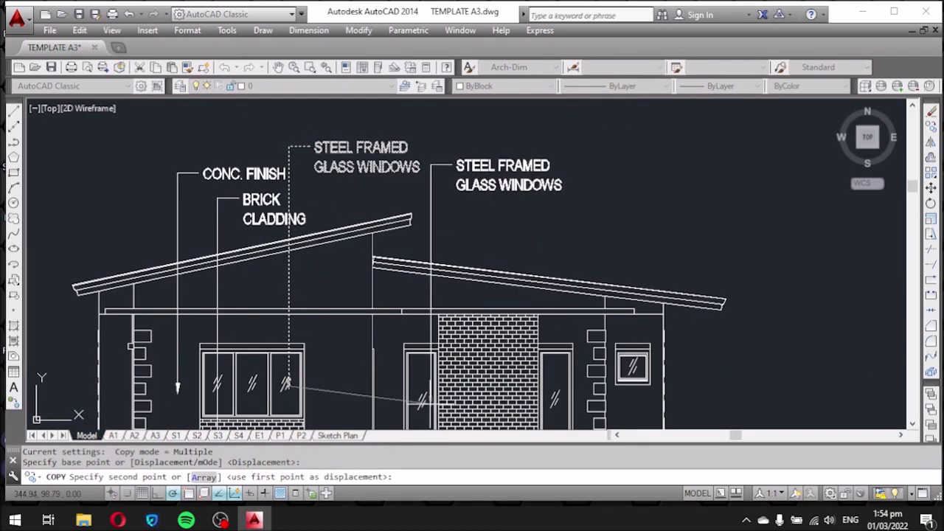
click(422, 382)
click(556, 382)
key(Escape)
Lower one window note's landing and insert a new line after STEEL FRAMED.
click(633, 127)
scroll(626, 225, up, 2)
click(495, 200)
double_click(611, 215)
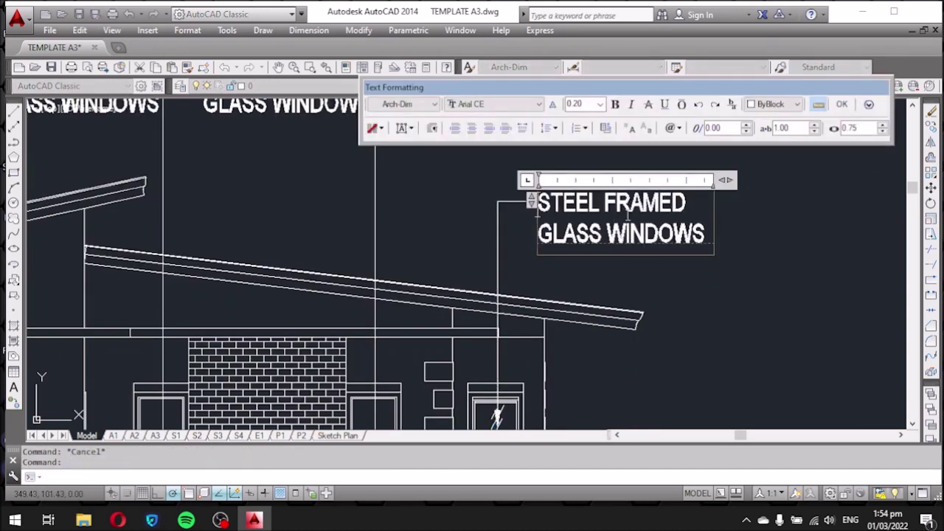
click(689, 206)
key(Return)
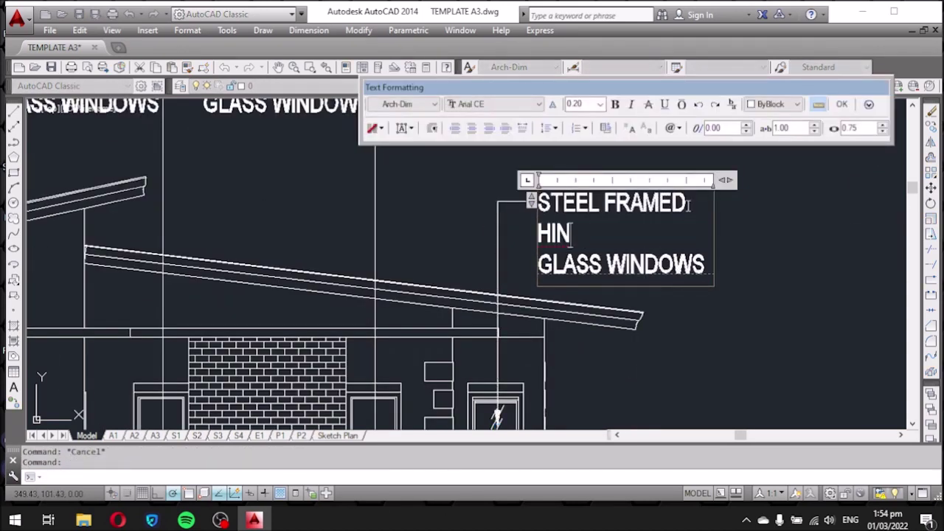
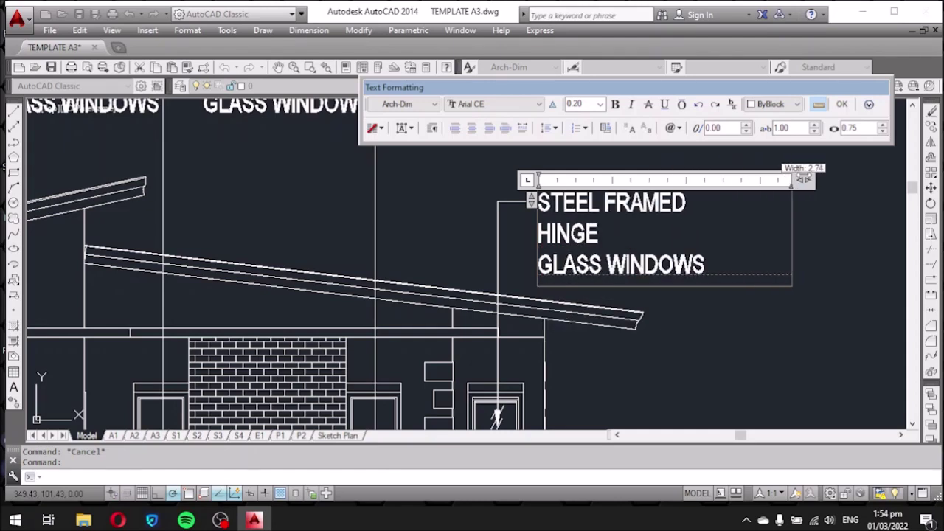
Join HINGE and GLASS onto one line in the hinge window label.
key(Right)
key(BackSpace)
click(727, 281)
Make the neighbouring glass windows label text italic.
drag(640, 269, 539, 200)
click(623, 104)
click(833, 104)
middle_drag(465, 91, 491, 247)
double_click(491, 247)
click(541, 131)
key(Escape)
click(495, 263)
Try repositioning the middle glass windows label, then cancel the grip edit.
click(573, 67)
key(Escape)
scroll(308, 249, up, 2)
click(399, 243)
click(391, 194)
scroll(322, 273, down, 4)
scroll(391, 234, down, 2)
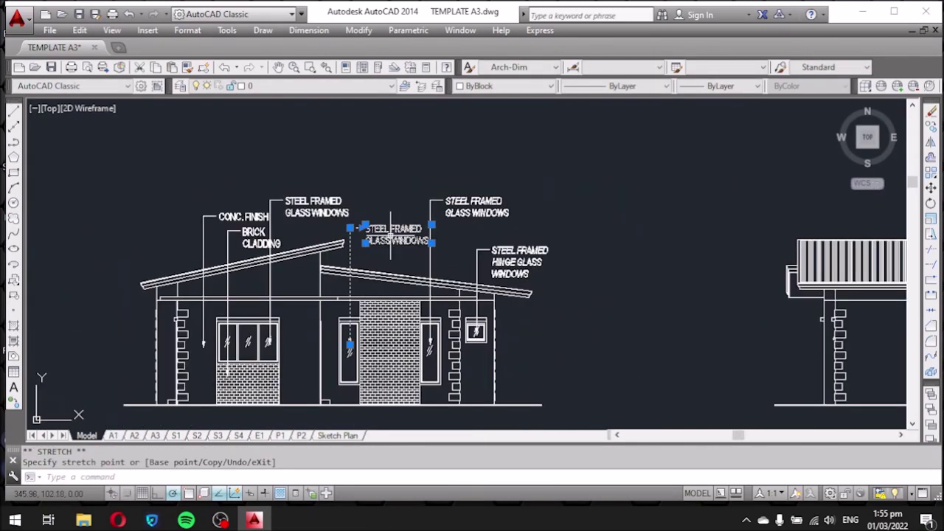
key(Escape)
scroll(395, 235, up, 2)
scroll(362, 230, down, 2)
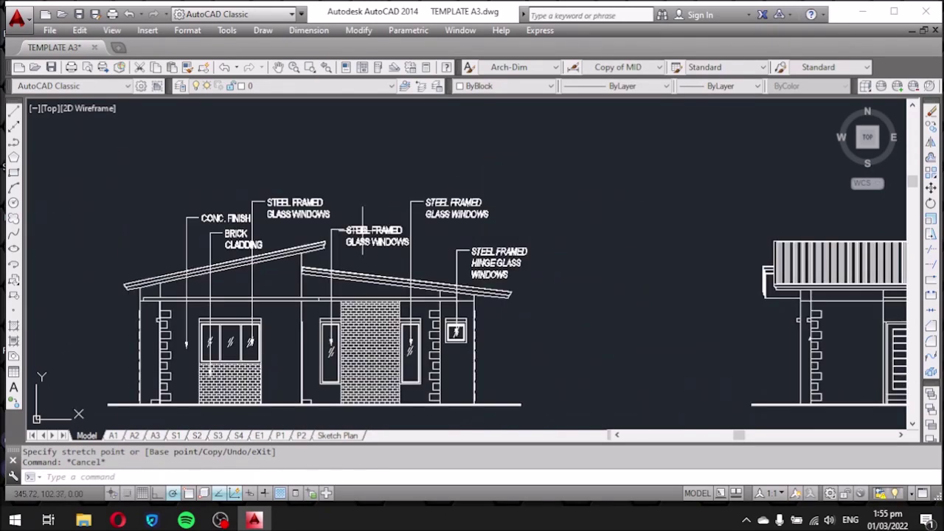
scroll(222, 236, up, 2)
Change the brick label to read BRICK WALL CLADDING.
double_click(271, 232)
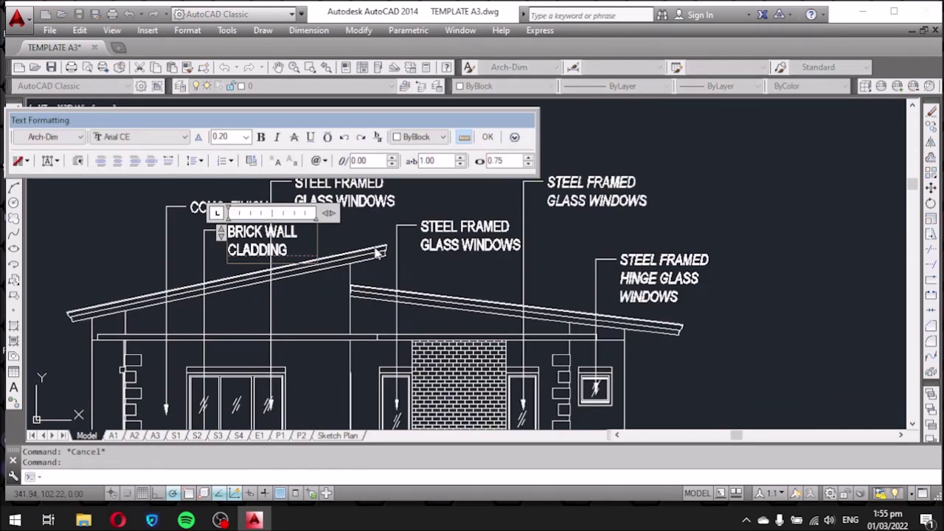
click(378, 253)
scroll(315, 337, up, 1)
scroll(322, 349, down, 3)
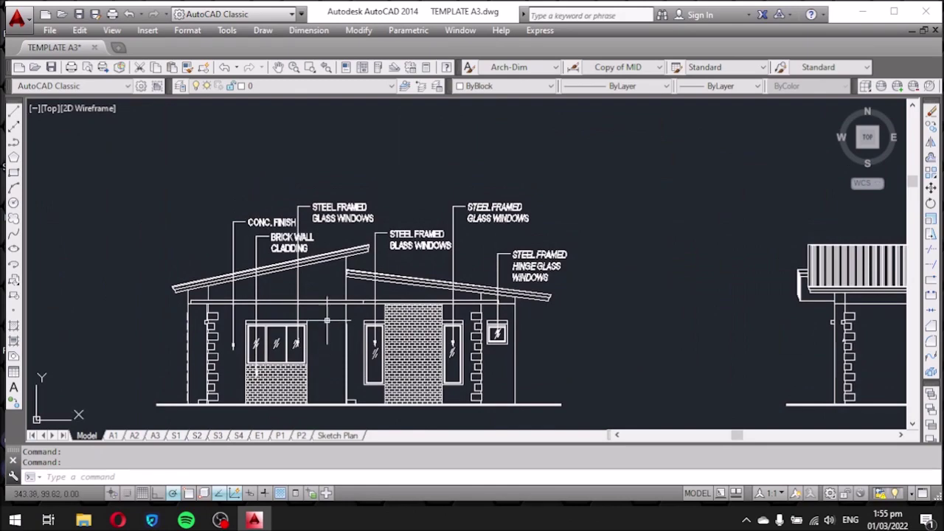
scroll(335, 210, up, 4)
scroll(310, 222, down, 3)
scroll(280, 221, down, 2)
scroll(235, 227, up, 3)
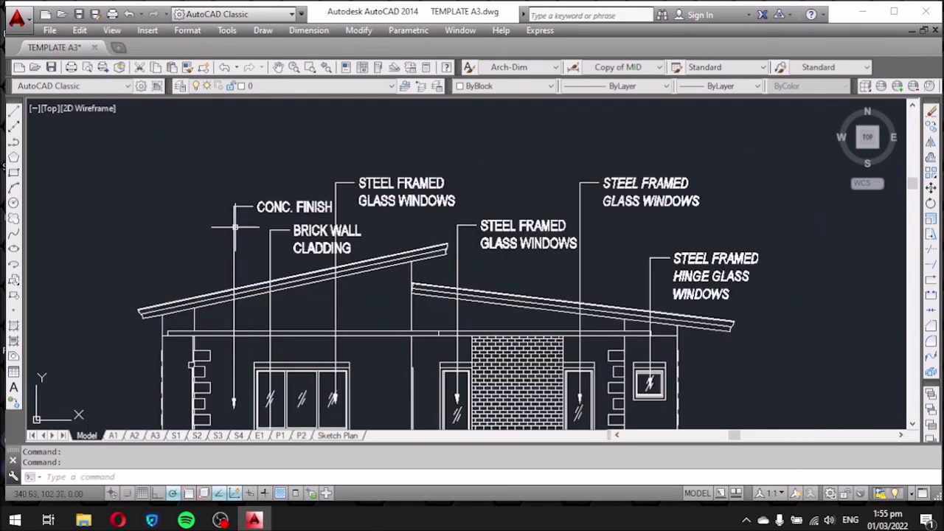
click(235, 234)
Change the CONC. FINISH label to read CONCRETE FINISH.
click(235, 188)
key(Escape)
double_click(294, 161)
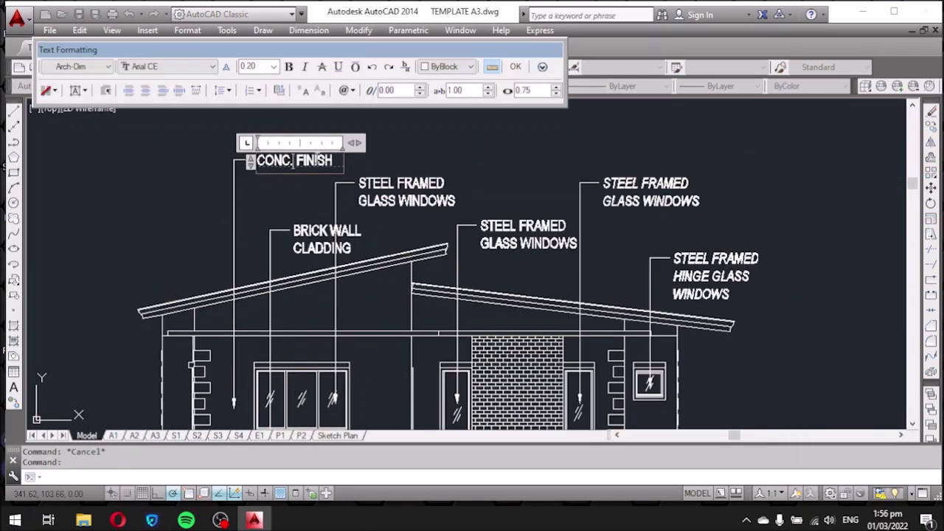
text(RETE)
click(246, 195)
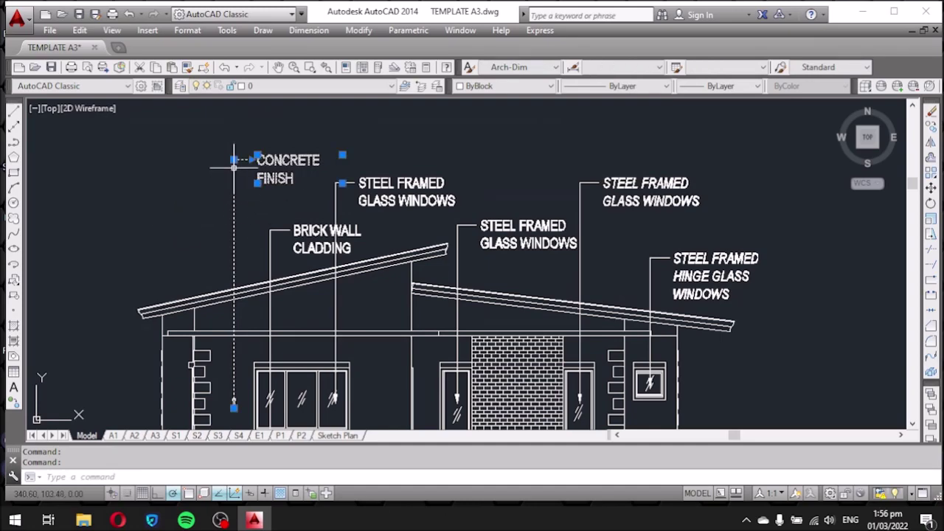
click(233, 167)
scroll(234, 170, down, 2)
scroll(214, 177, down, 2)
key(Escape)
scroll(194, 179, up, 2)
Copy the CONCRETE FINISH leader onto the flat-roof side elevation.
drag(163, 225, 221, 196)
text(co)
key(Return)
click(163, 342)
middle_drag(516, 345, 253, 326)
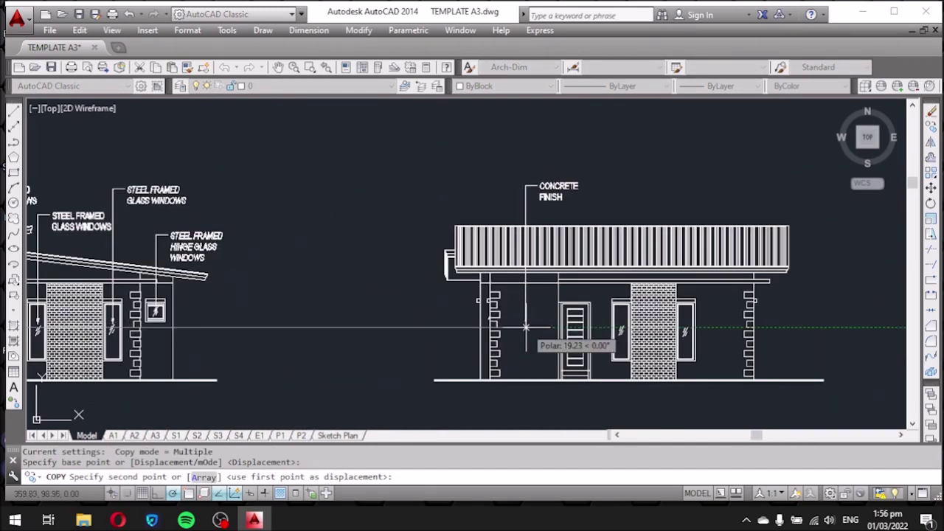
click(525, 327)
key(Escape)
middle_drag(413, 332, 519, 327)
Copy a glass windows label onto the side elevation.
click(185, 216)
text(co)
key(Return)
click(278, 319)
click(727, 323)
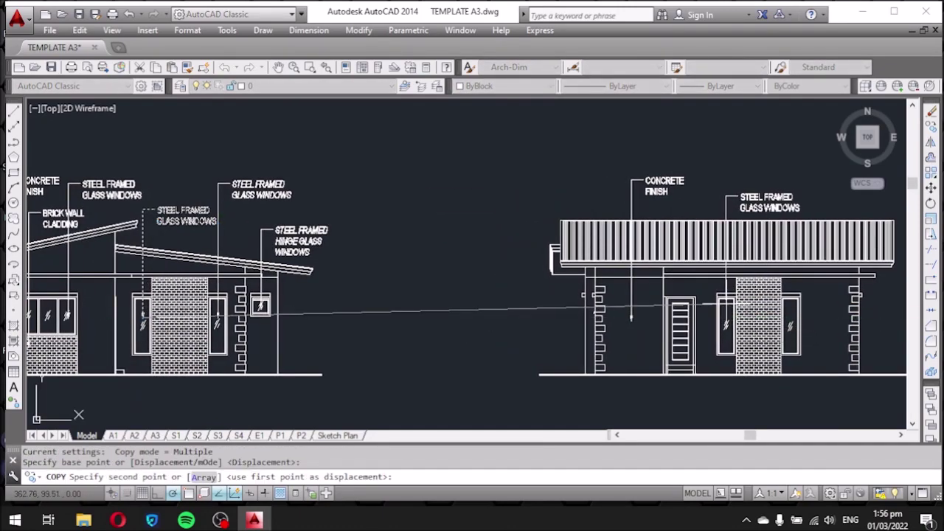
scroll(823, 266, up, 2)
scroll(822, 266, up, 2)
key(Escape)
Adjust the copied label's end point and start a further copy, then cancel it.
click(564, 324)
click(565, 366)
scroll(565, 367, down, 2)
key(Escape)
text(co)
key(Return)
click(560, 359)
key(Escape)
scroll(487, 372, down, 2)
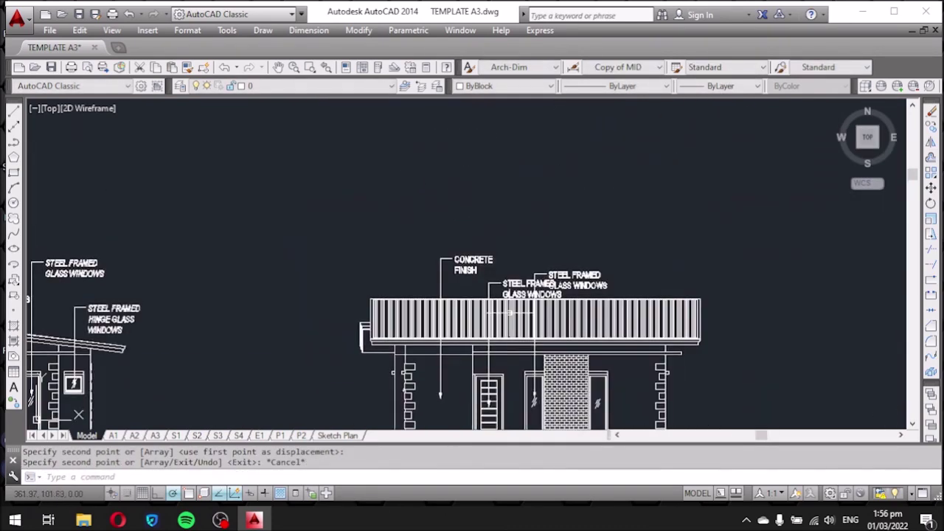
scroll(511, 278, up, 4)
Move the right-hand label on the side elevation with the M command.
click(723, 274)
click(657, 253)
key(Escape)
scroll(693, 275, down, 2)
text(m)
key(Return)
click(686, 263)
scroll(608, 254, up, 2)
Change the copied label to read MAHOGANY PANEL DOOR.
double_click(607, 254)
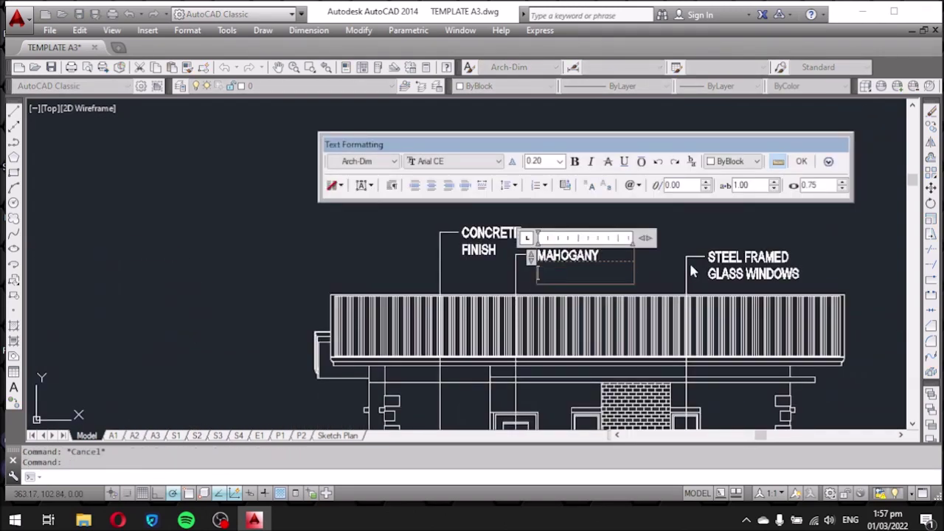
text(PANEL DOOR)
click(441, 274)
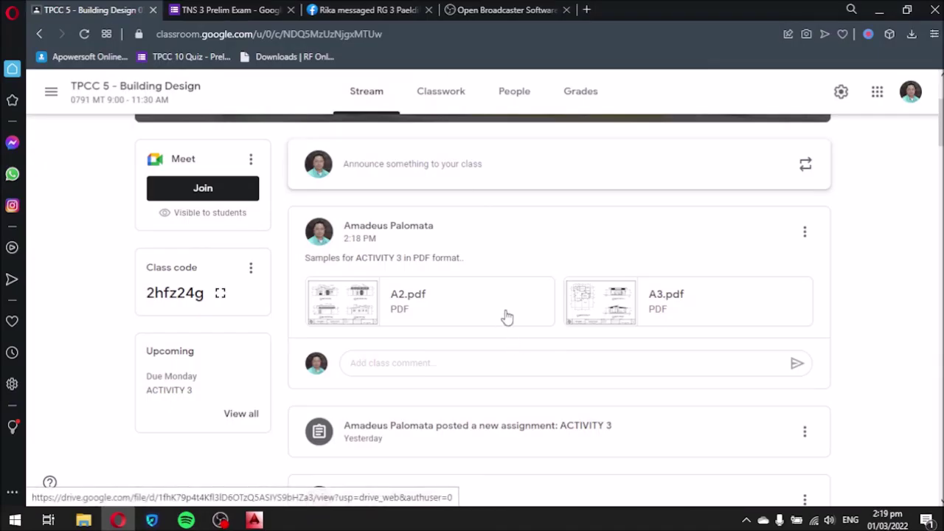
click(253, 520)
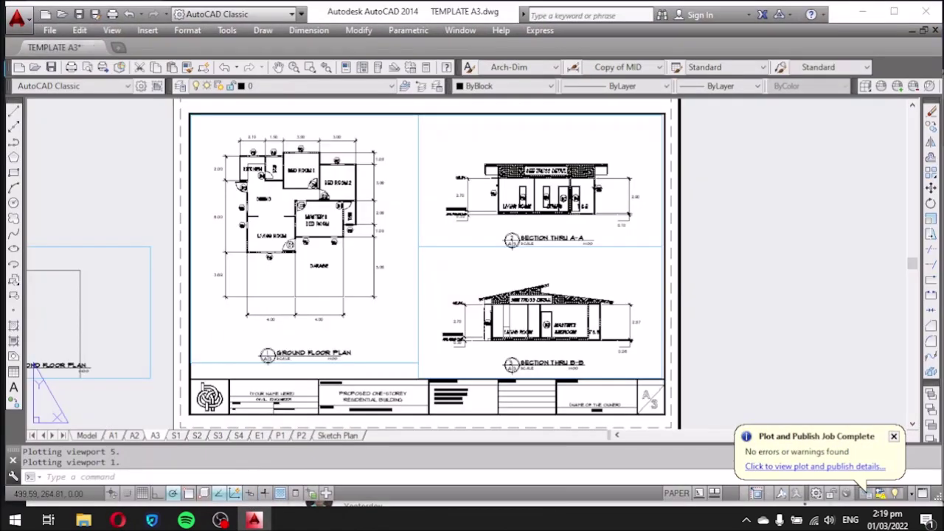
Go to the A2 sheet and zoom into the front elevation's finish and window labels.
scroll(237, 289, up, 3)
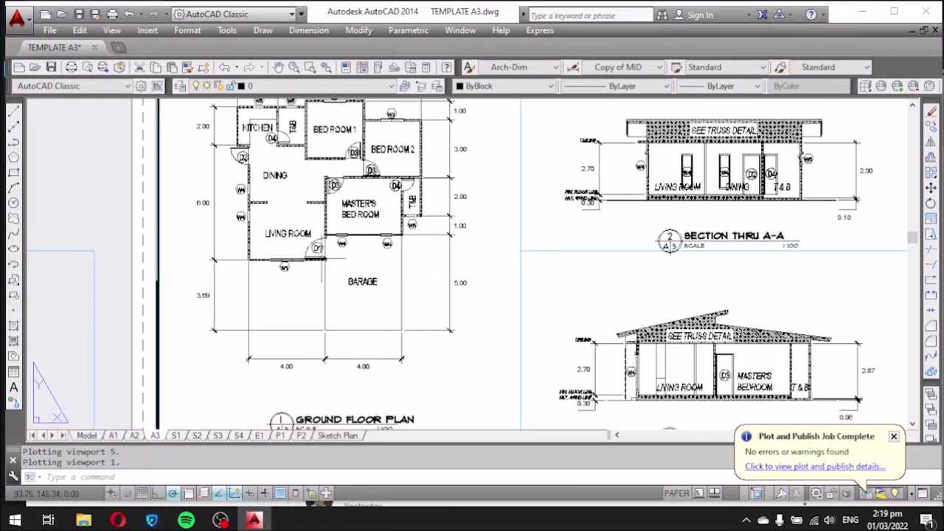
scroll(444, 264, down, 4)
scroll(341, 294, up, 4)
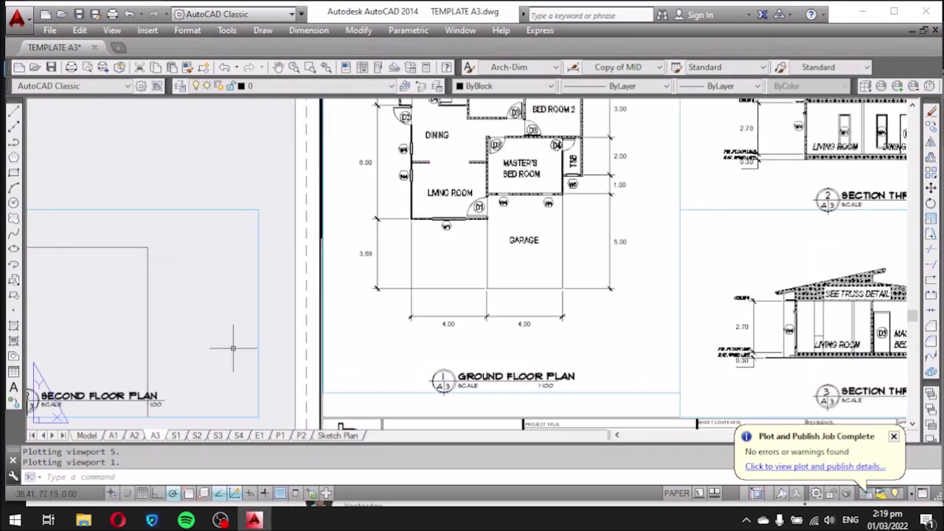
click(134, 436)
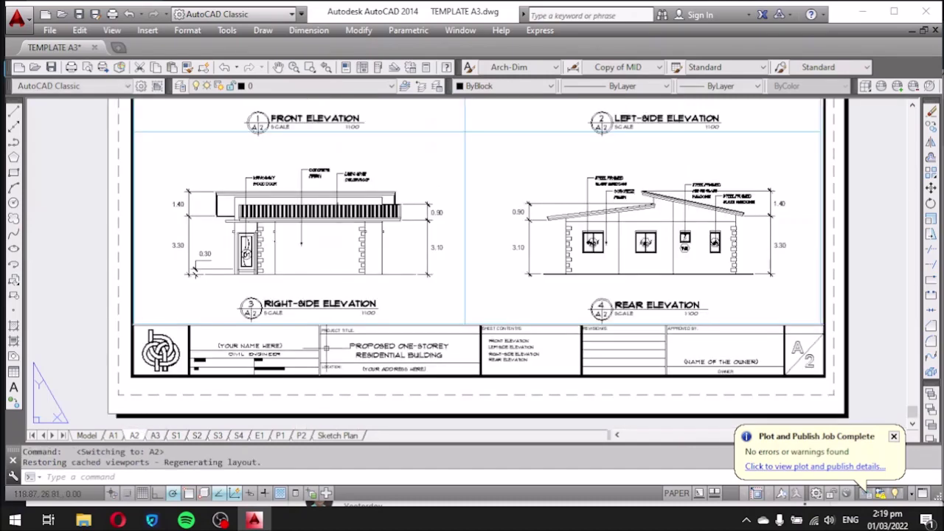
scroll(326, 346, down, 3)
scroll(315, 398, up, 3)
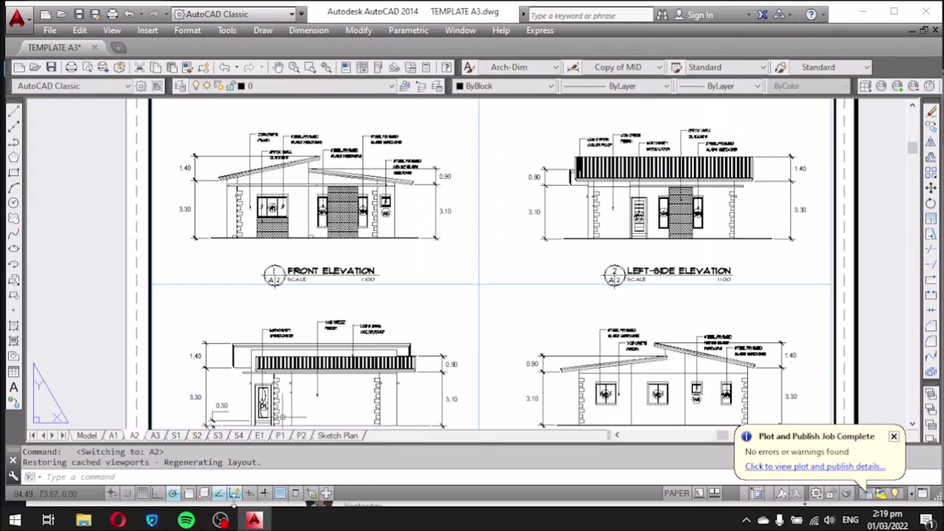
scroll(290, 152, up, 5)
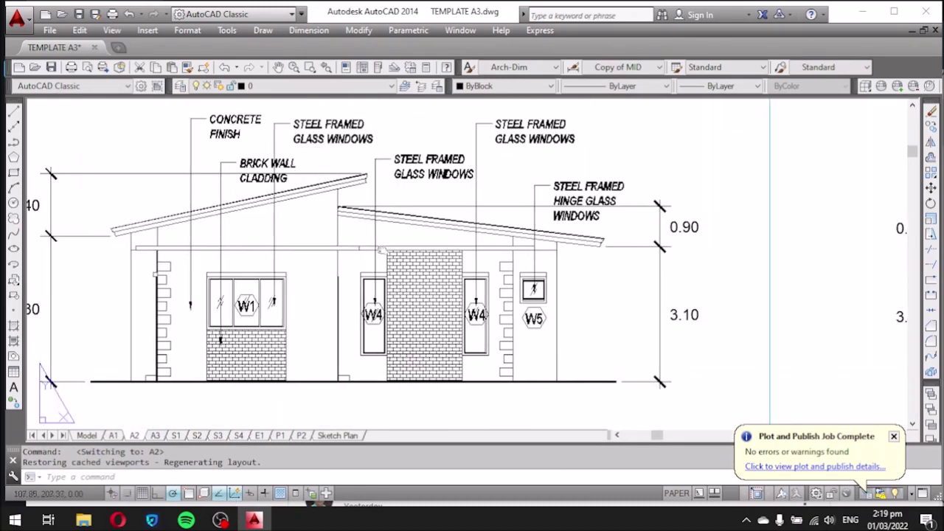
scroll(440, 263, down, 1)
middle_drag(437, 263, 385, 281)
scroll(315, 312, up, 2)
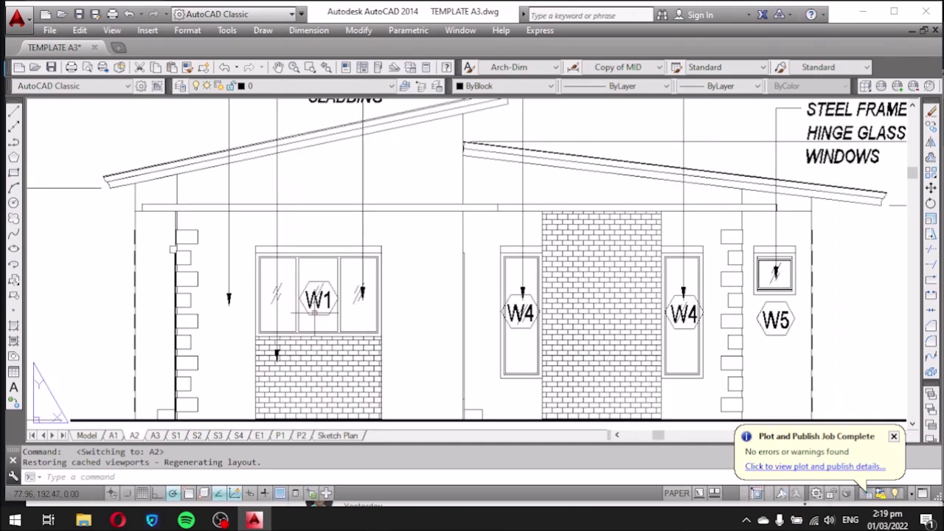
scroll(319, 314, down, 2)
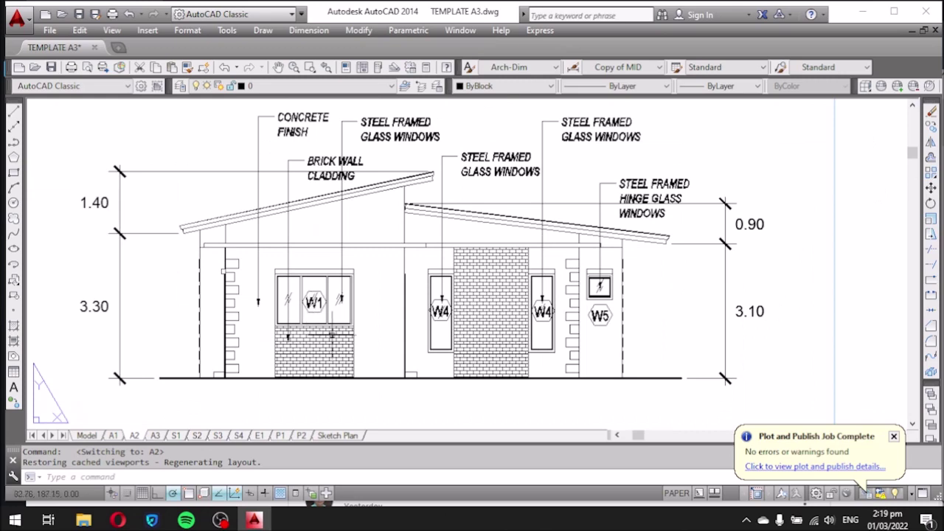
Return to model space and centre the floor plan on the living room.
click(90, 436)
middle_drag(363, 324, 477, 344)
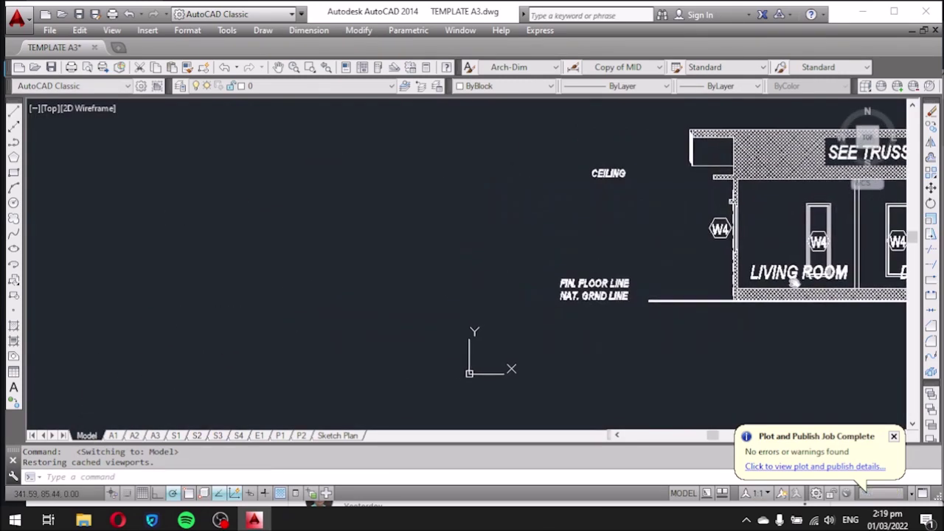
scroll(707, 317, down, 3)
middle_drag(529, 241, 527, 333)
scroll(405, 163, up, 2)
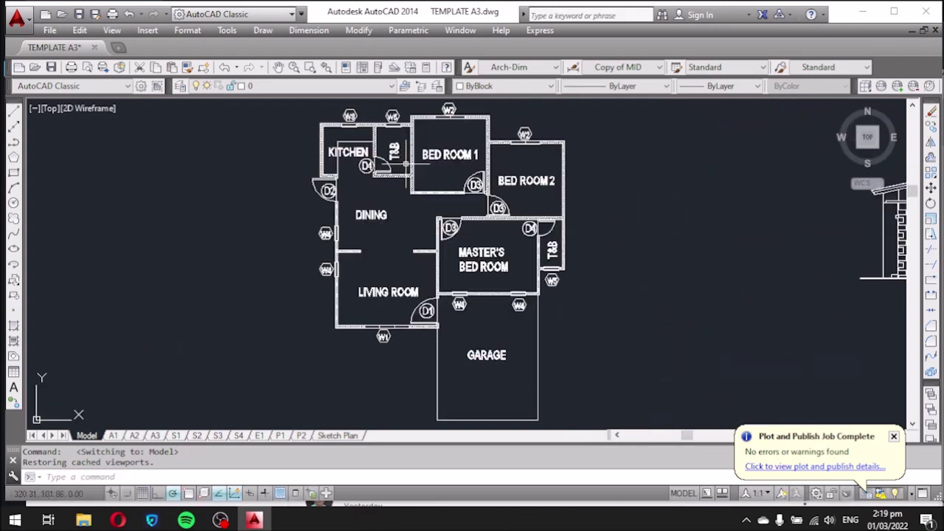
scroll(428, 189, up, 3)
scroll(428, 207, down, 2)
middle_drag(436, 249, 420, 196)
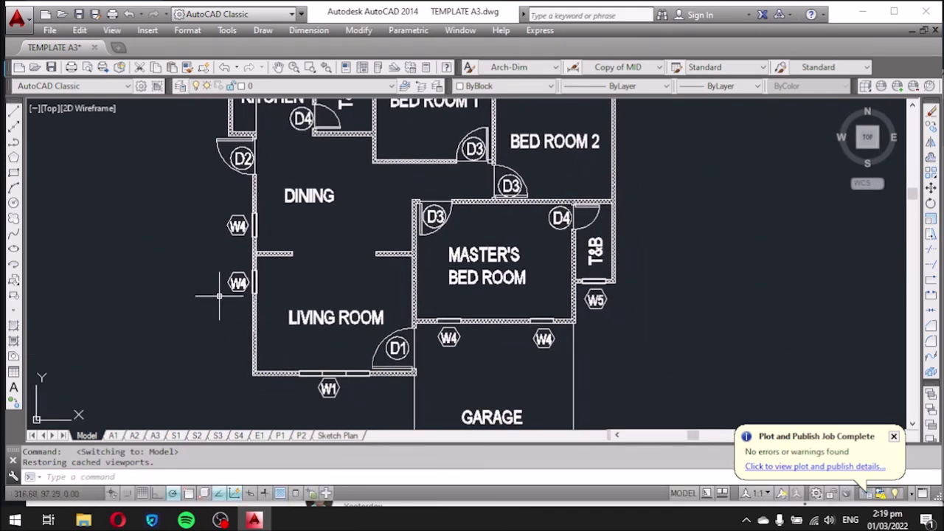
scroll(365, 383, up, 2)
middle_drag(371, 384, 365, 368)
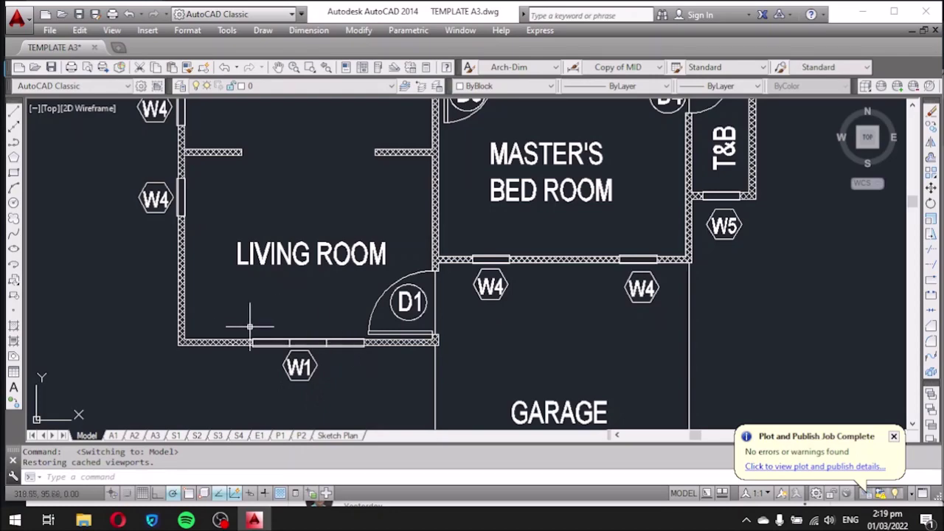
Look over the bedrooms, Living Room, D1 and W1 tags, then pan to the elevations.
mouse_move(366, 371)
middle_down()
mouse_move(419, 299)
mouse_move(413, 318)
middle_up()
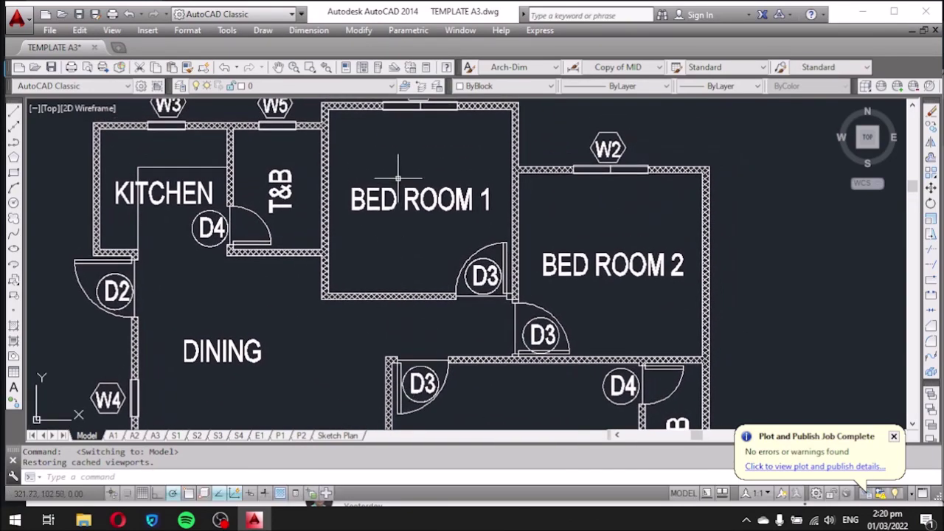
middle_drag(395, 195, 377, 252)
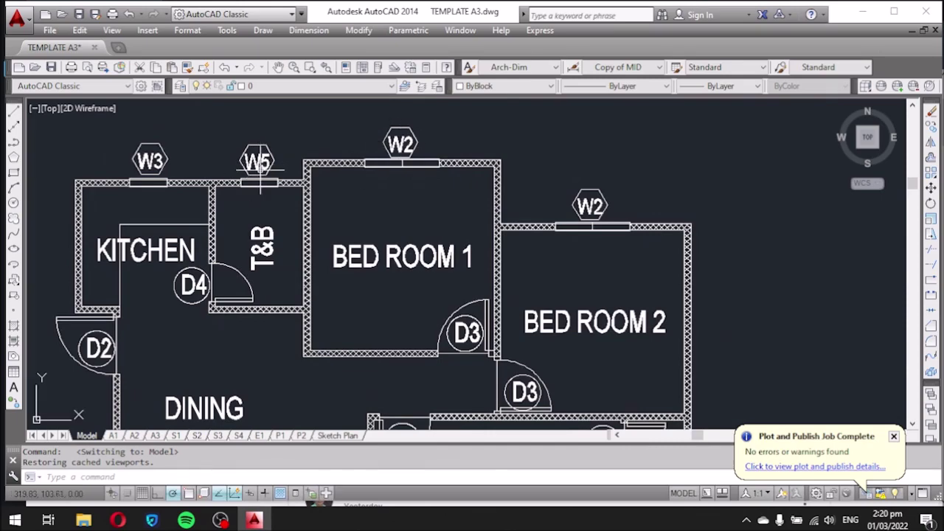
middle_drag(260, 169, 284, 196)
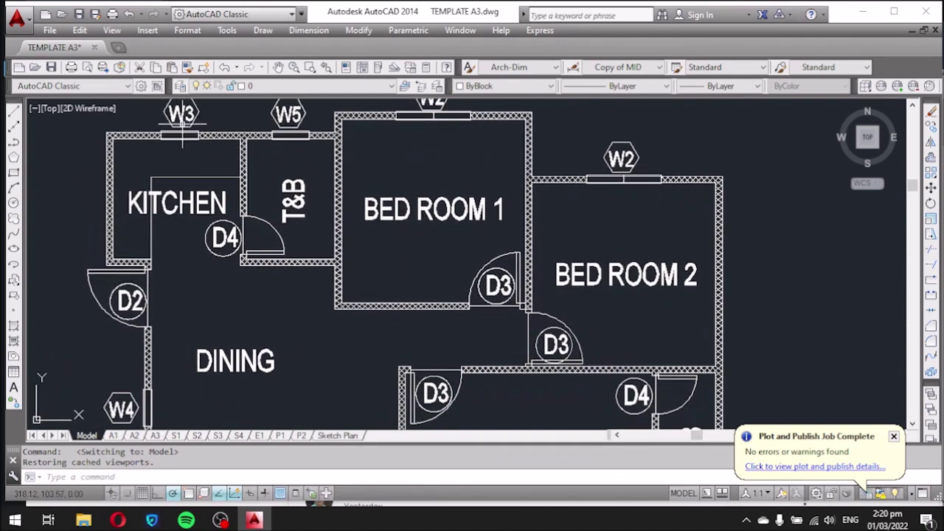
middle_drag(211, 302, 268, 197)
middle_drag(253, 305, 269, 223)
middle_drag(332, 352, 247, 316)
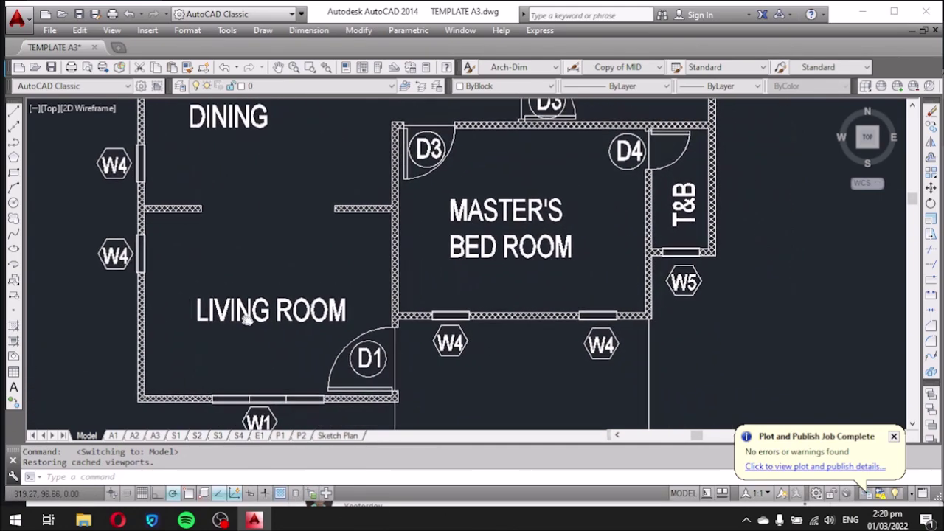
scroll(231, 270, down, 2)
scroll(259, 232, down, 1)
scroll(278, 290, up, 3)
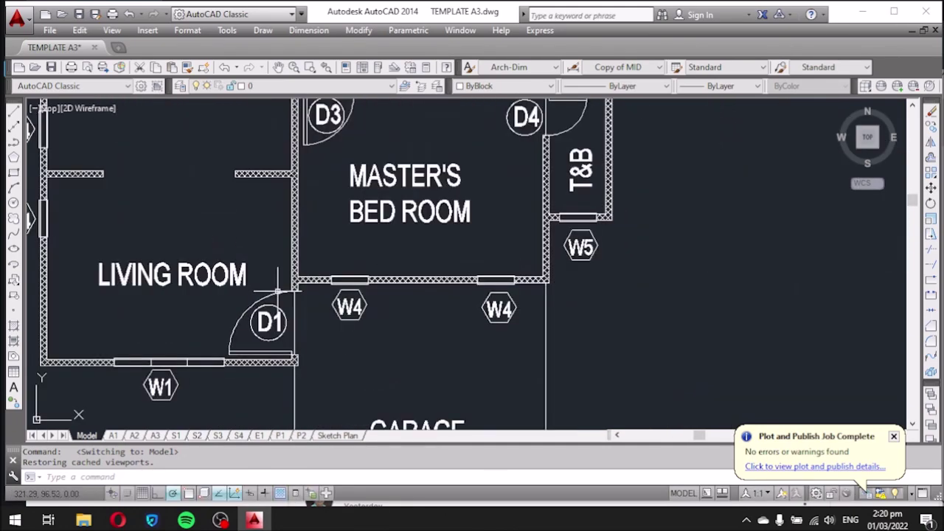
scroll(276, 295, down, 2)
middle_drag(625, 320, 148, 293)
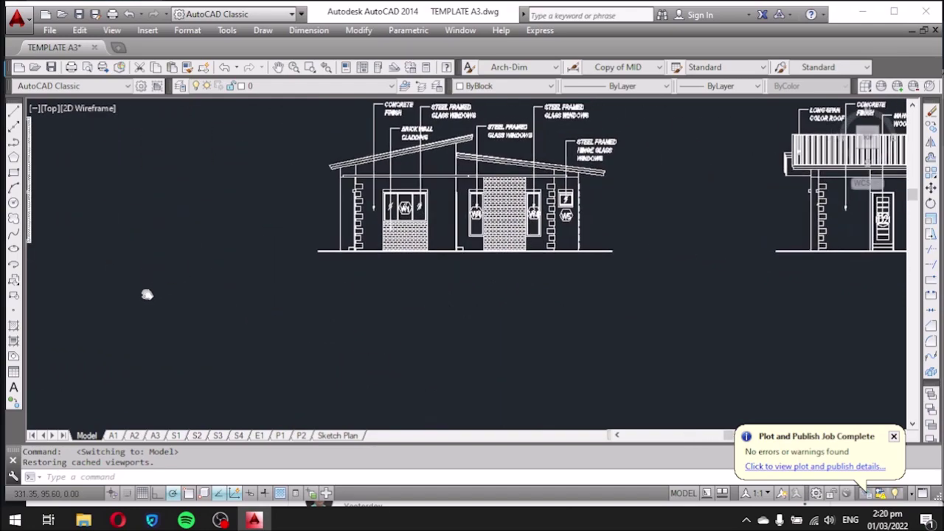
Zoom into the front elevation, checking windows W4 and W5 and door D2.
scroll(431, 214, up, 1)
scroll(431, 214, up, 3)
middle_drag(457, 236, 422, 268)
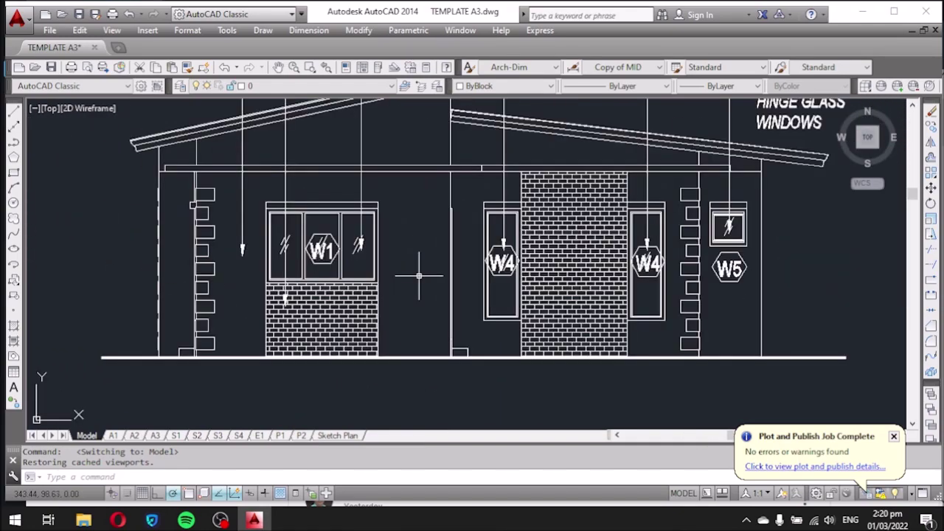
scroll(468, 277, up, 2)
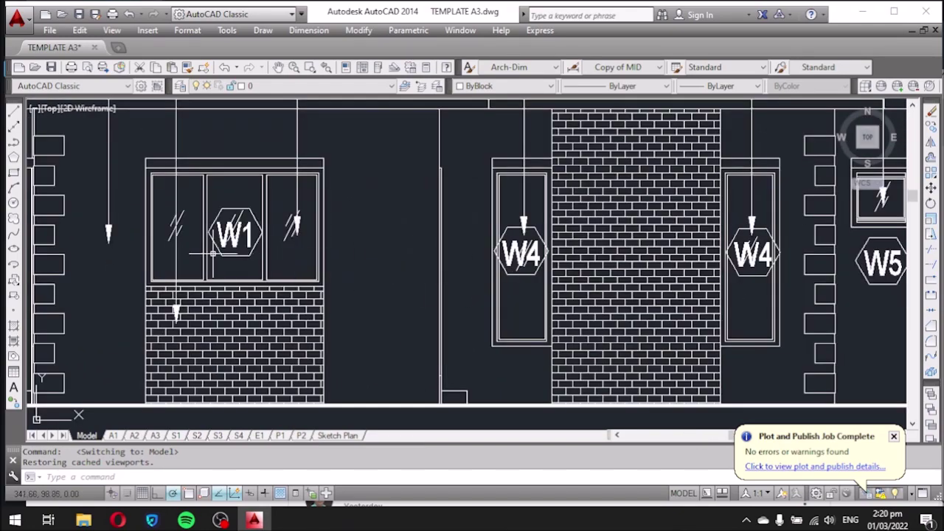
middle_drag(538, 286, 273, 291)
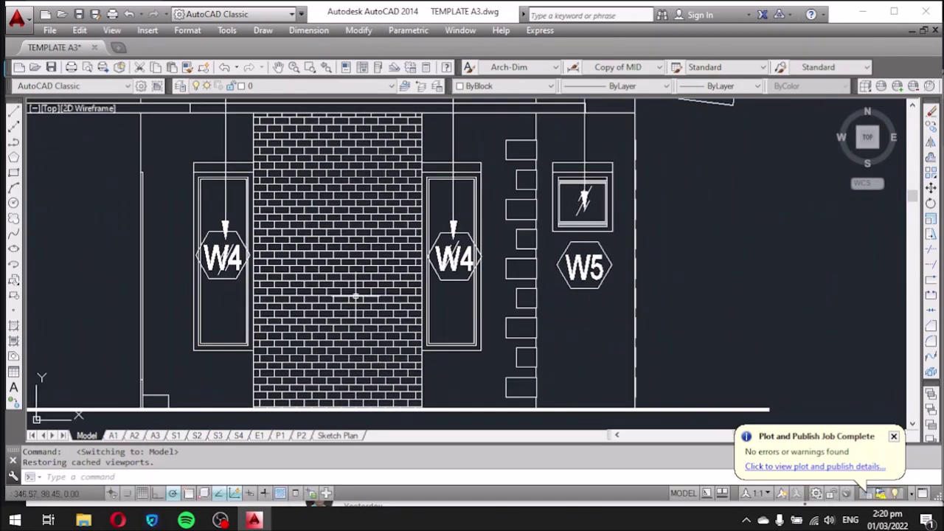
scroll(141, 218, down, 3)
middle_drag(516, 274, 305, 295)
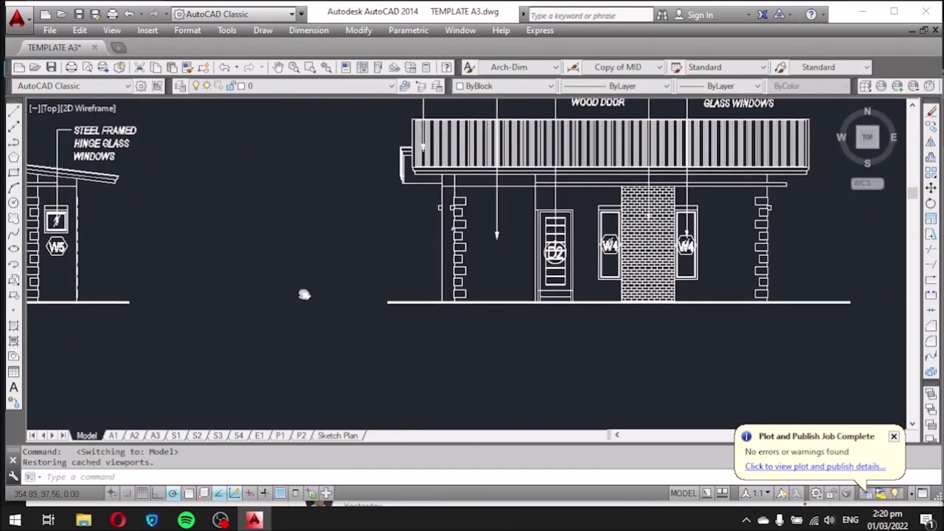
scroll(610, 286, up, 4)
middle_drag(603, 268, 389, 281)
Inspect door D1 and the remaining elevations' windows, then zoom out to the sections.
scroll(164, 286, down, 3)
scroll(279, 279, down, 2)
middle_drag(662, 313, 432, 336)
scroll(413, 295, up, 4)
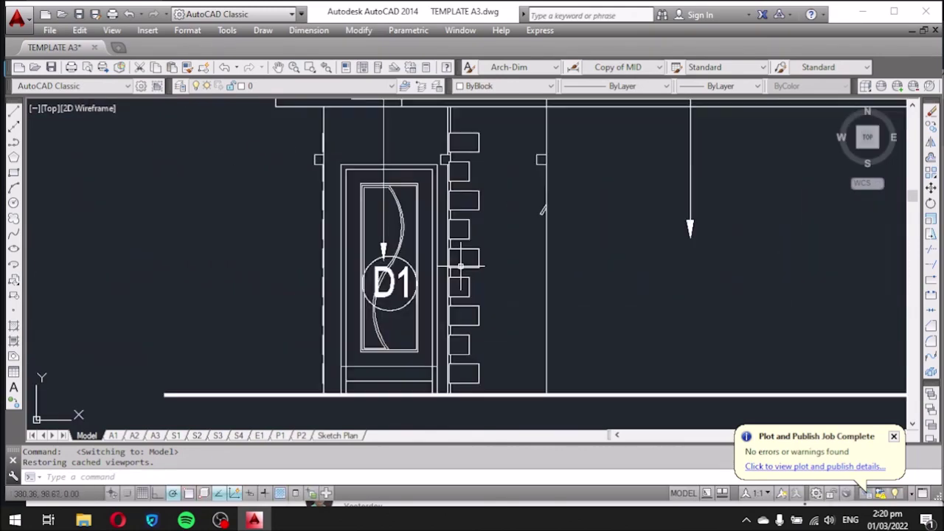
scroll(384, 268, down, 4)
middle_drag(598, 305, 201, 295)
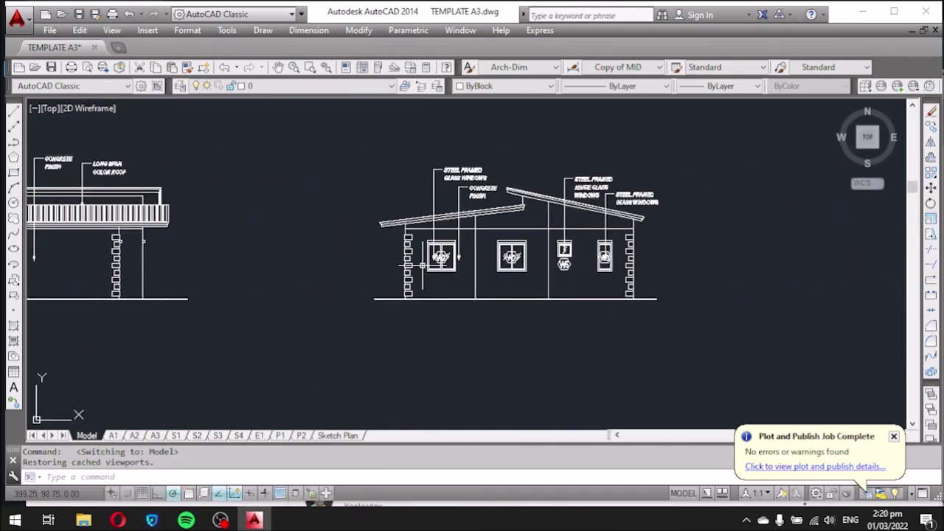
scroll(443, 258, up, 4)
scroll(634, 271, down, 4)
middle_drag(635, 273, 664, 222)
scroll(715, 238, down, 3)
scroll(215, 331, up, 5)
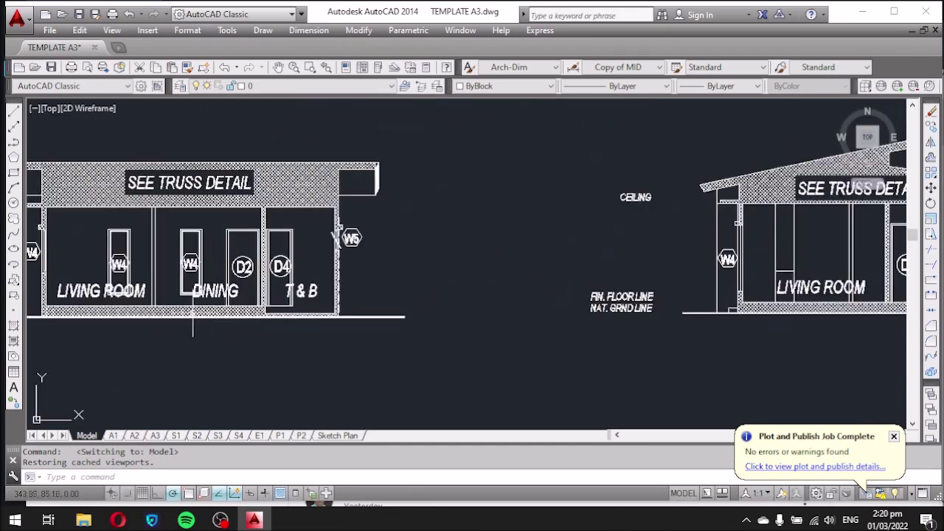
Pan past T & B and CEILING labels to the Living Room and Master's Bedroom section.
scroll(147, 260, up, 4)
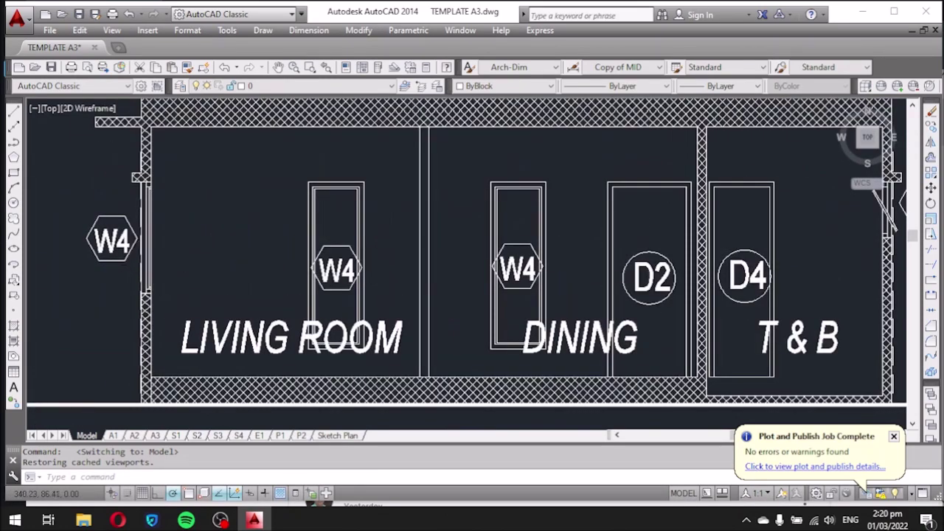
scroll(147, 266, down, 2)
middle_drag(615, 312, 401, 288)
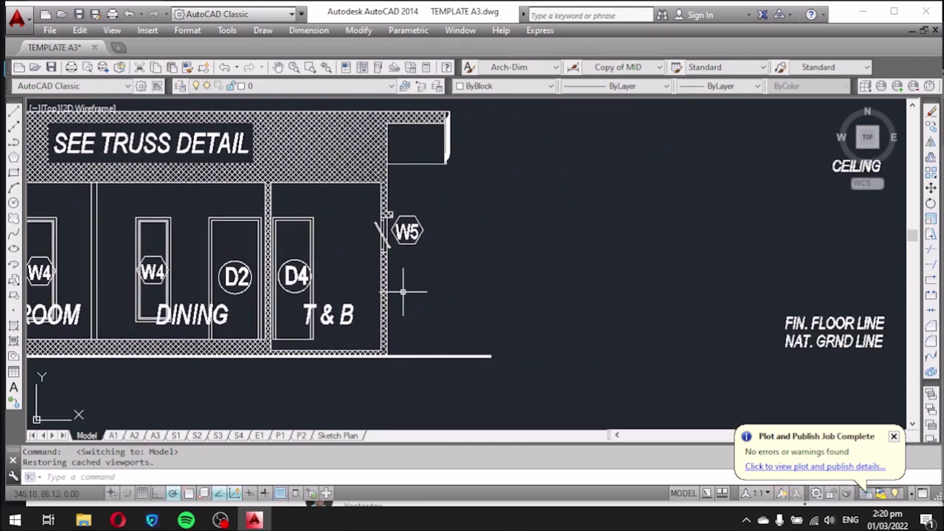
scroll(310, 287, down, 2)
middle_drag(646, 318, 406, 318)
scroll(667, 296, up, 2)
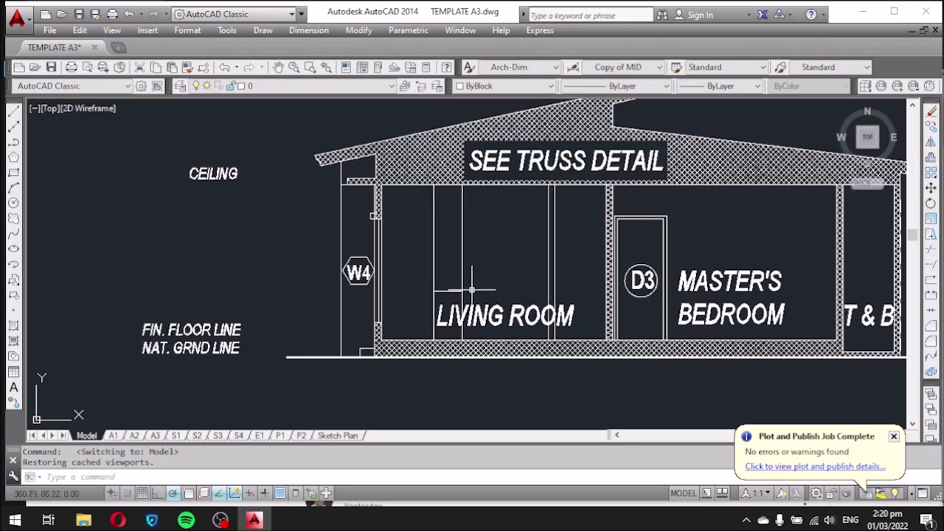
middle_drag(342, 264, 384, 290)
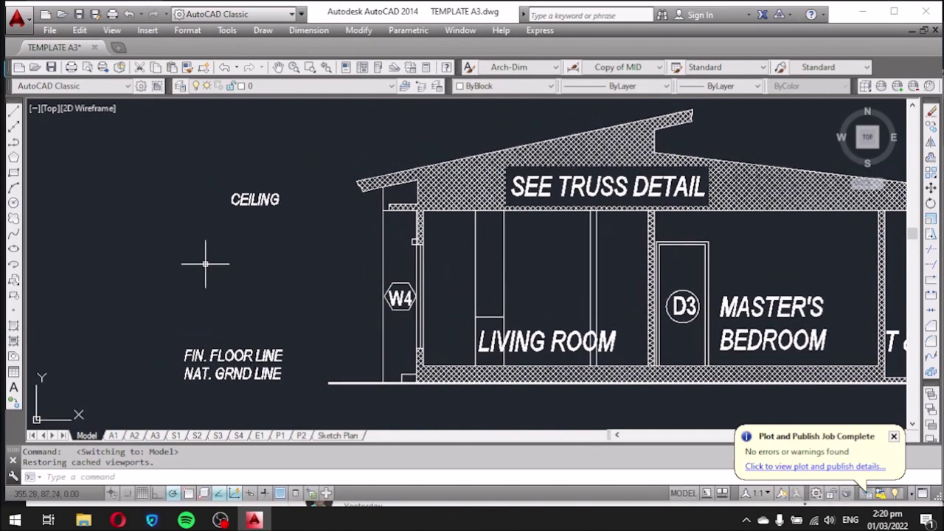
Show the whole A2 elevation sheet with front, side and rear elevations, then open the File menu.
click(135, 435)
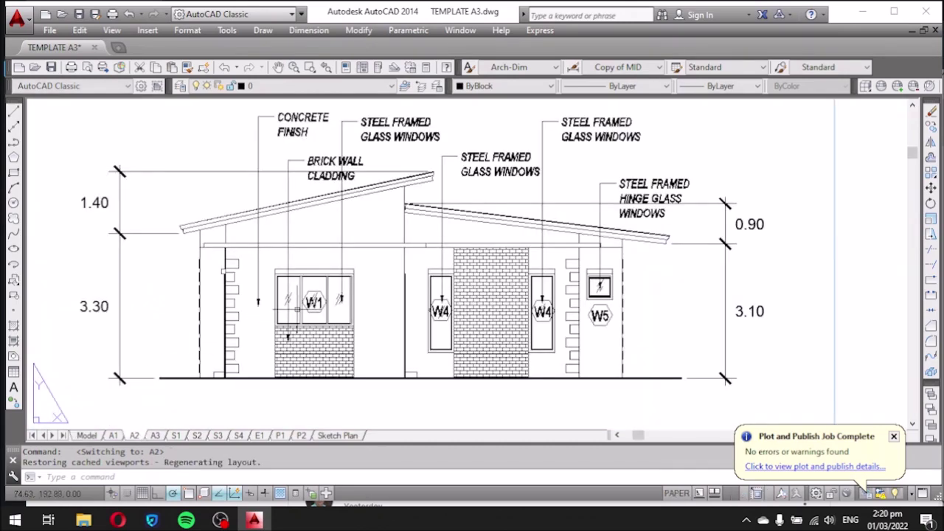
scroll(472, 265, down, 2)
scroll(472, 265, down, 2)
scroll(472, 266, up, 2)
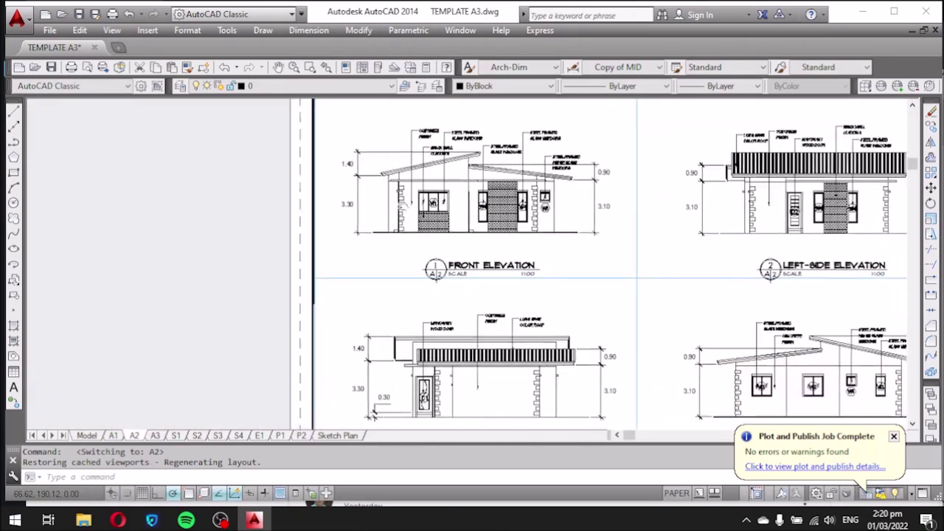
scroll(332, 295, down, 1)
scroll(295, 199, down, 2)
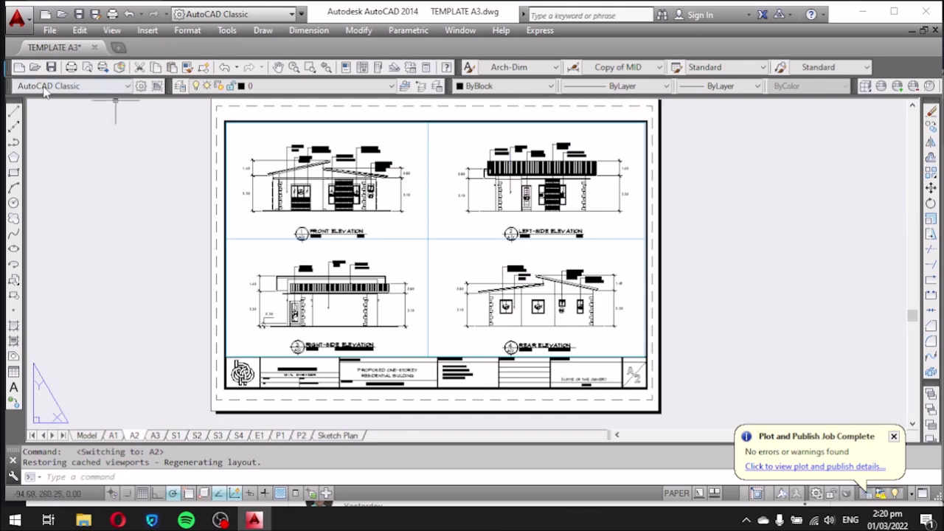
click(50, 31)
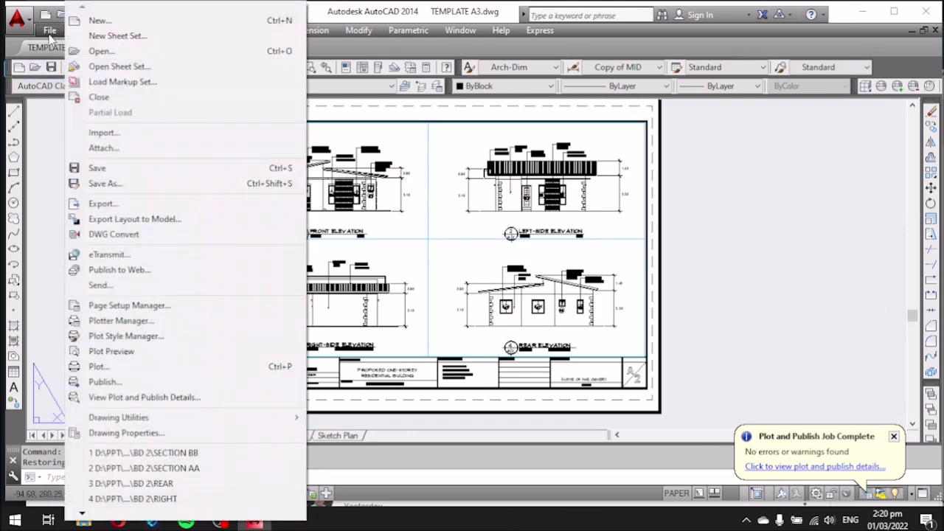
click(100, 367)
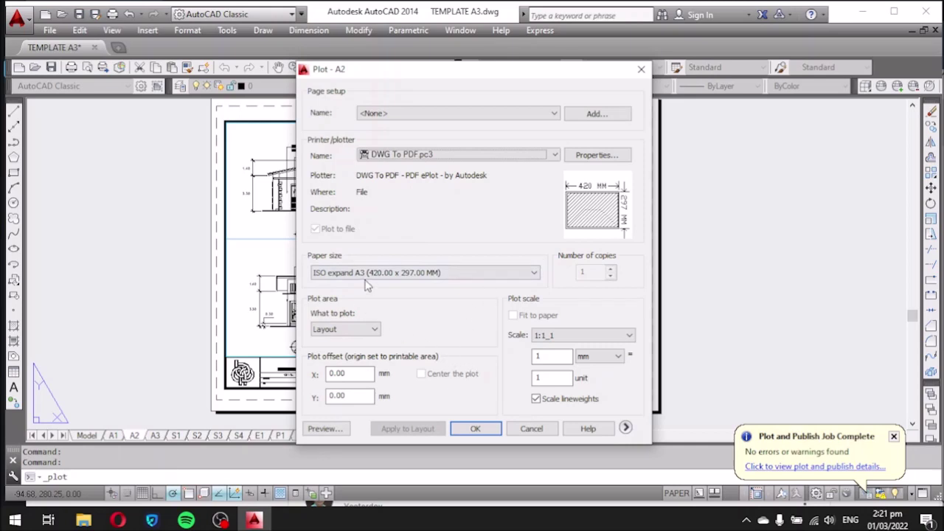
click(476, 429)
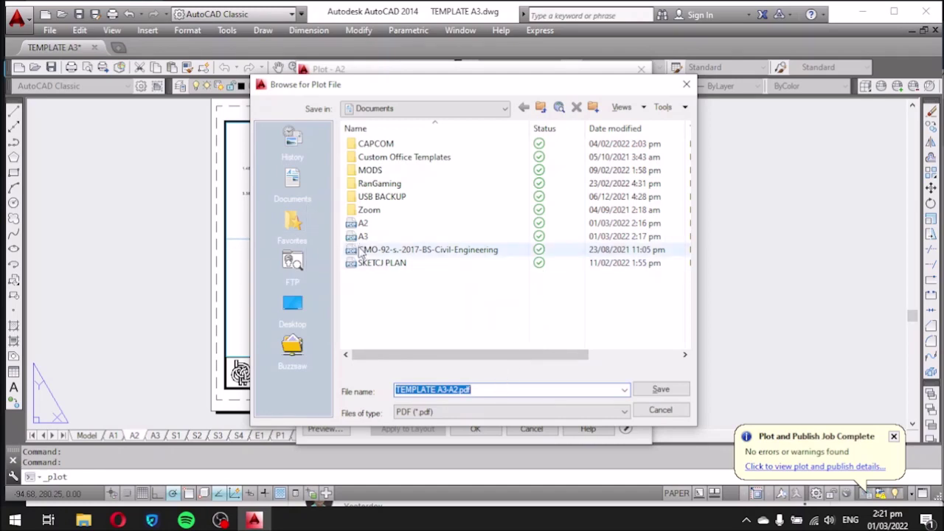
click(679, 414)
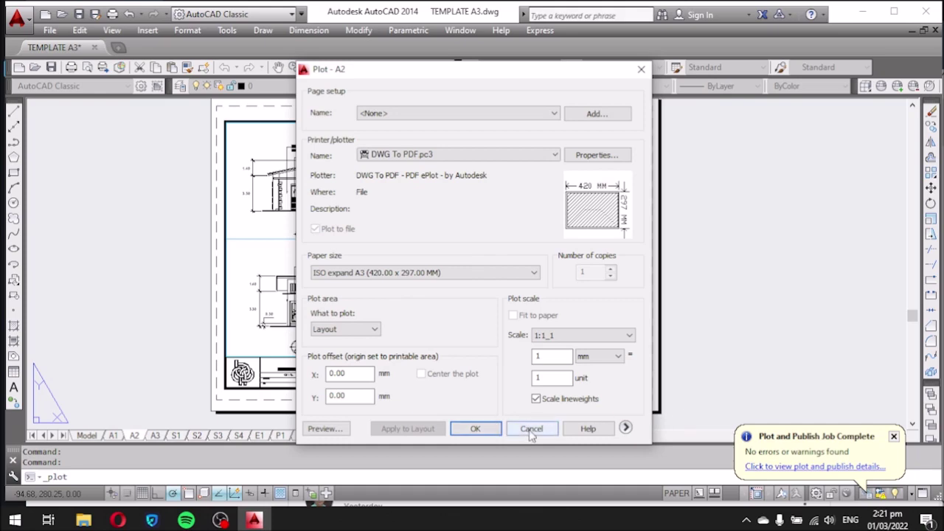
click(529, 430)
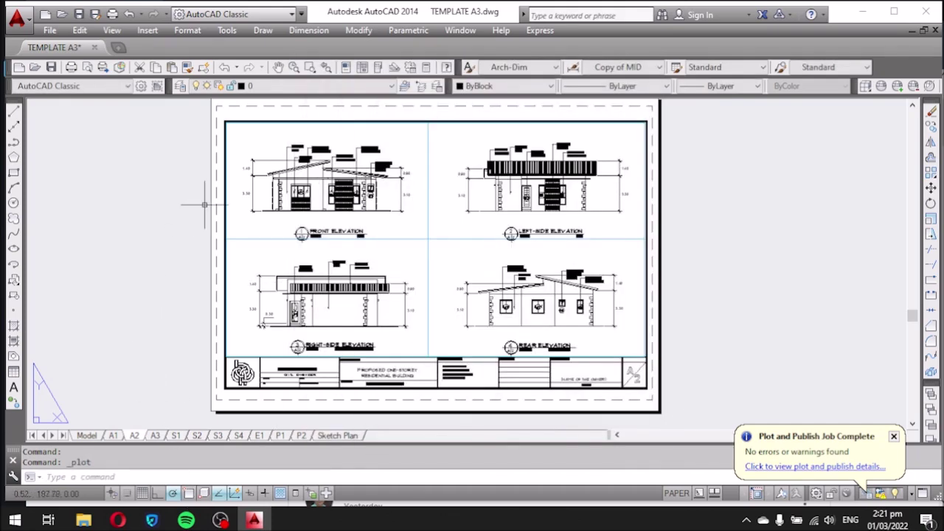